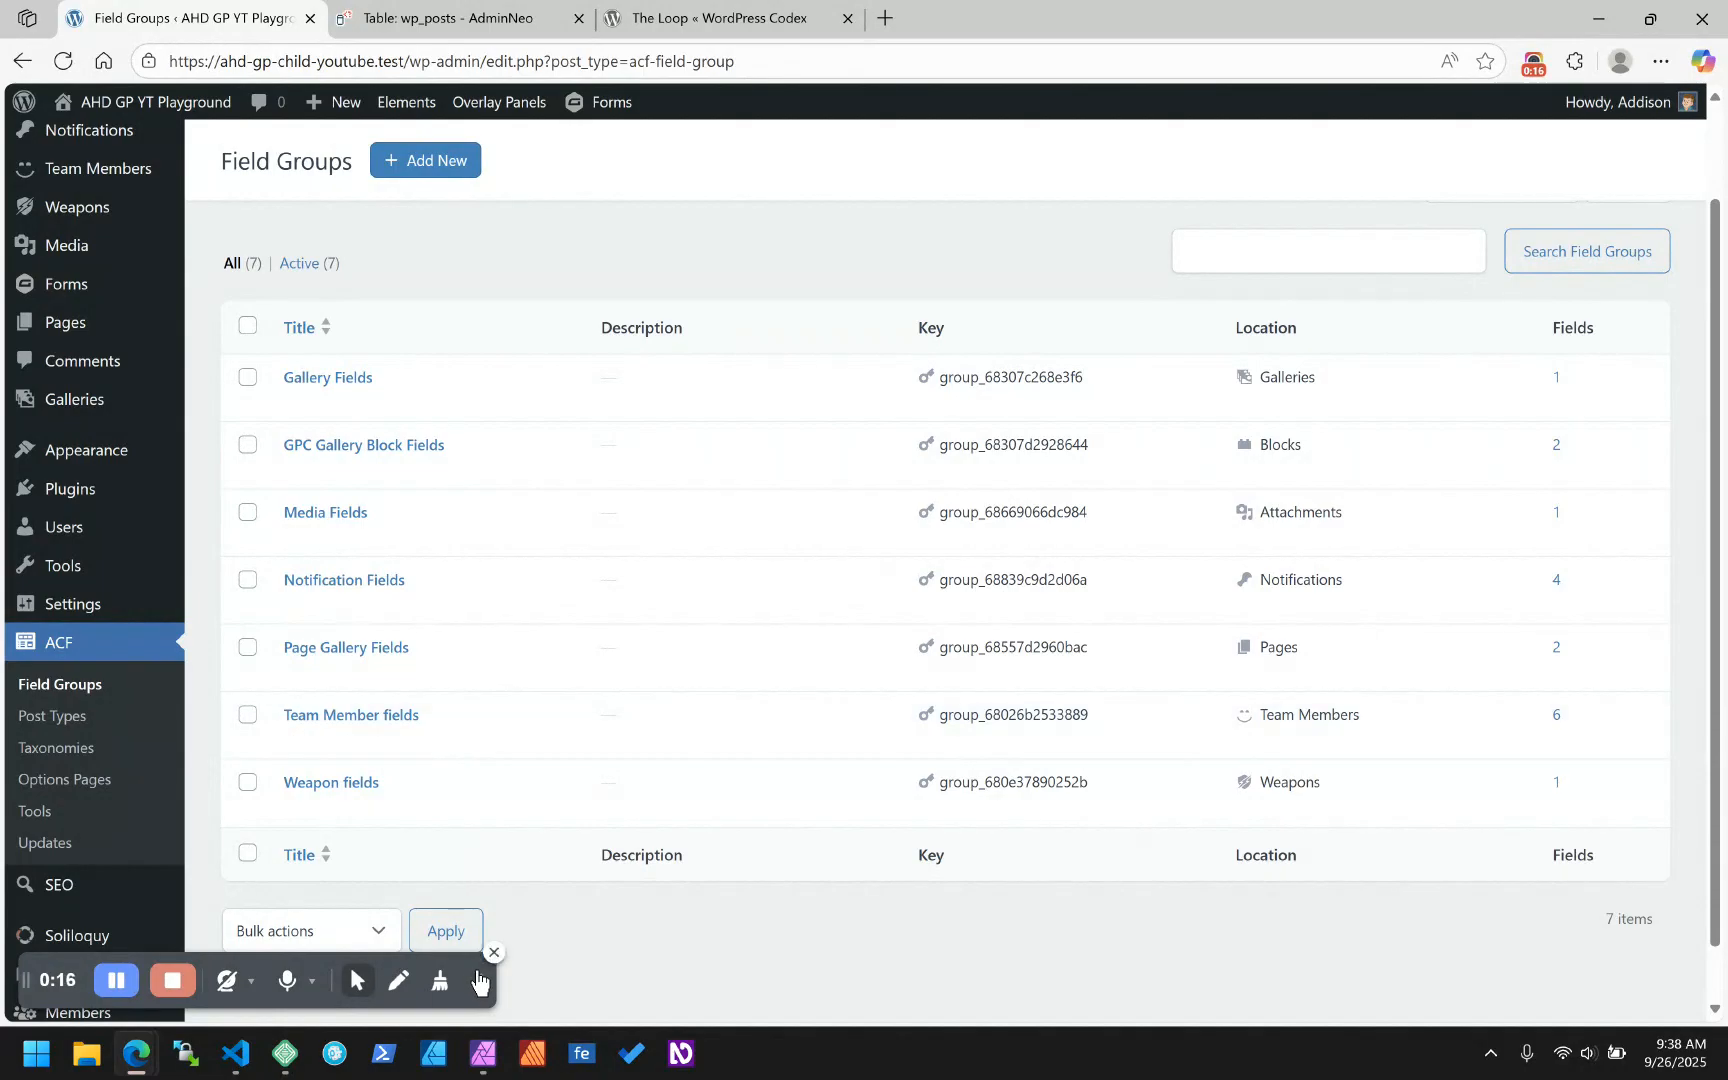
left_click(494, 953)
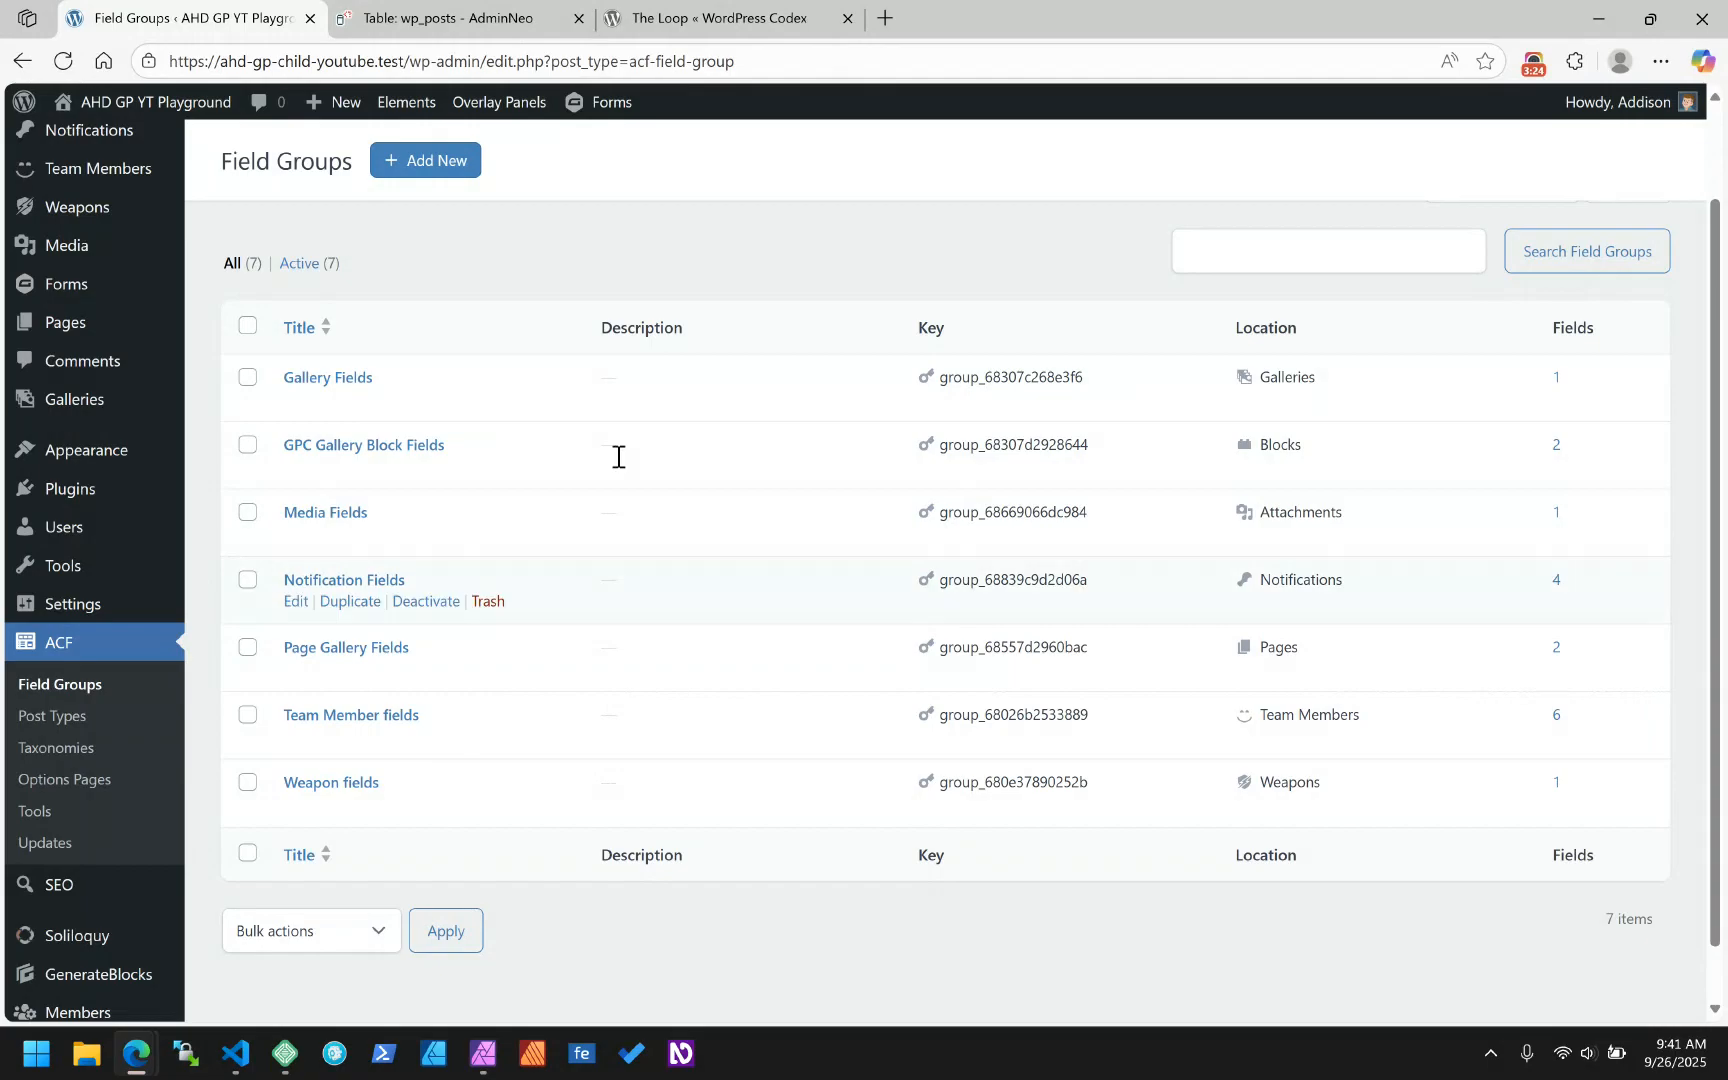
- Open the AHD GP YT Playground front end in a new browser tab and look over its home page
right_click(143, 107)
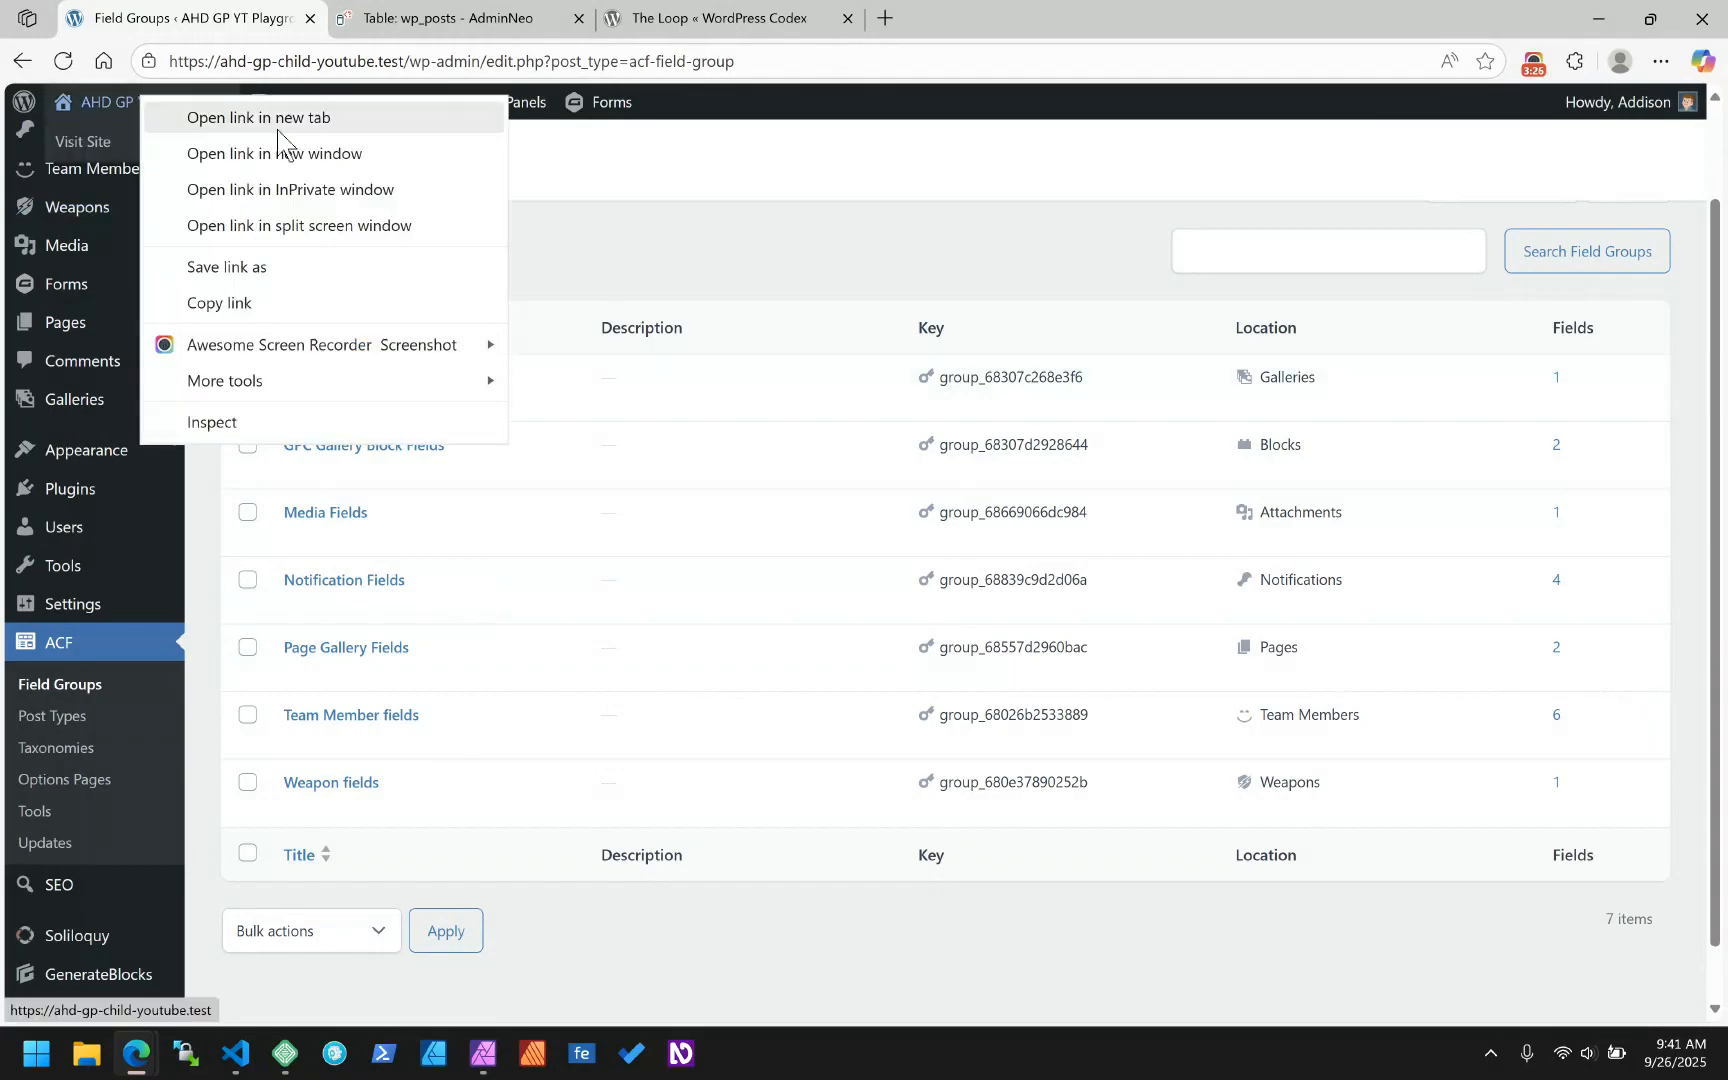
left_click(277, 125)
left_click(420, 12)
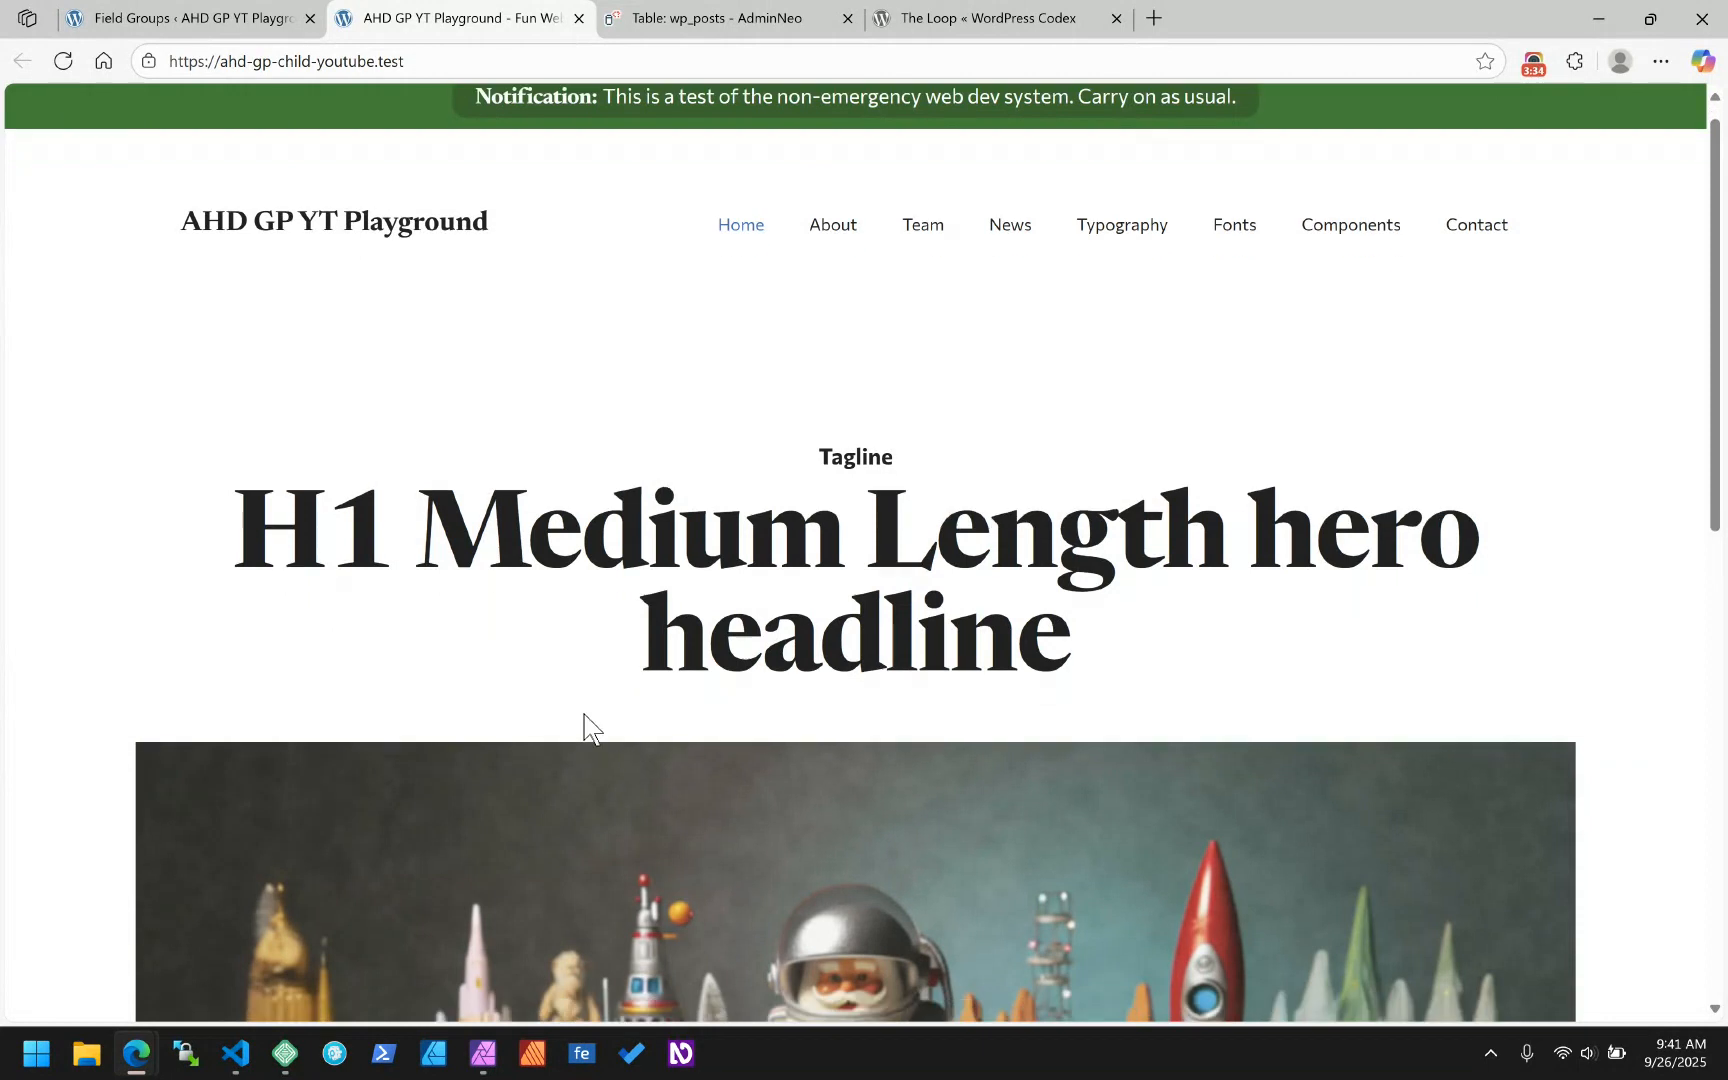
scroll(585, 714, "down", 10)
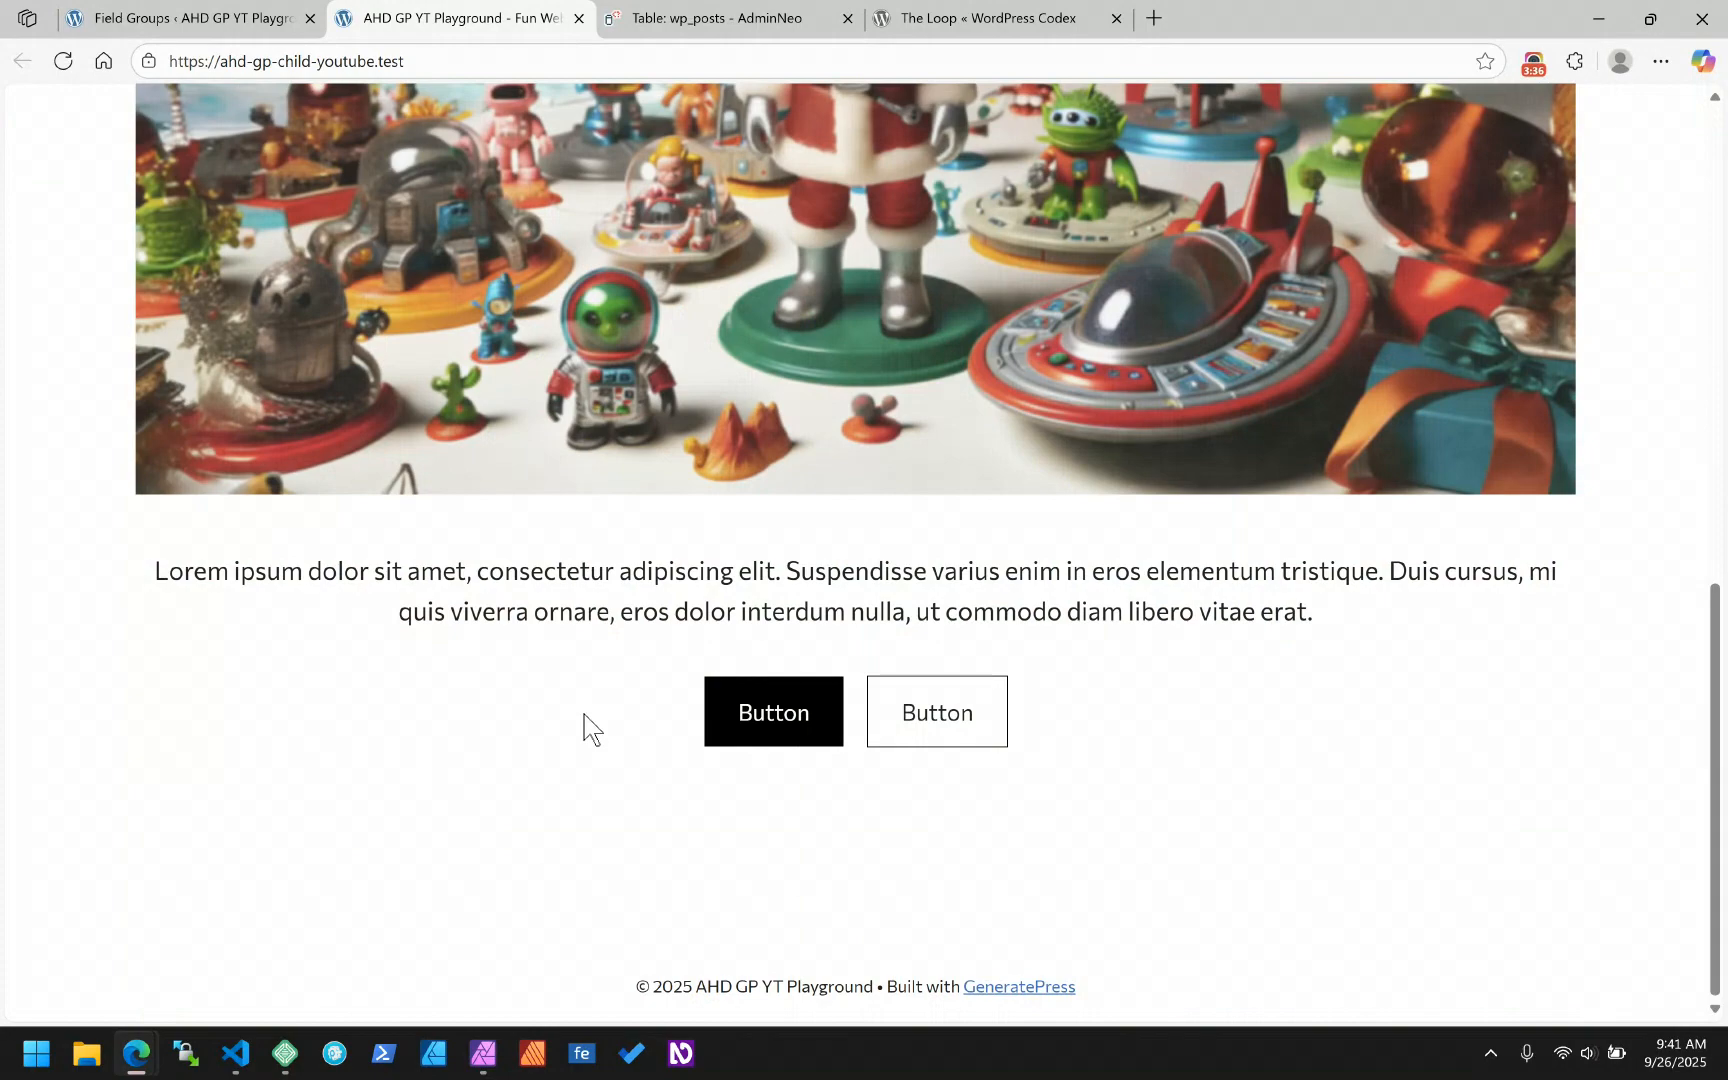
scroll(585, 714, "up", 10)
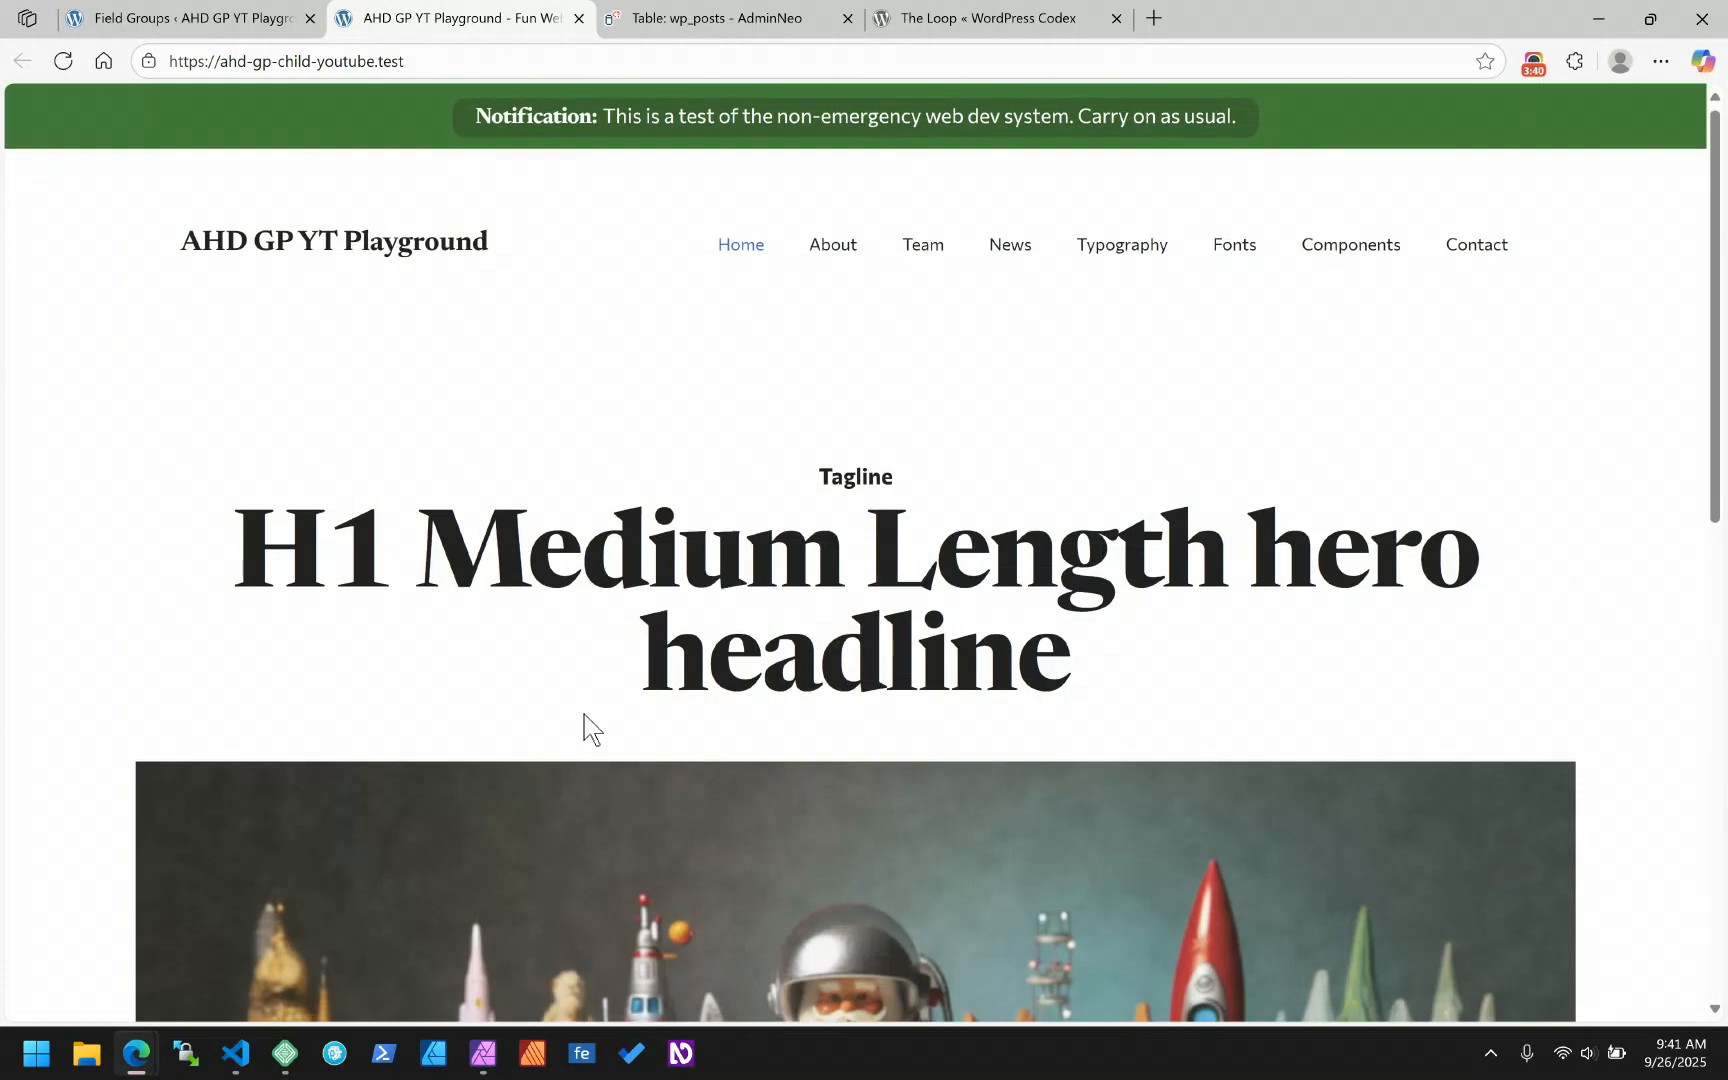
scroll(584, 712, "down", 10)
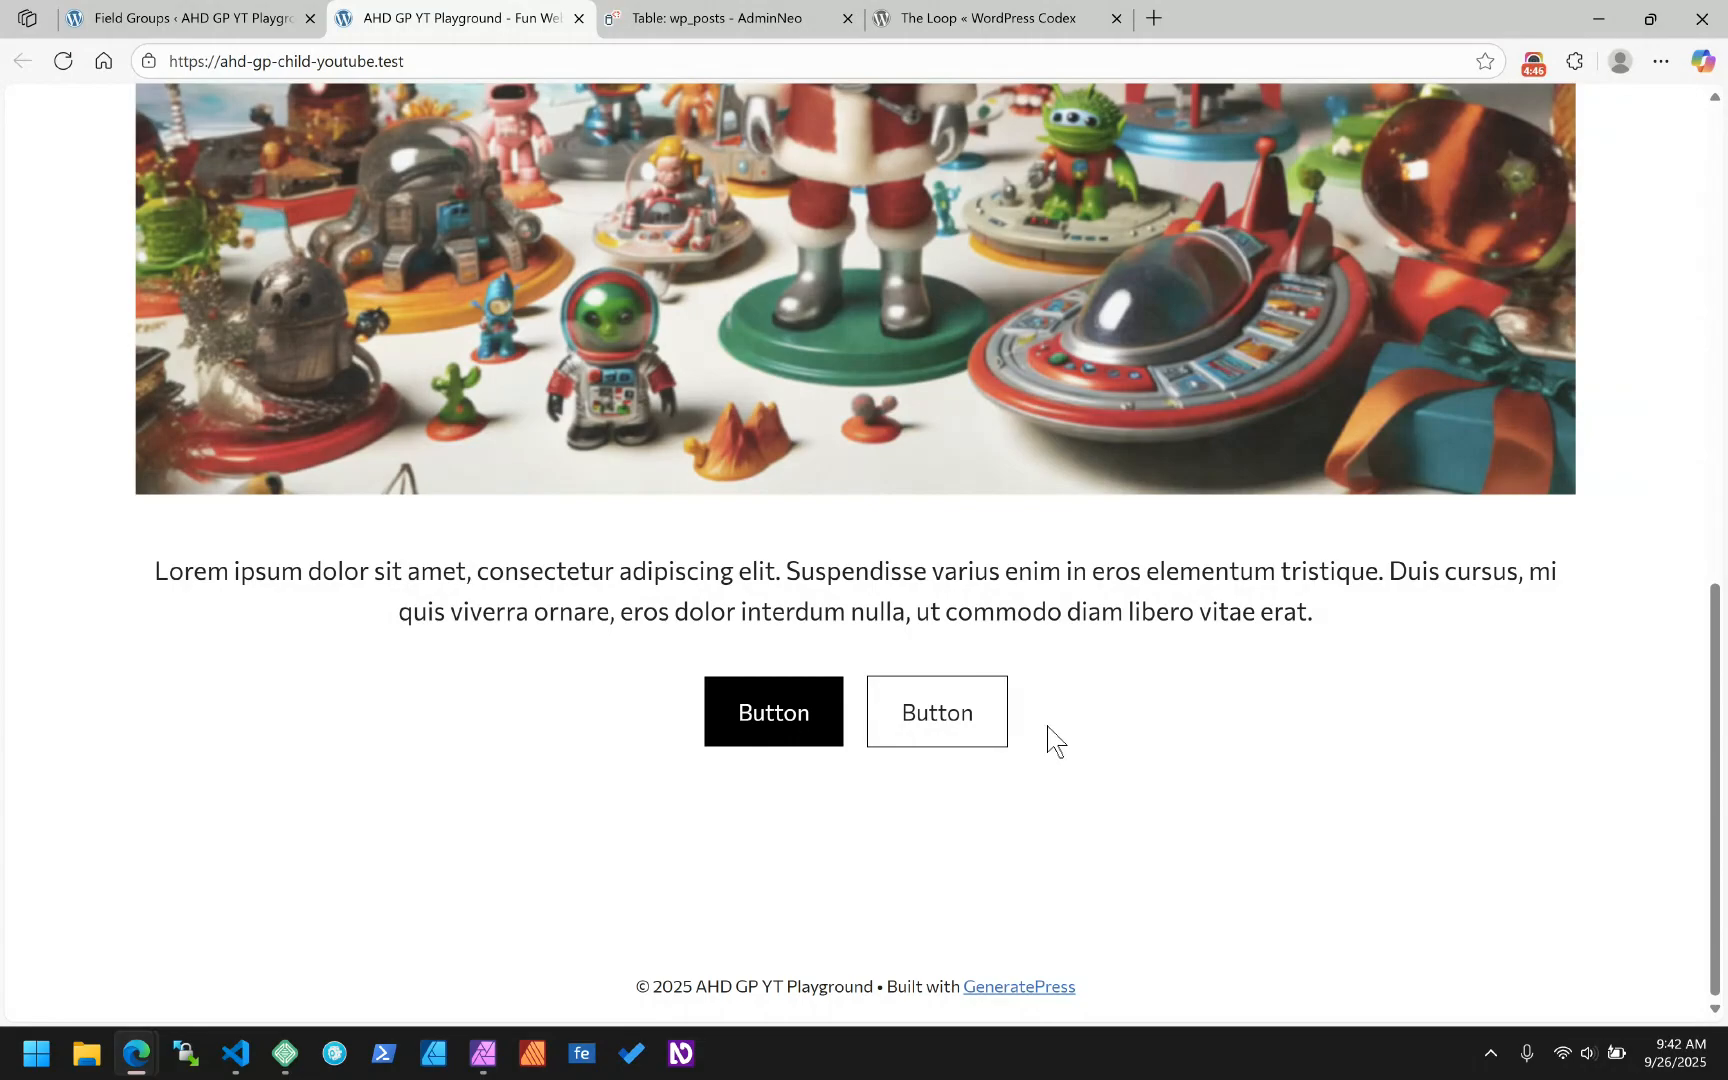
scroll(655, 415, "up", 6)
scroll(662, 420, "up", 4)
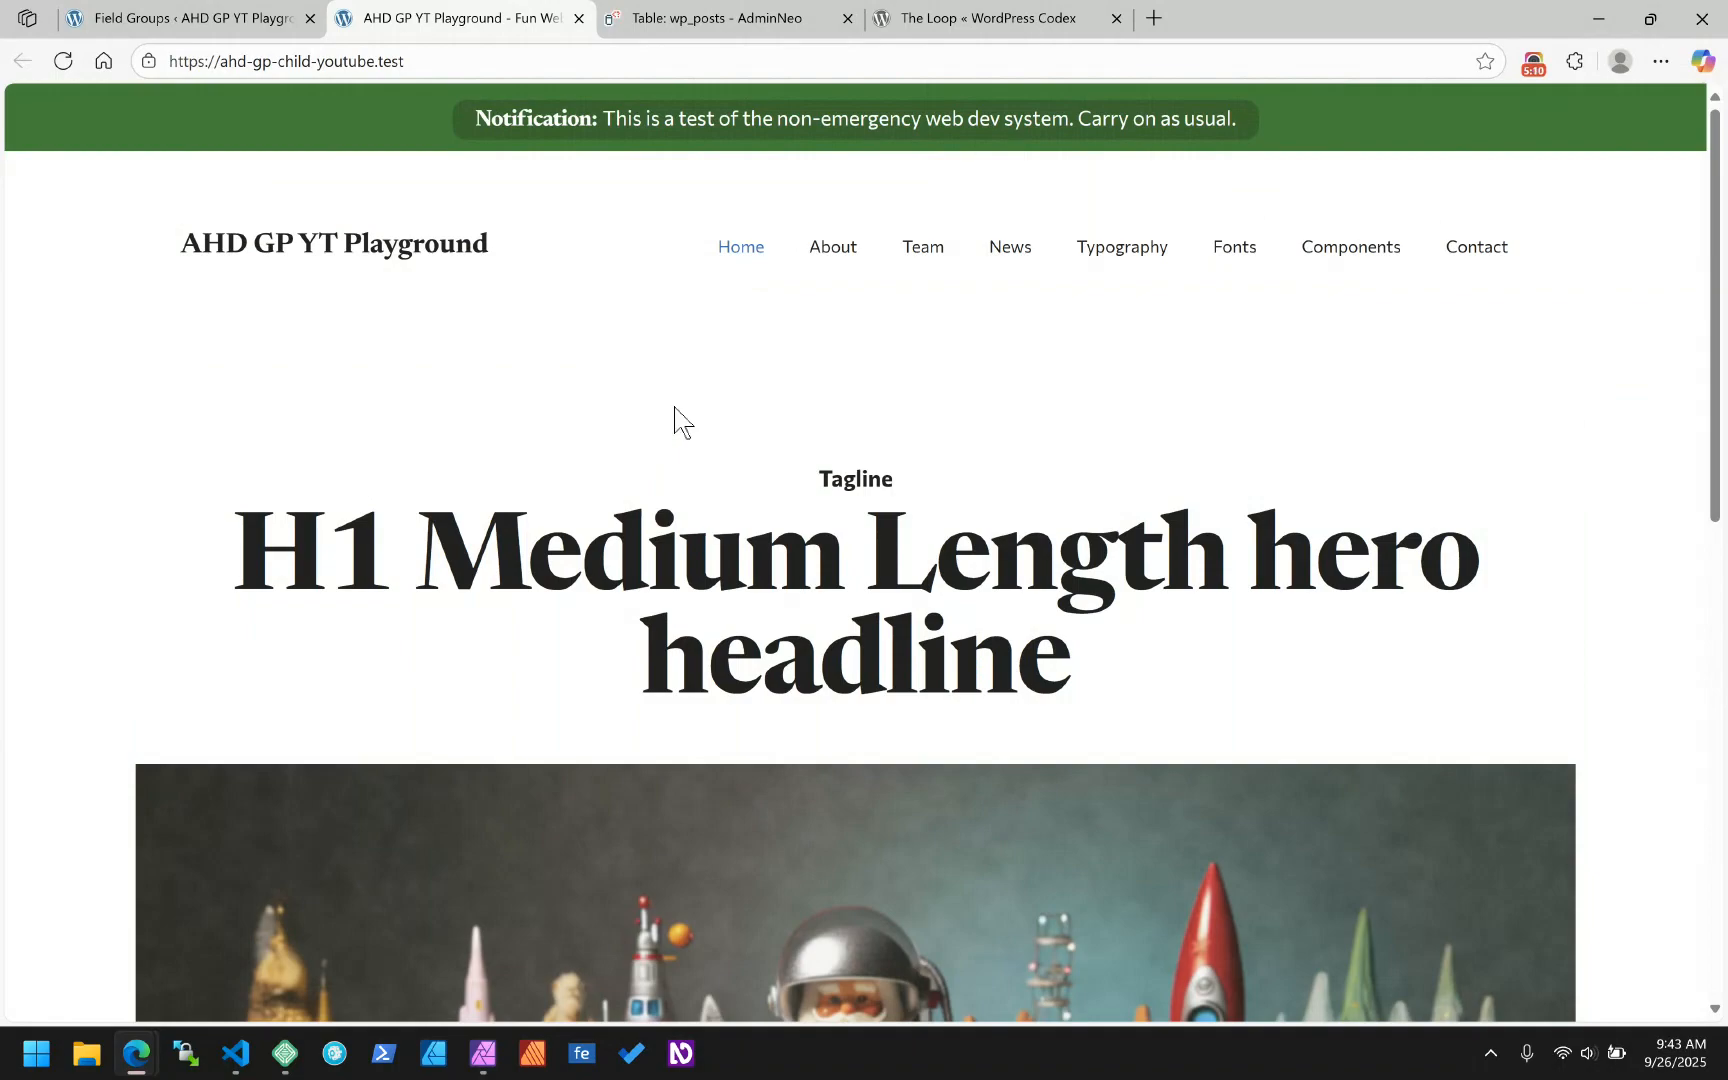
- Open the site's About page and examine its layout from the introduction down to the image gallery
left_click(833, 252)
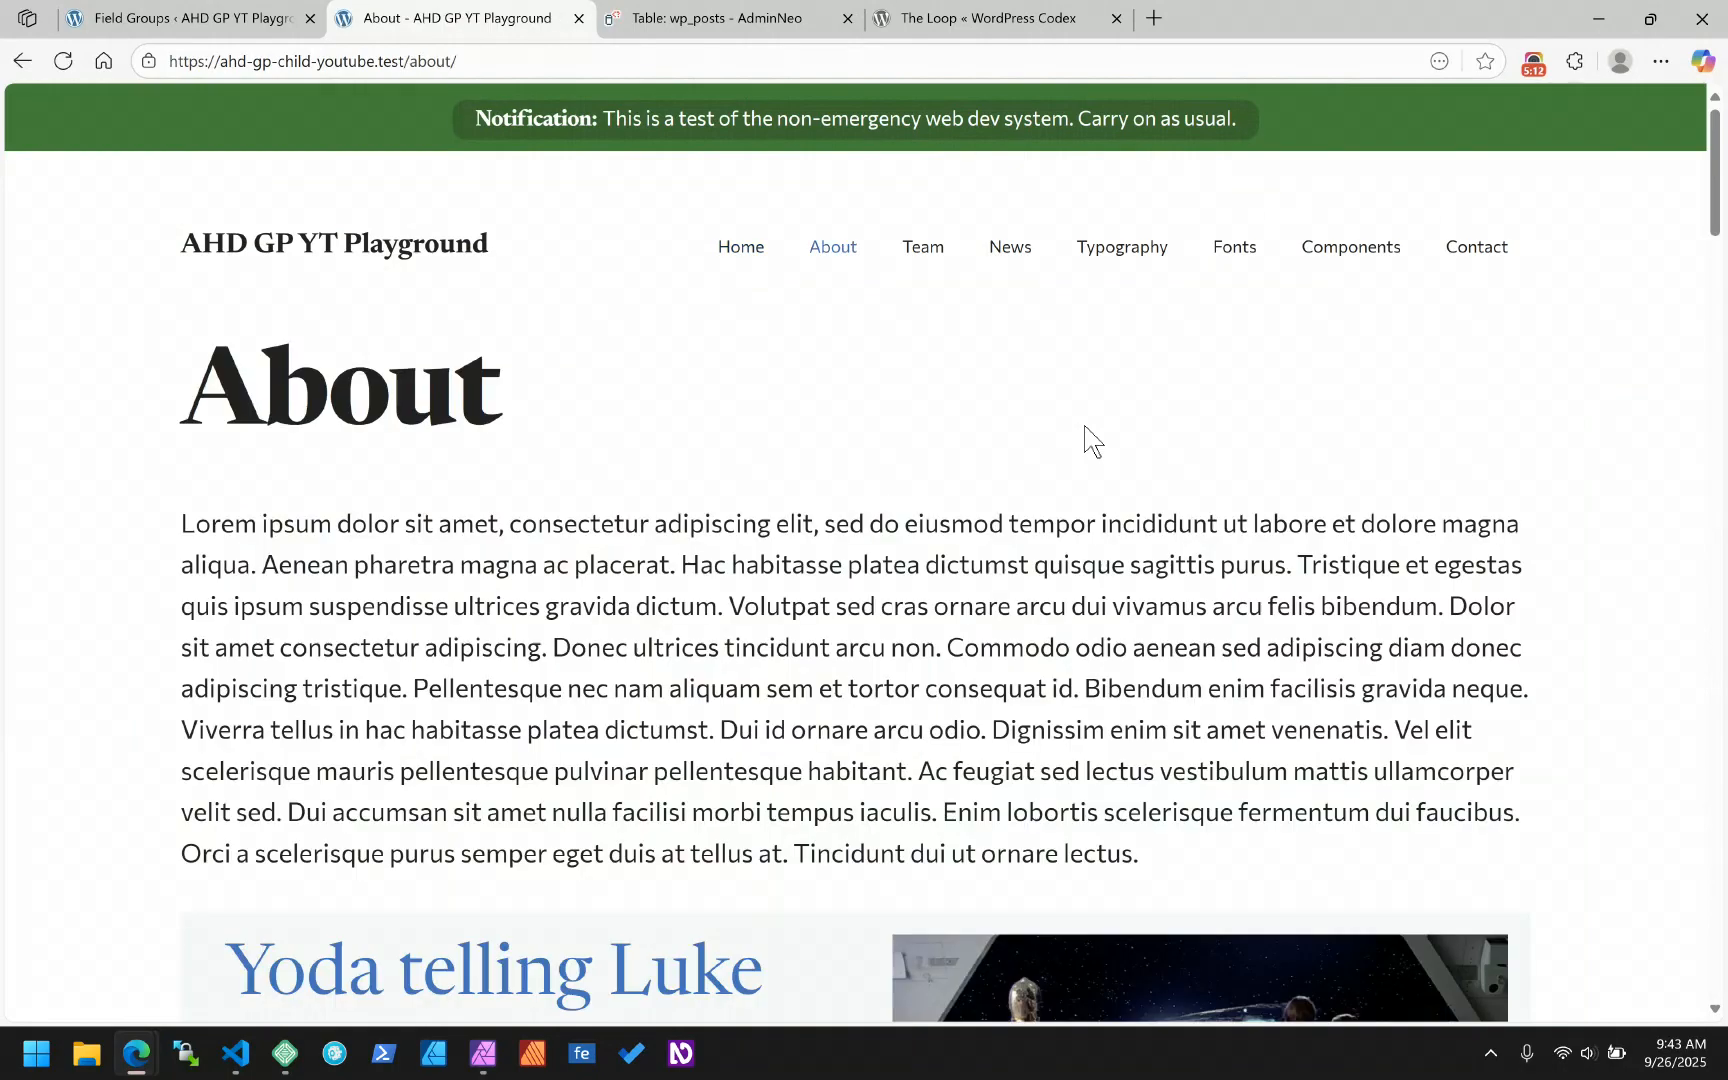
scroll(290, 560, "down", 5)
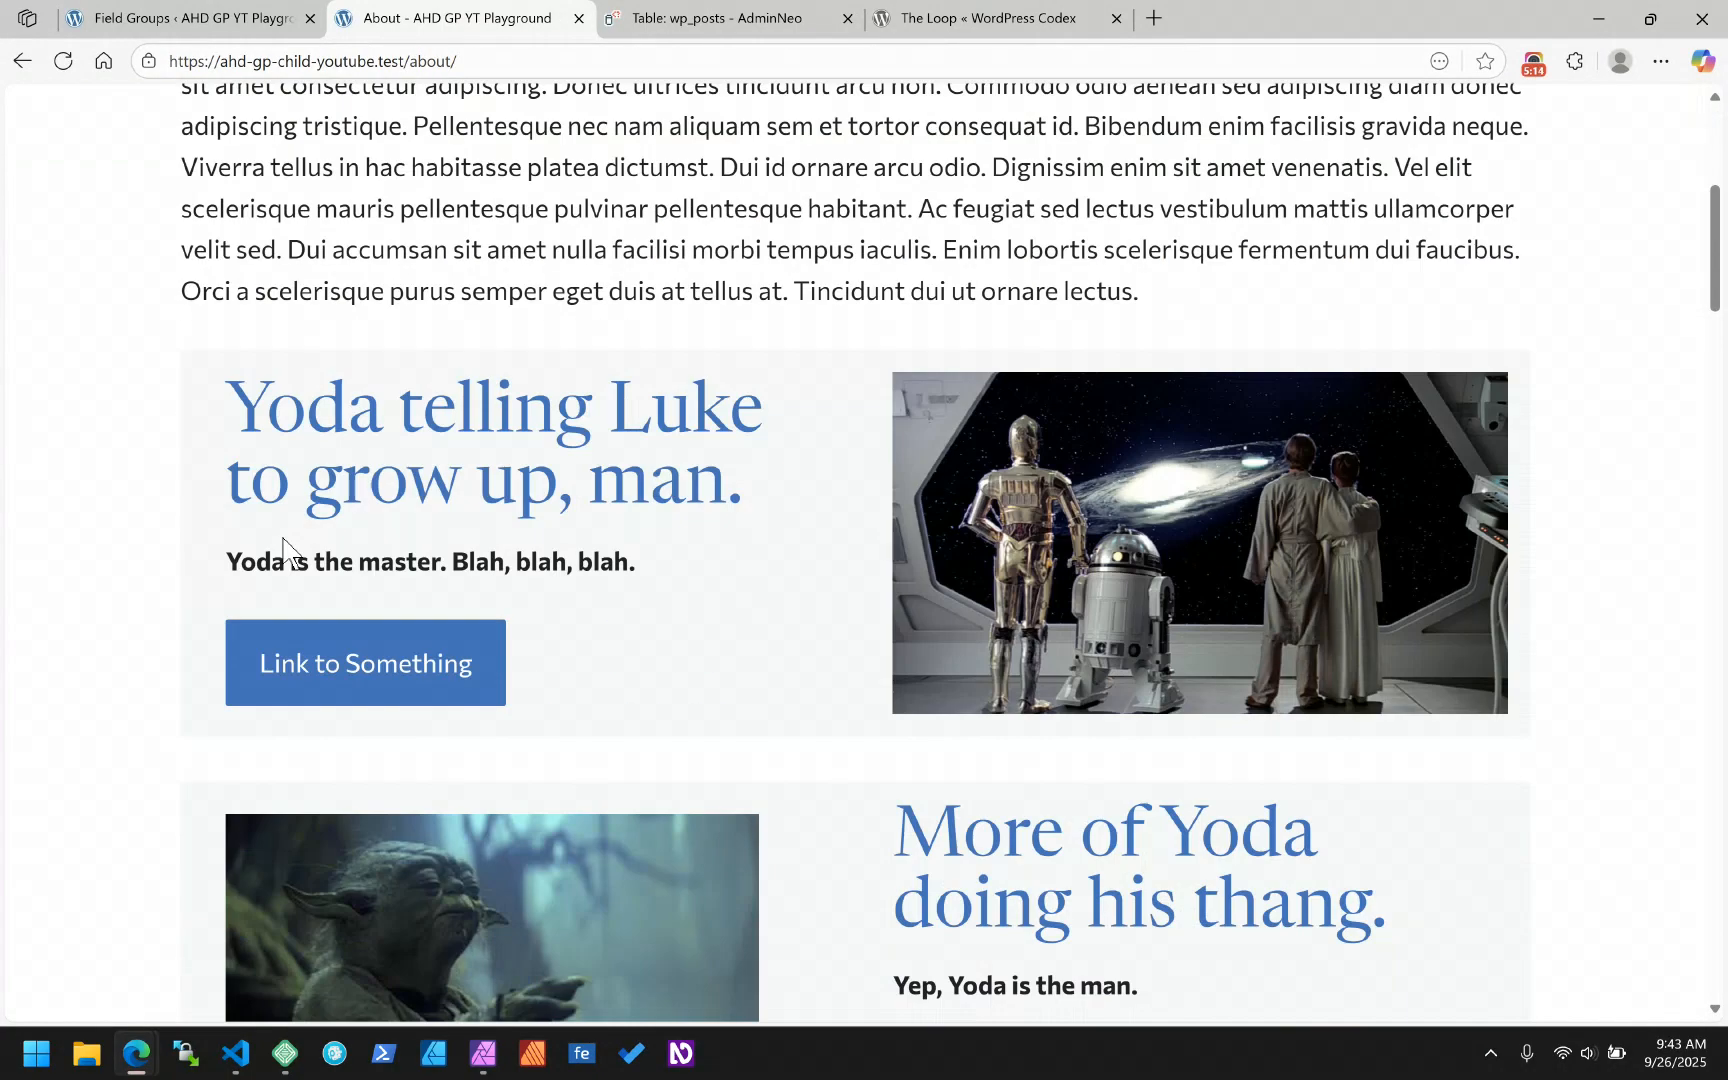
scroll(283, 550, "down", 8)
scroll(284, 530, "down", 6)
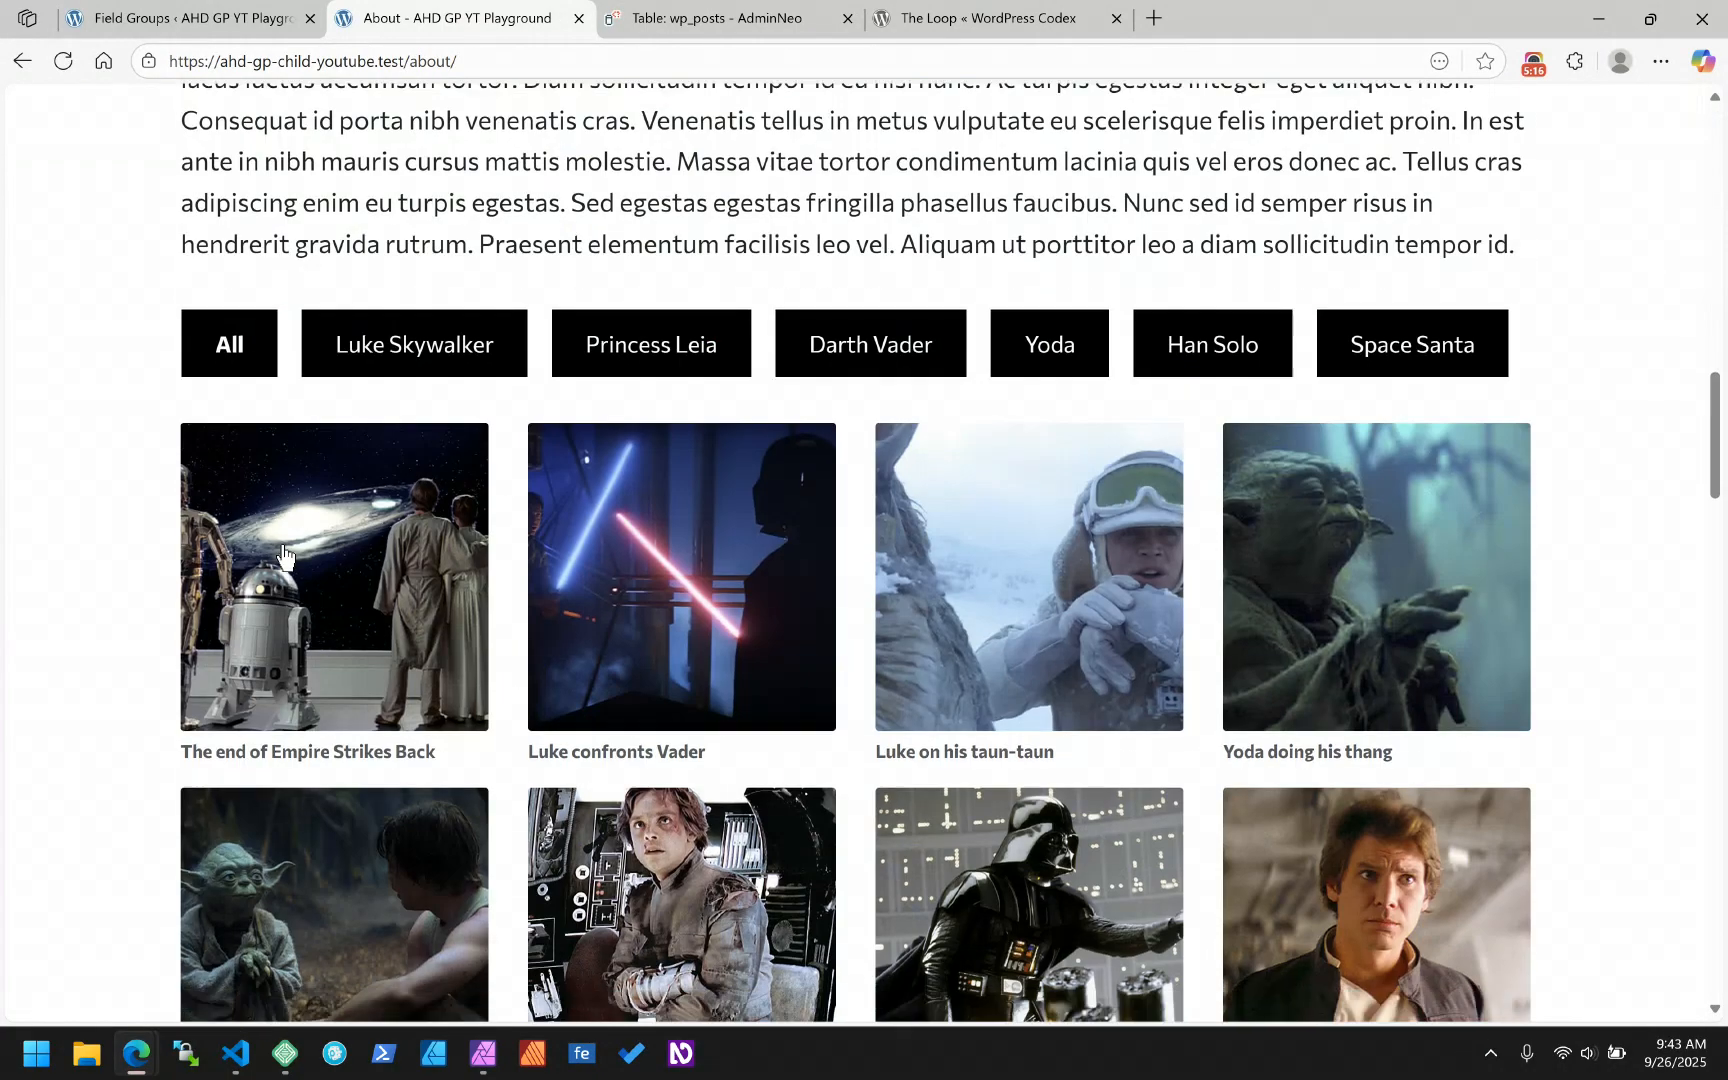
scroll(283, 553, "down", 6)
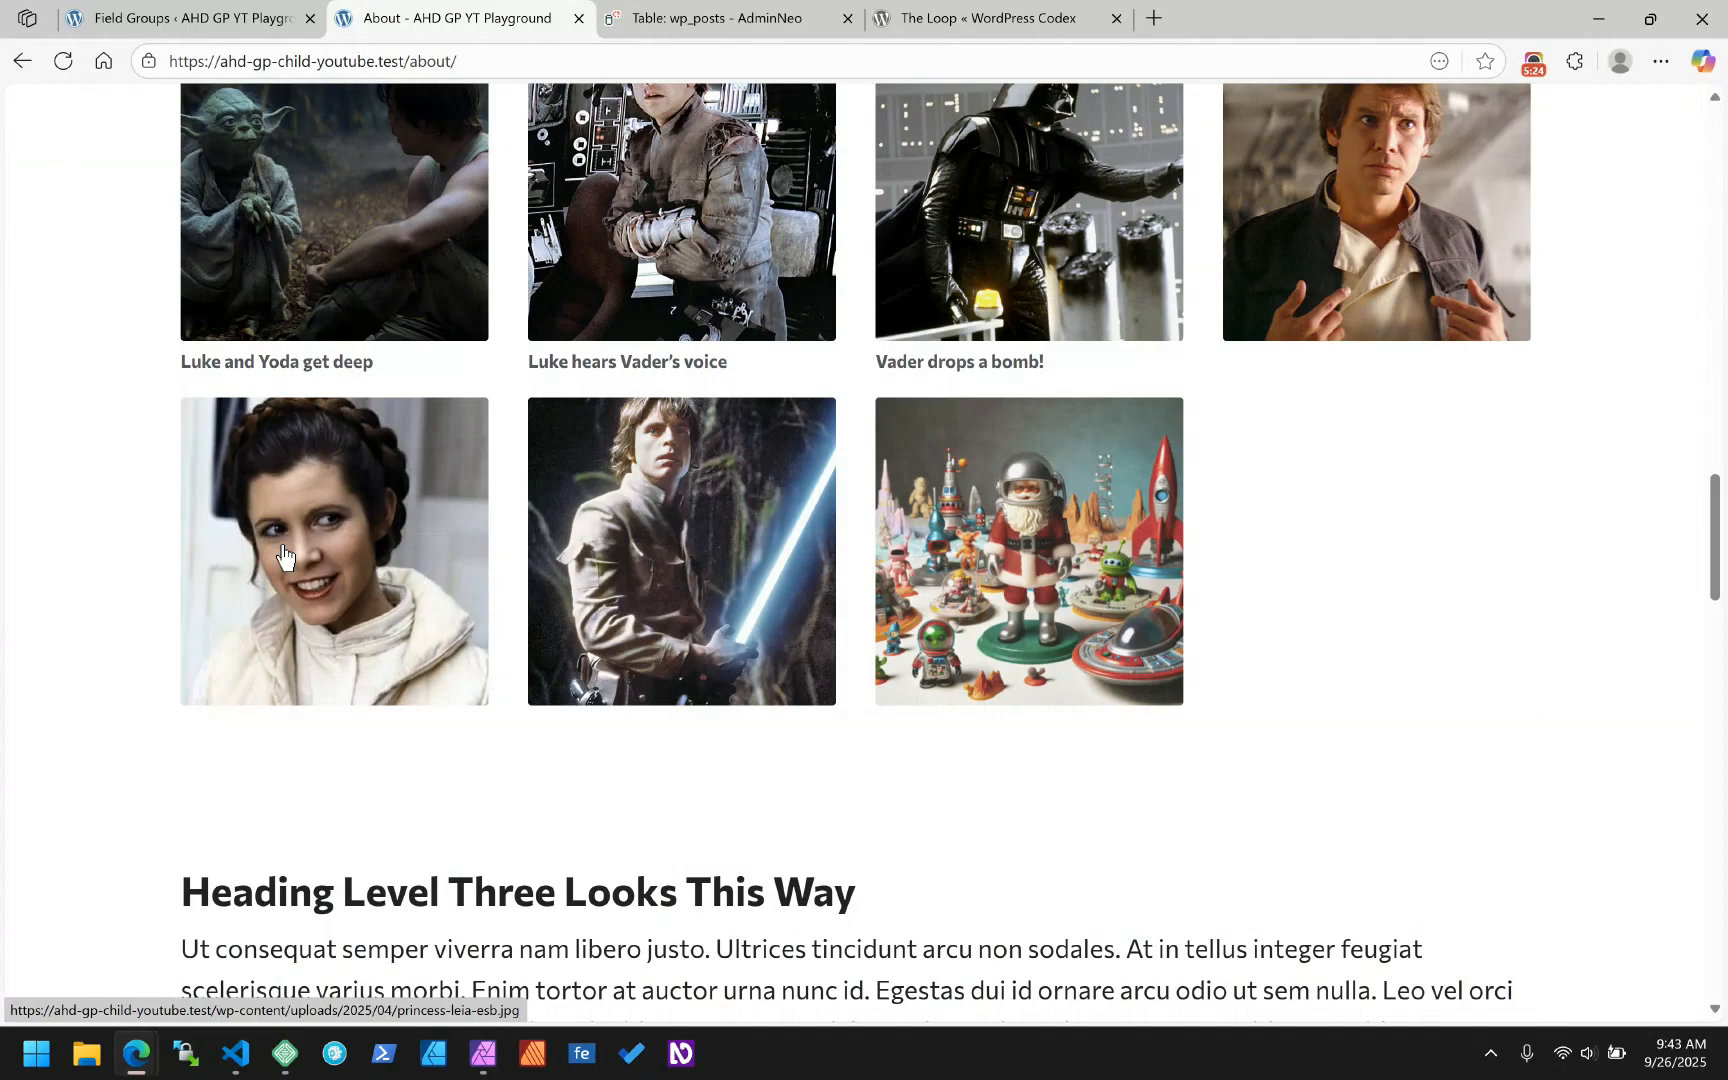
scroll(283, 550, "down", 5)
scroll(283, 552, "up", 6)
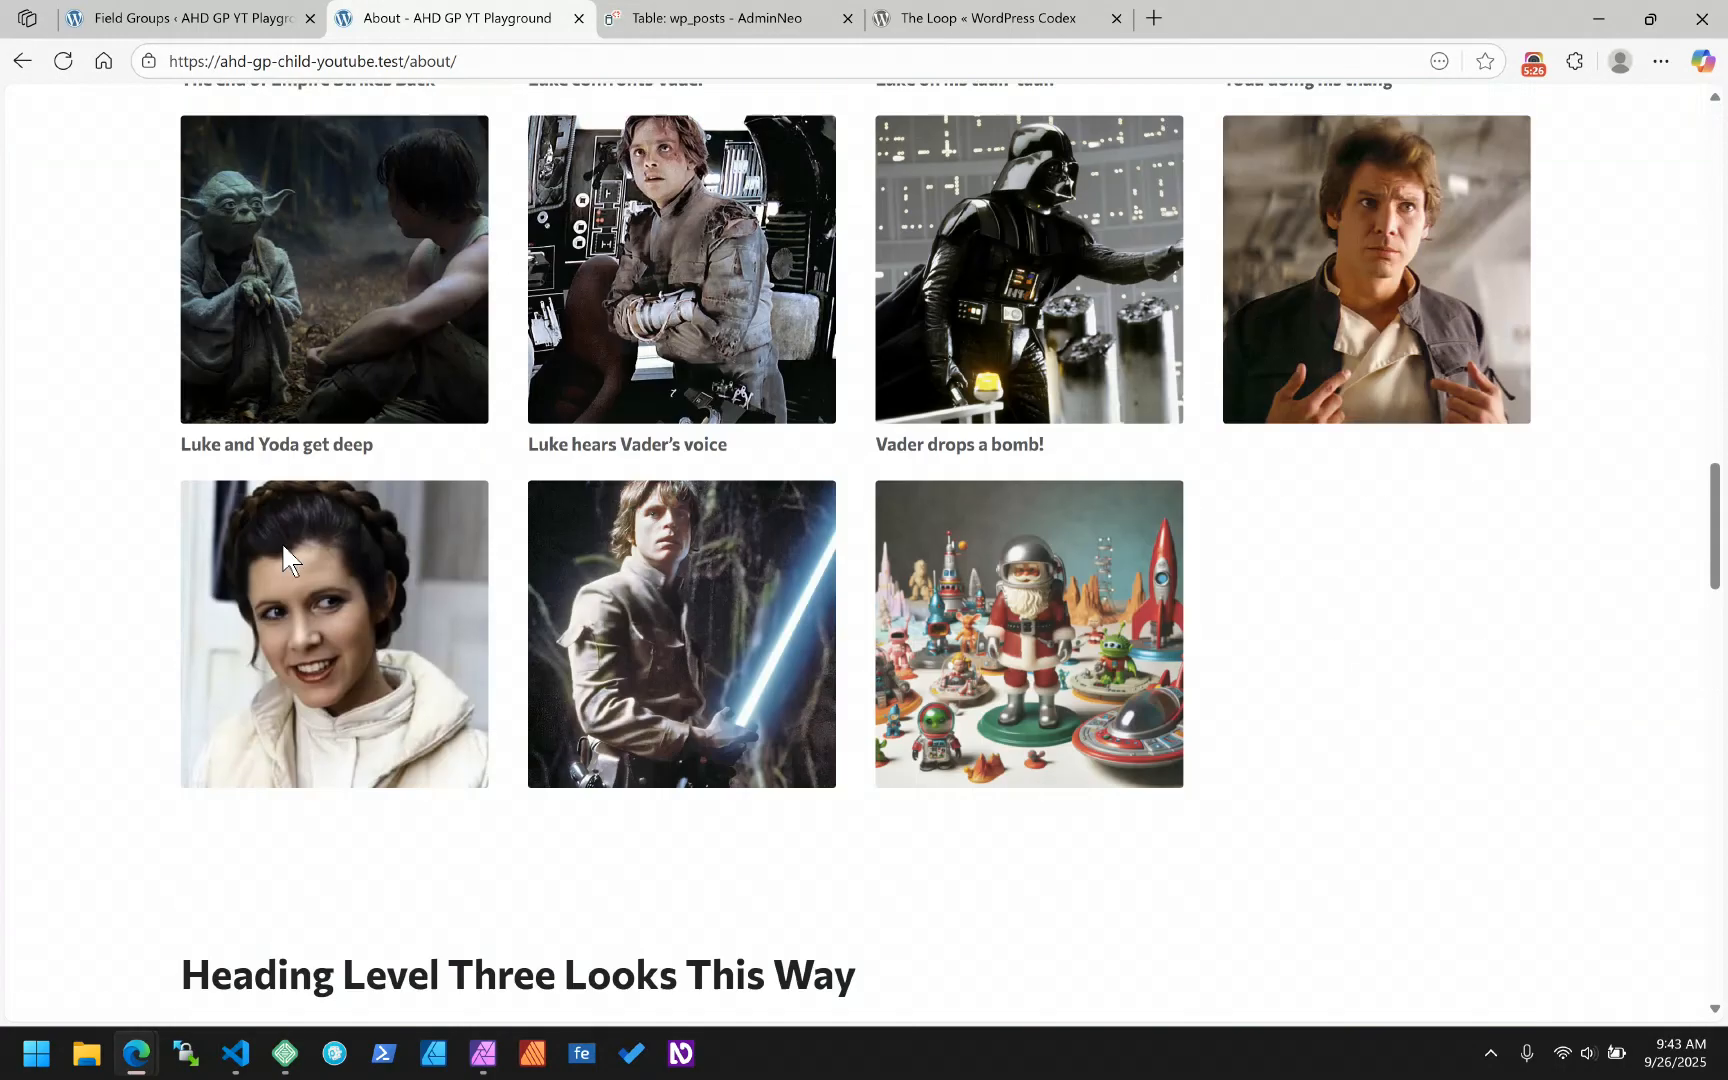
scroll(283, 550, "up", 15)
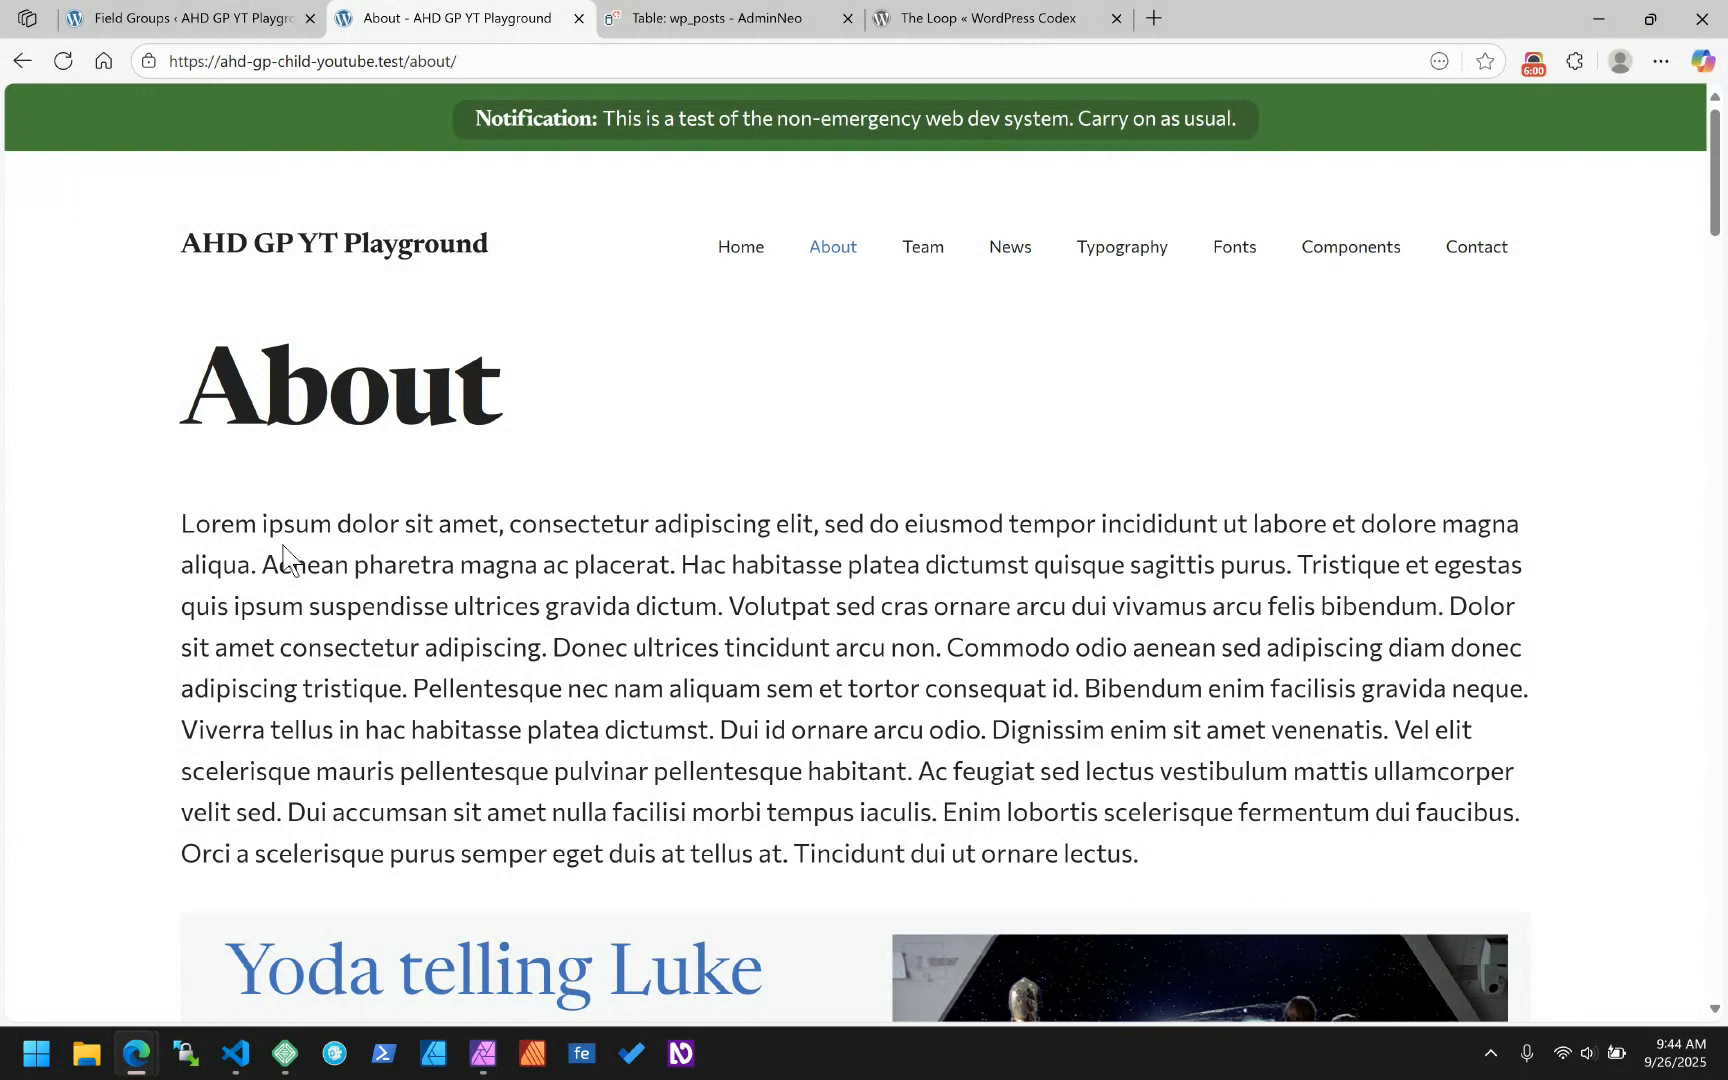
- Compare the Field Groups list with the About page, examining the page's intro text, Yoda feature sections and image gallery
left_click(180, 18)
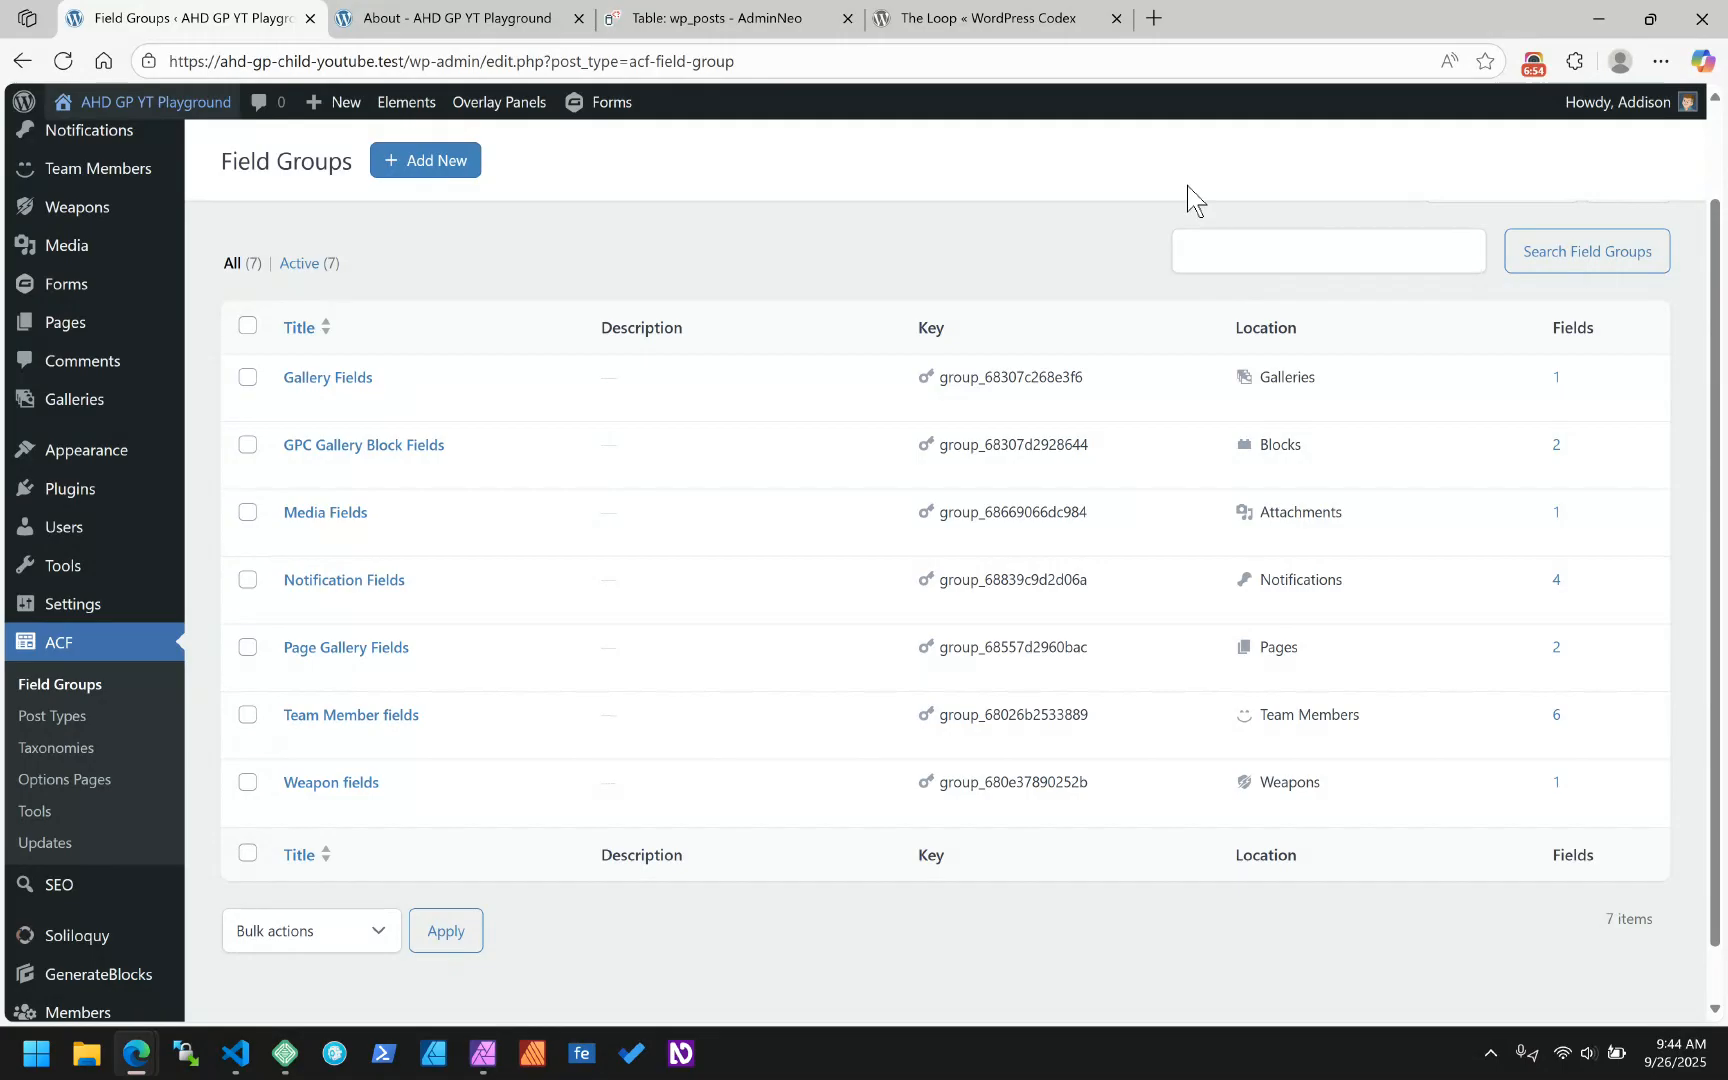
left_click(466, 18)
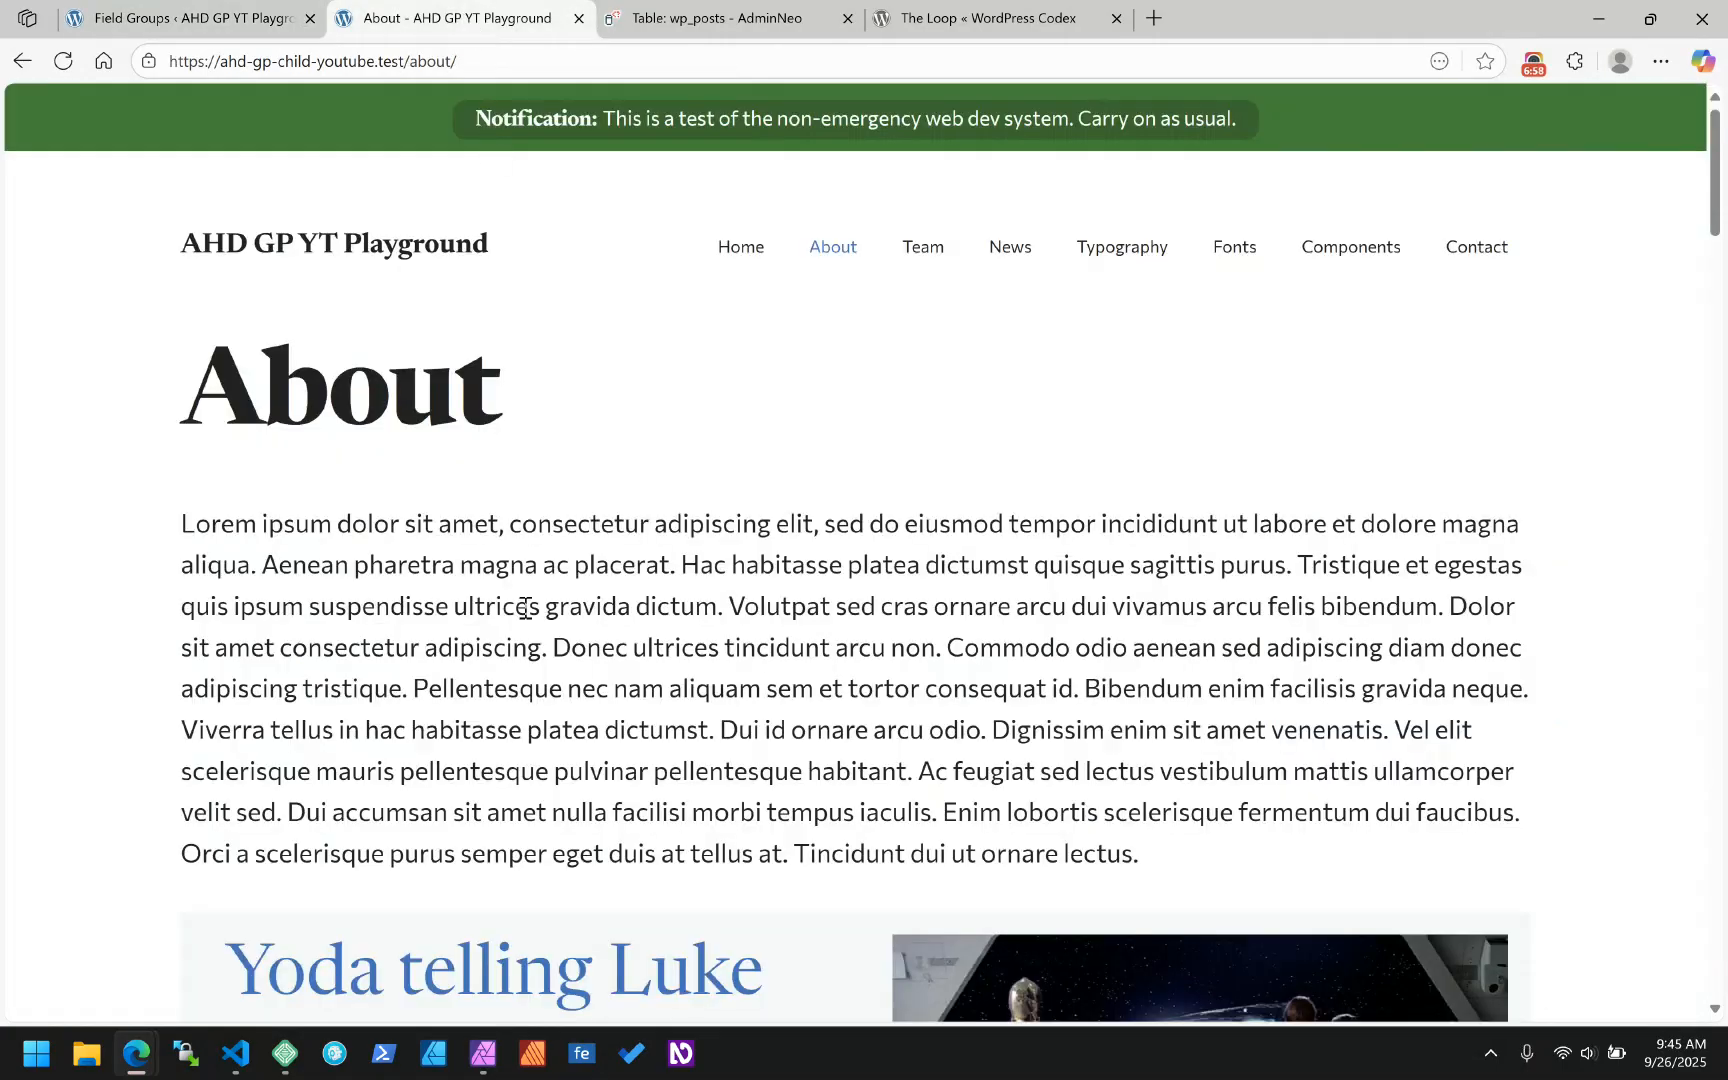
scroll(524, 608, "down", 5)
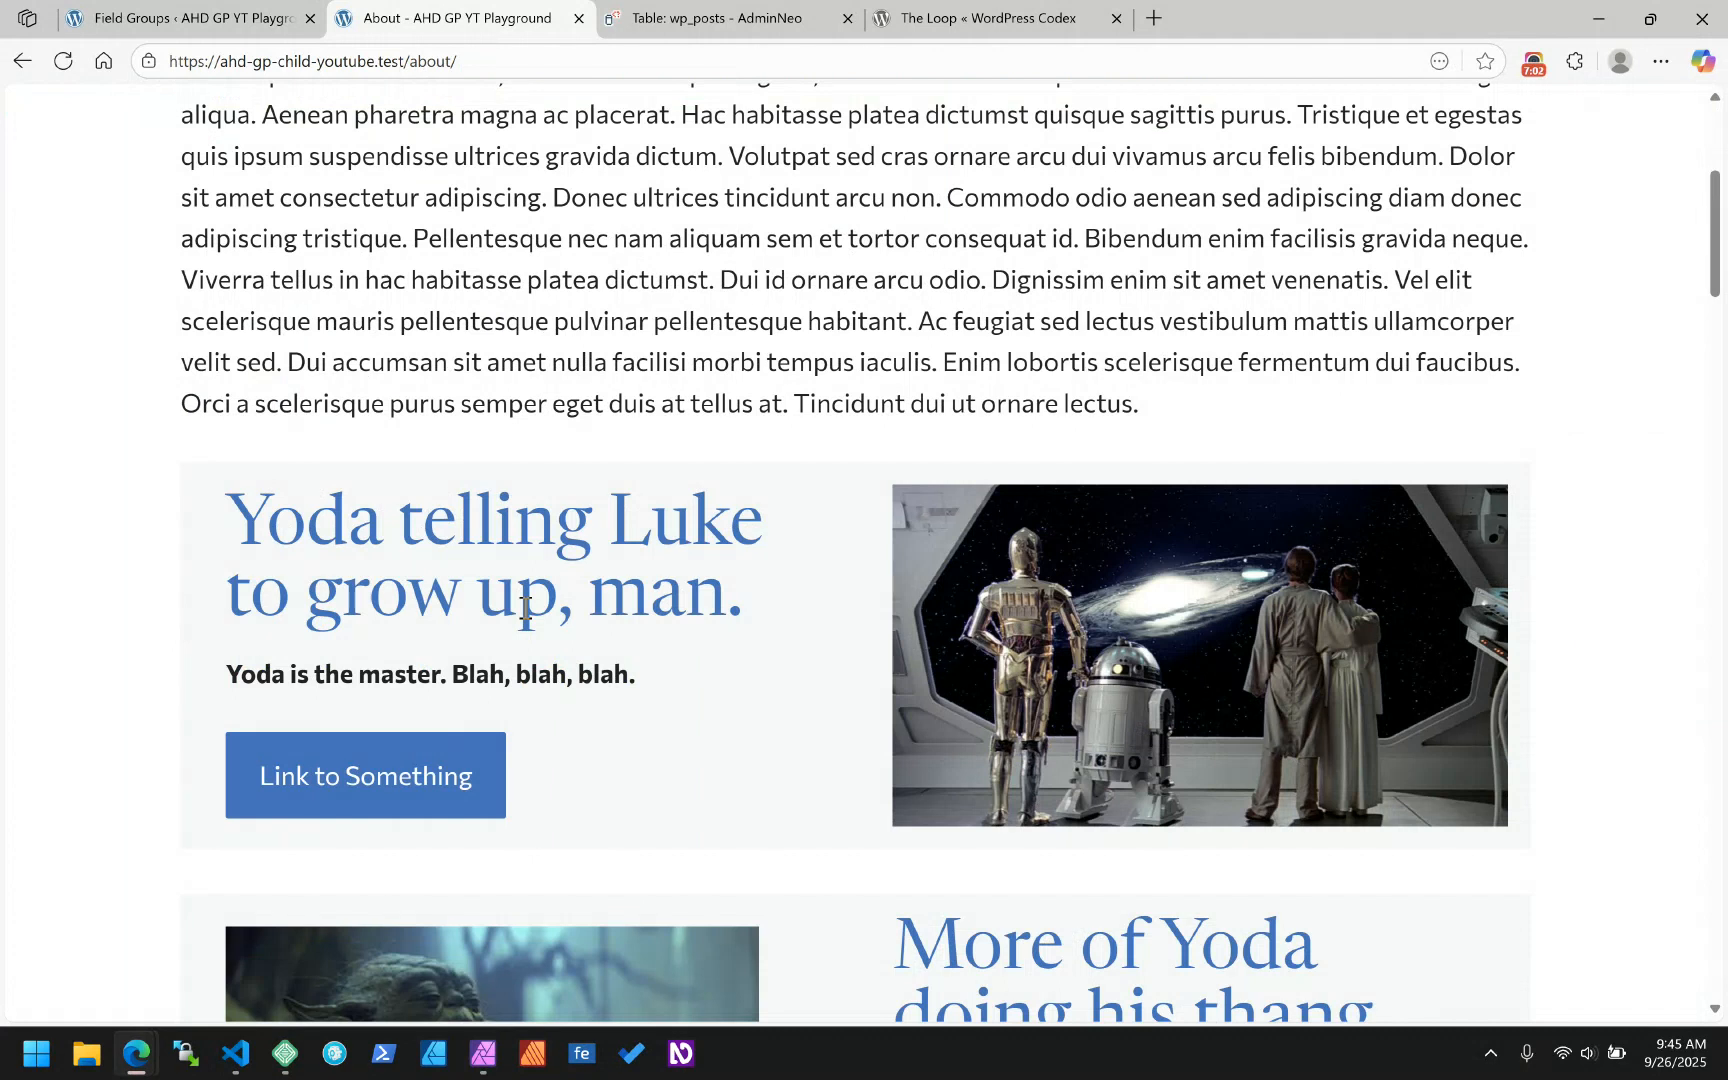
scroll(524, 608, "up", 5)
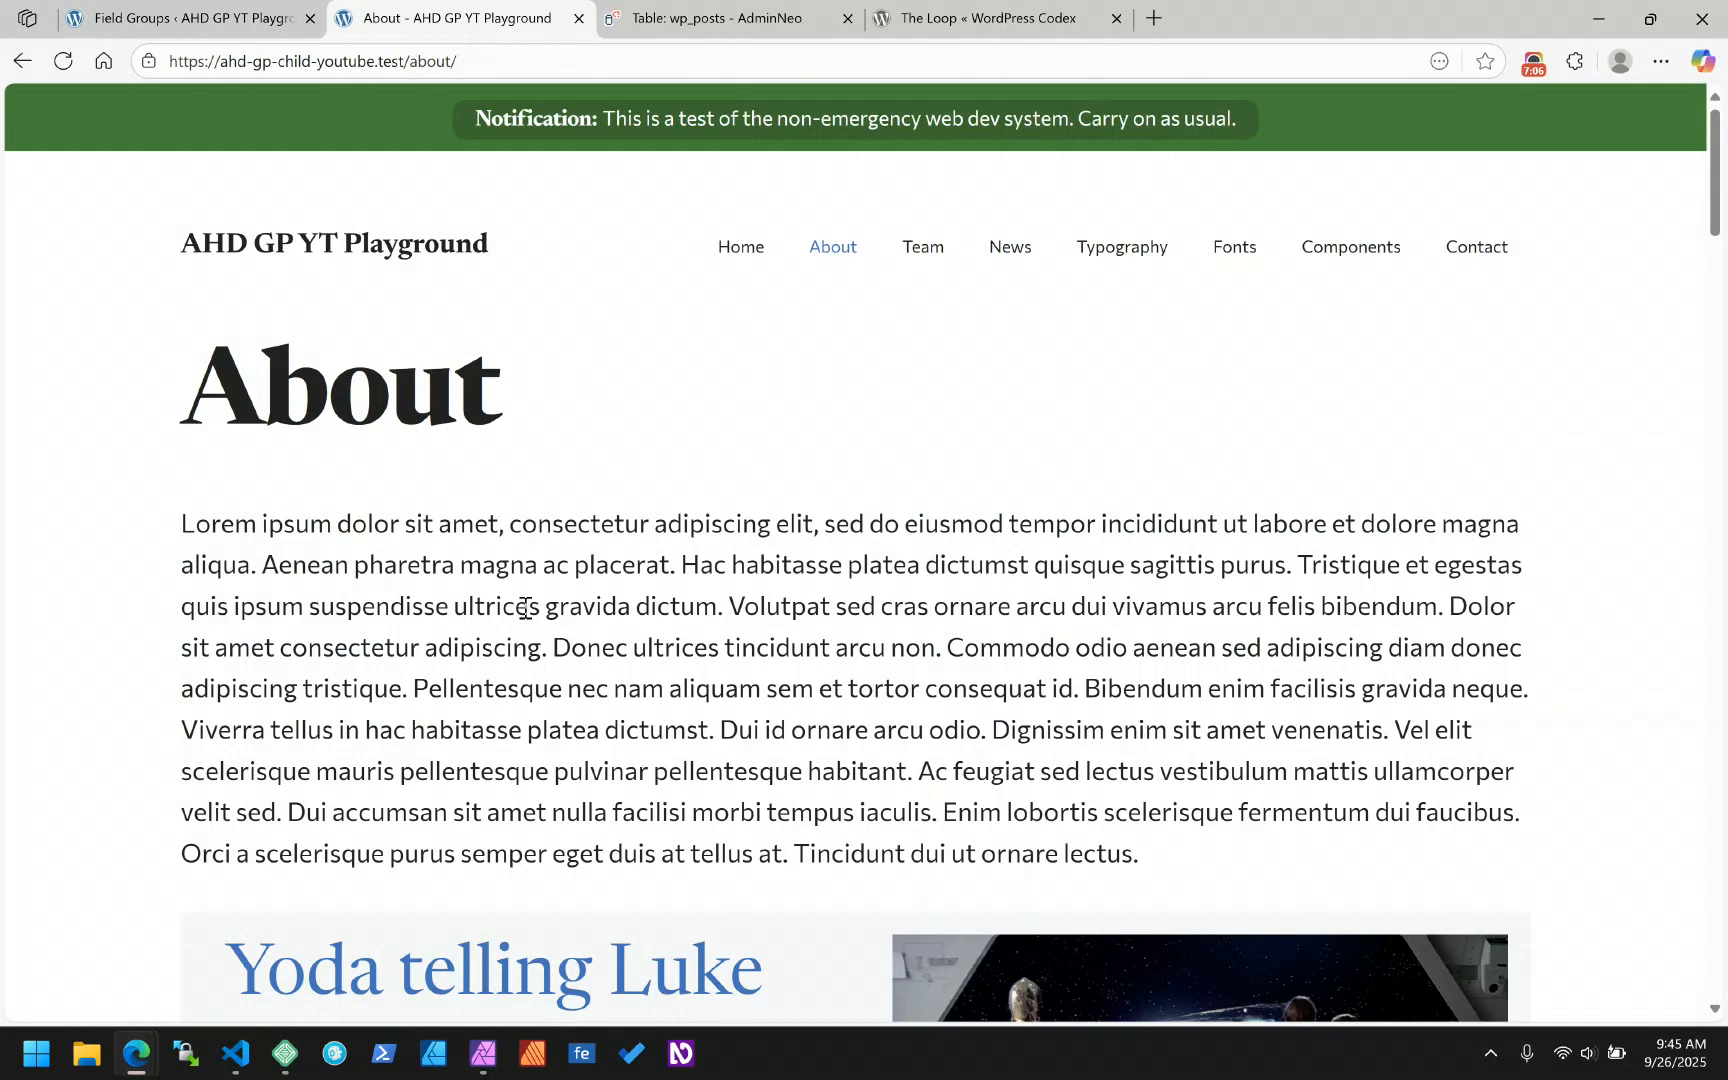
scroll(524, 608, "down", 5)
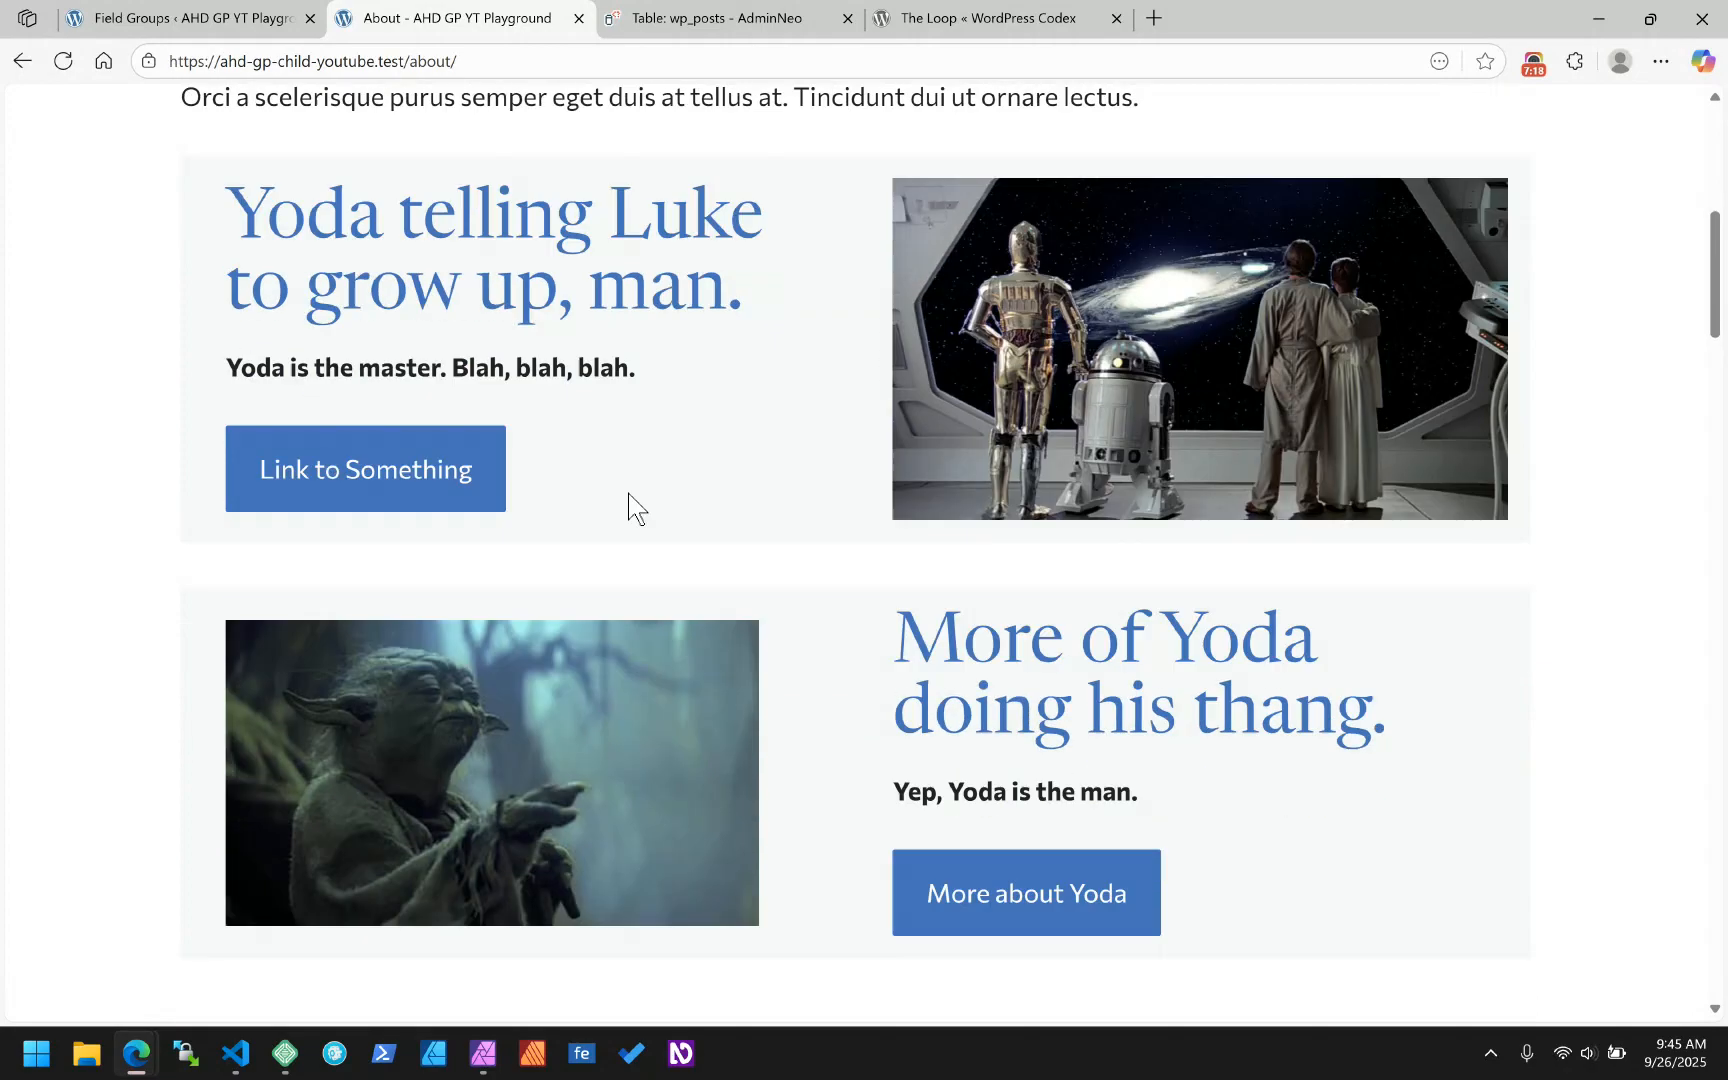
scroll(629, 505, "down", 3)
scroll(731, 360, "down", 5)
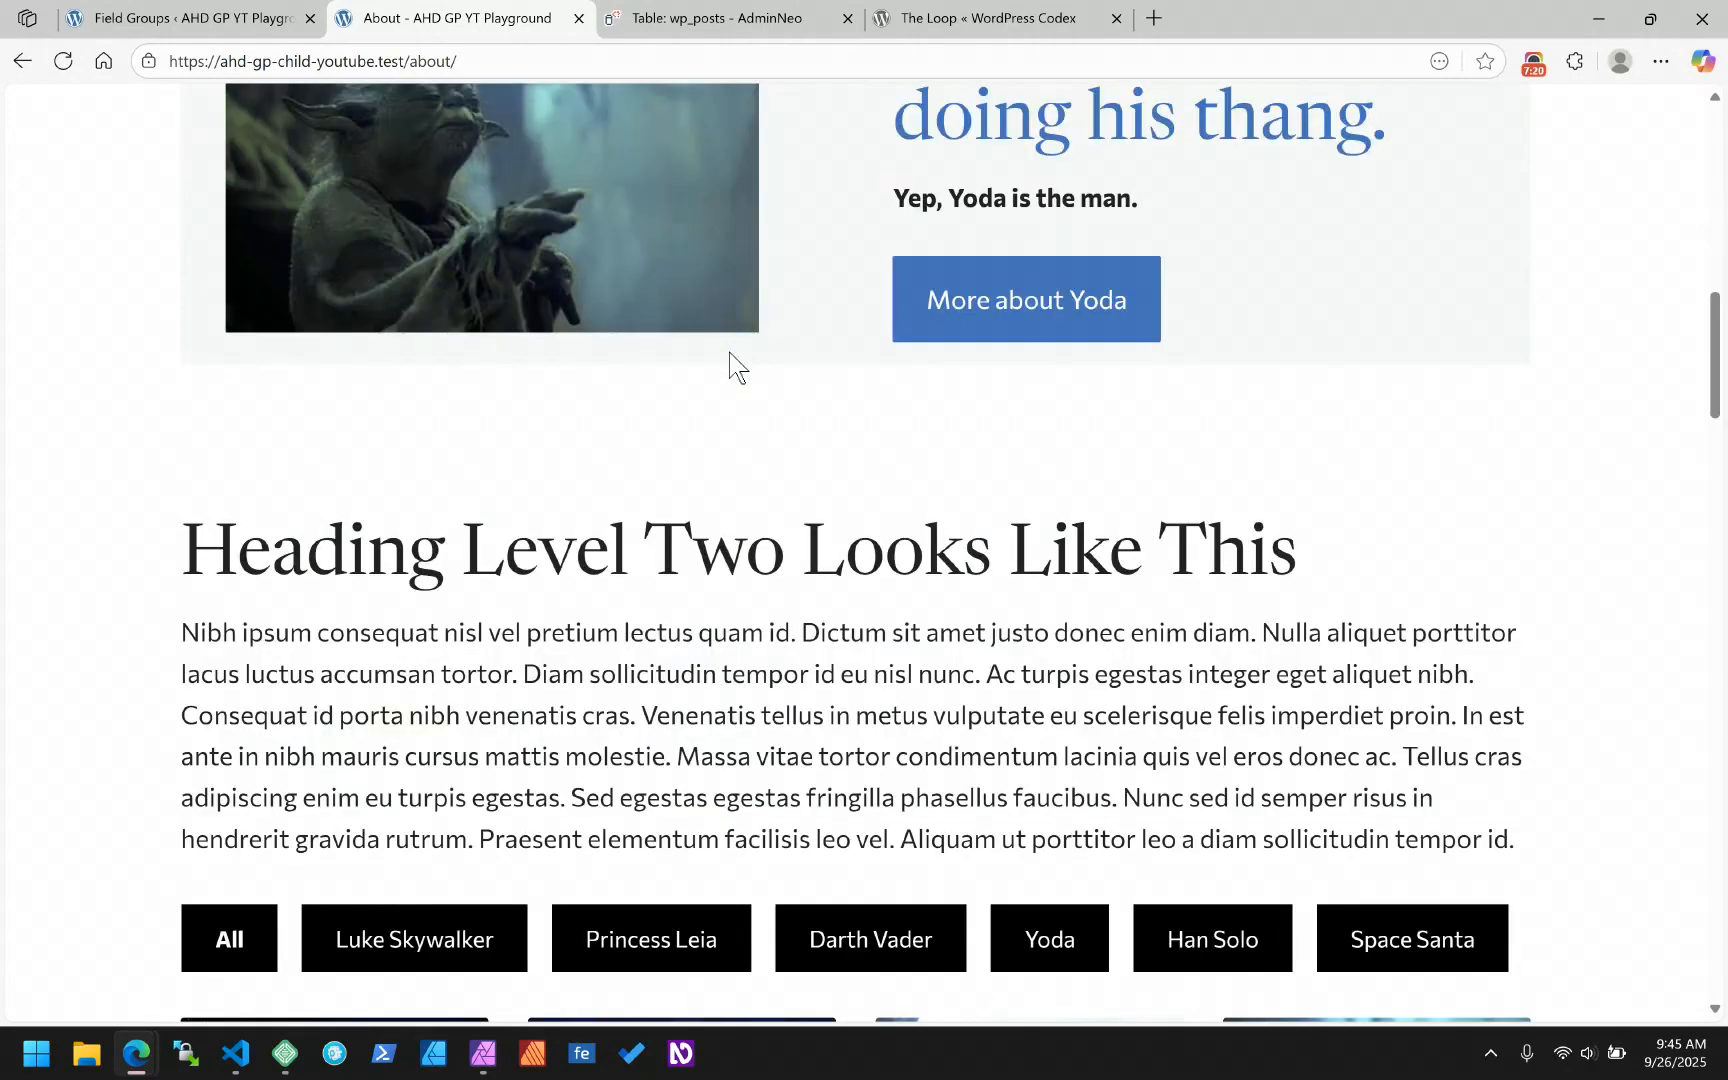
scroll(730, 366, "down", 8)
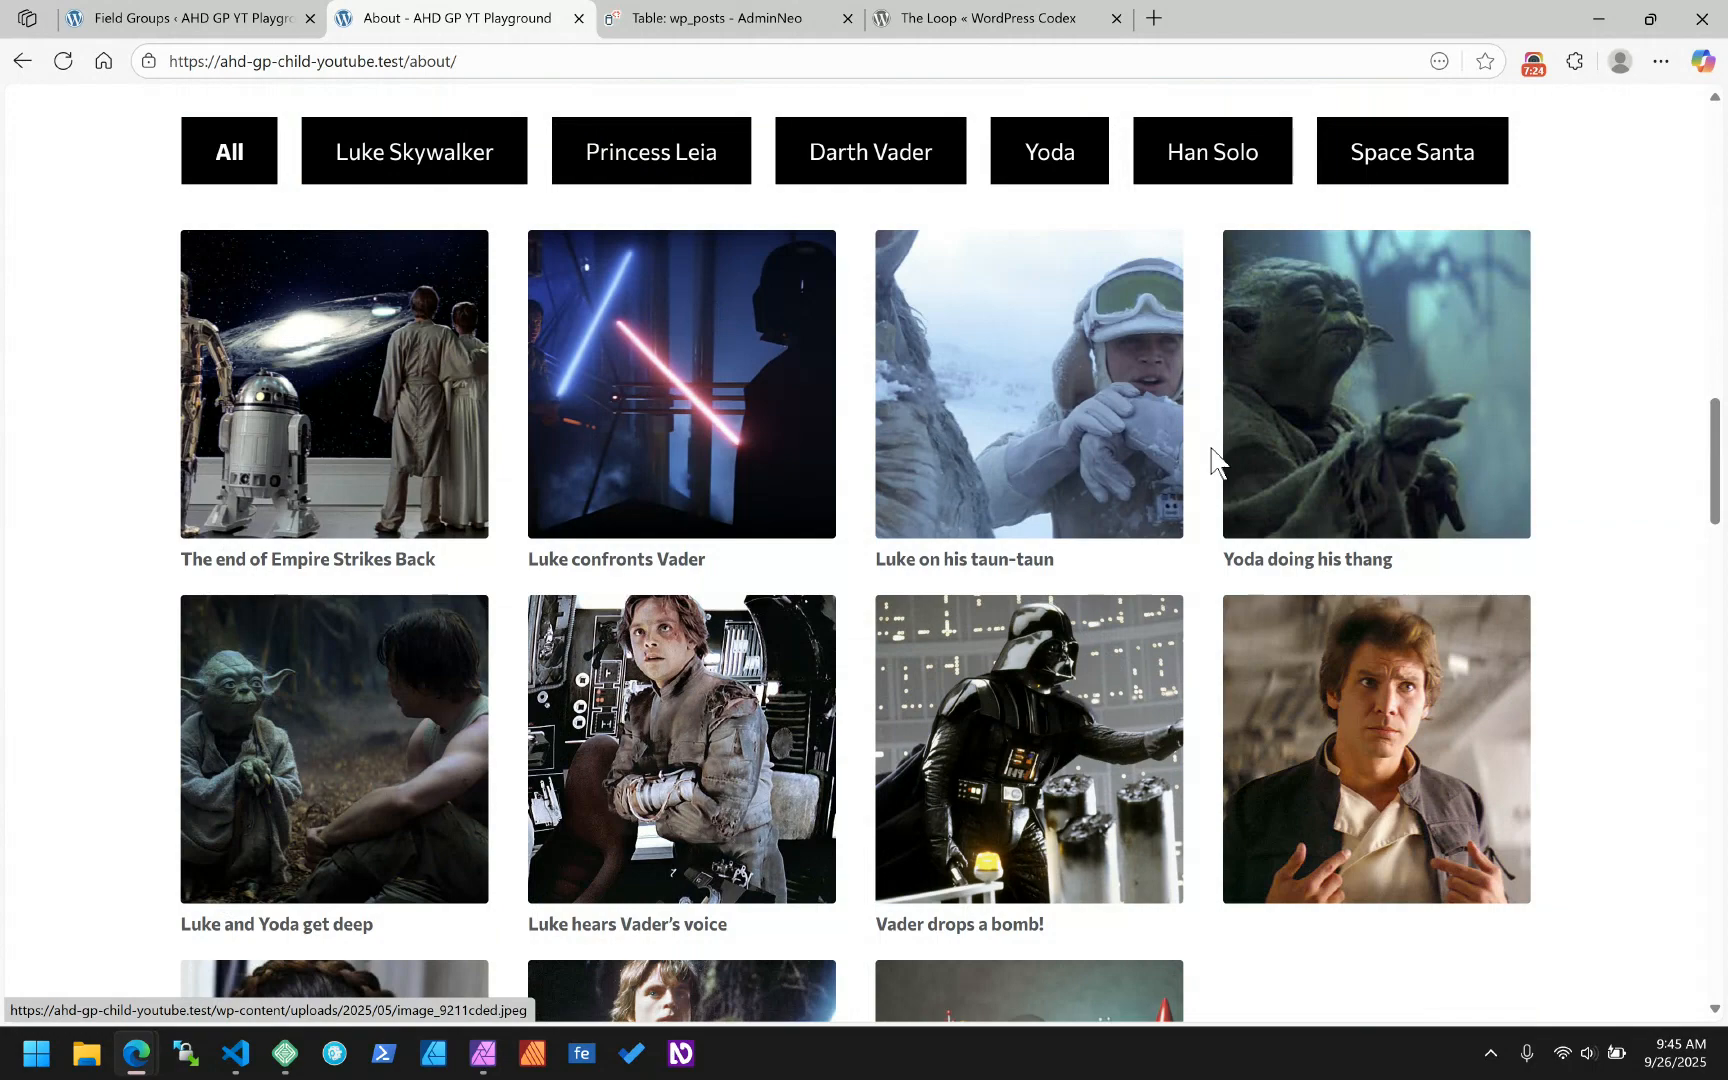
scroll(1211, 459, "down", 4)
- Filter the About page gallery by Princess Leia, restore it to All, and look over the images
scroll(1211, 459, "up", 2)
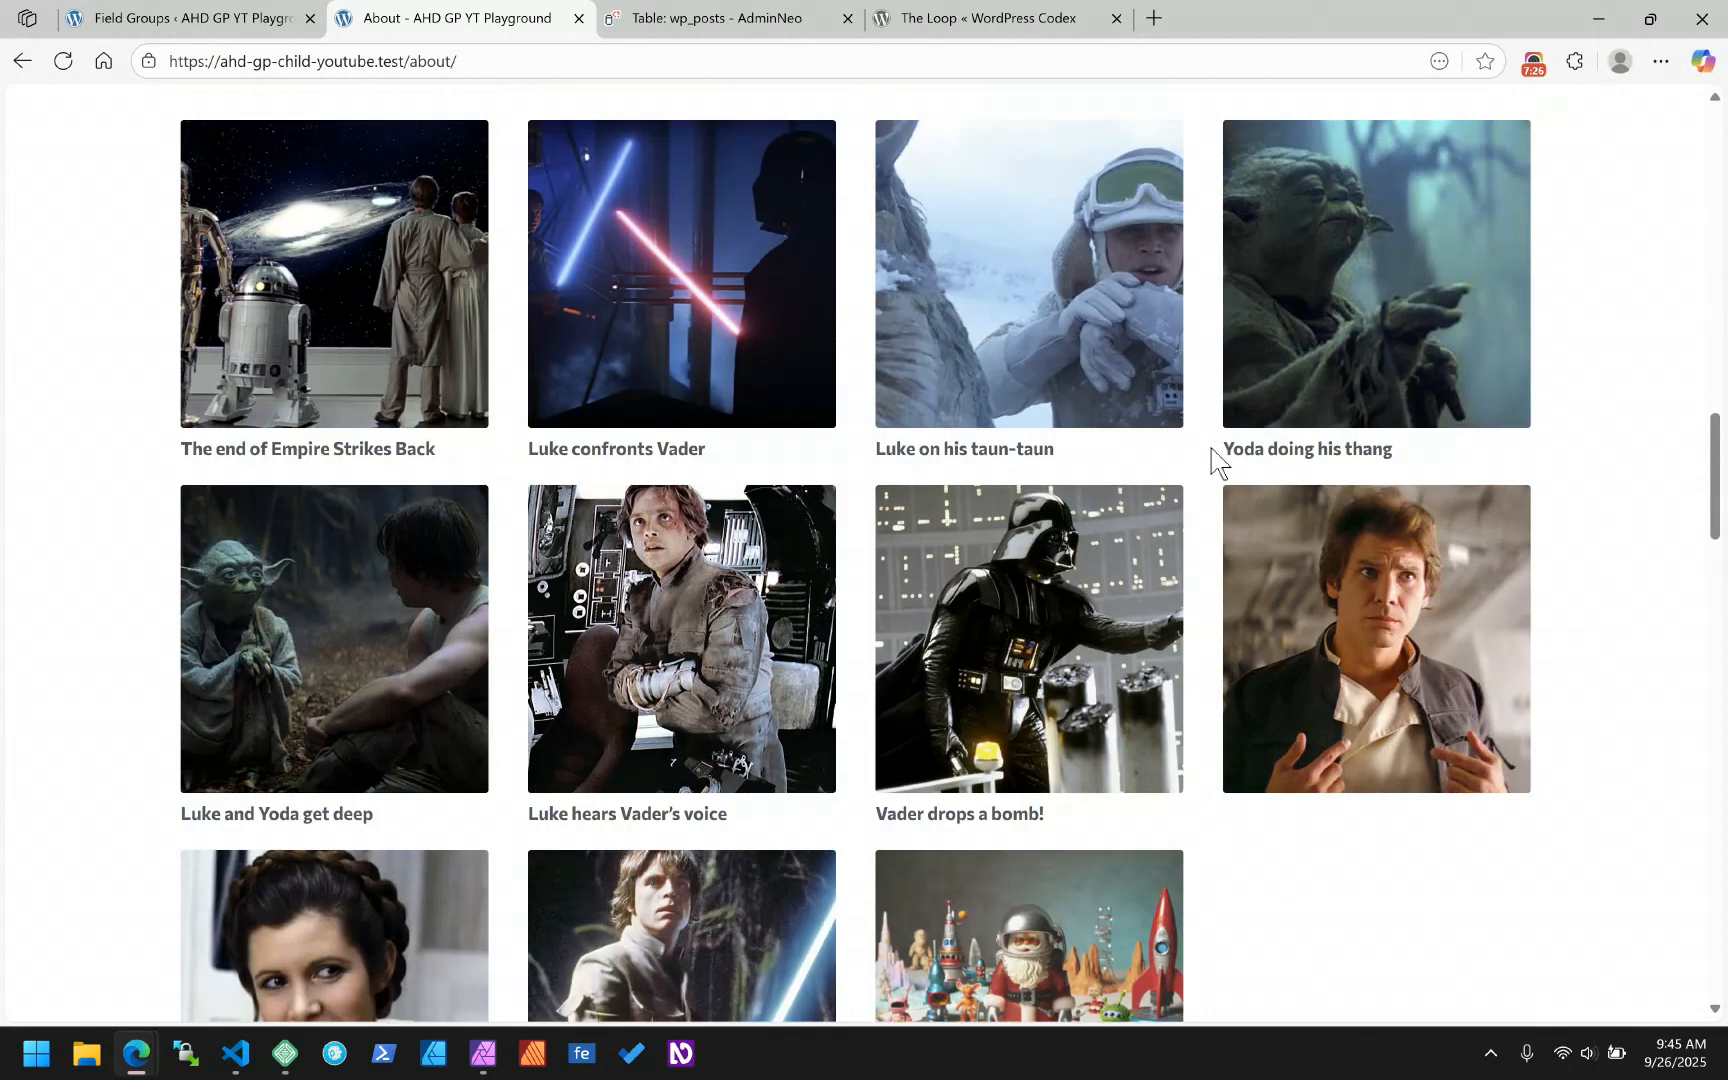
scroll(1211, 459, "up", 3)
left_click(636, 385)
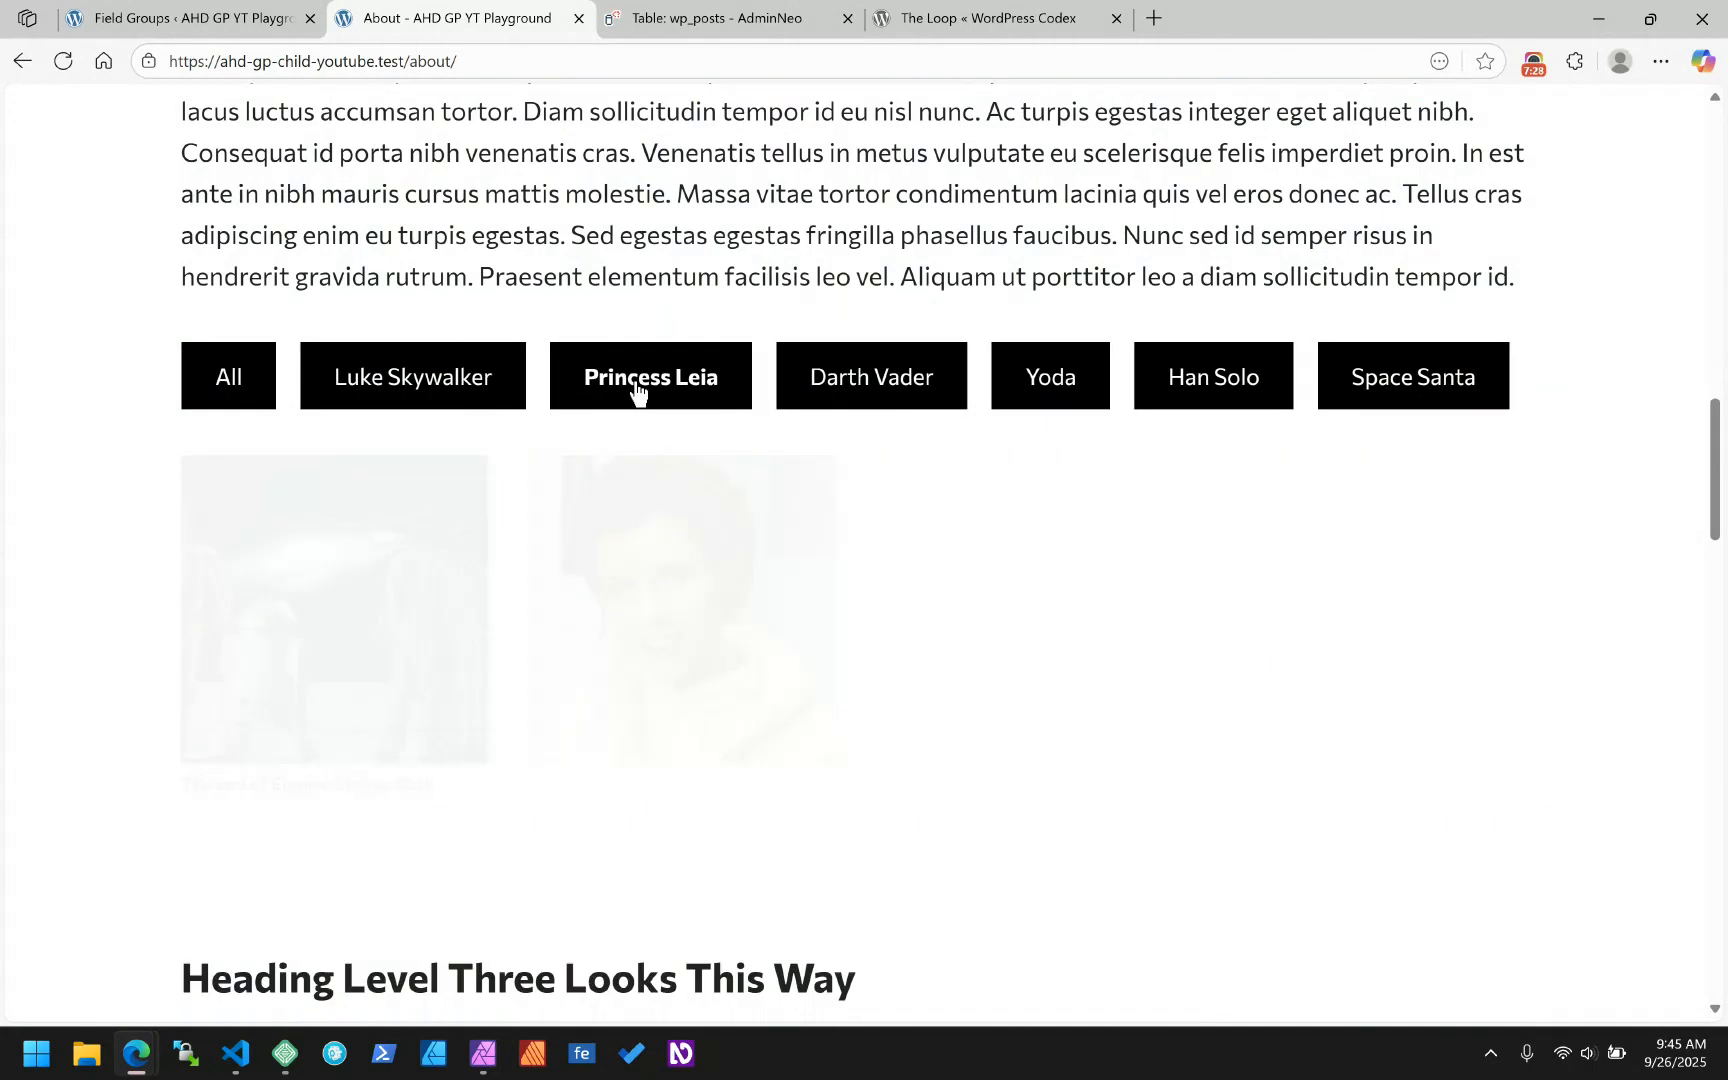
left_click(231, 376)
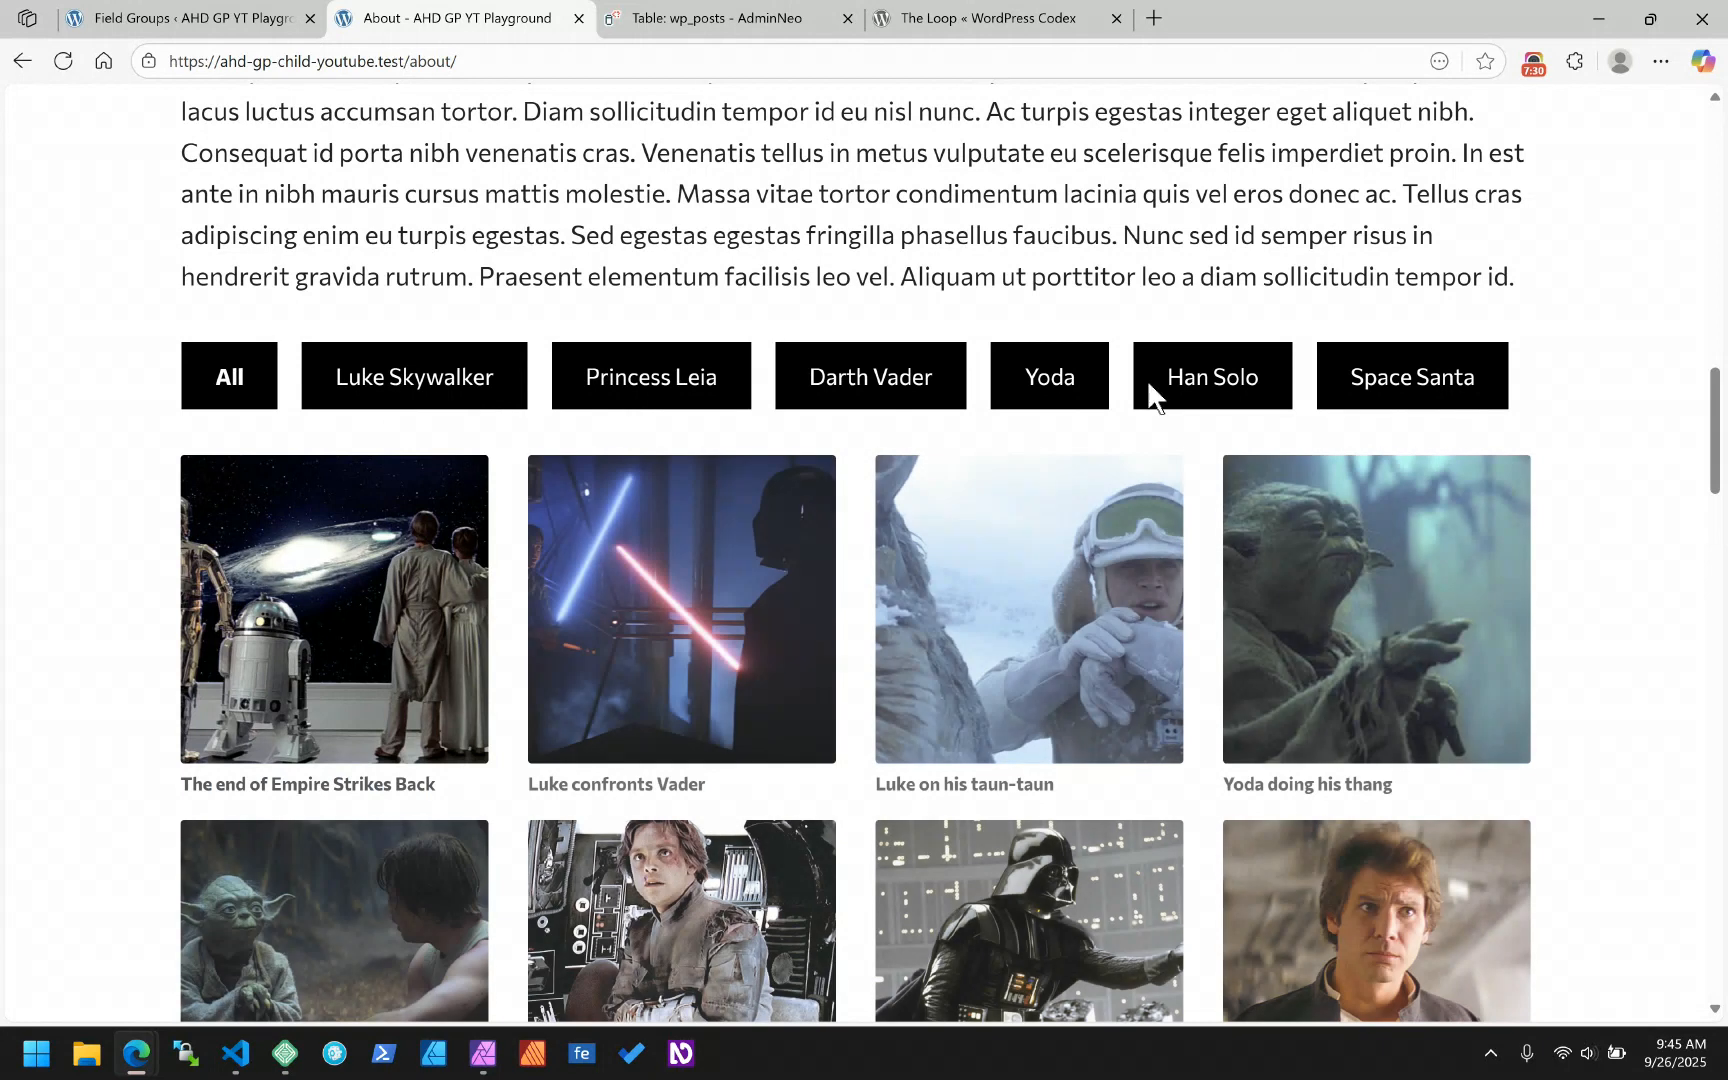
scroll(836, 492, "down", 7)
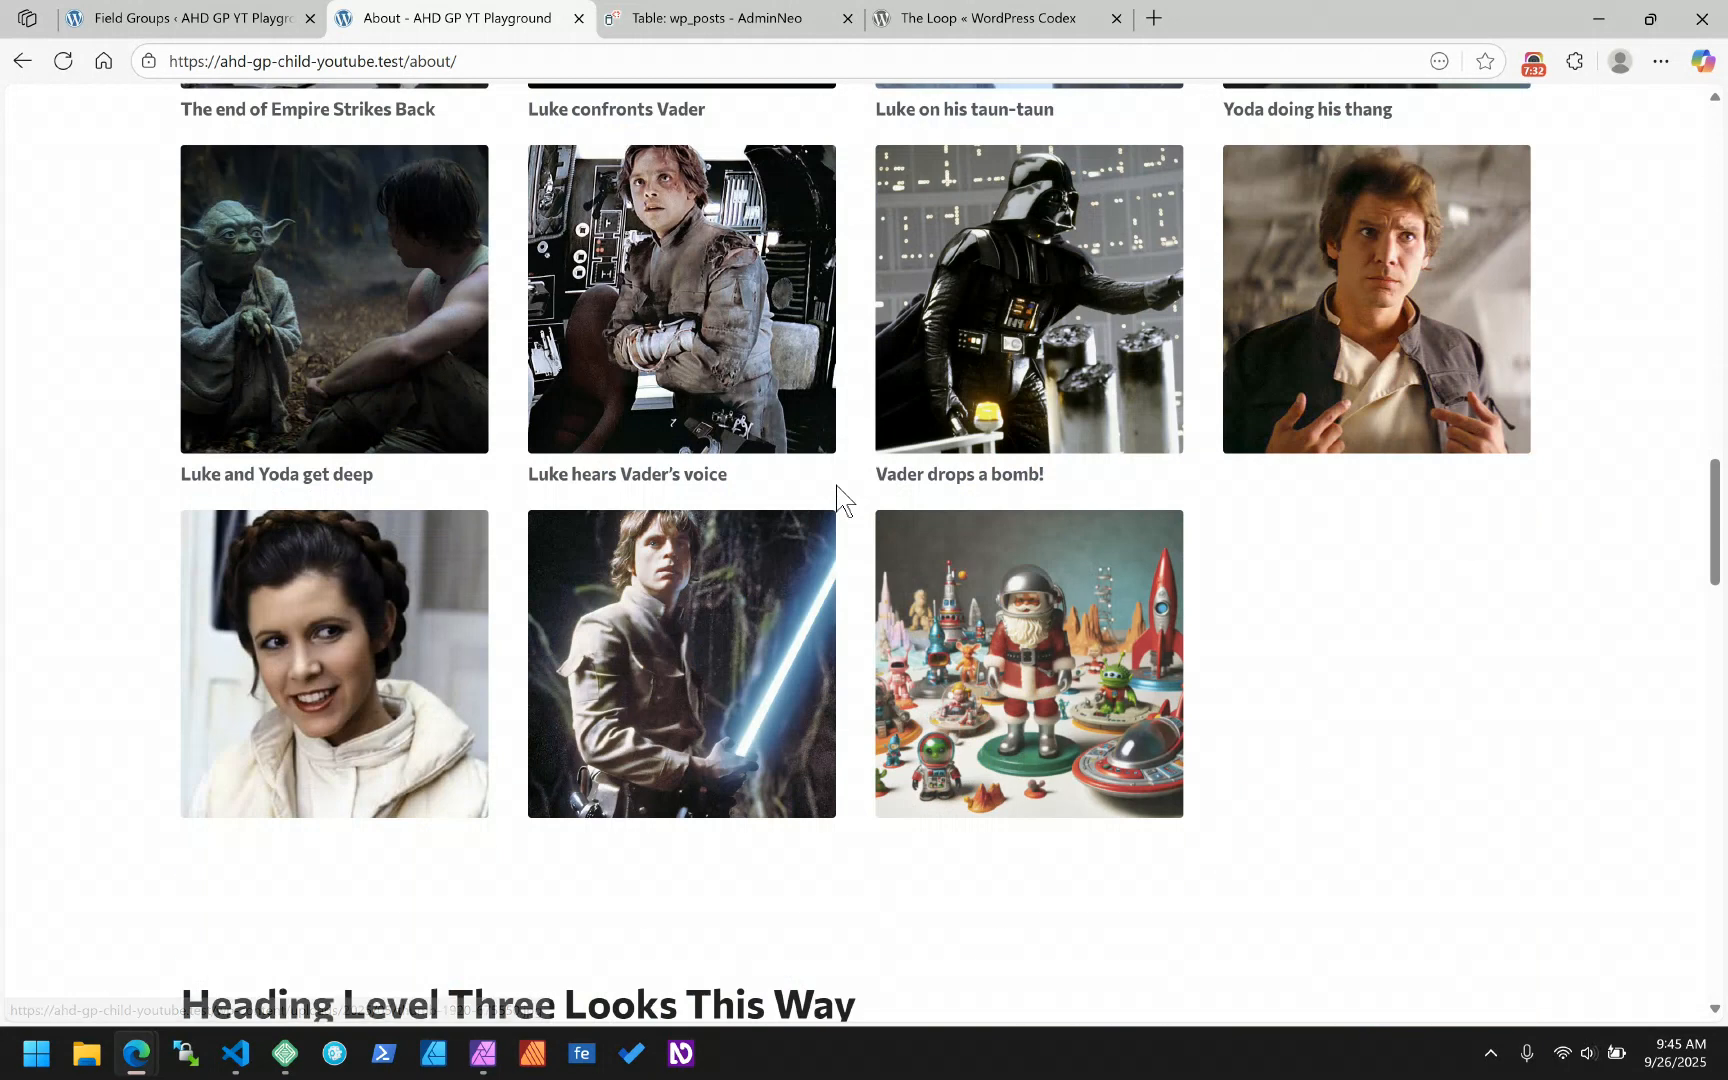
scroll(836, 492, "up", 6)
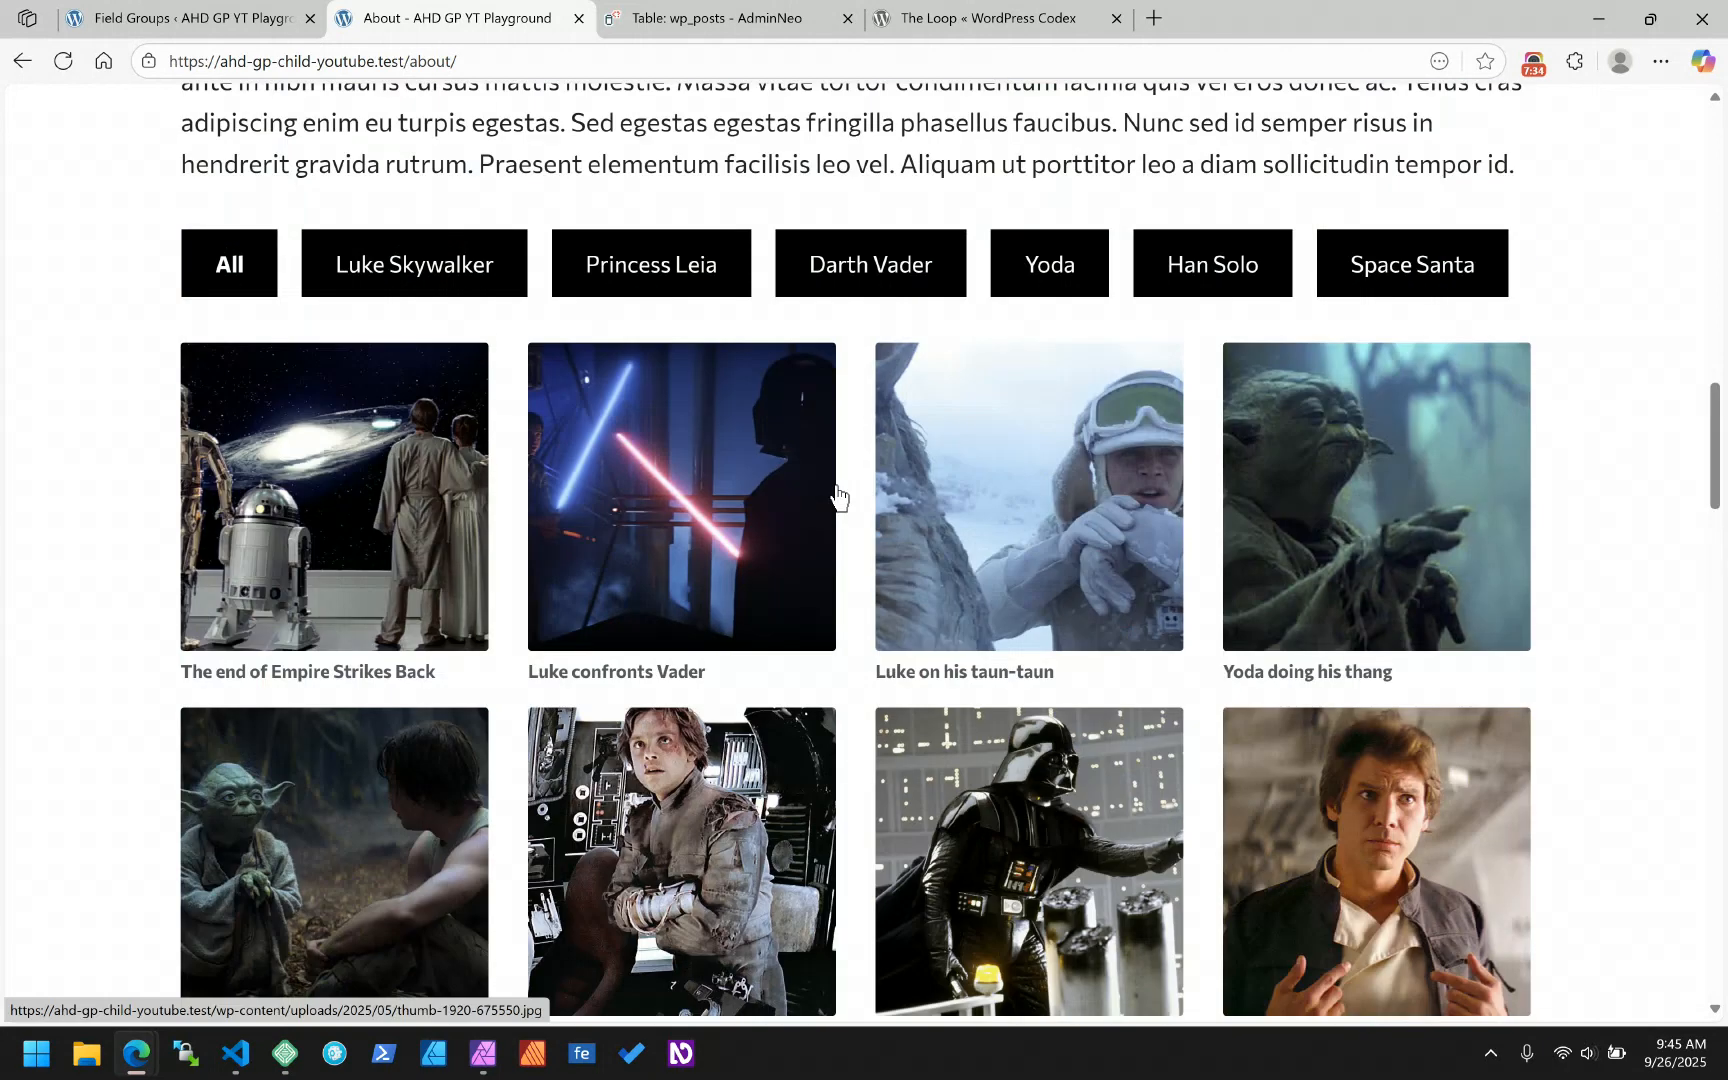
- Skim the rest of the About page, and open the Team page to examine the team member cards
scroll(836, 492, "down", 20)
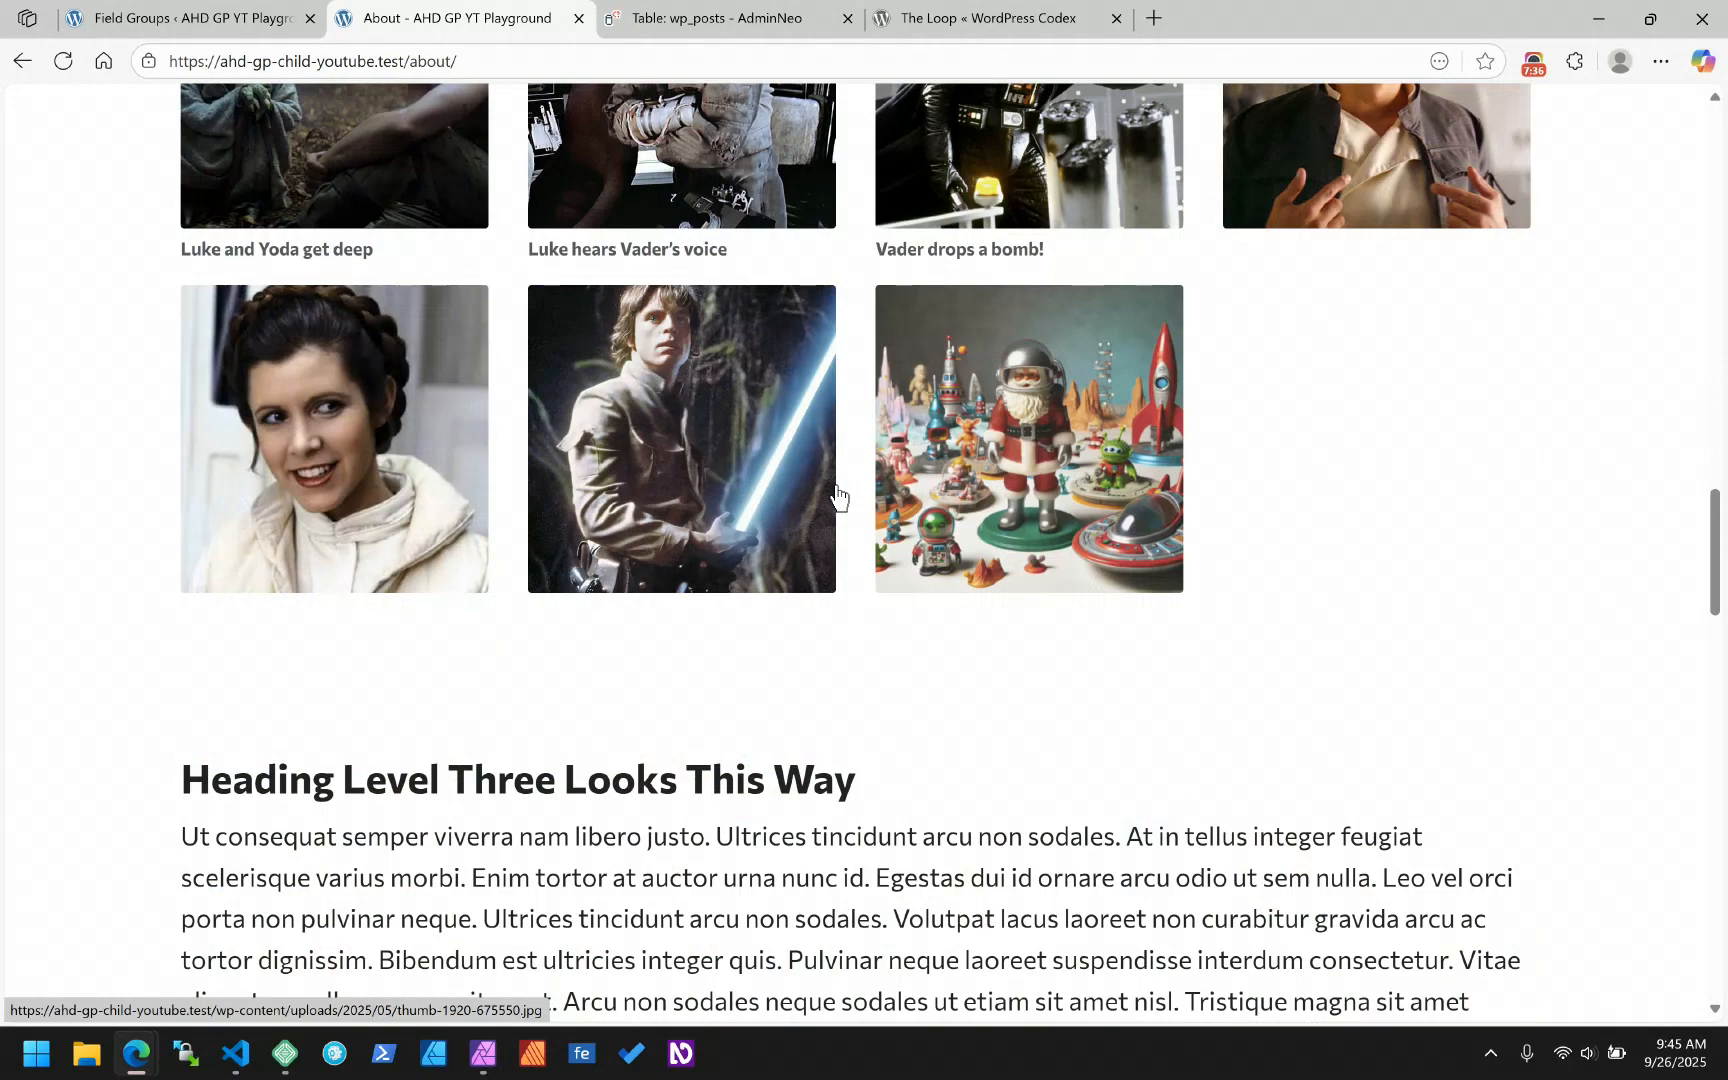
scroll(836, 492, "down", 6)
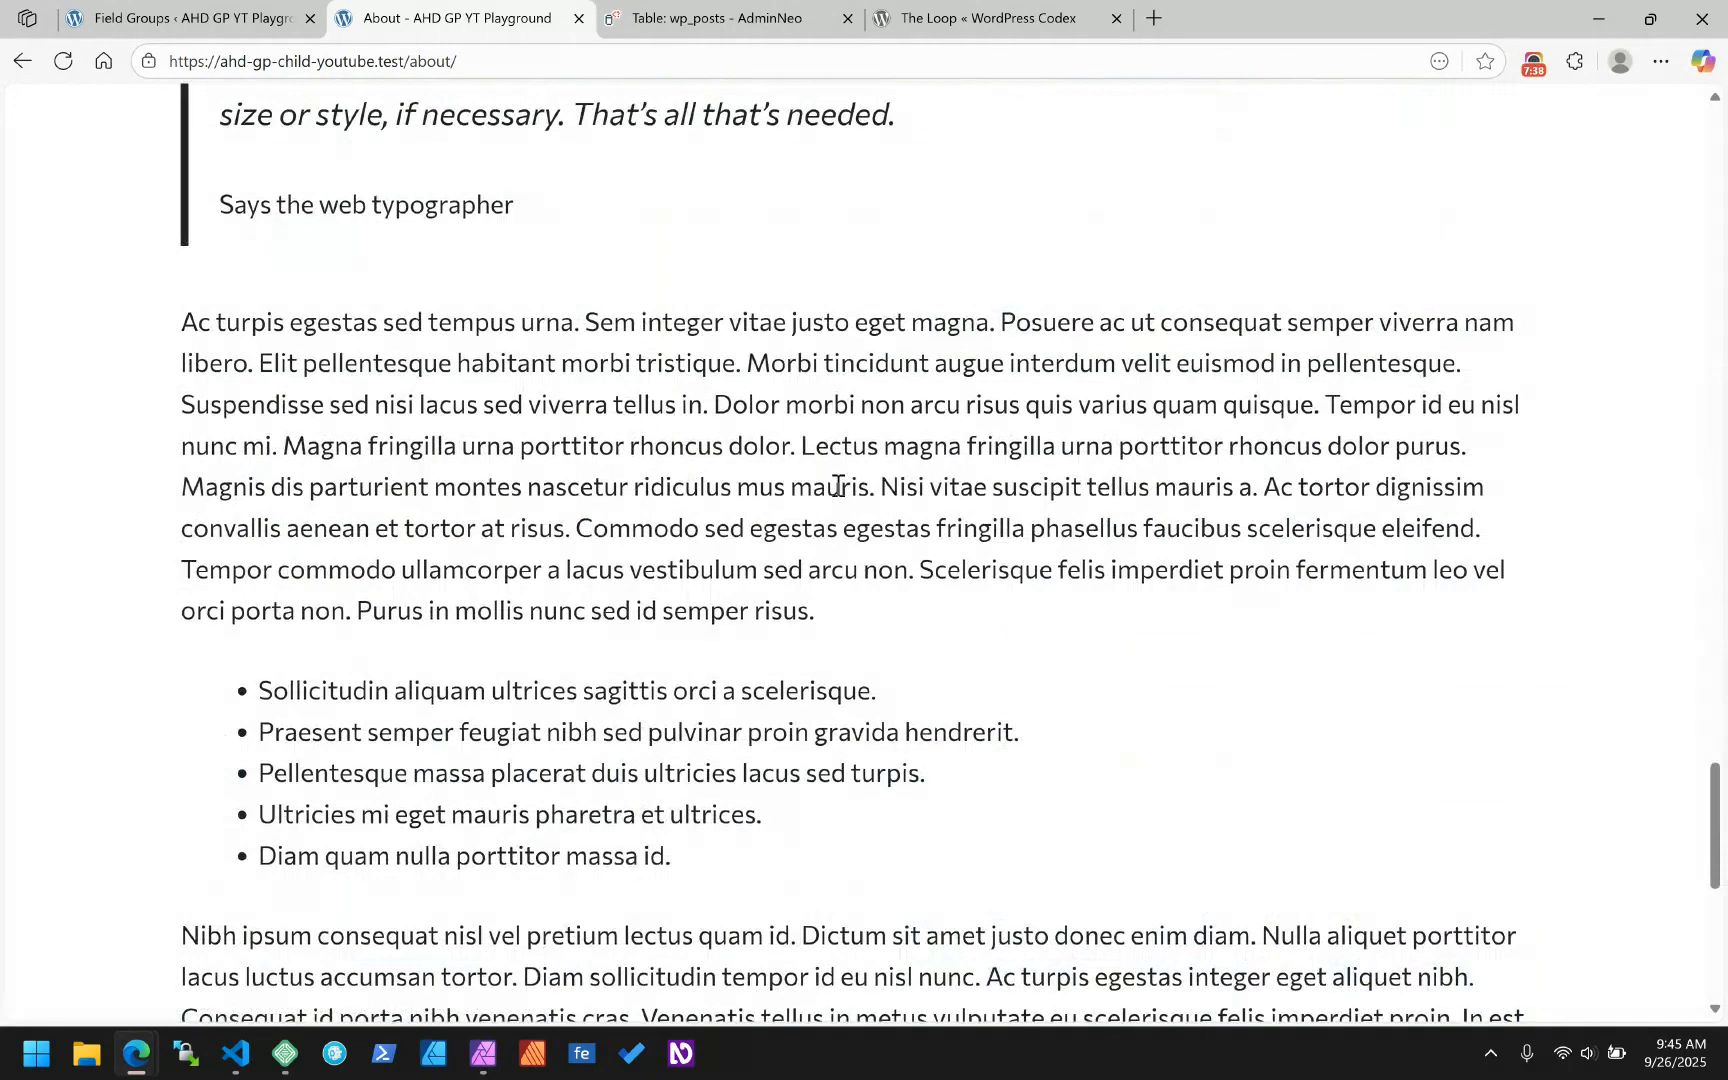
scroll(836, 492, "up", 20)
scroll(838, 485, "up", 15)
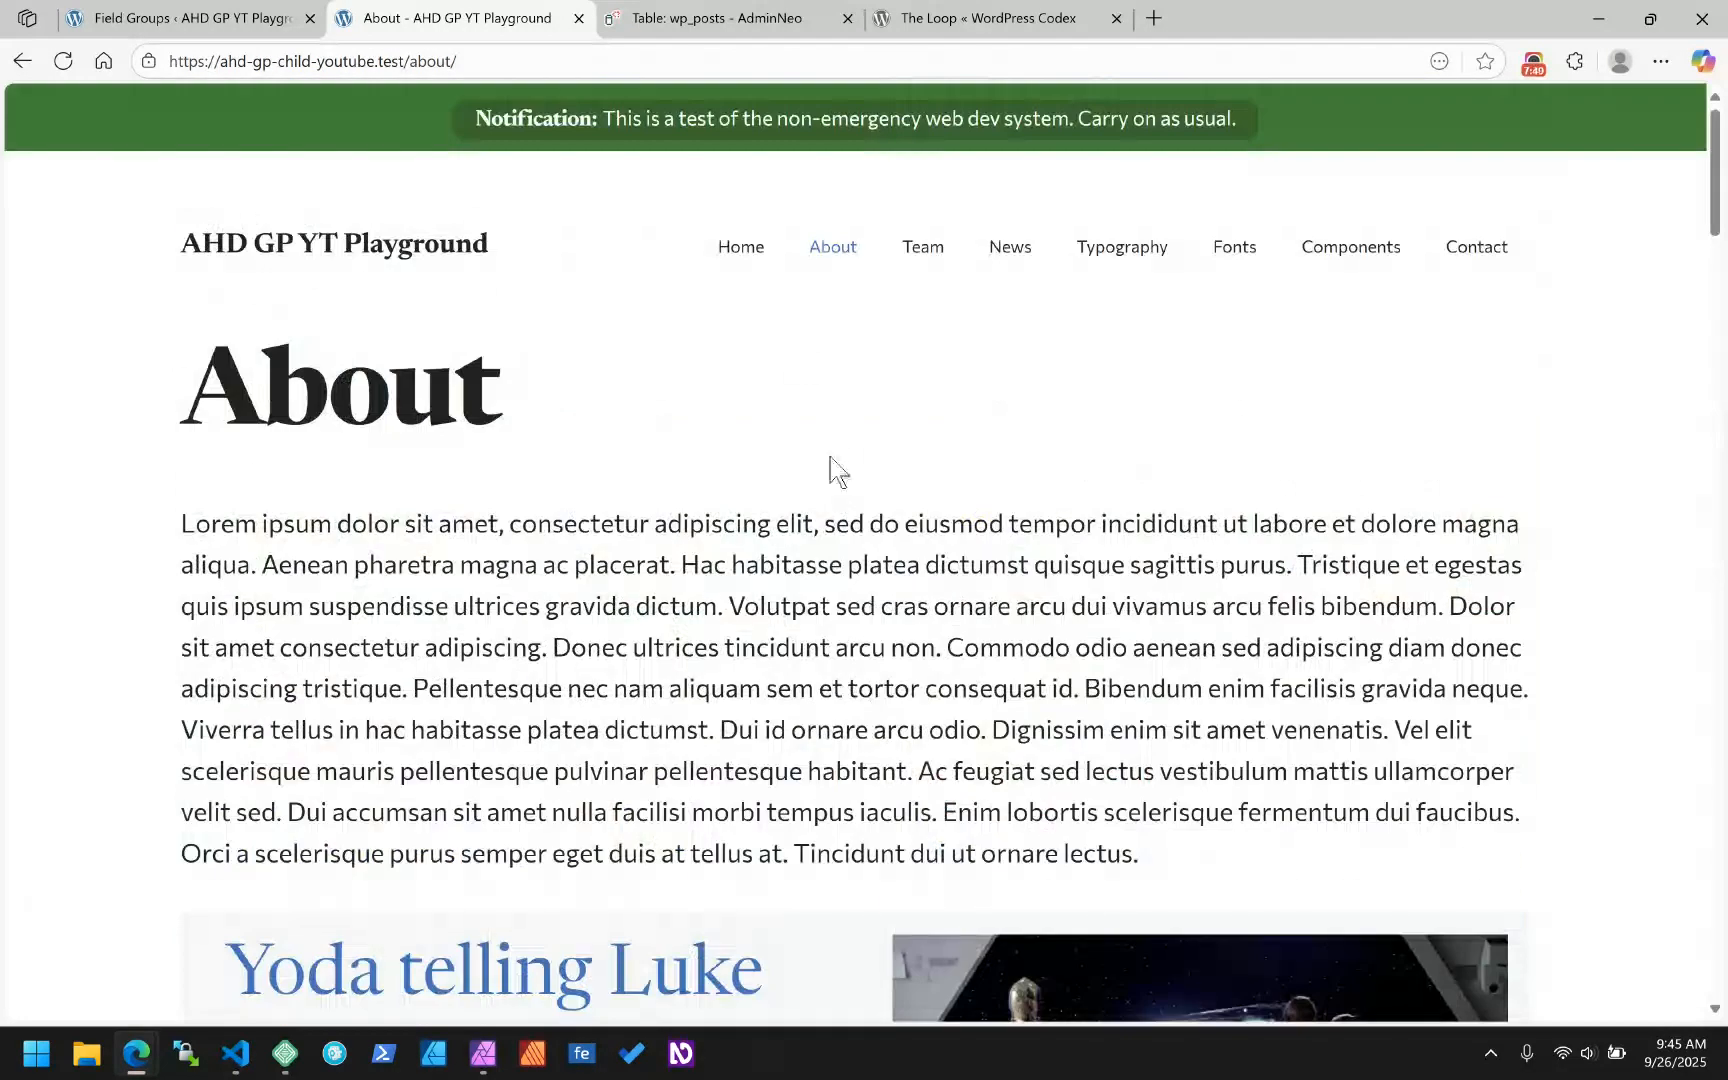
left_click(933, 256)
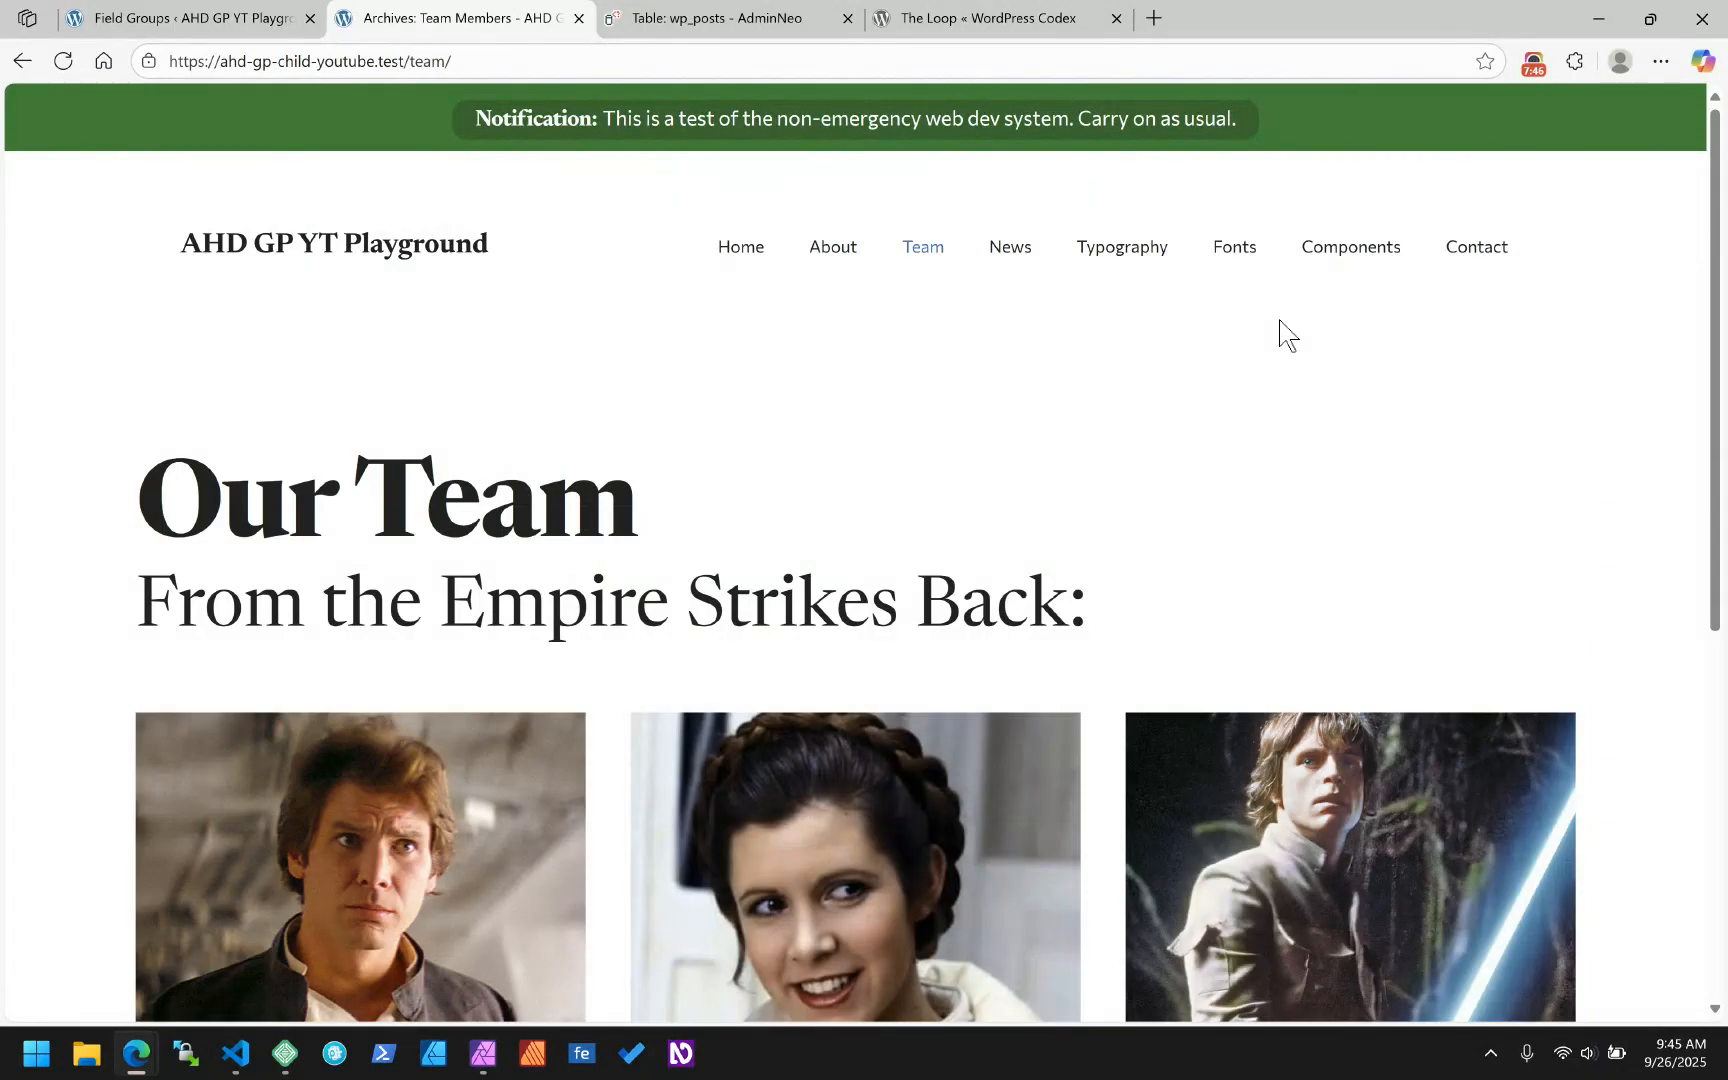
scroll(1283, 335, "down", 5)
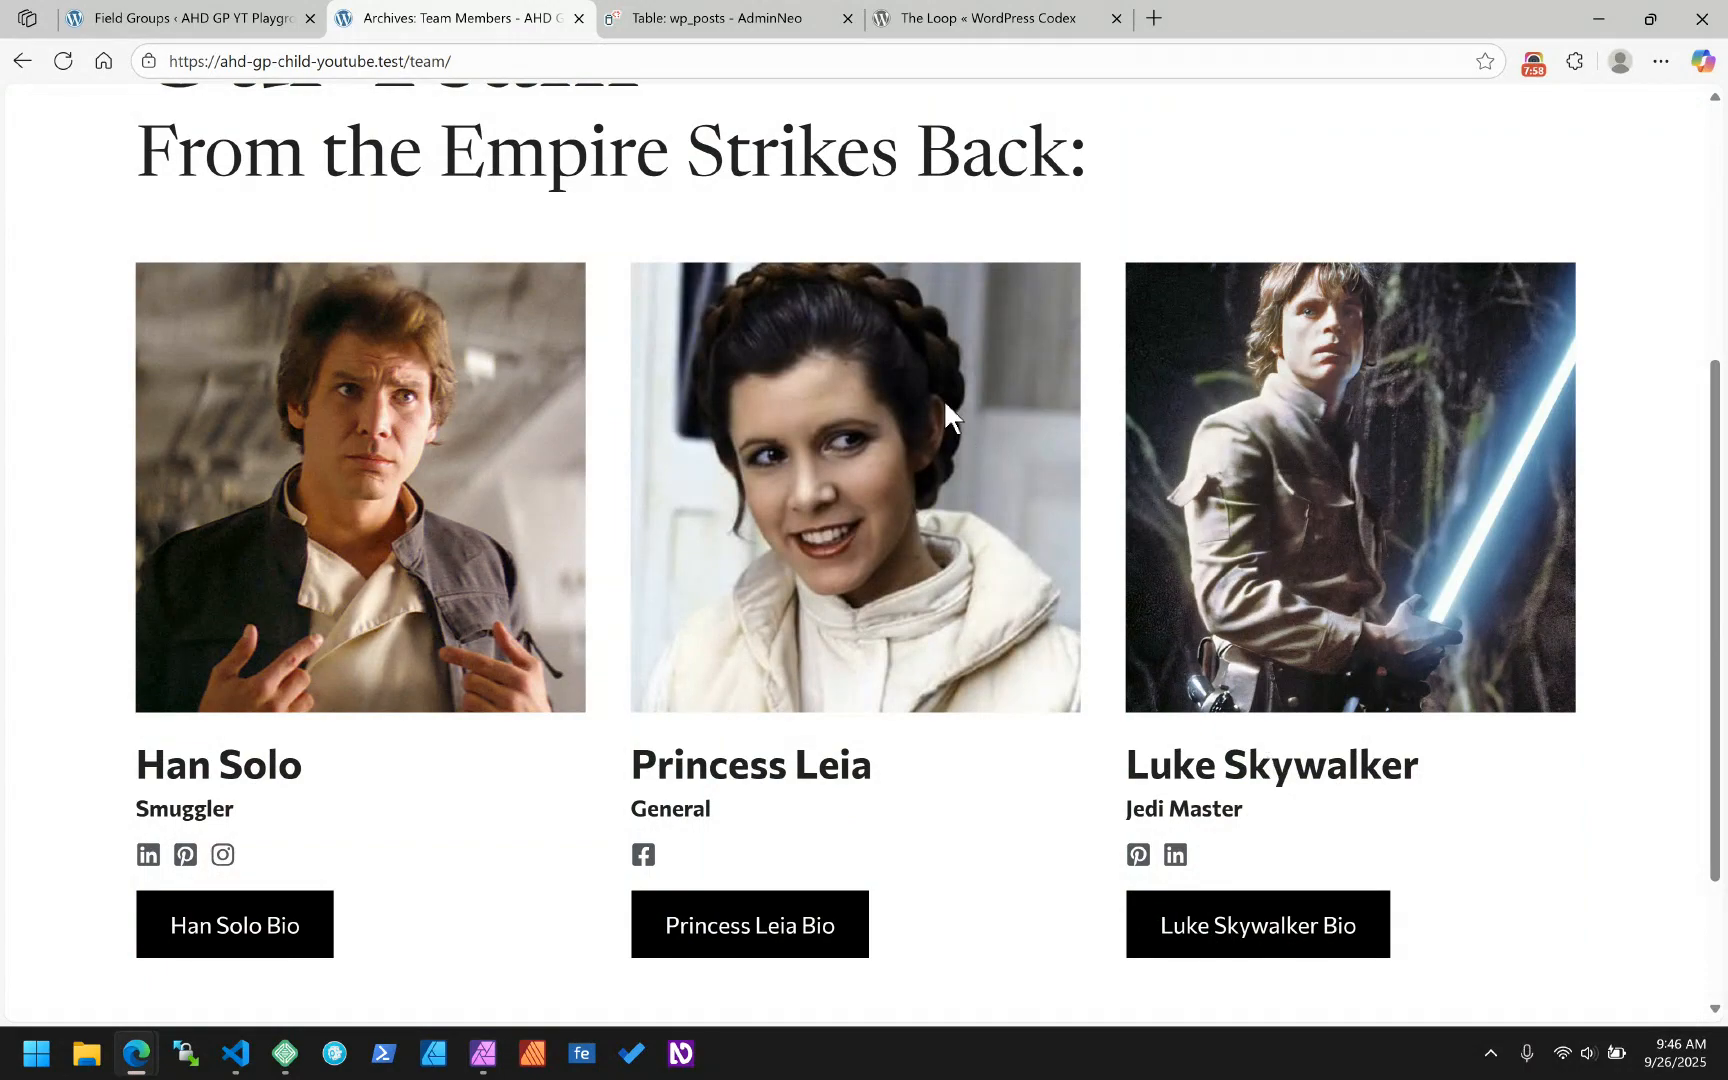
- Open the Han Solo entry from the admin's Team Members list and examine its custom fields
left_click(150, 17)
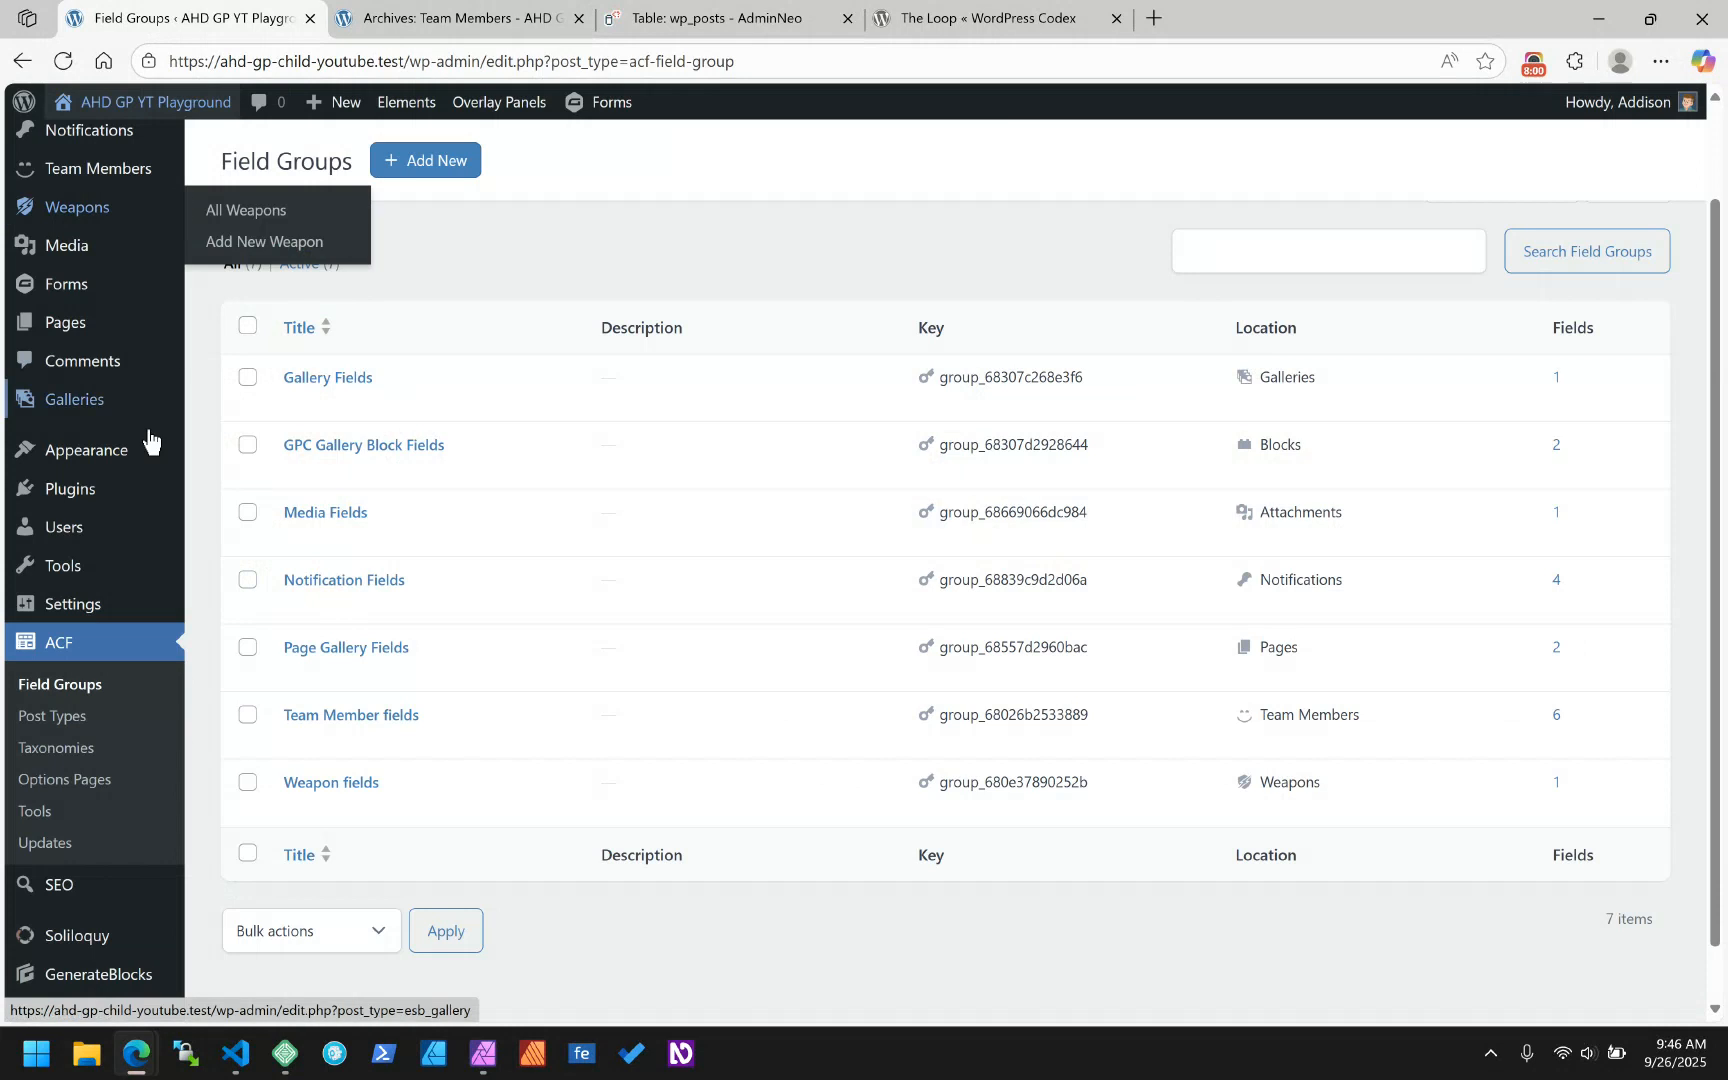
scroll(140, 490, "up", 2)
mouse_move(104, 204)
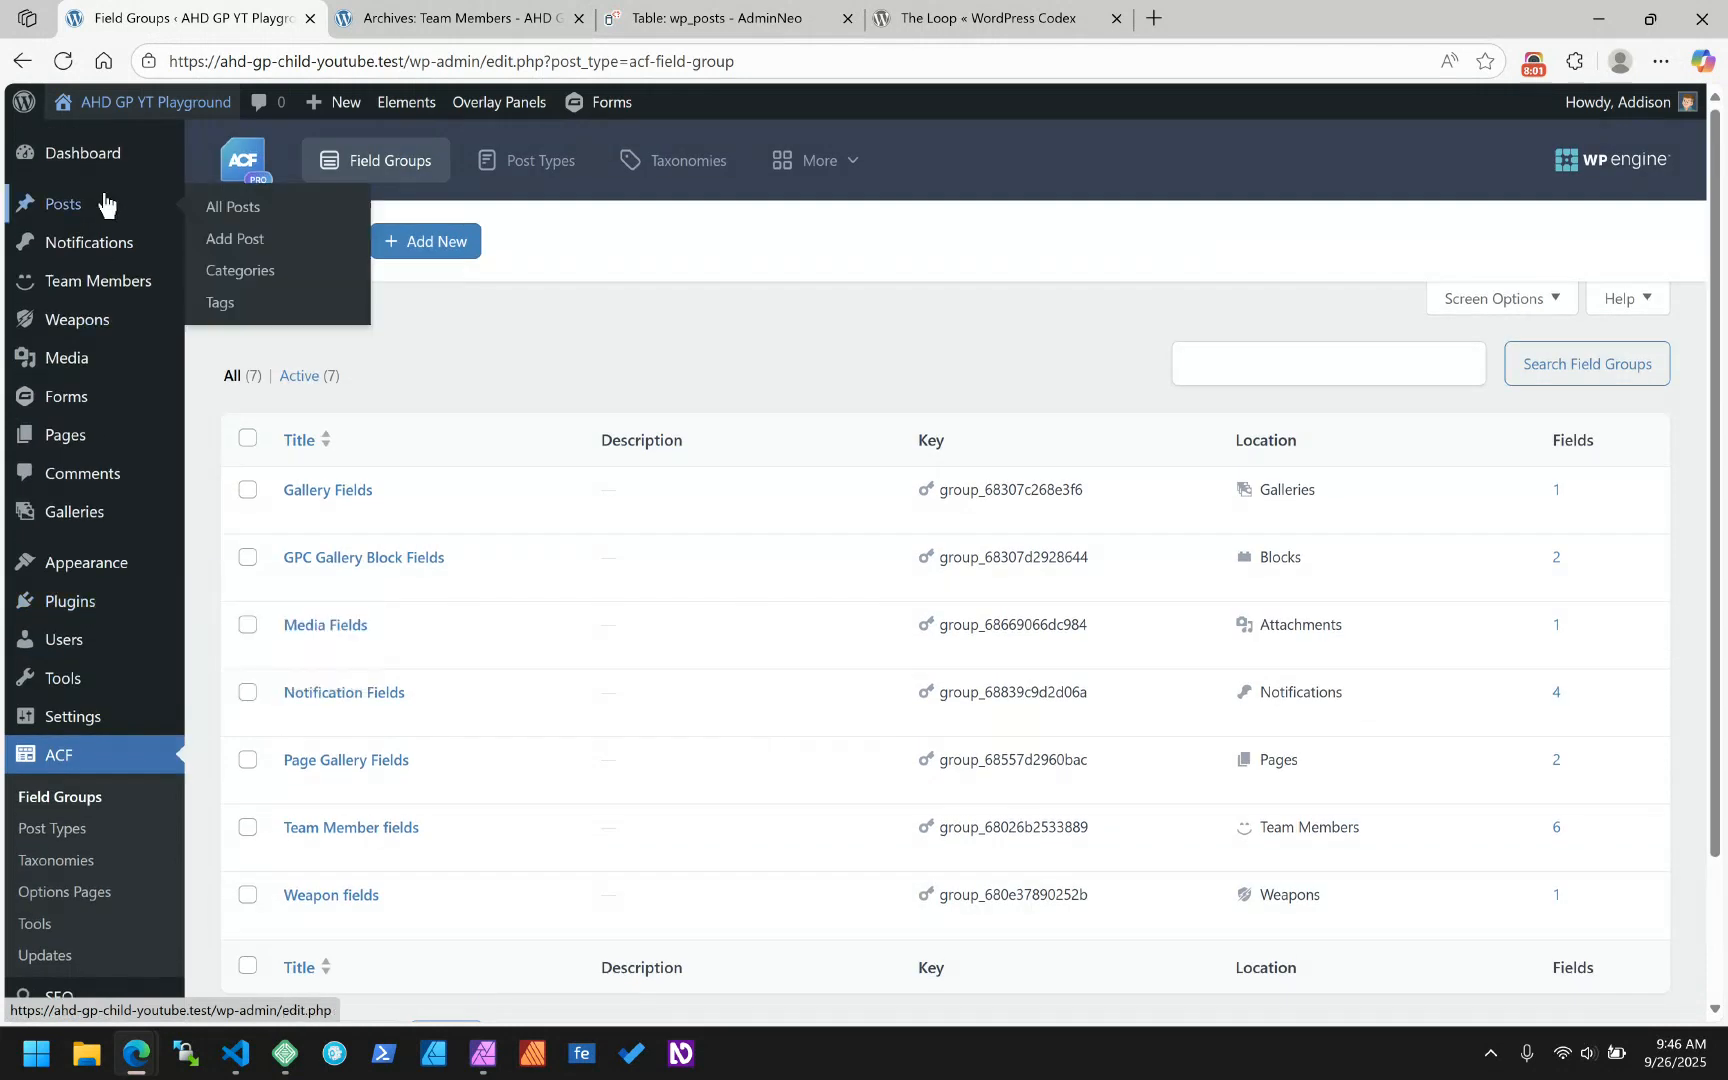
left_click(92, 283)
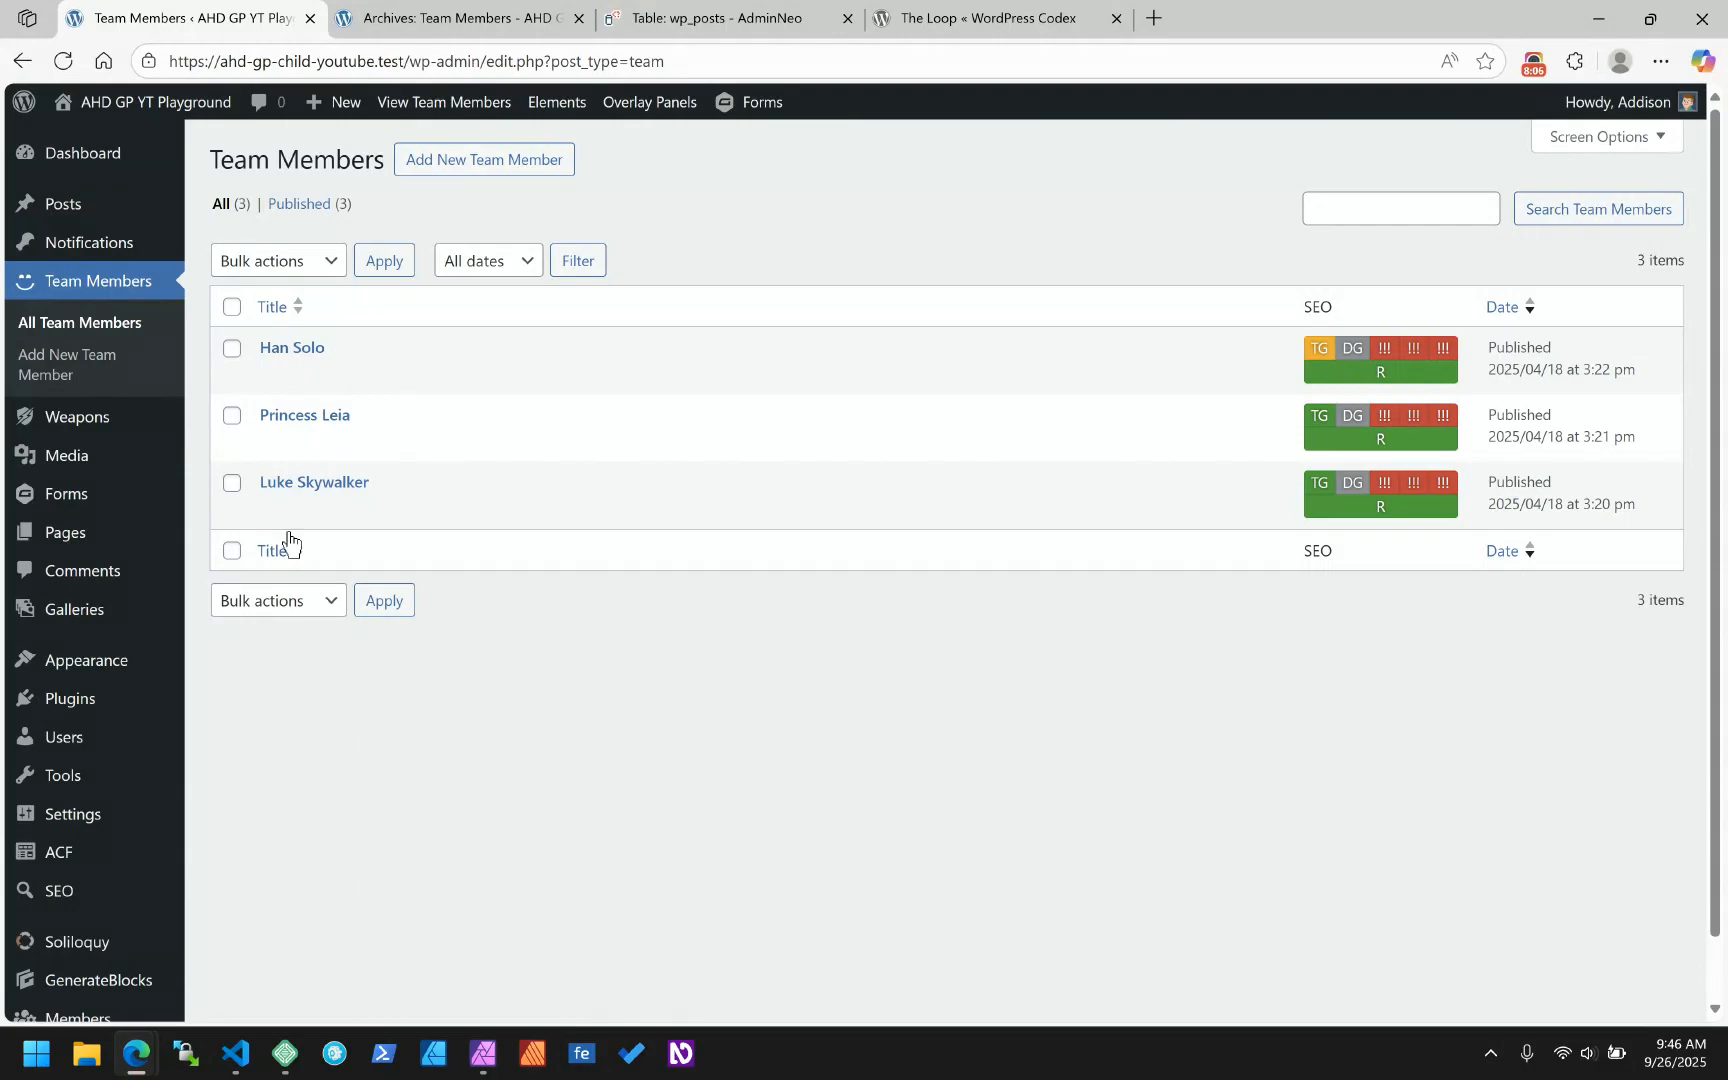
left_click(313, 349)
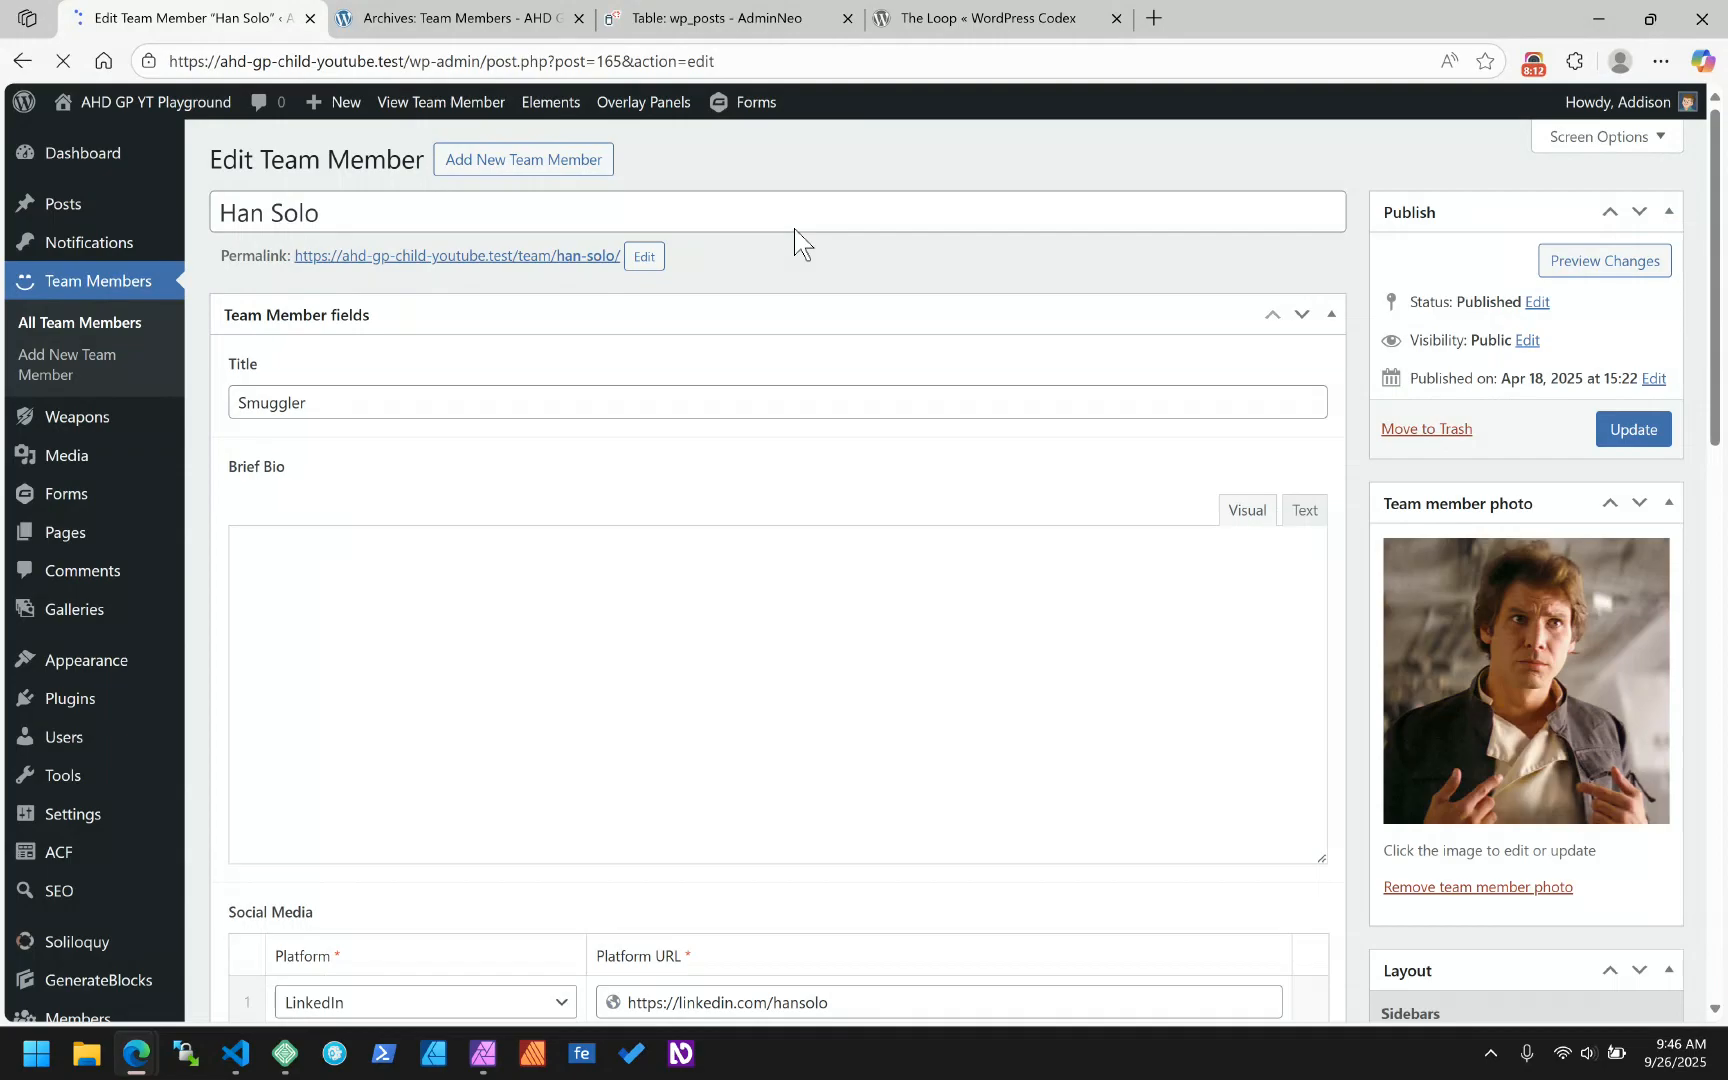
scroll(404, 450, "down", 7)
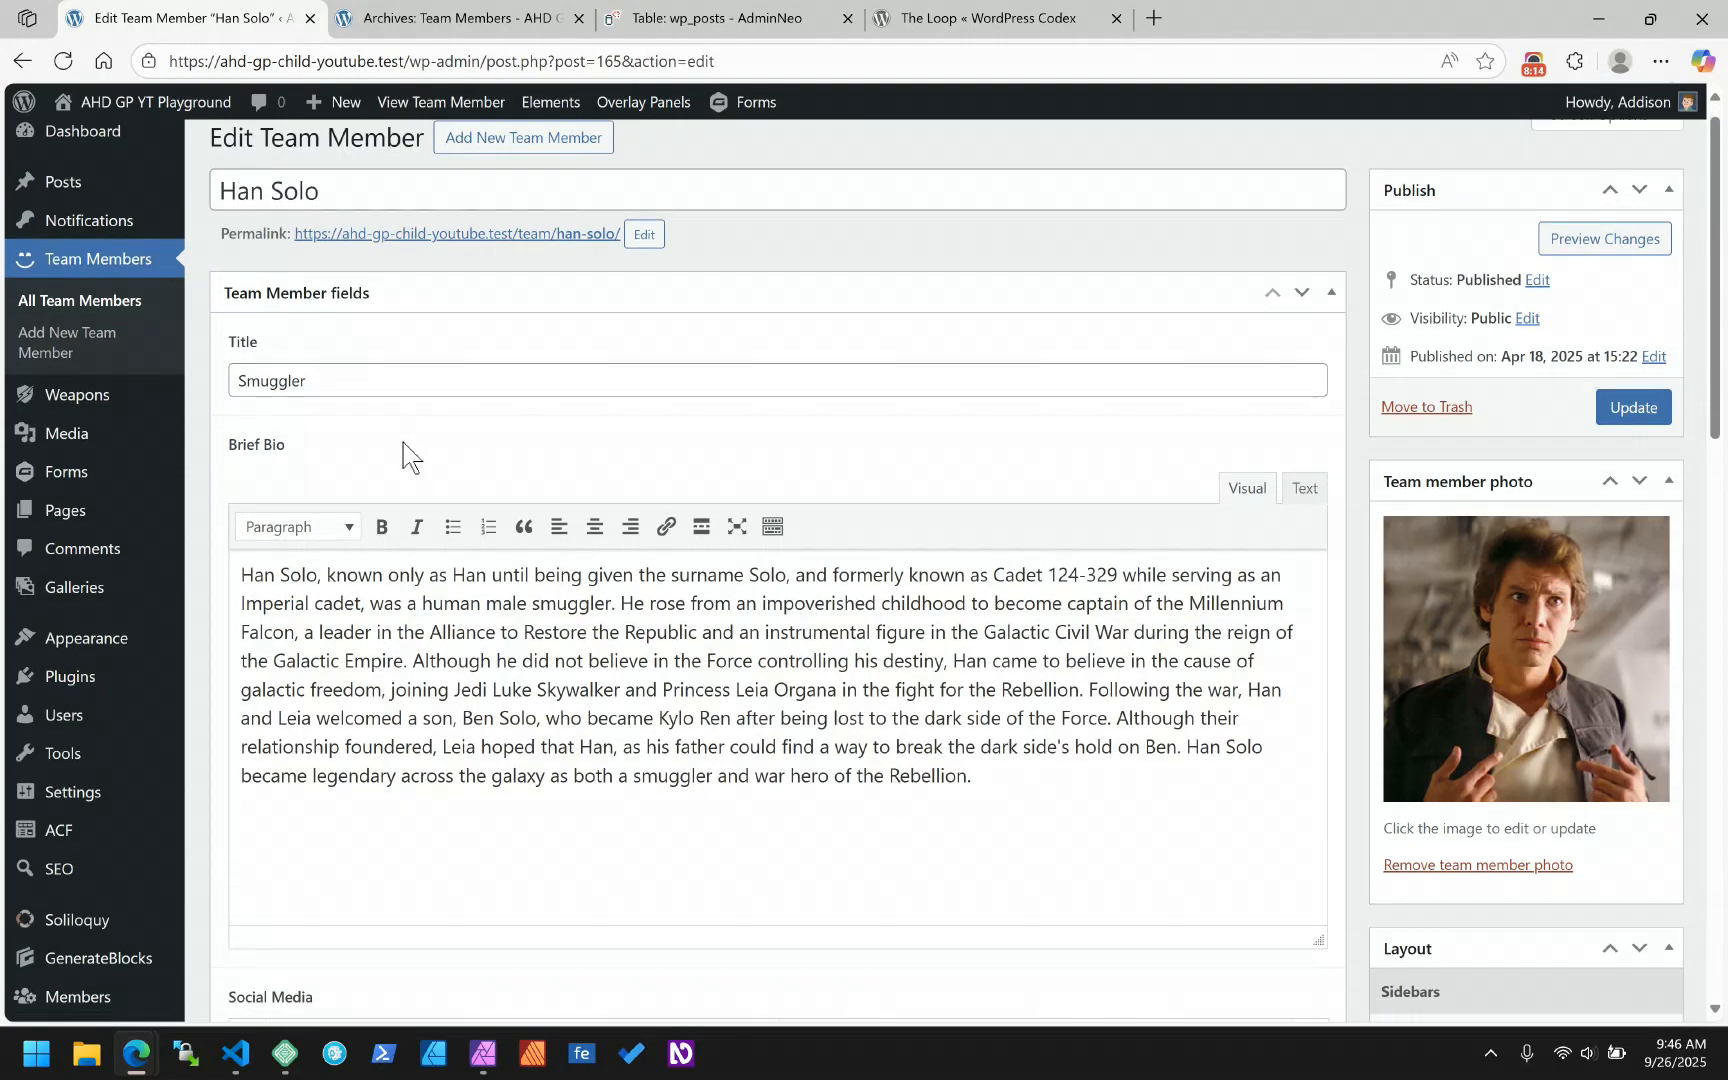
- Review Han Solo's name, Title and Brief Bio fields, followed by the Social Media rows and Weapon Proficiencies
scroll(404, 450, "down", 5)
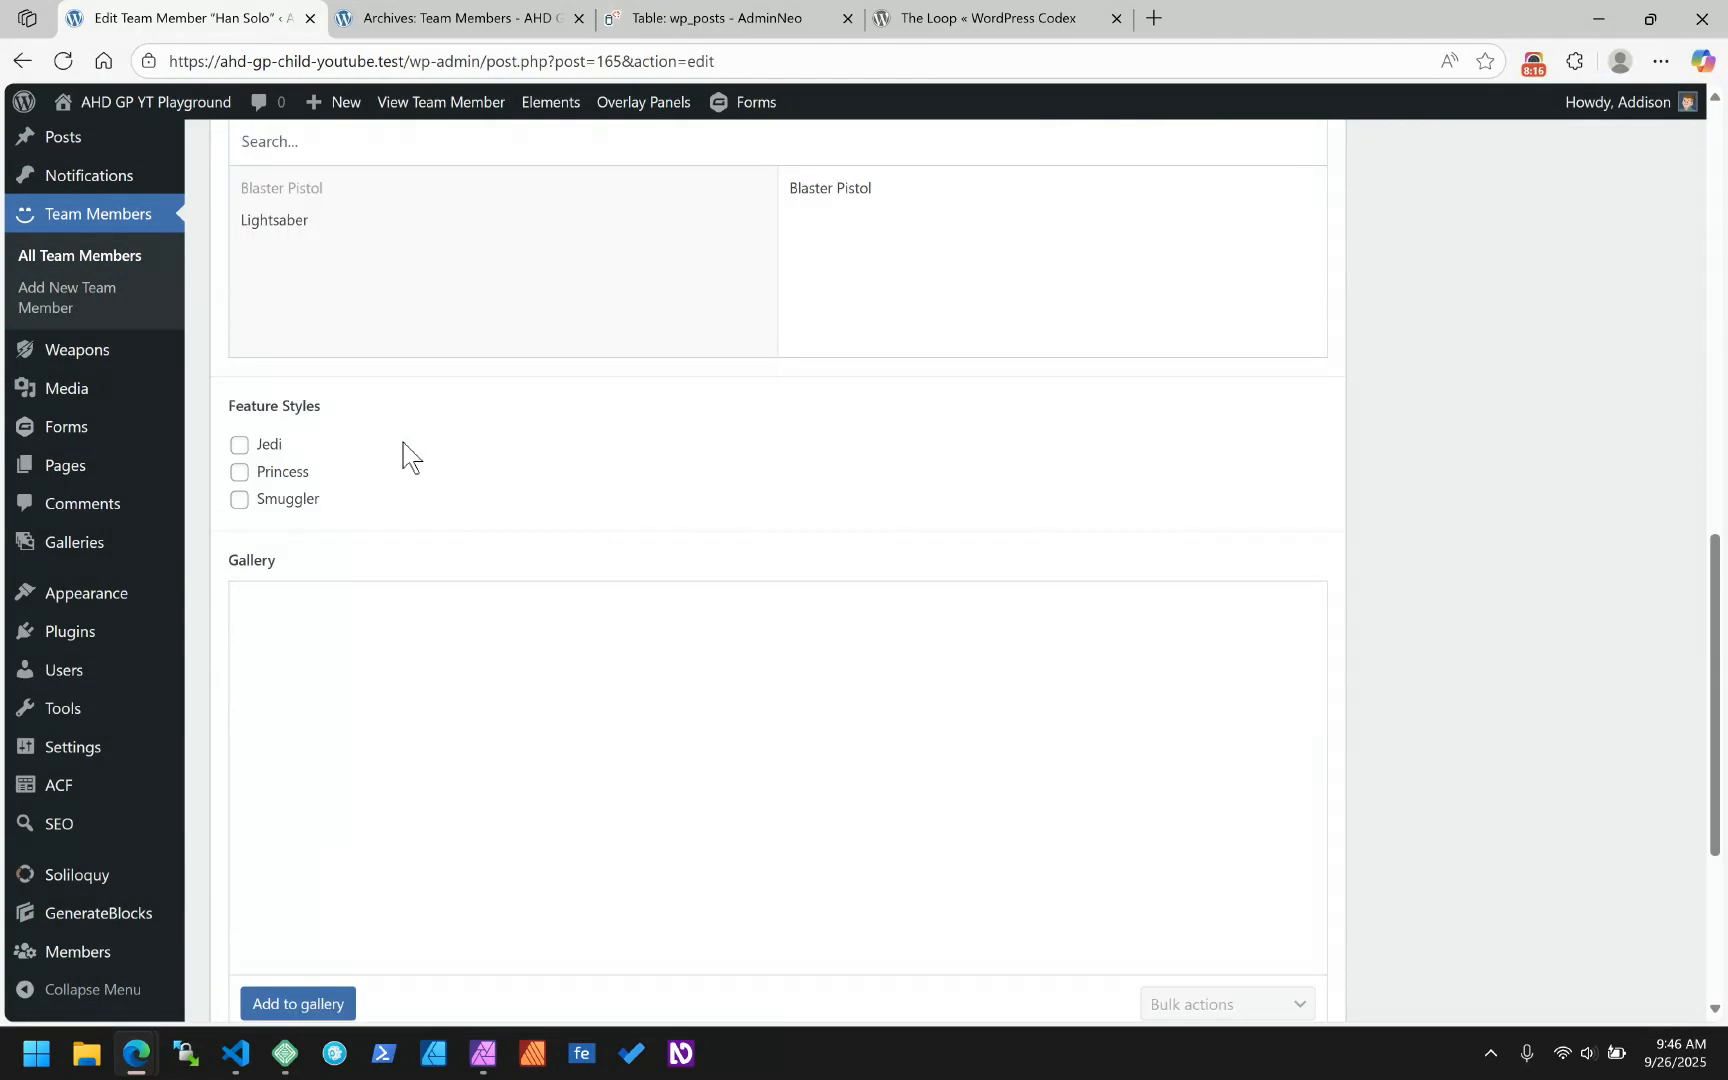
scroll(404, 441, "up", 12)
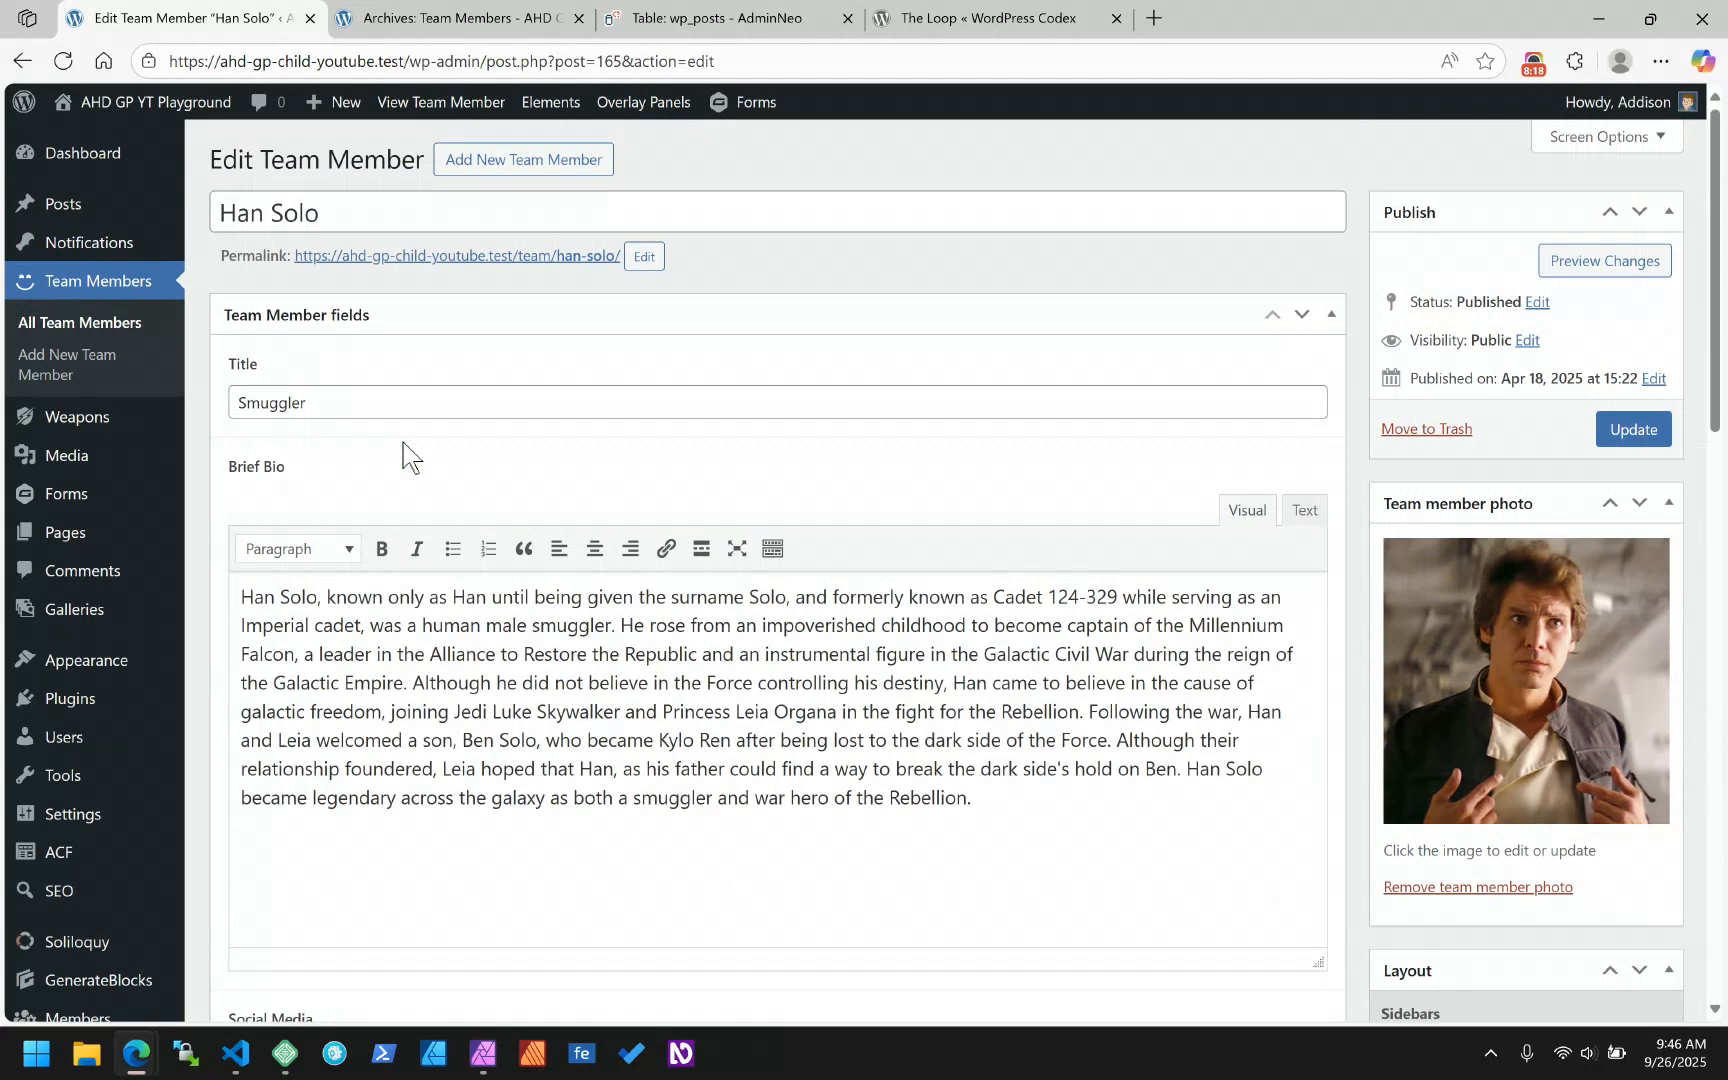
left_click(254, 401)
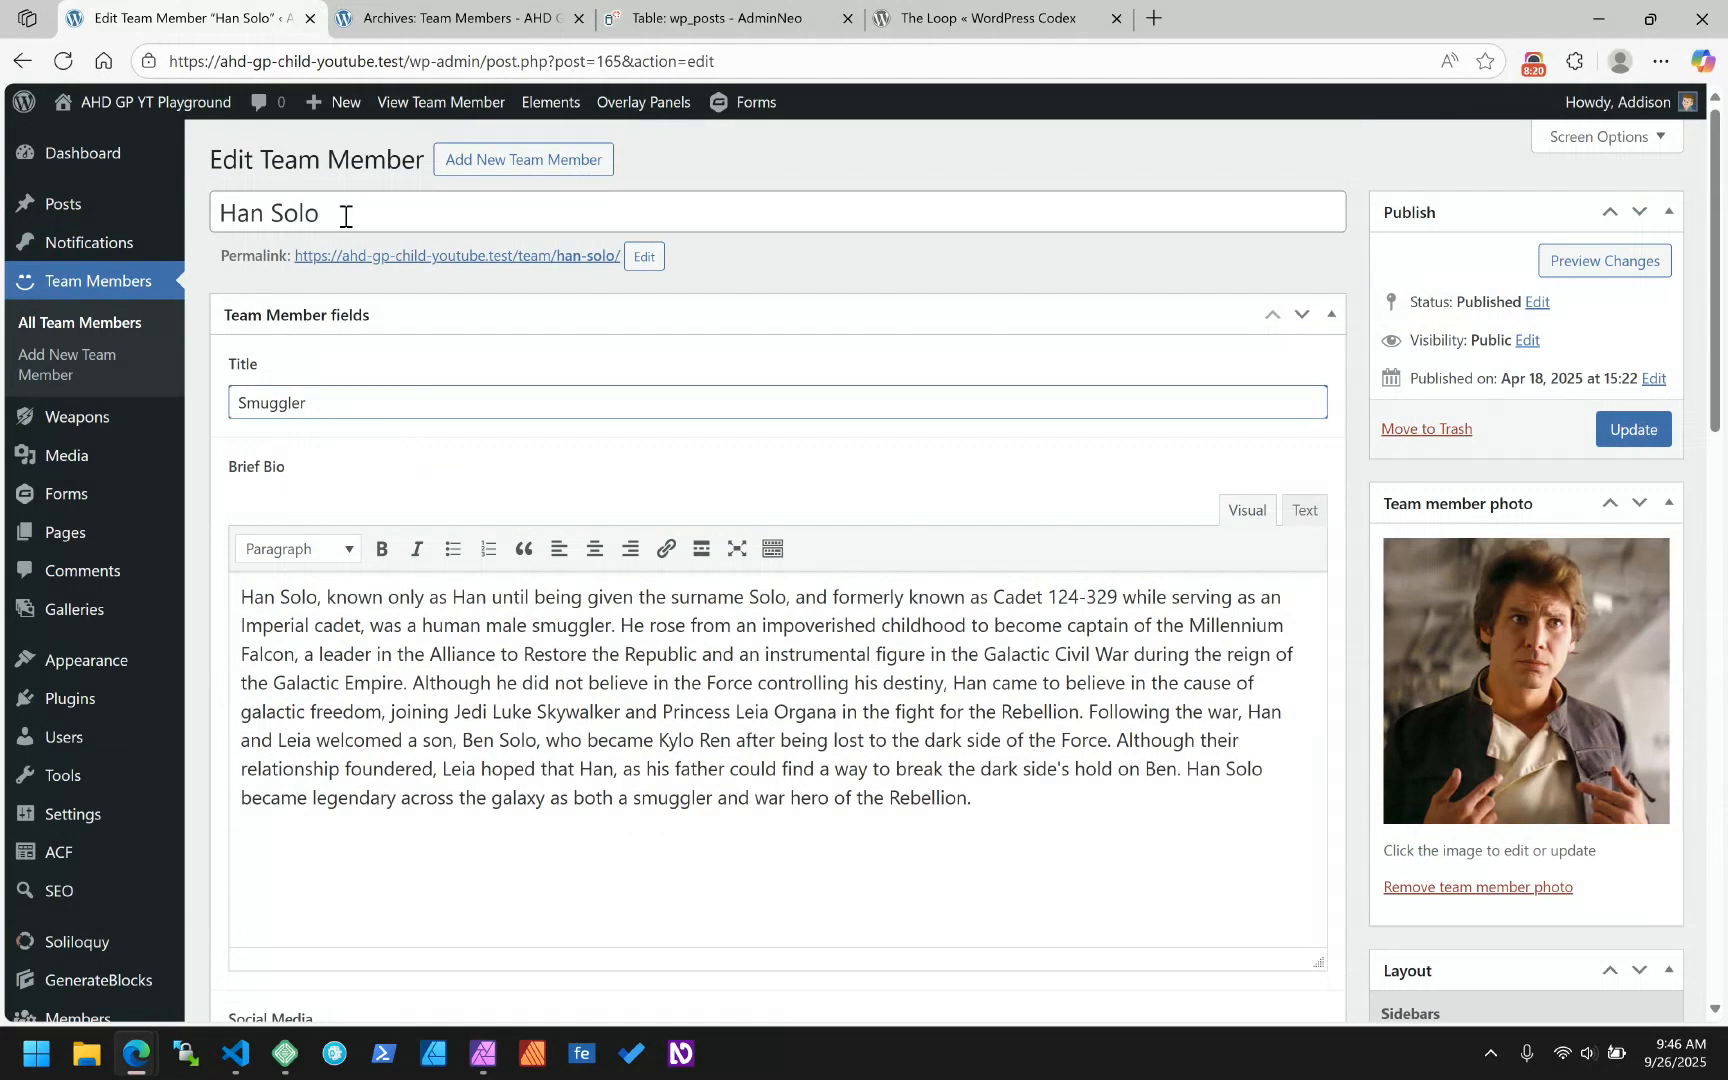
left_click_drag(343, 214, 214, 212)
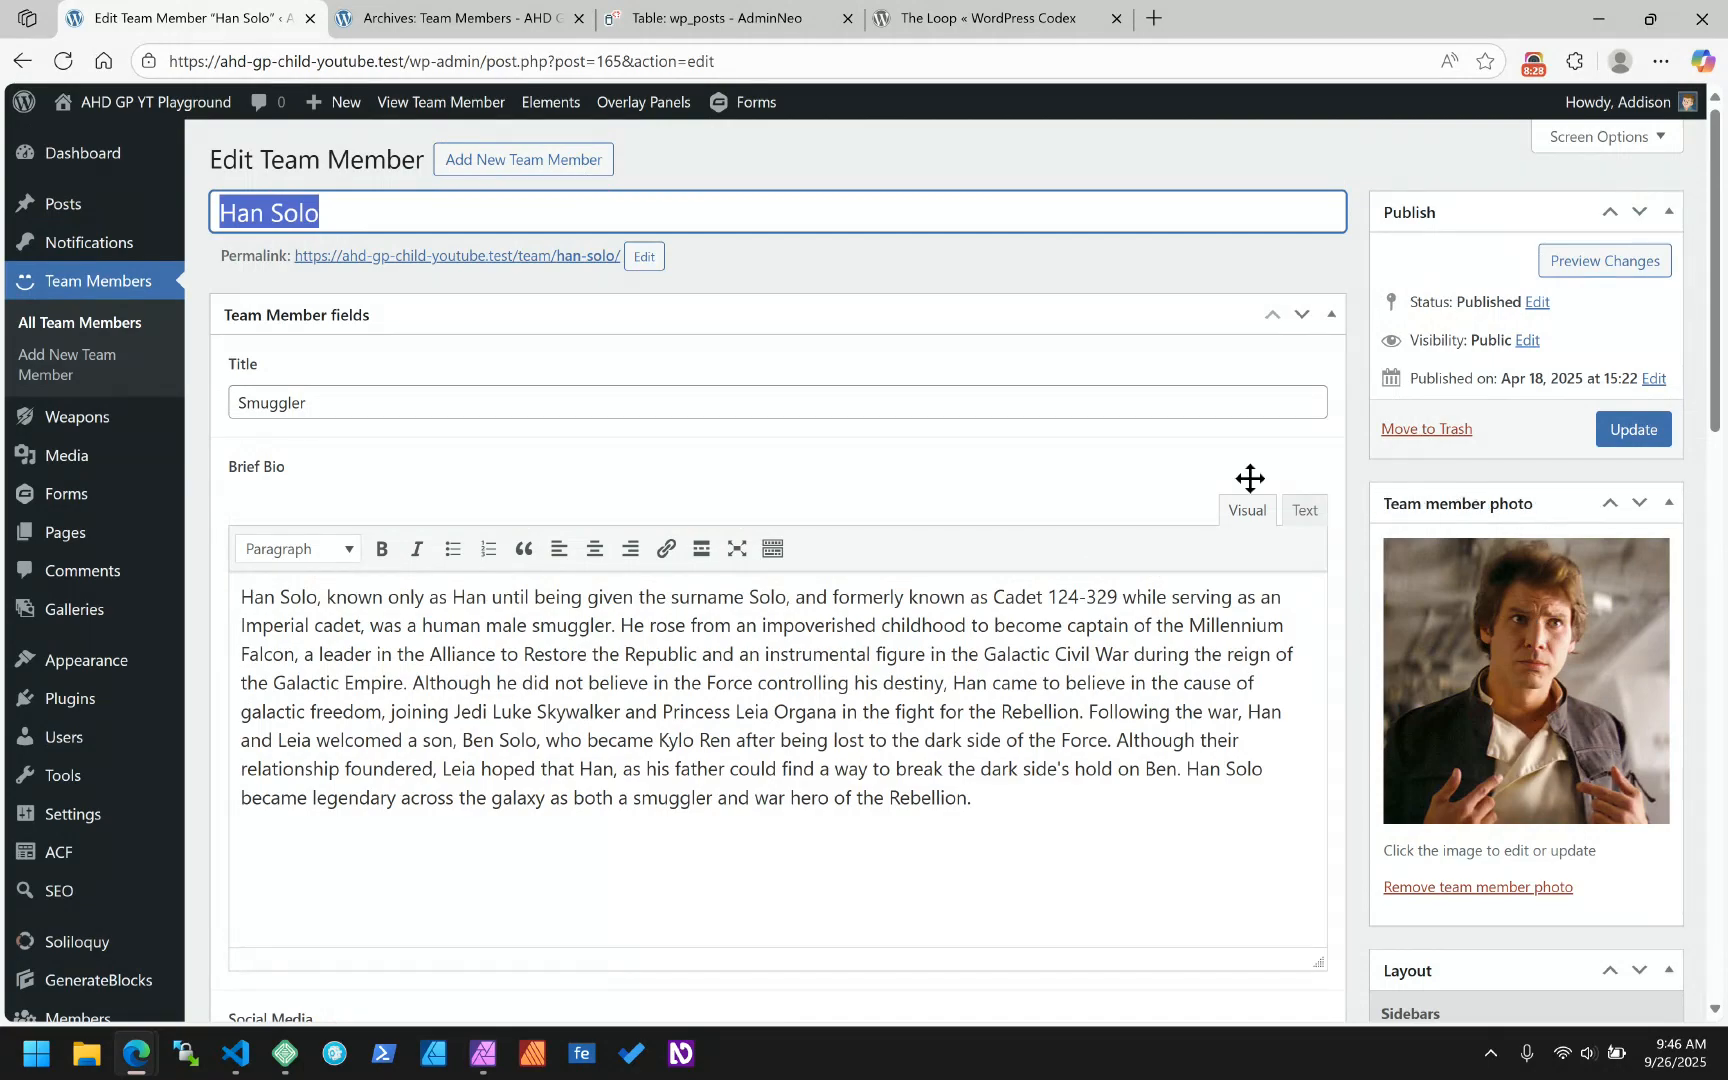
double_click(288, 405)
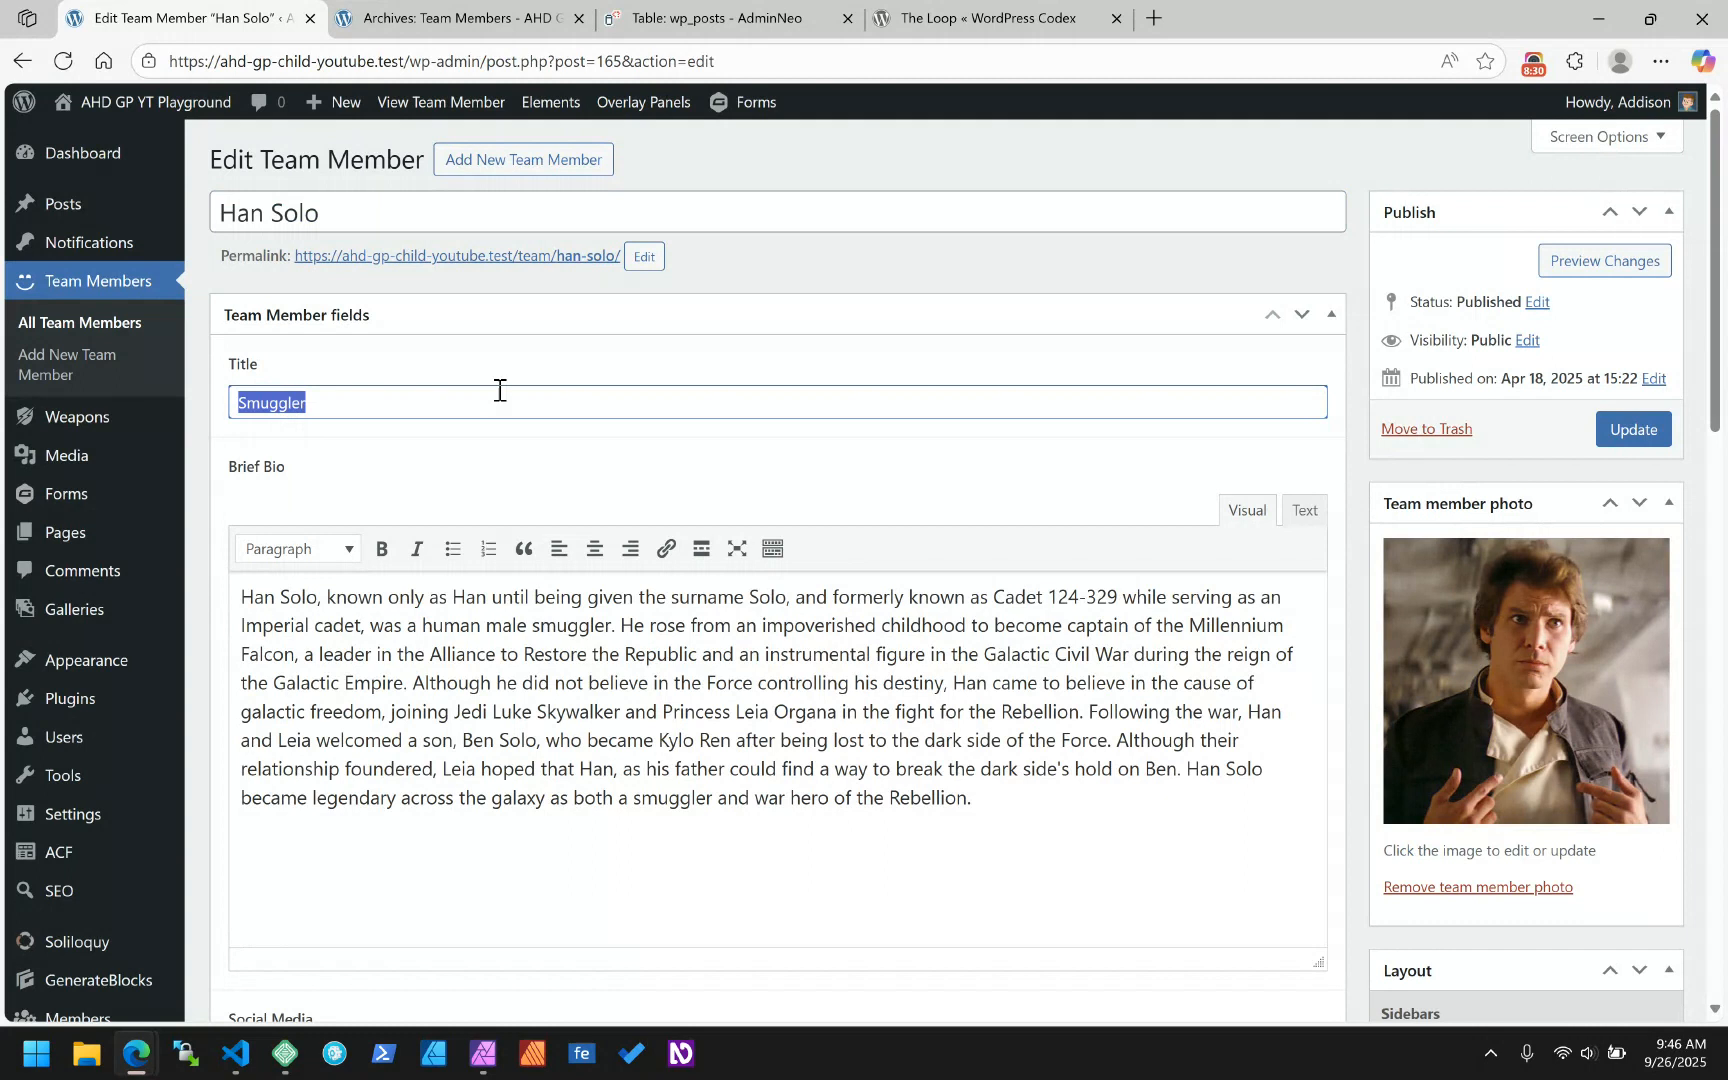
scroll(500, 390, "down", 3)
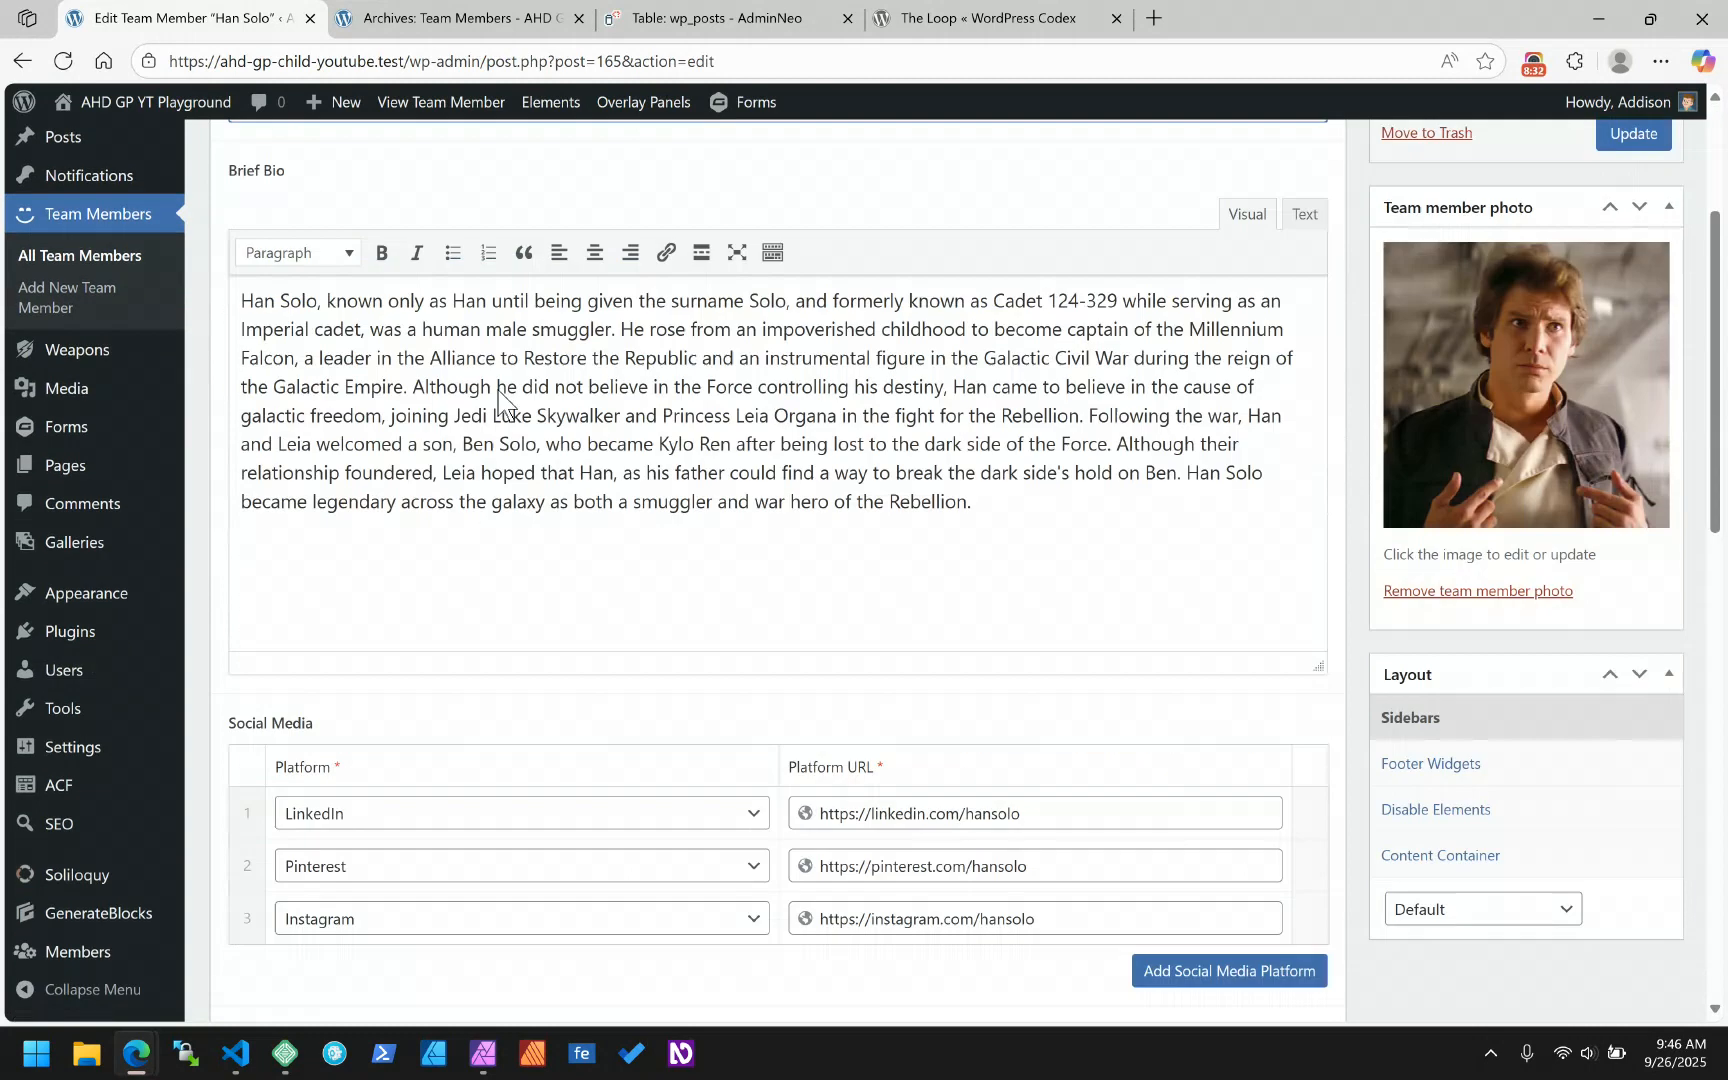
scroll(452, 297, "up", 2)
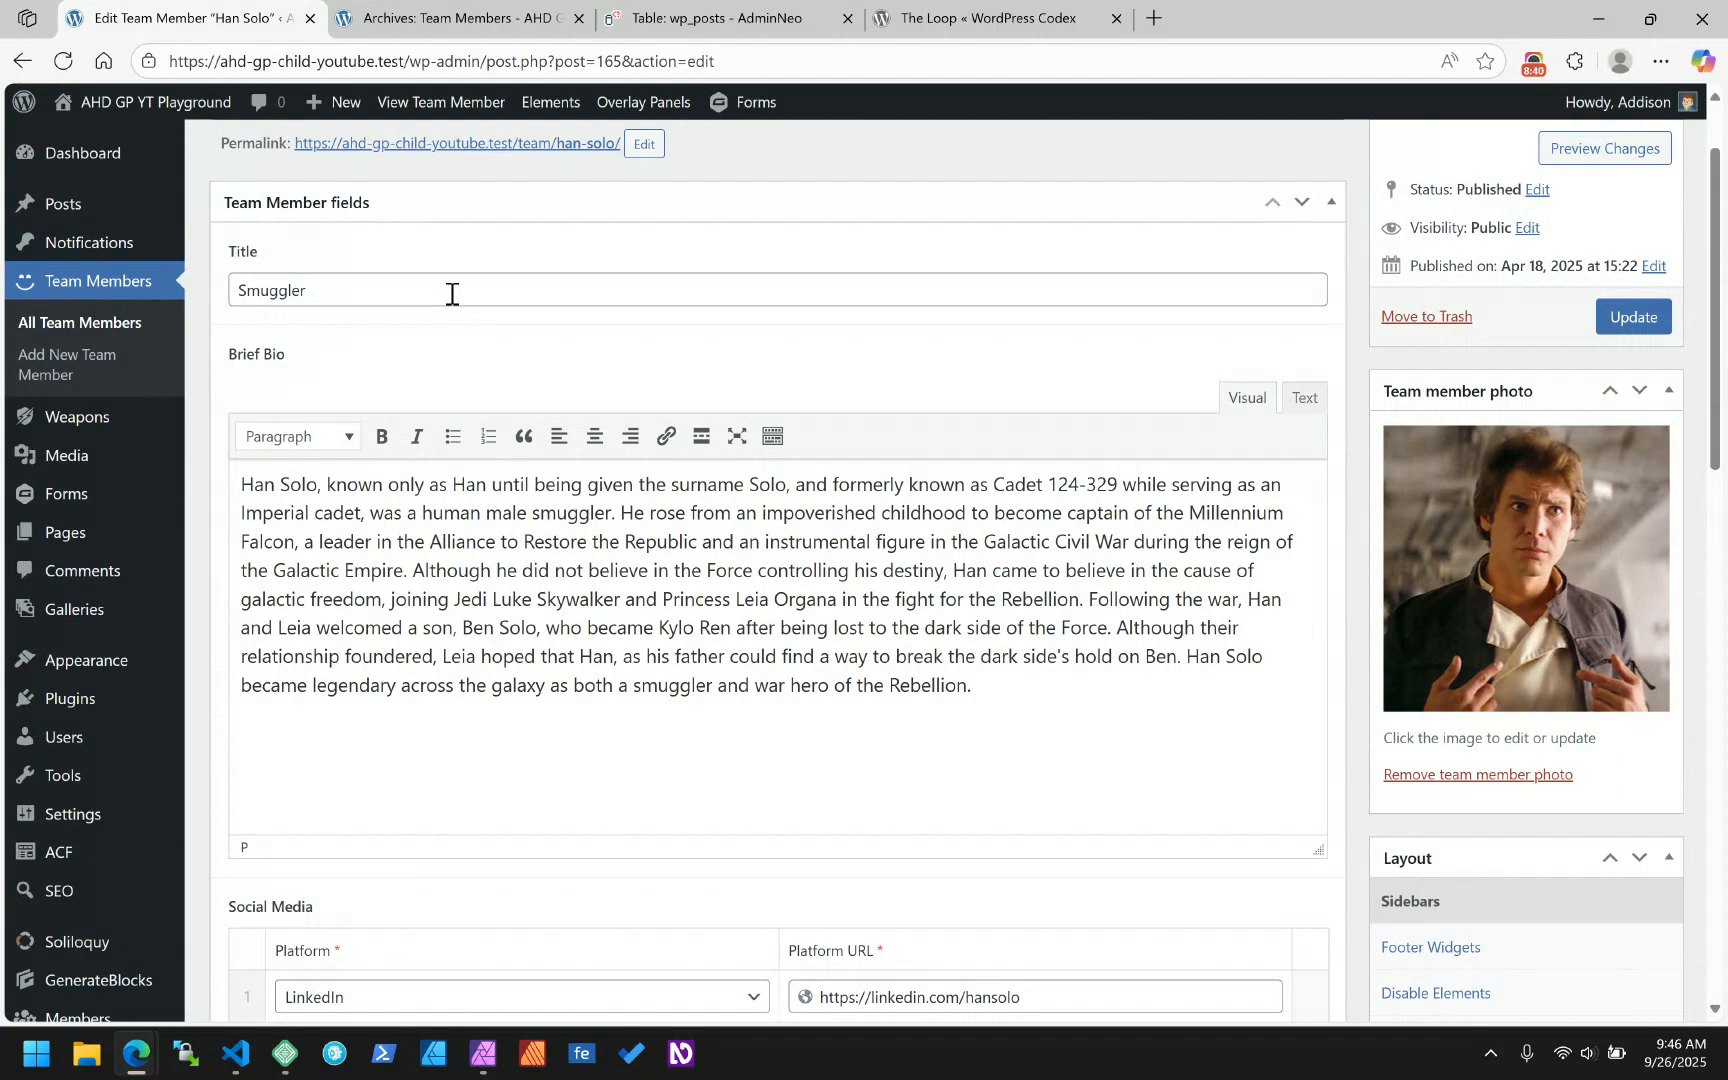
scroll(452, 293, "down", 4)
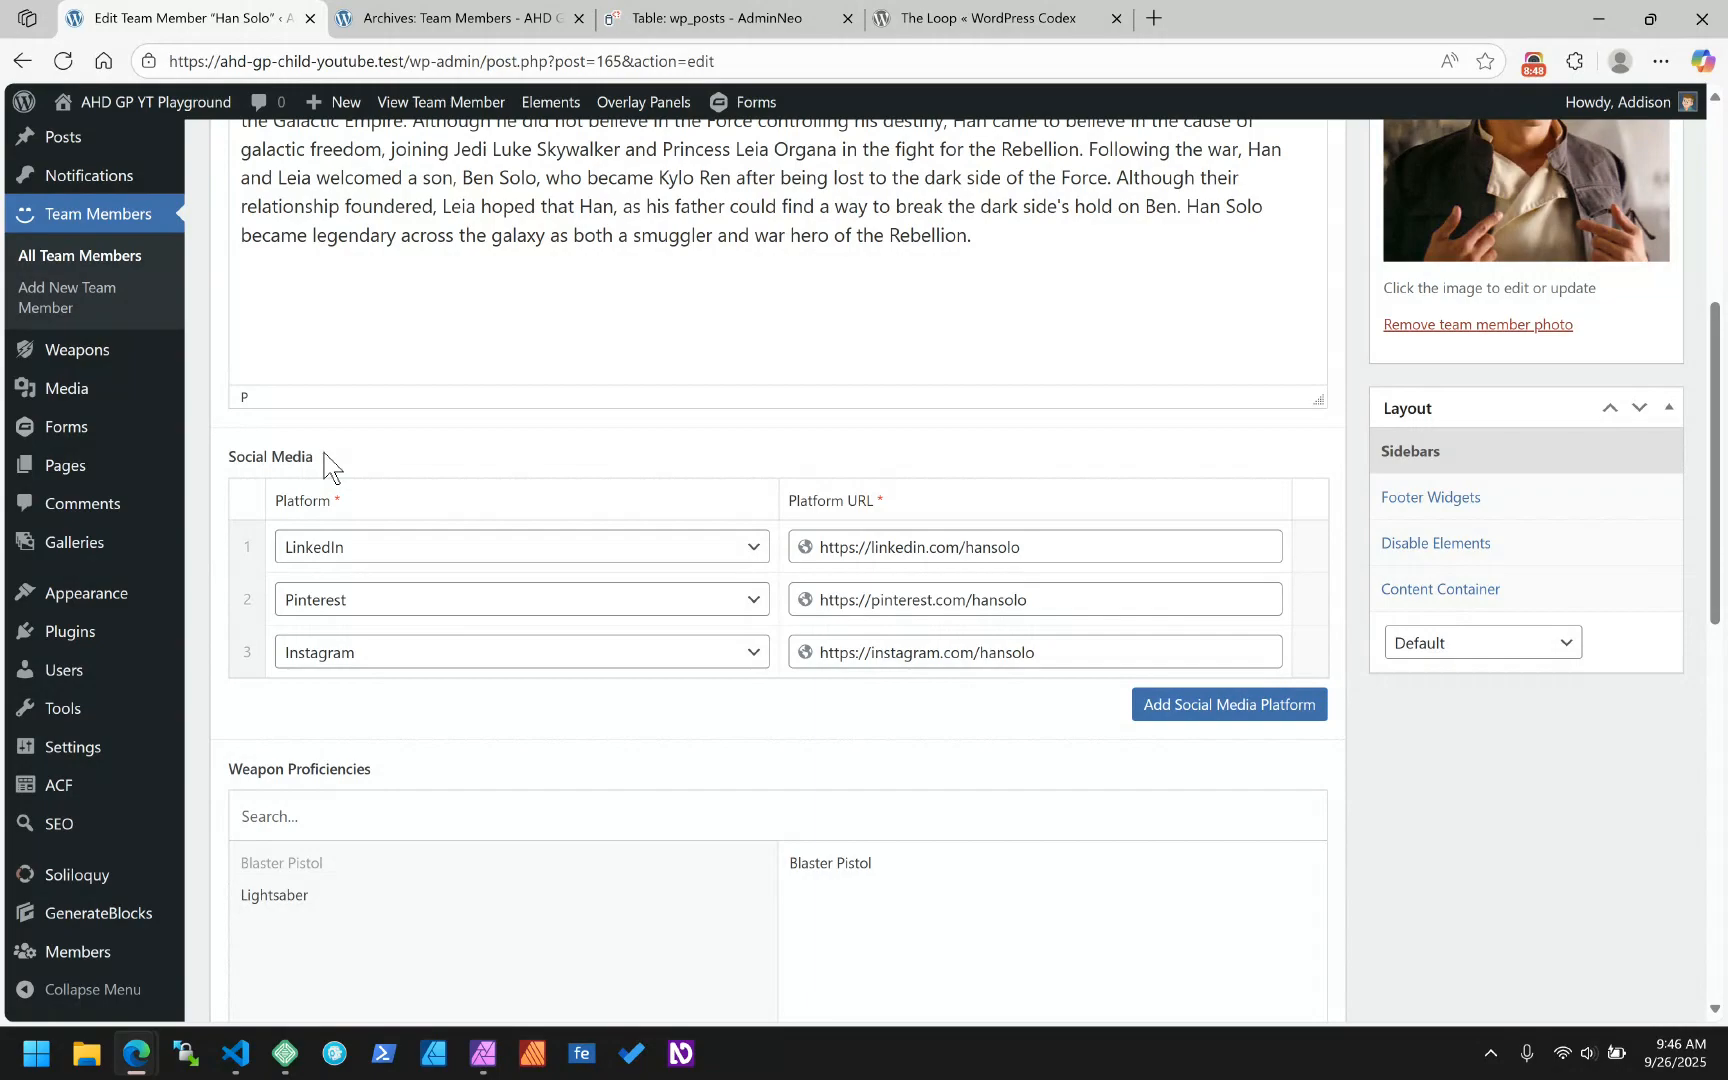
scroll(323, 460, "down", 3)
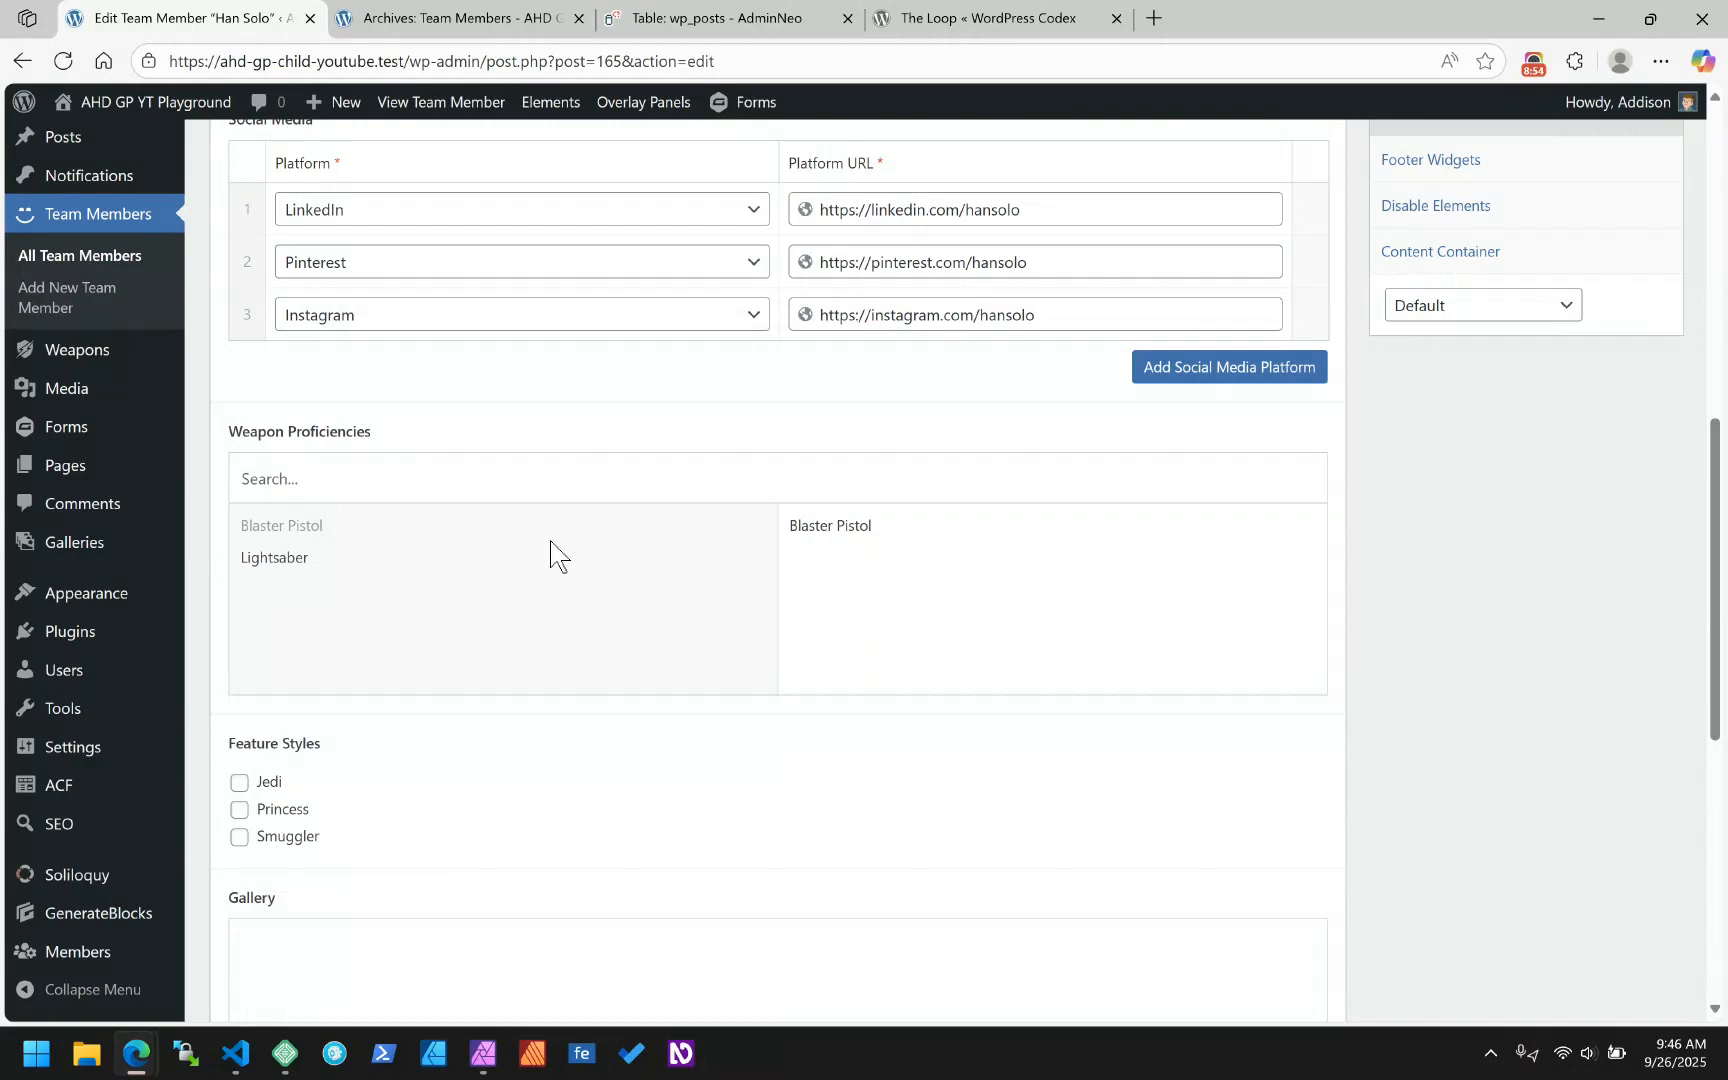
- Try out the Feature Styles checkboxes by enabling Jedi and Princess, and clear both again
scroll(550, 555, "down", 4)
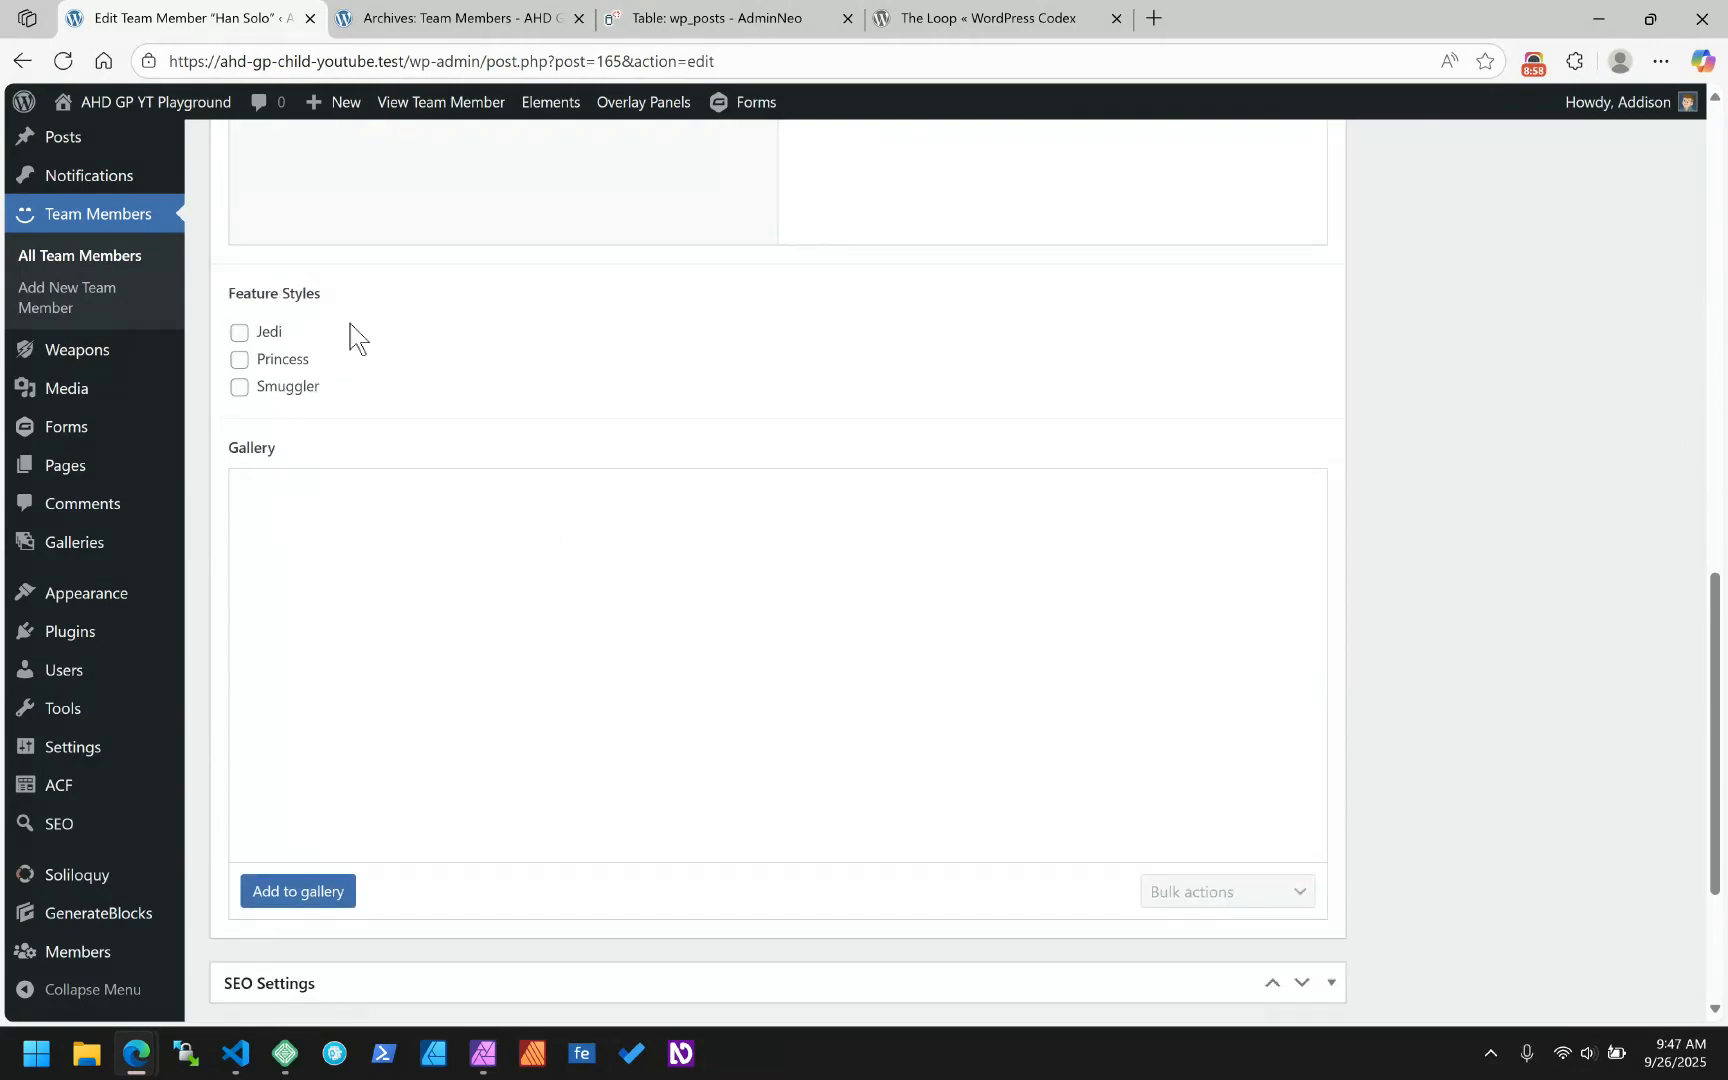
left_click(240, 333)
left_click(240, 360)
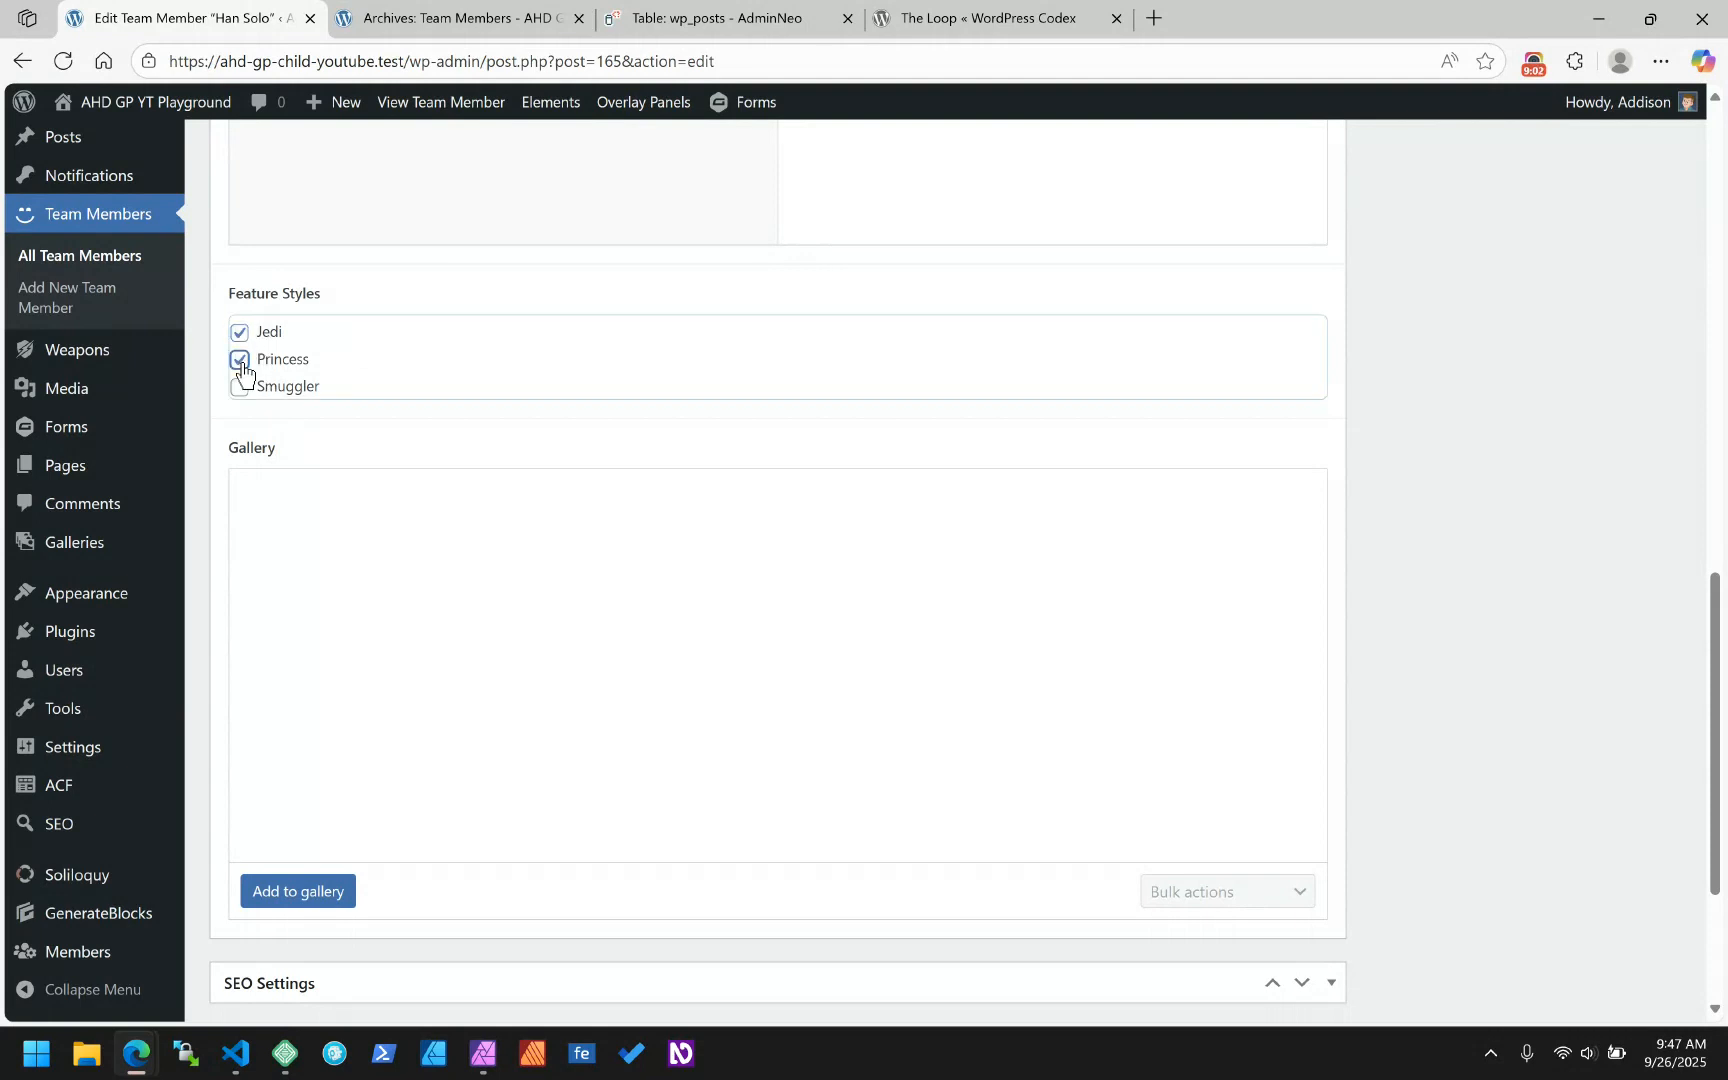
left_click(240, 333)
left_click(240, 360)
- Look over the Gallery field and the rest of the entry, and return to highlight the Title value
scroll(352, 371, "down", 1)
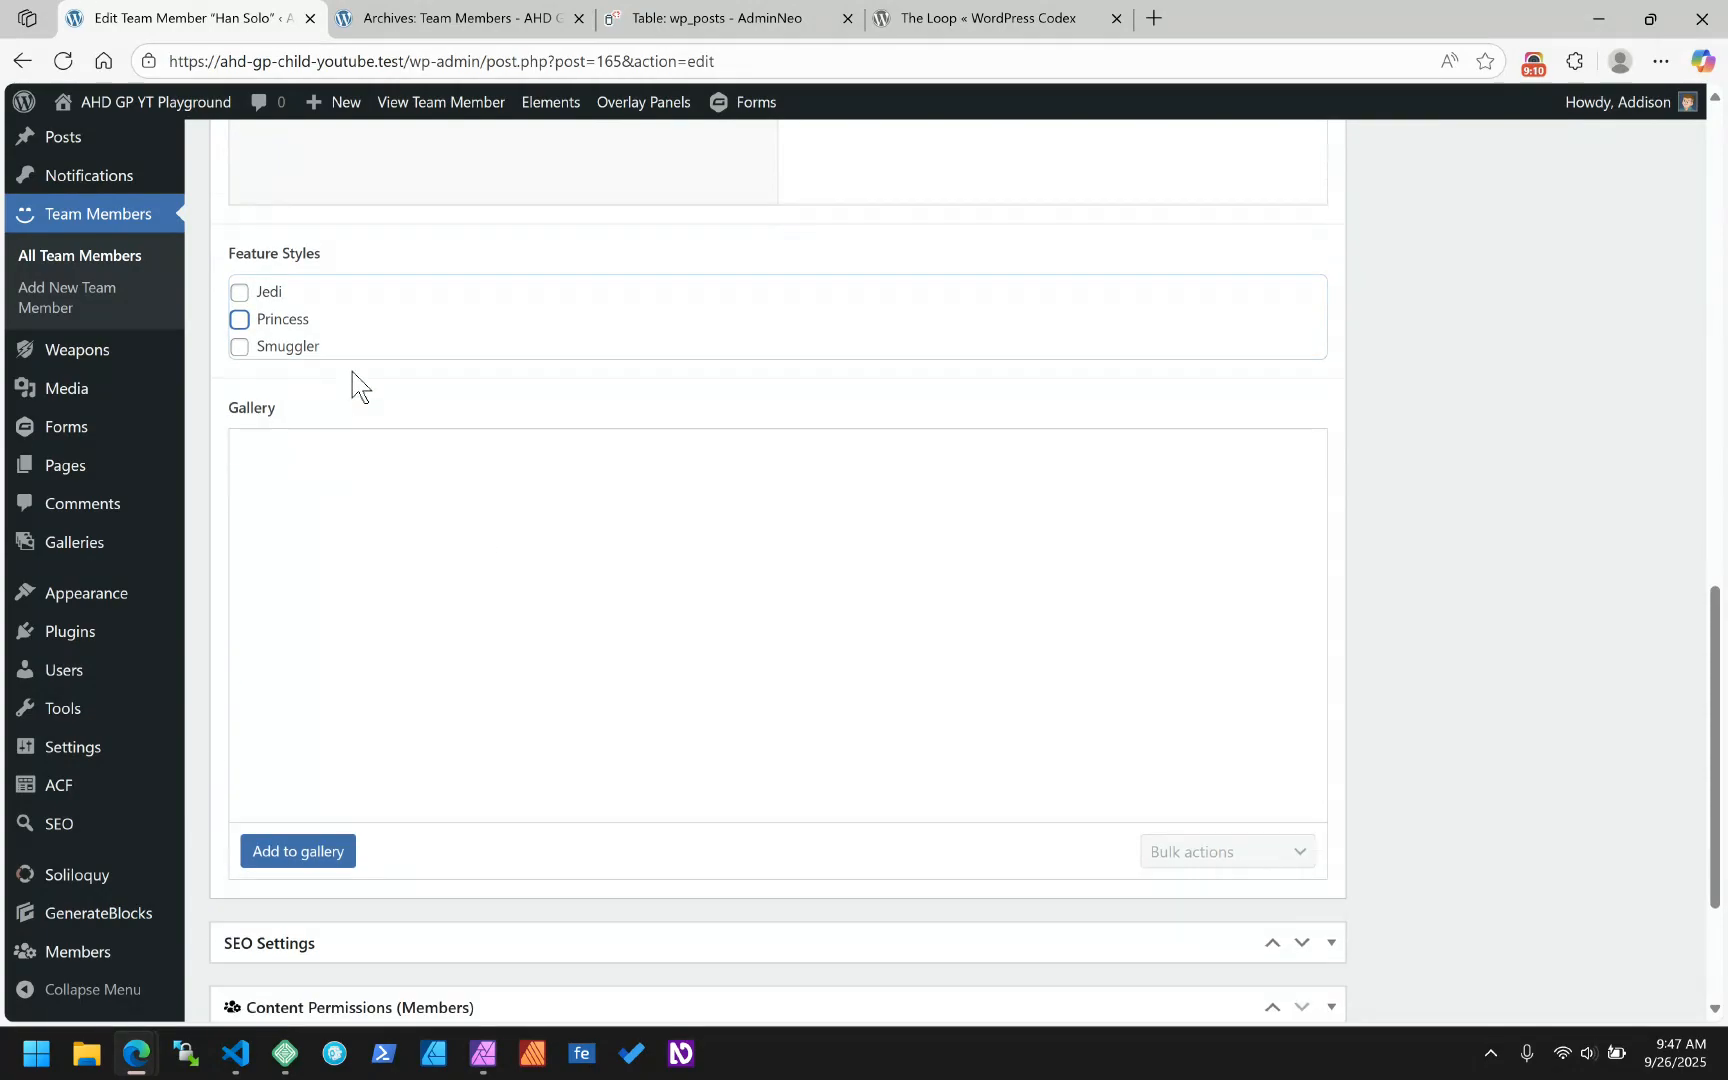
scroll(352, 371, "down", 2)
scroll(485, 420, "up", 3)
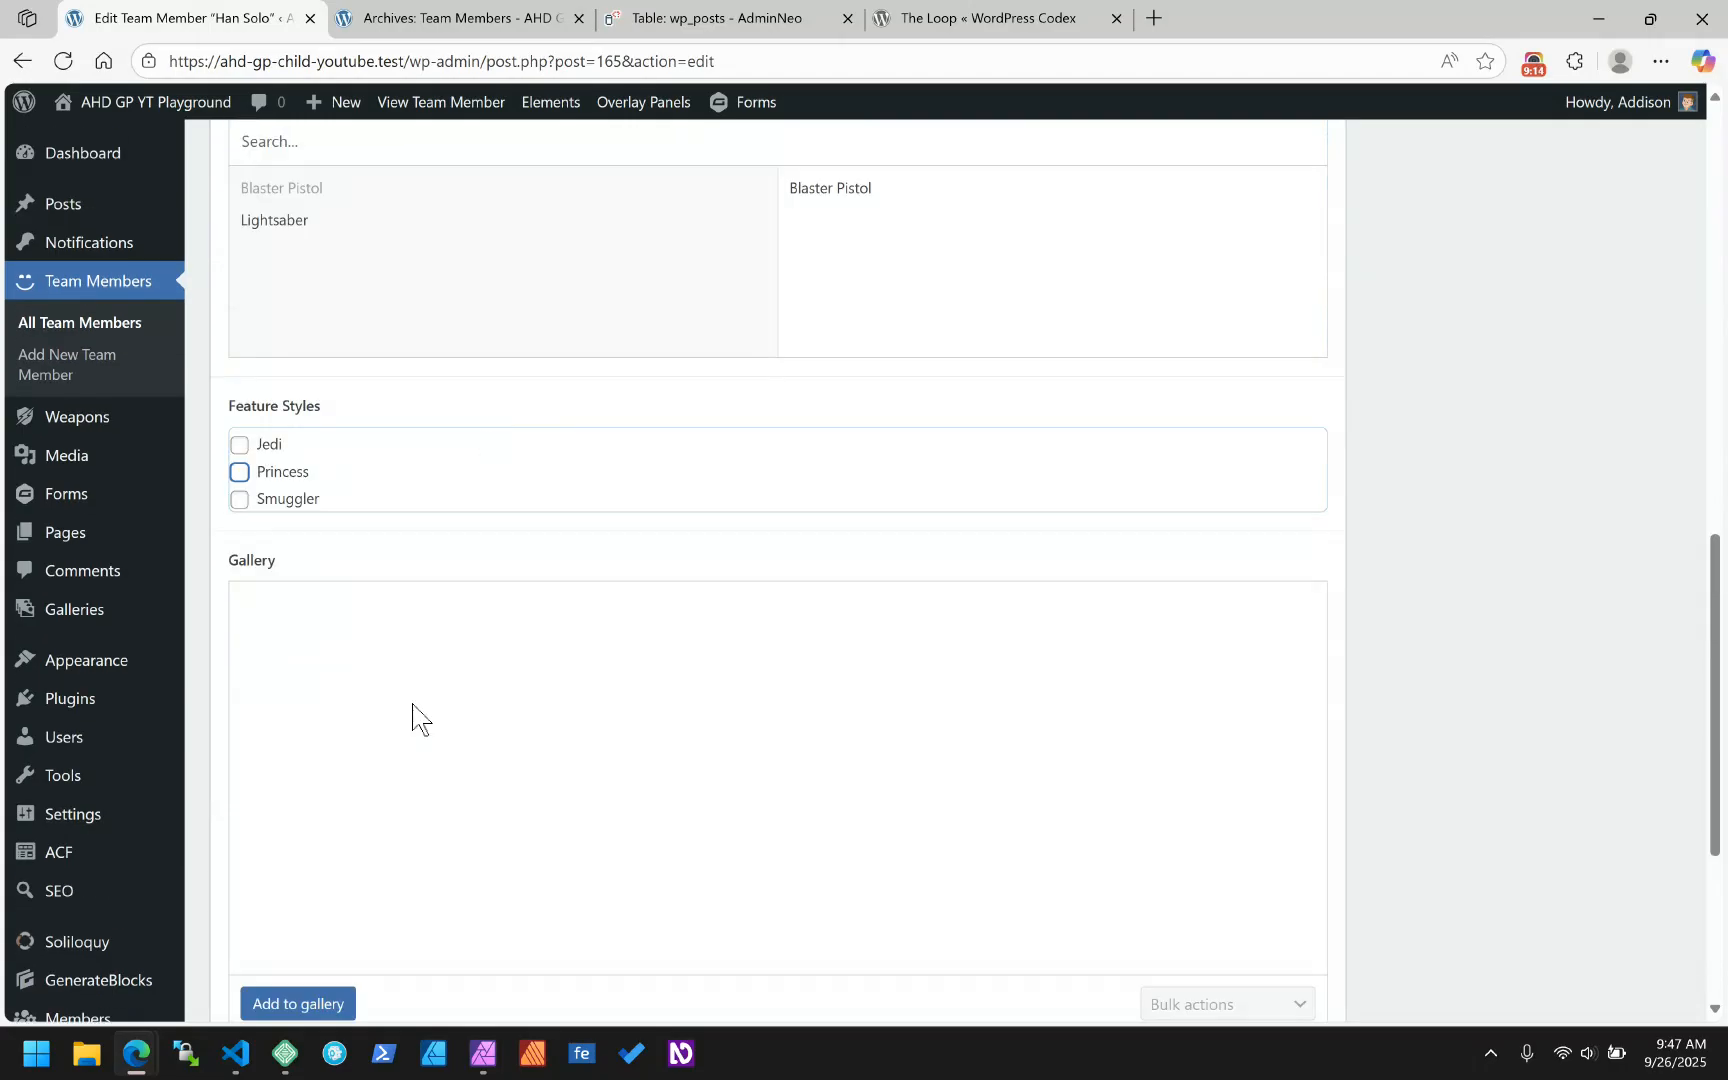
scroll(412, 718, "up", 10)
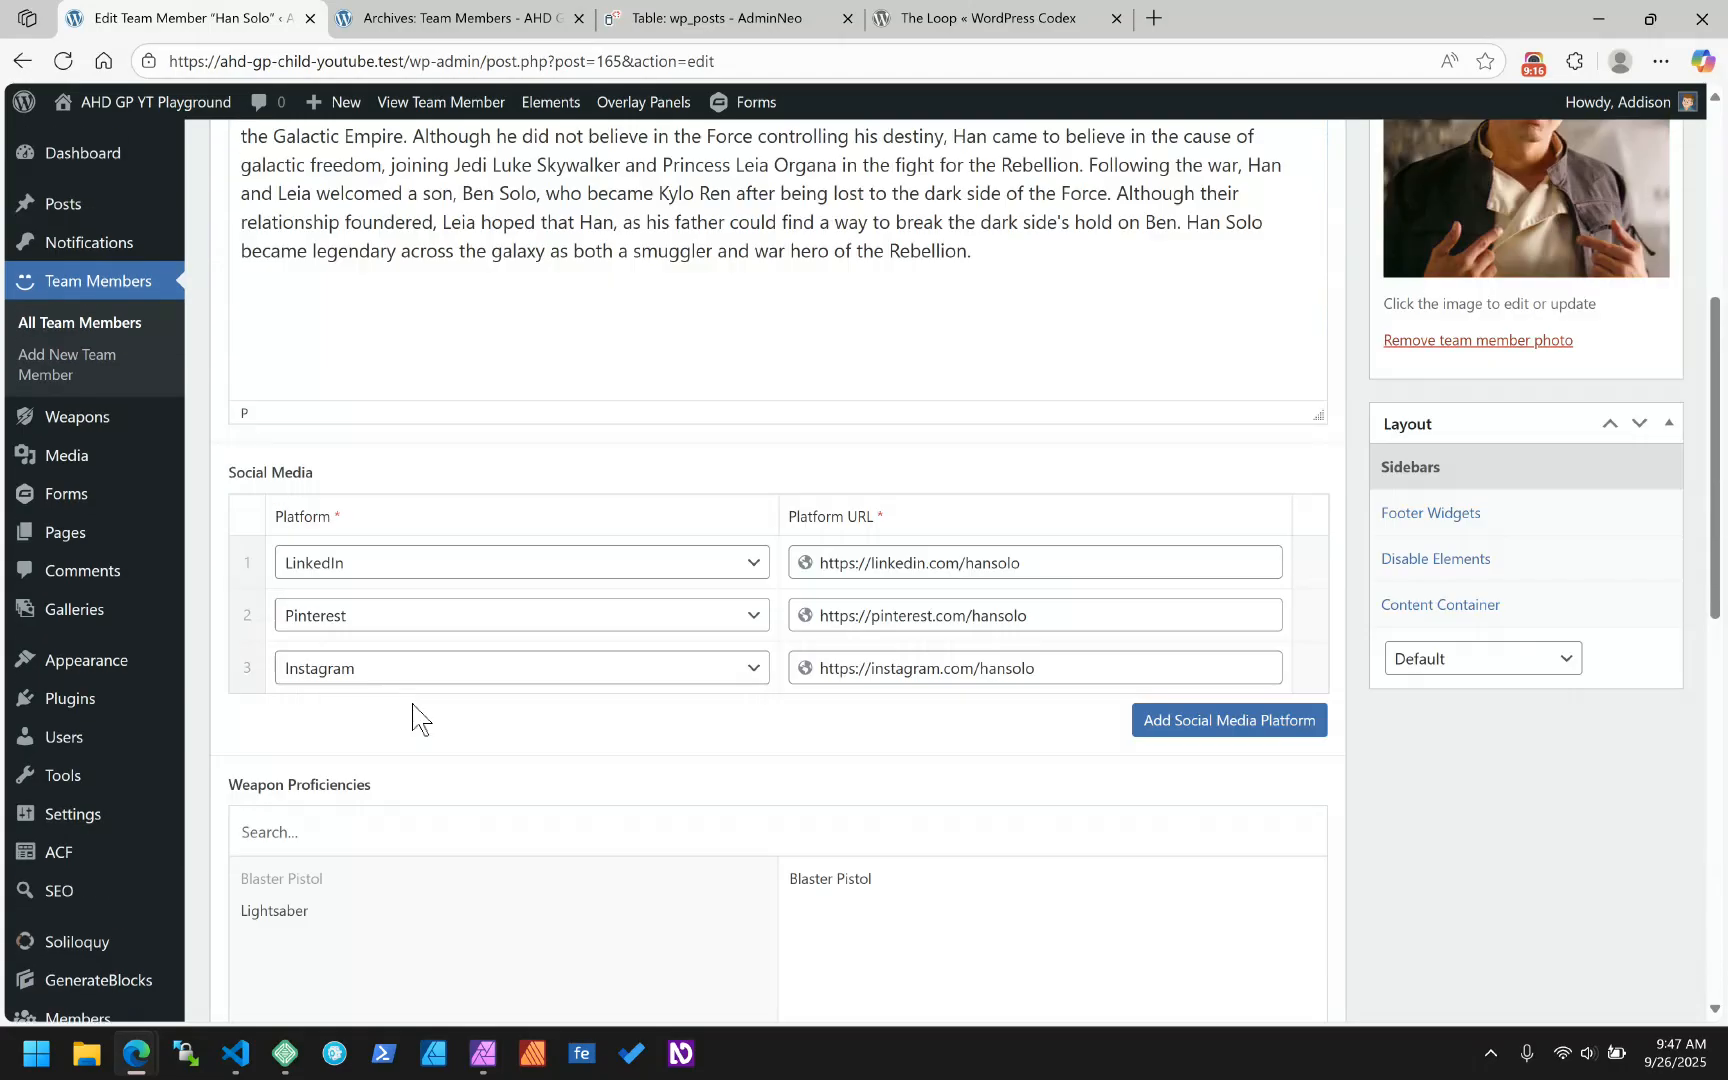
double_click(267, 405)
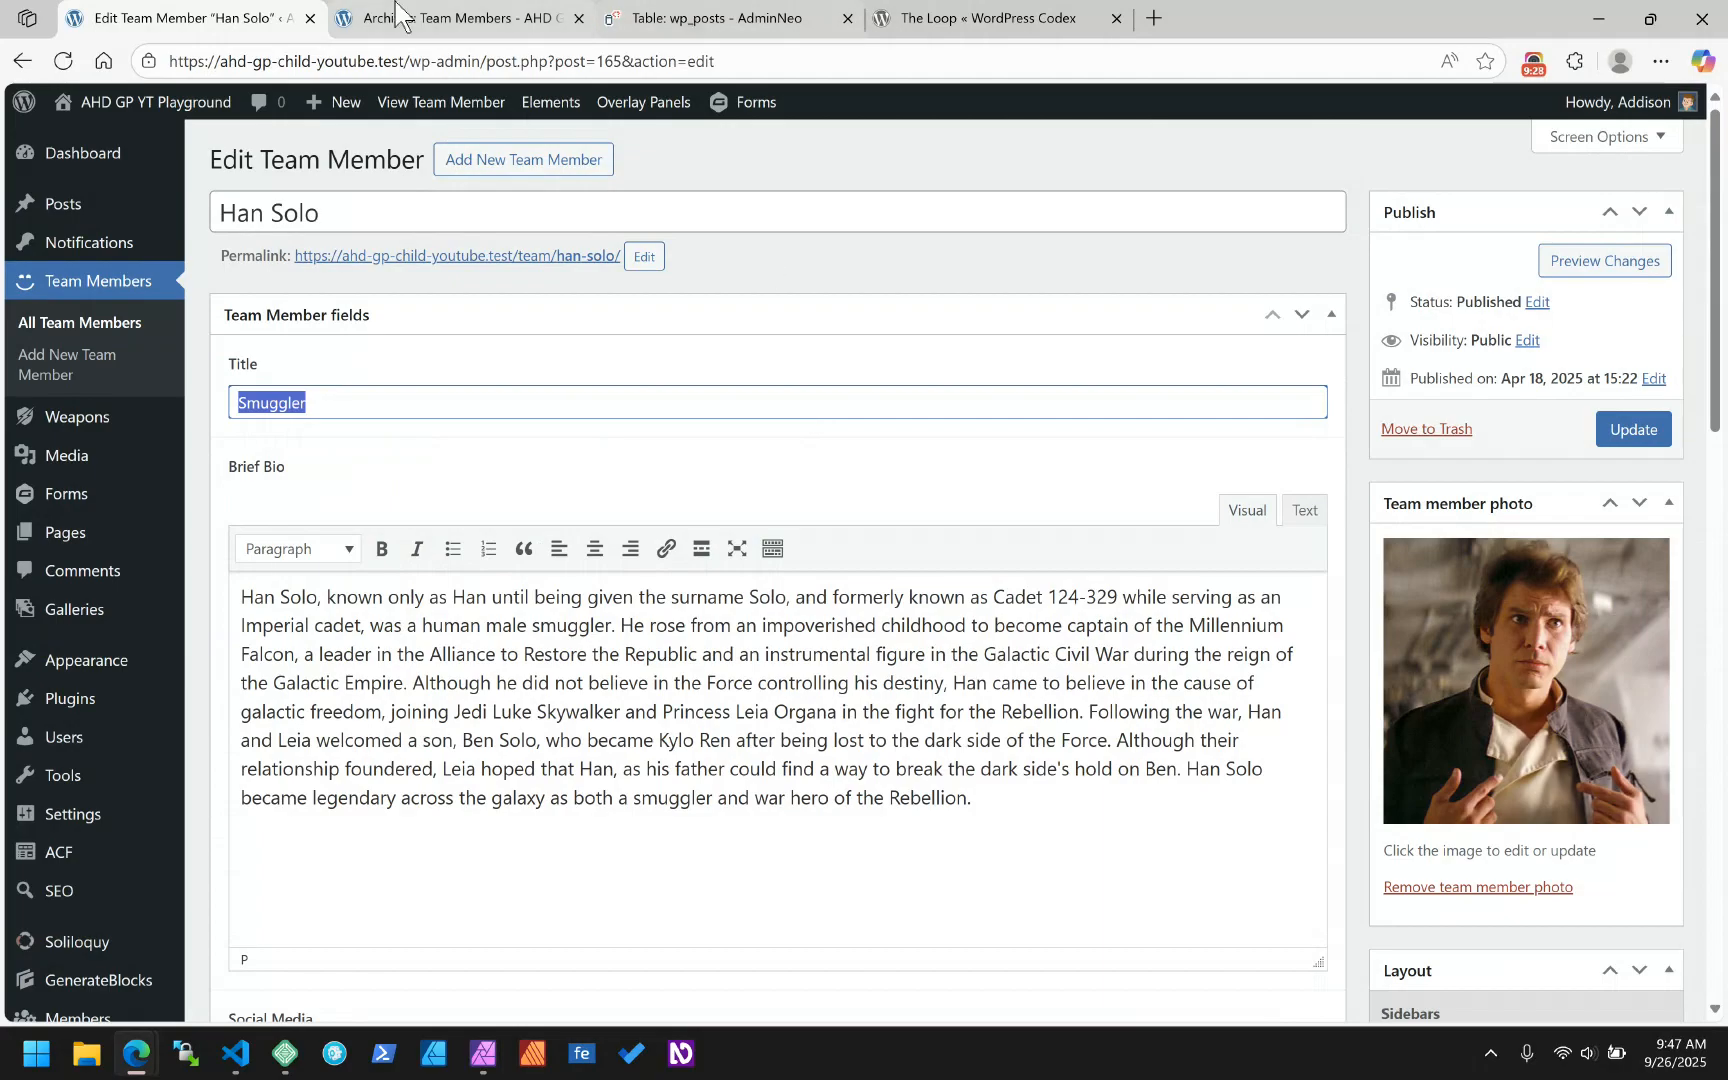
- Highlight Han Solo's post ID in the edit page address and glance over the admin's other post types
left_click(627, 62)
double_click(626, 62)
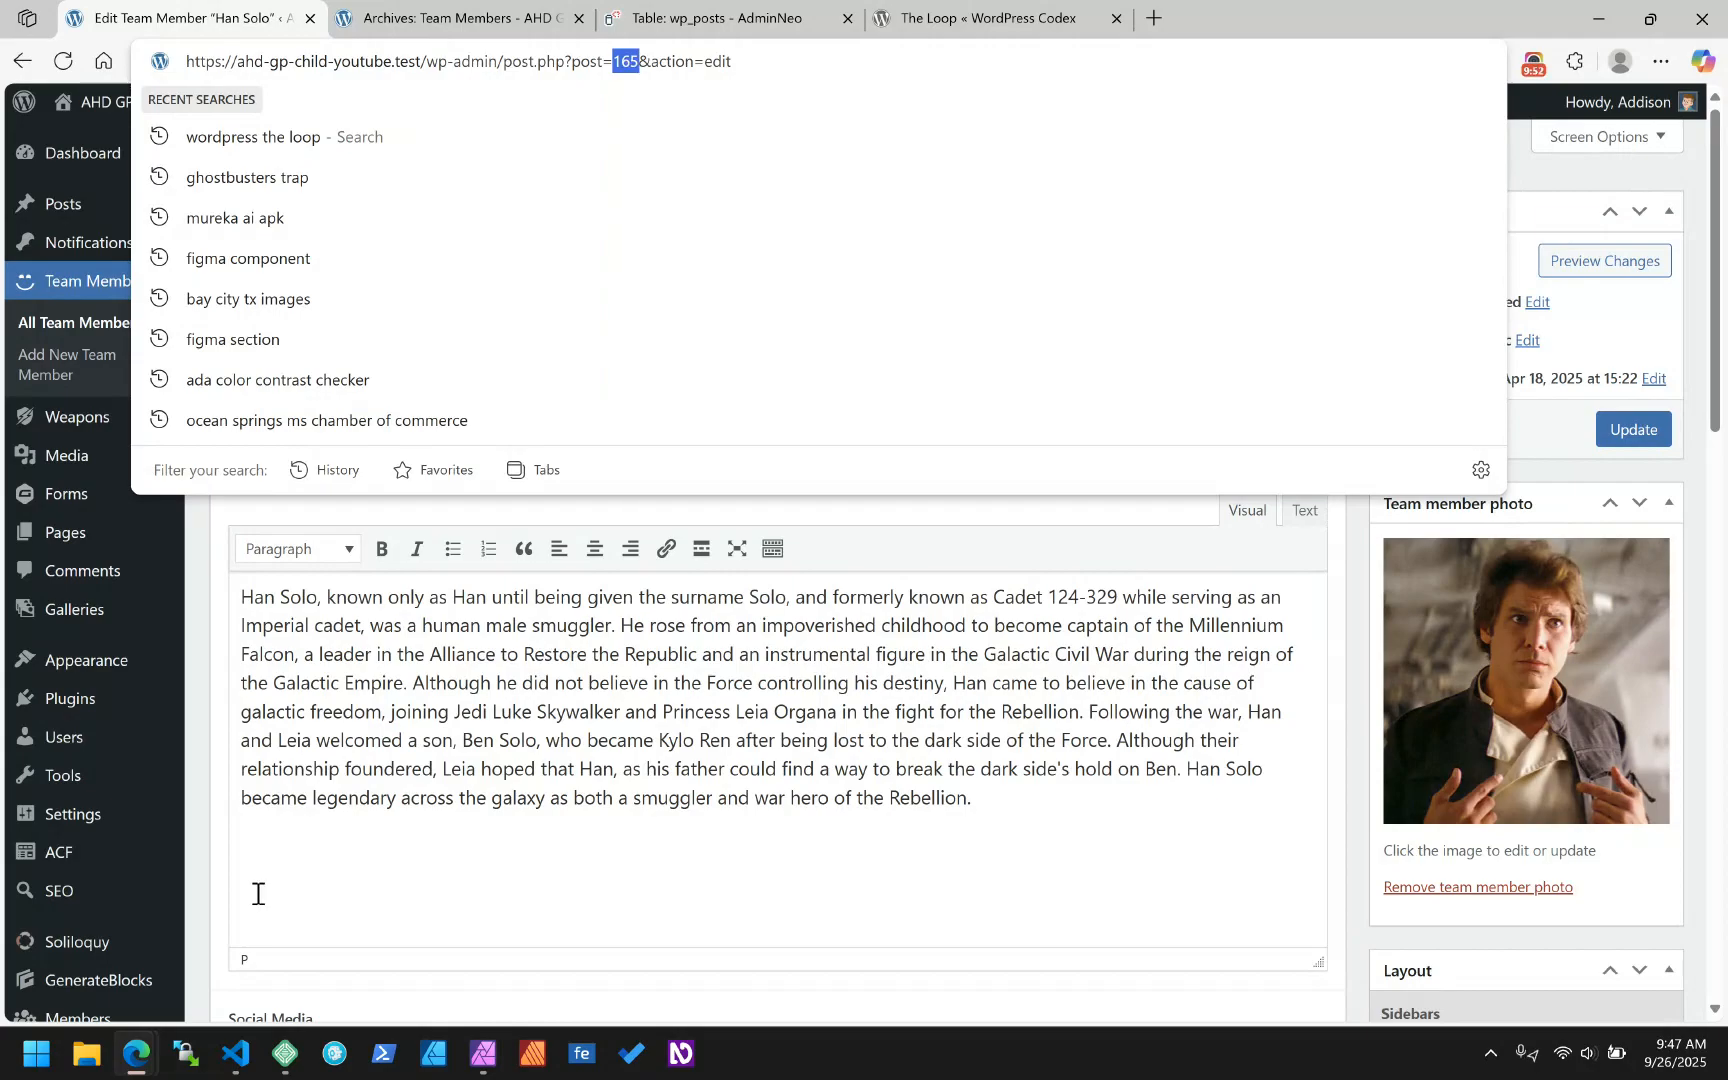
left_click(446, 815)
mouse_move(67, 415)
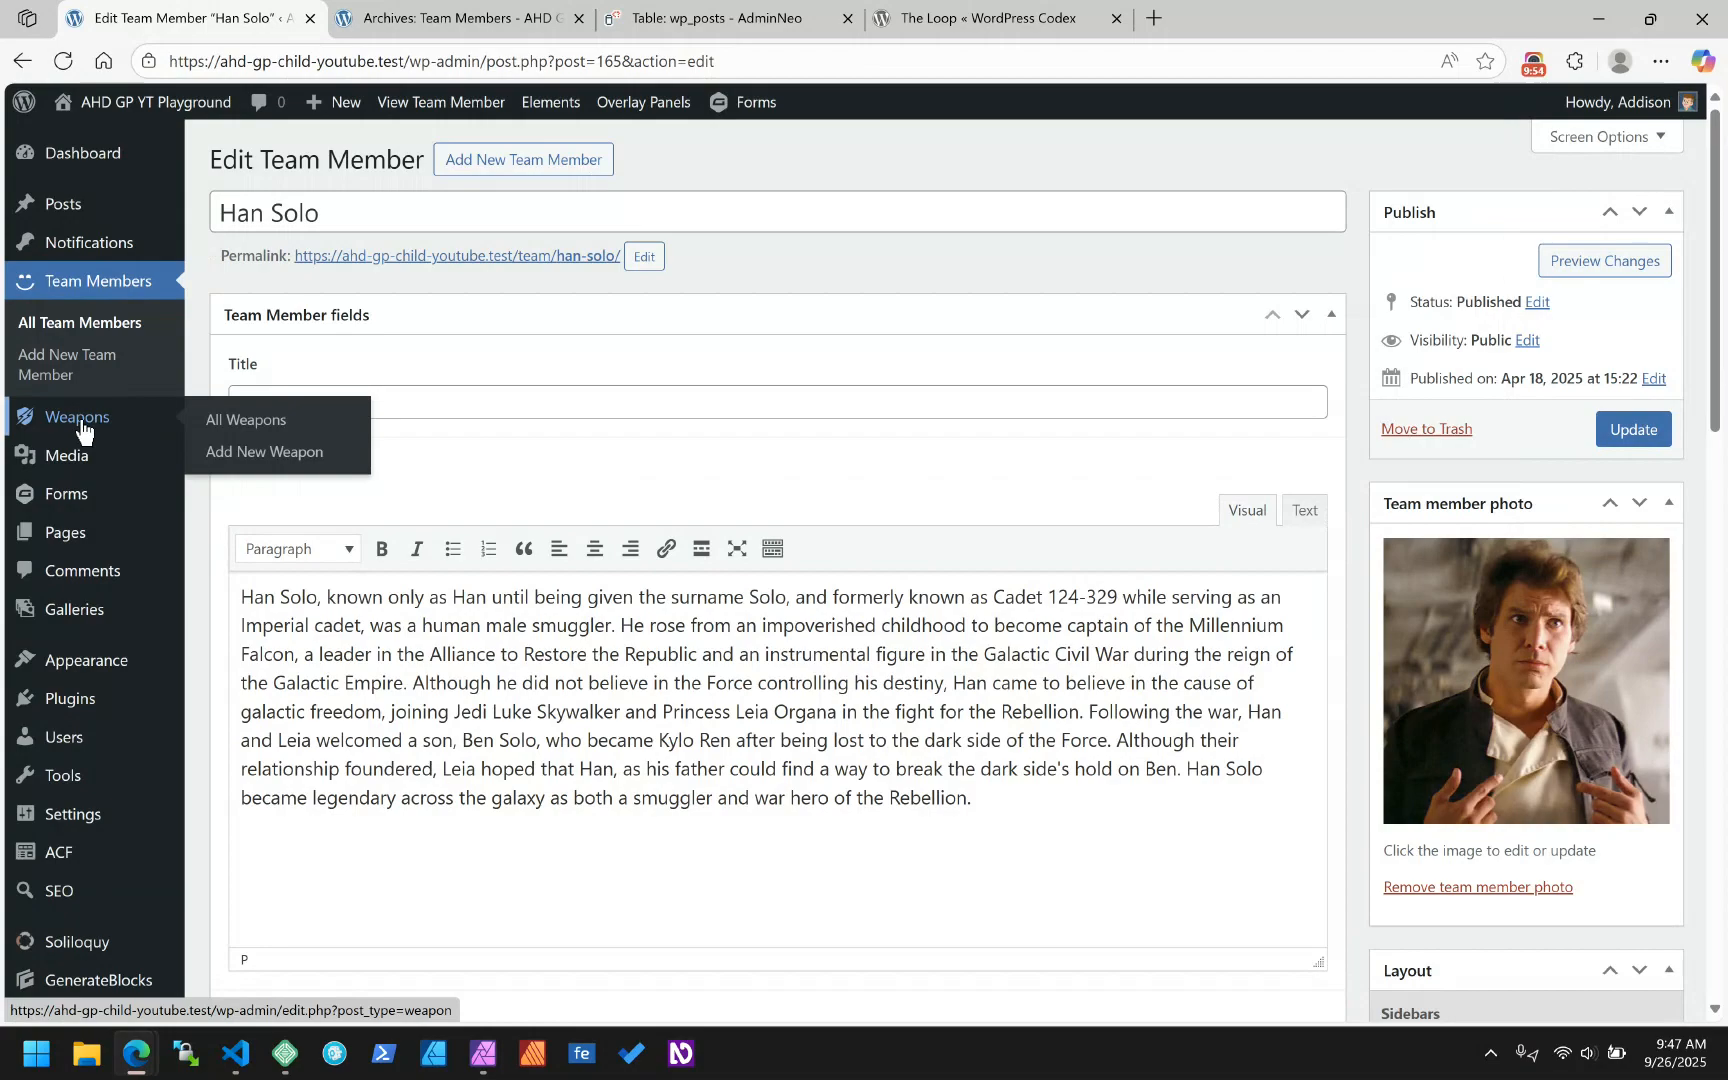
mouse_move(62, 450)
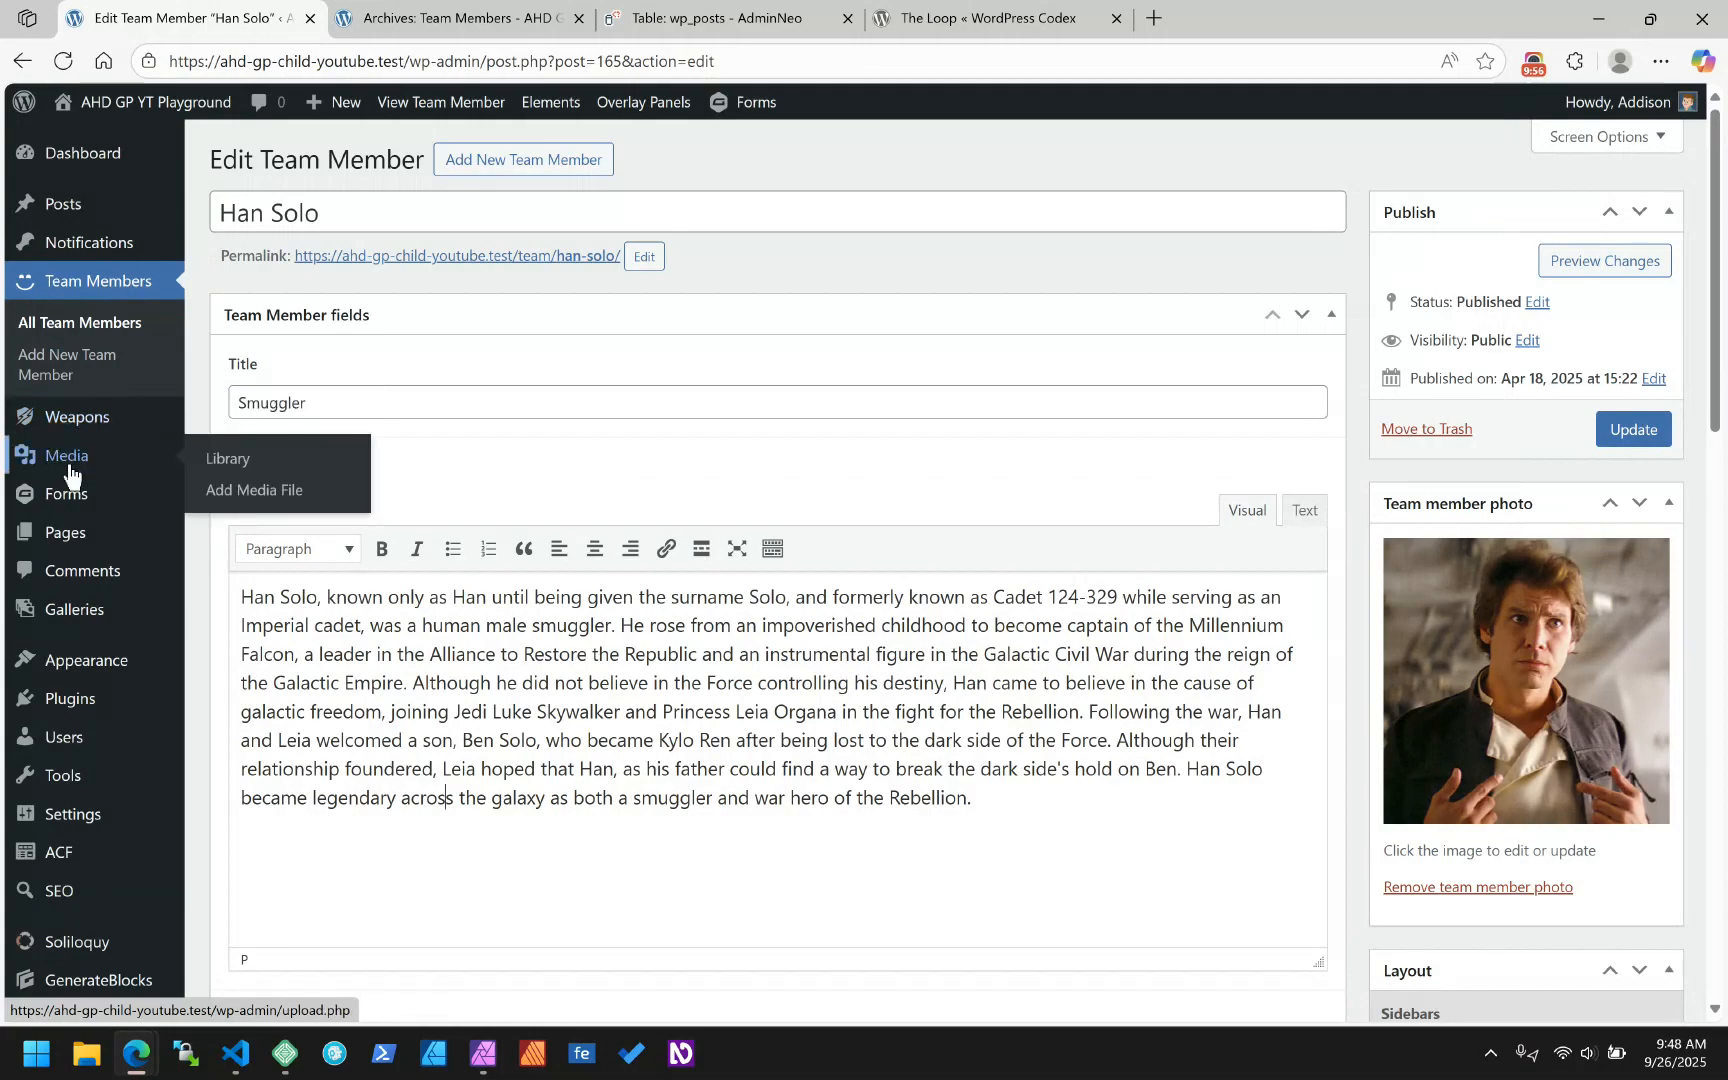
mouse_move(55, 245)
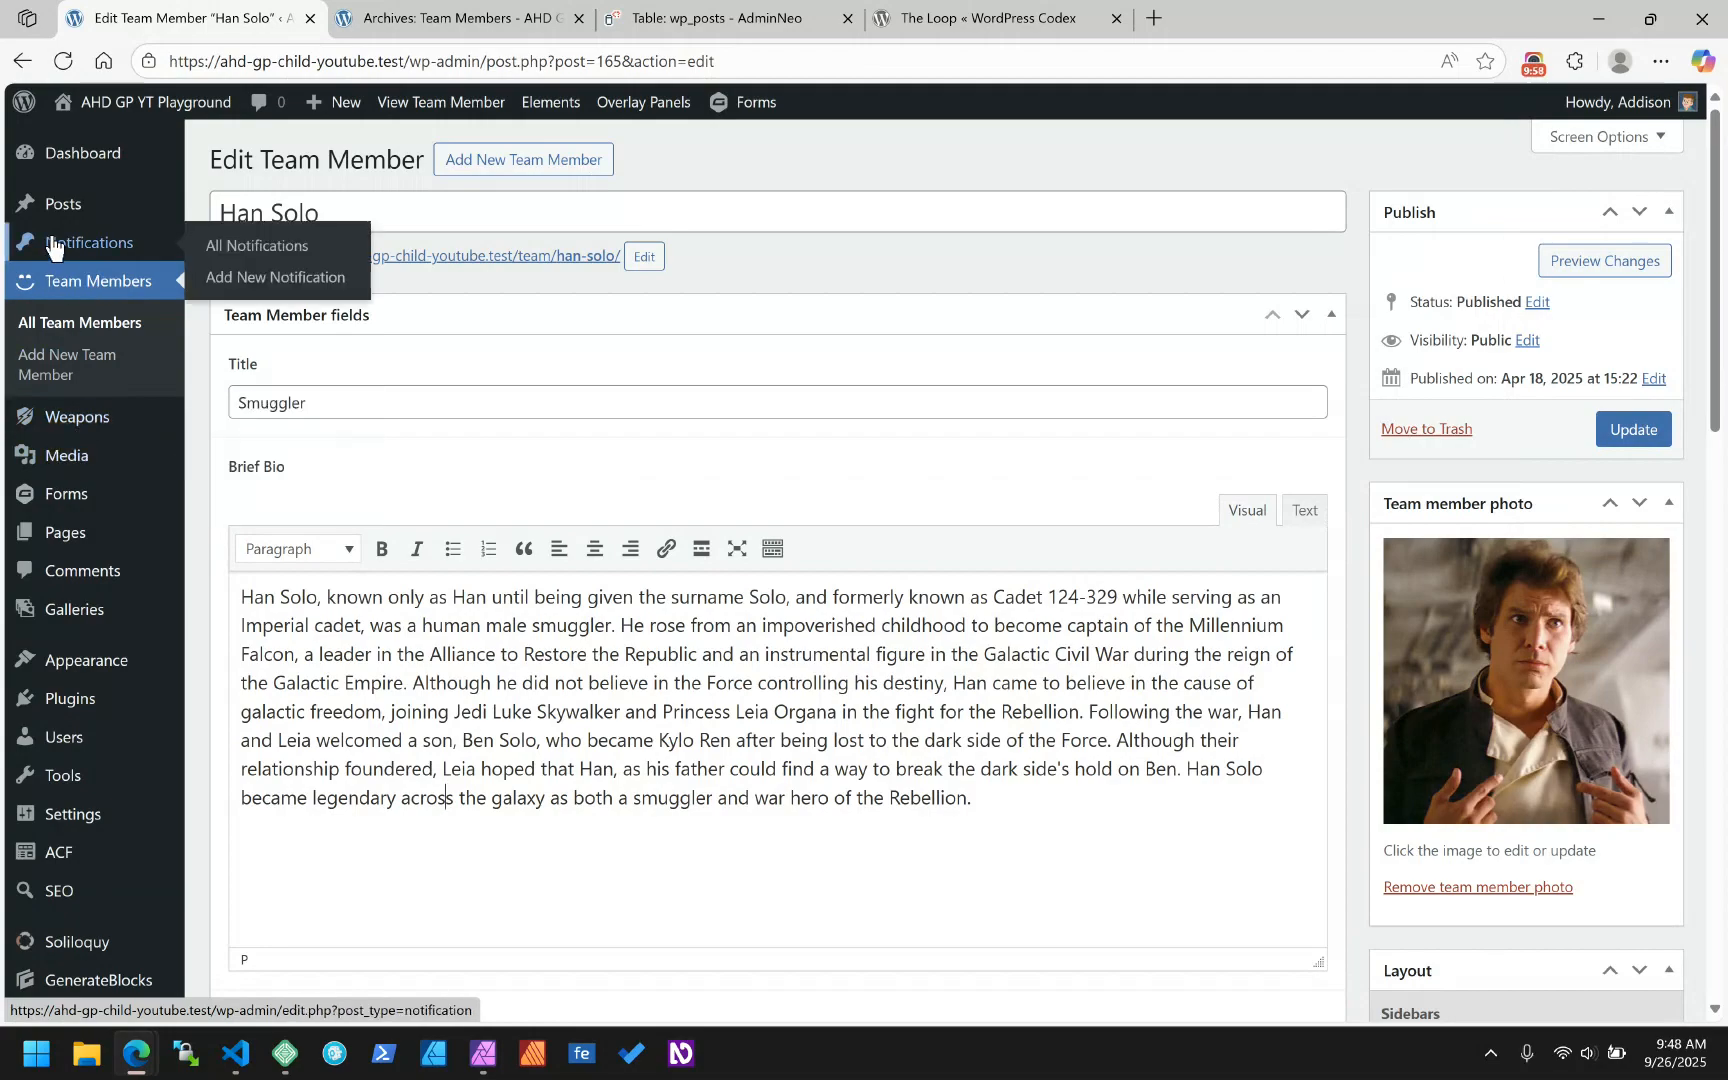
double_click(624, 61)
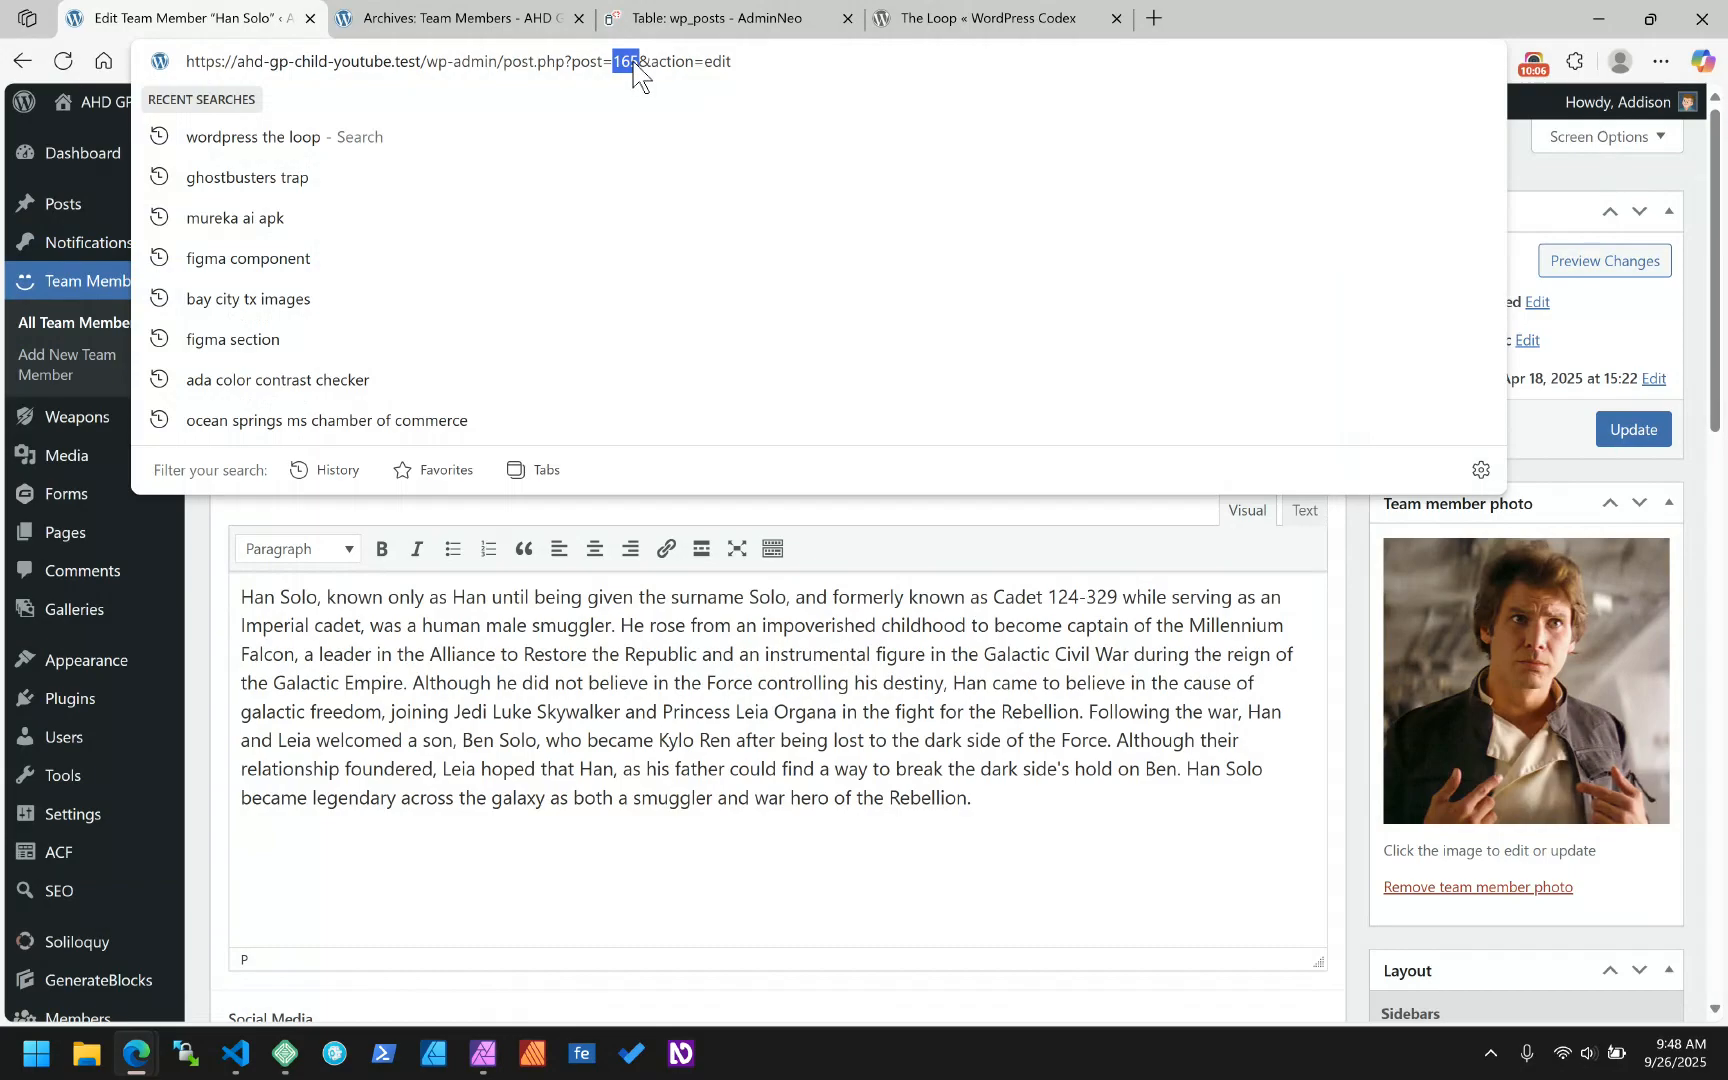
- Switch to AdminNeo, check the site's database details in Local, and show the wp_posts table's data
left_click(703, 19)
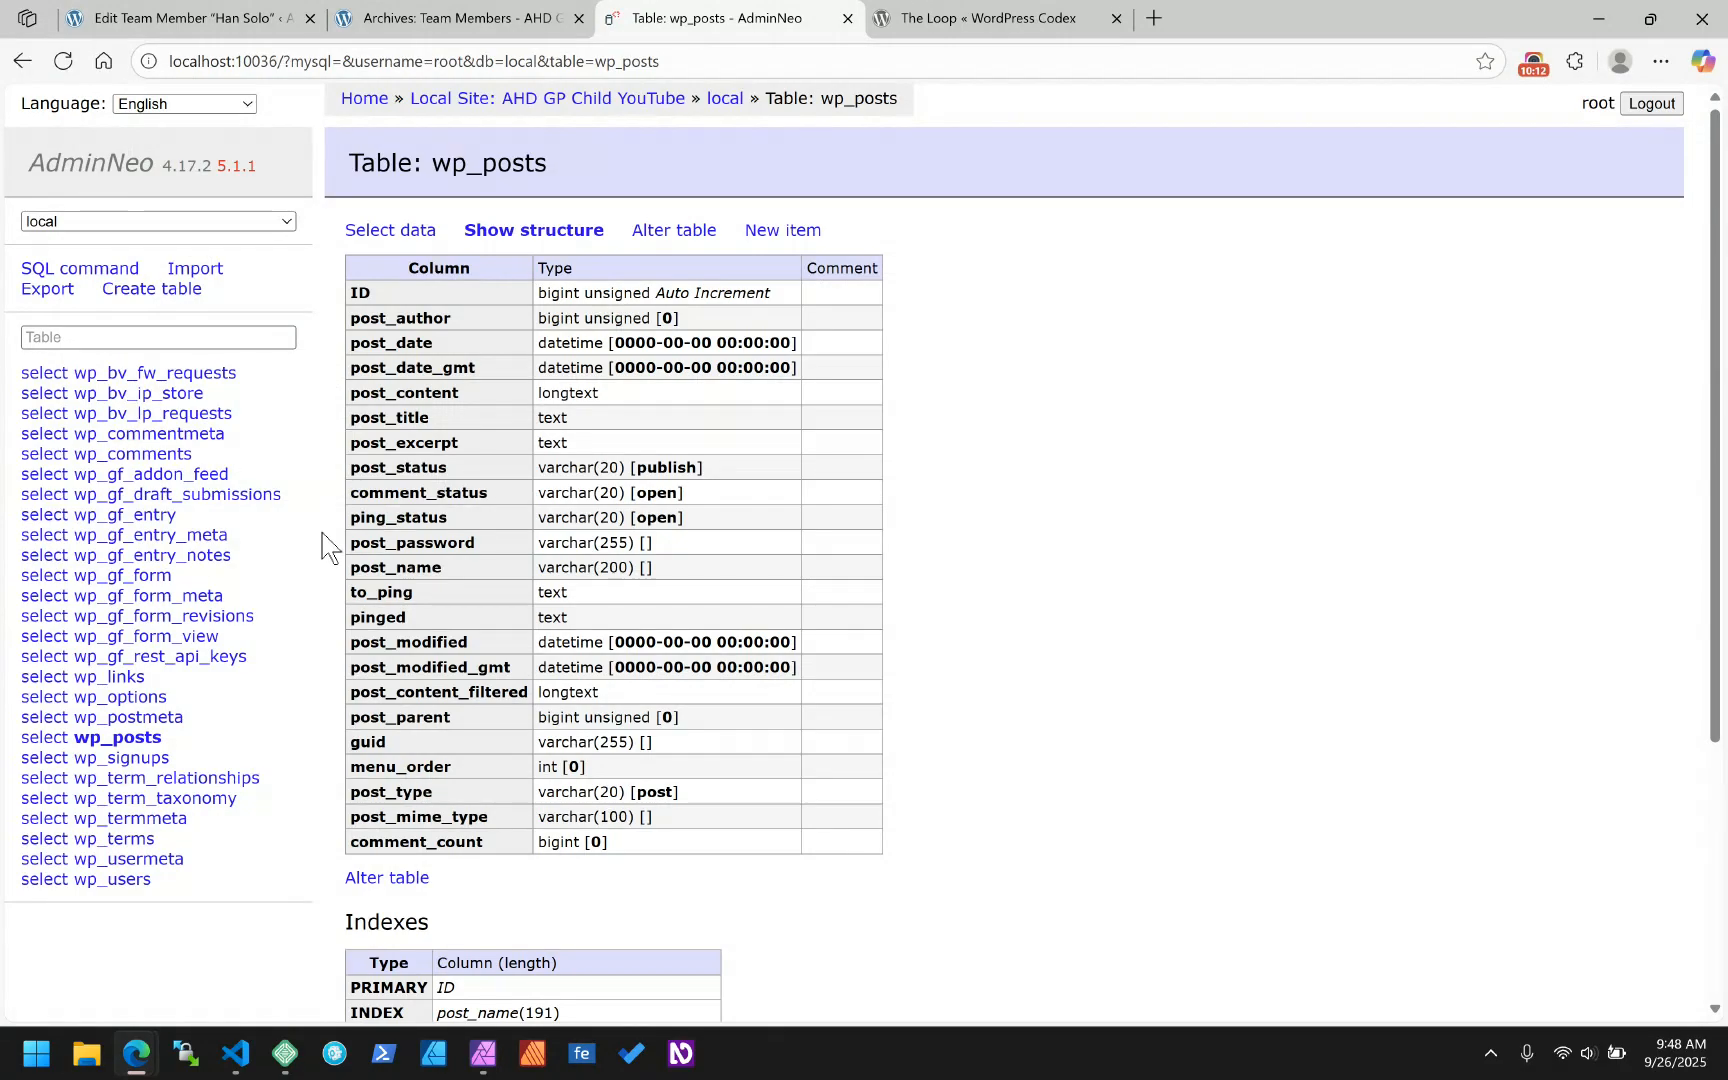
left_click(285, 1053)
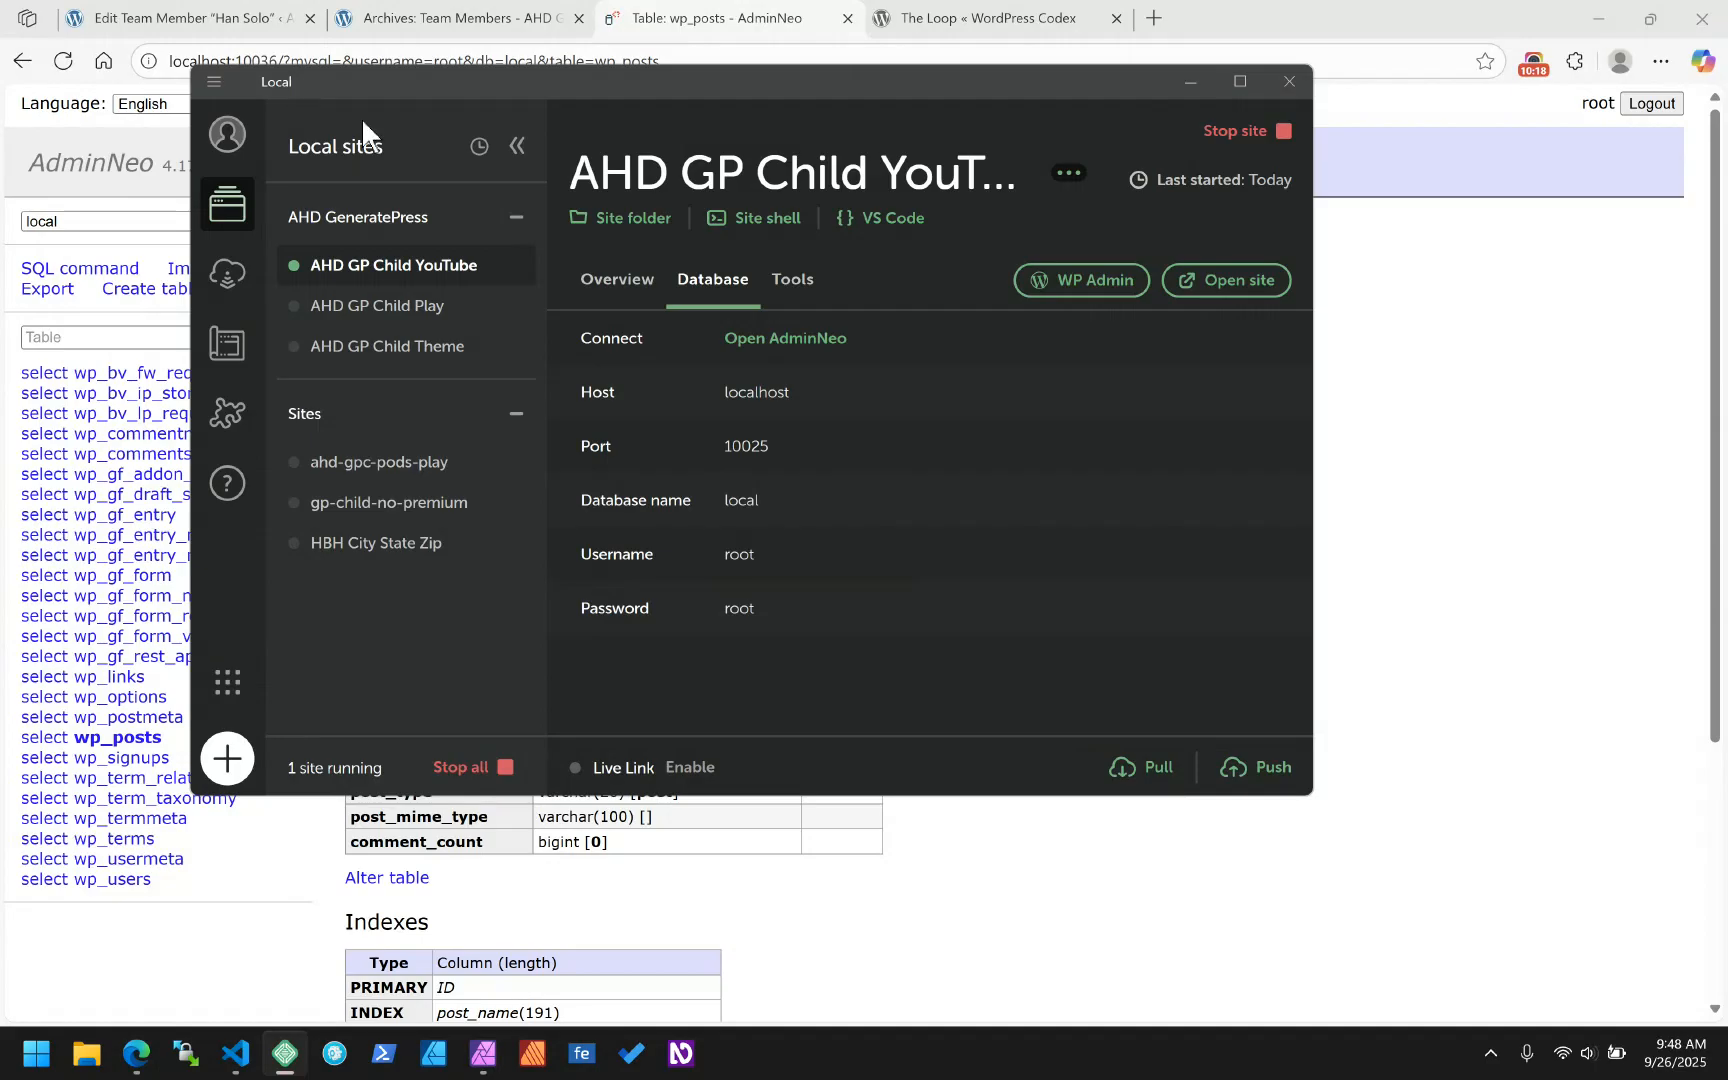
left_click(1203, 86)
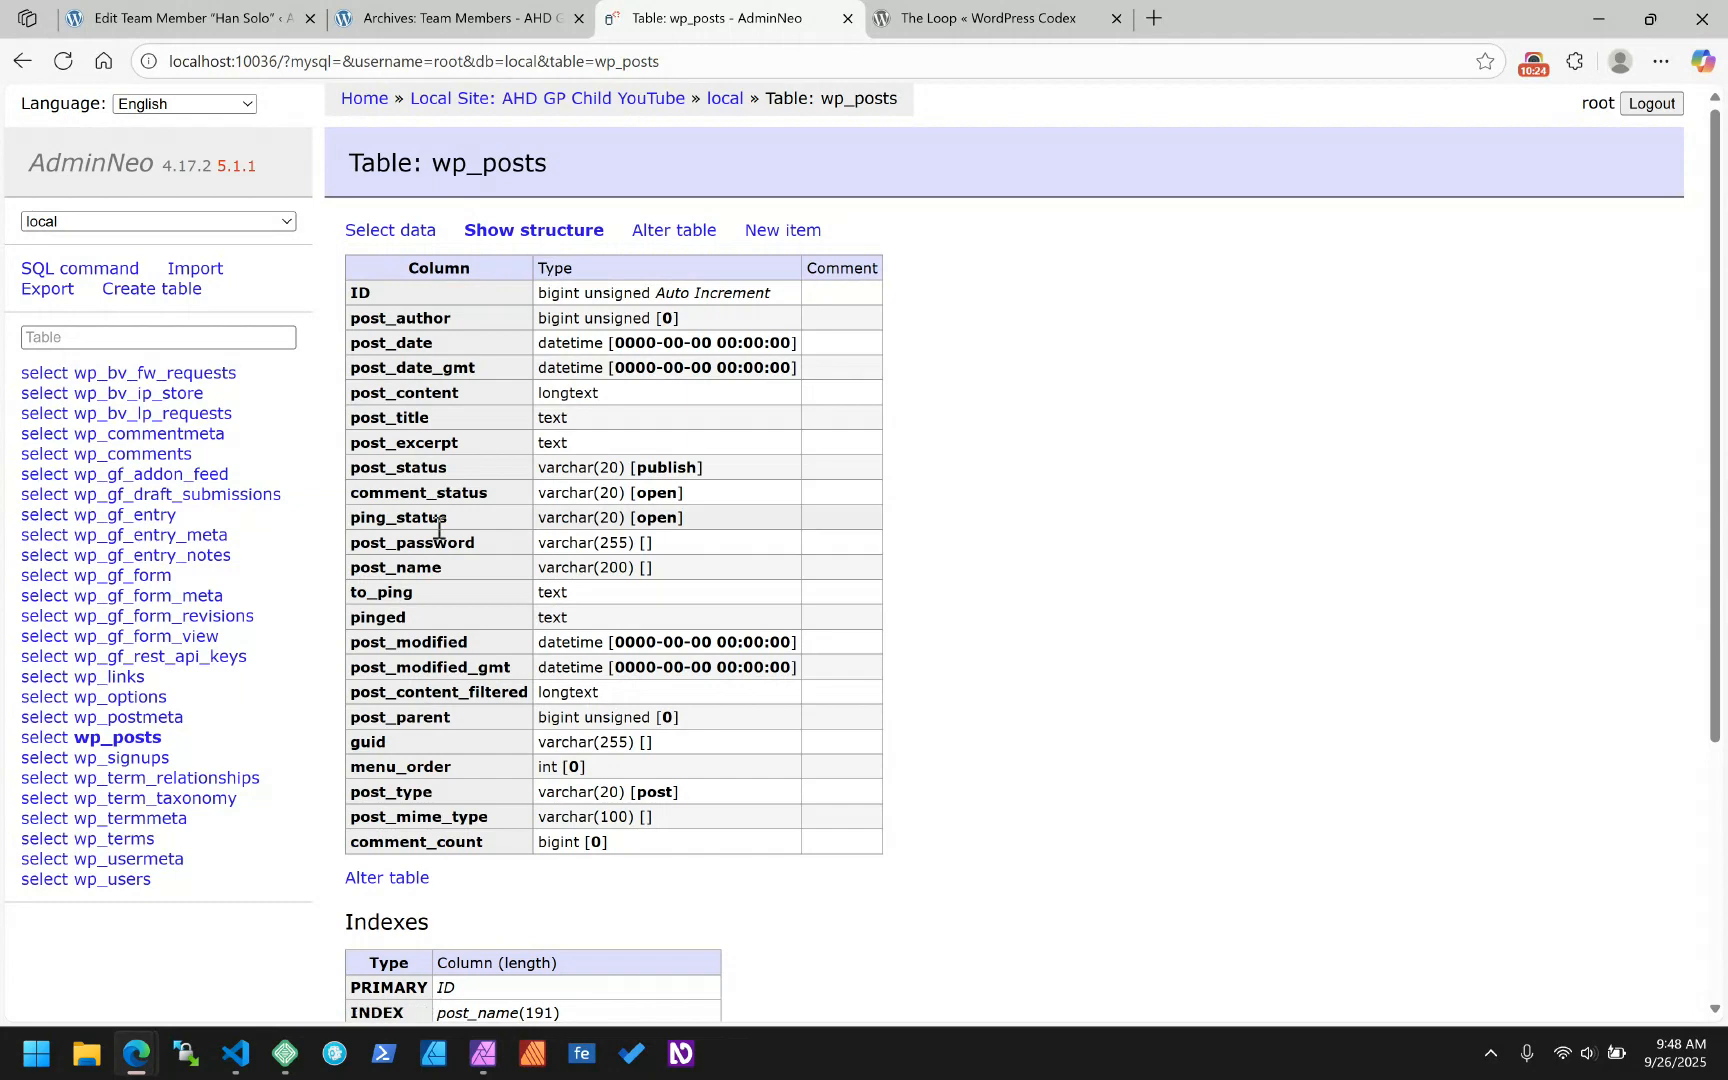
left_click(388, 234)
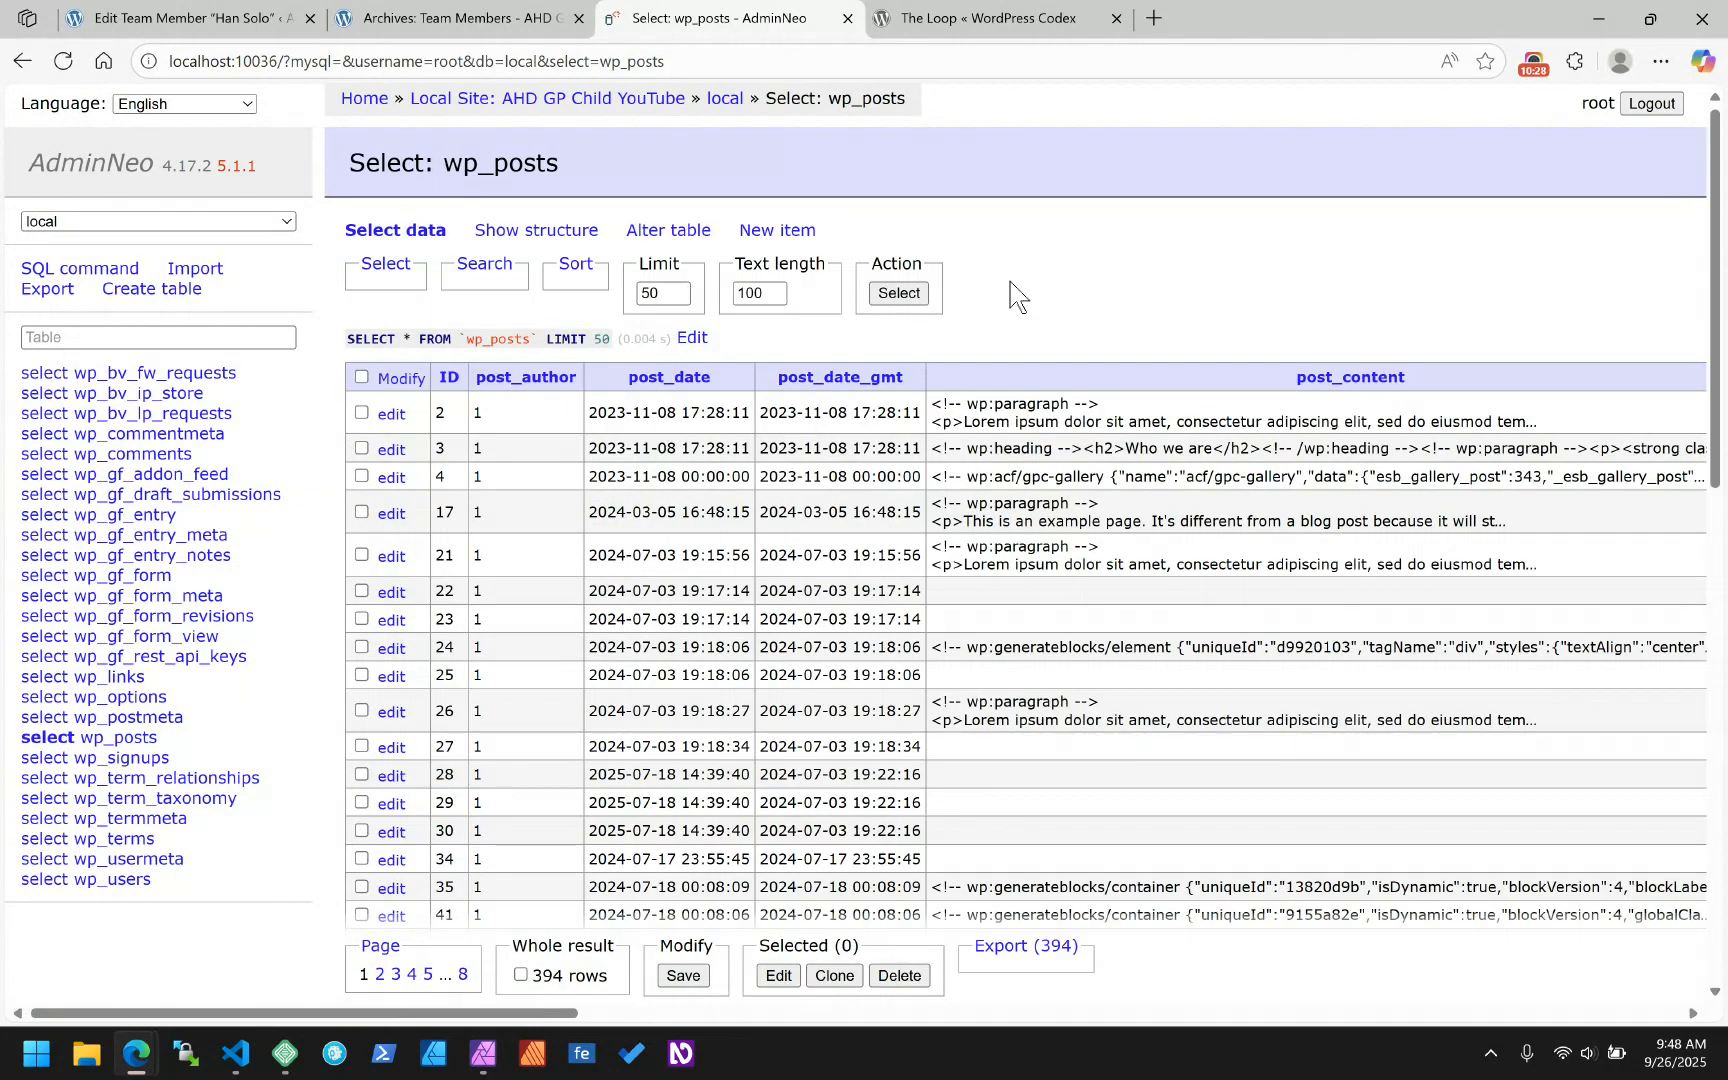
left_click(376, 270)
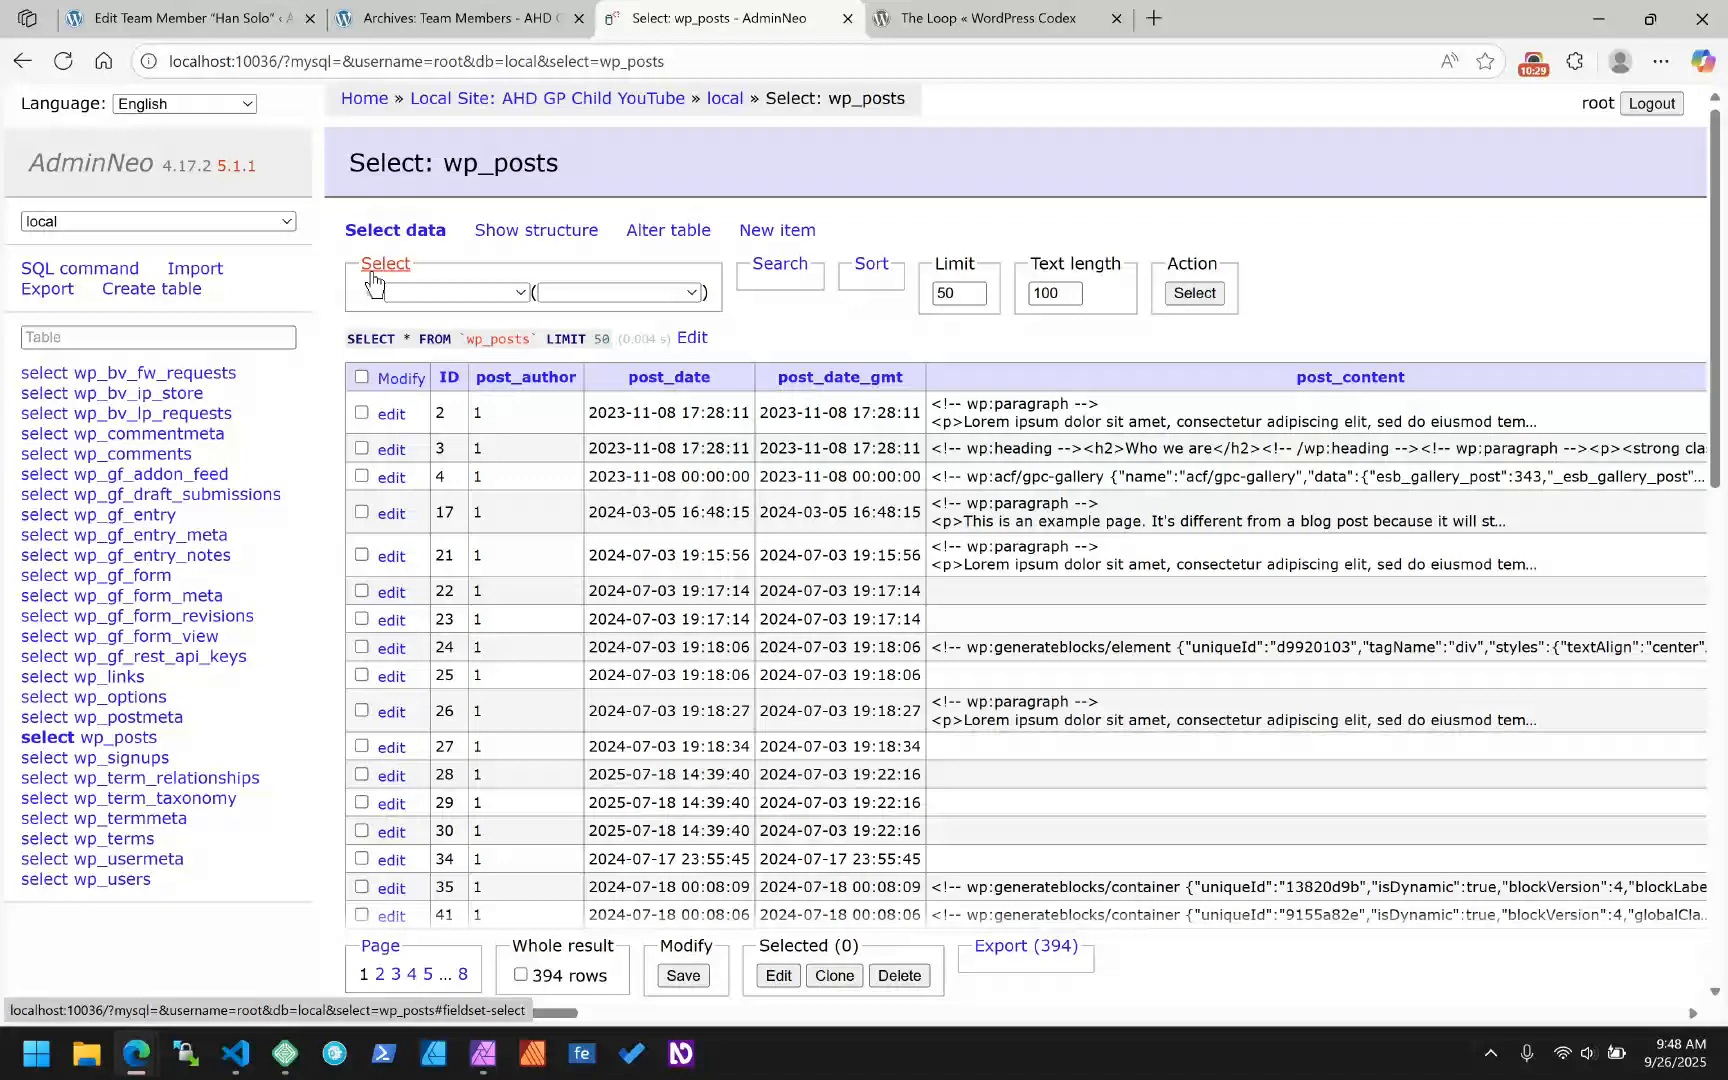
left_click(425, 293)
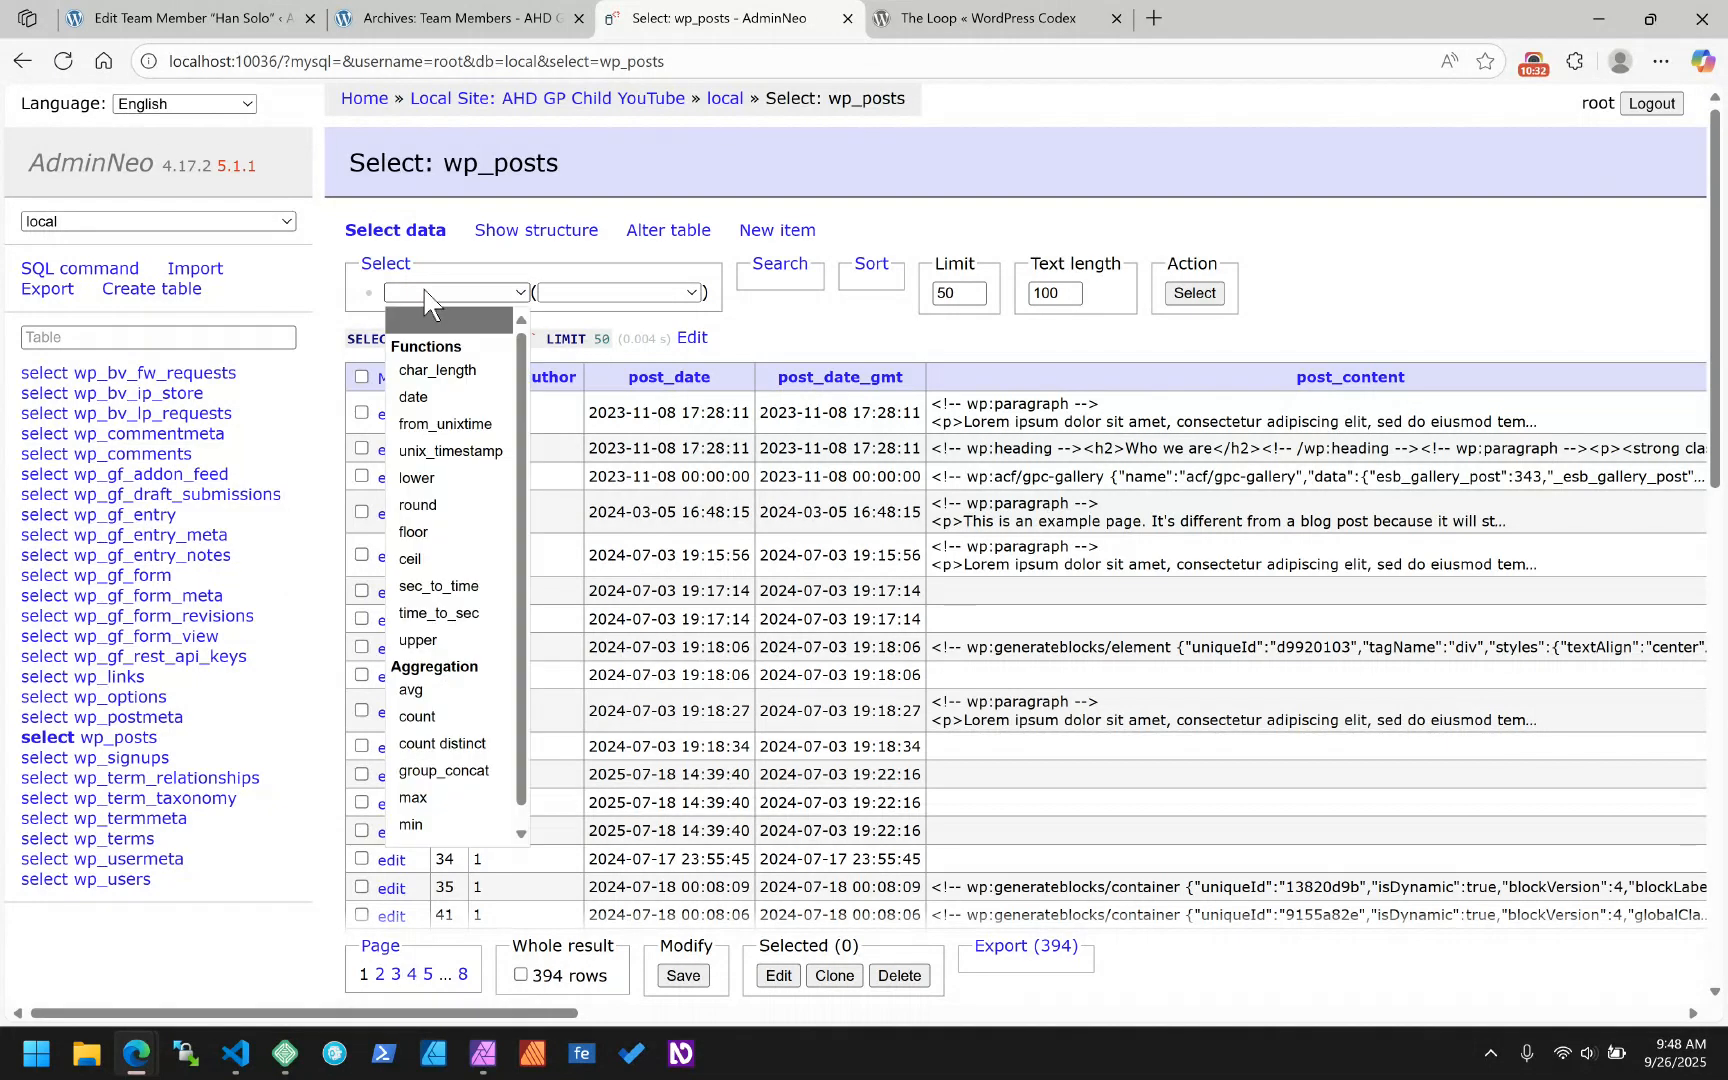
left_click(596, 292)
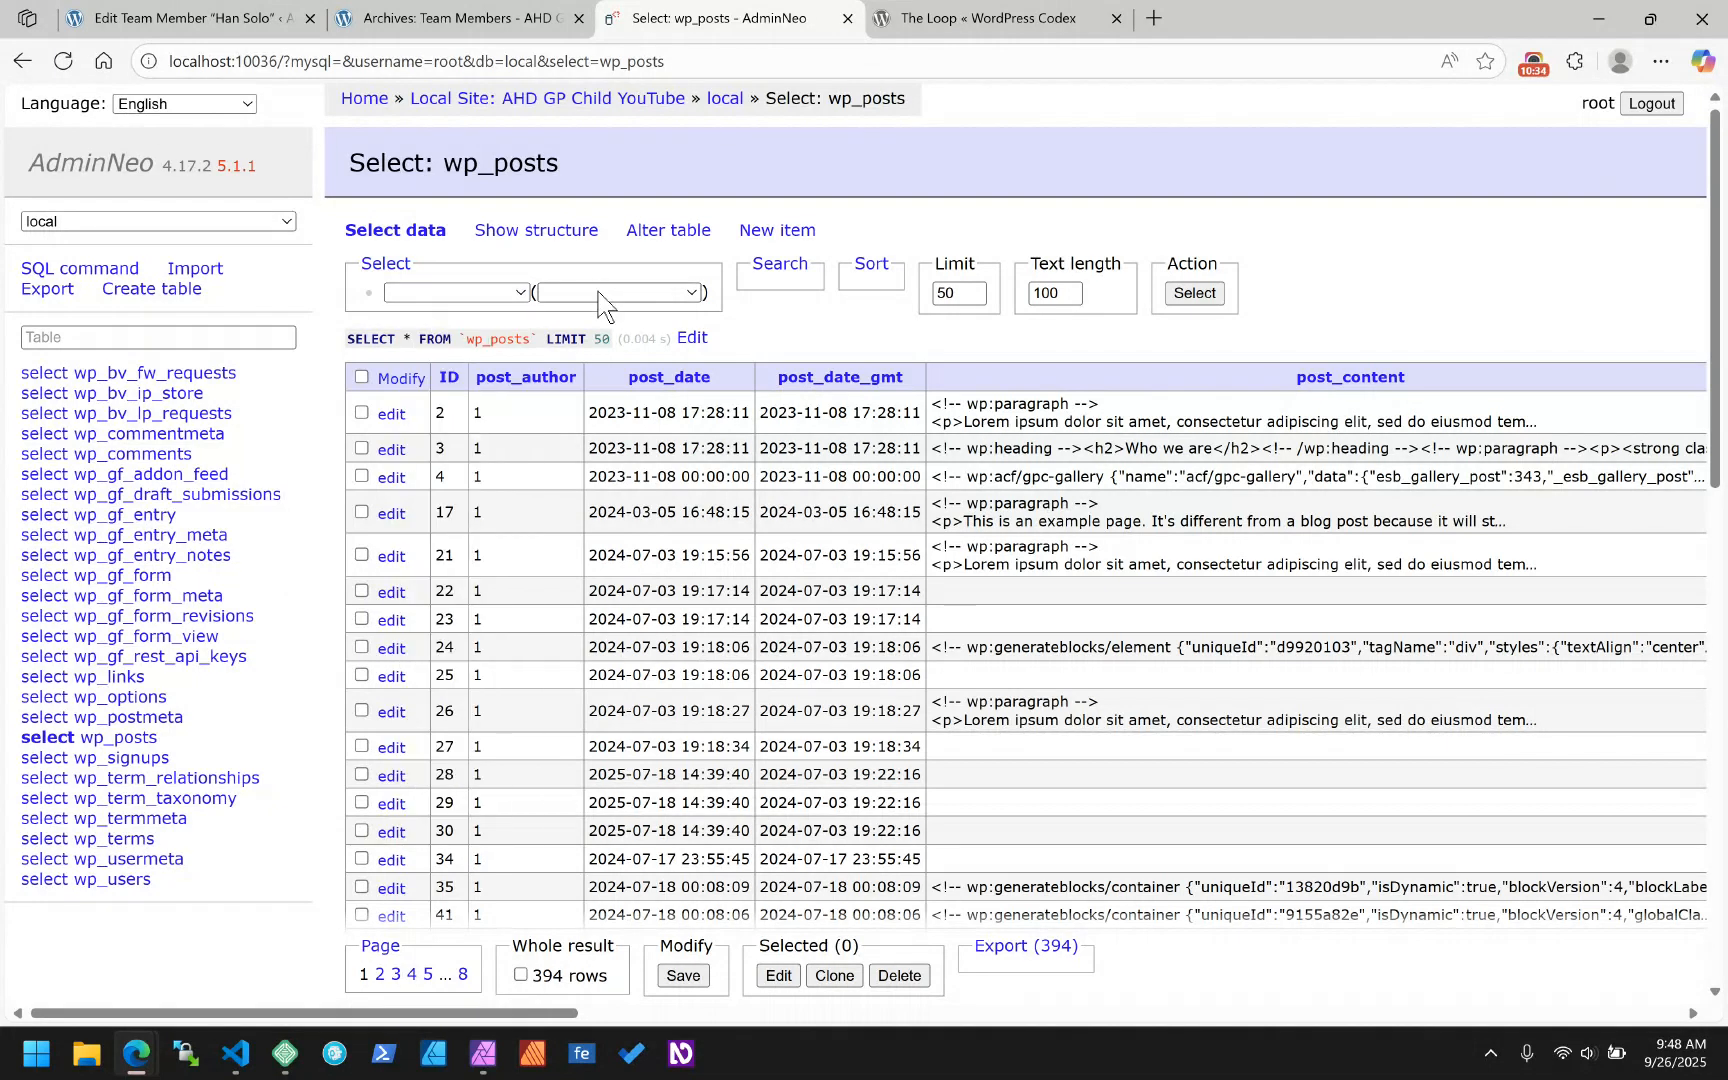
left_click(601, 295)
left_click(575, 346)
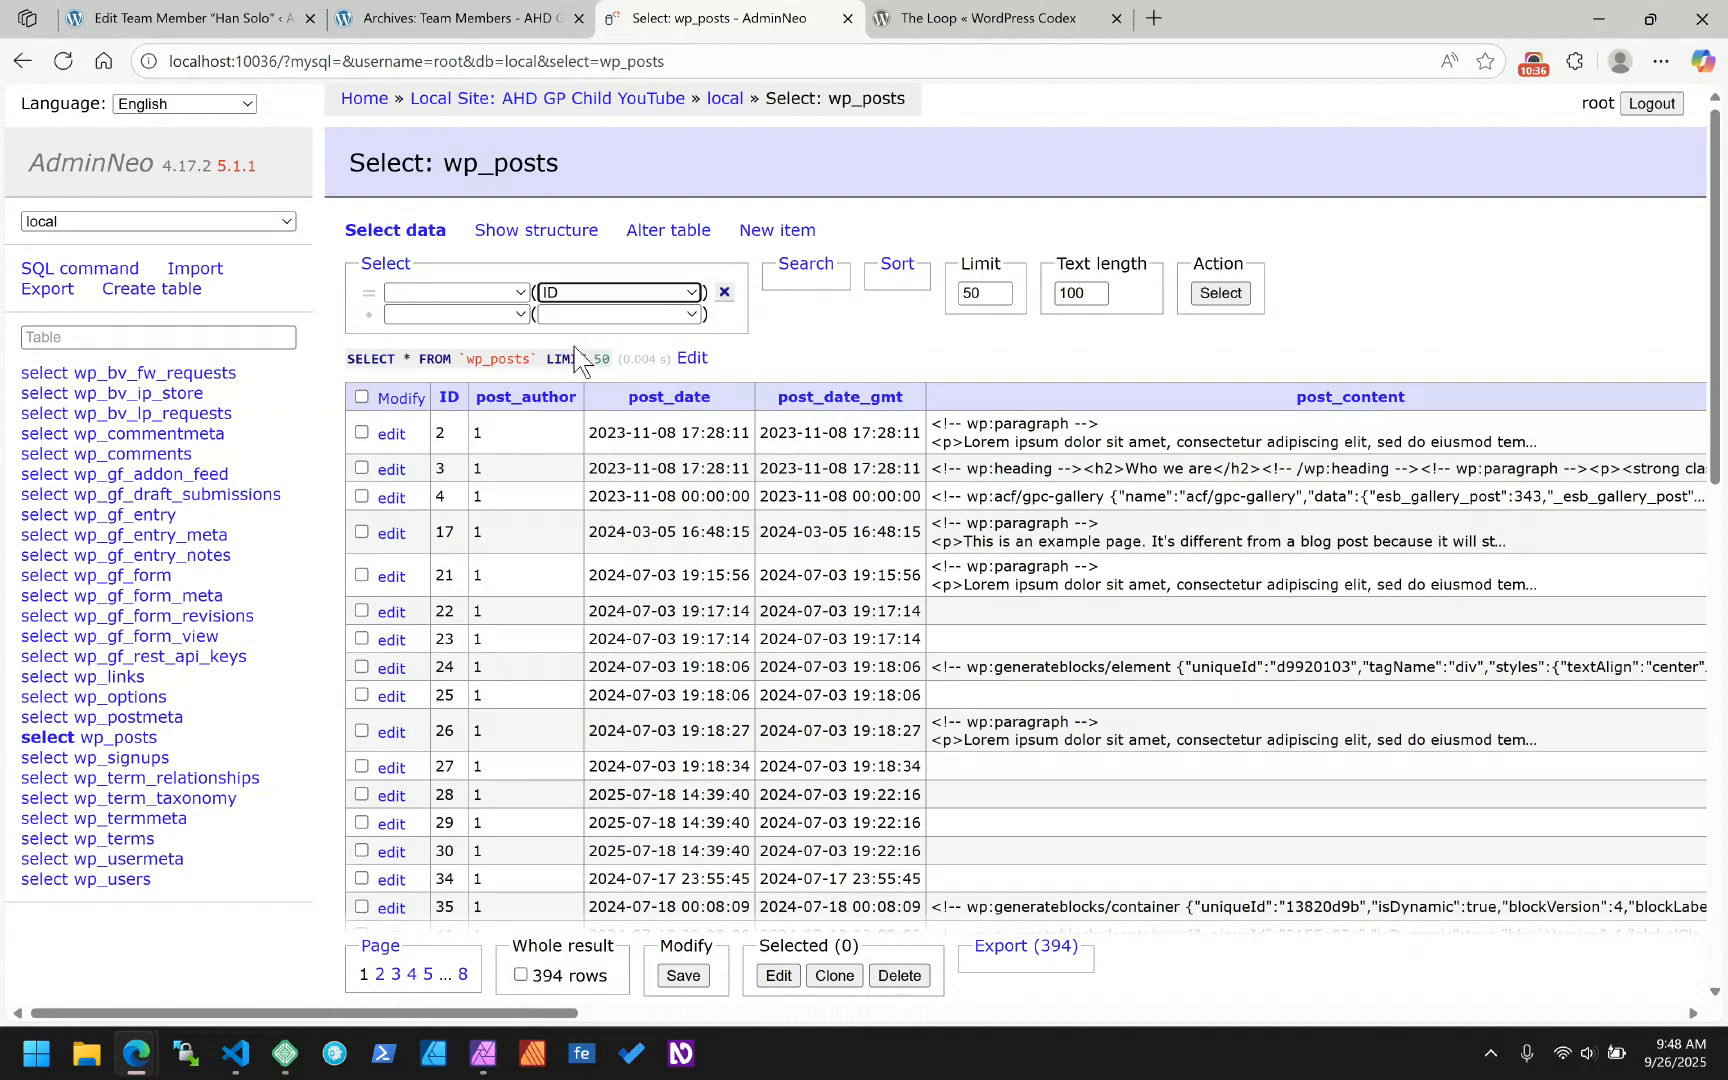
left_click(424, 293)
scroll(432, 560, "down", 1)
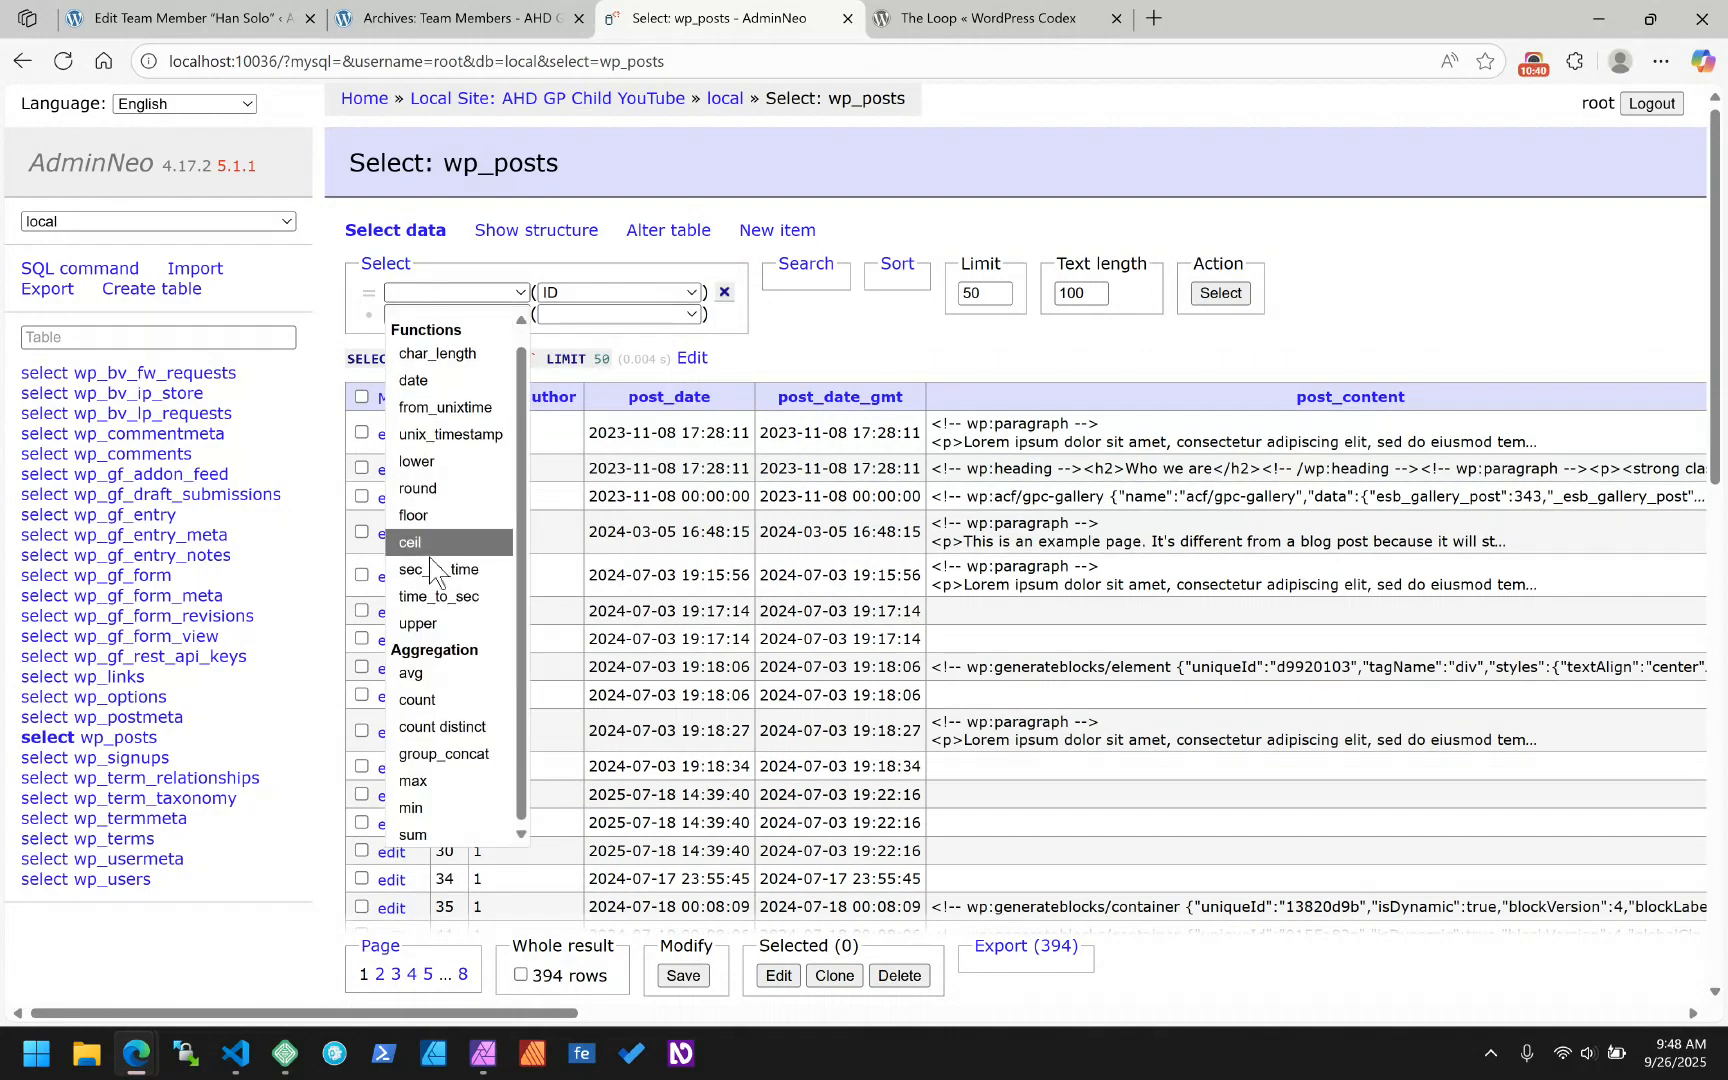
left_click(862, 335)
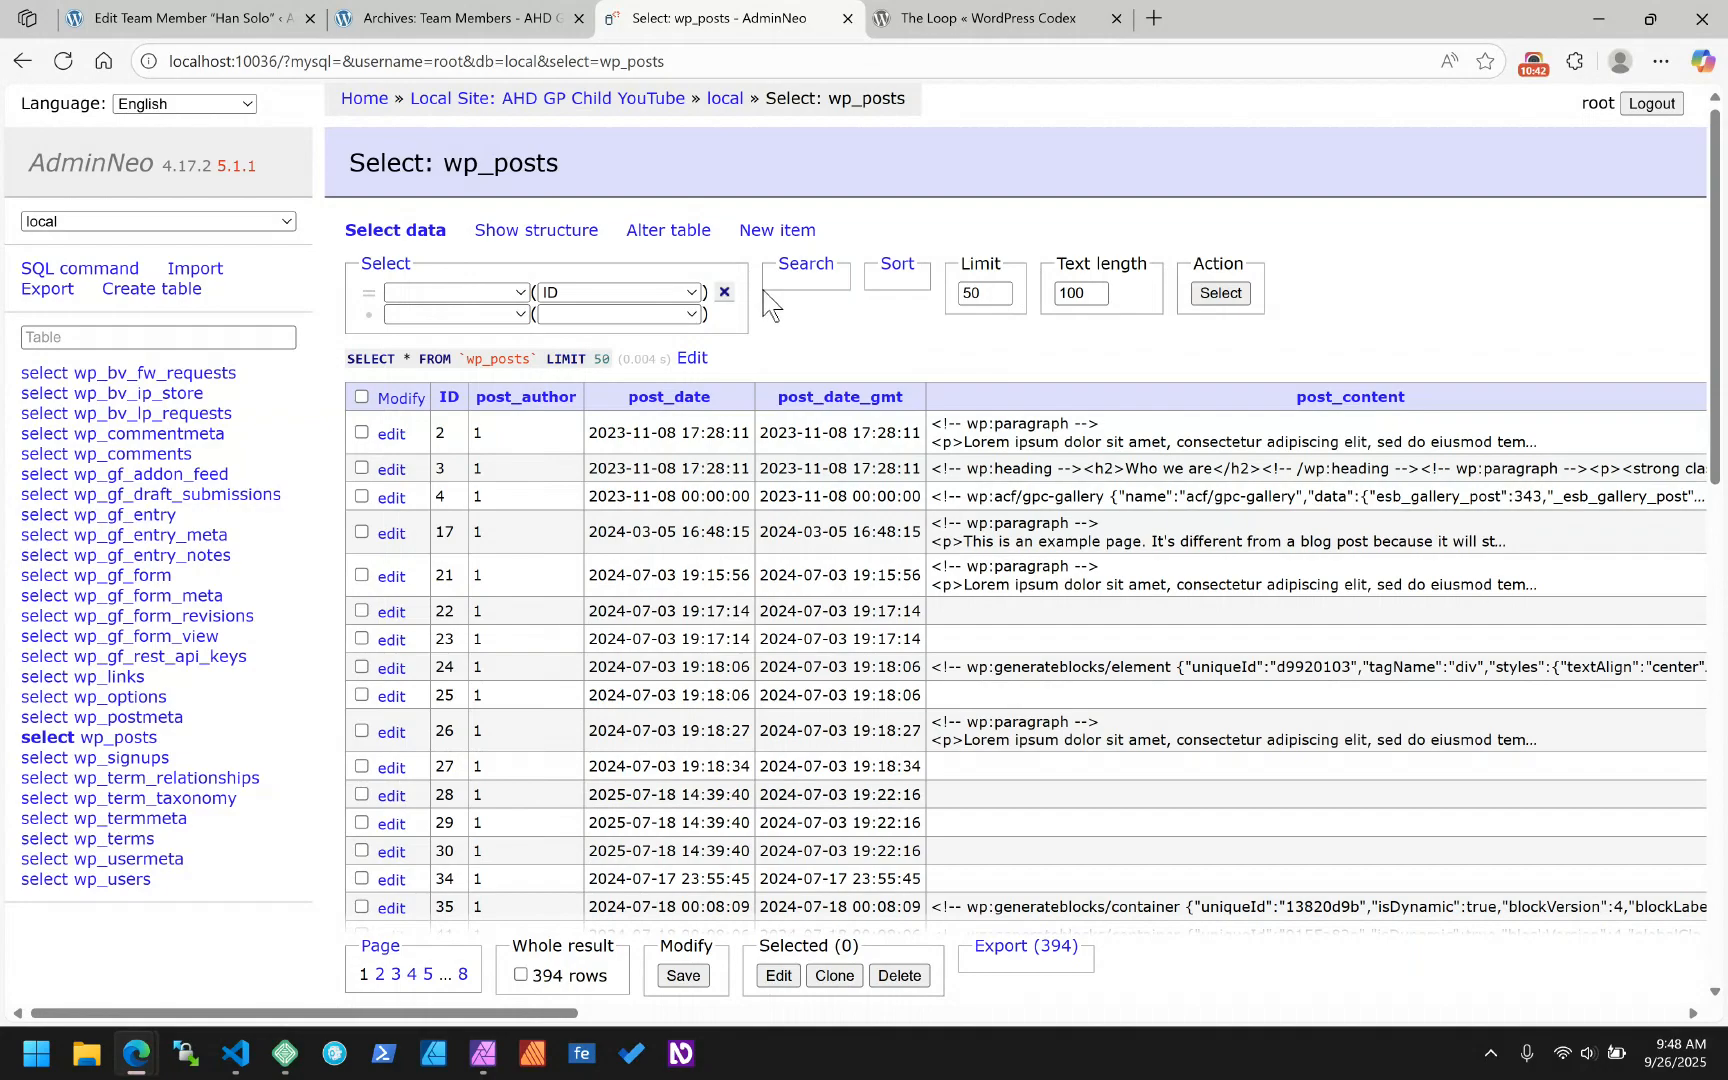
left_click(725, 291)
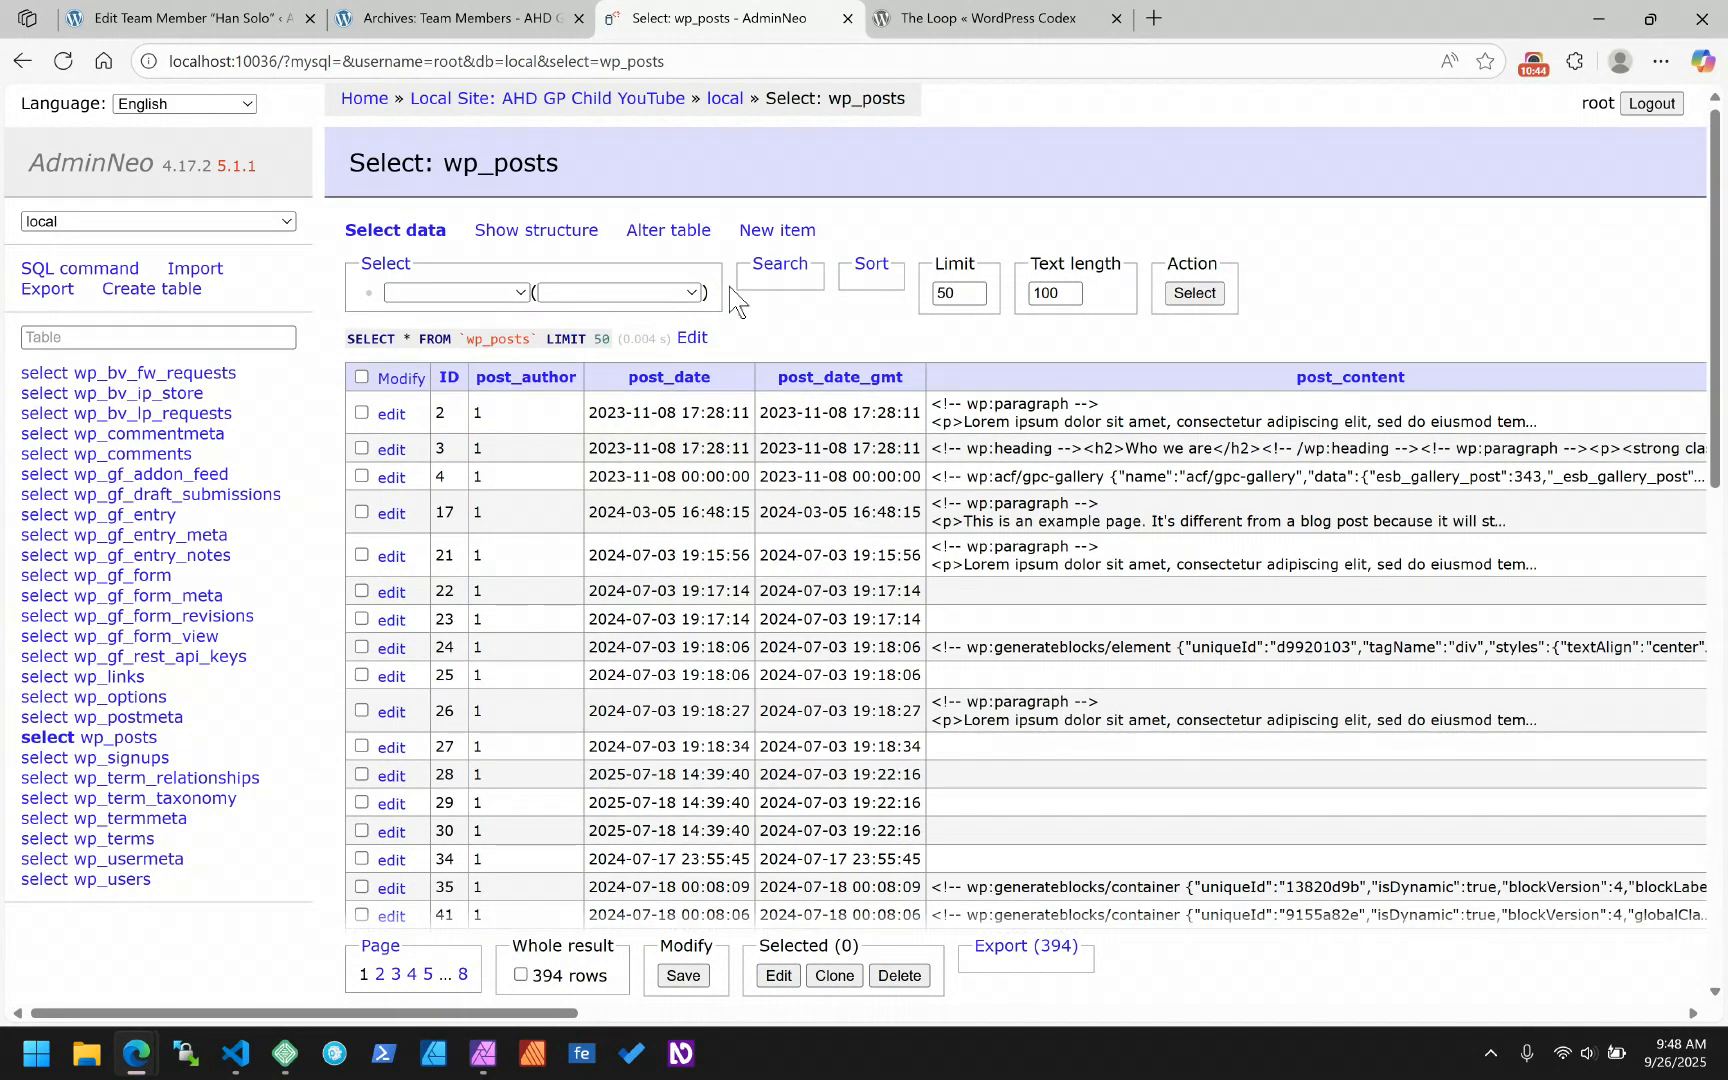
- Search the wp_posts table for the row with ID = 165 and open that record for editing
scroll(504, 602, "down", 3)
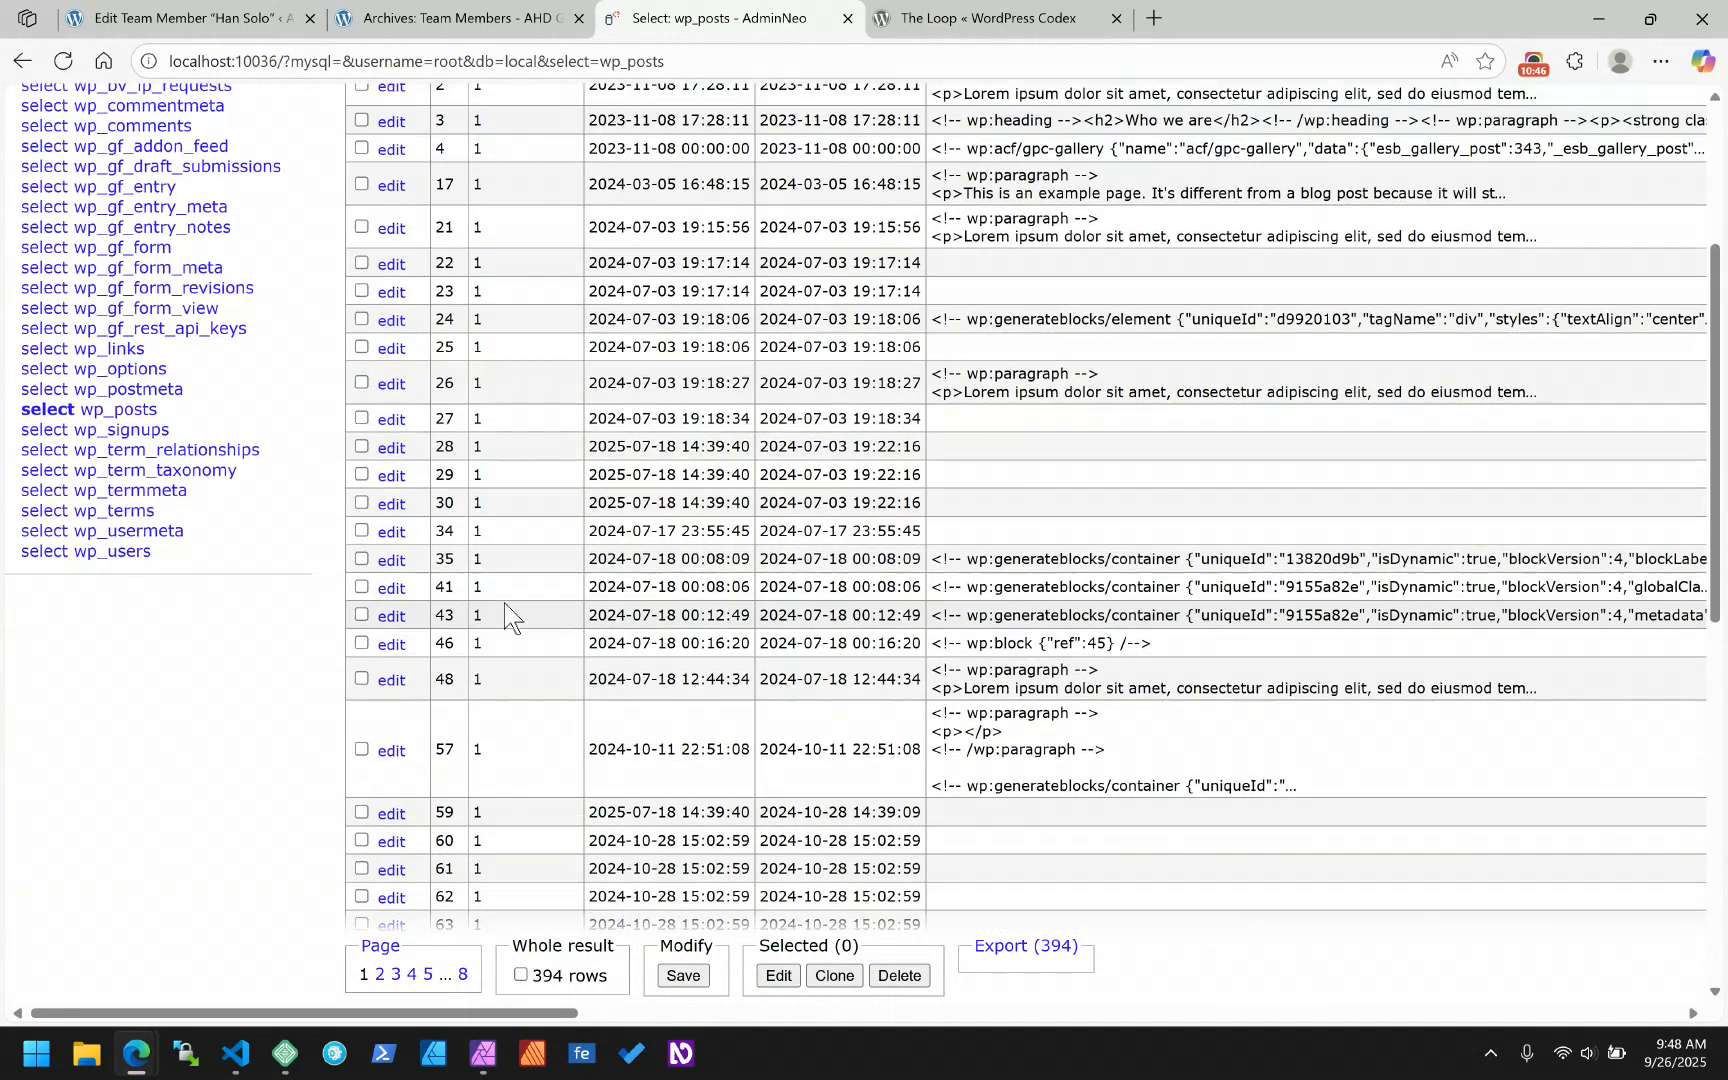
scroll(504, 602, "up", 3)
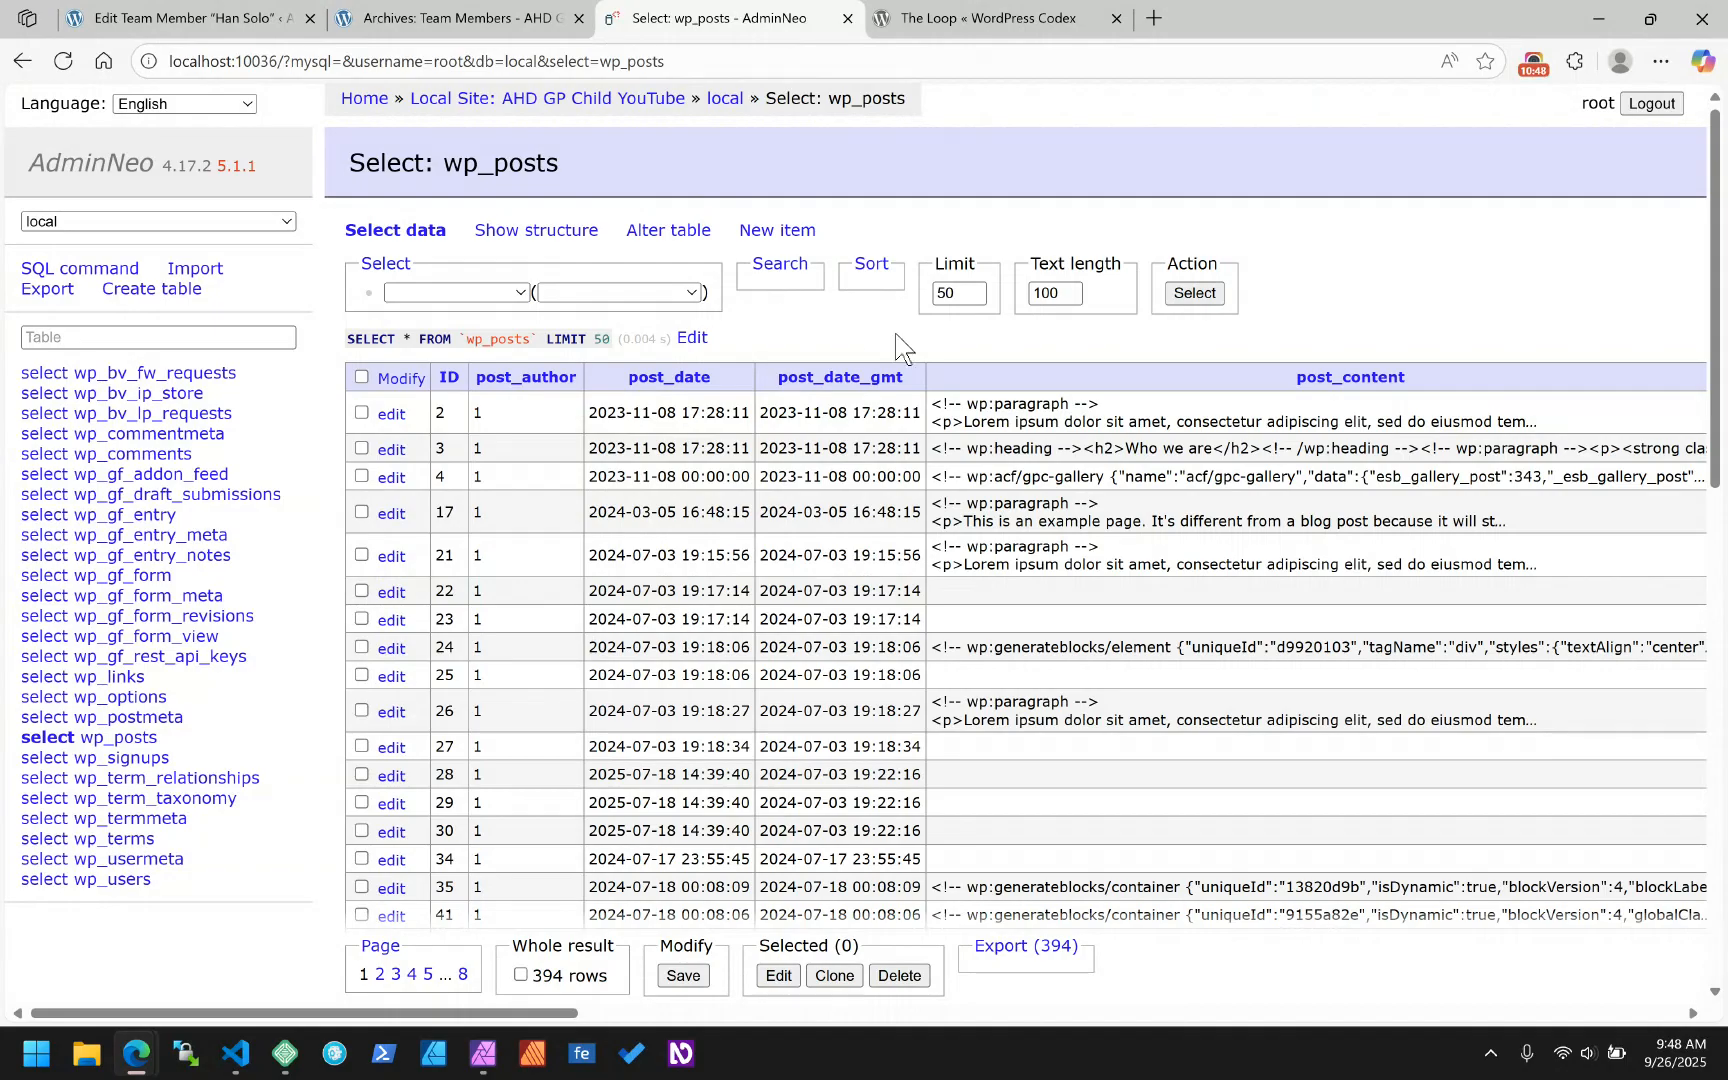
left_click(780, 264)
left_click(809, 293)
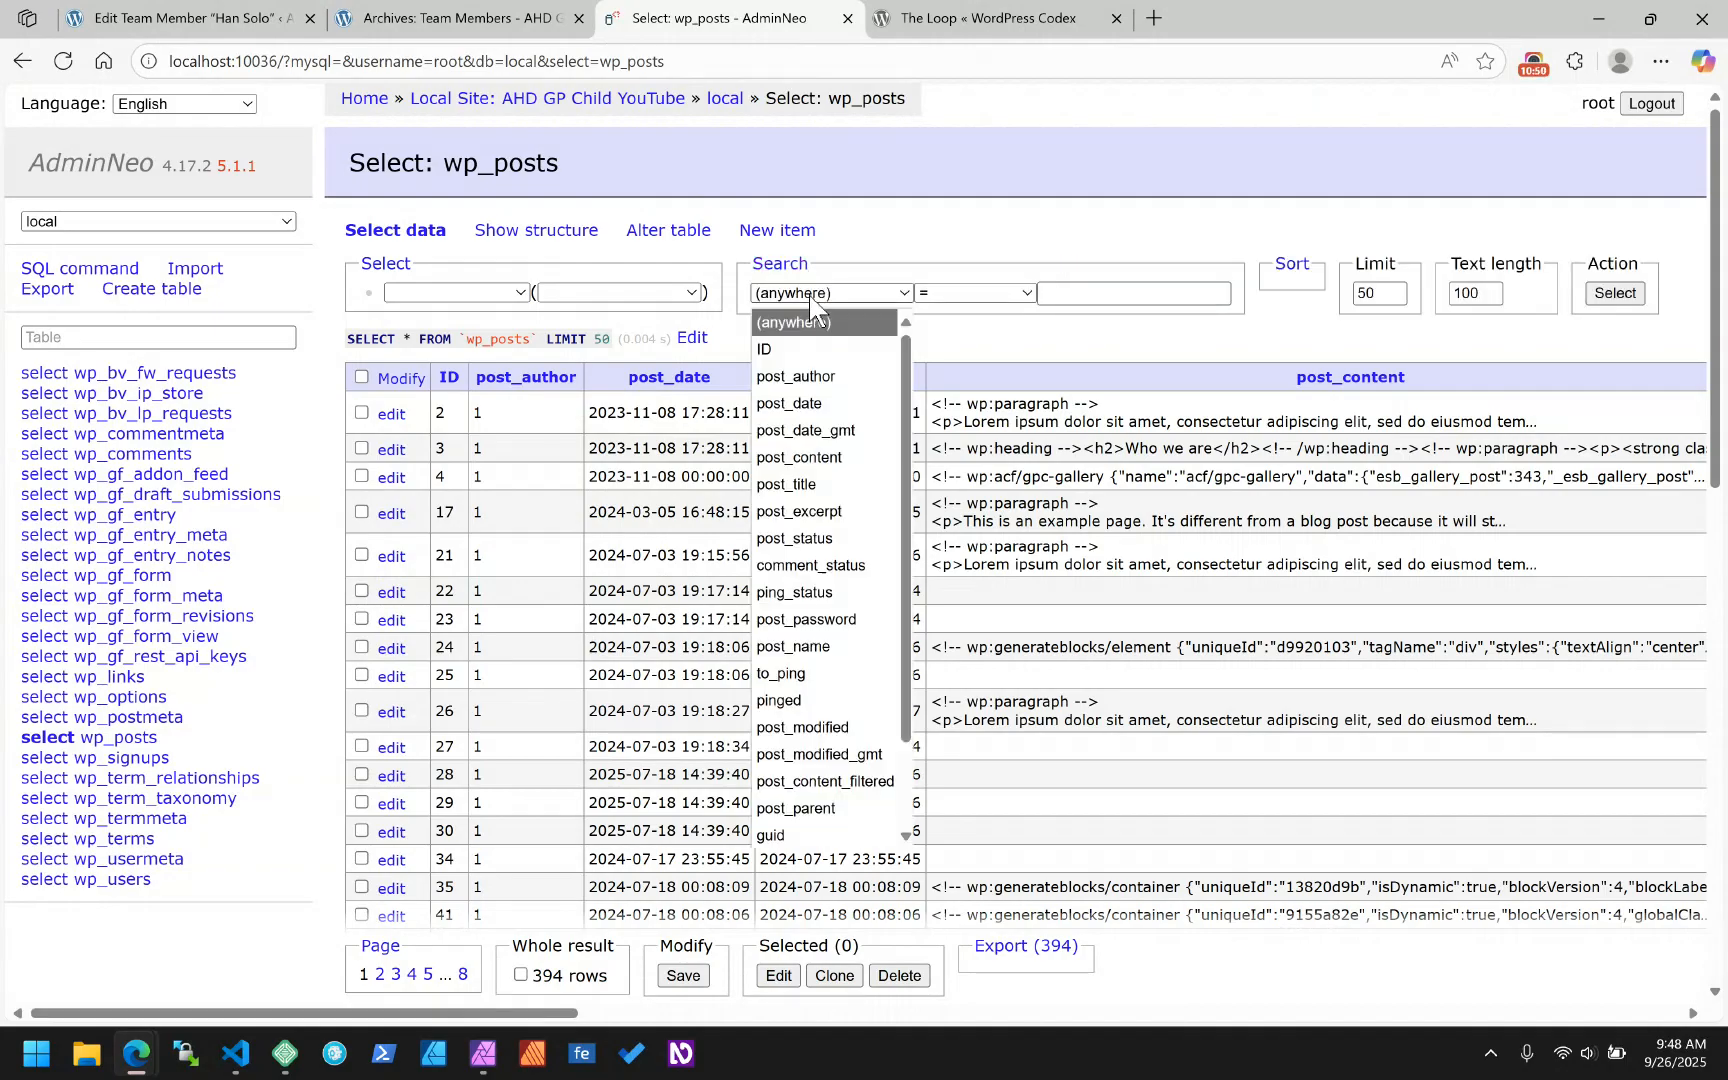
left_click(766, 349)
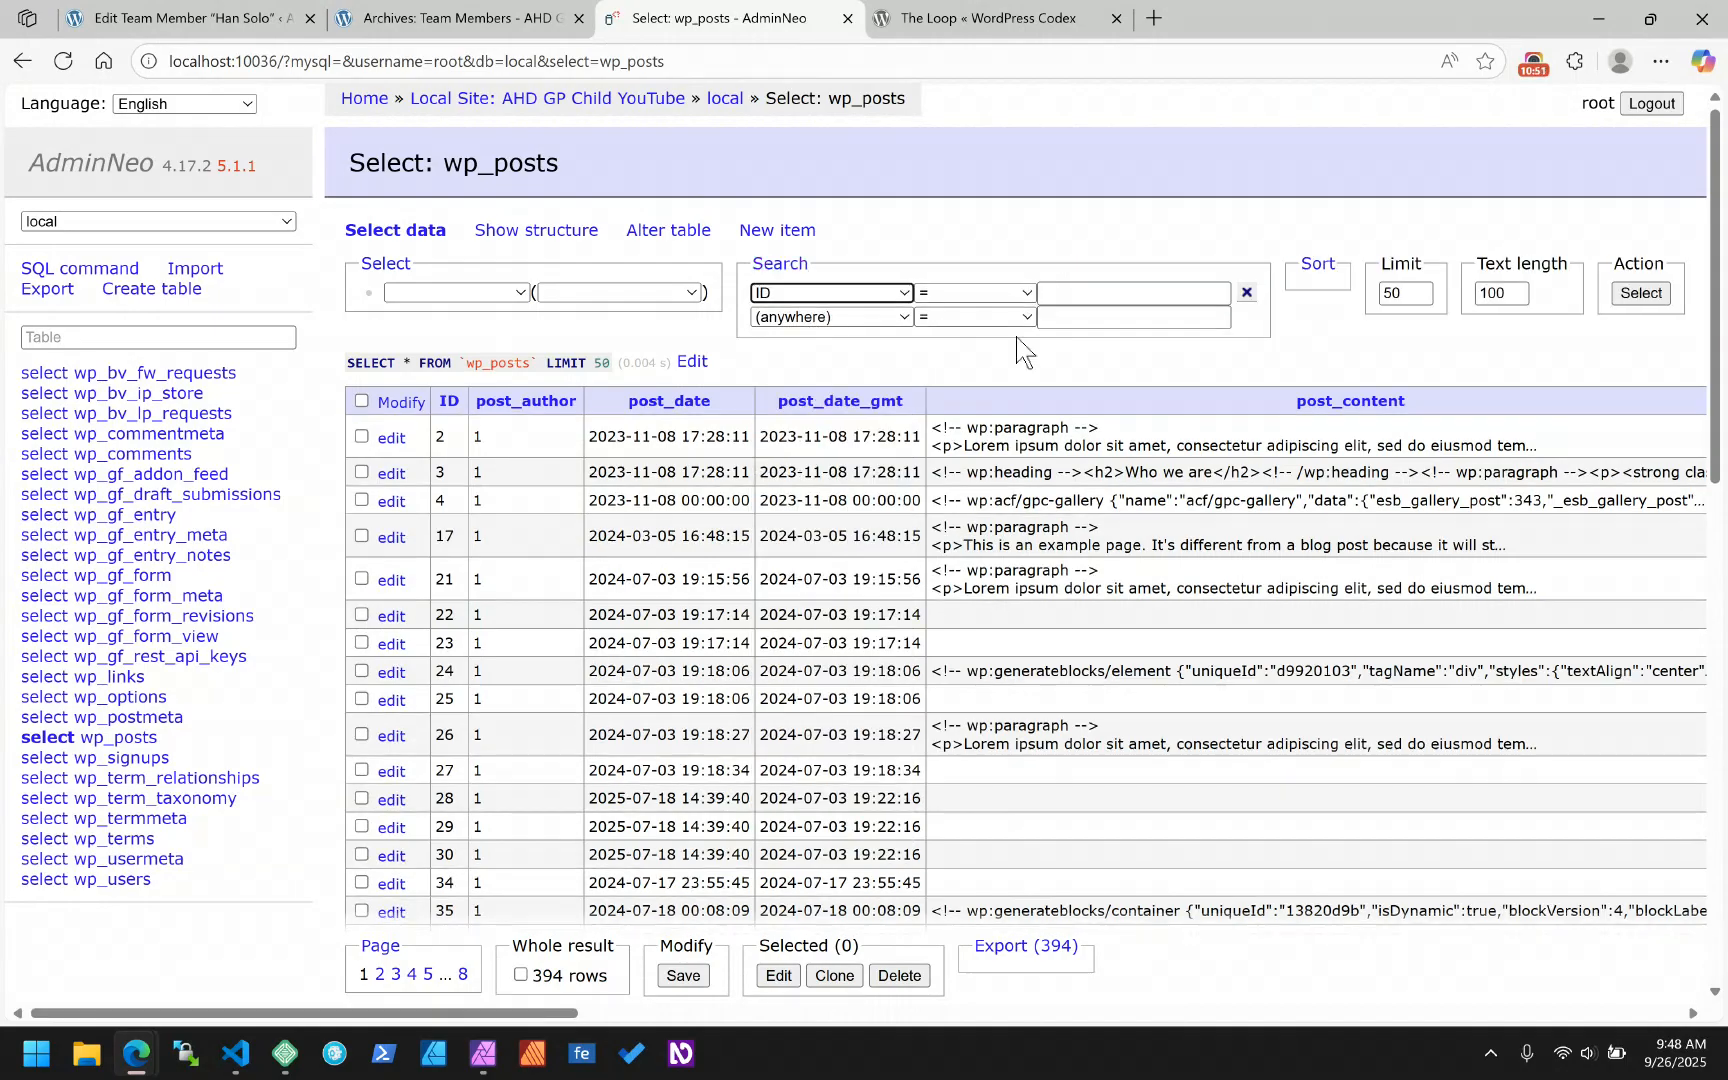
left_click(1087, 301)
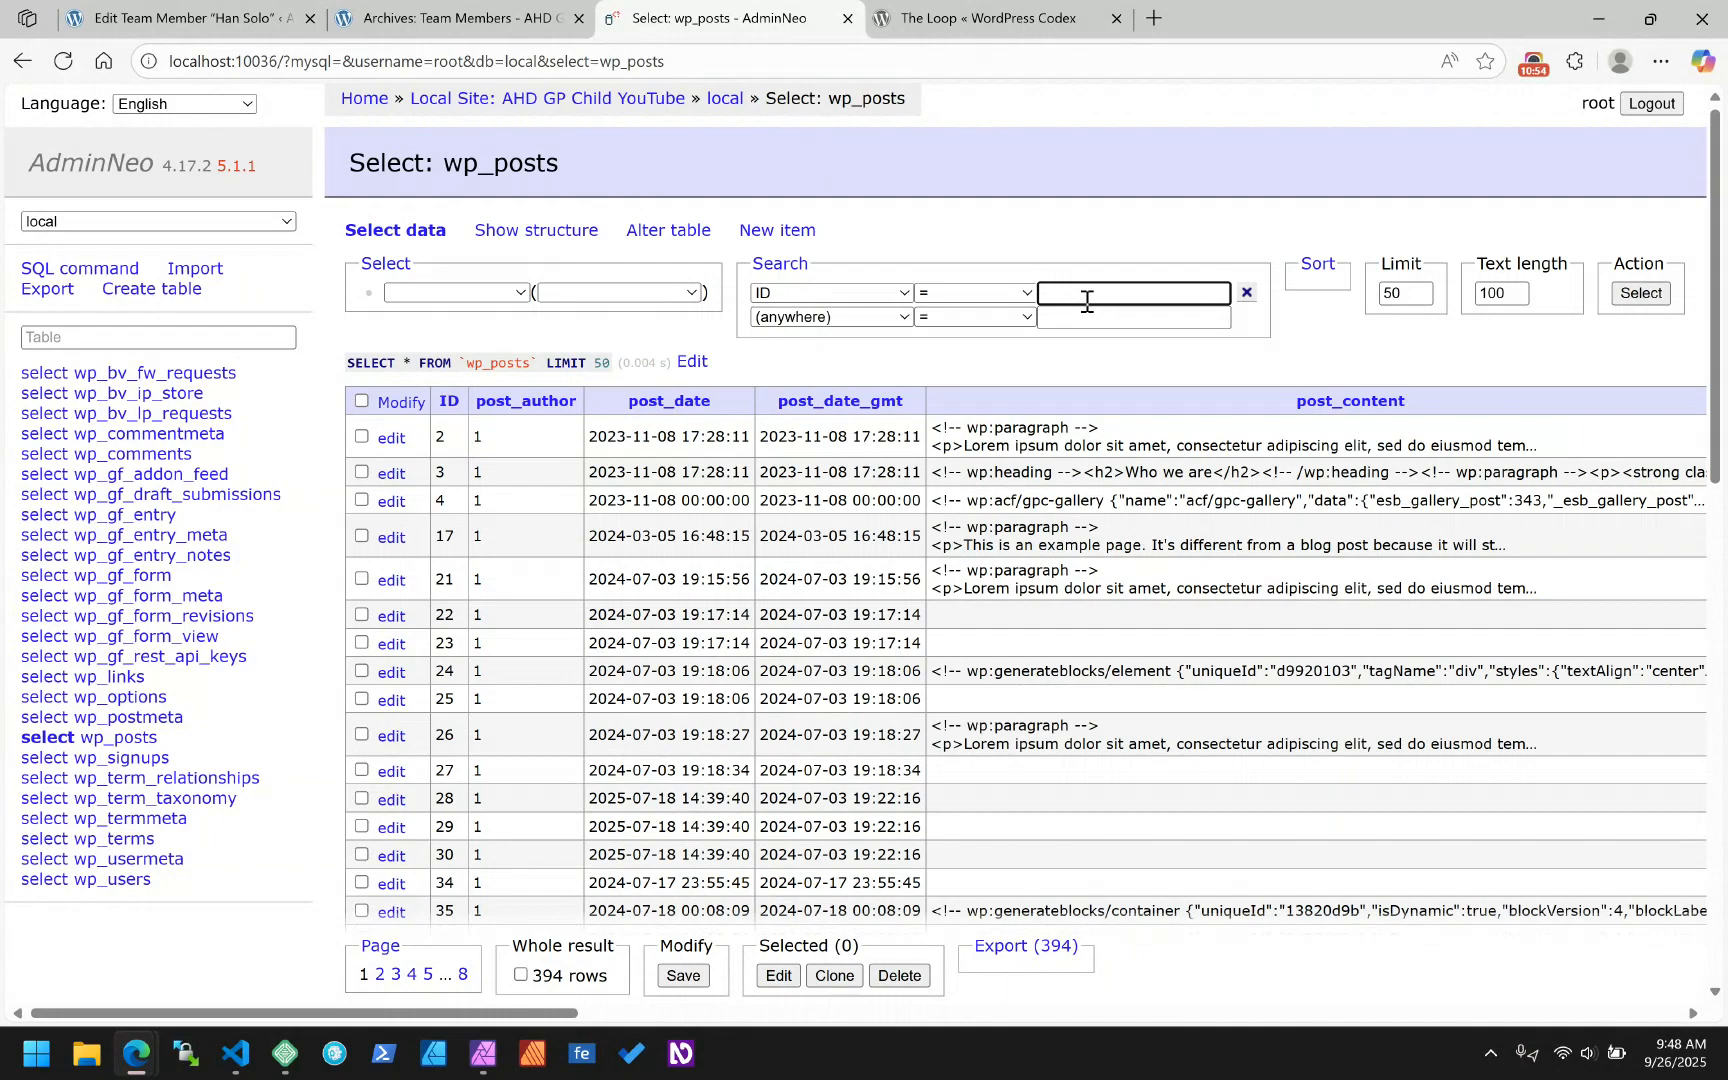
type("165")
key("Return")
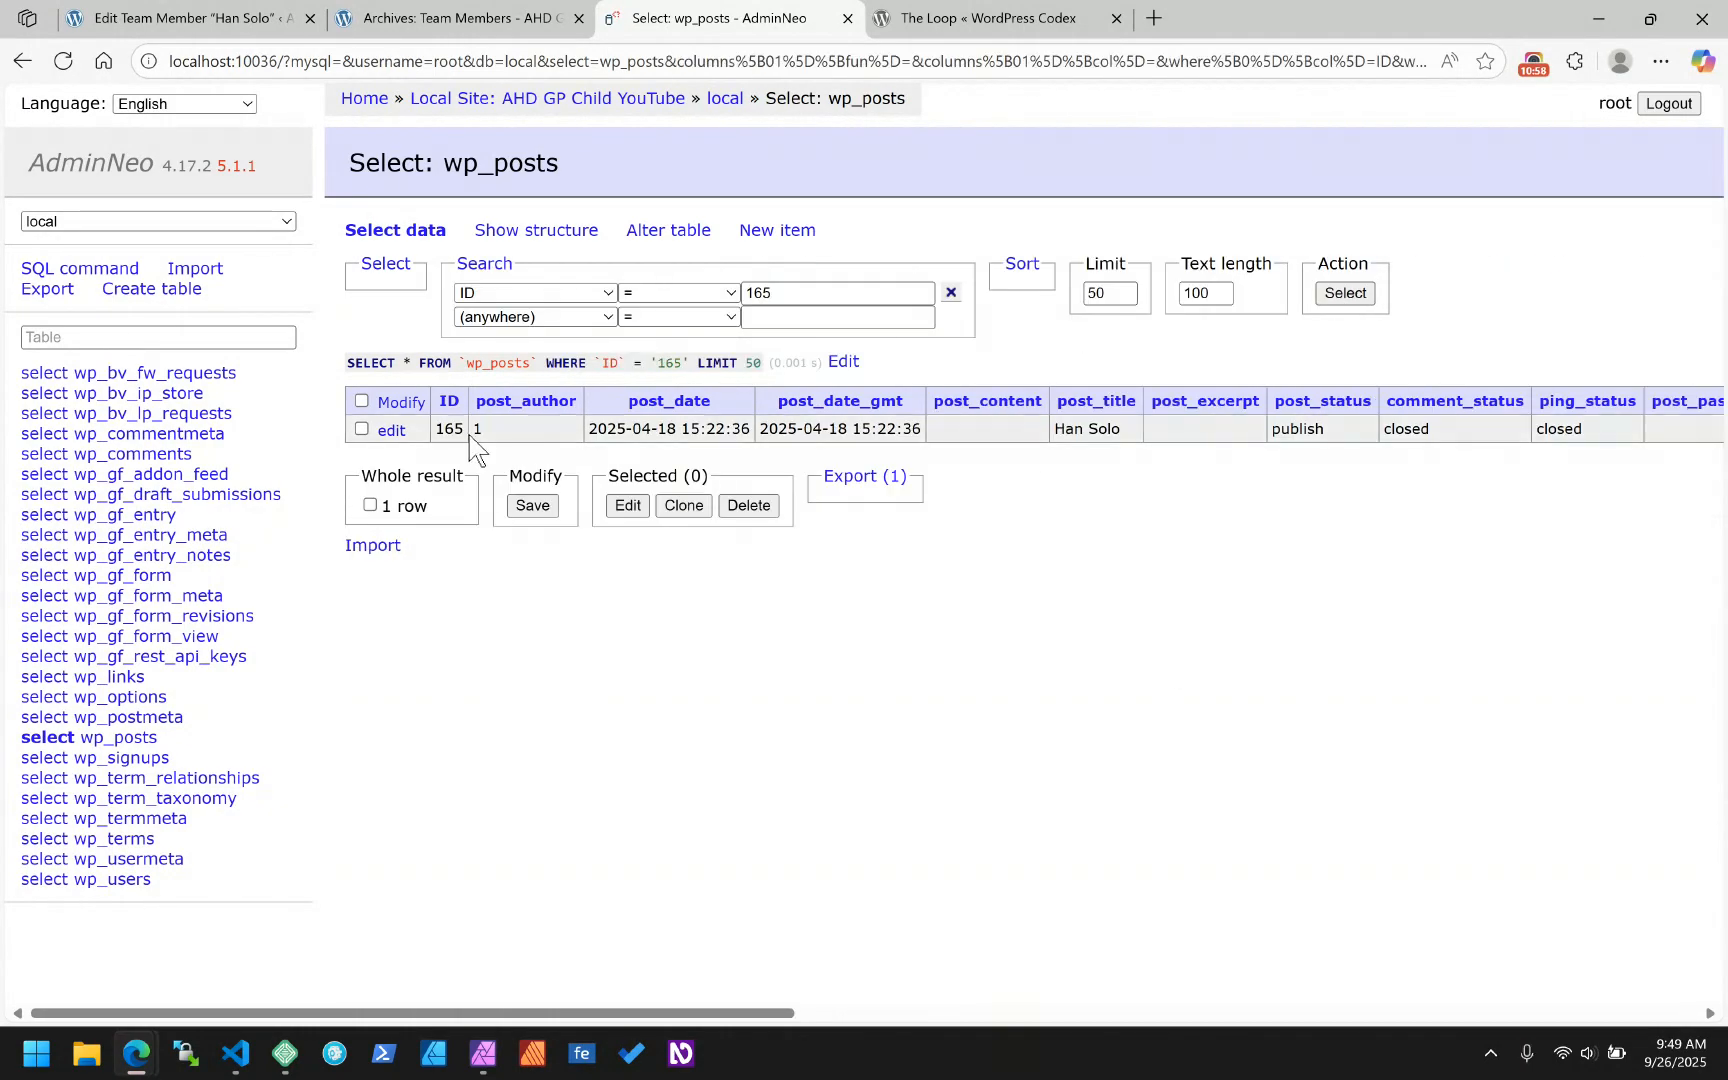
left_click(391, 431)
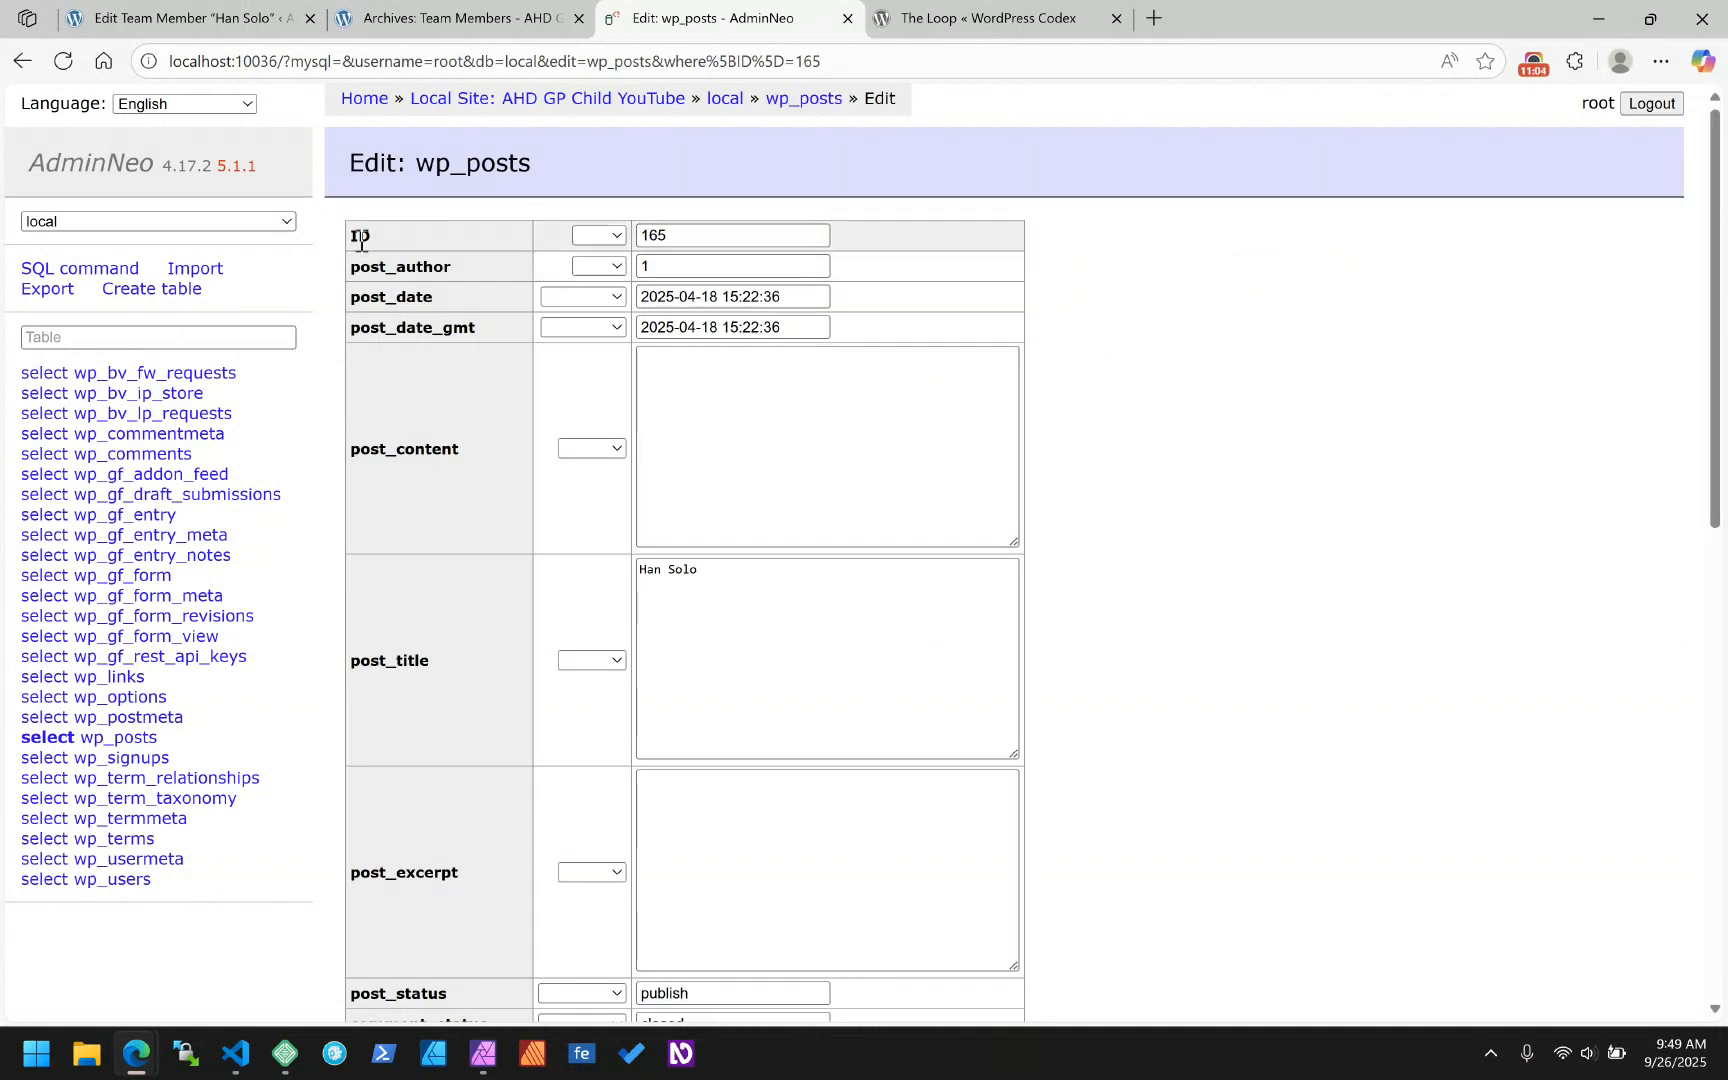
- Highlight the record's post_author value, switch to the WordPress Users list discarding changes, and look through the administrator's profile
left_click(669, 268)
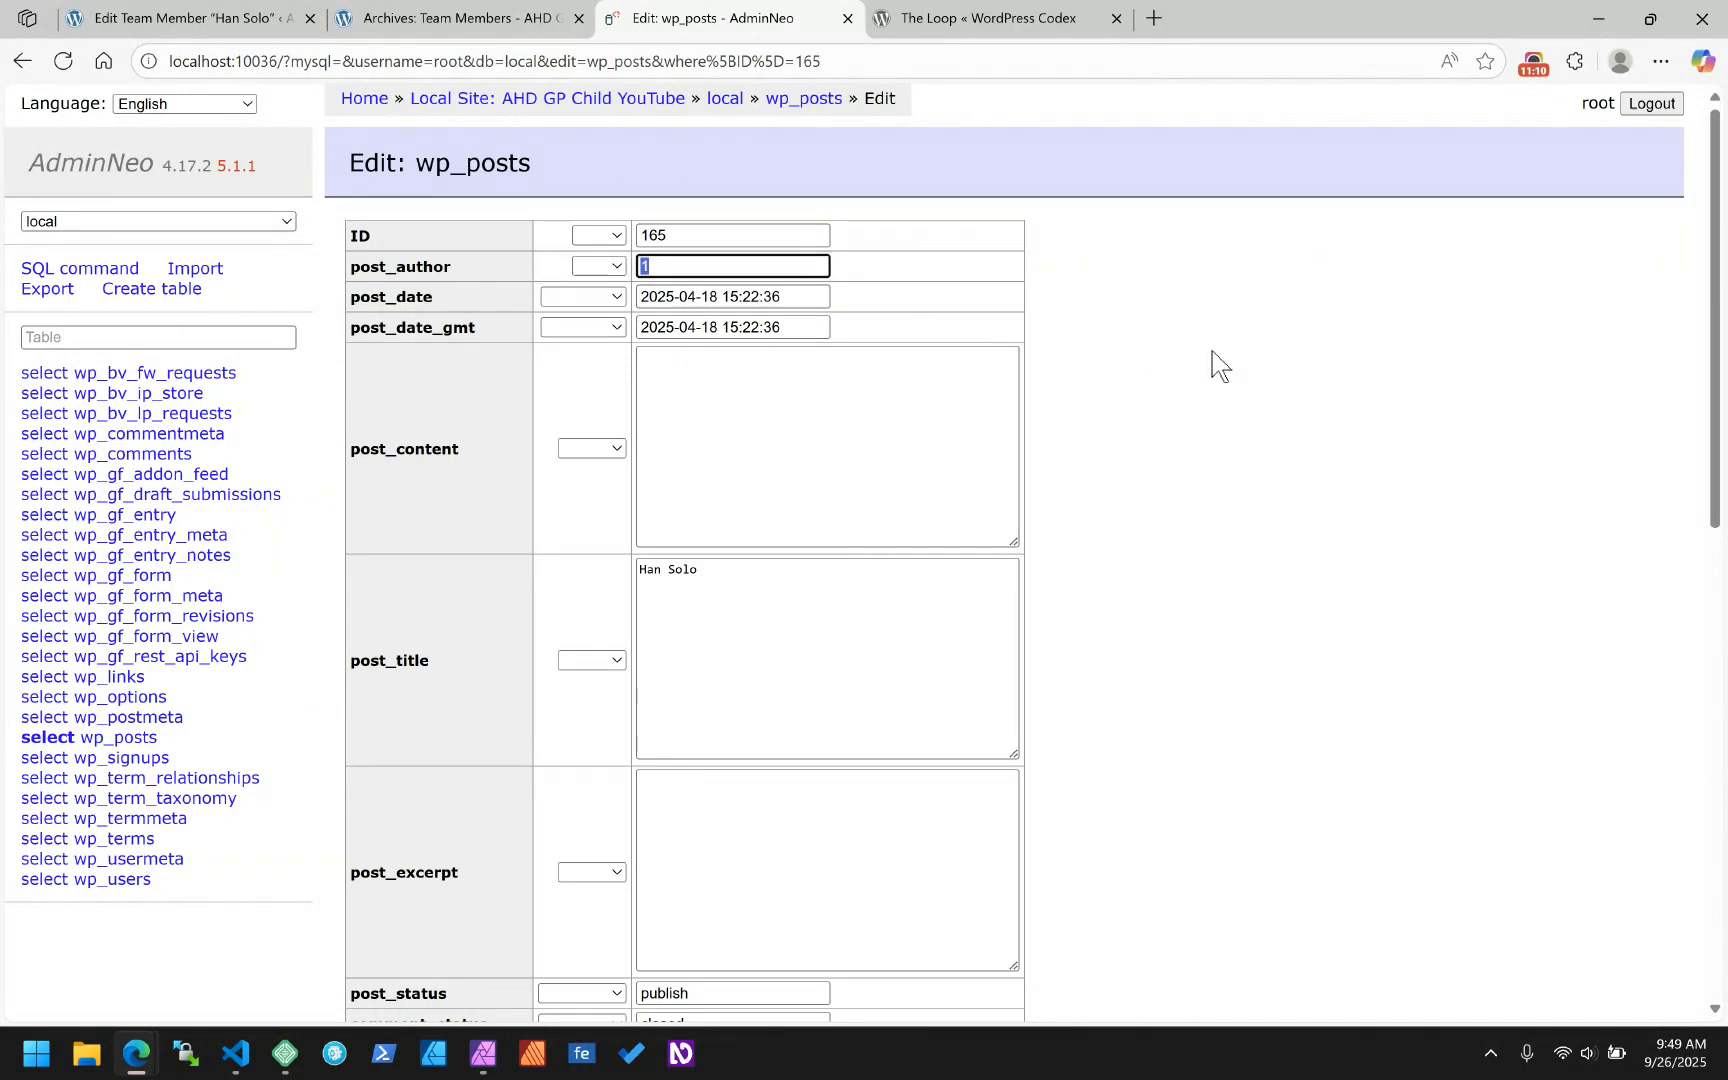
left_click(200, 18)
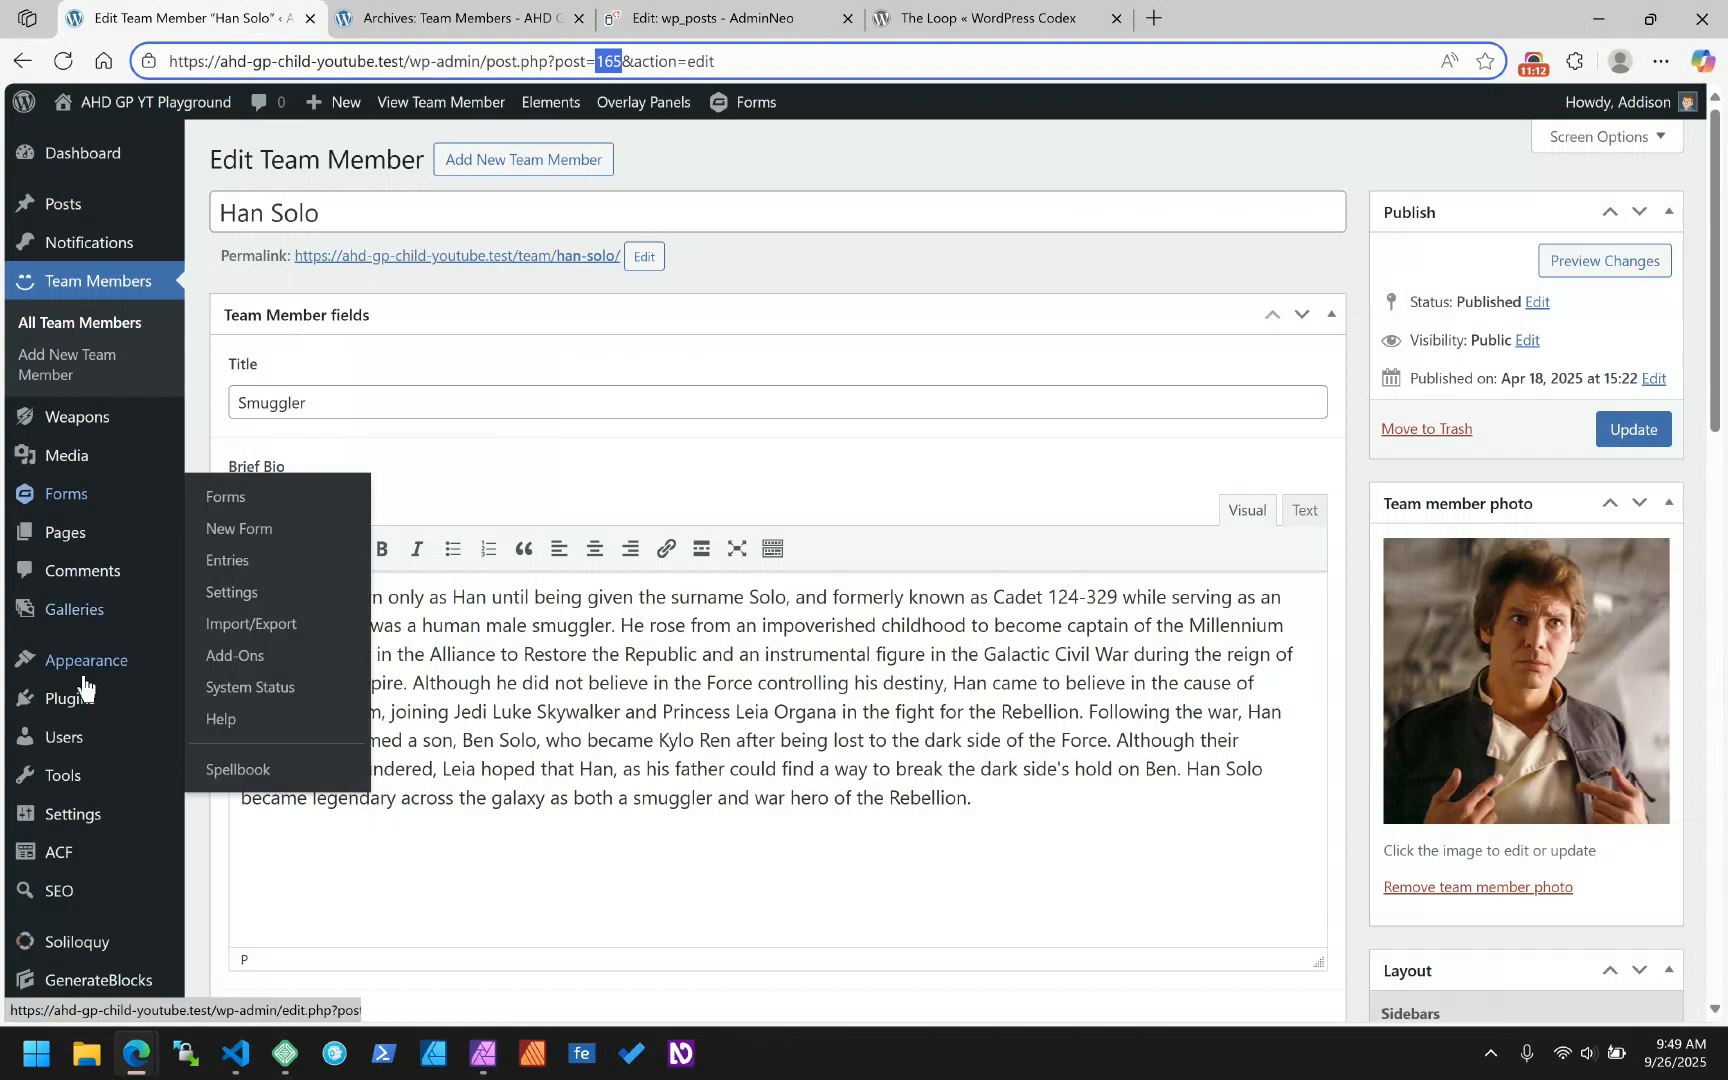
left_click(70, 740)
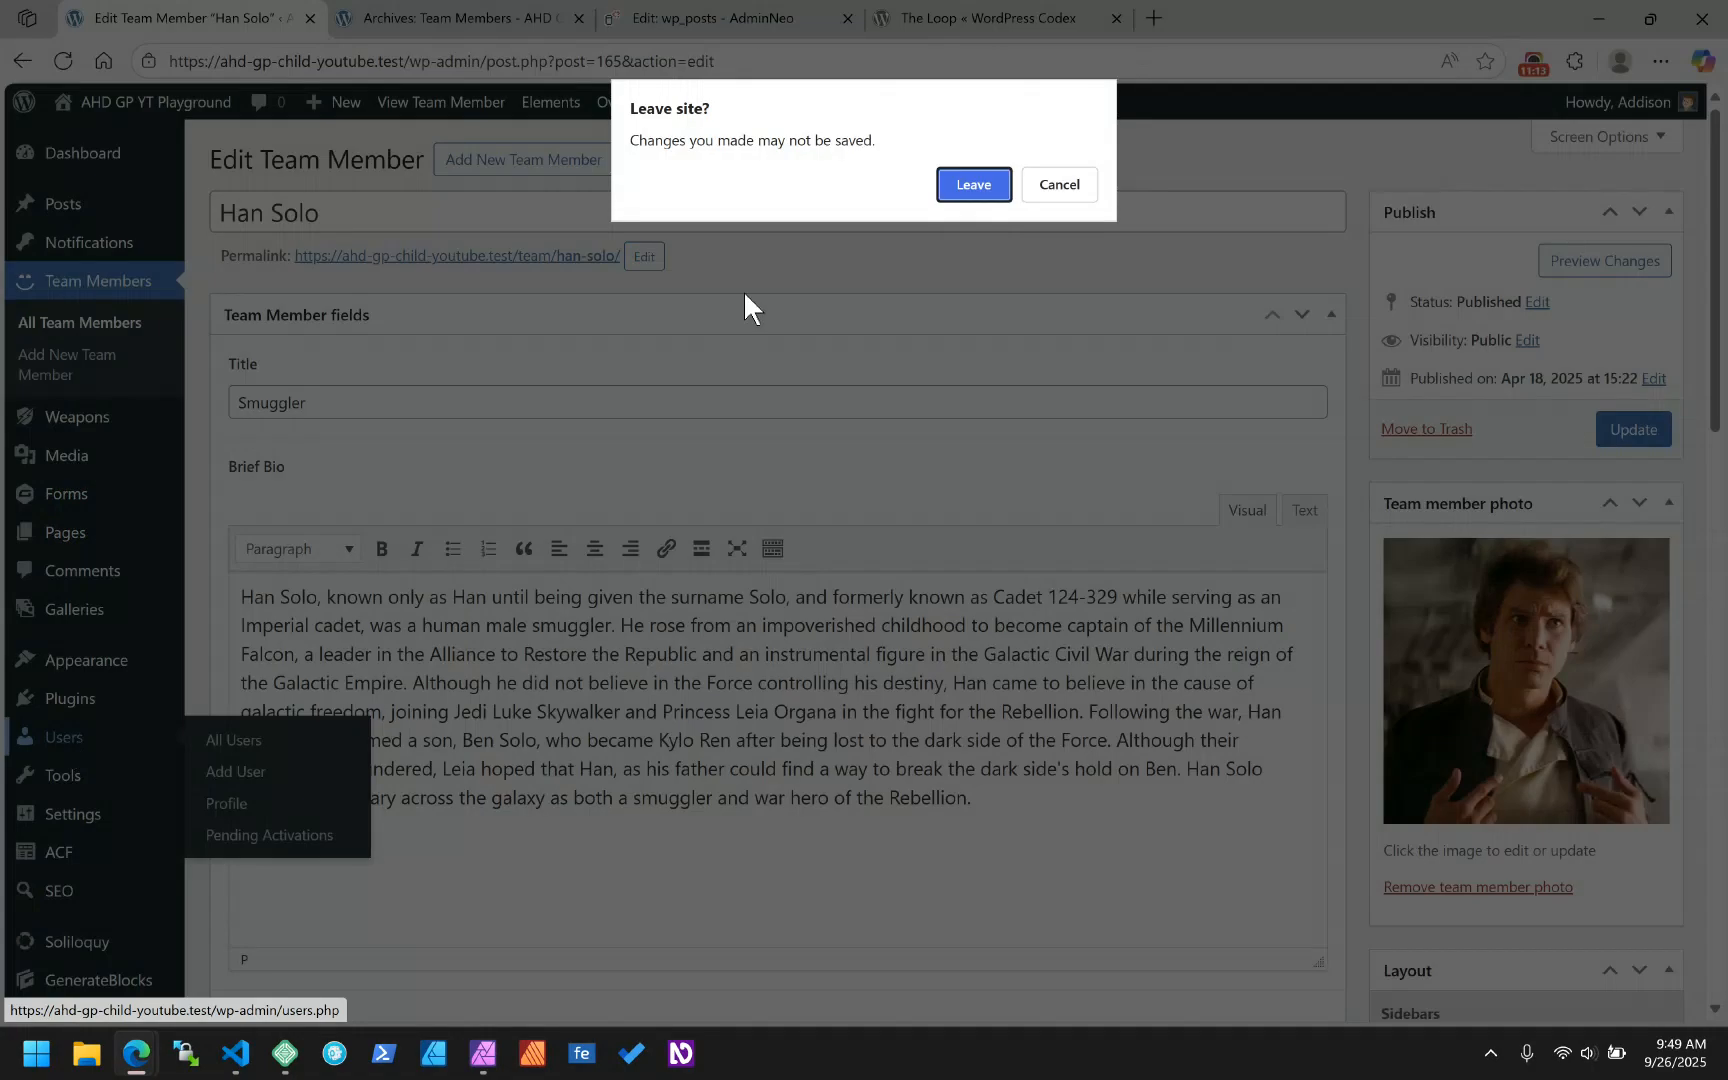
left_click(988, 183)
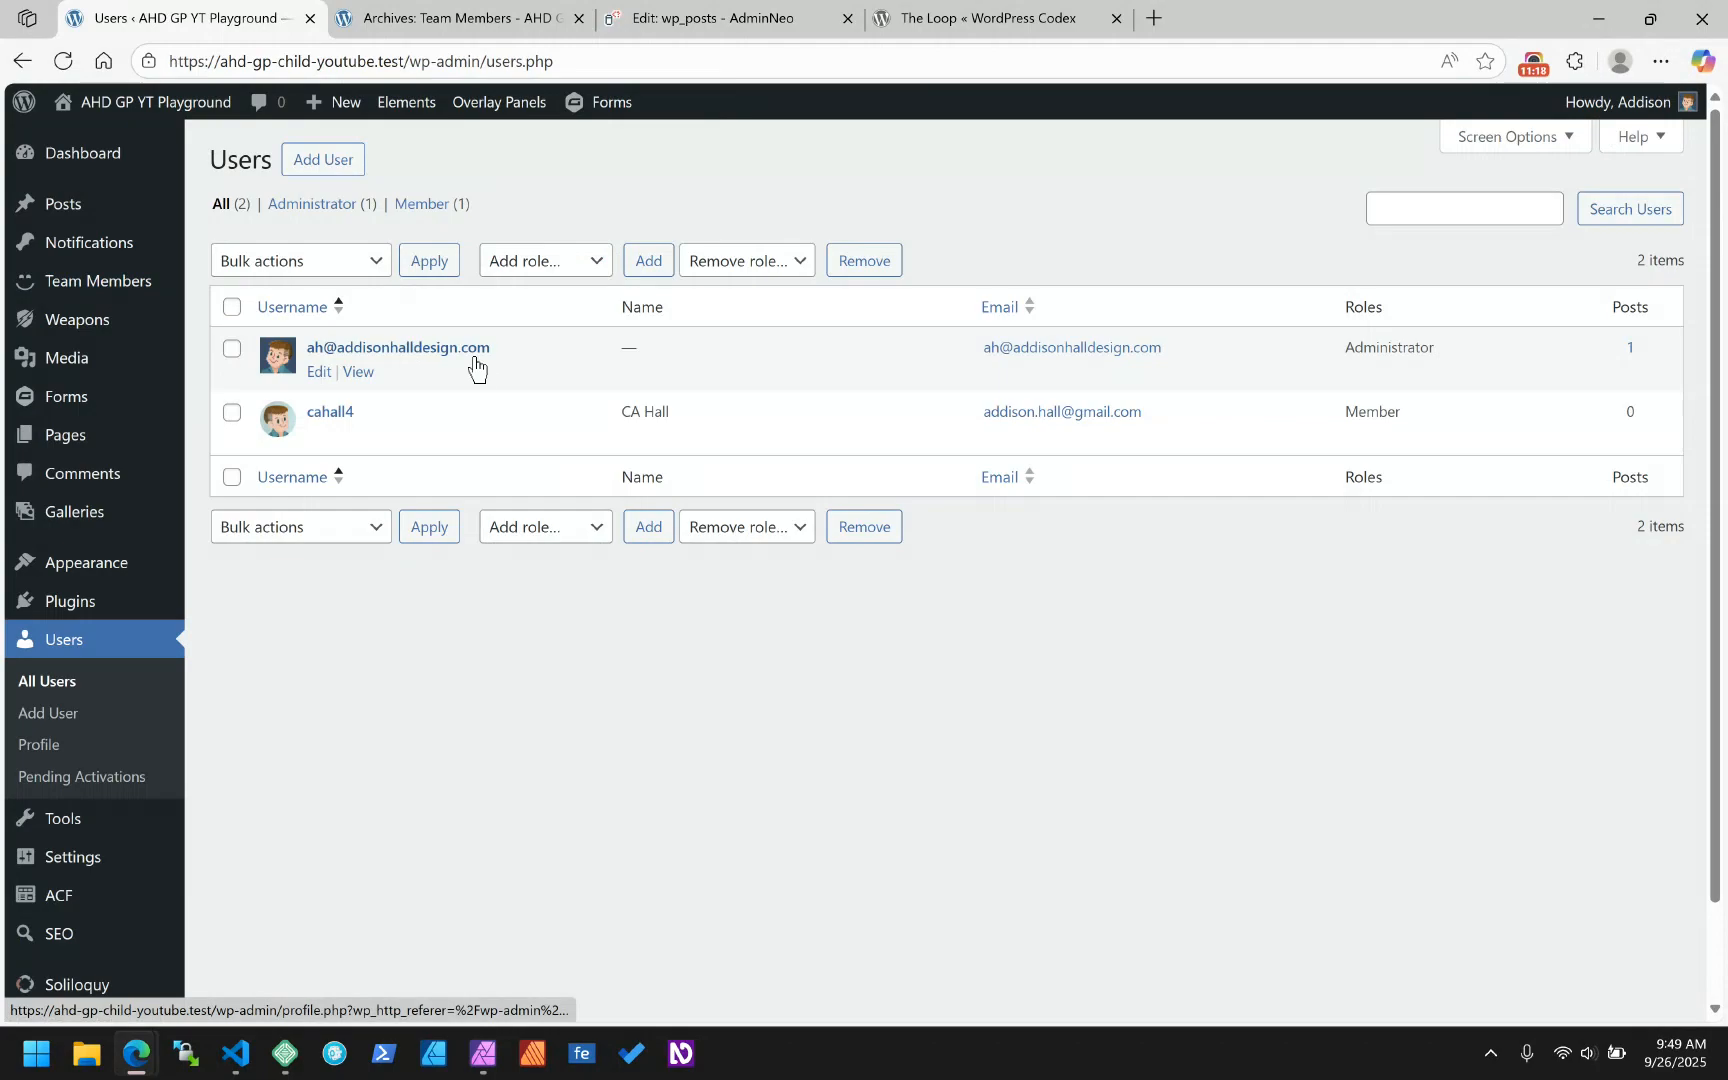
left_click(423, 358)
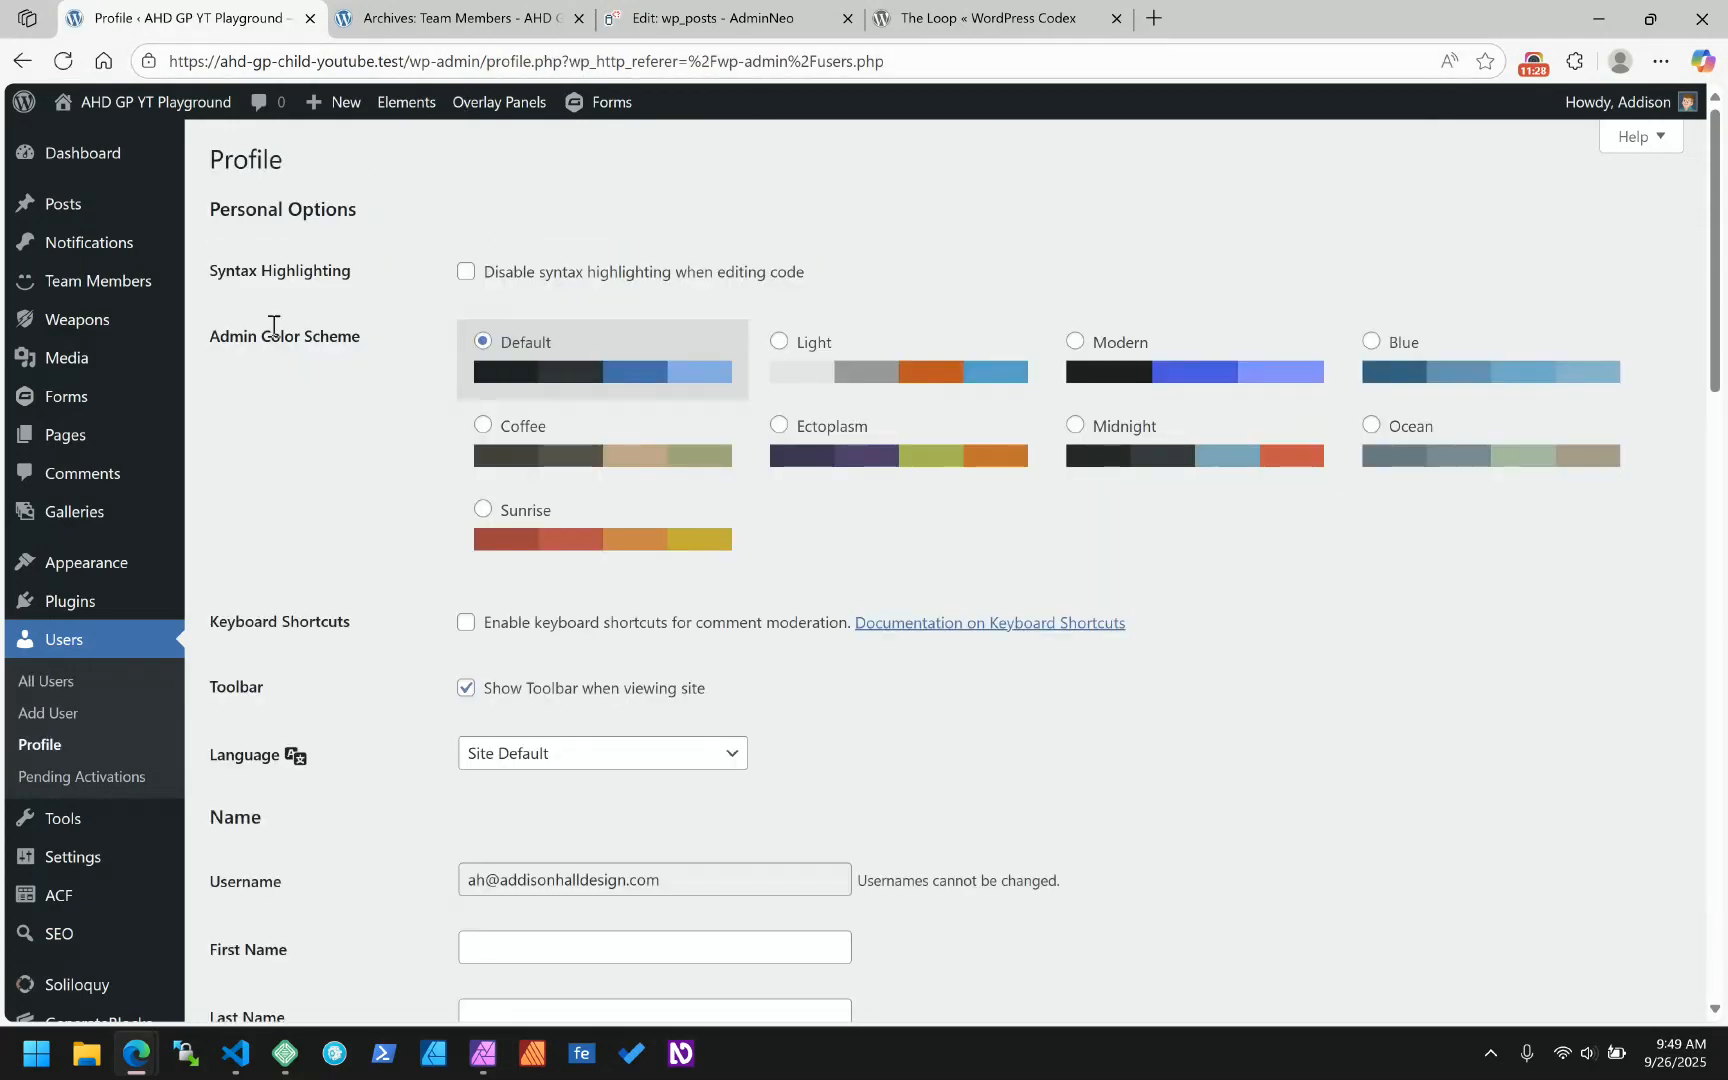
scroll(392, 447, "down", 20)
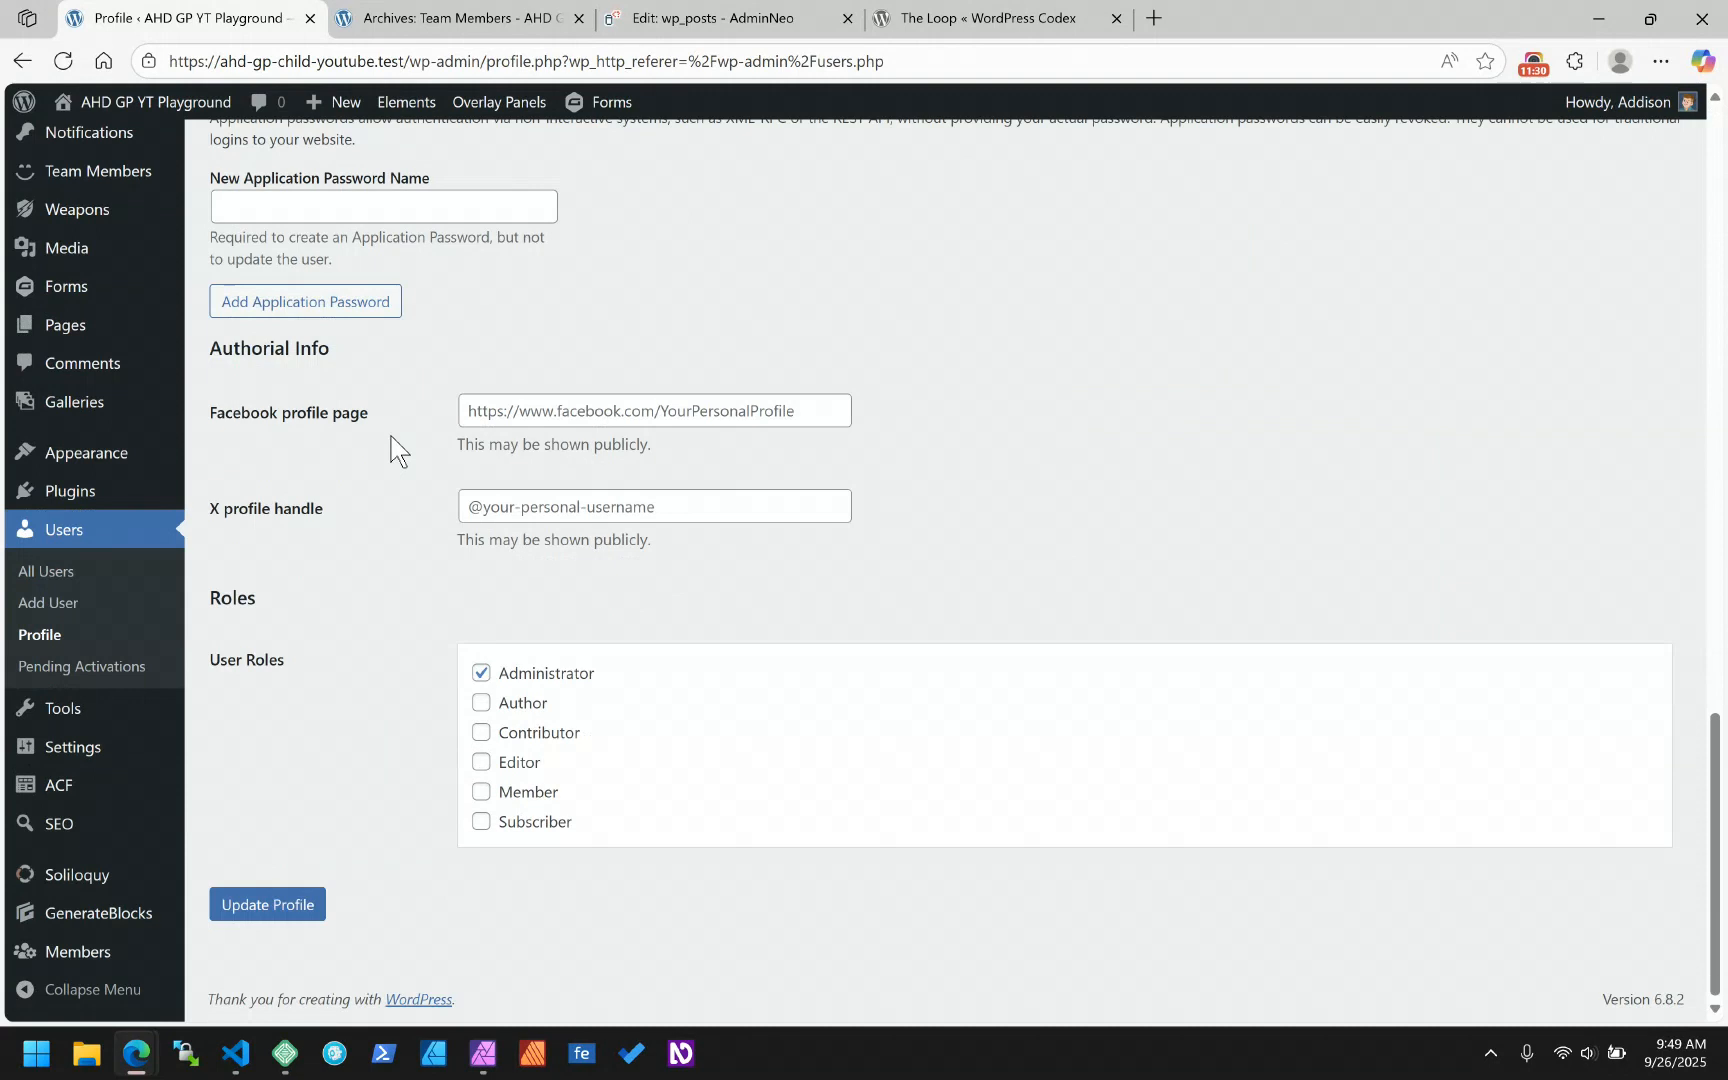
scroll(392, 447, "up", 20)
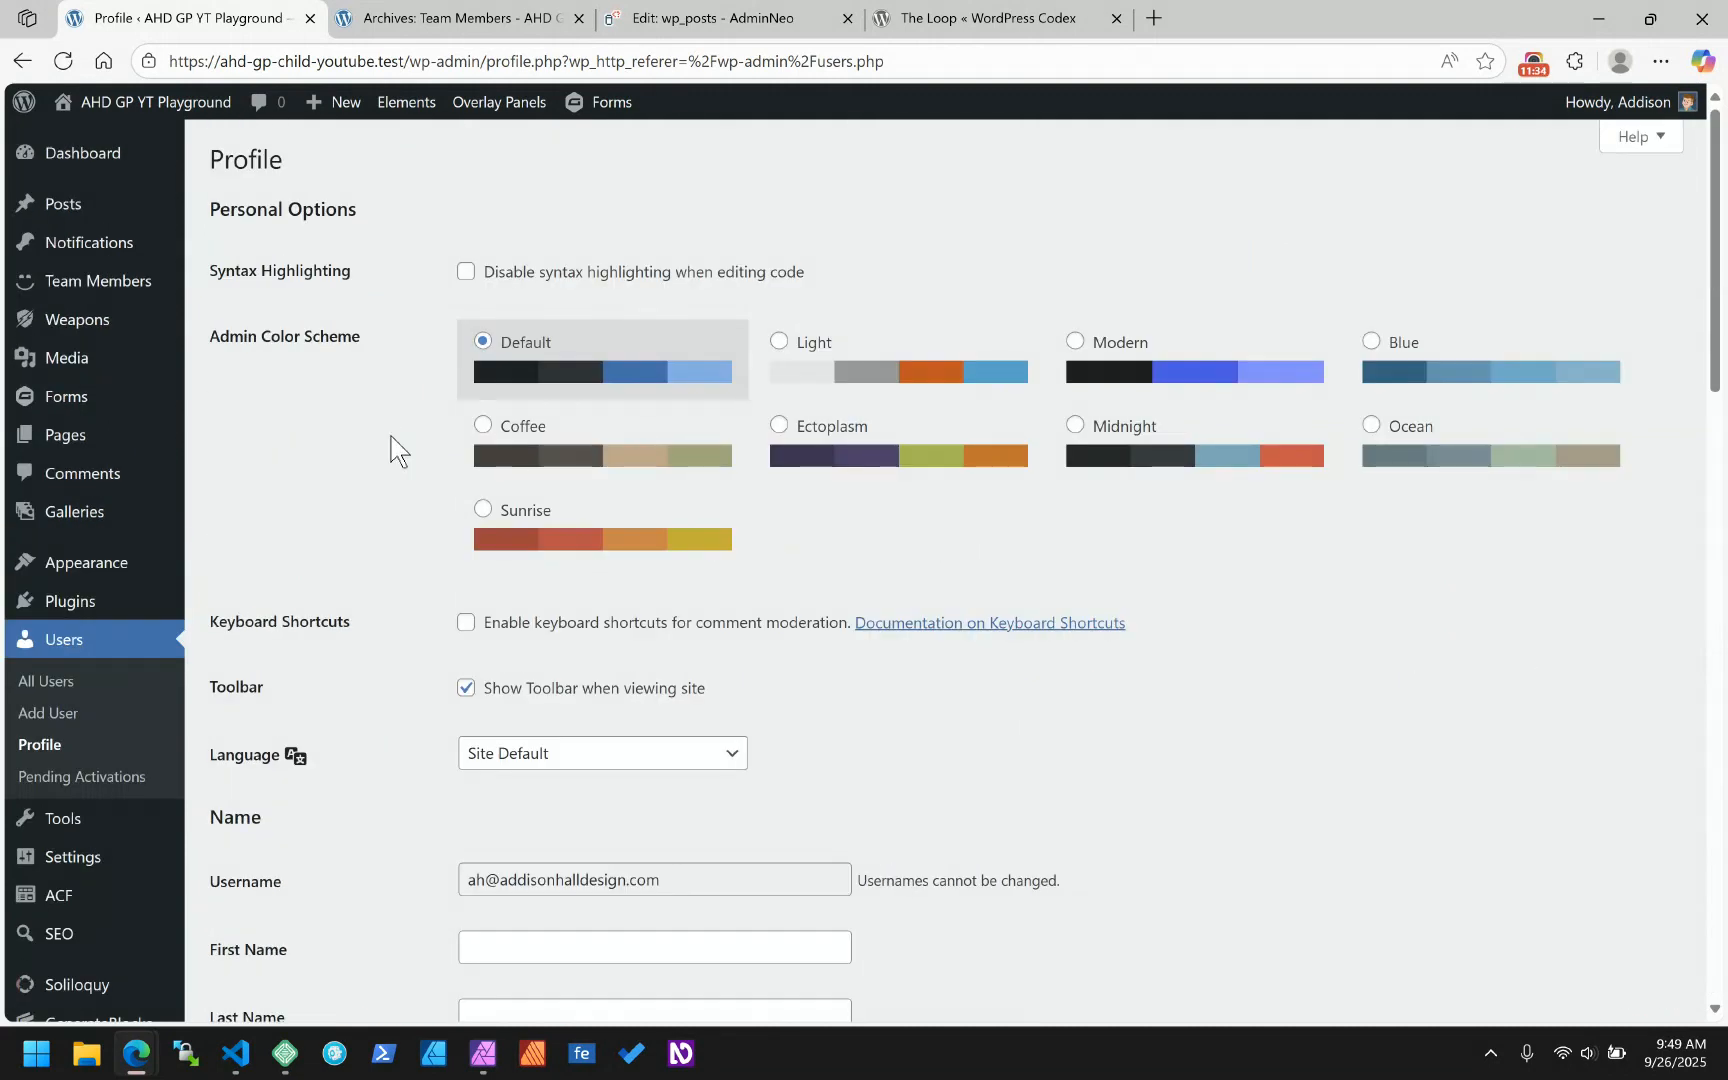
- Switch back to AdminNeo, view the wp_users table's data, and return to the Han Solo record in wp_posts
left_click(718, 18)
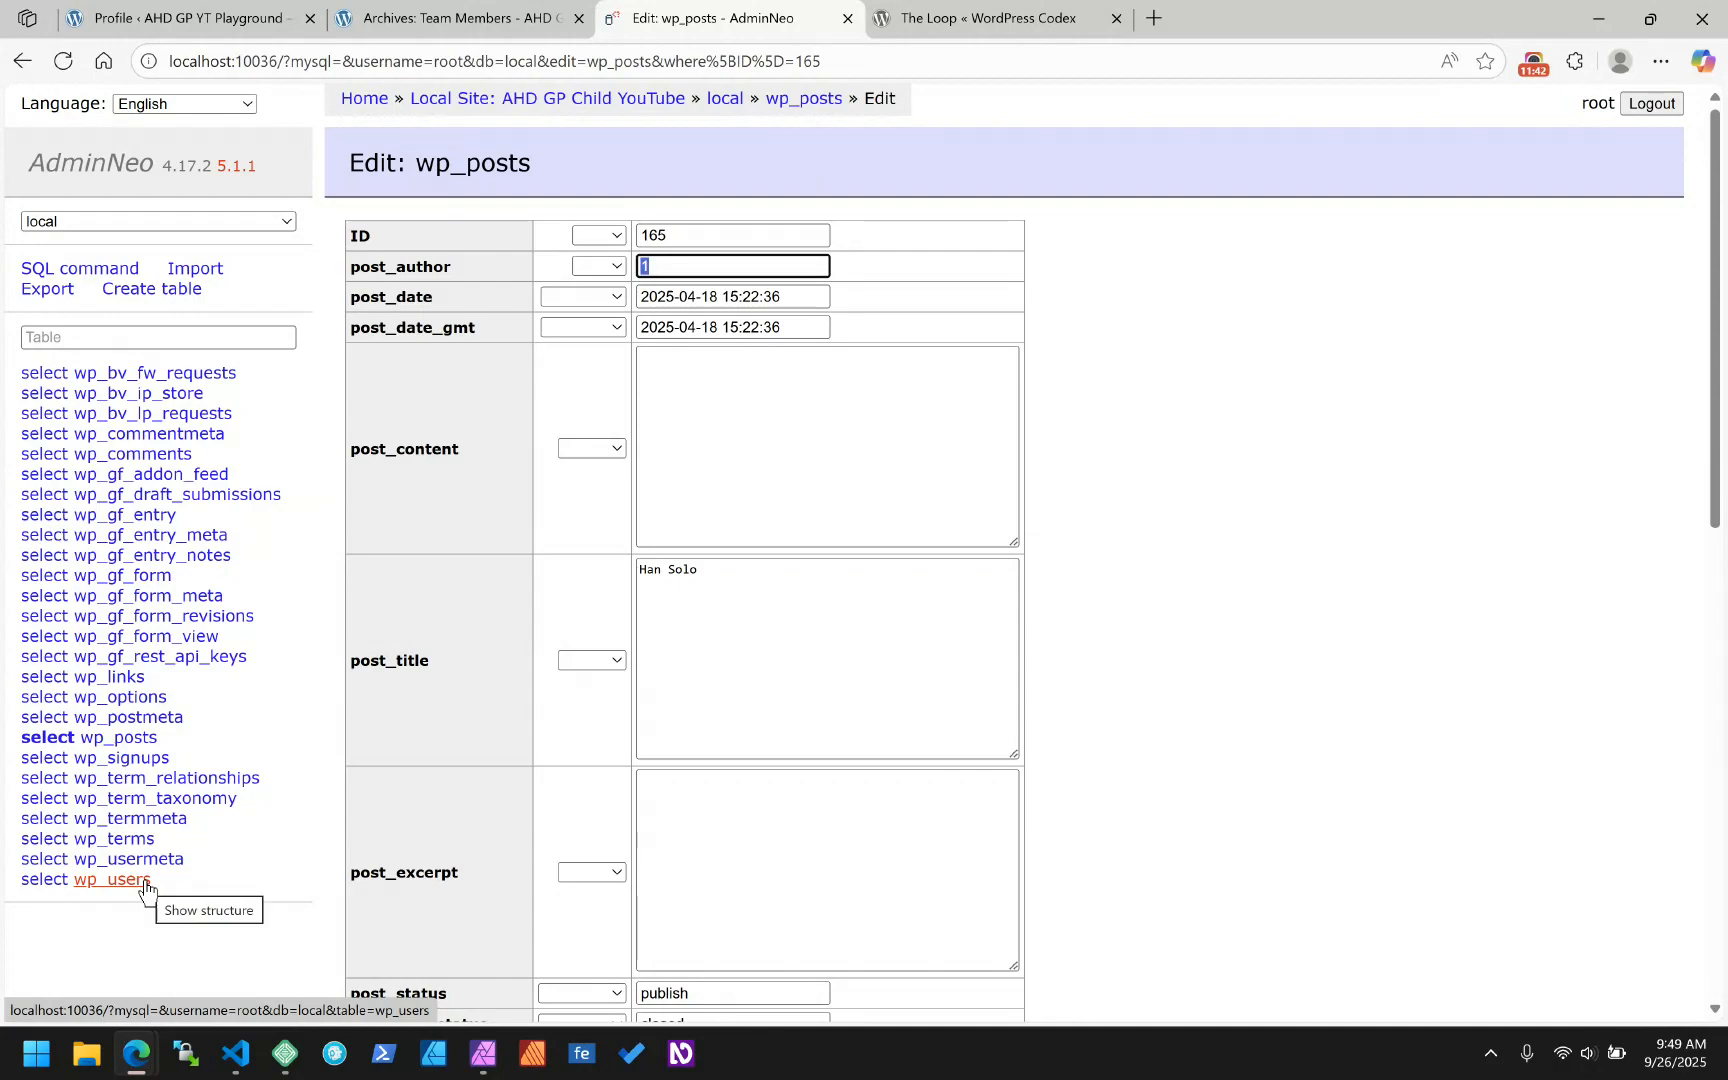
left_click(145, 882)
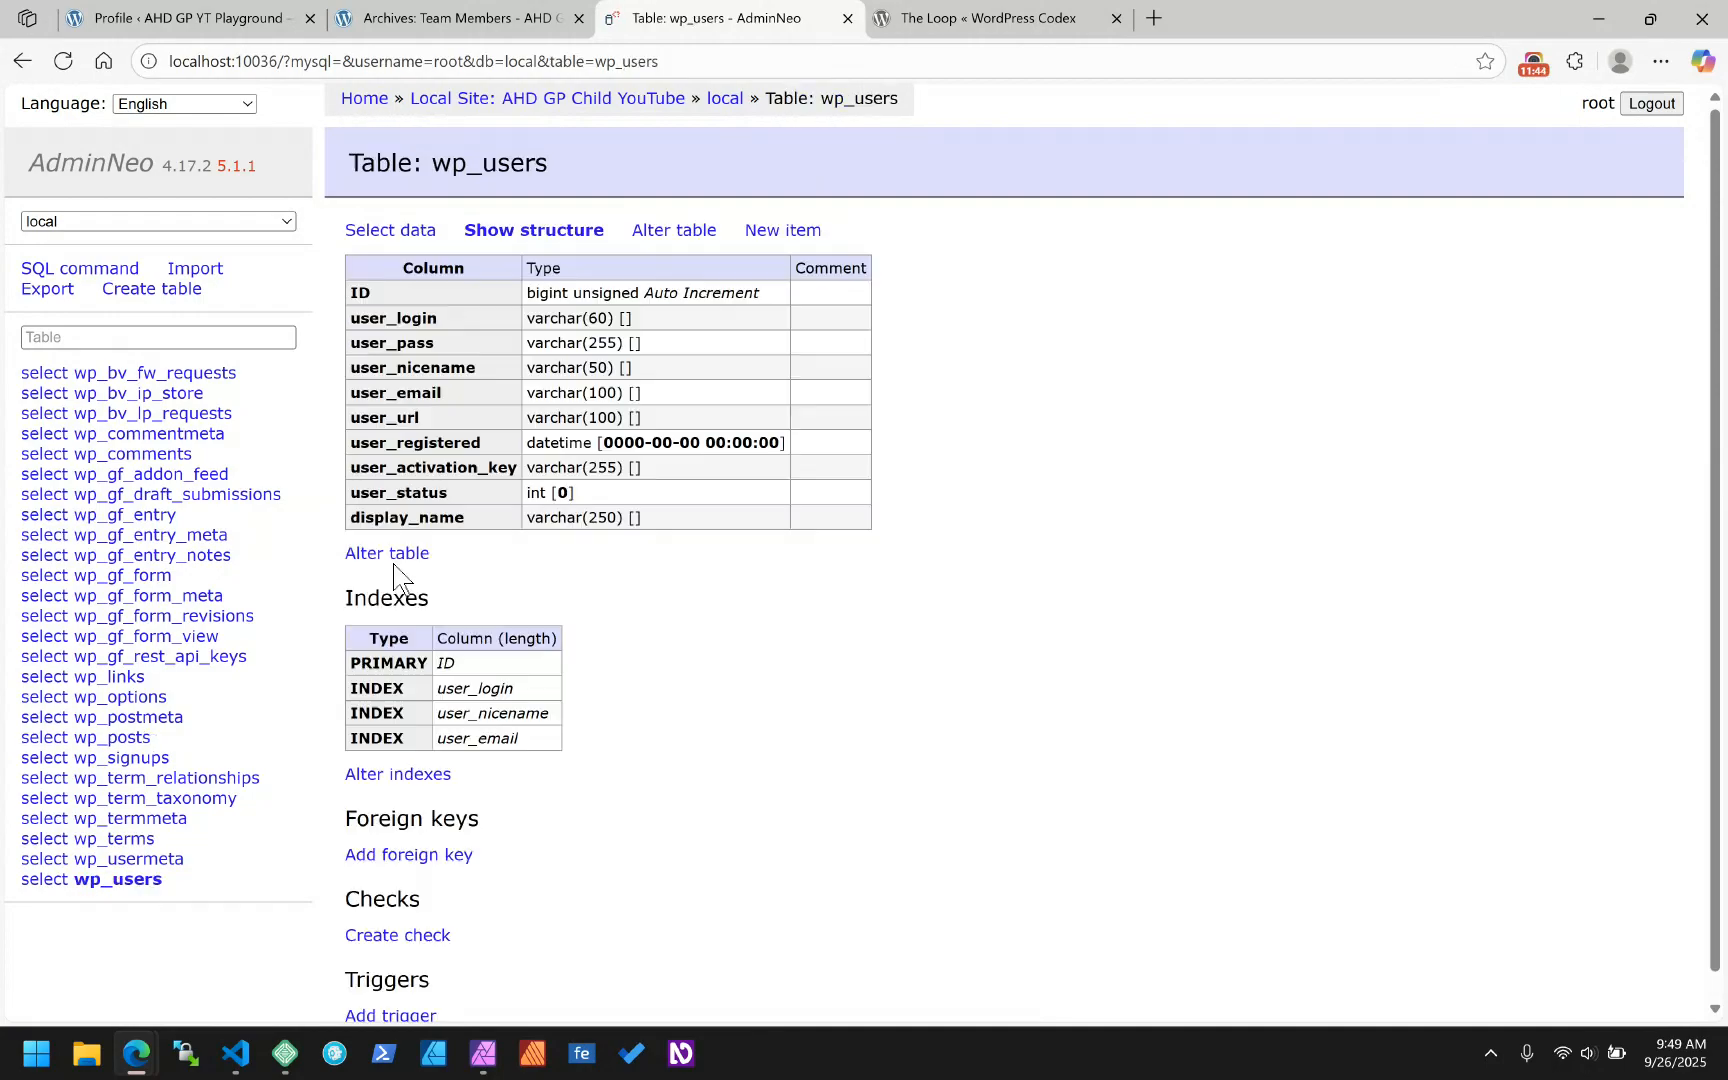
left_click(389, 232)
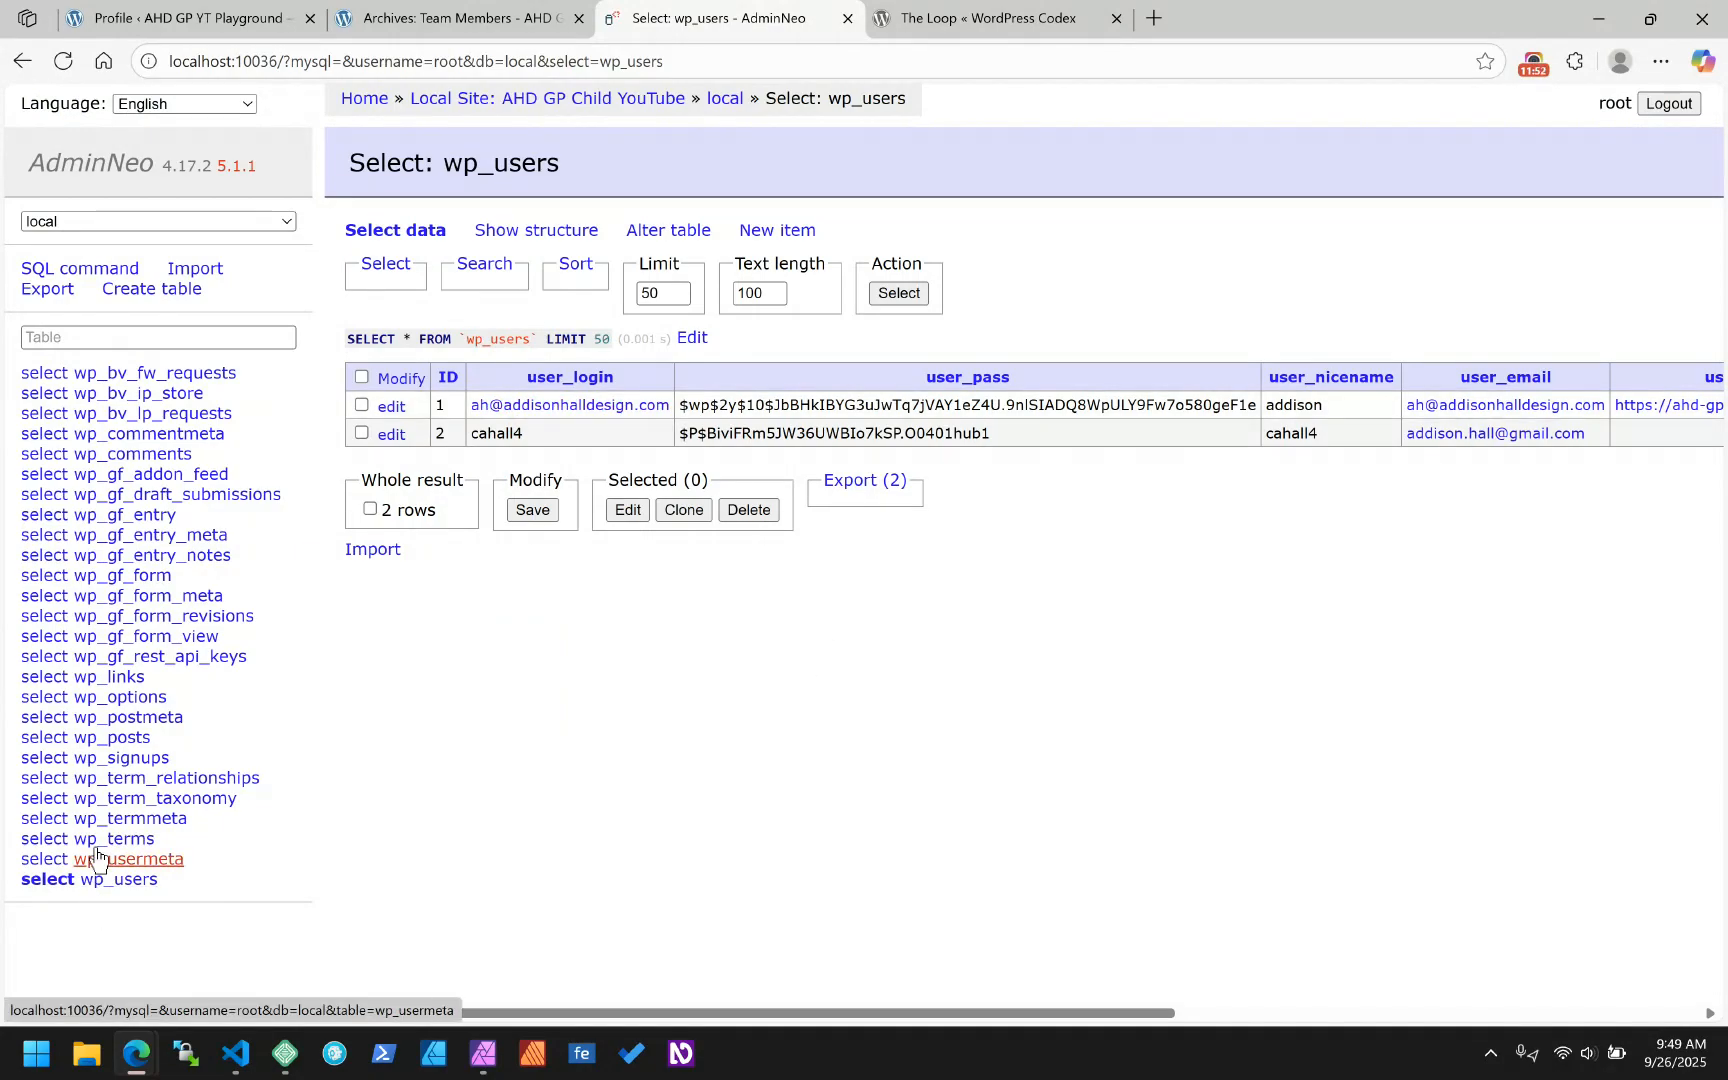
left_click(22, 61)
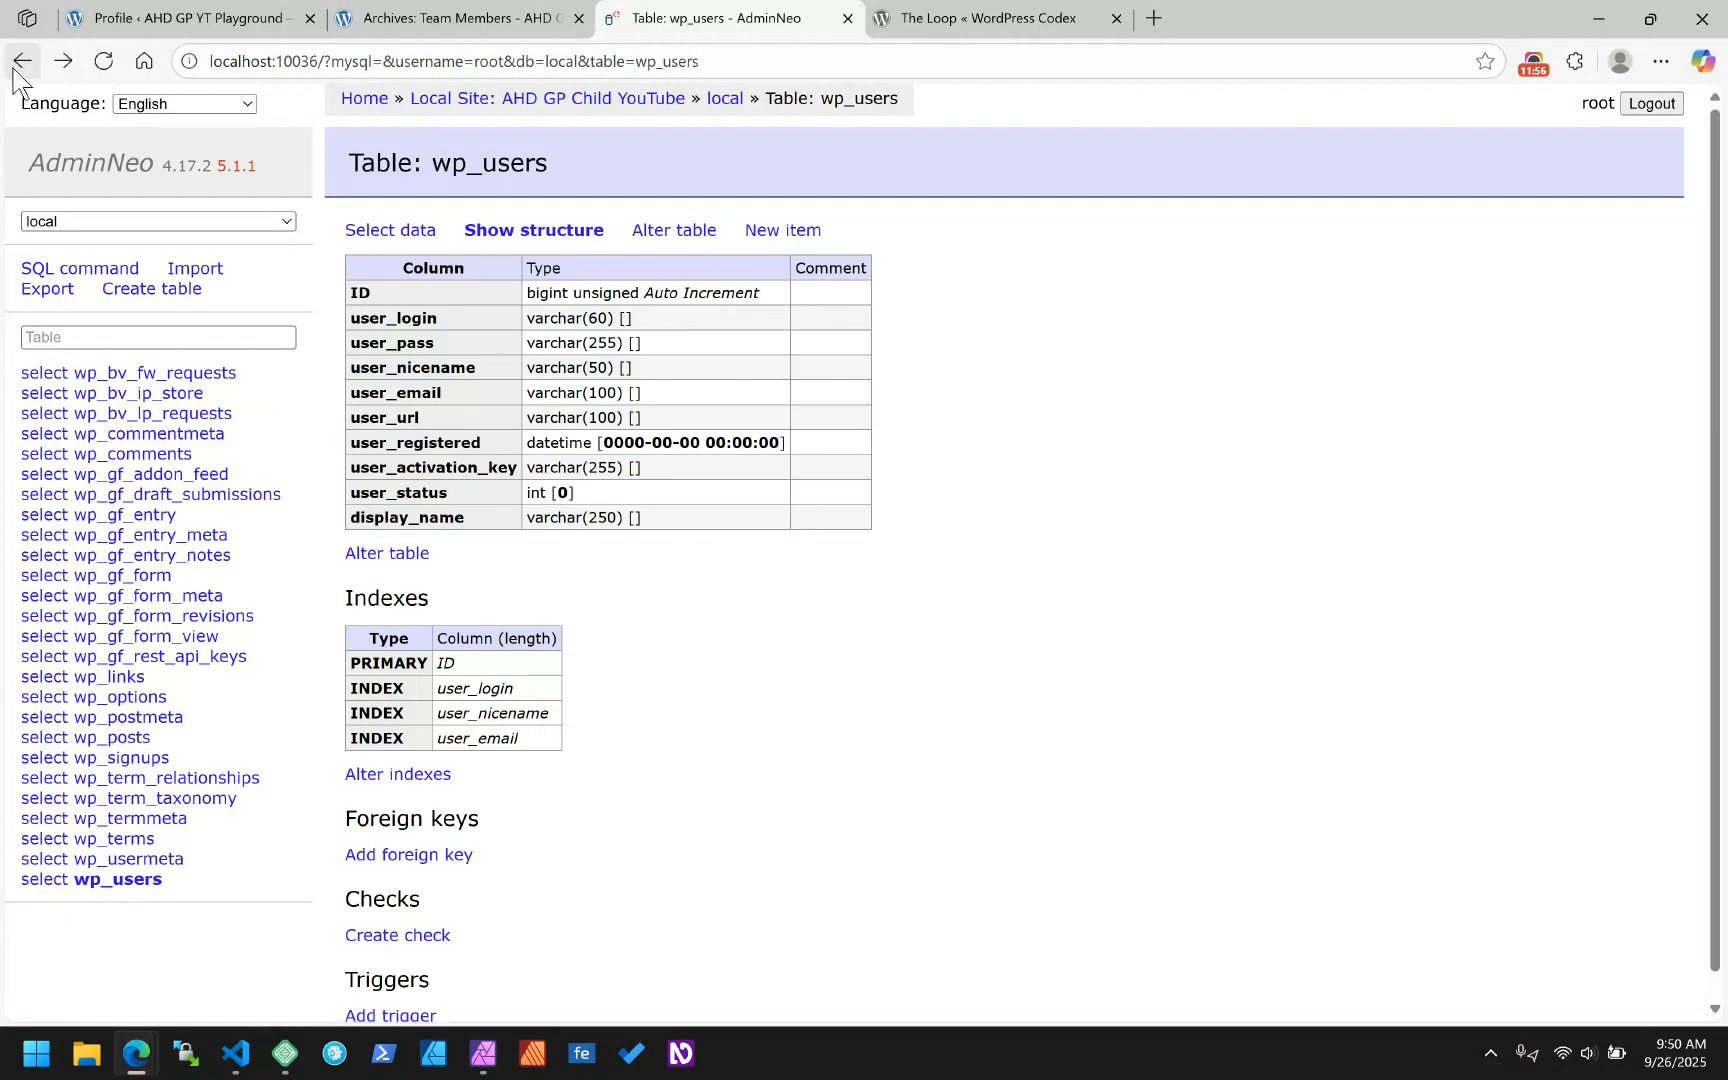
left_click(28, 68)
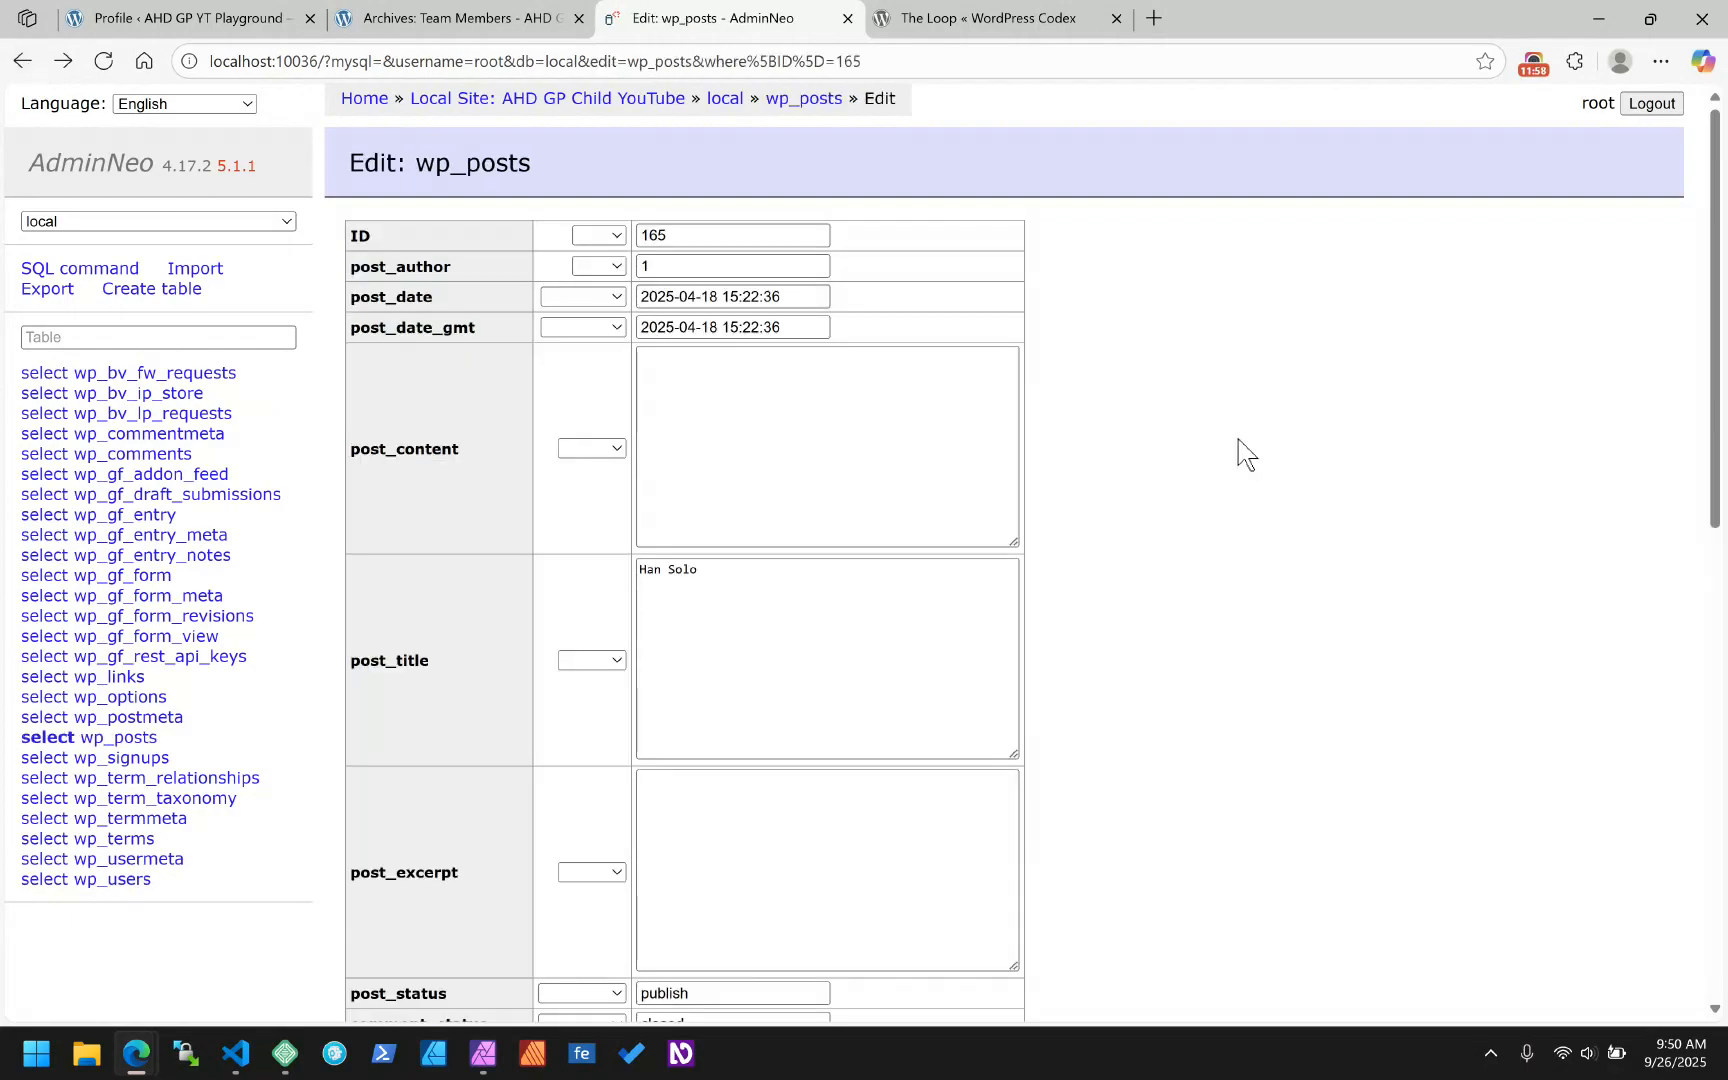
- Check the record's post_content and post_excerpt fields and highlight the post_title value
scroll(1240, 470, "down", 3)
scroll(1227, 486, "up", 3)
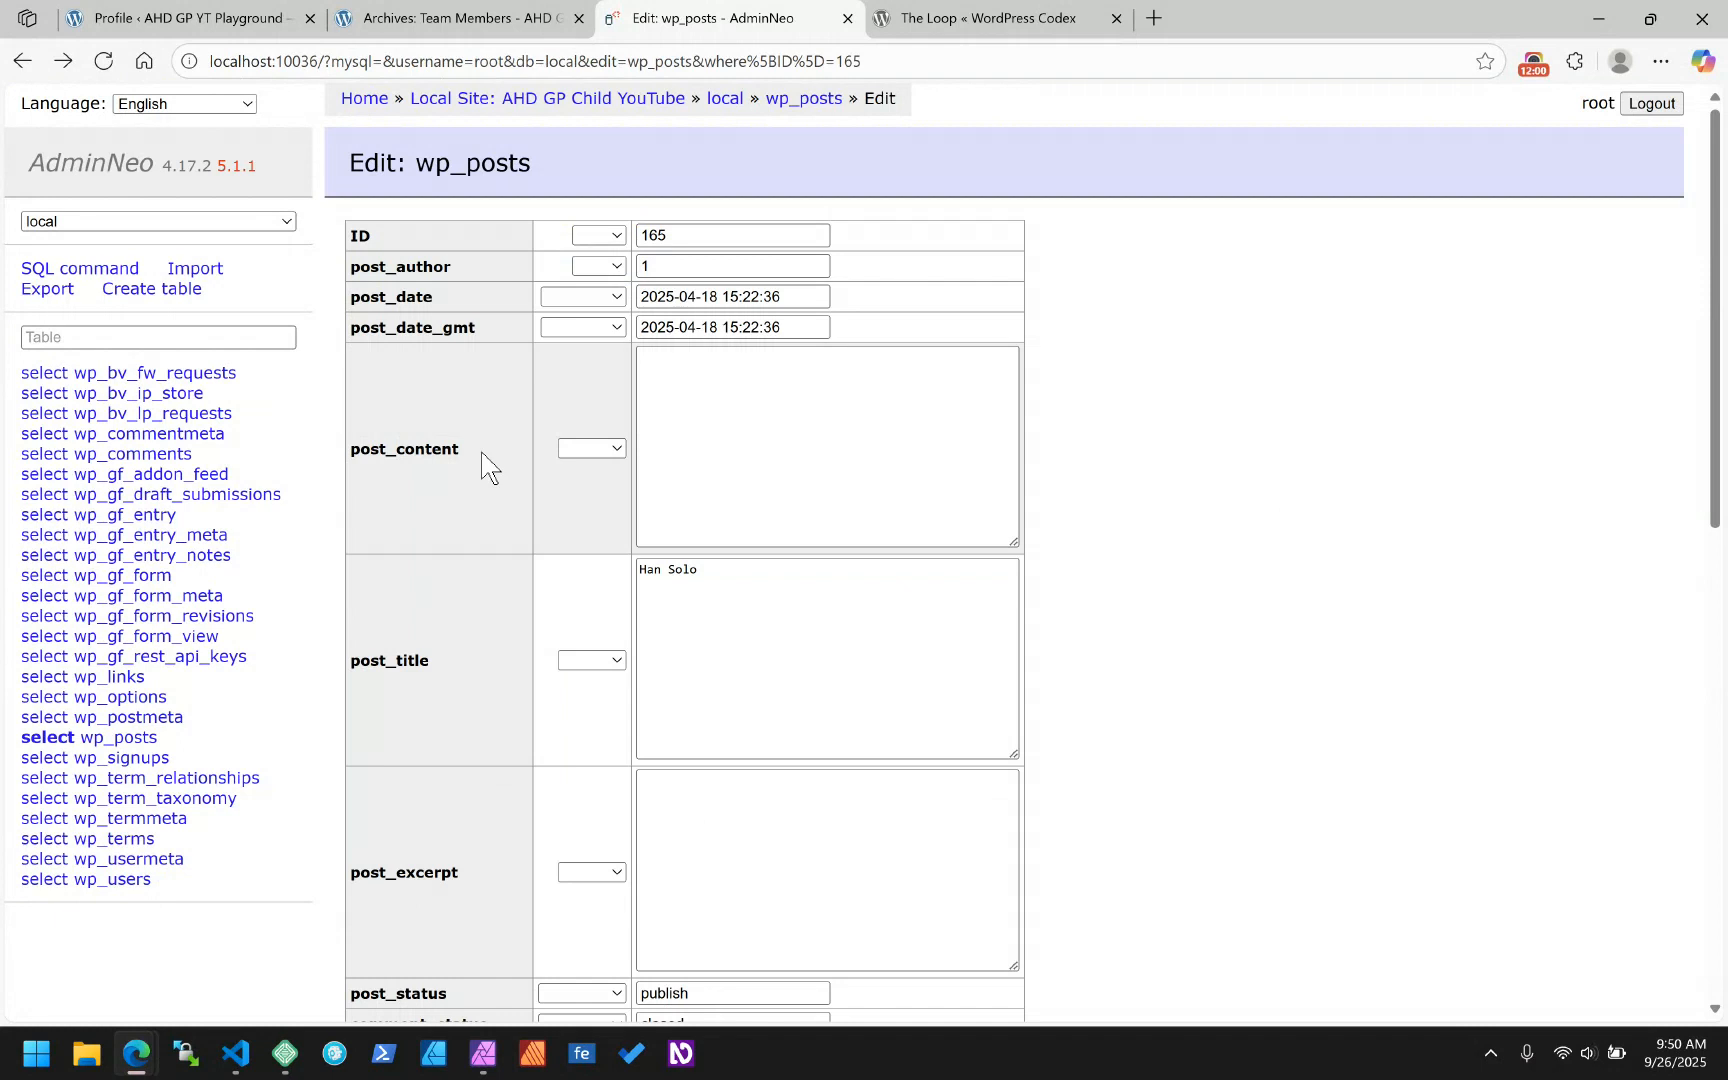
left_click(750, 428)
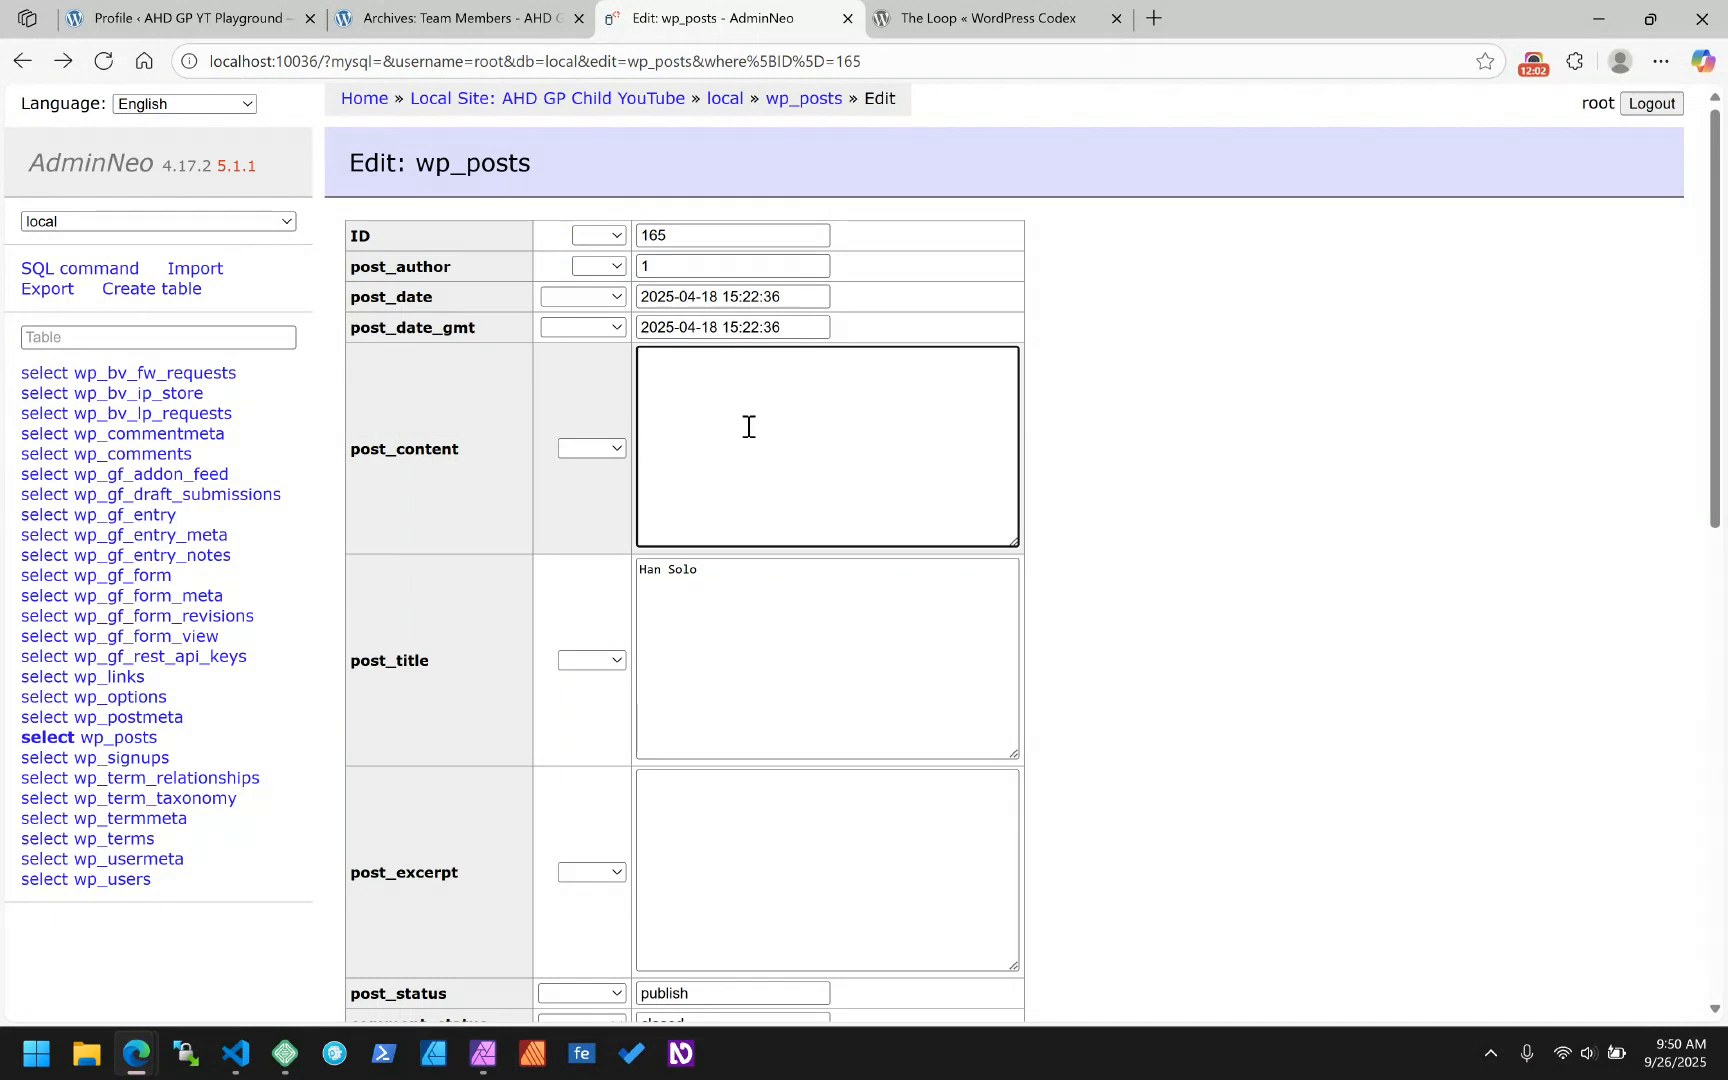
left_click(744, 882)
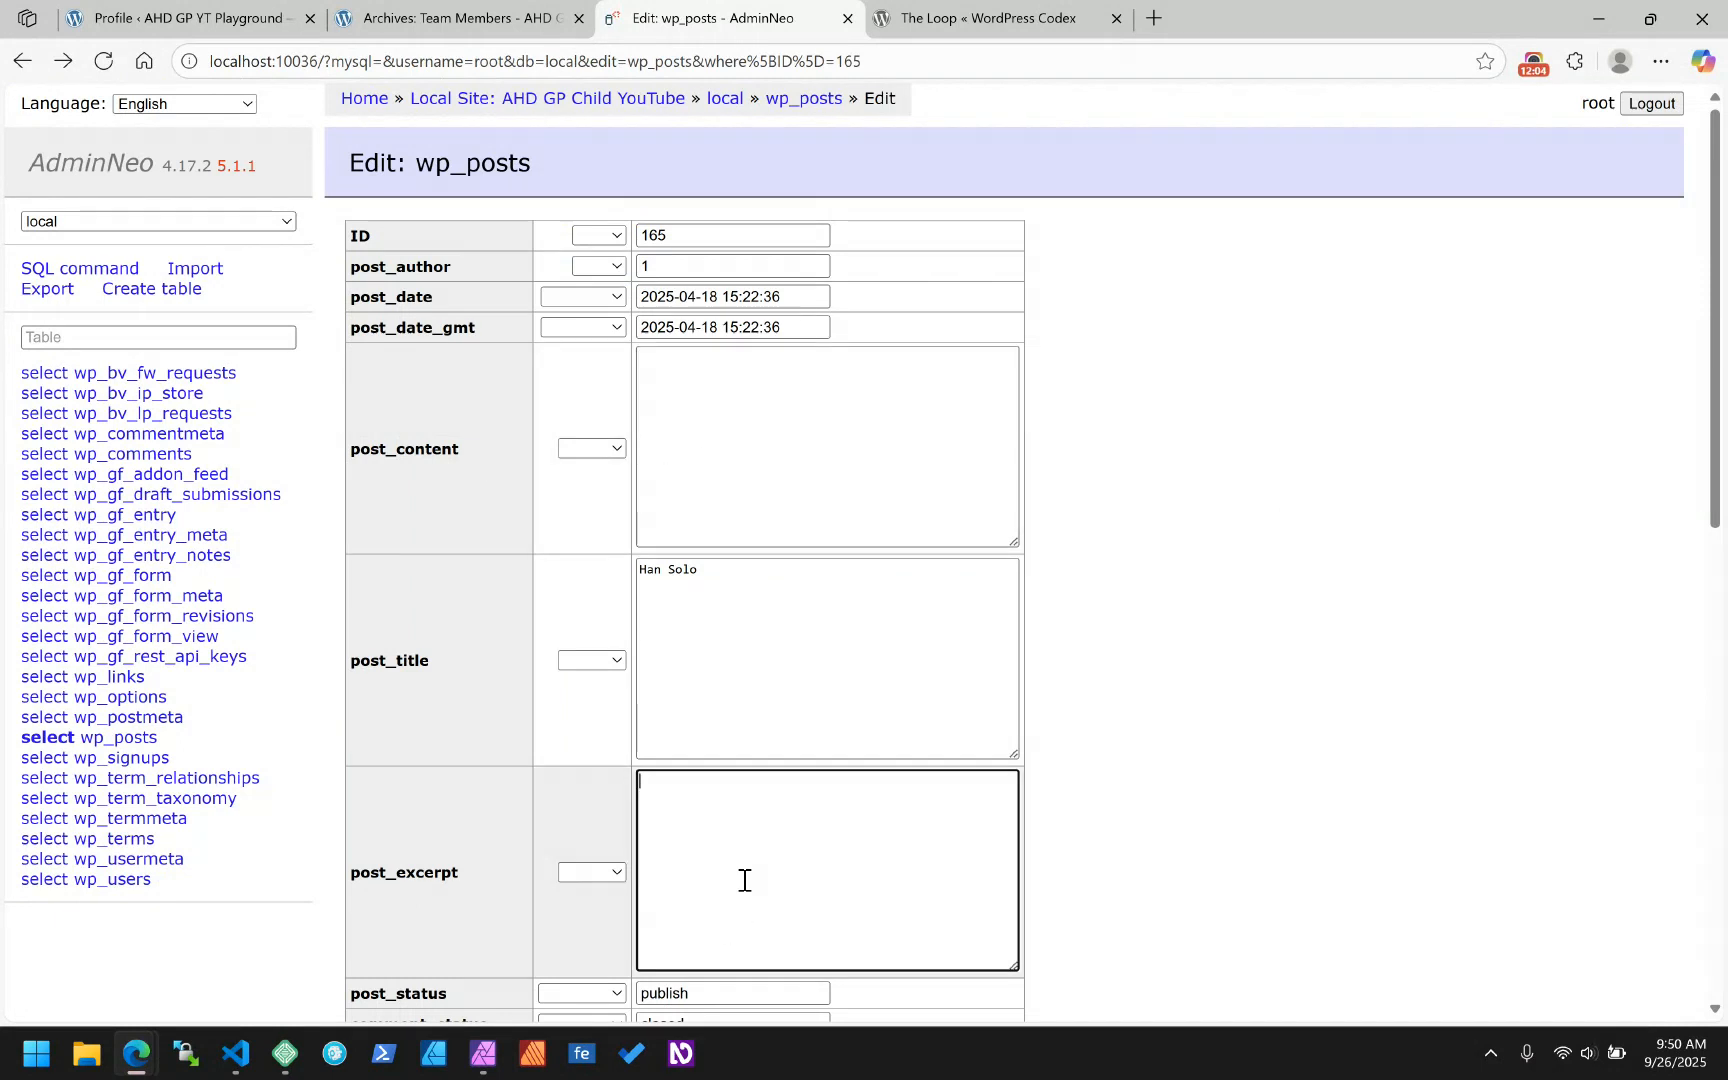
left_click_drag(710, 571, 638, 572)
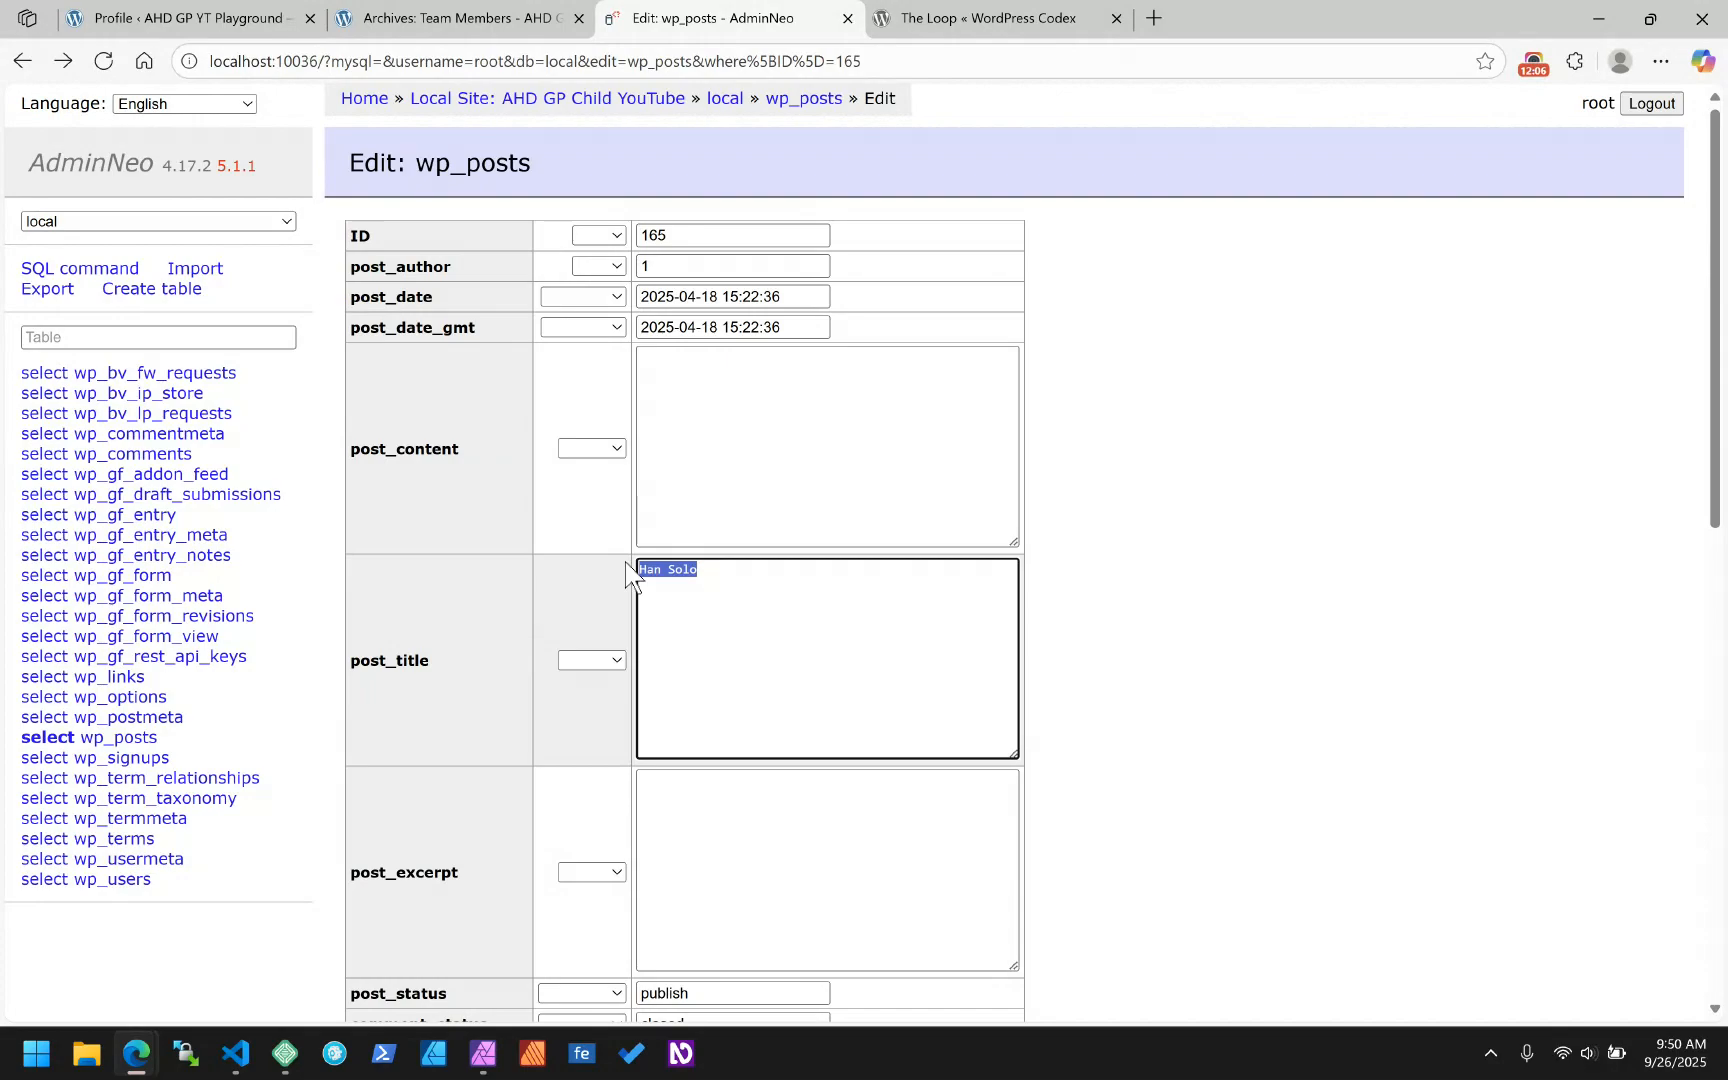
- Highlight the slug stored in the record's post_name field
scroll(820, 603, "down", 3)
scroll(605, 575, "down", 2)
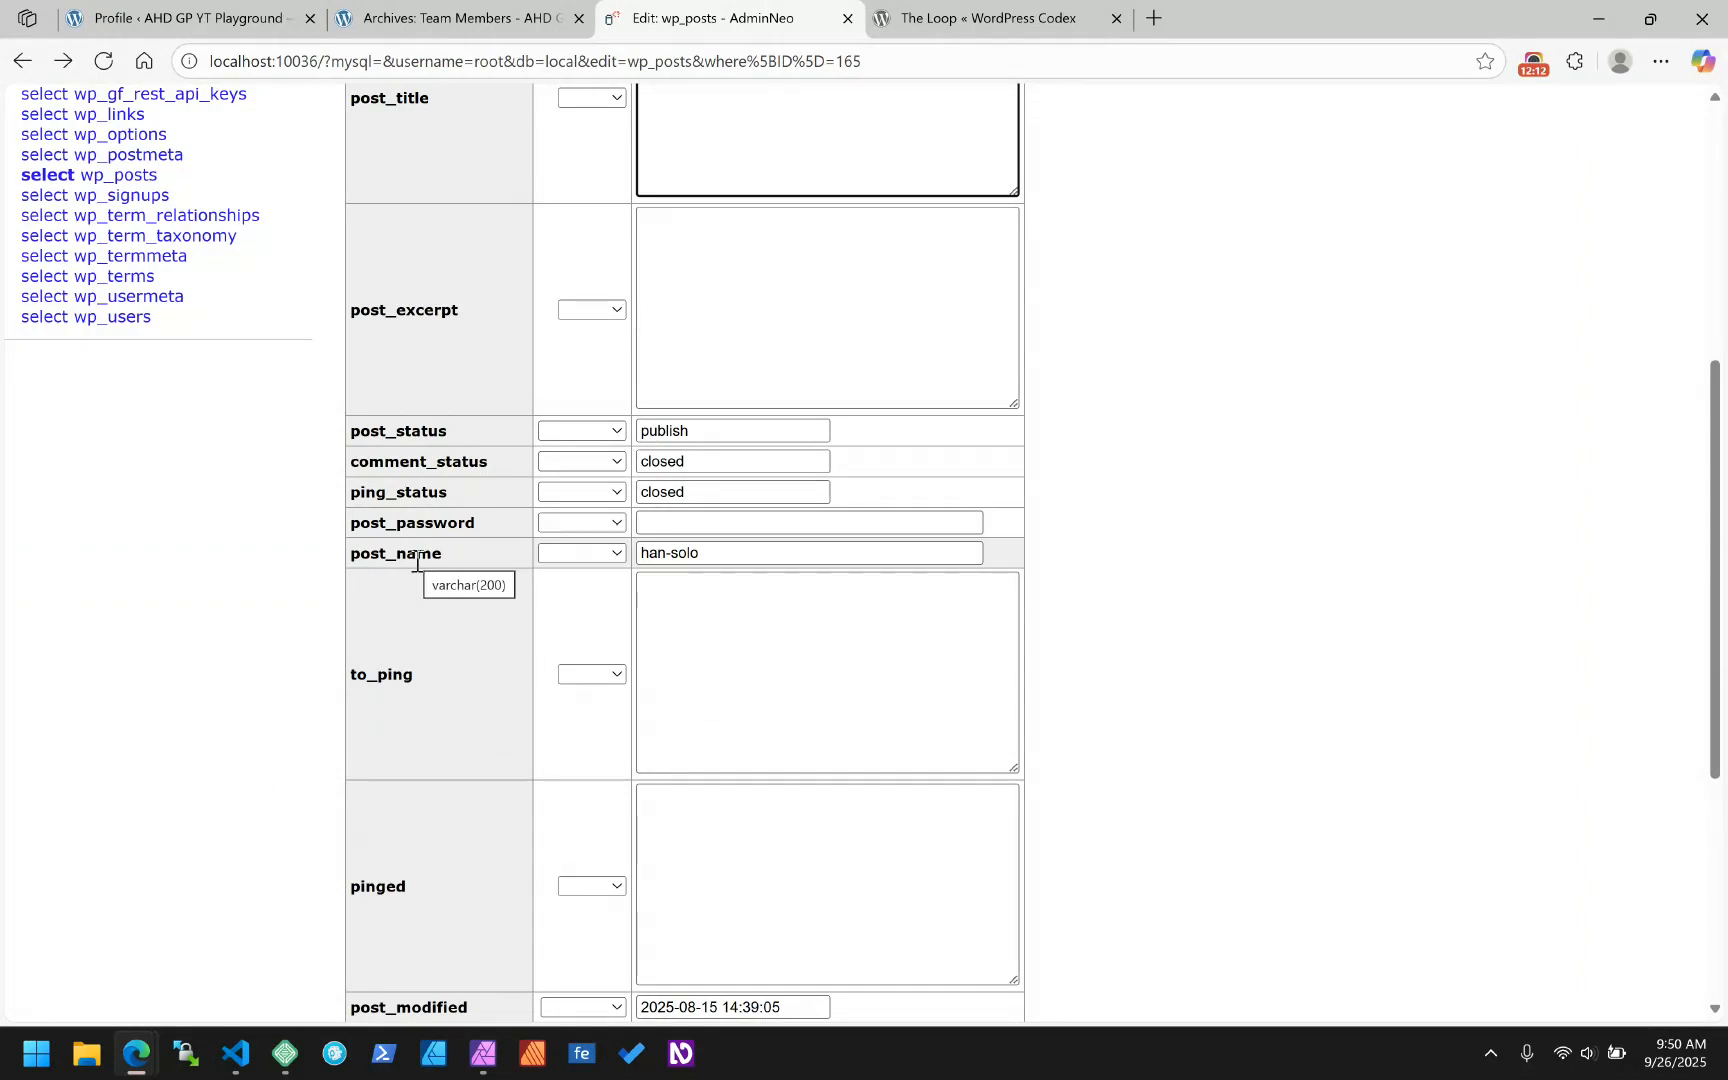
left_click_drag(714, 552, 614, 560)
scroll(599, 562, "down", 3)
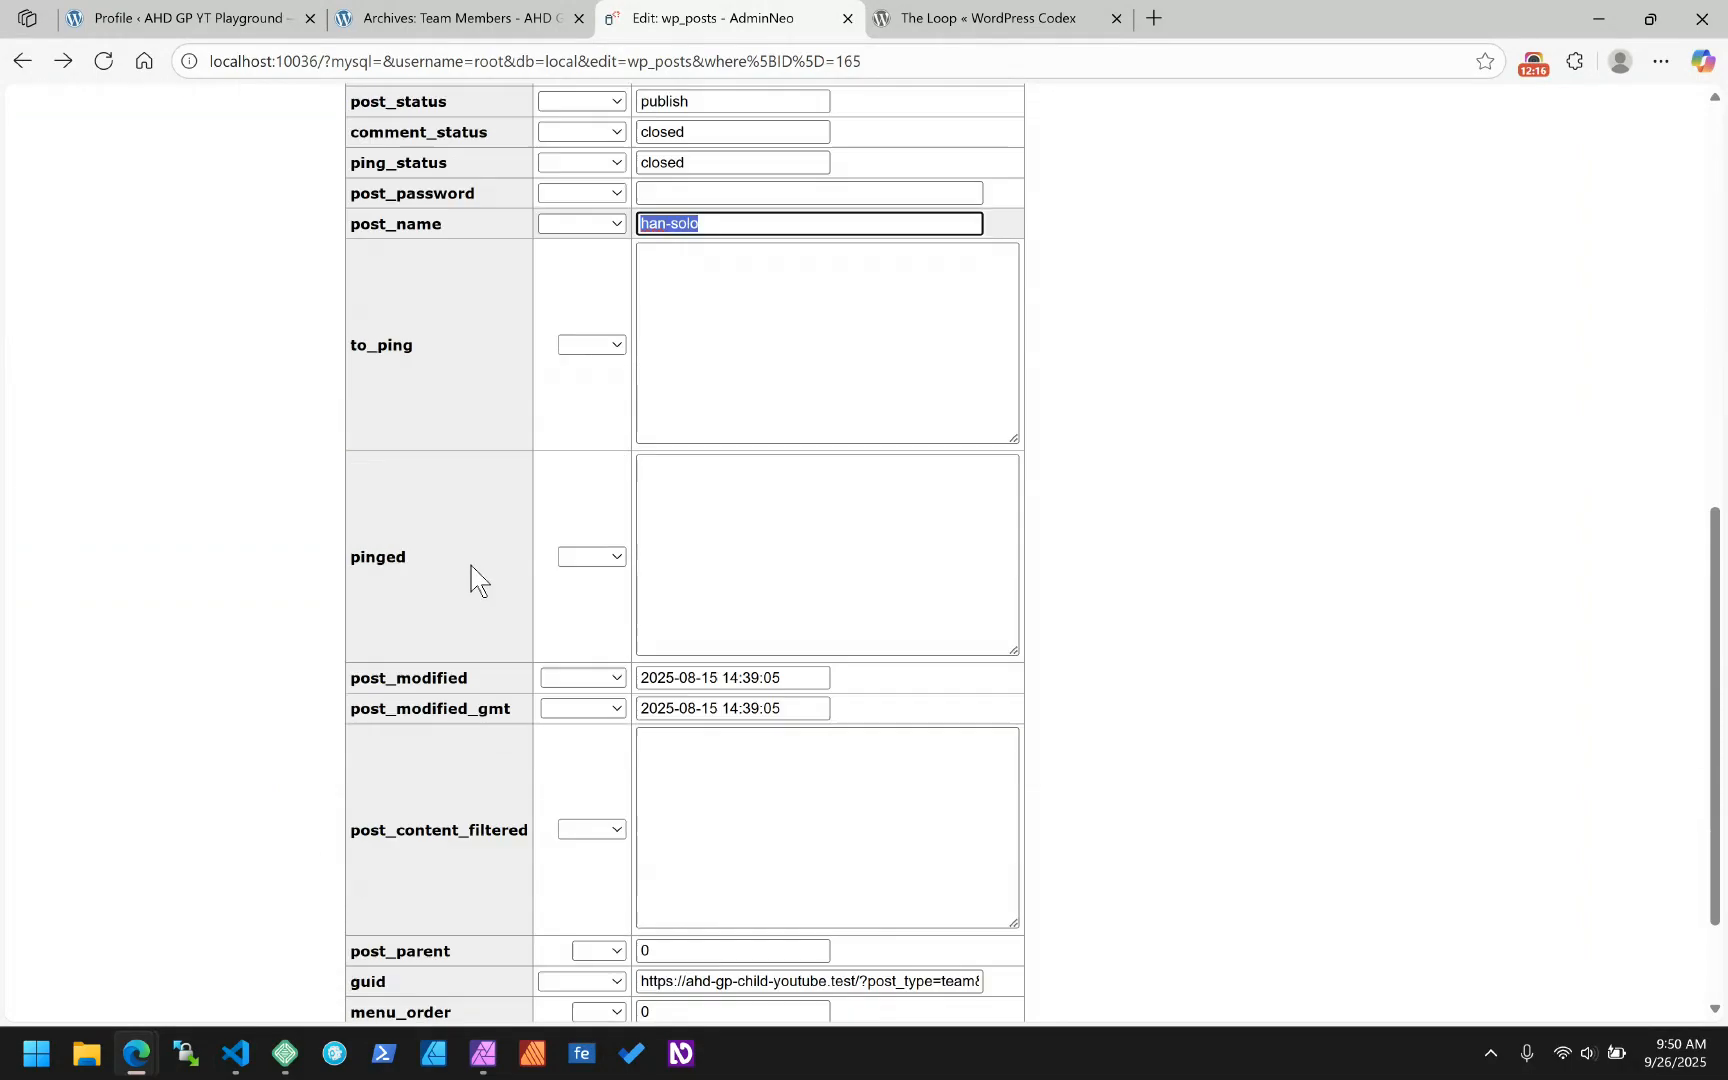
- Highlight the record's post_type value and the query part of its guid URL, and clear the selection
scroll(710, 567, "down", 2)
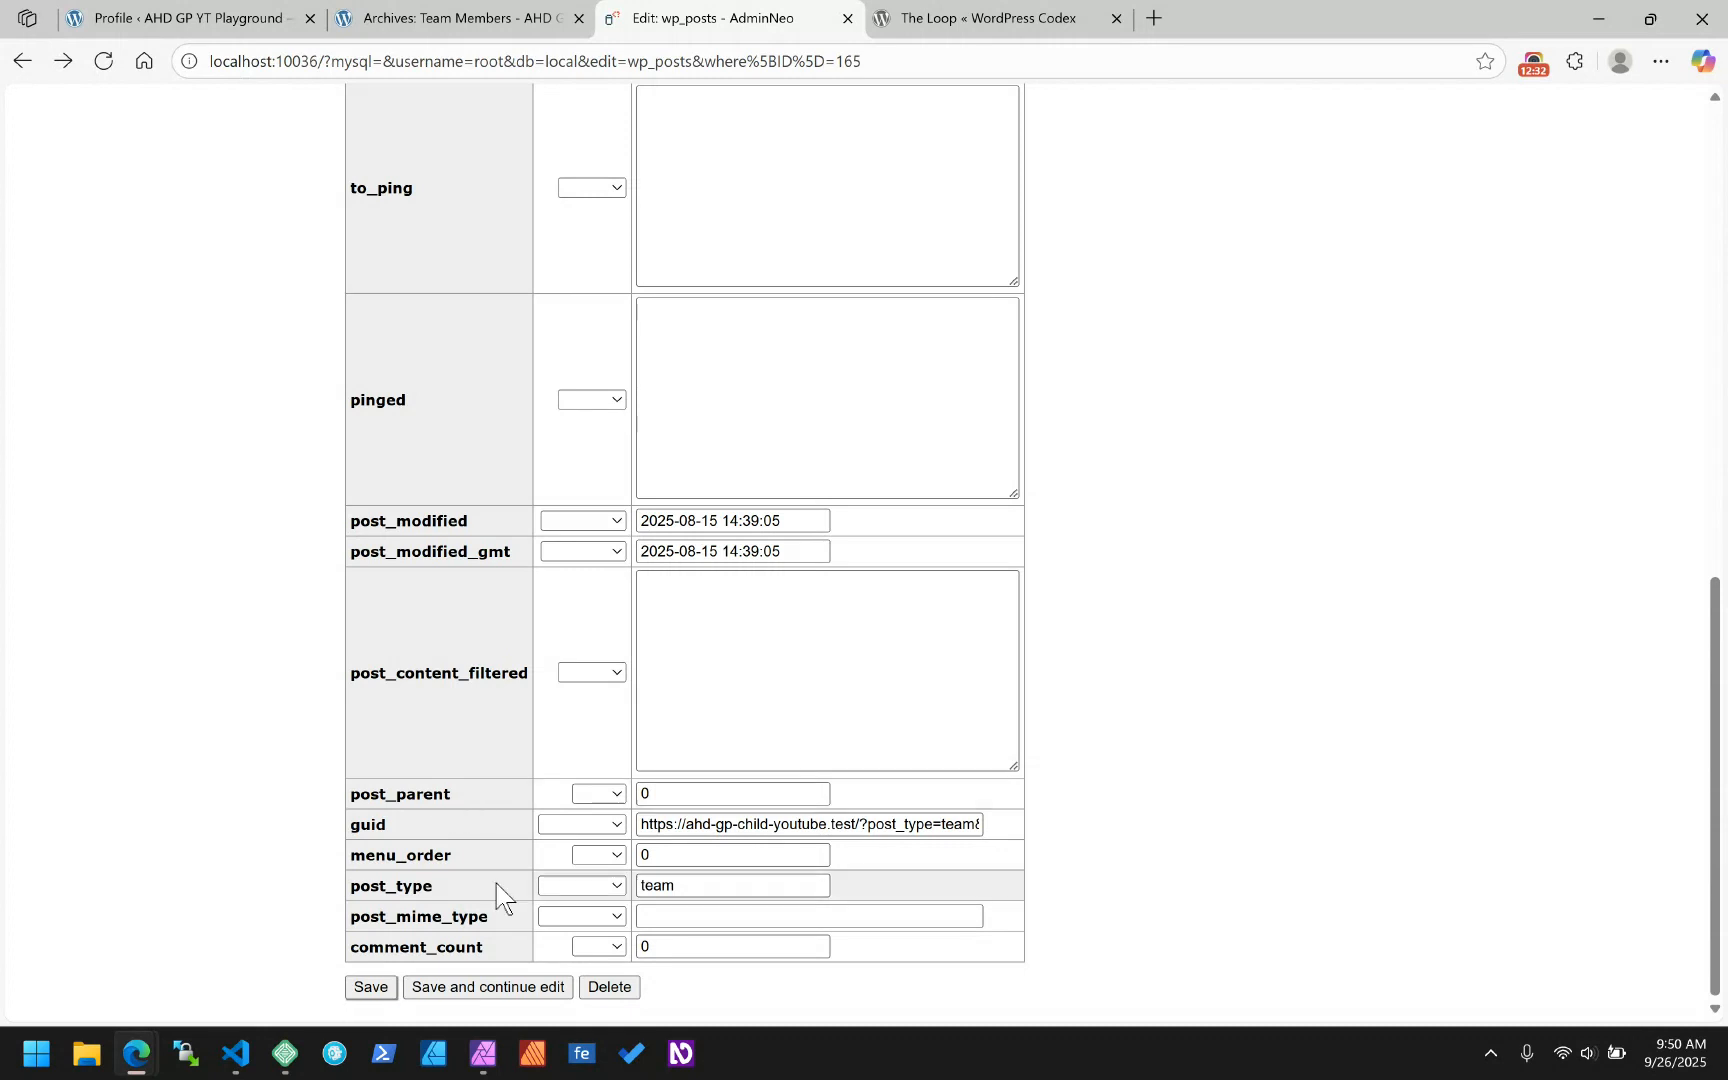
double_click(655, 887)
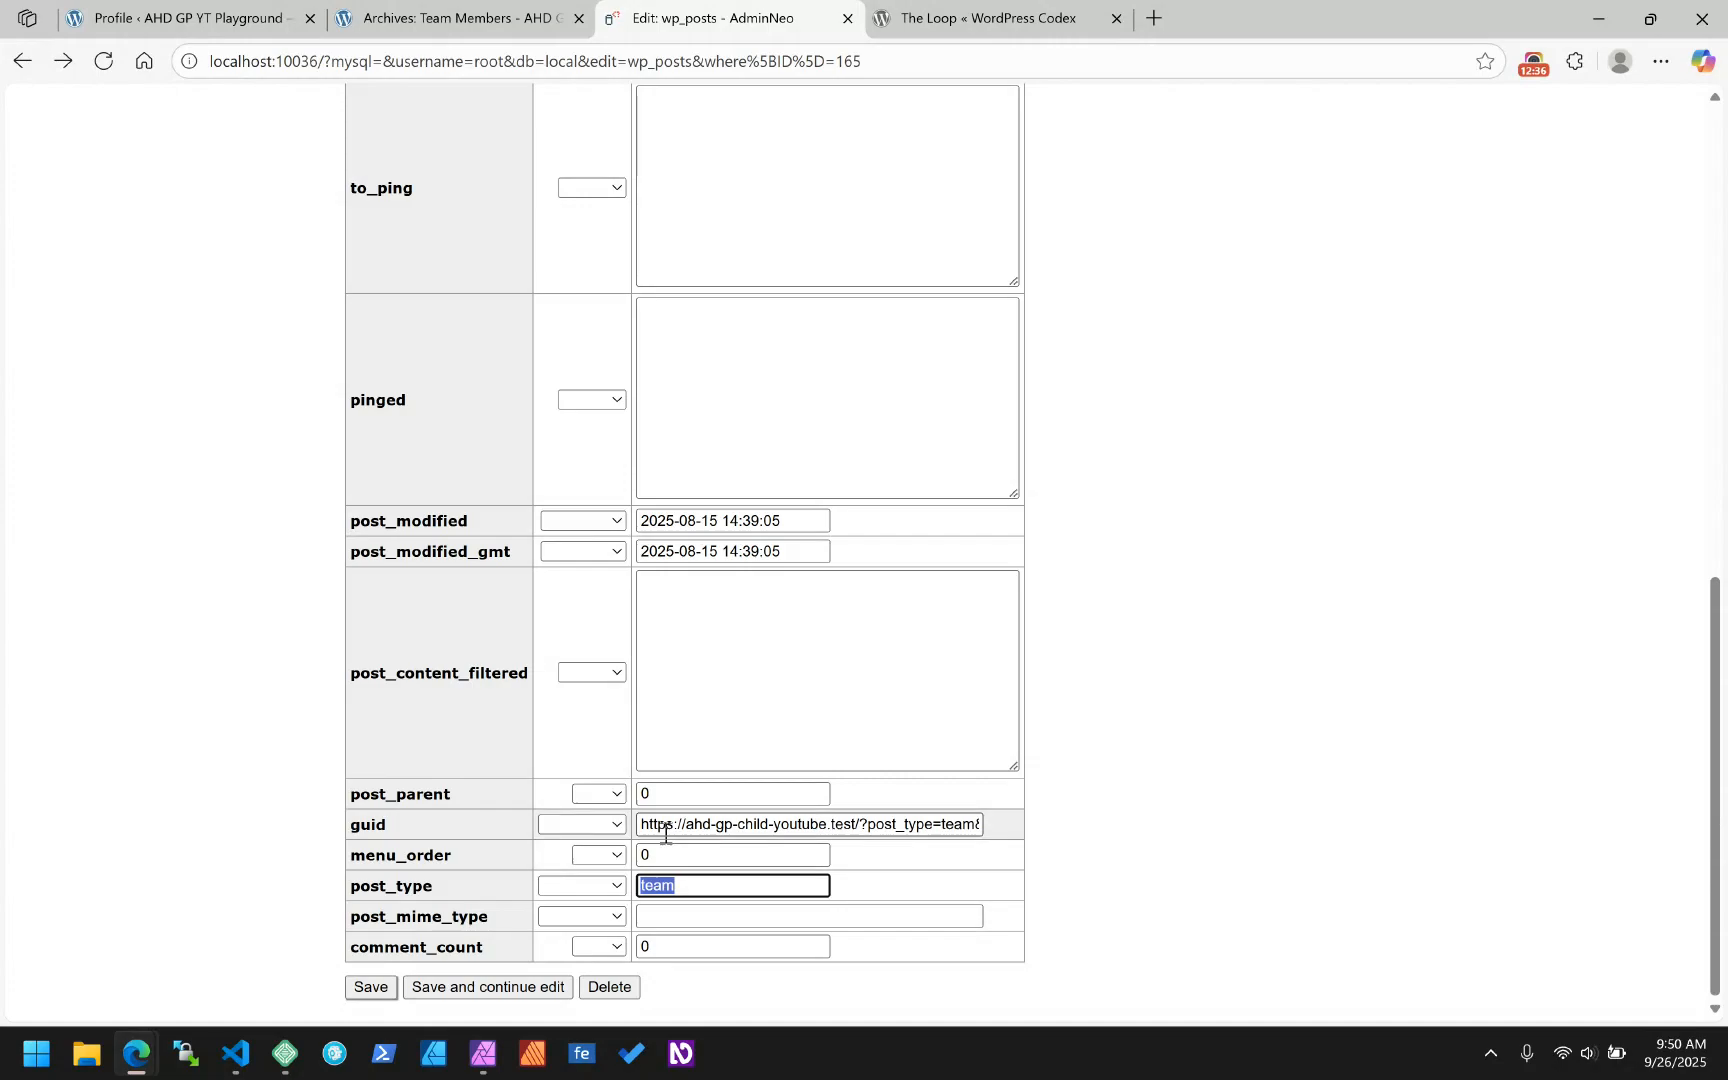
left_click_drag(762, 824, 1027, 841)
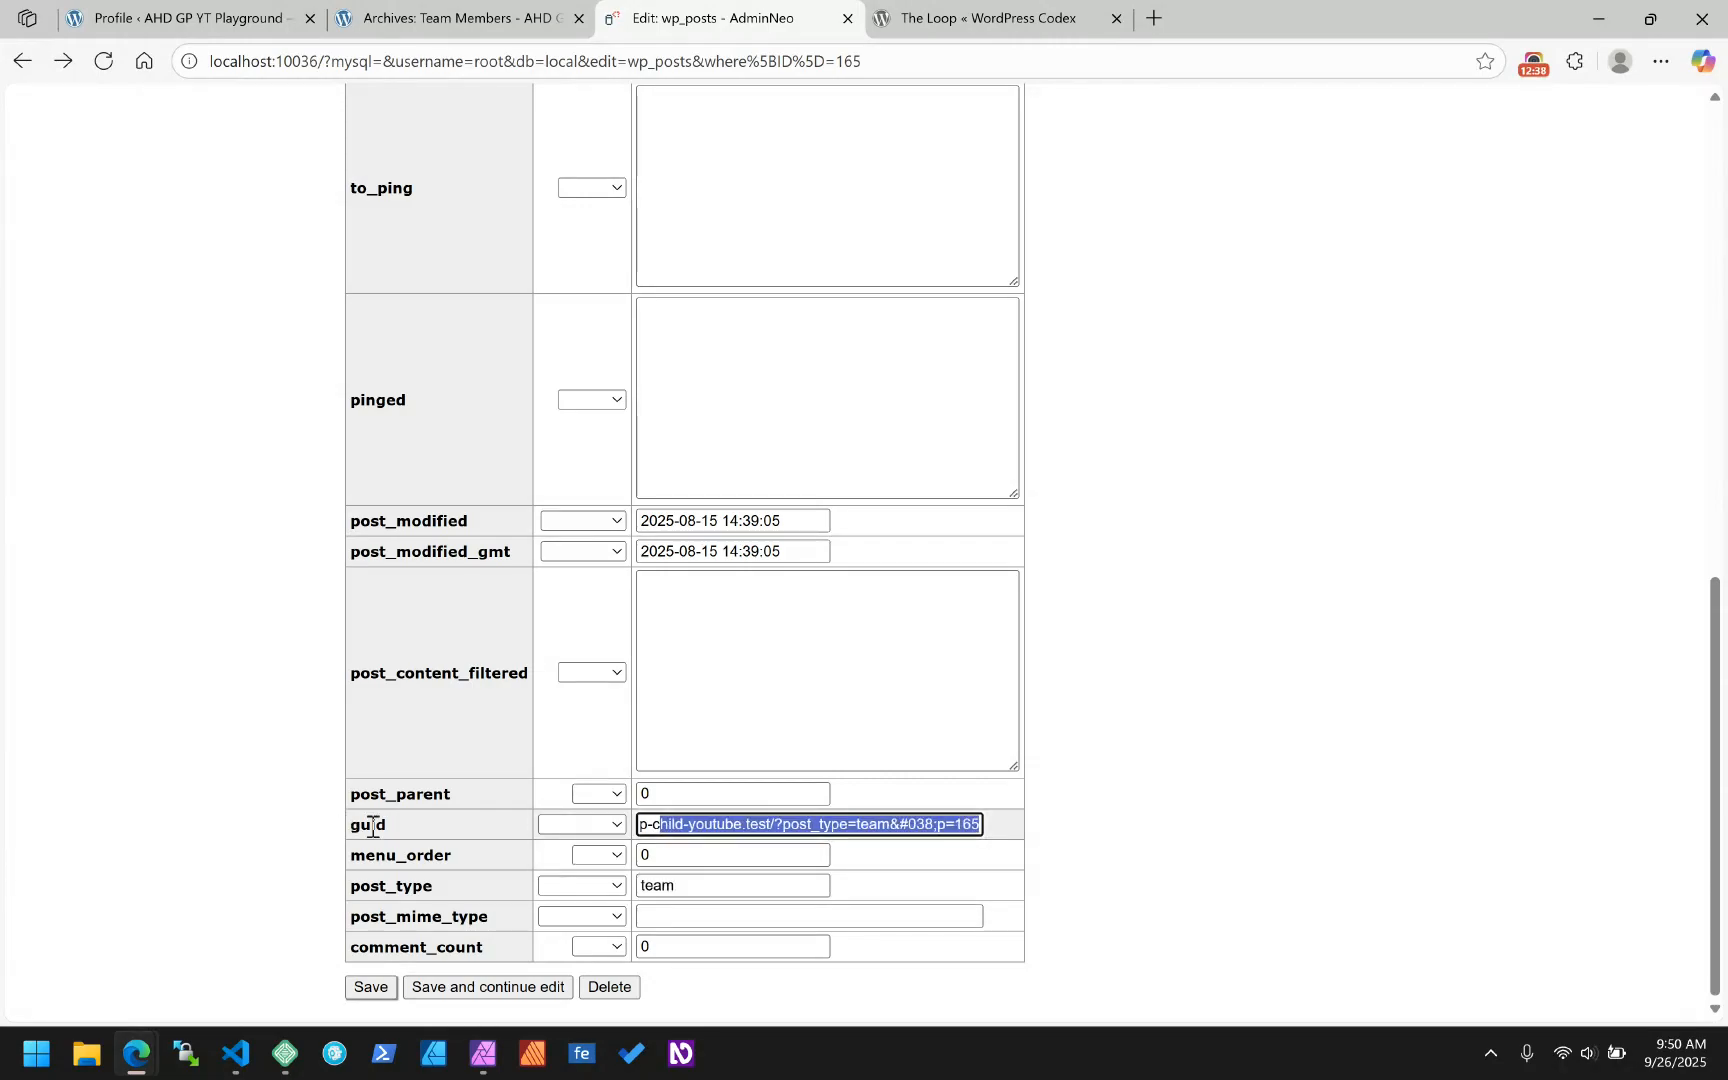
left_click(908, 826)
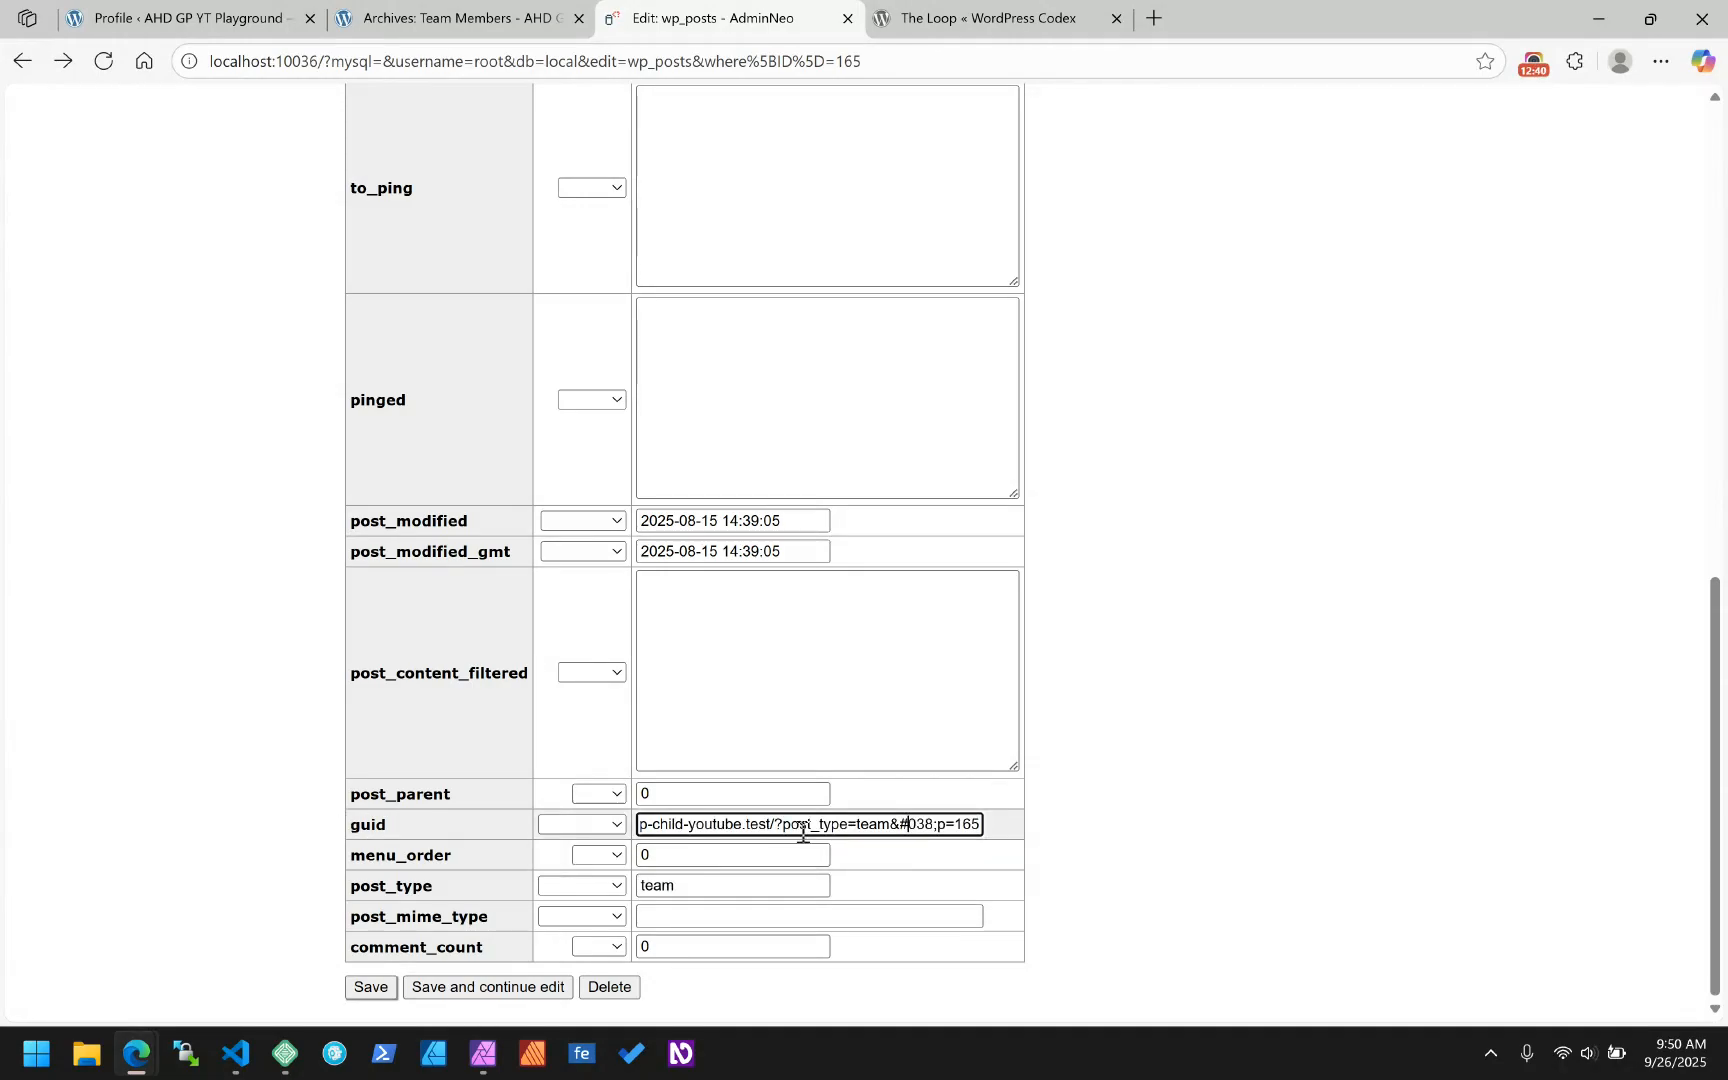
left_click_drag(799, 824, 1034, 852)
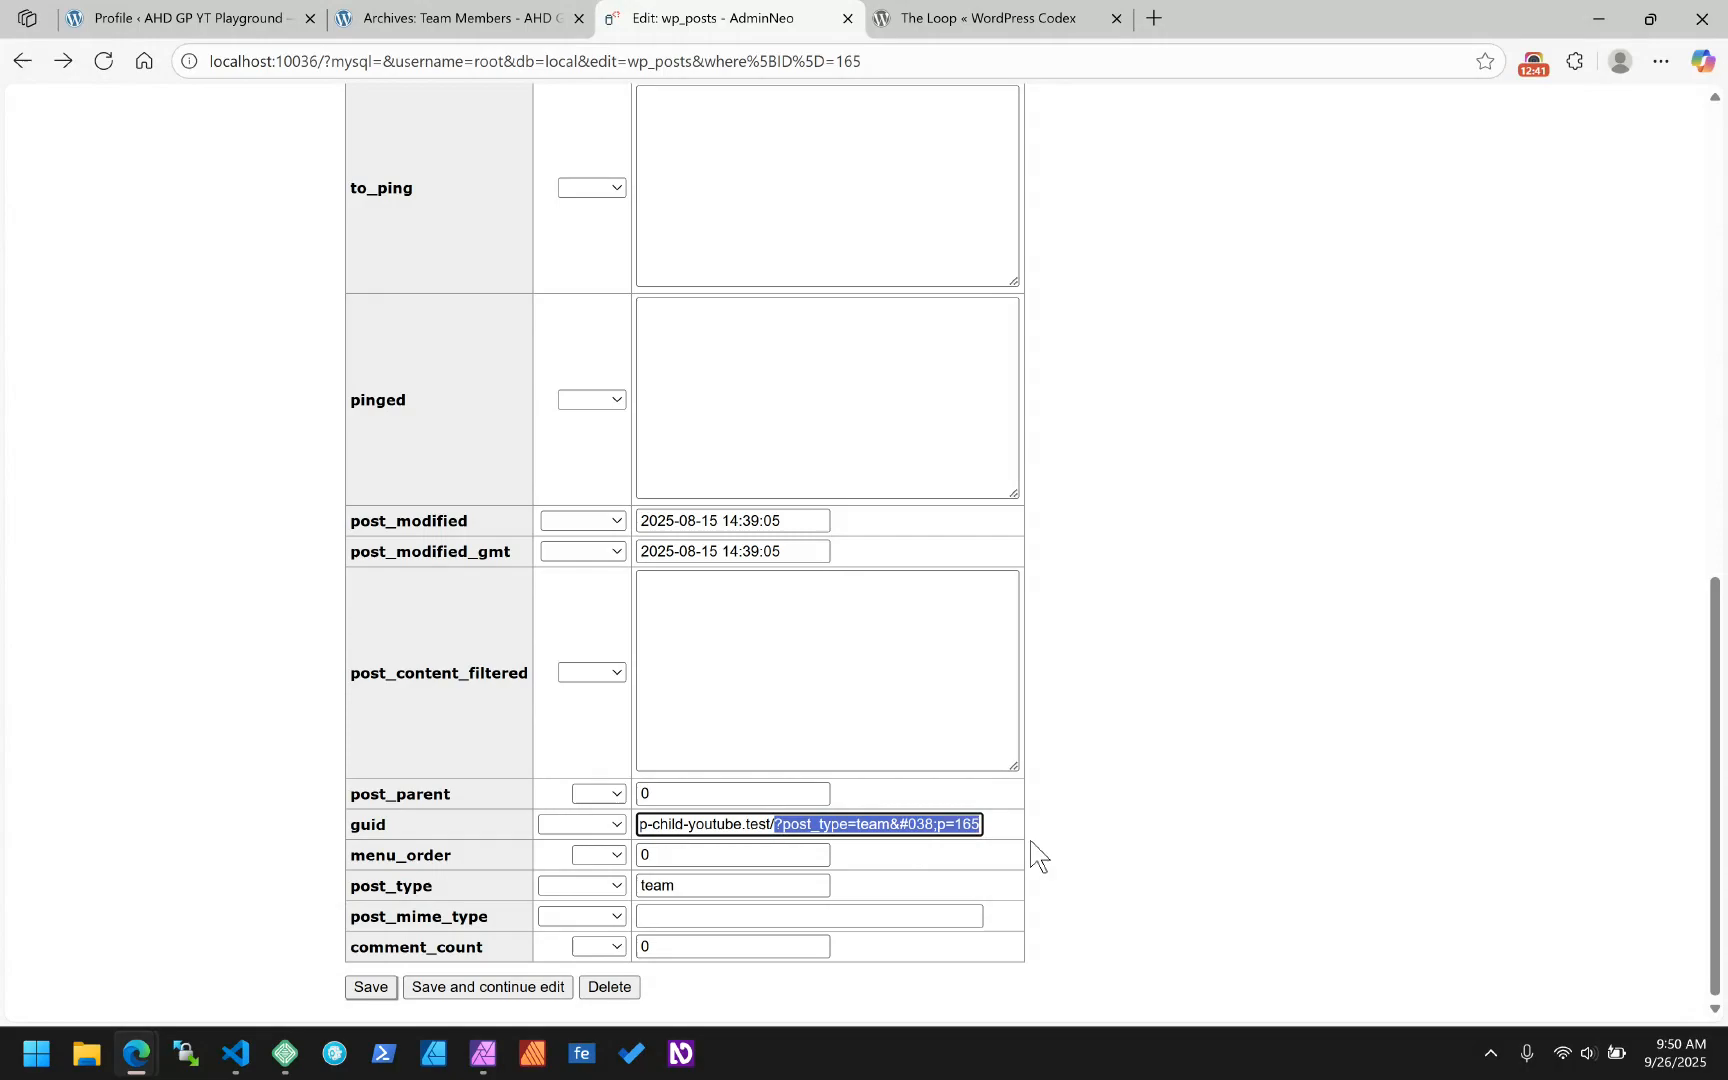
left_click(1255, 711)
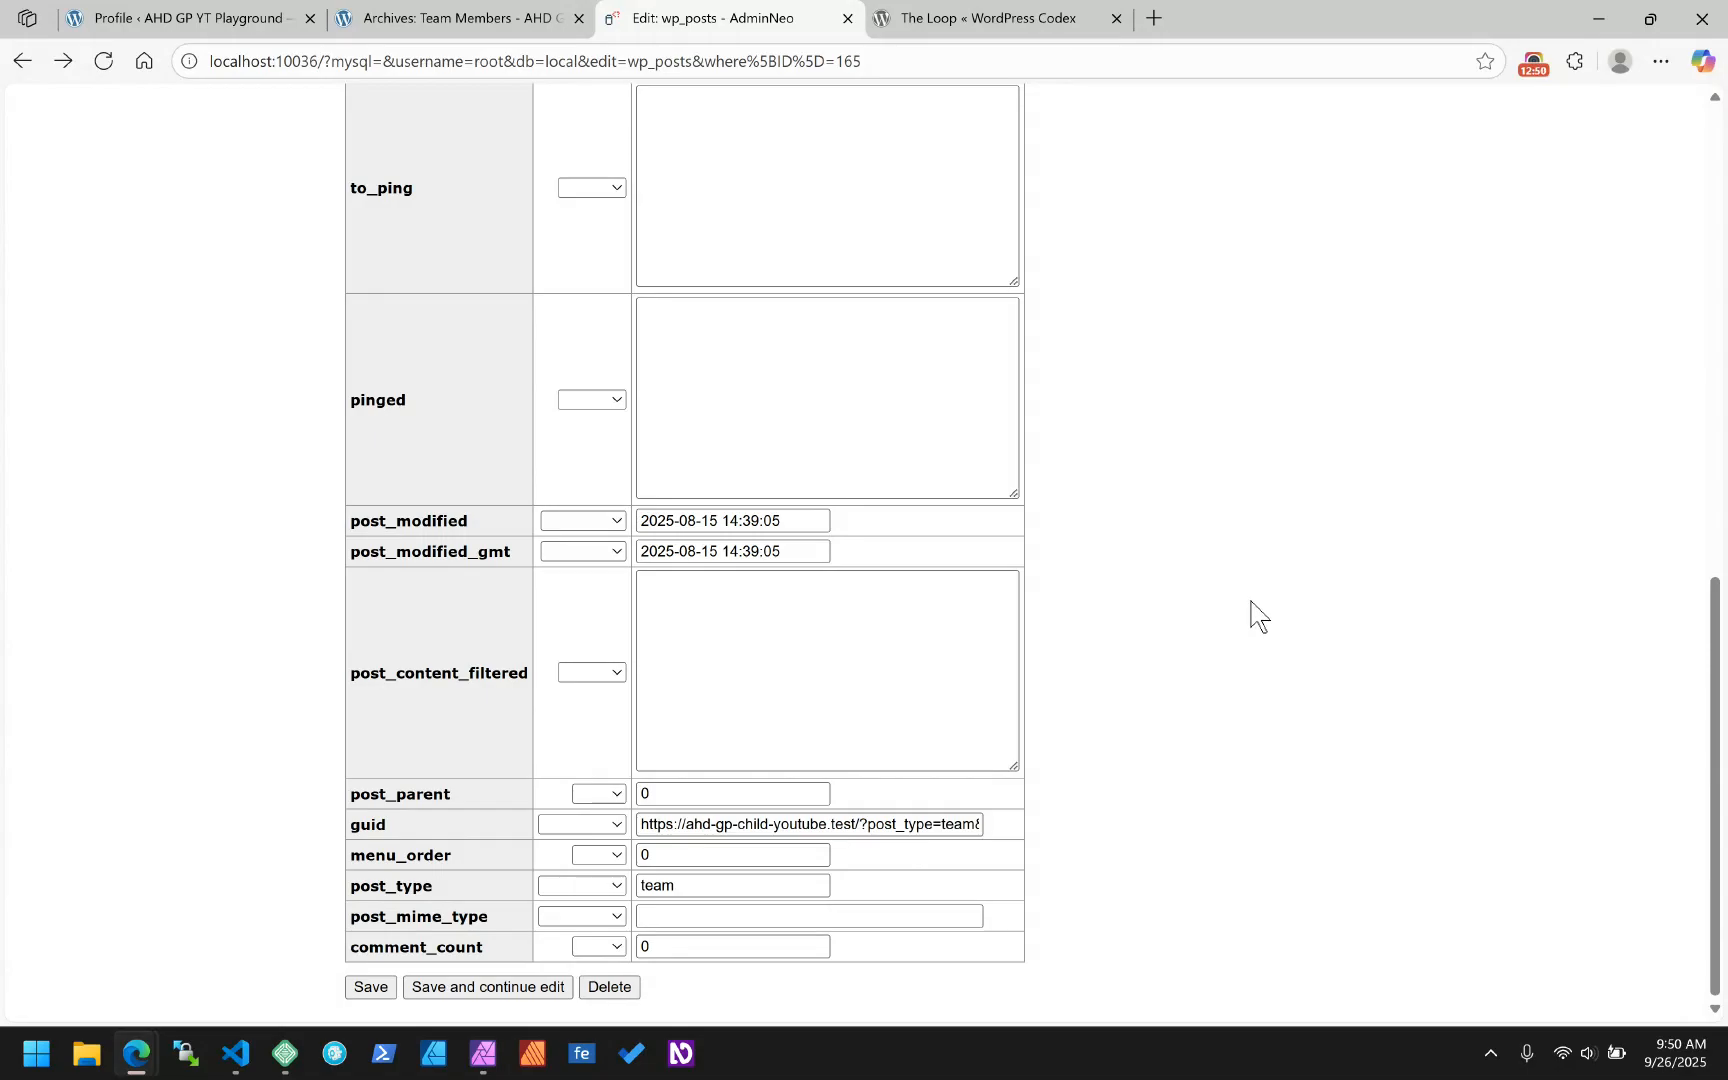
- Highlight the record's ID value and show the structure of the wp_postmeta table
scroll(1255, 616, "up", 10)
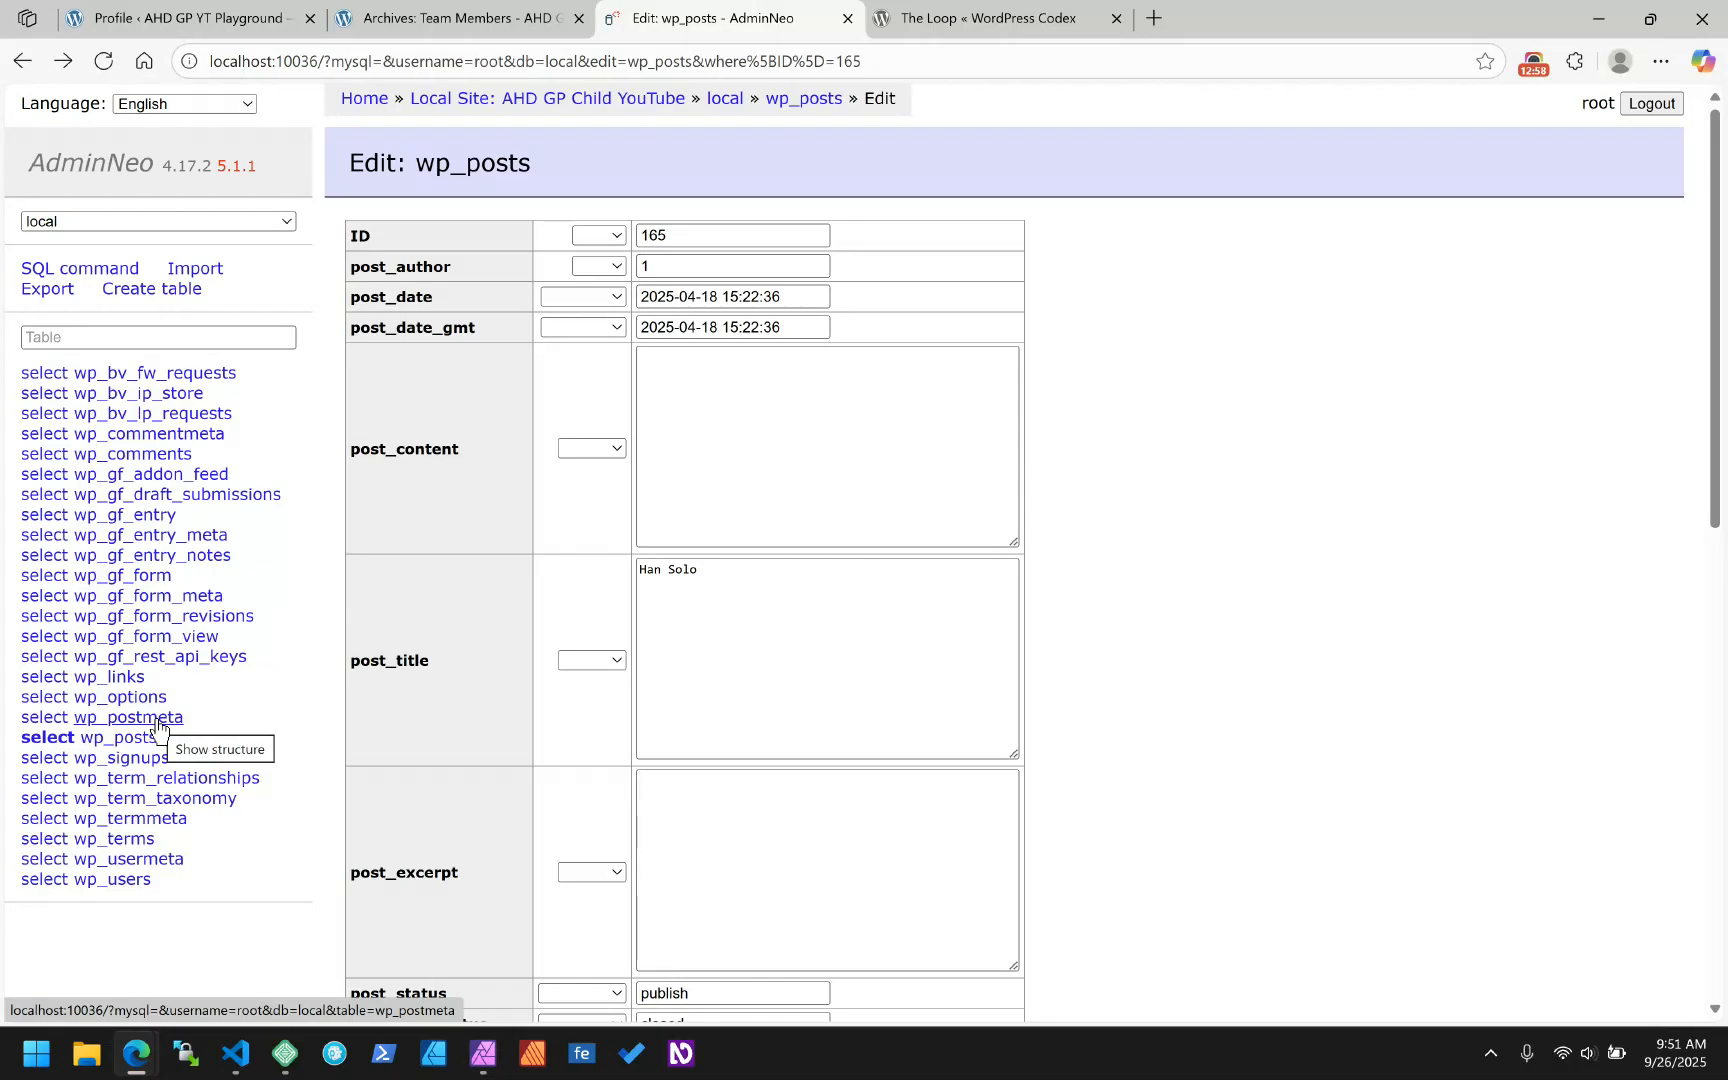
double_click(660, 236)
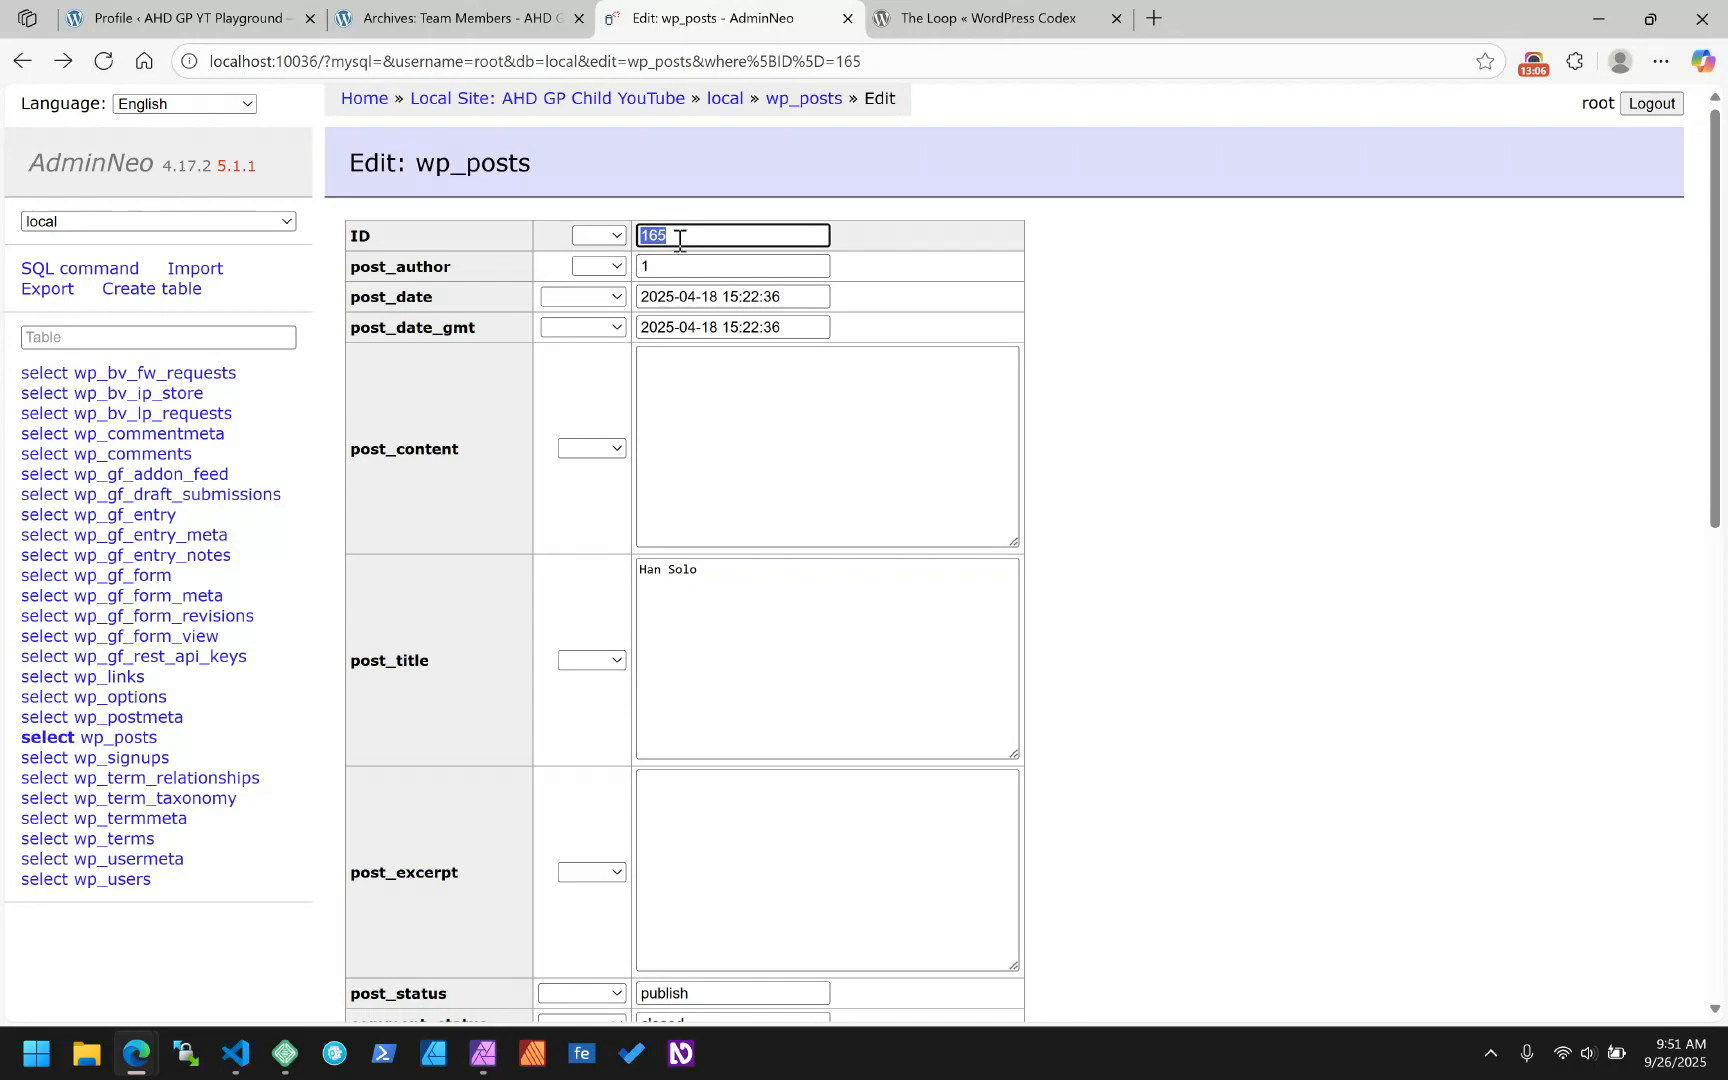
left_click(145, 718)
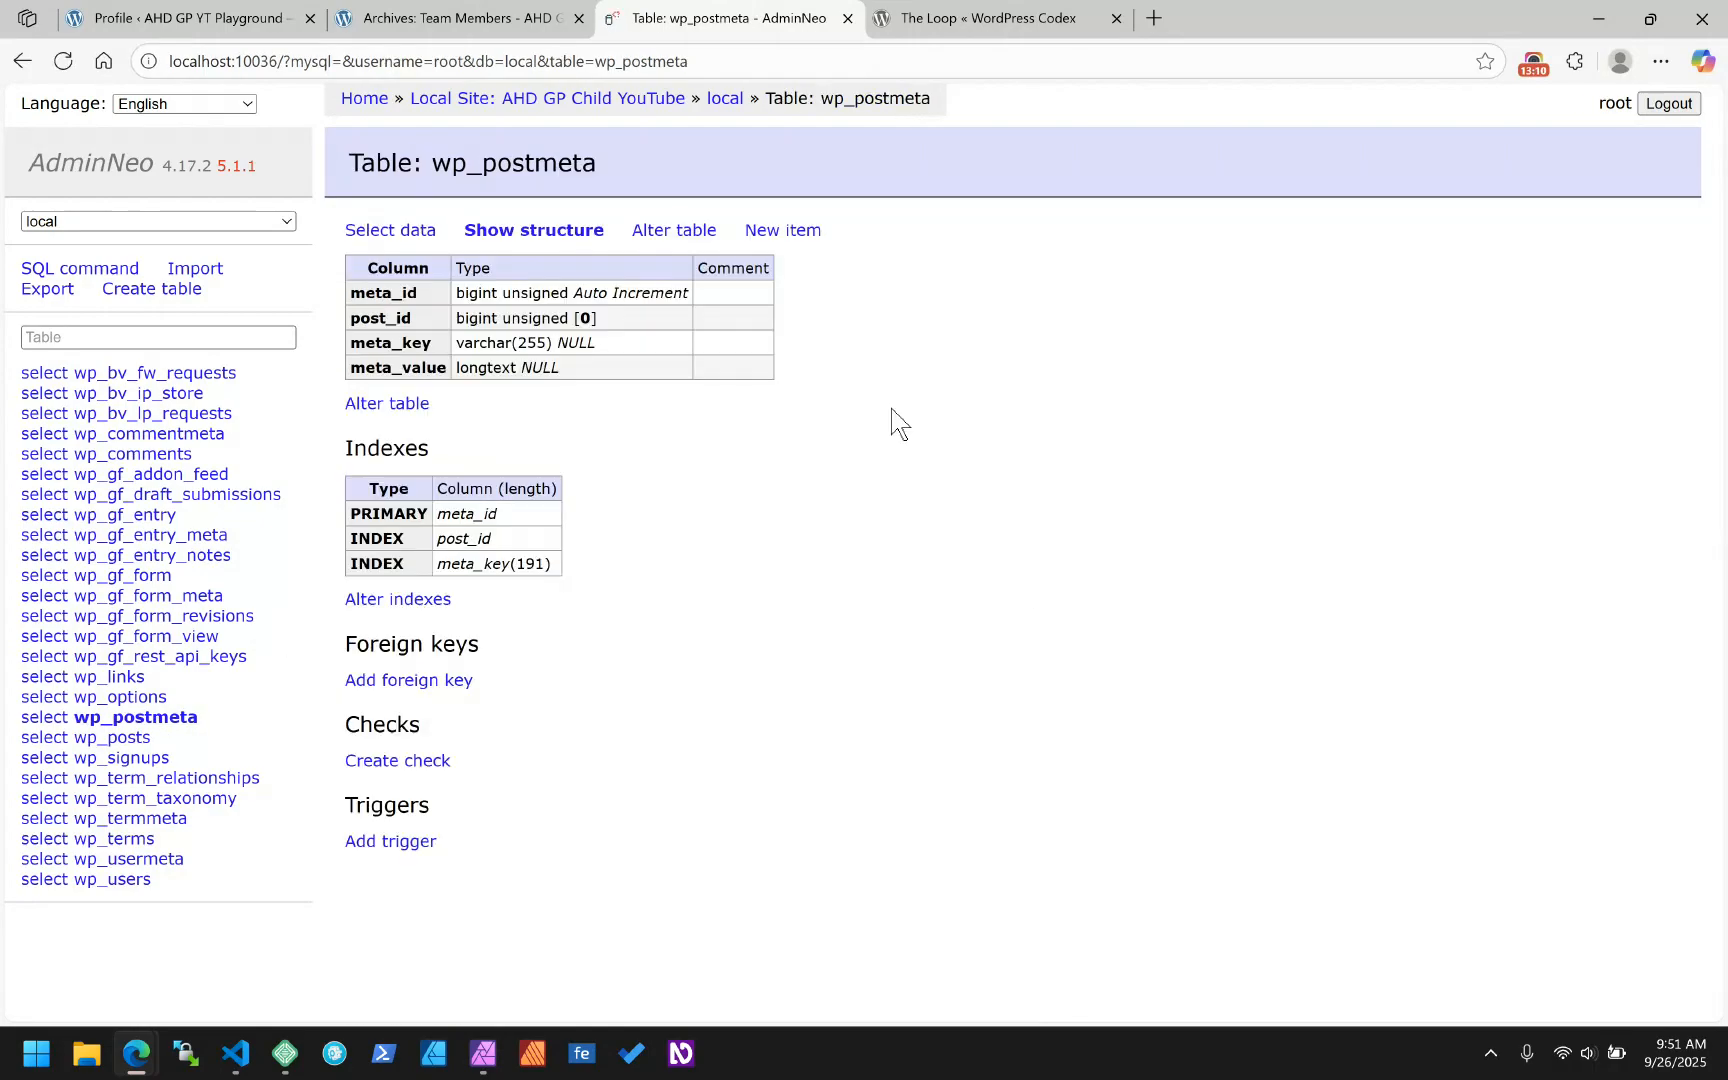
- Open the ACF field group Team Member fields and highlight the post ID in its URL
left_click(229, 12)
scroll(423, 455, "down", 6)
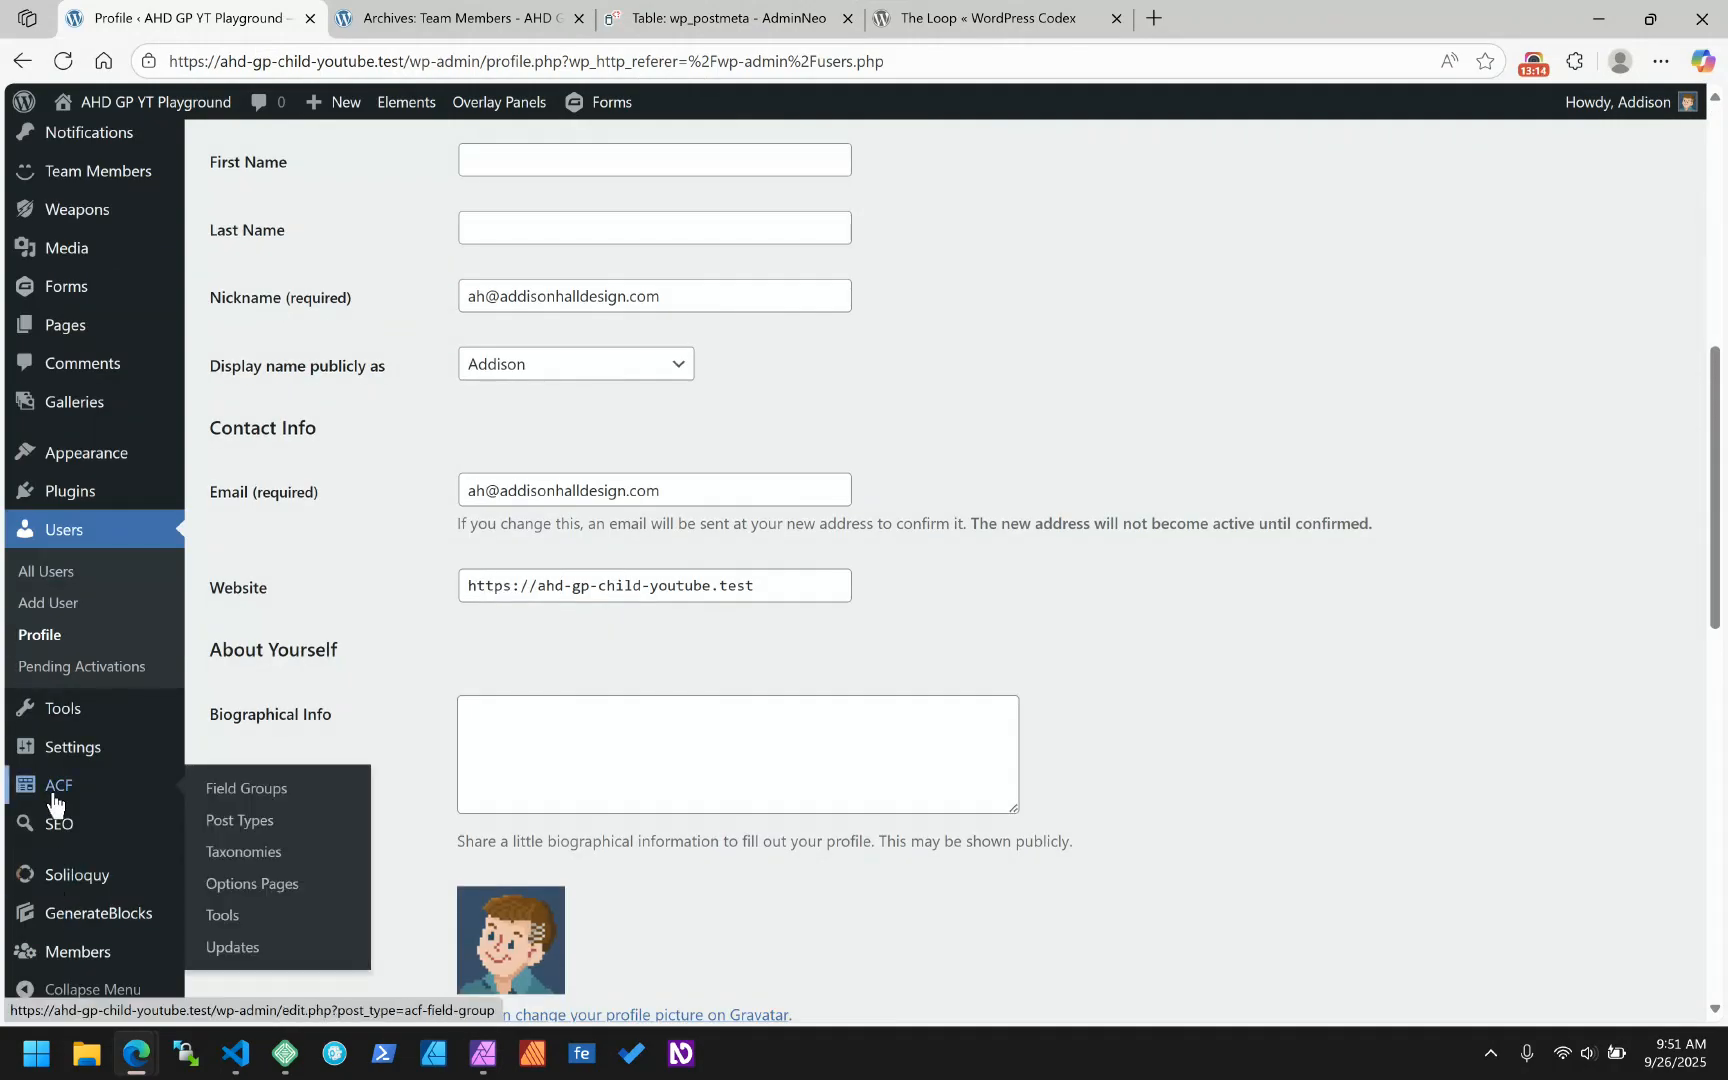
left_click(55, 798)
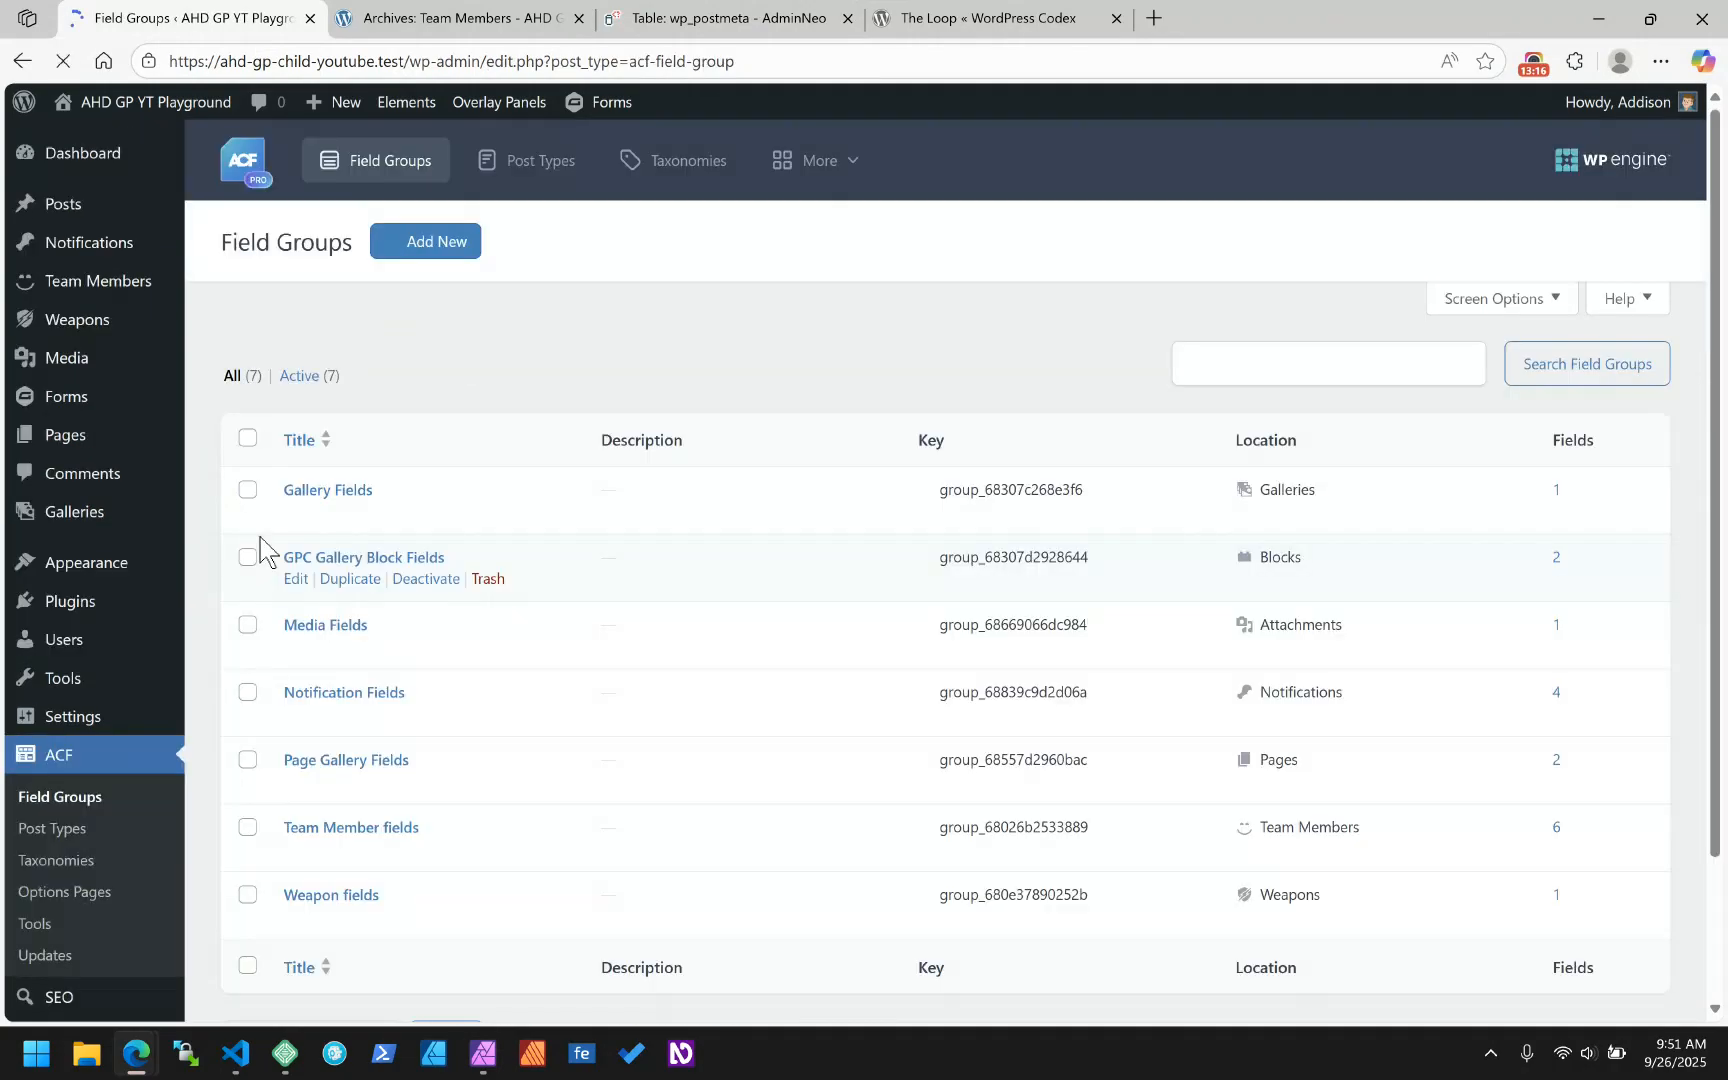
scroll(460, 640, "down", 2)
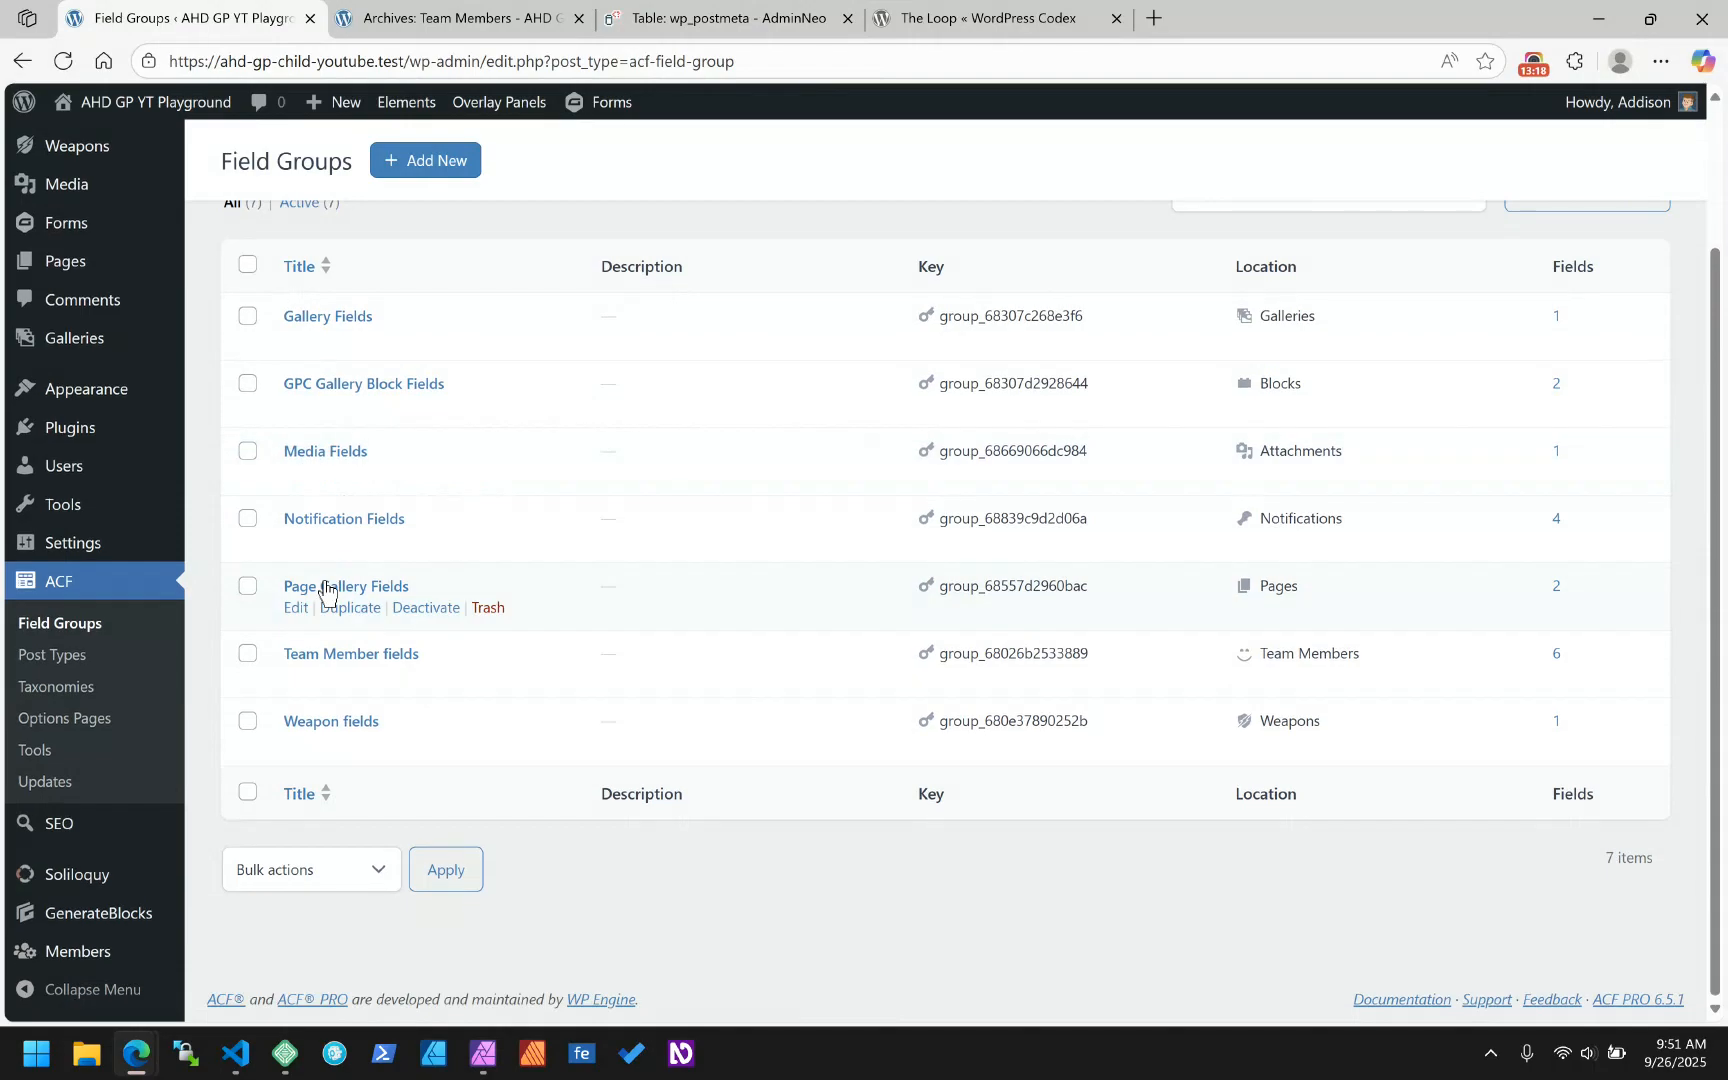
left_click(335, 657)
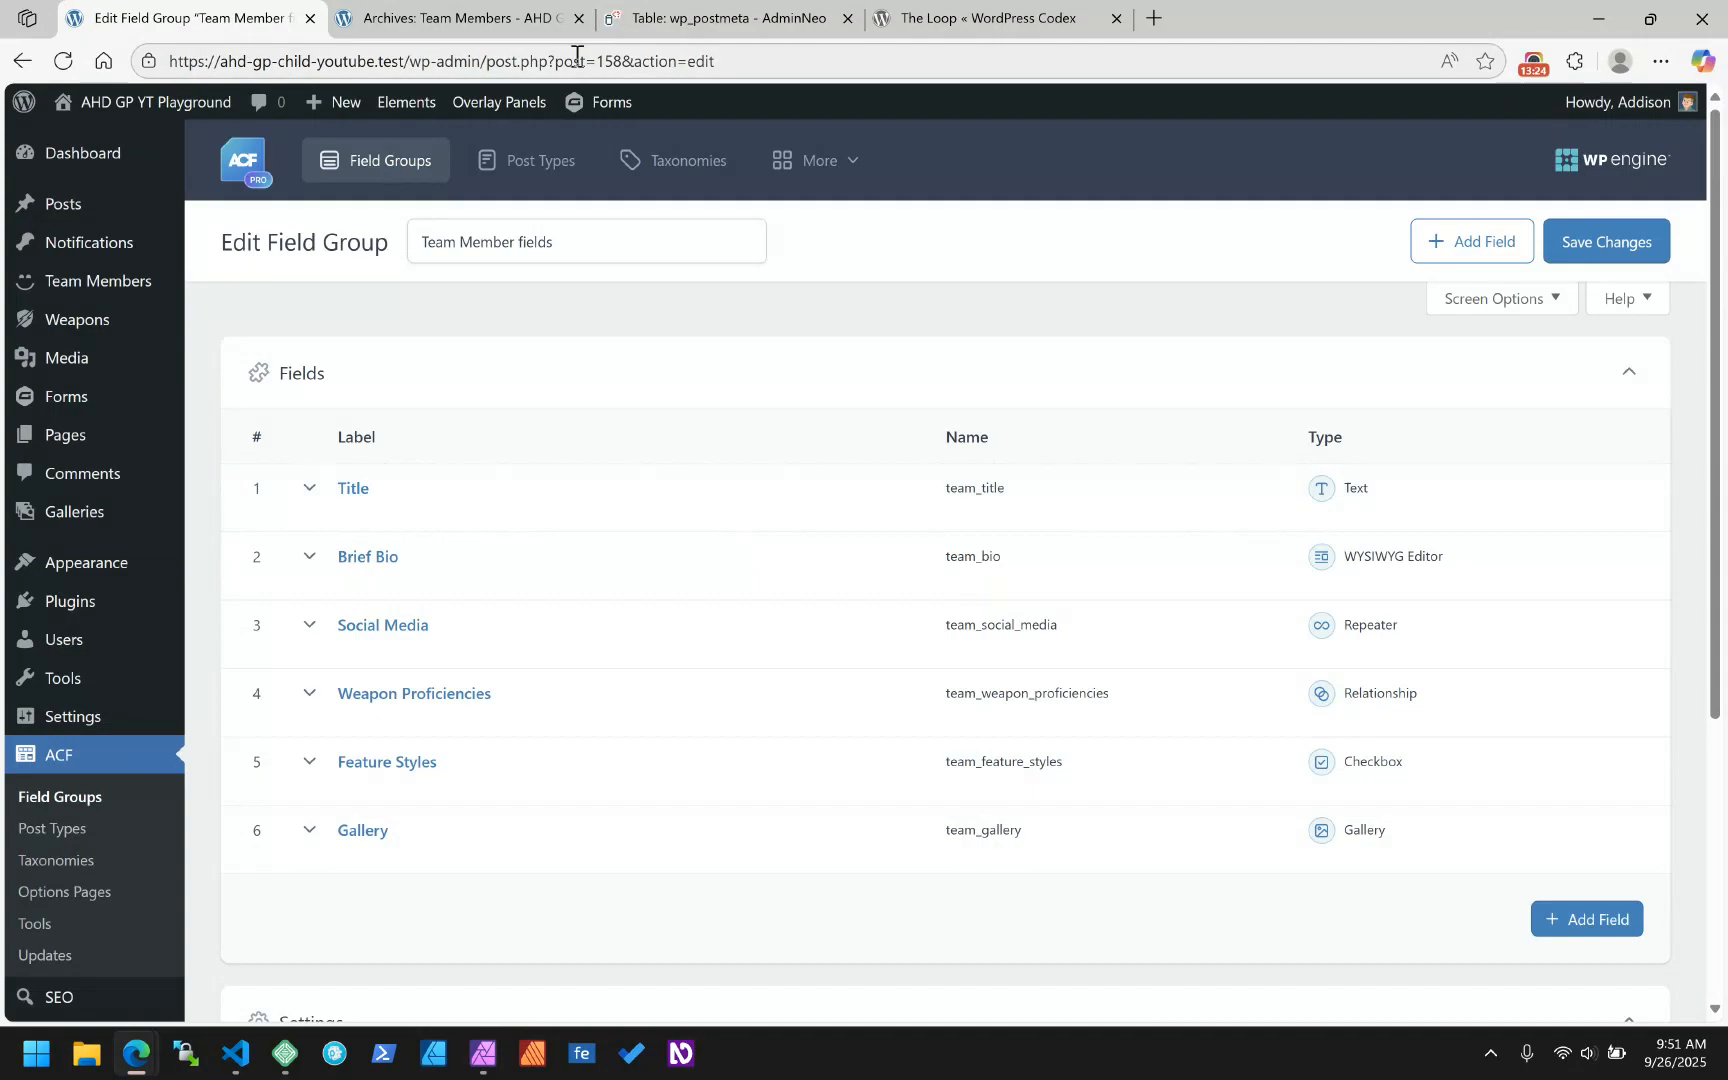
double_click(610, 61)
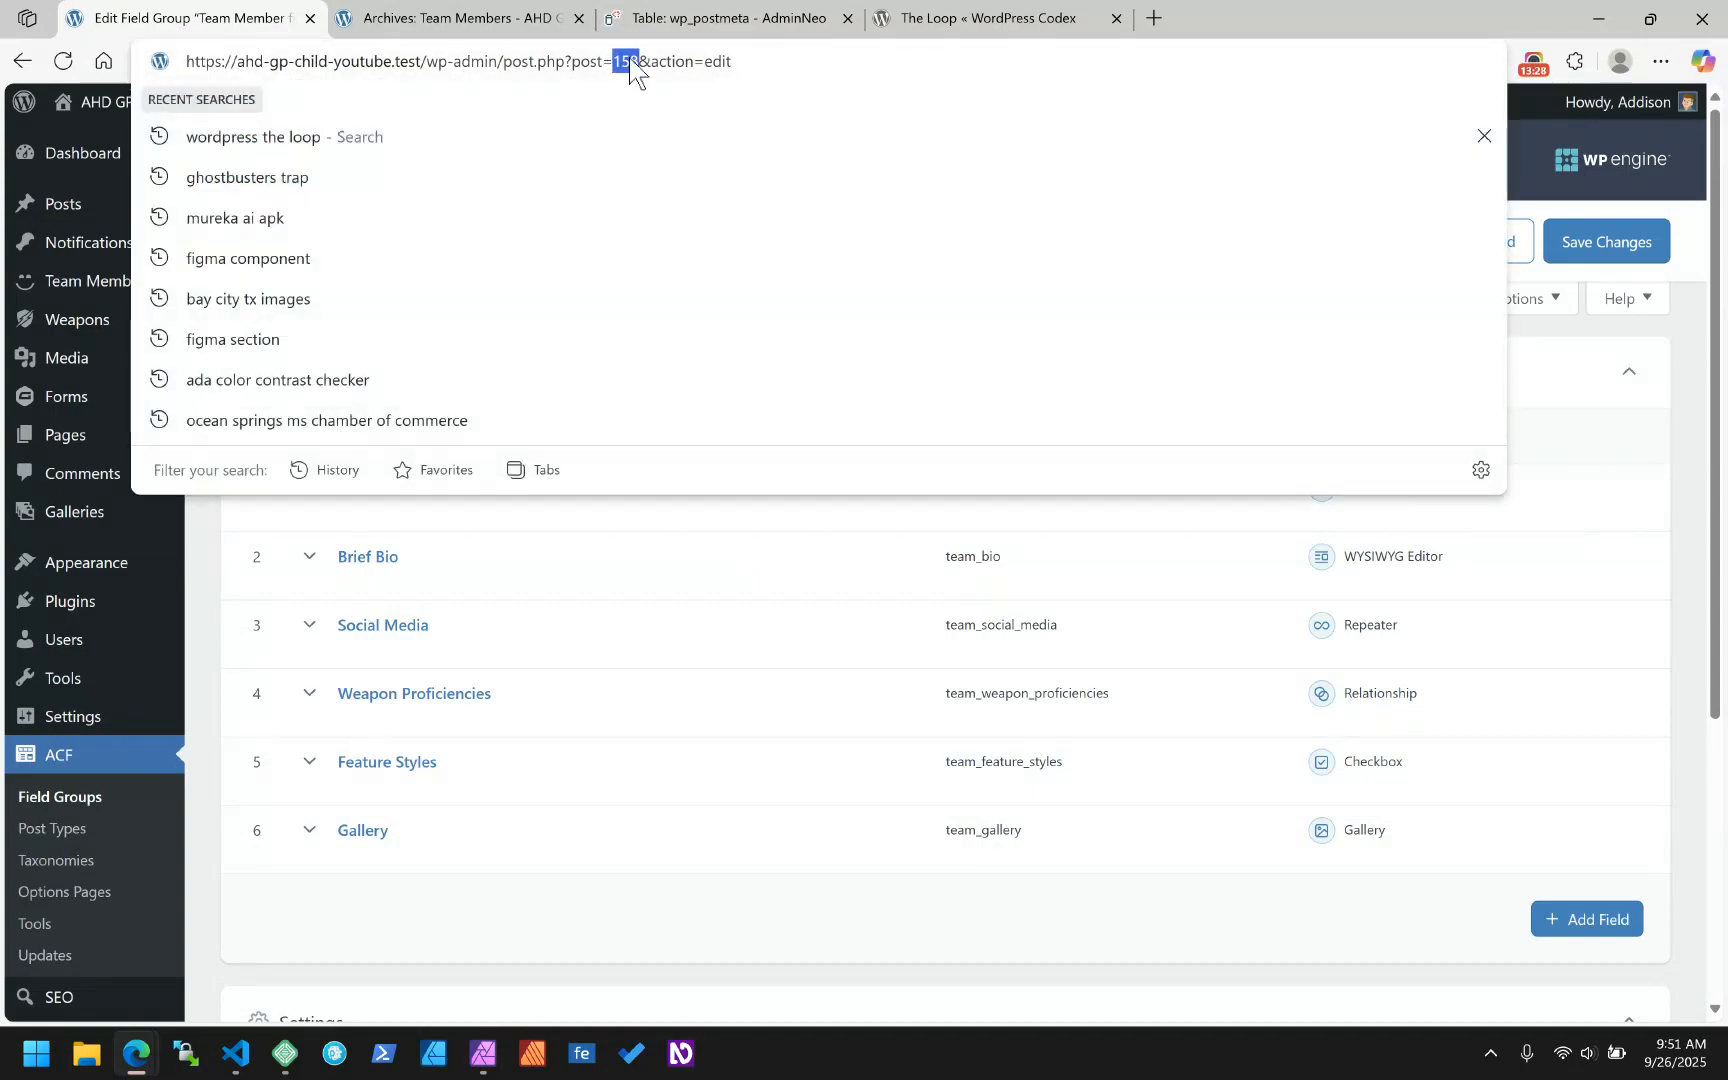
left_click(556, 925)
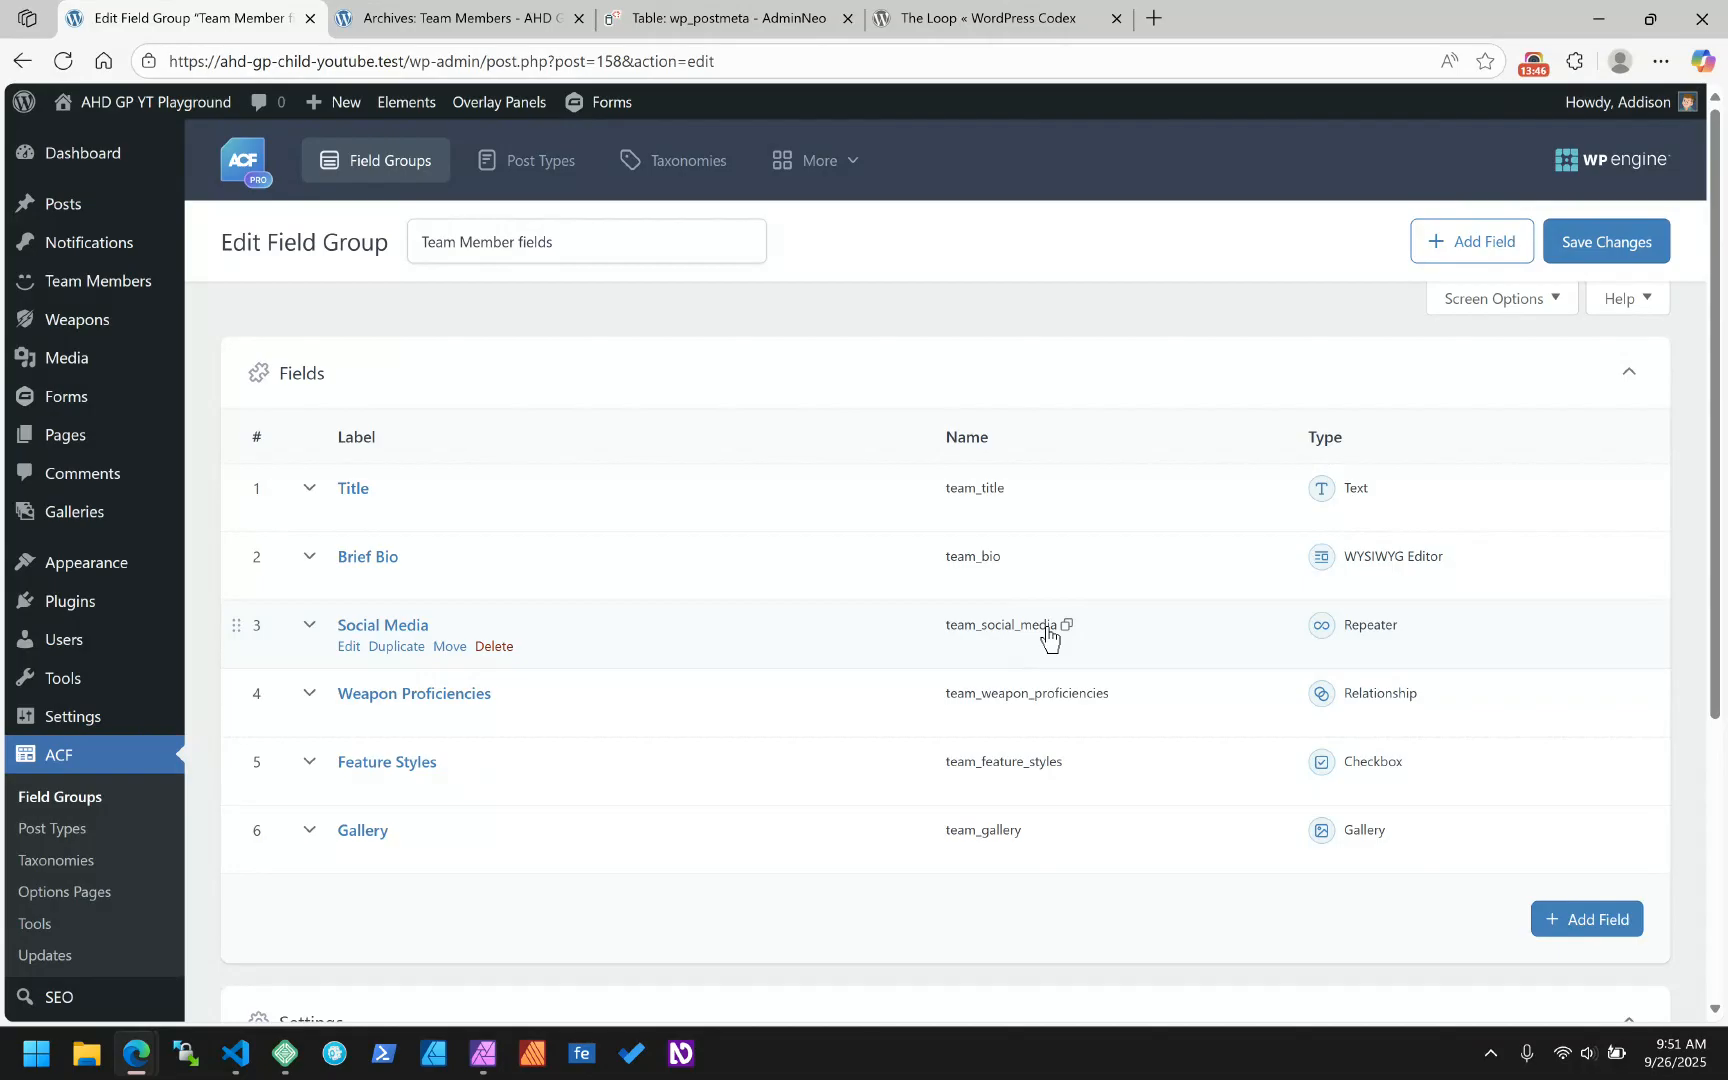
- Show the wp_postmeta table's data and go to the last page of rows, page 31
left_click(768, 15)
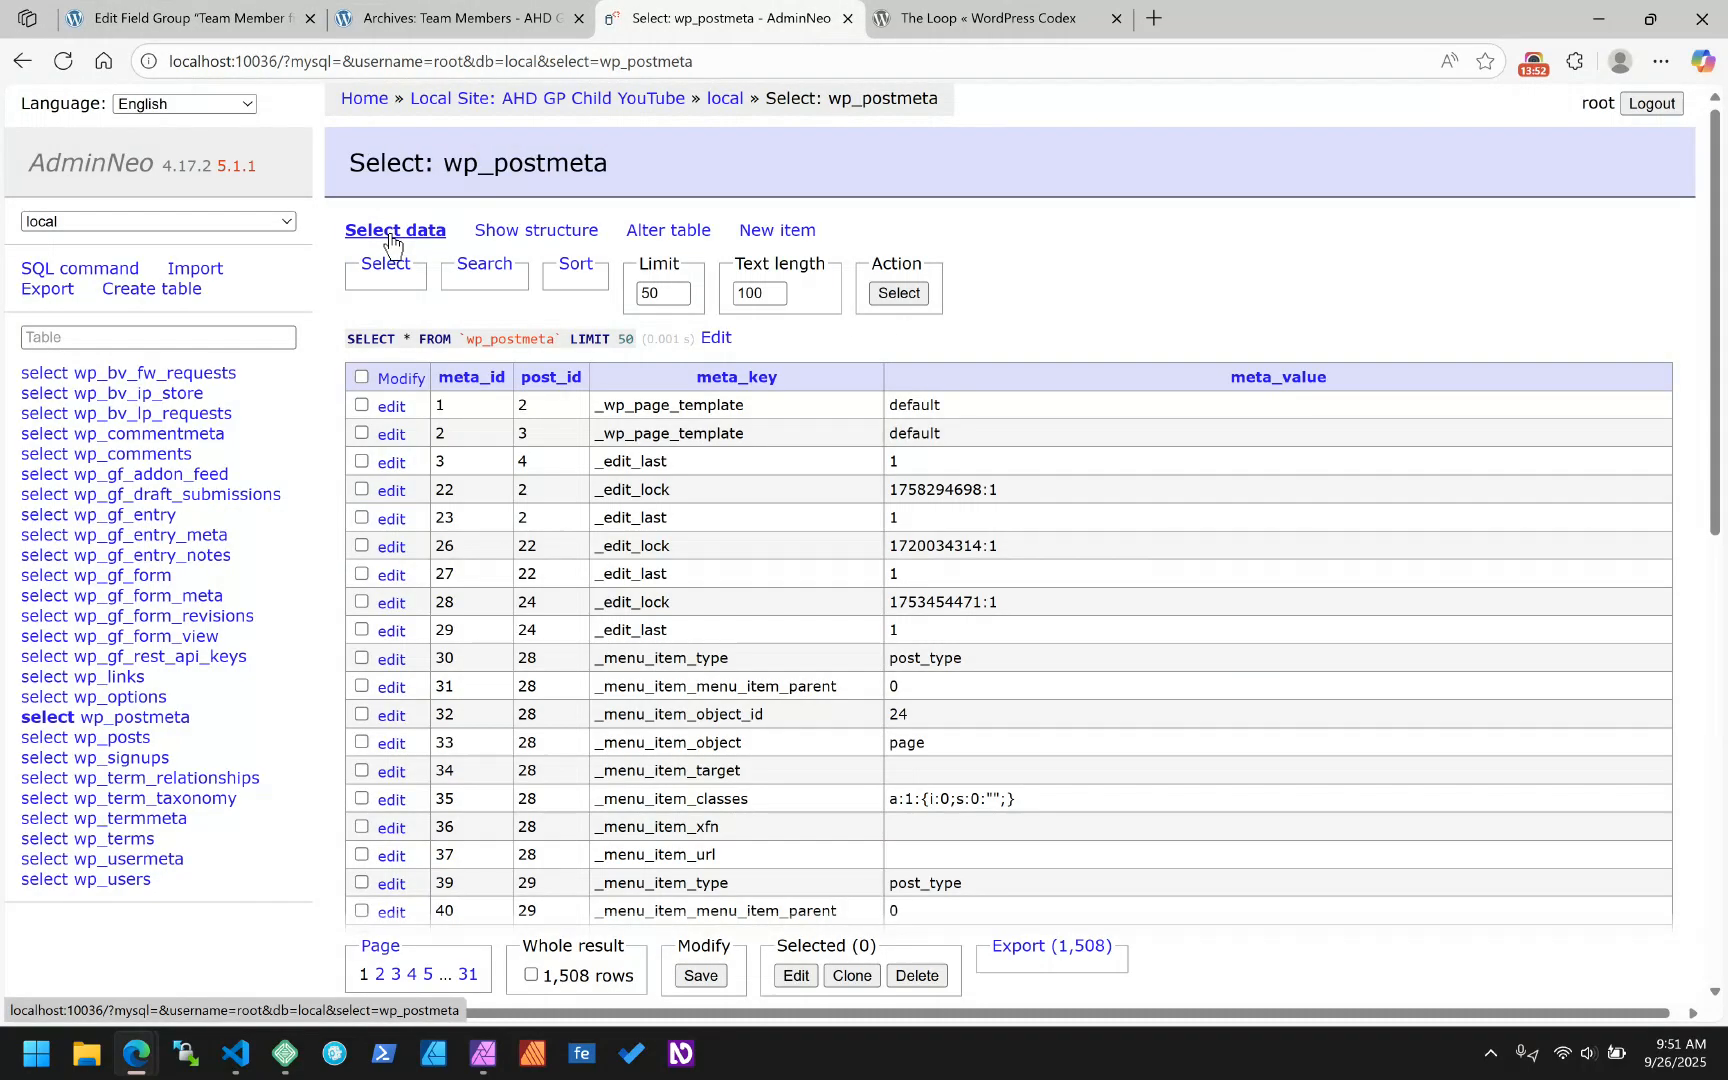
mouse_move(448, 382)
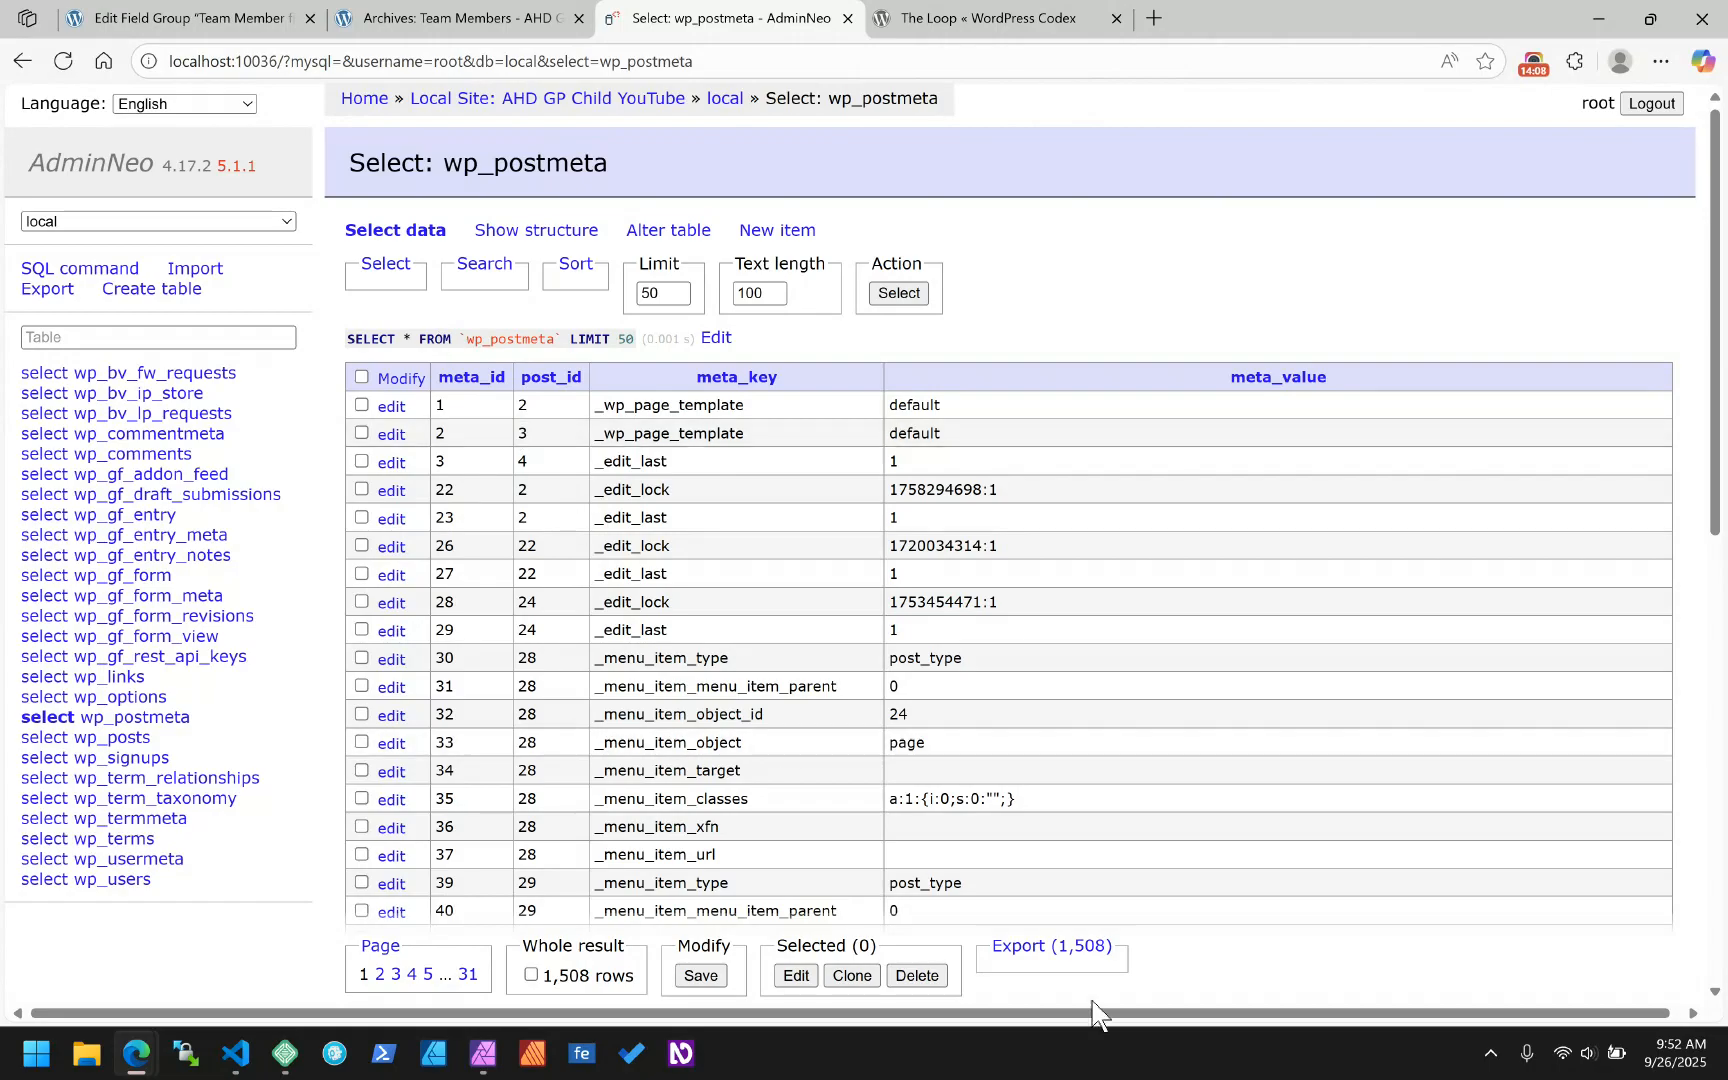
left_click_drag(1133, 1015, 1000, 995)
left_click(467, 974)
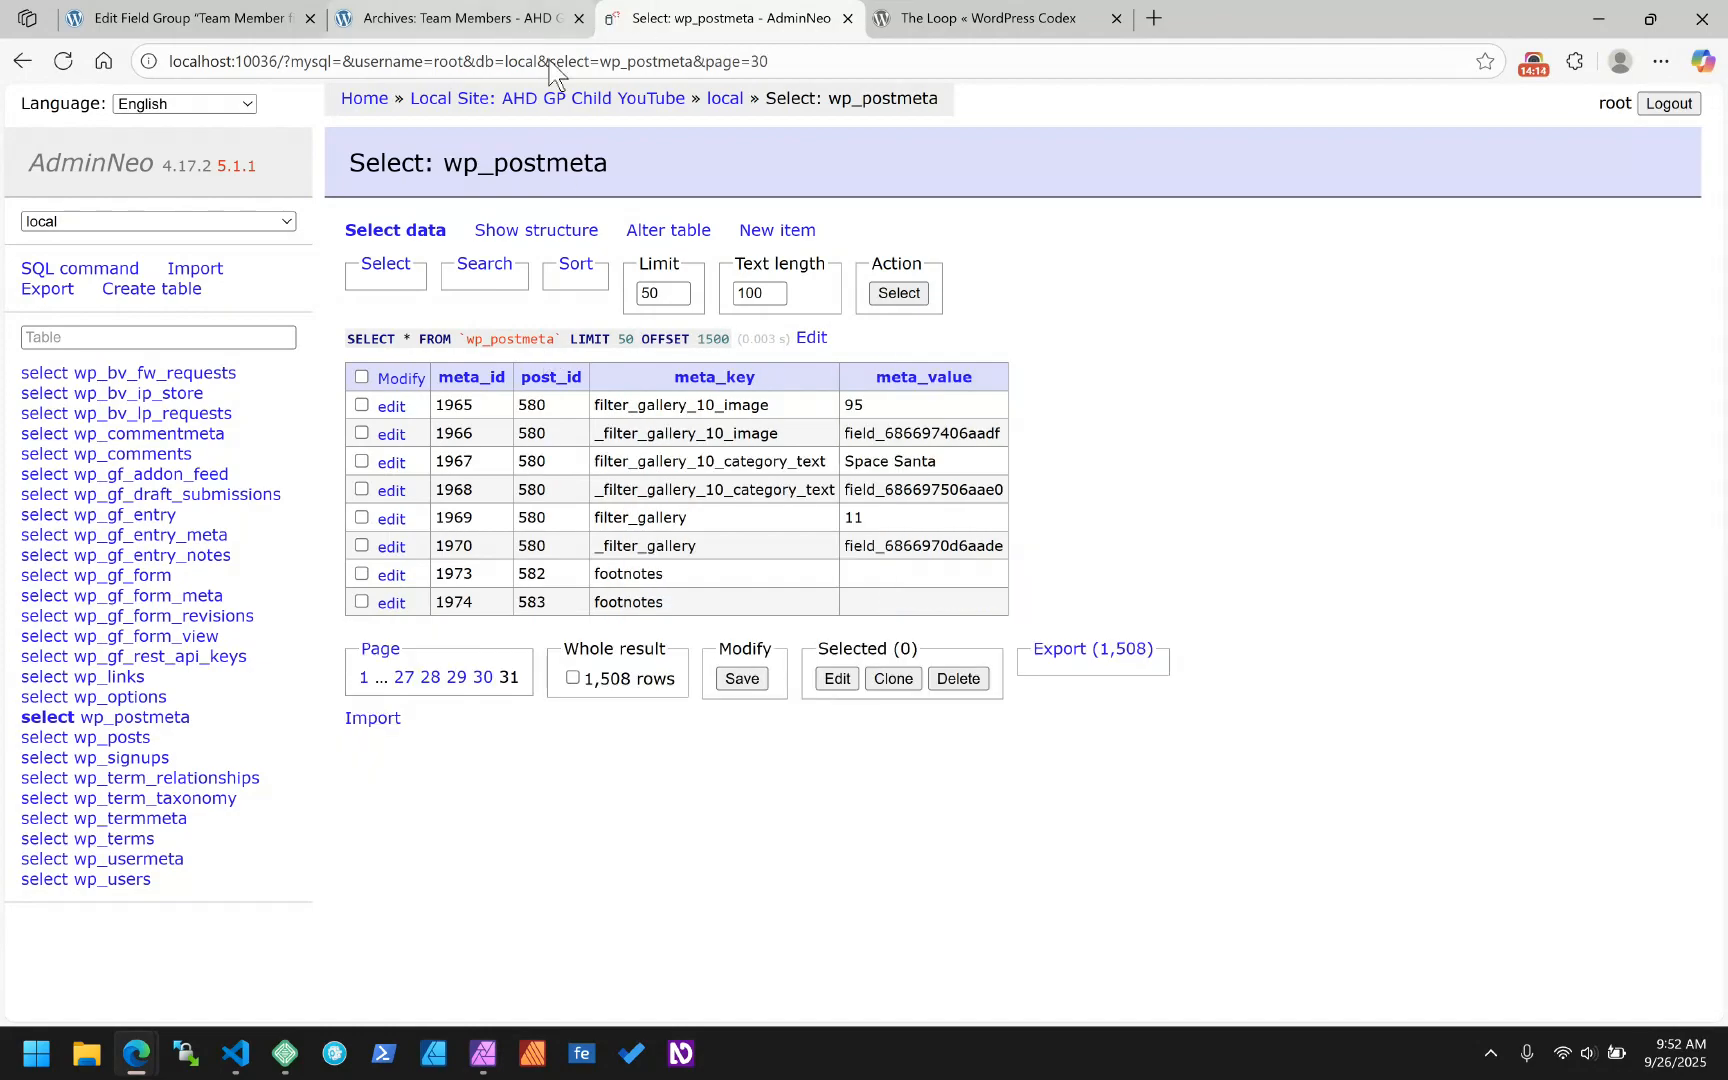
- Check the title field's name in the ACF field group and search wp_postmeta for meta_key equal to team_title
left_click(493, 272)
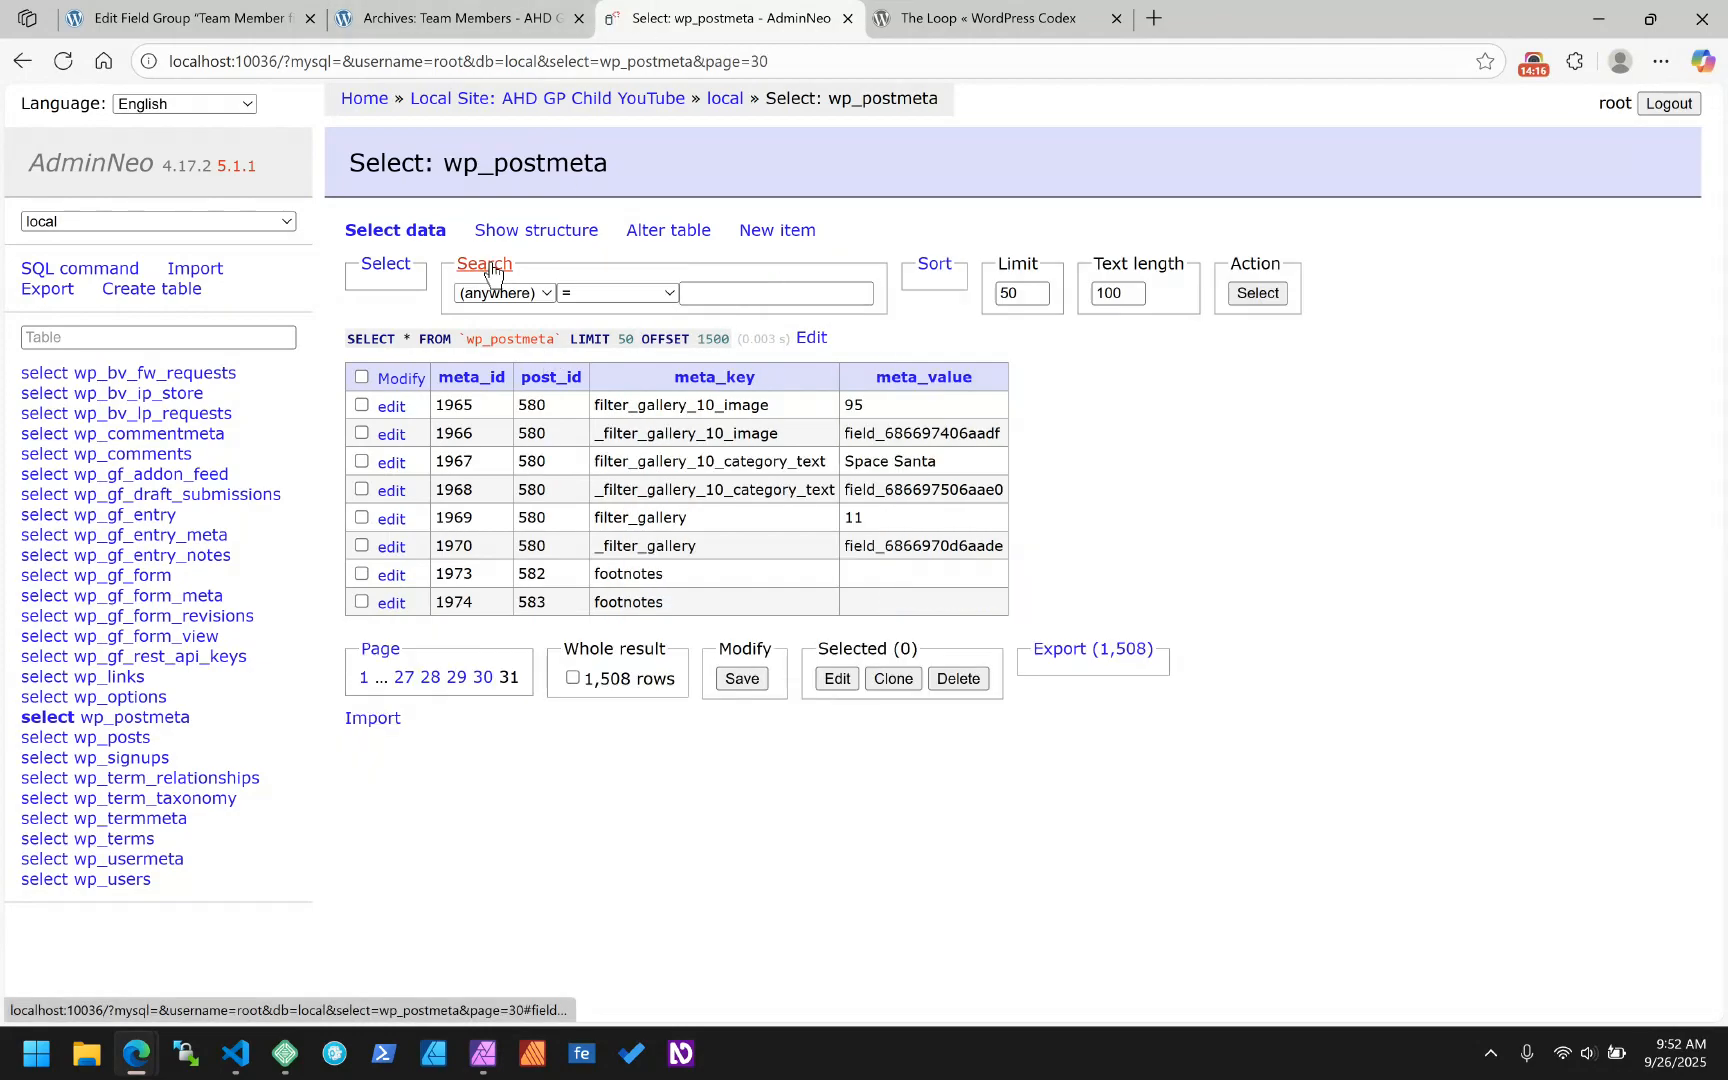
left_click(520, 293)
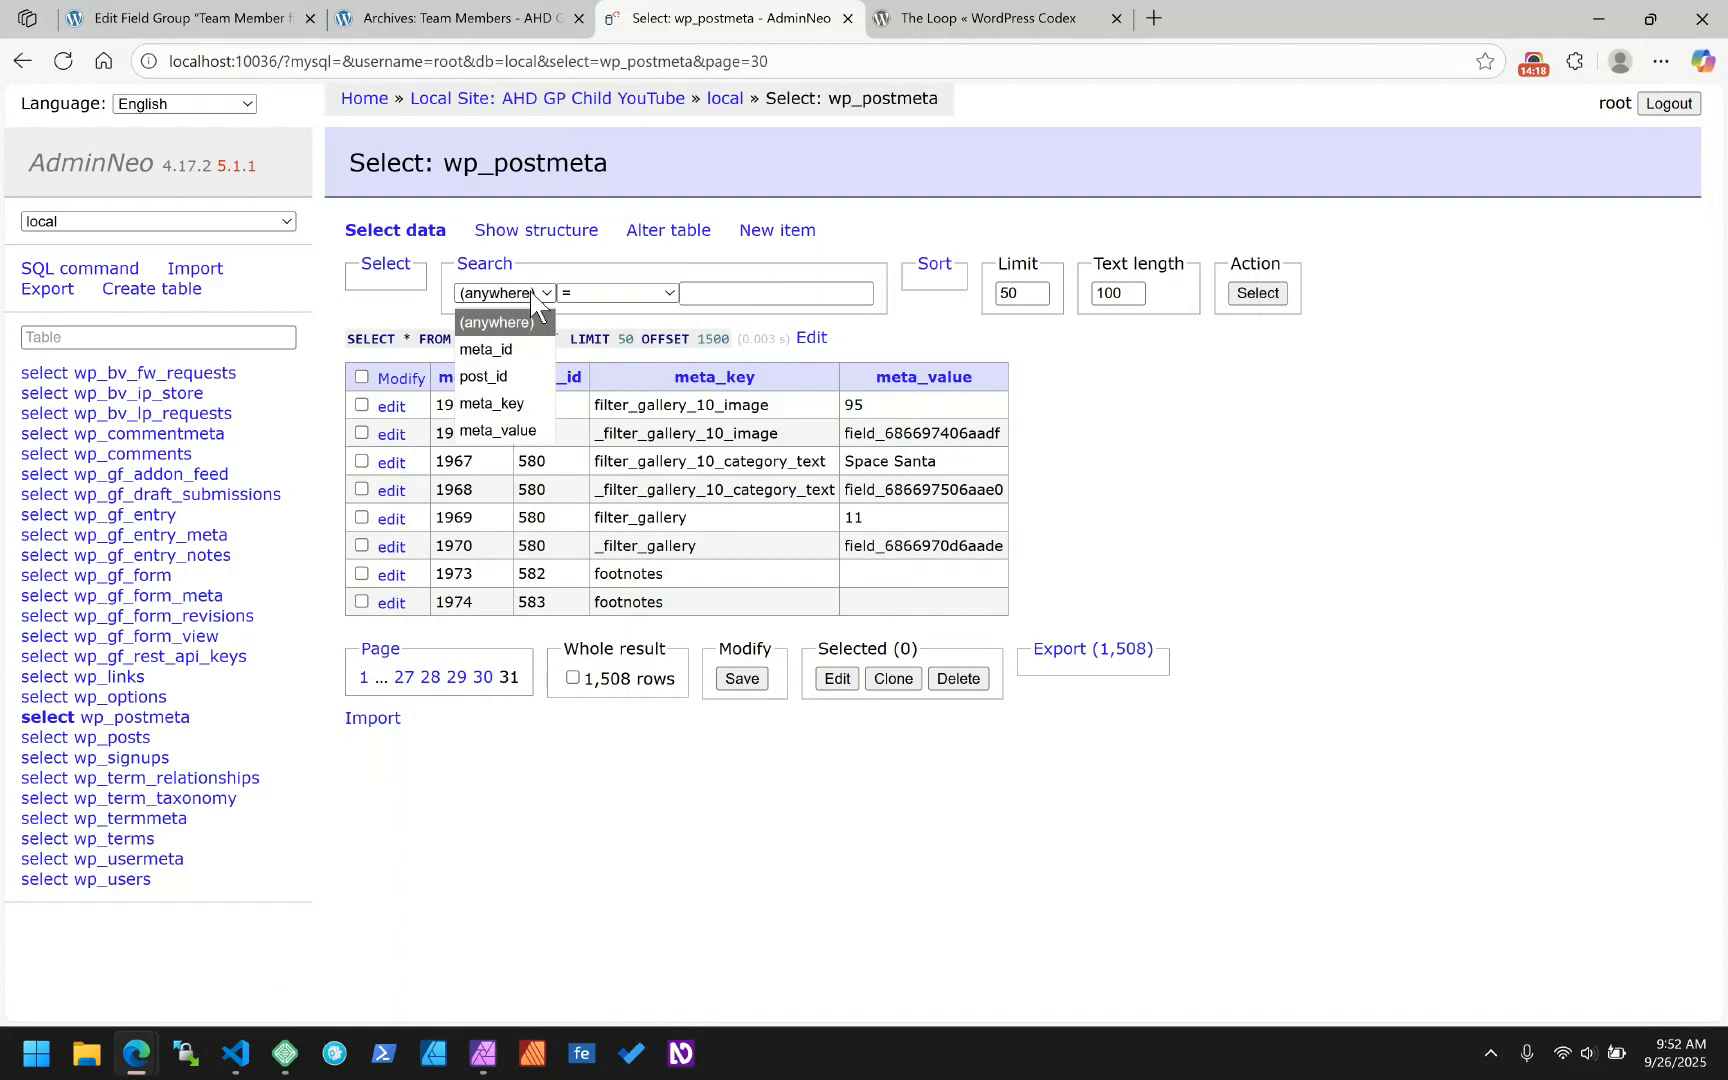
left_click(510, 404)
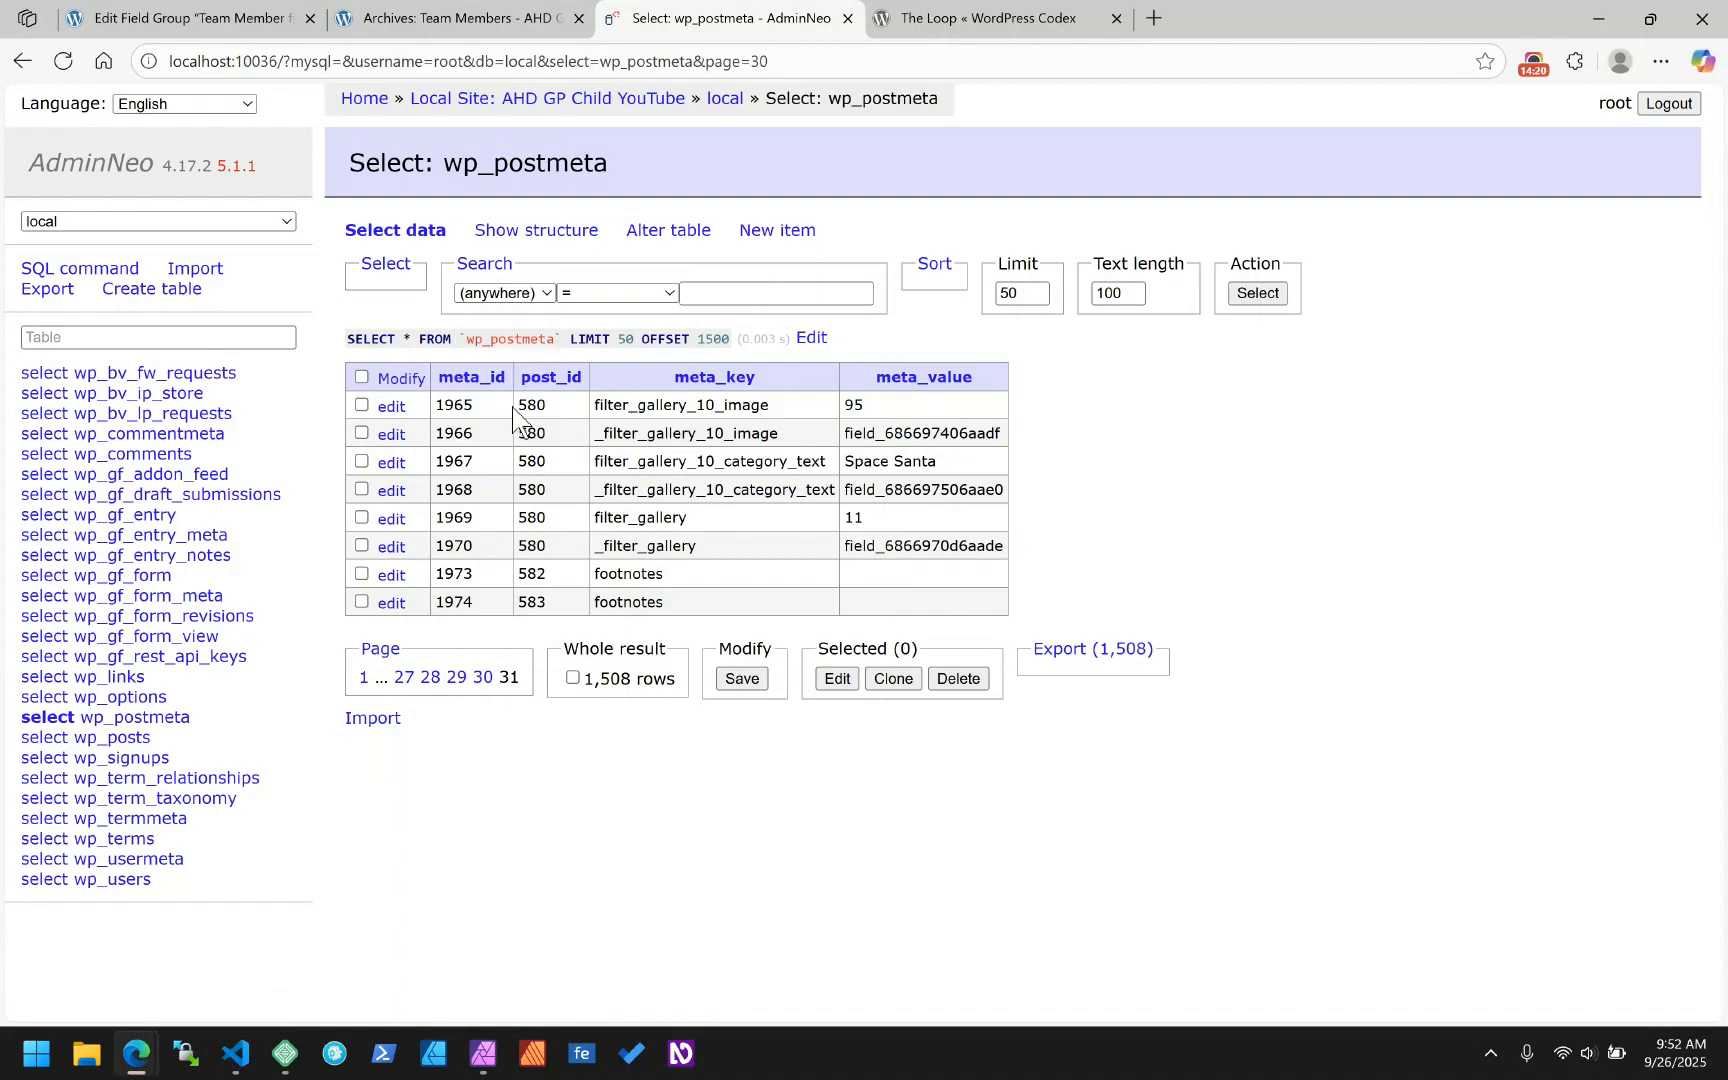
left_click(462, 22)
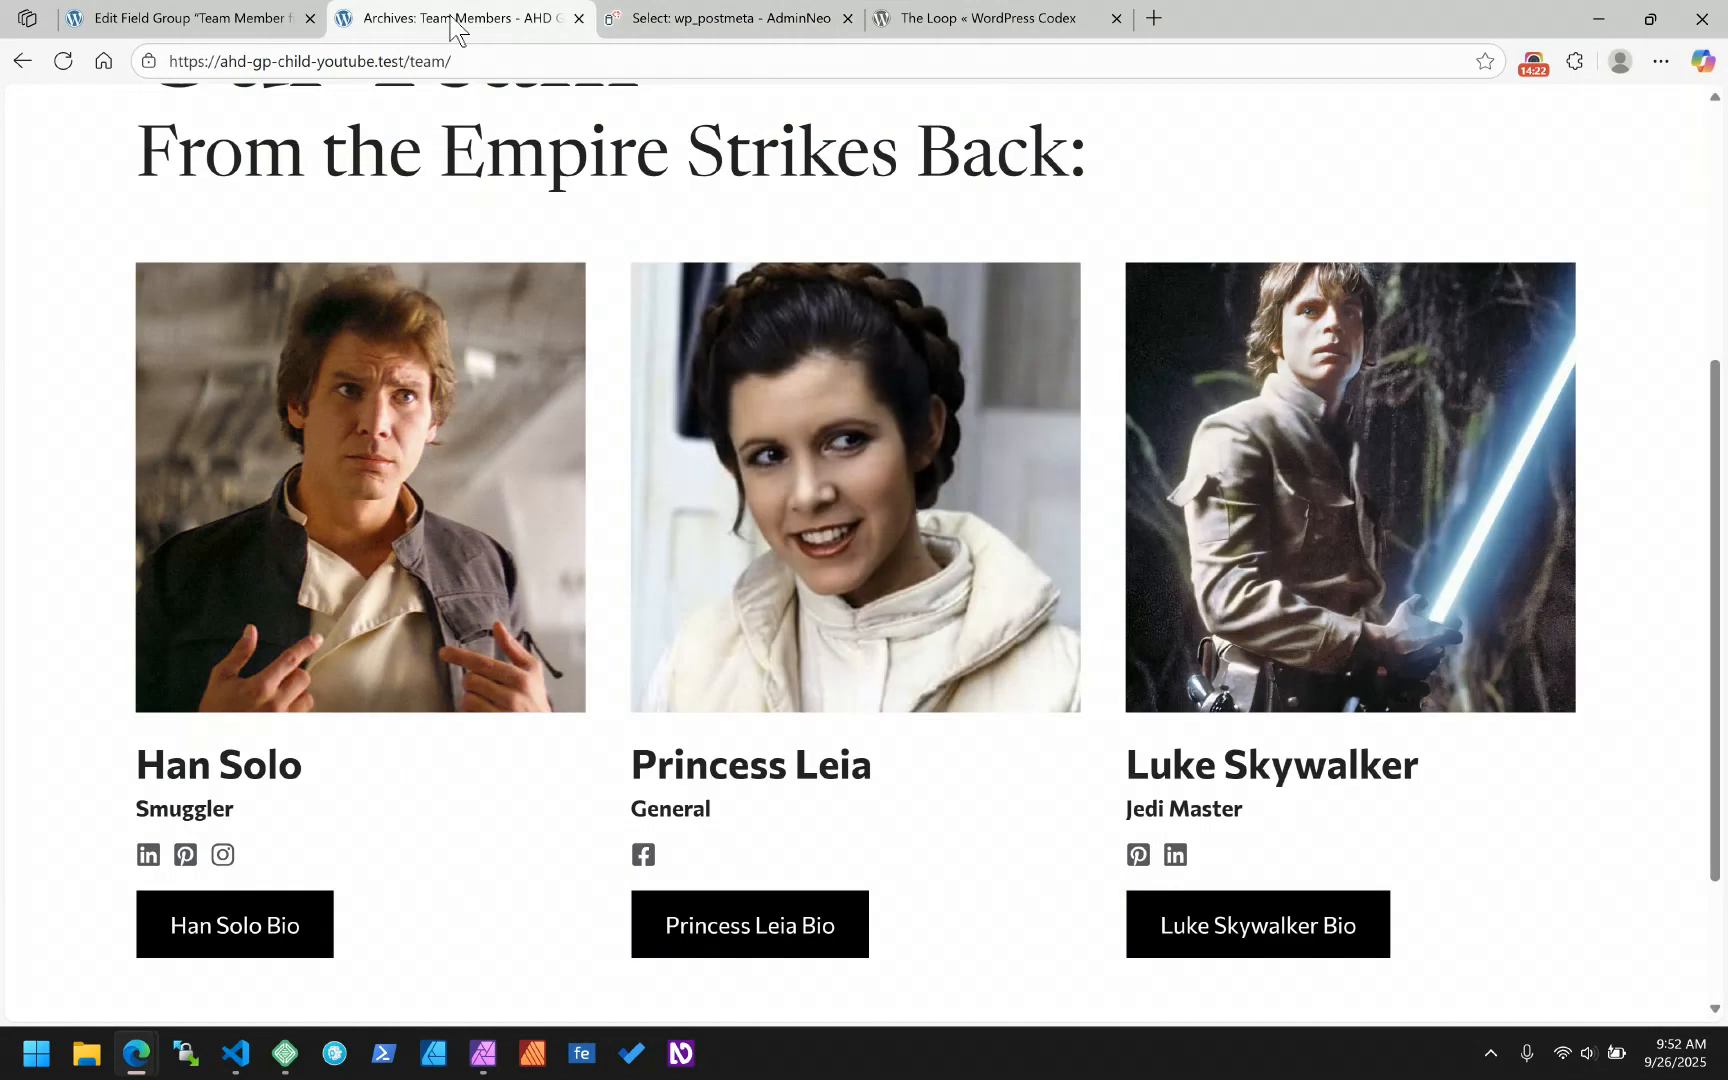
left_click(240, 20)
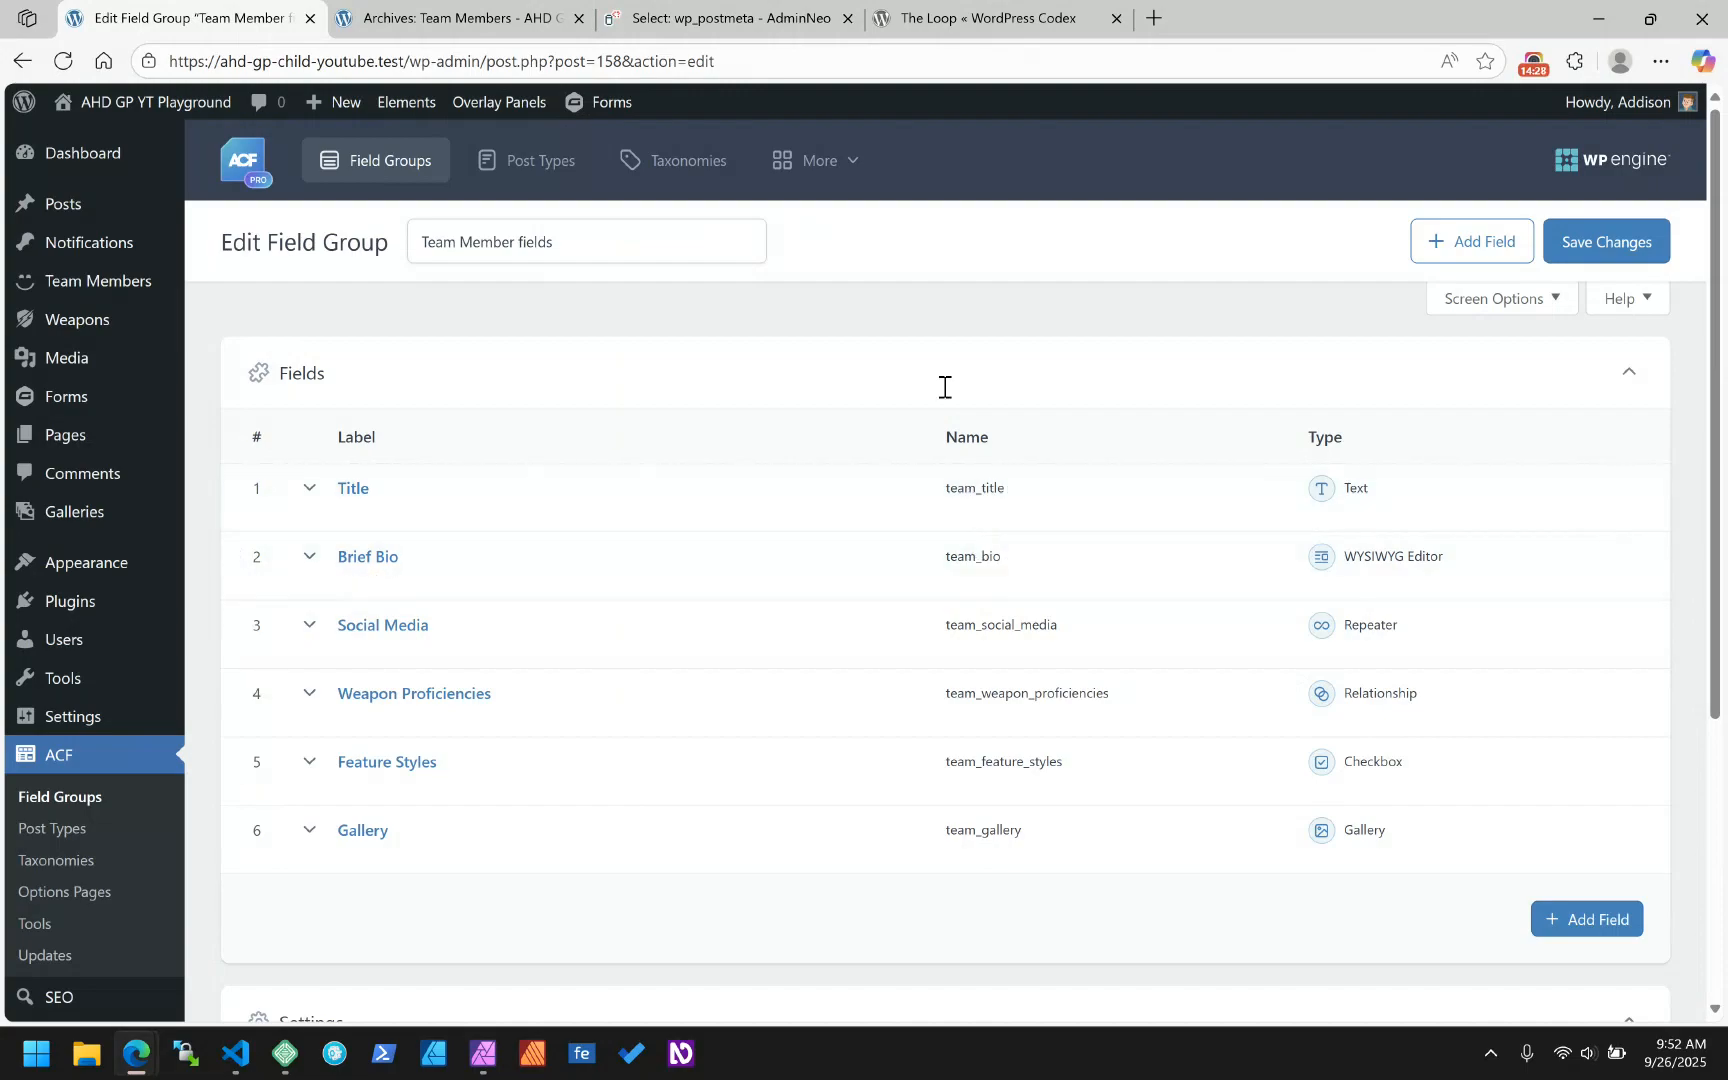
left_click(695, 20)
left_click(726, 296)
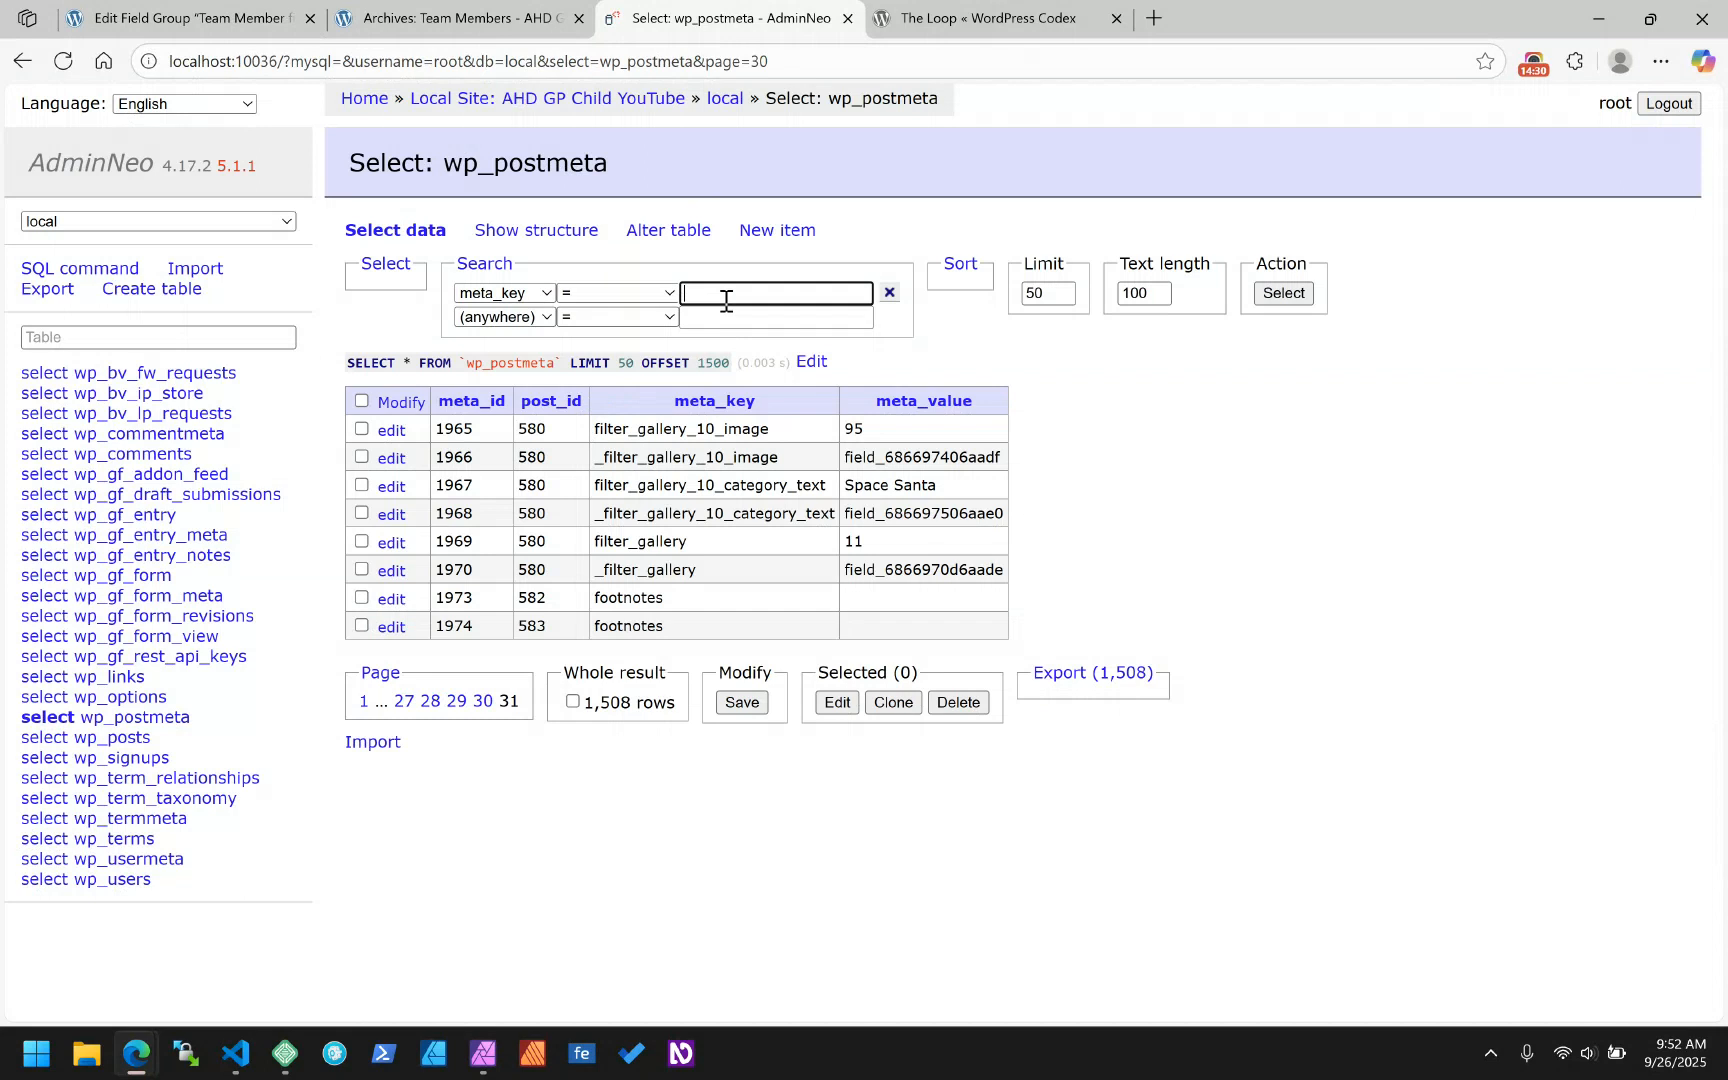
type("team_title")
key("Return")
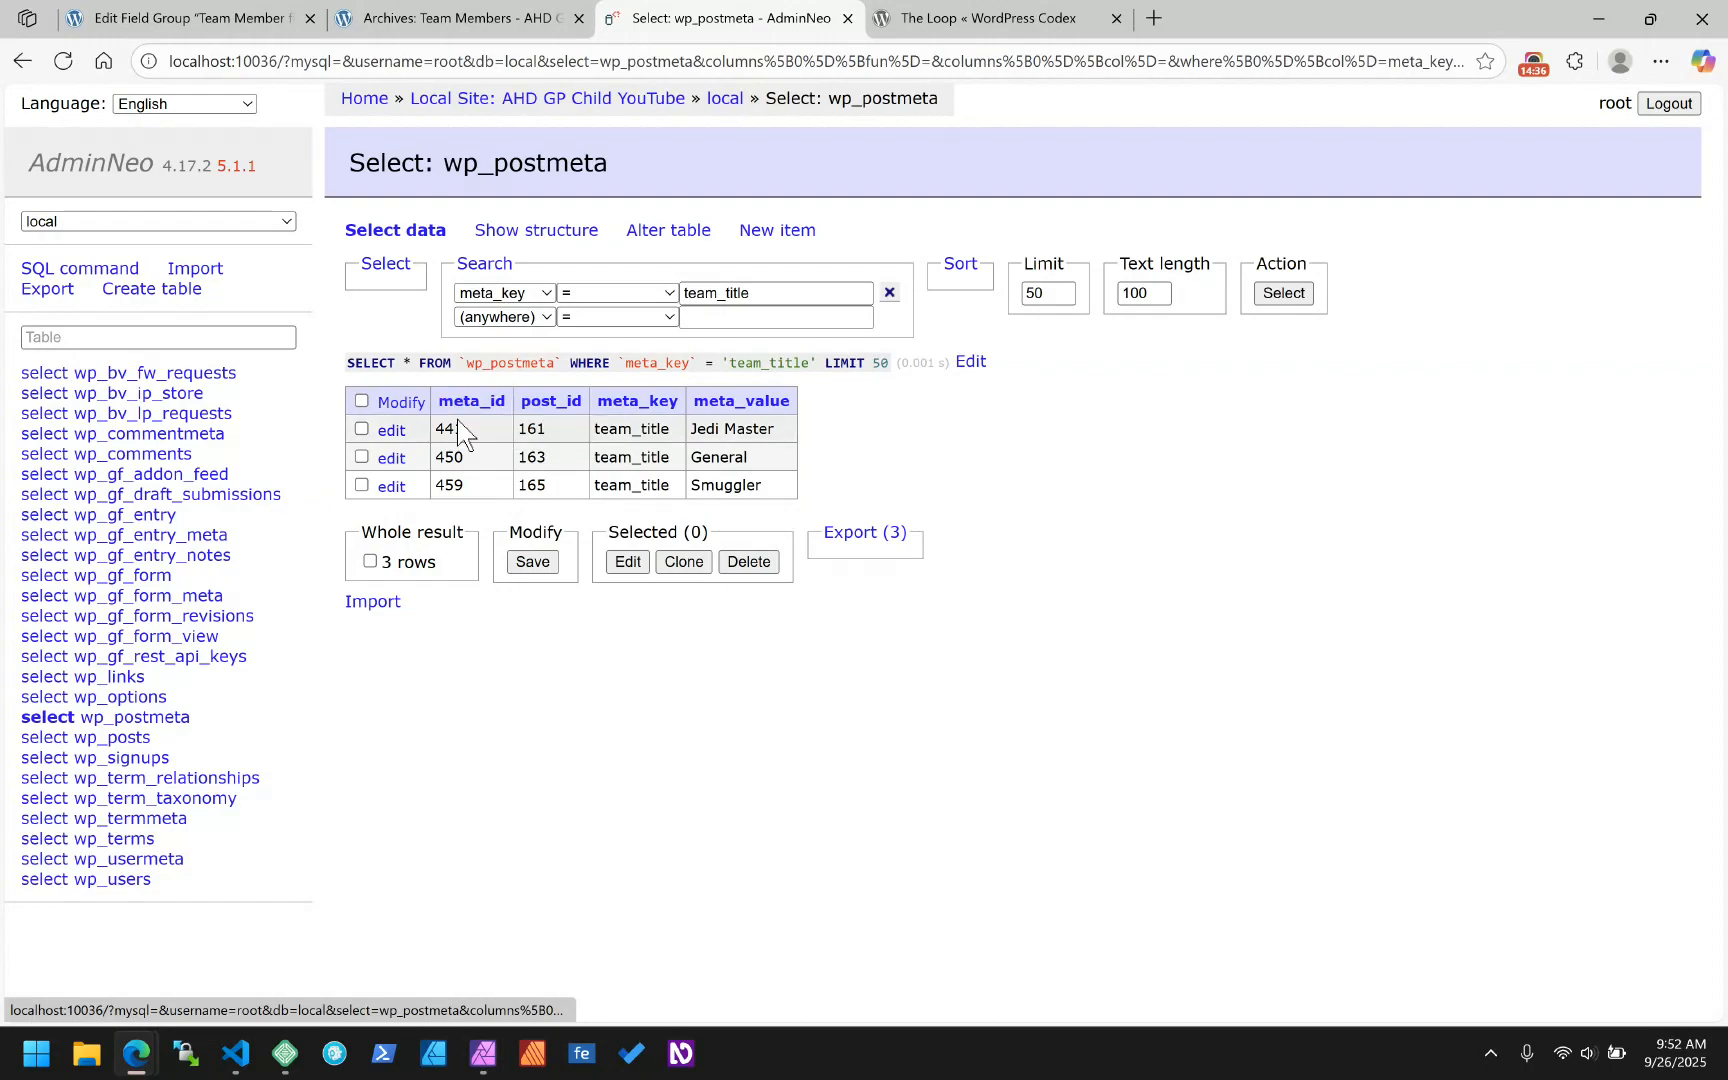
- Highlight the post_id of the Smuggler row and compare it with the team archive page and the ACF field group
double_click(526, 489)
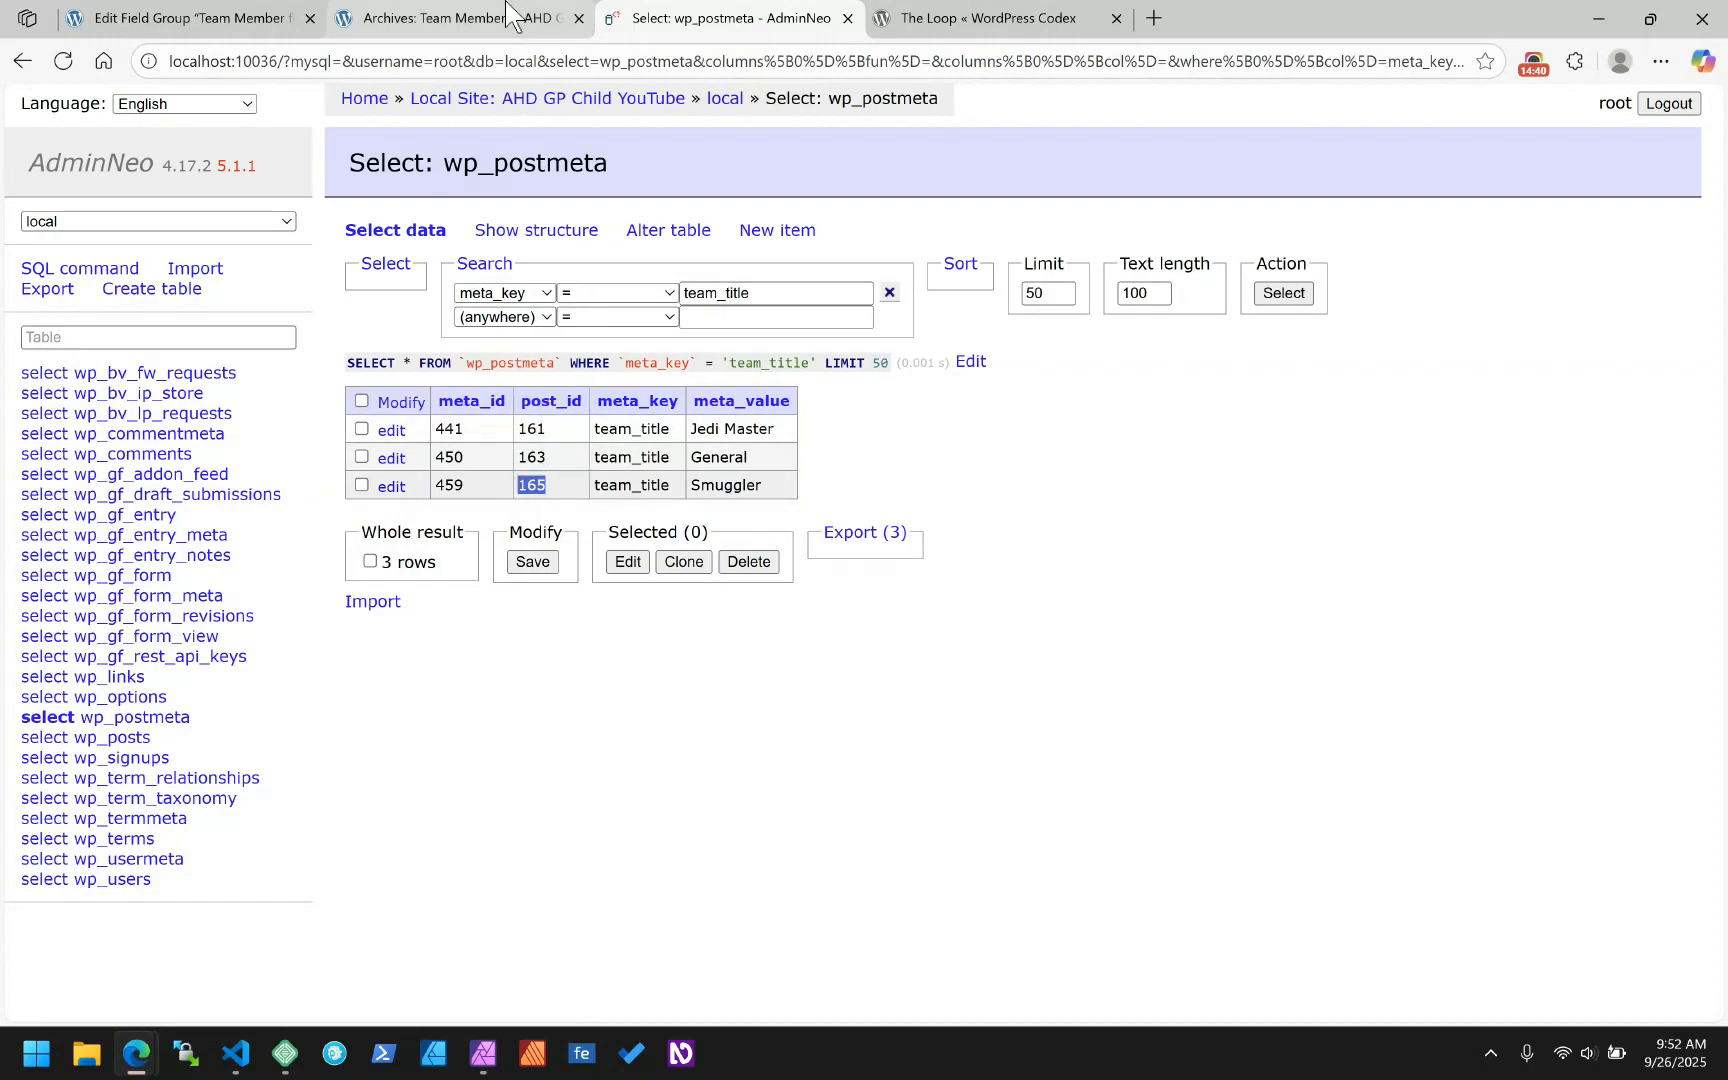
left_click(464, 20)
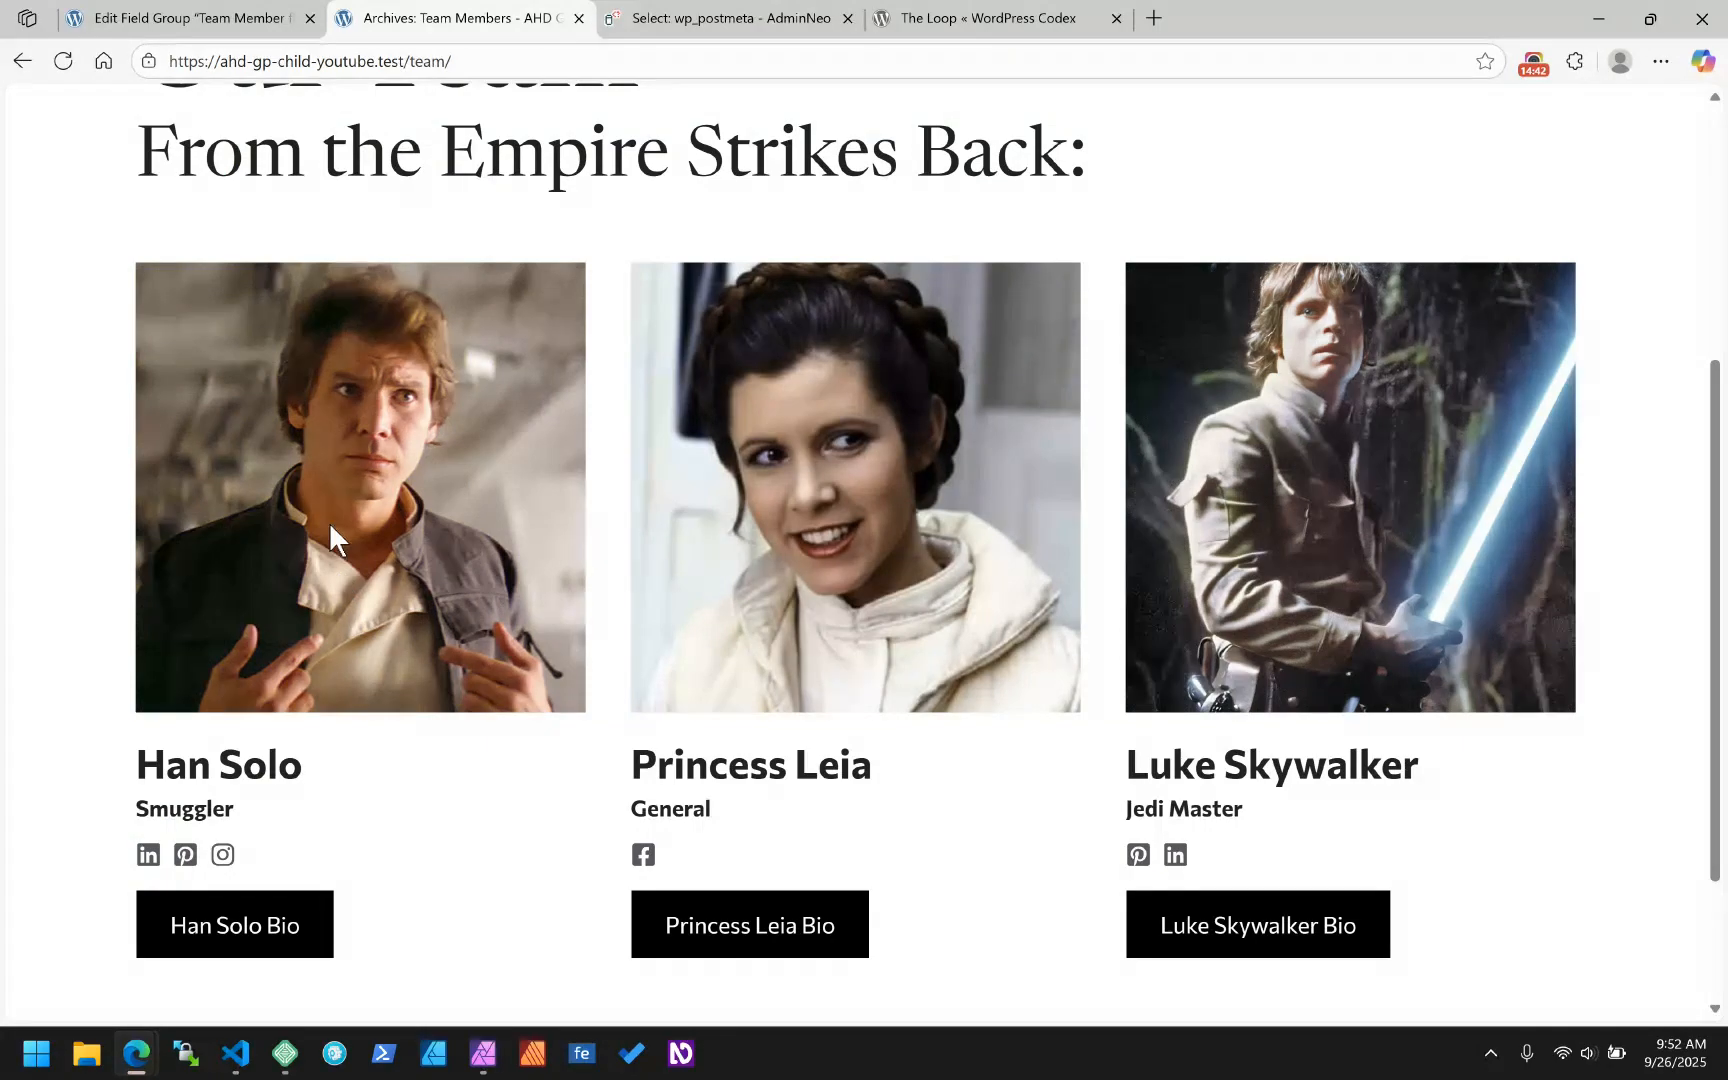
left_click(290, 14)
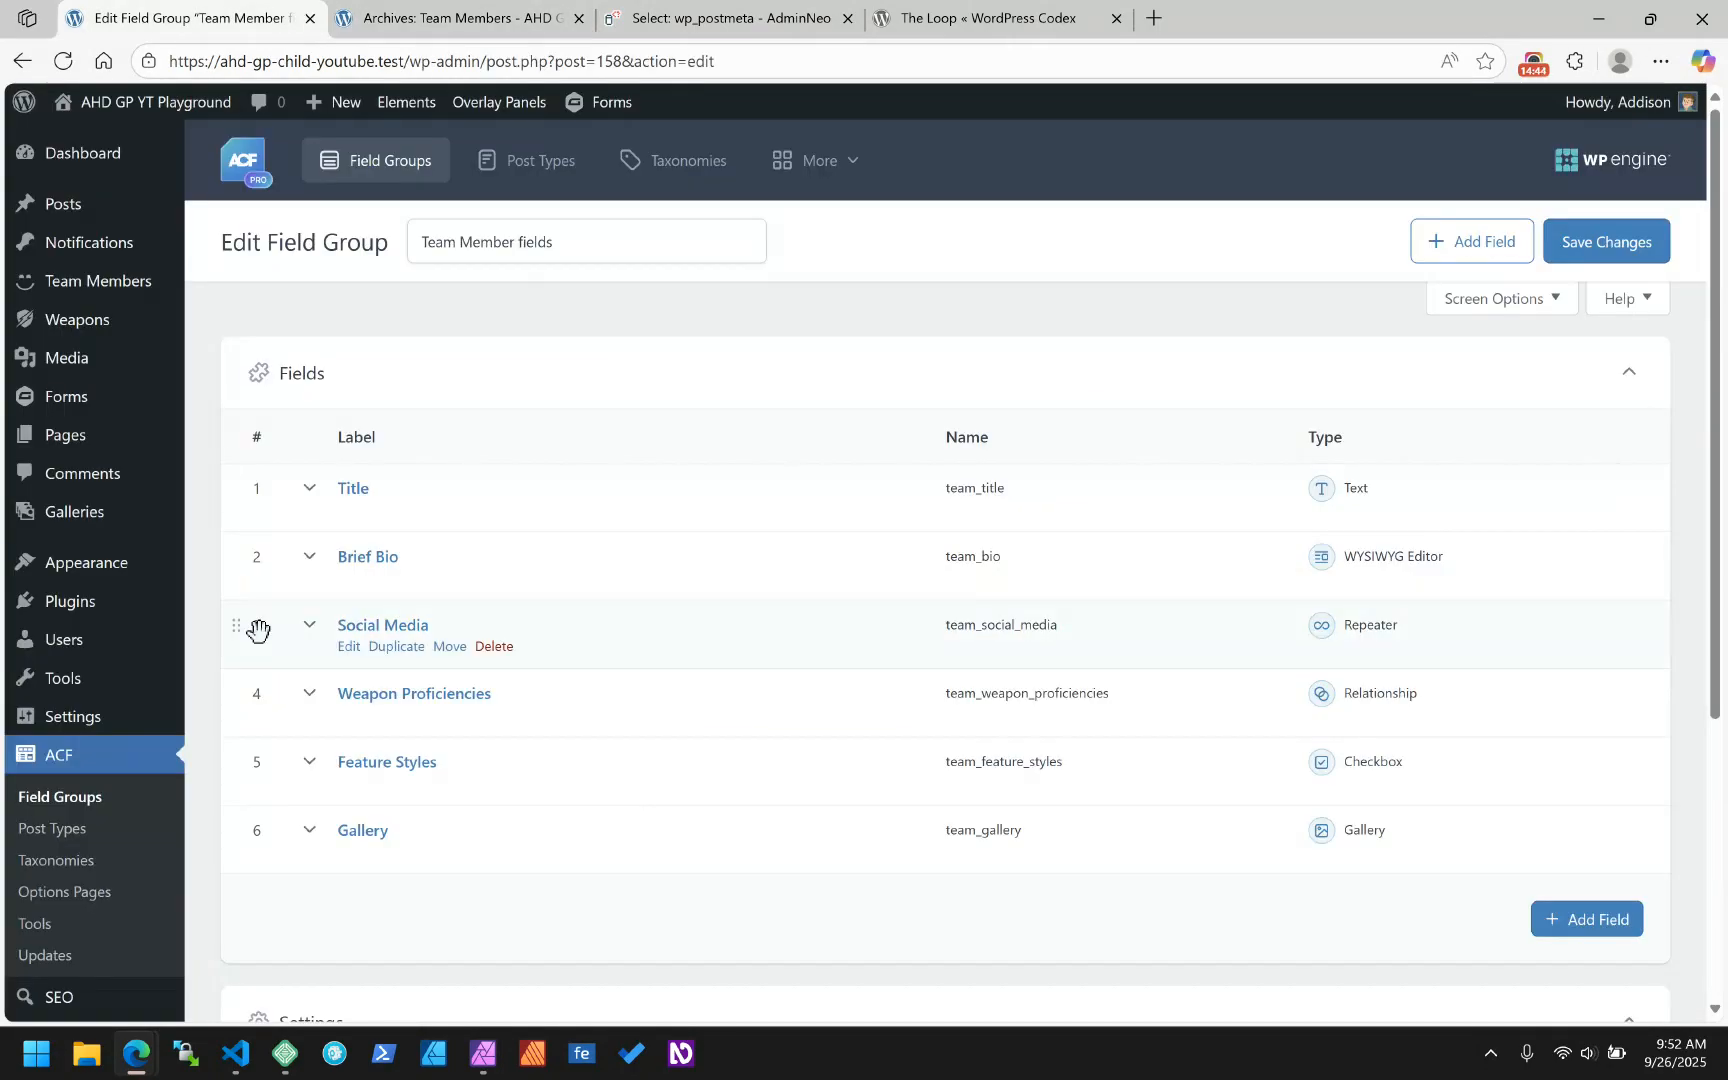
left_click(690, 18)
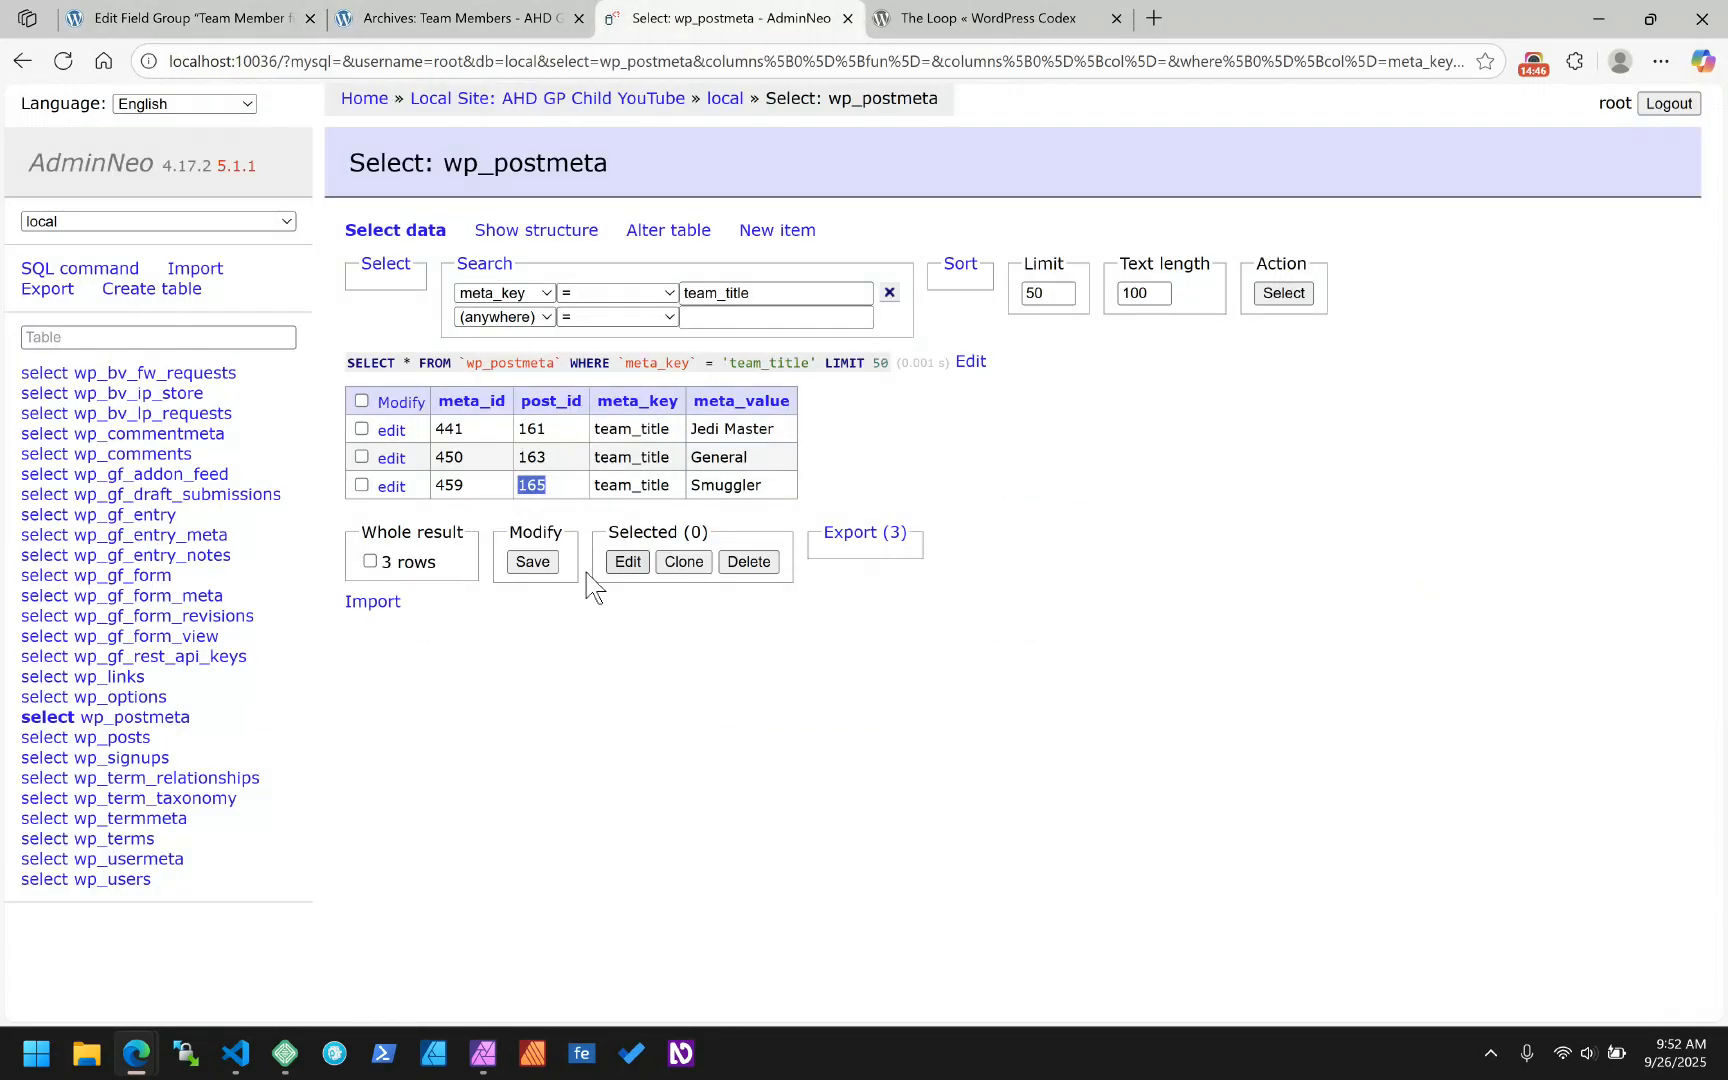
- Open the Smuggler row's wp_postmeta record for editing and highlight its meta_id and post_id values
left_click(388, 486)
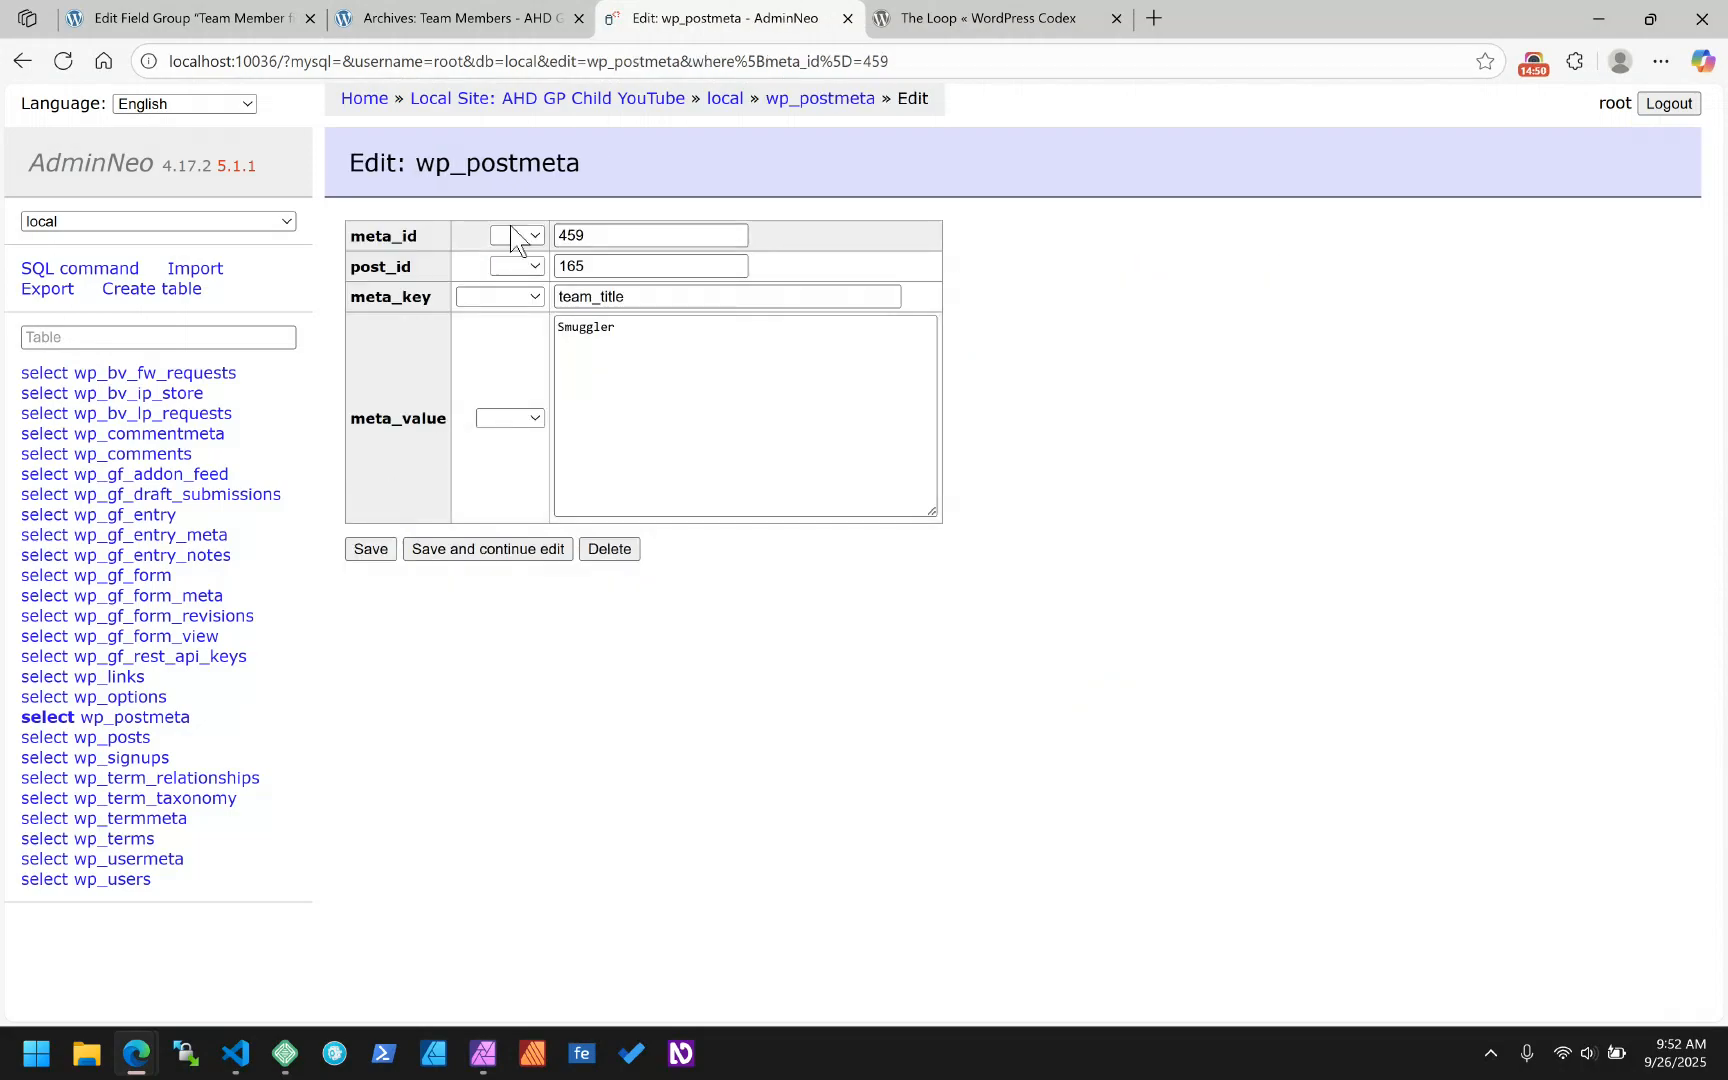
double_click(578, 235)
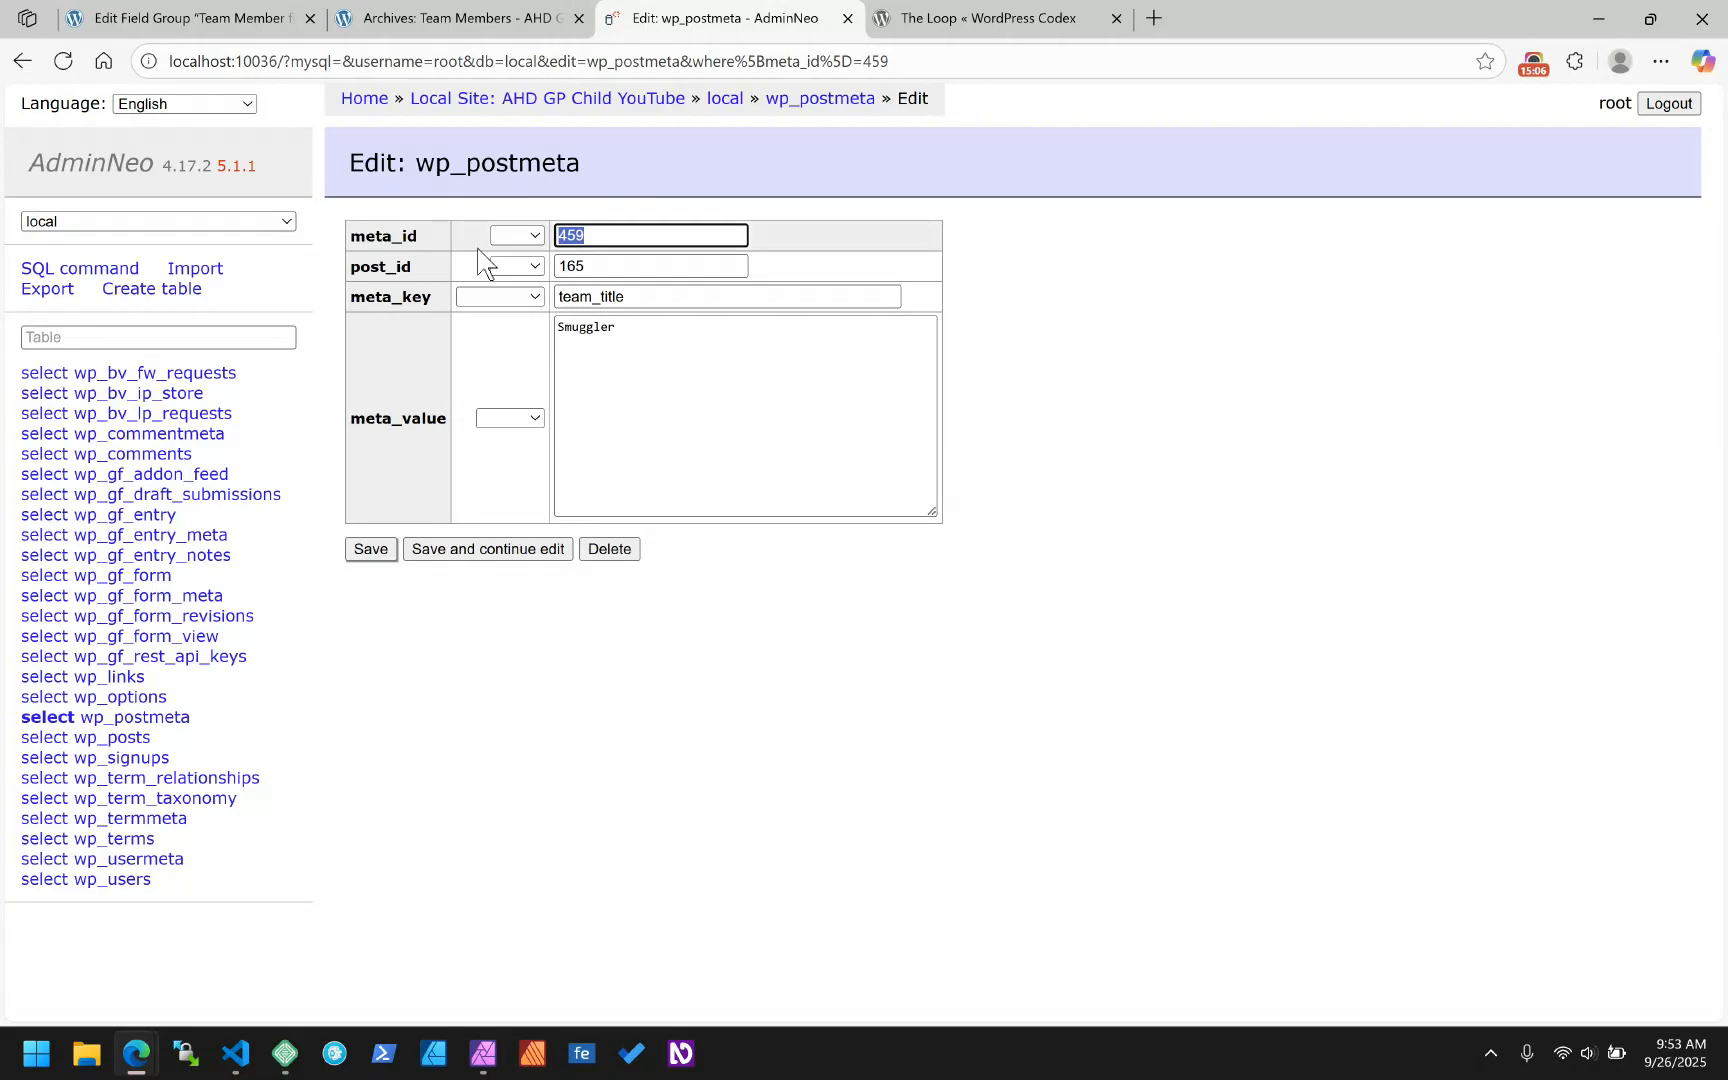
left_click(590, 266)
double_click(588, 266)
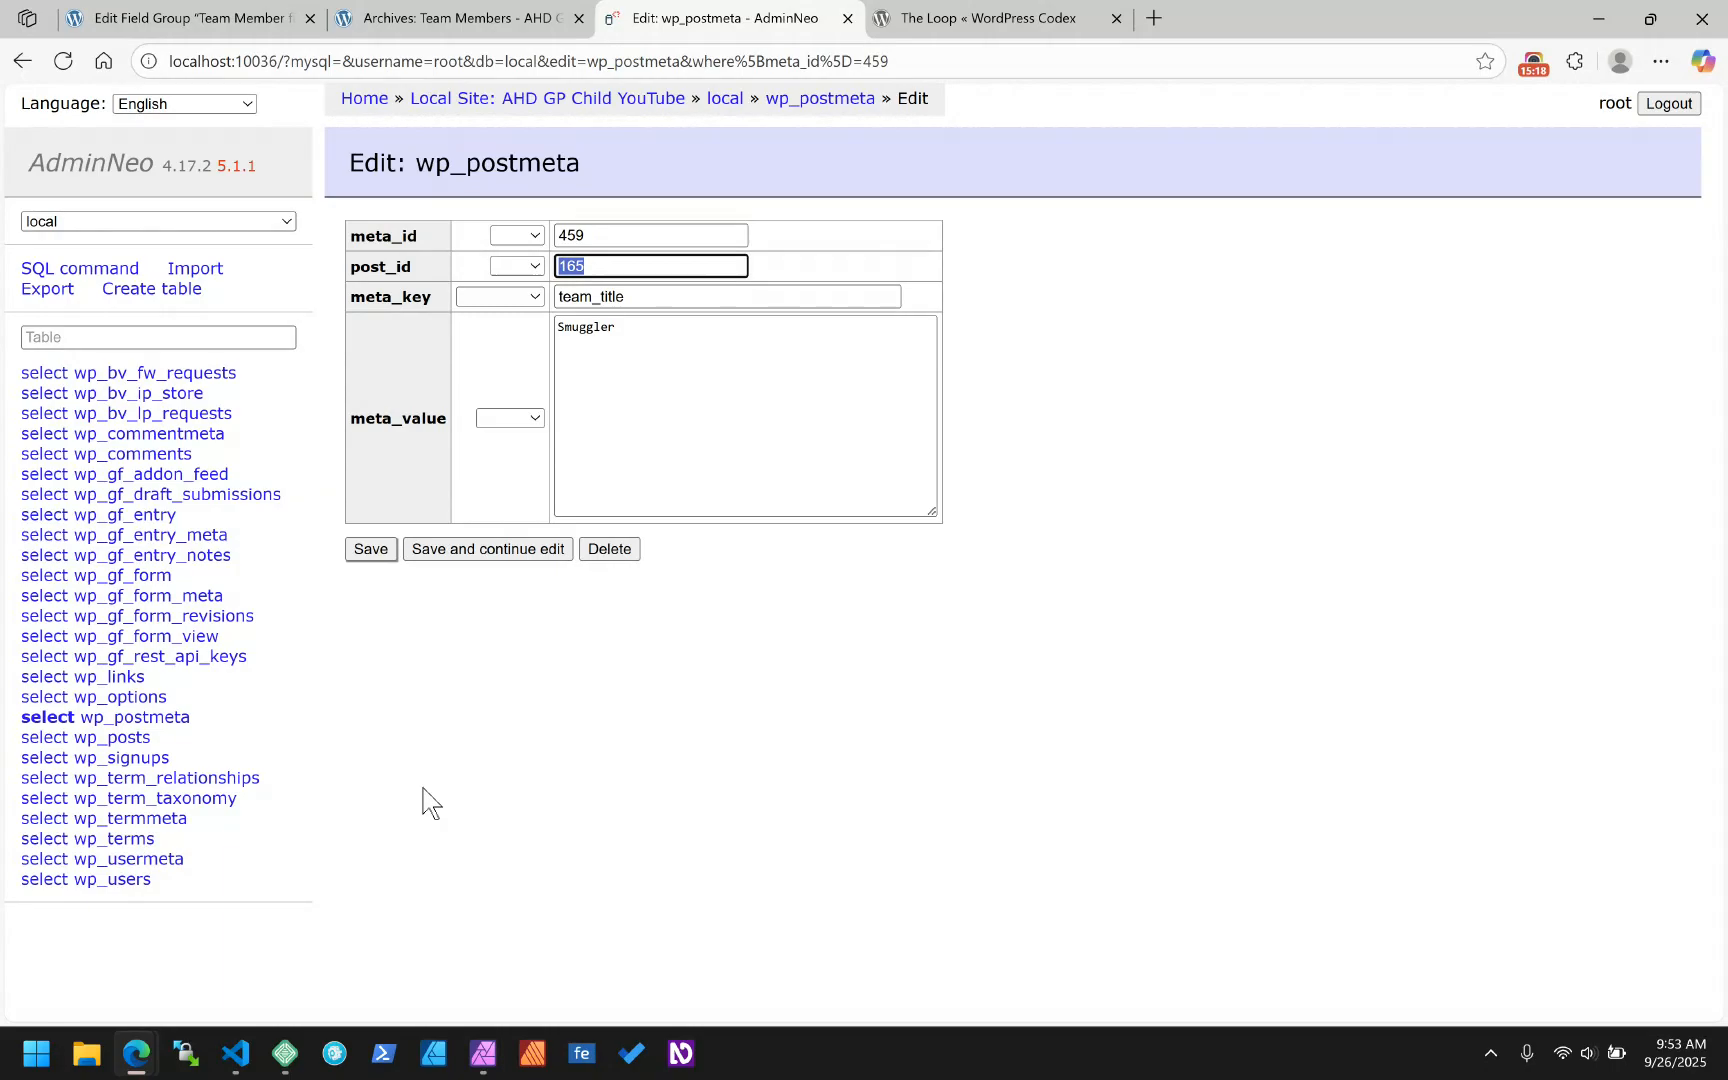
- Open the wp_posts table in a new browser tab and show its data
right_click(118, 740)
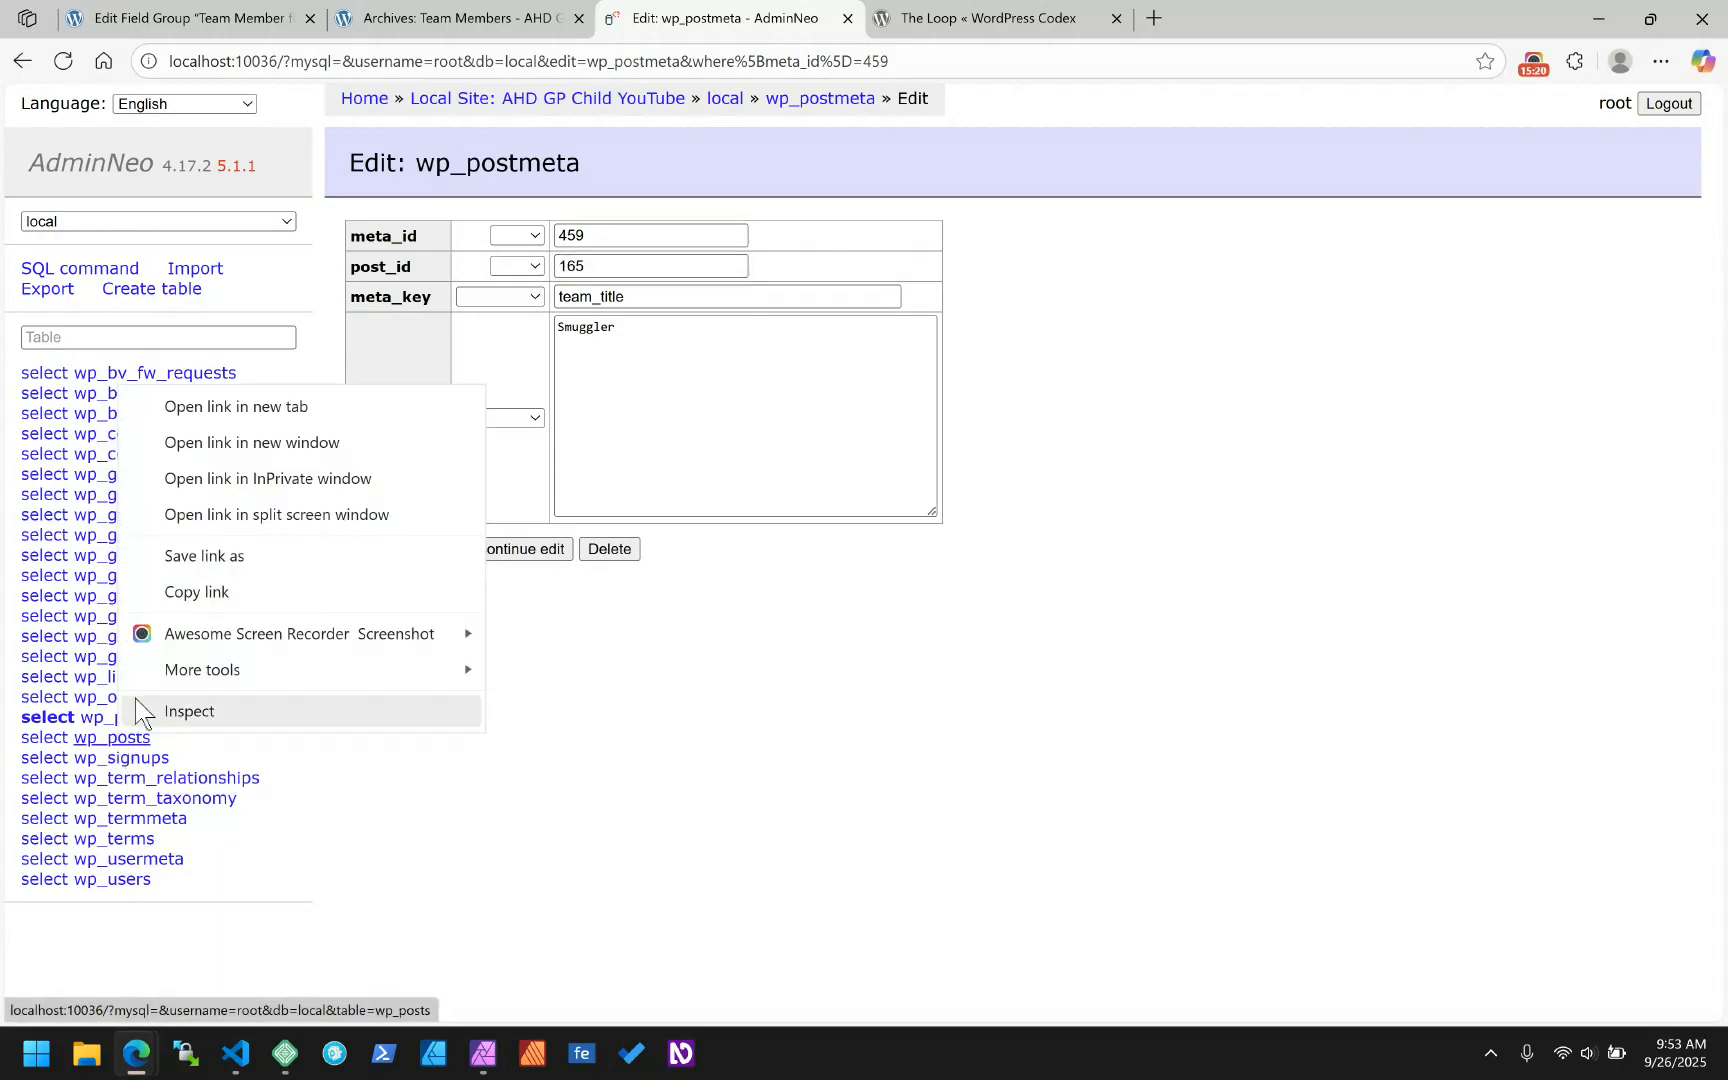
left_click(242, 410)
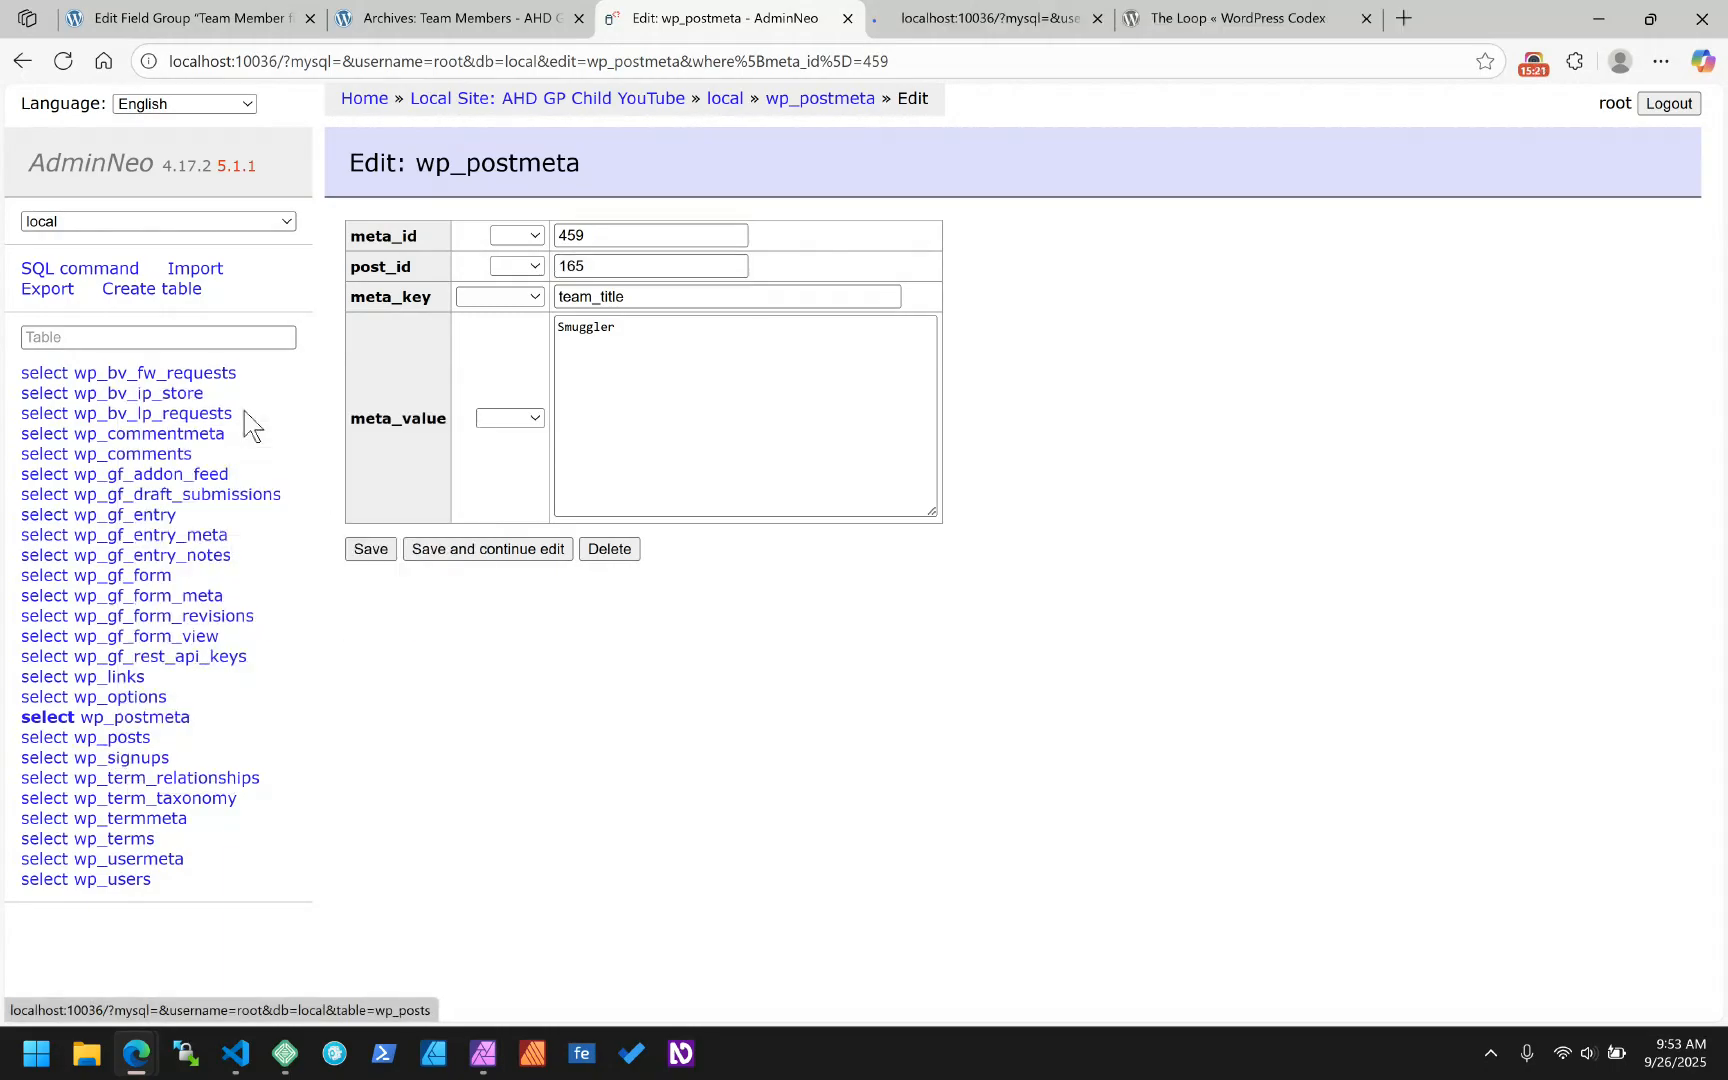
left_click(988, 18)
left_click(390, 232)
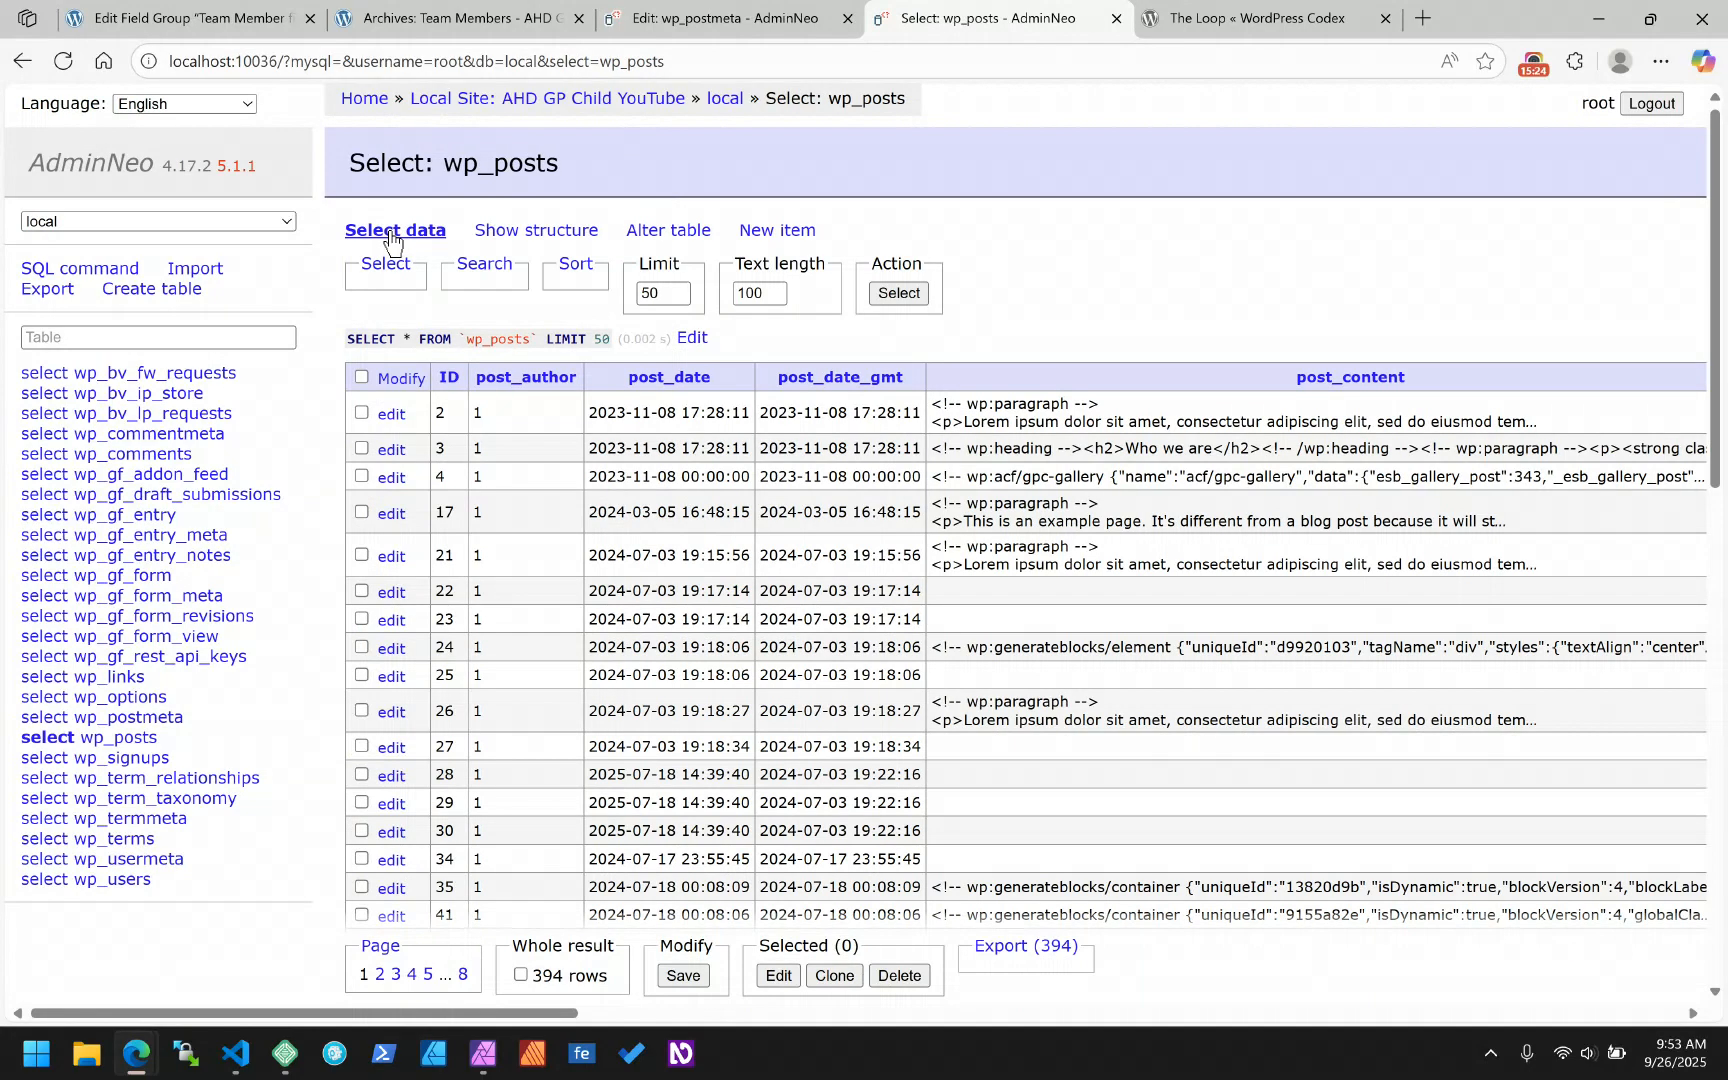
- Search wp_posts for ID equal to 165 and open the matching record for editing
left_click(487, 265)
left_click(560, 298)
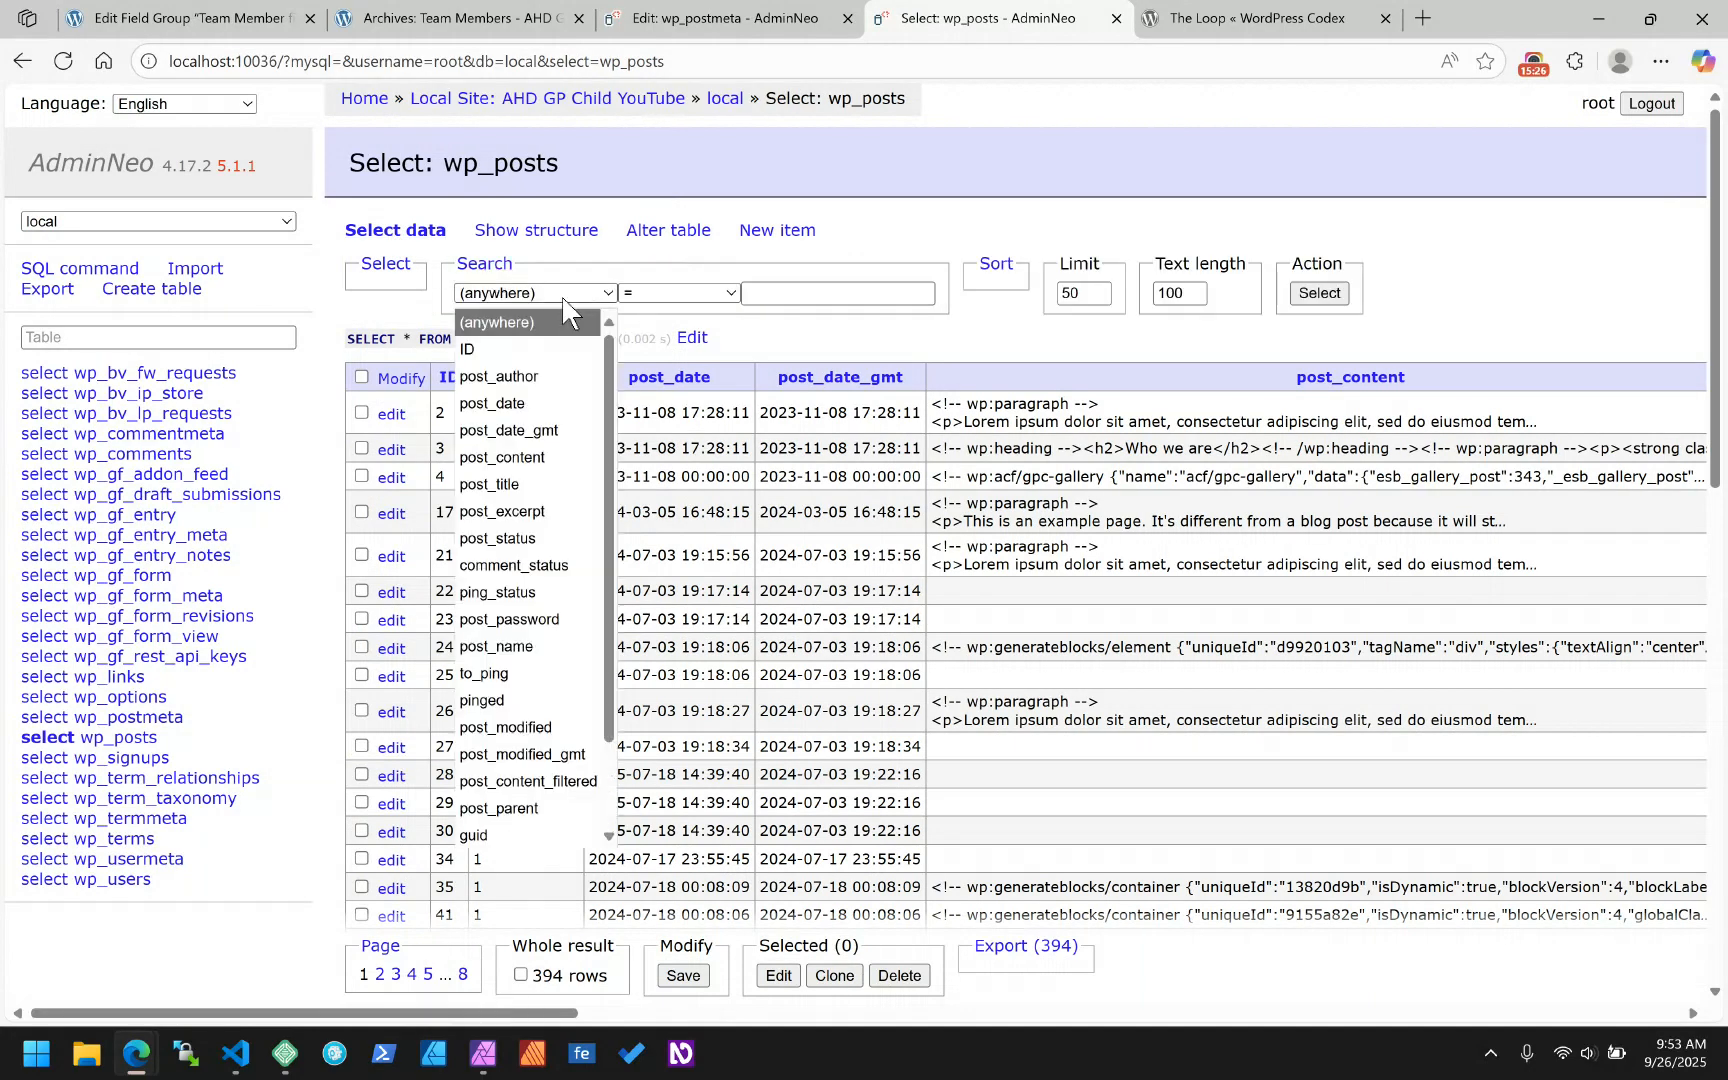
left_click(473, 343)
left_click(782, 297)
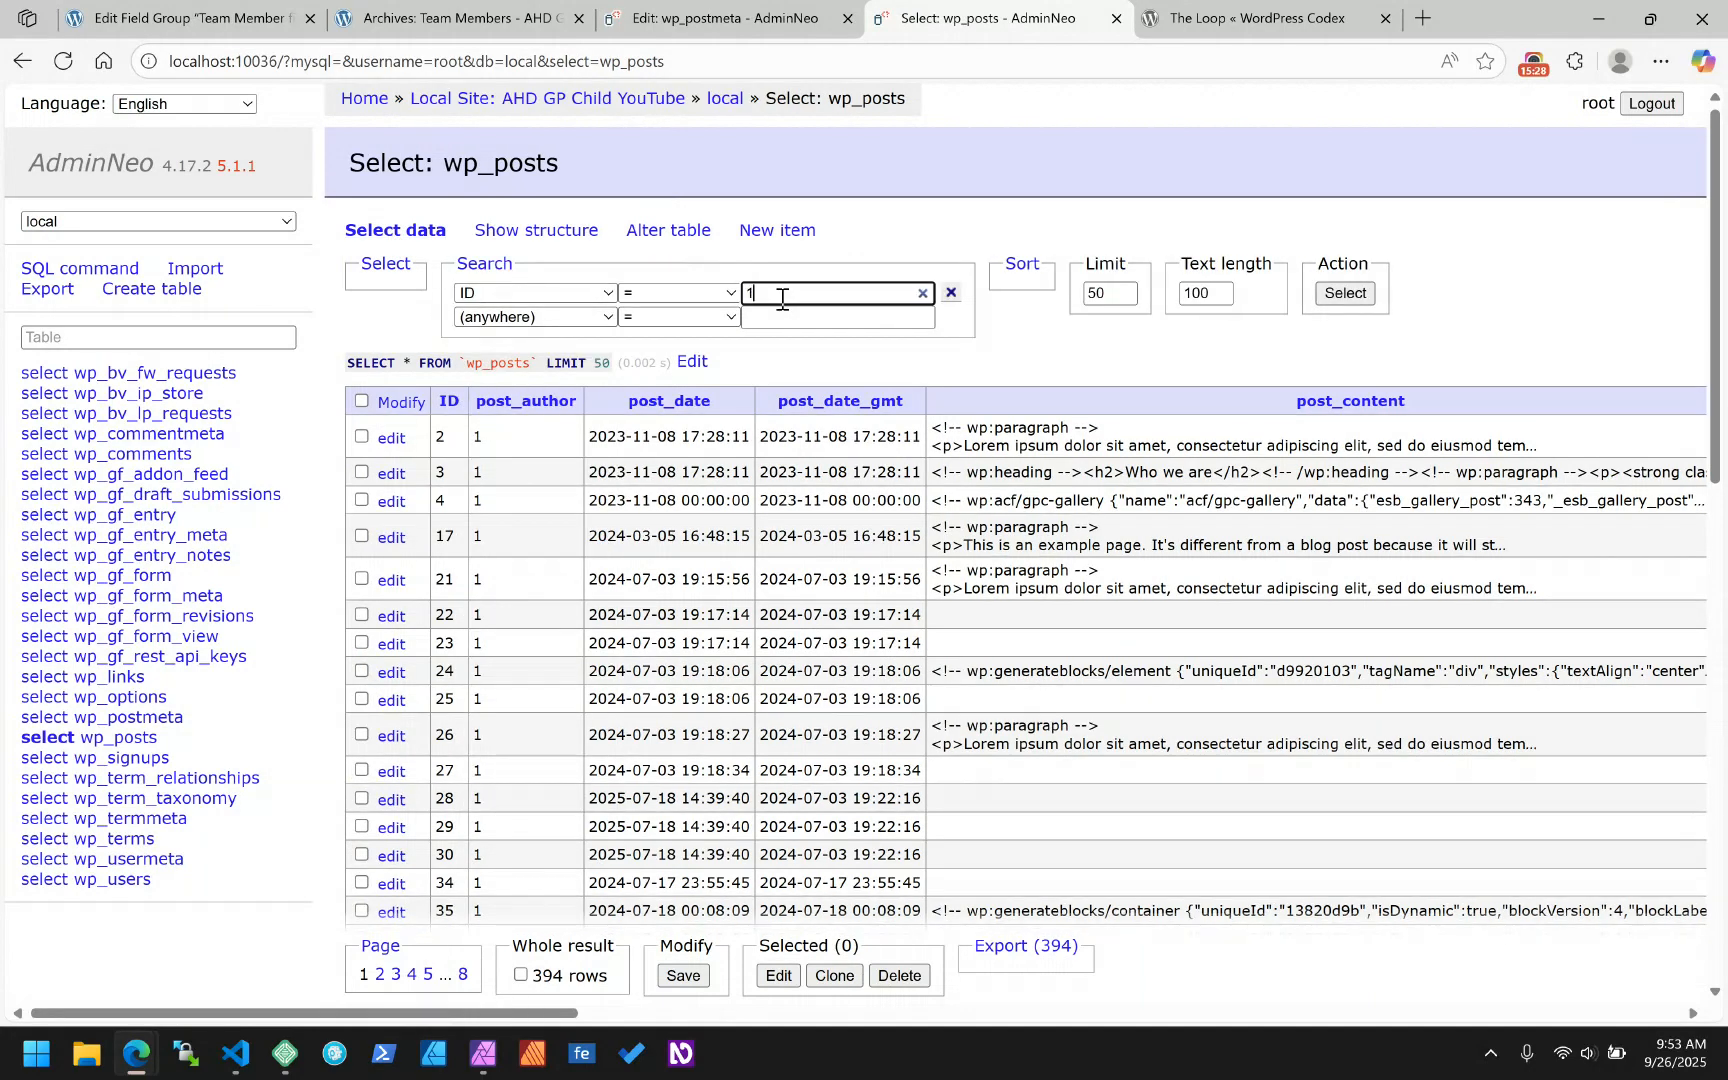
type("165")
key("Return")
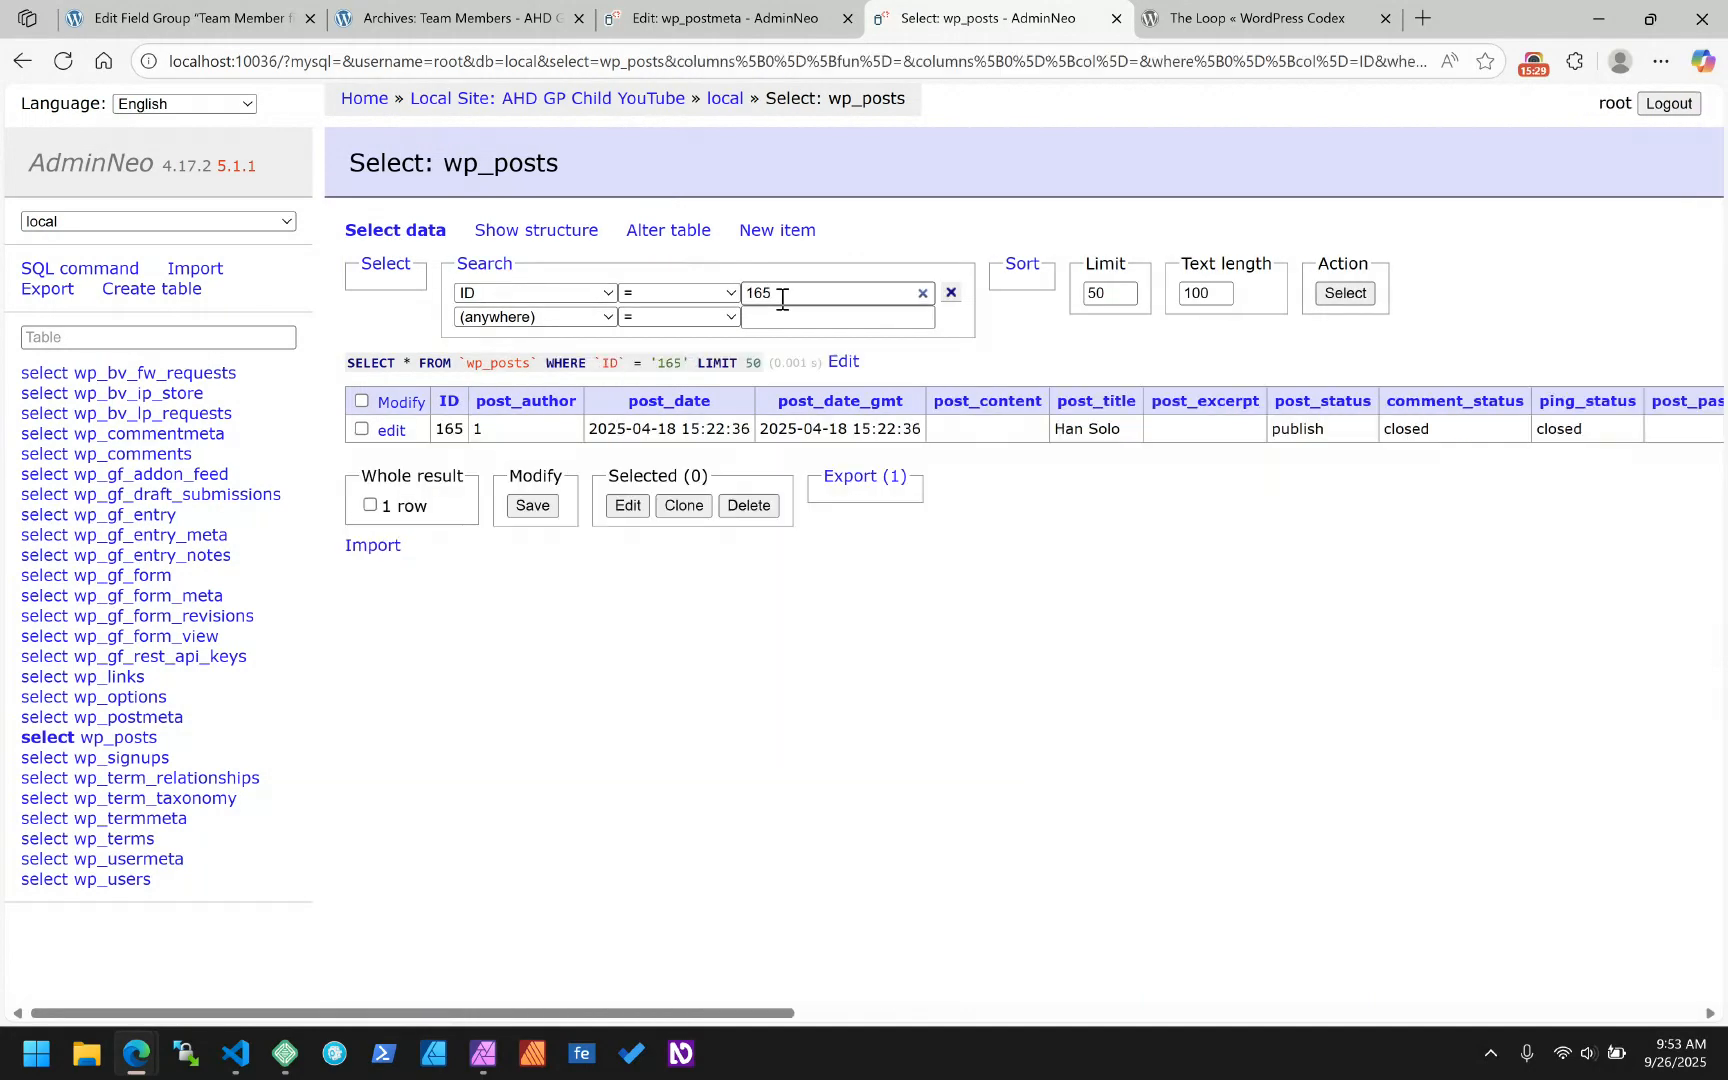
left_click(396, 434)
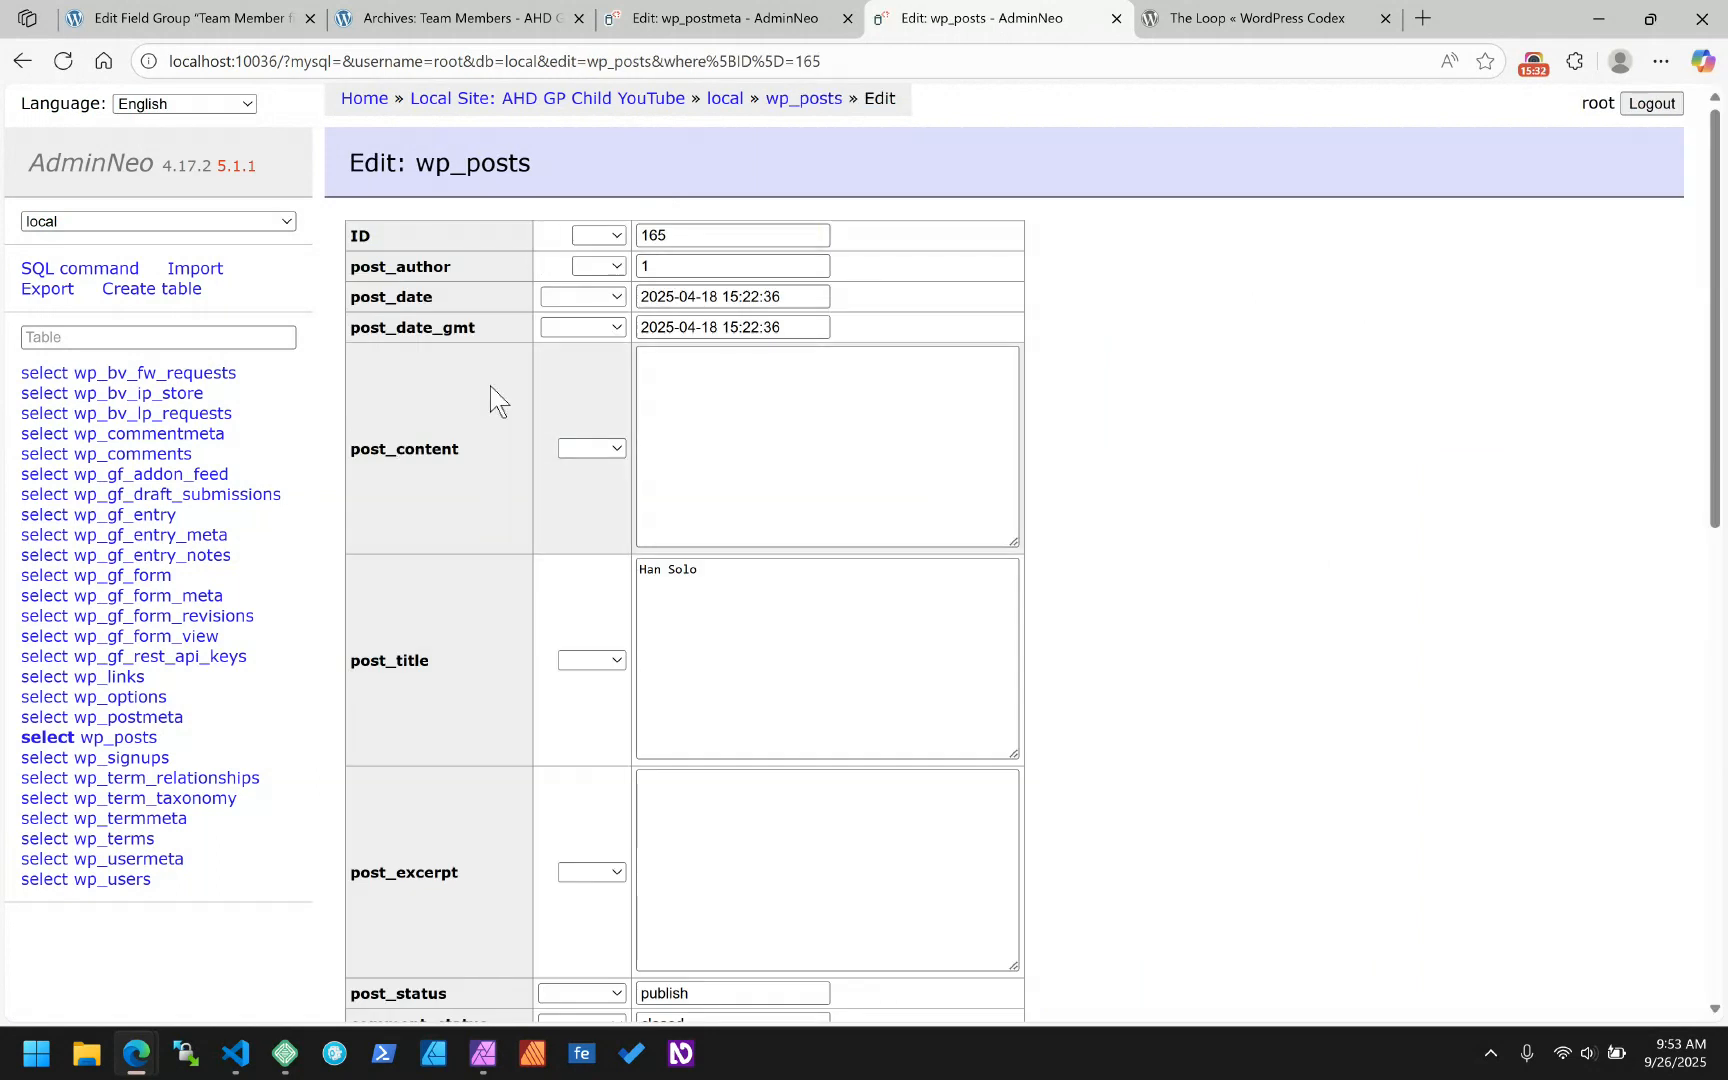
- Highlight the wp_posts record's post_title and the wp_postmeta record's meta_value, and return to the wp_posts record
left_click_drag(713, 570, 609, 584)
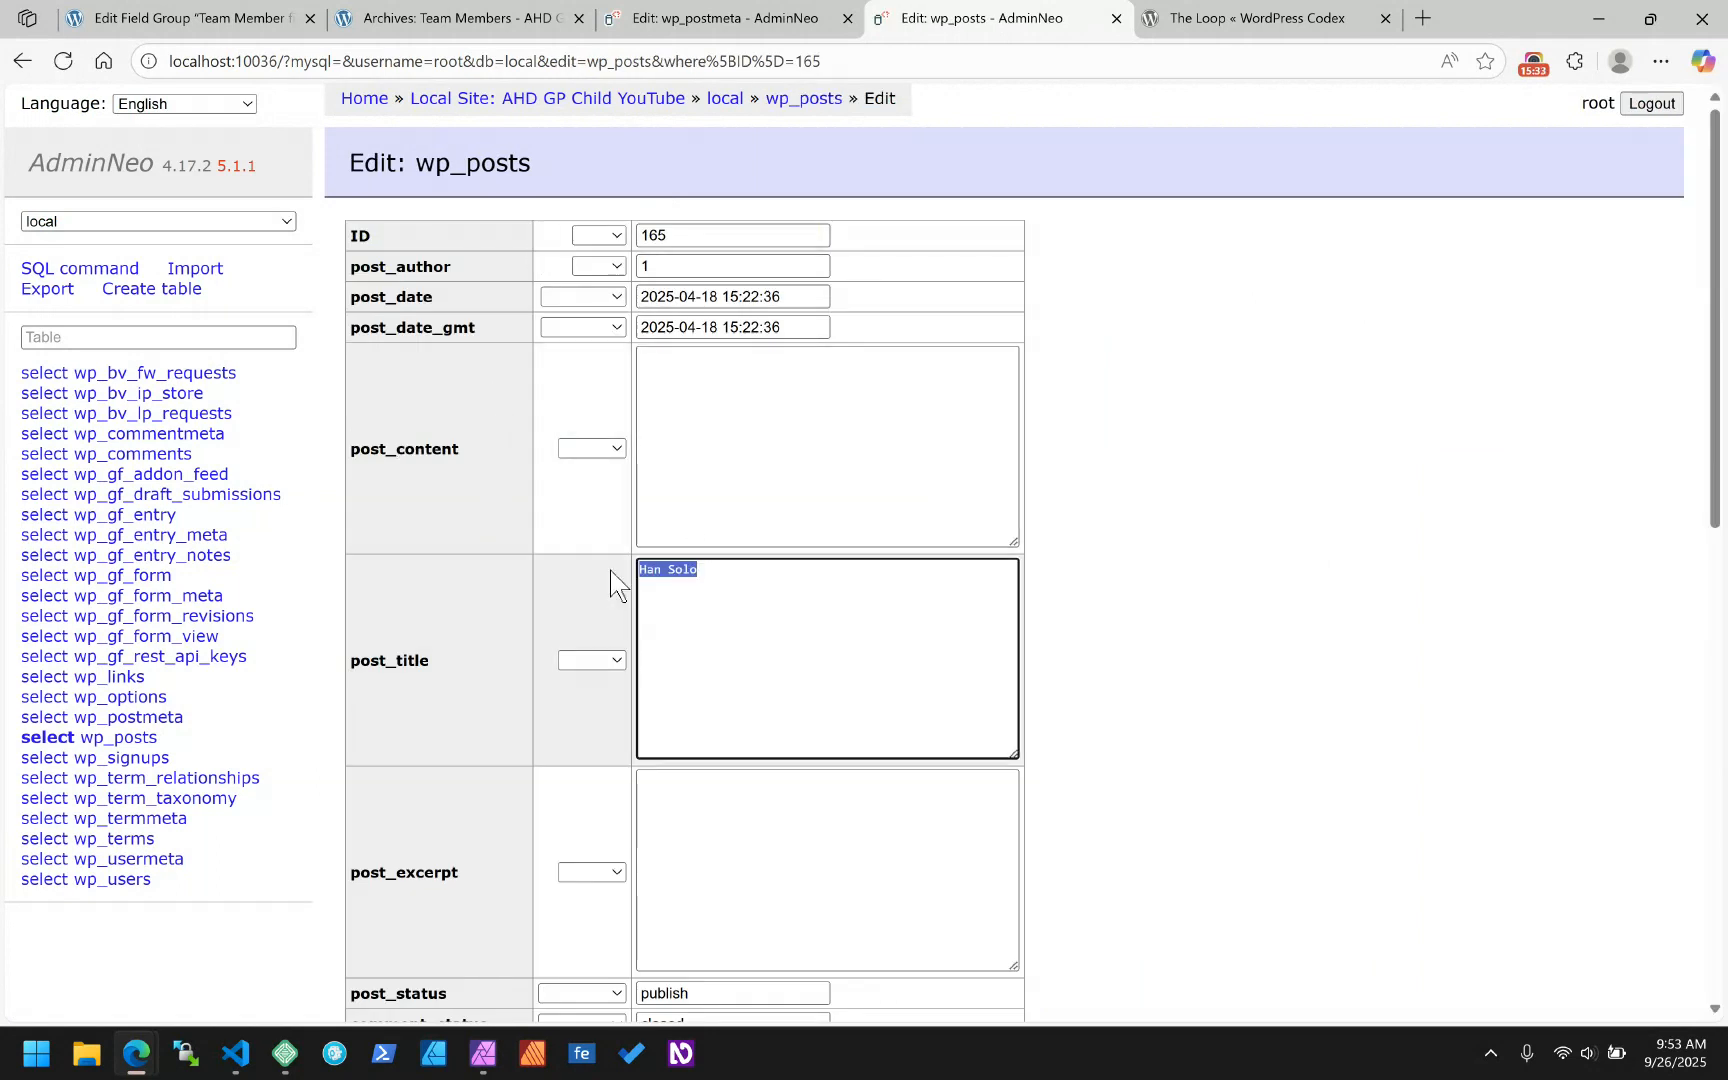
left_click(738, 22)
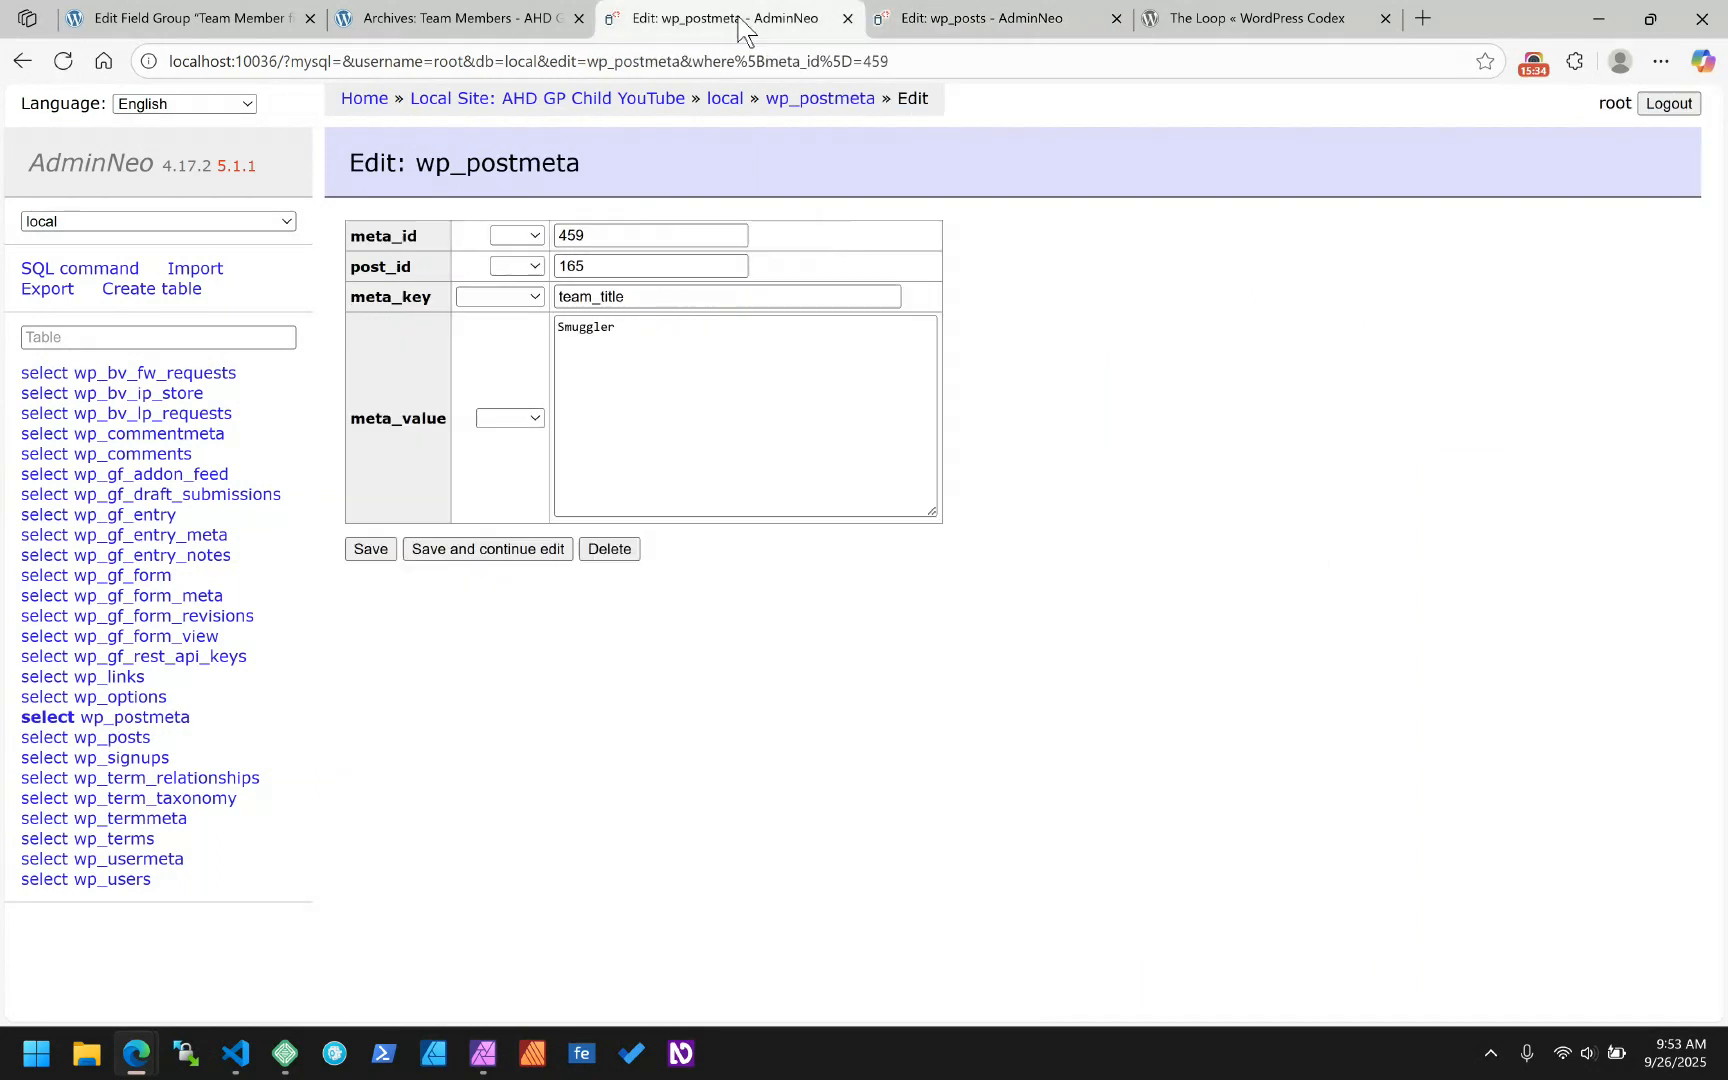
double_click(578, 333)
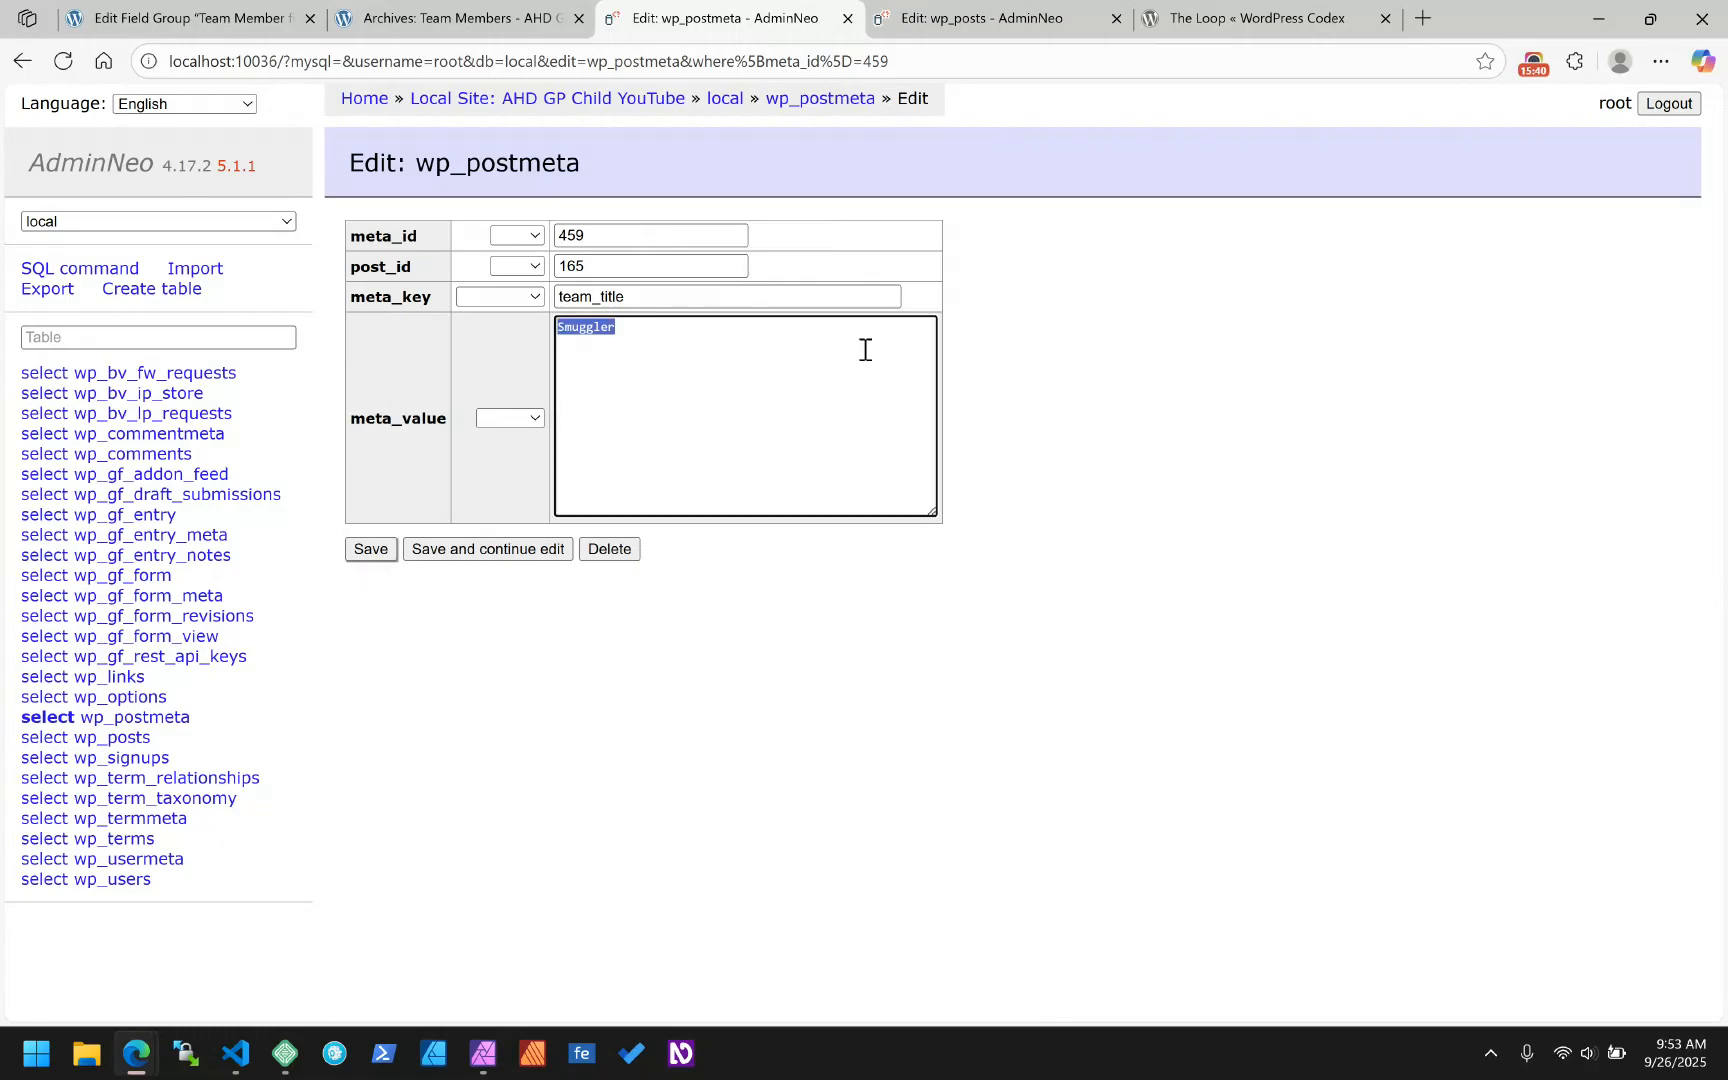
left_click(1107, 401)
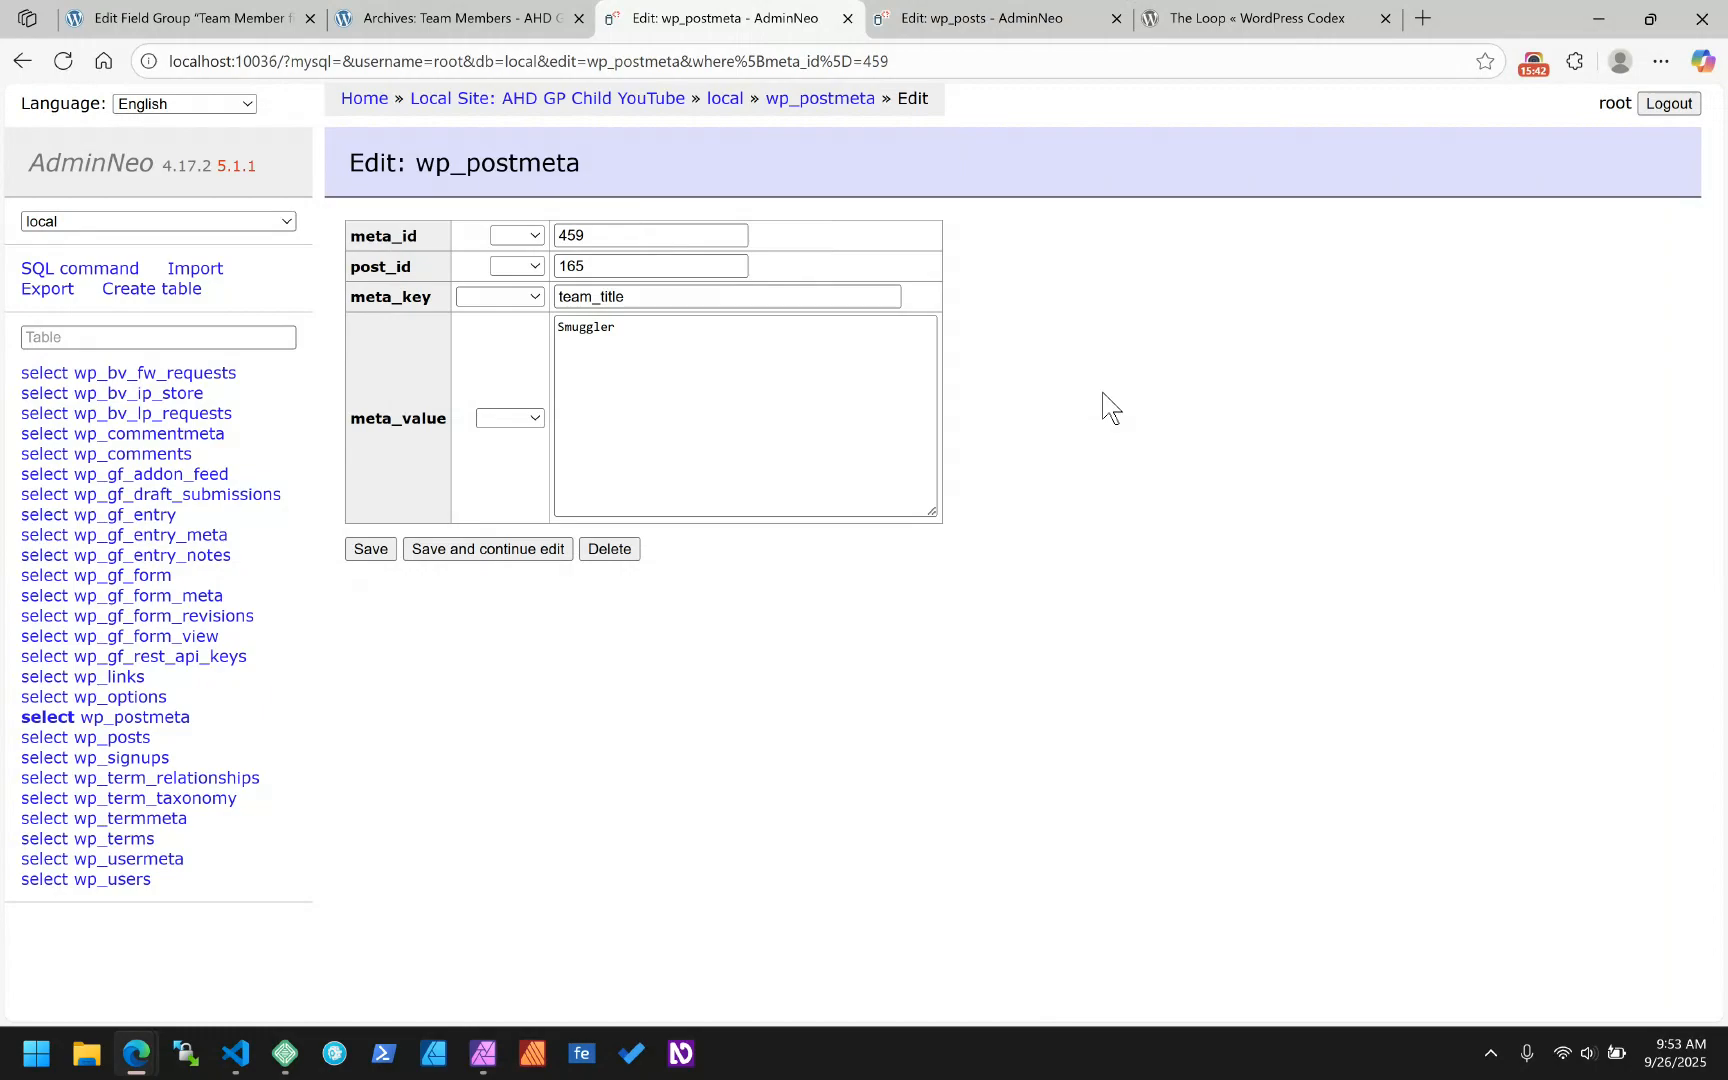
left_click(935, 14)
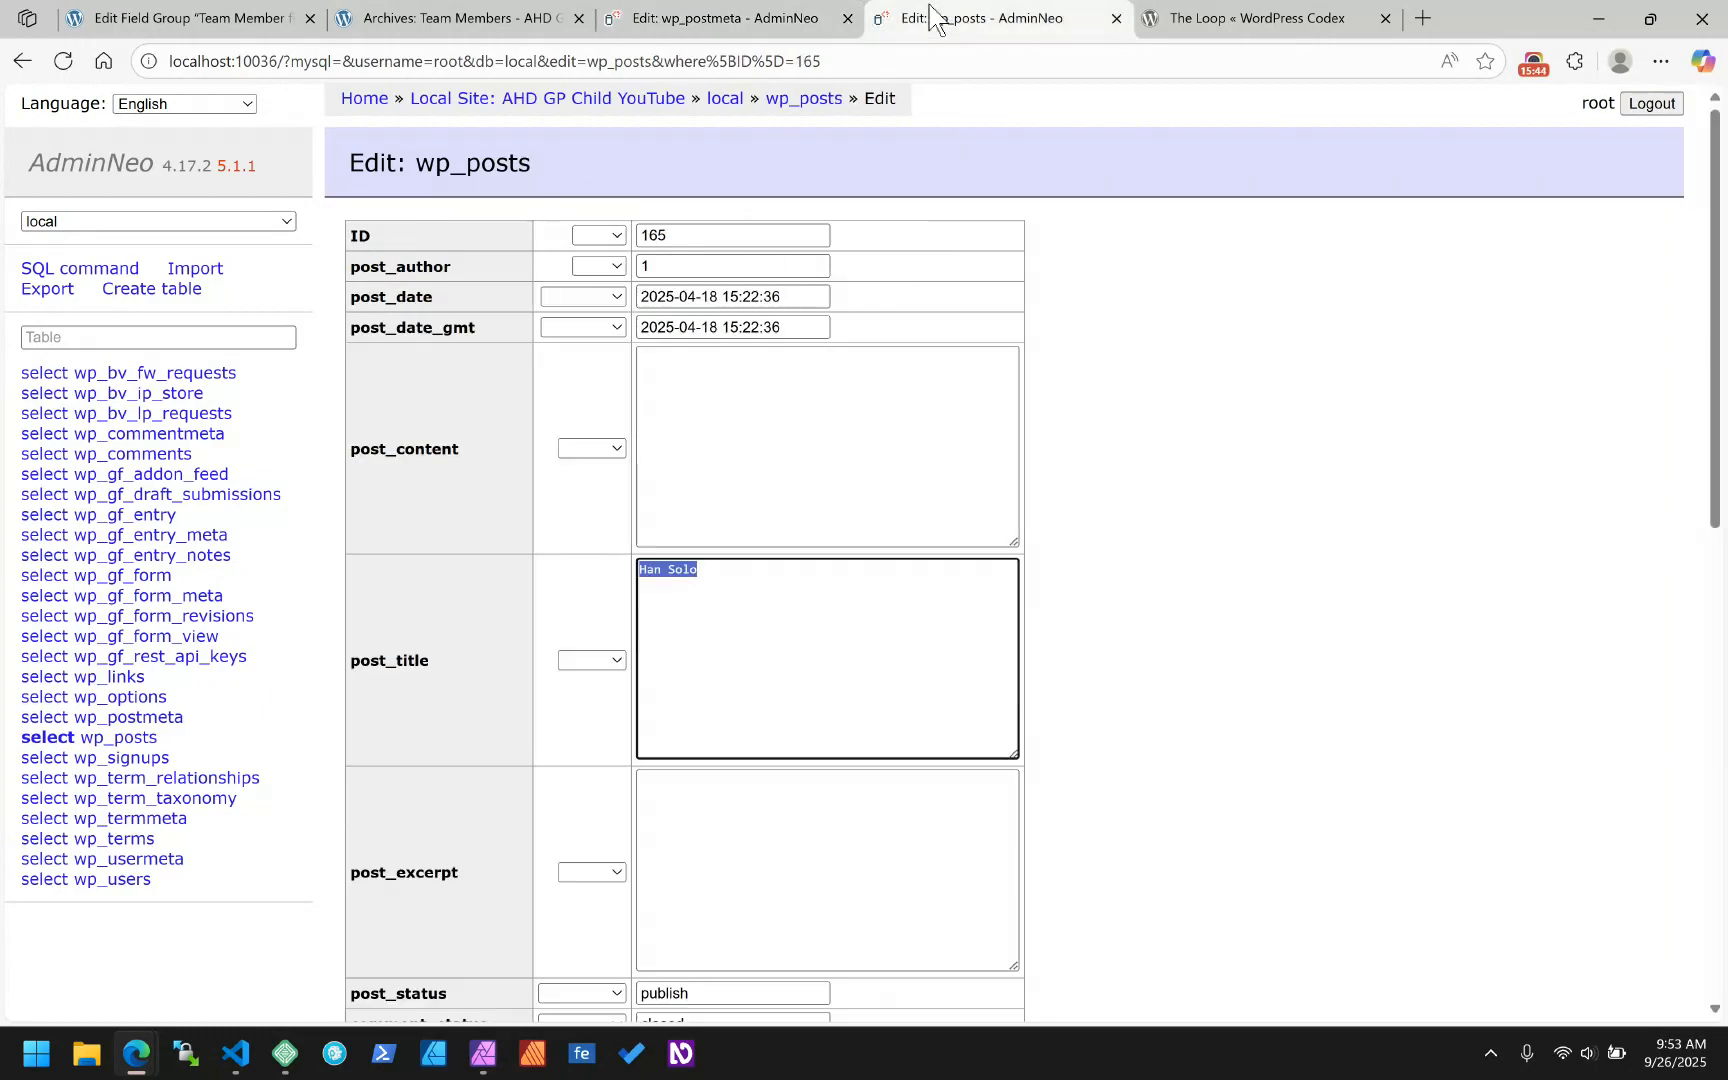
- Return to the Team Member fields group and copy the Social Media field's name
left_click(725, 18)
left_click(190, 18)
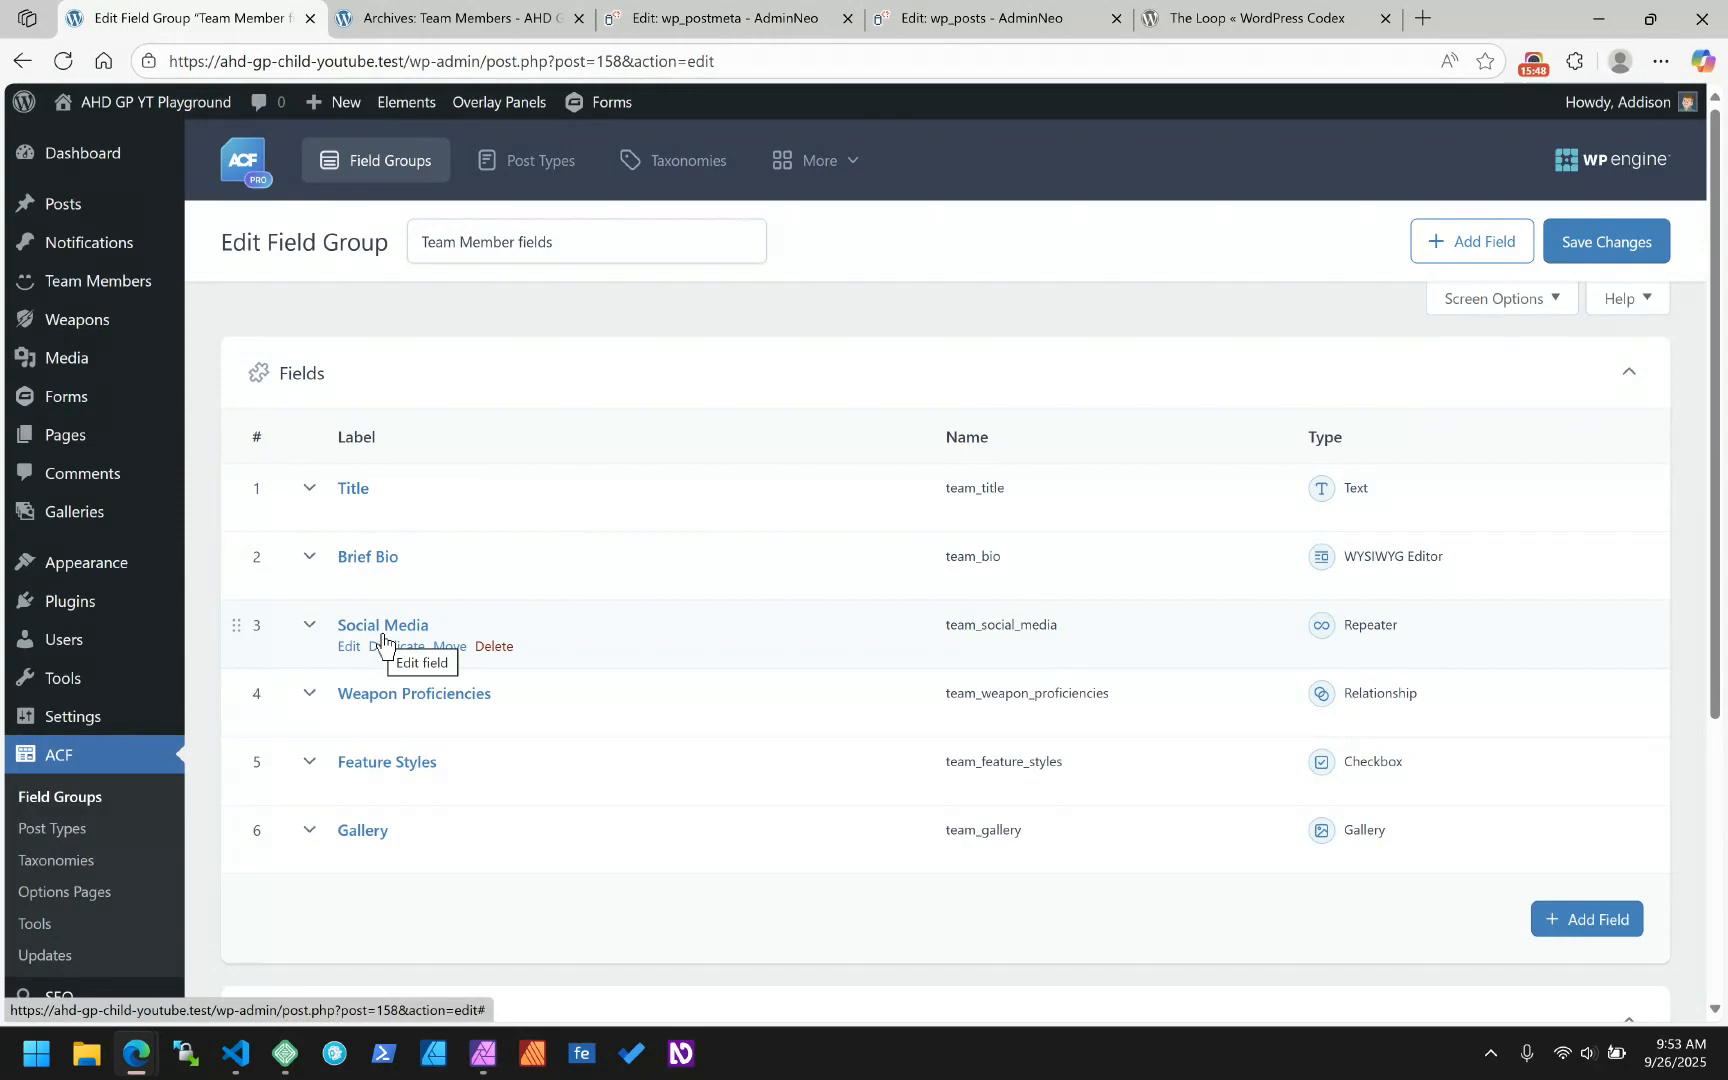
left_click(1013, 628)
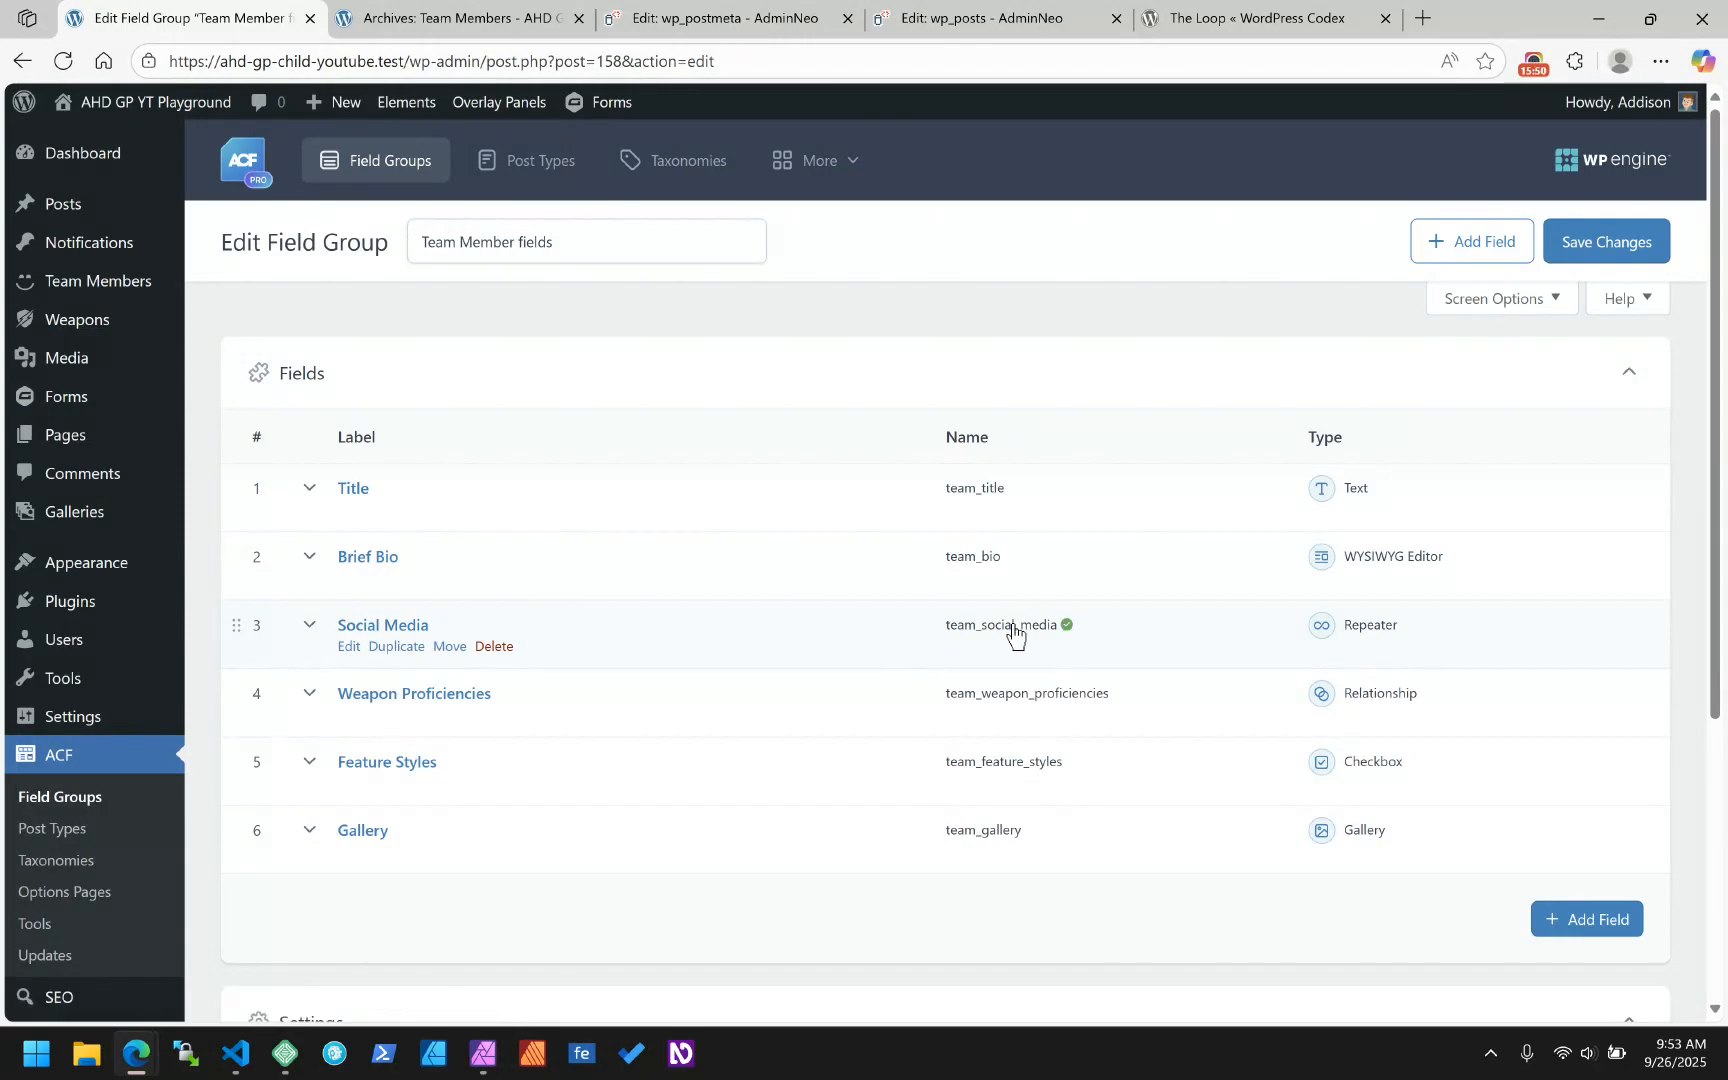
- Search the wp_postmeta table for records whose meta_key equals team_social_media
left_click(700, 20)
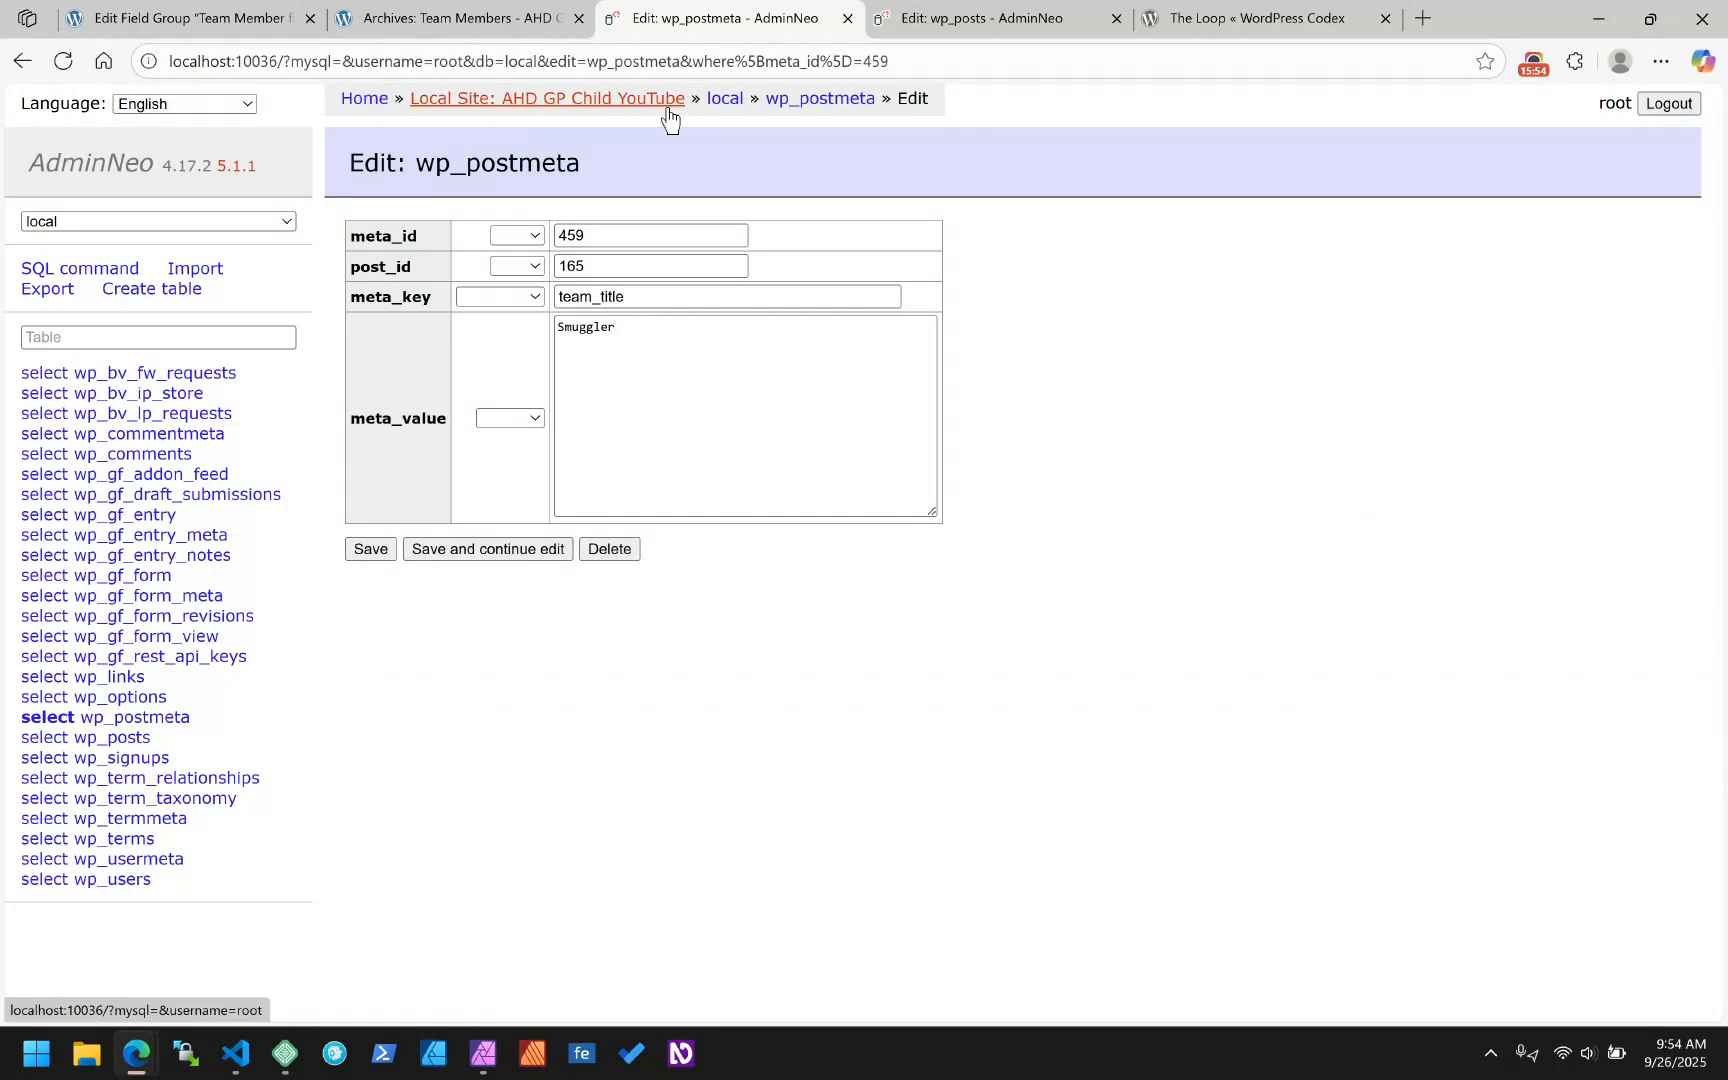
left_click(820, 100)
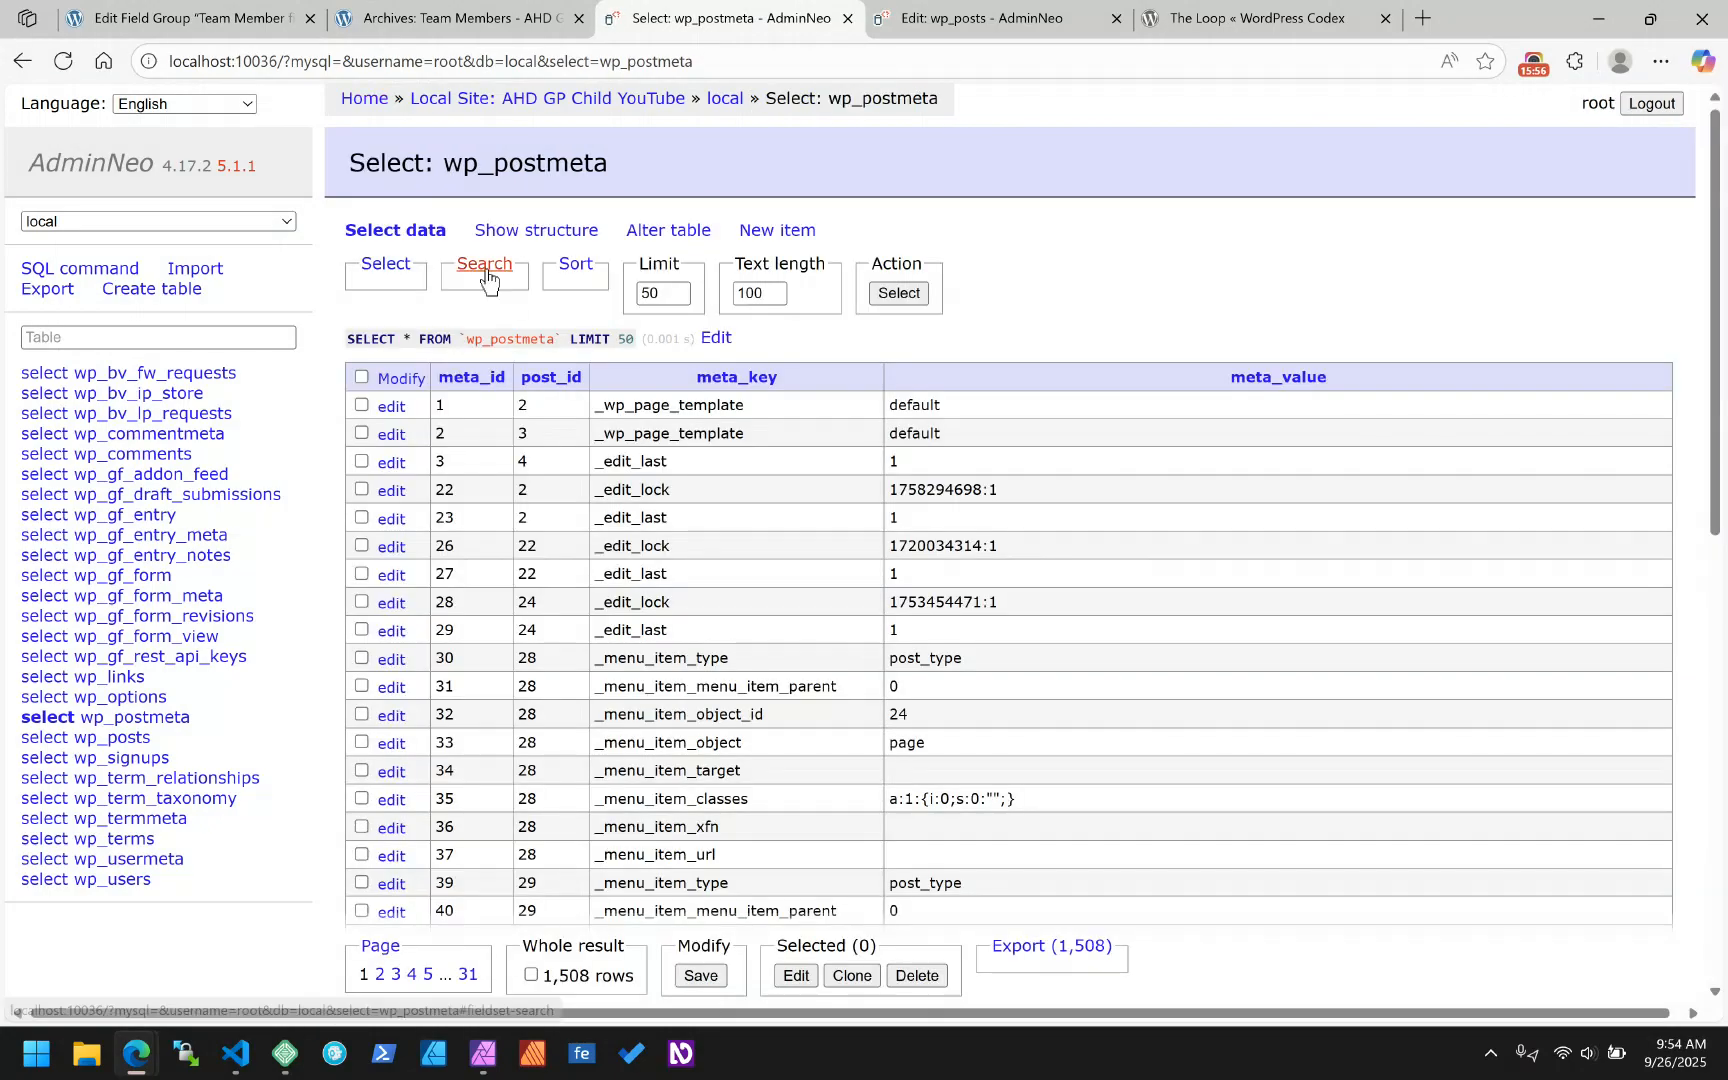
left_click(500, 293)
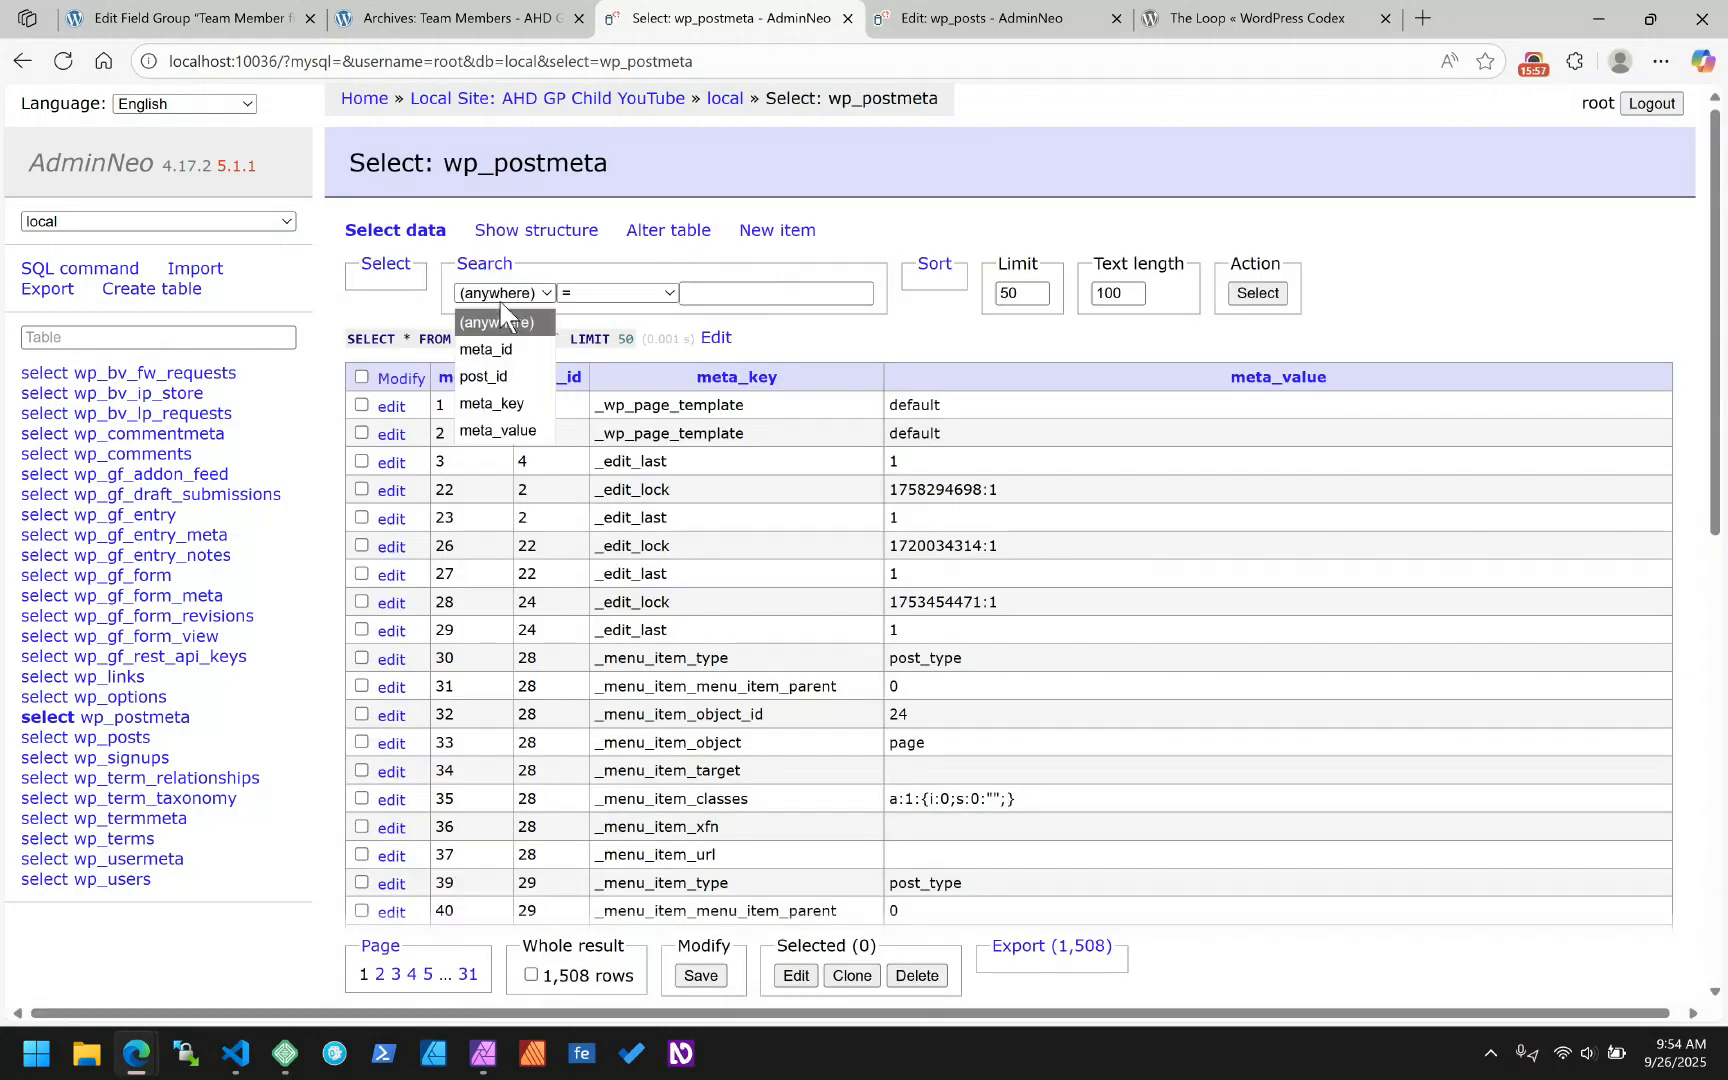
left_click(491, 403)
left_click(729, 294)
type("team_social_media")
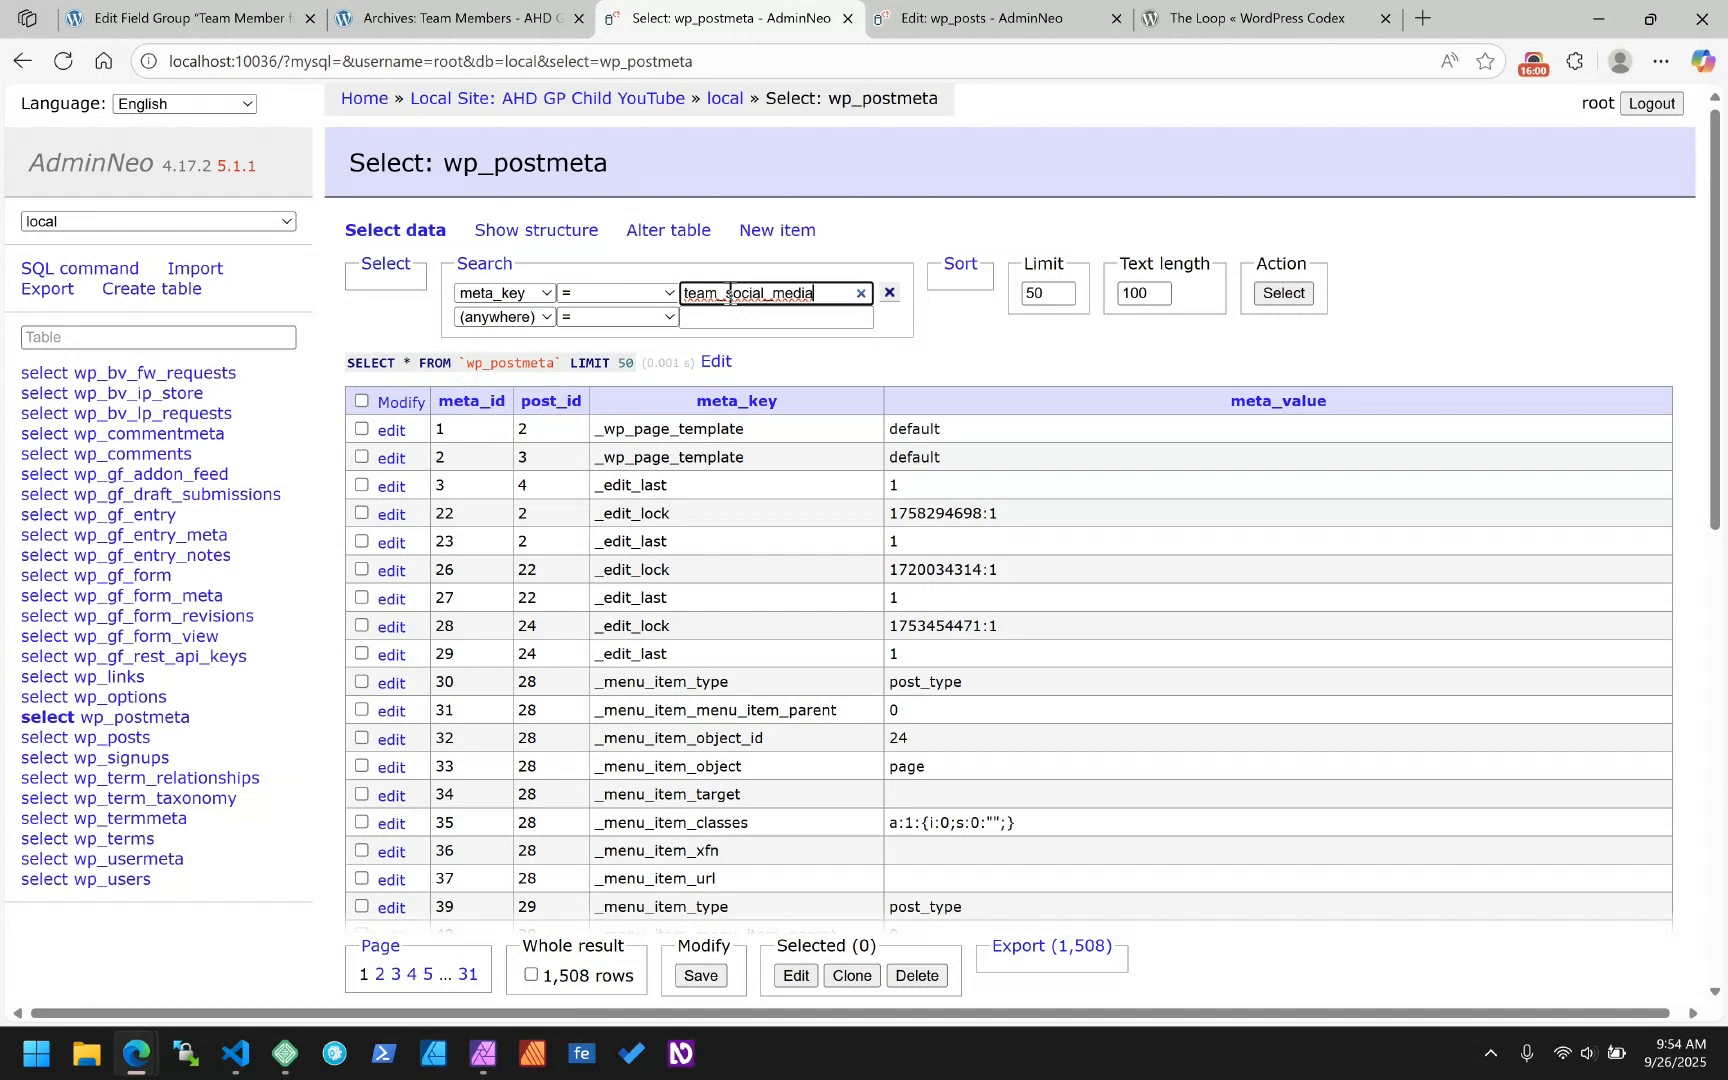
key("Return")
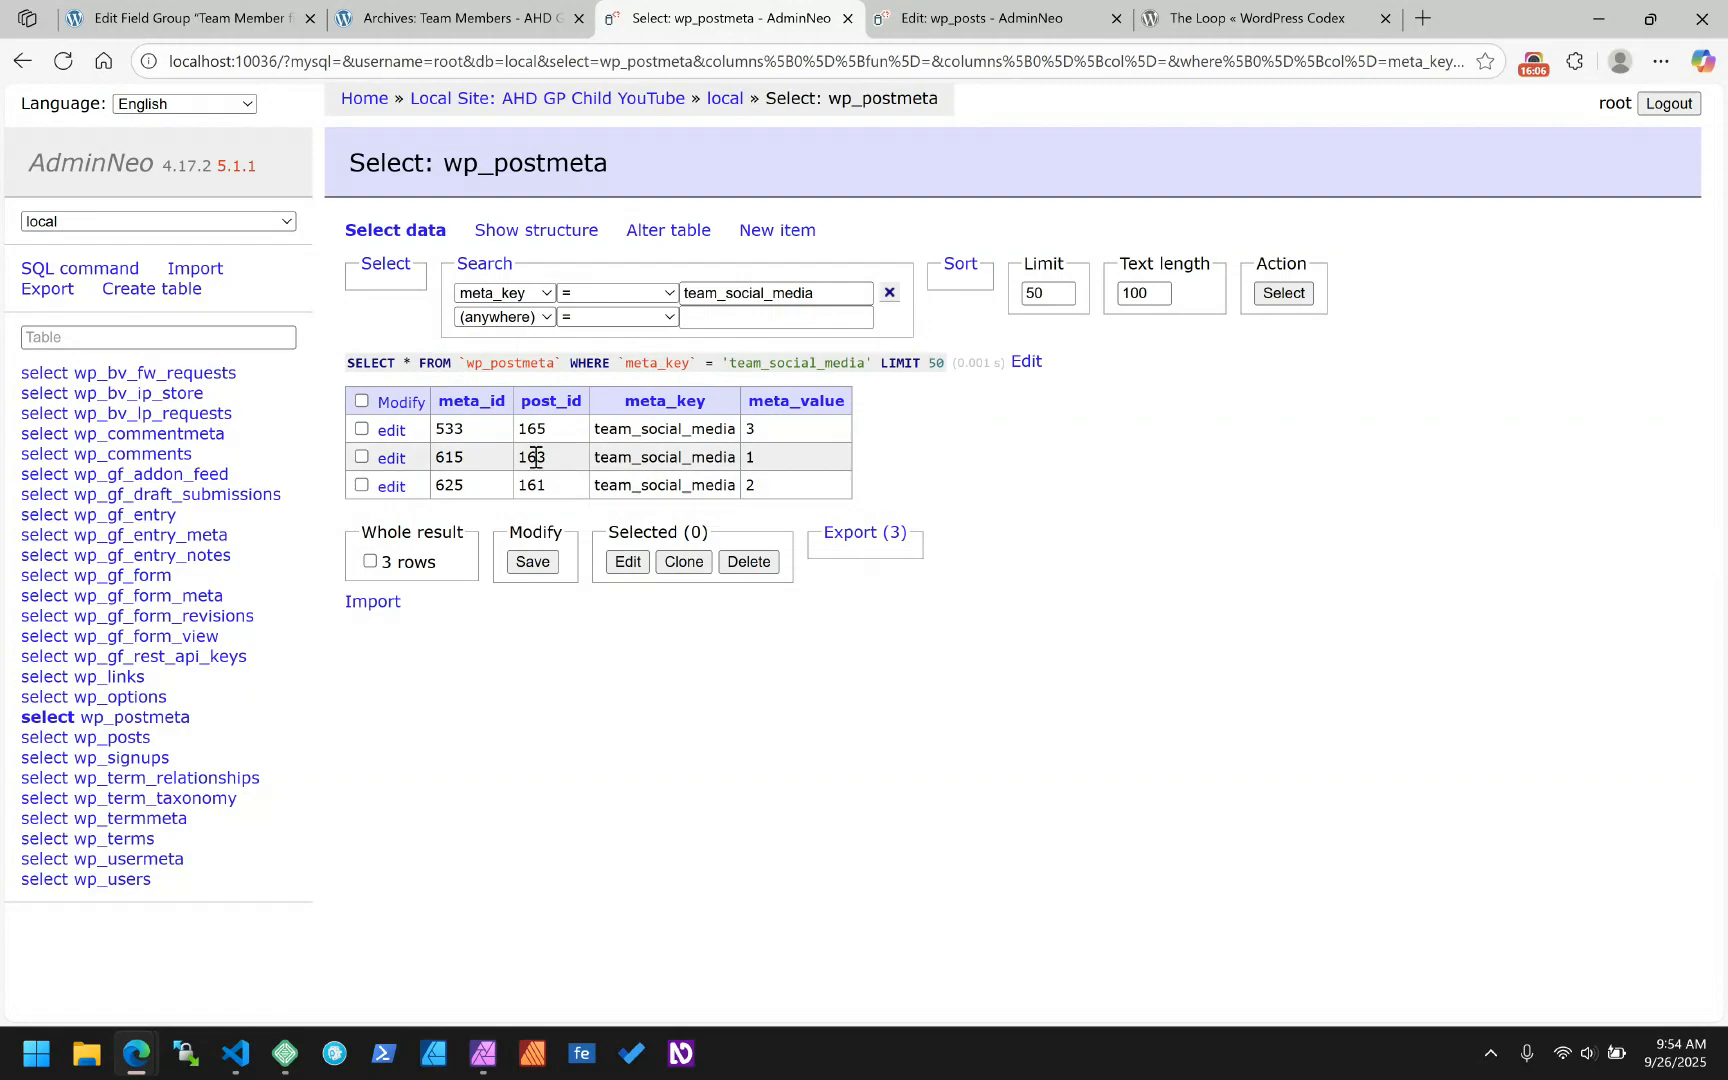
- Open post 165's team_social_media record, highlight its meta_value, and compare it with Han Solo's social icons on the team archive page
left_click(389, 431)
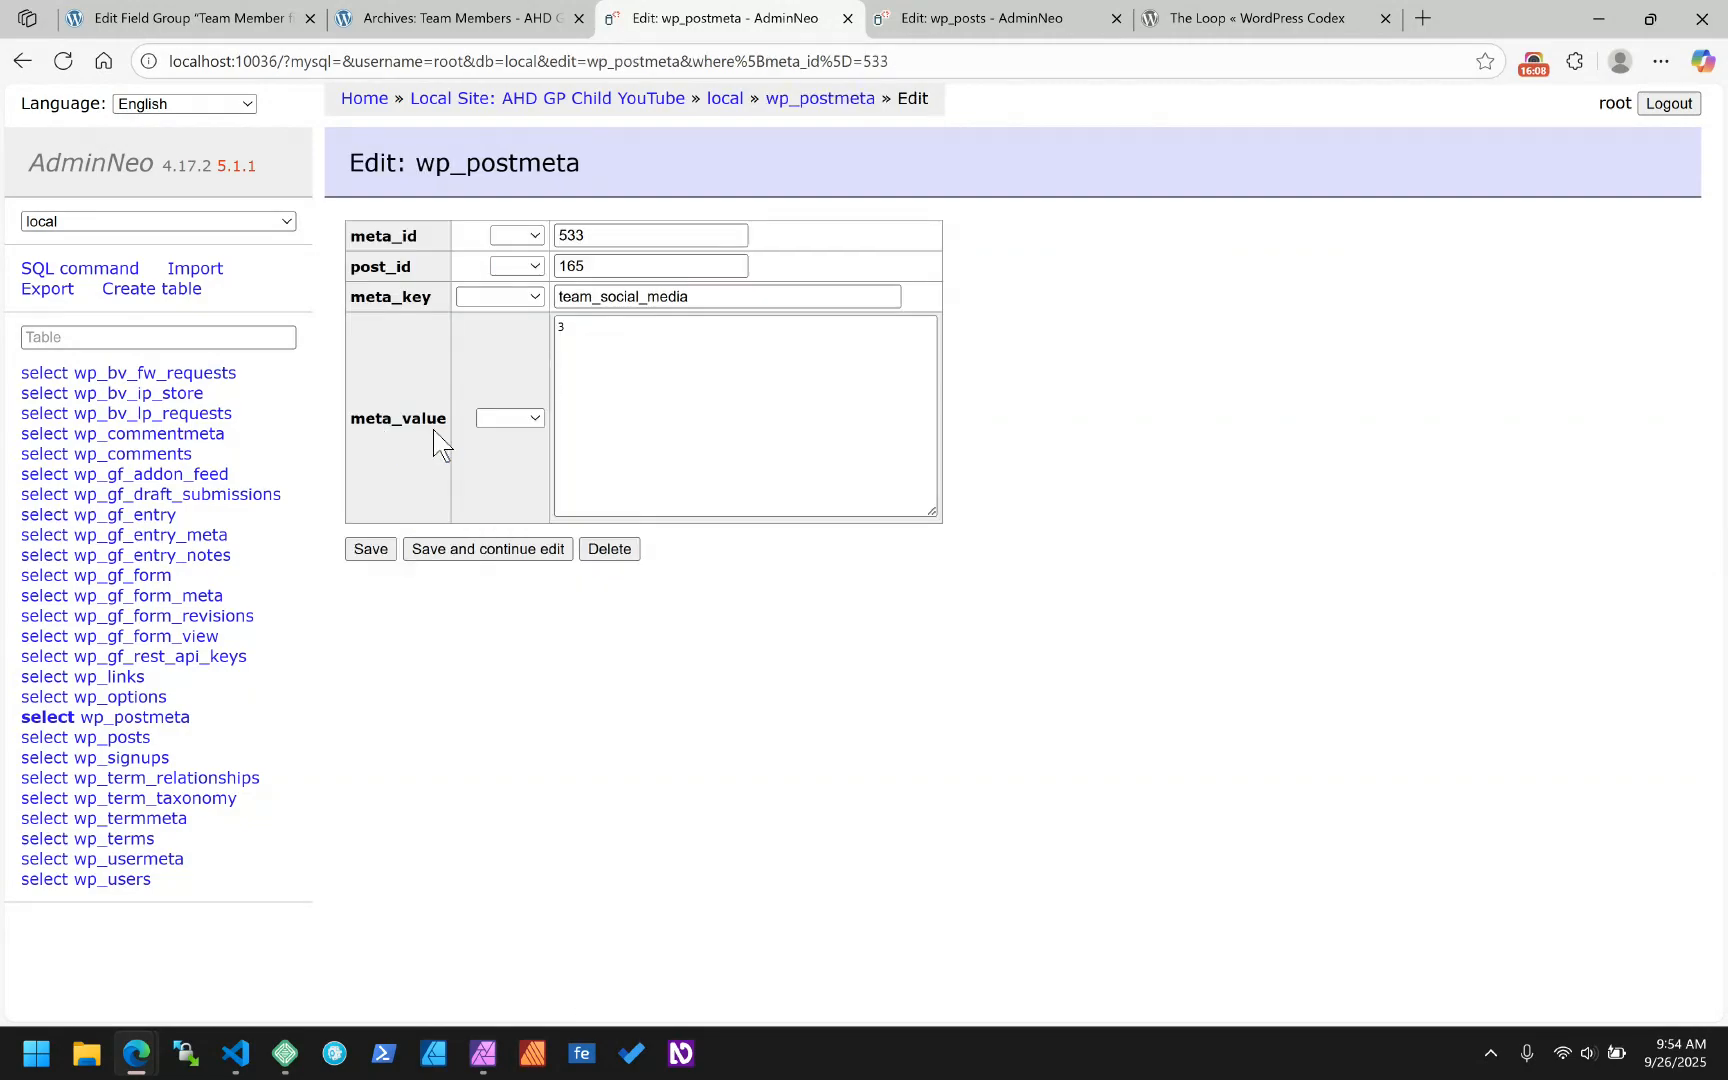
left_click_drag(585, 330, 517, 327)
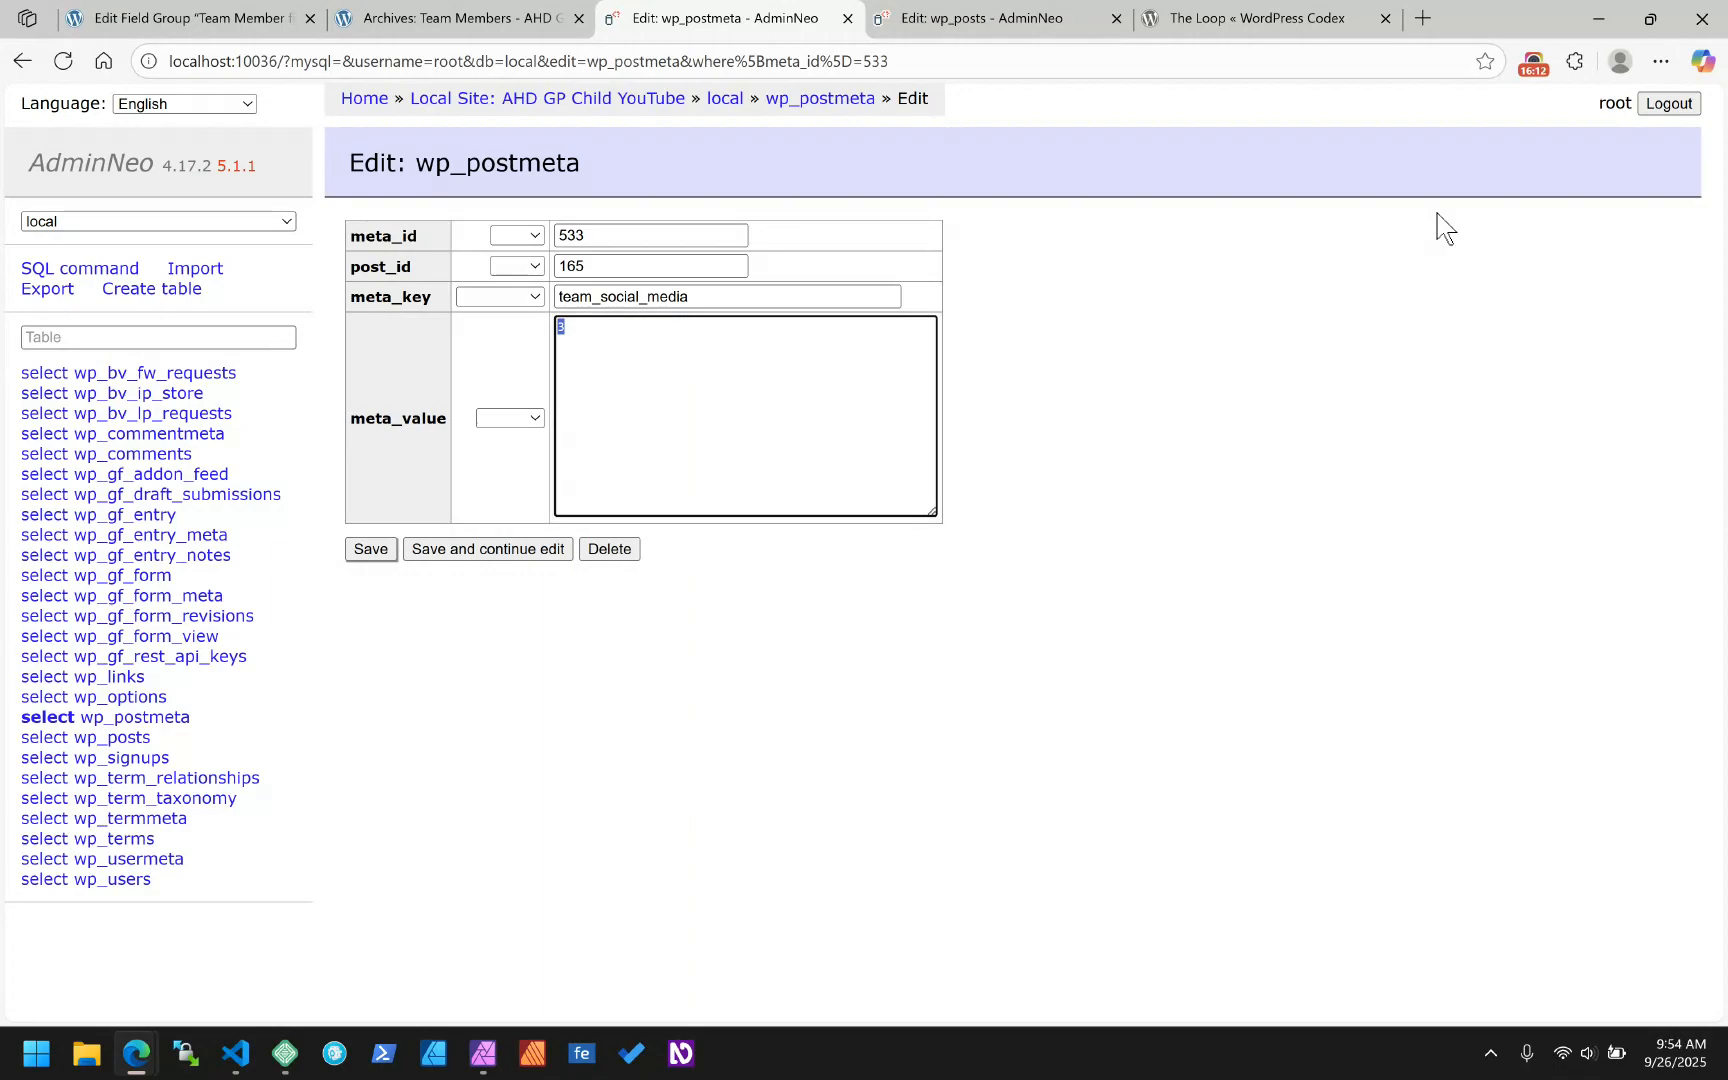
left_click(420, 27)
left_click(262, 15)
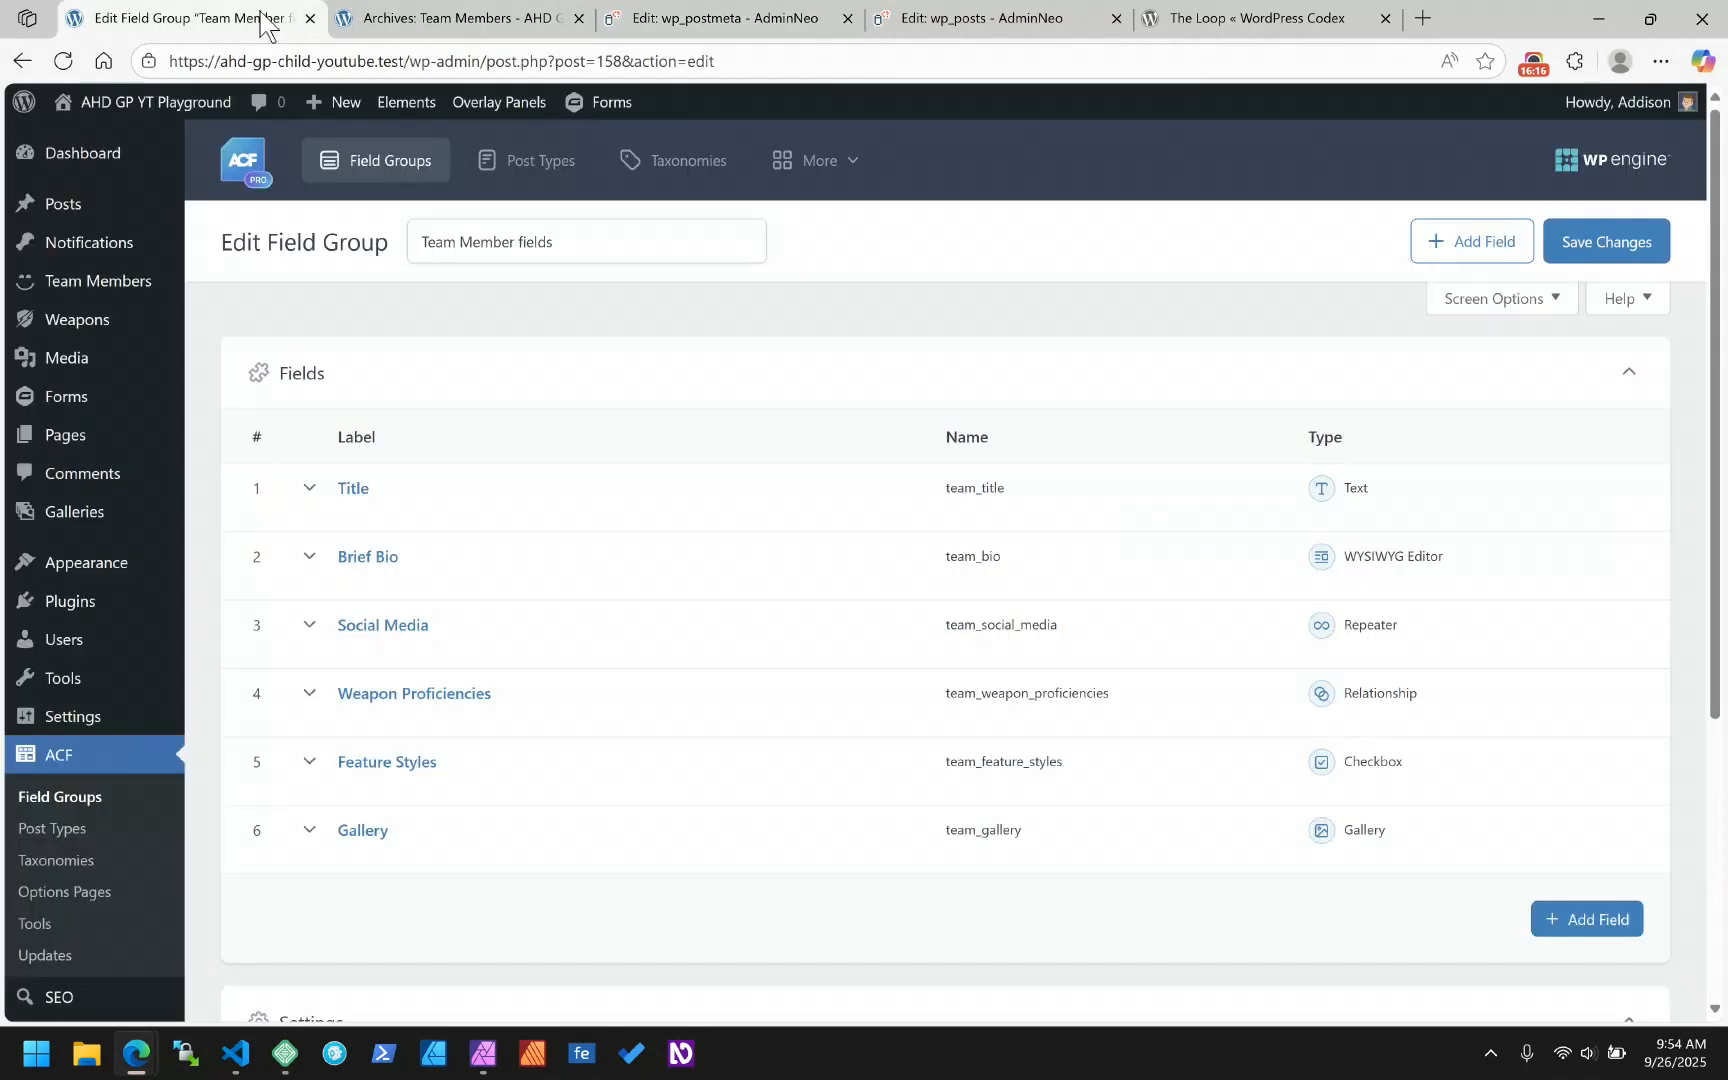
left_click(424, 12)
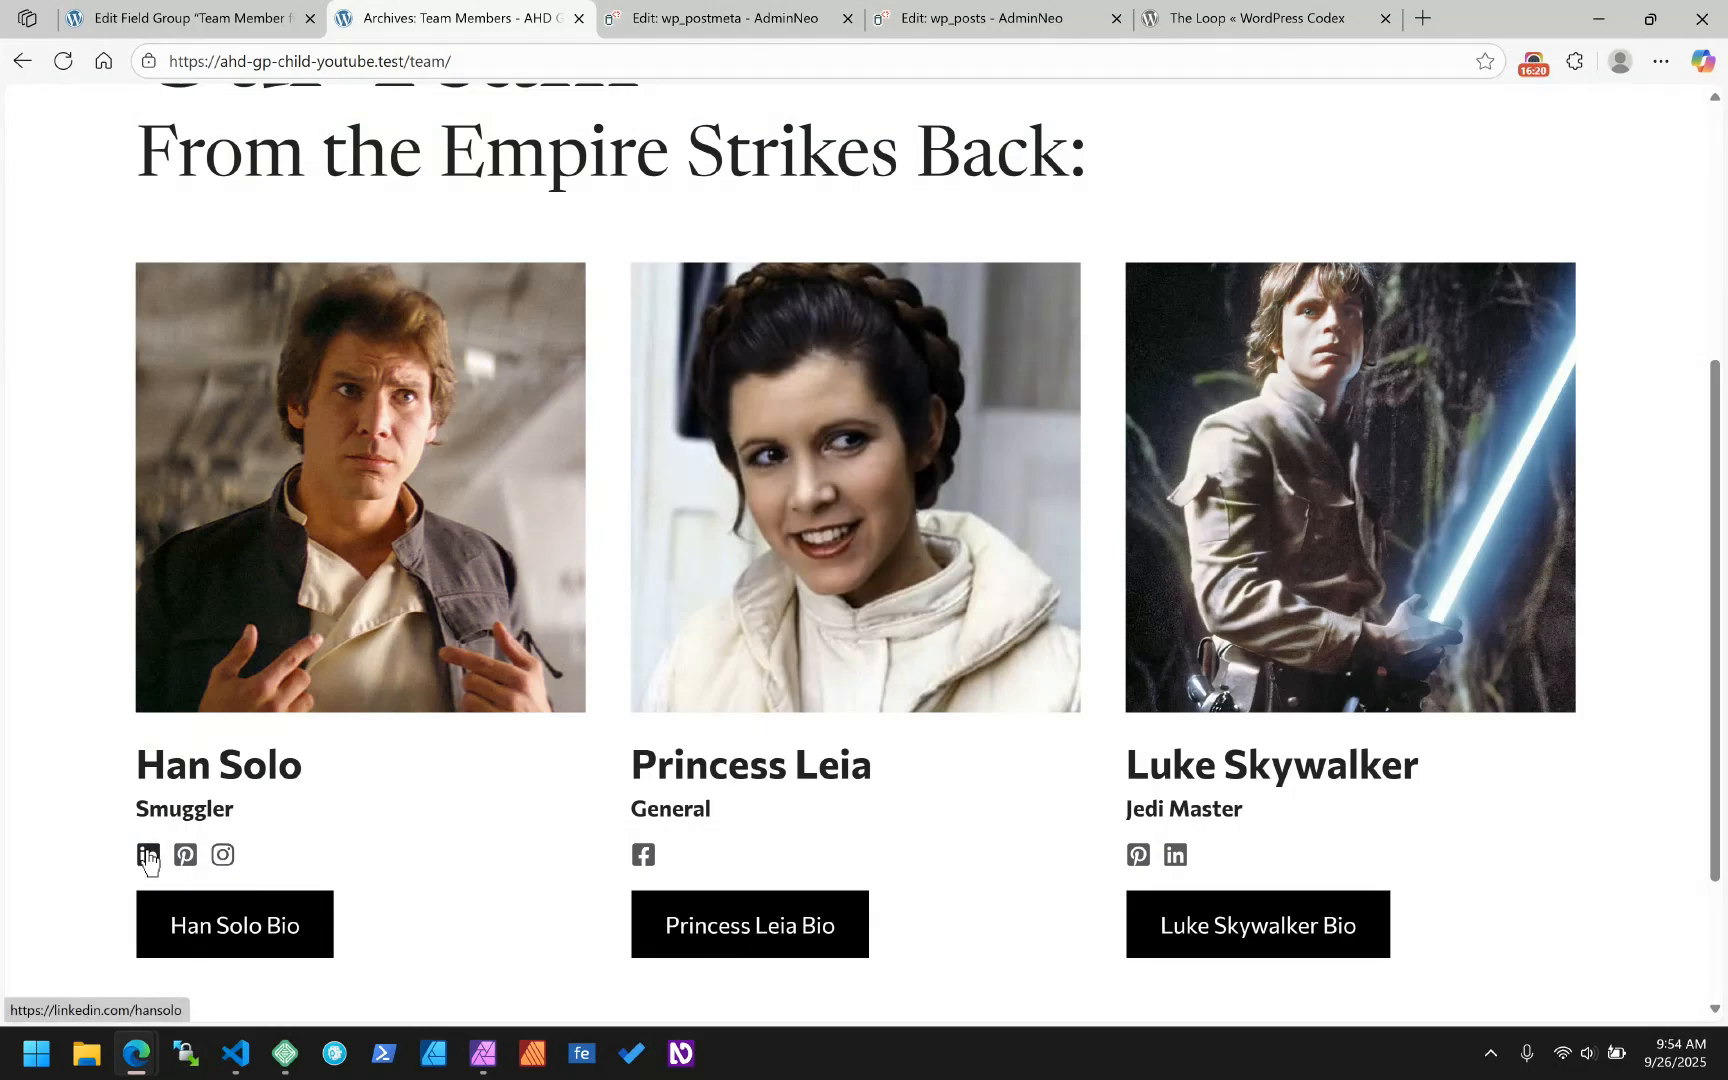
- Expand the Social Media repeater in the Team Member fields group and view its sub fields
left_click(197, 14)
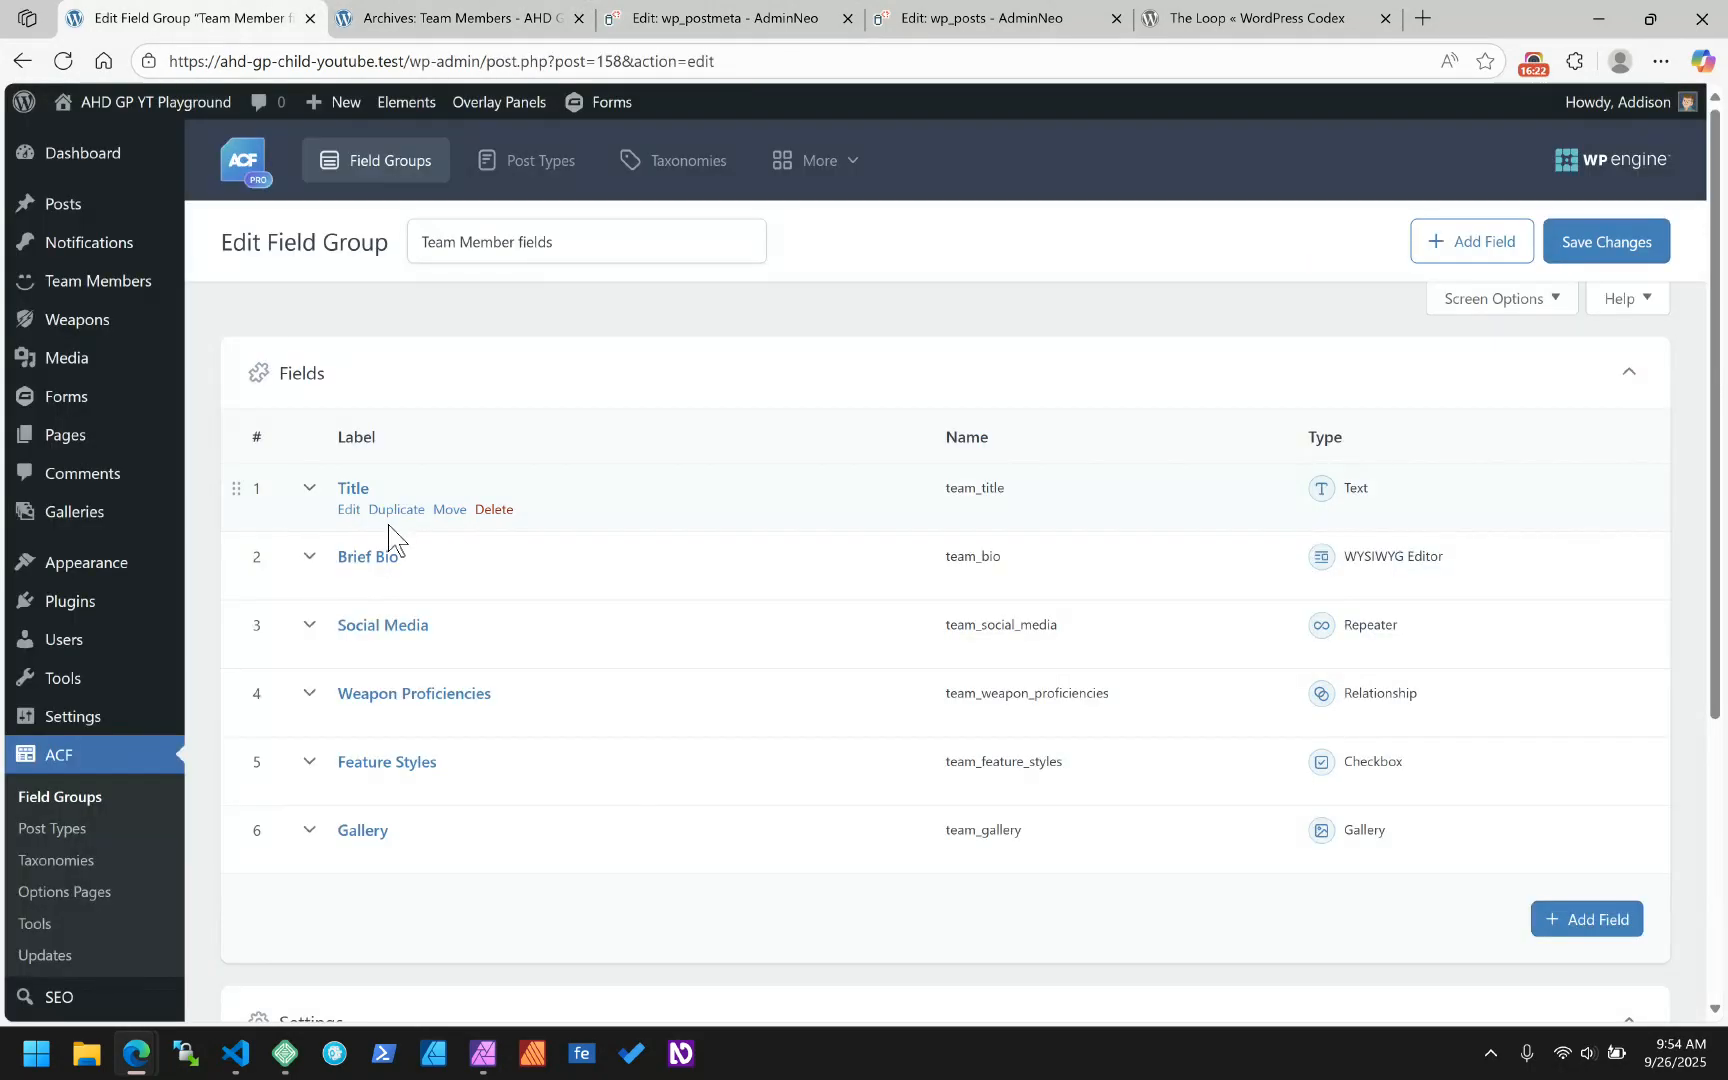
left_click(381, 627)
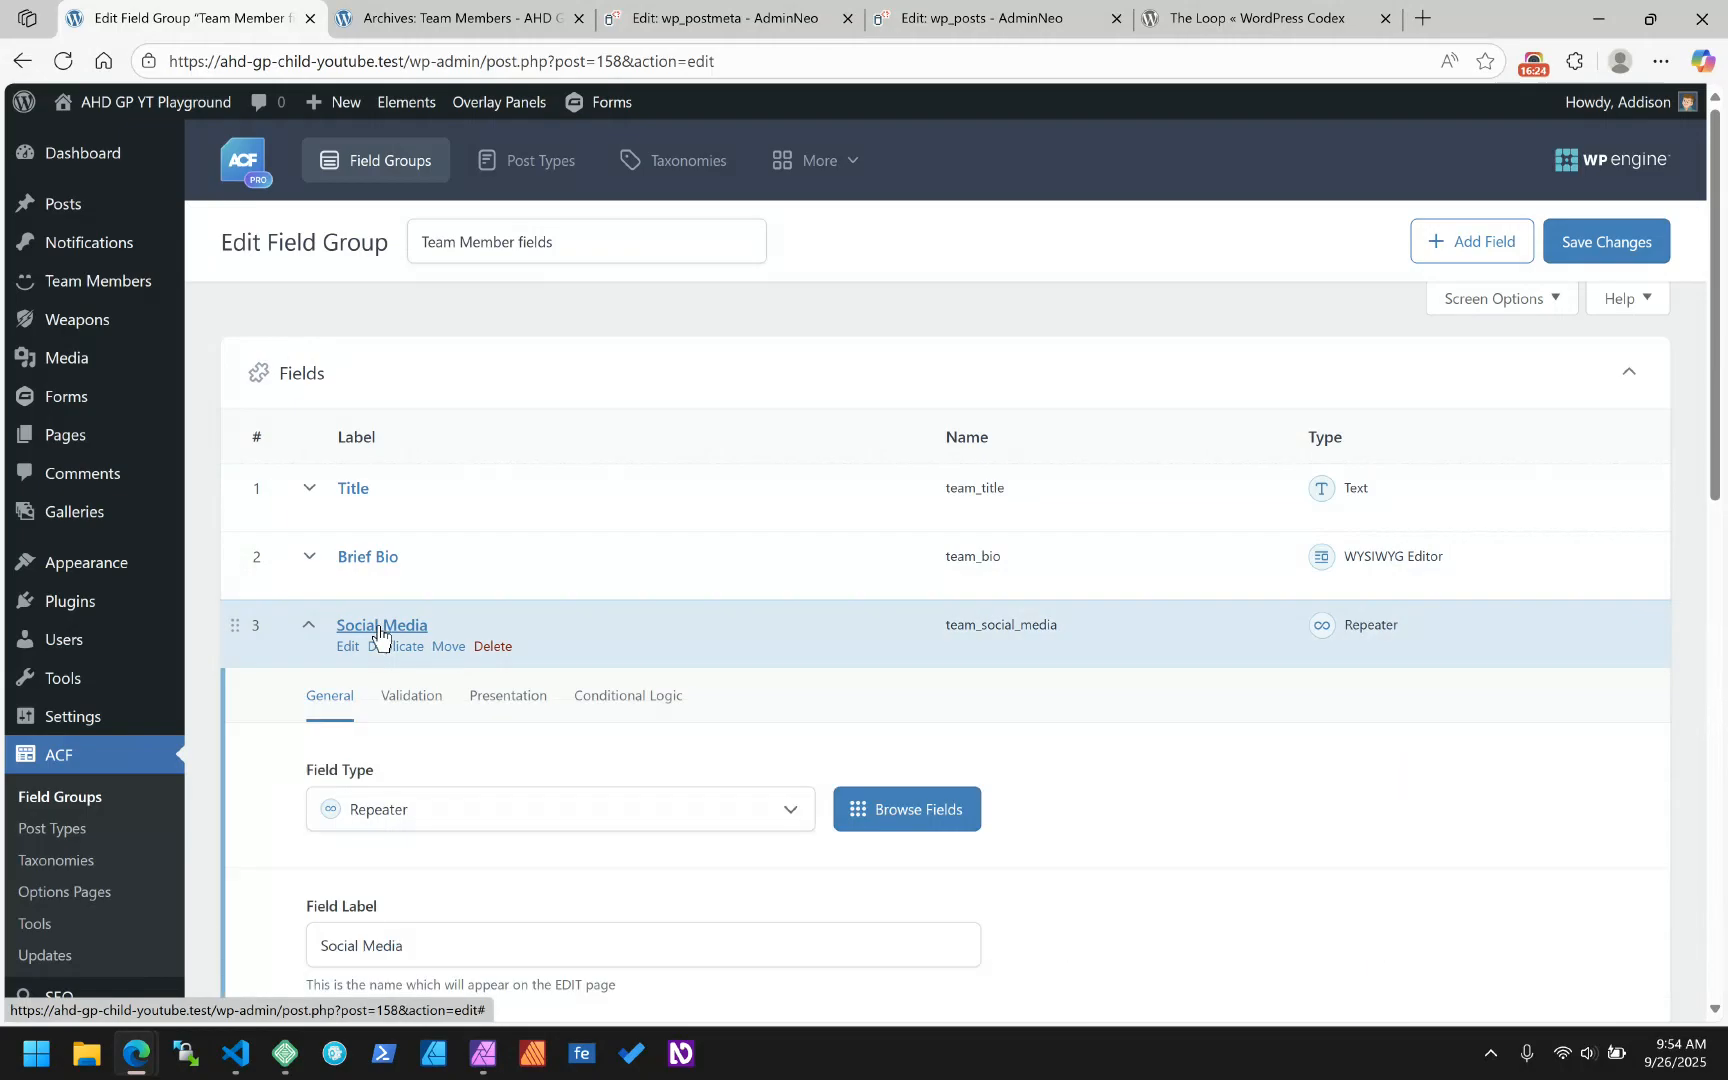
scroll(683, 617, "down", 8)
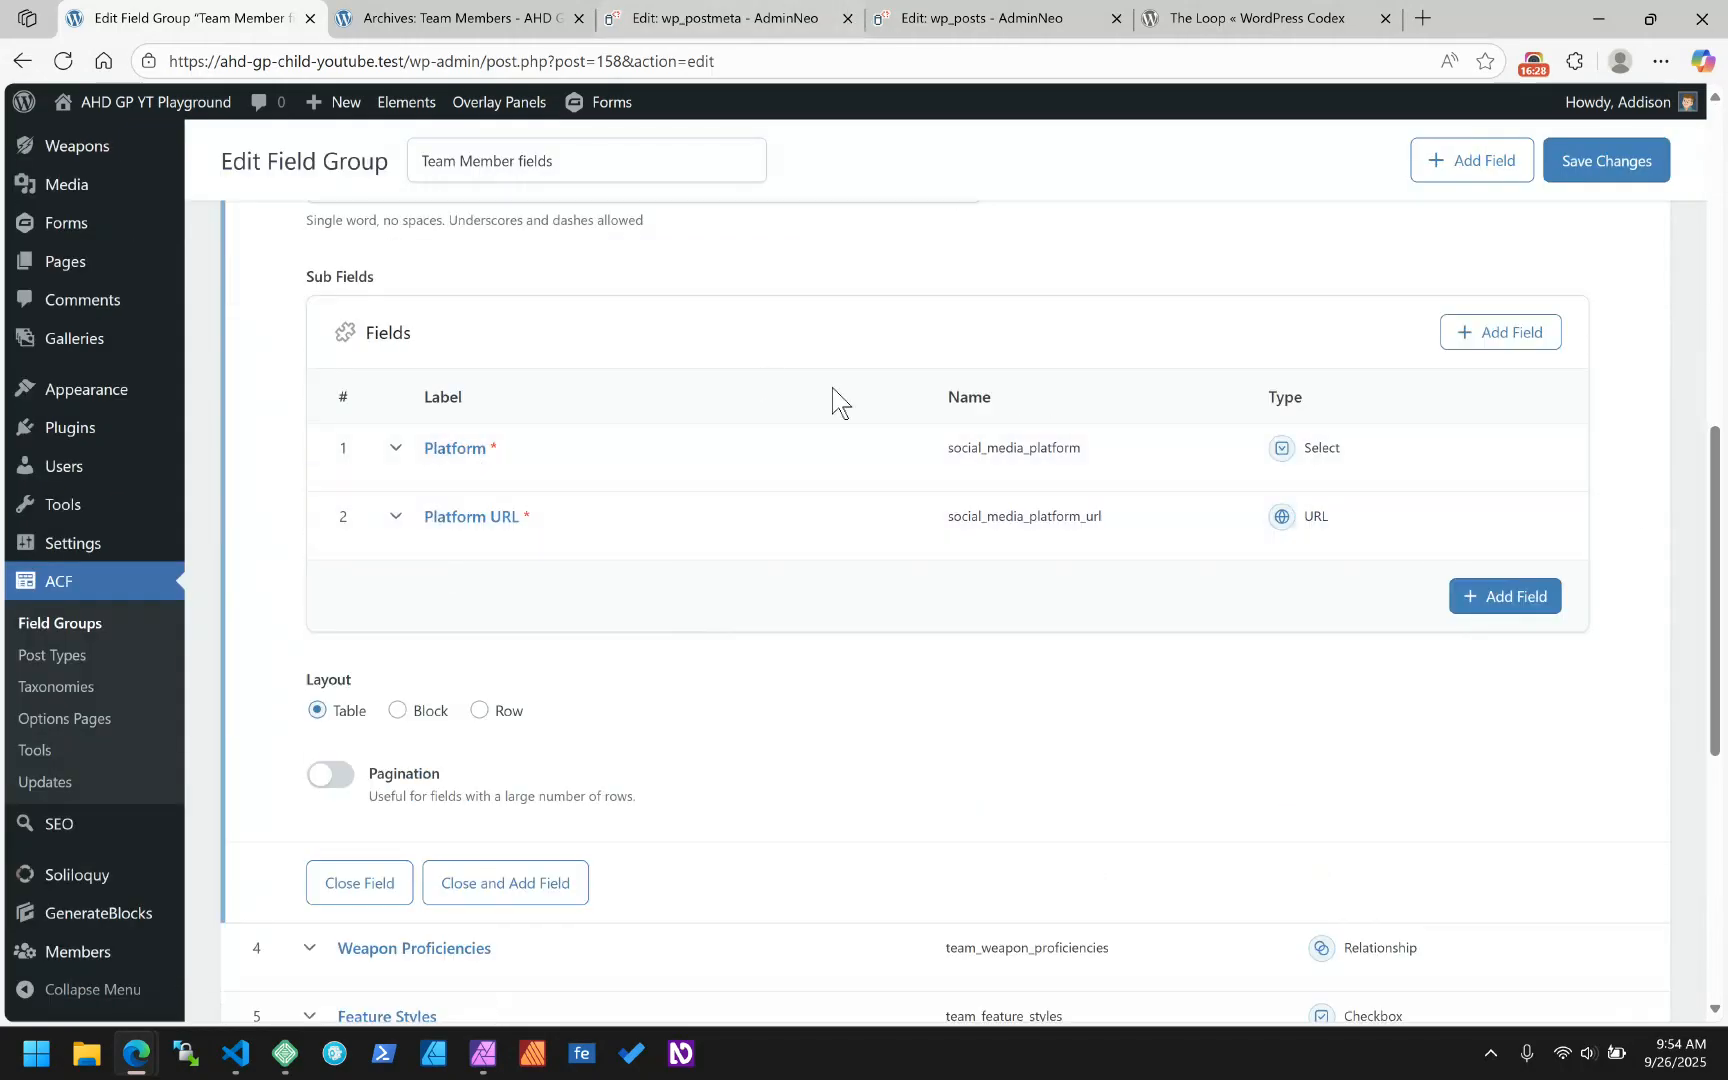
- Search the wp_postmeta table for all records whose post_id equals 165
left_click(775, 14)
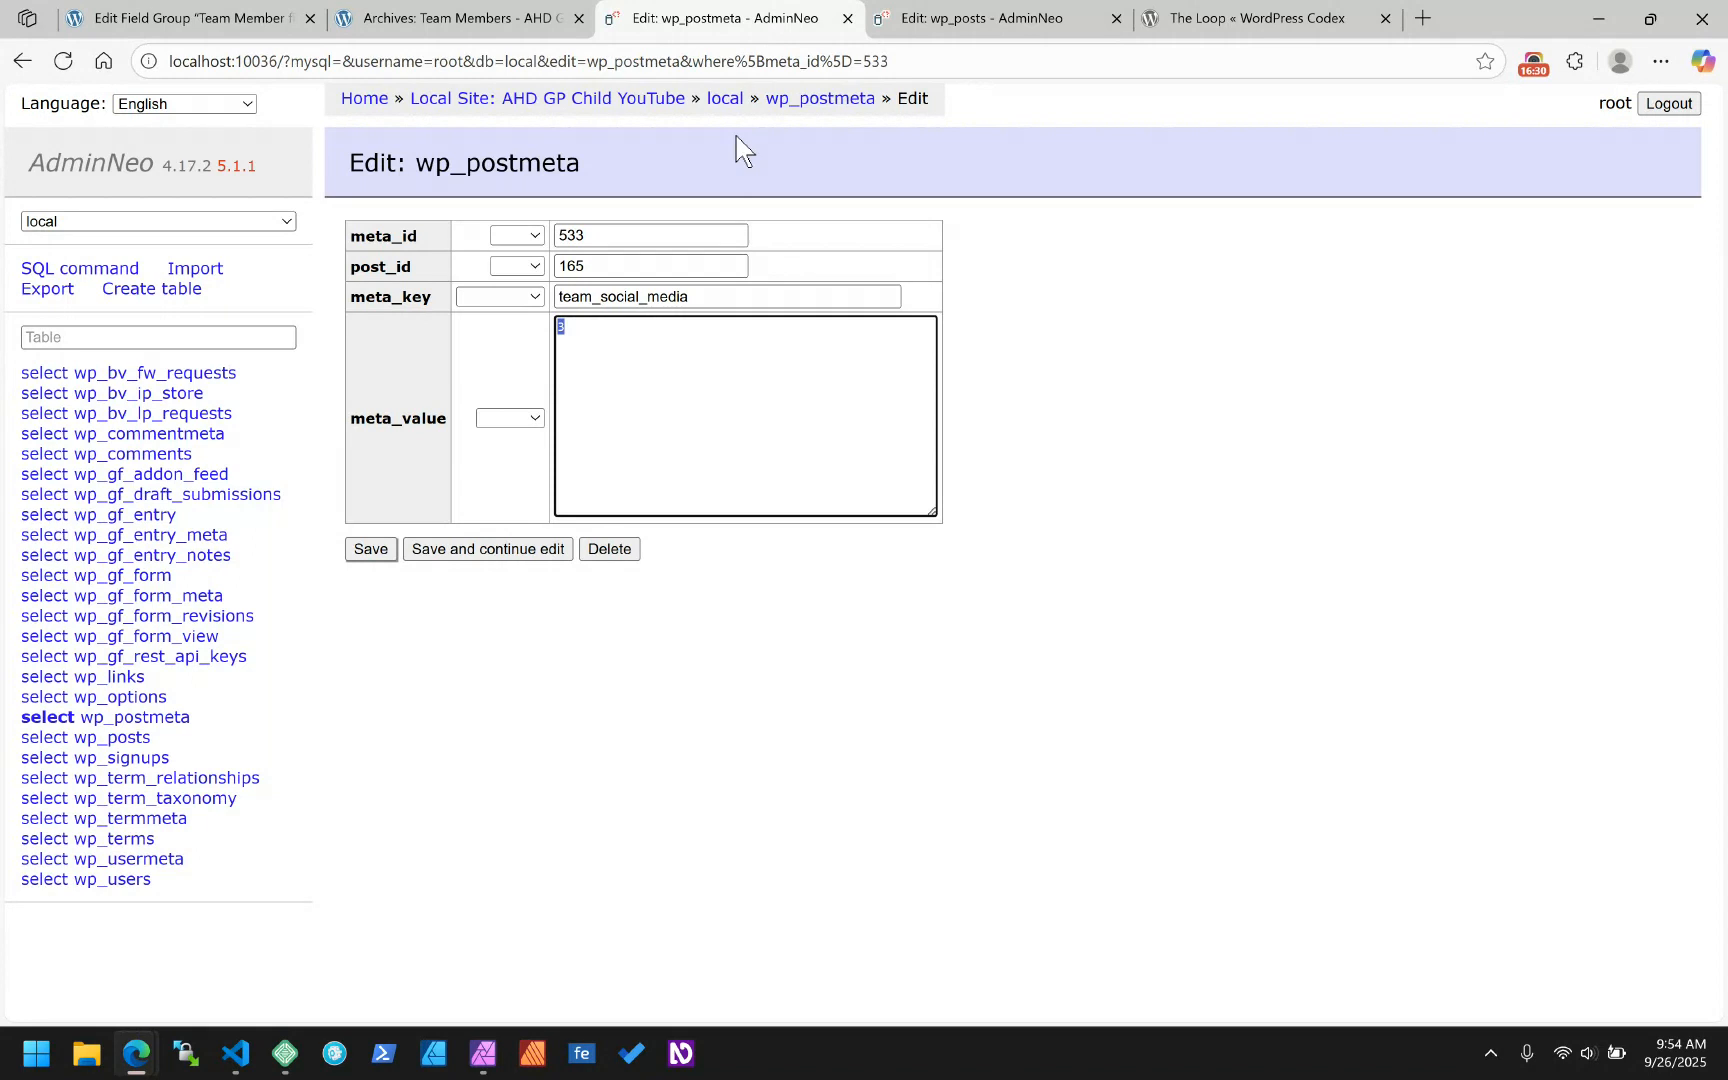
left_click(830, 118)
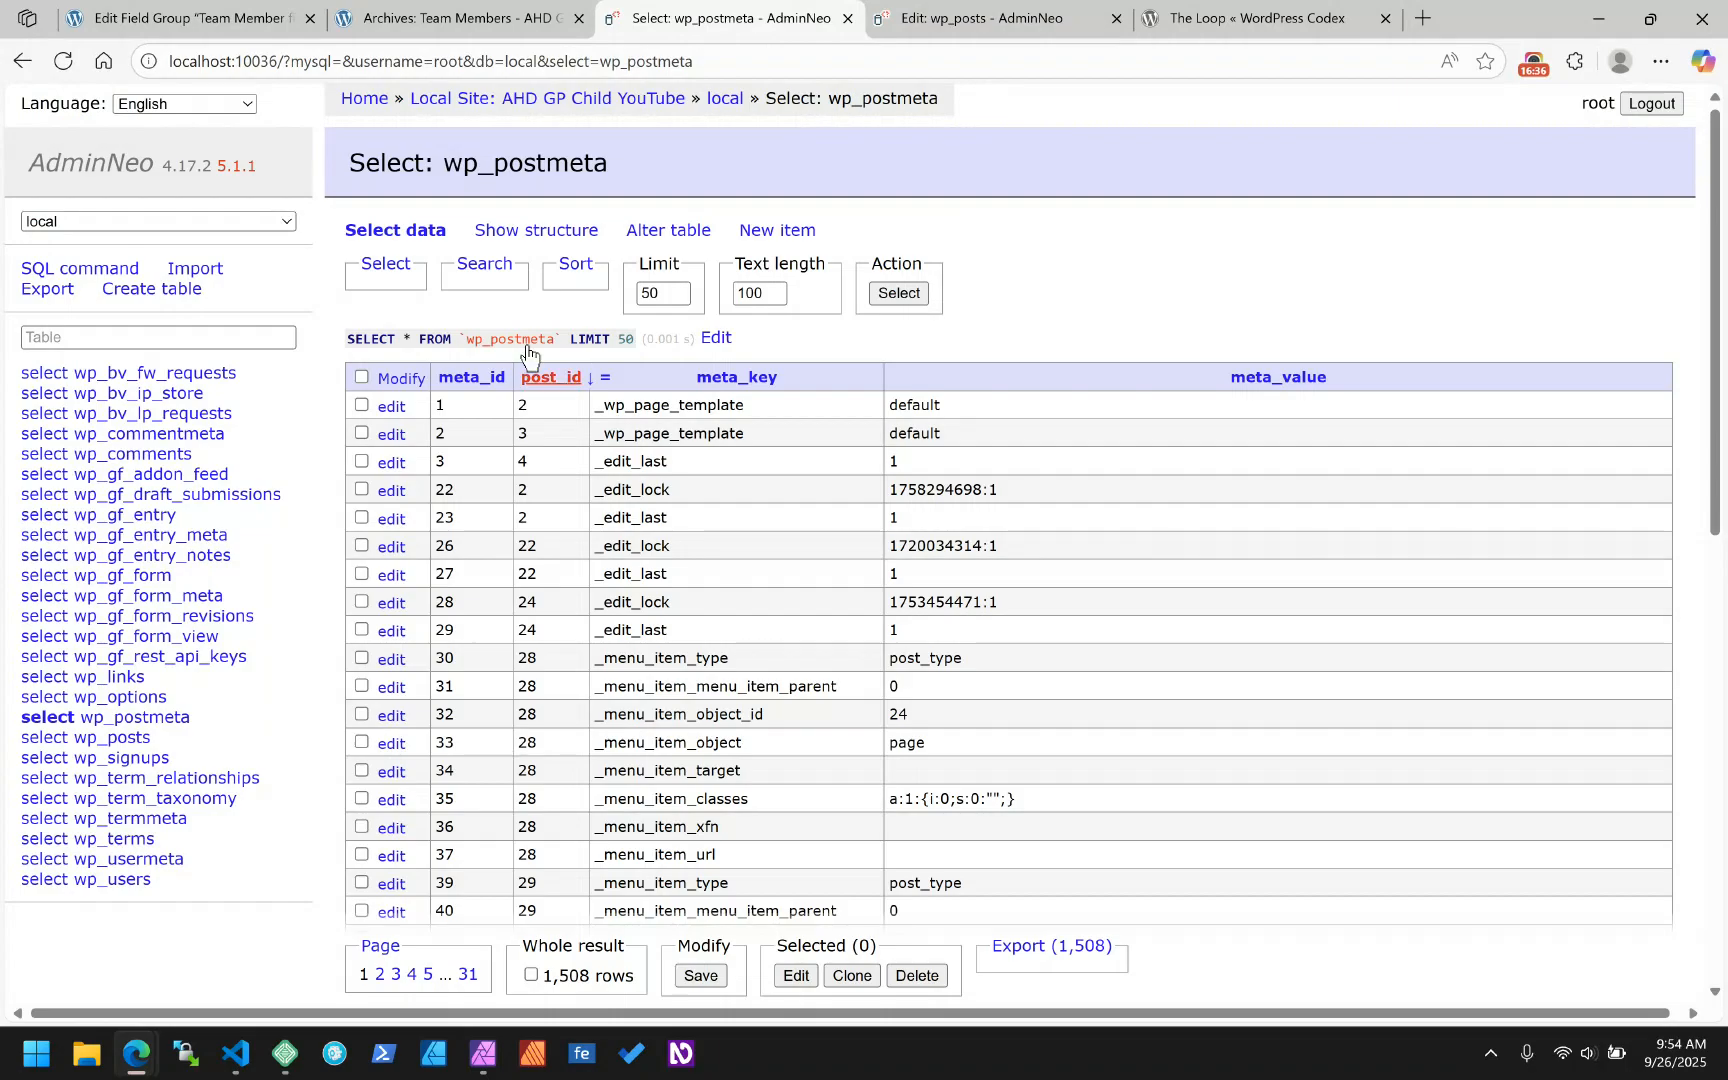
left_click(487, 268)
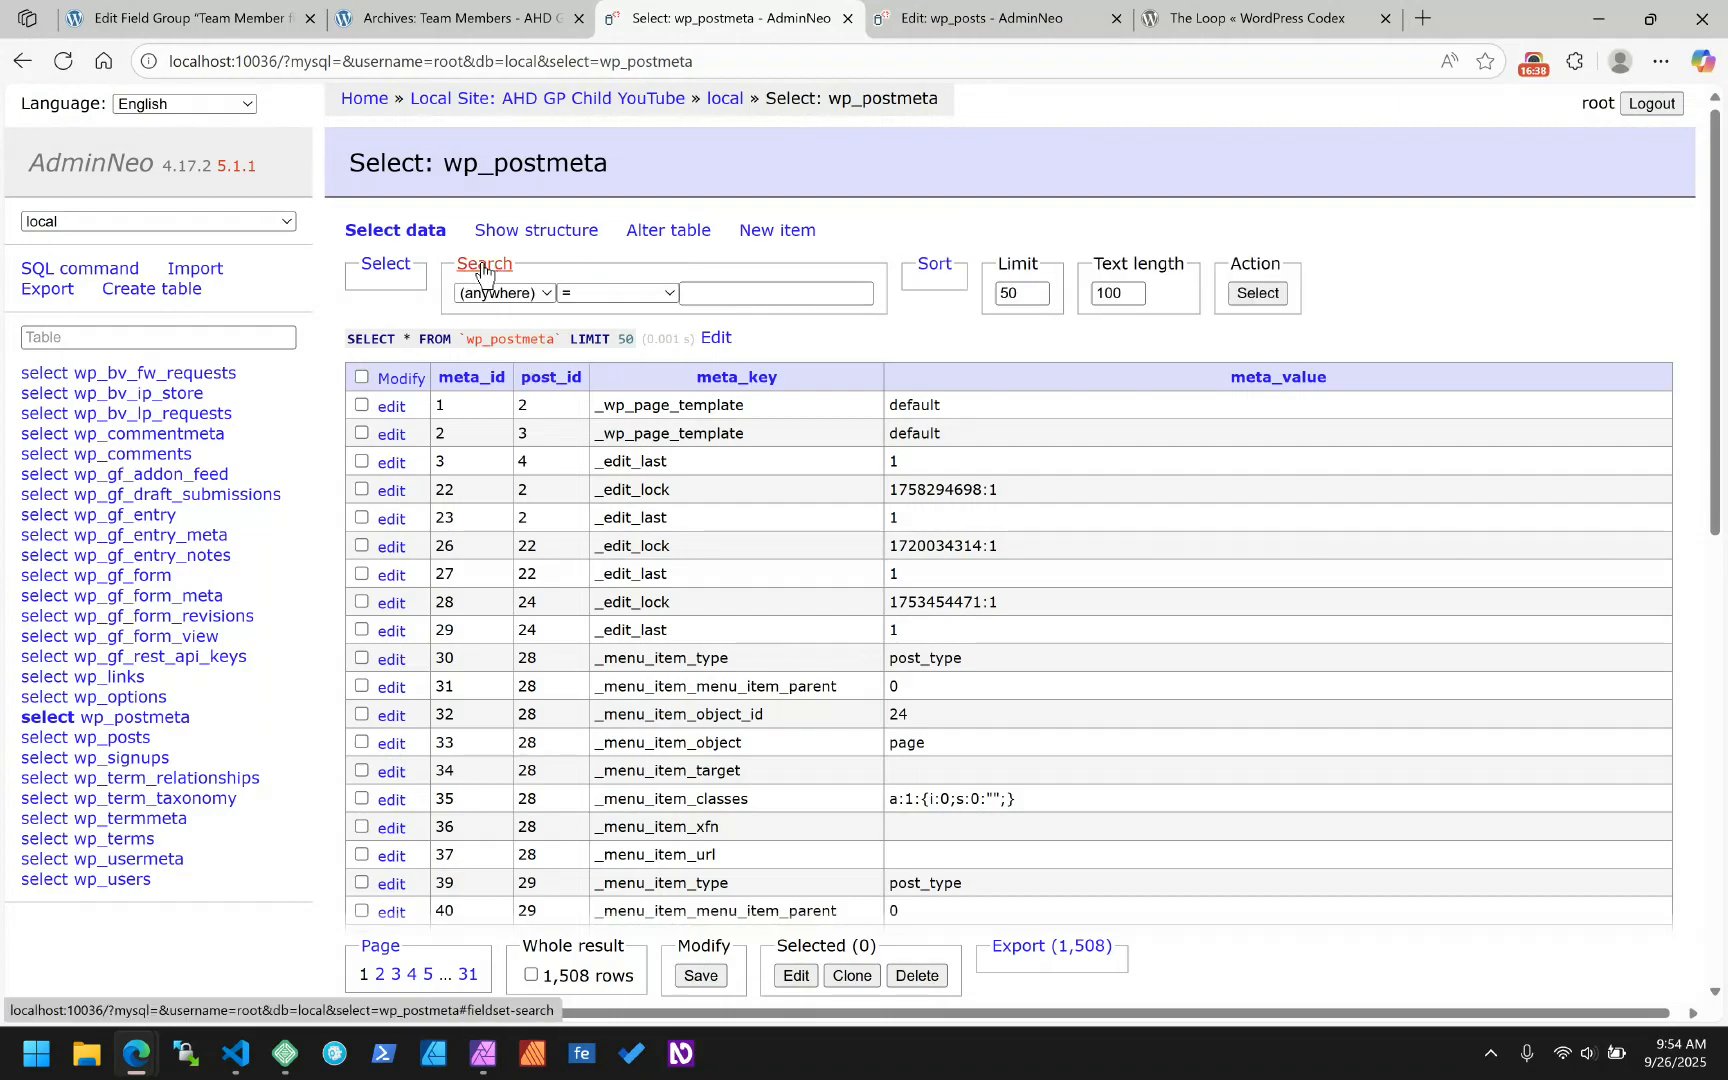
left_click(490, 292)
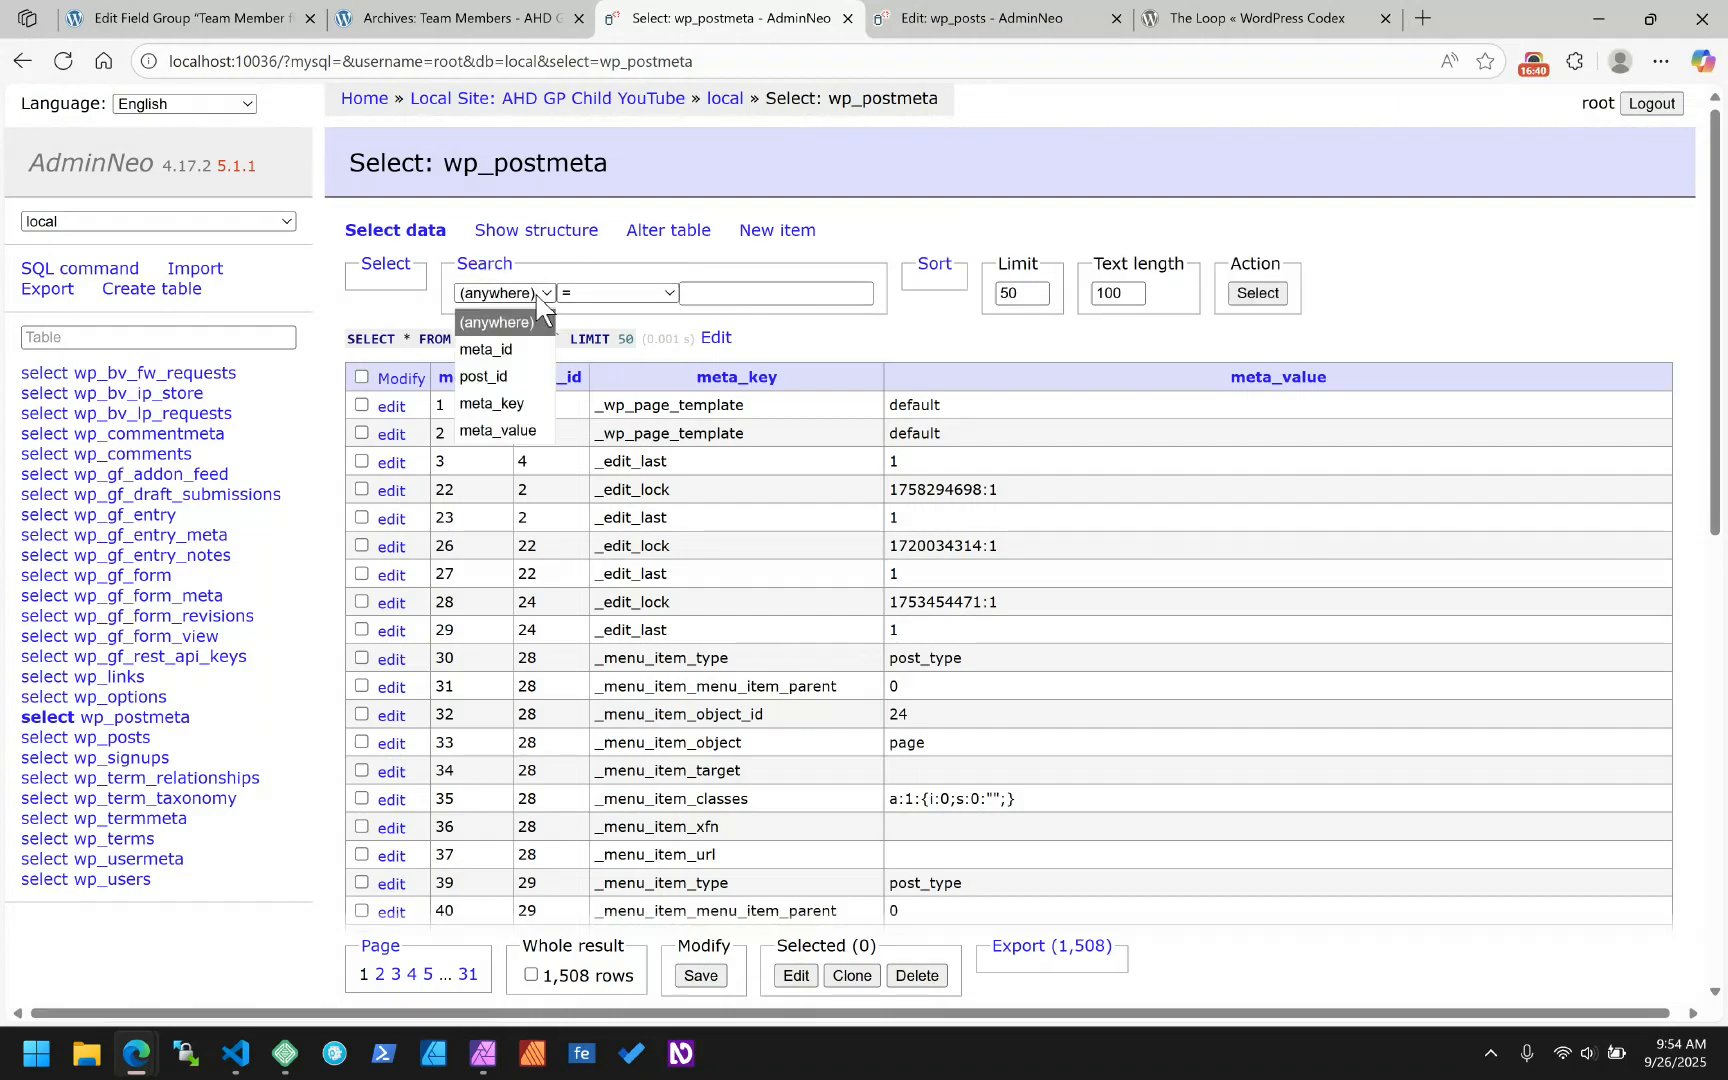
left_click(500, 370)
left_click(714, 296)
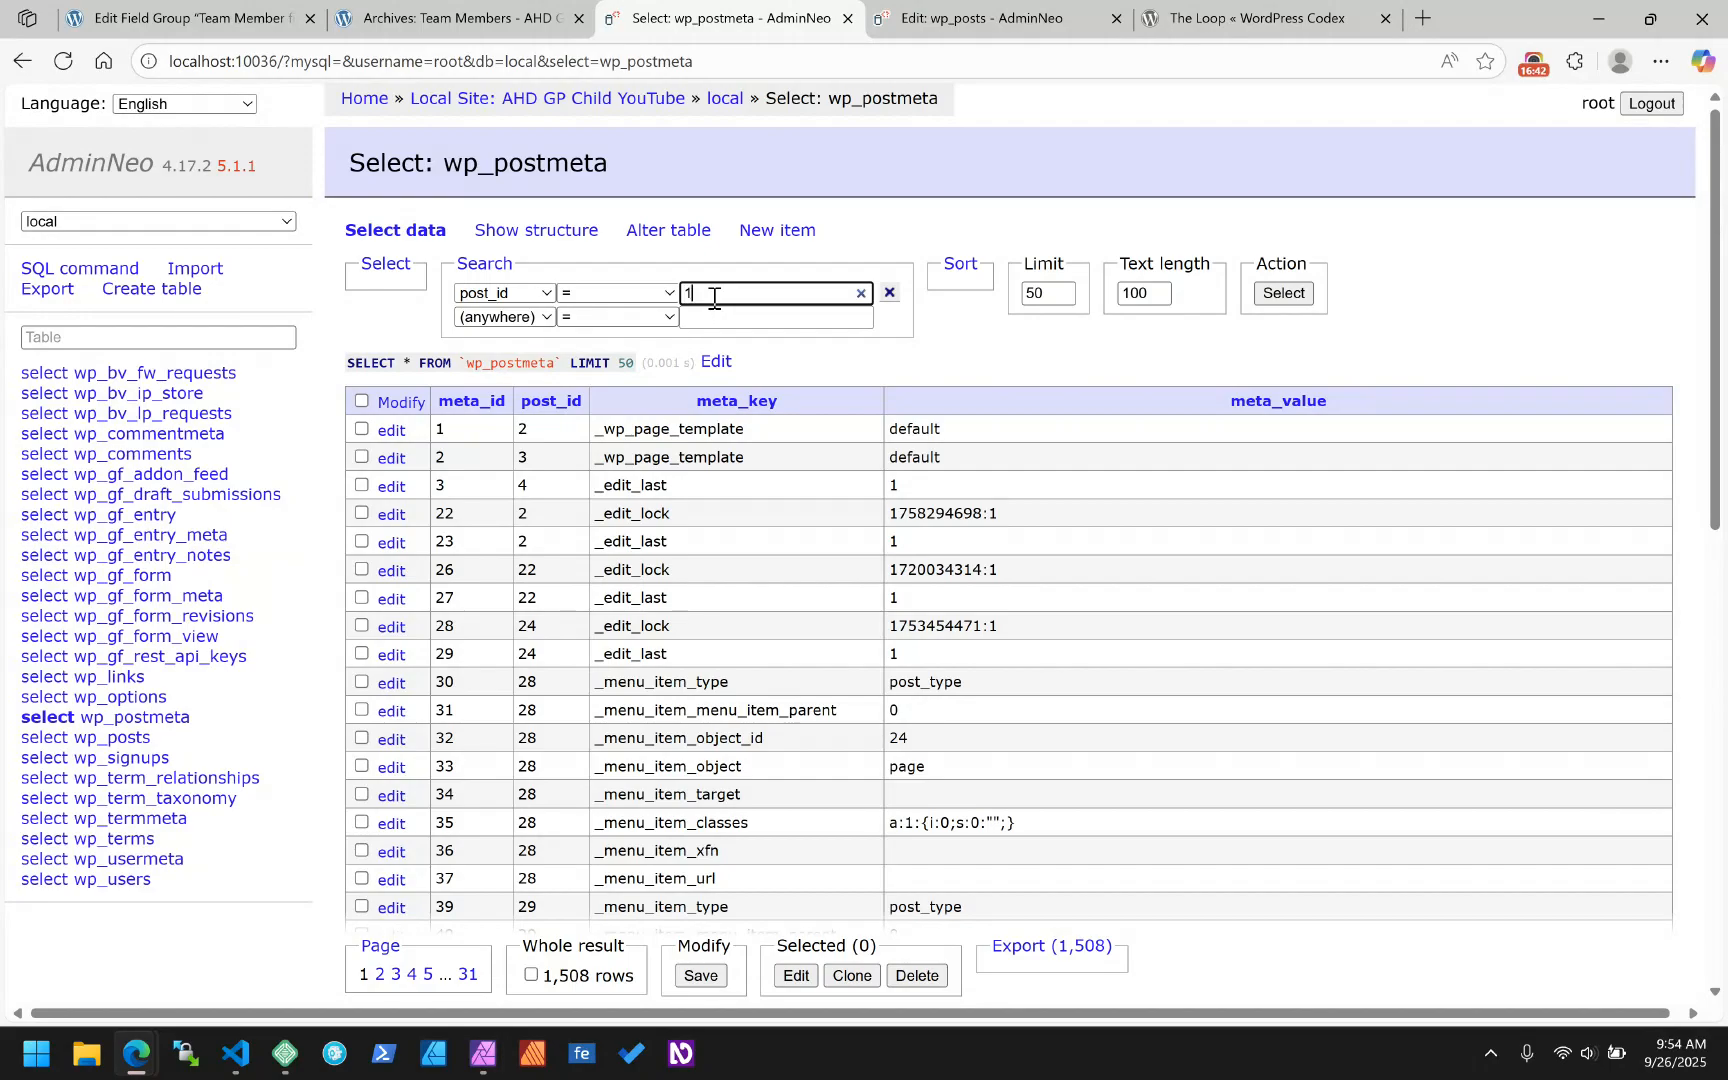
type("165")
key("Return")
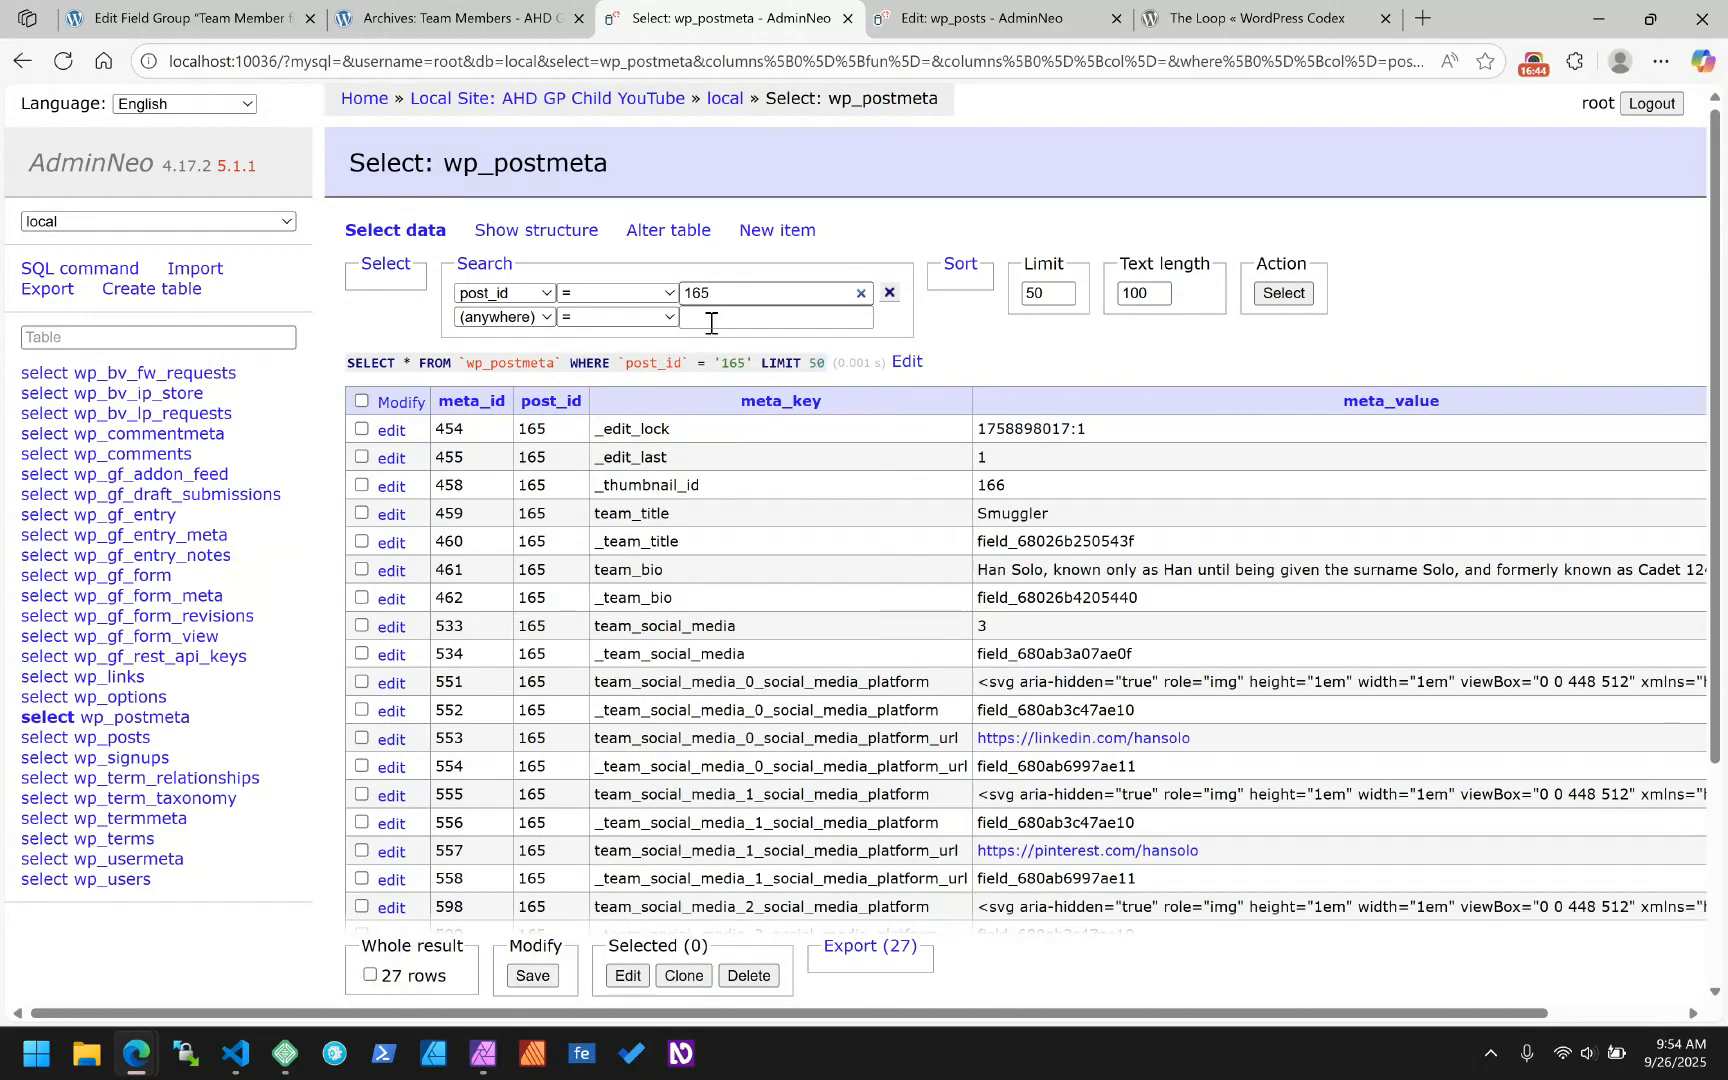
- Review post 165's meta rows, highlighting the team_social_media key and the leading underscore of the _team_social_media key
scroll(845, 570, "down", 2)
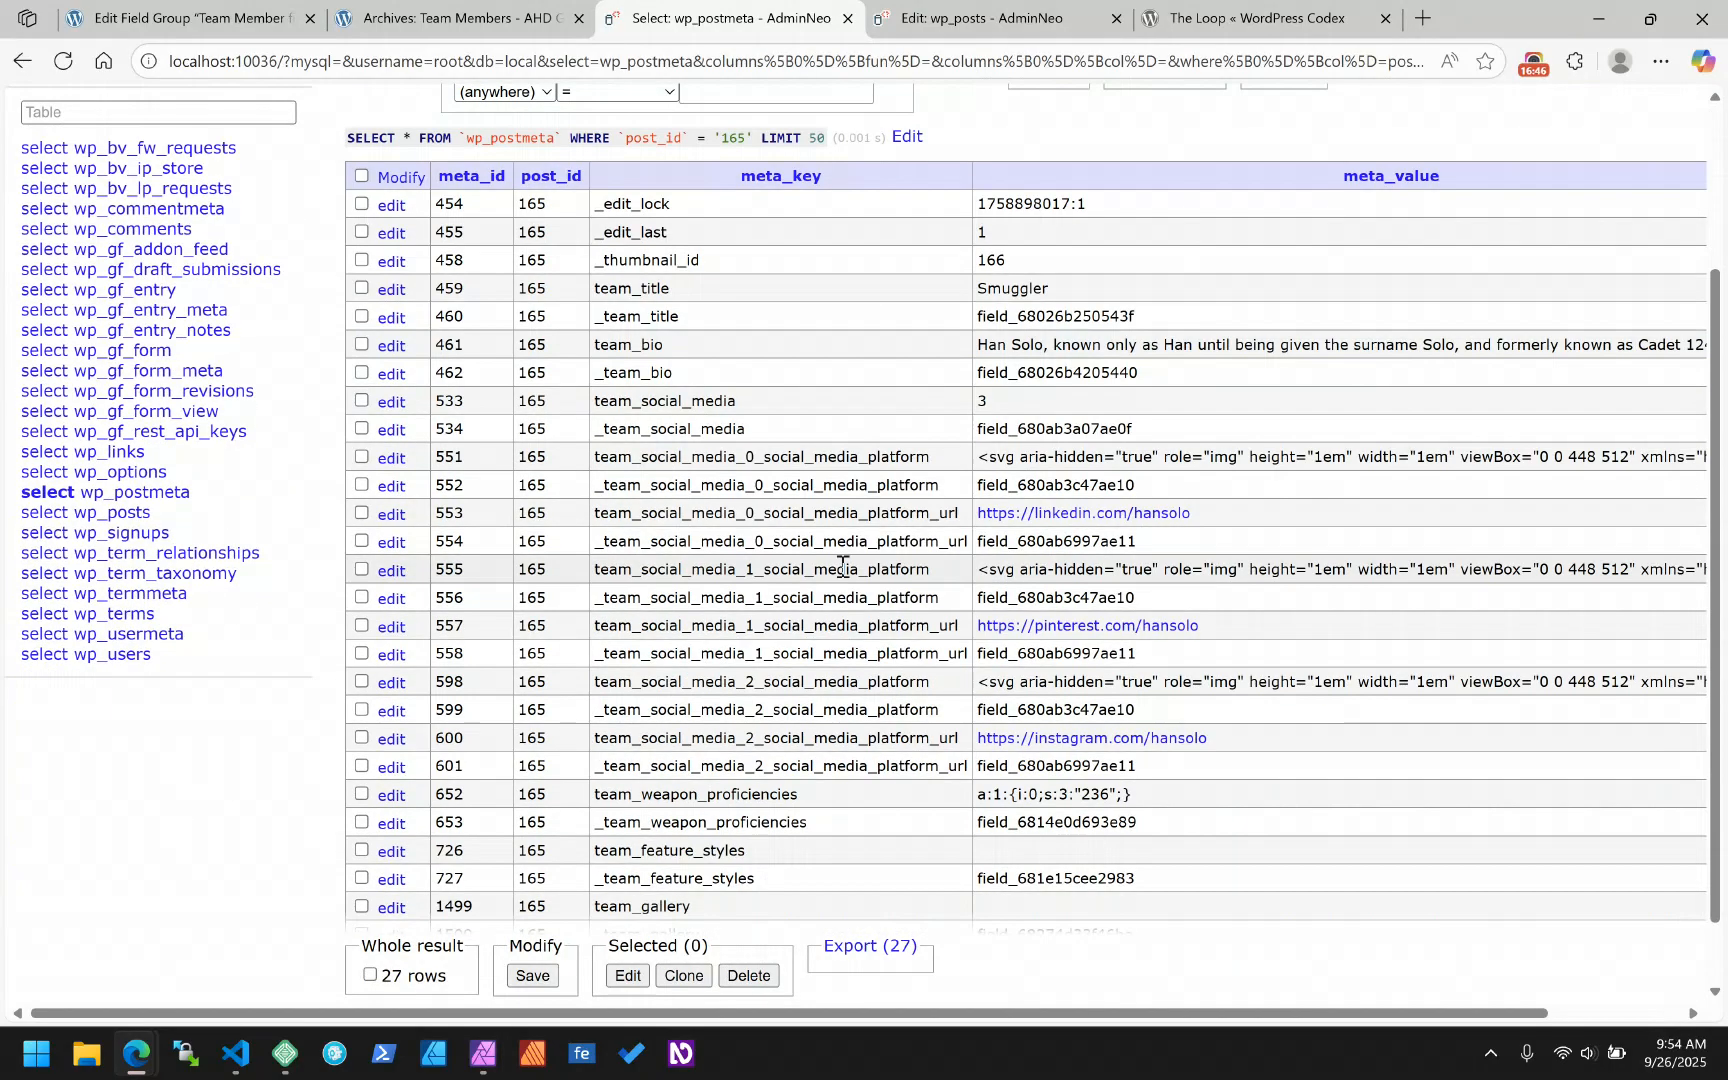
scroll(843, 567, "down", 1)
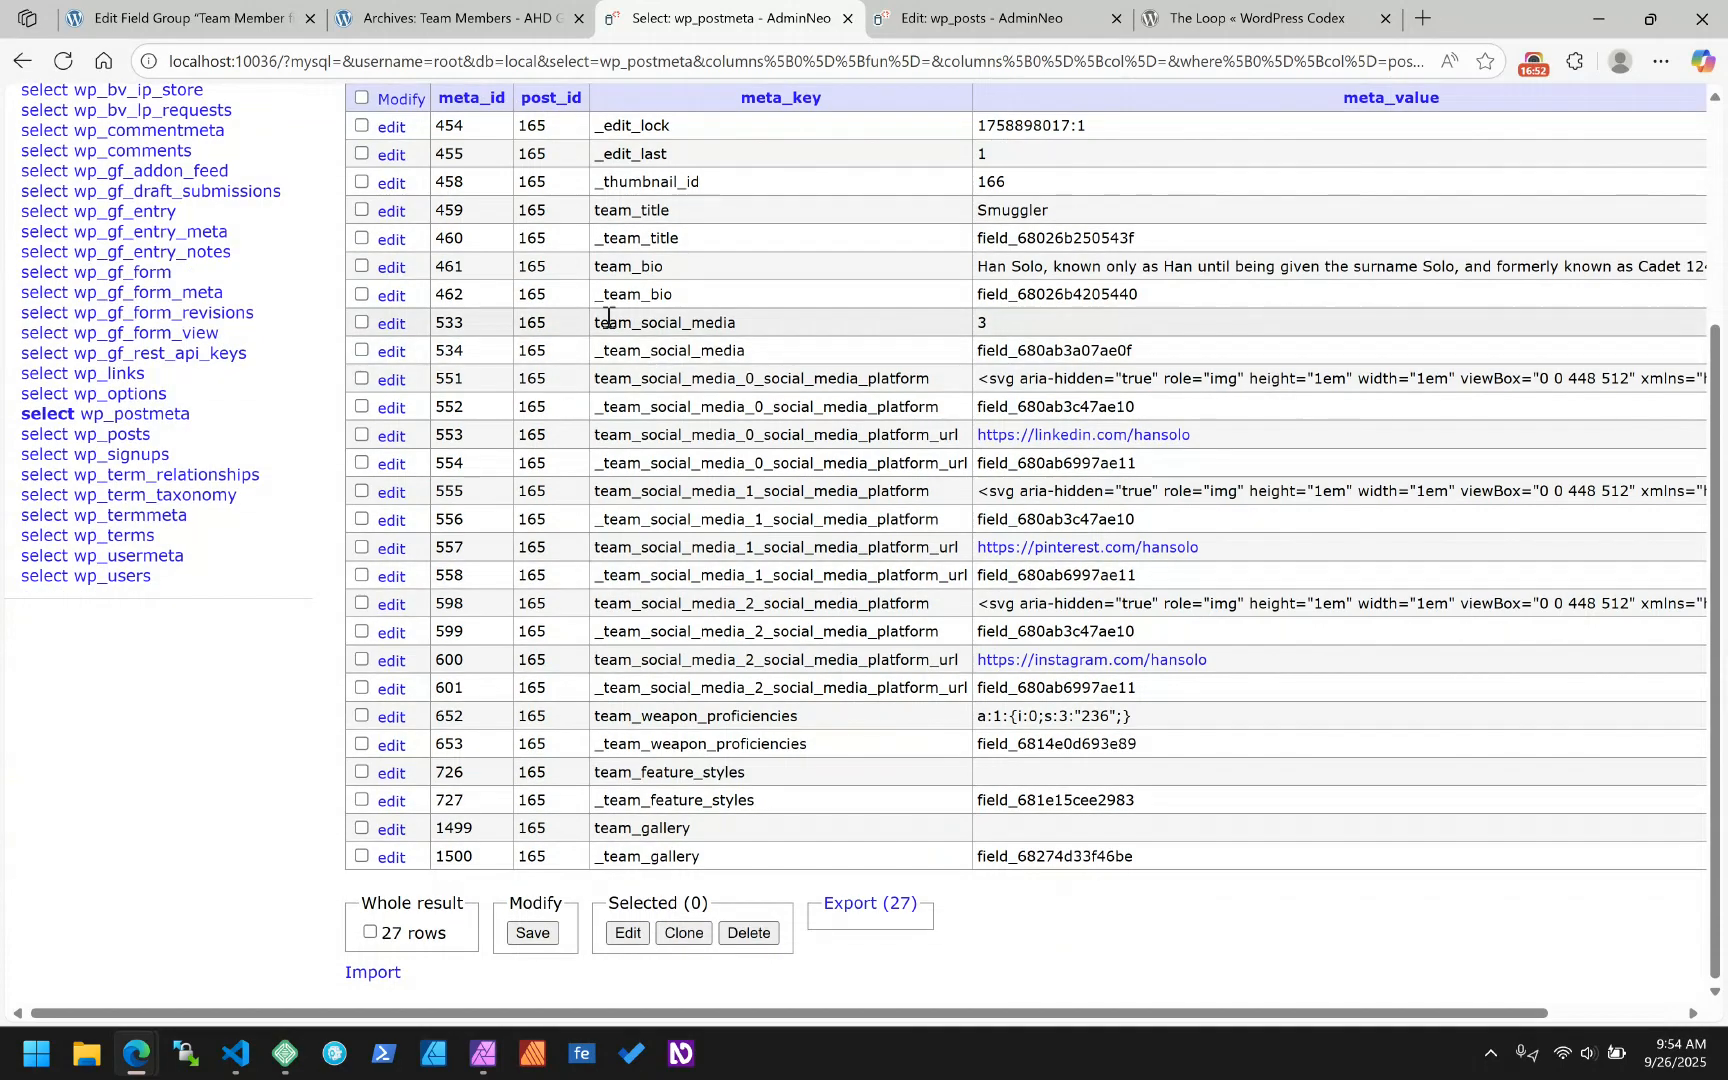
double_click(654, 325)
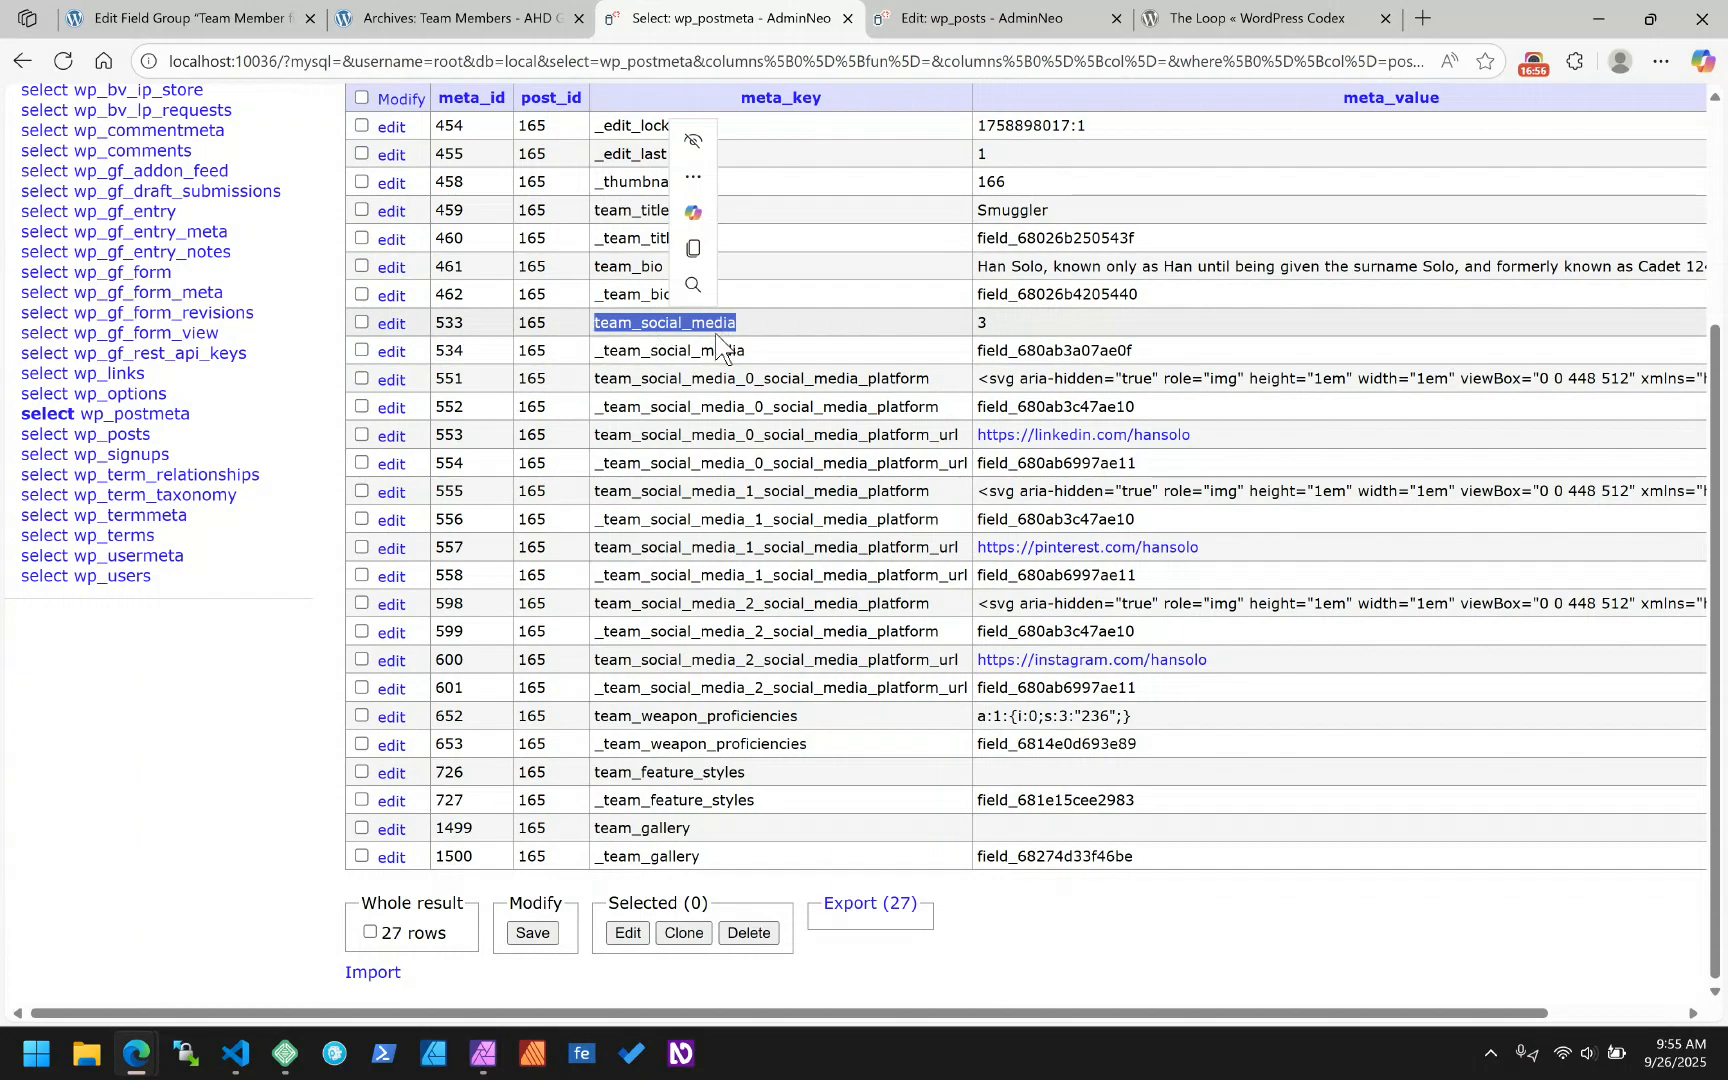
left_click(604, 357)
left_click_drag(604, 357, 596, 352)
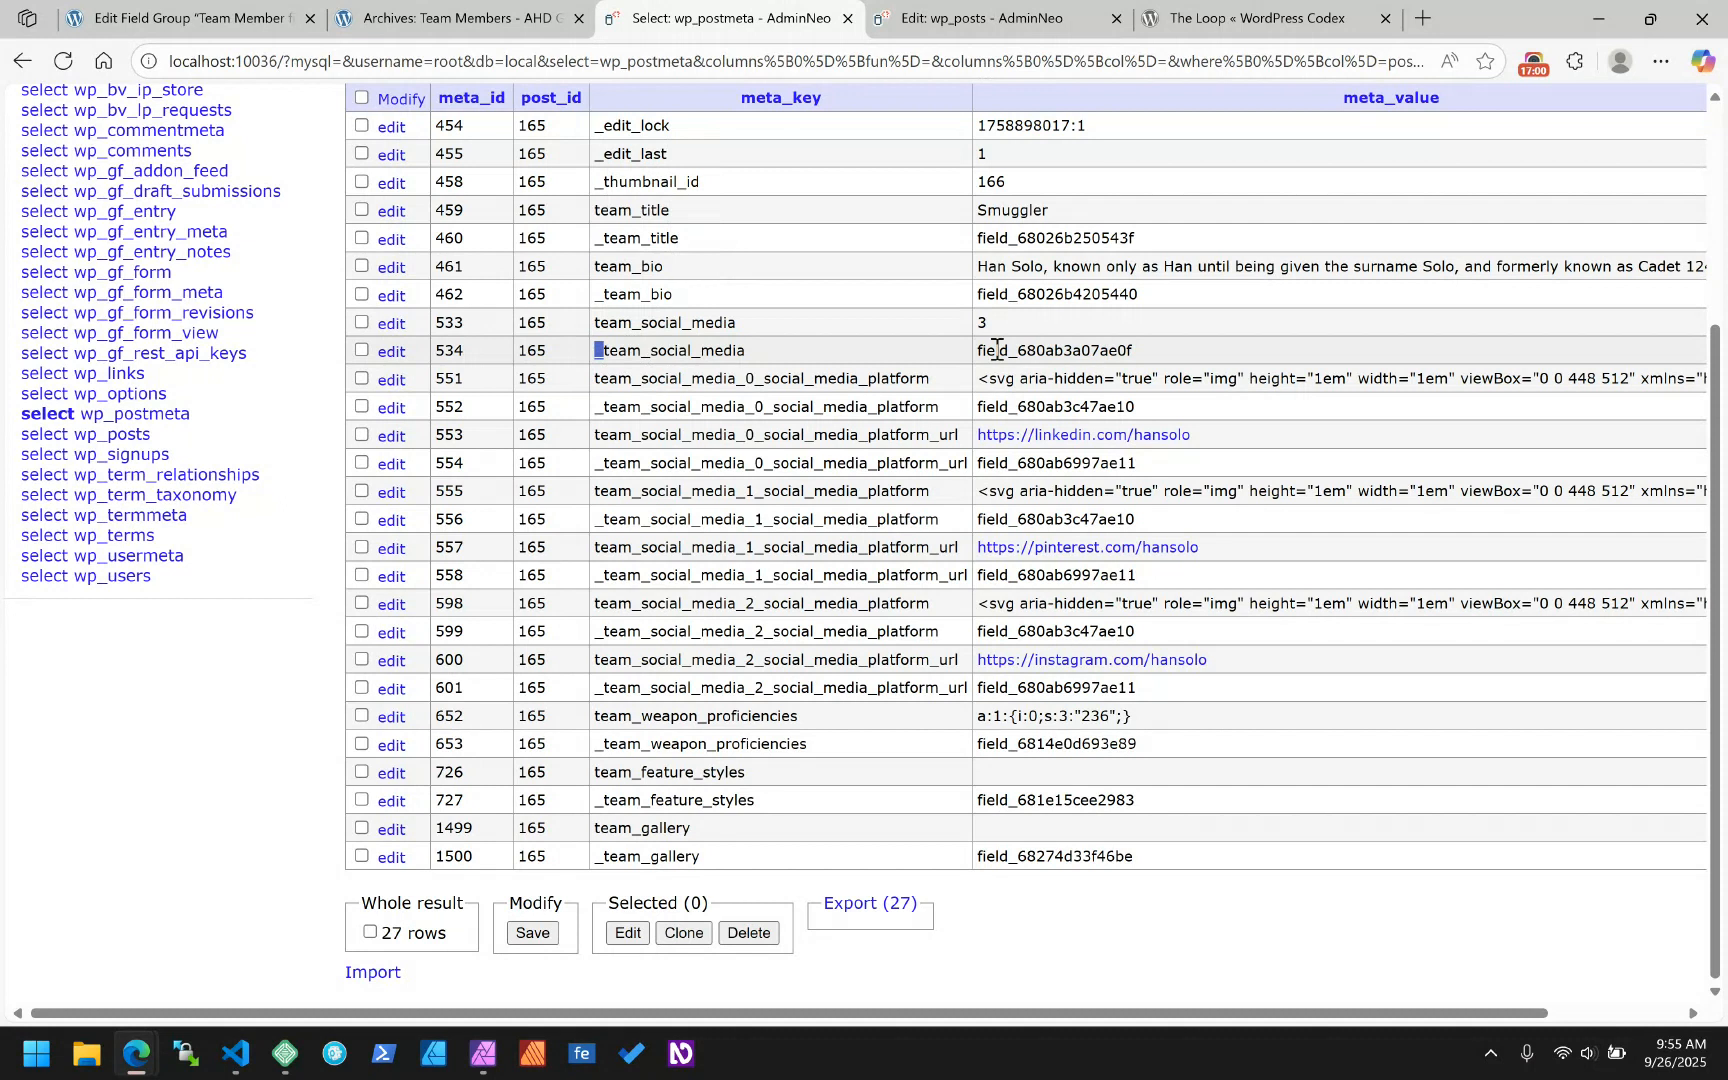
- Leave the Team Member fields group and examine the keys in the ACF field groups list
left_click(195, 18)
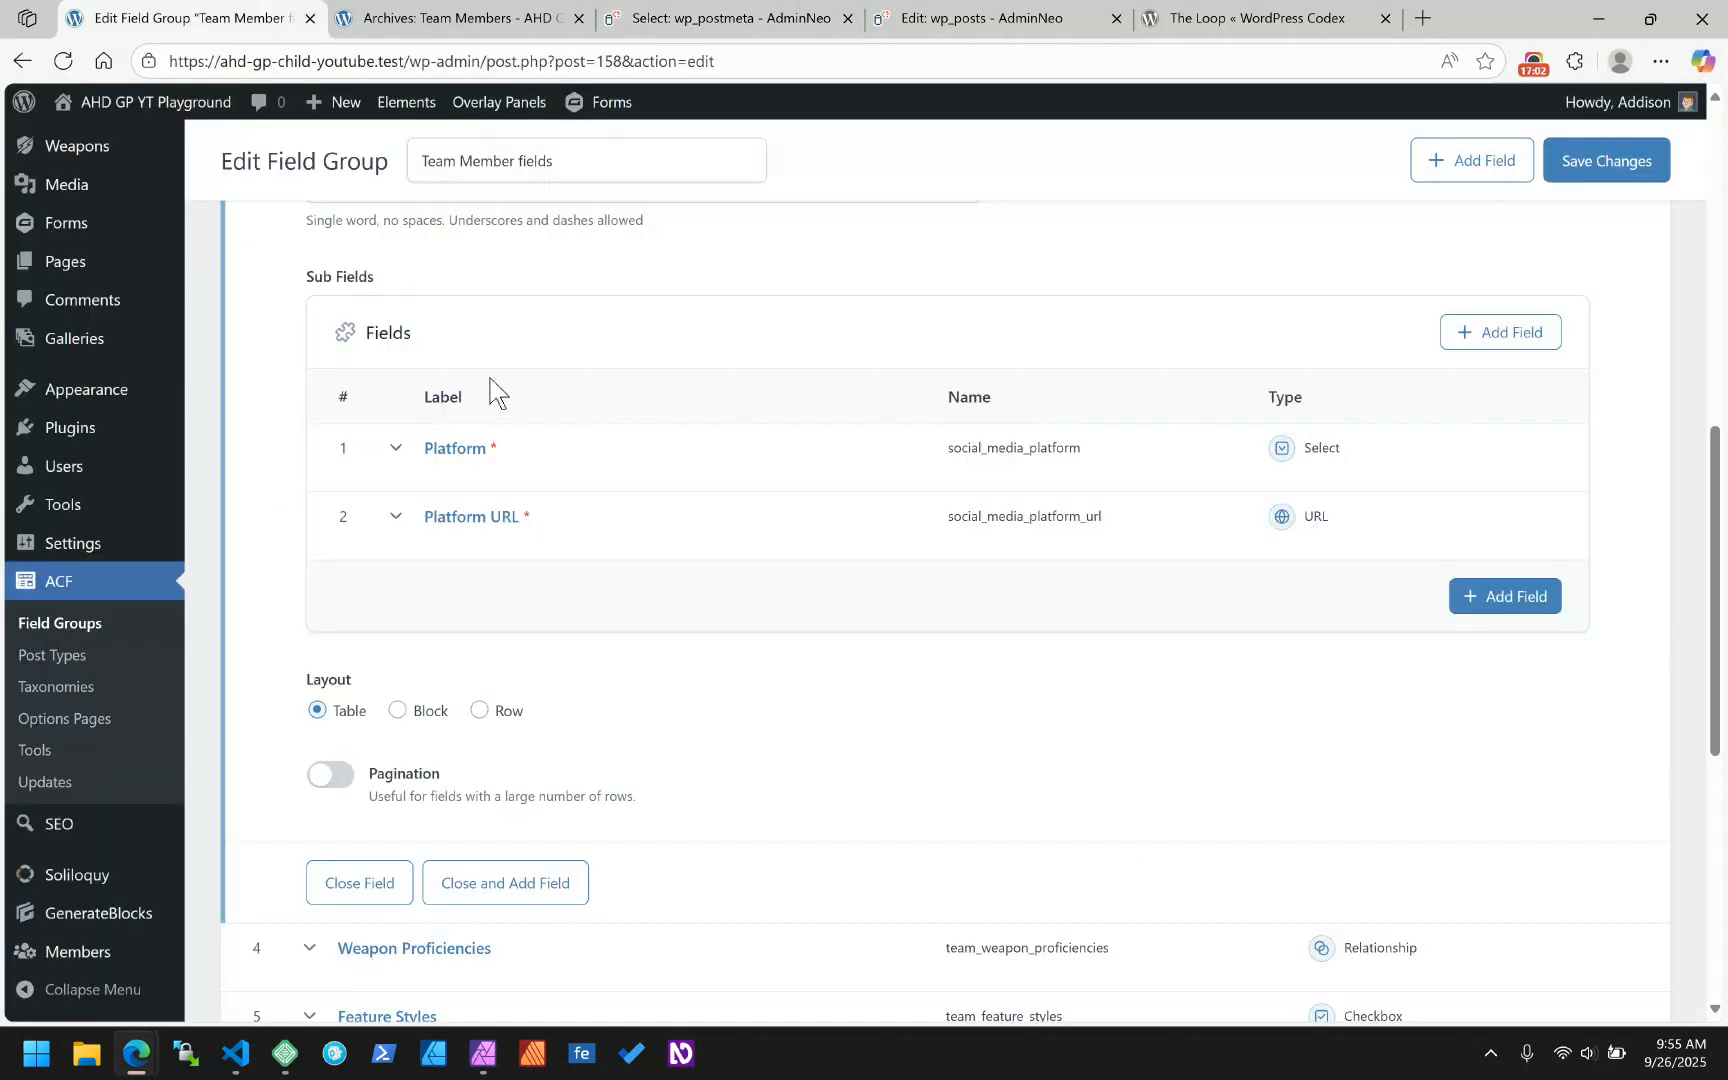
scroll(657, 397, "up", 8)
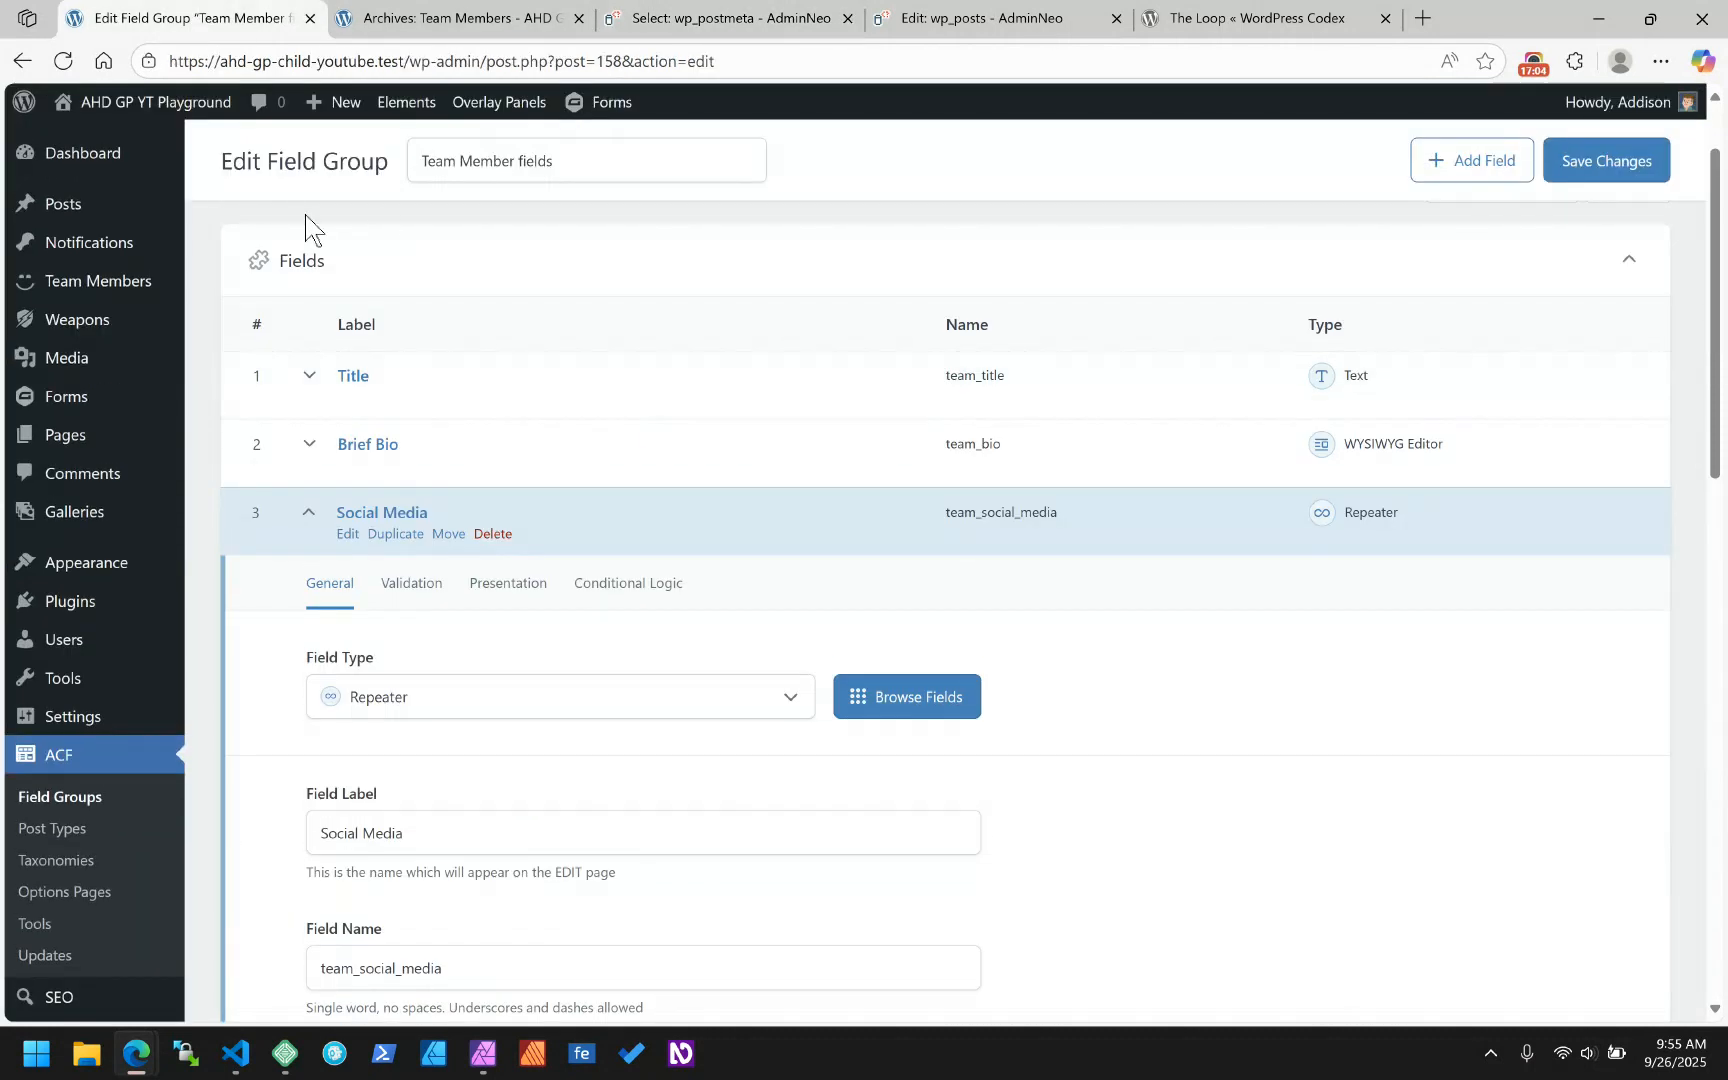
mouse_move(126, 697)
left_click(64, 797)
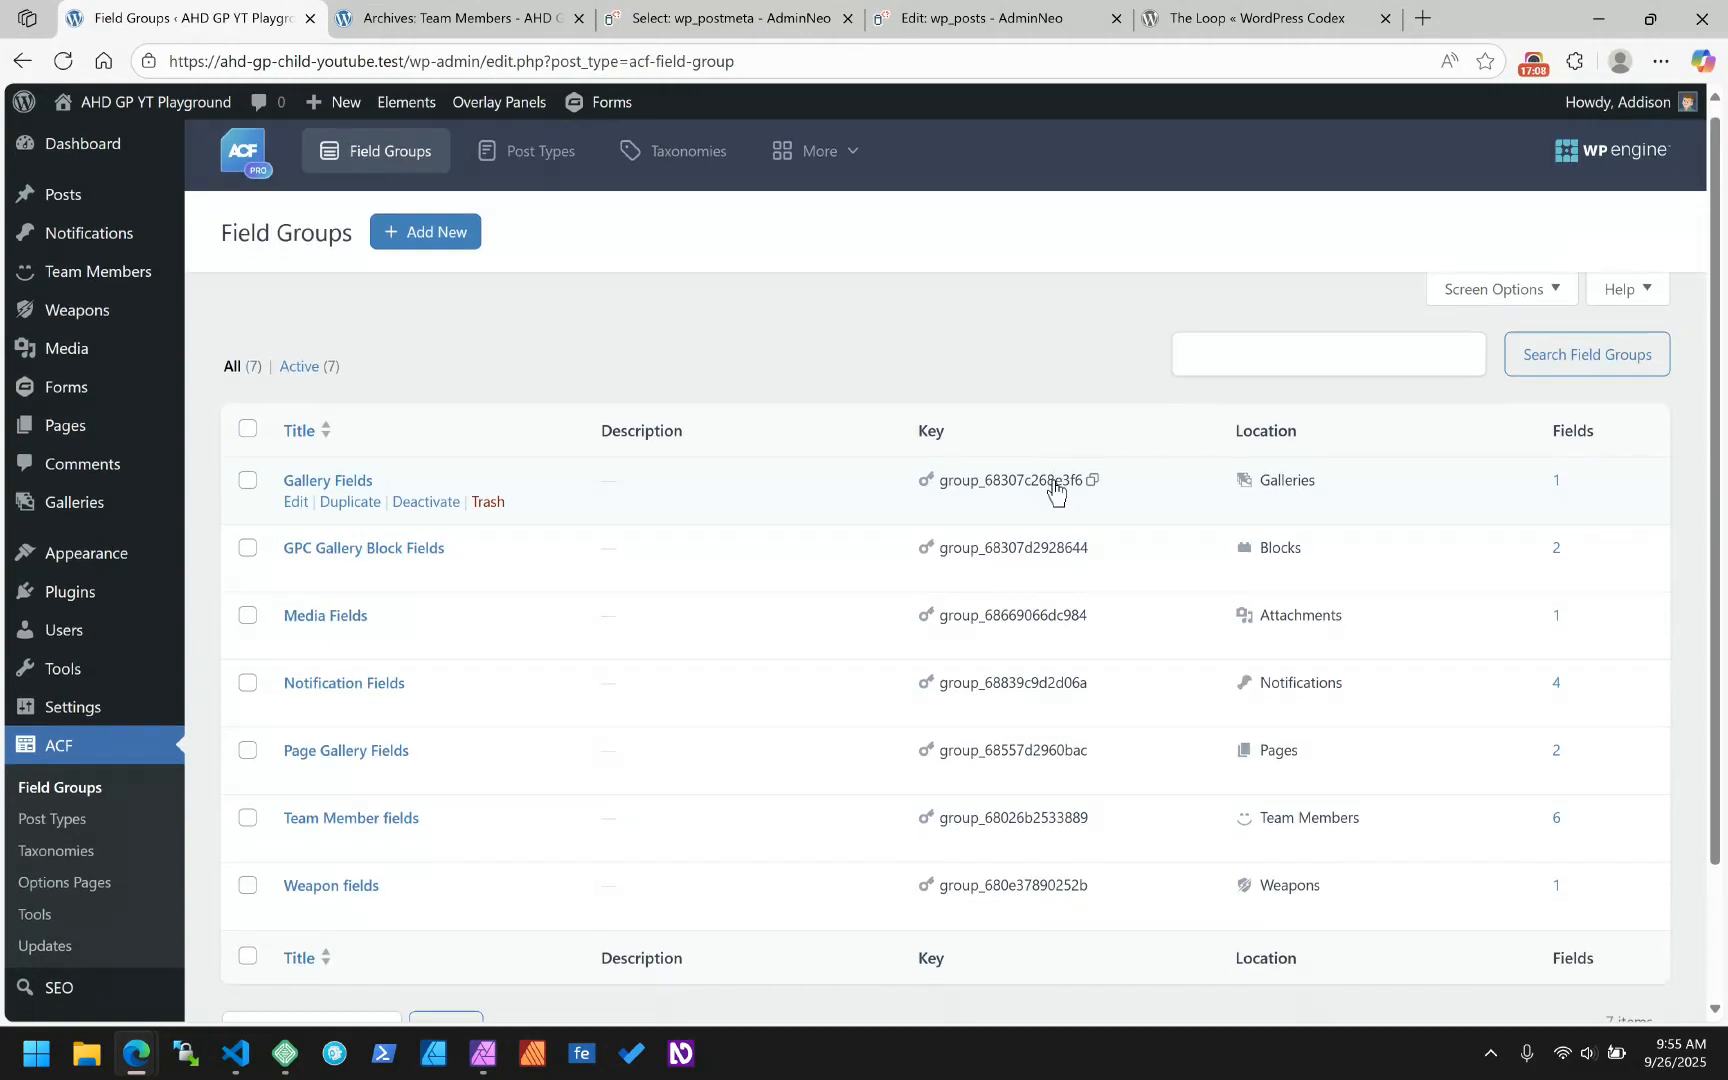
scroll(1054, 488, "down", 2)
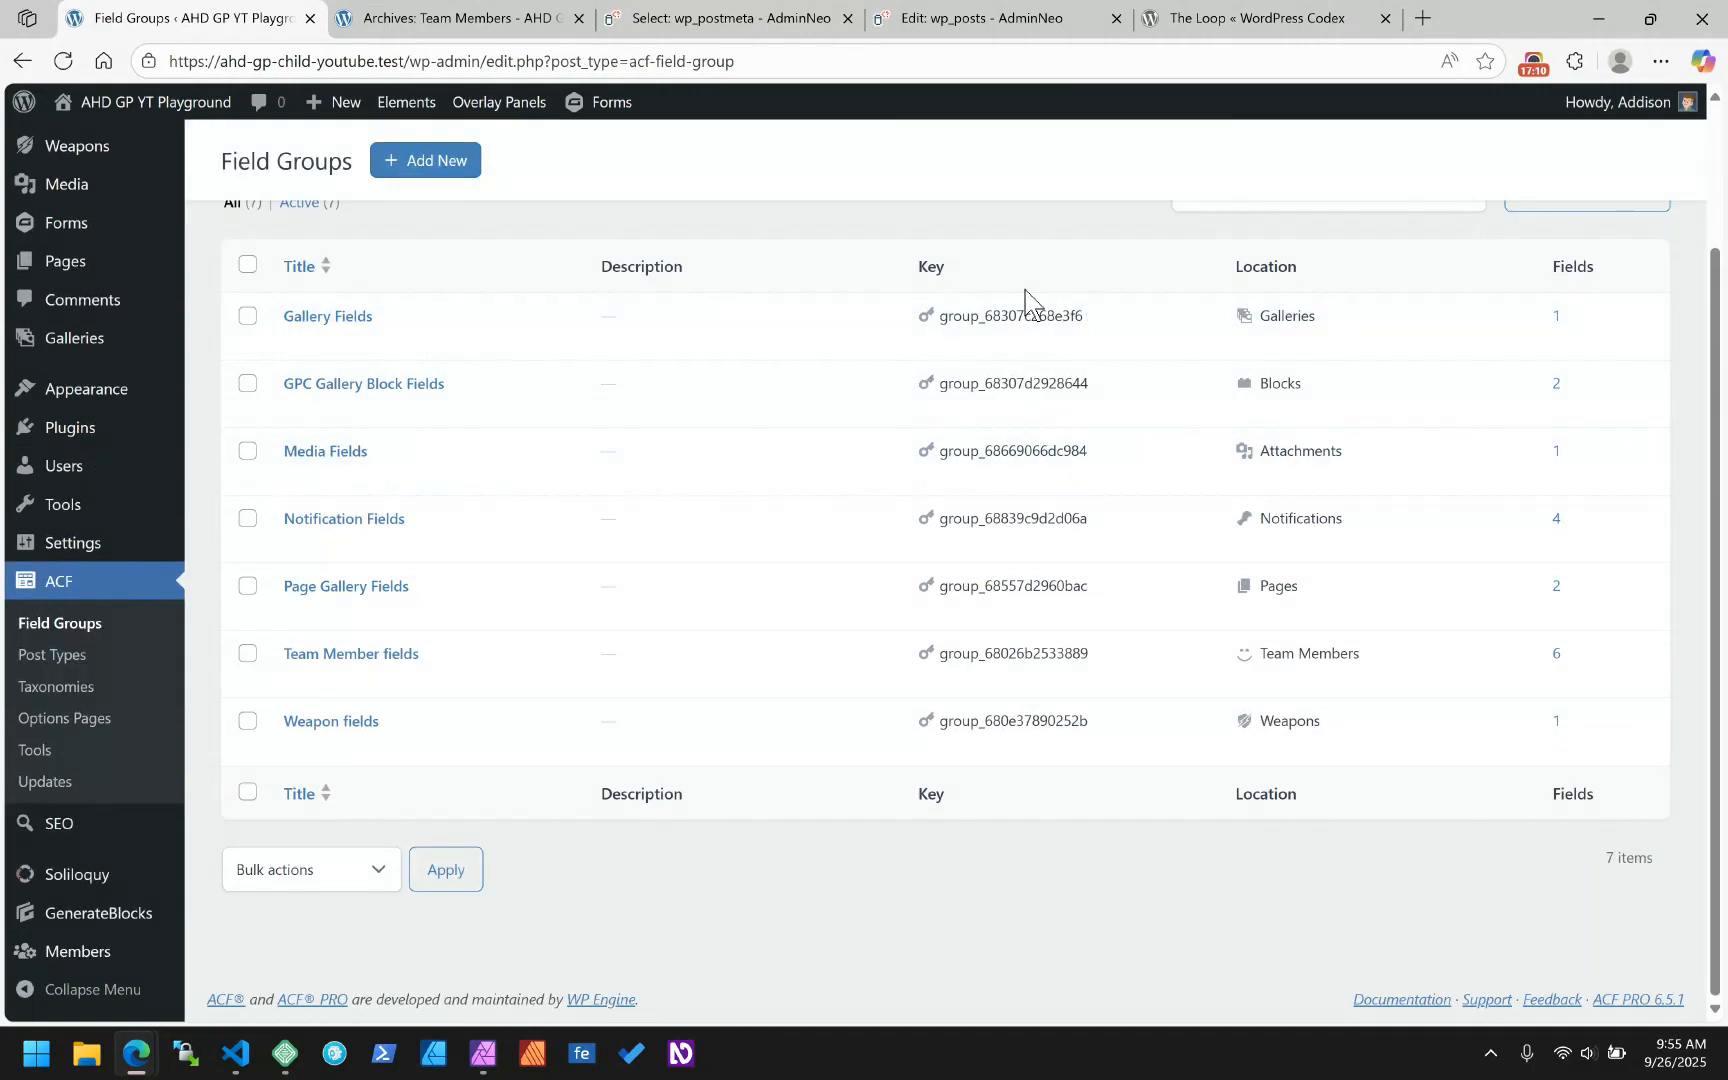
- In the wp_postmeta results, highlight the _team_social_media row's field key and the team_social_media_0_social_media_platform meta_key
left_click(712, 18)
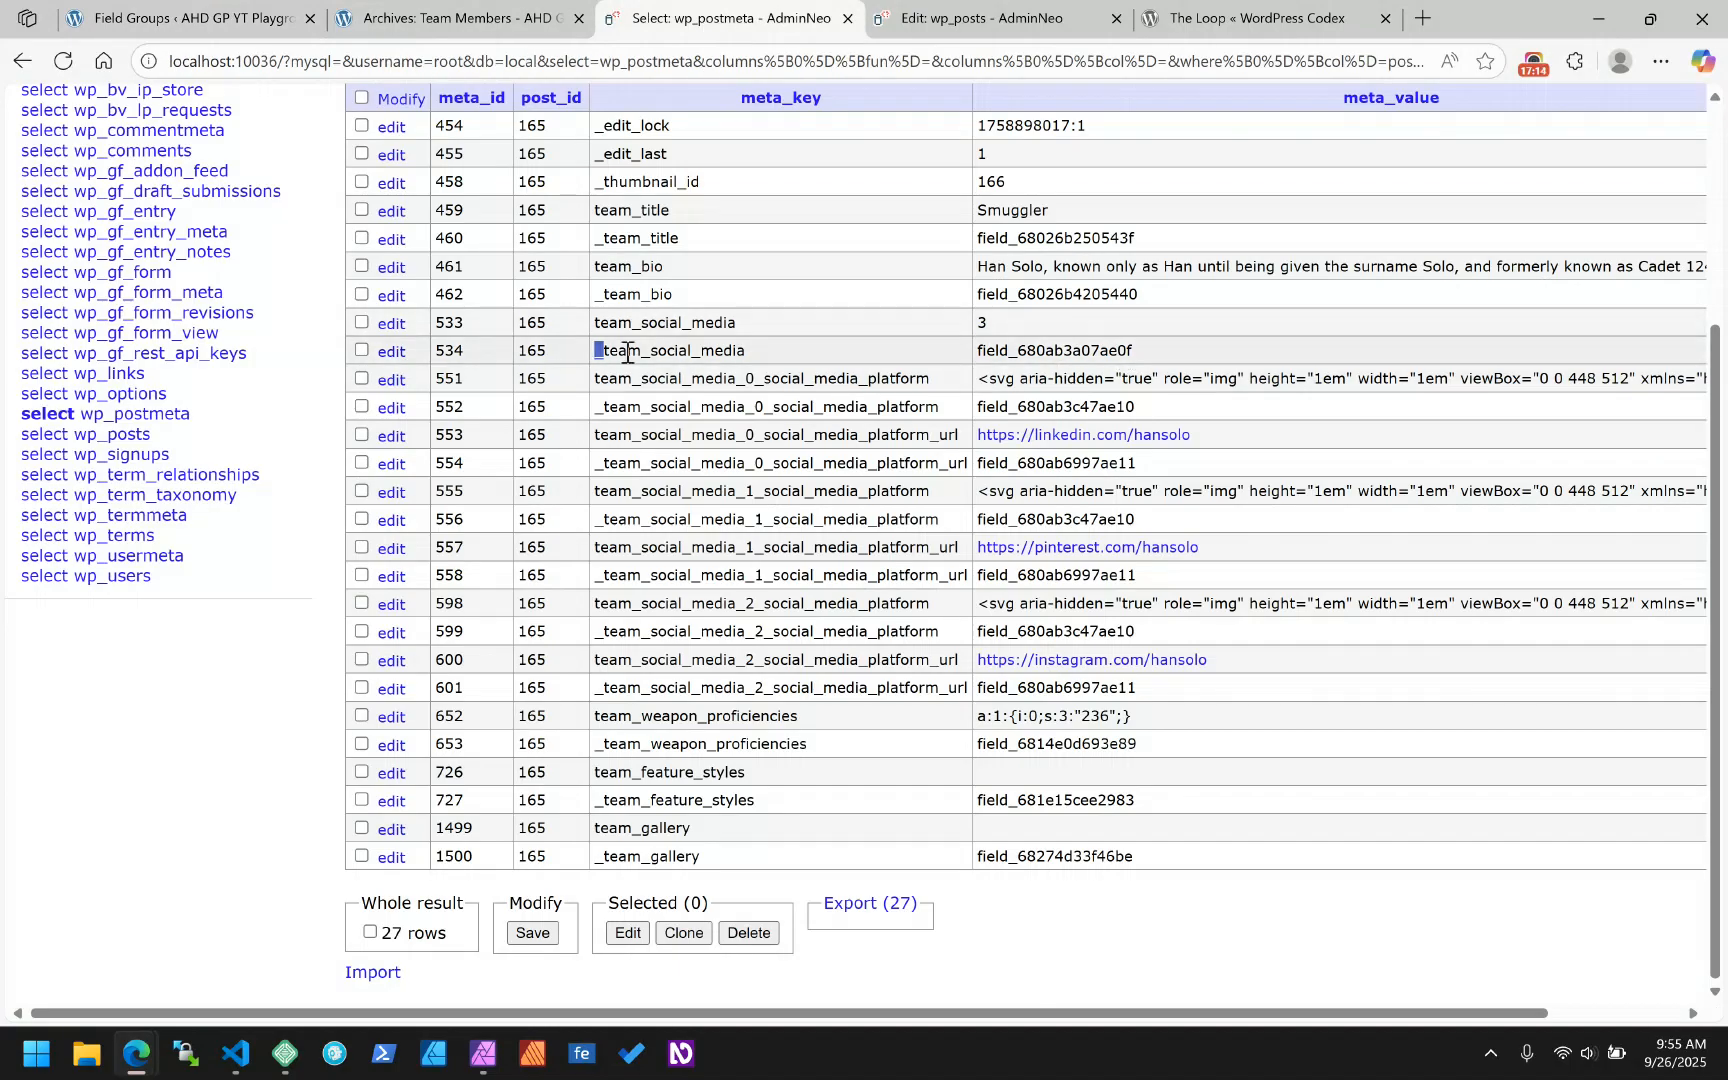
left_click_drag(1135, 350, 977, 350)
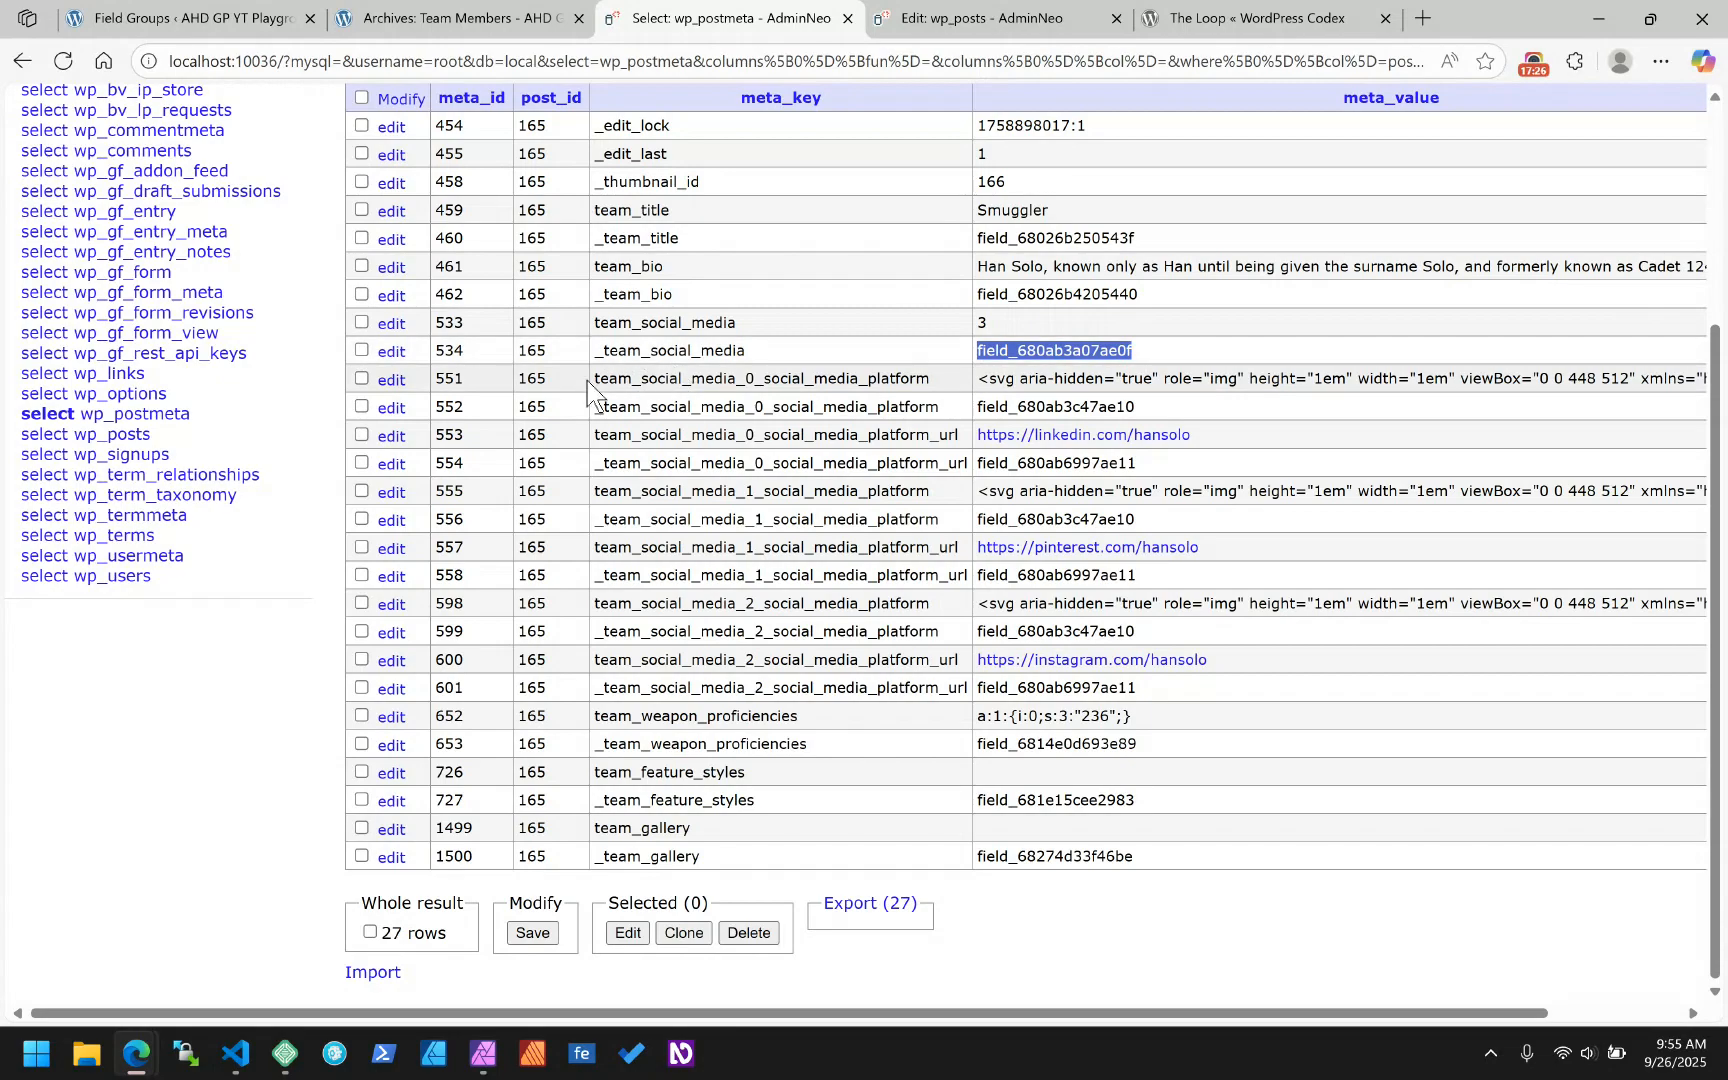
left_click_drag(595, 381, 899, 400)
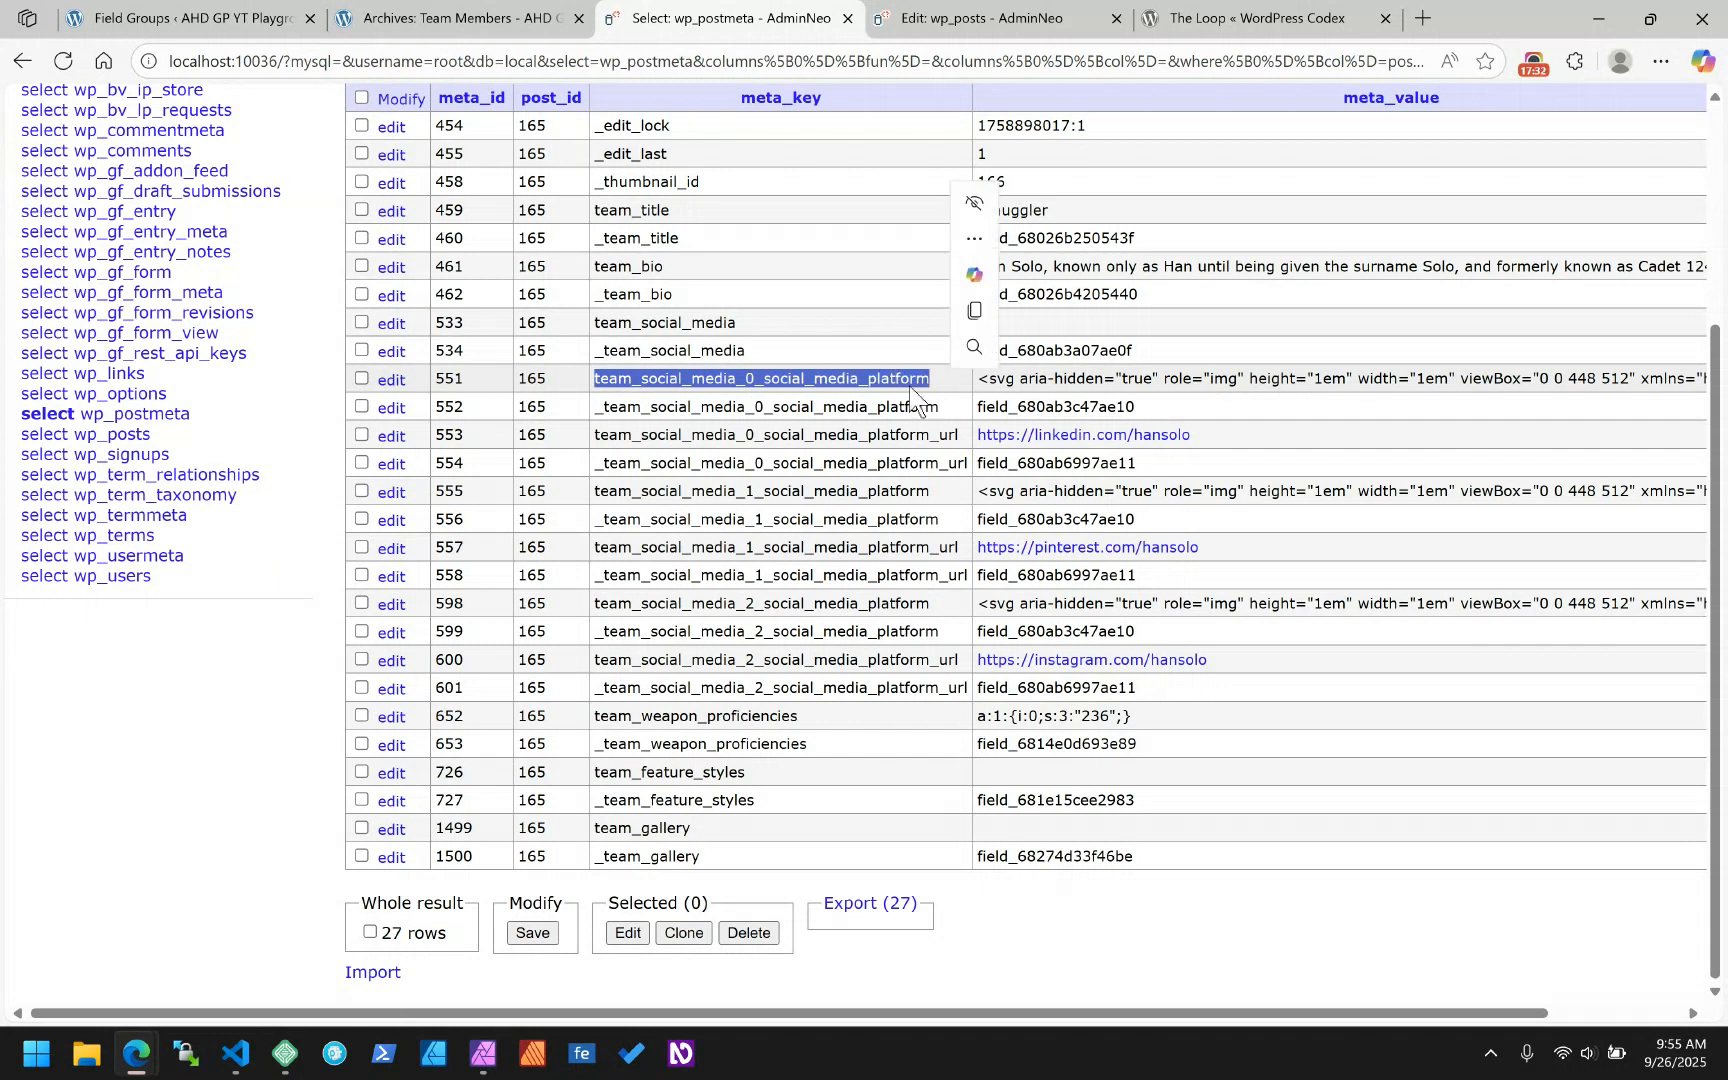
- Open the Team Member fields group, expand the Social Media repeater and its Platform sub field, and view the Choices setting
left_click(200, 18)
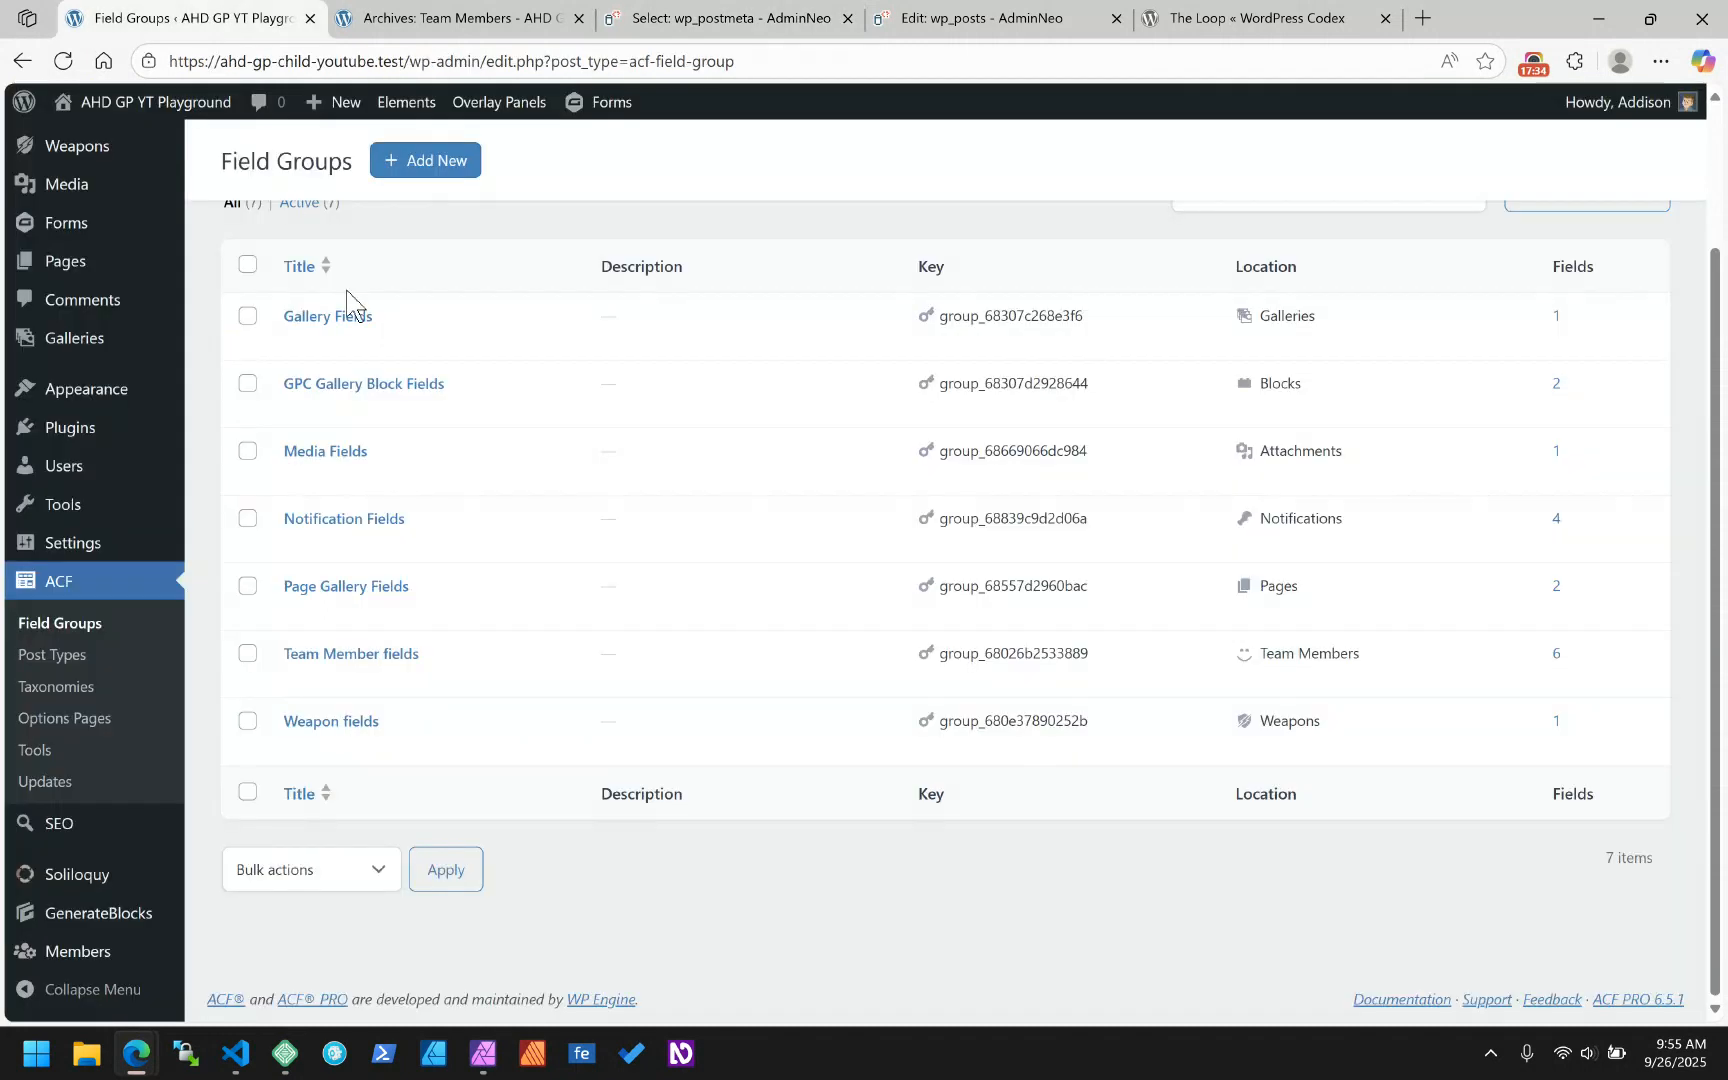
left_click(343, 655)
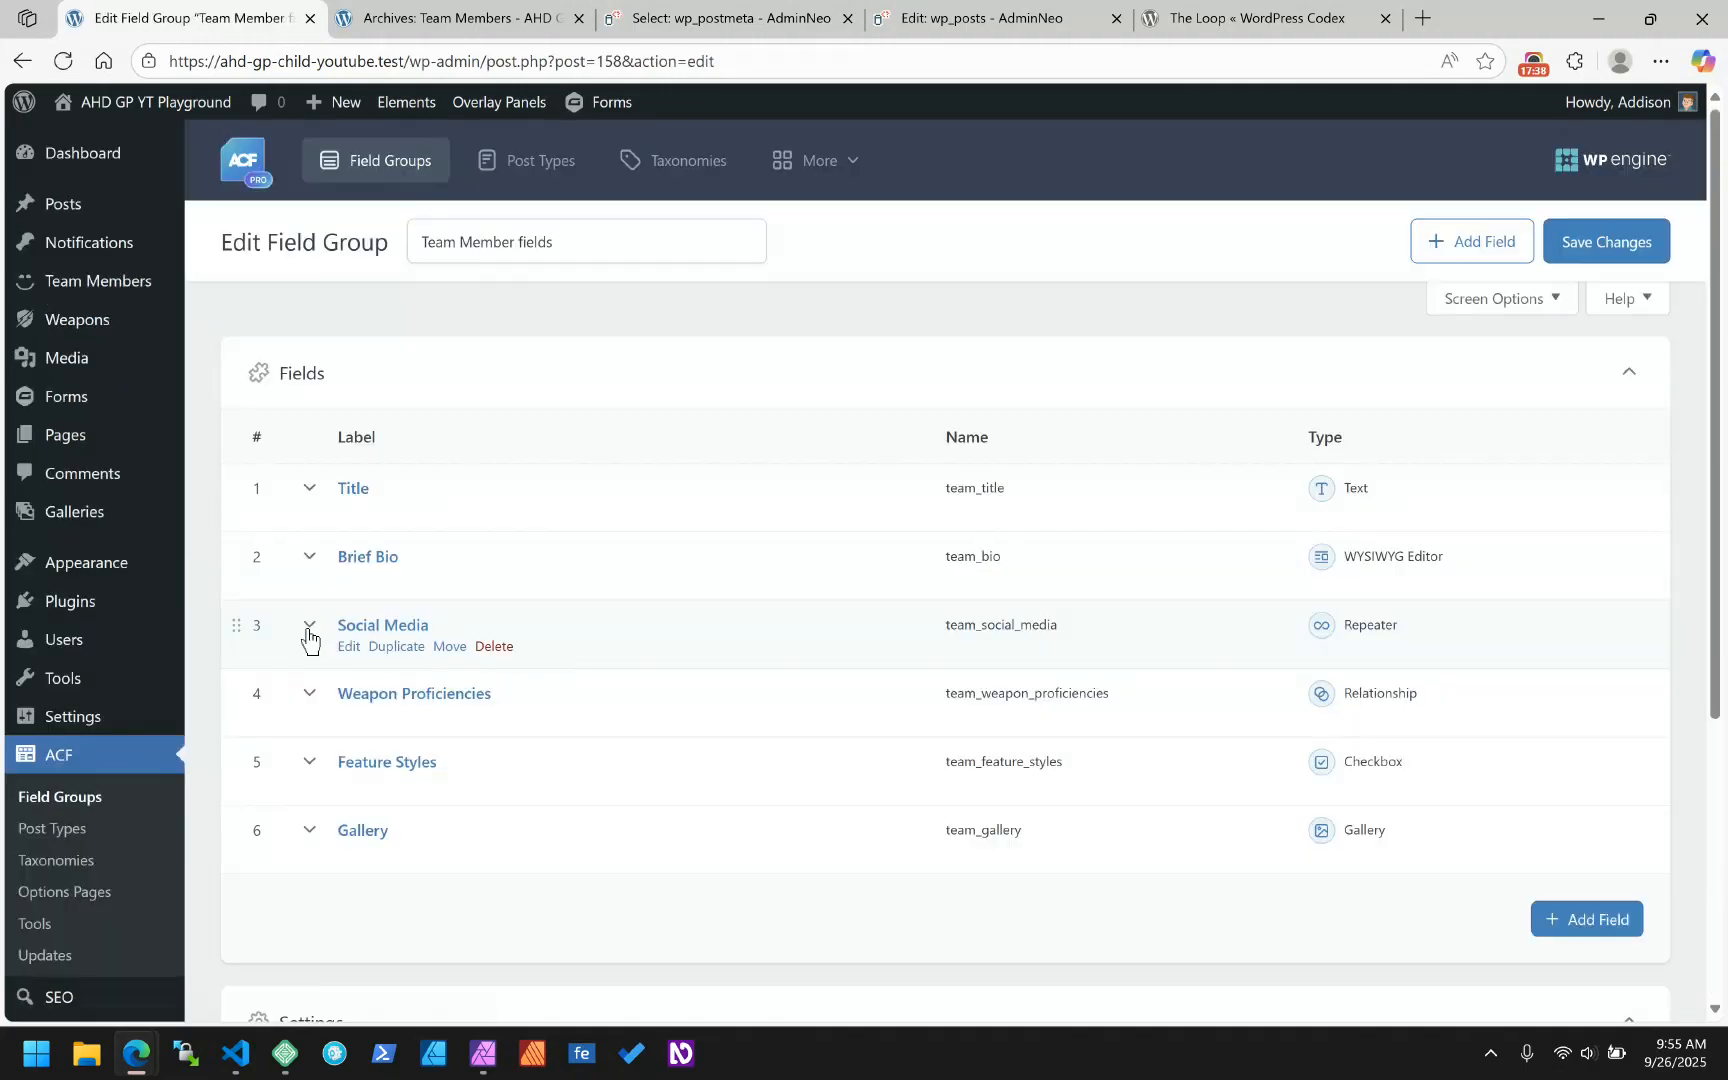
left_click(309, 630)
scroll(560, 510, "down", 6)
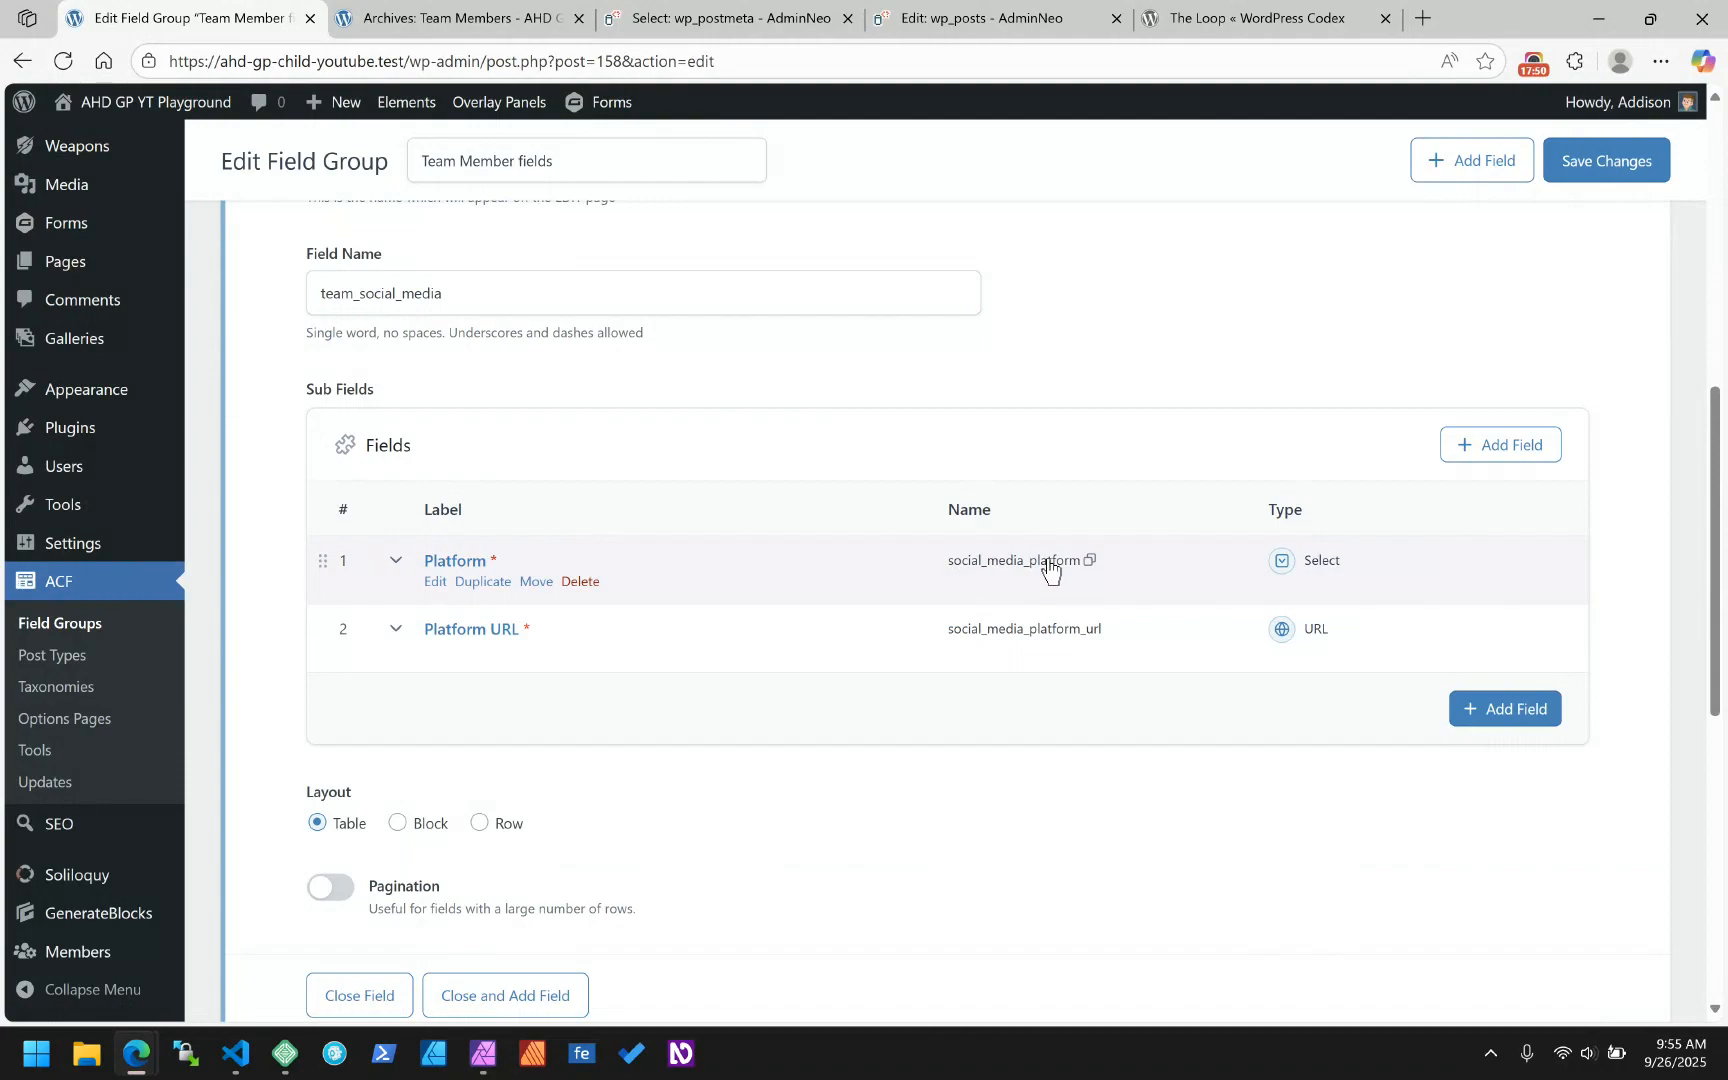
left_click(398, 568)
scroll(395, 595, "down", 6)
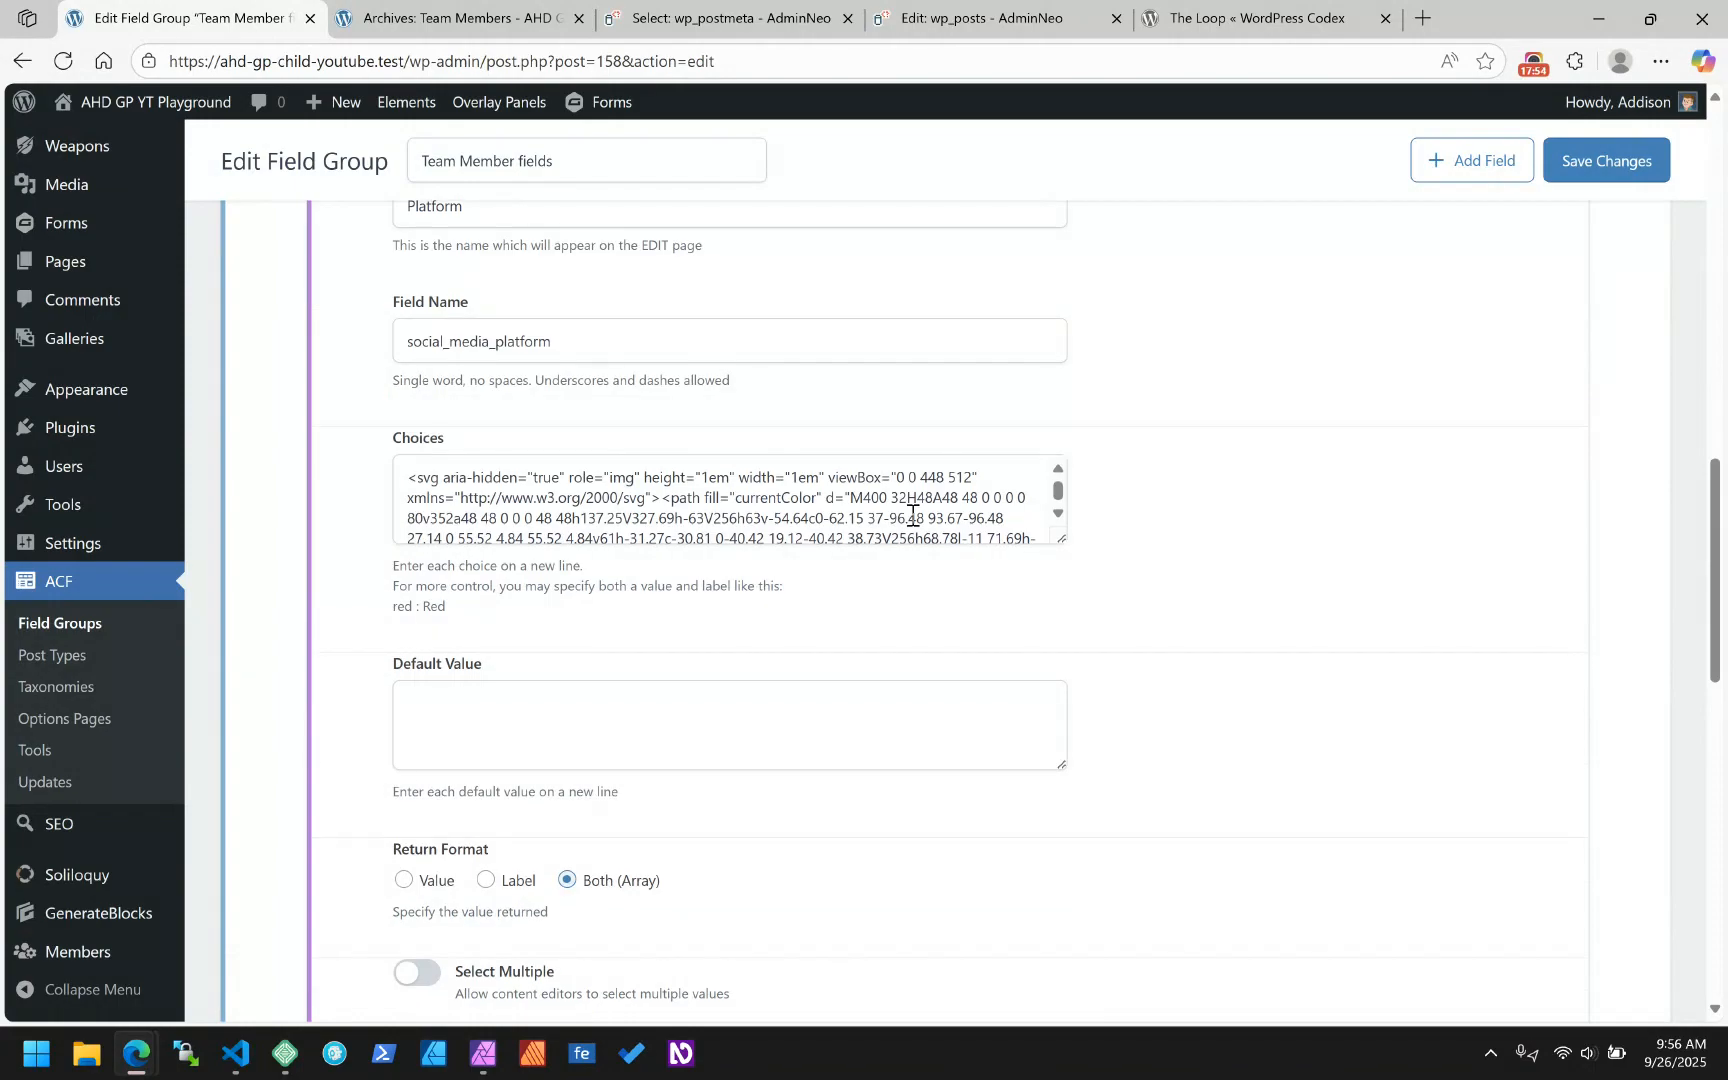
- Enlarge the Platform sub field's Choices box and highlight the LinkedIn choice's label and SVG value
left_click_drag(1056, 540, 1022, 856)
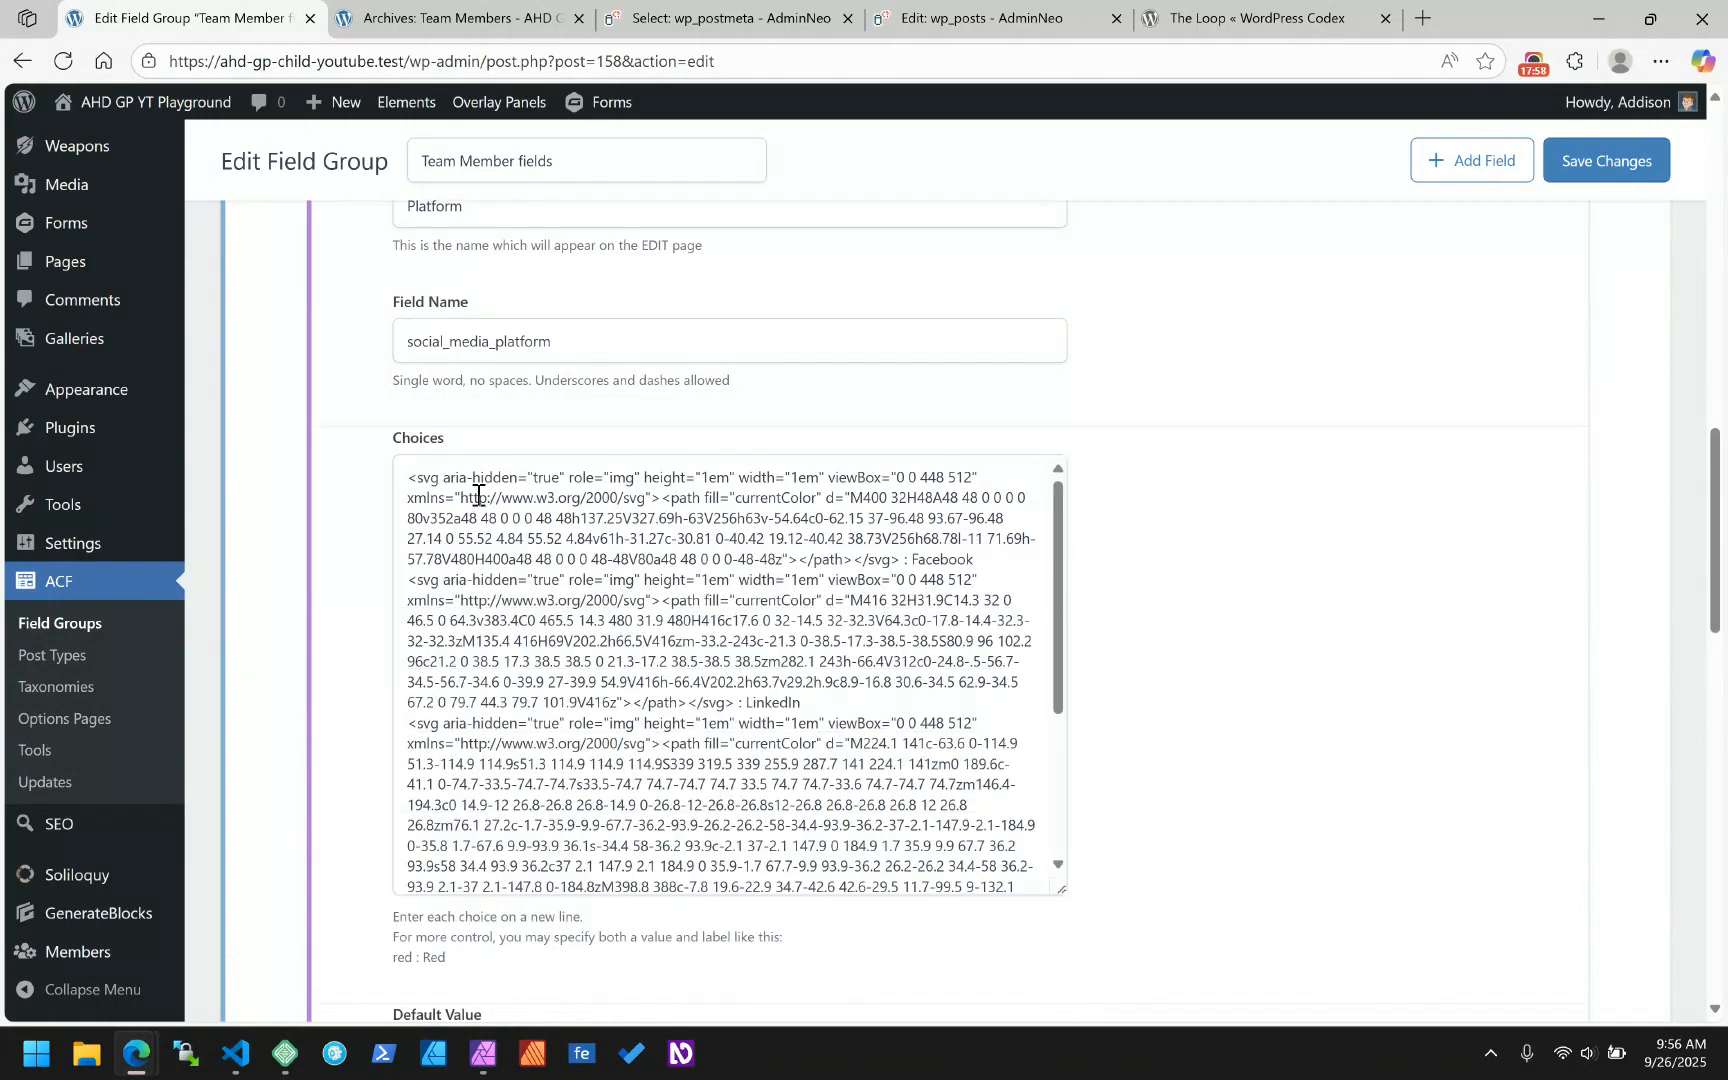
left_click_drag(734, 702, 410, 478)
double_click(775, 703)
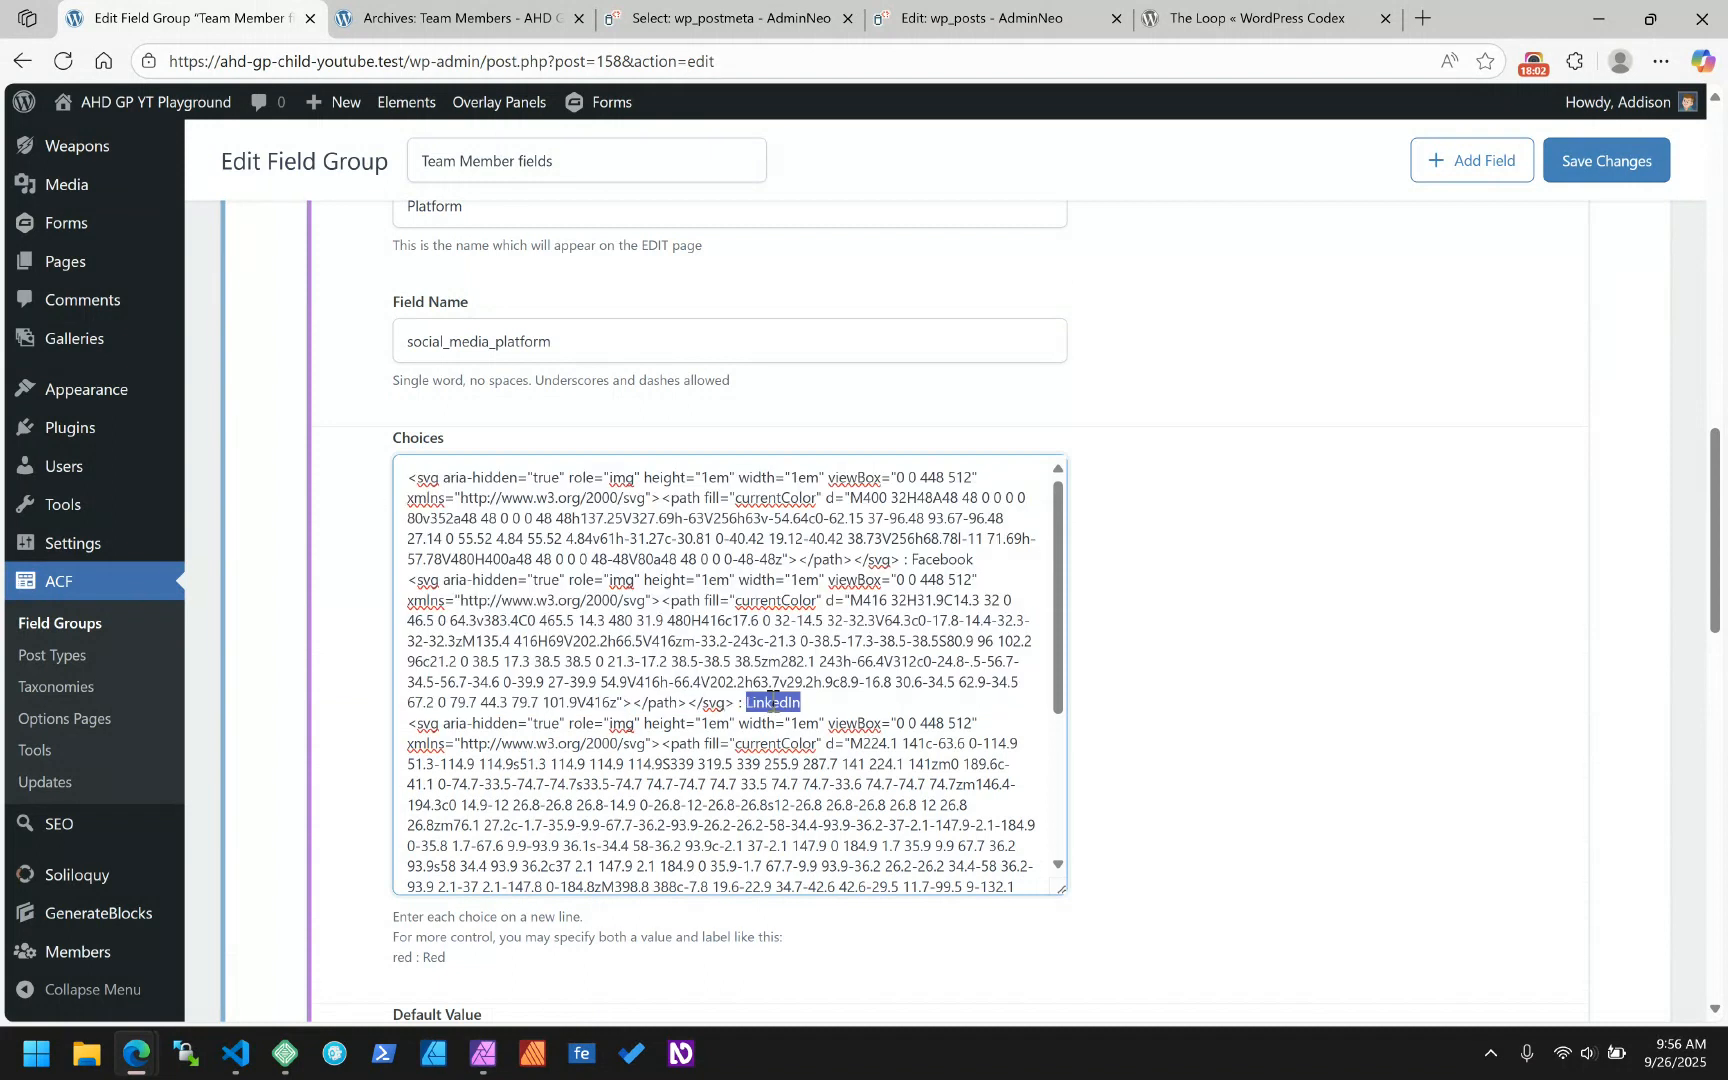
left_click_drag(733, 705, 364, 493)
- Expand the Platform URL sub field and highlight its field name, social_media_platform_url
scroll(362, 497, "down", 5)
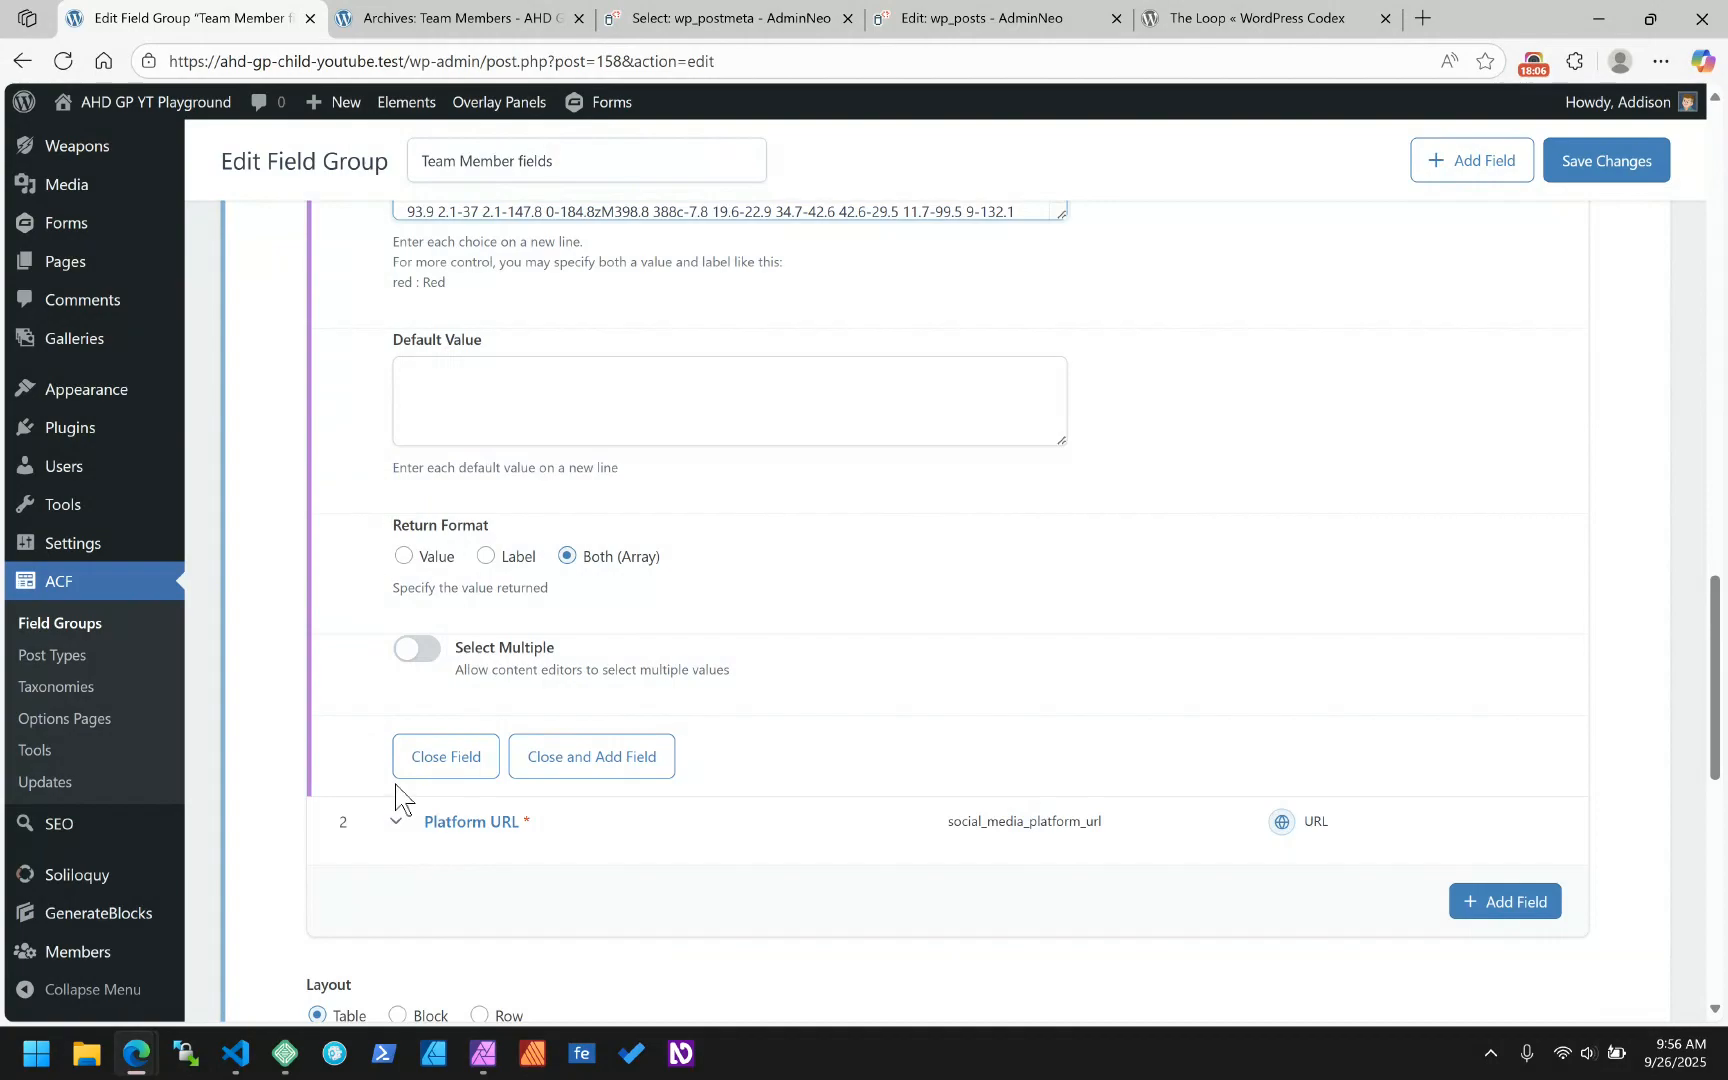
left_click(397, 836)
scroll(410, 700, "down", 5)
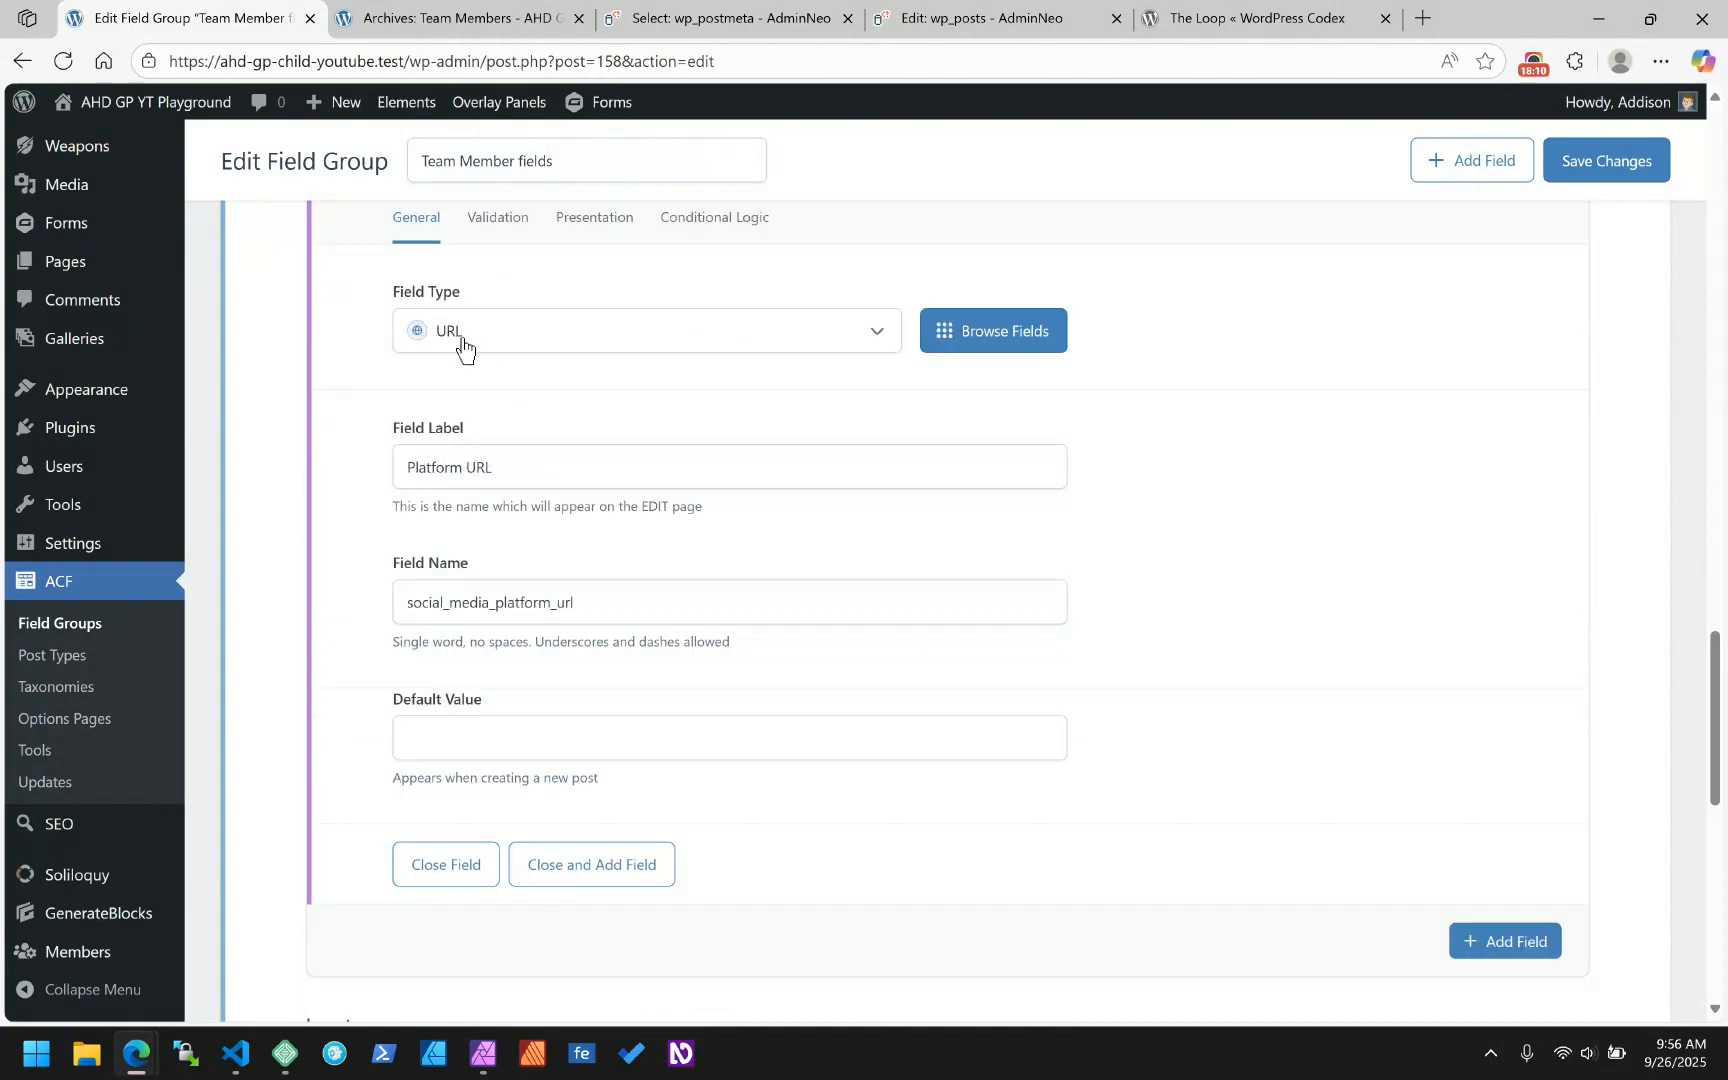
left_click(597, 617)
left_click_drag(597, 617, 400, 600)
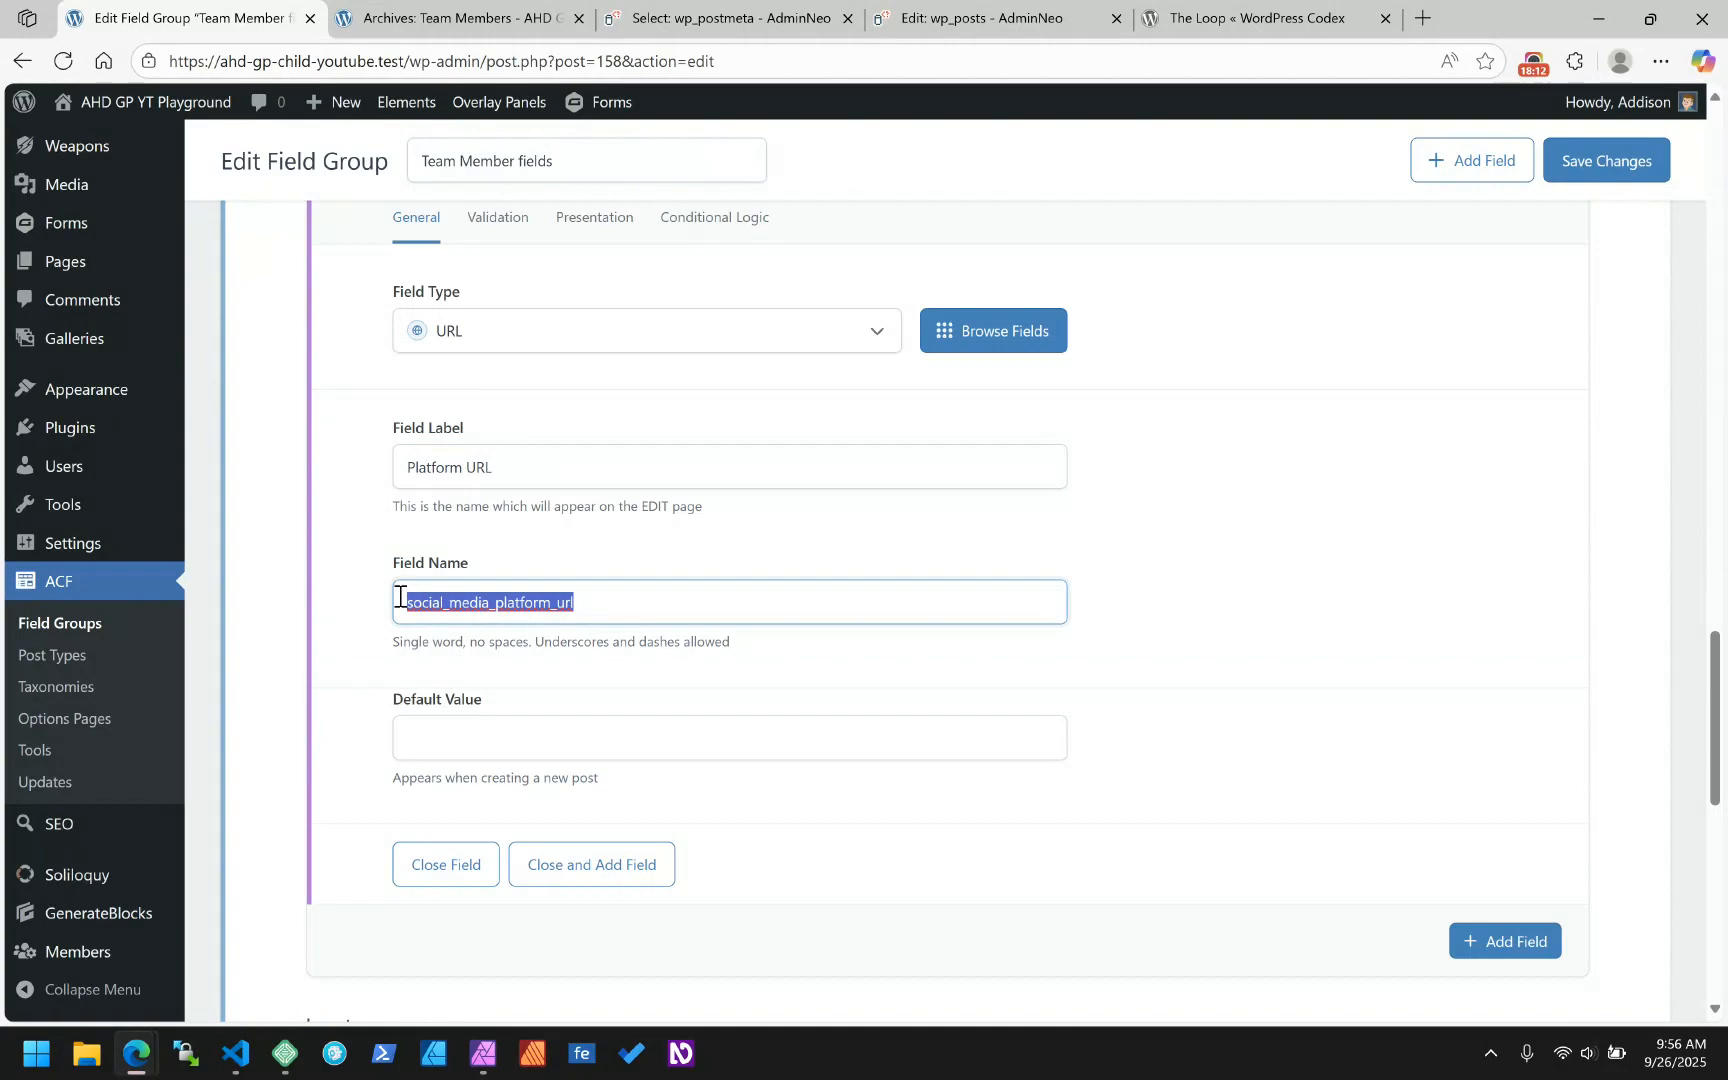
- In the wp_postmeta results, highlight the team_social_media key with its value, and the team_social_media_0_social_media_platform key with its sub field part
left_click(714, 24)
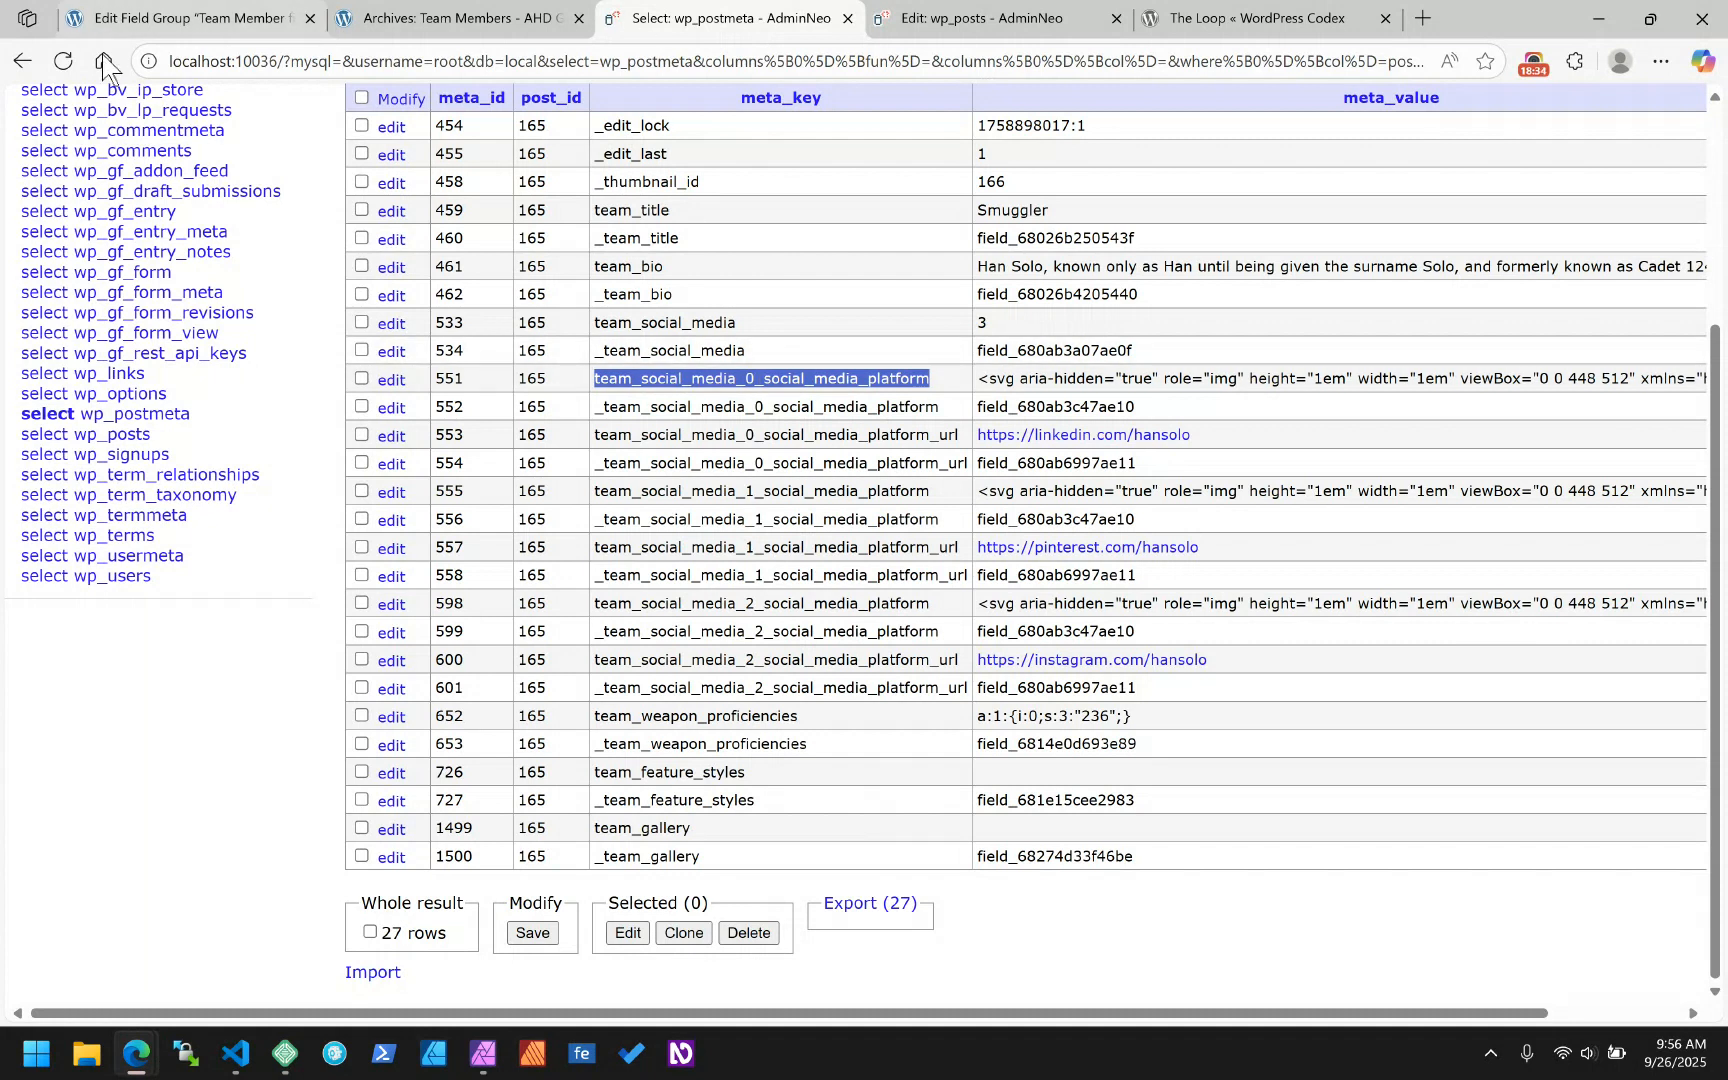
left_click_drag(742, 321, 594, 335)
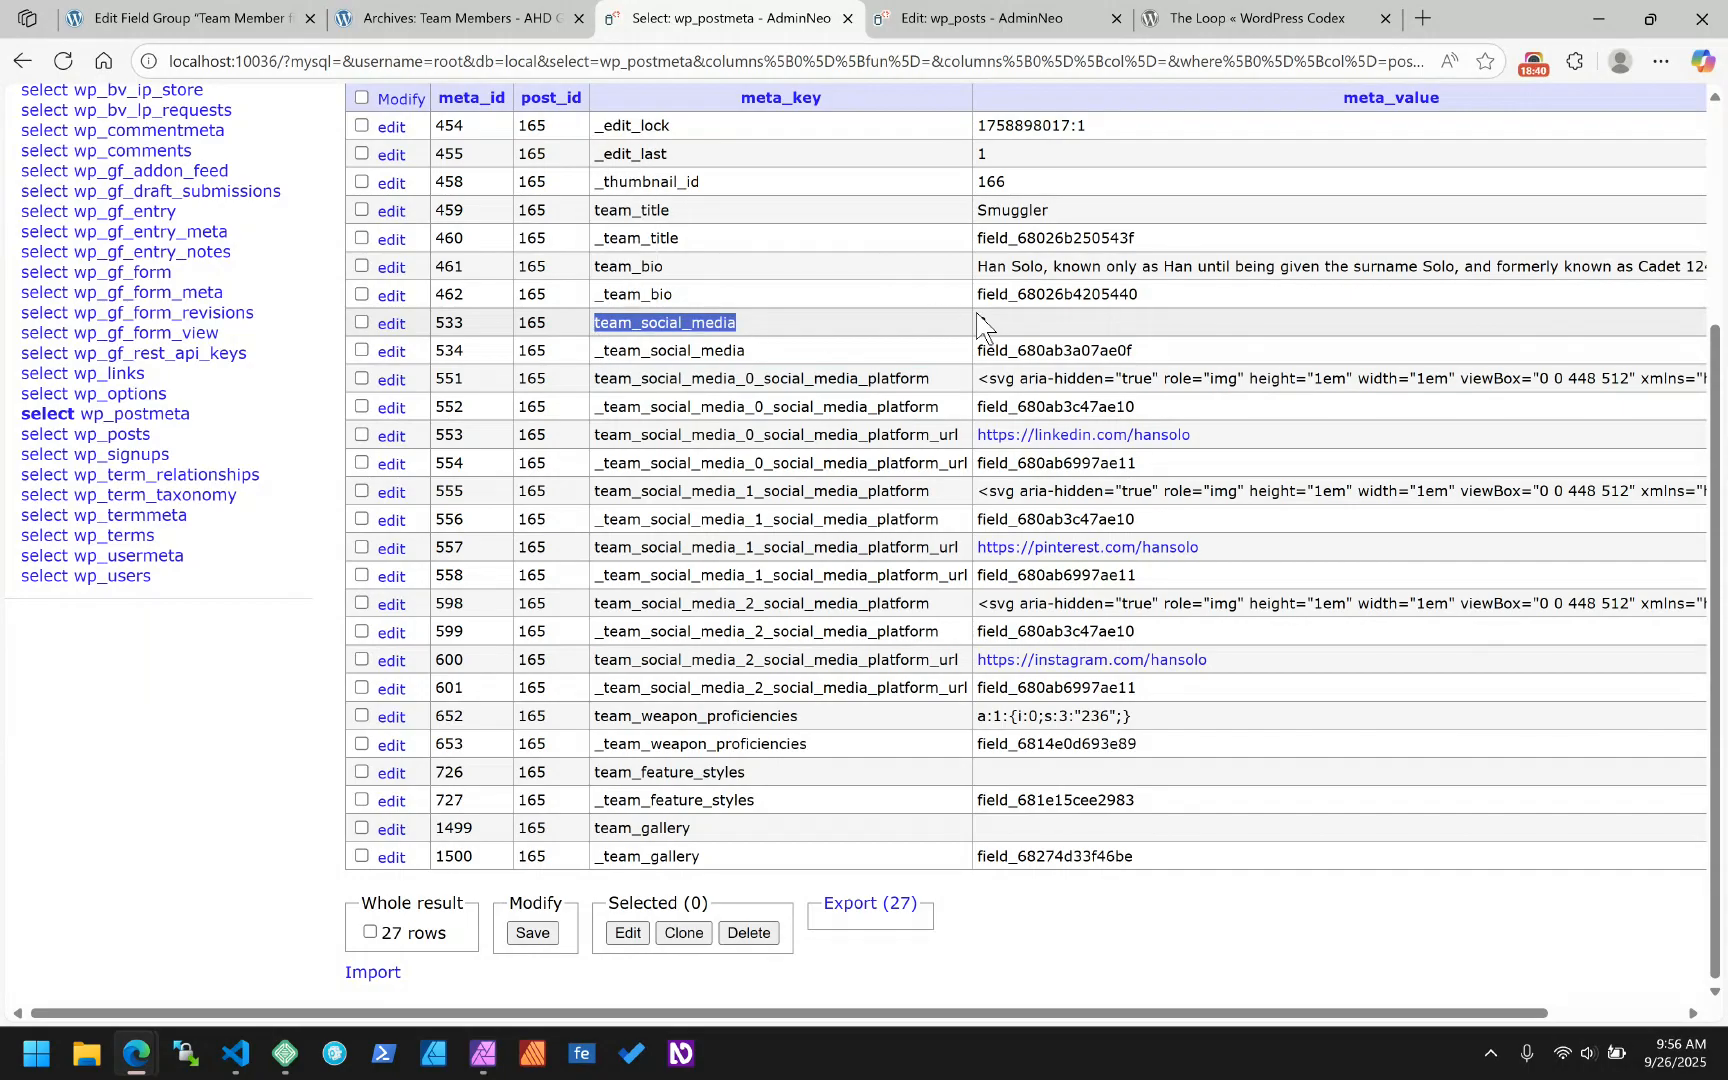
left_click_drag(991, 328, 980, 332)
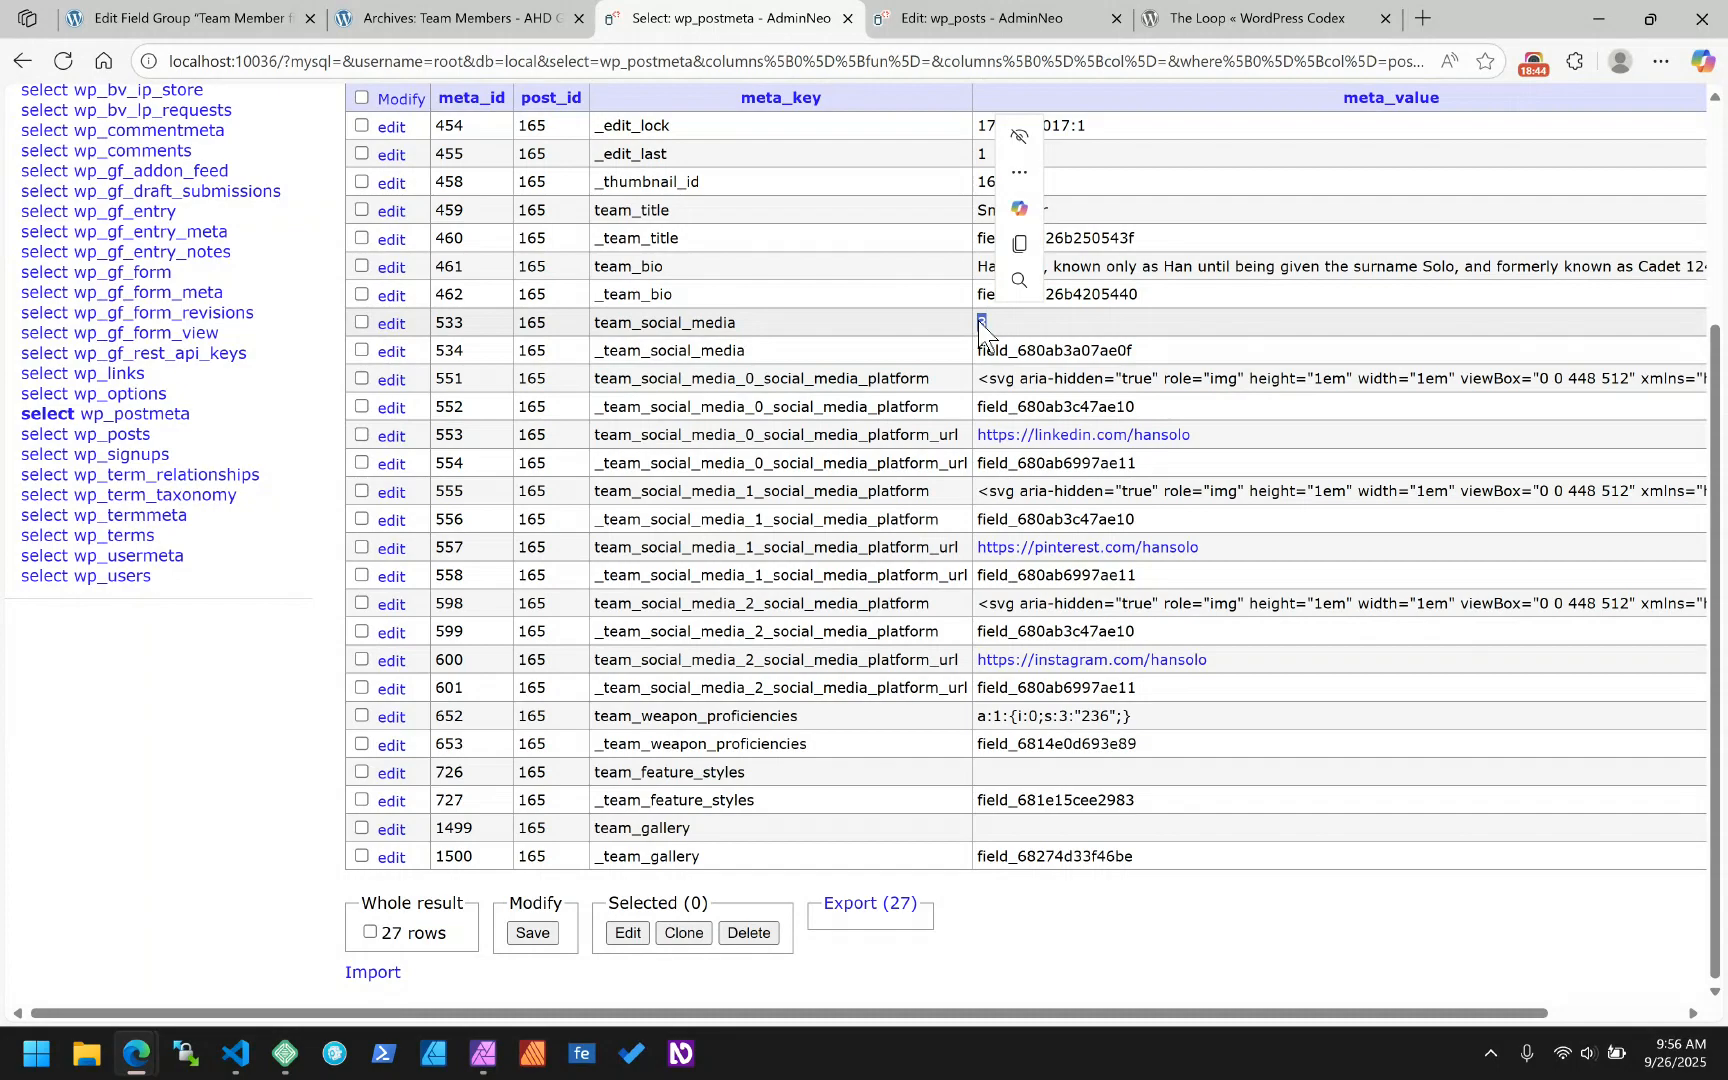
left_click_drag(596, 378, 930, 380)
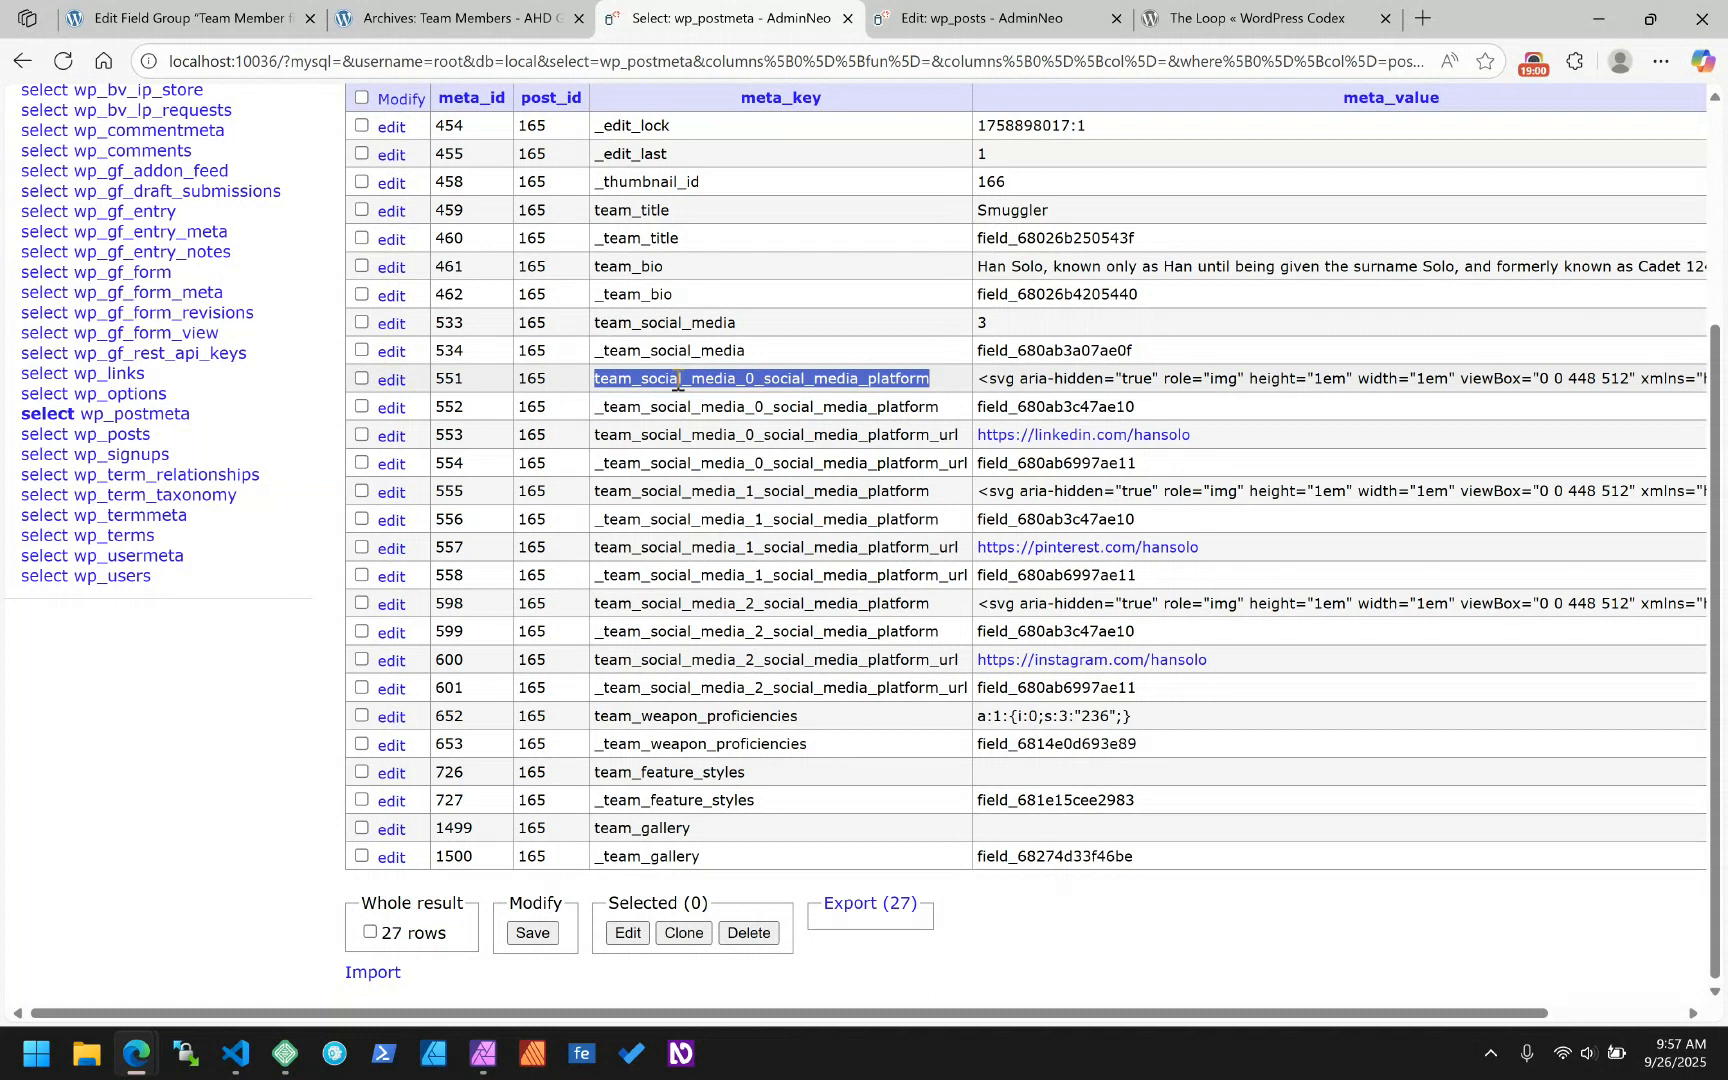
left_click(745, 381)
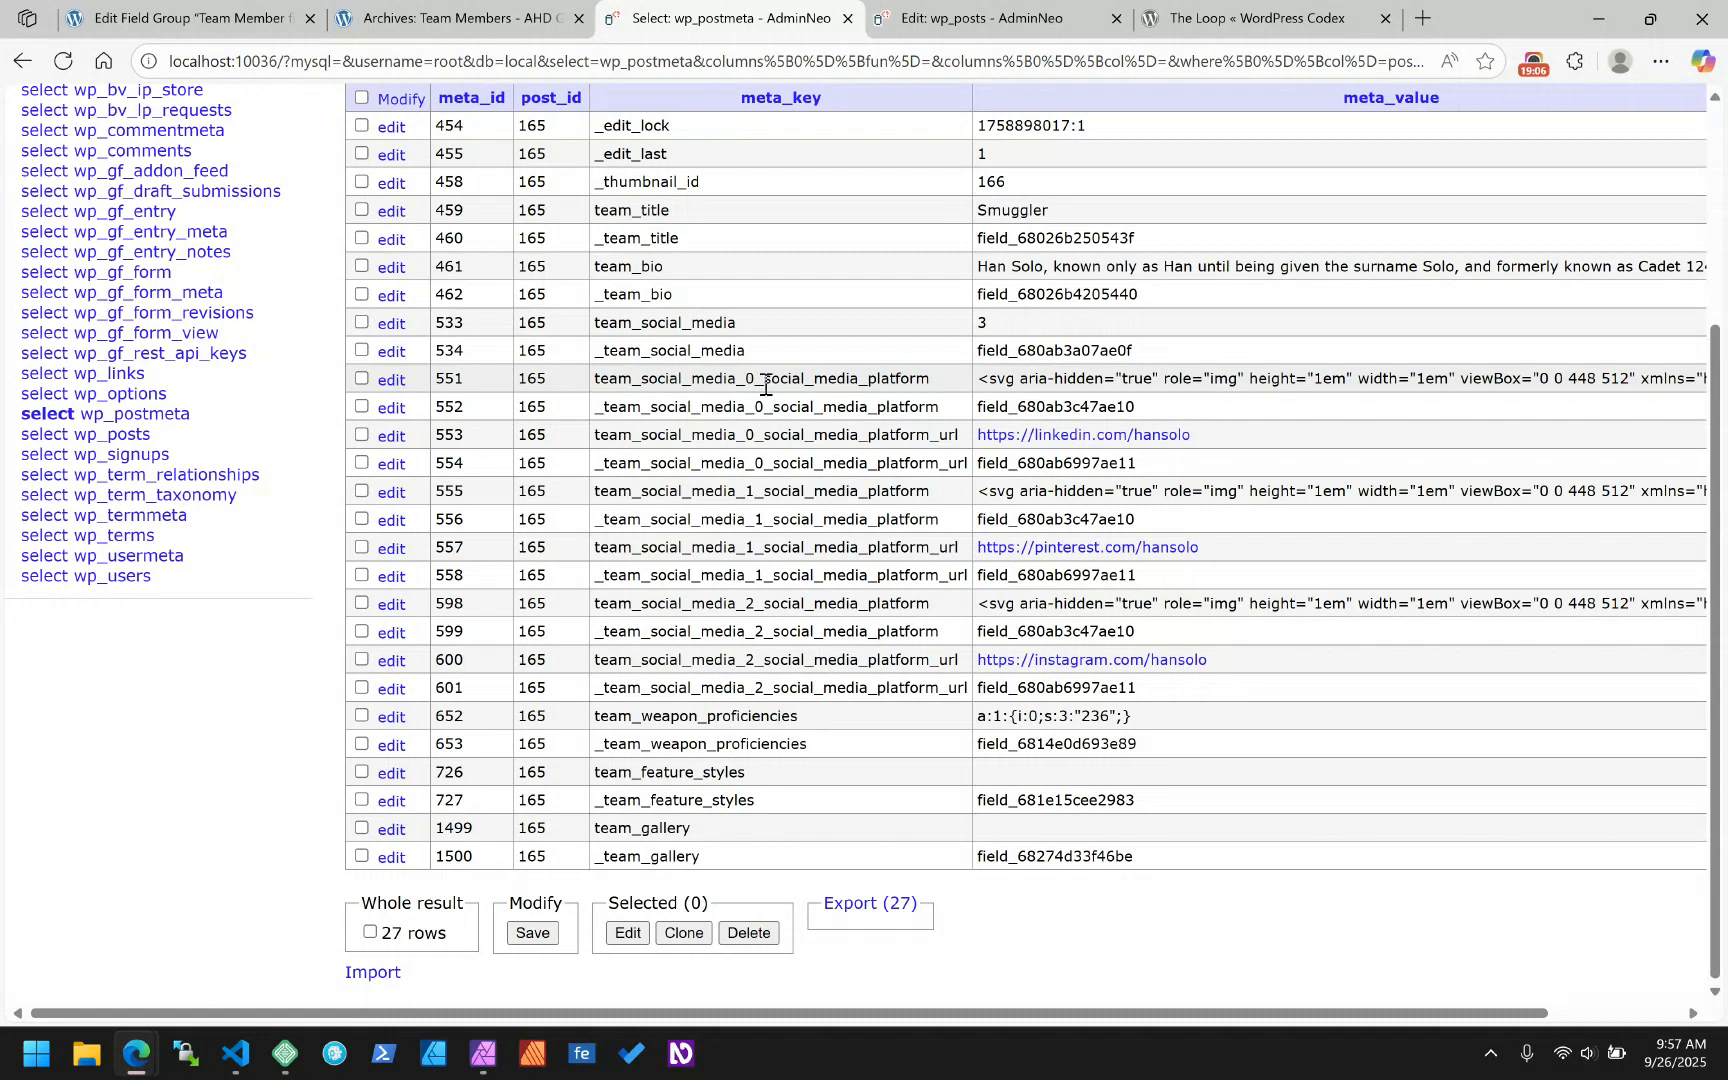
left_click_drag(765, 385, 950, 382)
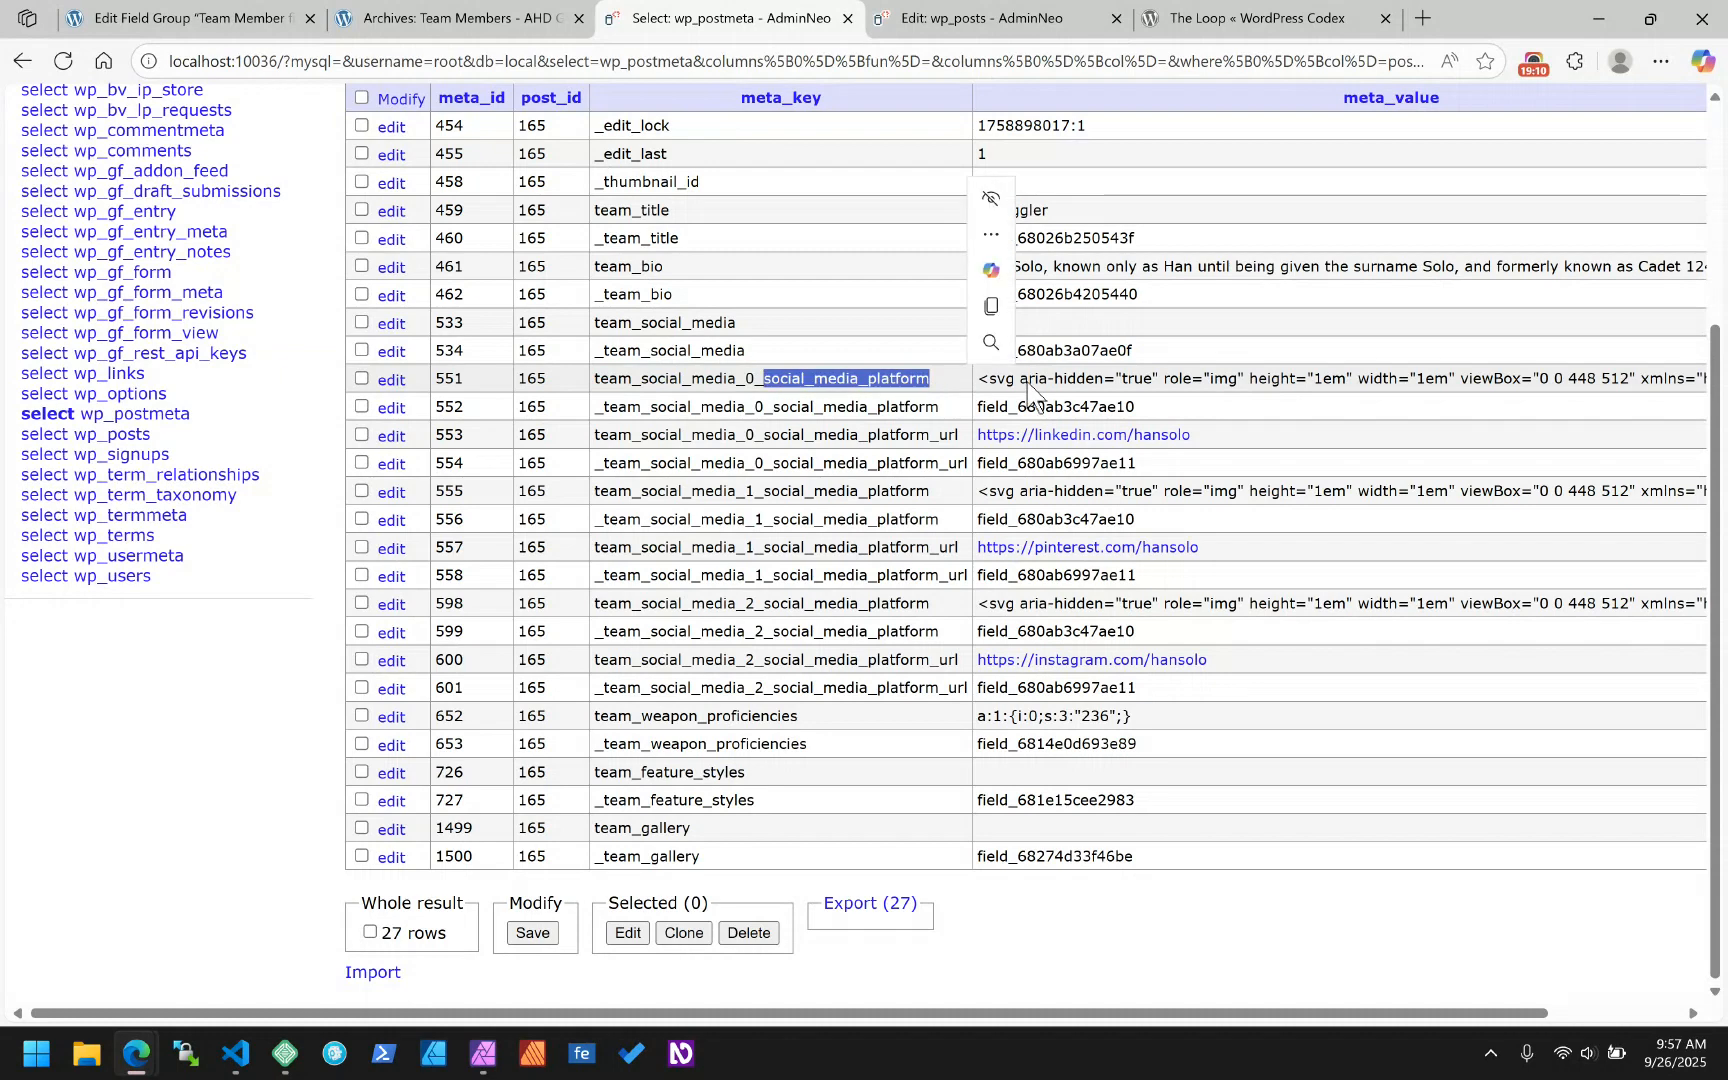
- View row 551's full SVG meta_value in its record, and highlight the _team_social_media_0_social_media_platform key back in the results
left_click(391, 380)
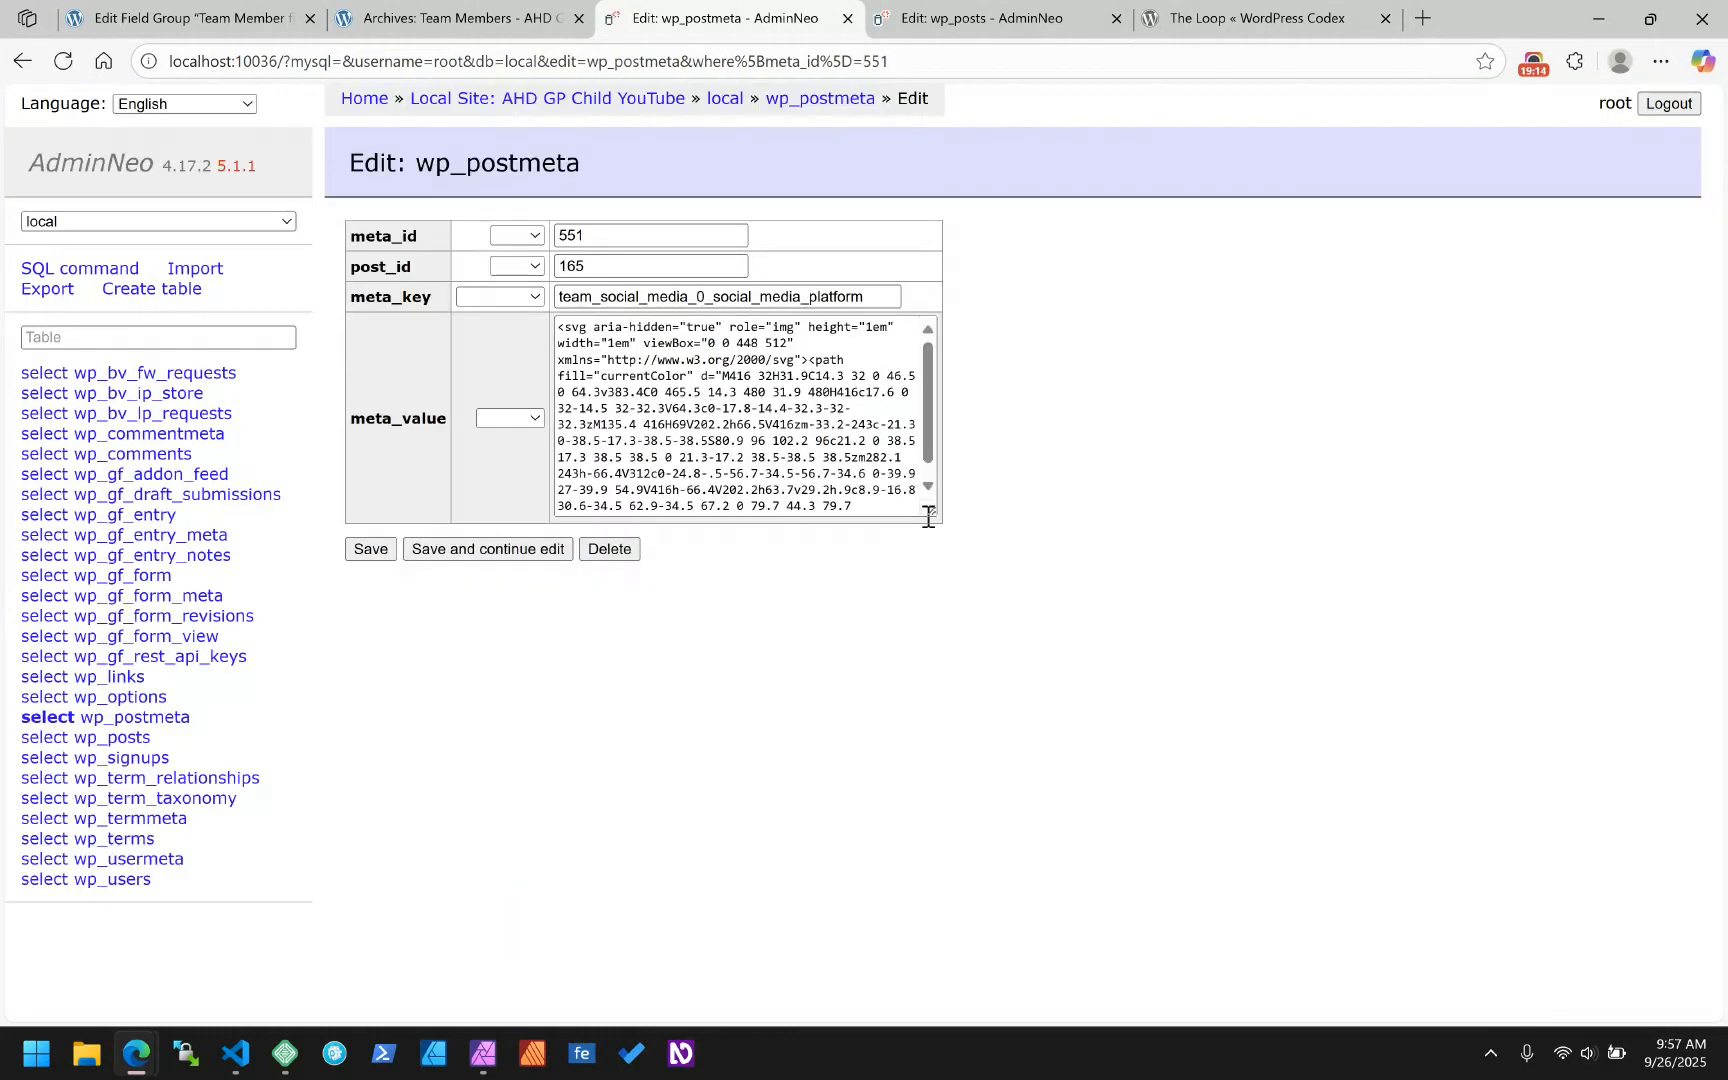
left_click_drag(931, 512, 975, 628)
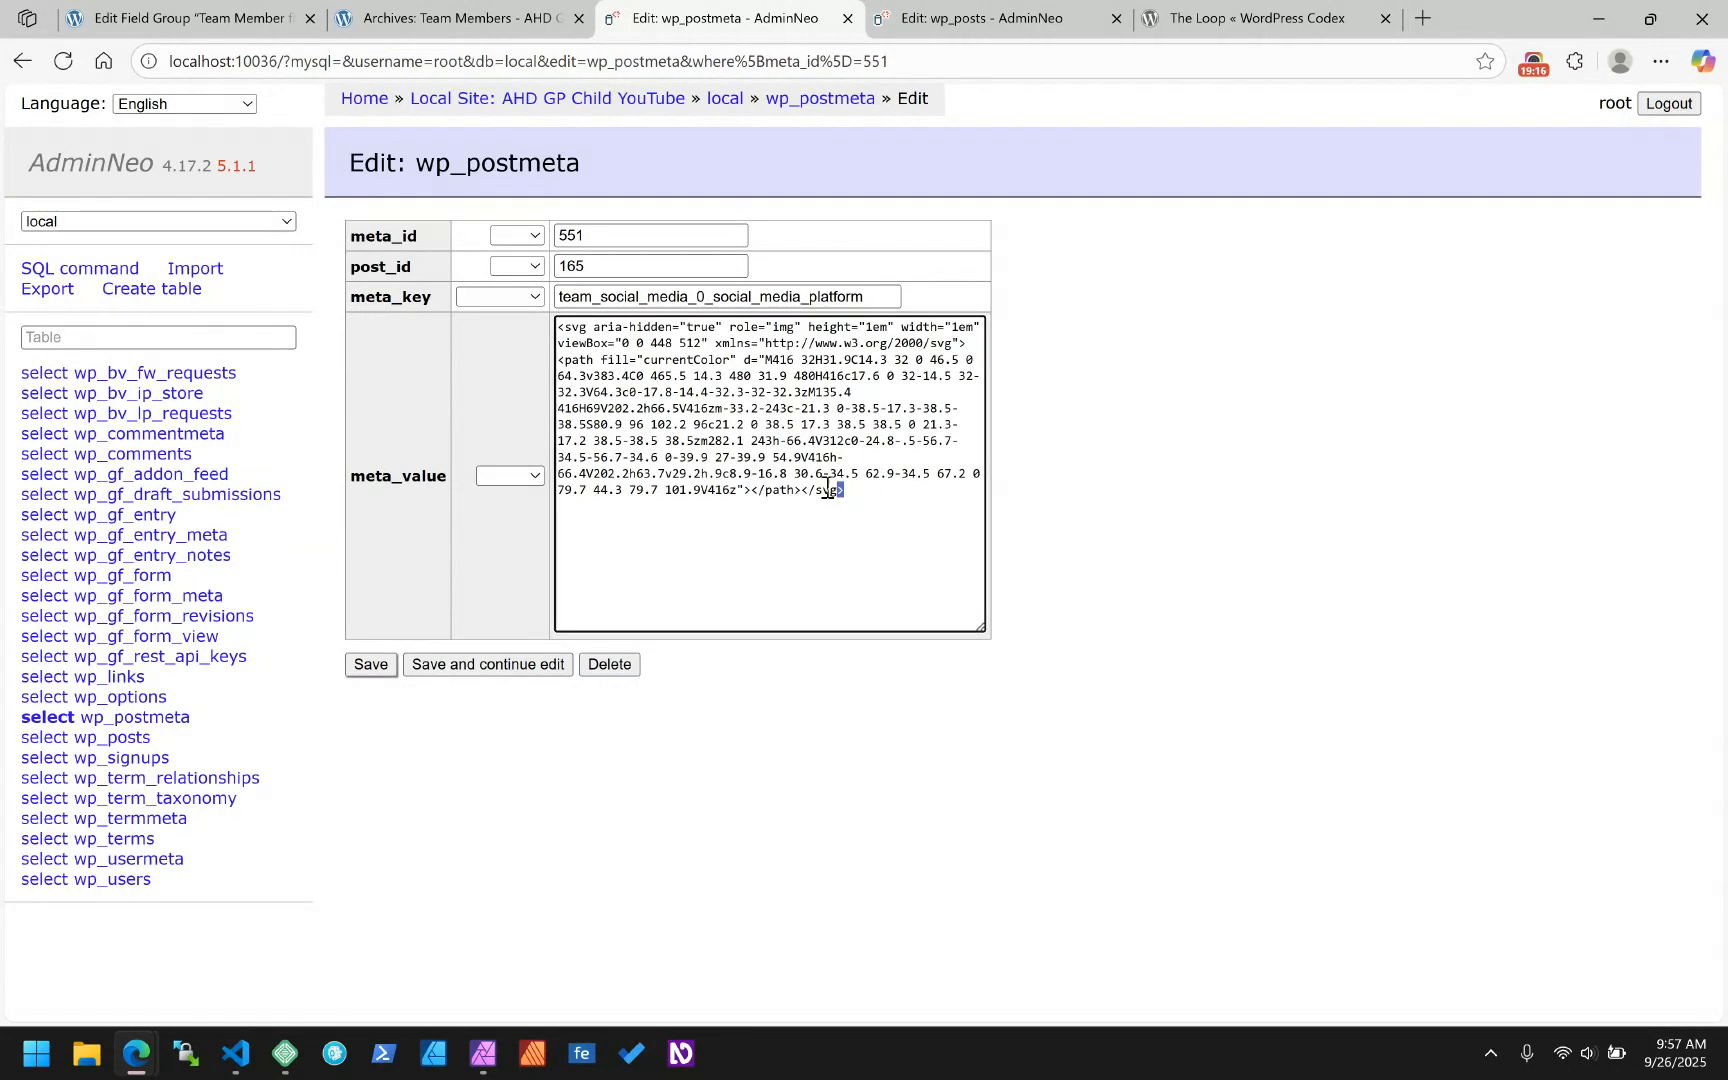
left_click_drag(845, 492, 521, 323)
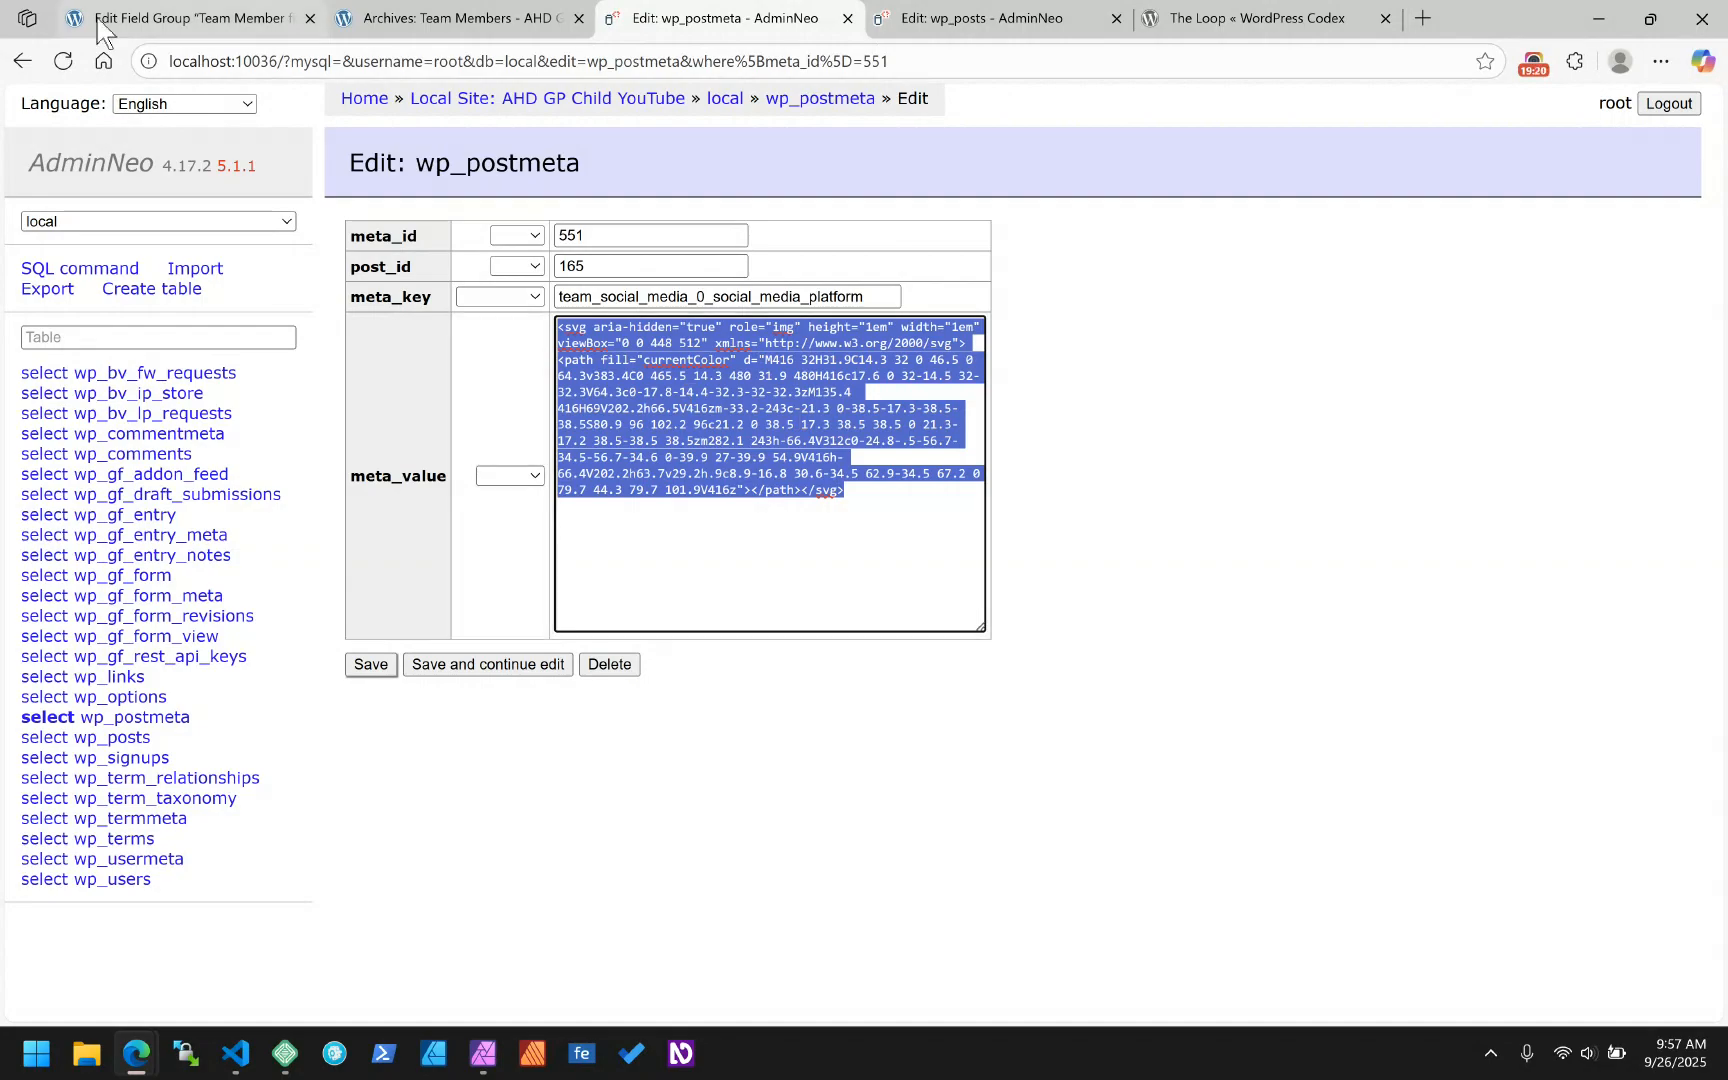
left_click(22, 61)
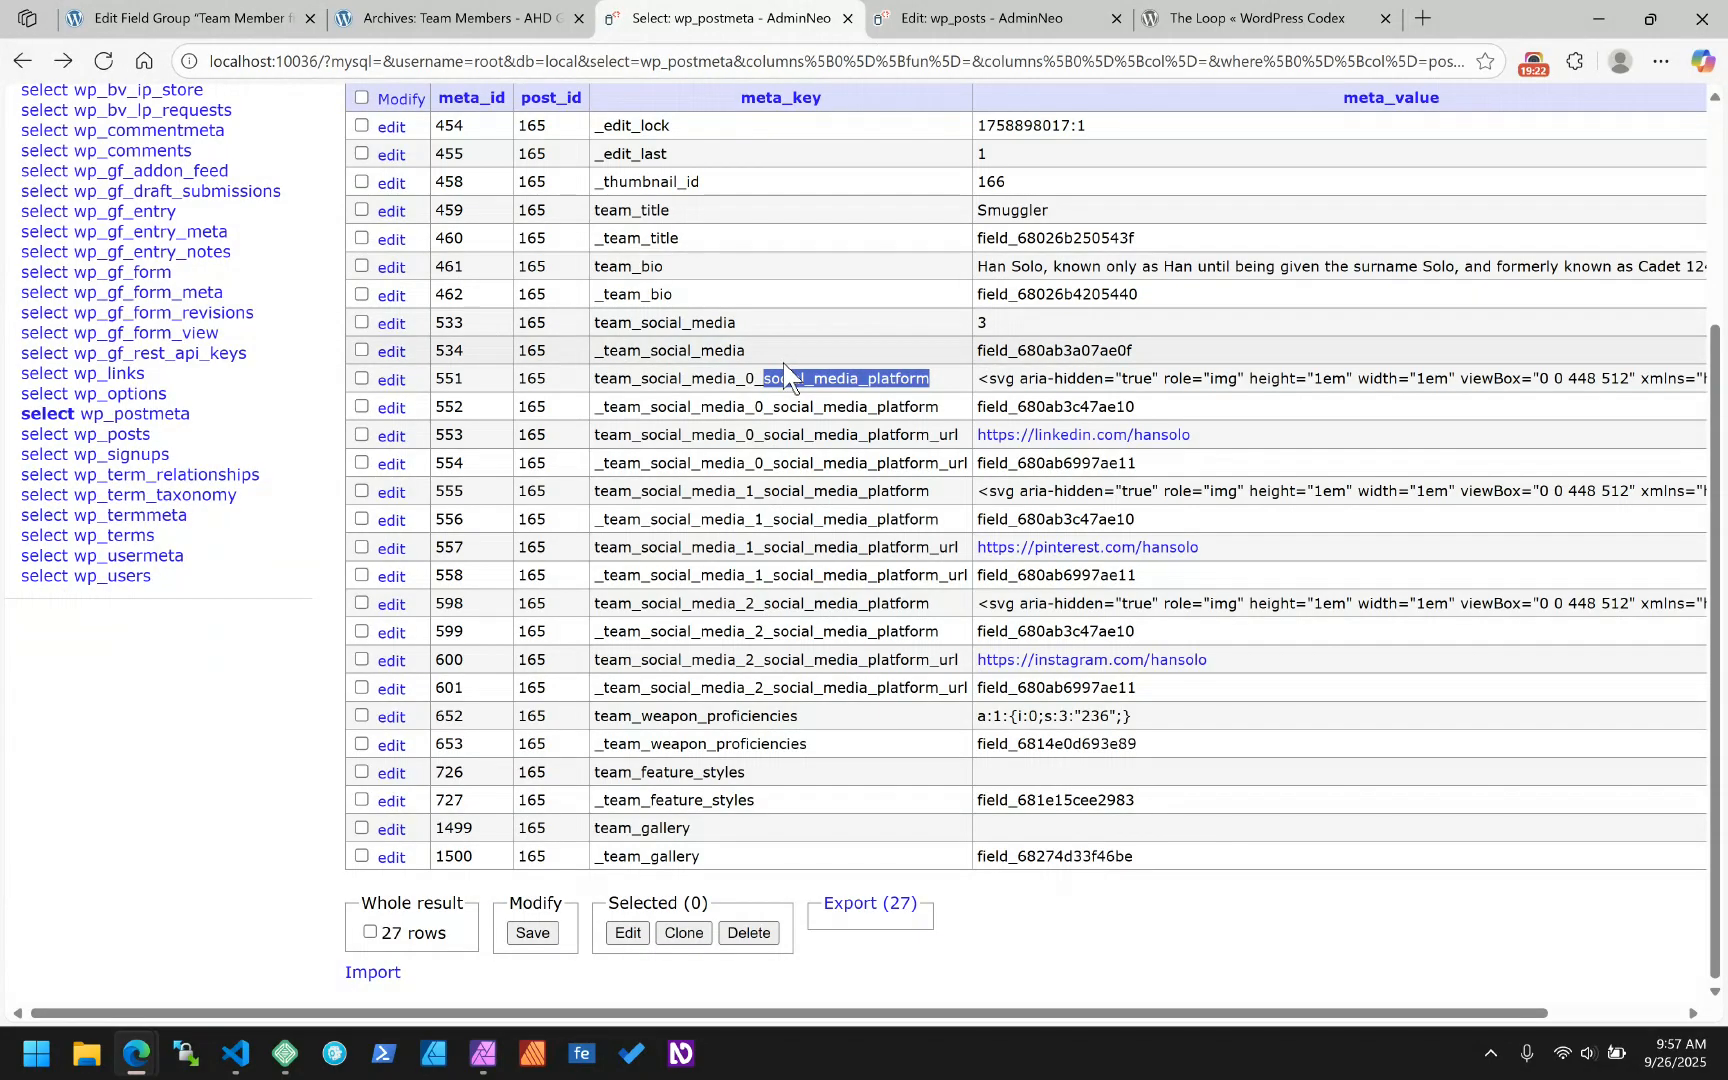
left_click_drag(940, 408, 596, 407)
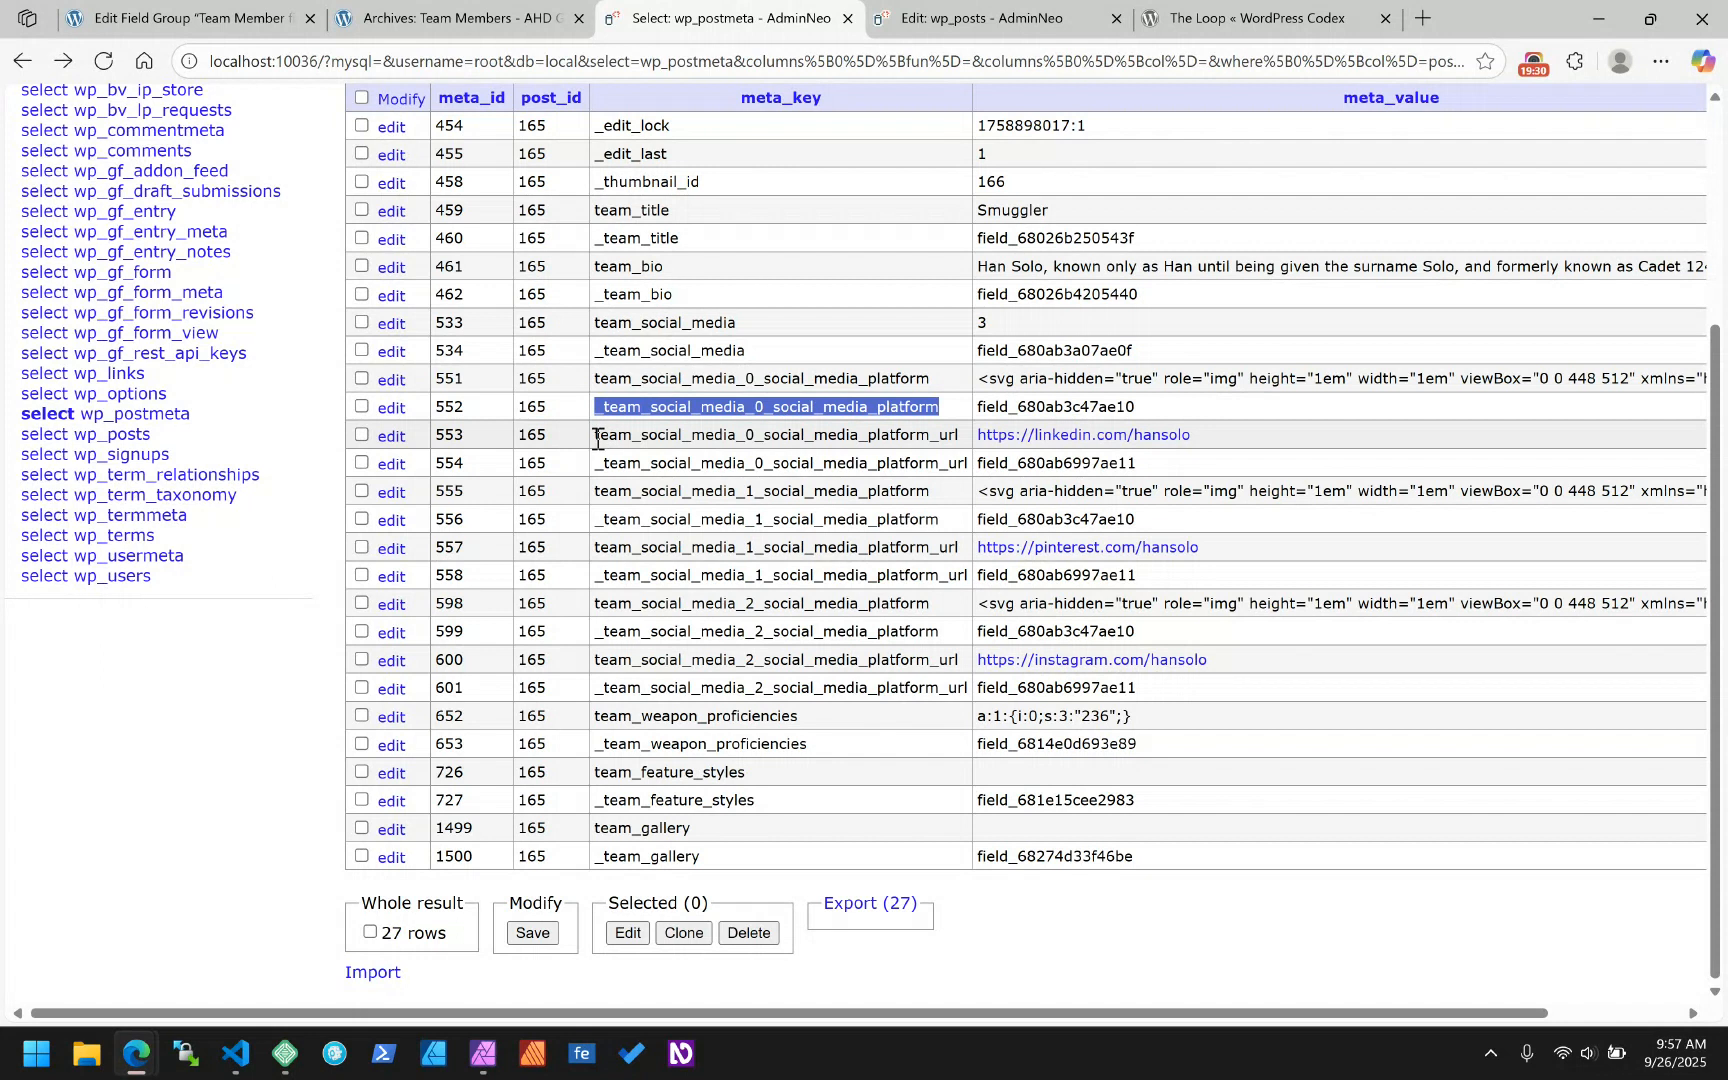
- In the Team Member fields group, highlight the field names of the Social Media repeater and its Platform URL sub field
key("ctrl+1")
scroll(482, 408, "up", 10)
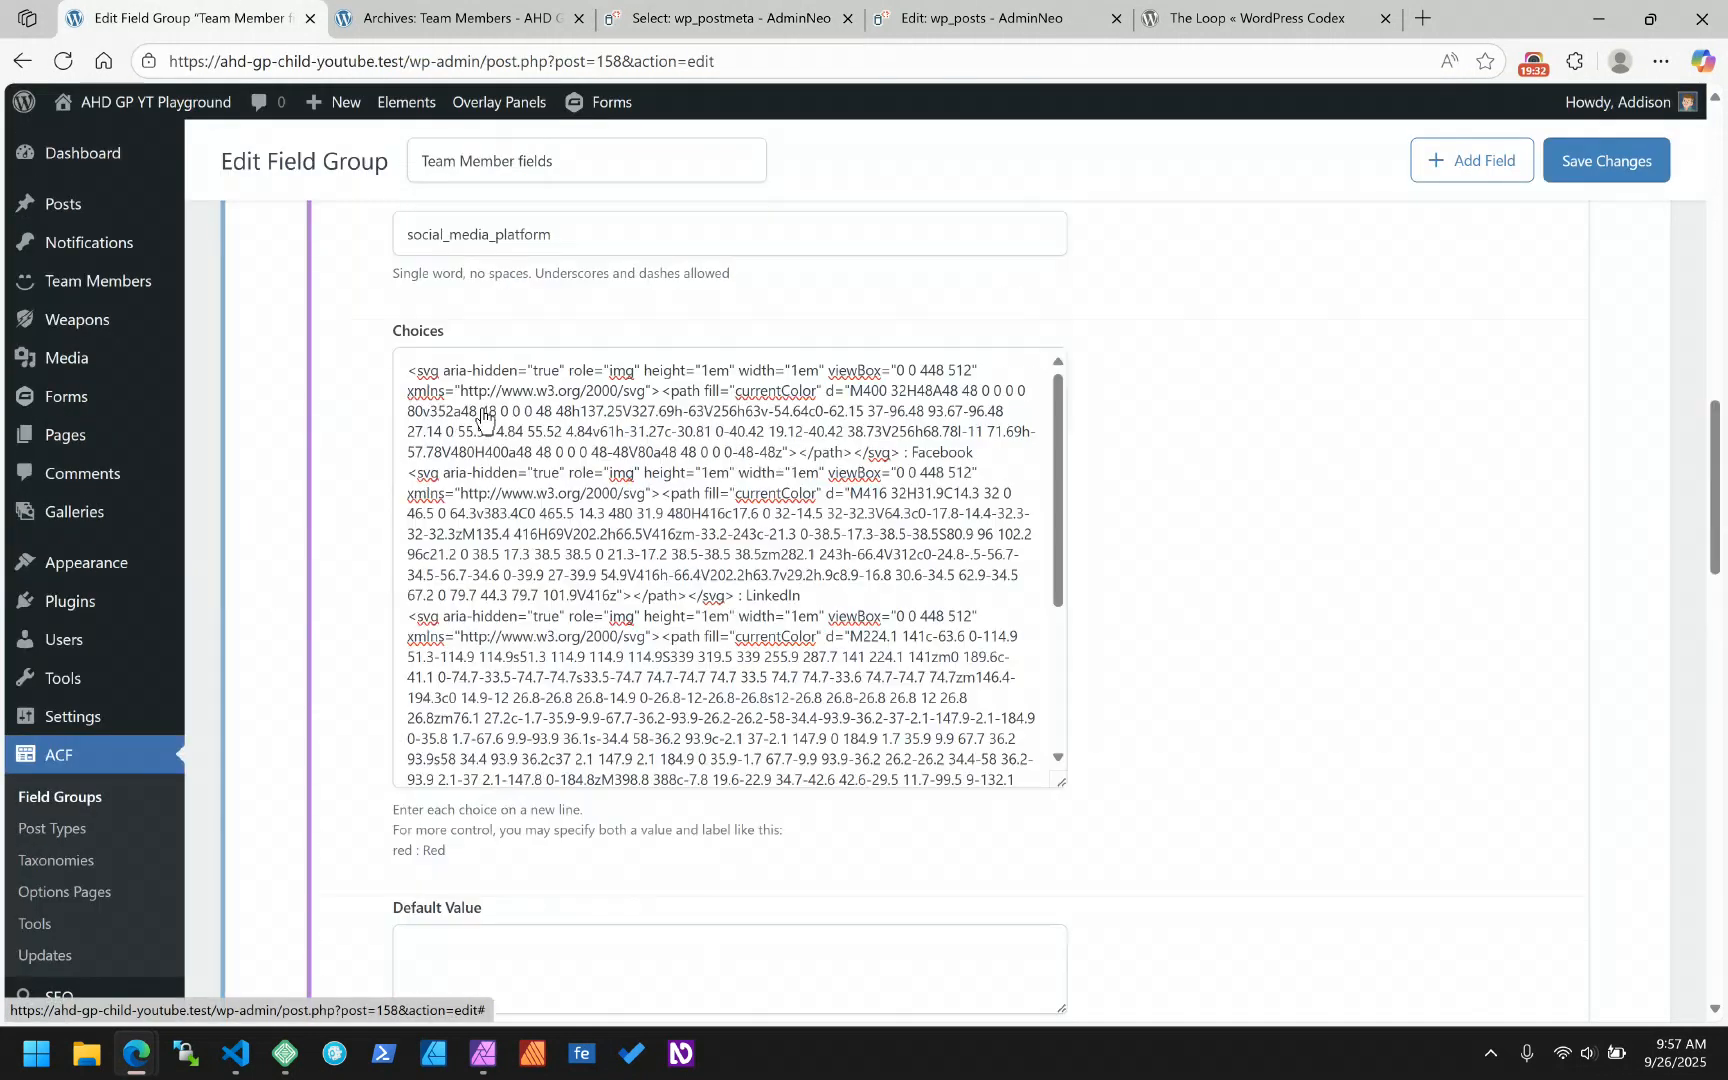
scroll(482, 418, "up", 10)
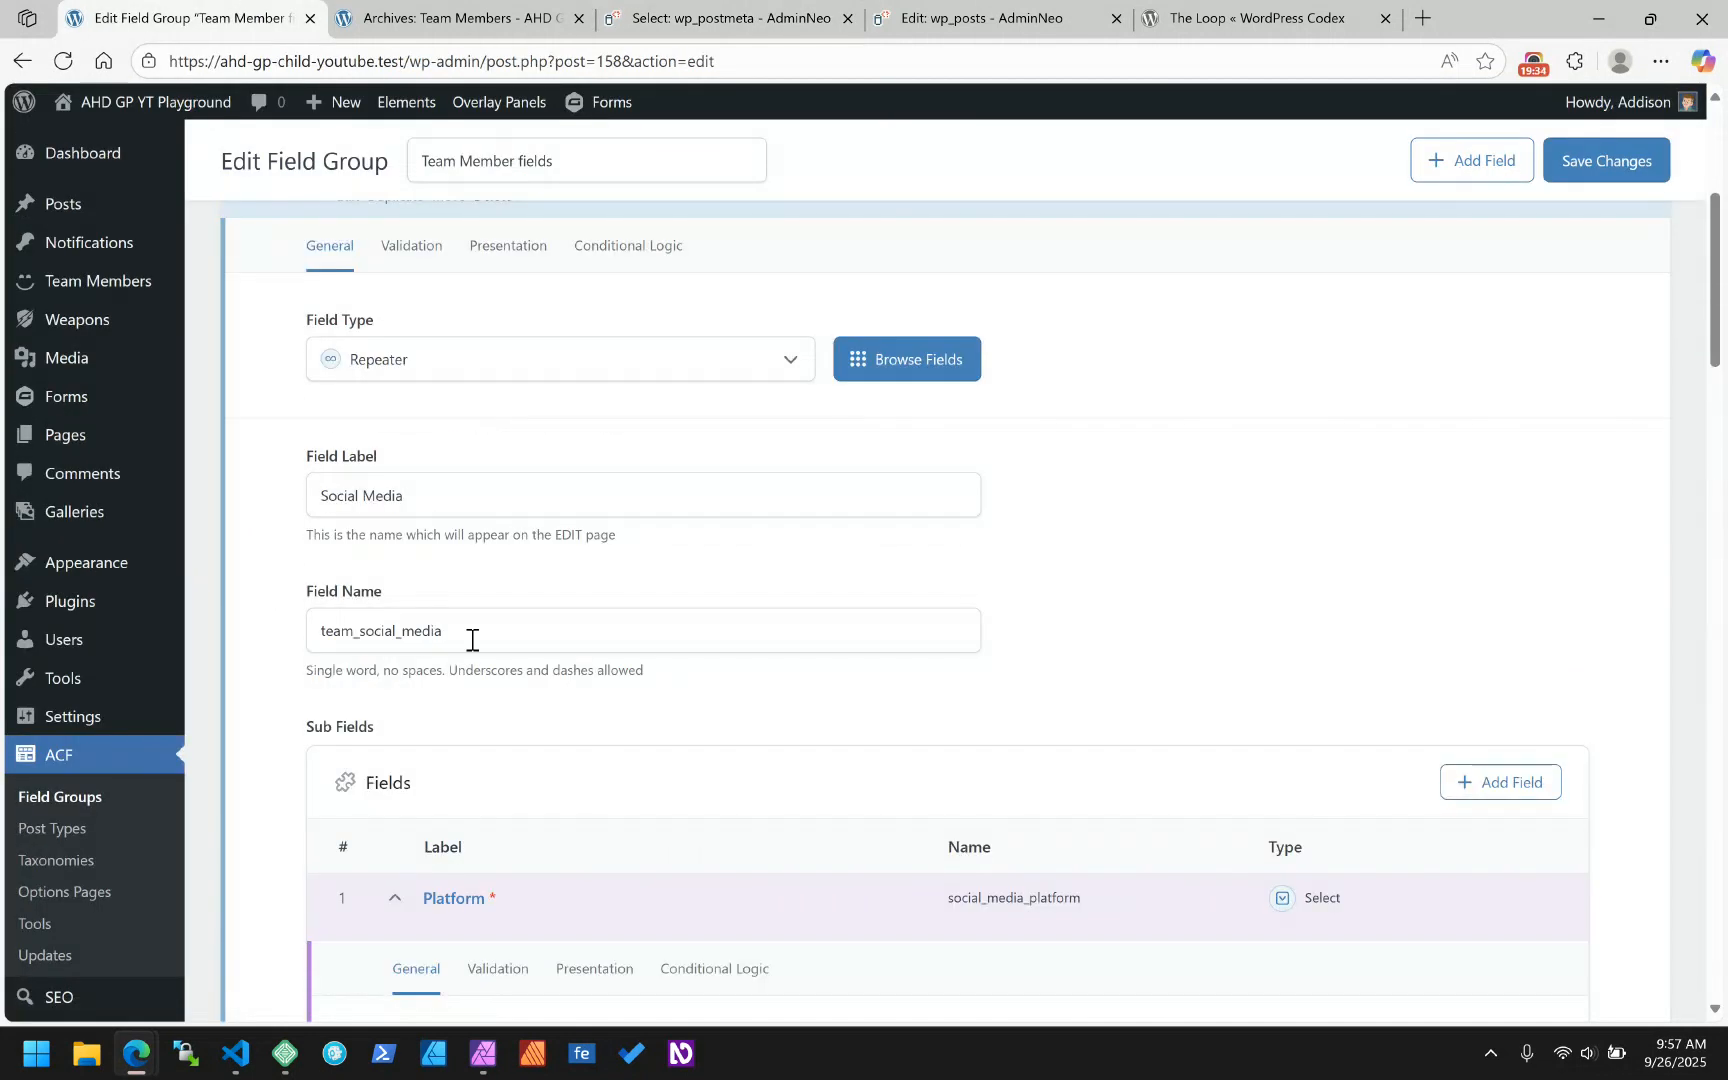
left_click_drag(472, 640, 285, 645)
scroll(285, 600, "up", 2)
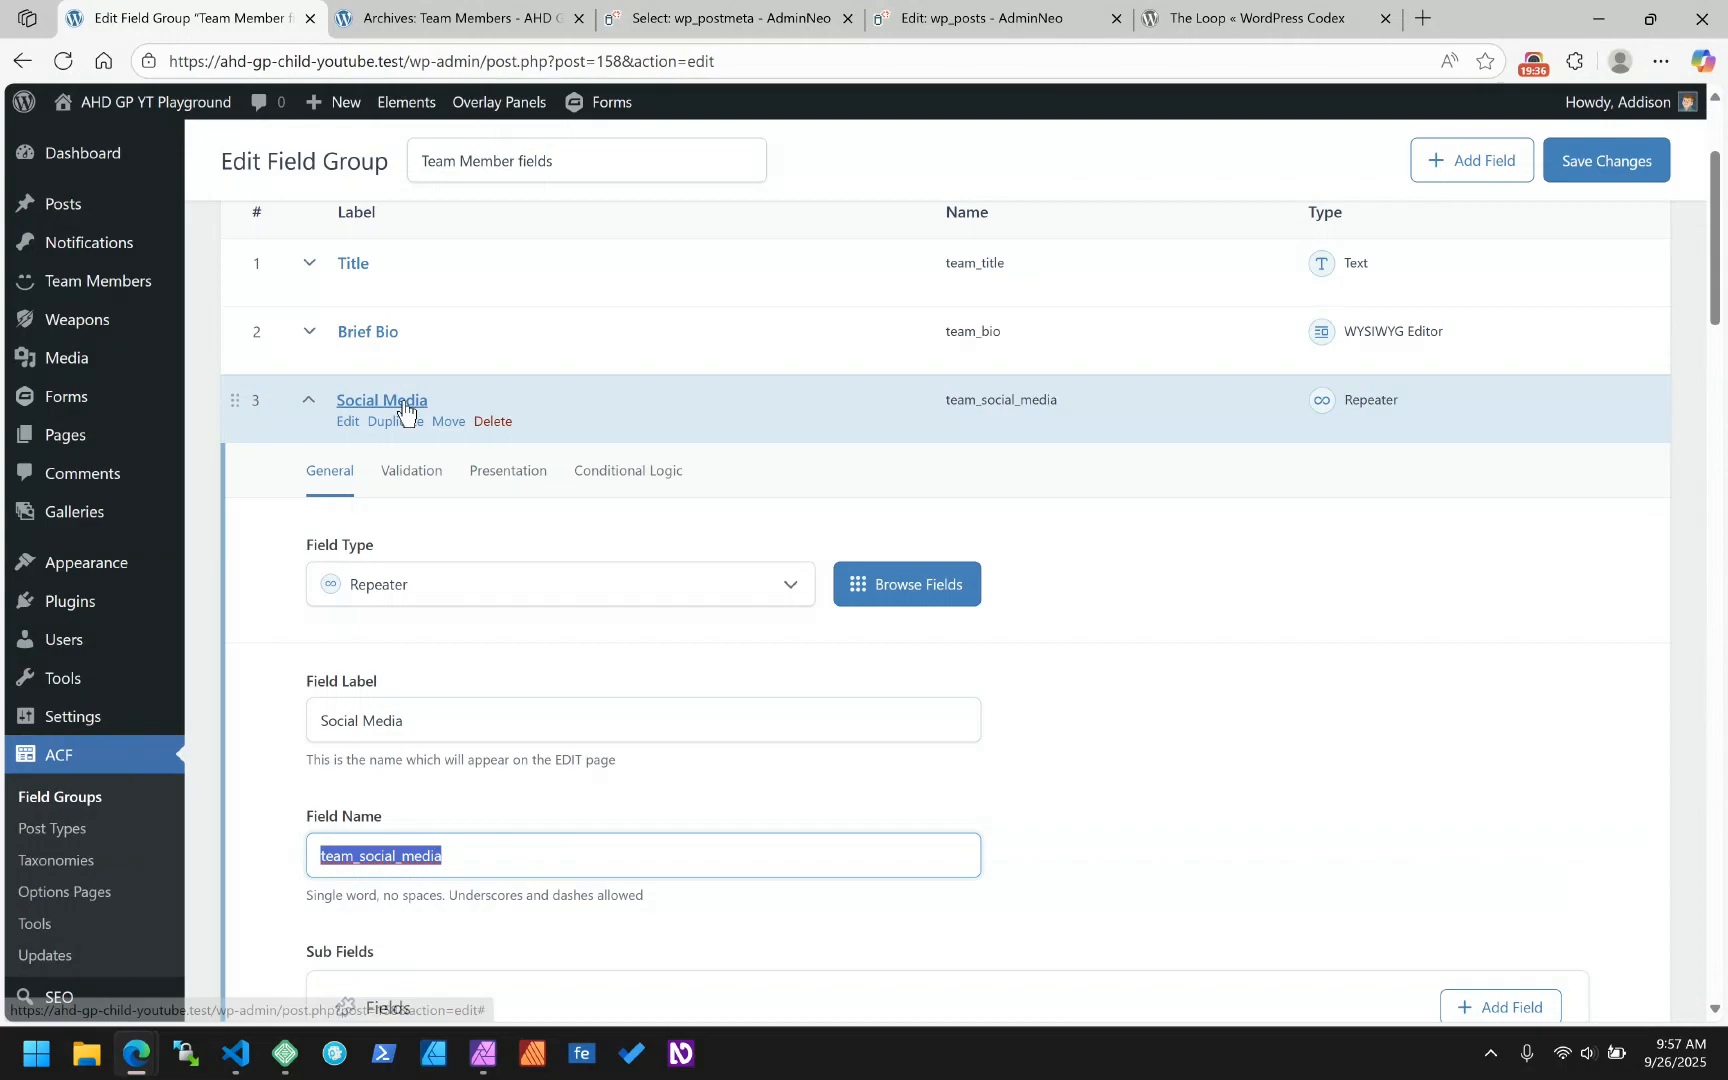
scroll(580, 560, "down", 5)
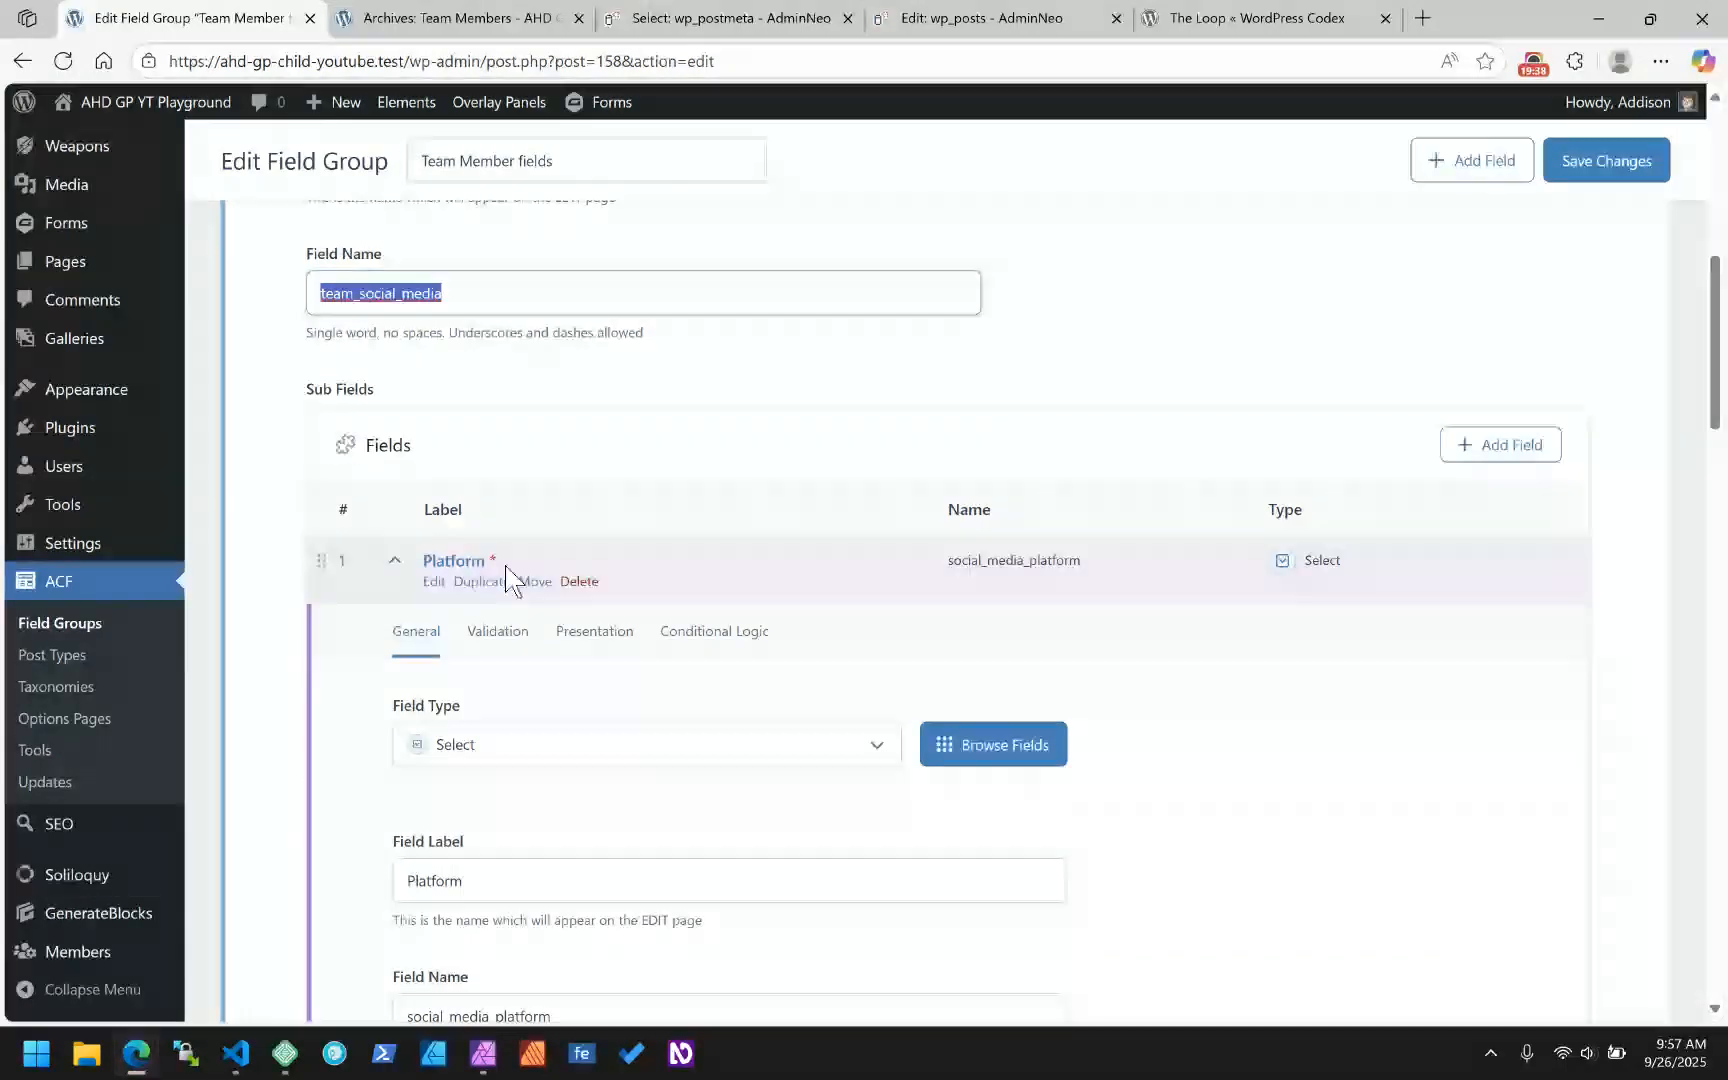
scroll(401, 424, "down", 2)
scroll(445, 680, "down", 6)
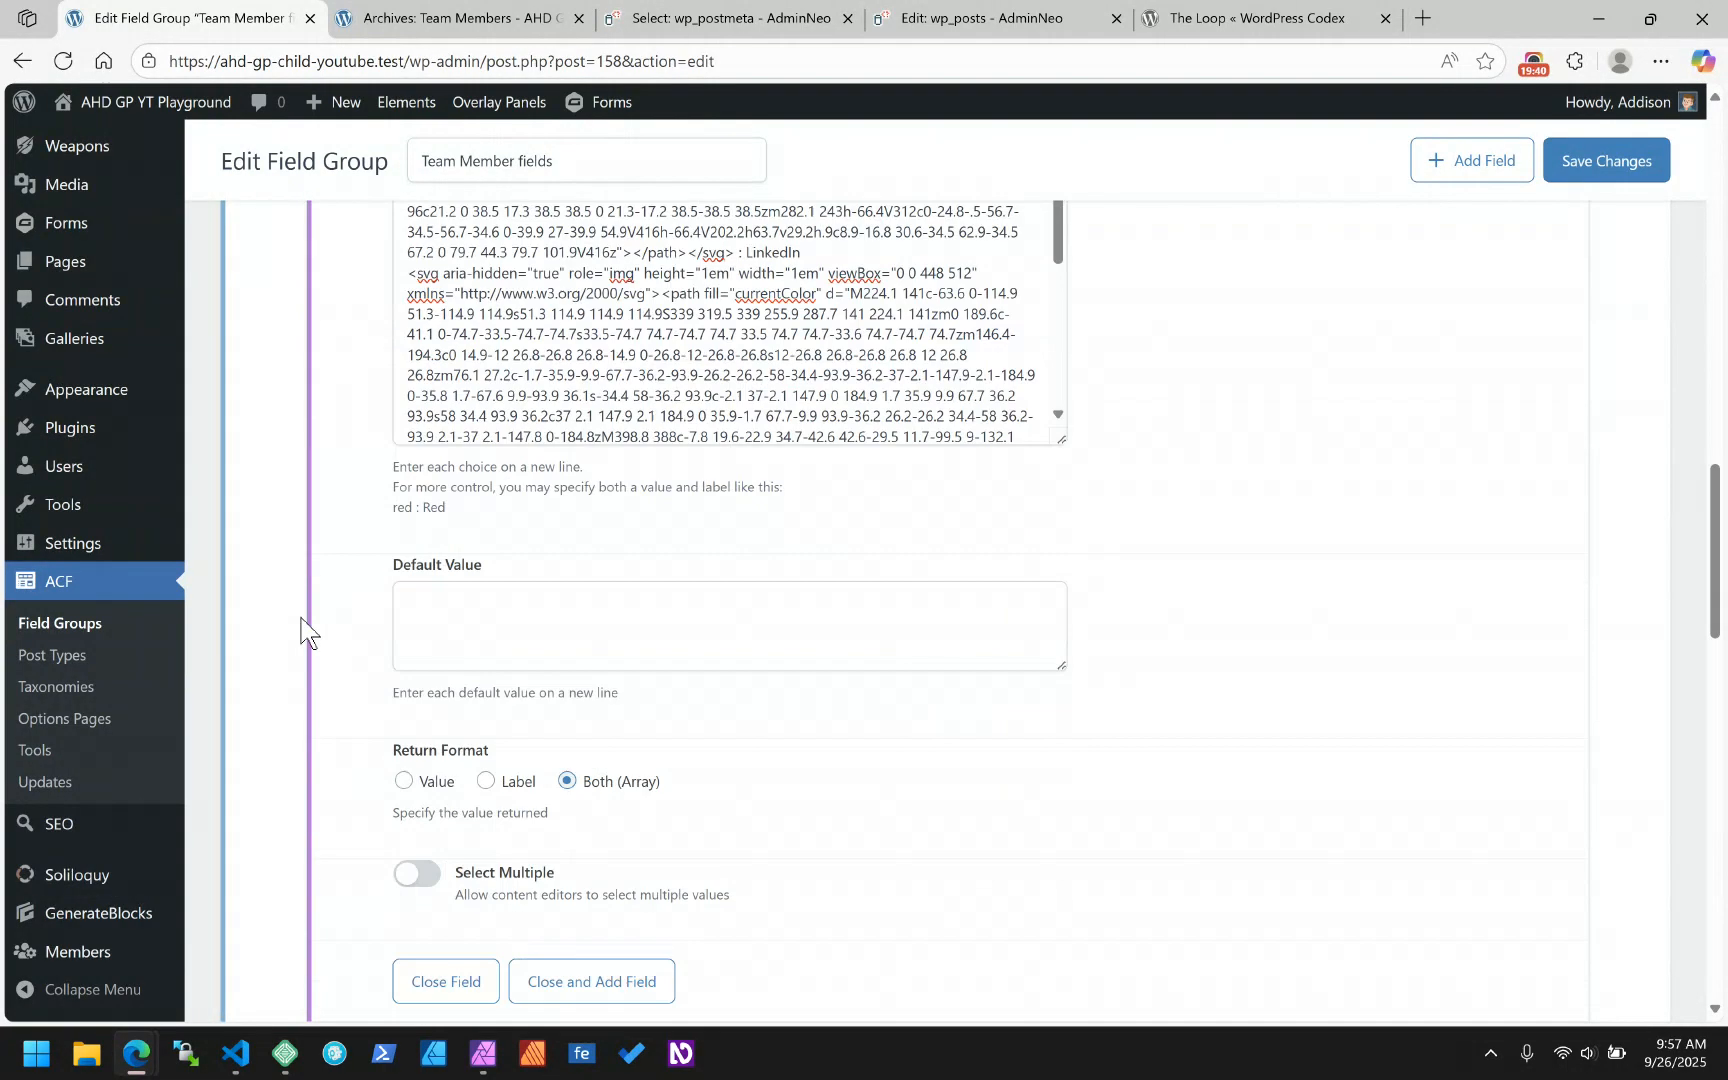
scroll(300, 630, "down", 8)
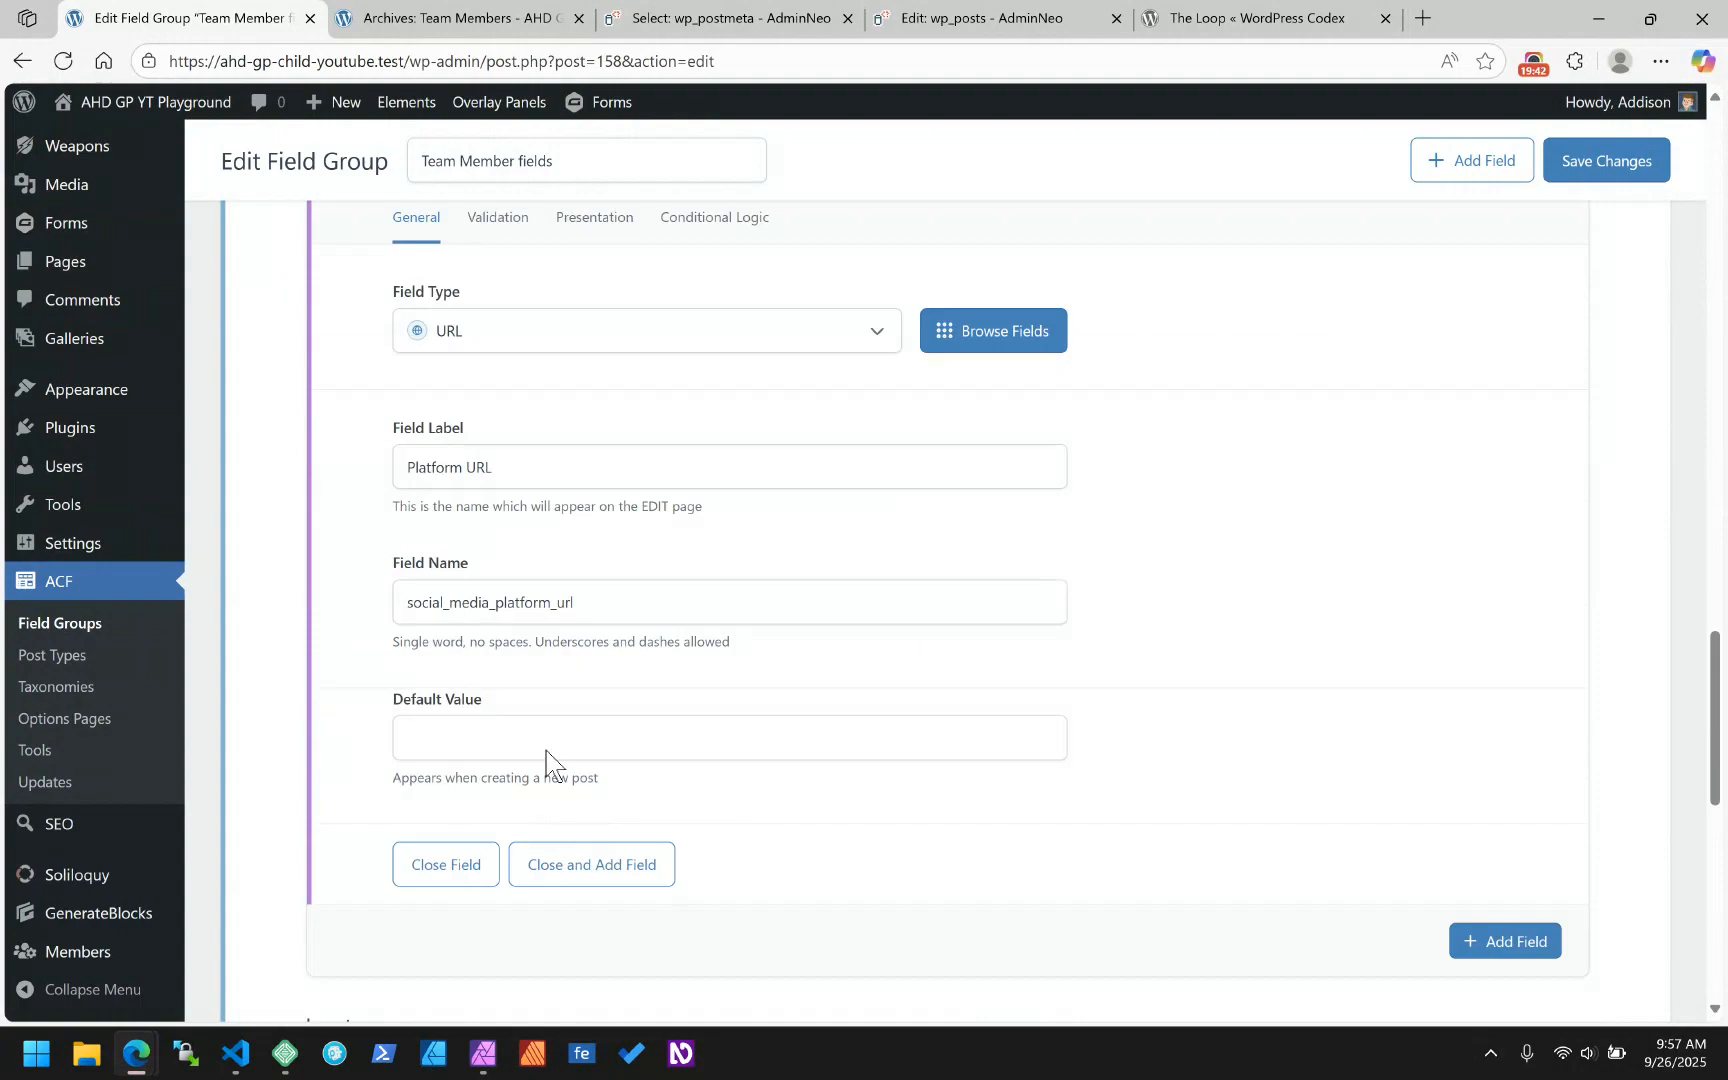
left_click_drag(613, 602, 382, 602)
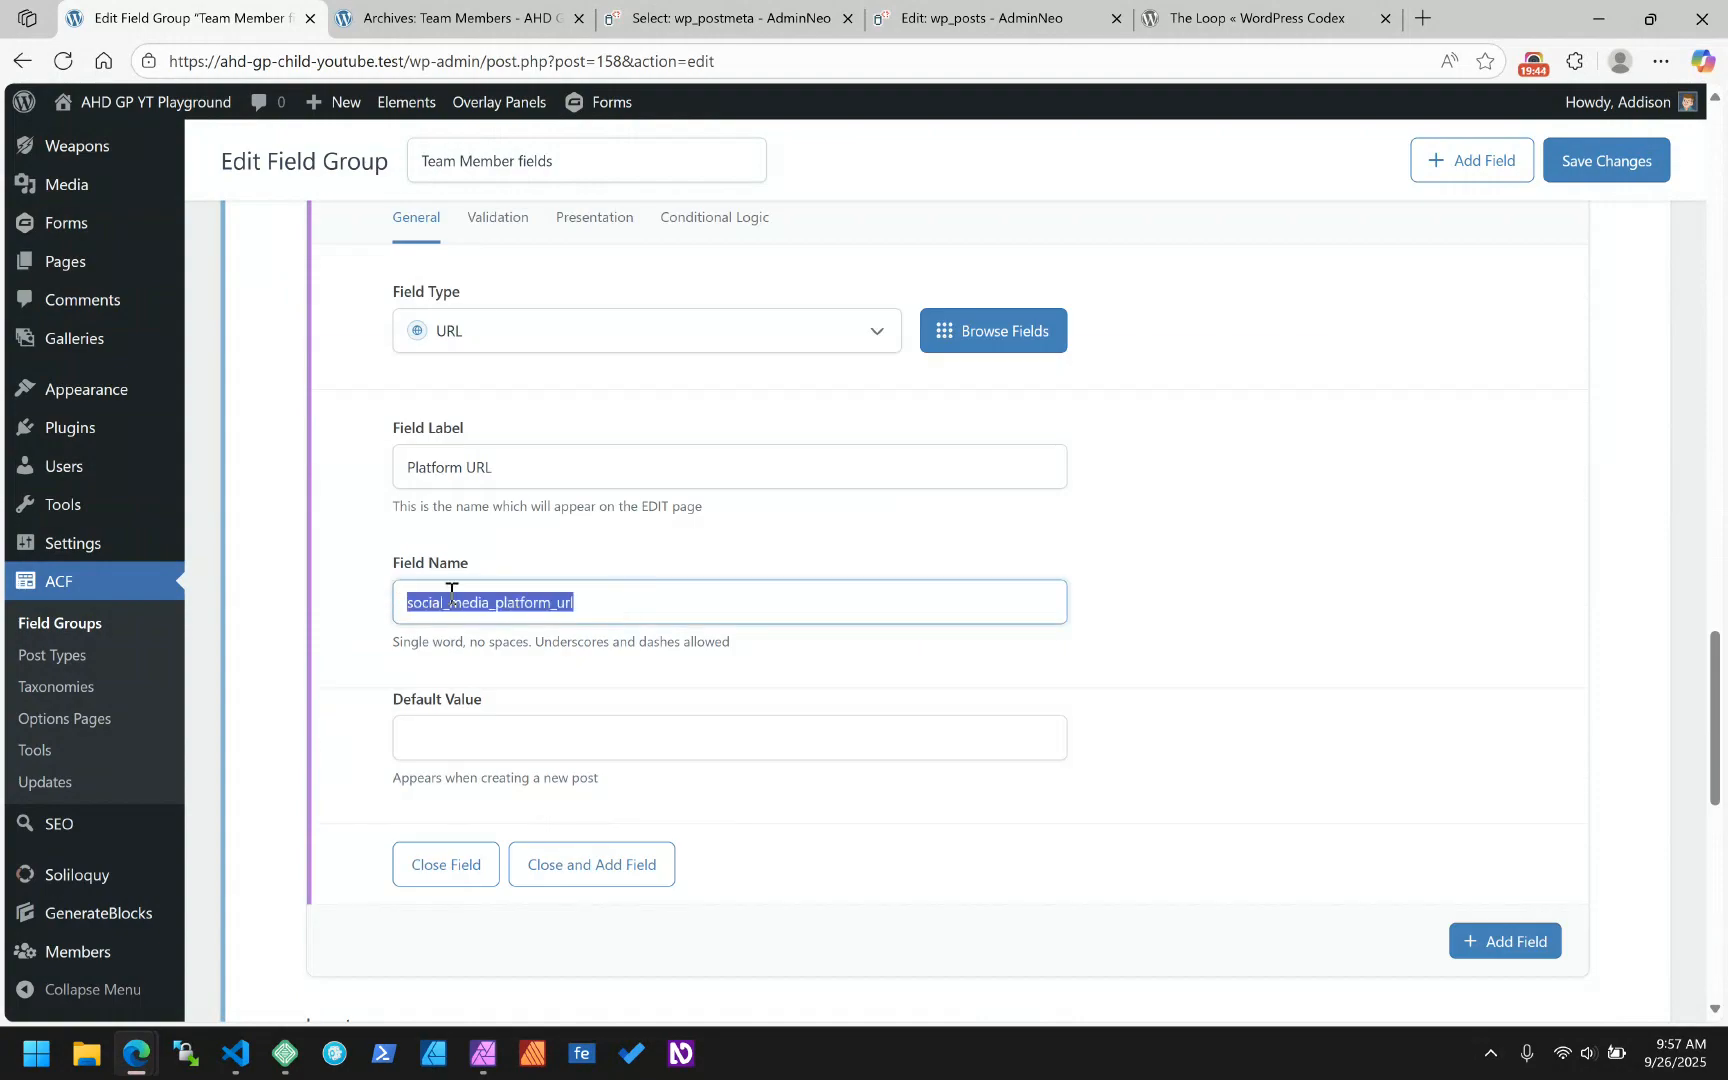
- In the wp_postmeta results, highlight the team_social_media_0_social_media_platform_url key and the index in team_social_media_1_social_media_platform, leaving no row selected
left_click(730, 18)
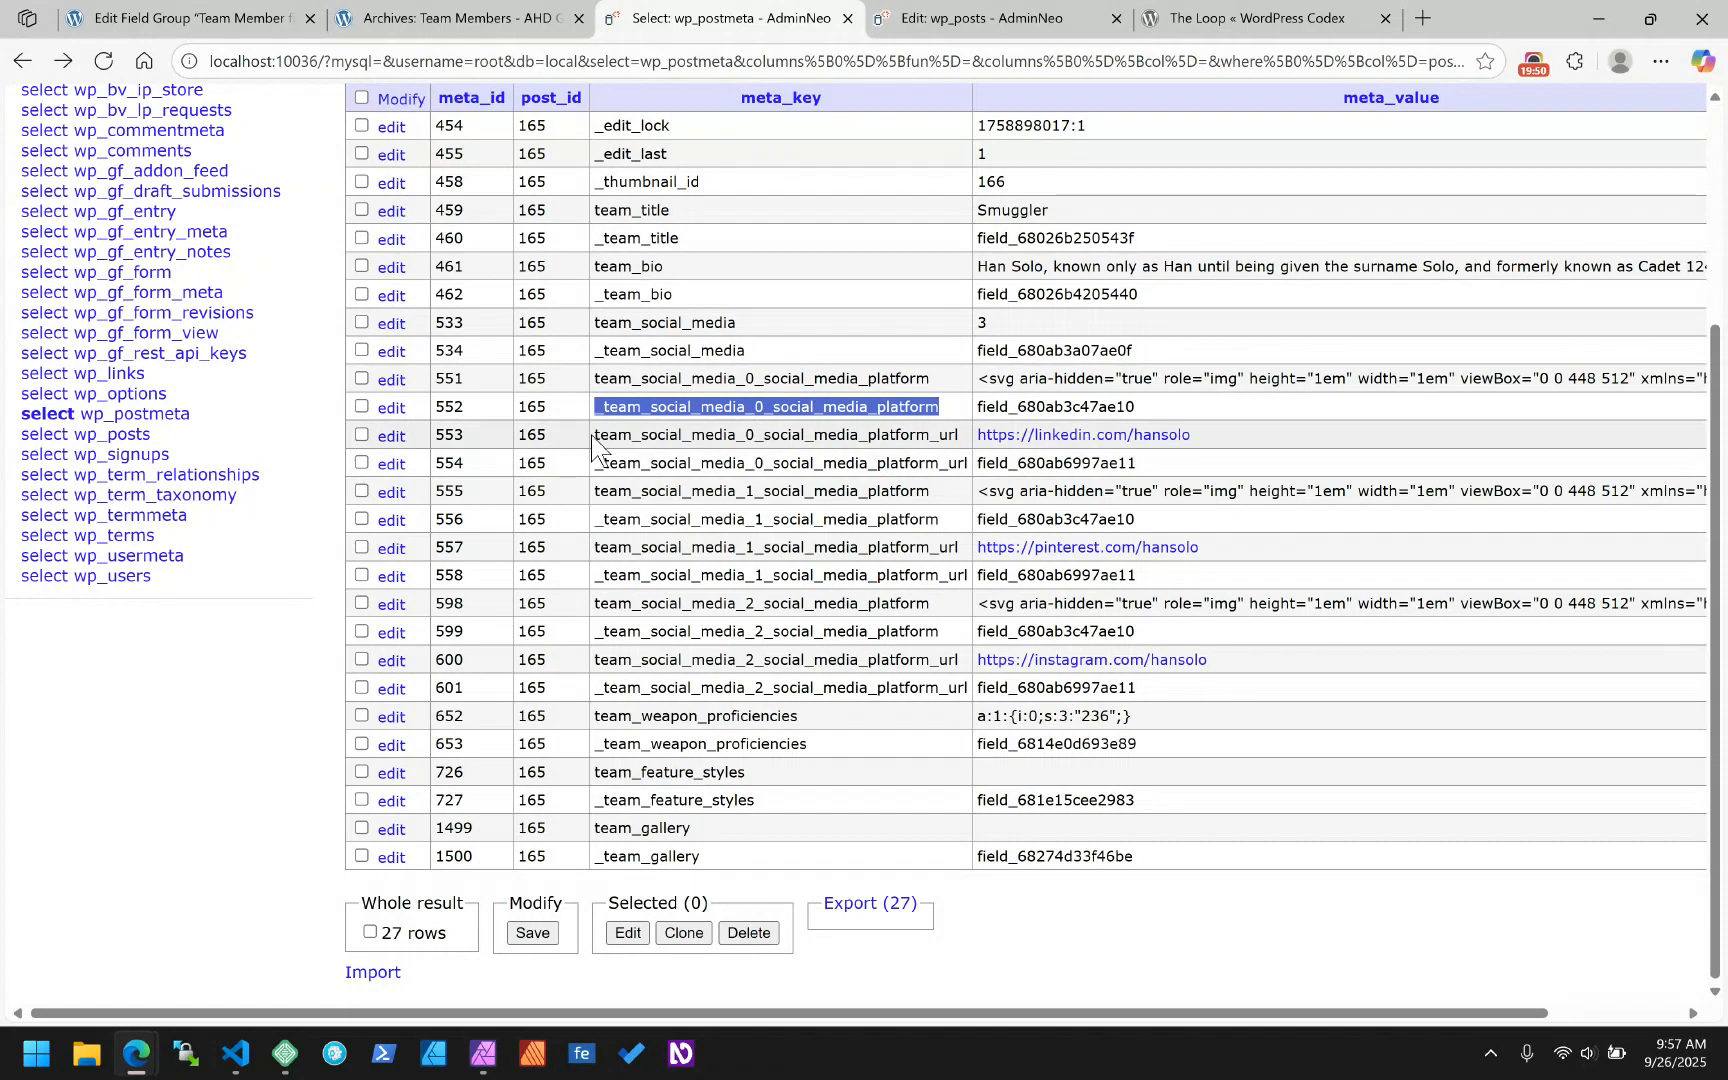
left_click_drag(595, 436, 976, 452)
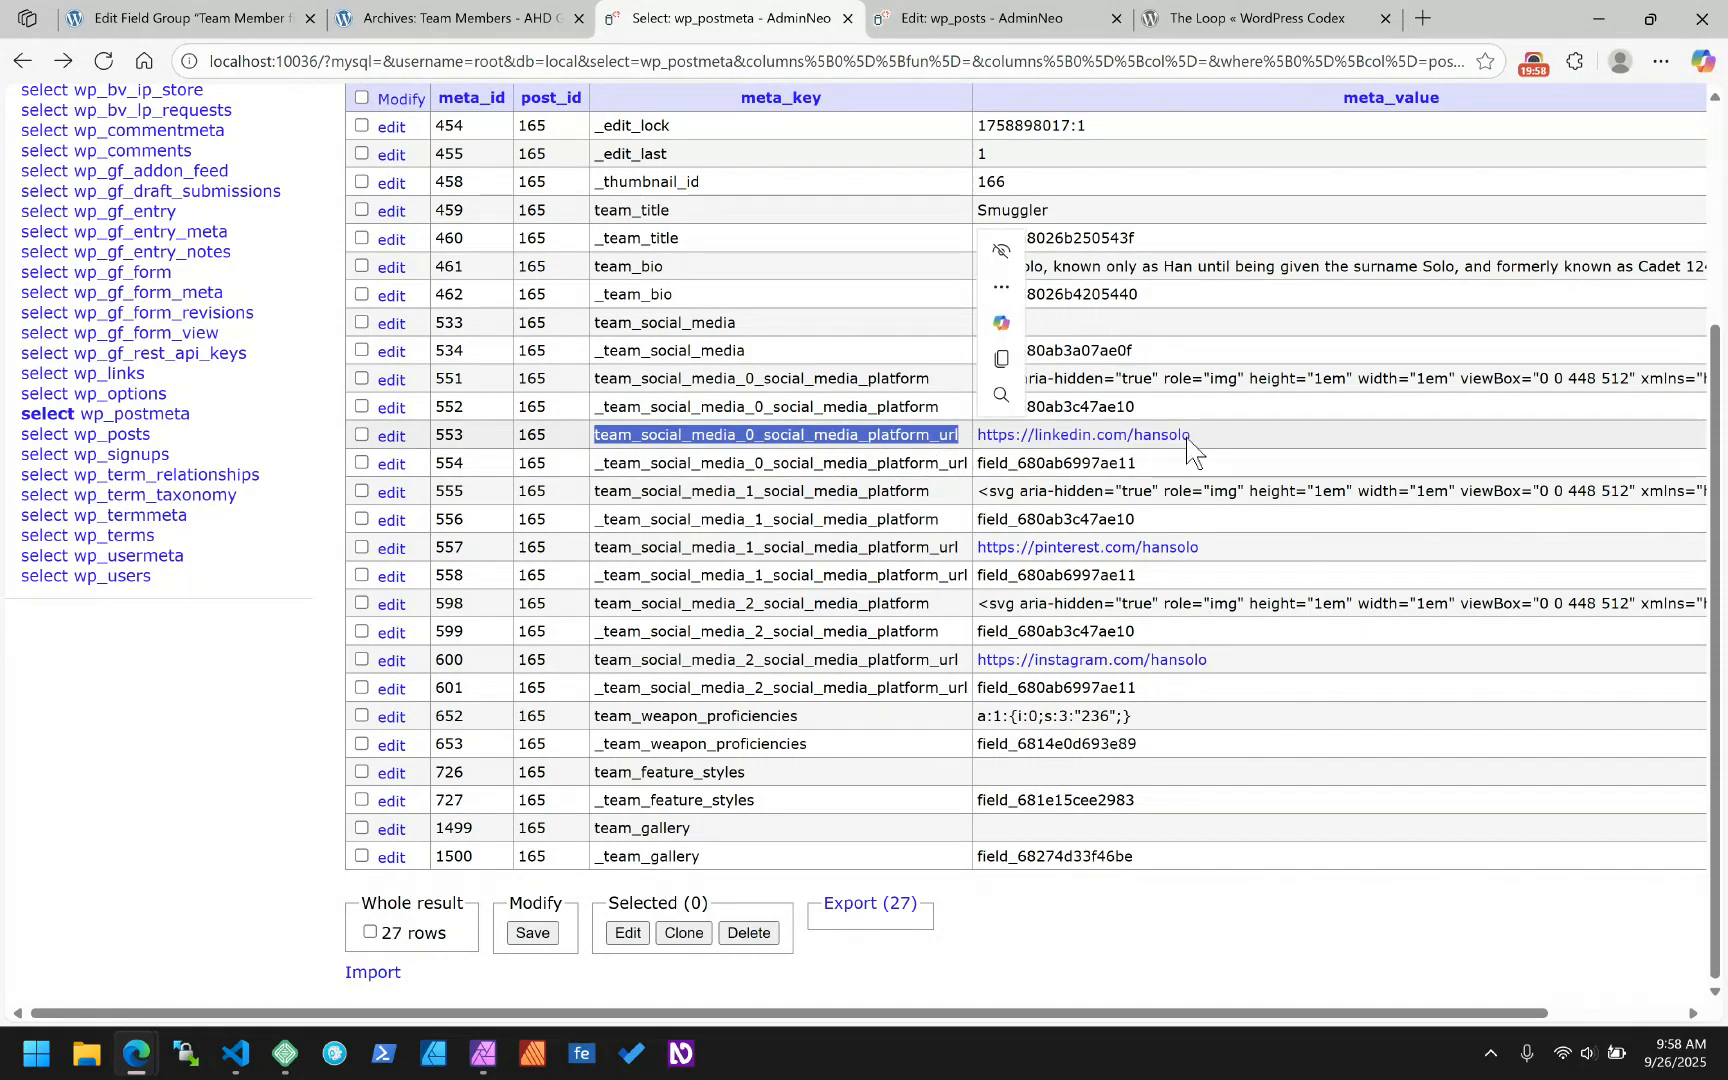
left_click(737, 494)
left_click_drag(752, 494, 744, 495)
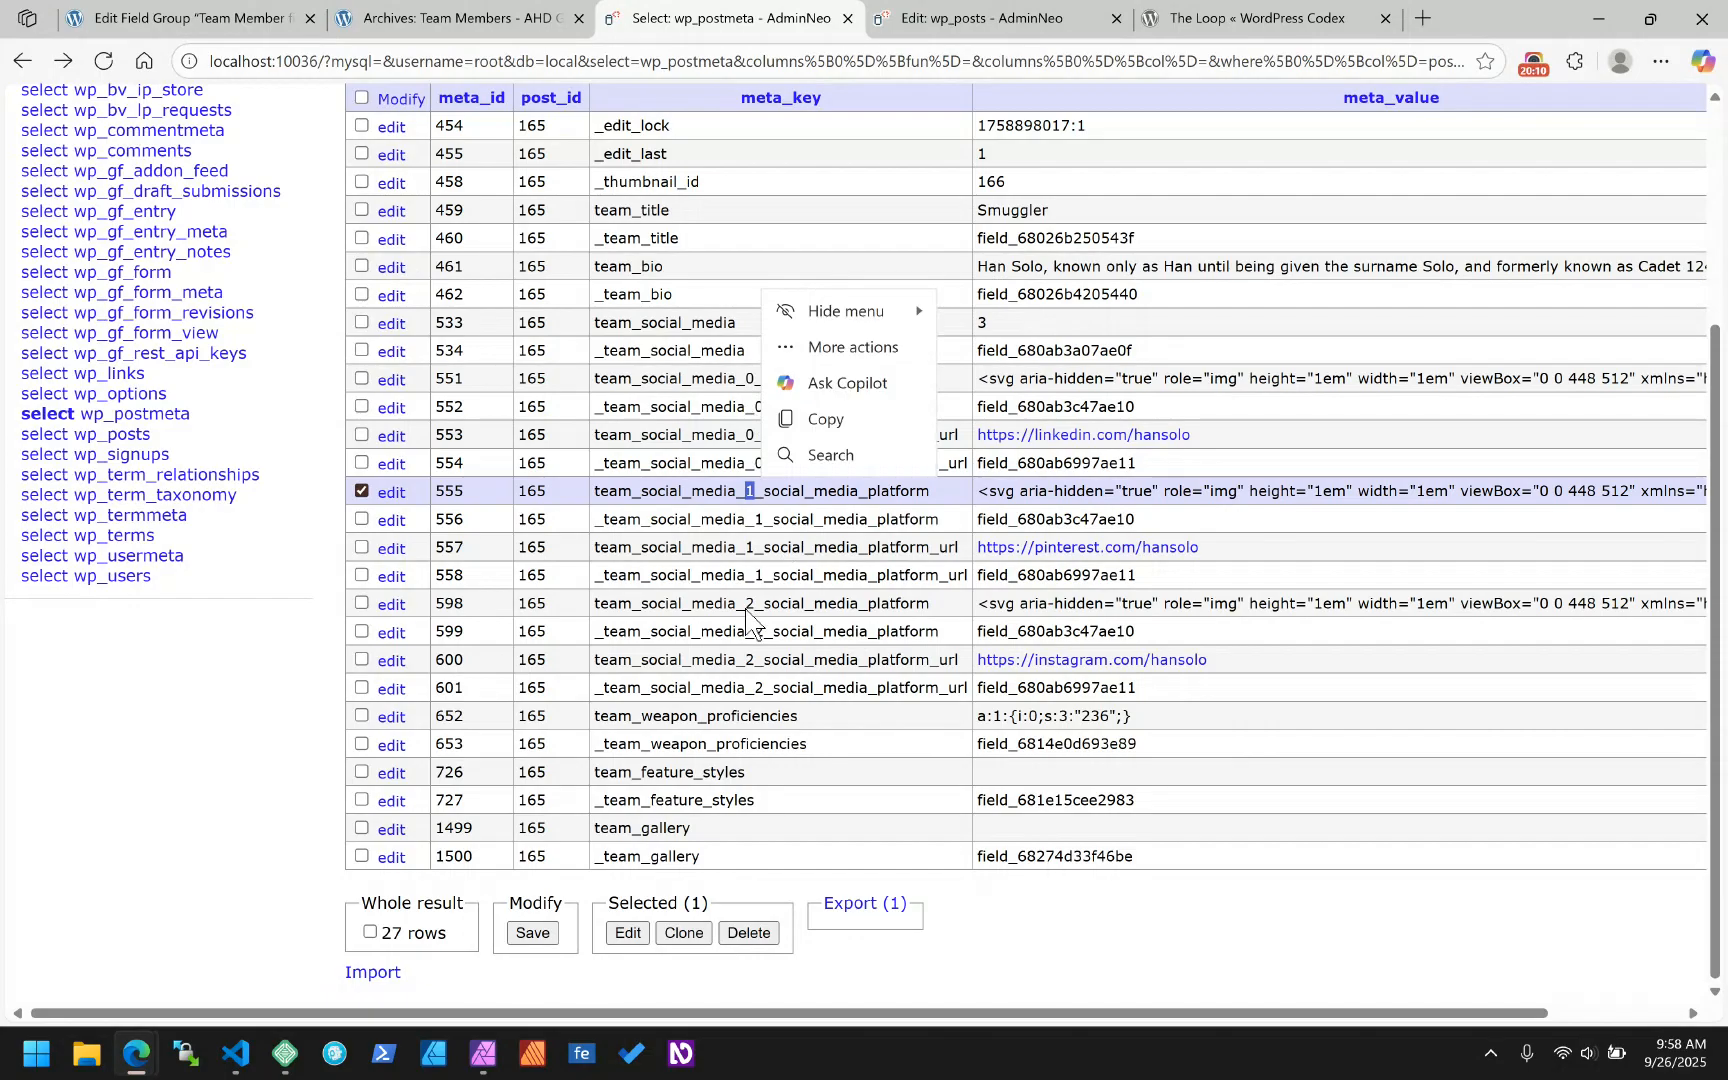
left_click(734, 541)
left_click(360, 546)
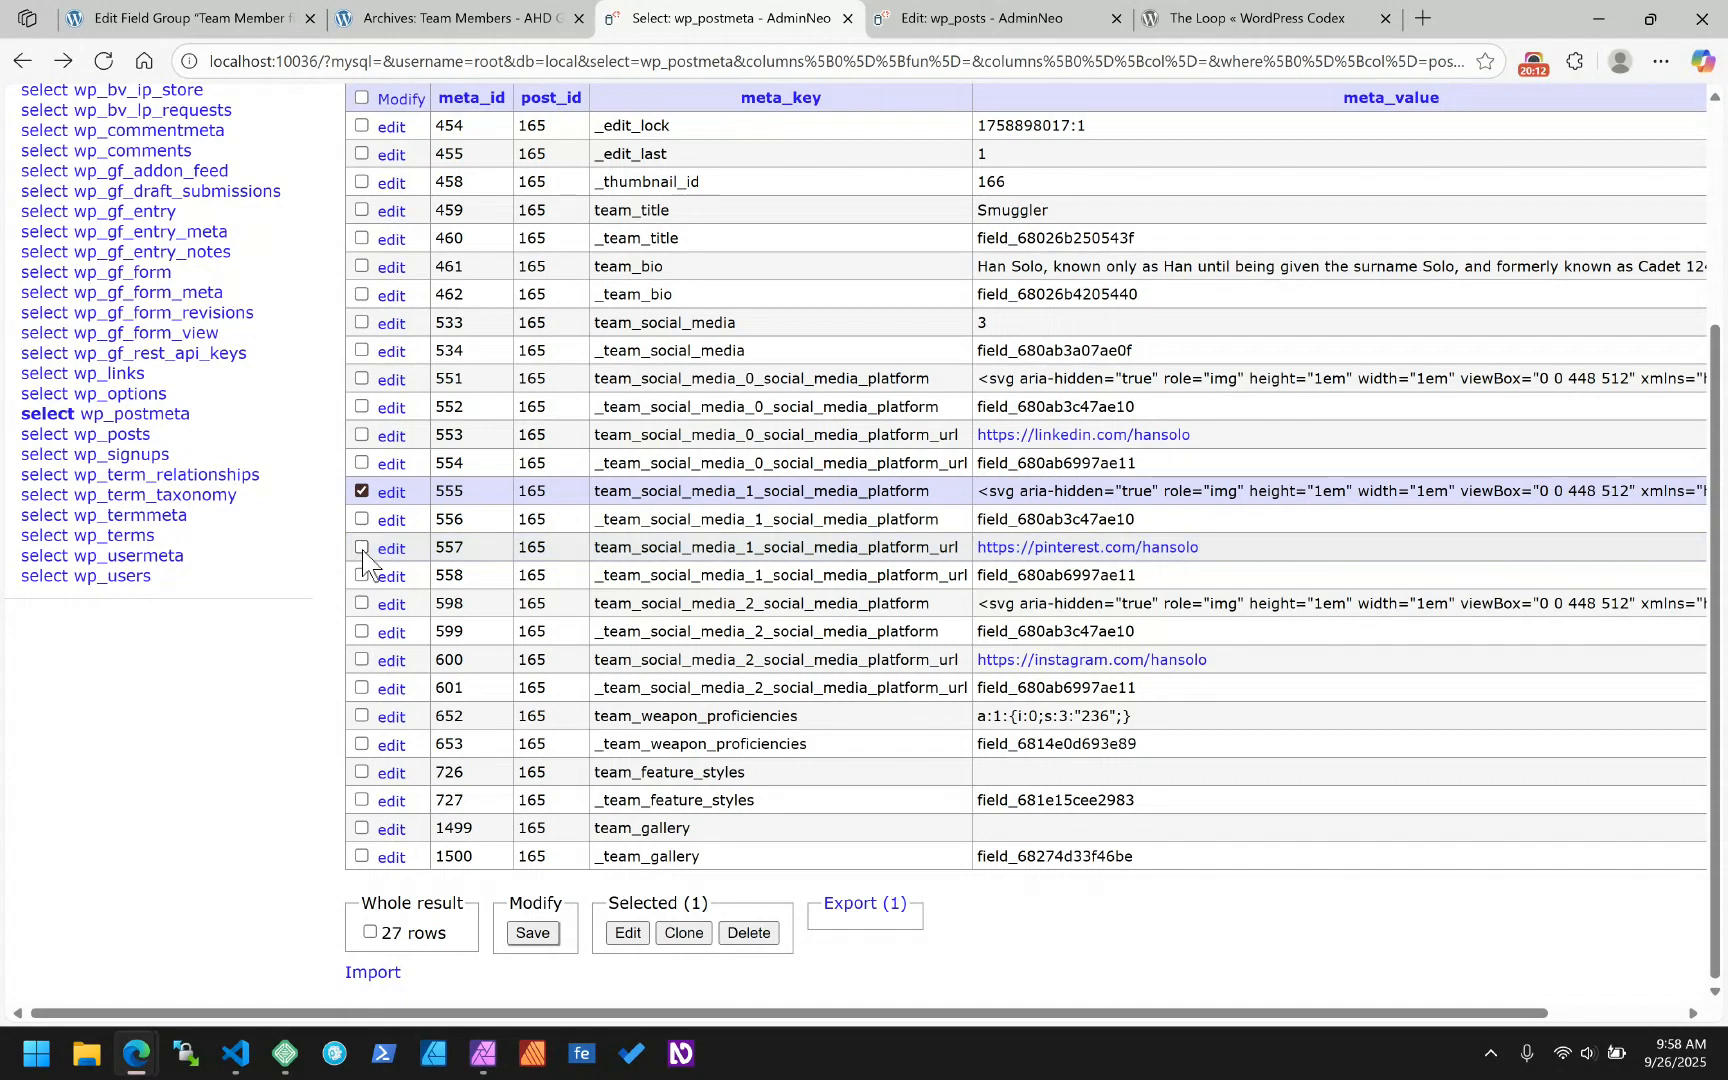
left_click(361, 490)
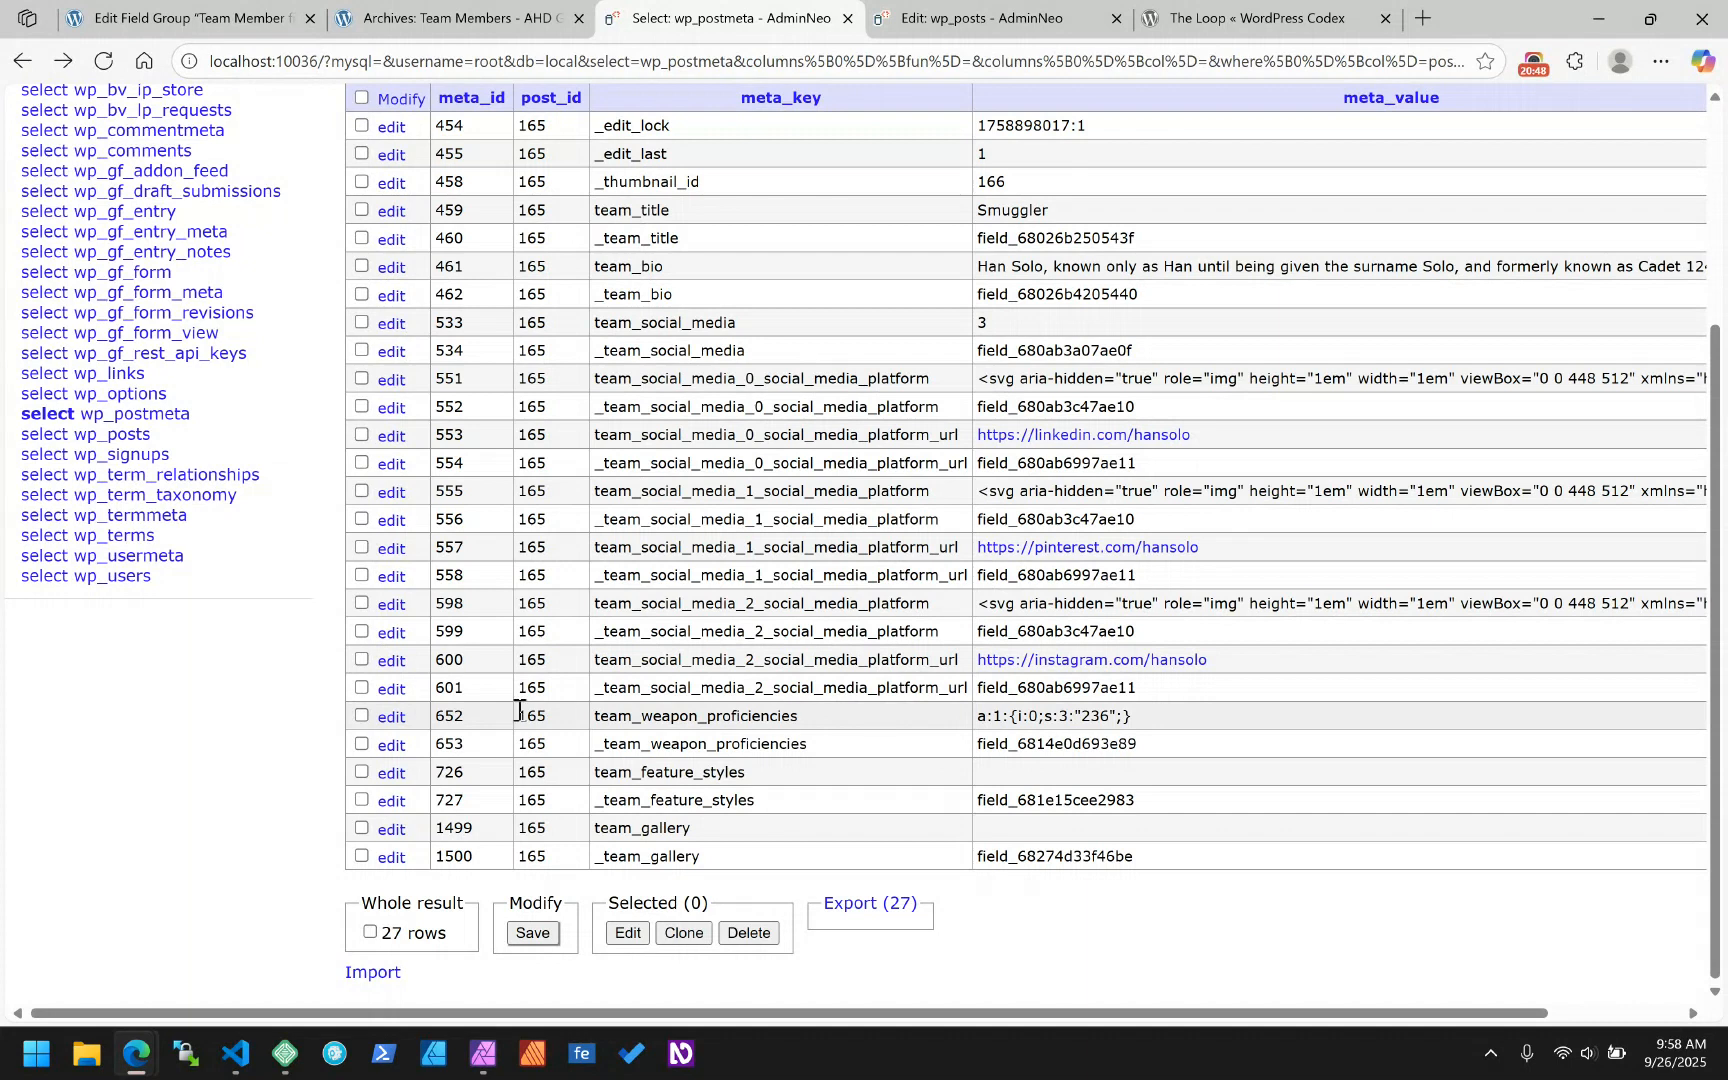
- Open the team_weapon_proficiencies meta row and highlight its entire serialized meta_value
left_click(393, 719)
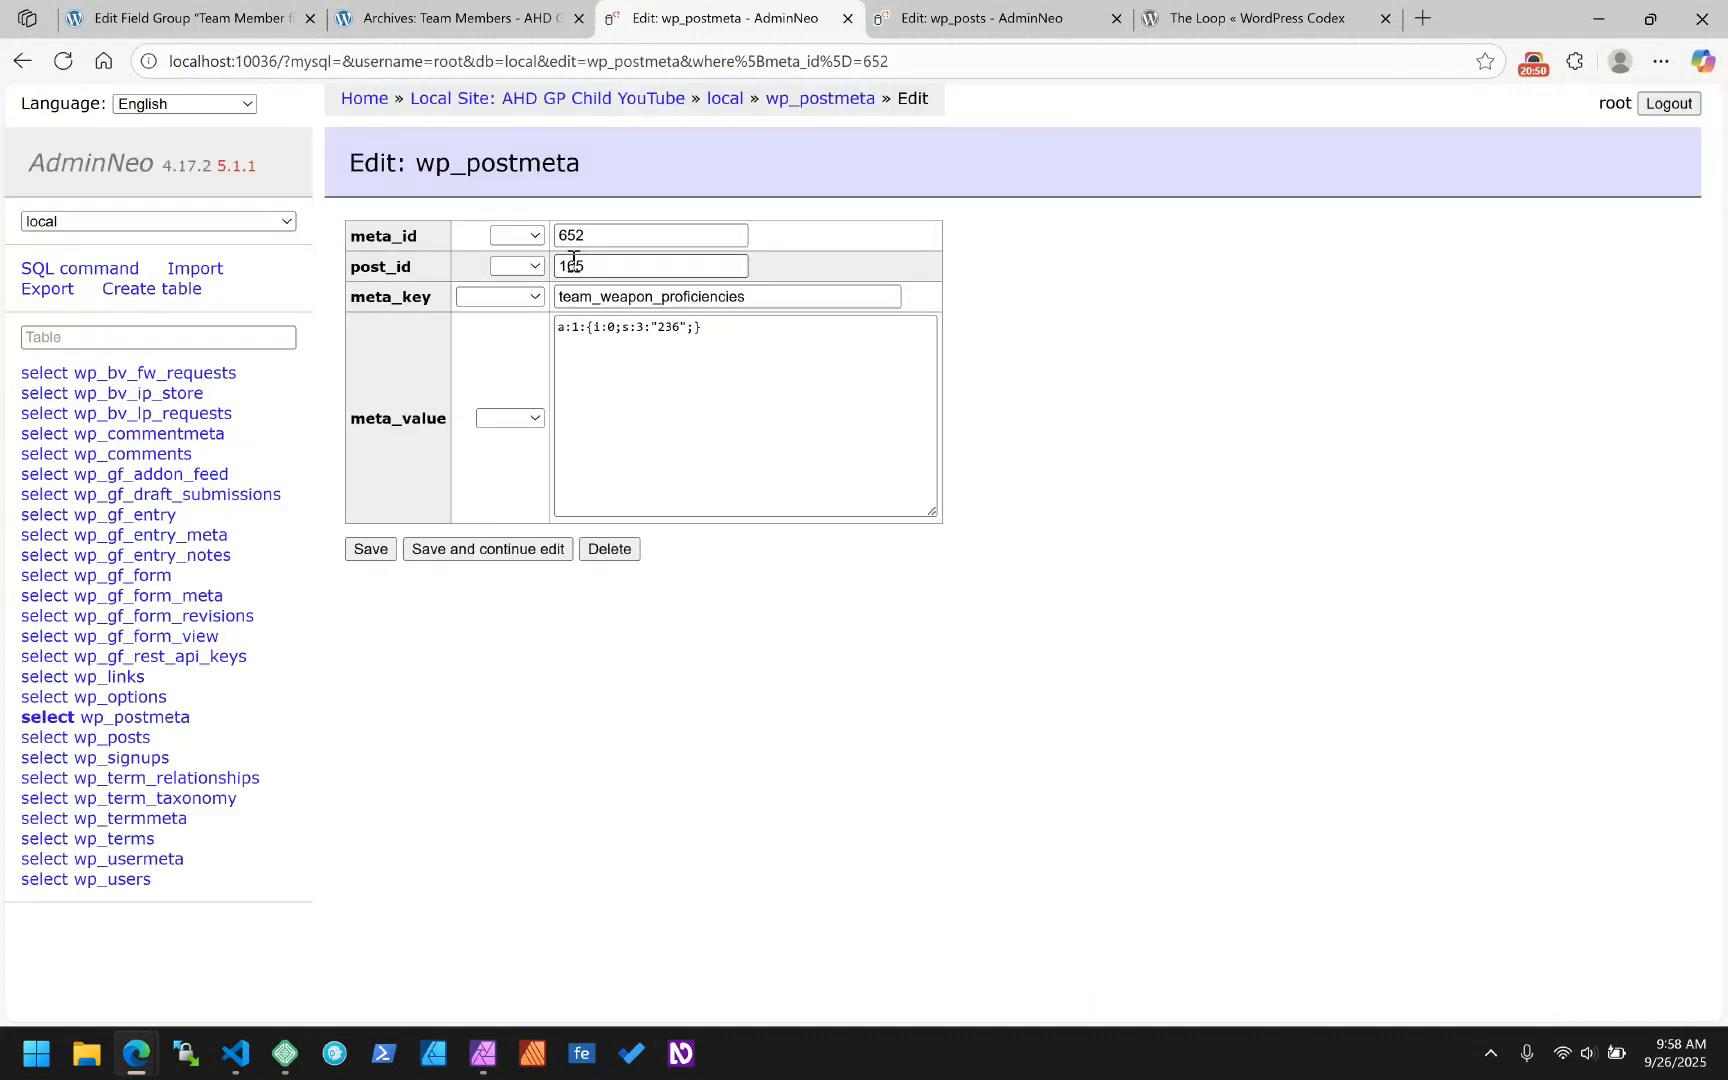
left_click(705, 328)
left_click_drag(705, 328, 553, 330)
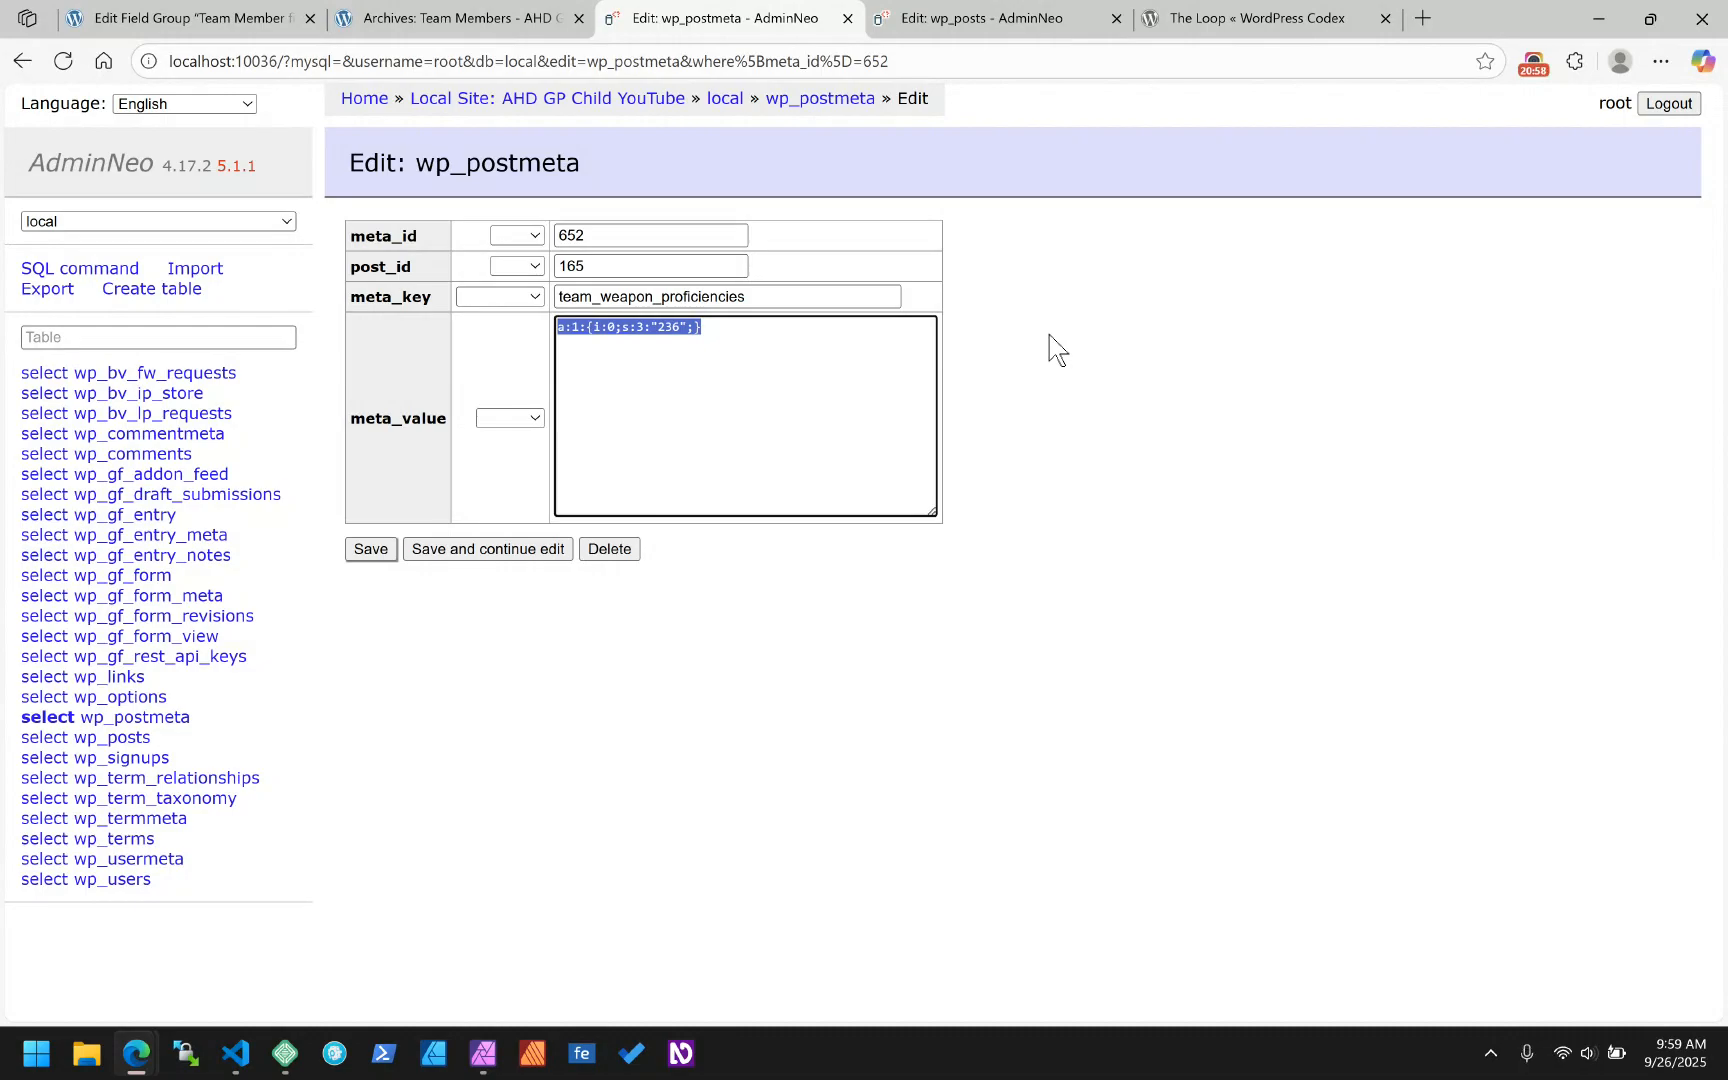
- Examine the serialized team_weapon_proficiencies array piece by piece, highlighting its index part and its quoted string value
left_click(638, 338)
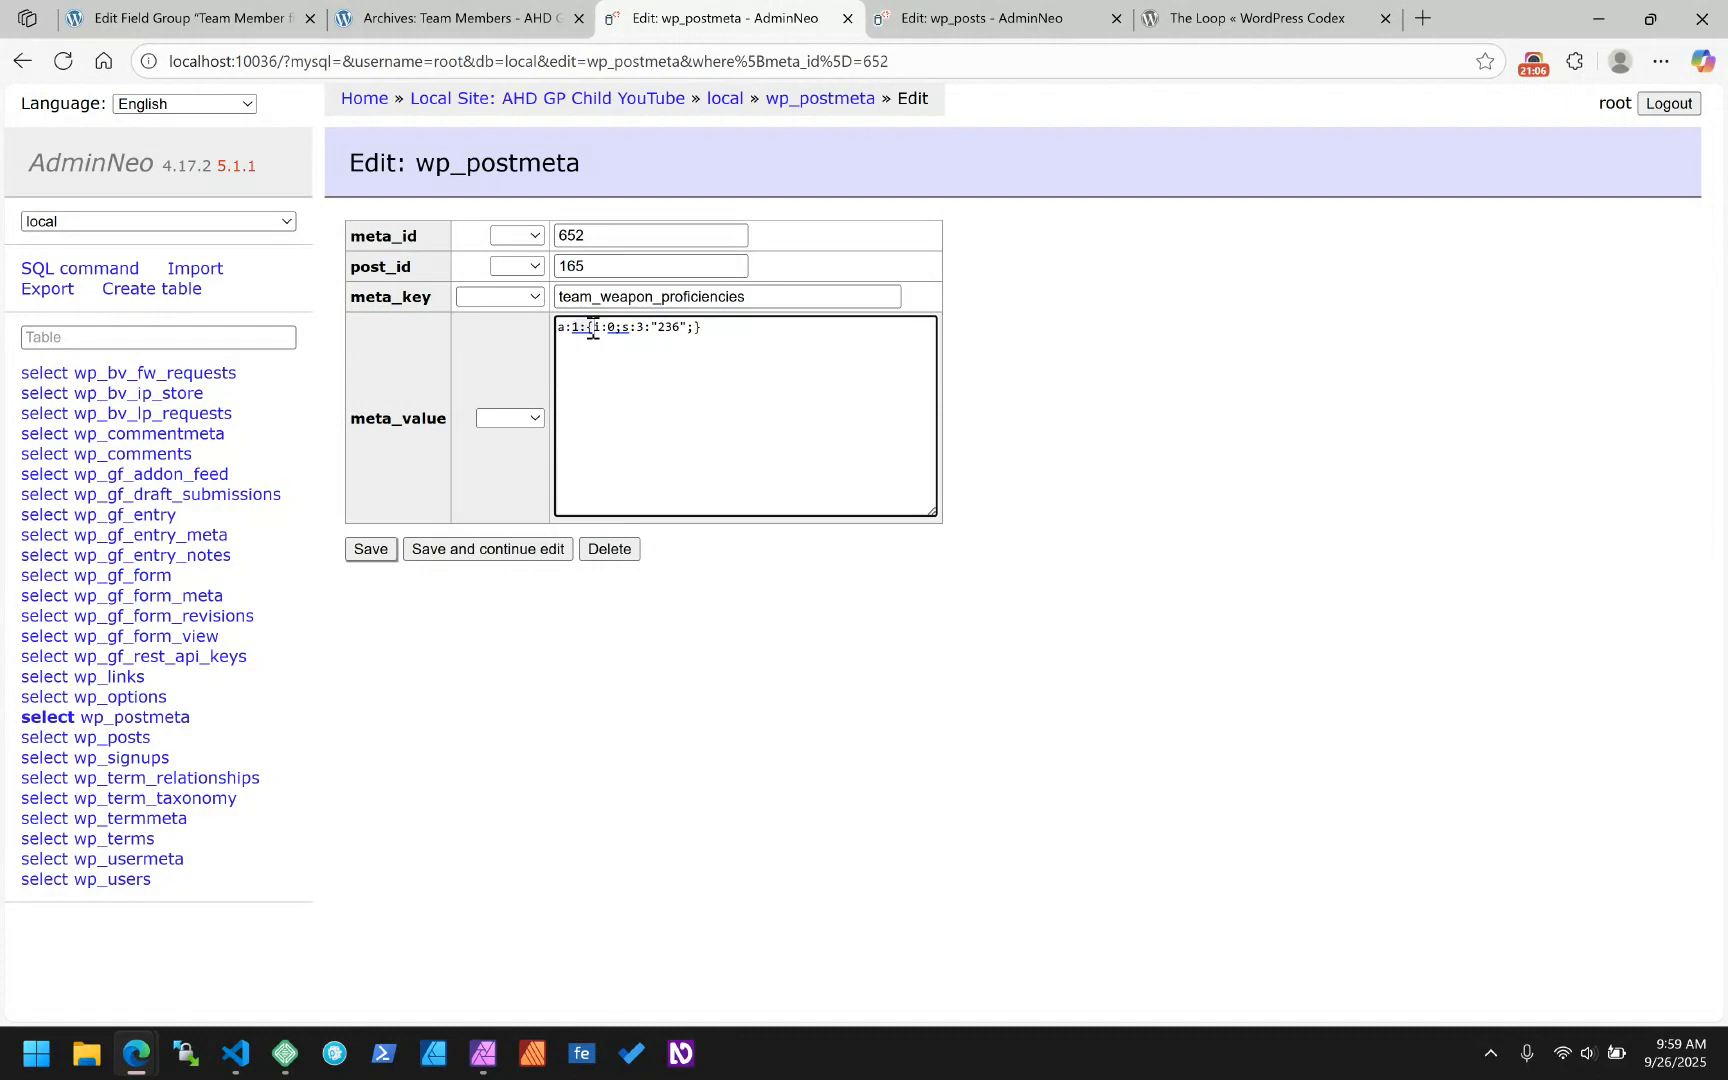
left_click_drag(593, 328, 617, 328)
left_click(626, 328)
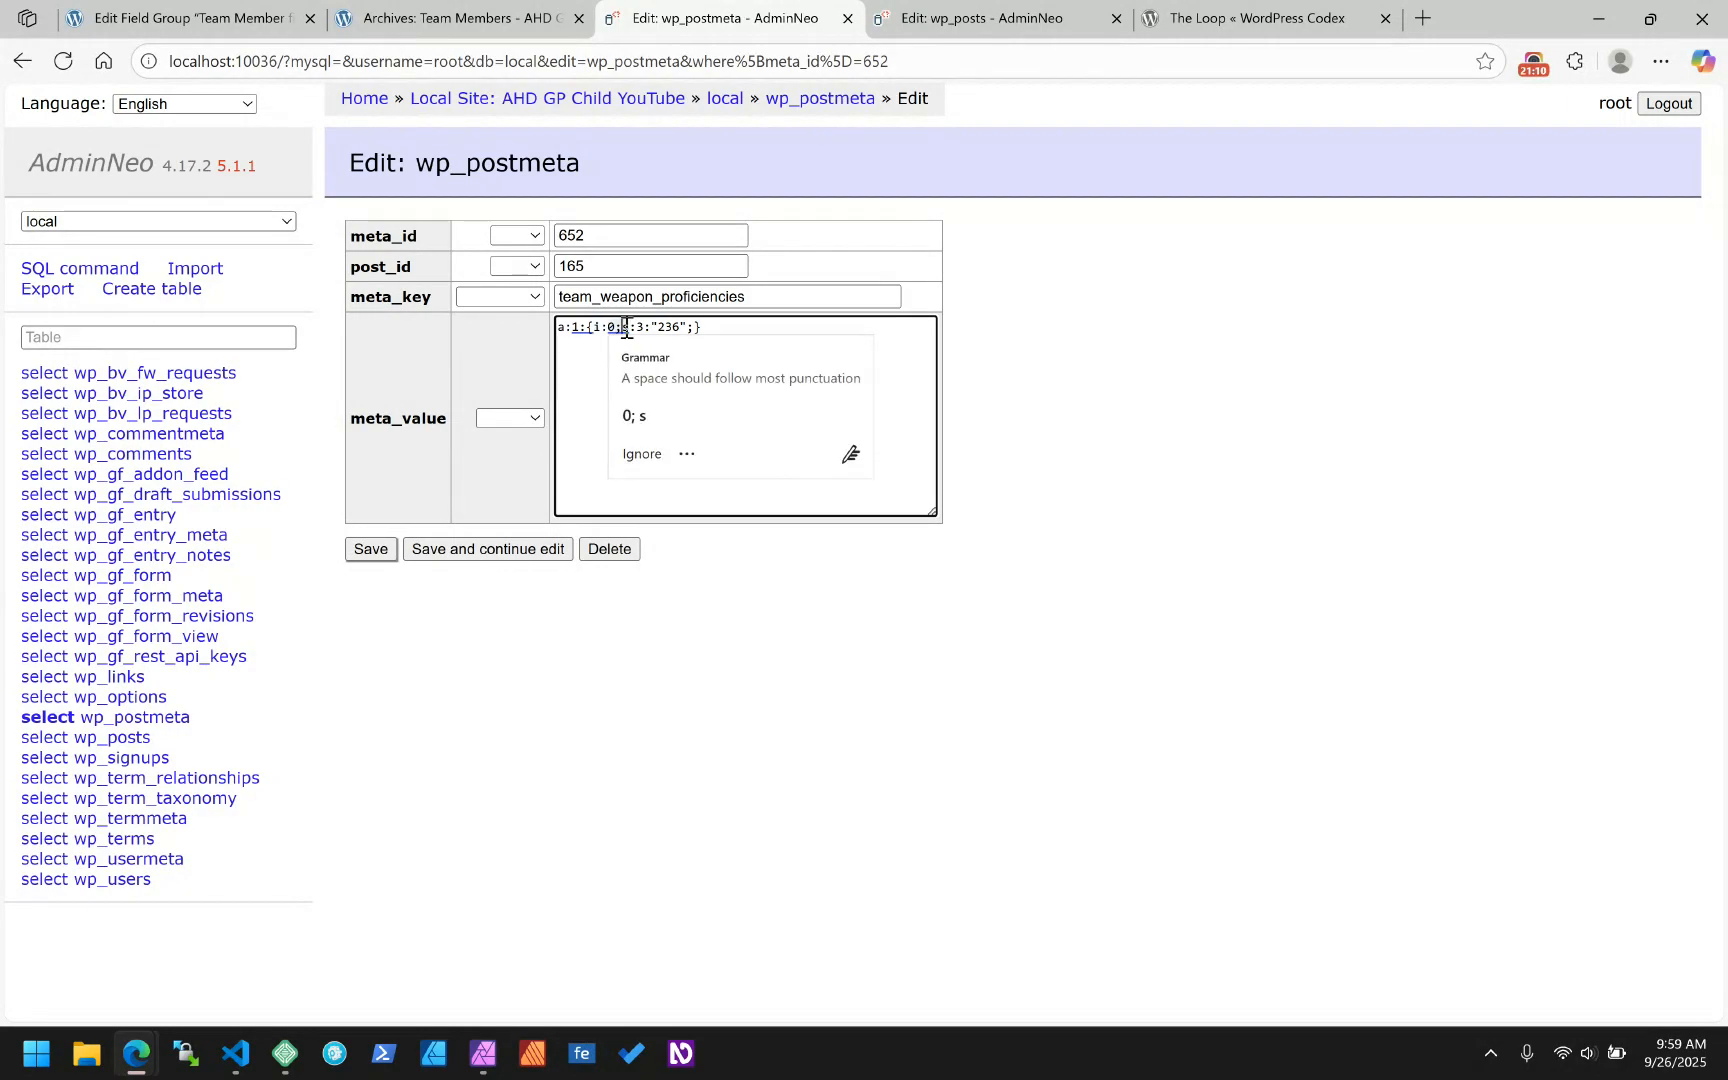
left_click_drag(622, 328, 687, 333)
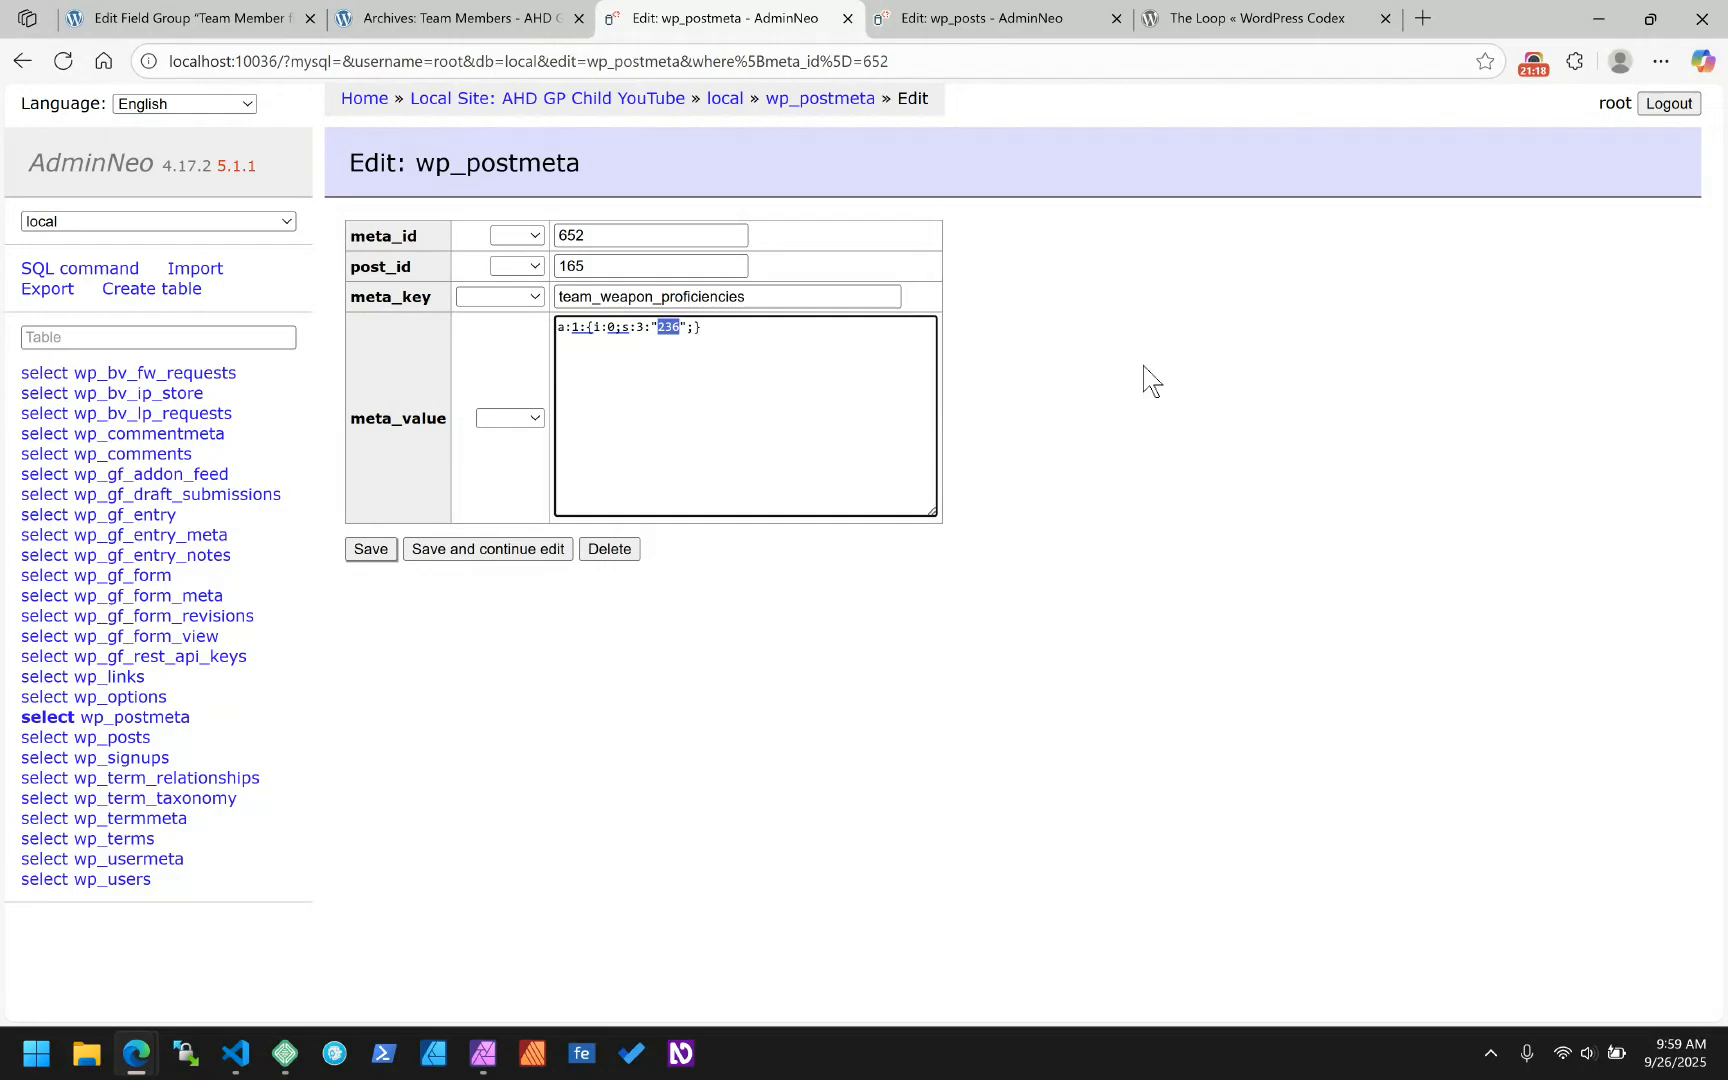
left_click(624, 333)
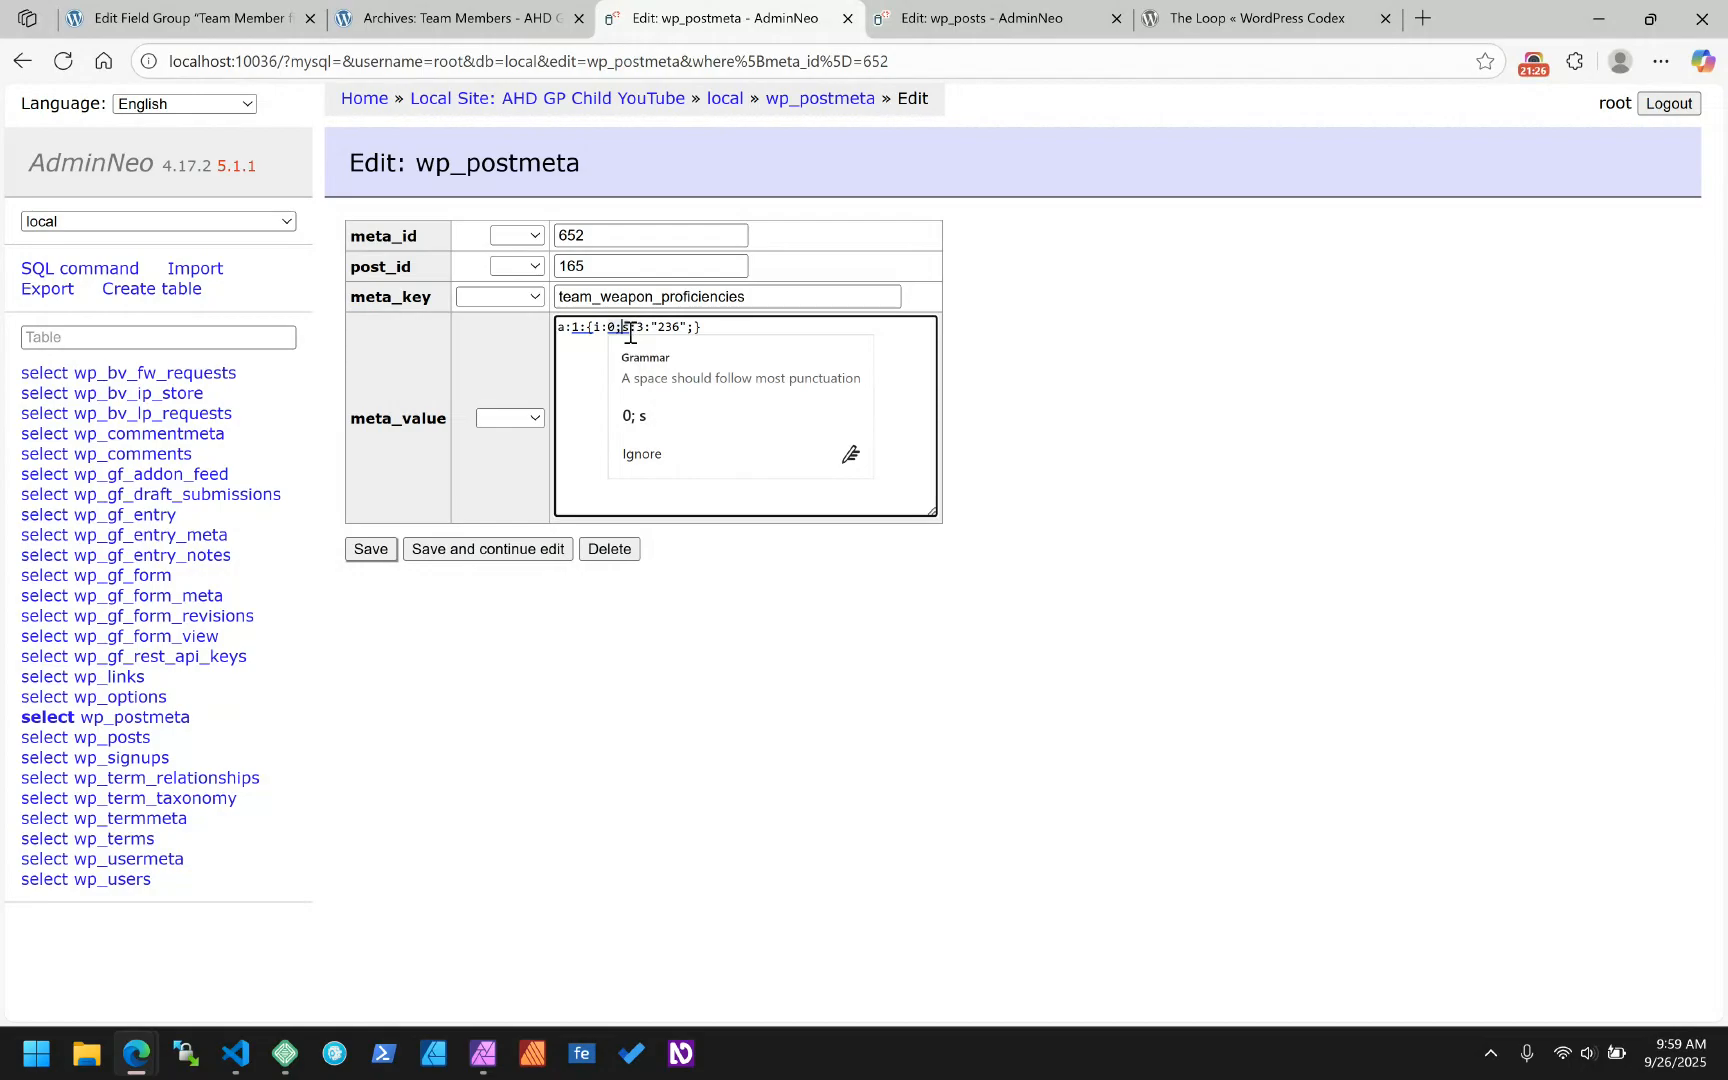
double_click(630, 334)
left_click(662, 334)
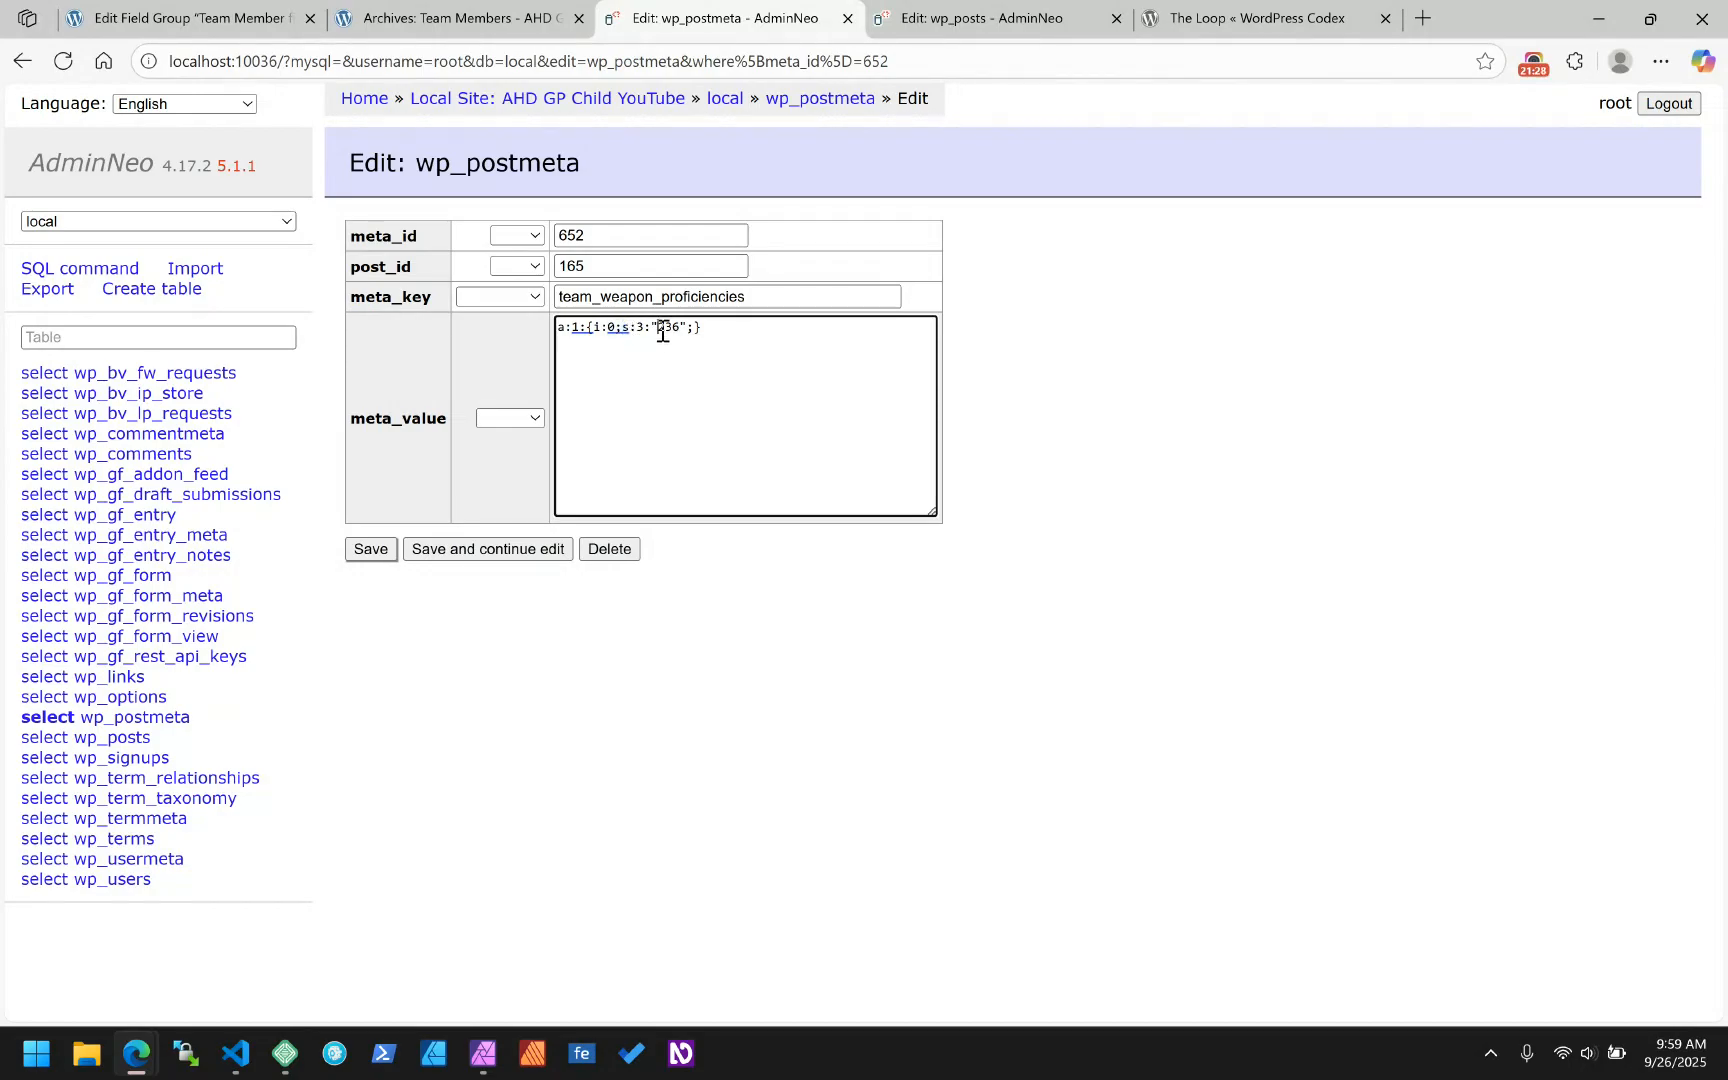
- Highlight the end of the quoted string in the serialized team_weapon_proficiencies value, leaving nothing selected
left_click_drag(659, 331, 683, 328)
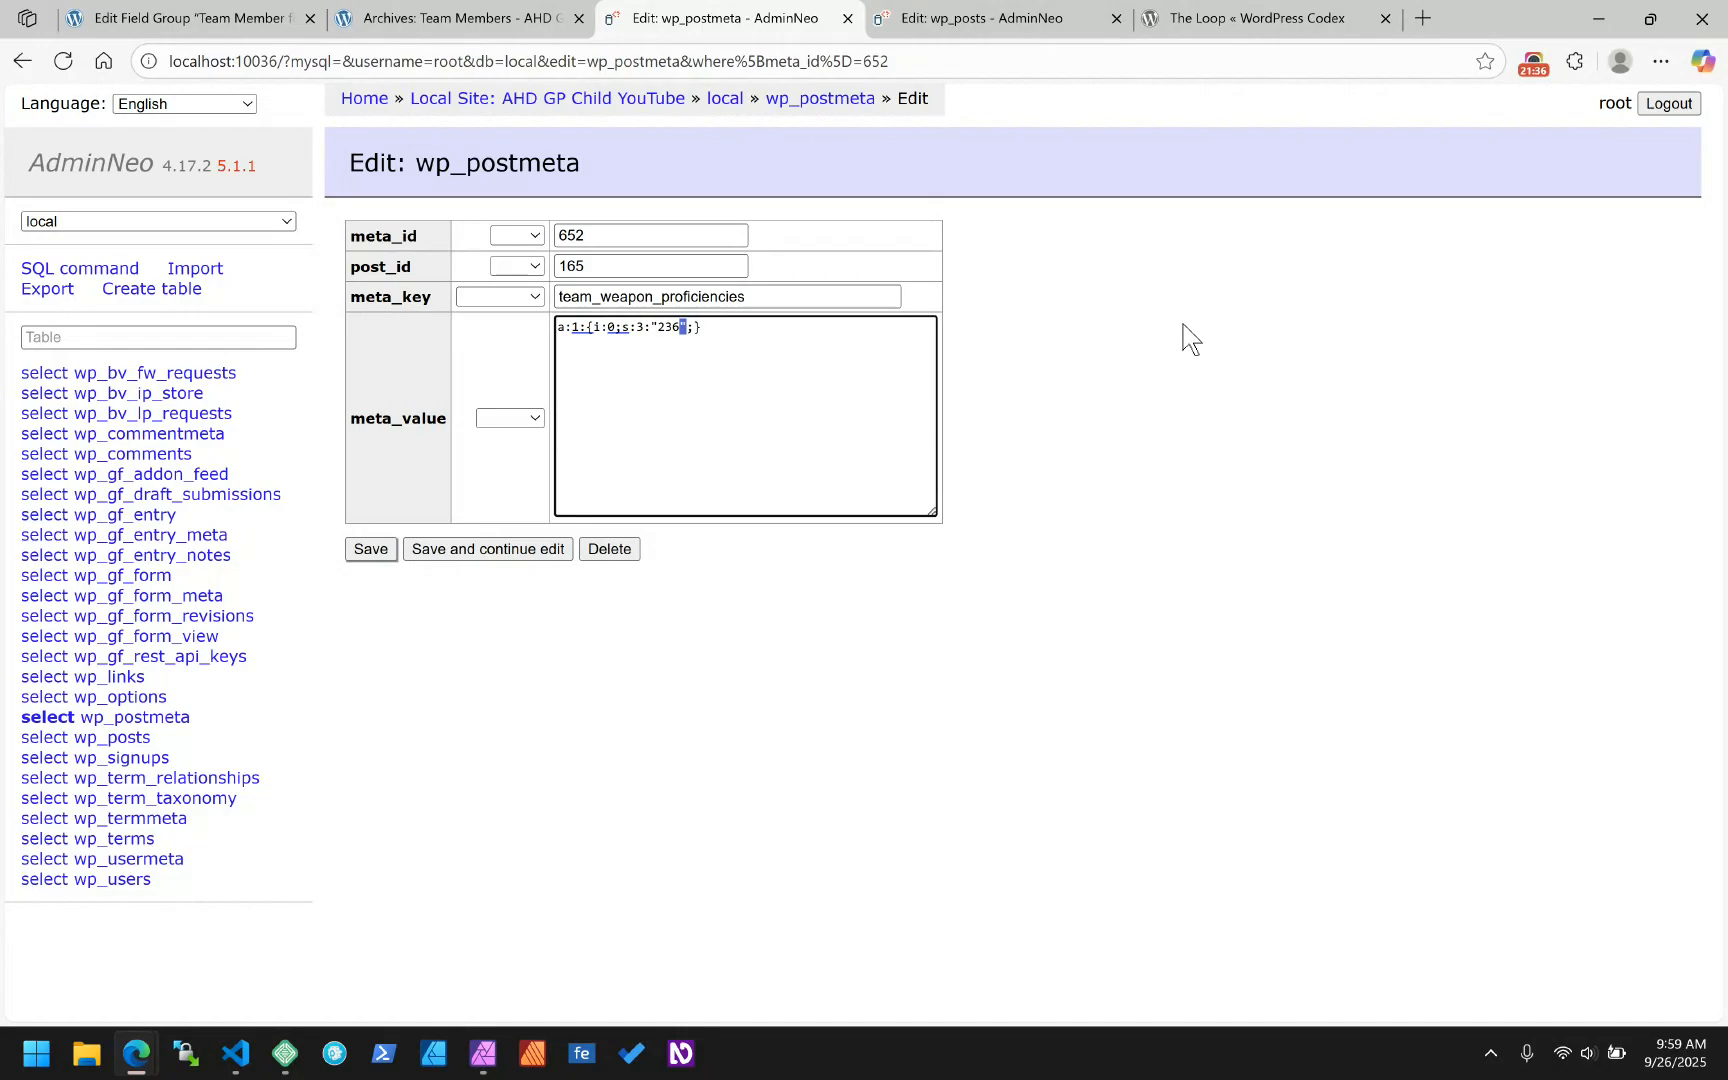
left_click(790, 347)
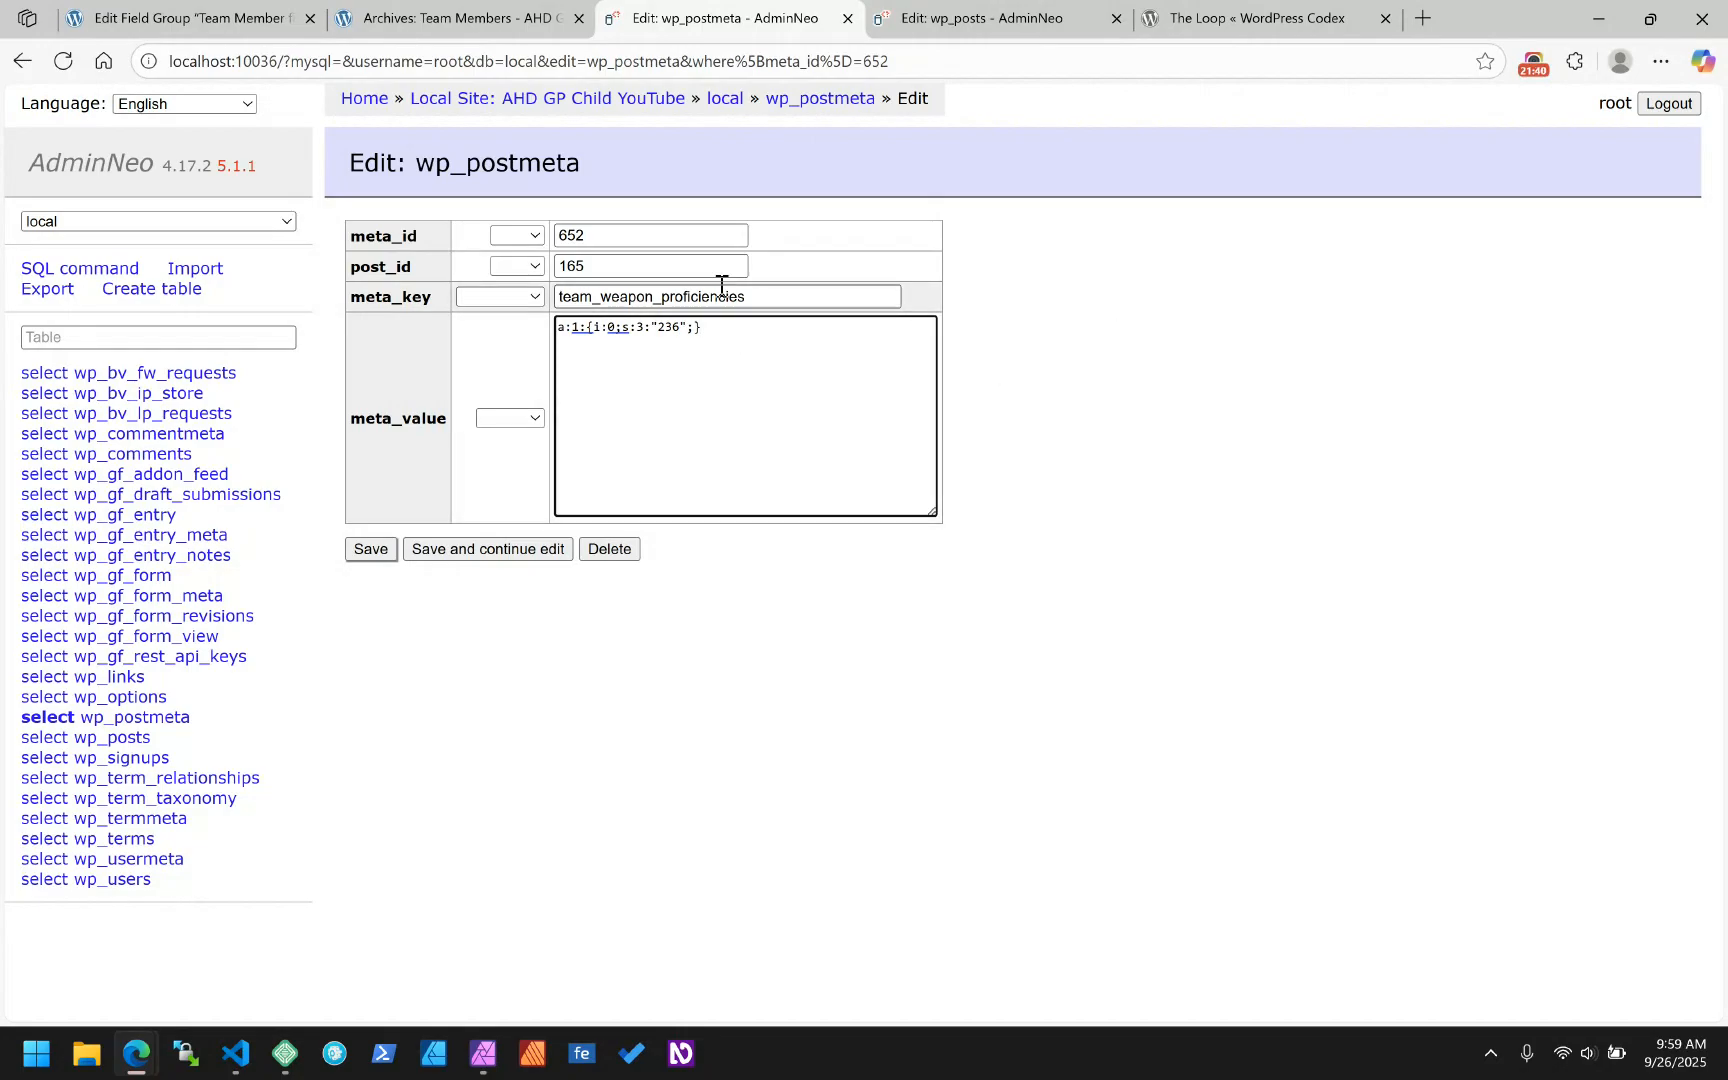
- In the Team Member fields group, collapse Social Media and expand Weapon Proficiencies to examine its Relationship field settings and post filters
left_click(205, 17)
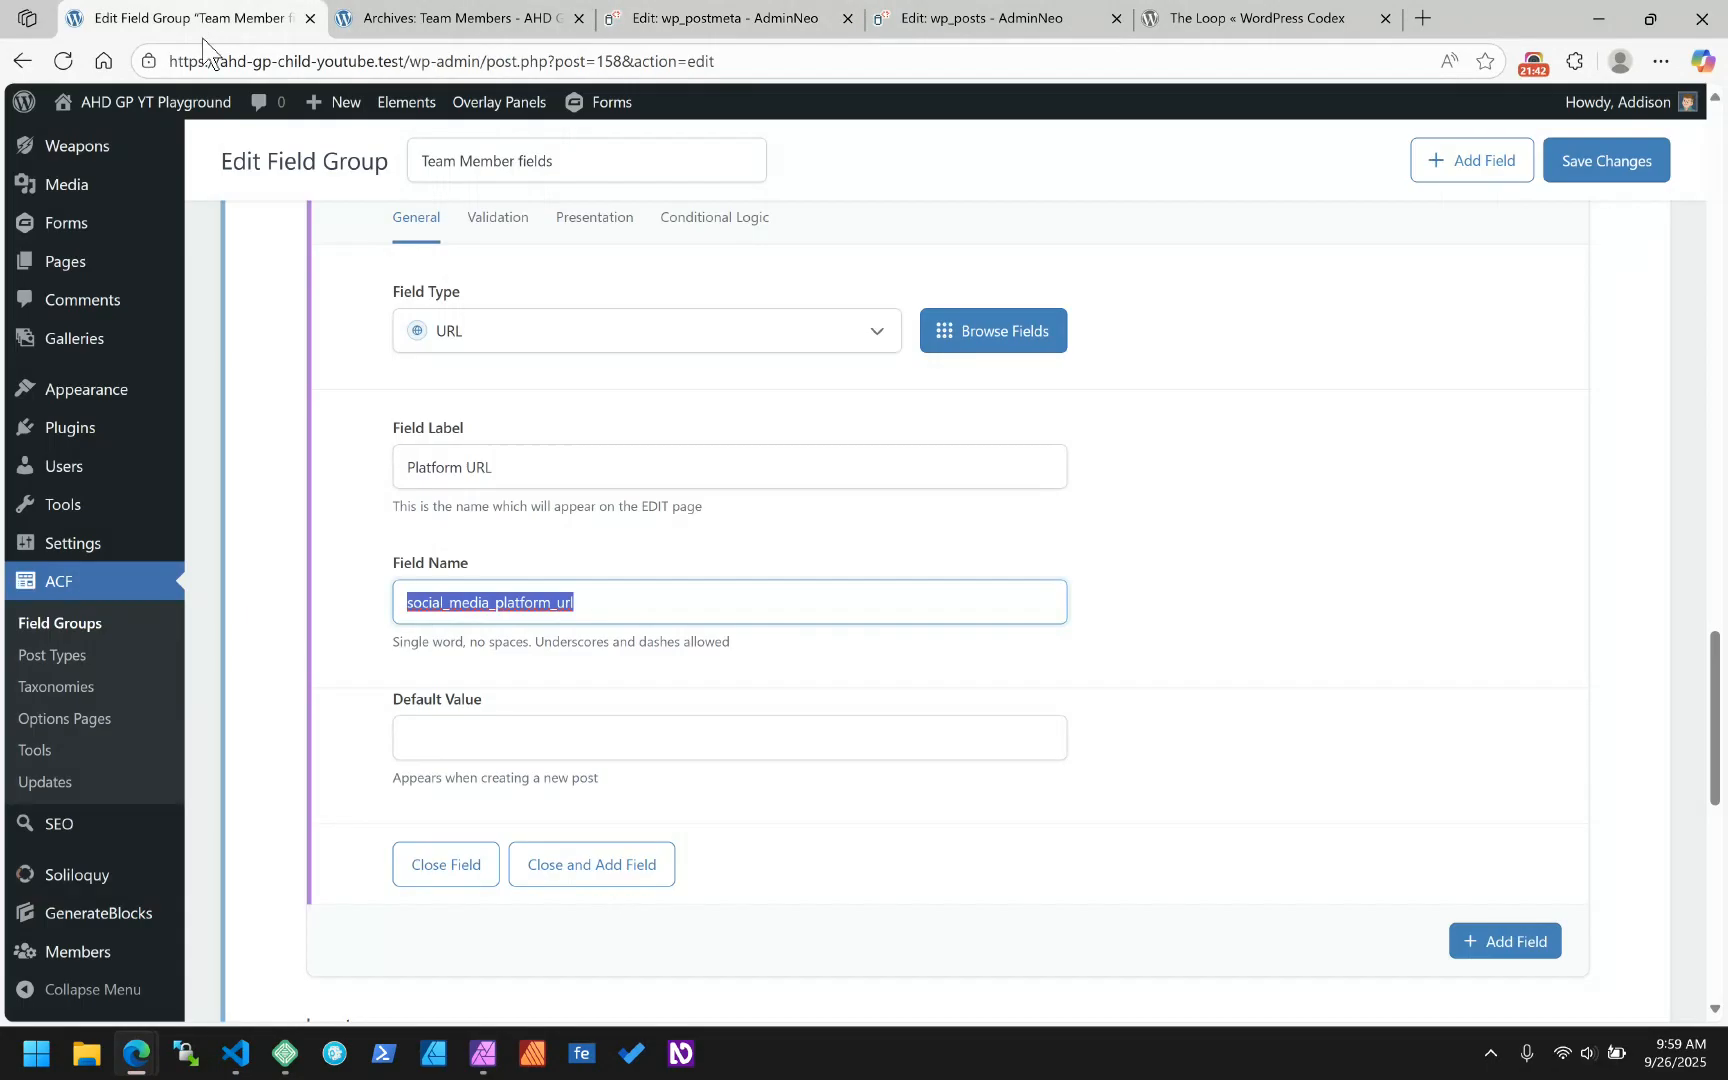
scroll(398, 372, "up", 5)
scroll(395, 368, "up", 15)
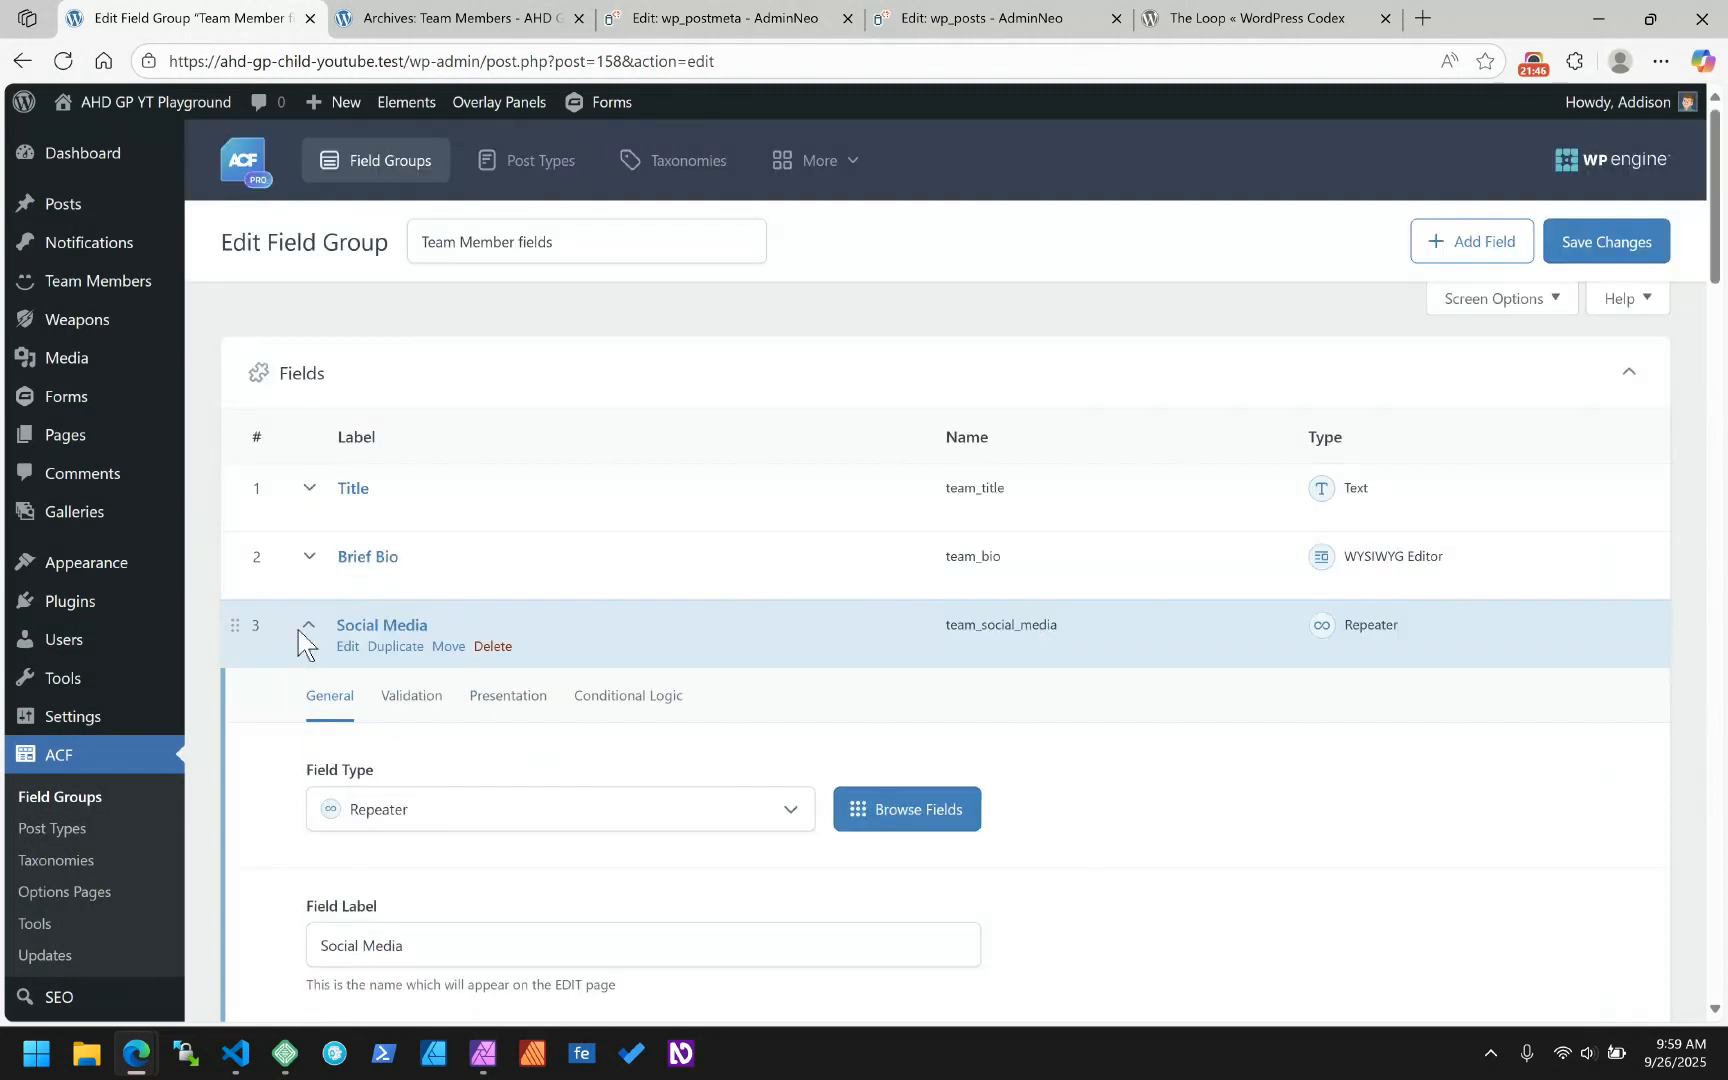
left_click(298, 629)
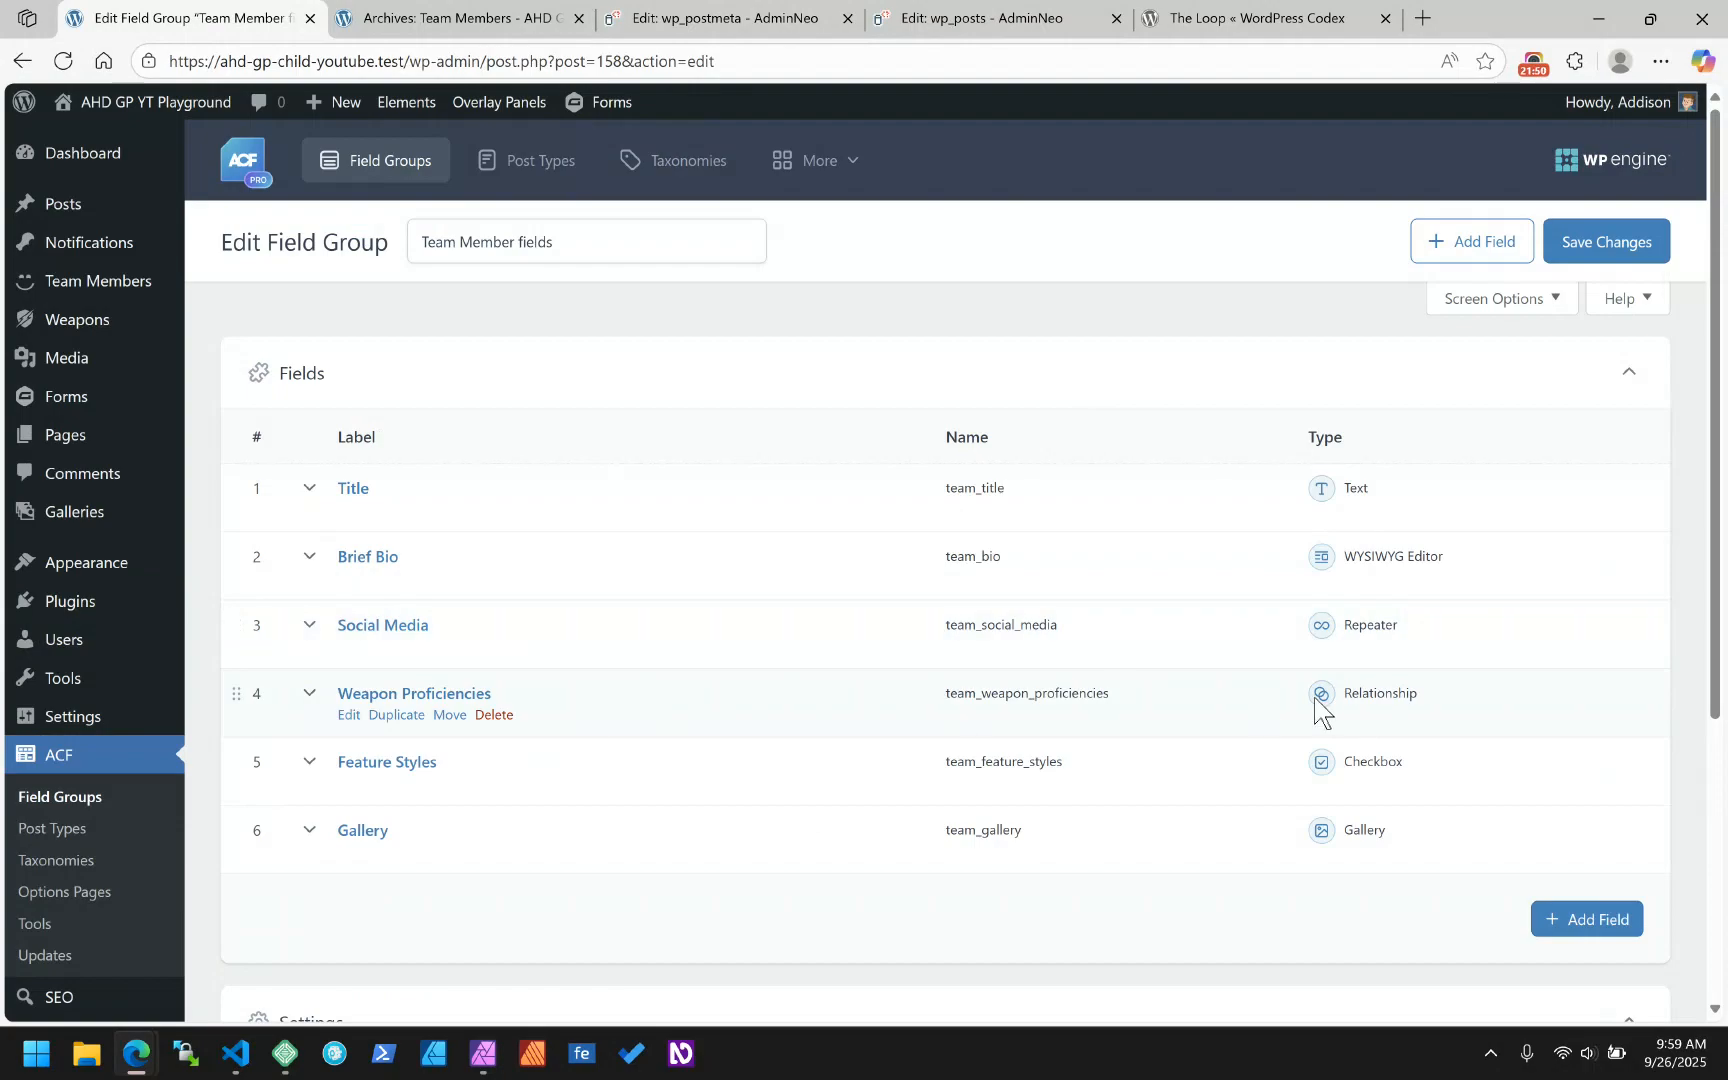
left_click(298, 692)
scroll(585, 570, "down", 5)
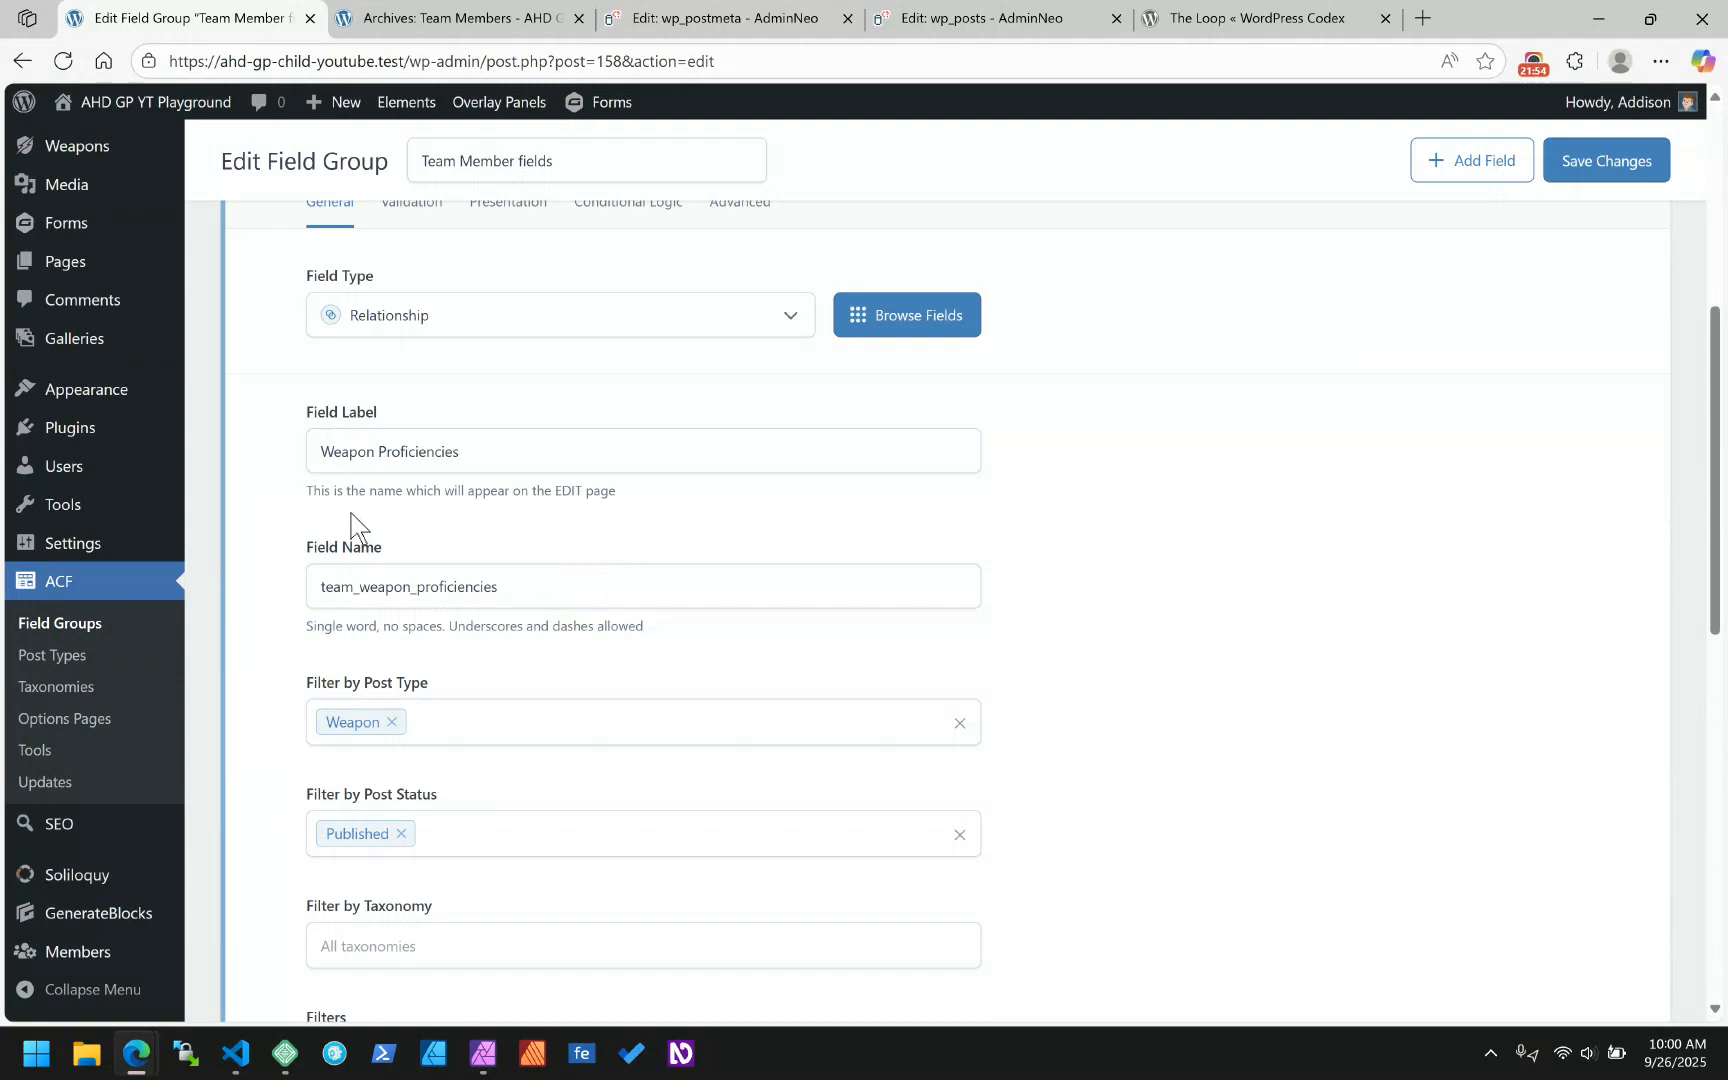
scroll(258, 462, "up", 2)
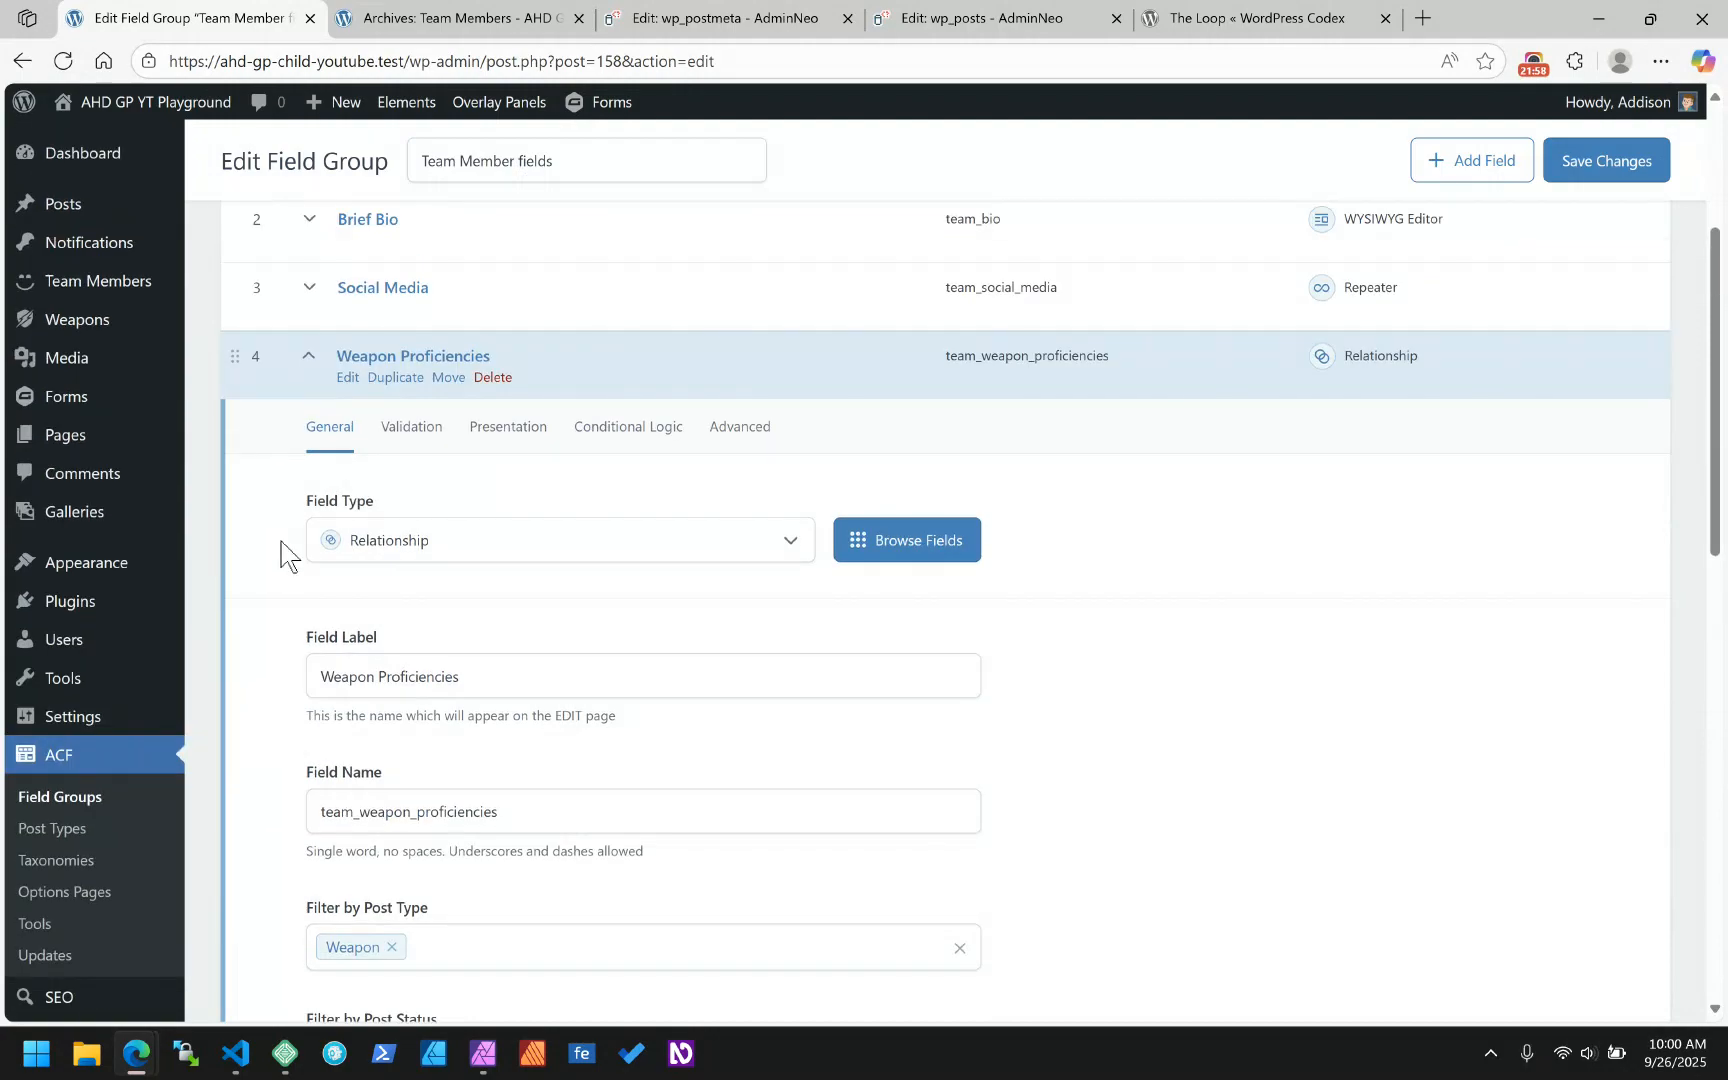
scroll(281, 541, "down", 3)
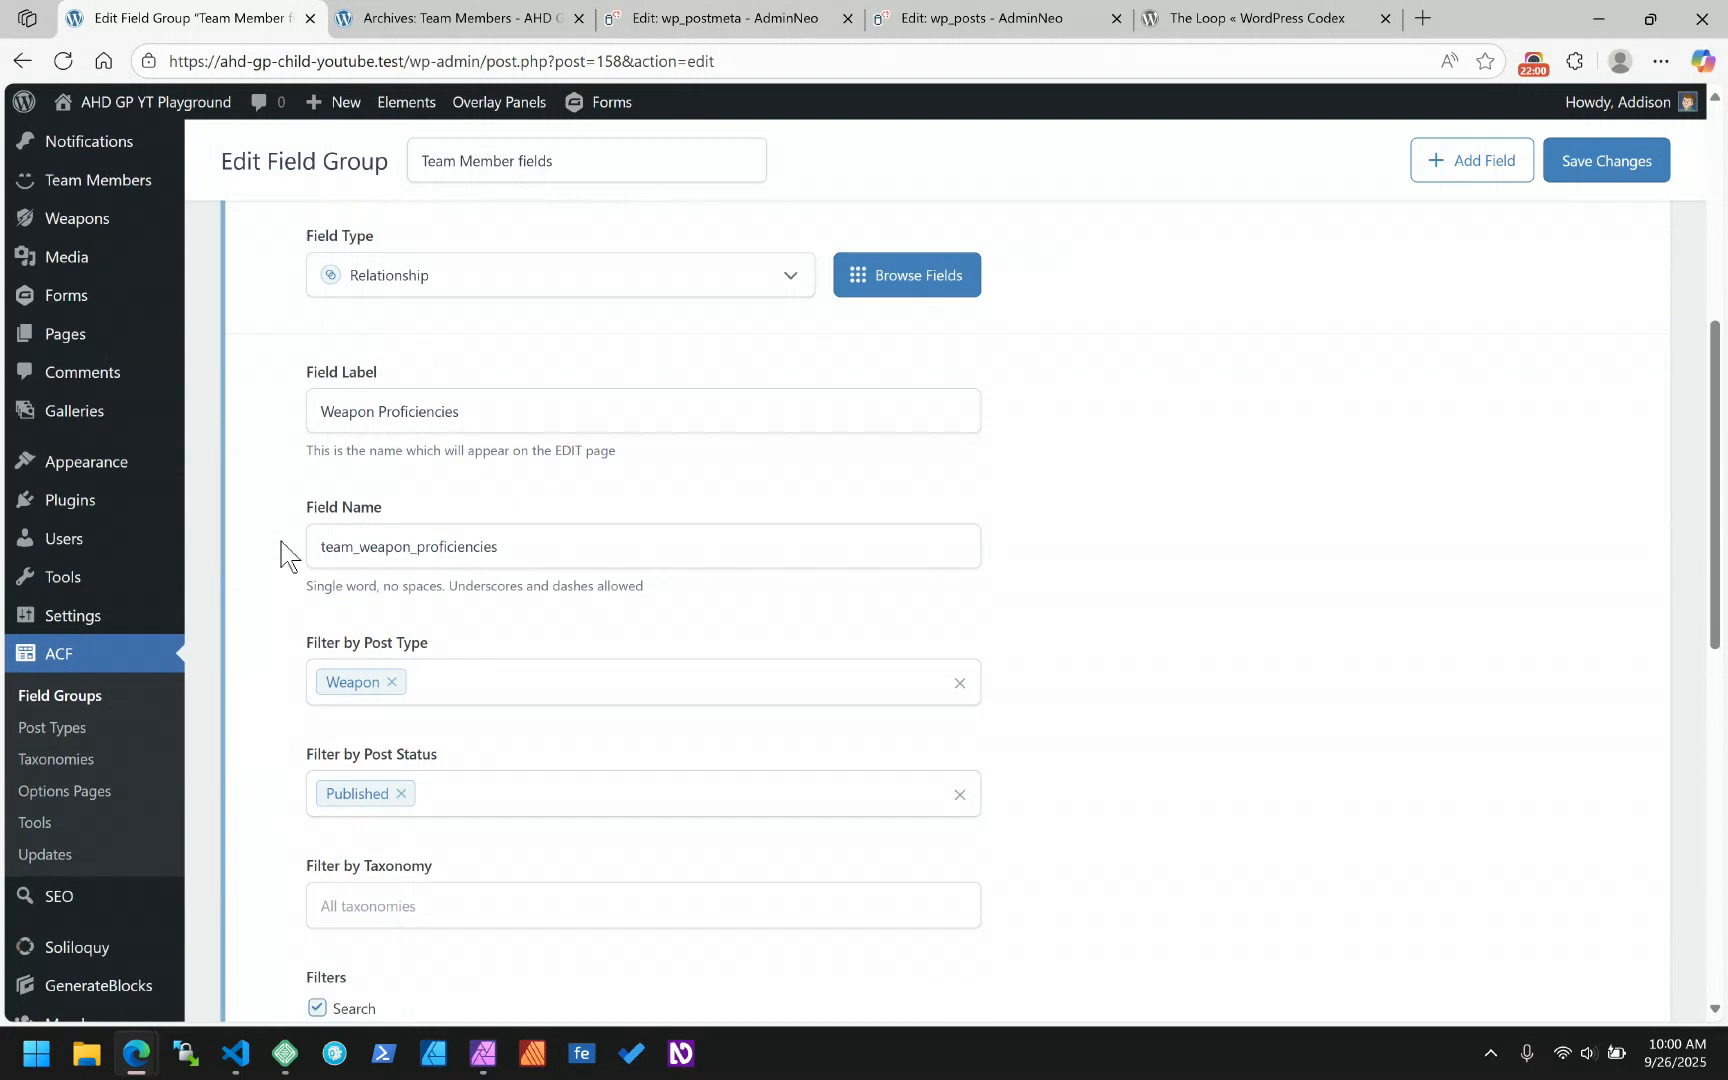
scroll(281, 554, "down", 2)
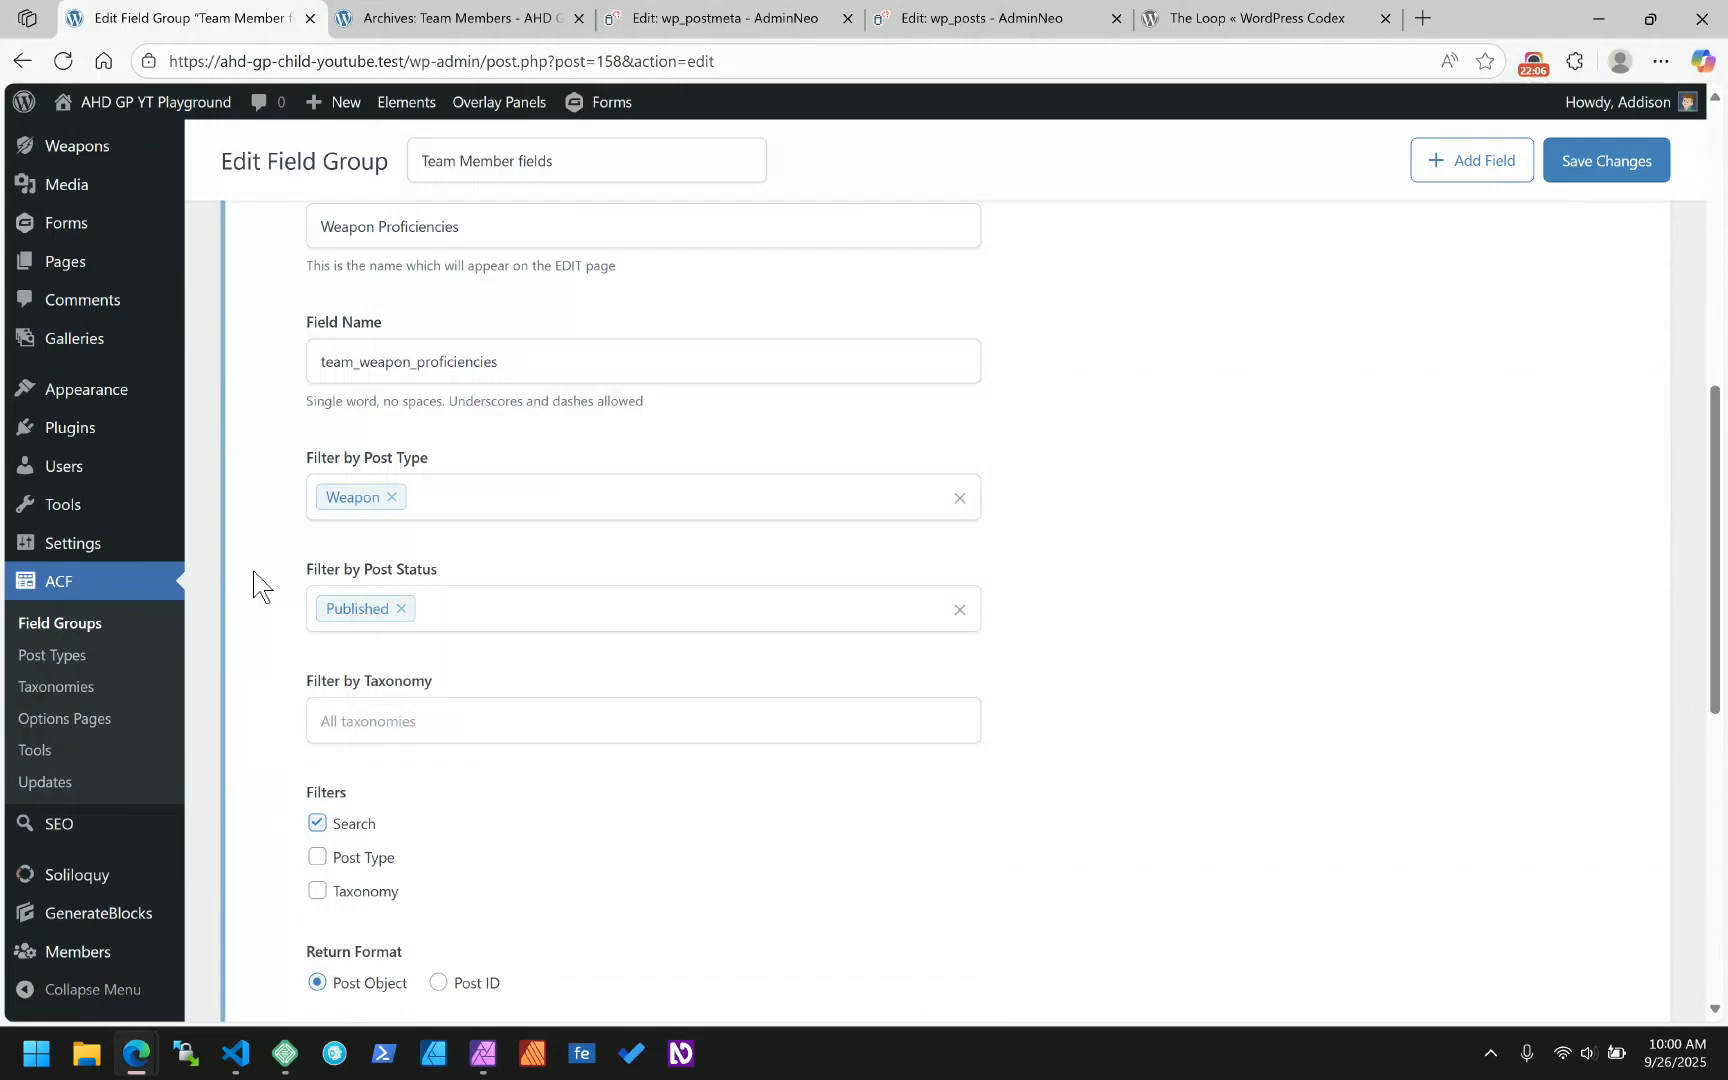
- Open the Team Members list in a new browser tab and open the Han Solo post for editing
left_click(395, 16)
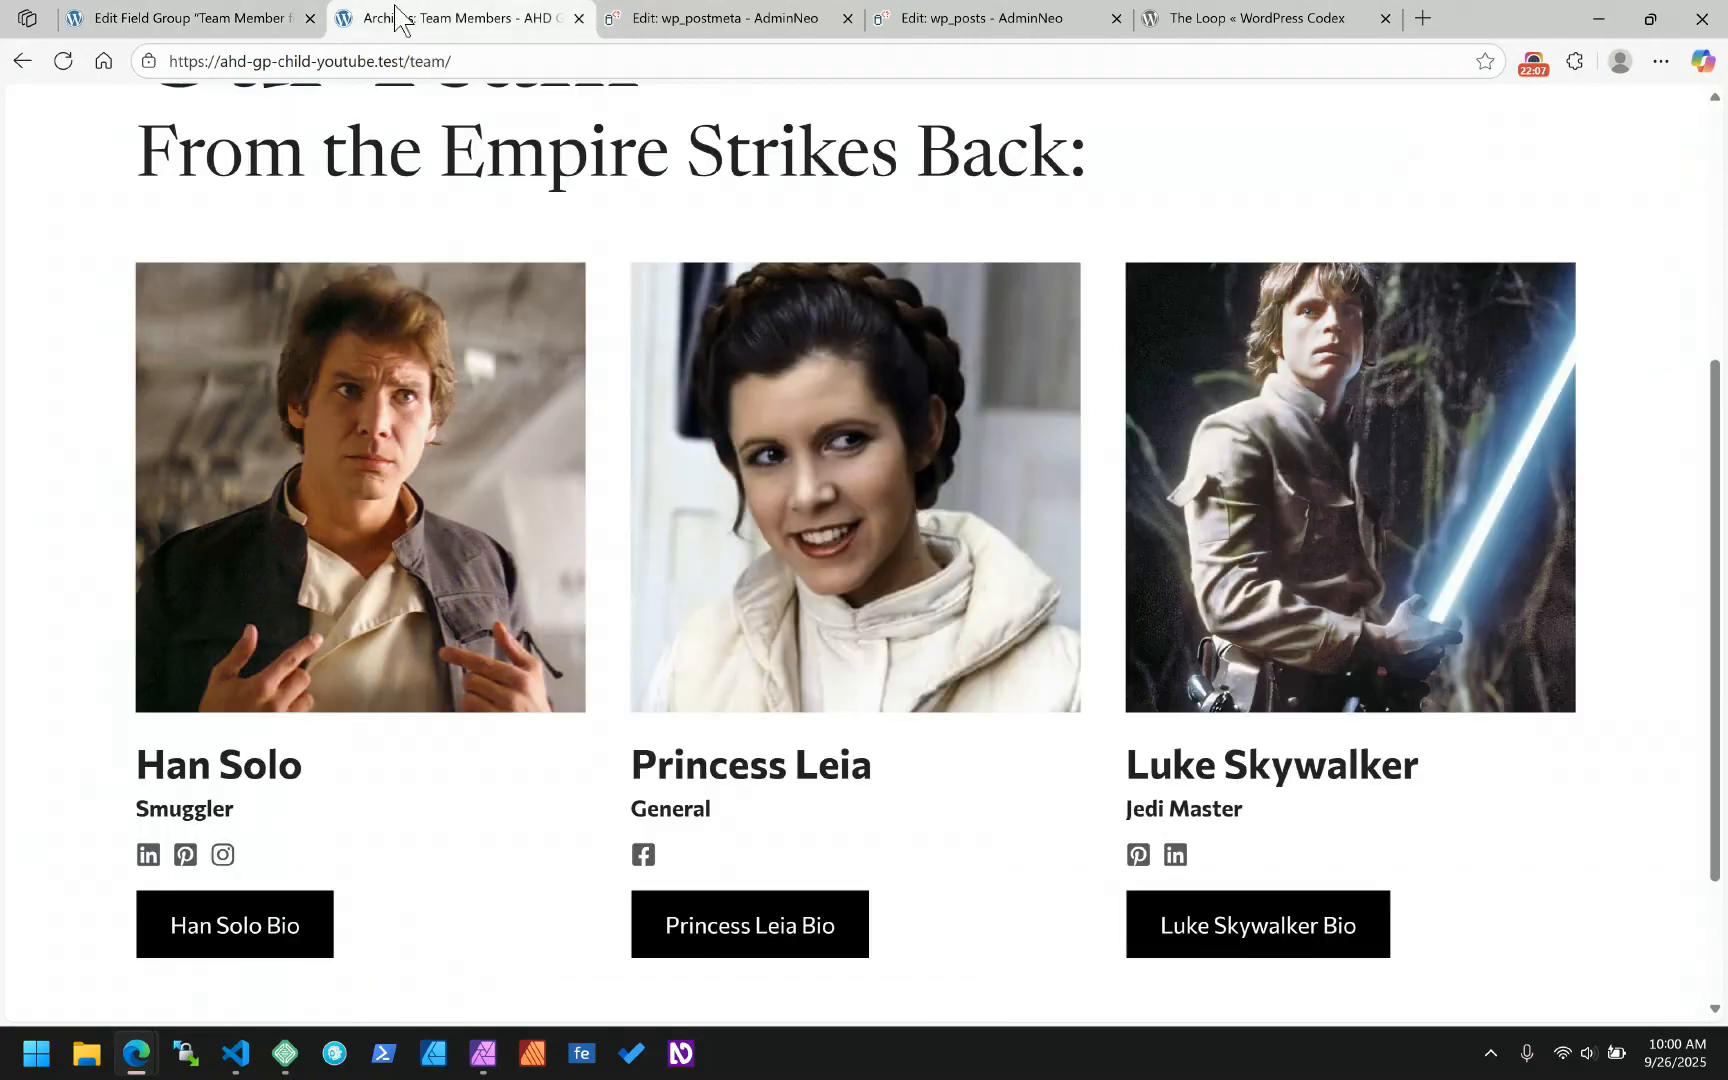
left_click(295, 17)
scroll(25, 355, "up", 1)
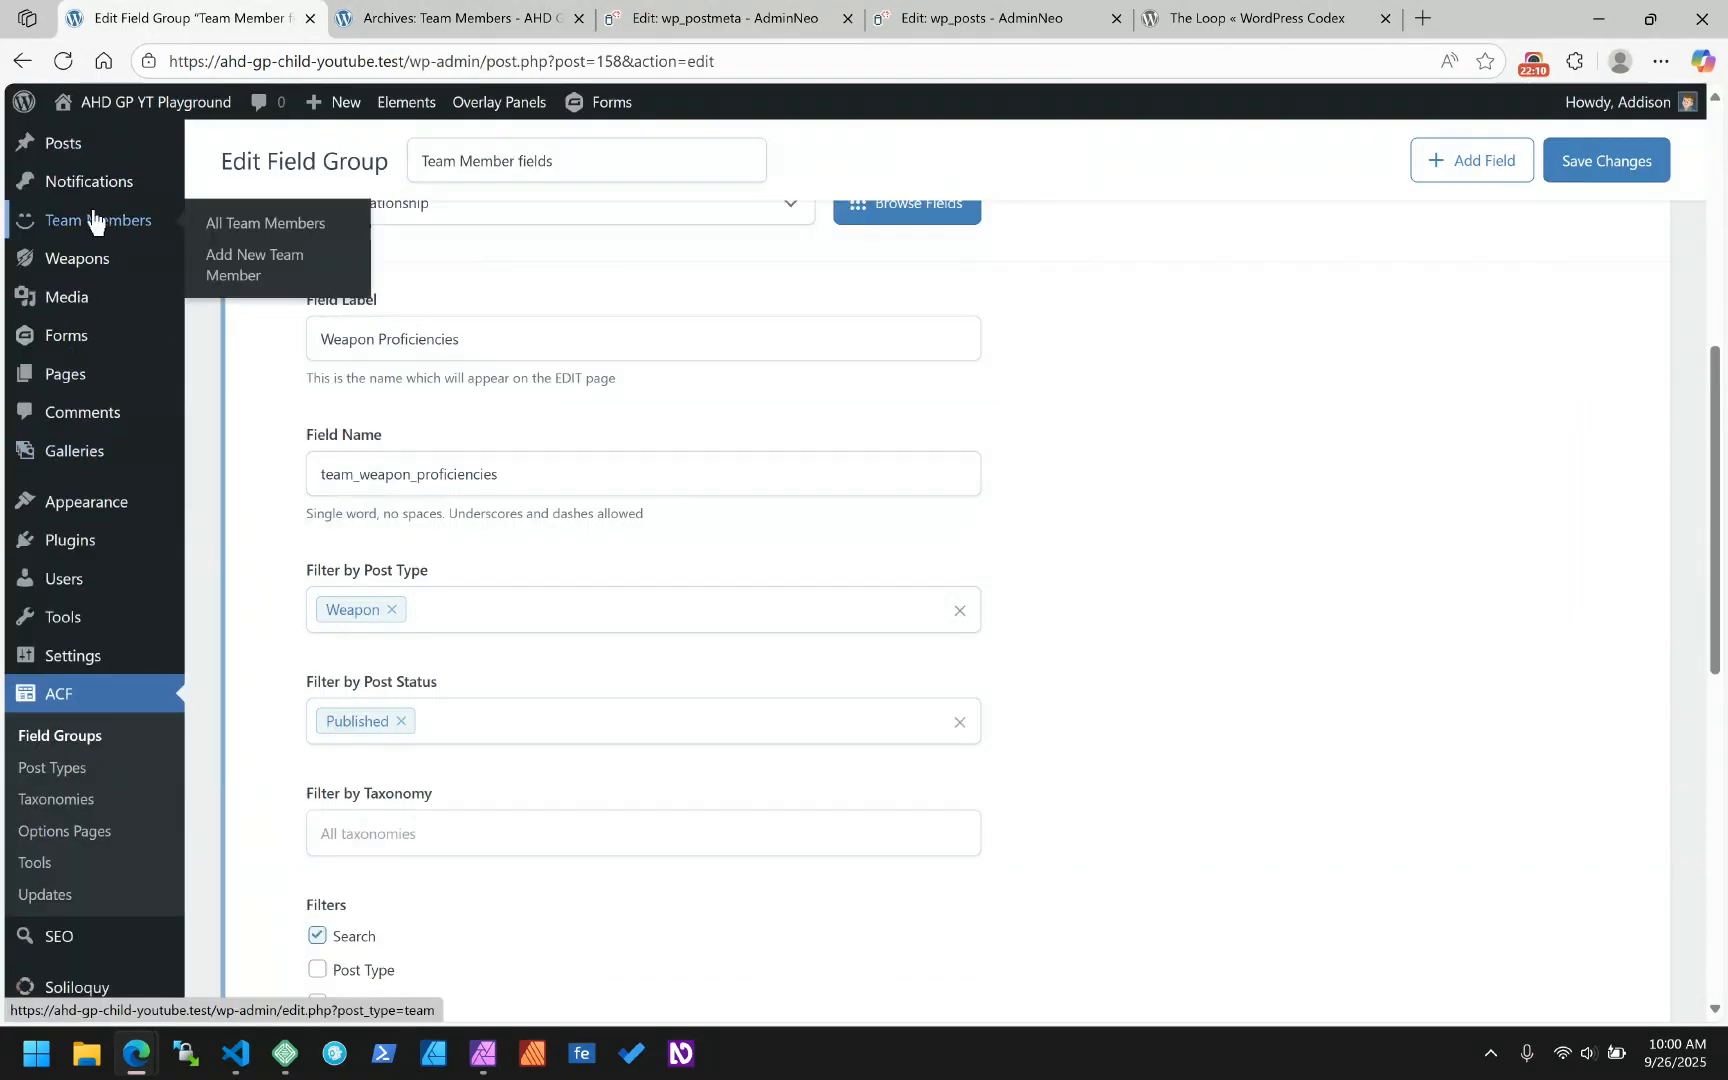
right_click(111, 226)
left_click(200, 236)
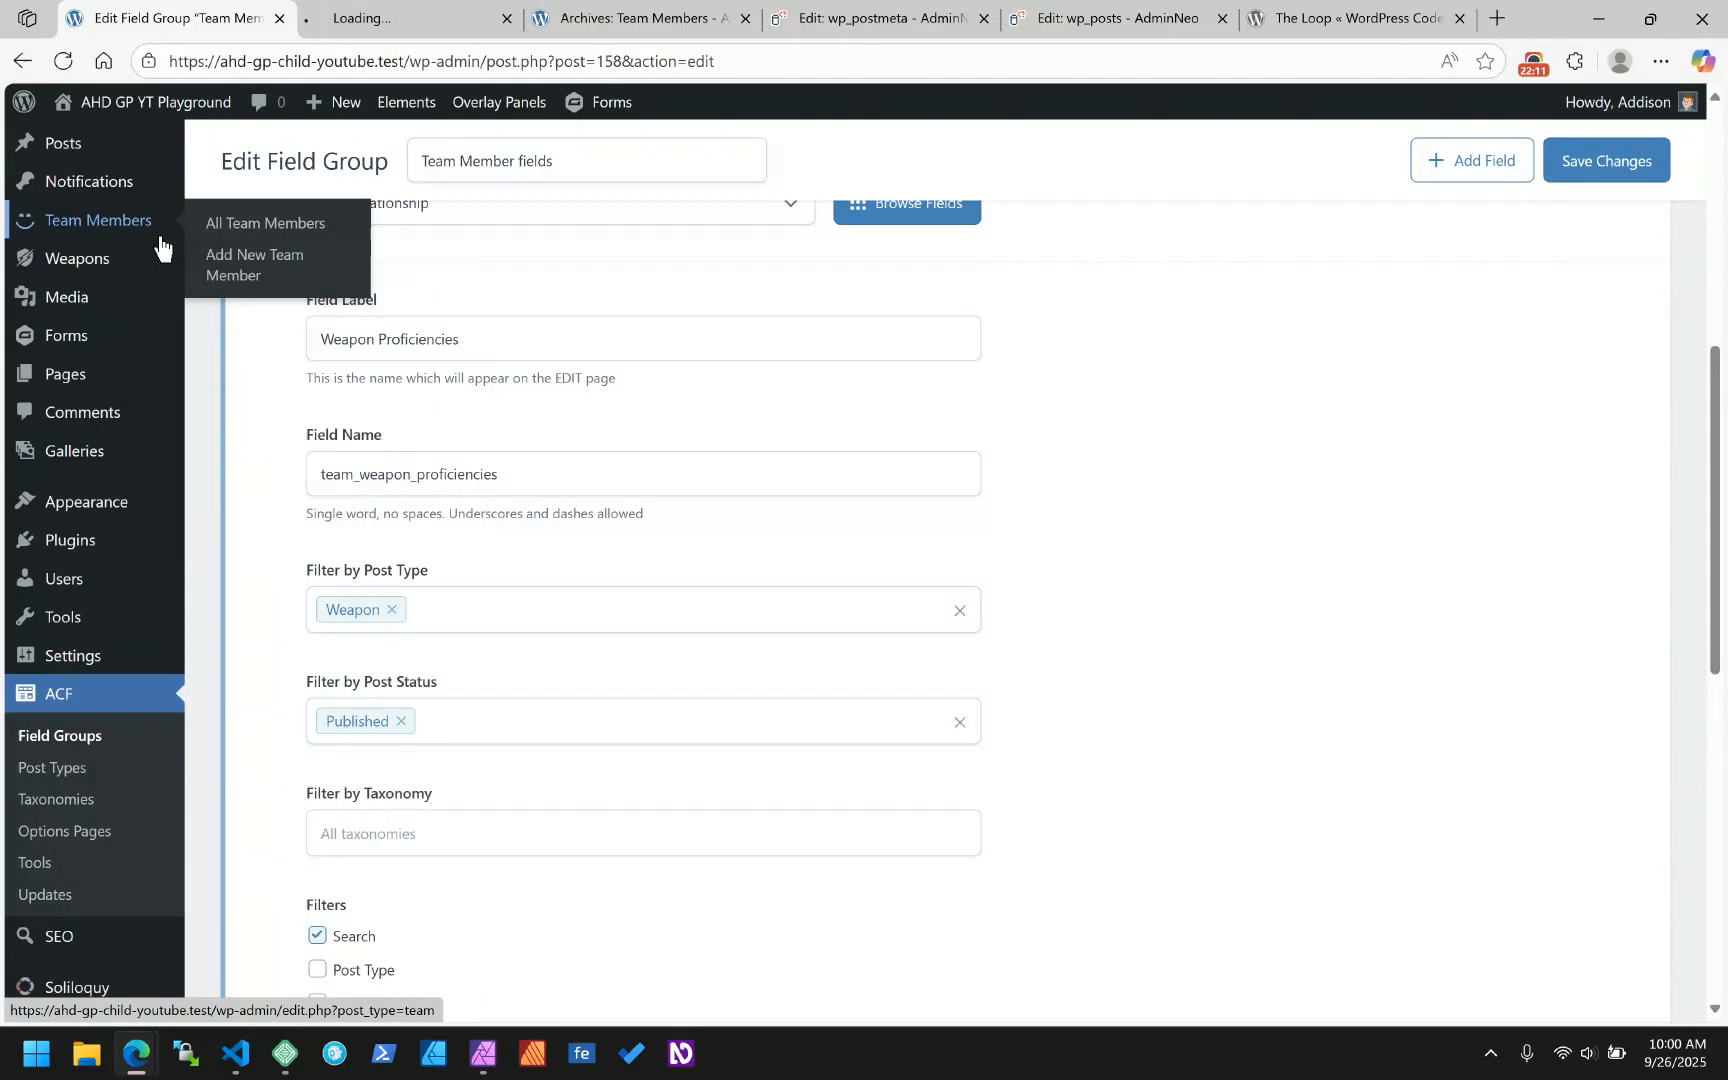
left_click(410, 18)
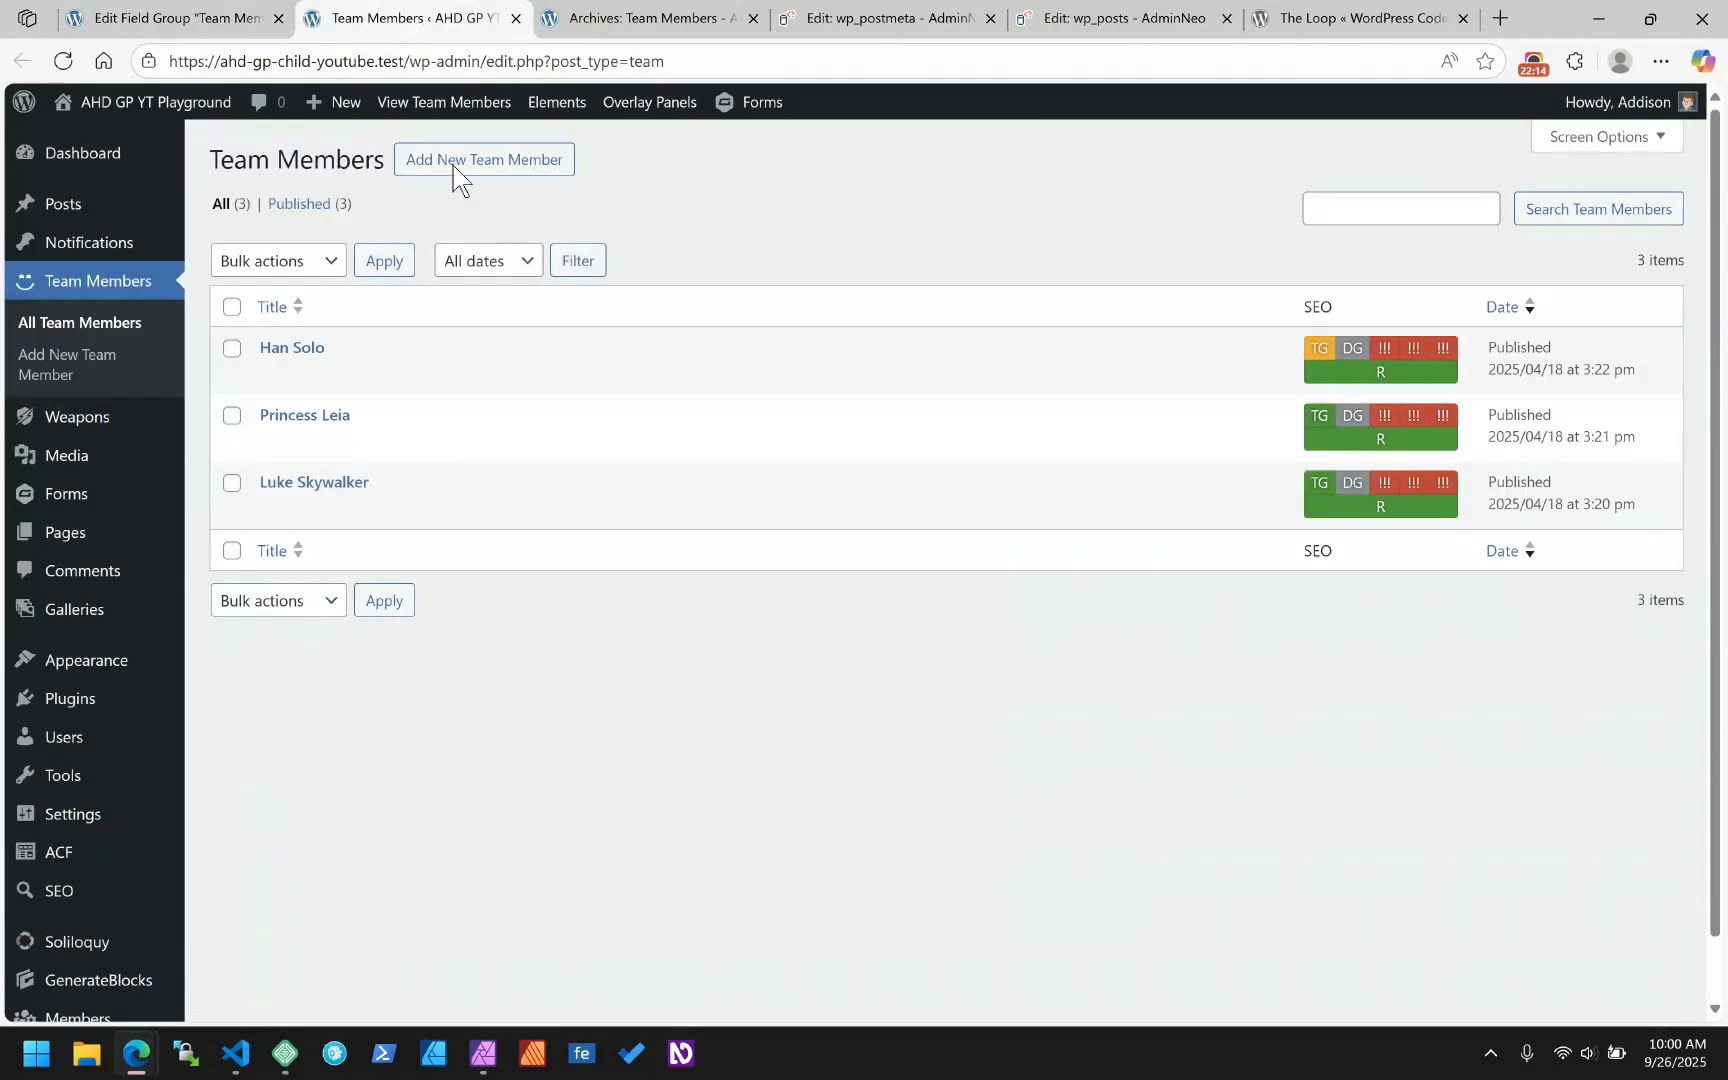
left_click(290, 347)
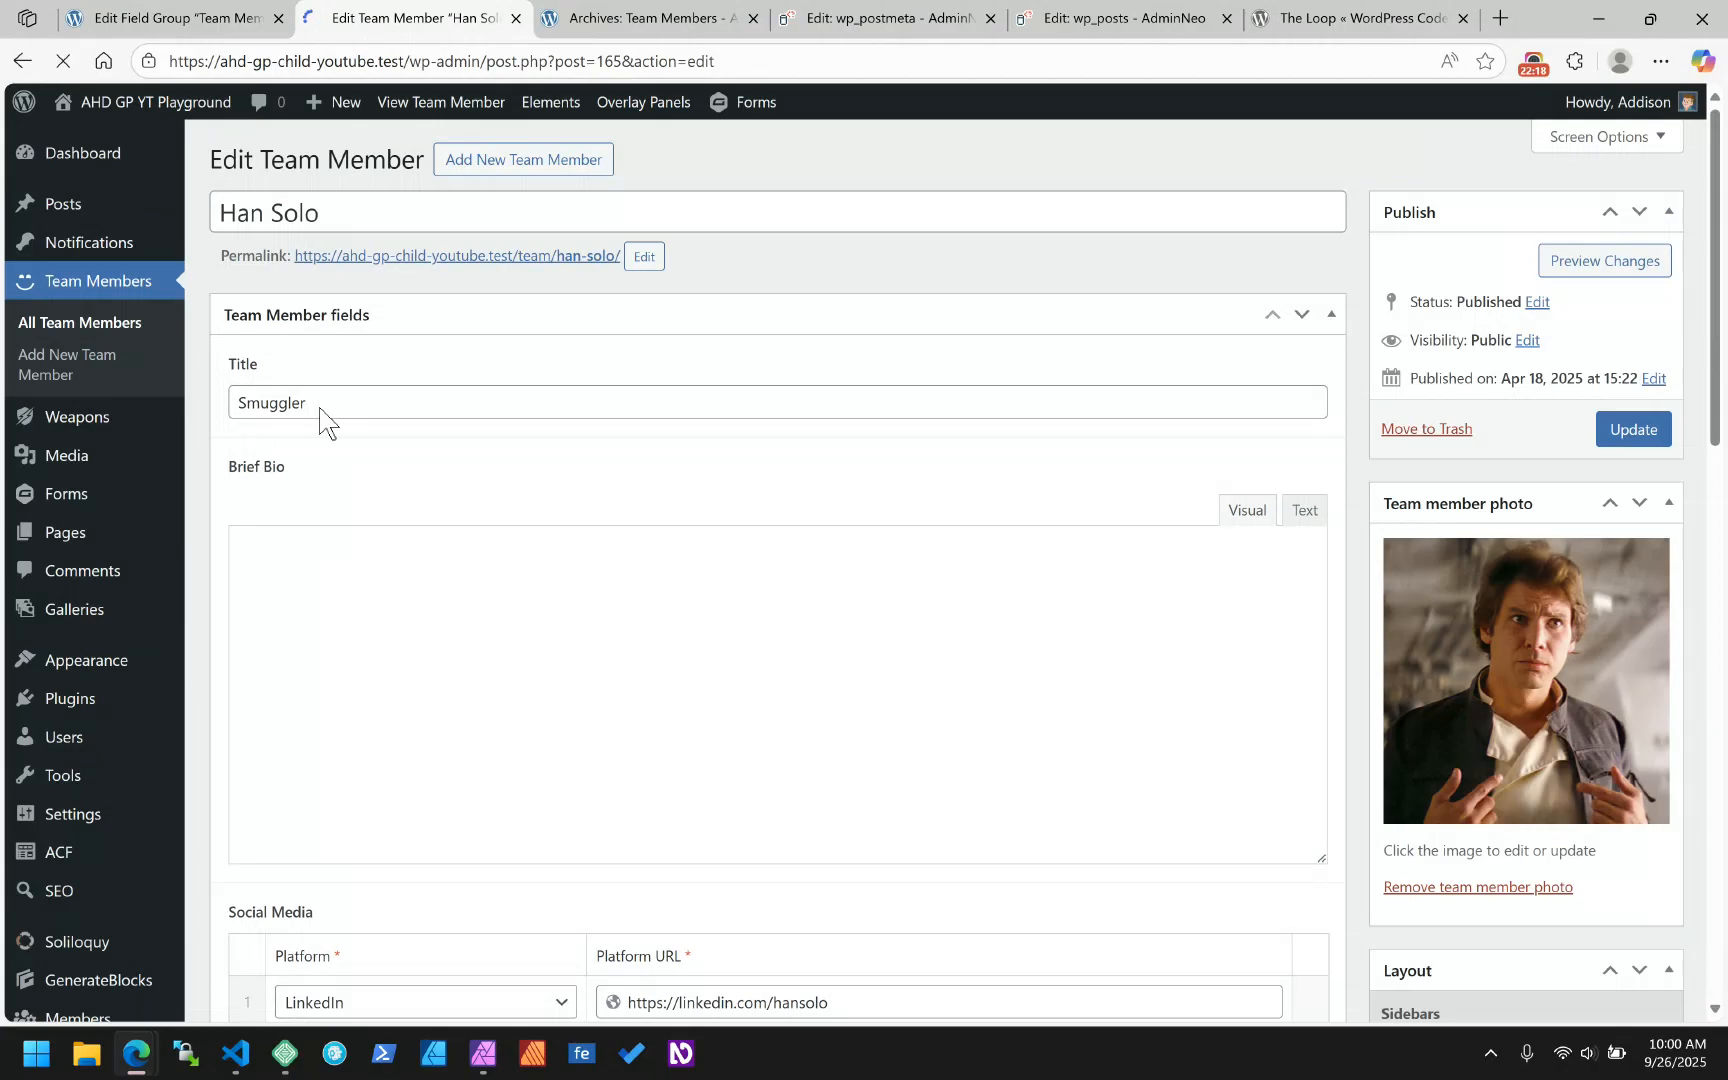
- Add Lightsaber to Han Solo's Weapon Proficiencies alongside Blaster Pistol and update the post
scroll(215, 440, "down", 3)
scroll(215, 440, "down", 7)
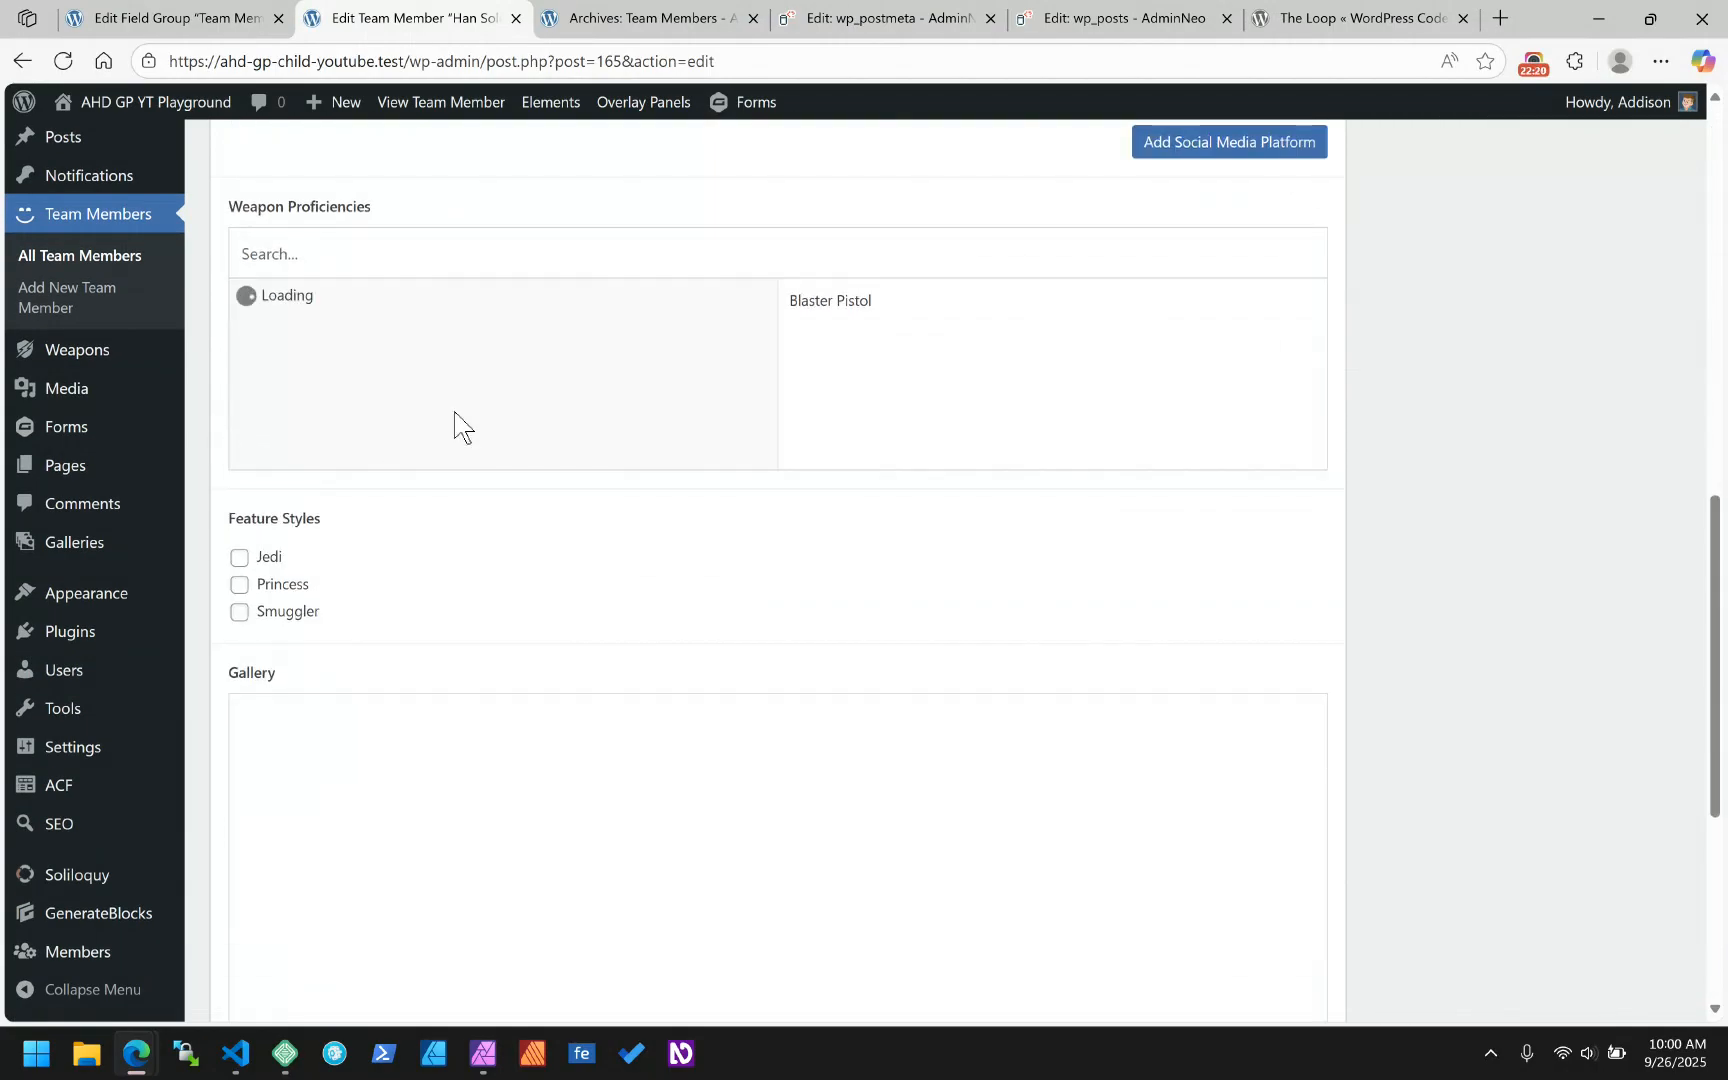
scroll(979, 365, "up", 2)
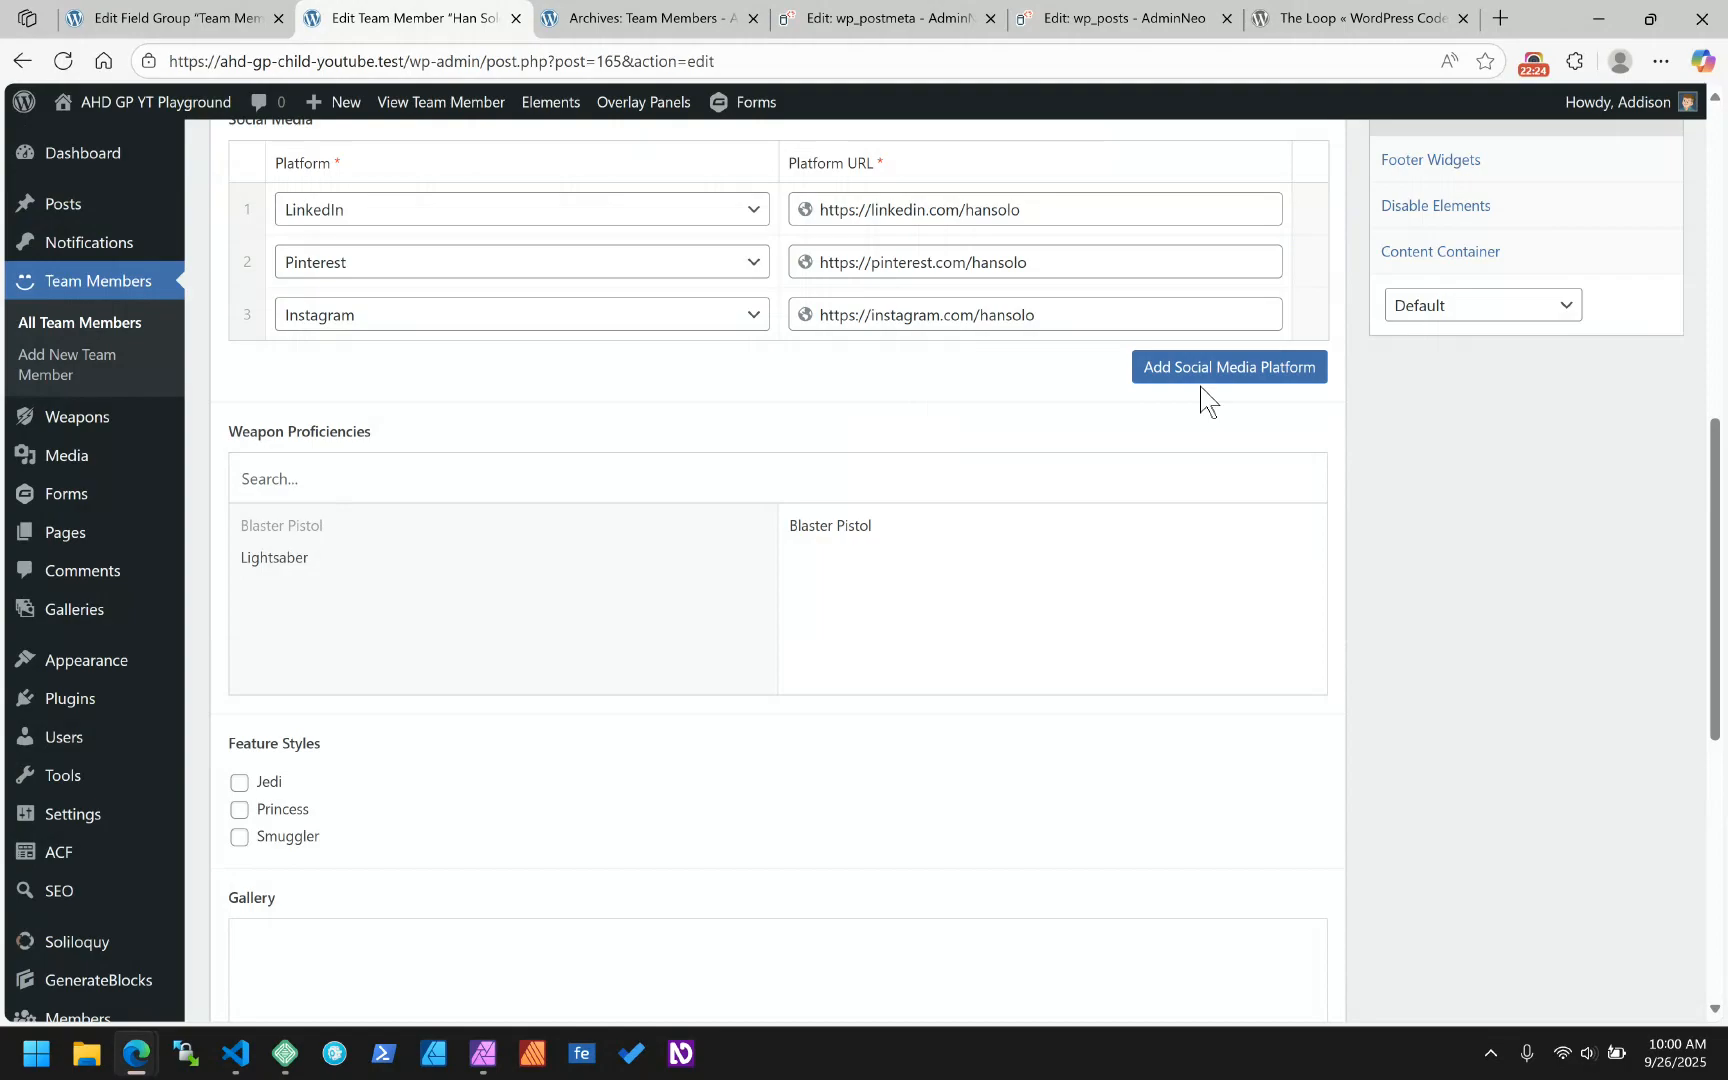
left_click(672, 560)
scroll(1539, 562, "up", 10)
left_click(1645, 430)
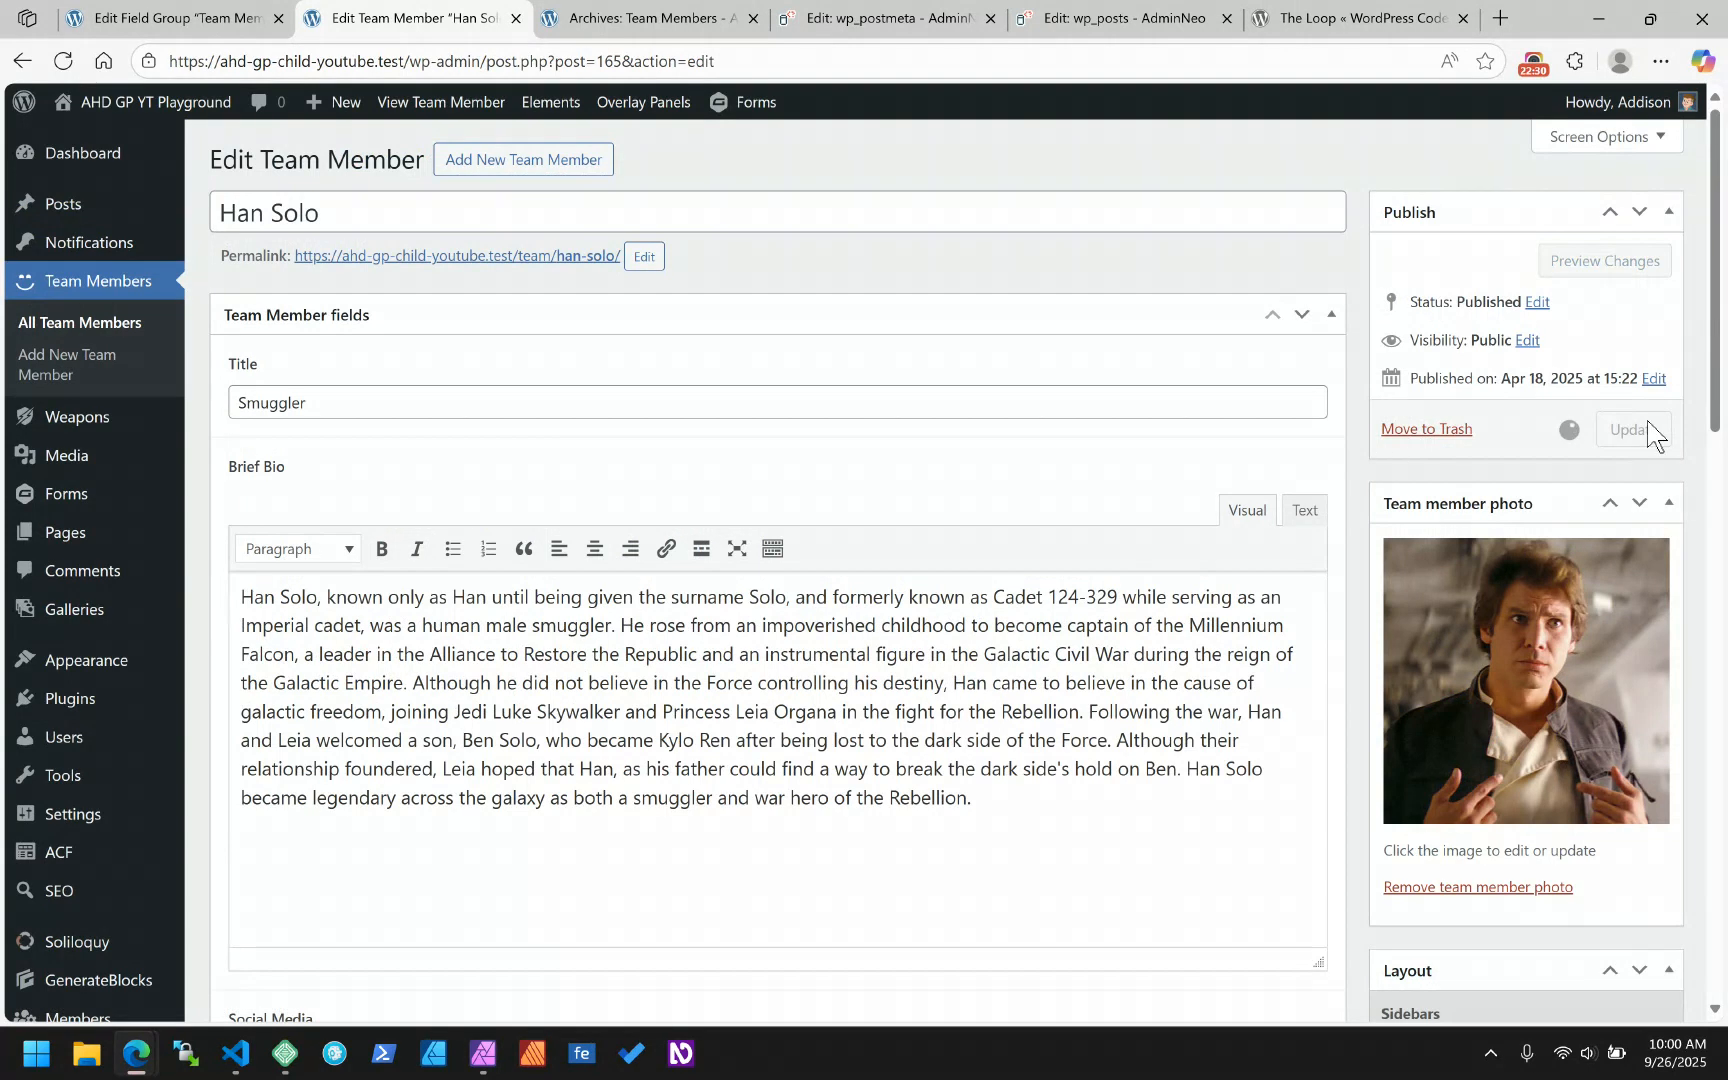
scroll(930, 285, "down", 8)
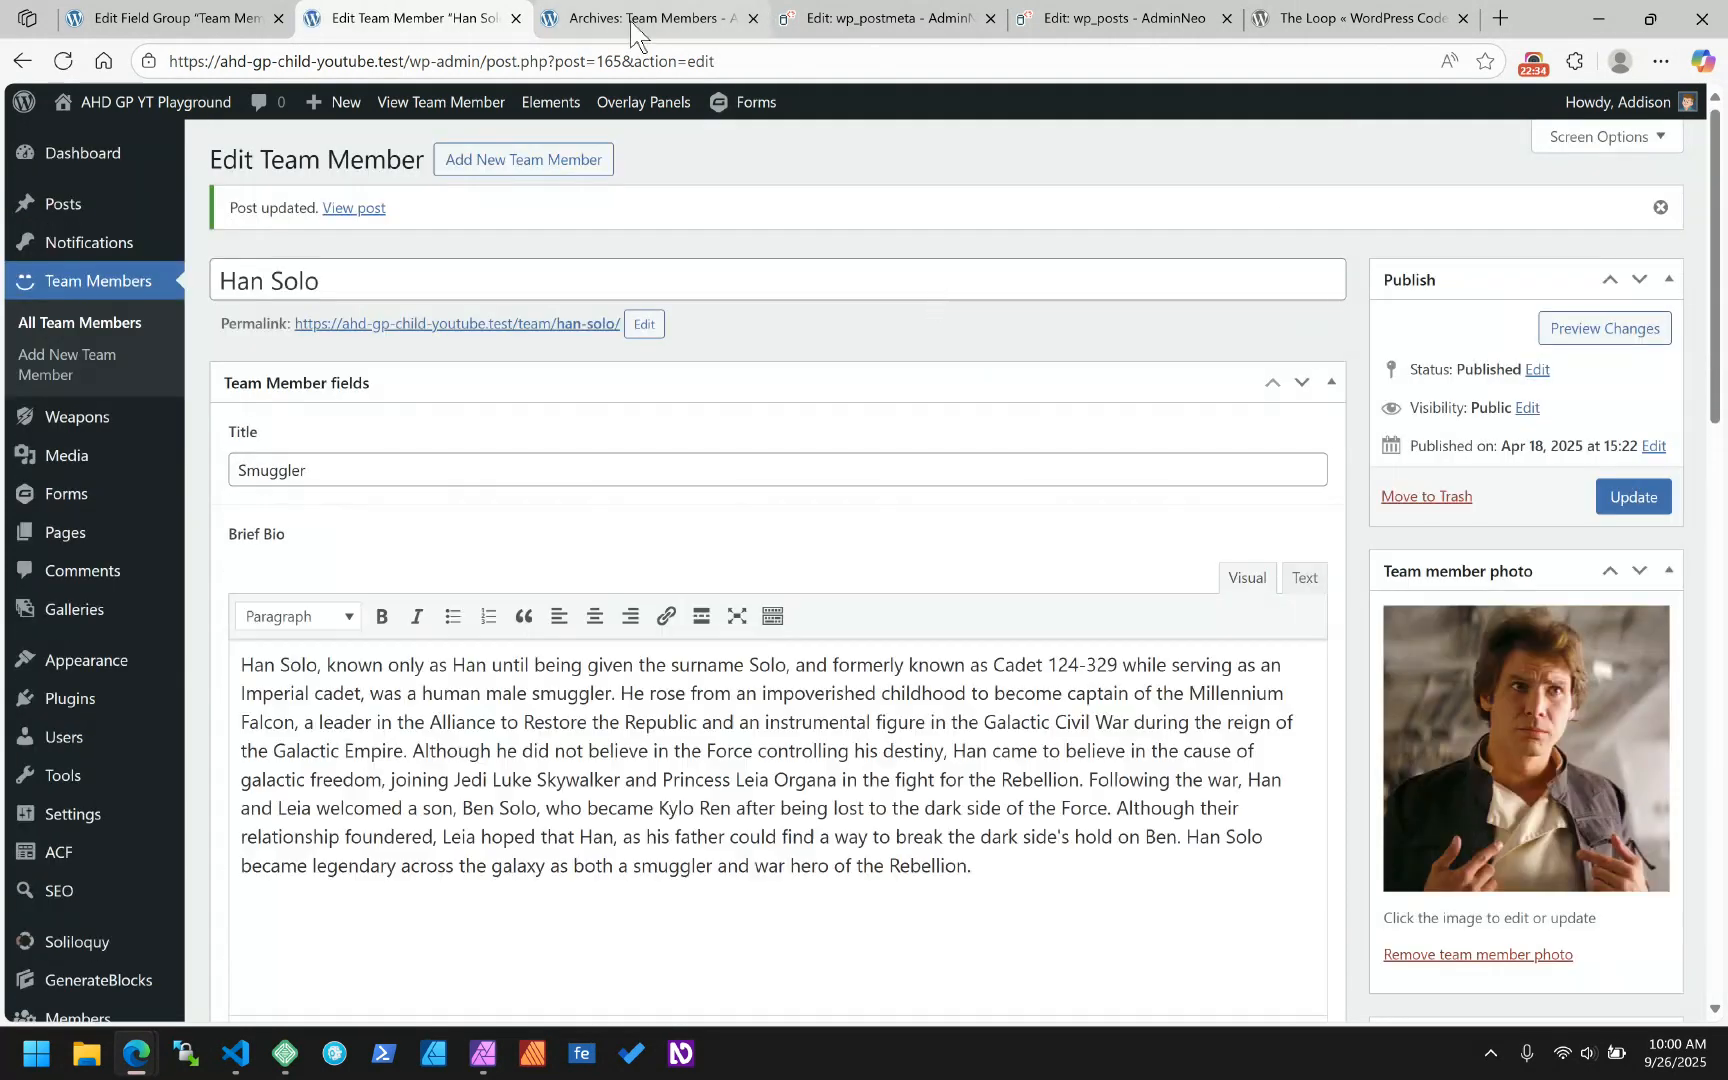
- Check the Weapon Proficiencies field's Return Format setting, and reload the team_weapon_proficiencies row in wp_postmeta
left_click(193, 14)
scroll(280, 644, "down", 4)
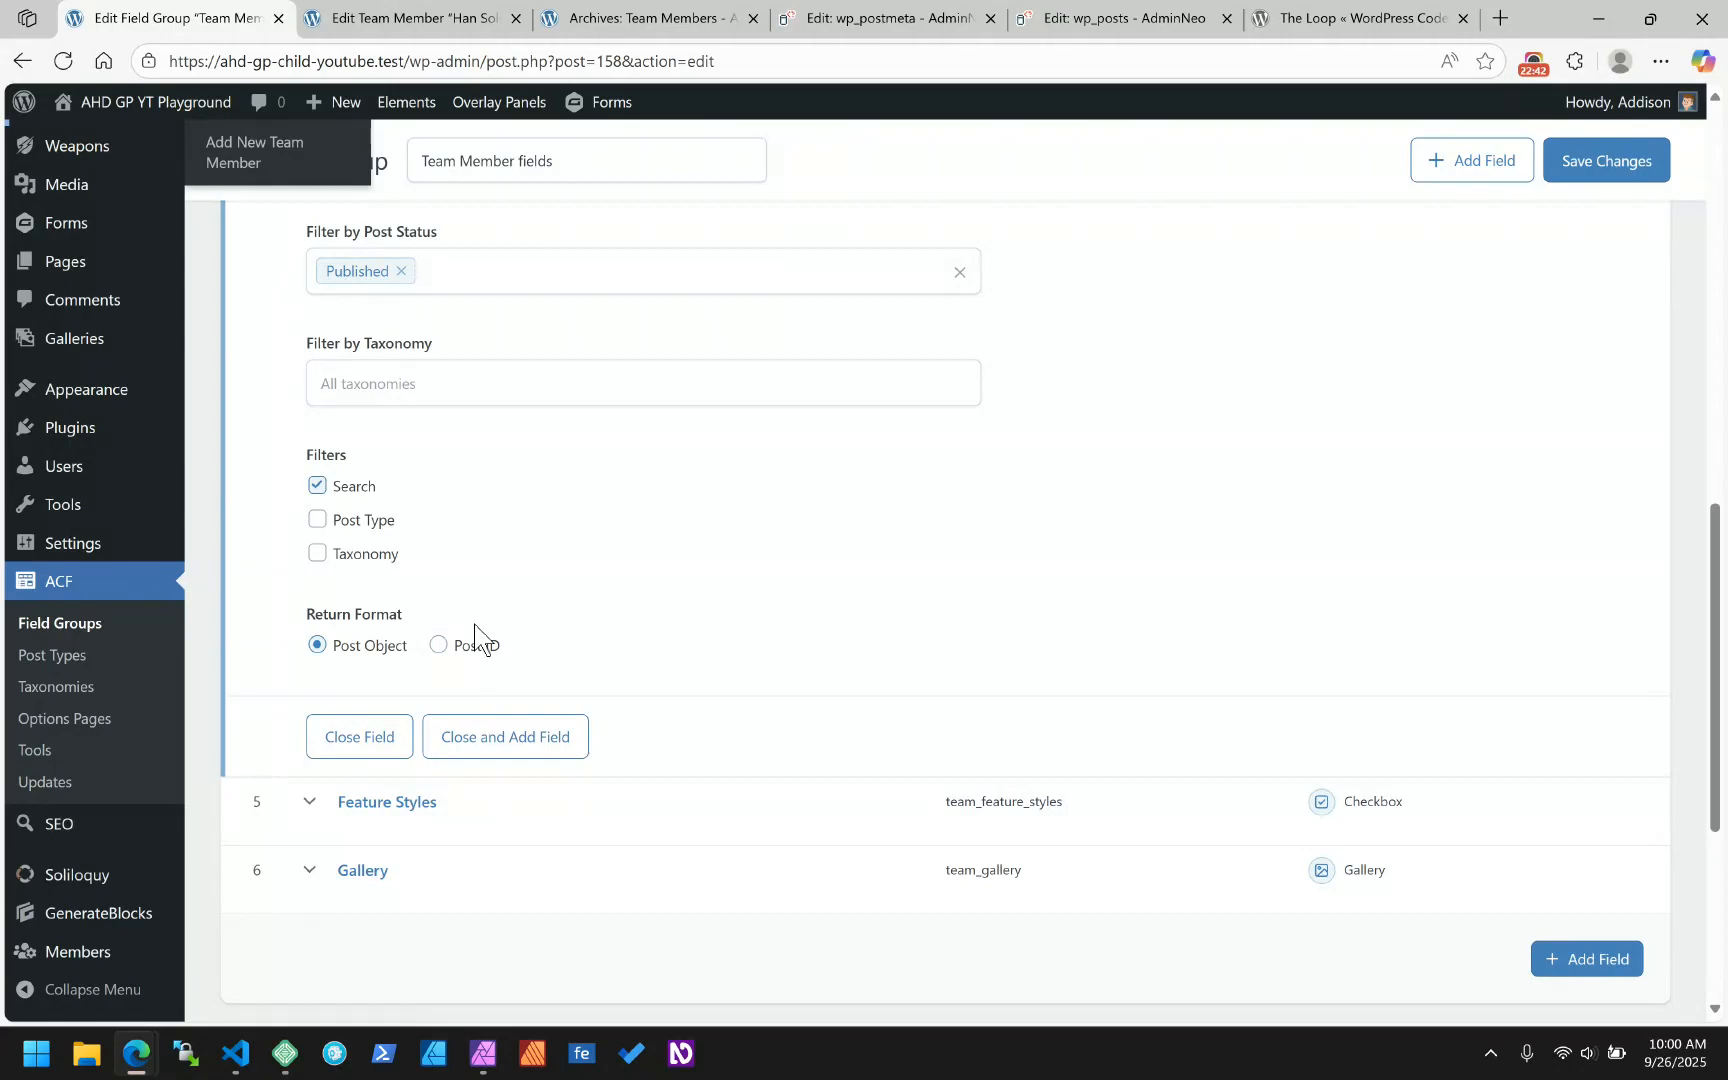
left_click(600, 18)
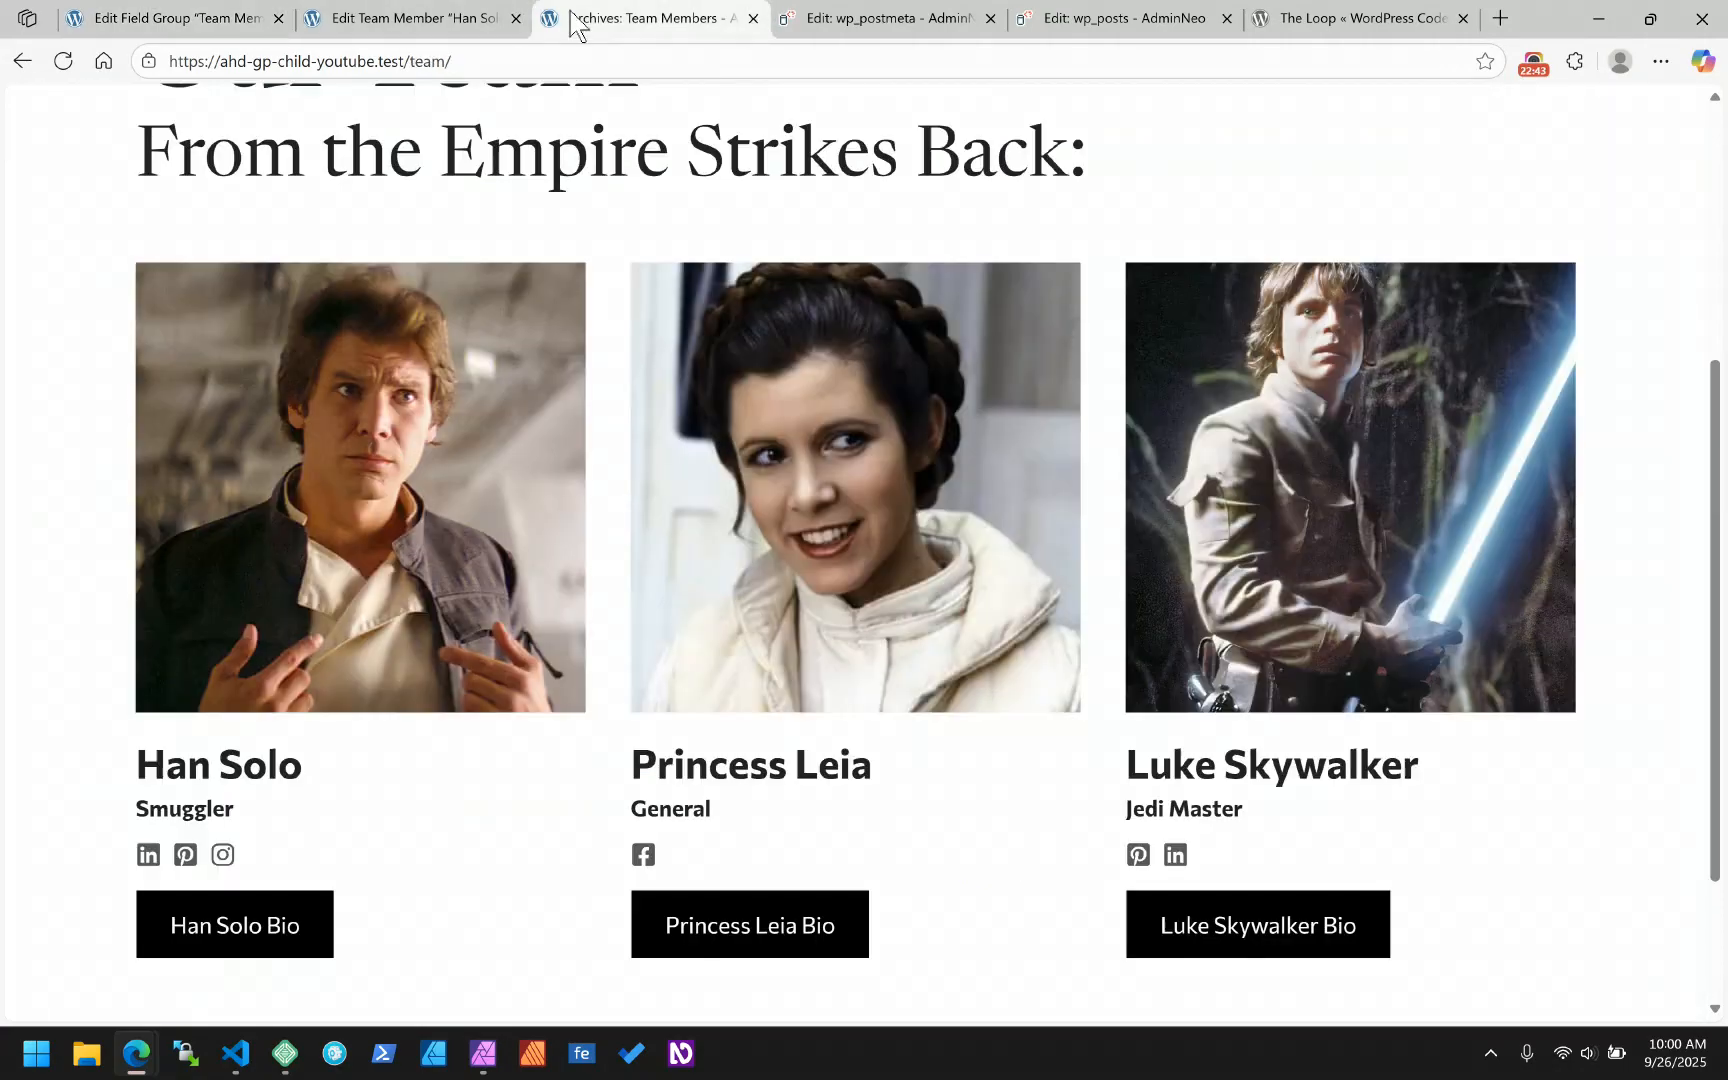
left_click(879, 17)
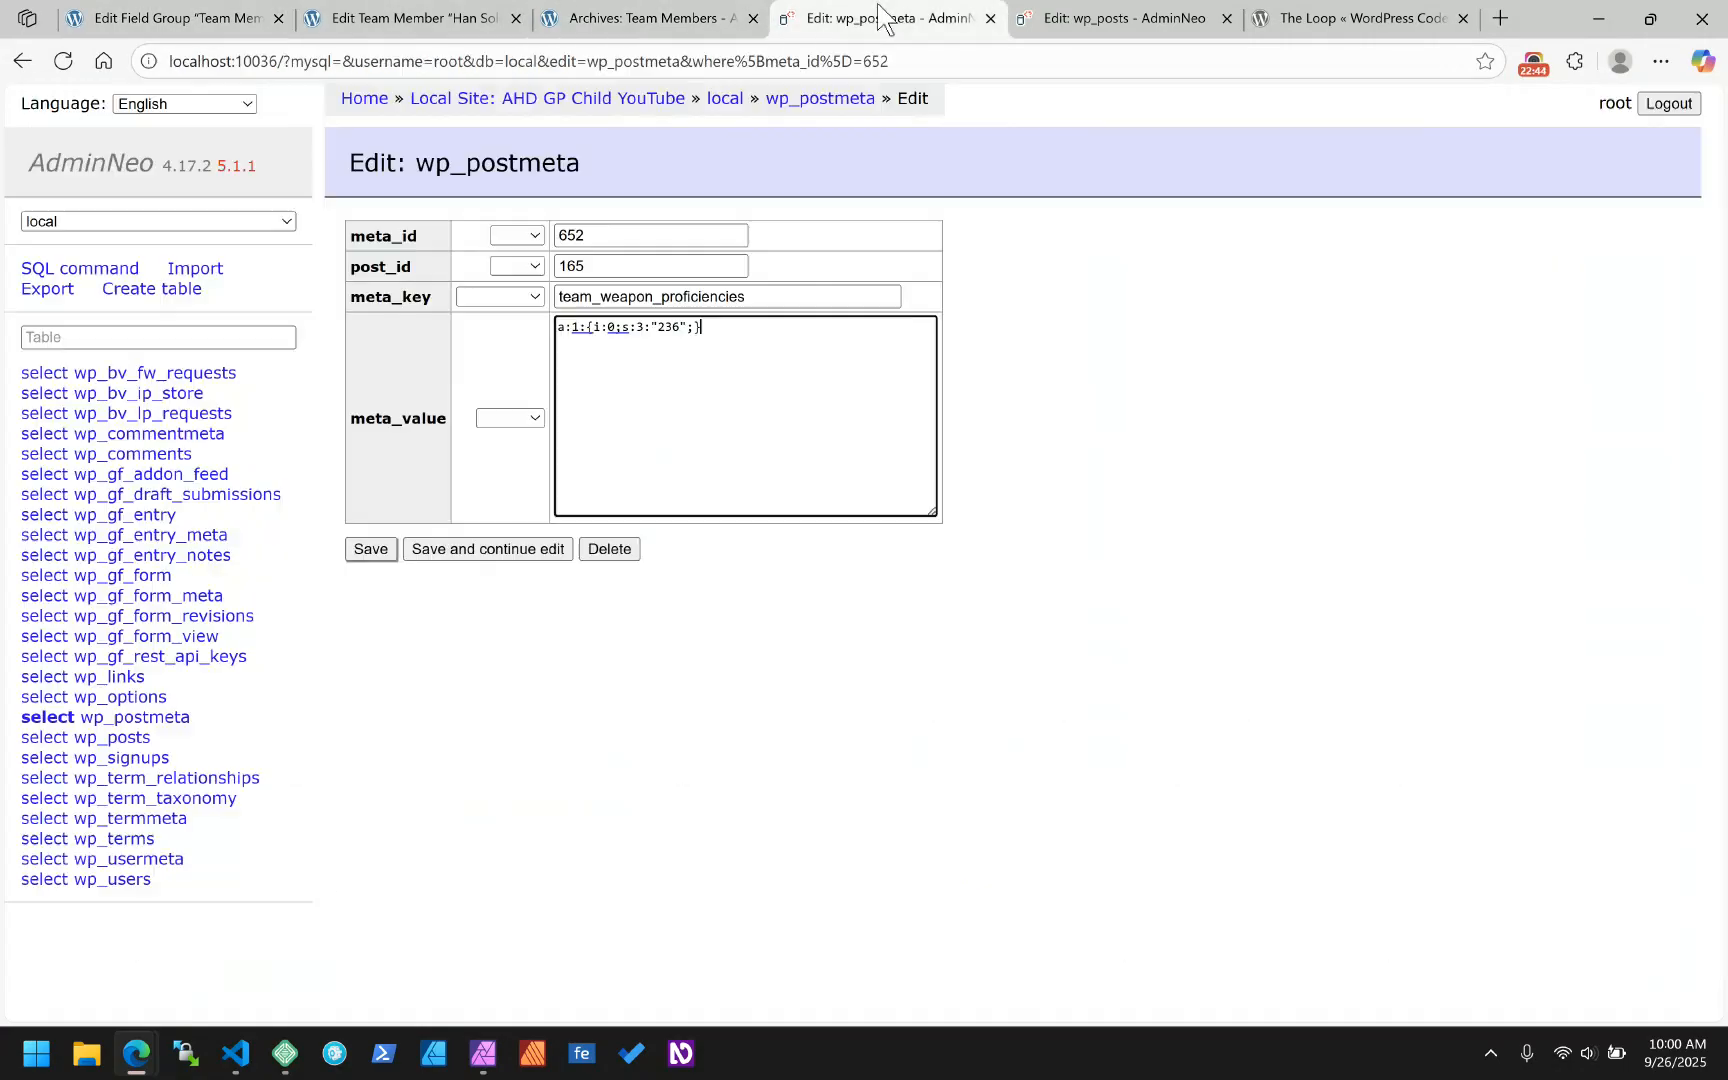
left_click(63, 61)
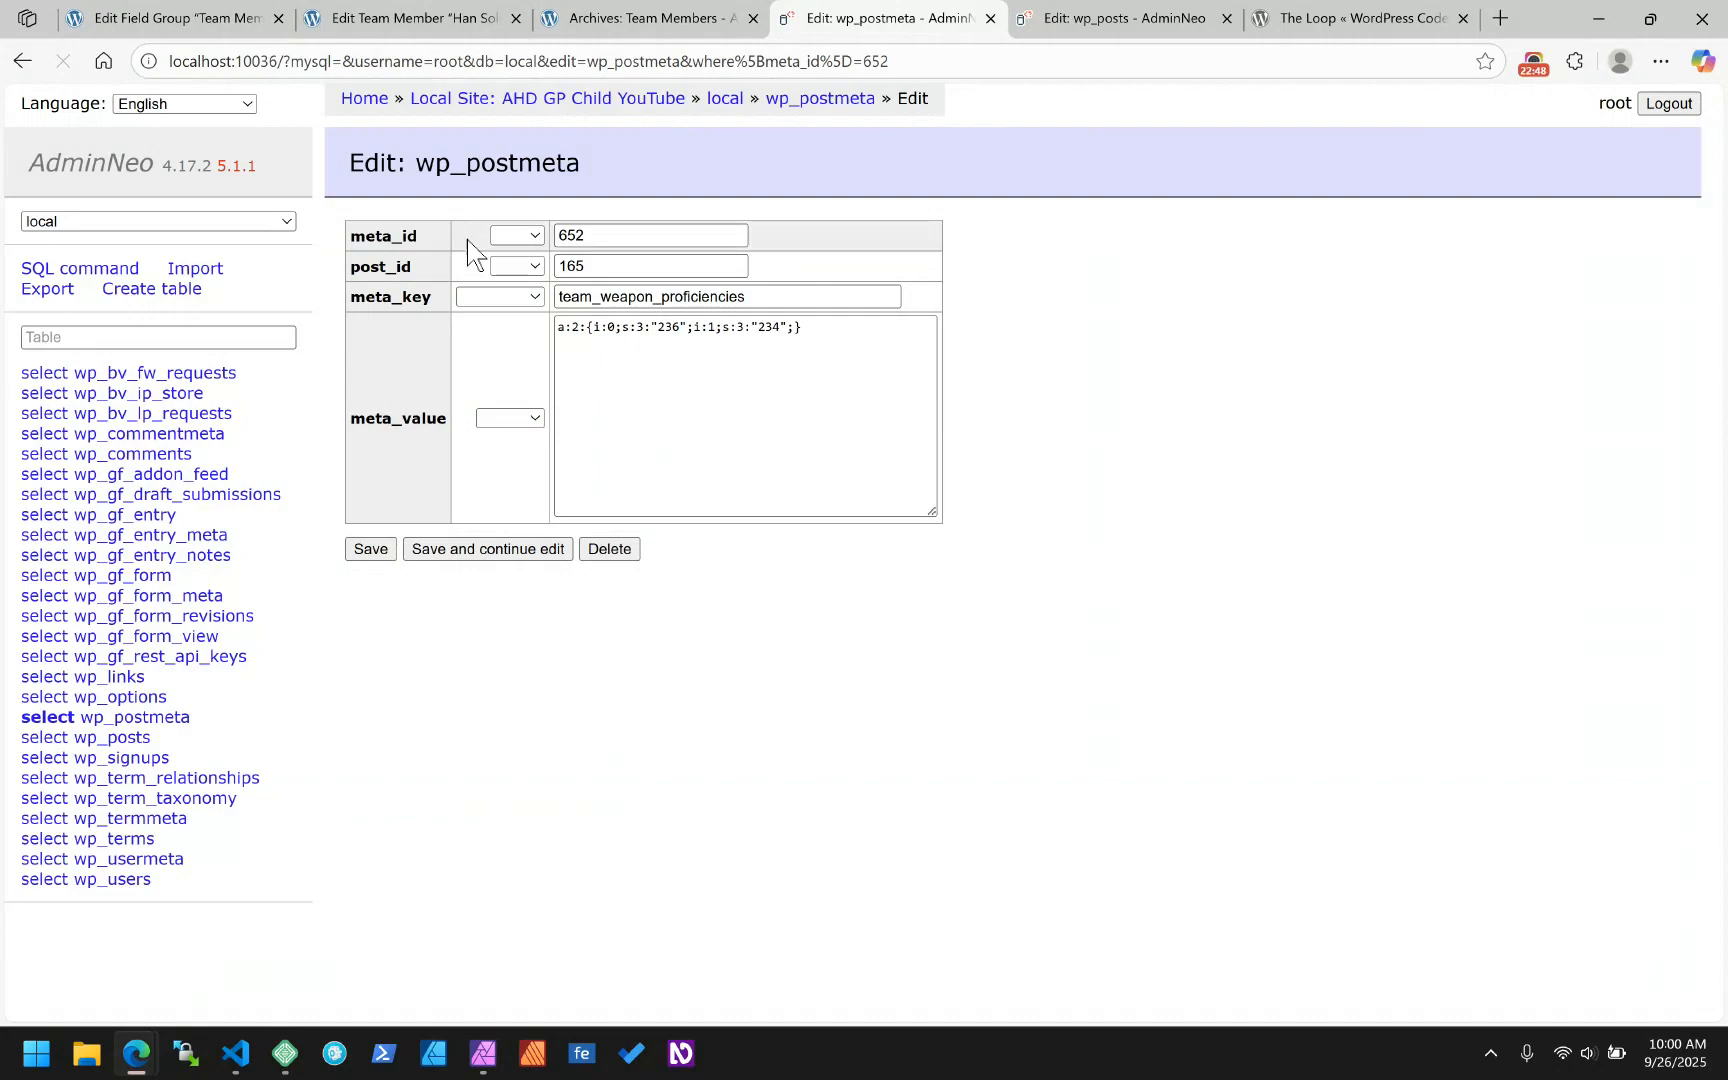
- Examine the reloaded serialized array piece by piece, highlighting its element count, the first ID, and the second element's string length and ID
double_click(578, 330)
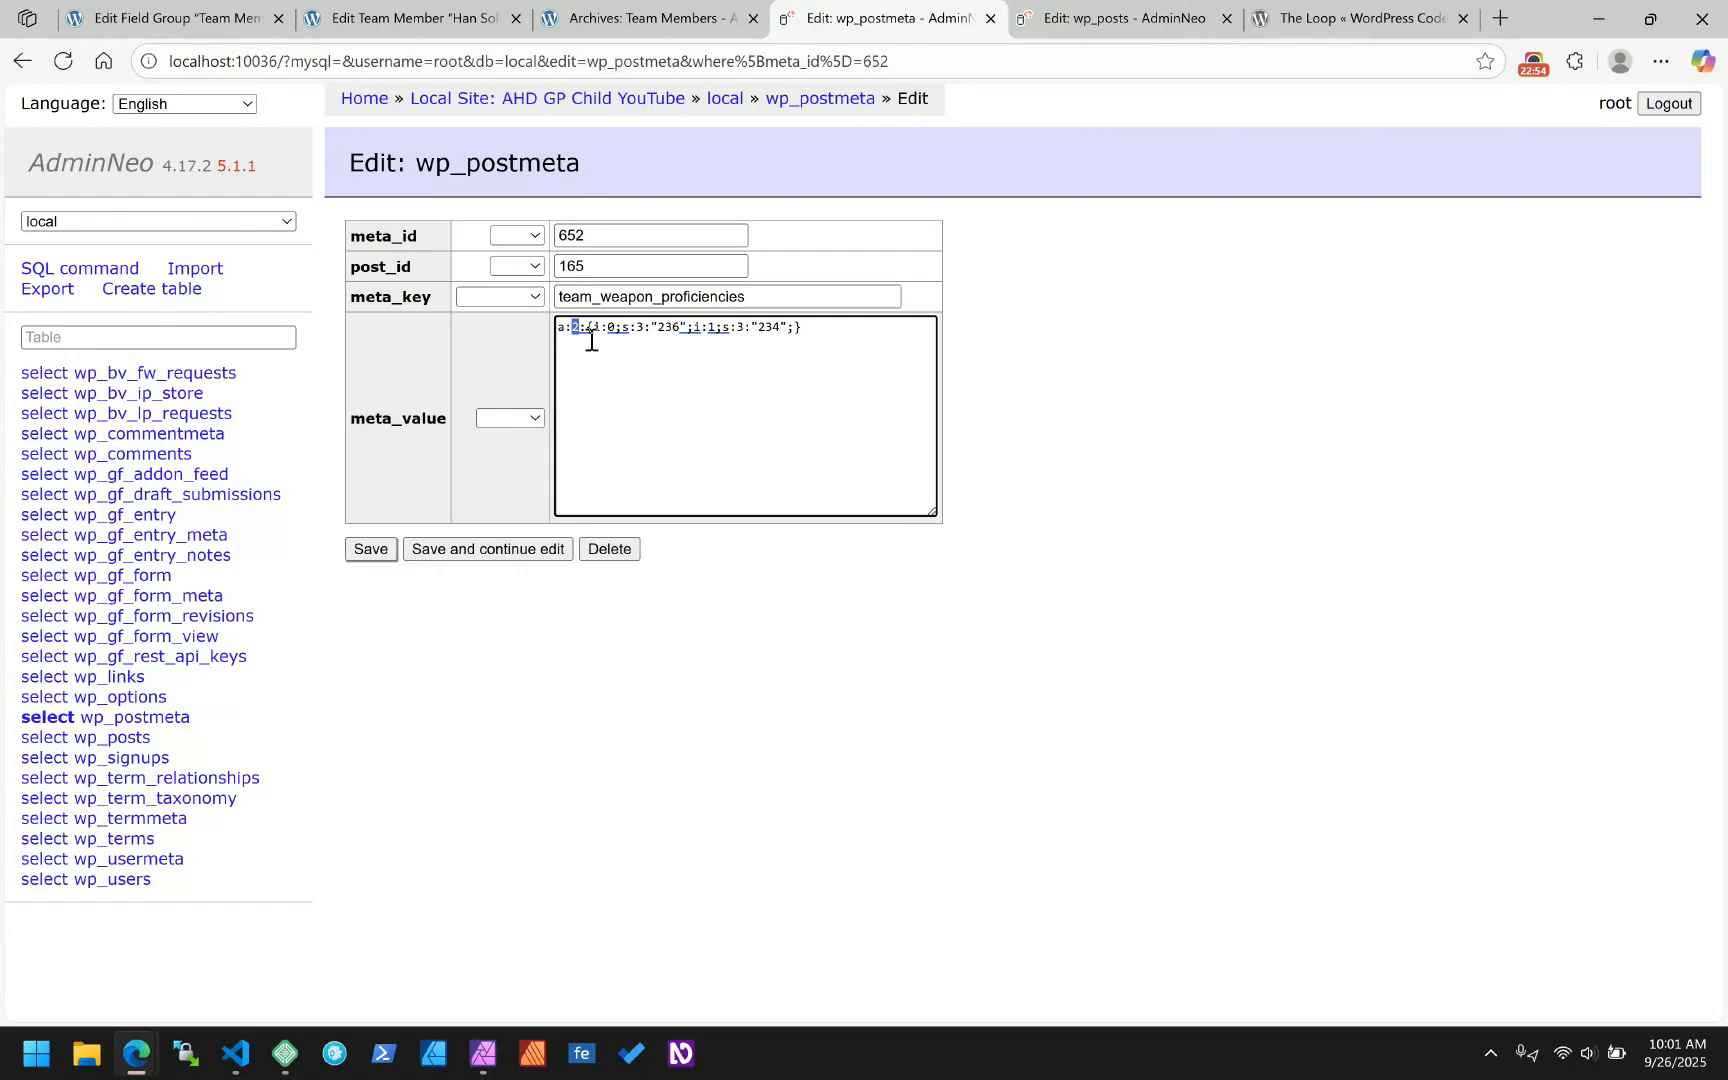
left_click(617, 330)
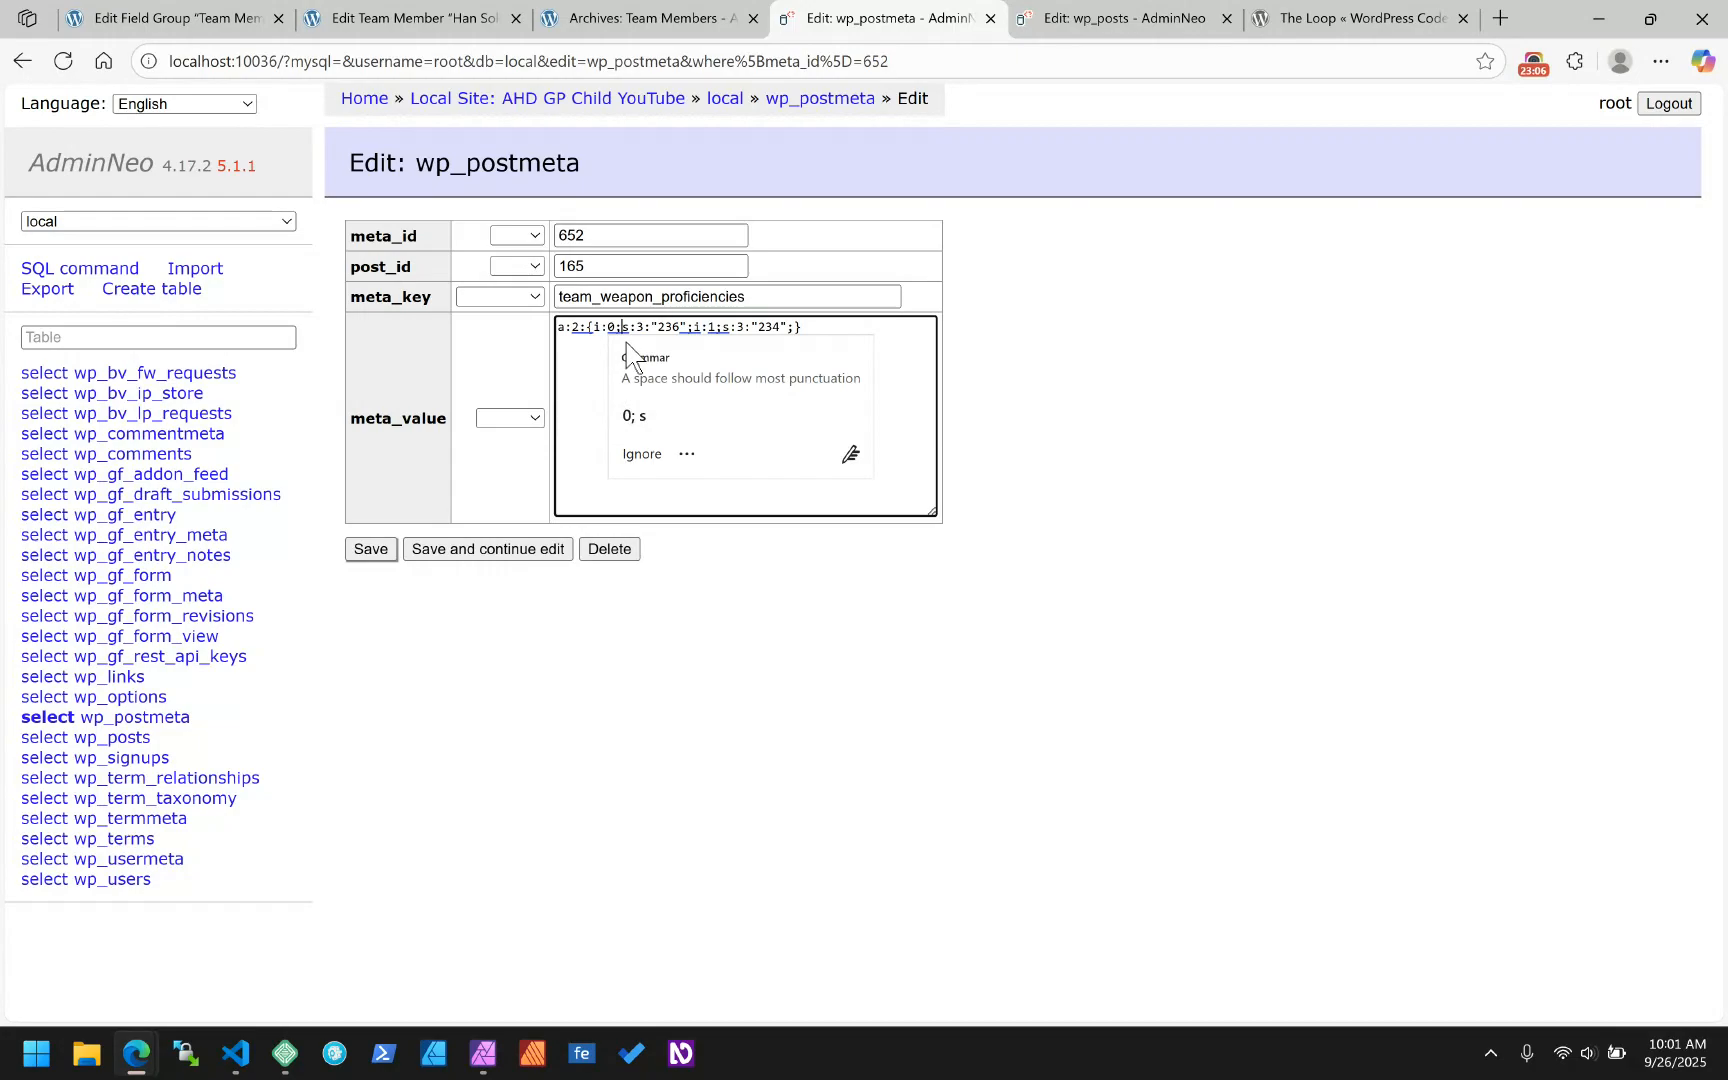
double_click(668, 330)
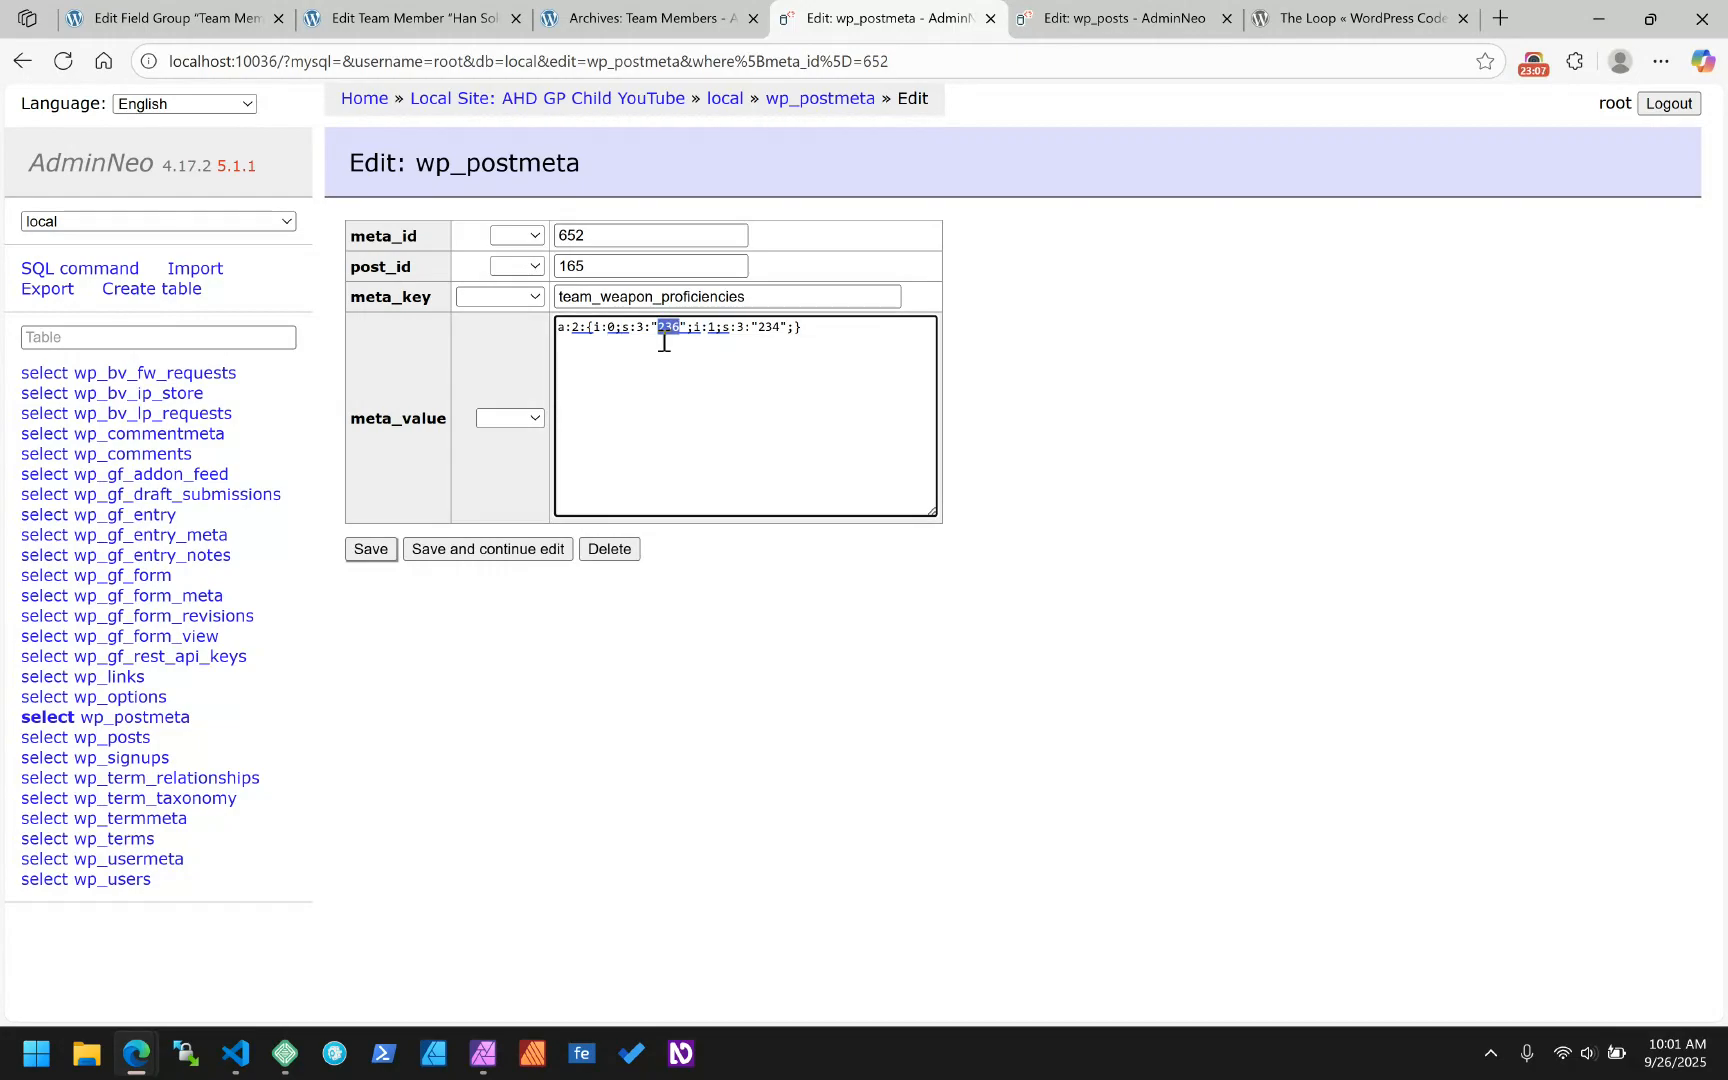
left_click(717, 329)
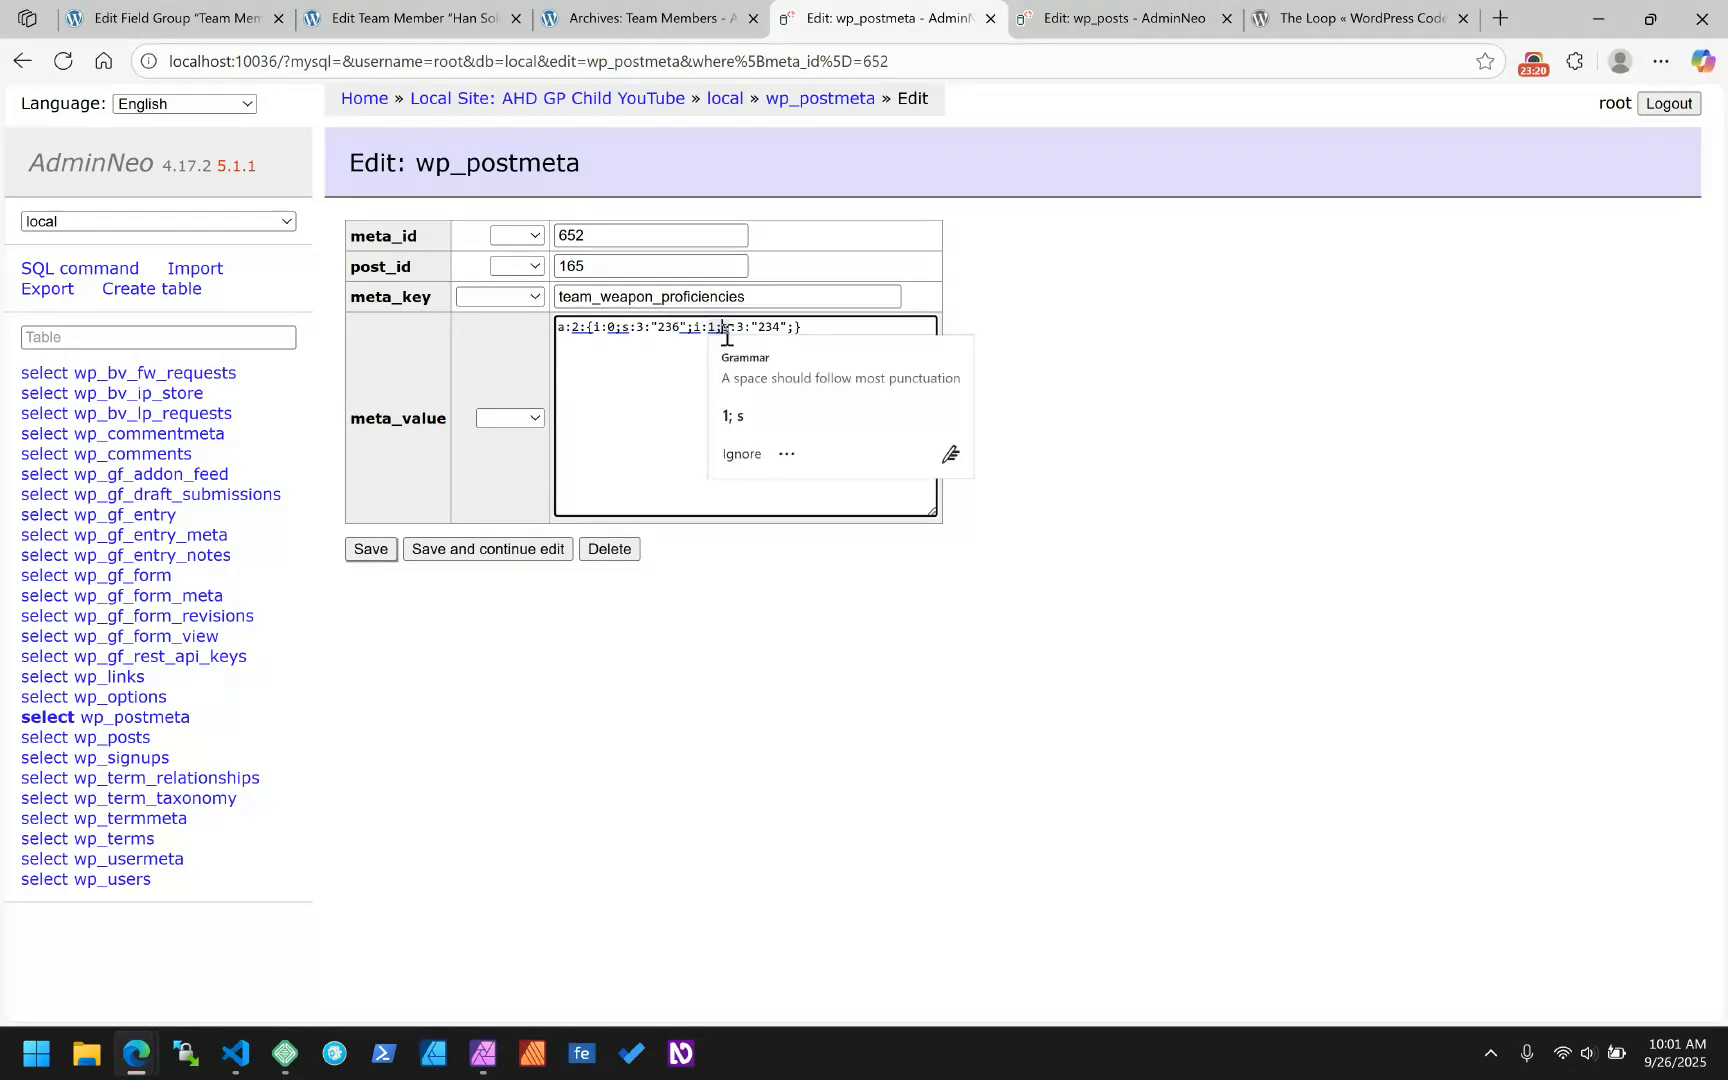
left_click_drag(745, 328, 722, 328)
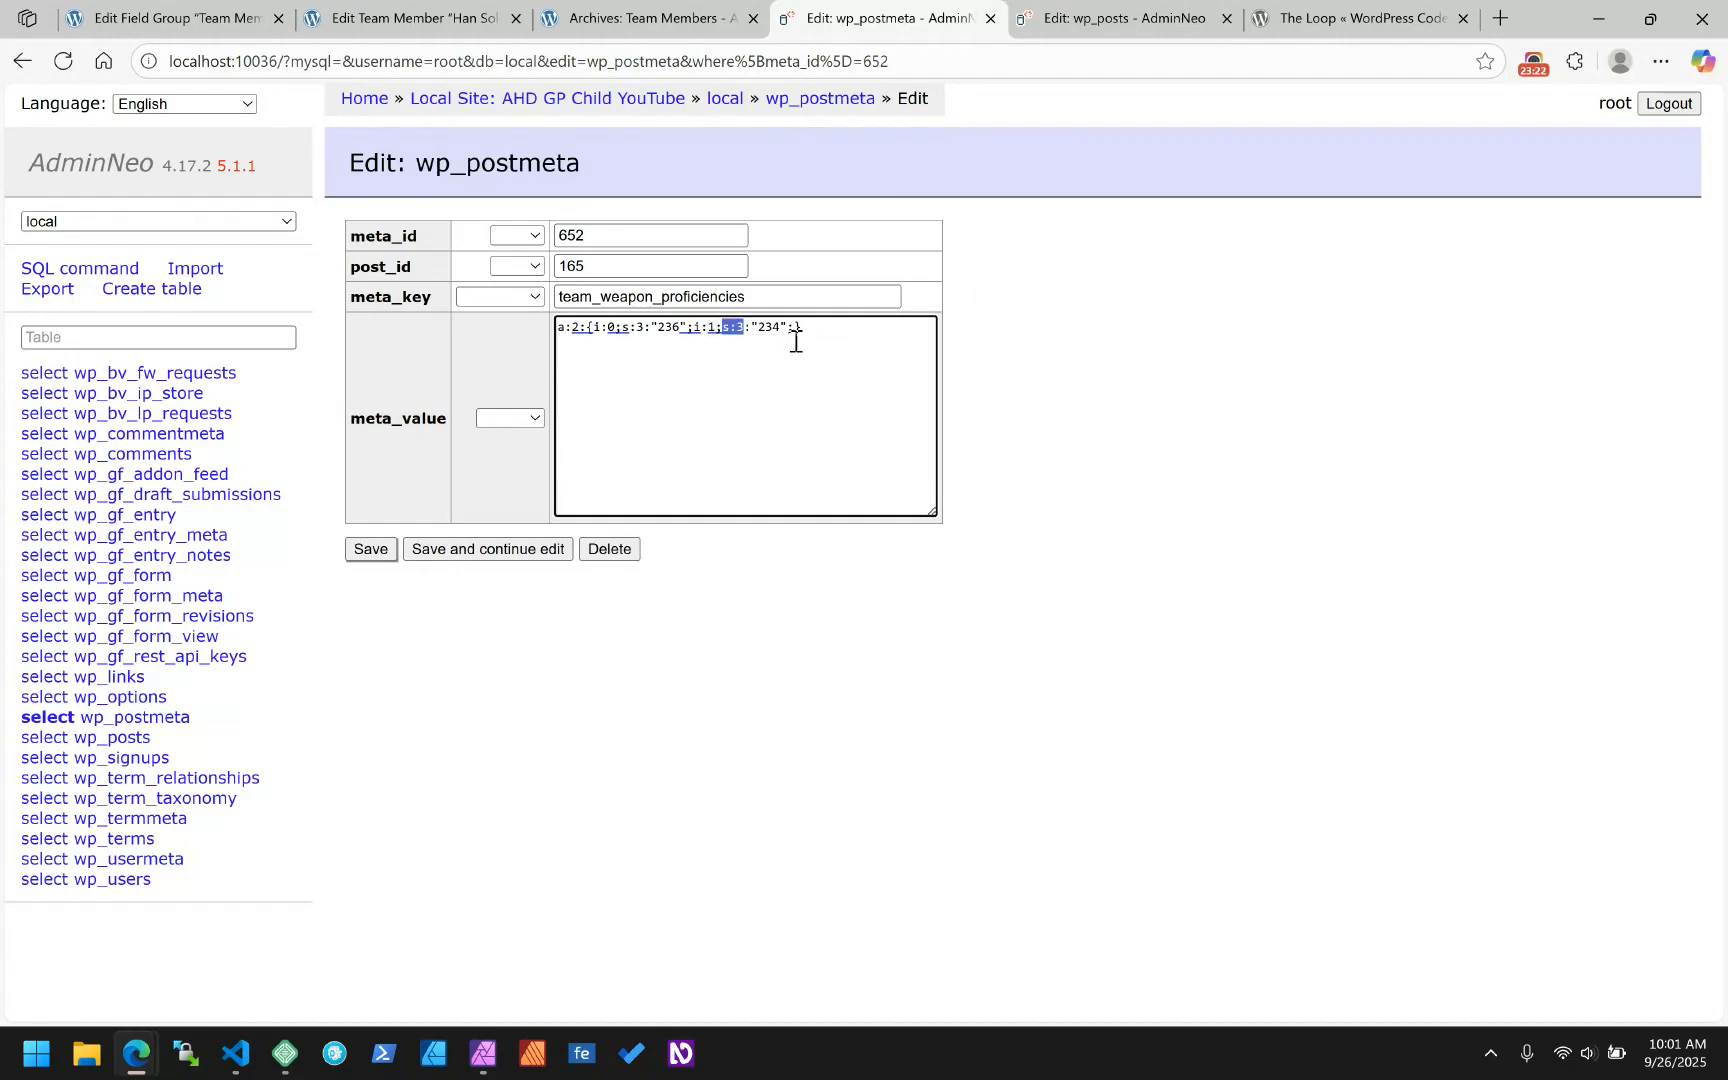
double_click(770, 328)
- Open the Blaster Pistol post from the Weapons list and highlight the post ID in its edit URL
left_click(165, 18)
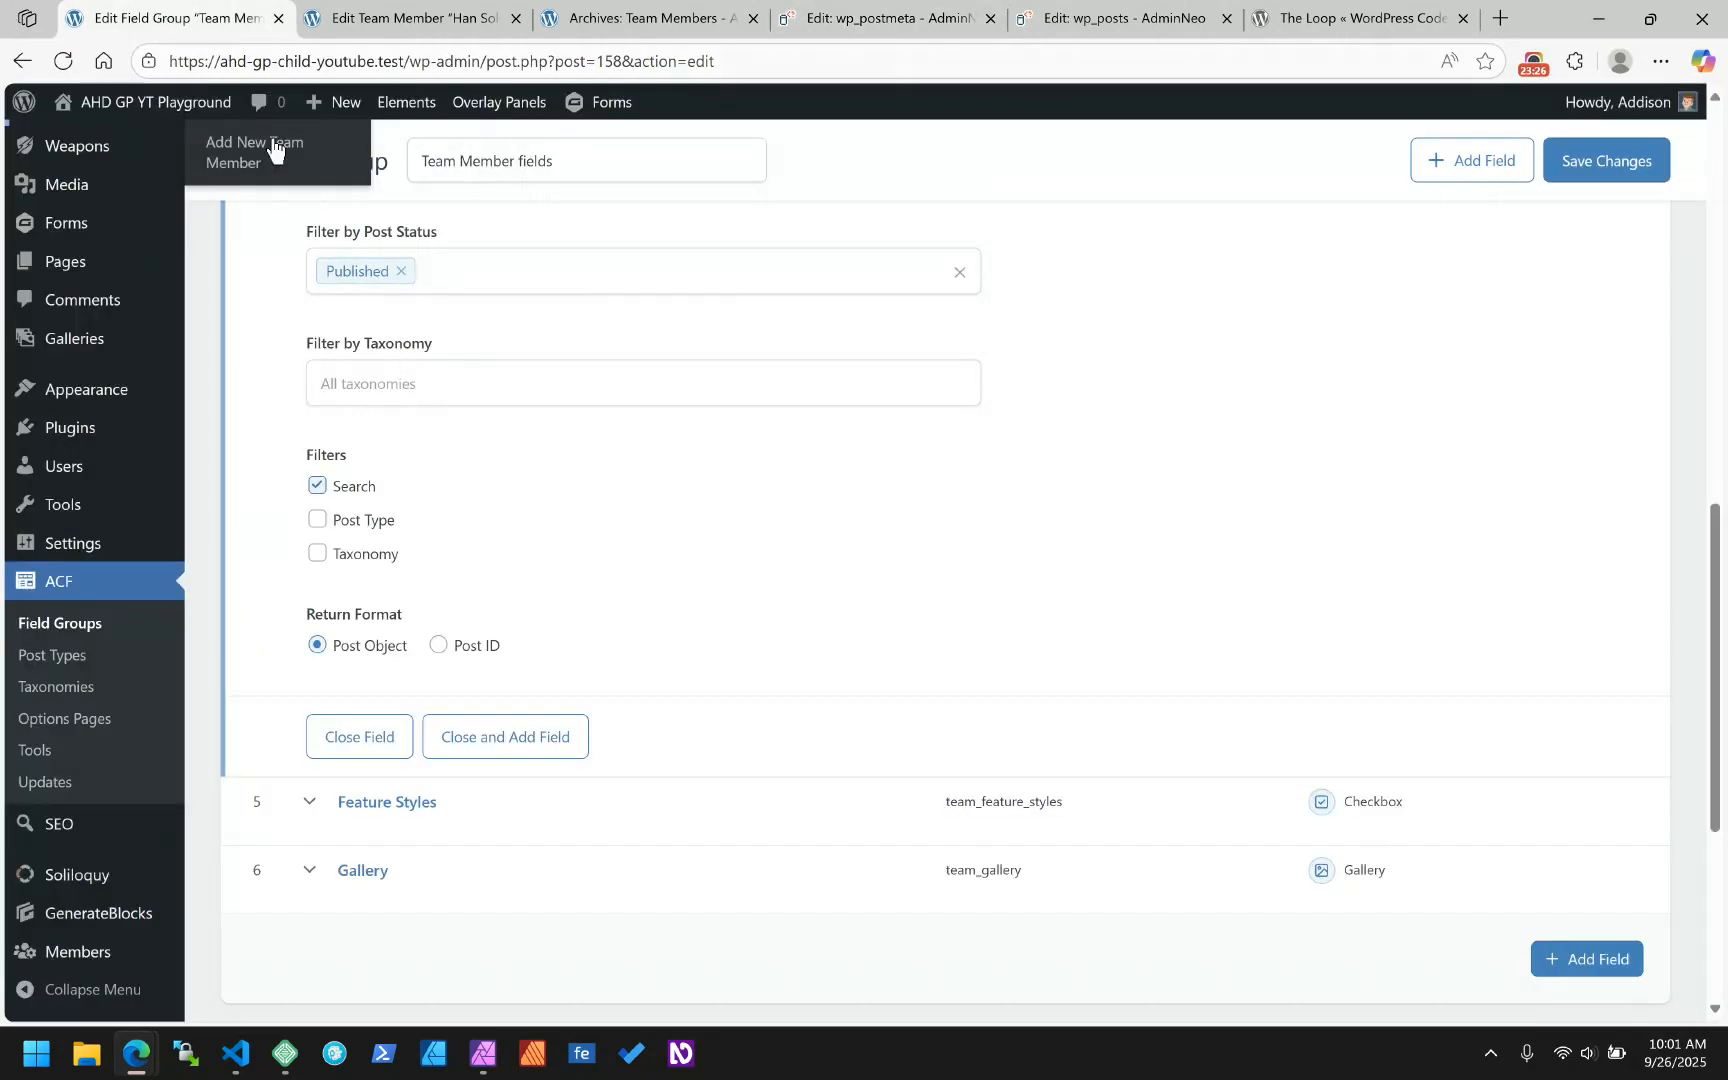
scroll(100, 310, "up", 5)
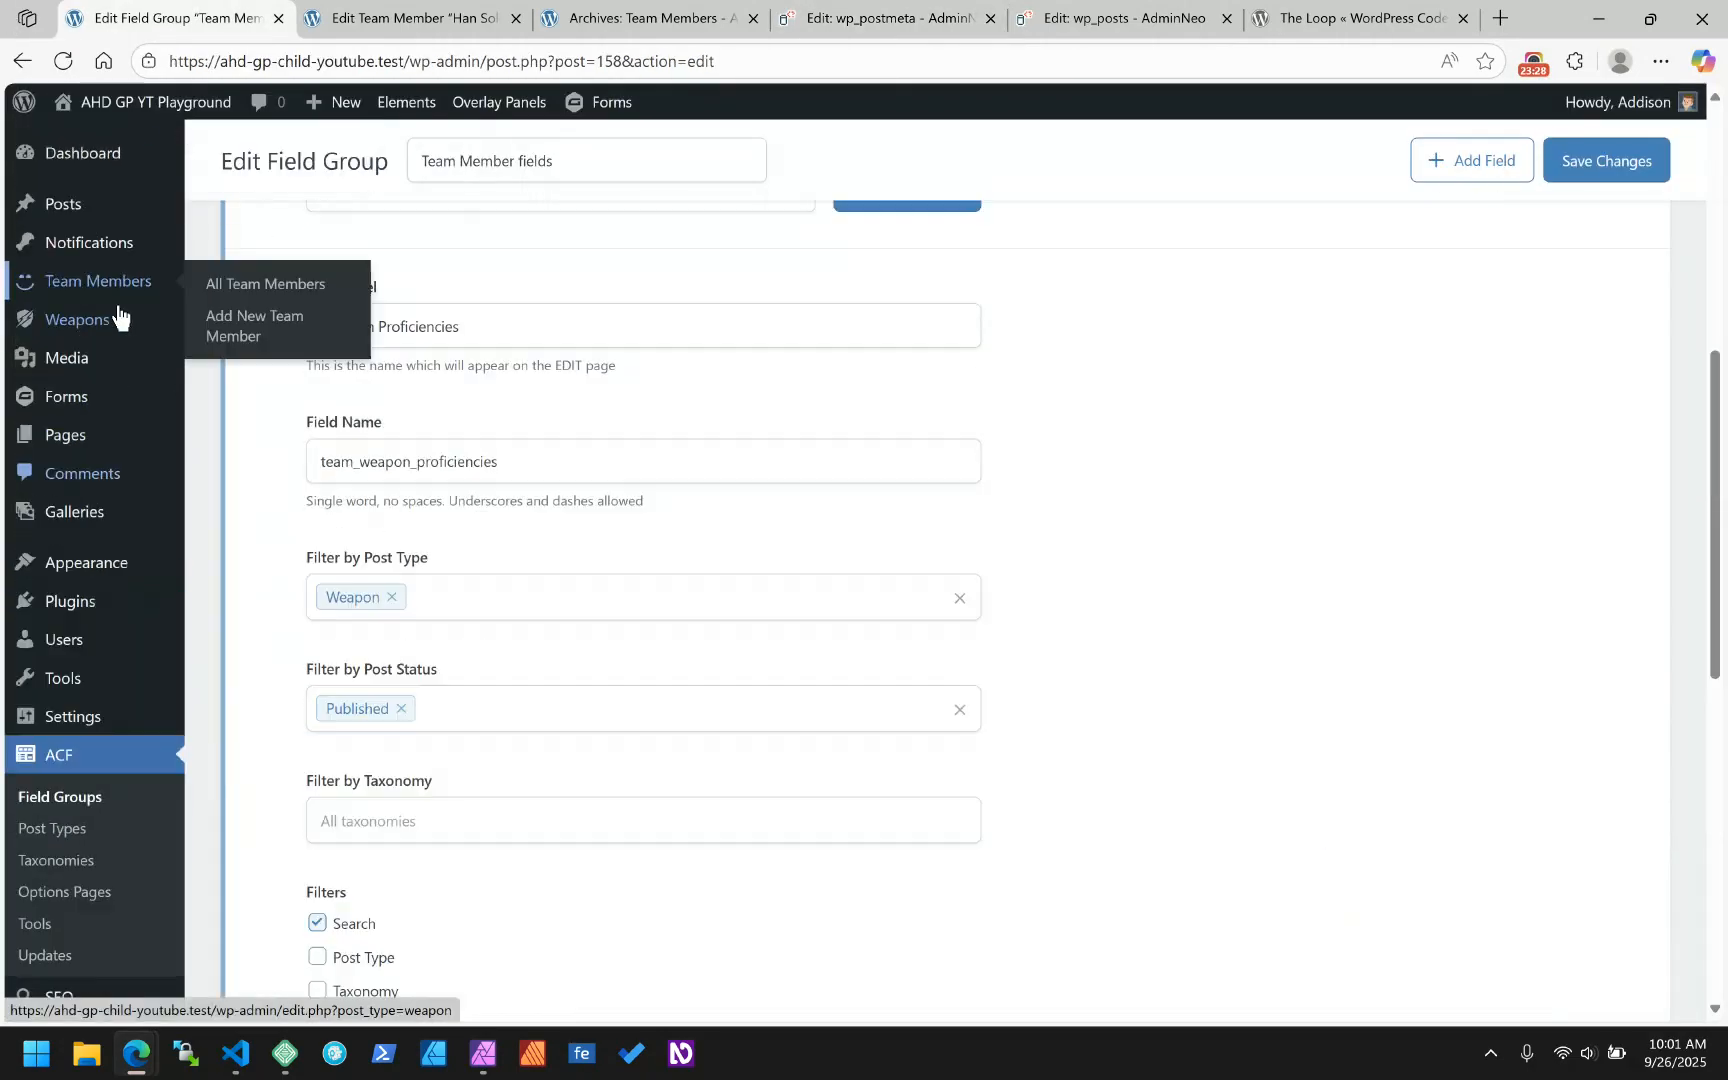
left_click(75, 322)
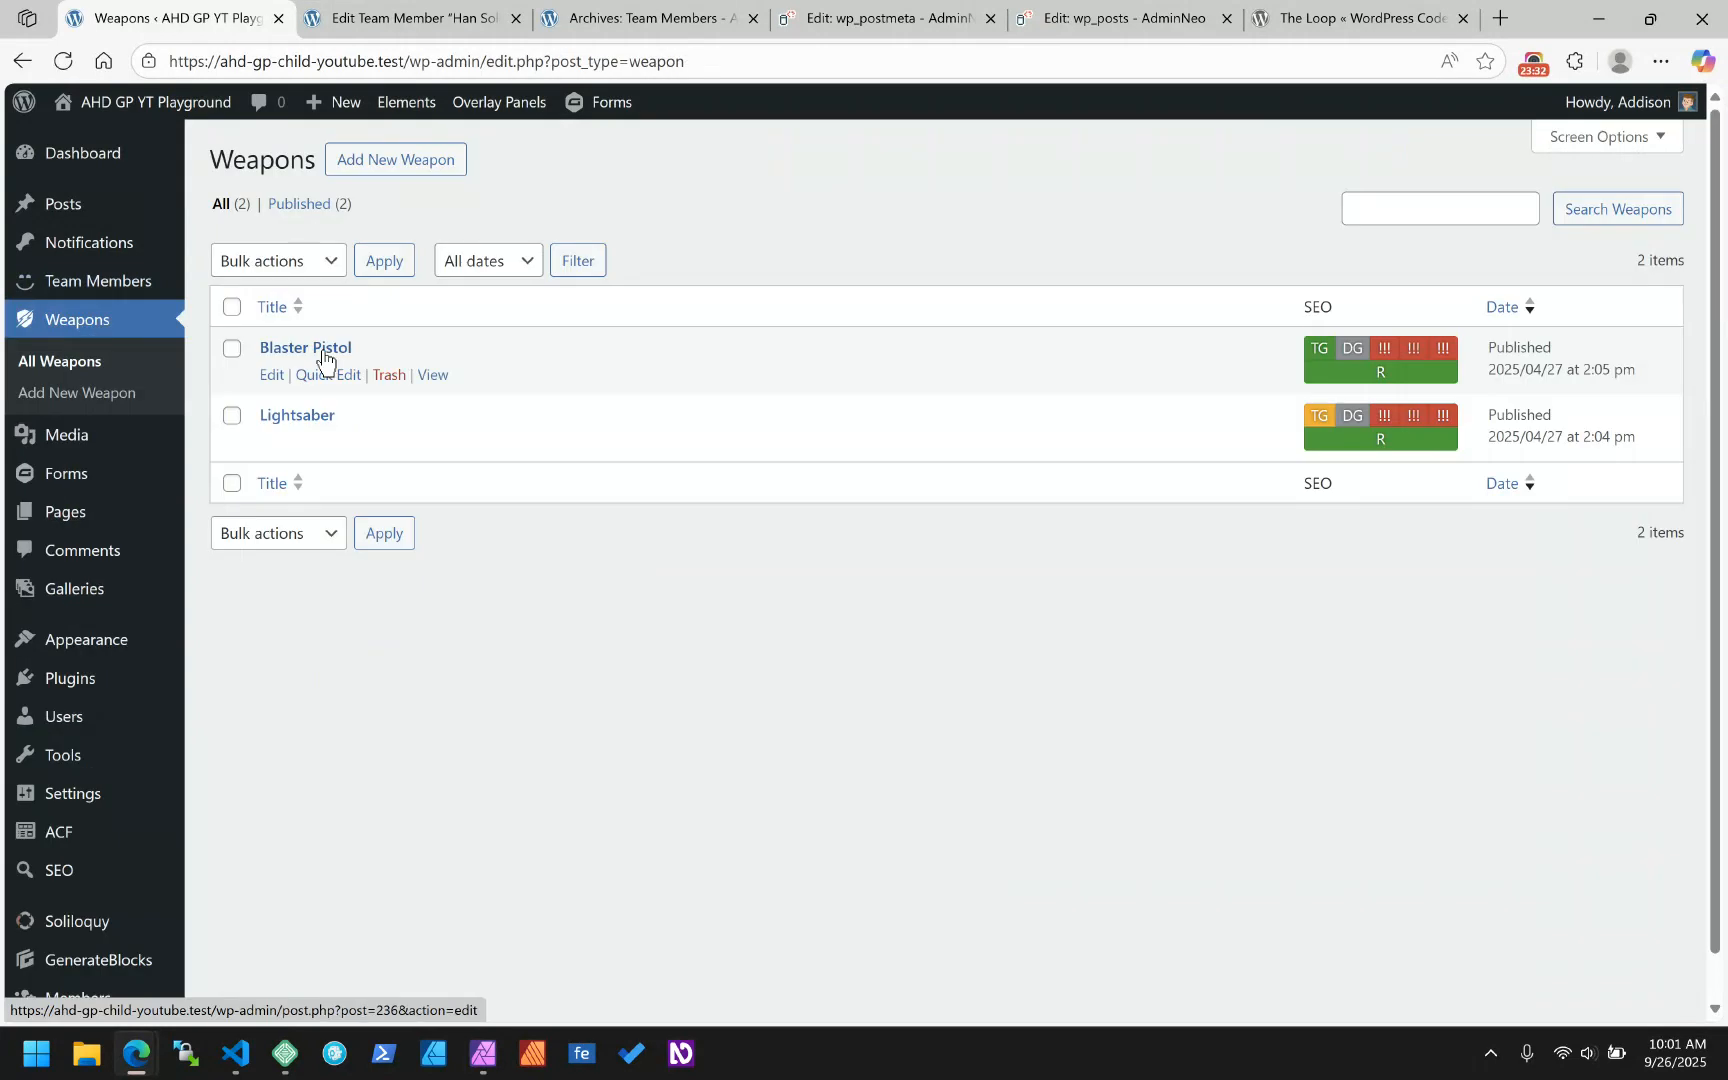
left_click(323, 352)
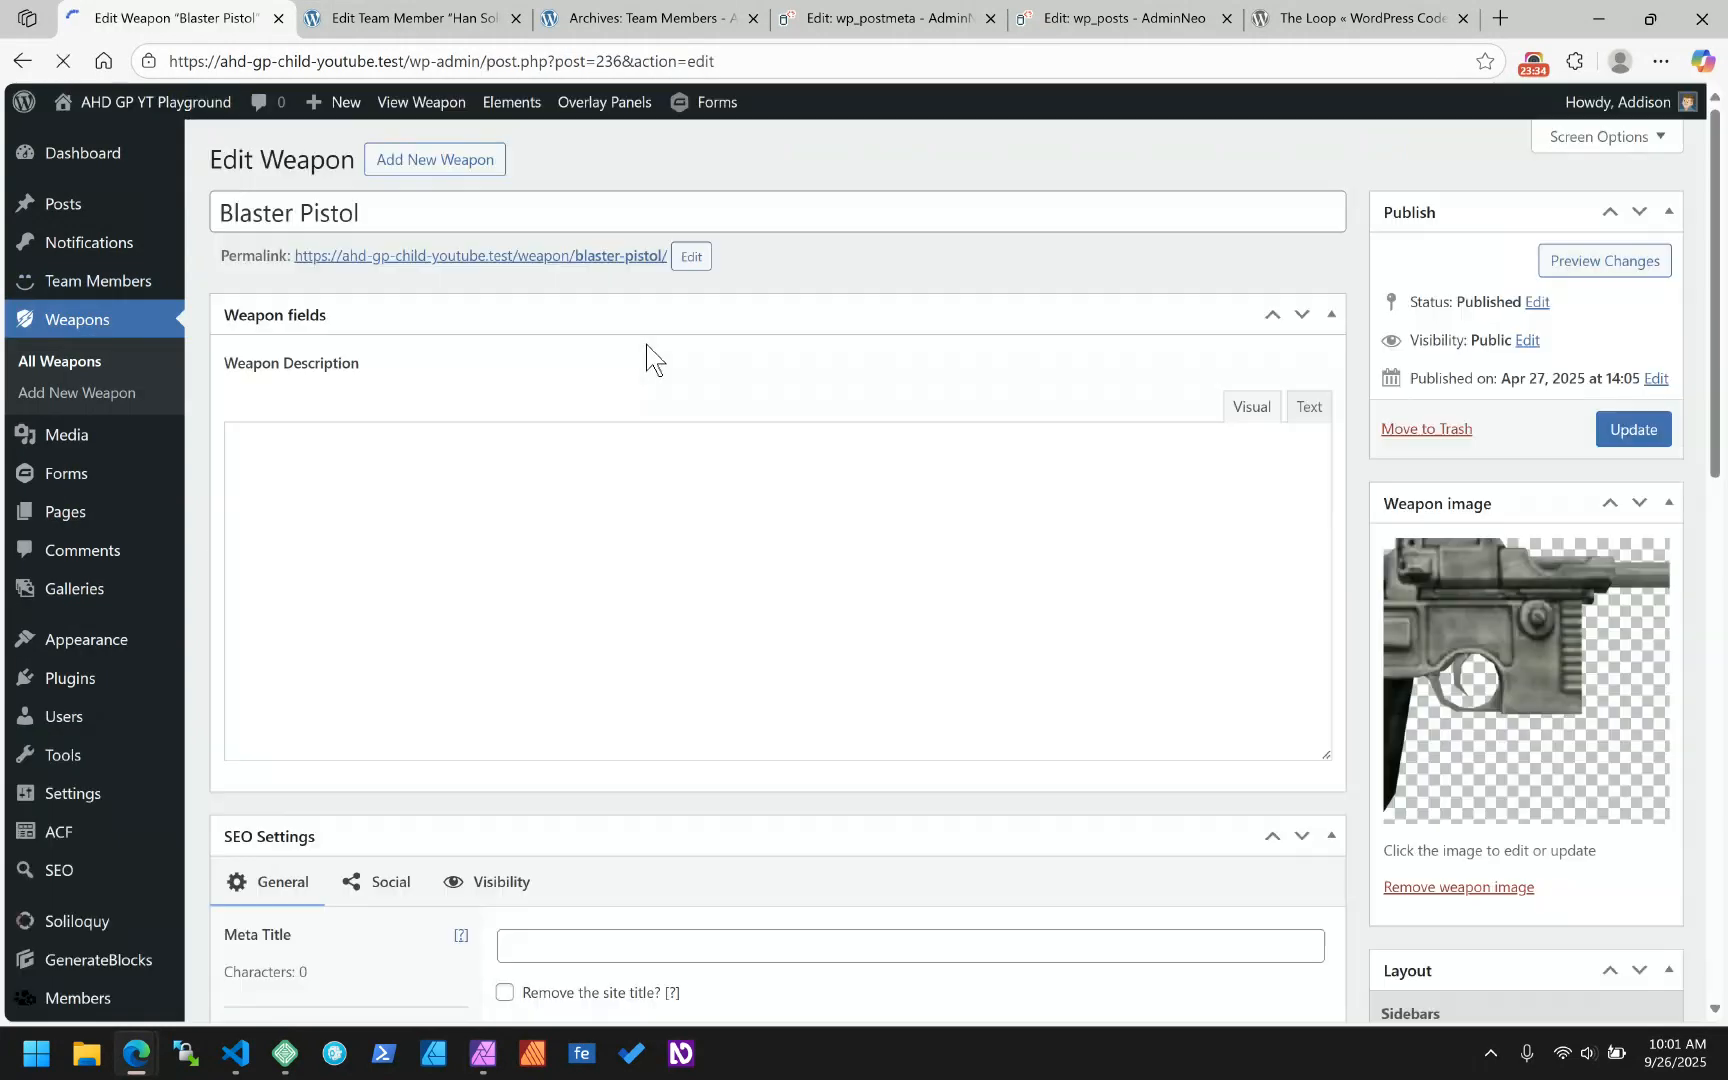
double_click(622, 62)
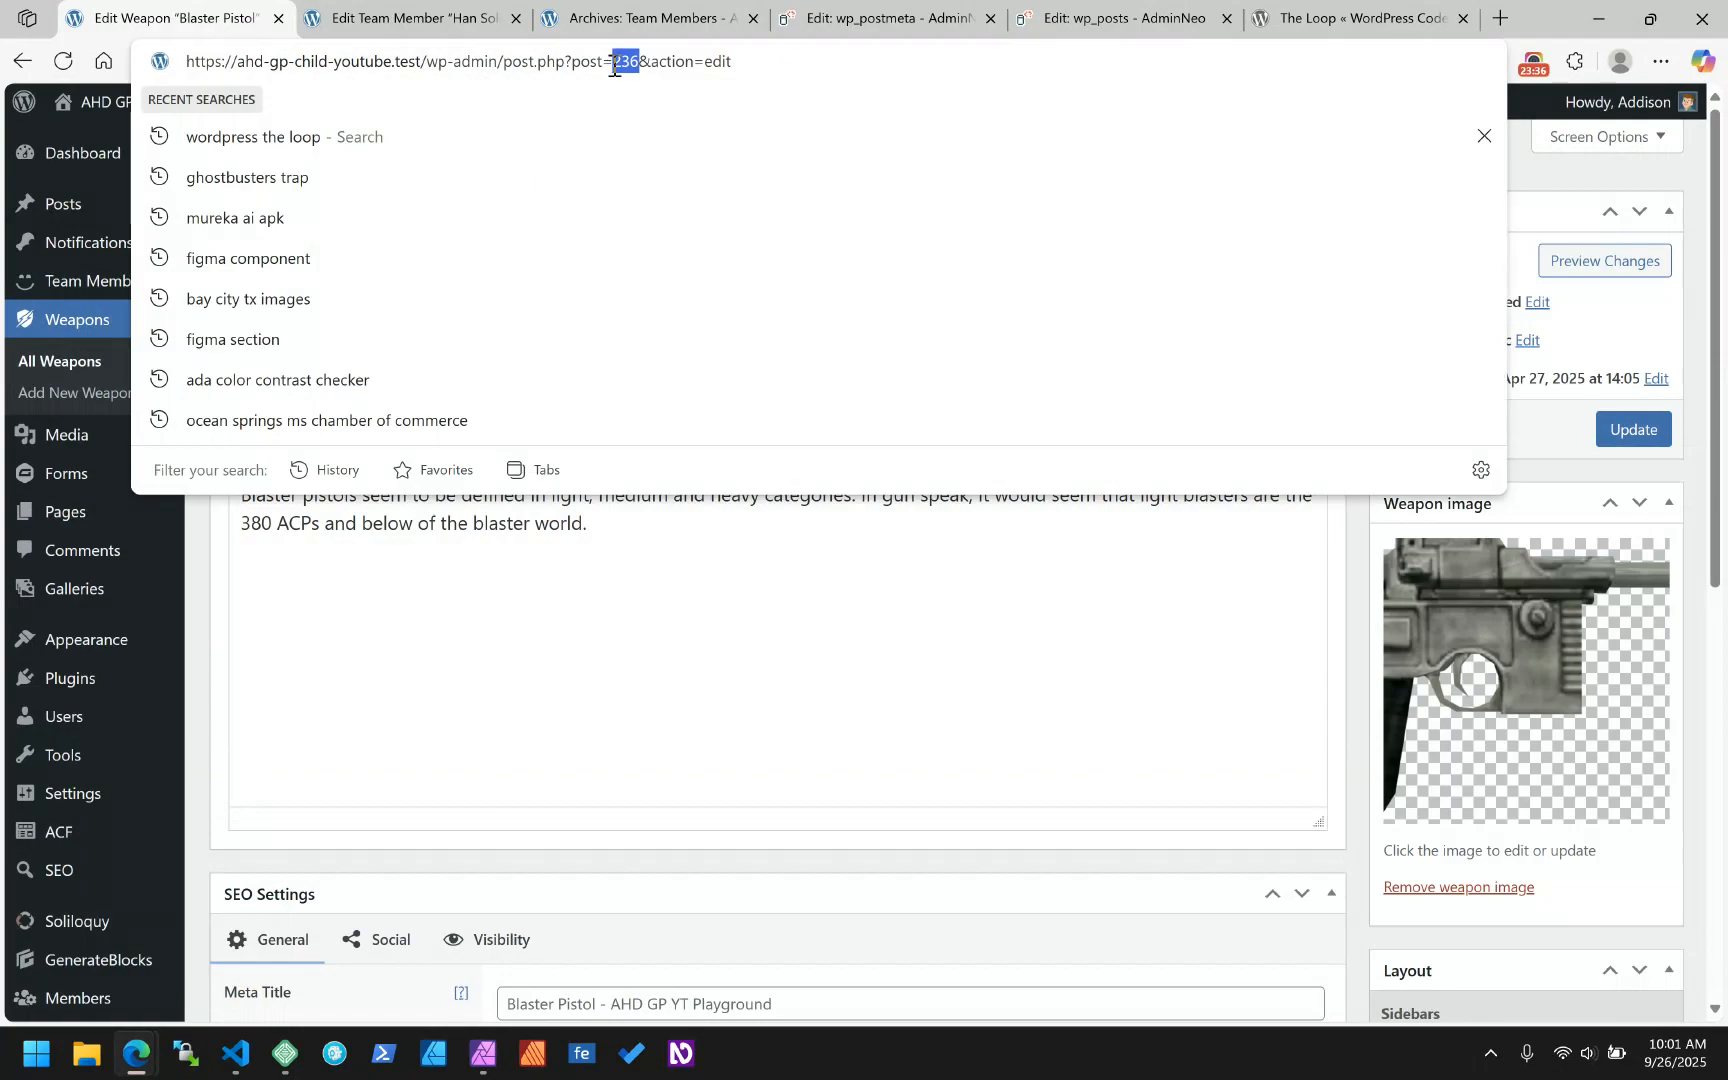
- Highlight the first ID in the serialized team_weapon_proficiencies value to compare it with Blaster Pistol's post ID, and return to the Weapons list
left_click(810, 18)
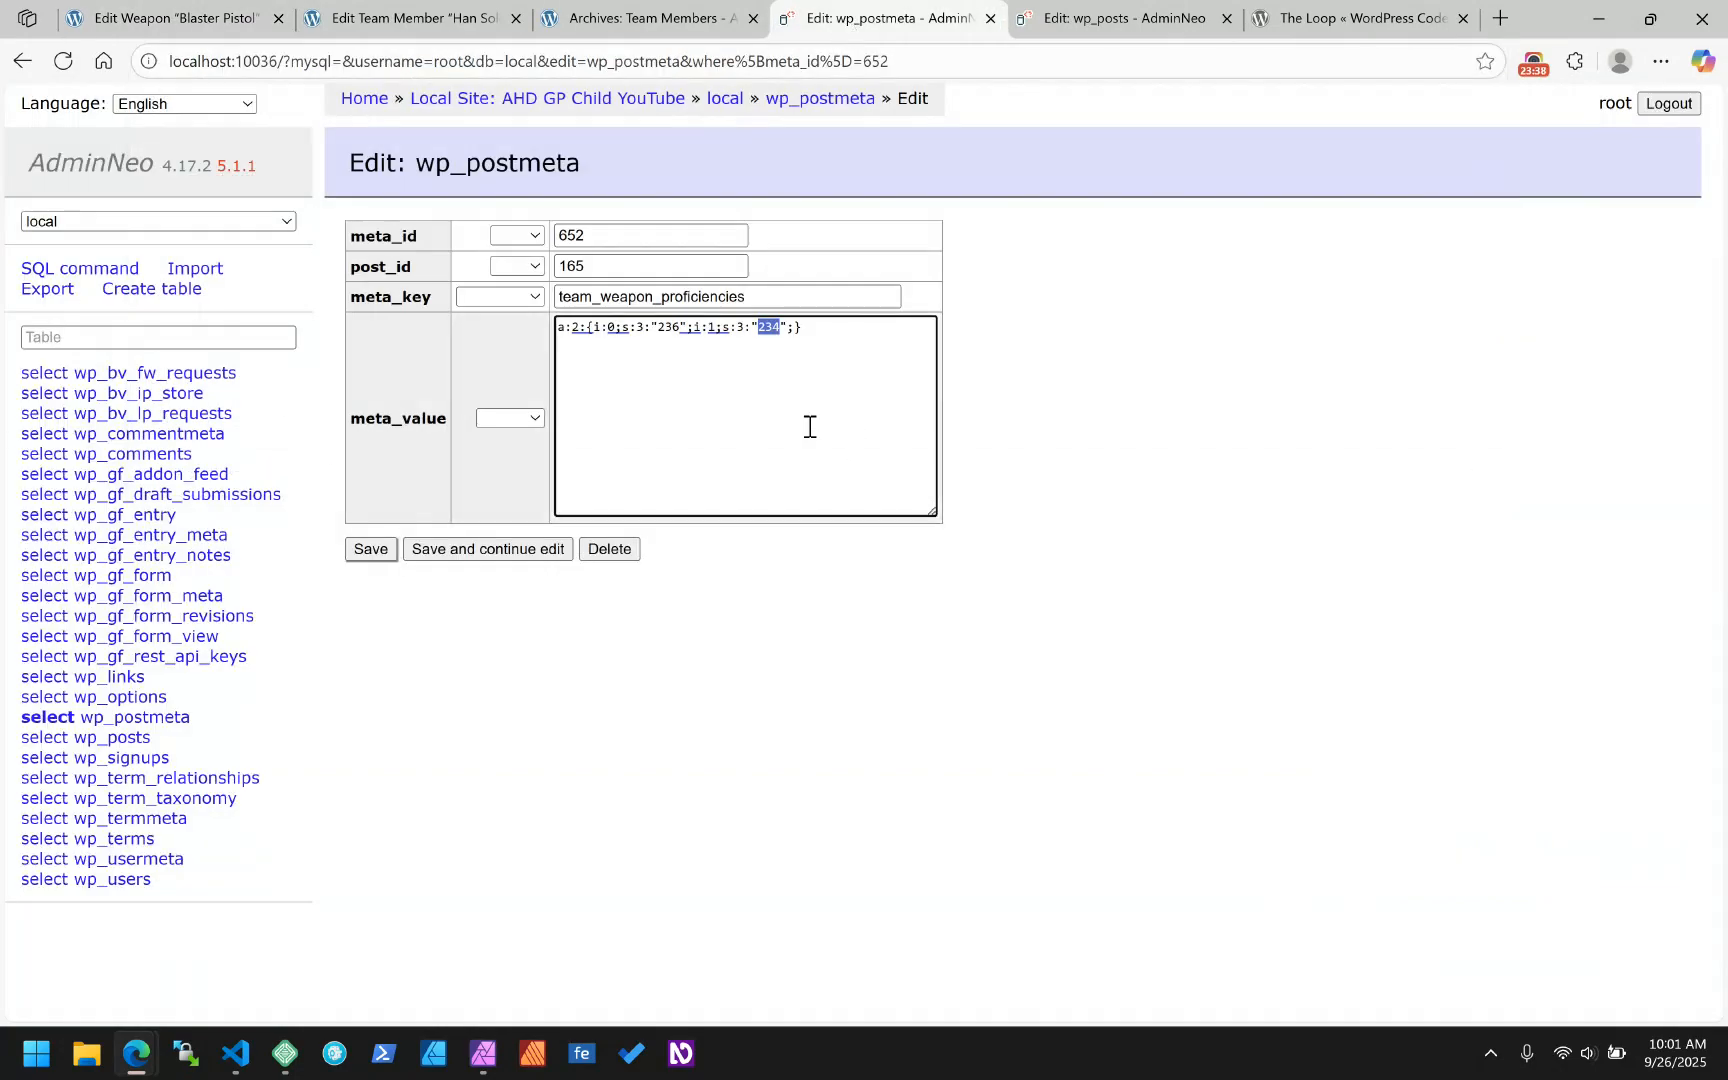
double_click(668, 327)
left_click(192, 14)
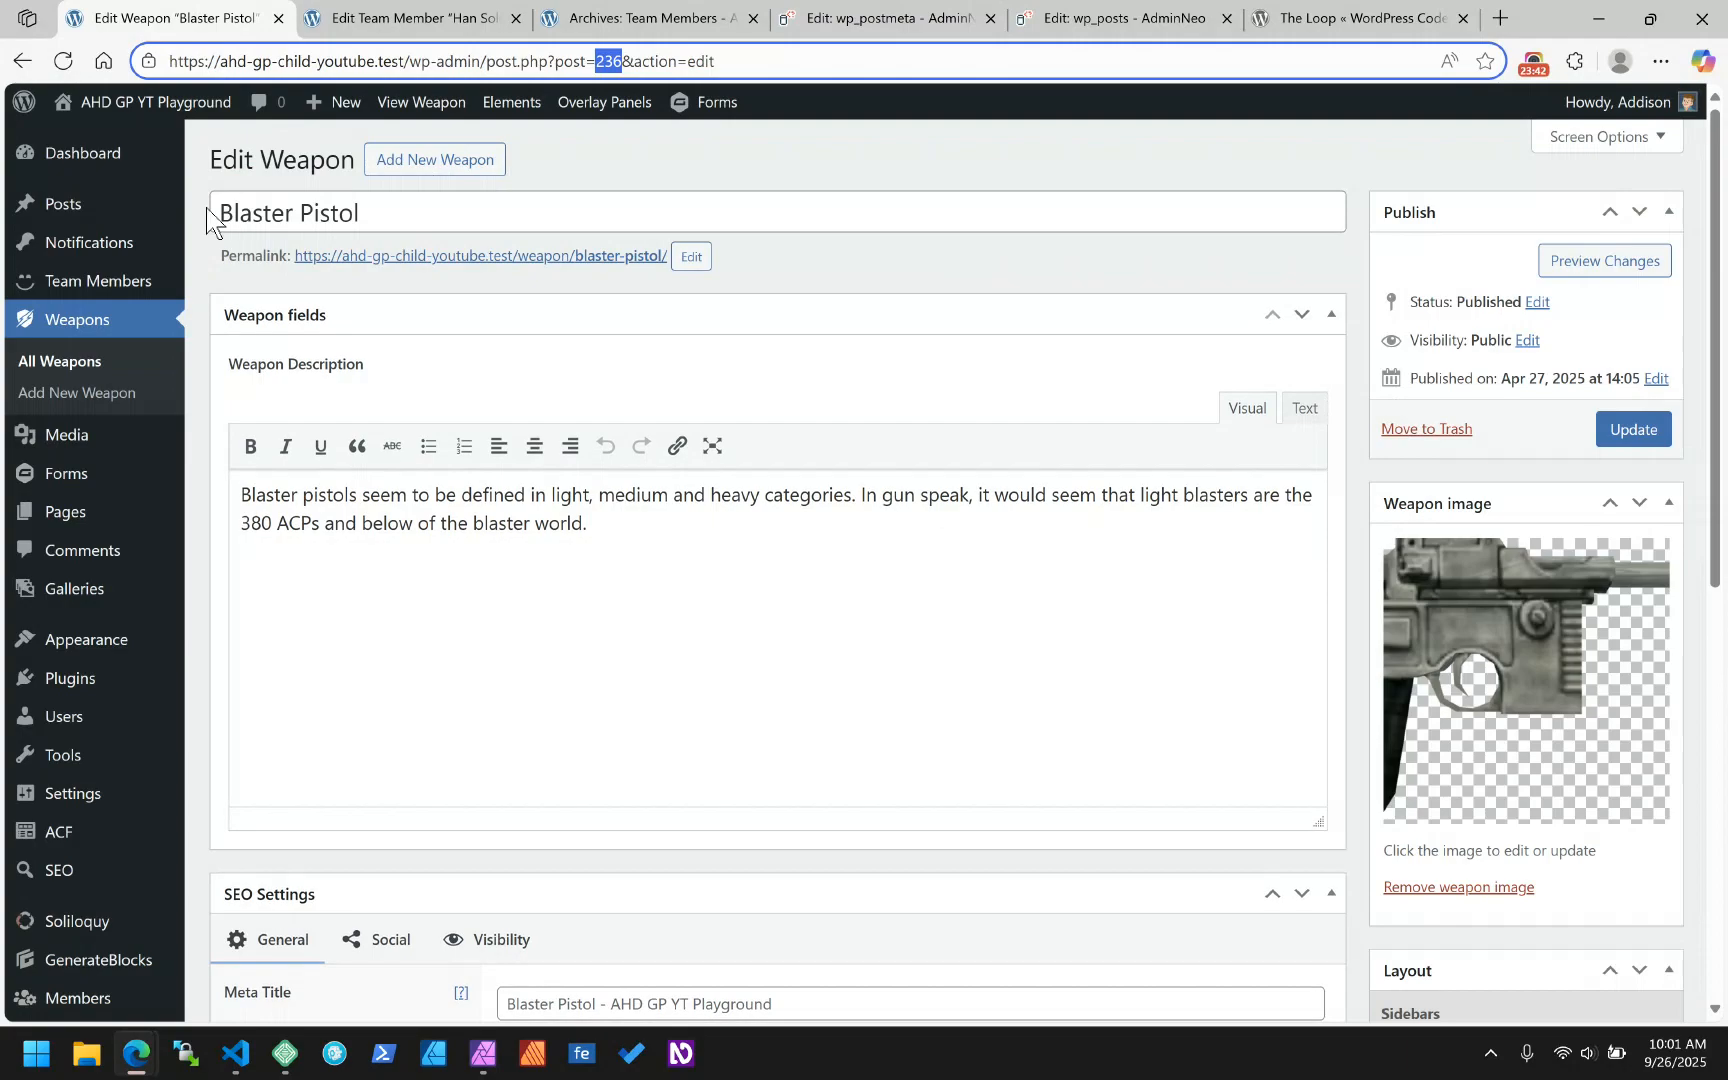
left_click(22, 61)
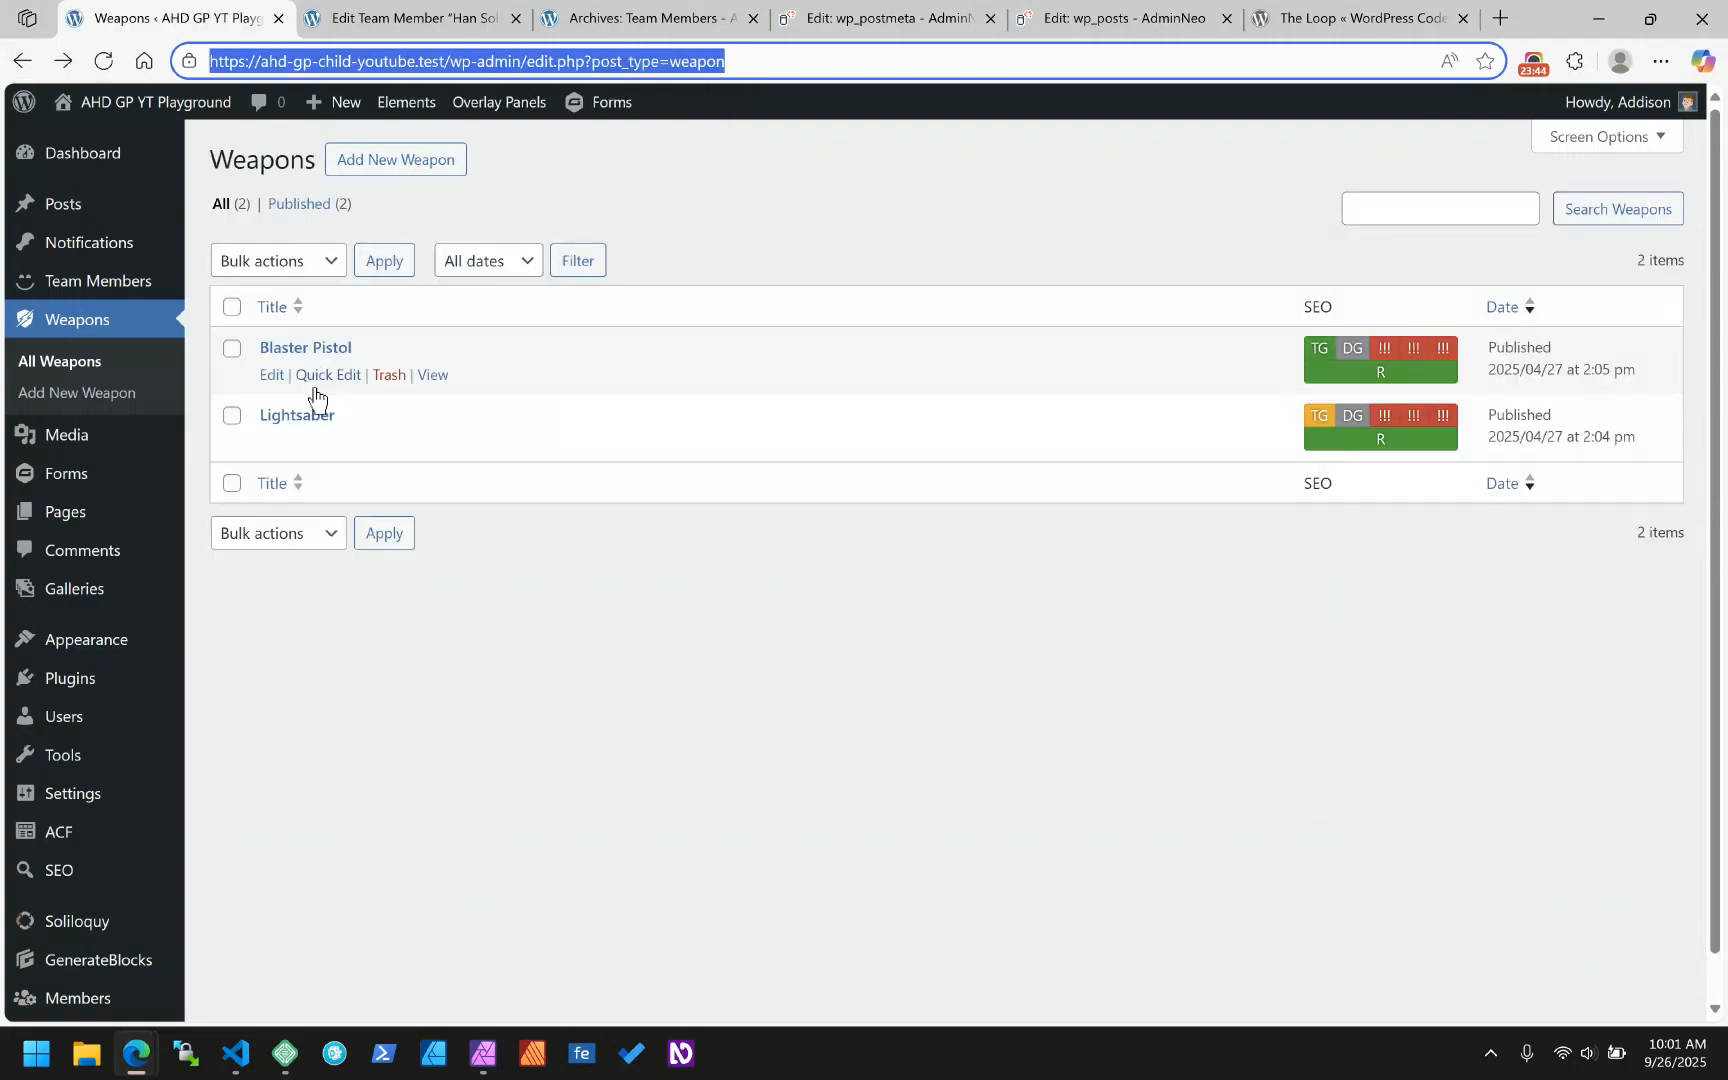
- Open the Lightsaber weapon post and compare the post ID in its edit URL with the second ID in the serialized team_weapon_proficiencies value
left_click(297, 416)
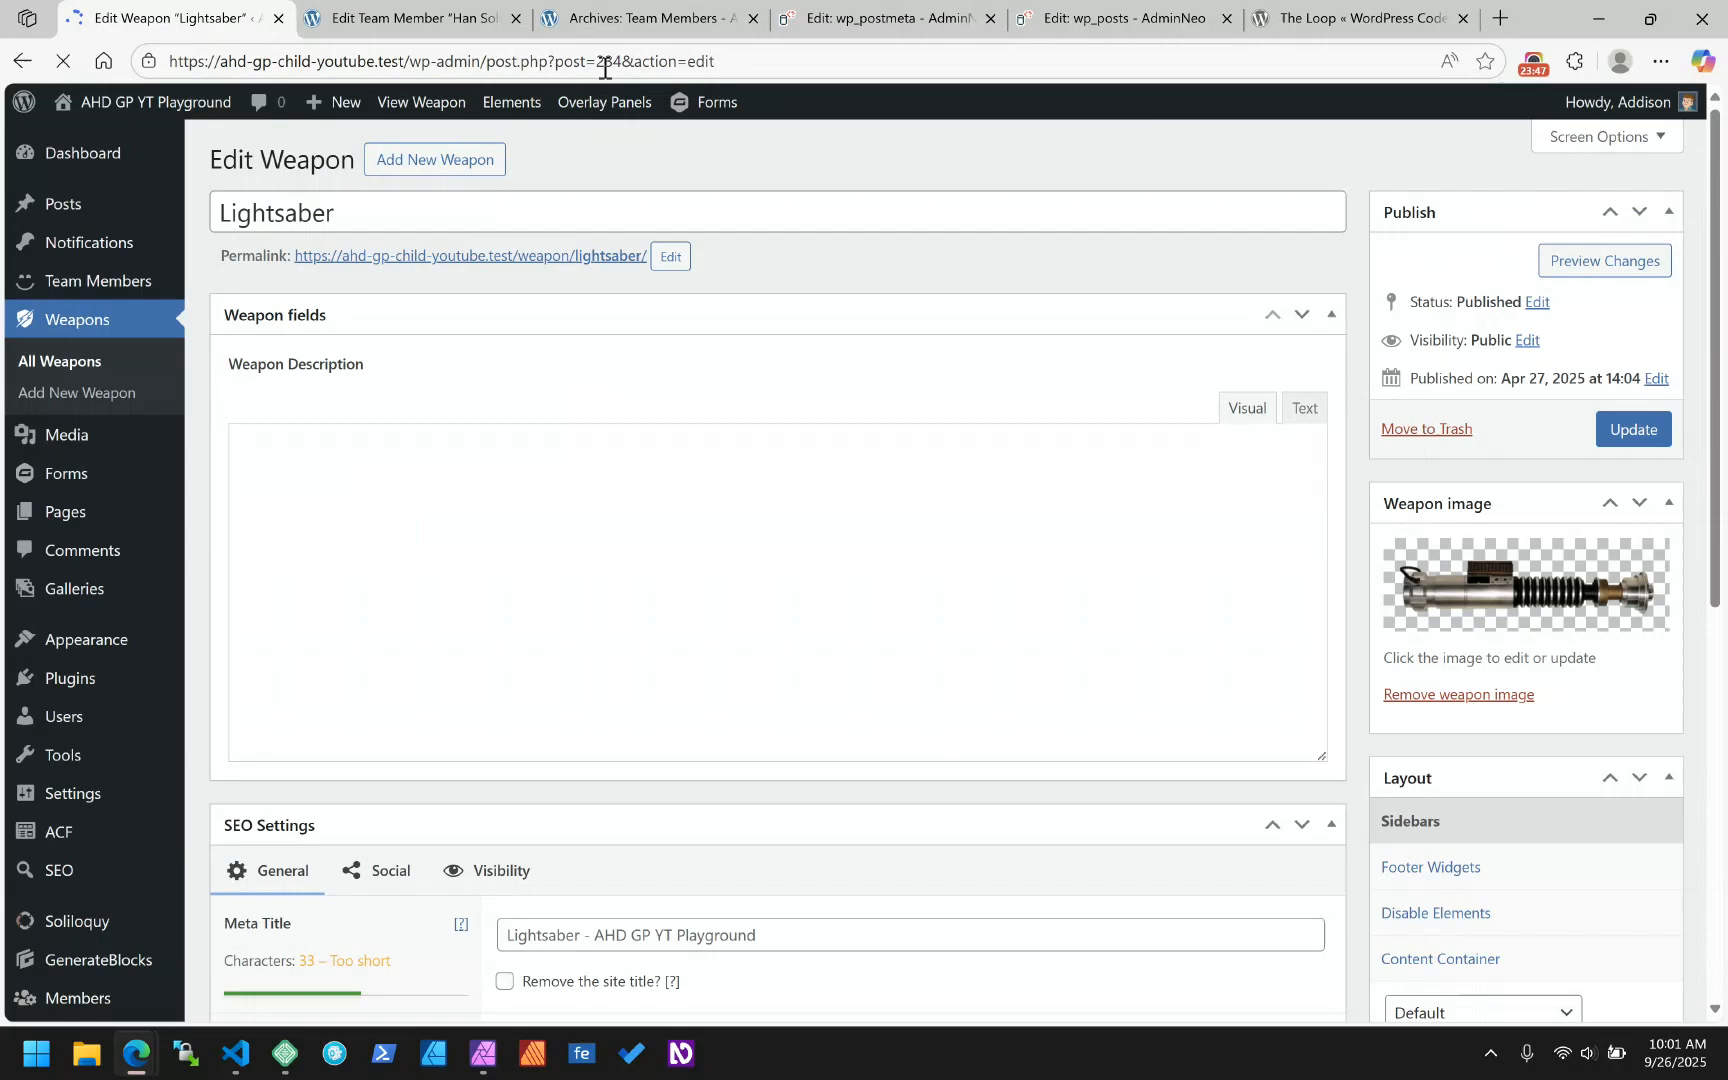
double_click(625, 62)
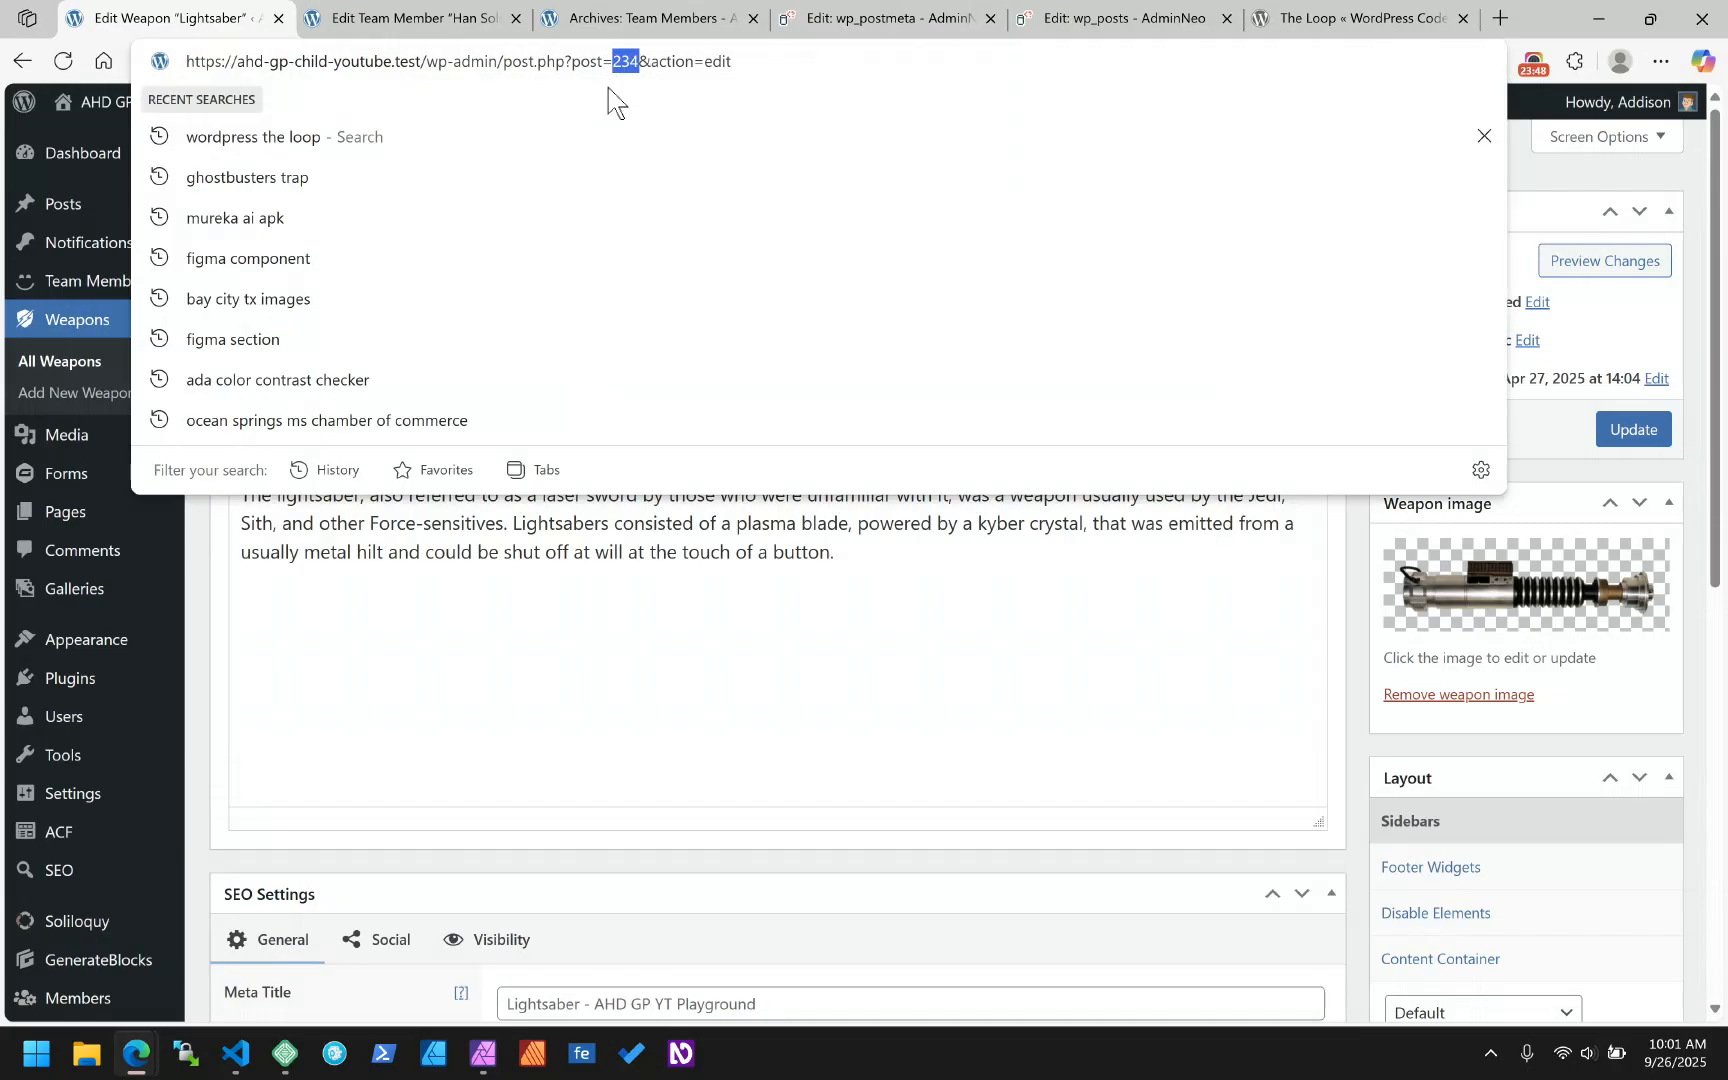
left_click(855, 18)
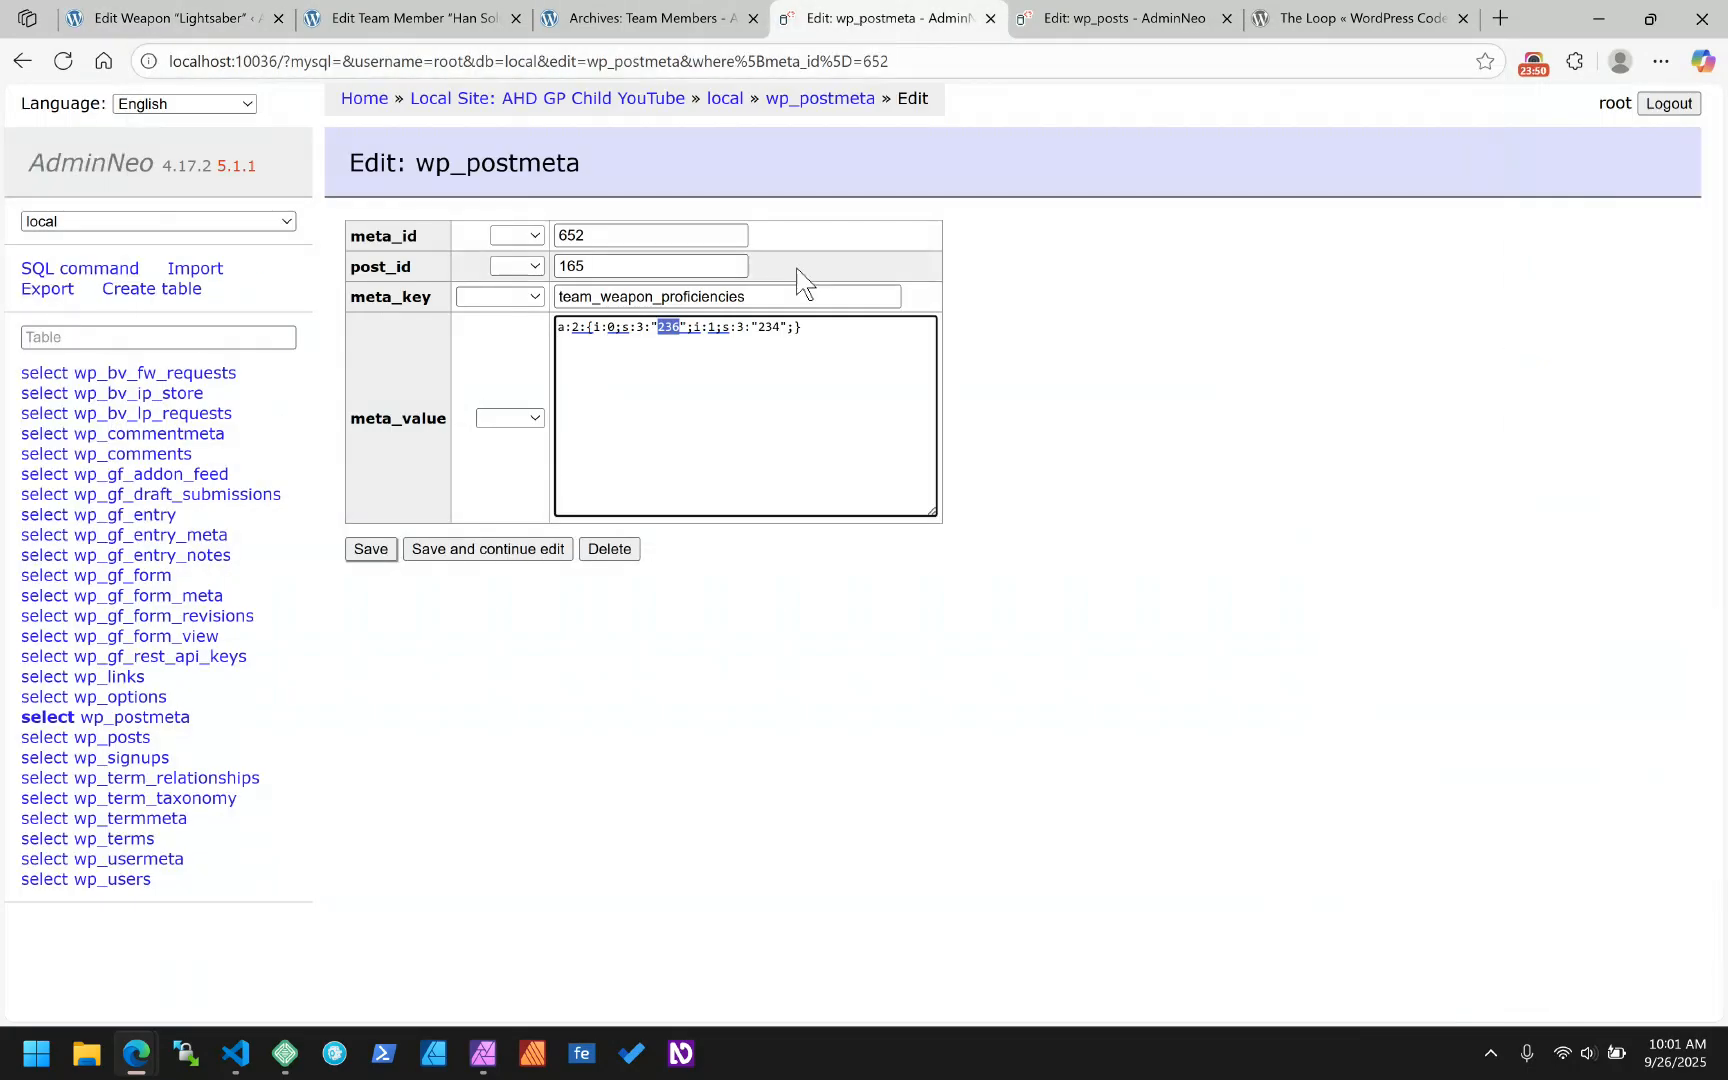
double_click(768, 327)
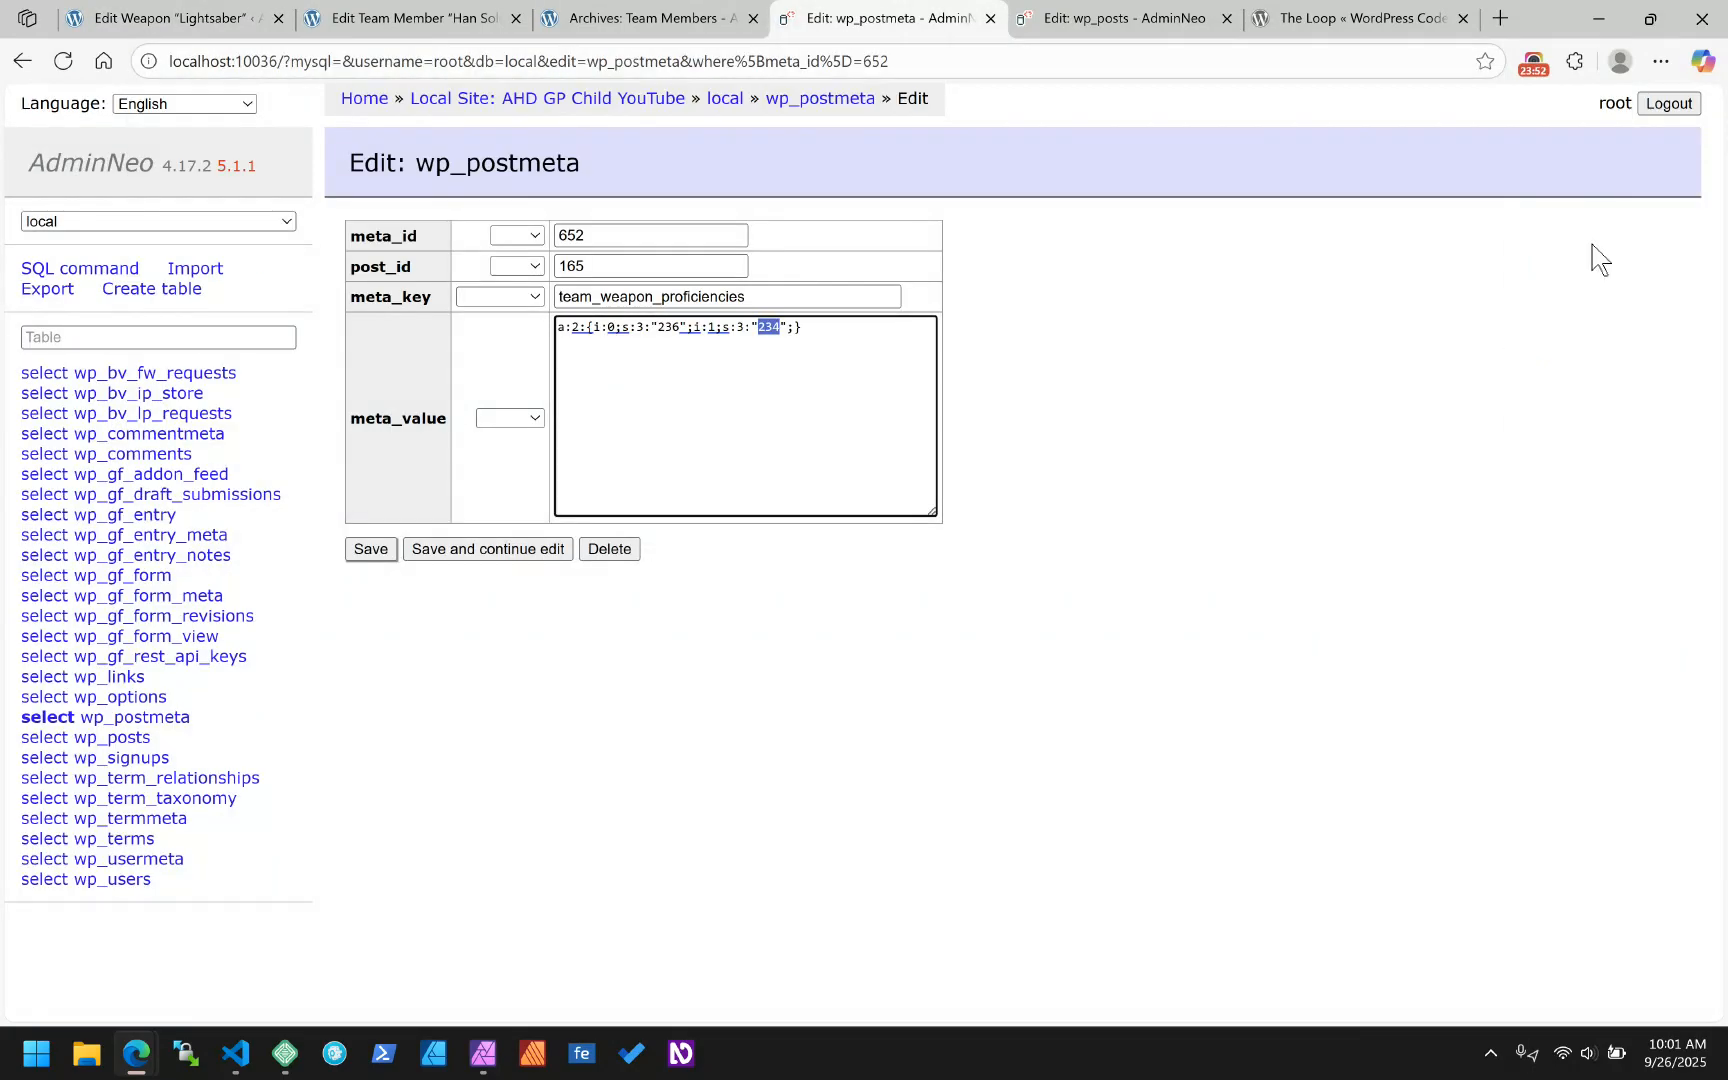
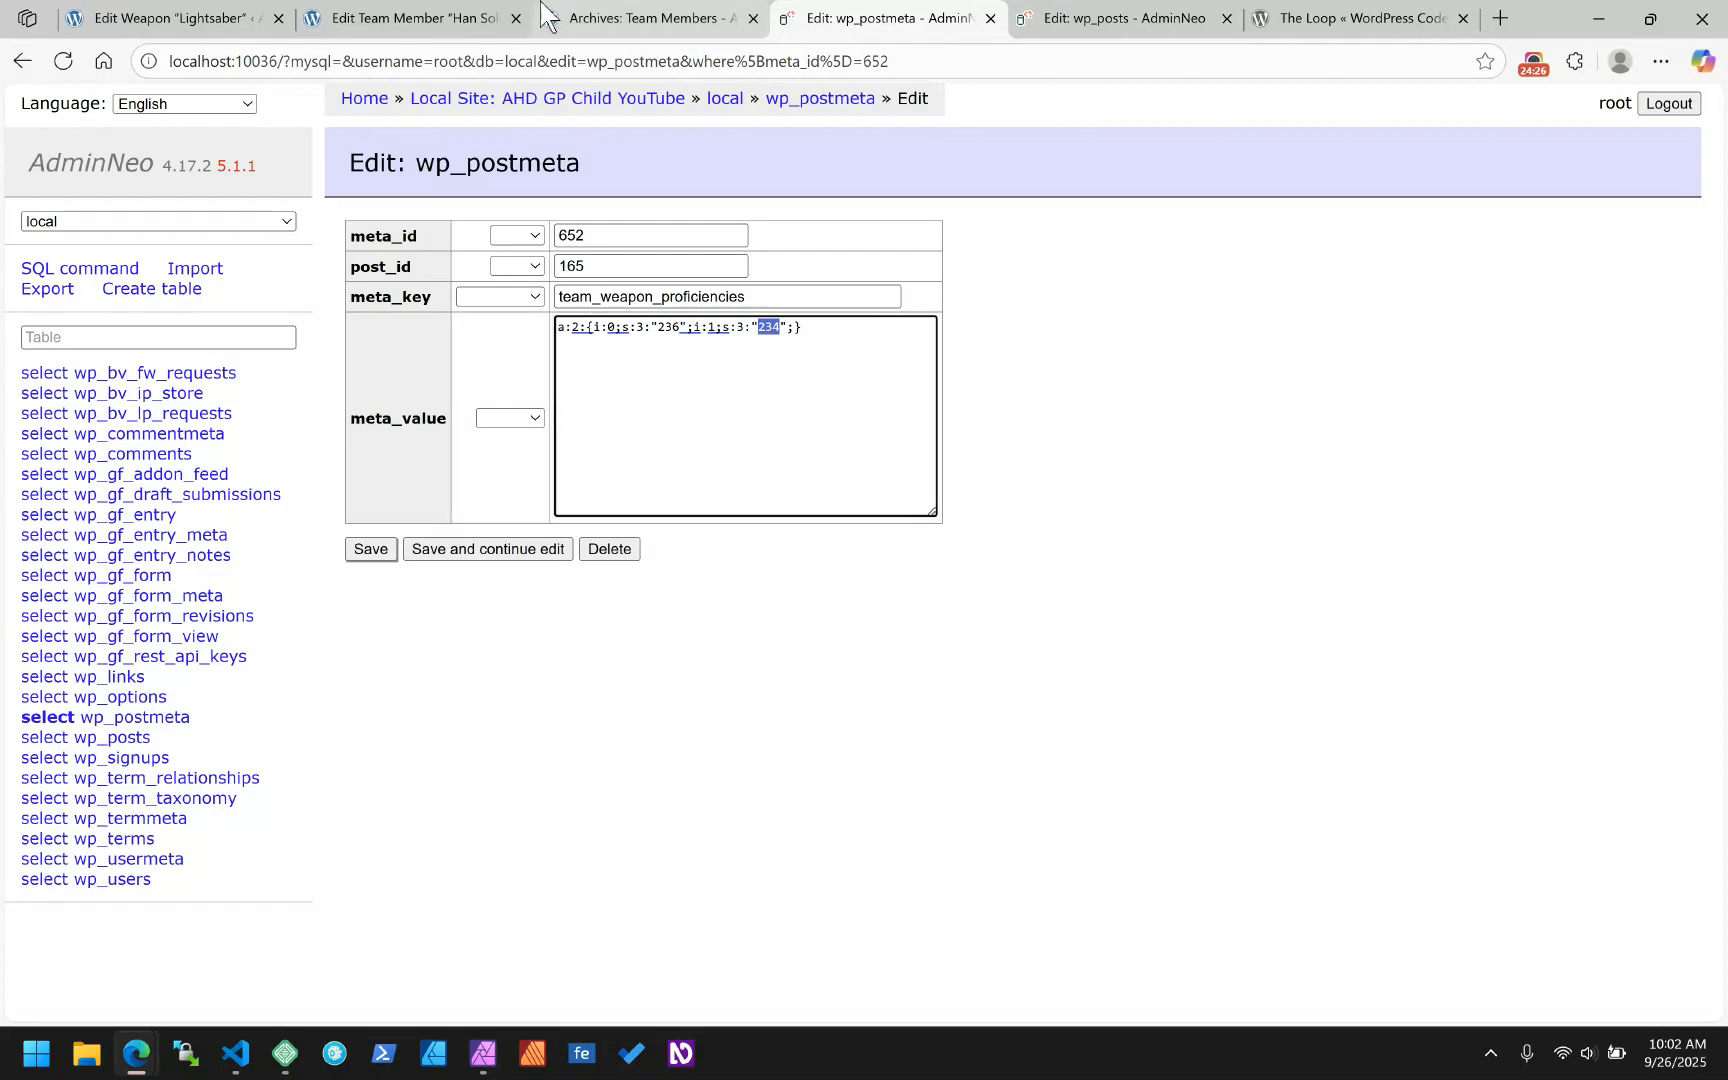
- Examine the Lightsaber post's edit page, highlighting its Weapon Description text and its title
left_click(207, 22)
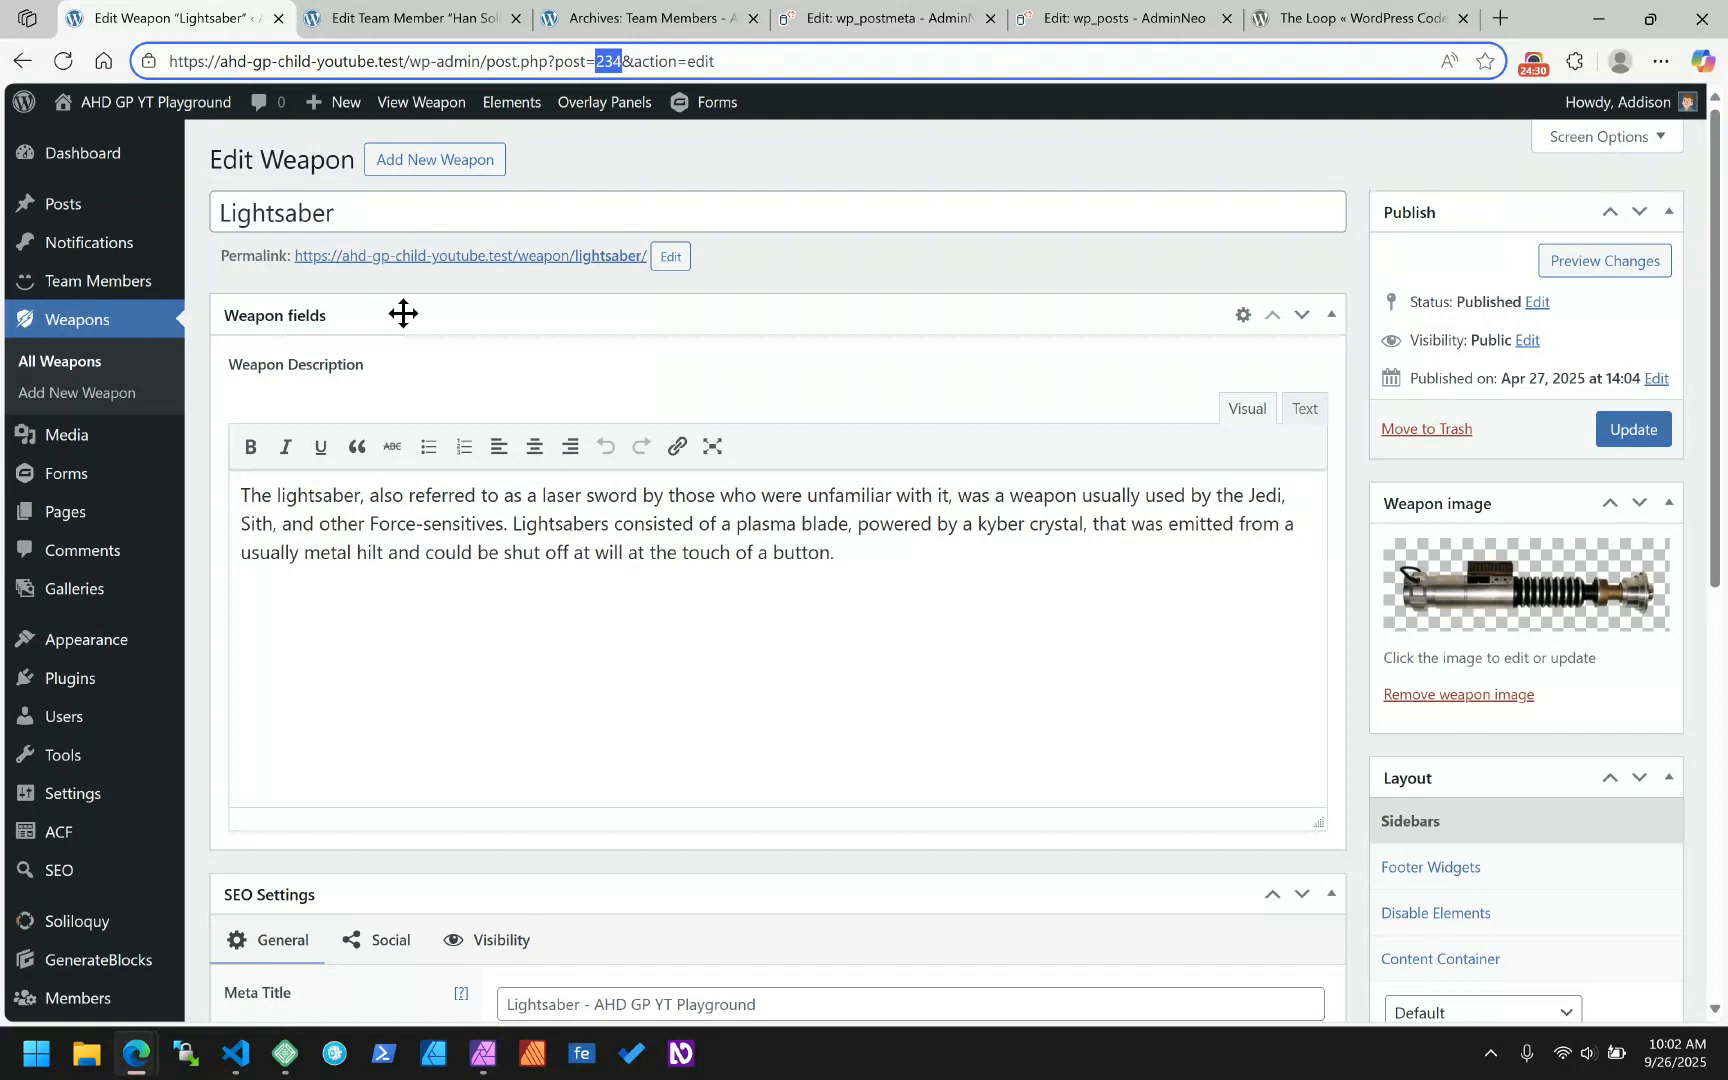
scroll(926, 413, "down", 8)
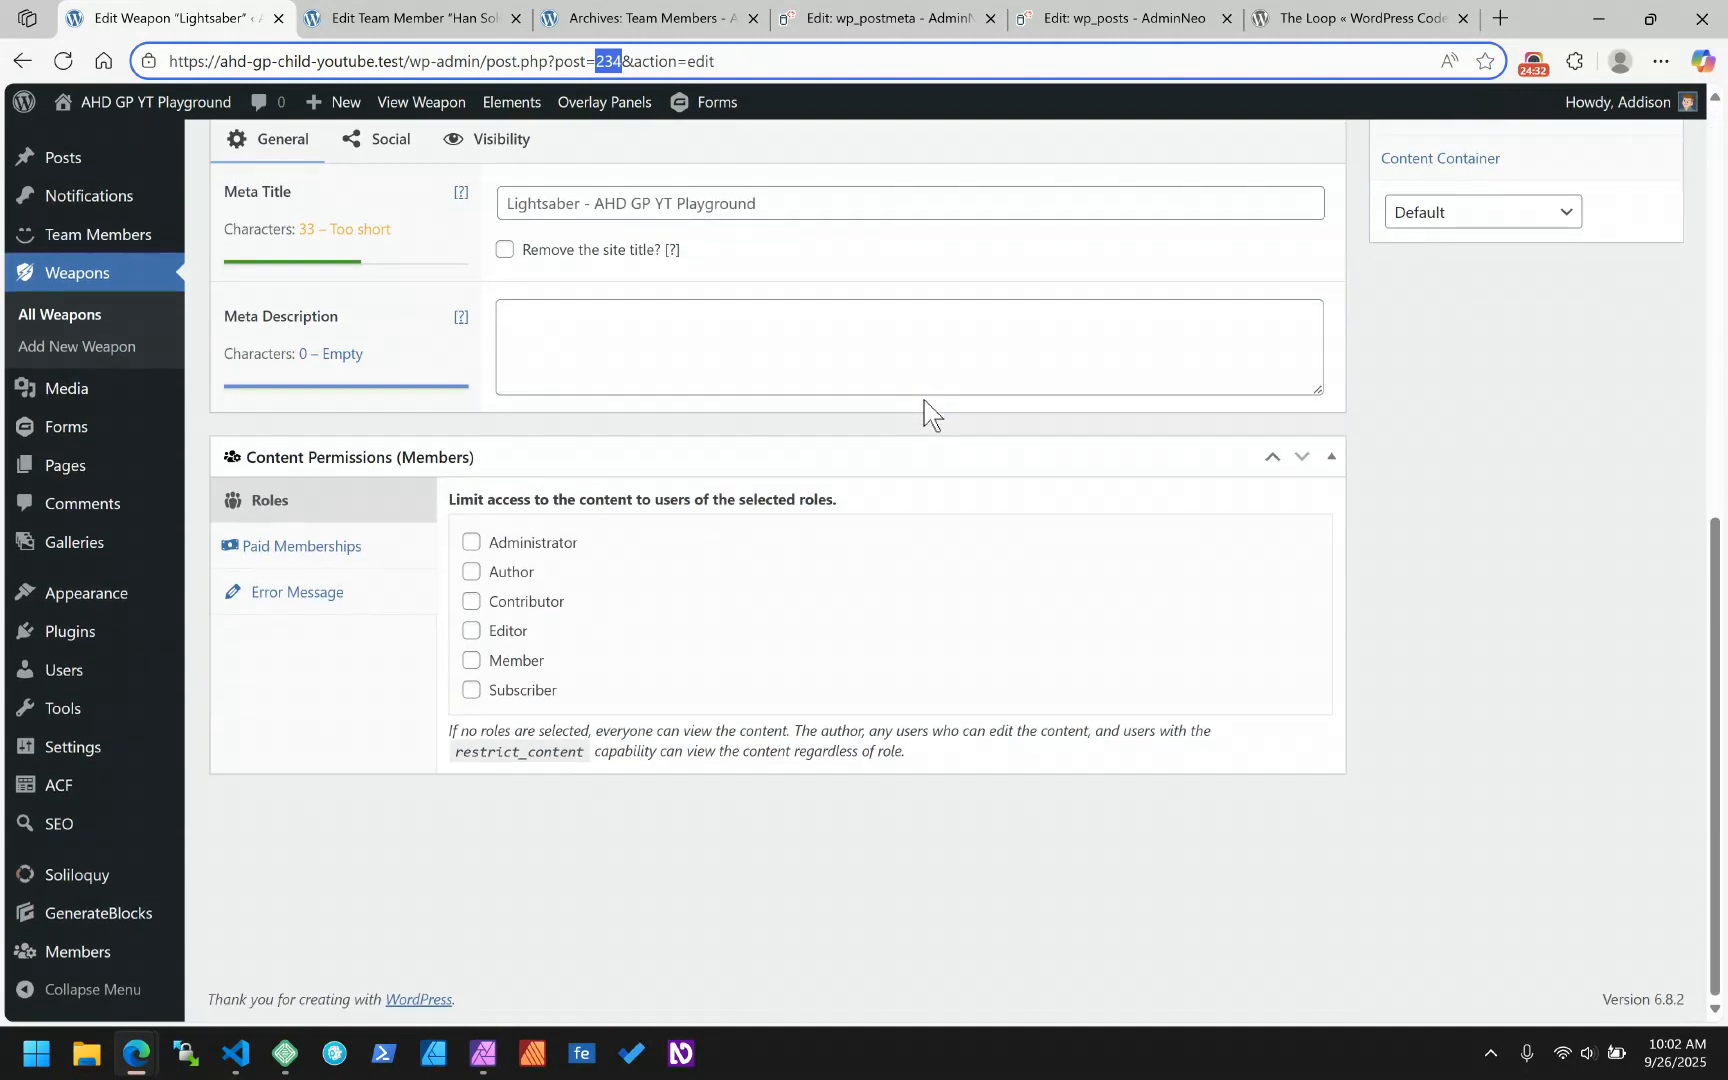
scroll(926, 413, "up", 8)
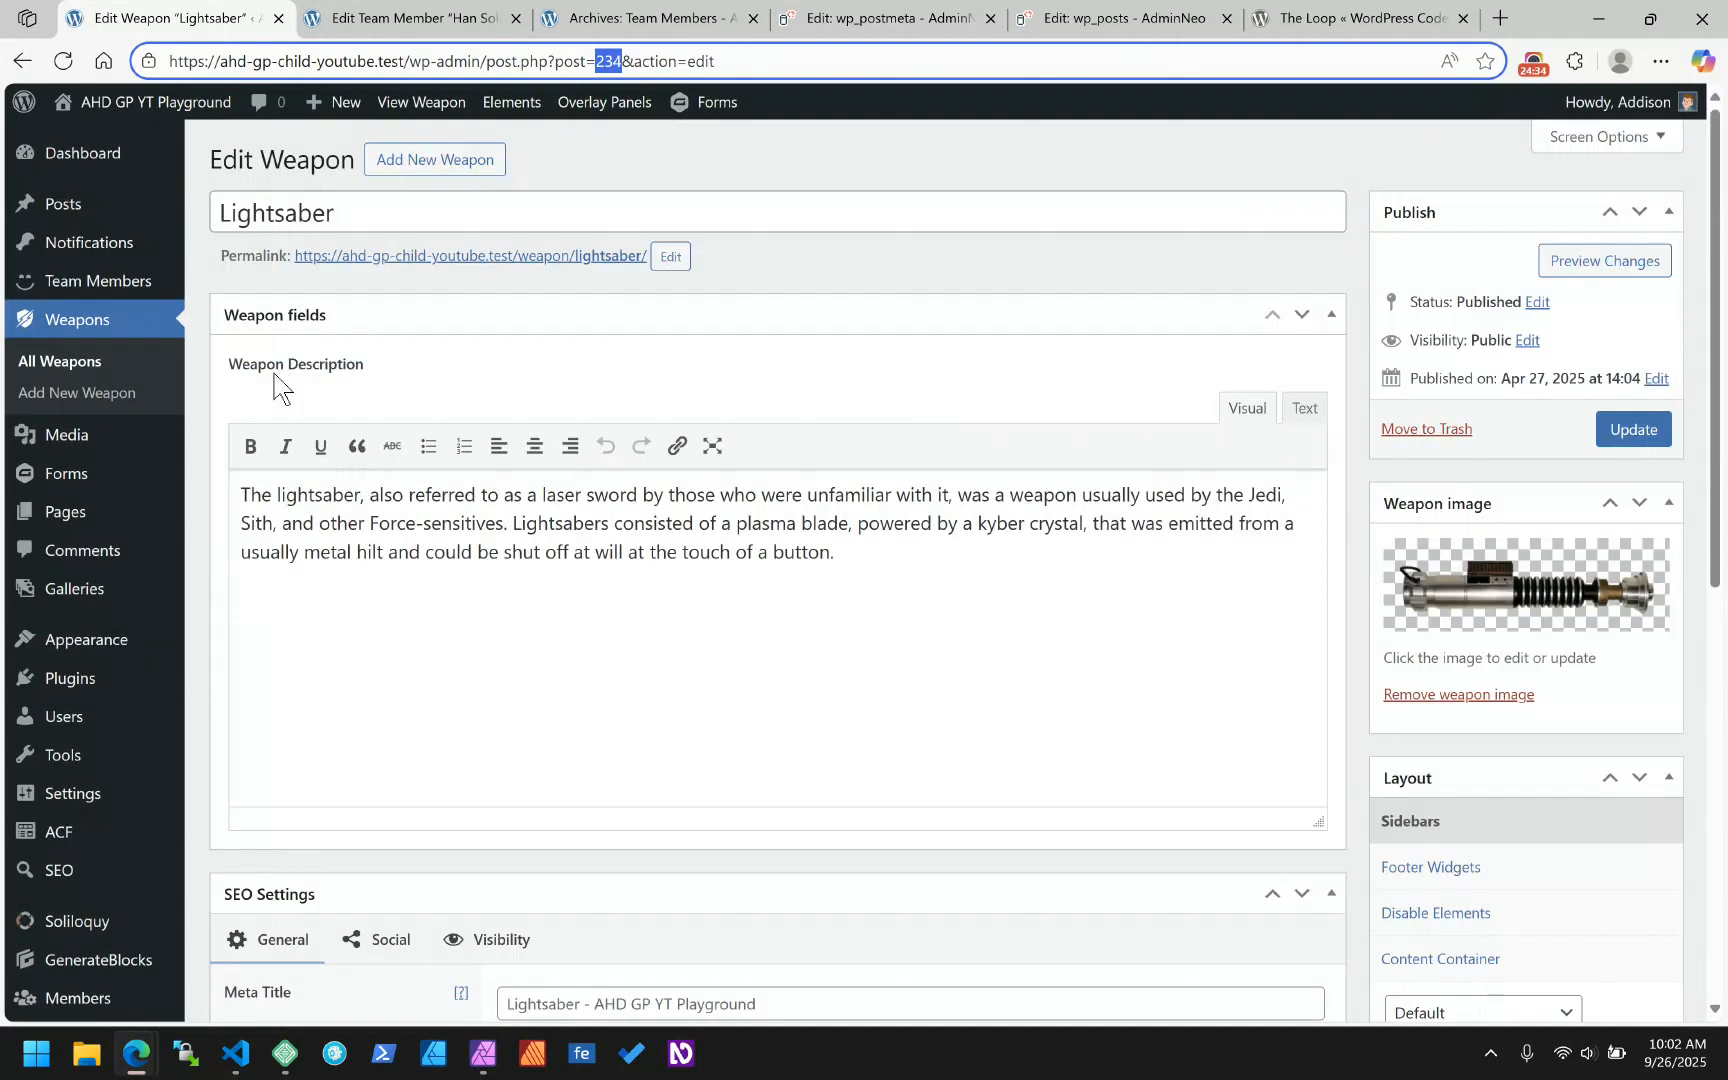
left_click_drag(899, 551, 220, 490)
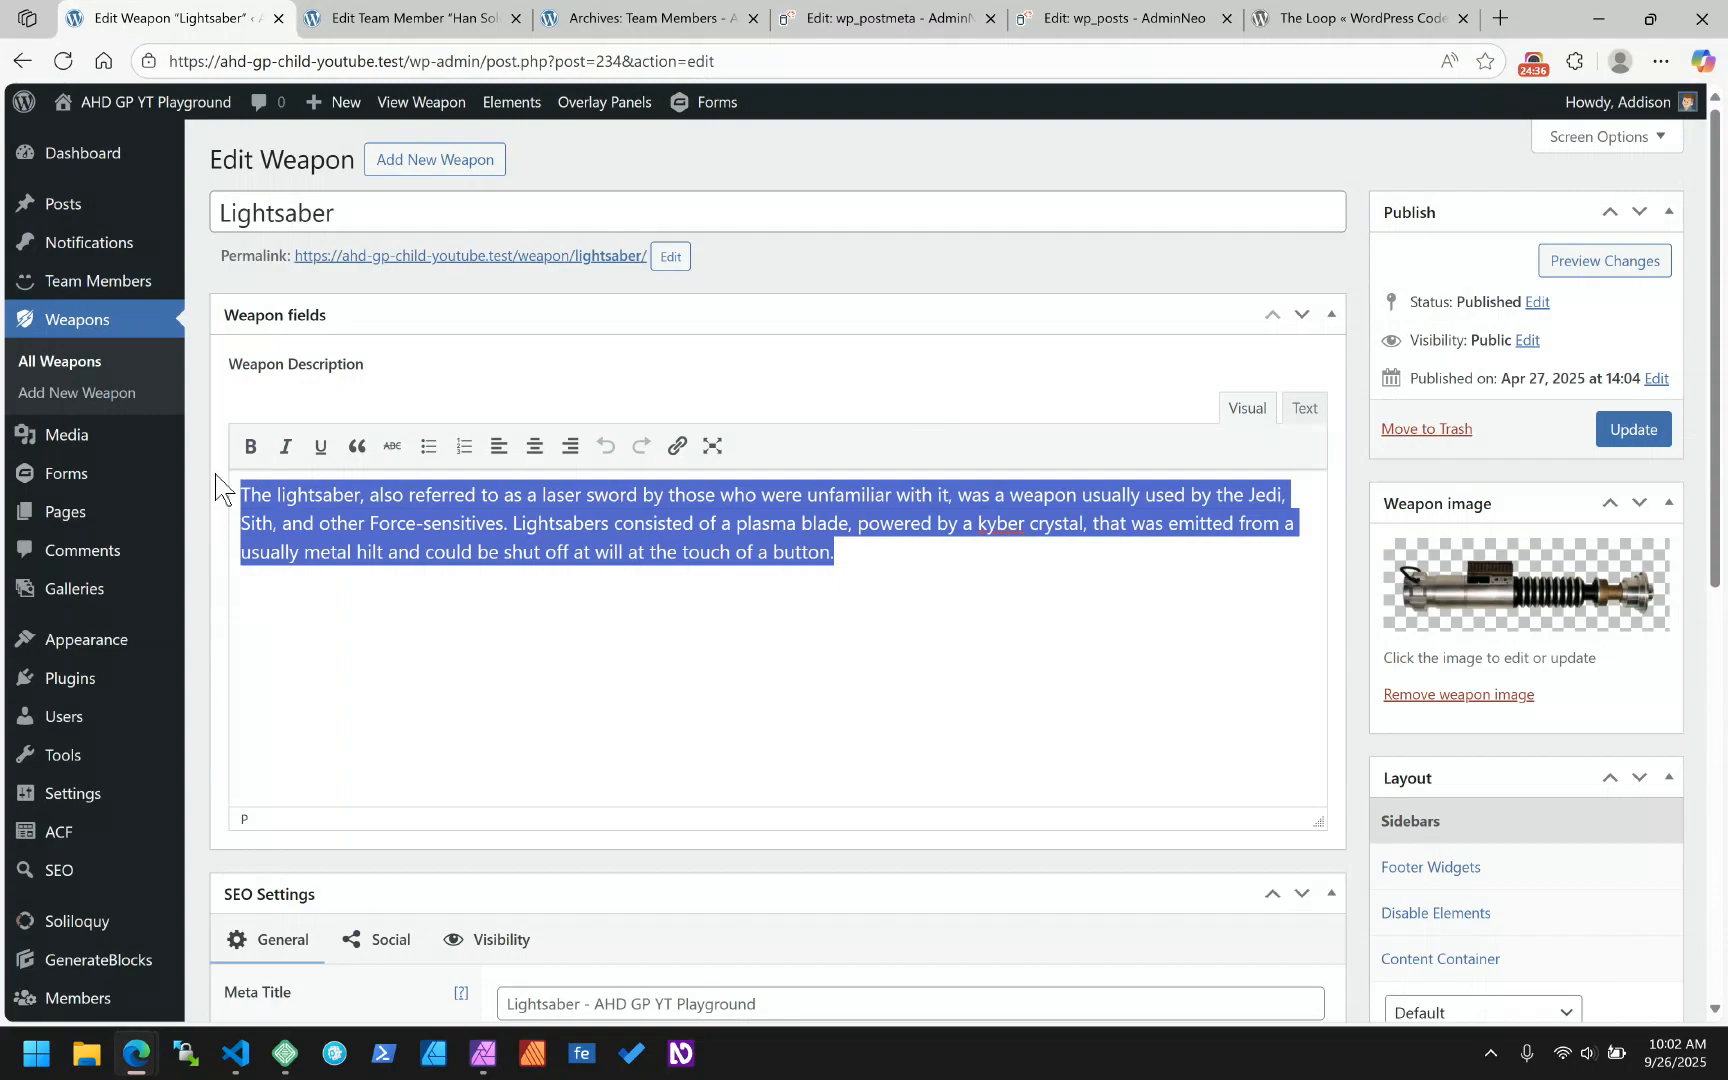
double_click(270, 214)
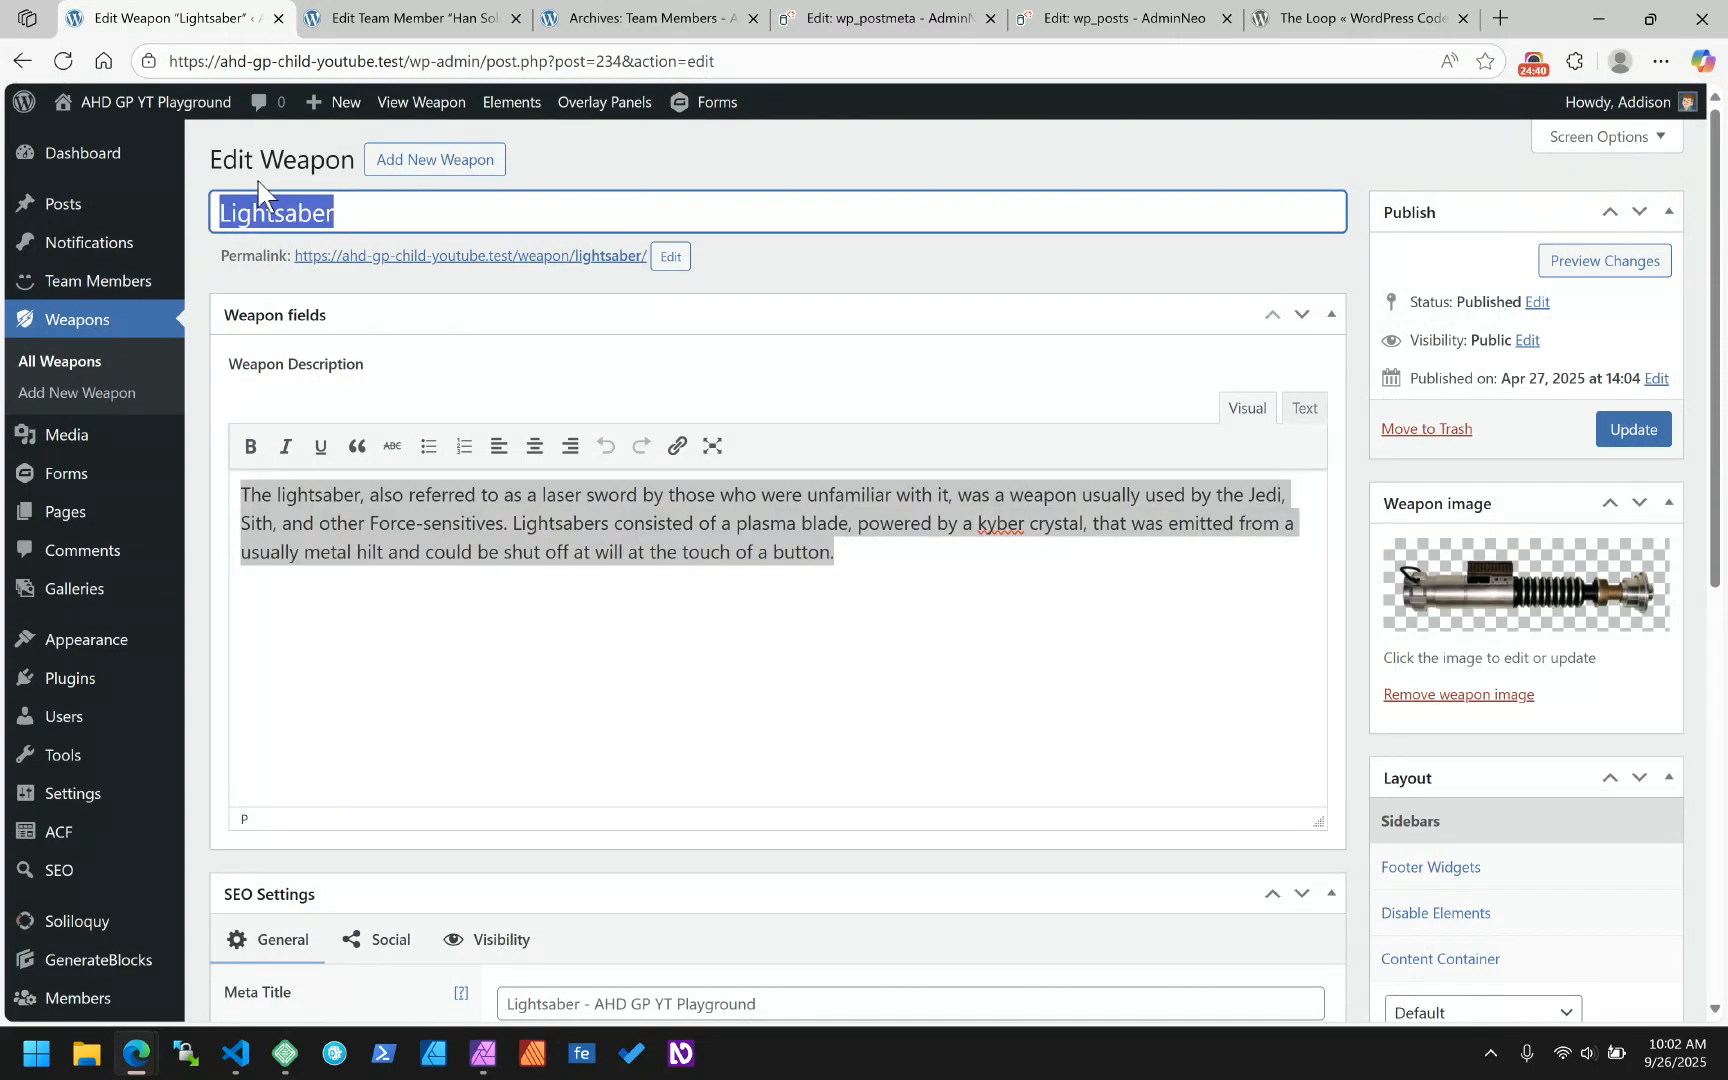
scroll(1096, 370, "down", 5)
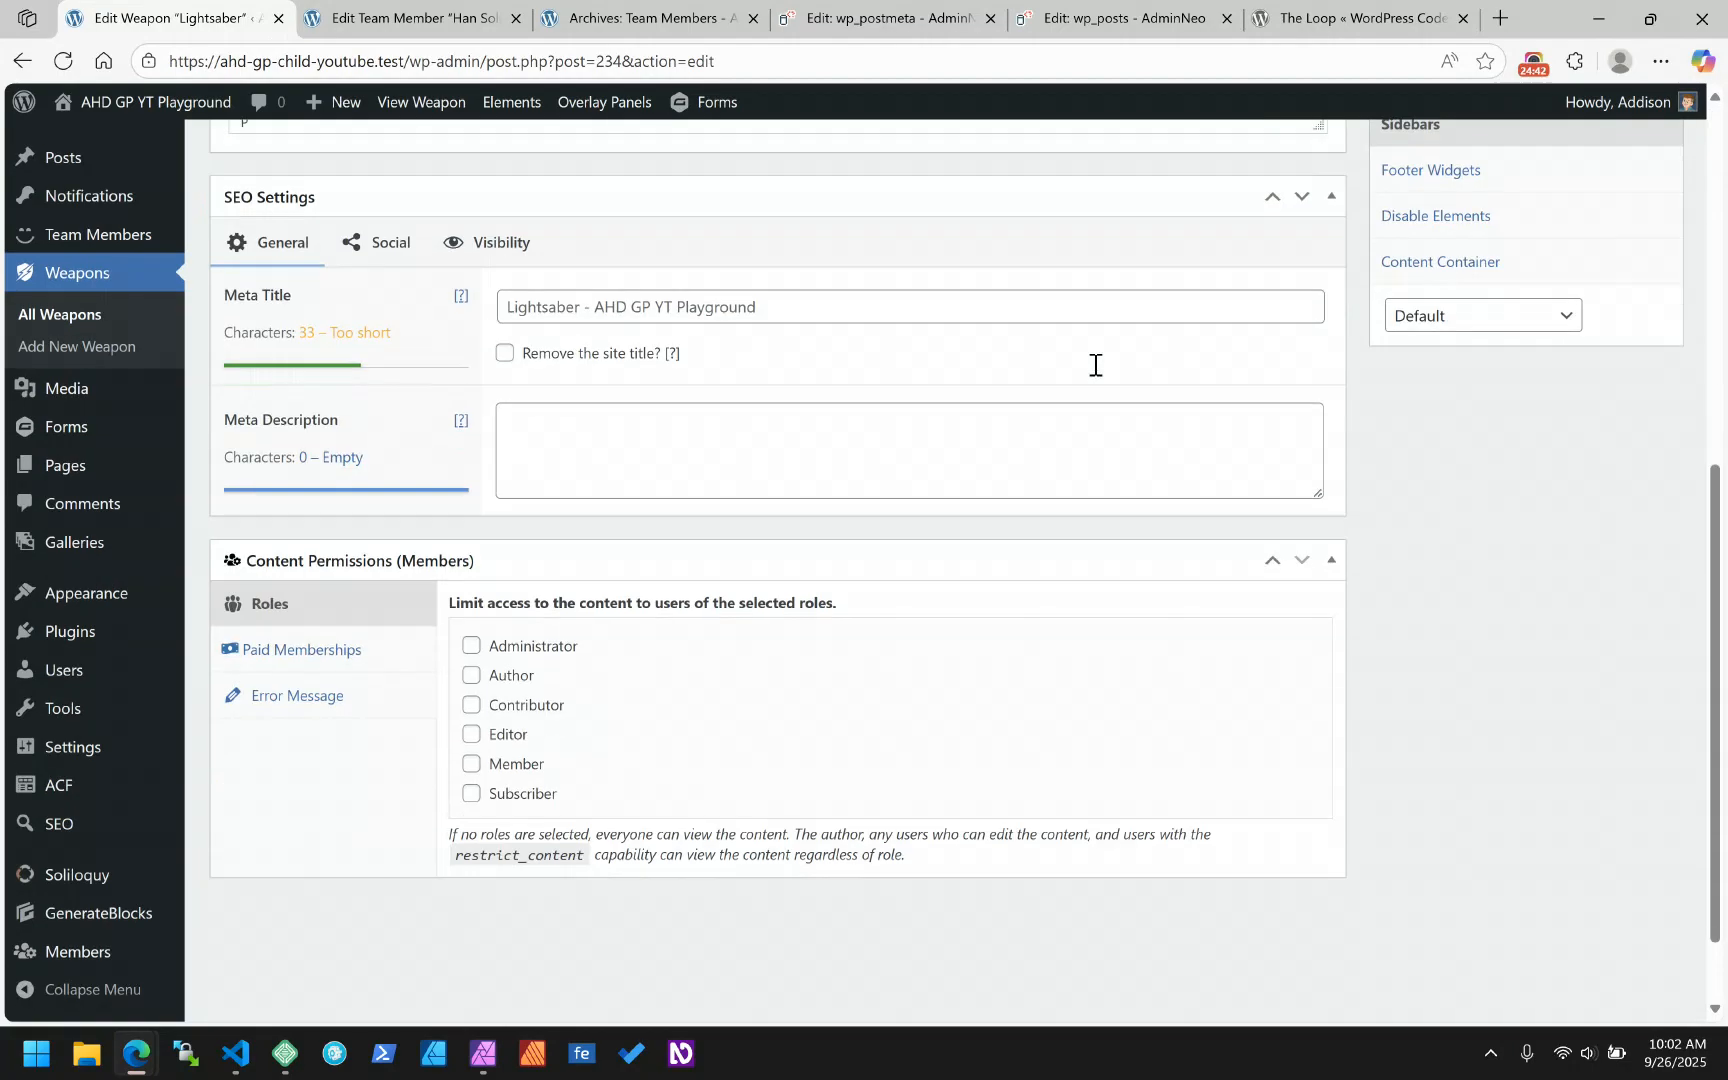
scroll(1094, 366, "up", 5)
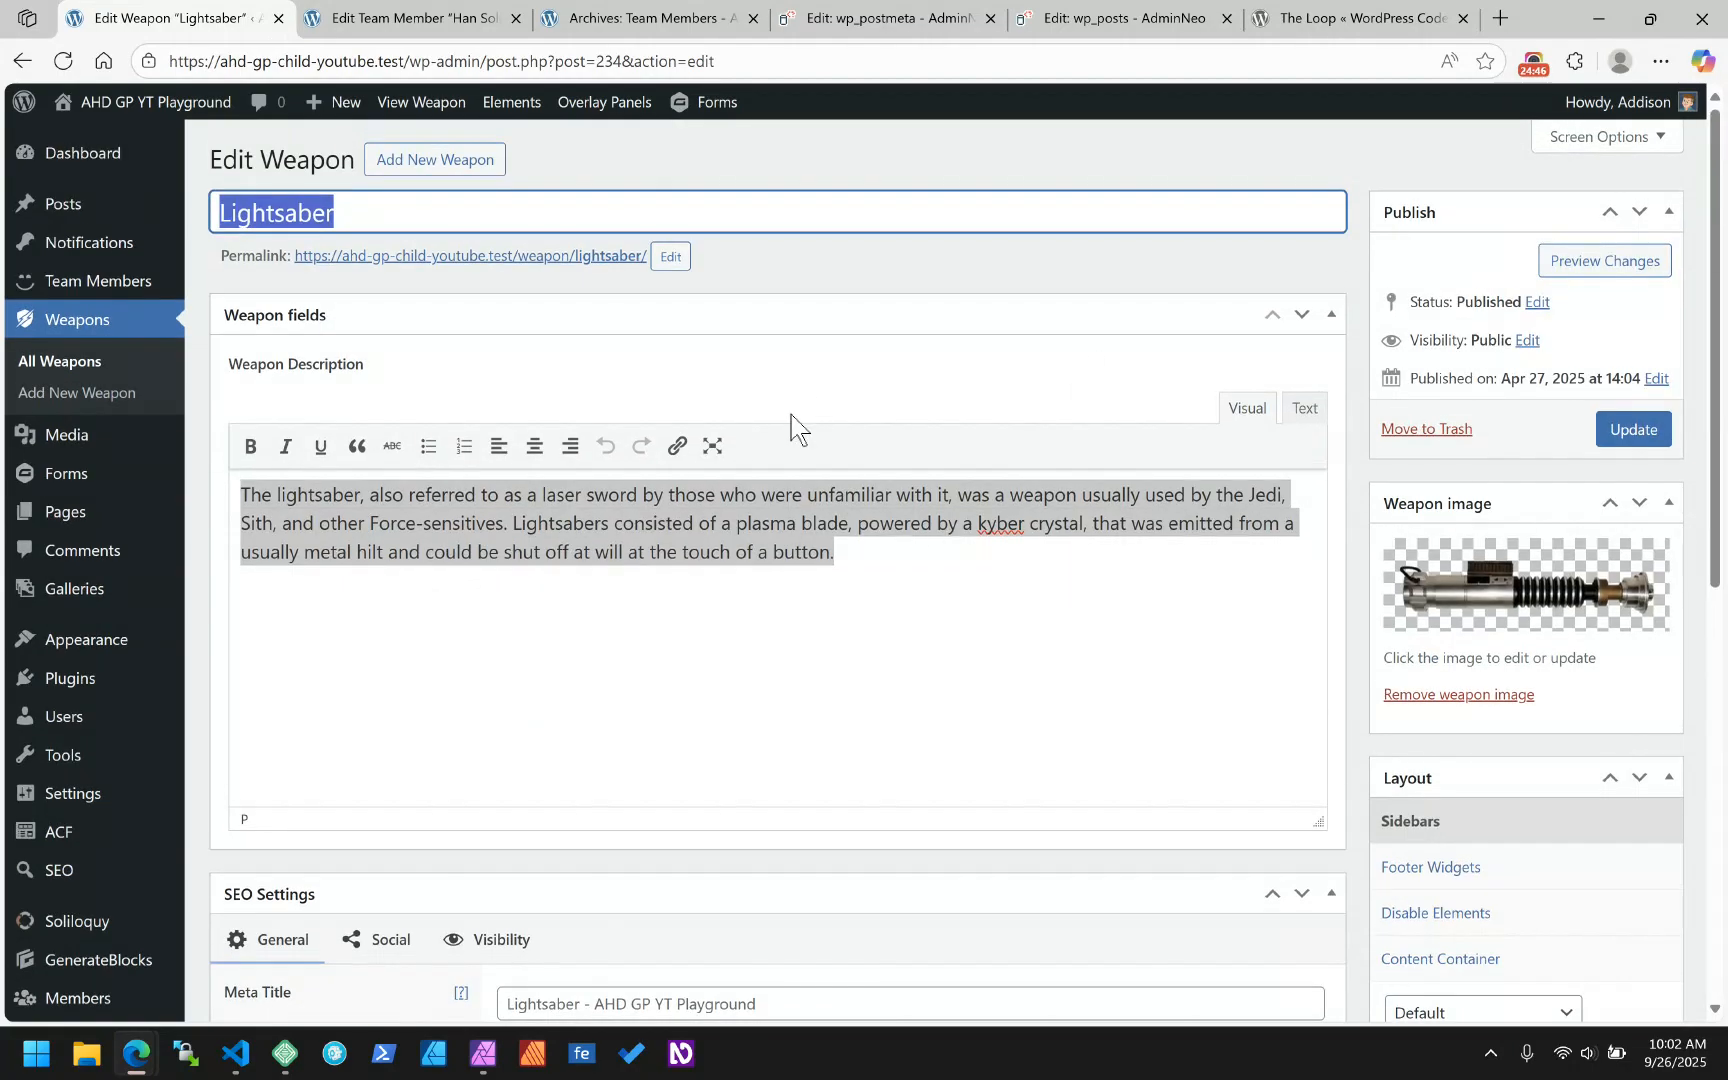
- Close the Lightsaber edit page and return to the Team Members archive on the front end
left_click(632, 14)
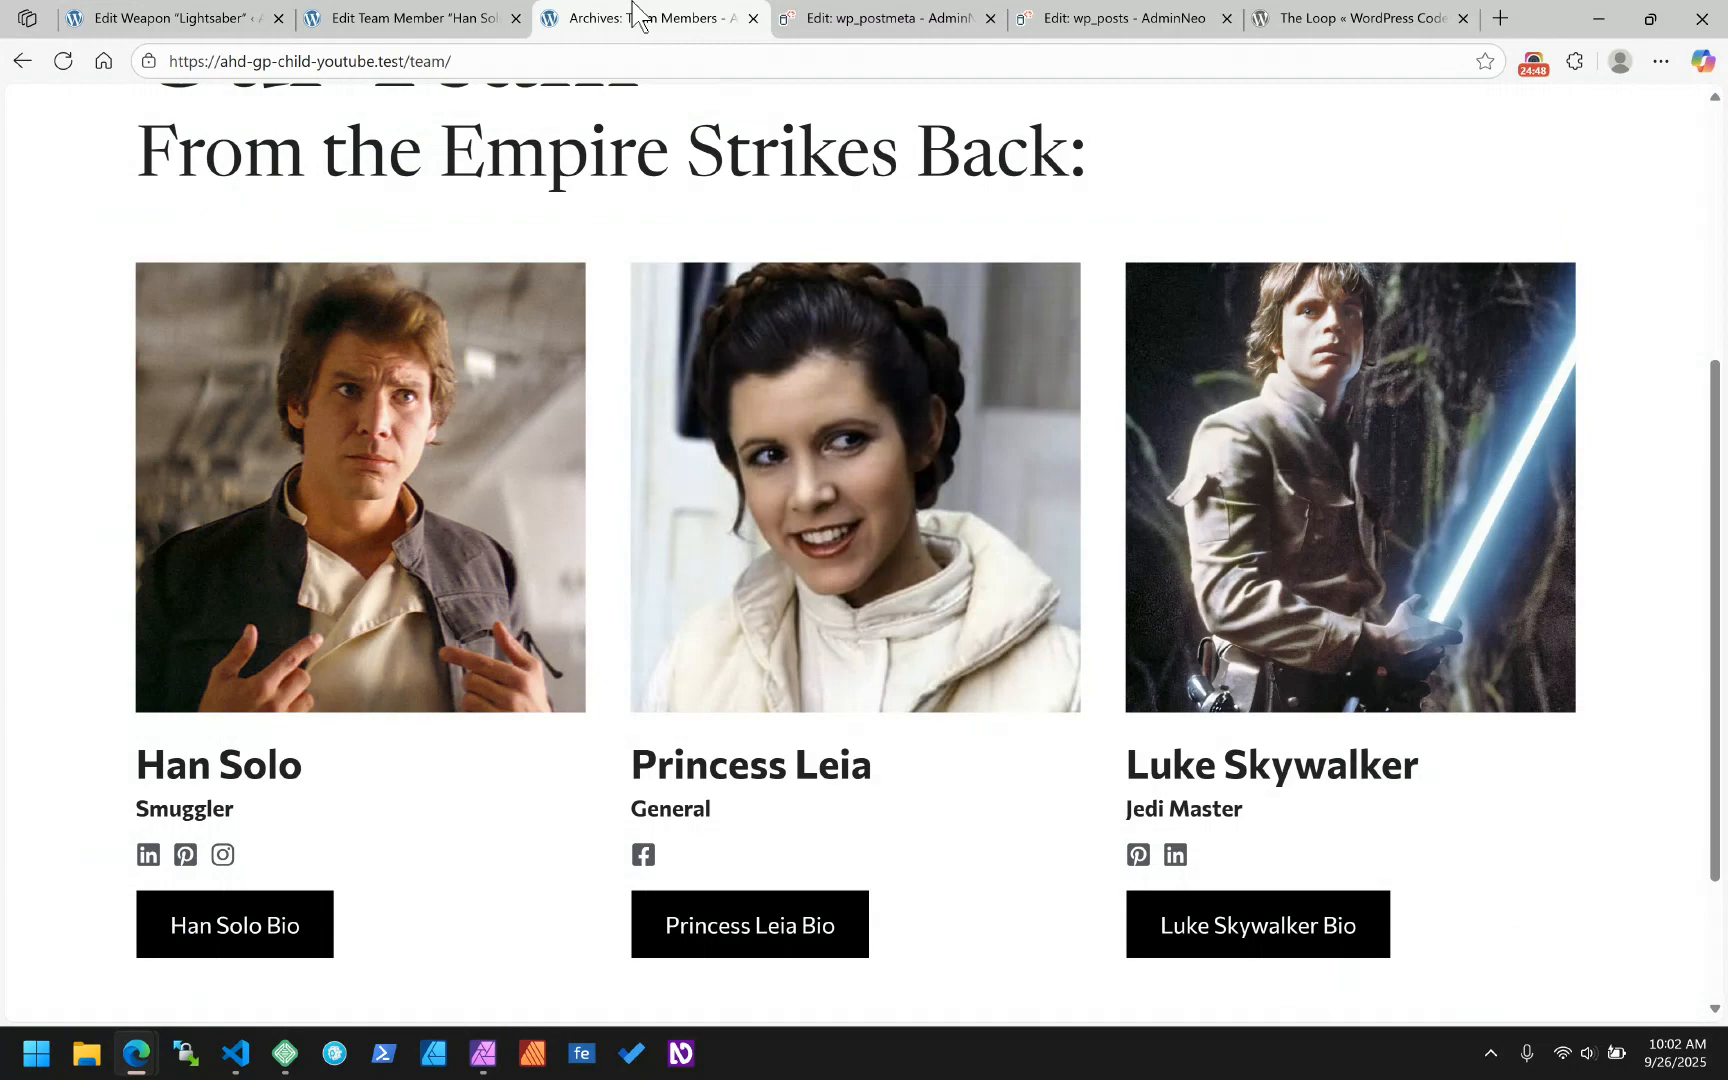
left_click(906, 16)
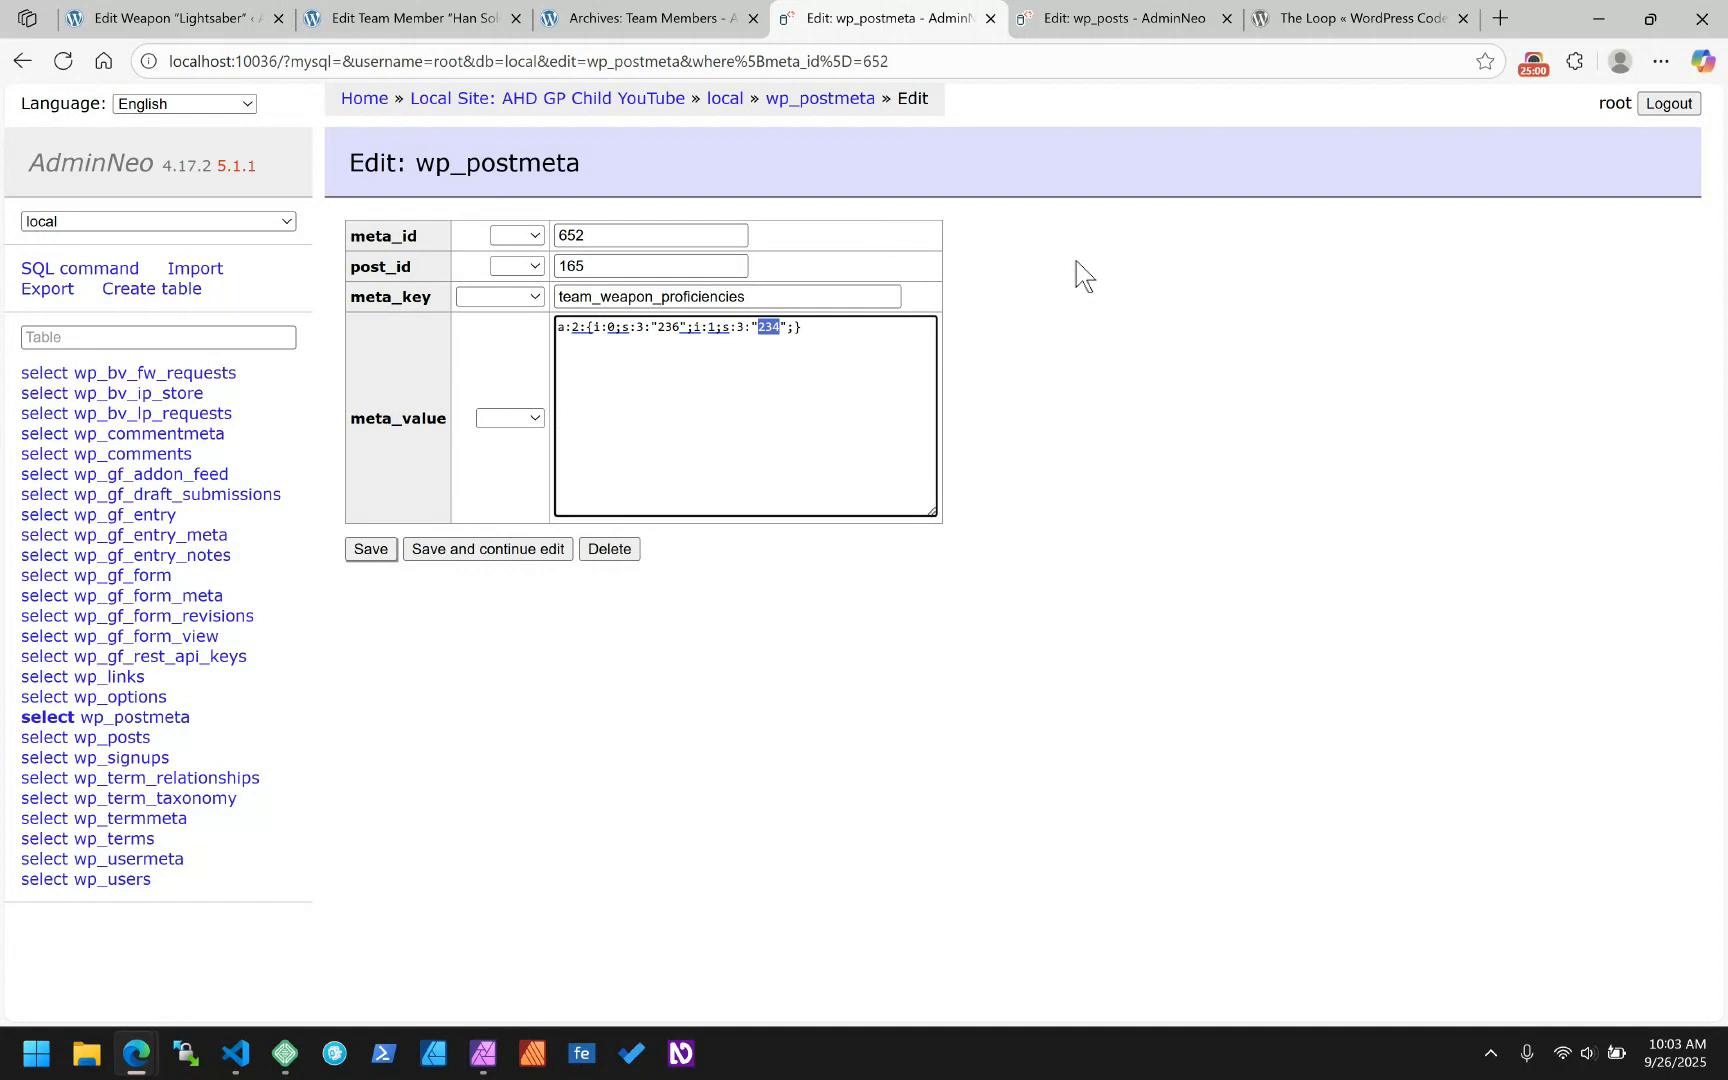
left_click(566, 22)
left_click(415, 20)
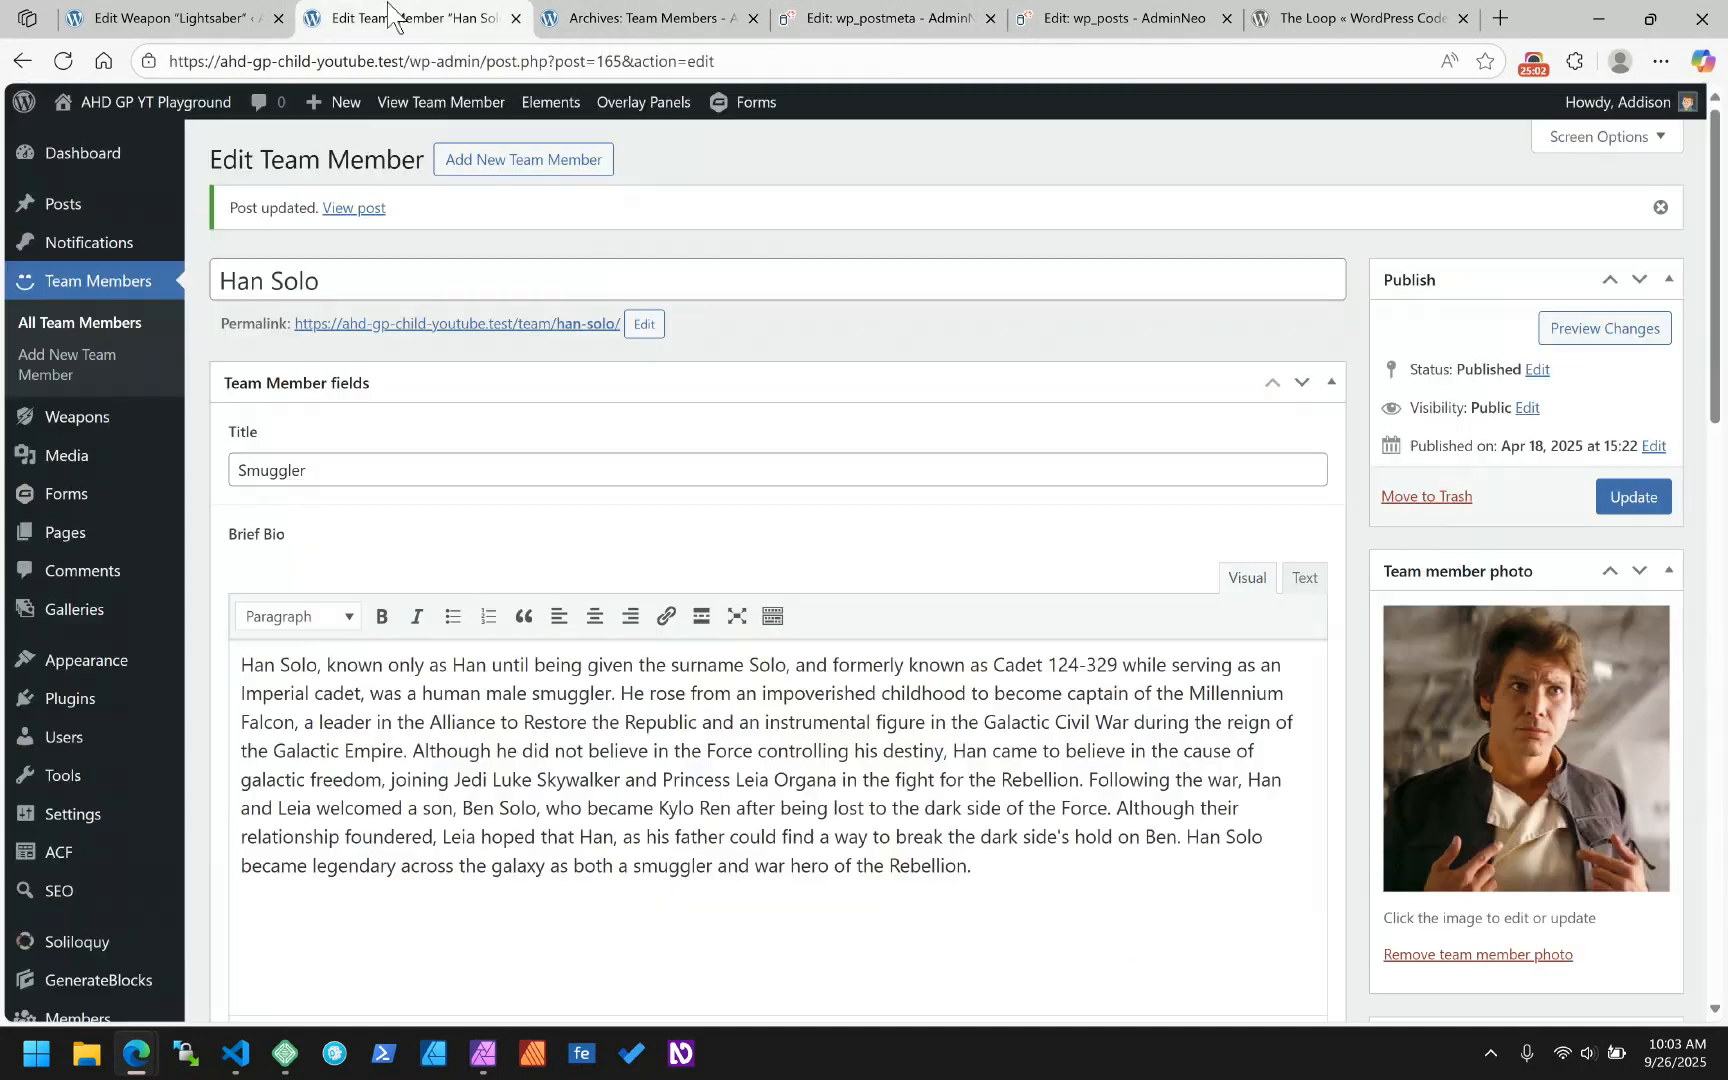
left_click(215, 22)
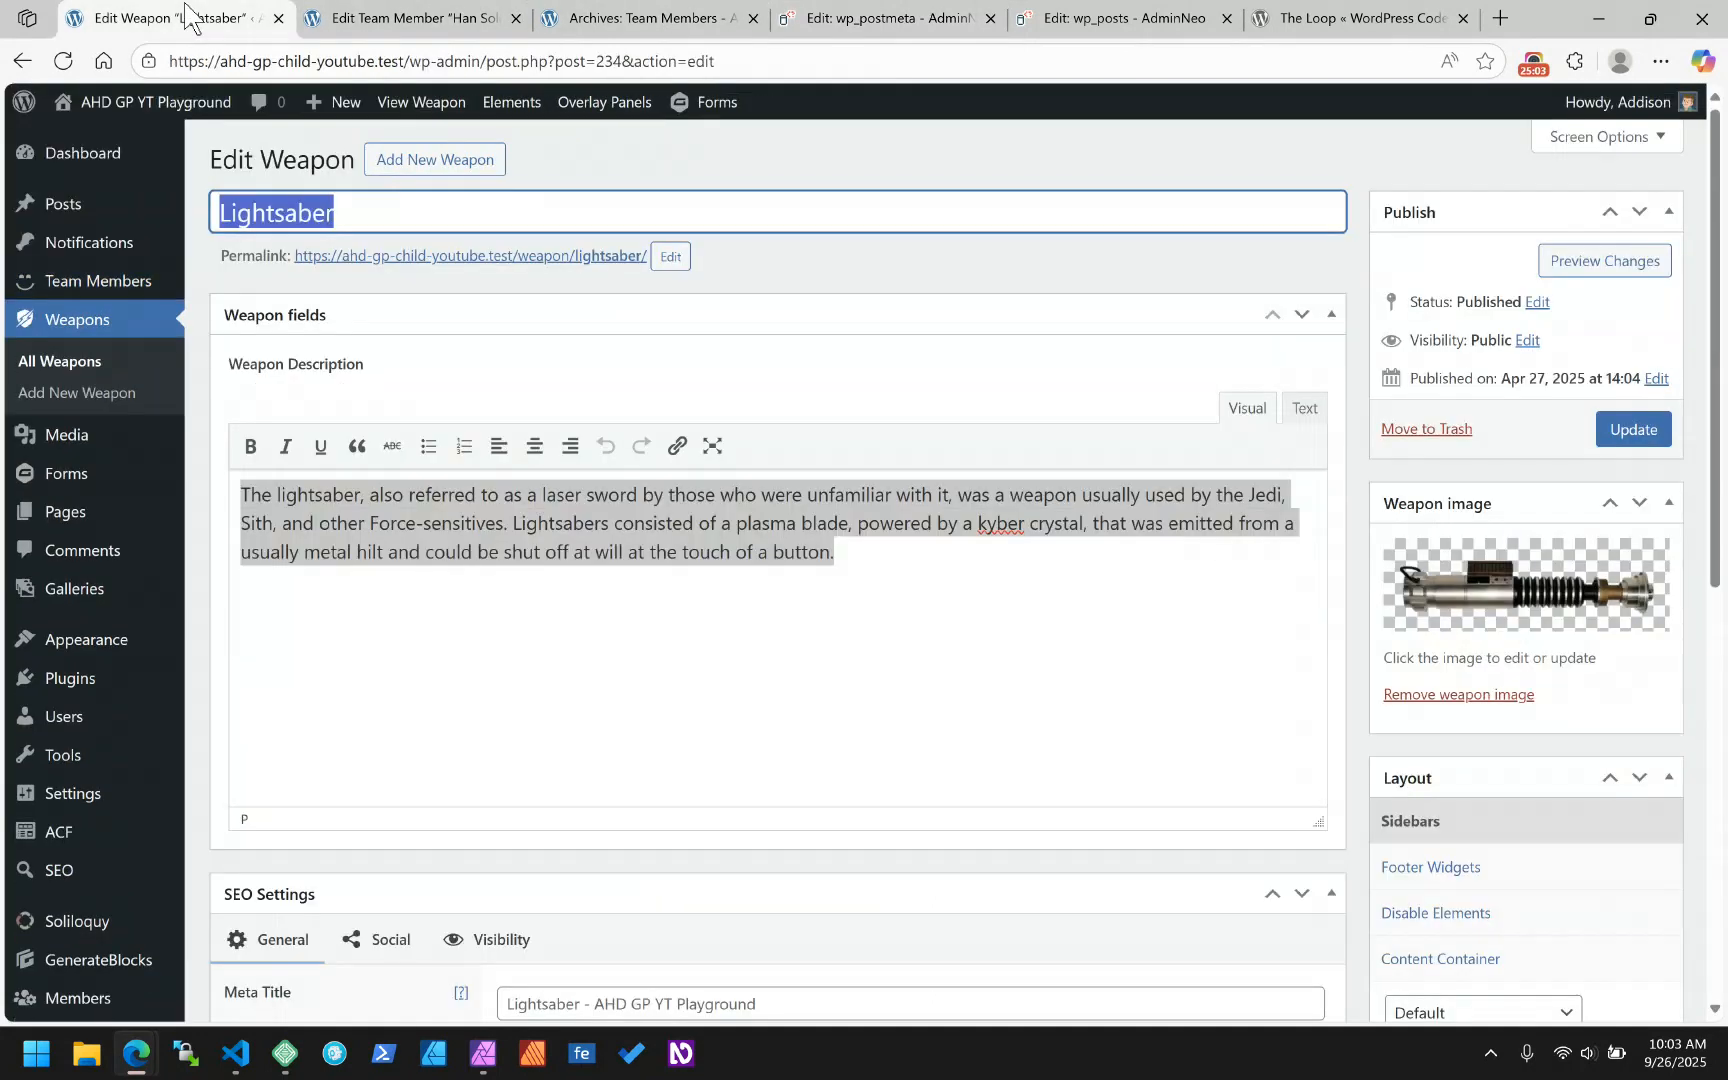
left_click(278, 18)
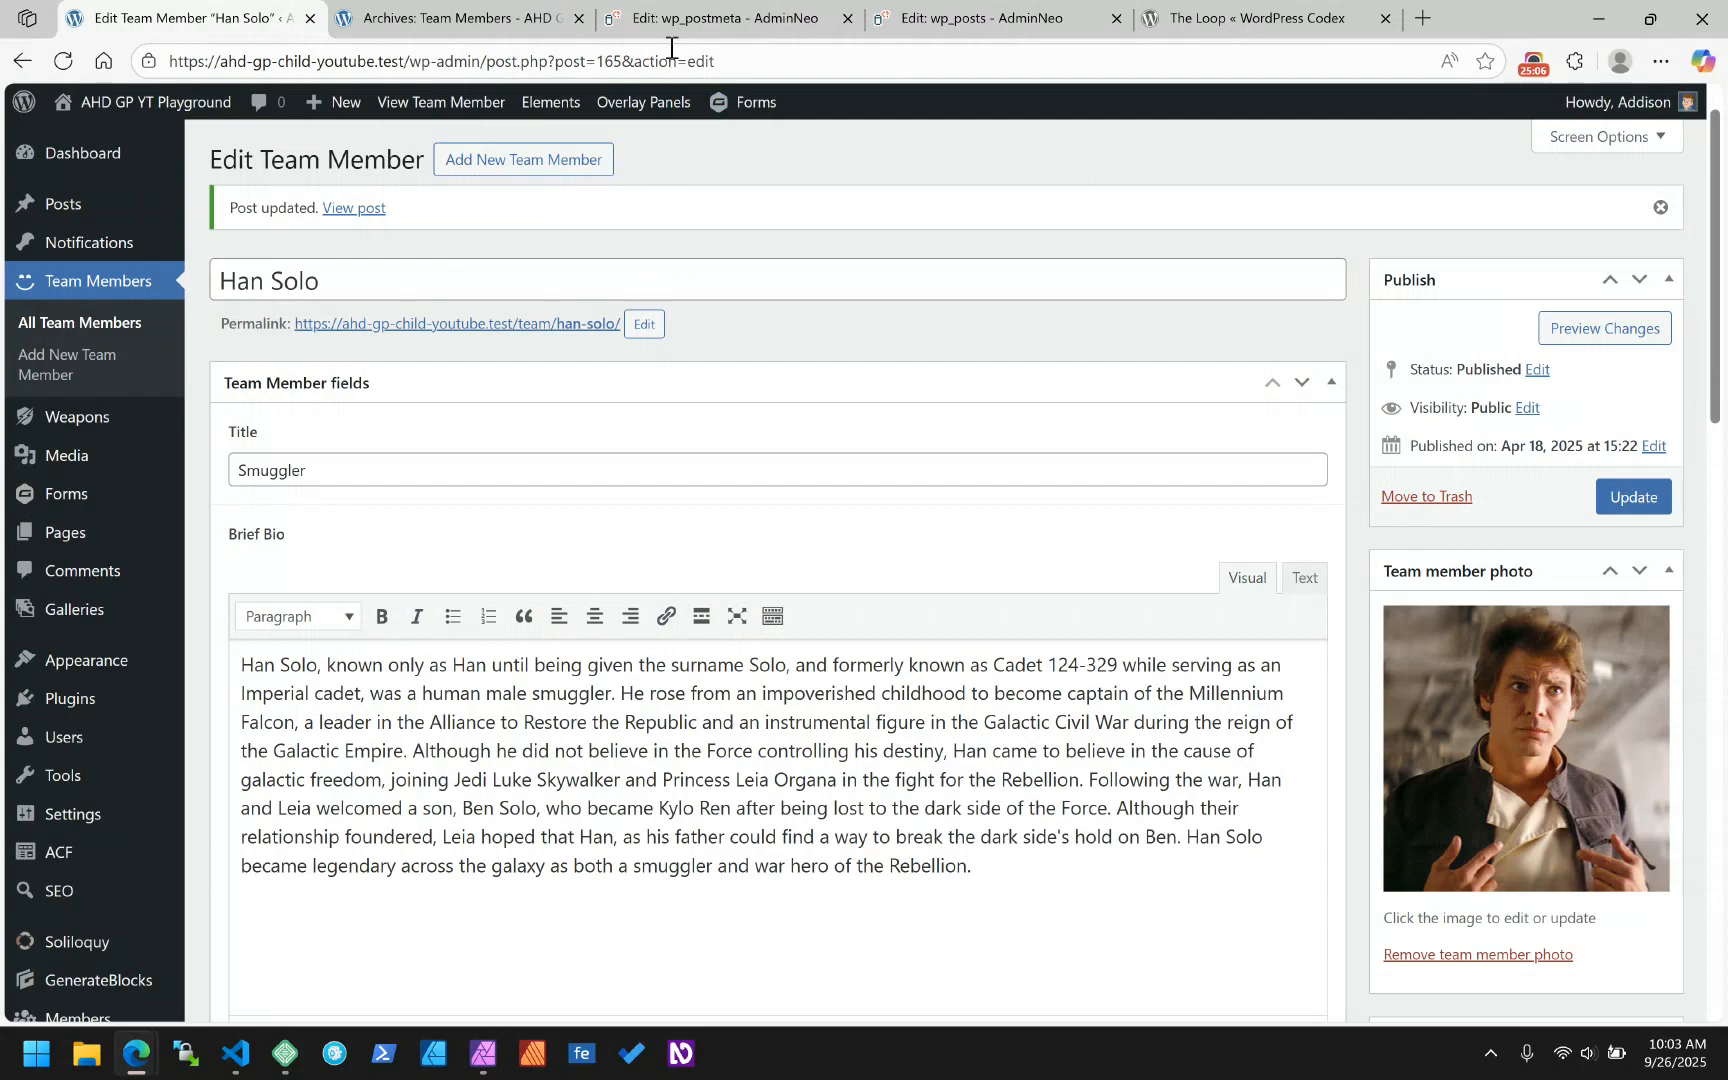
left_click(548, 14)
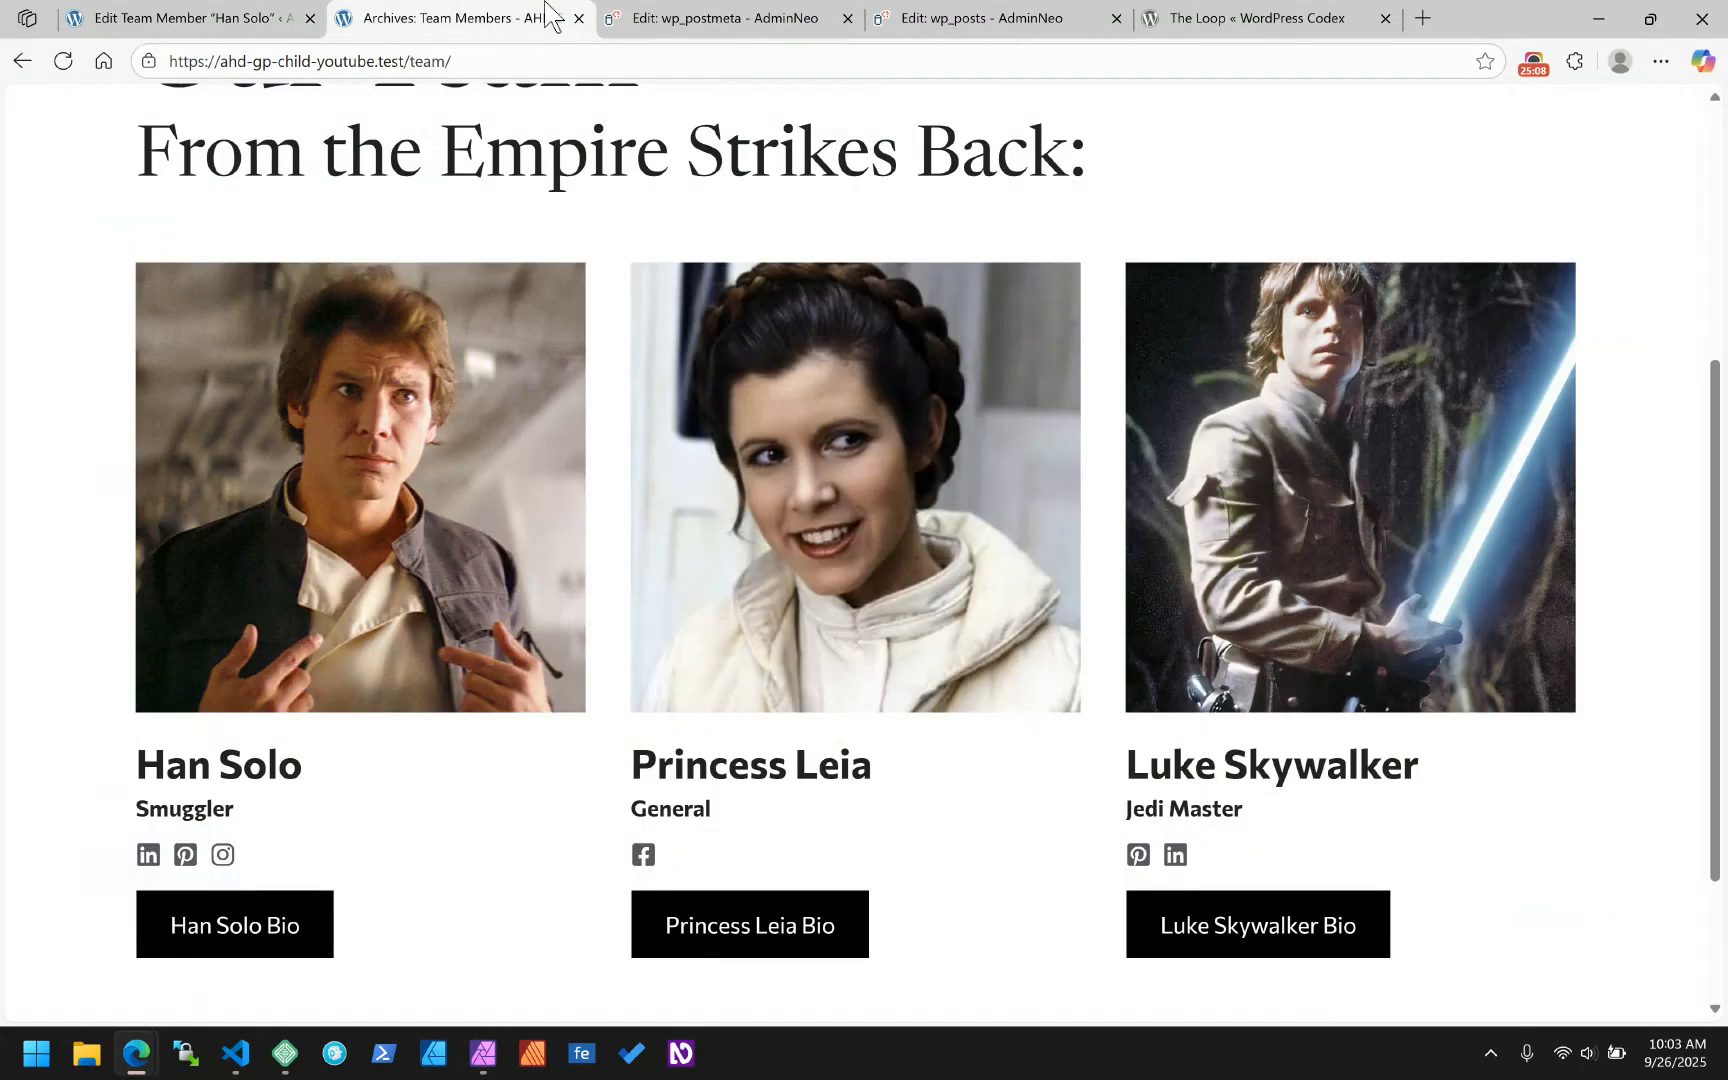
- Review the team cards on the front-end Team Members archive and return to Han Solo's edit page
left_click(130, 18)
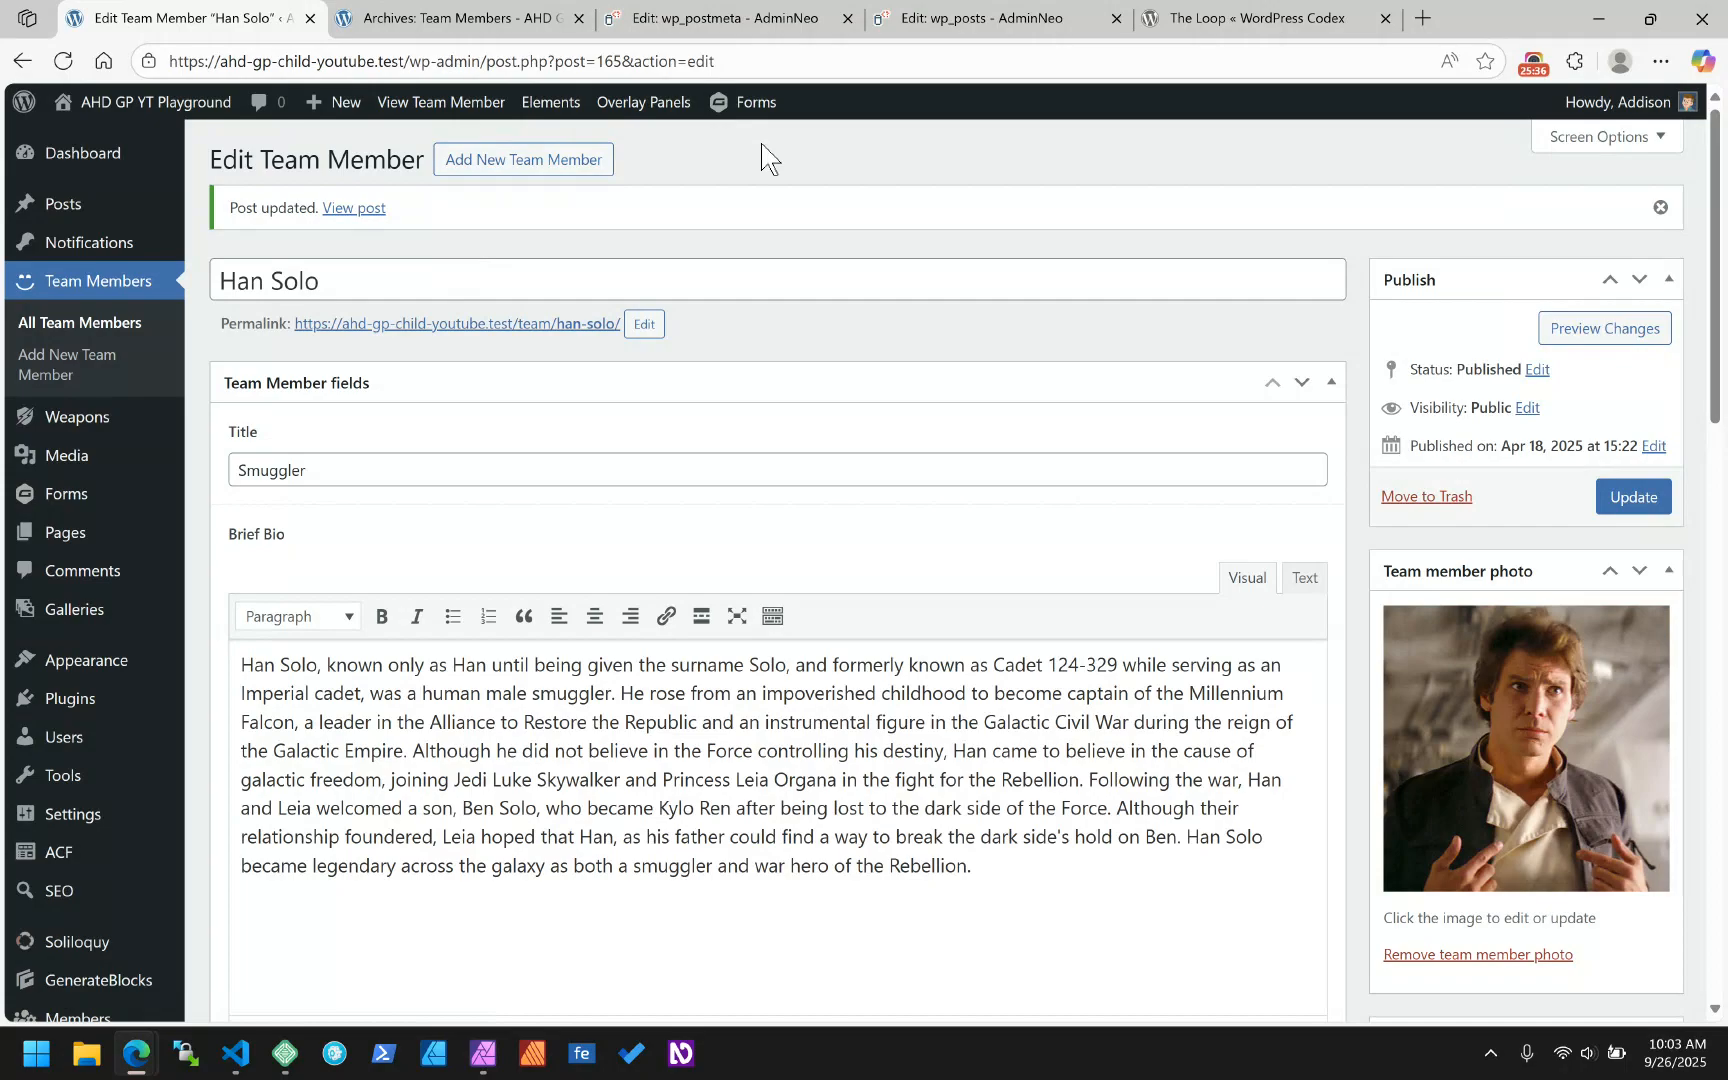
left_click(385, 18)
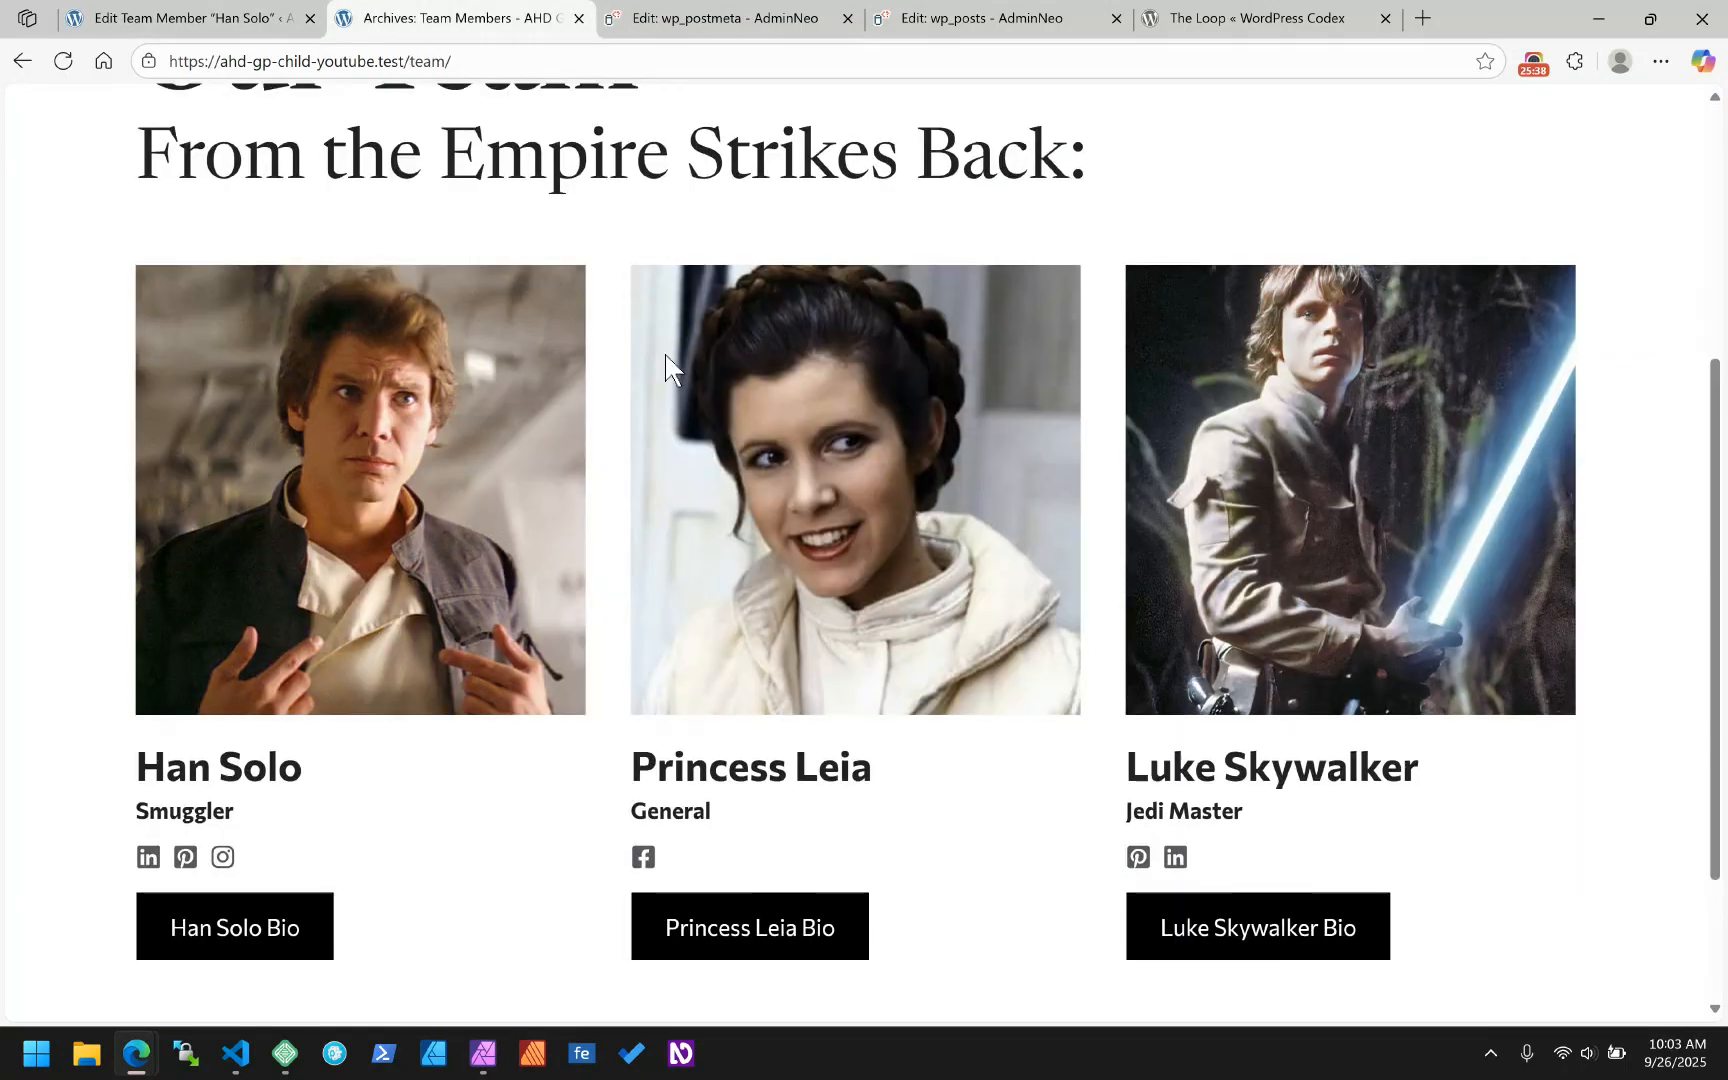
scroll(666, 354, "up", 5)
scroll(666, 356, "down", 5)
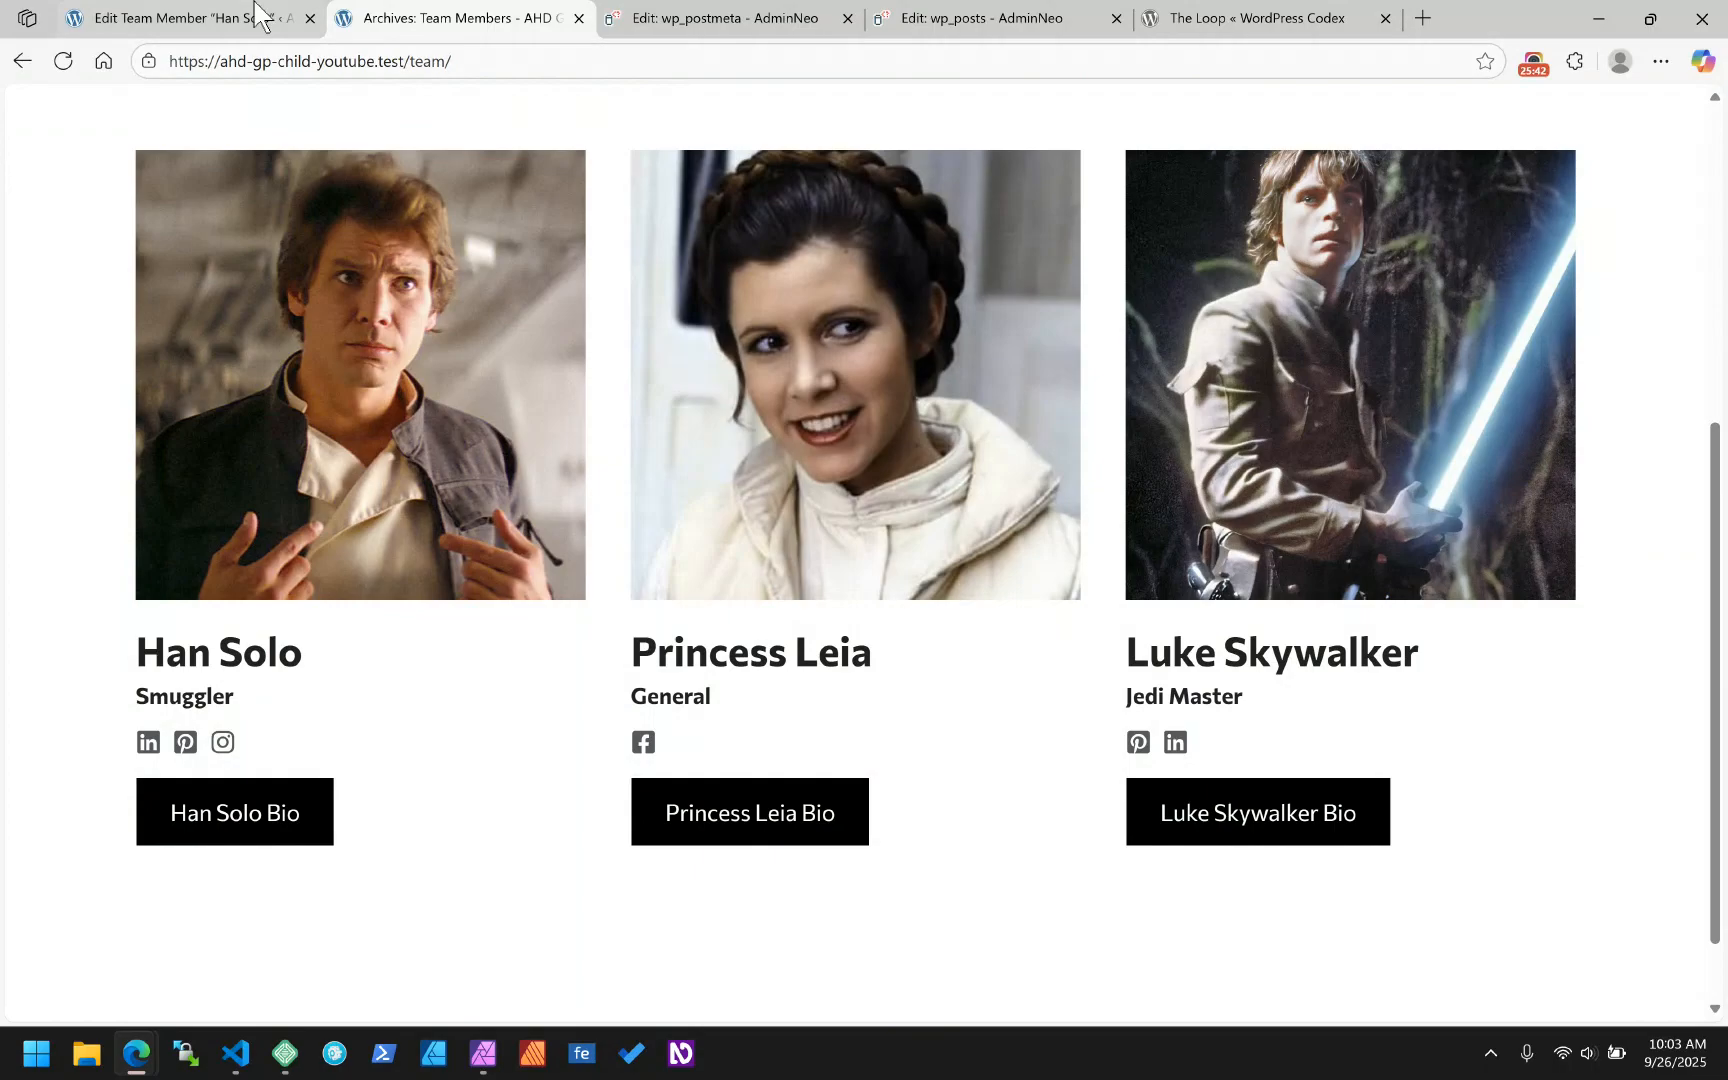
mouse_move(255, 14)
left_click(110, 17)
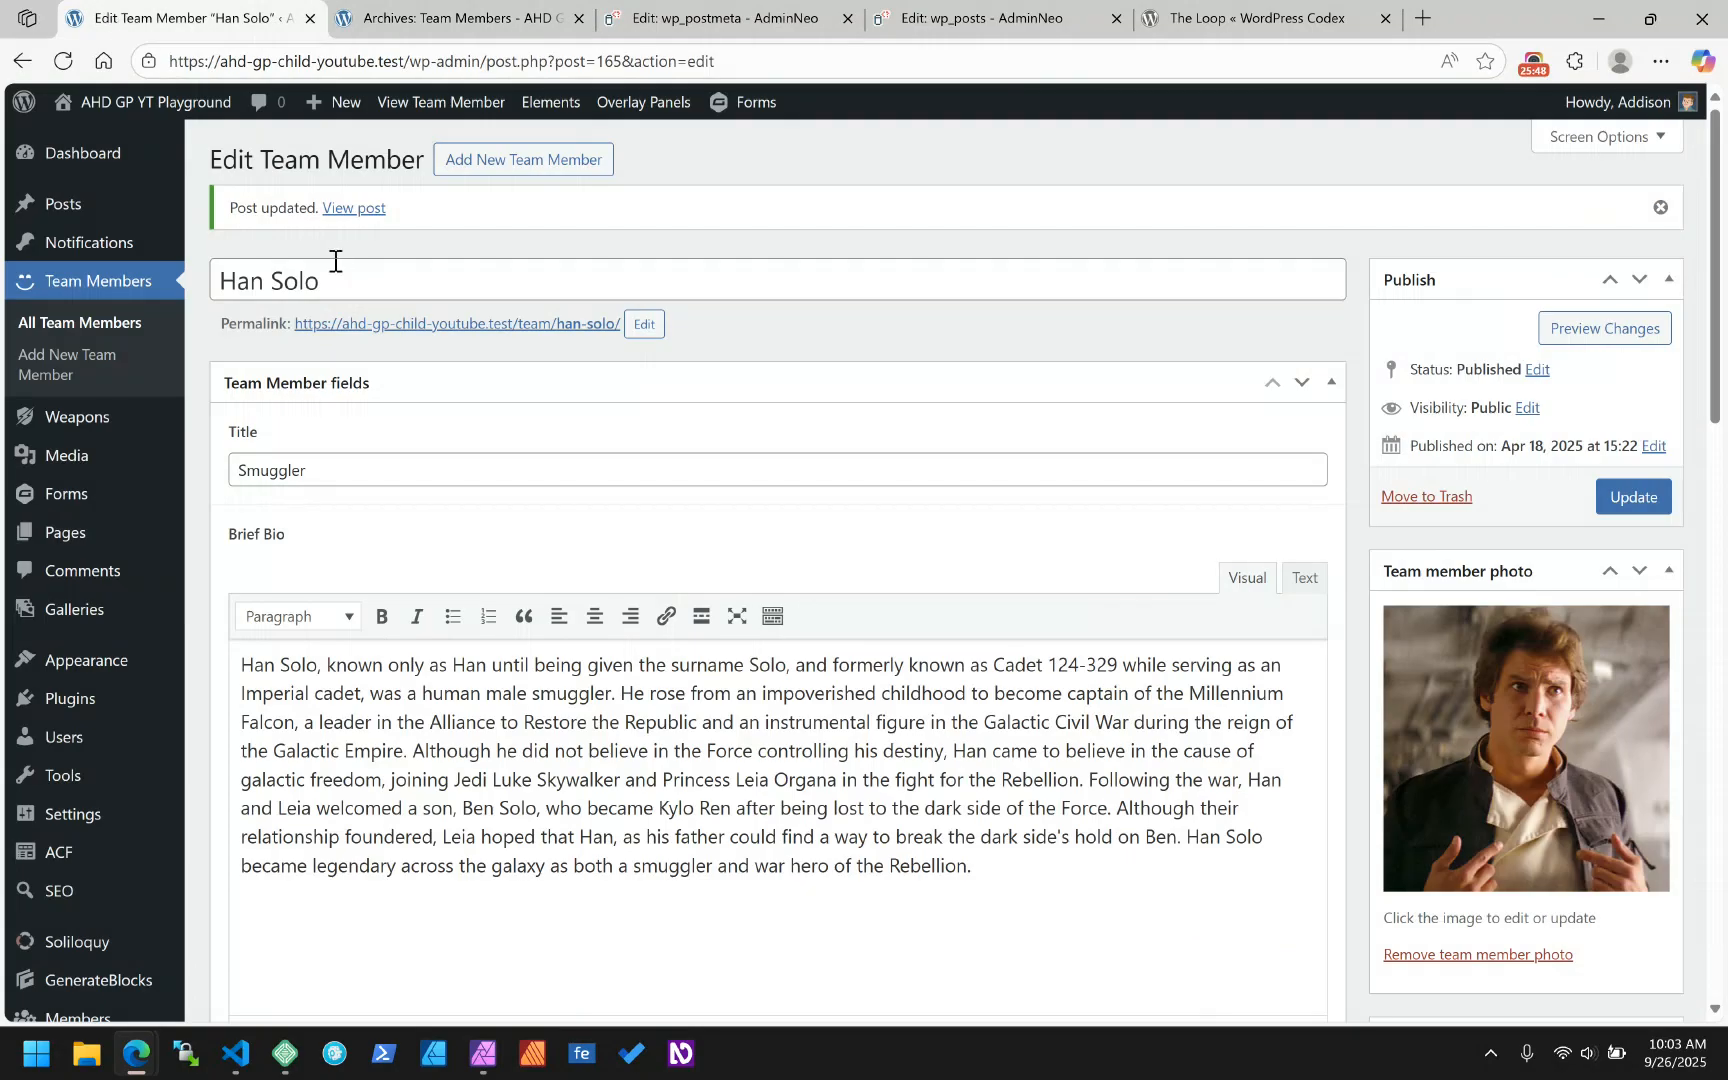
- View the Team Archive Template from the Elements list, and return to the list to review the team templates
left_click(551, 102)
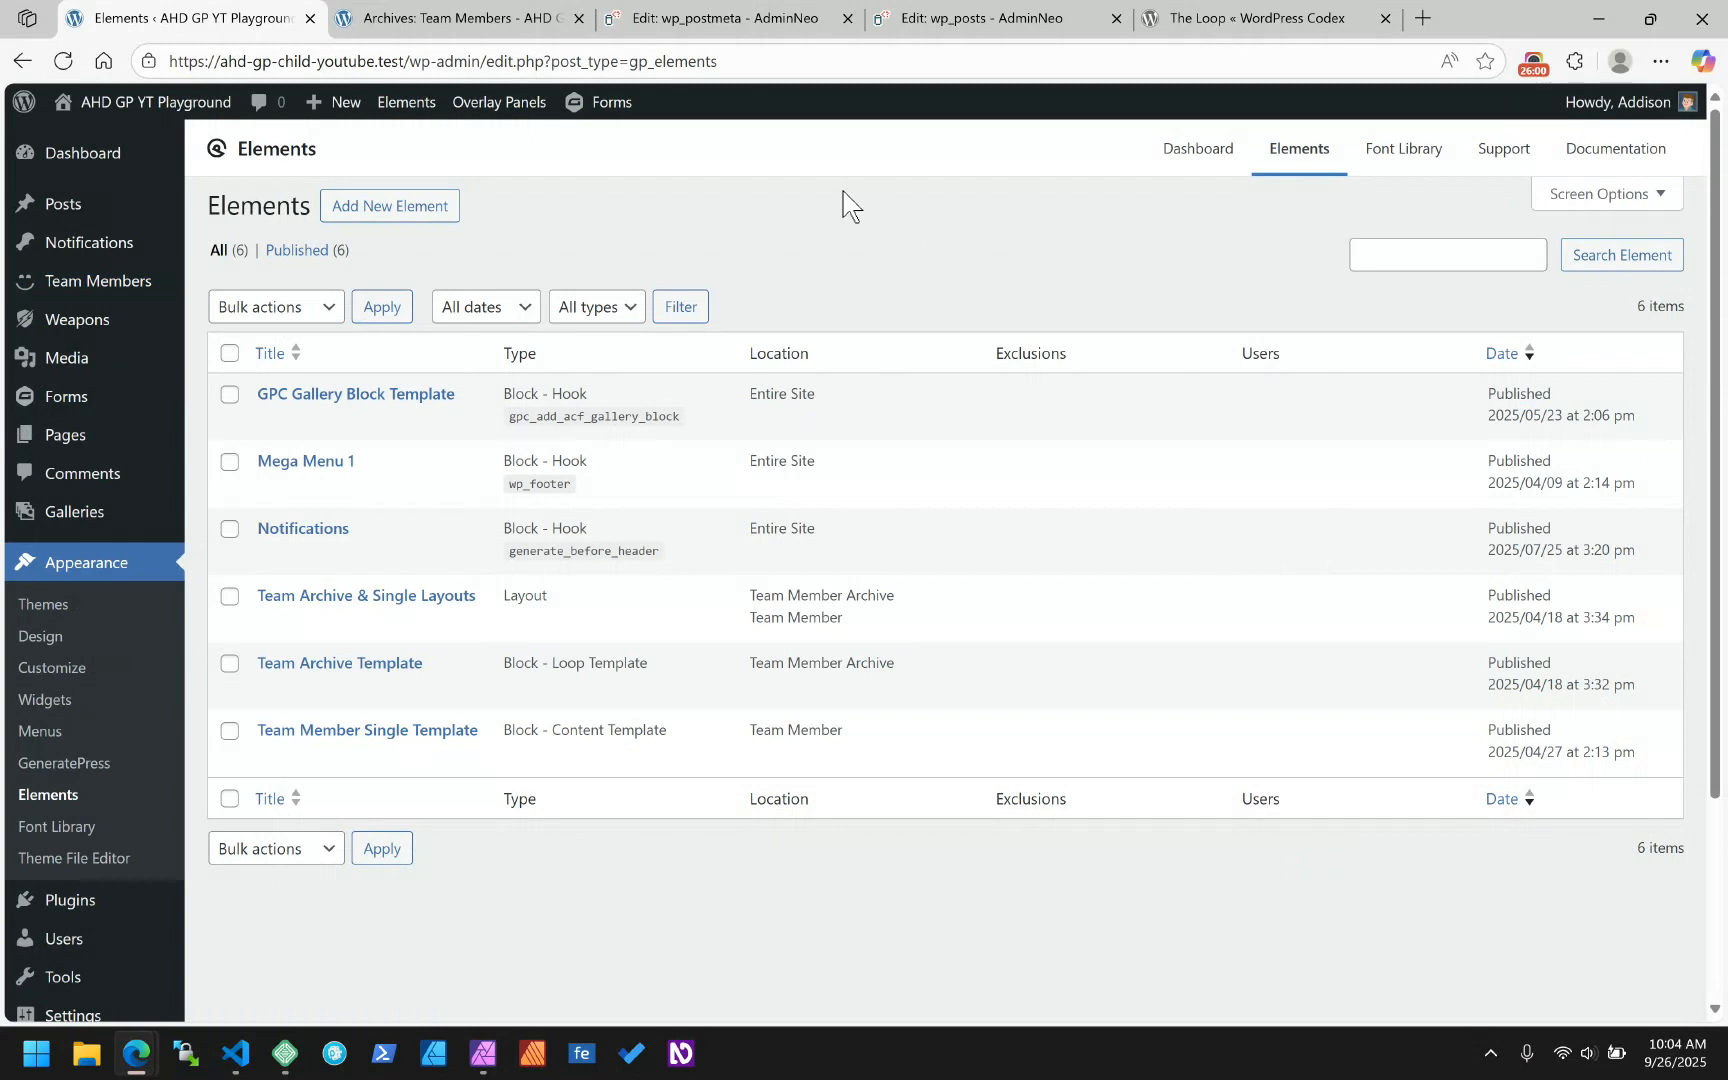
left_click(330, 665)
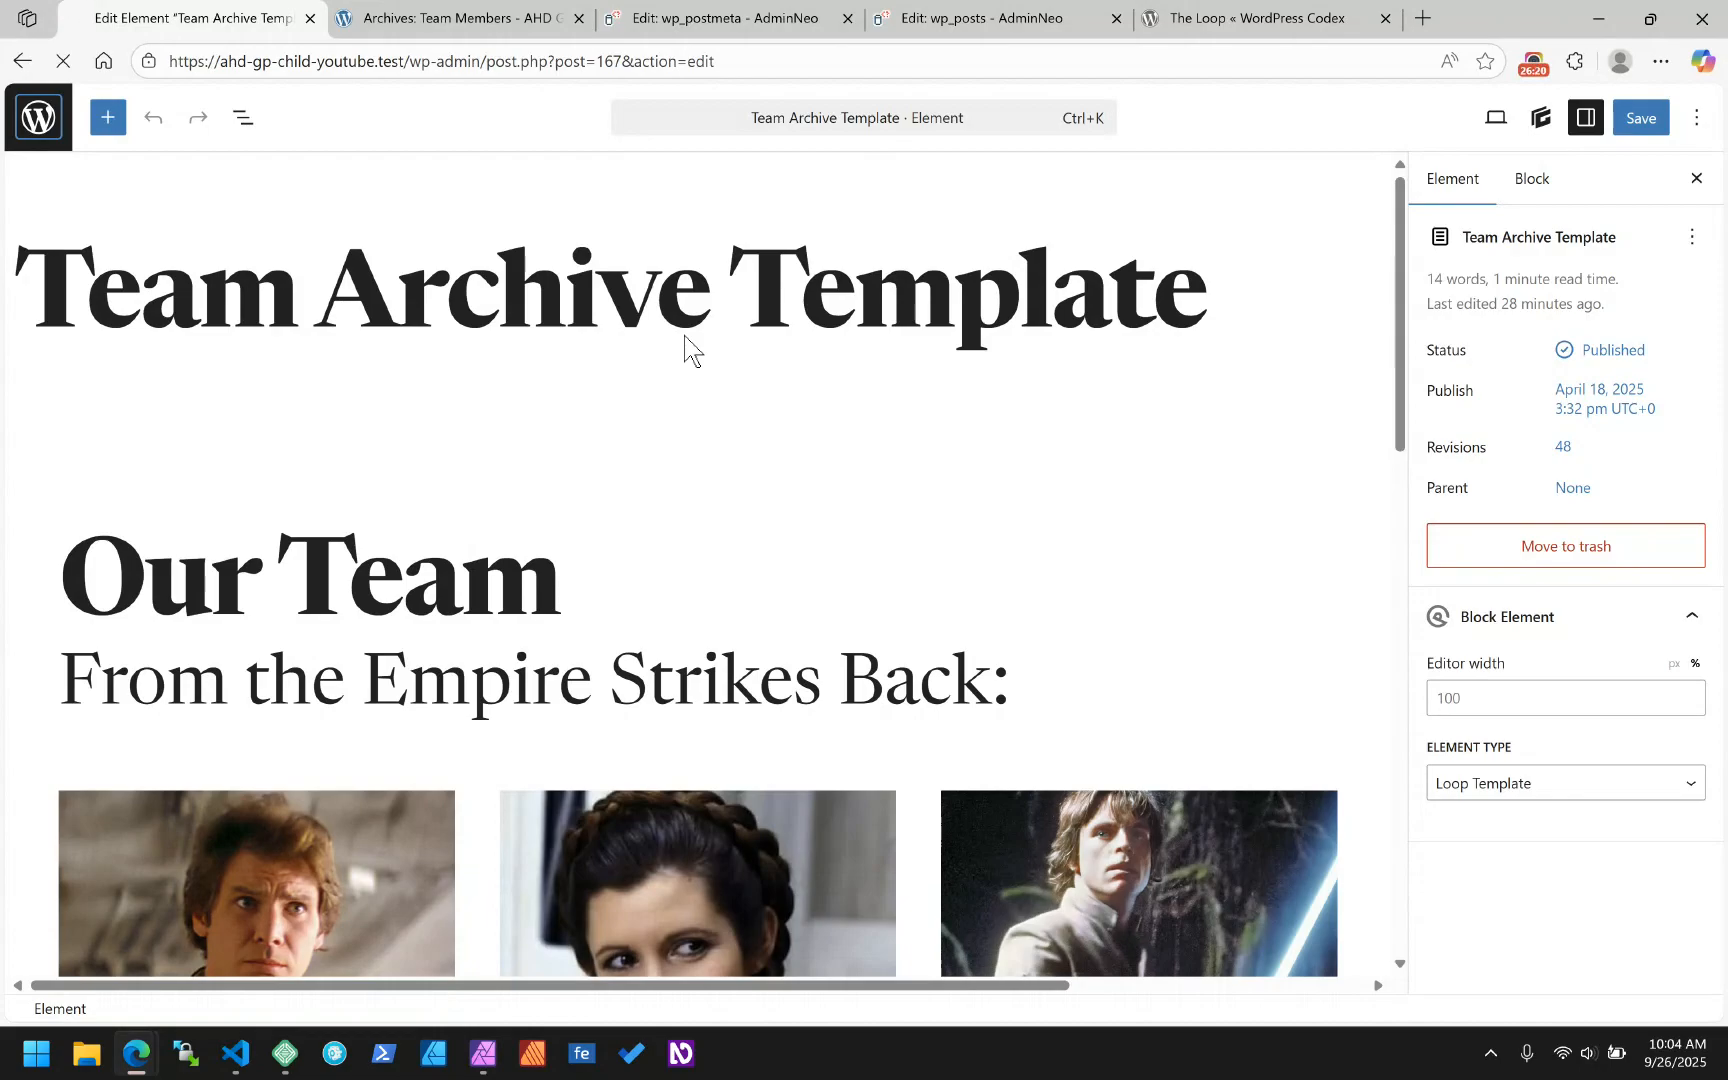
scroll(466, 514, "down", 2)
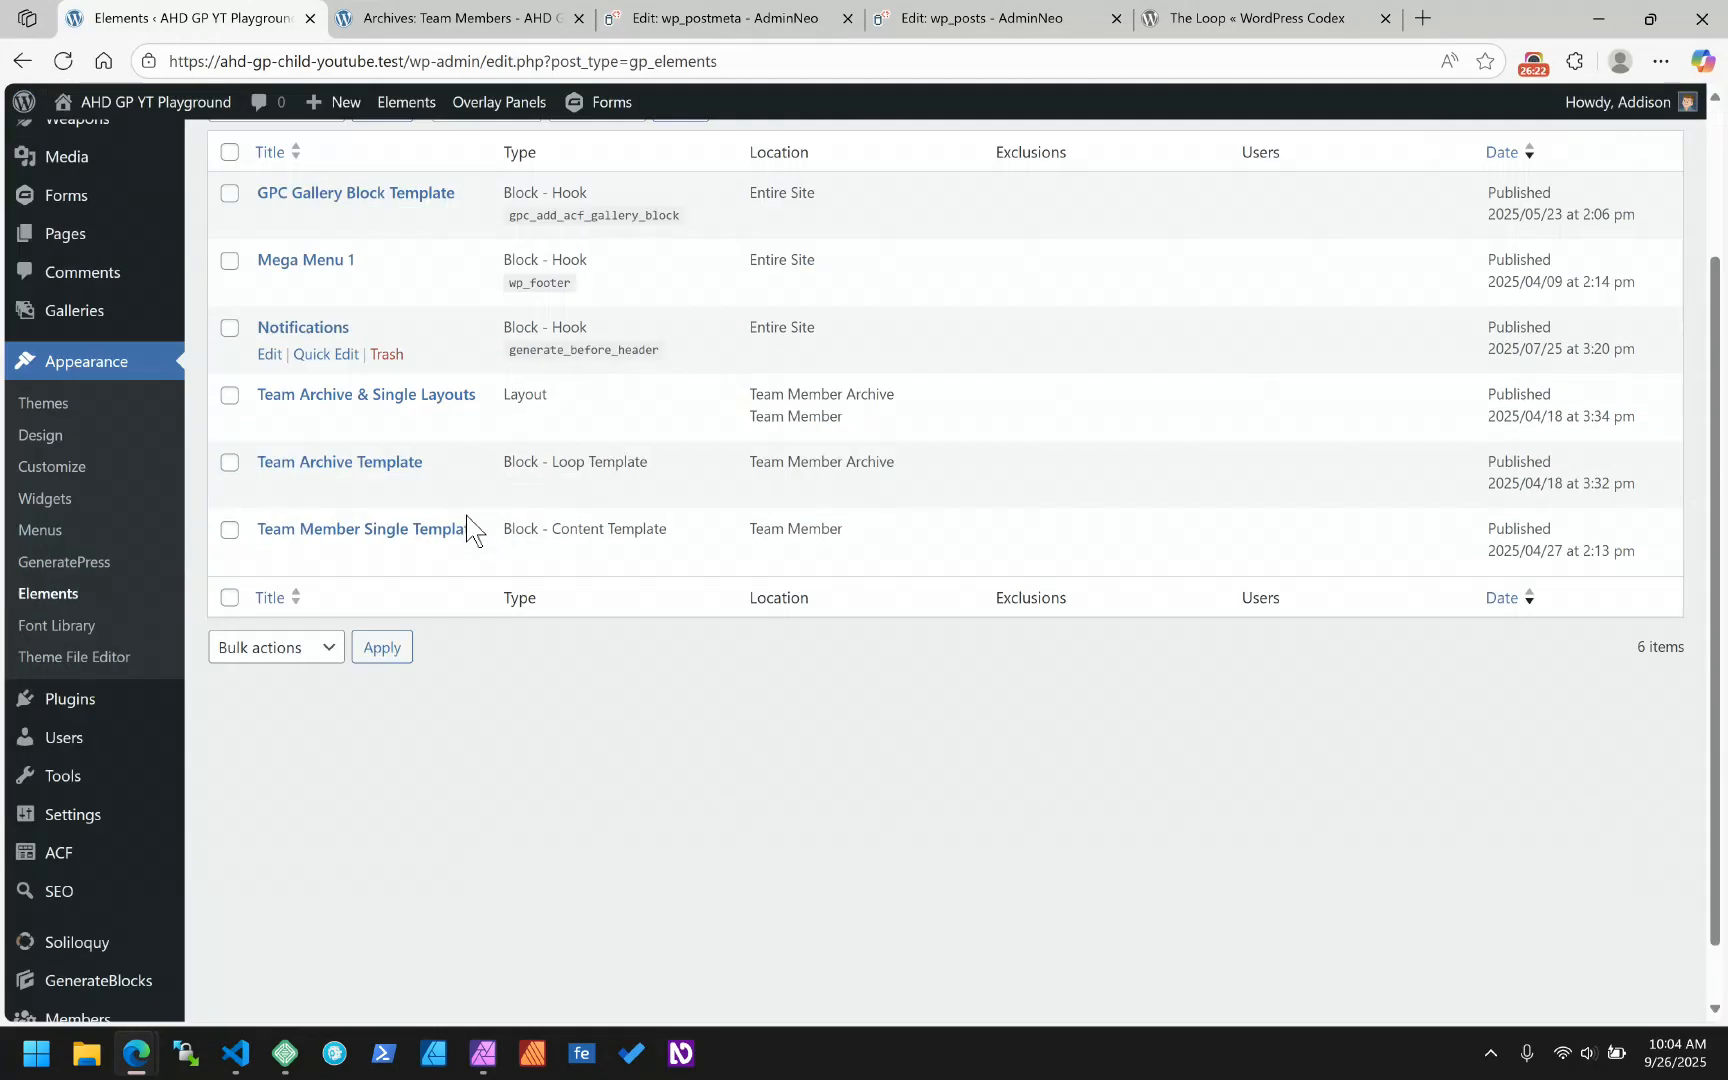
scroll(466, 514, "down", 1)
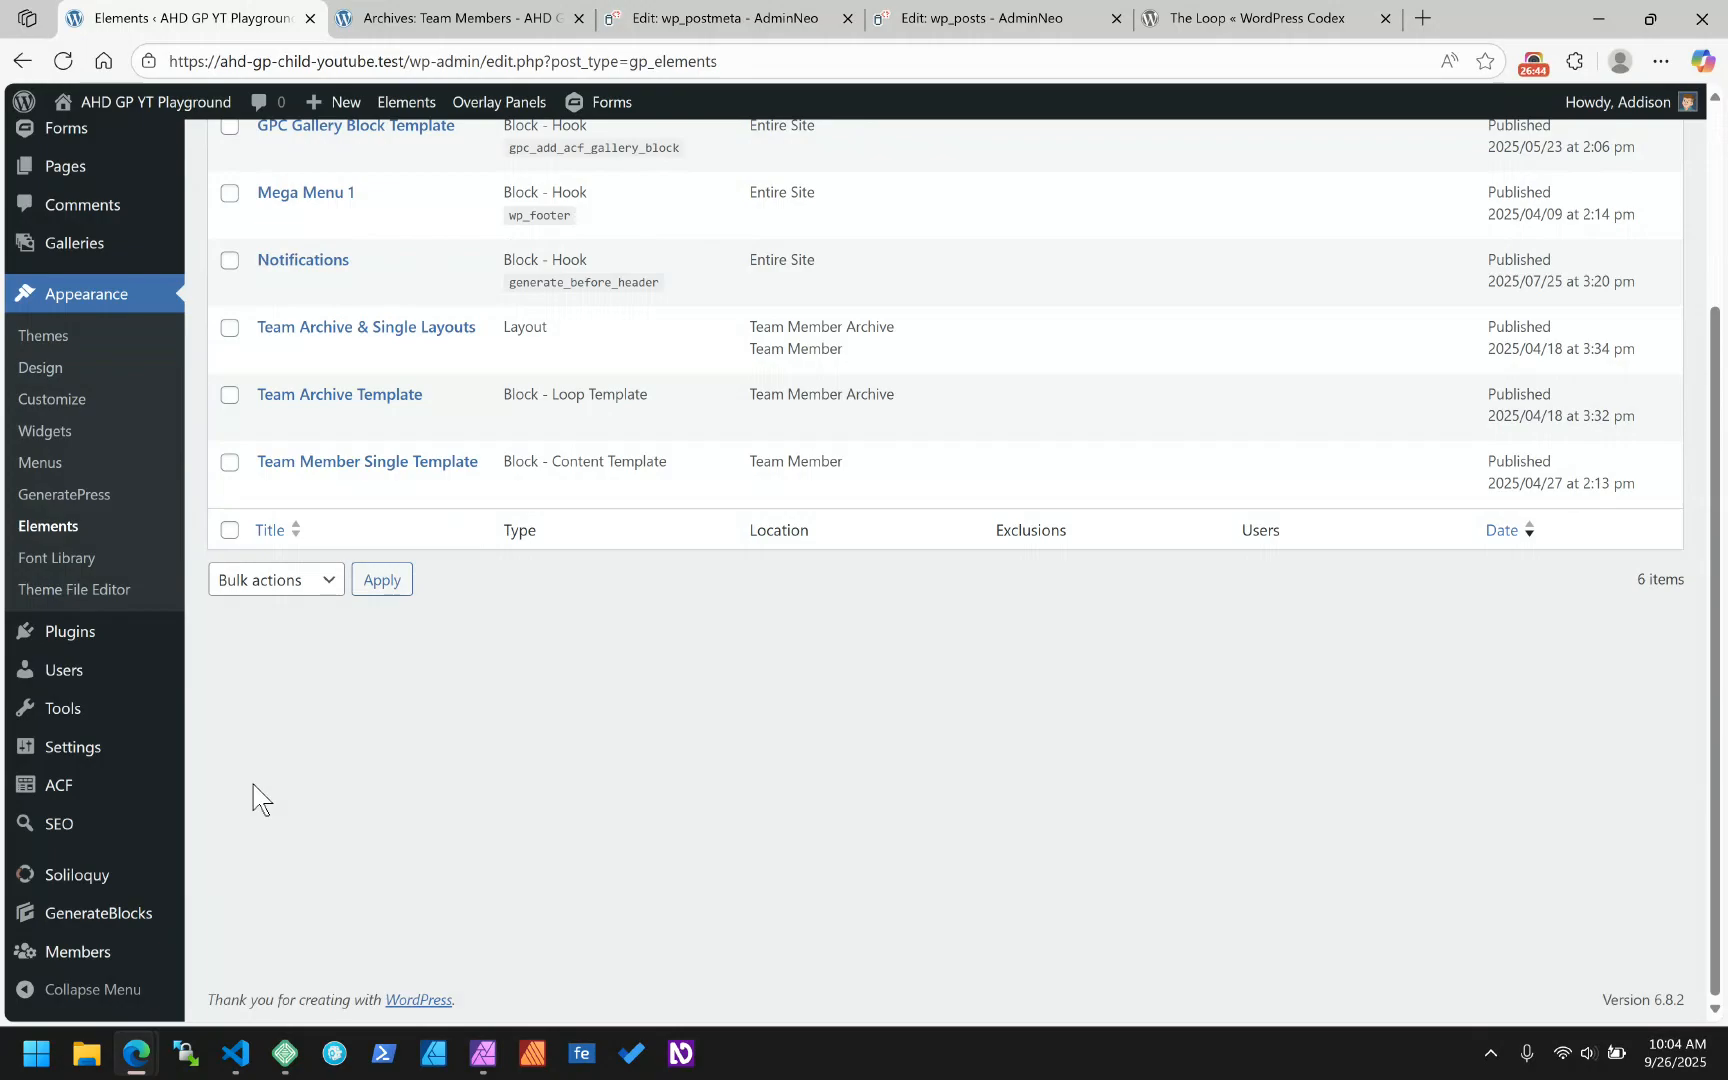
- Open the Team Members post type in ACF and check its supported editor features in Advanced Settings
mouse_move(55, 786)
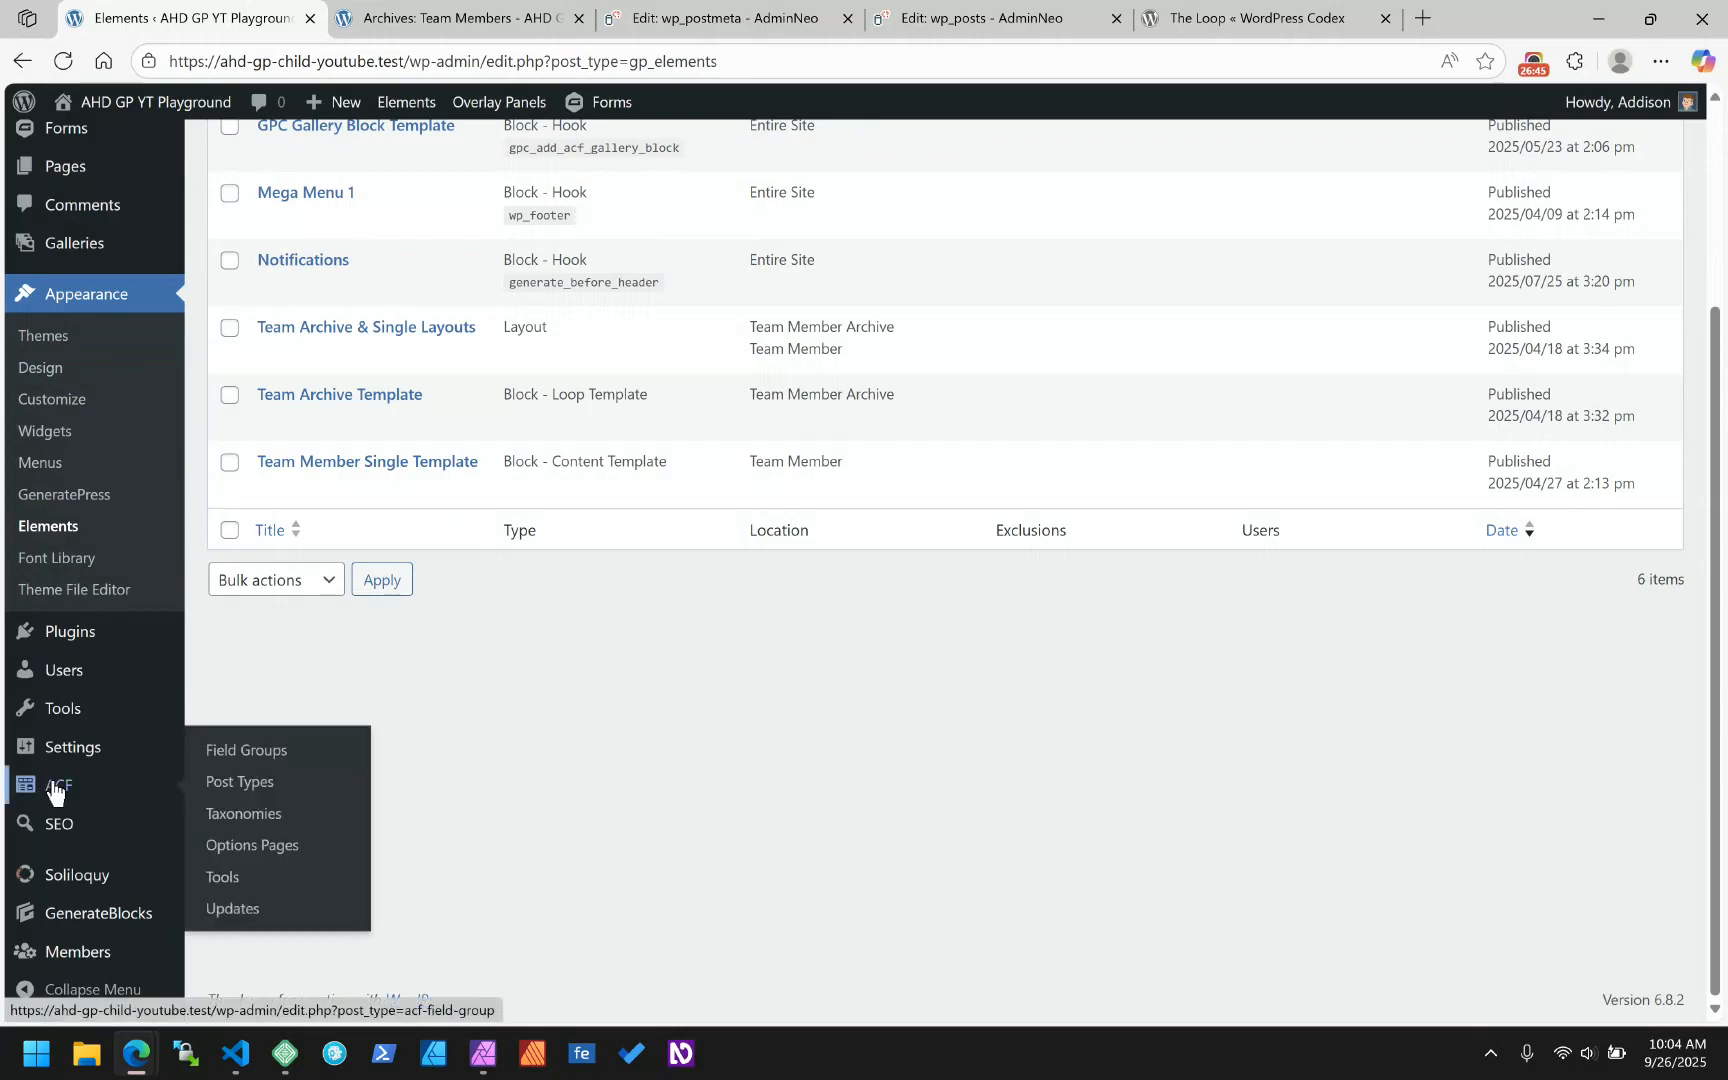
left_click(266, 796)
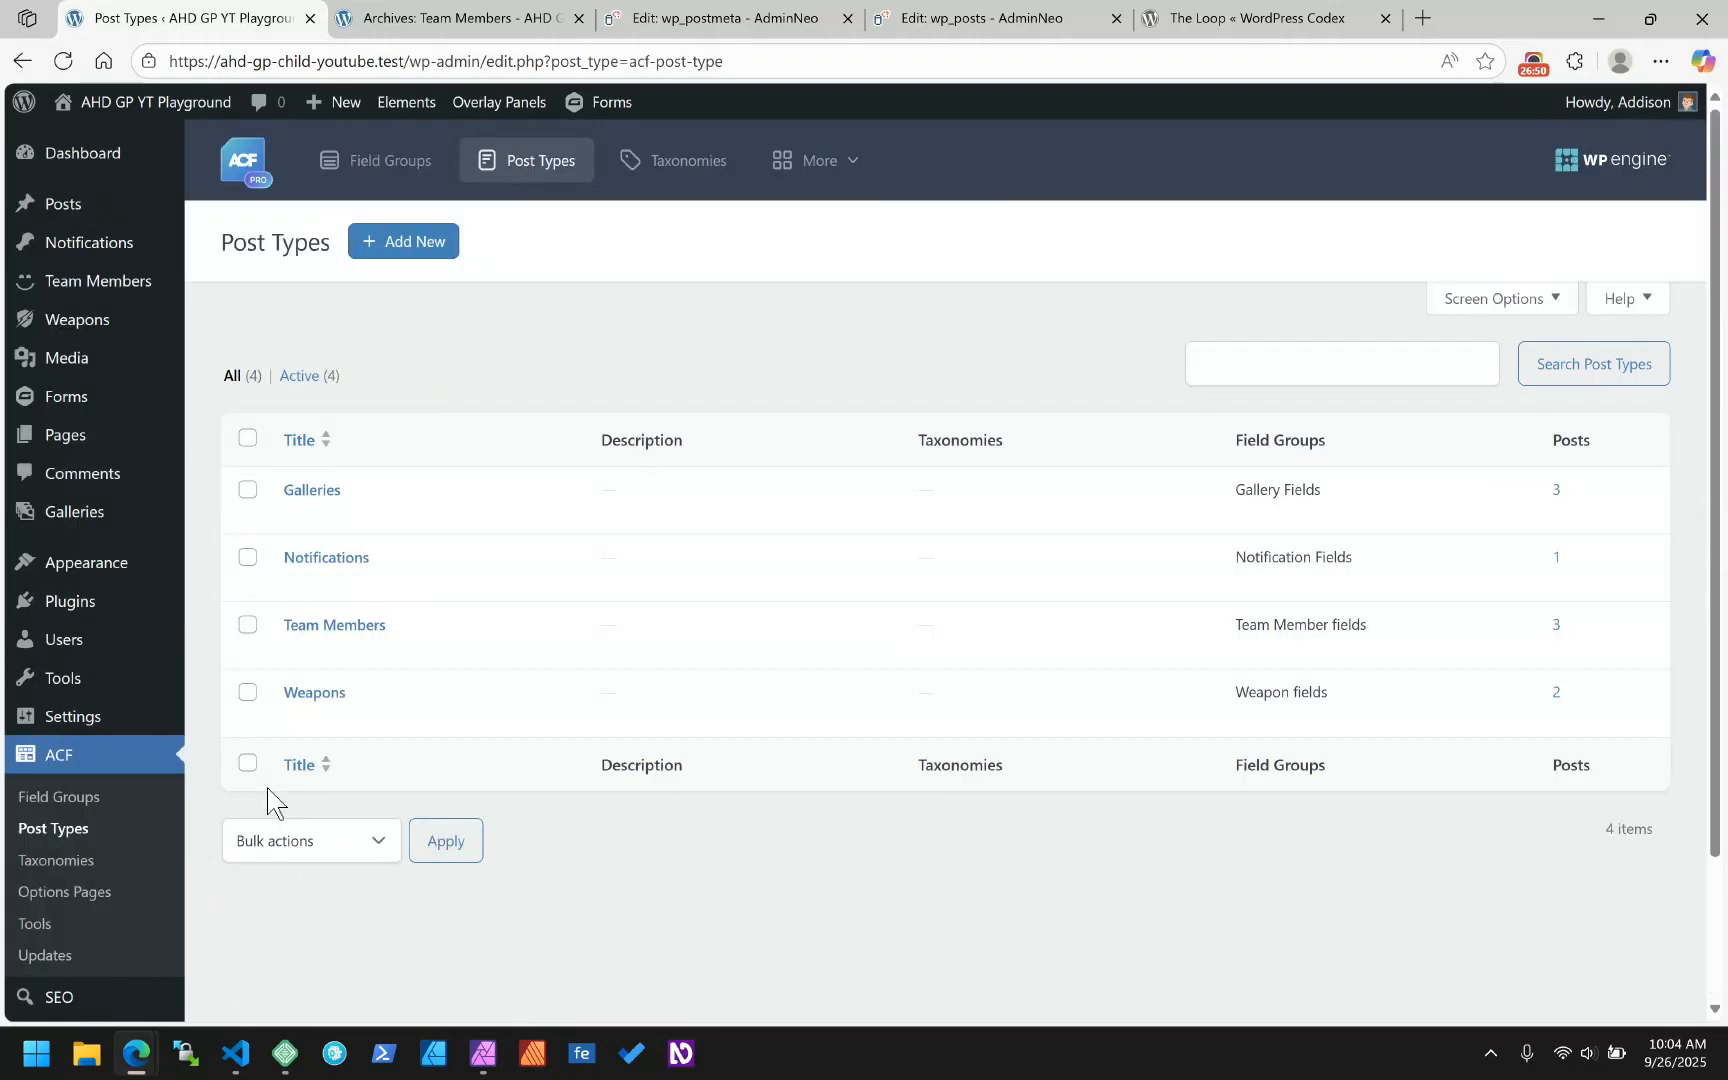
scroll(268, 800, "down", 2)
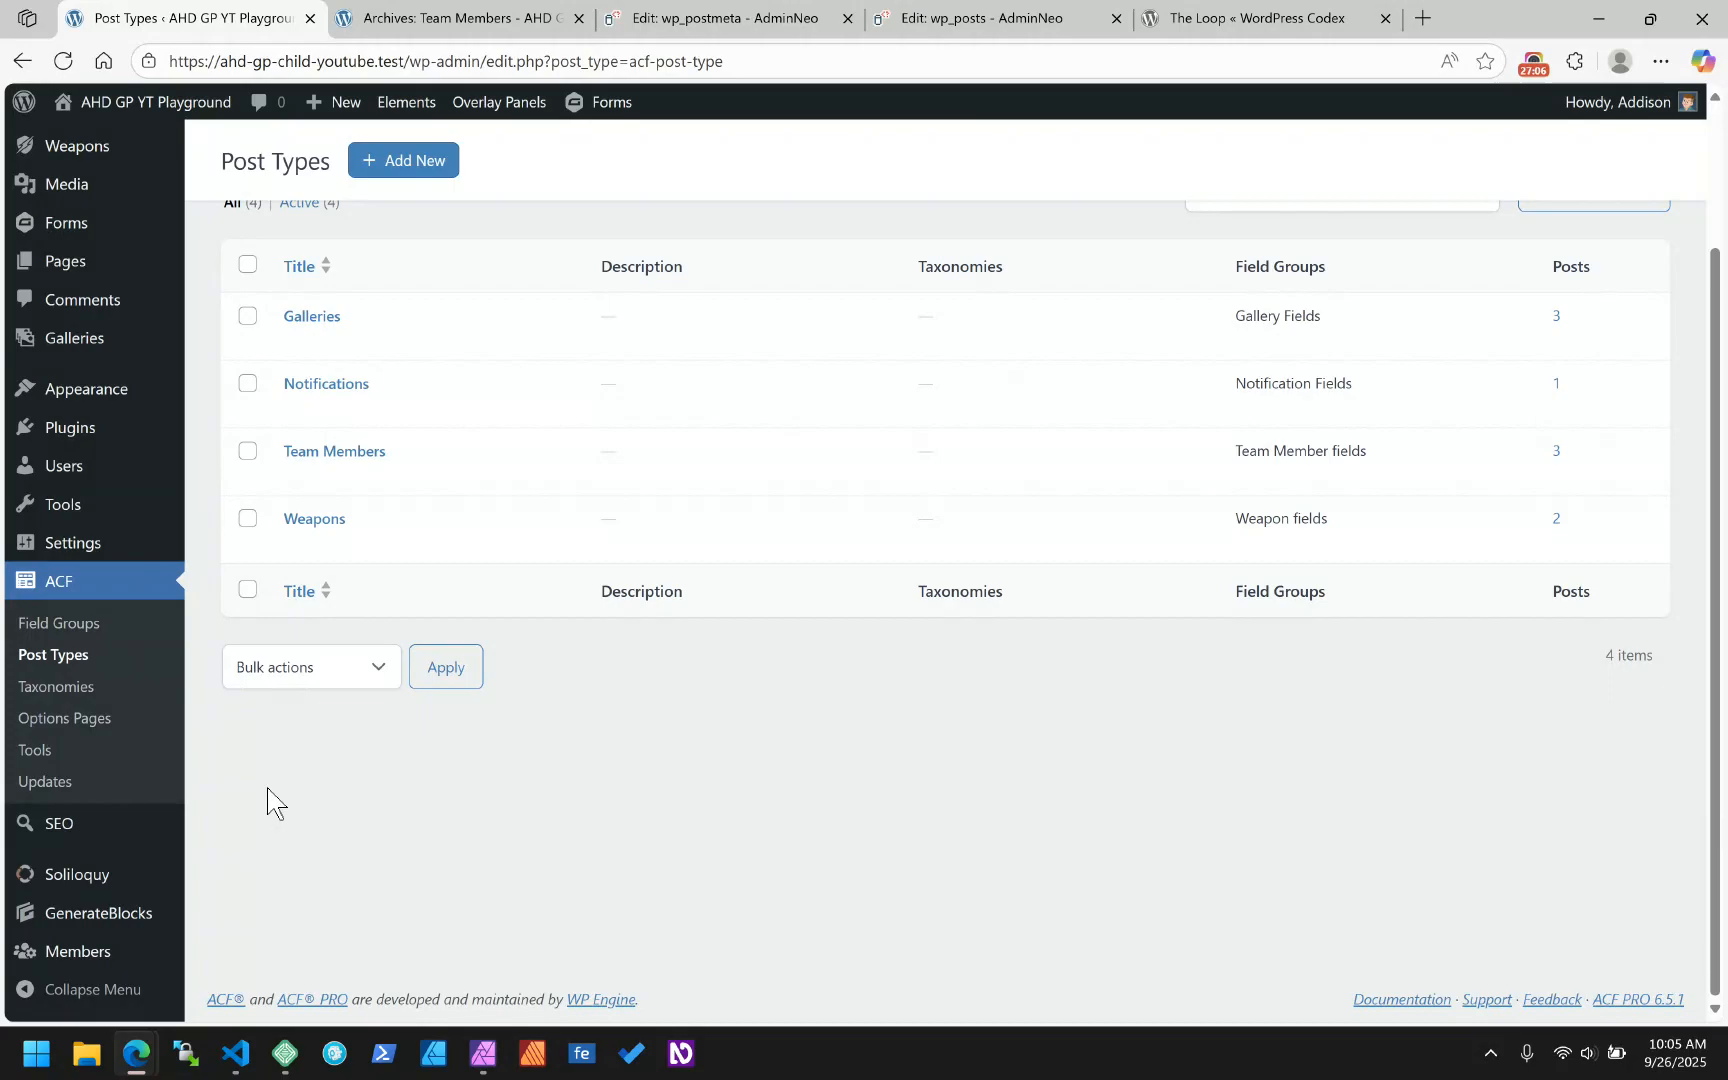
left_click(331, 460)
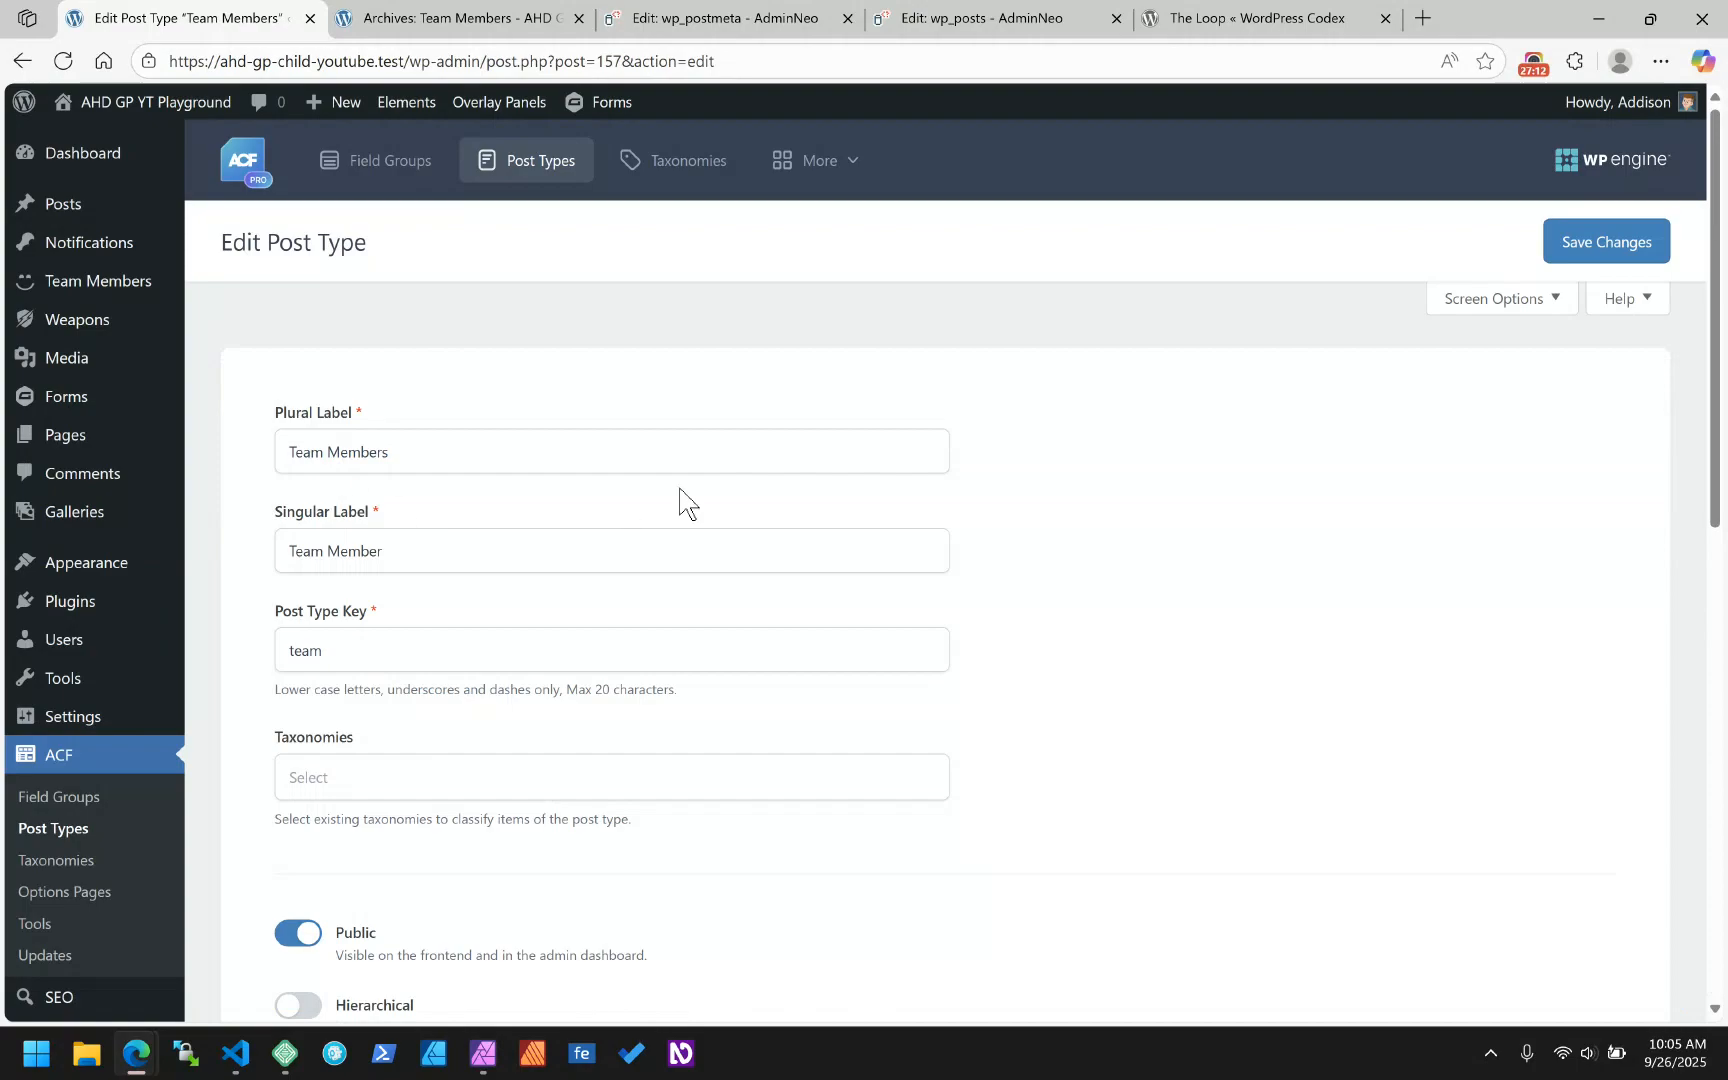
scroll(680, 489, "down", 4)
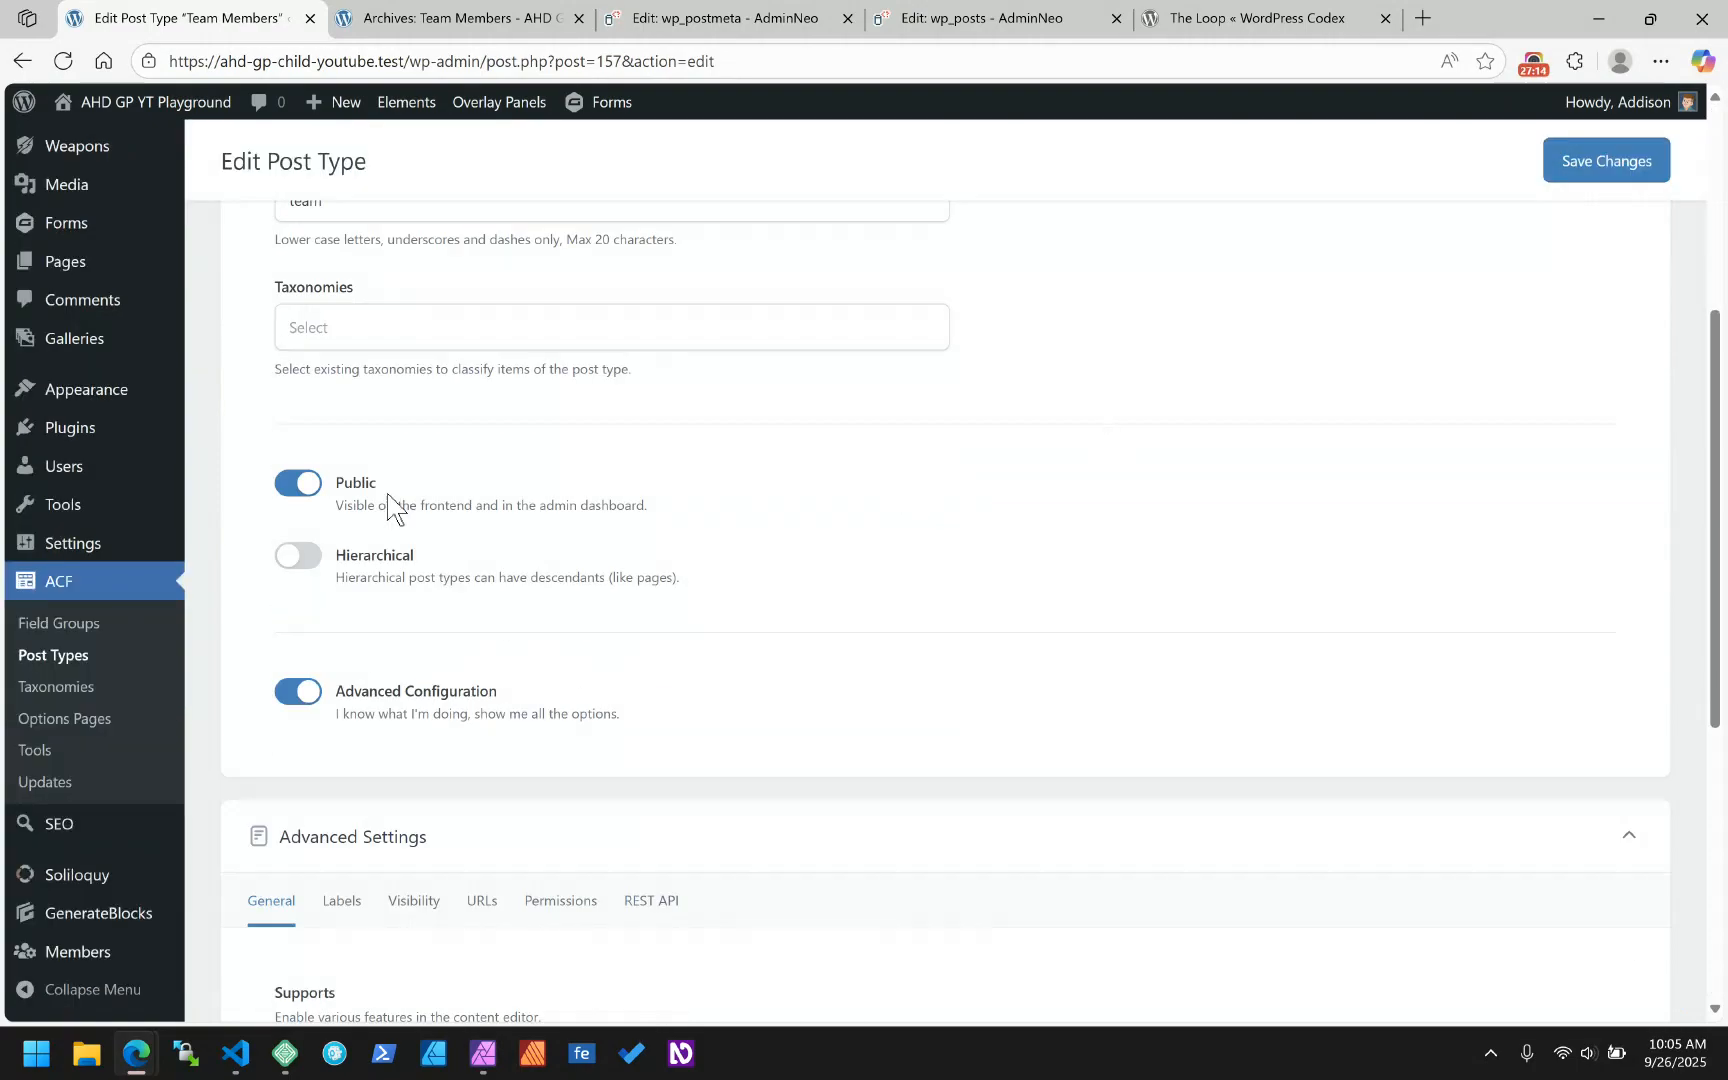
scroll(329, 500, "down", 5)
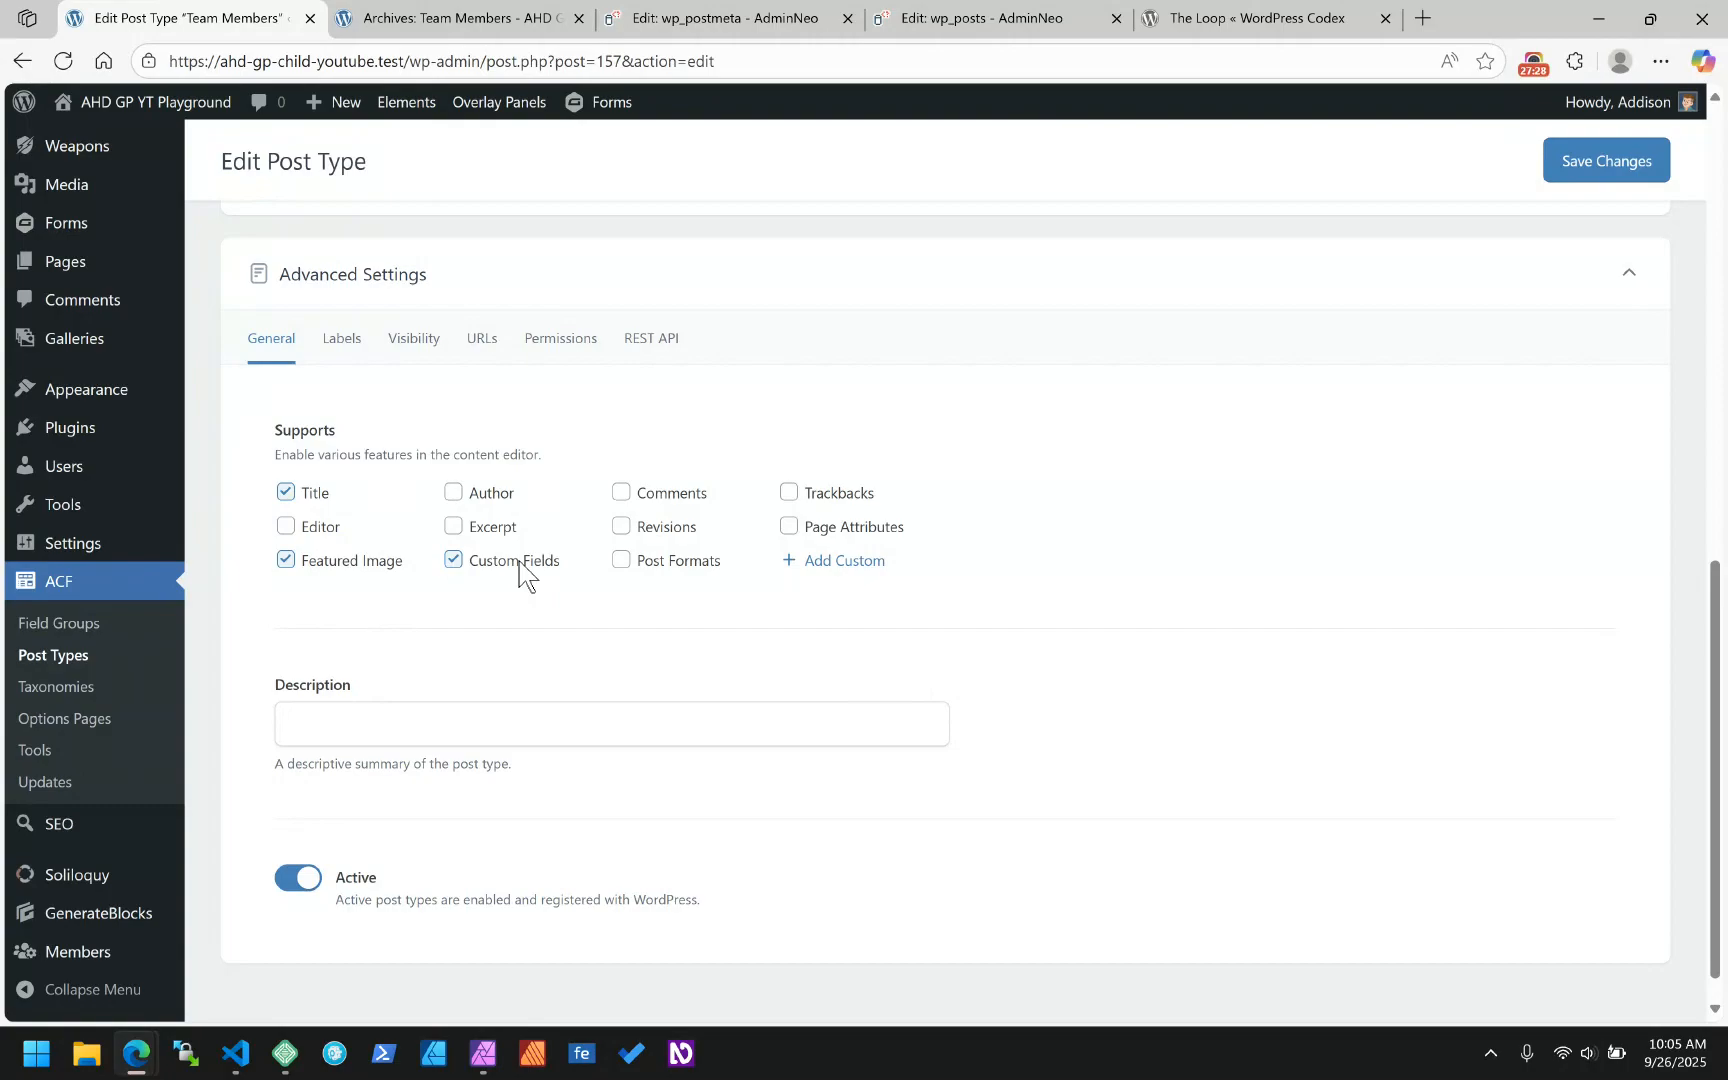
- Review the Team Members post type's custom labels and highlight the Title Placeholder text
left_click(343, 350)
scroll(656, 463, "down", 20)
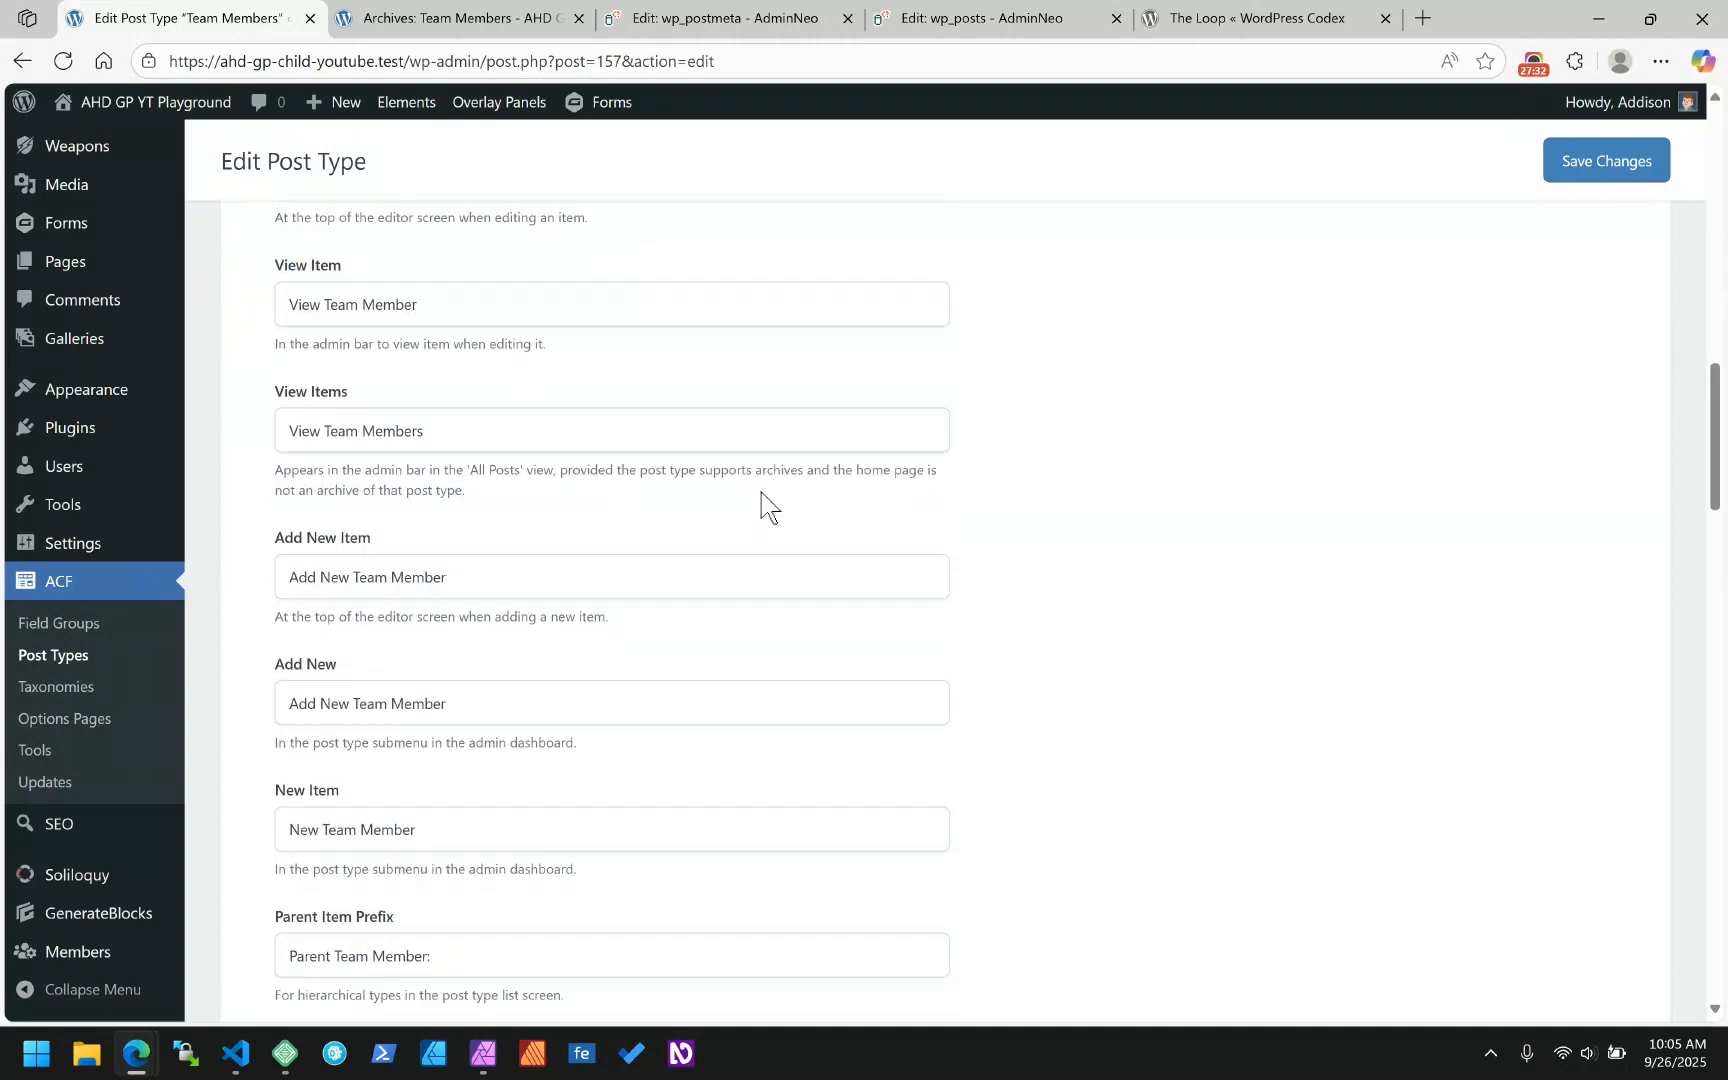
scroll(760, 505, "down", 3)
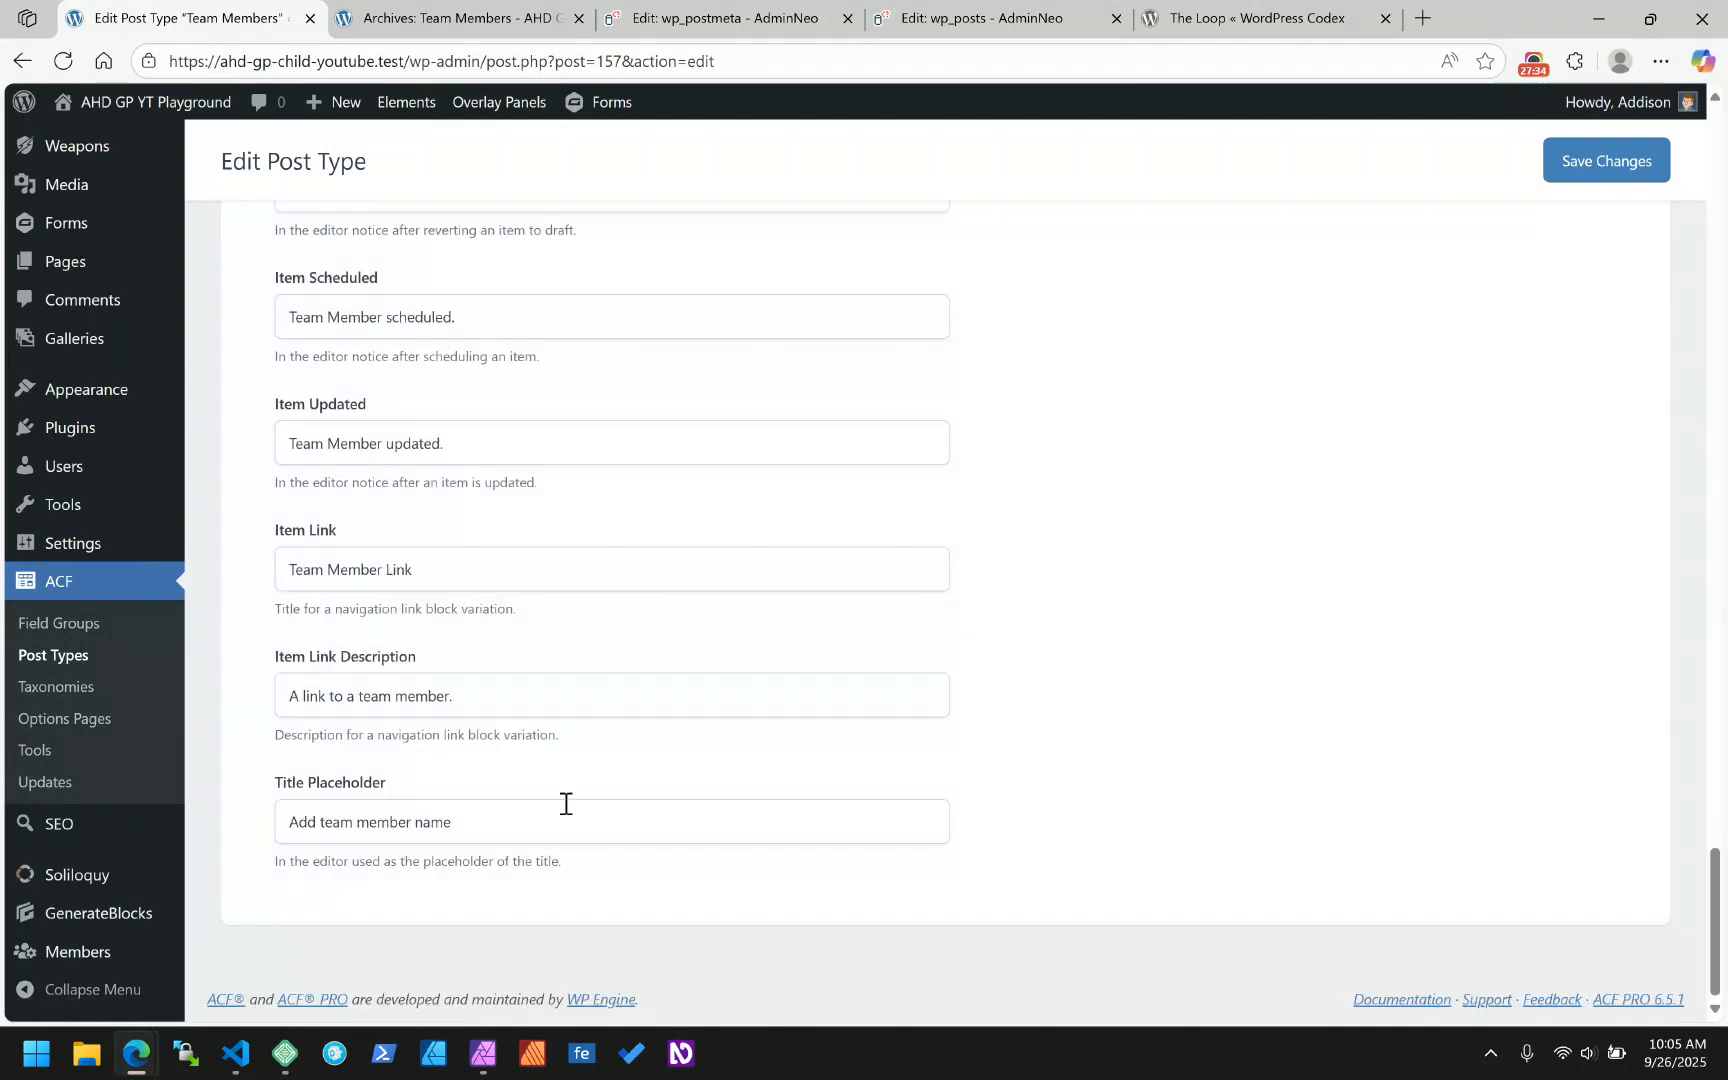
left_click_drag(453, 822, 230, 818)
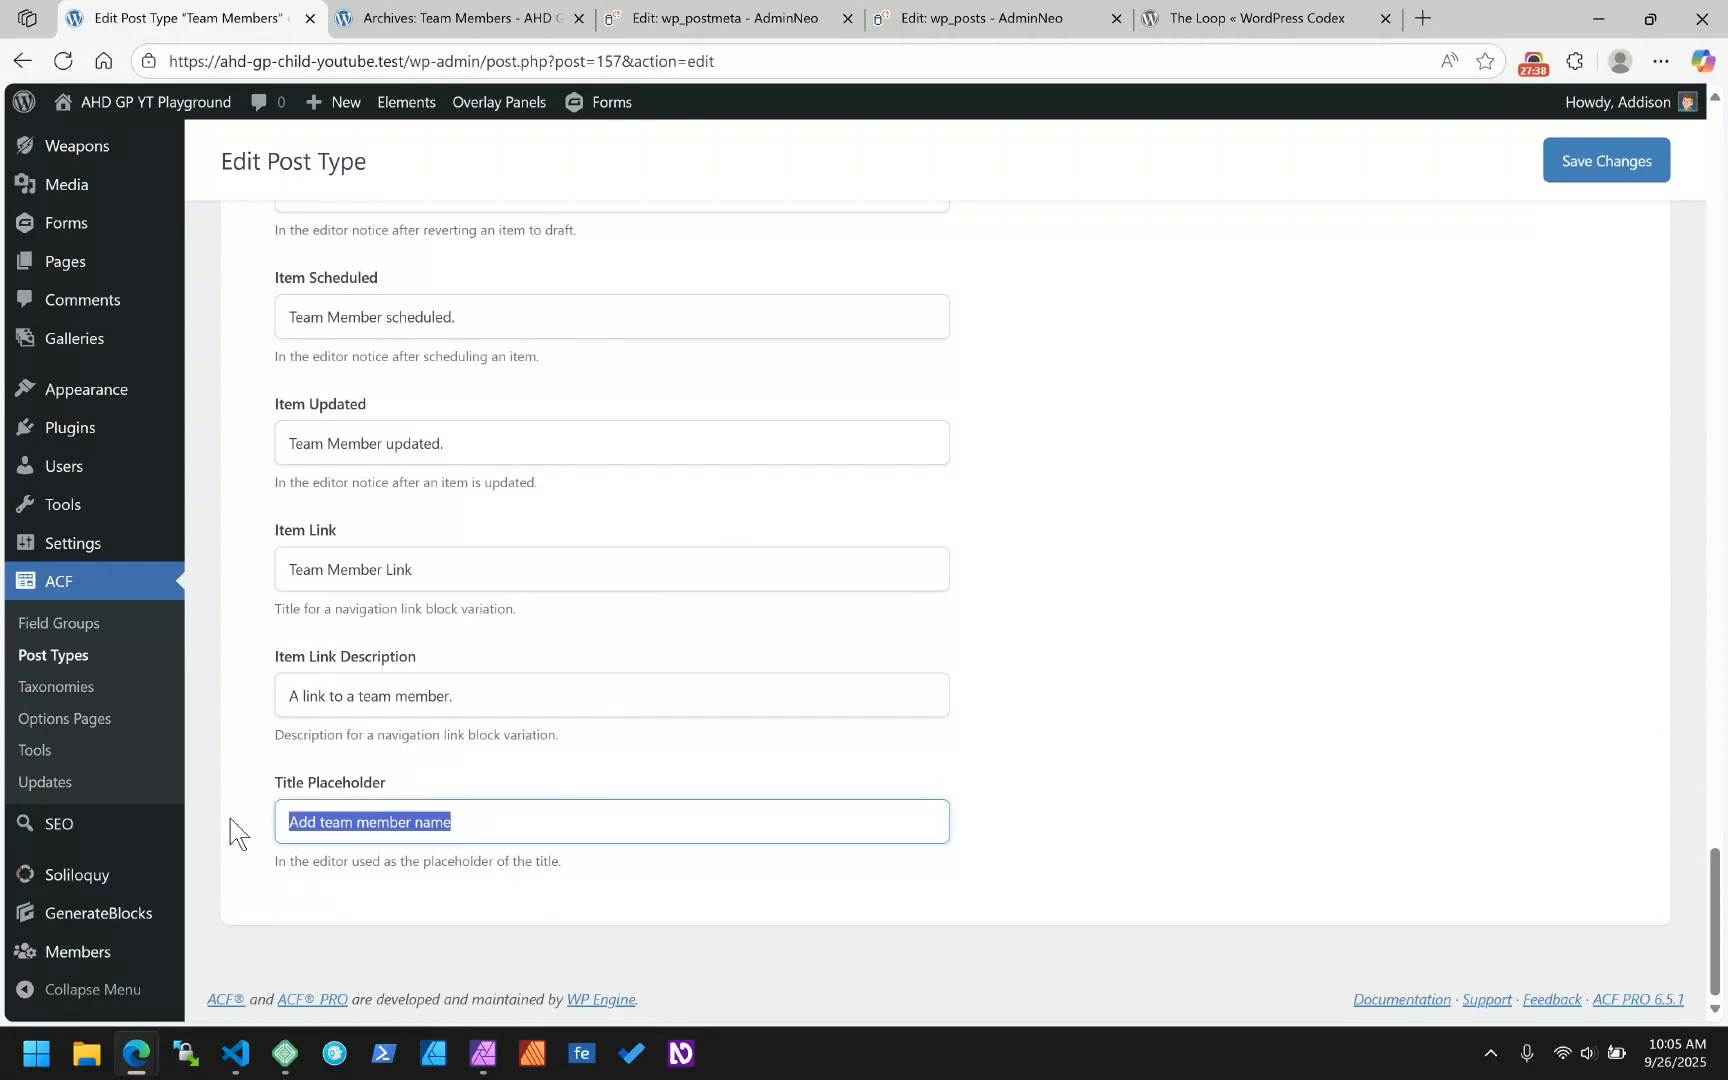
- Review the Team Members post type's Visibility settings, including its menu position, menu icon, admin bar and search options
scroll(459, 629, "up", 20)
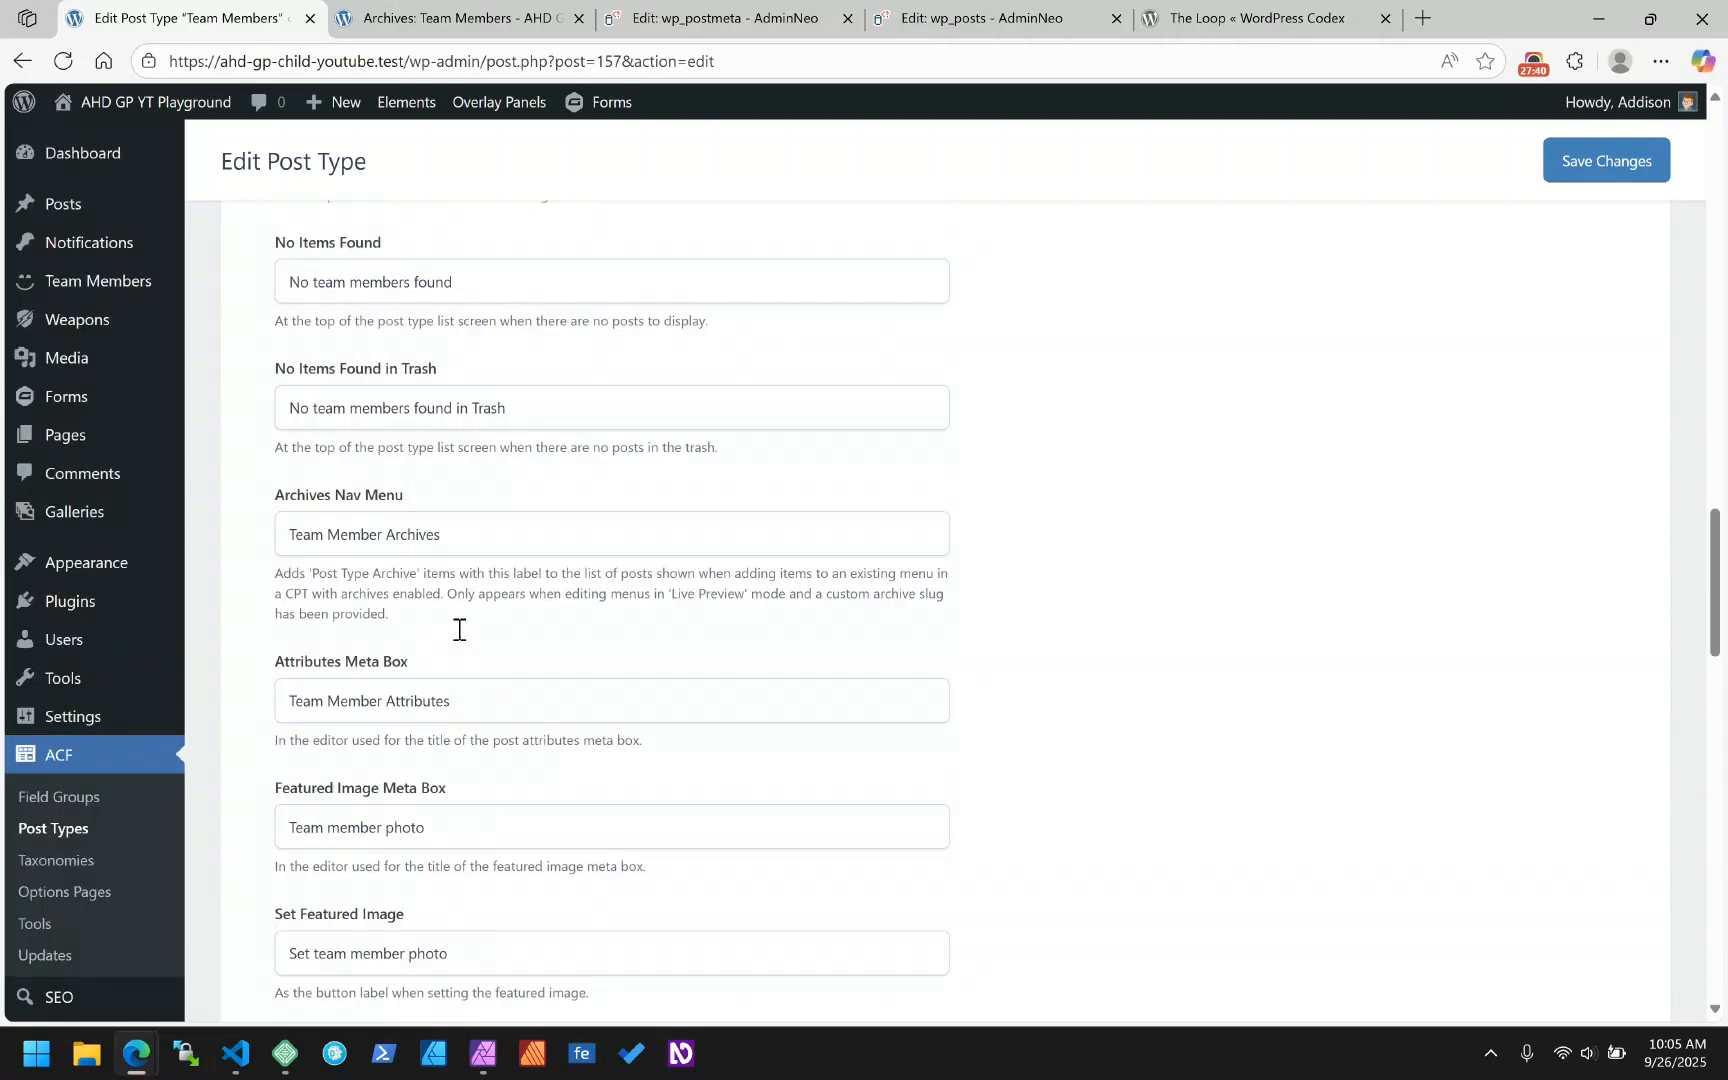
scroll(459, 629, "up", 10)
left_click(410, 714)
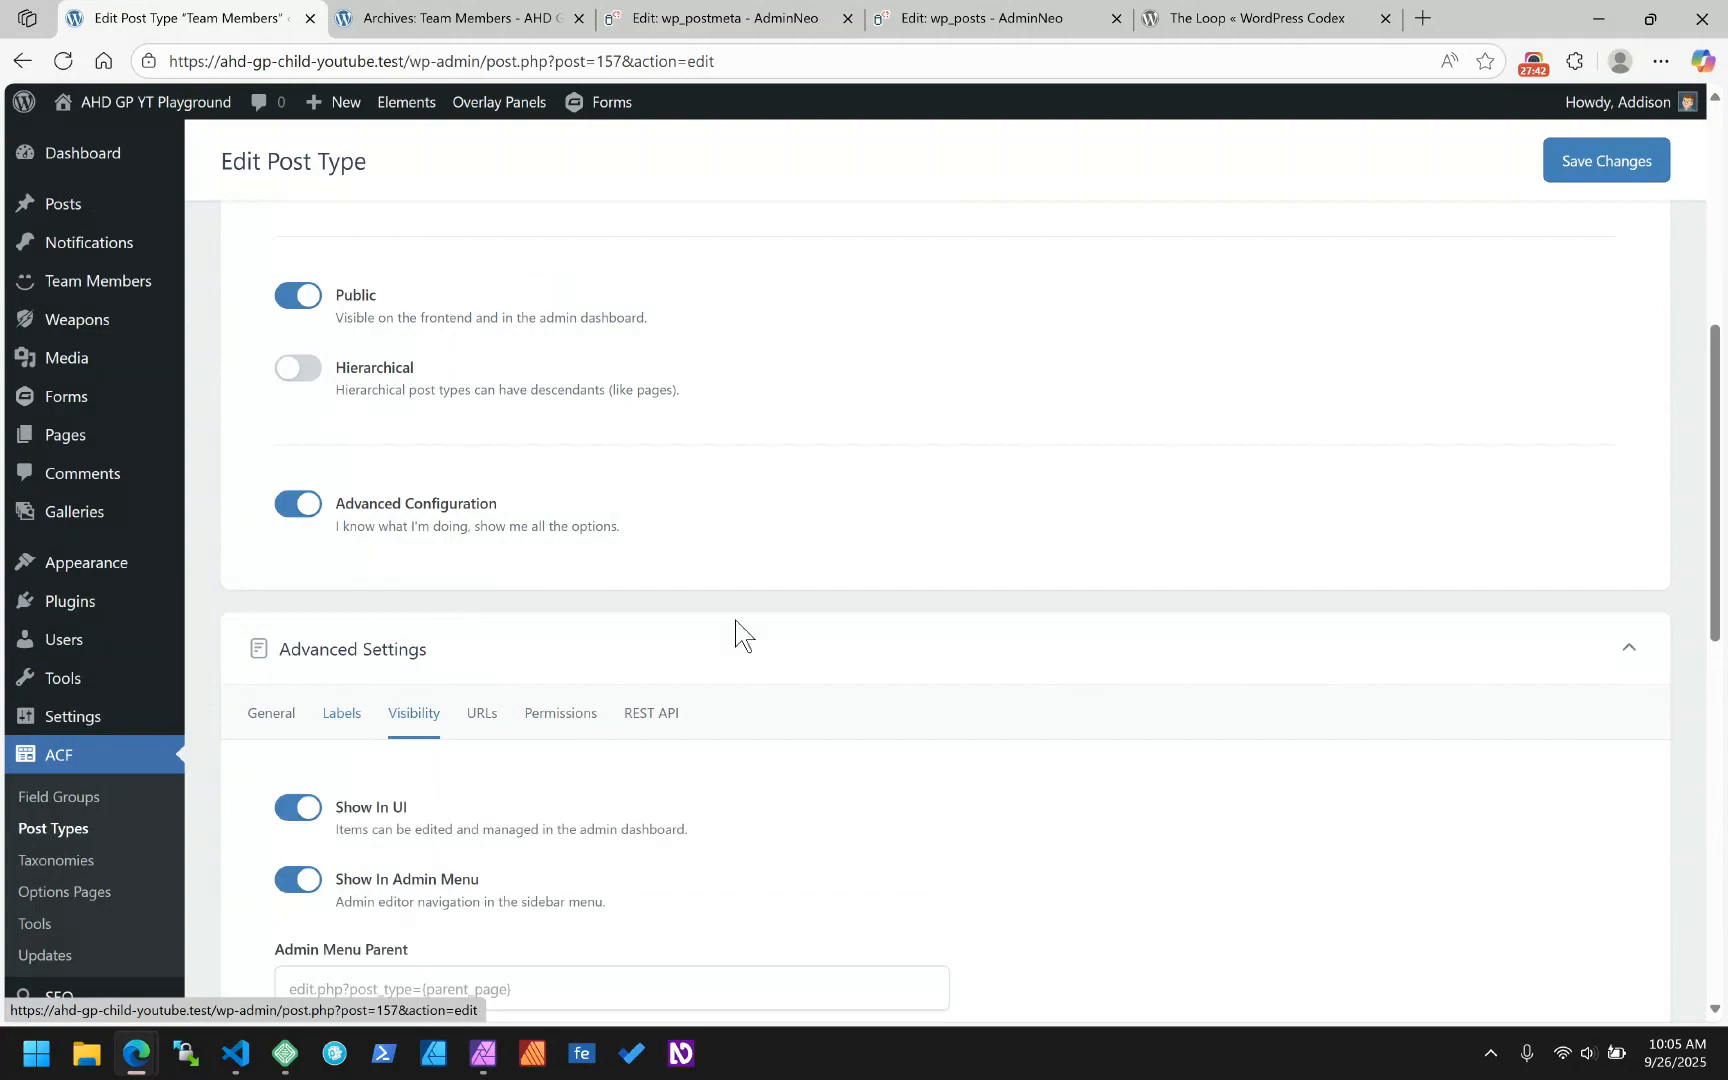
scroll(737, 629, "down", 6)
scroll(1200, 440, "up", 2)
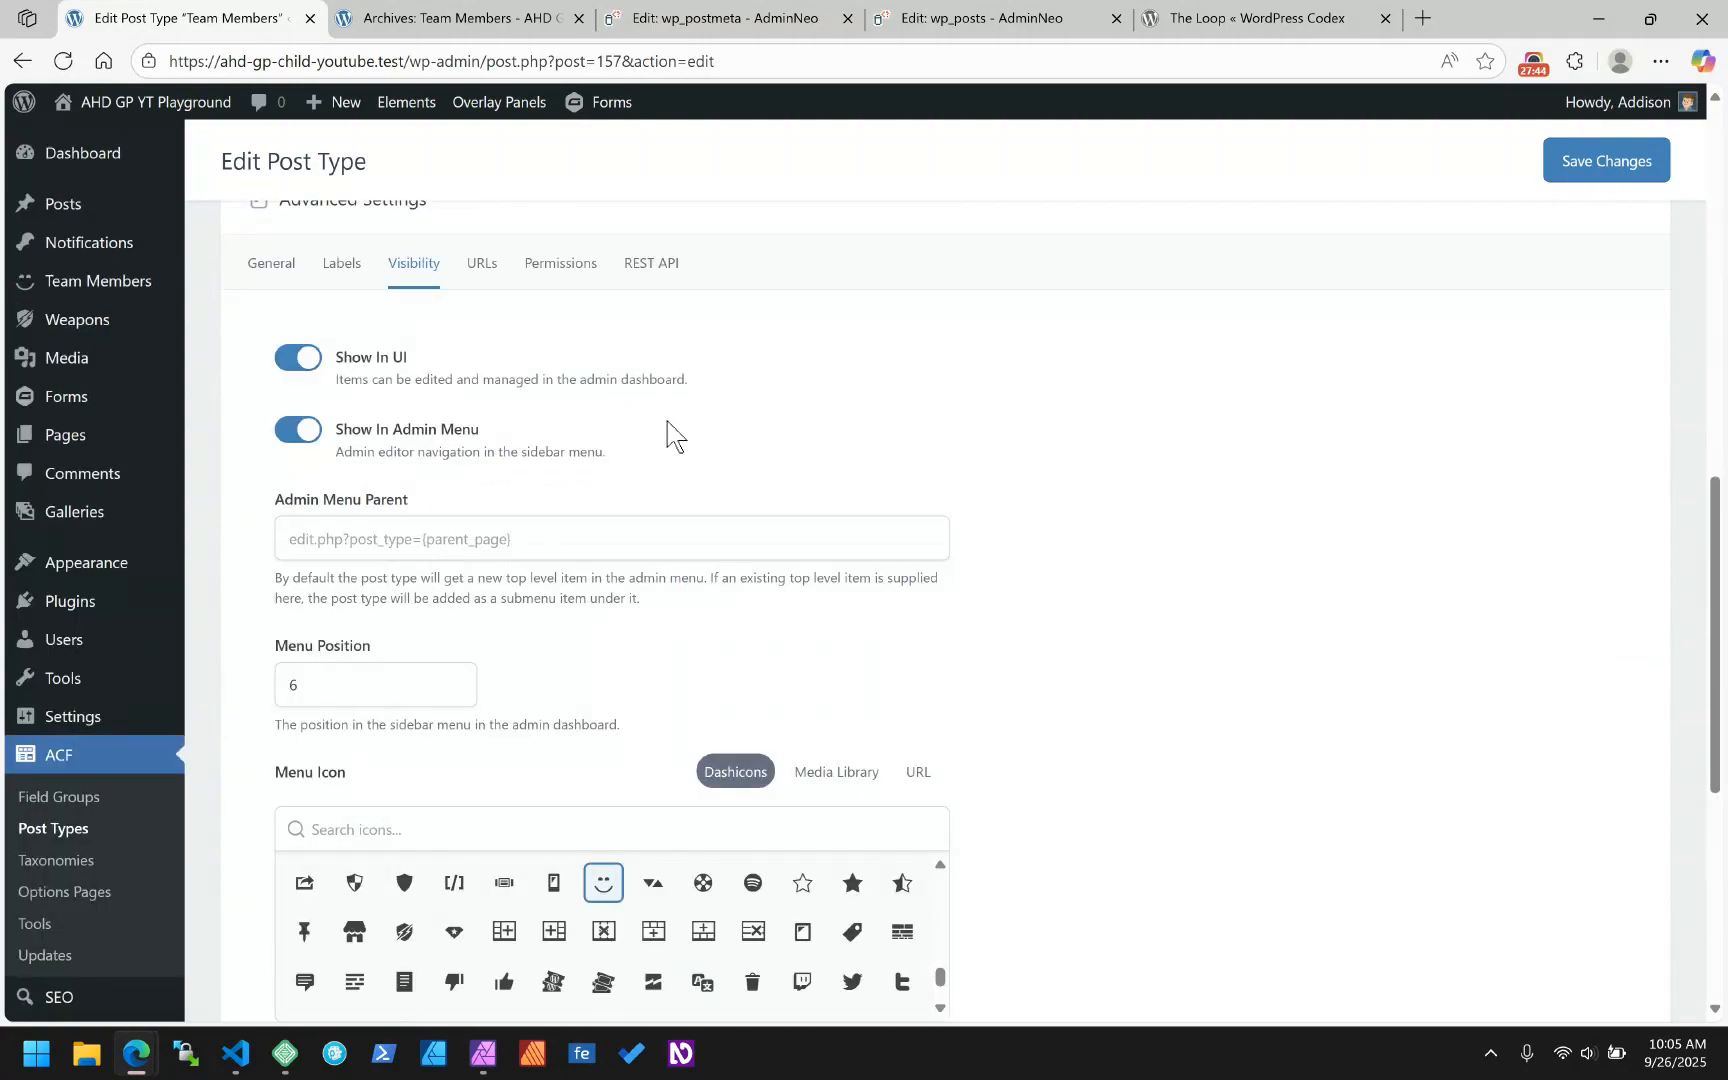
scroll(236, 500, "down", 5)
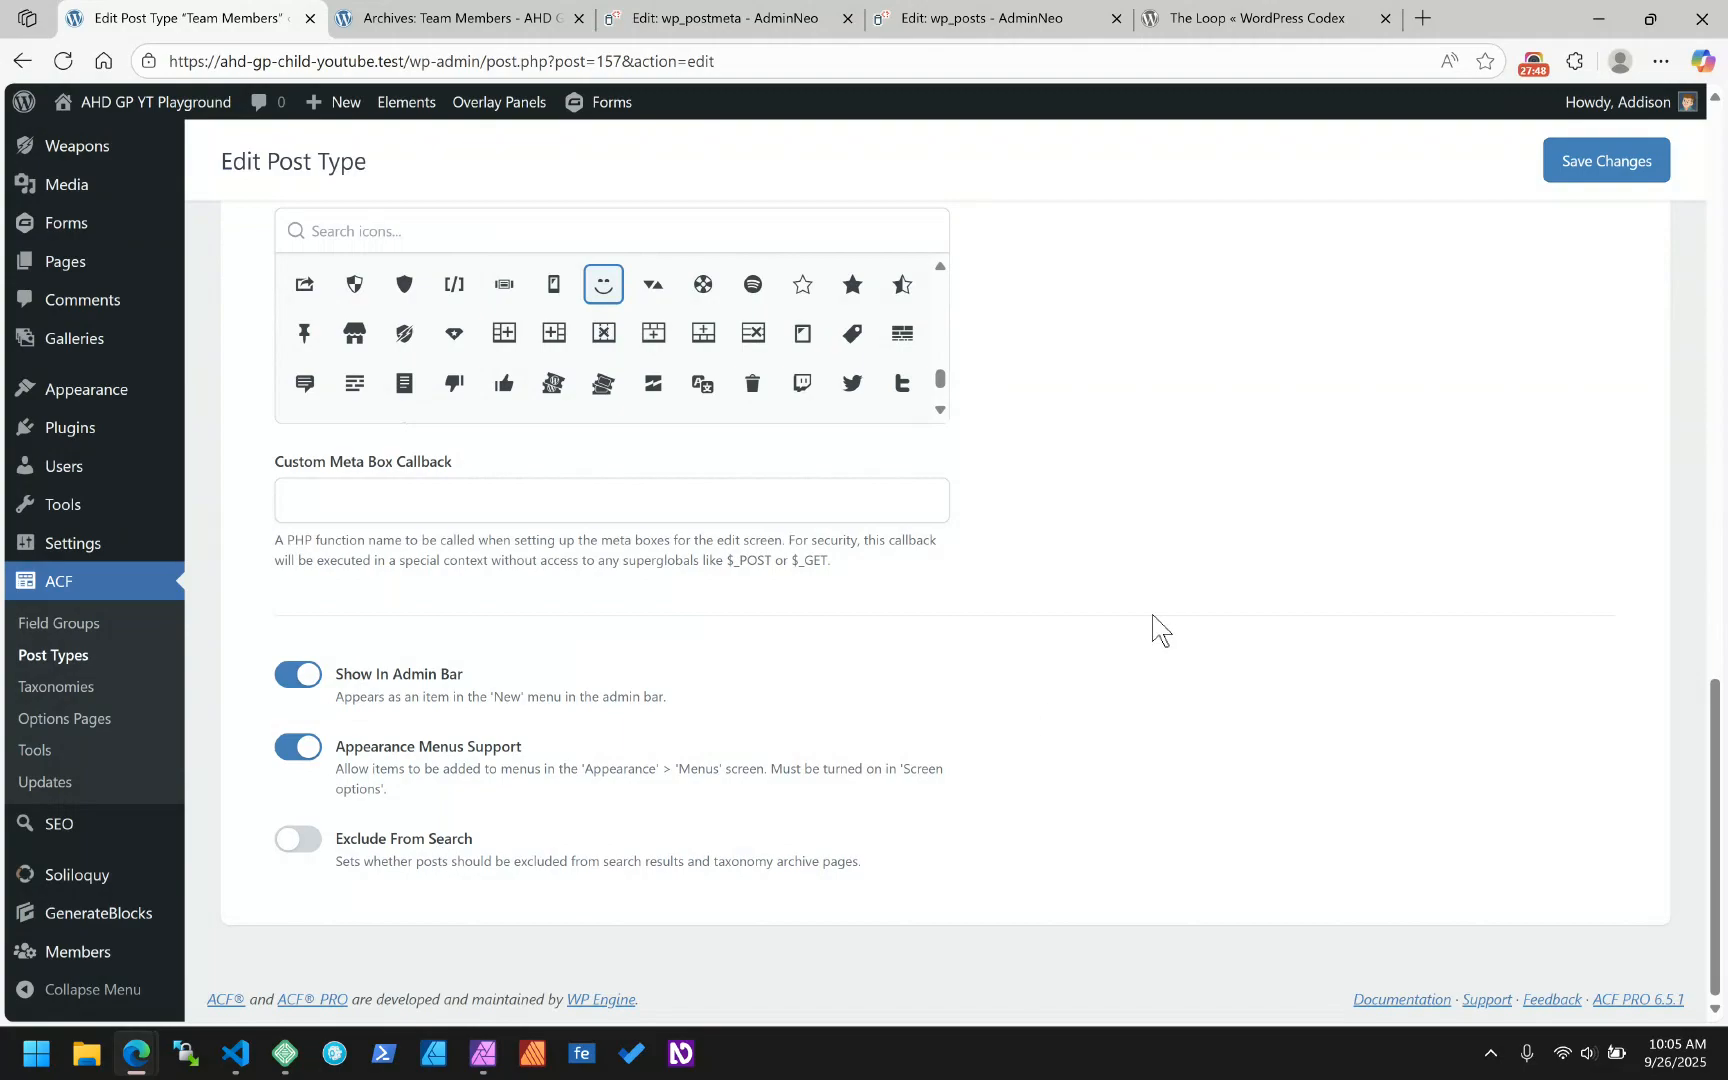
scroll(1155, 620, "up", 1)
scroll(1155, 620, "up", 2)
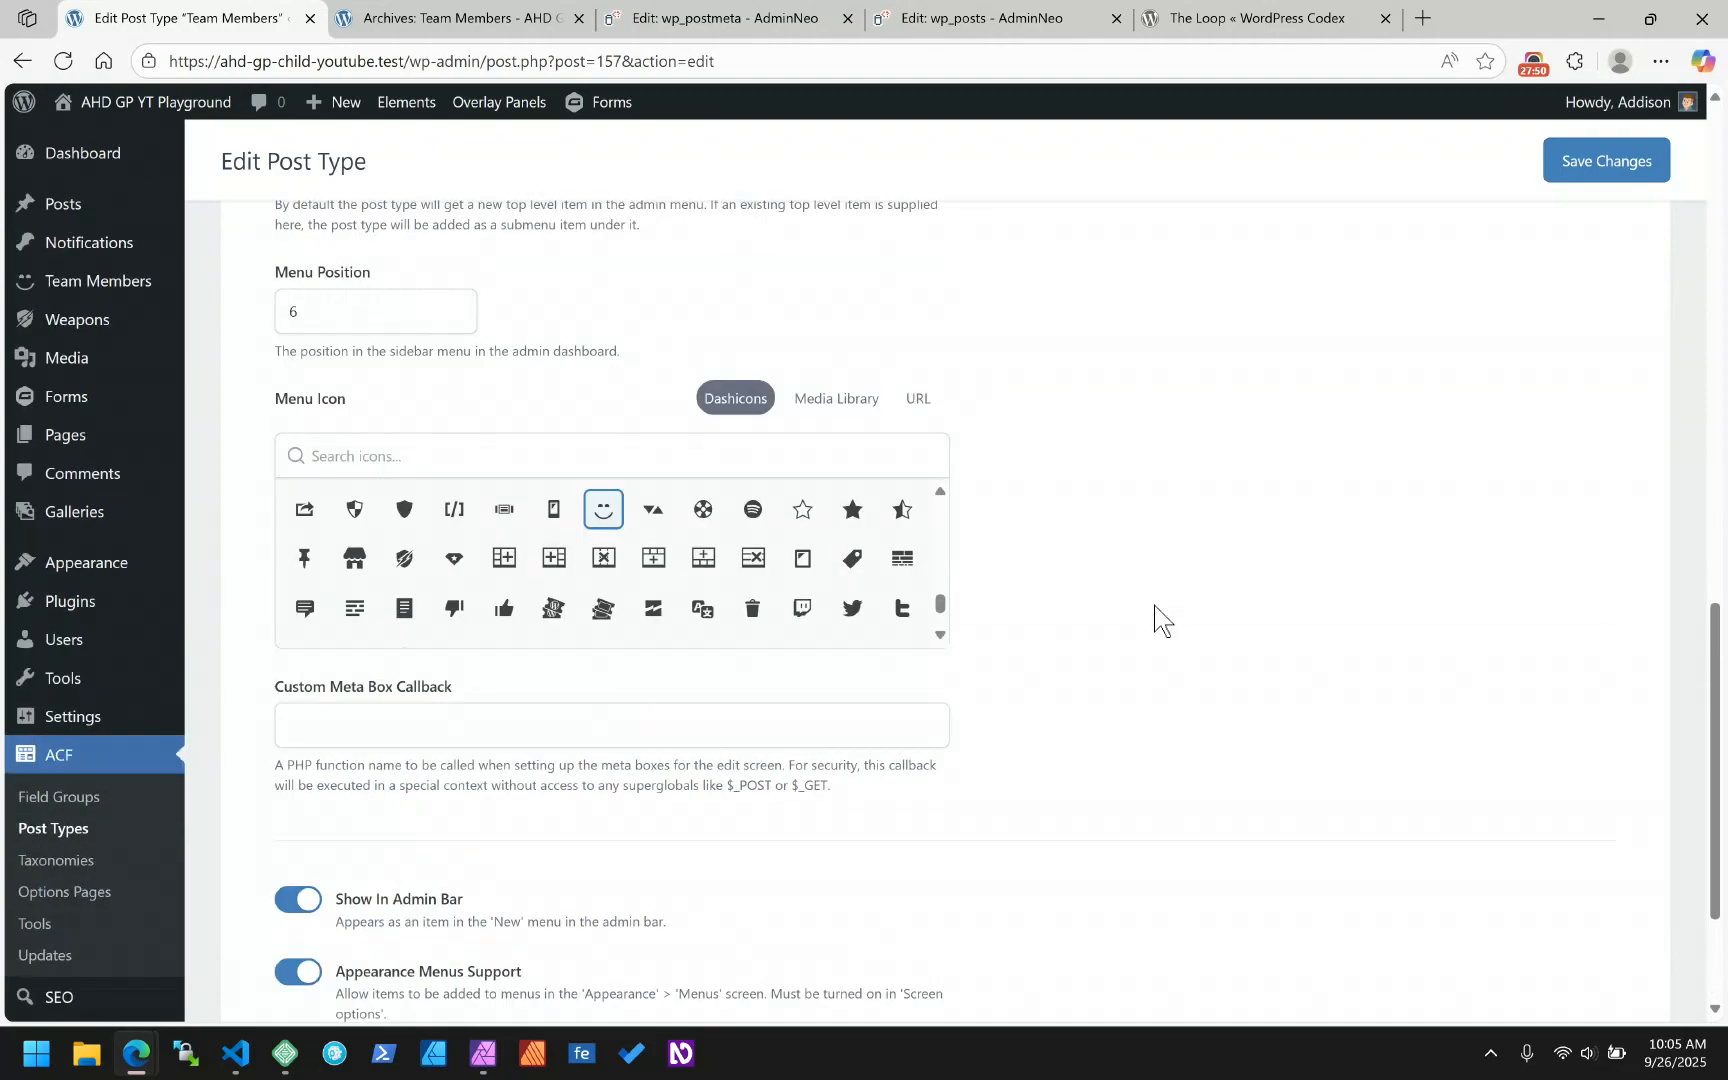
- Review the Team Members post type's URL settings, covering the permalink rewrite, pagination and archive options
scroll(1155, 620, "up", 6)
left_click(490, 568)
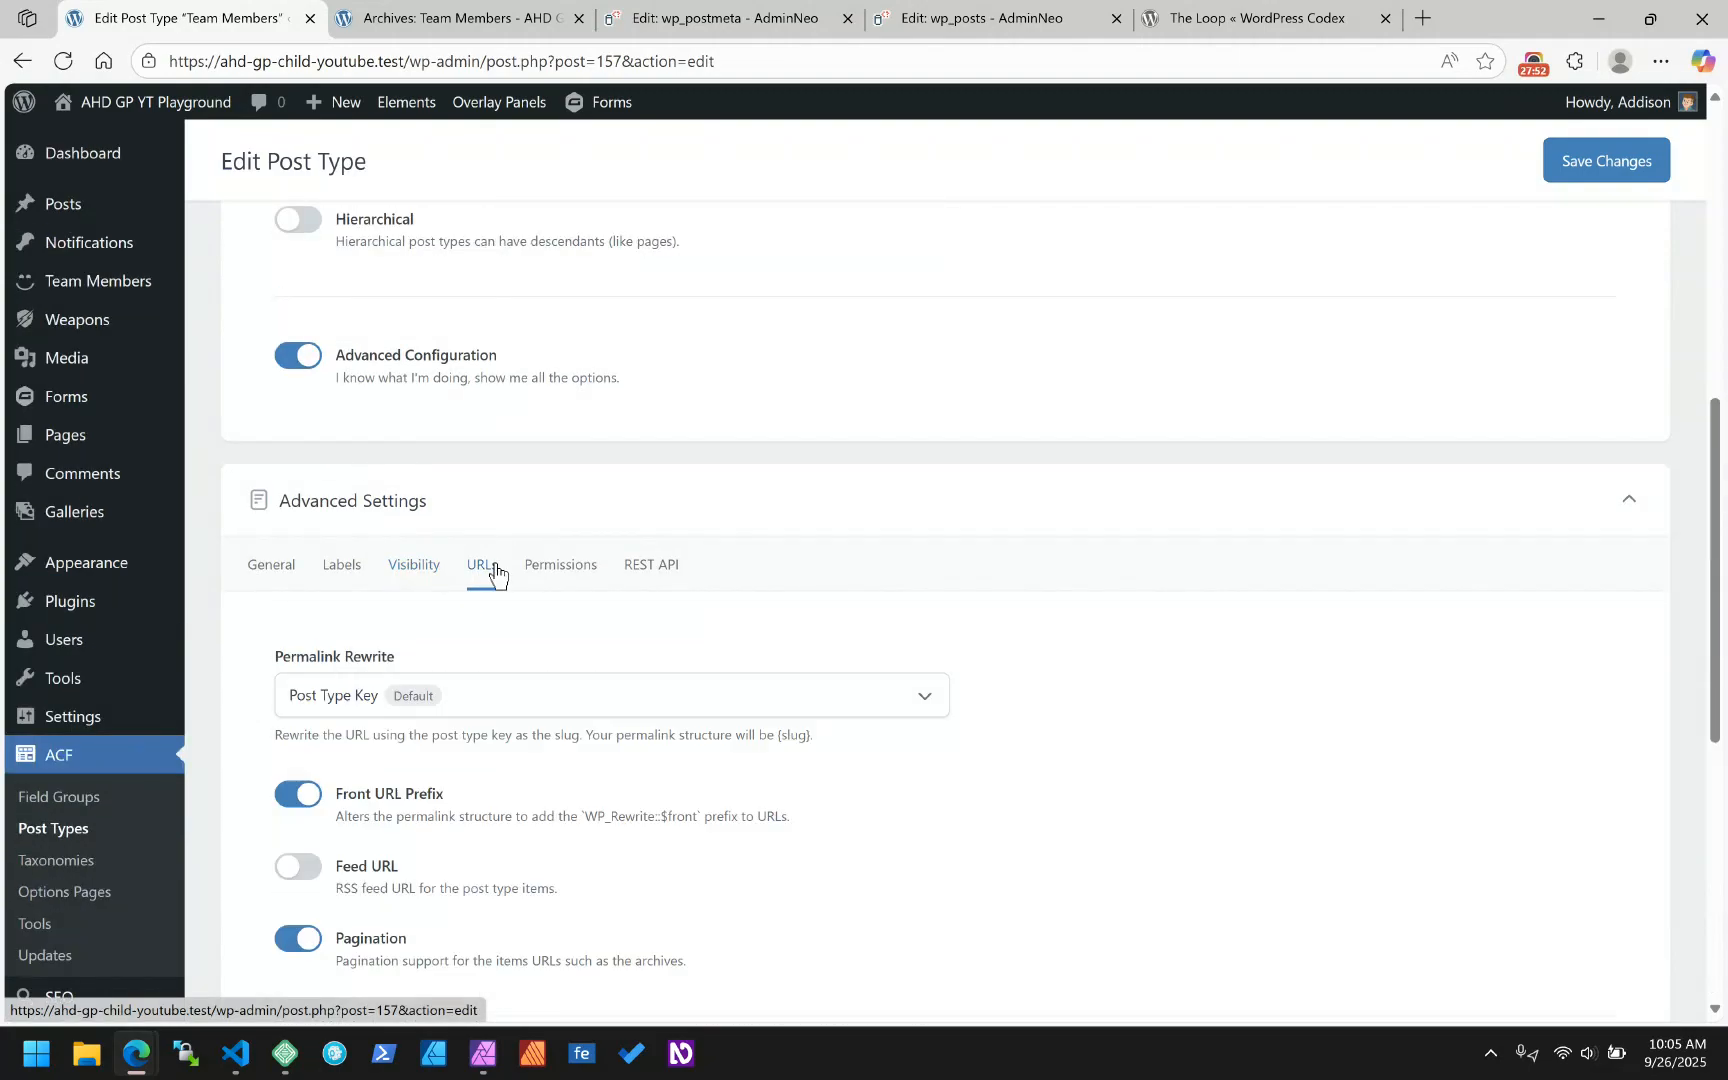
scroll(1025, 515, "down", 4)
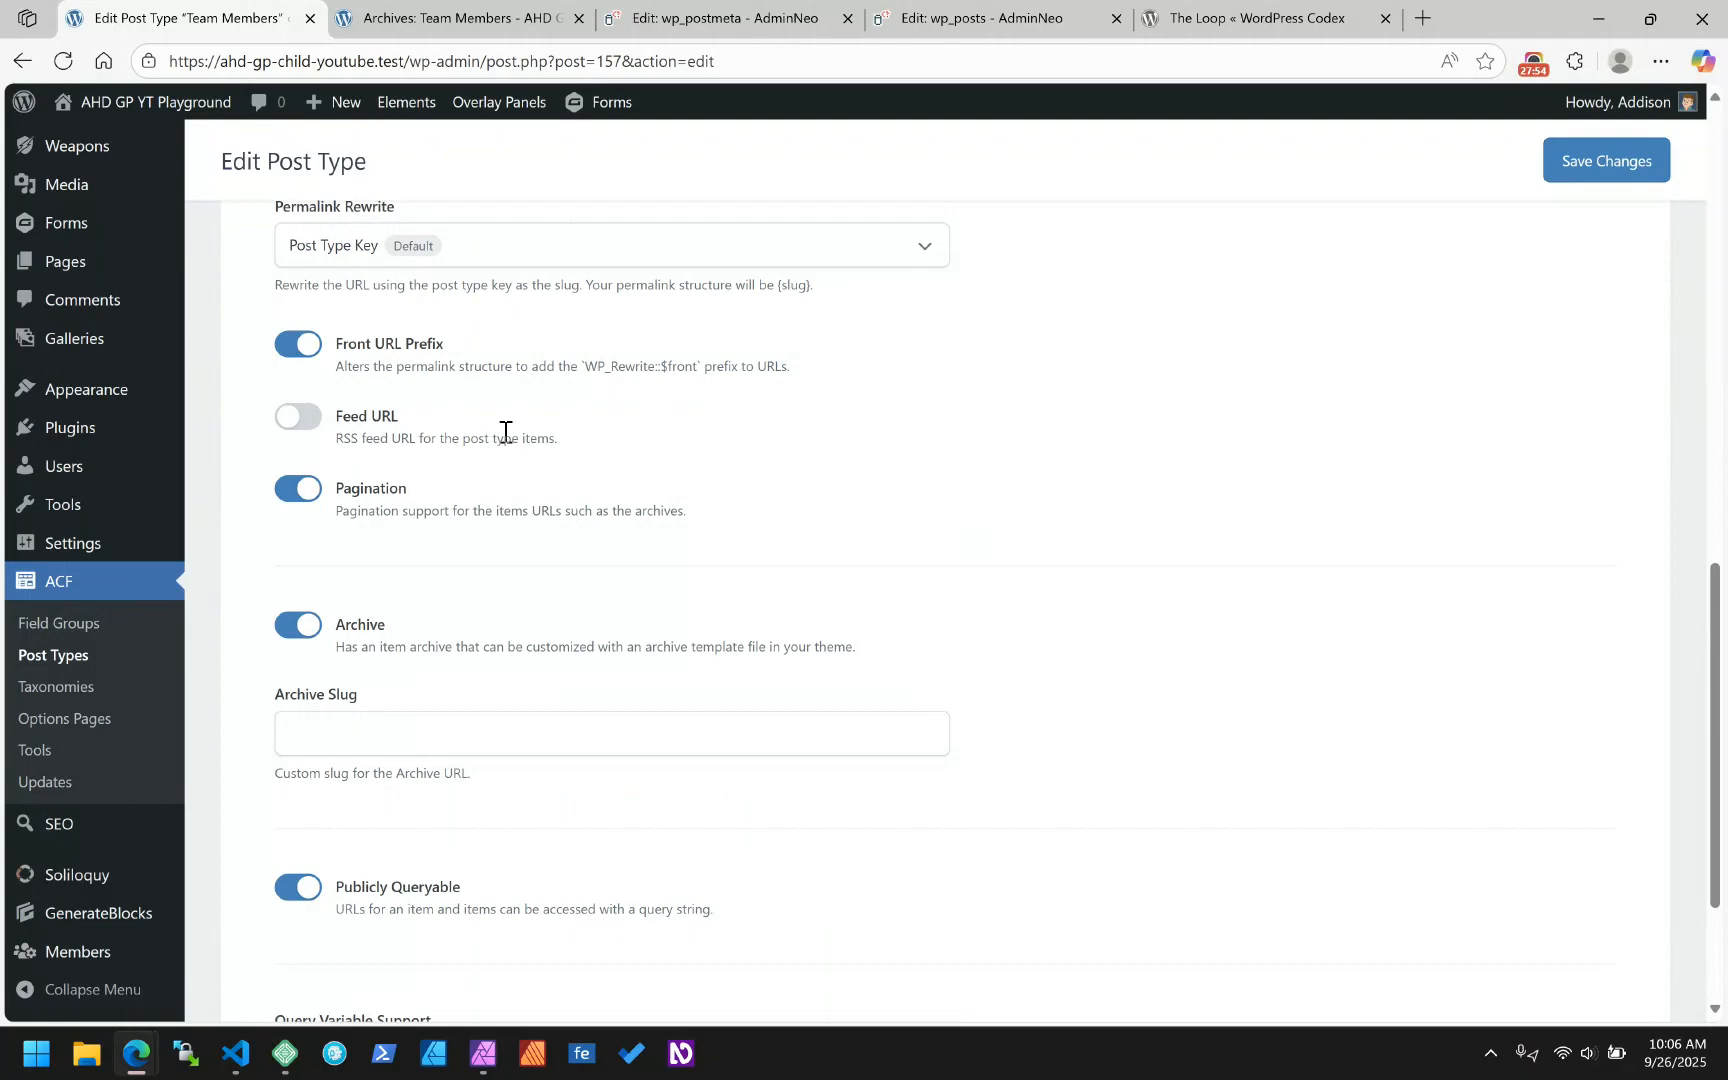
- Compare the Team Members post type's archive settings and post type key with the front-end team archive page's address
scroll(441, 475, "down", 2)
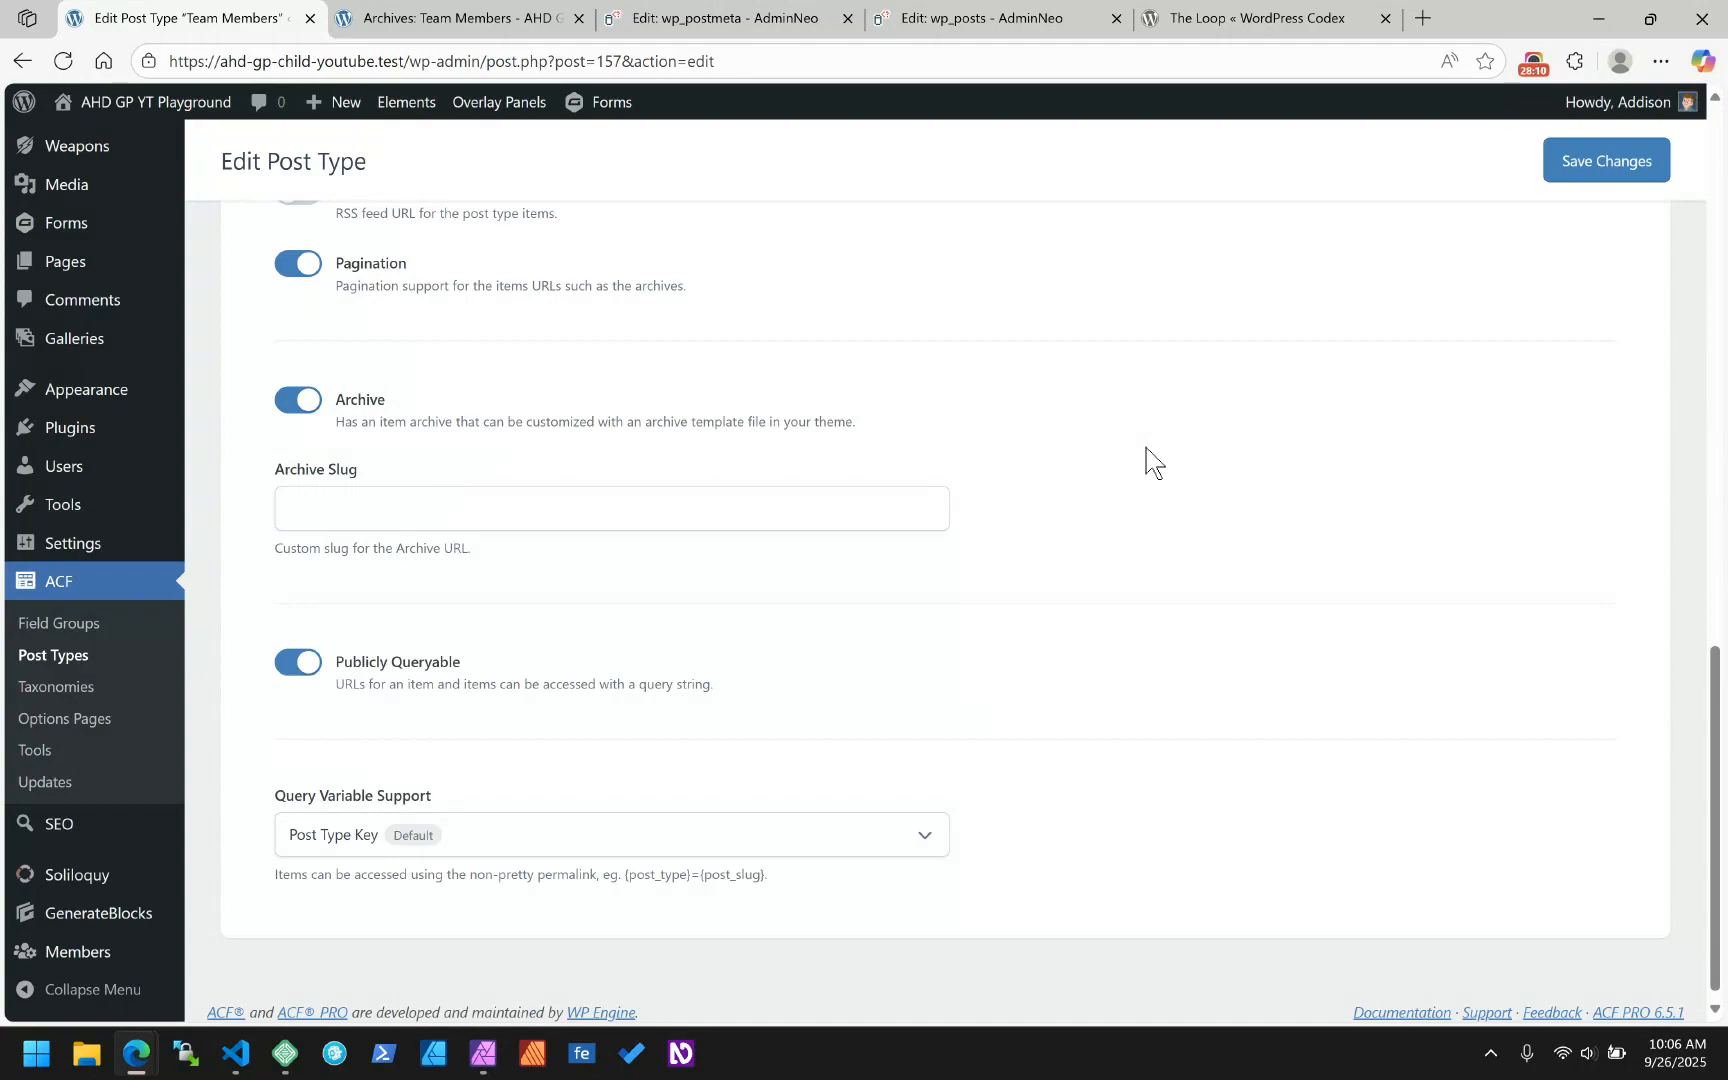
scroll(590, 480, "up", 10)
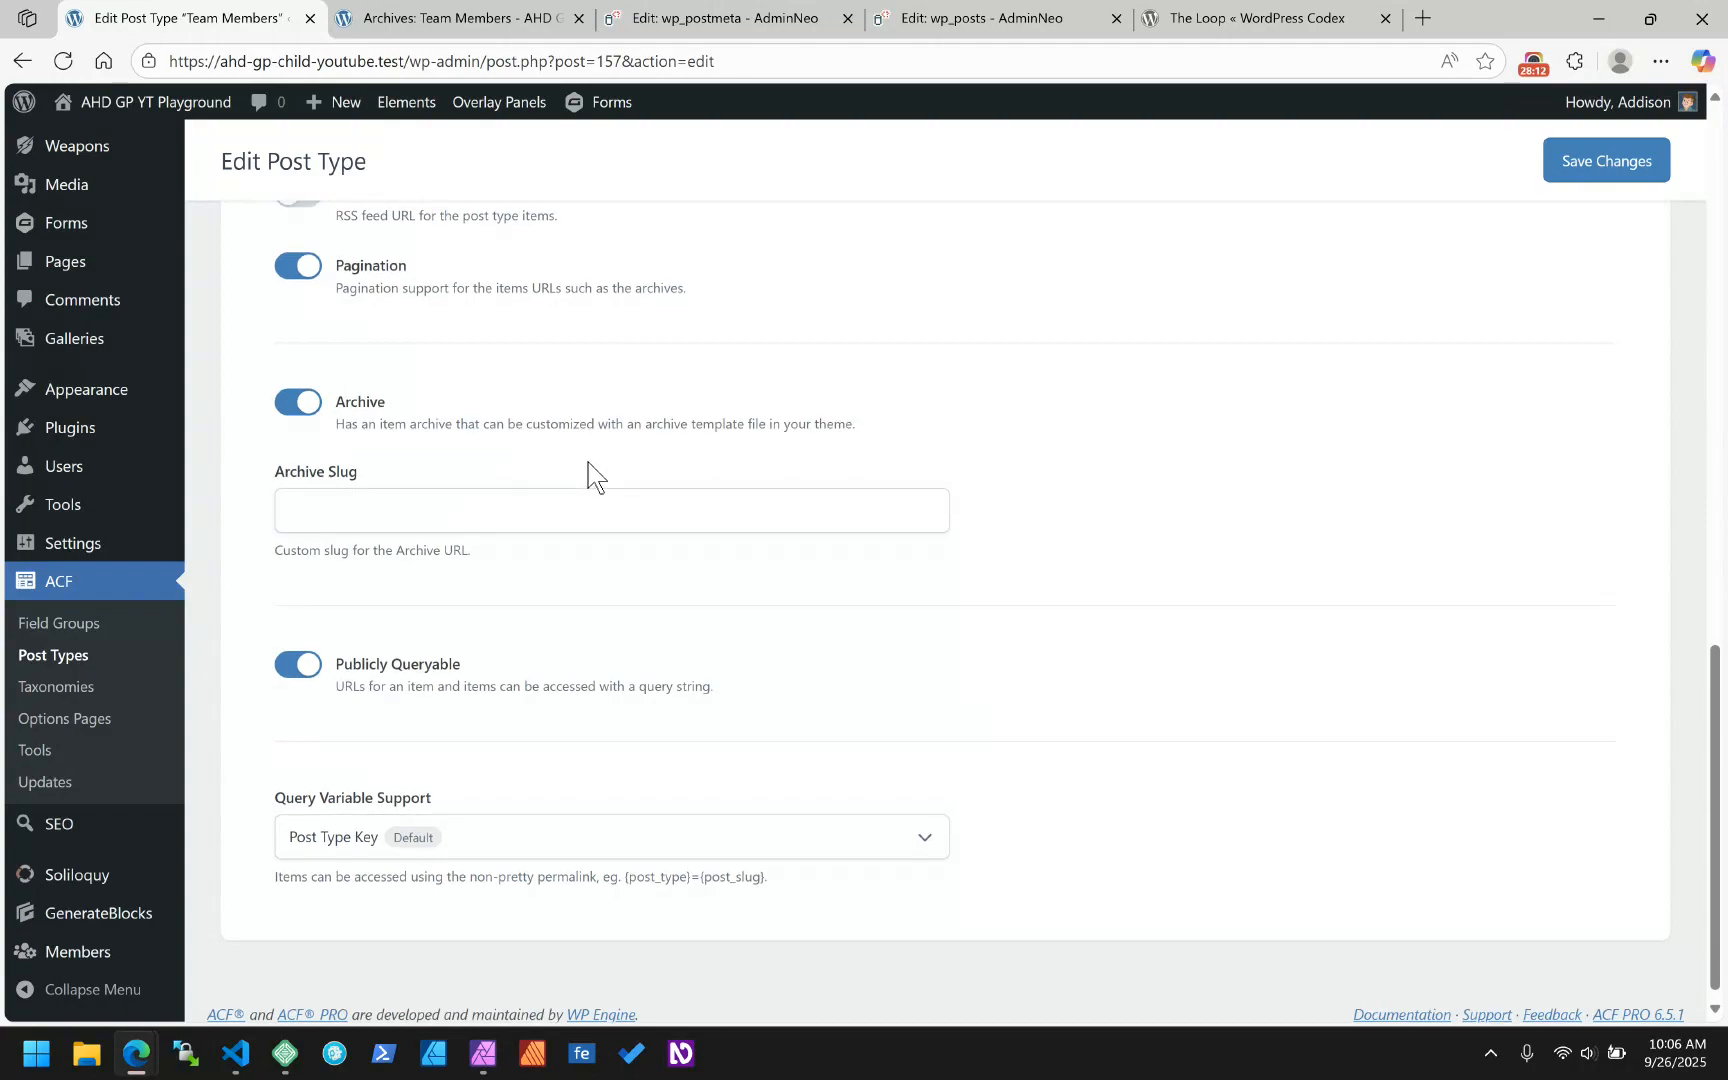
scroll(585, 478, "up", 3)
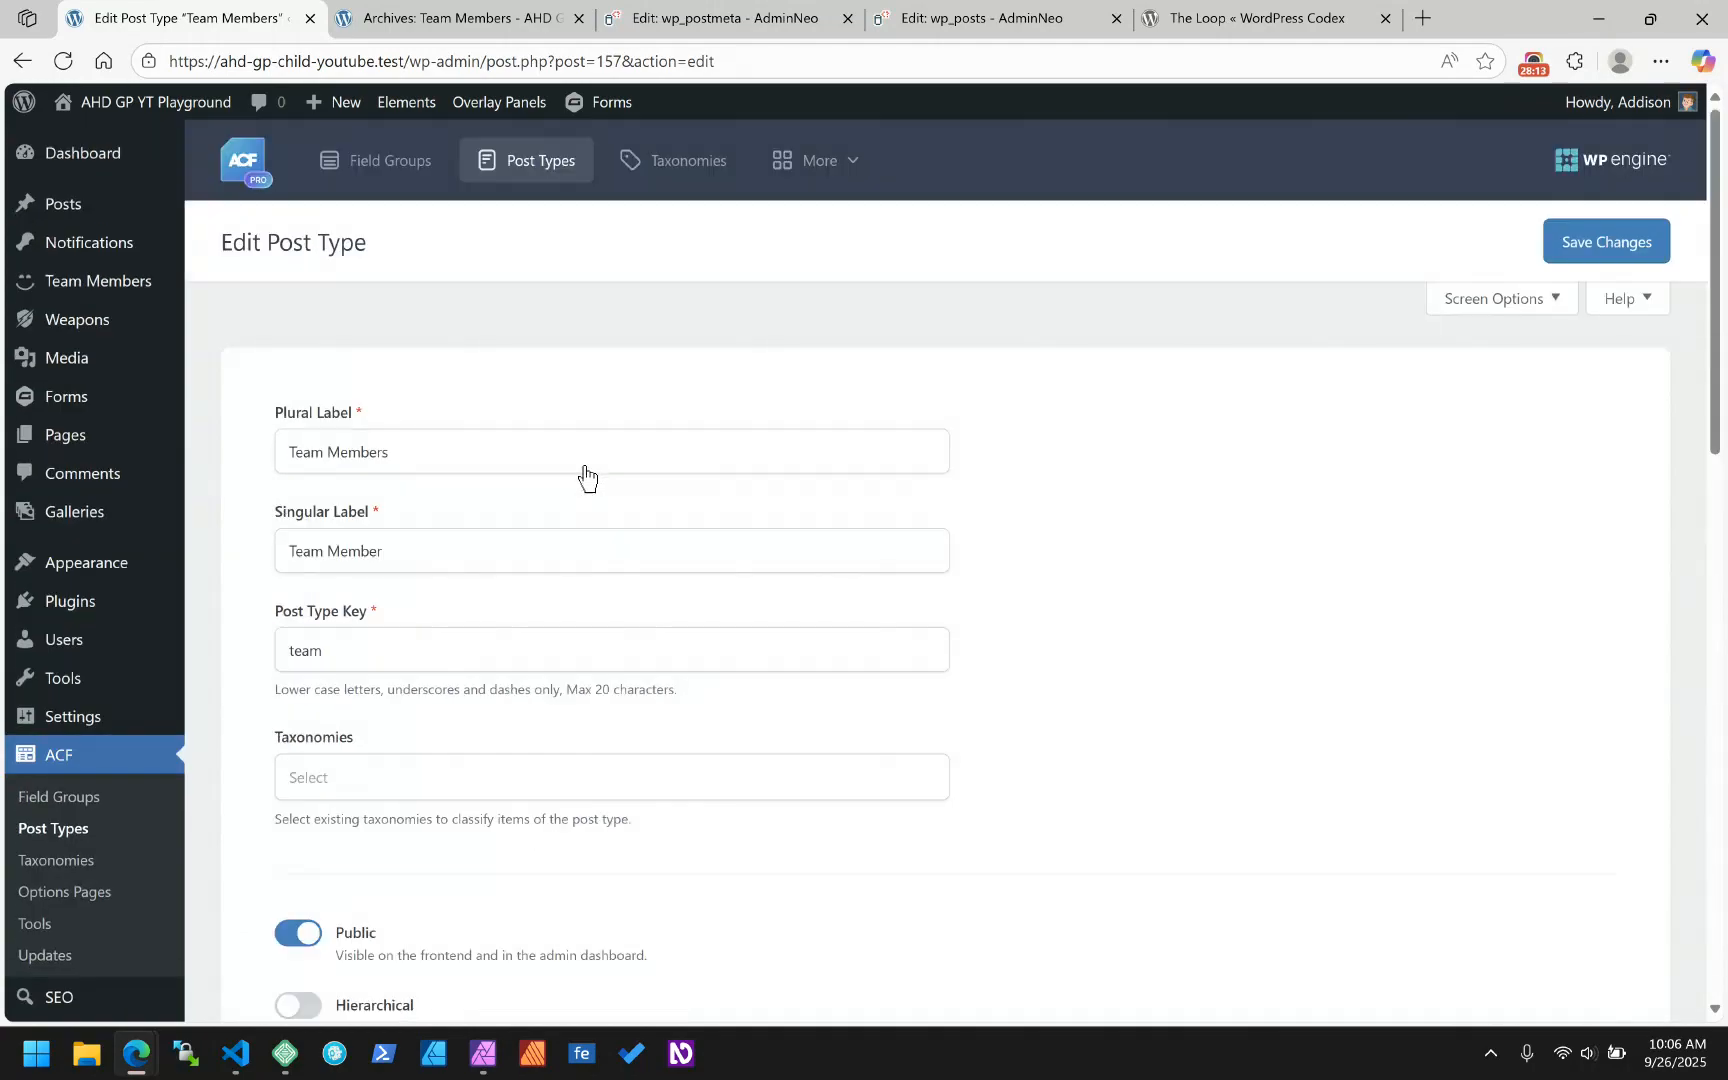
double_click(310, 654)
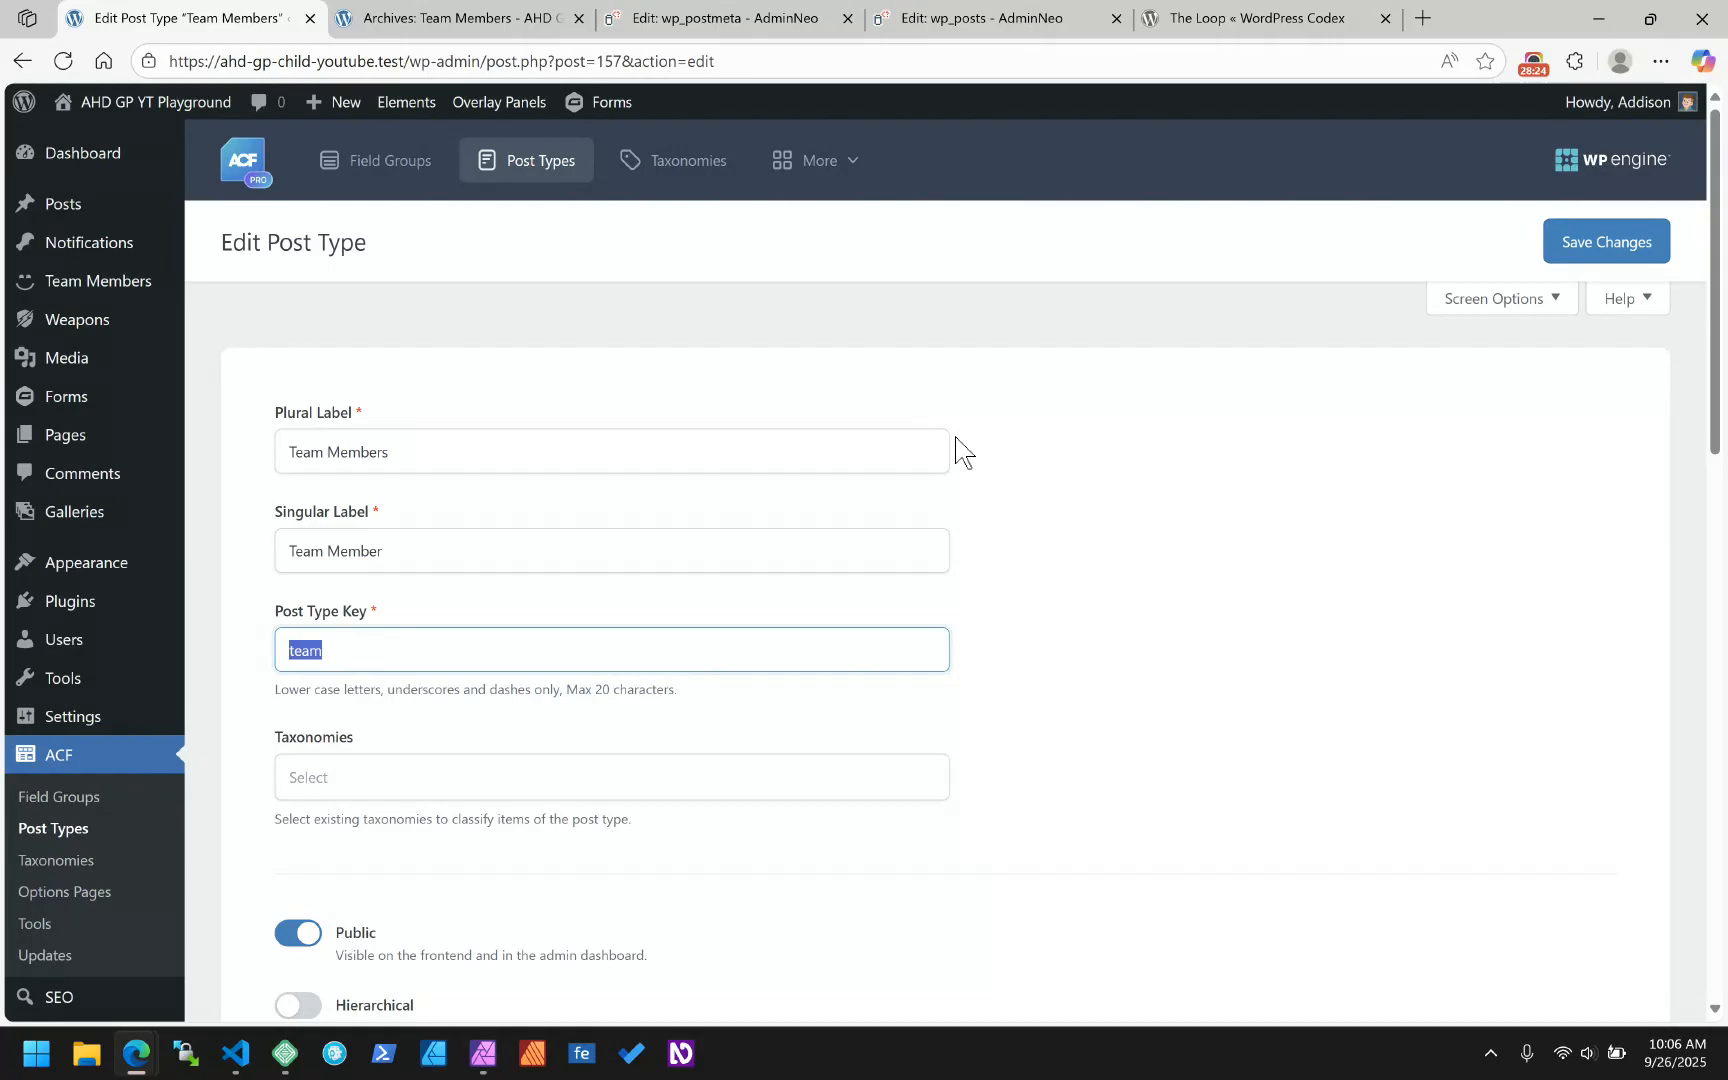
left_click(505, 18)
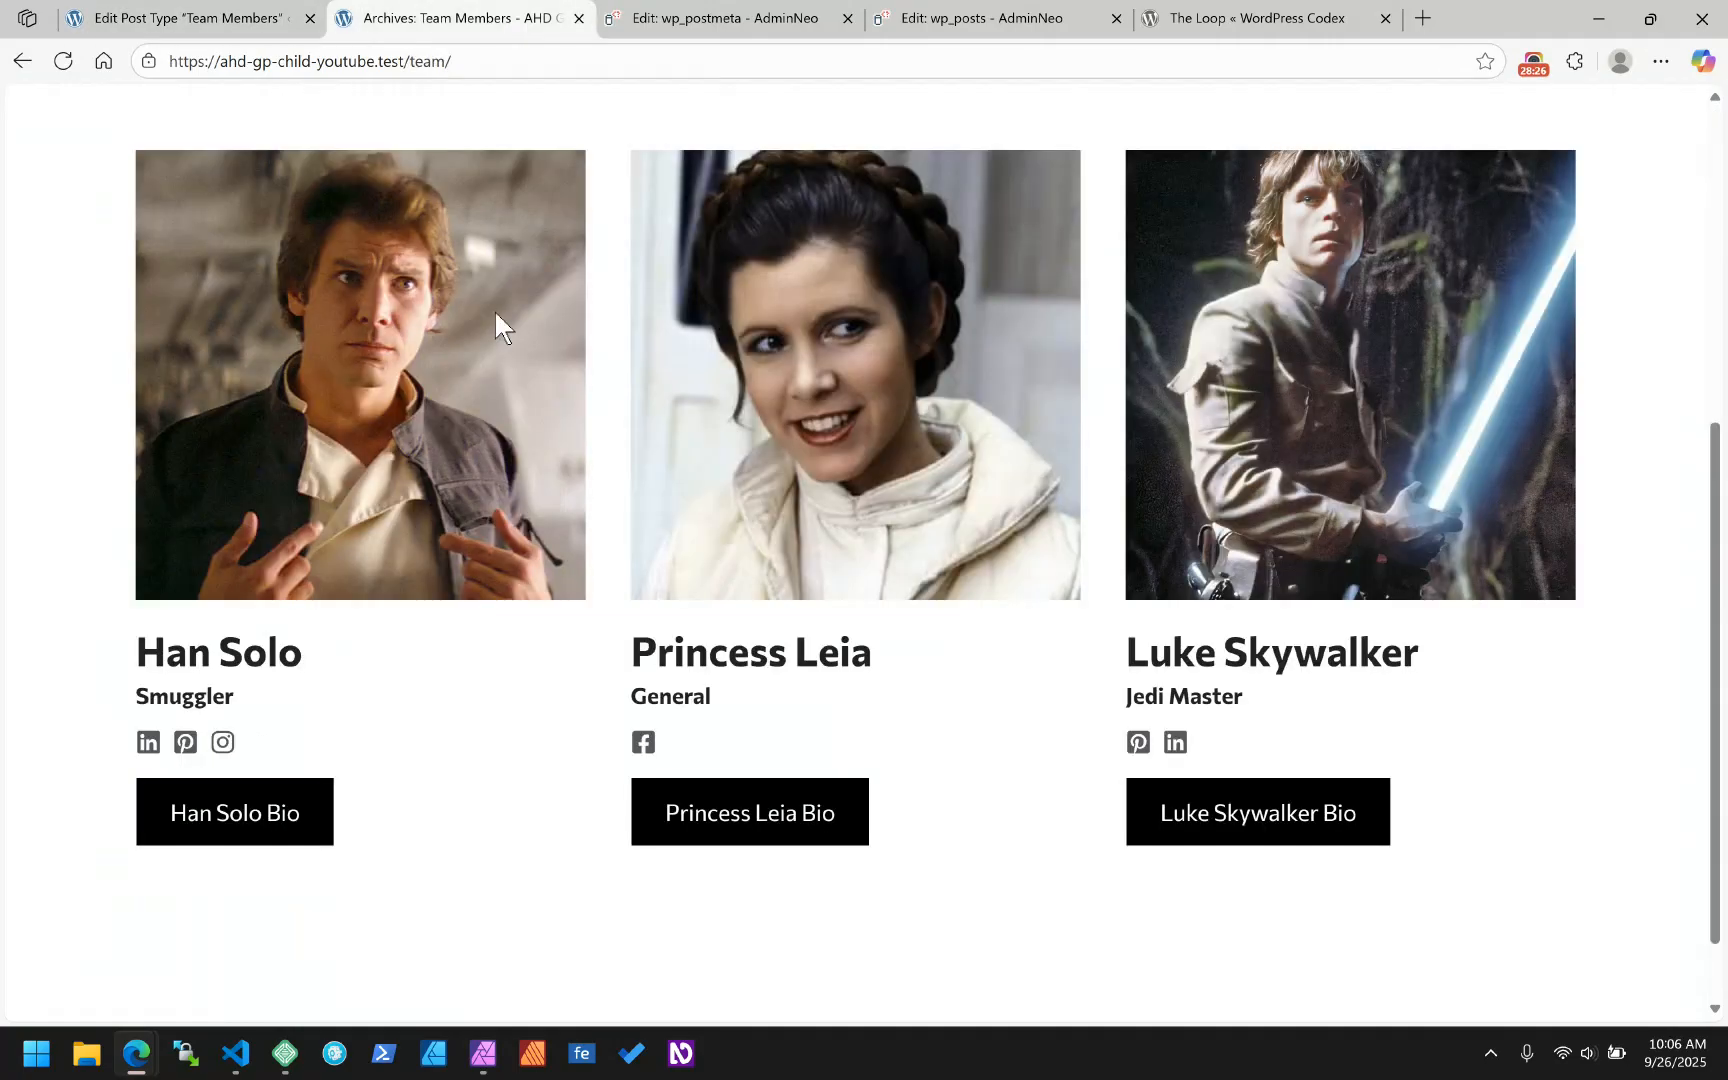
left_click(207, 18)
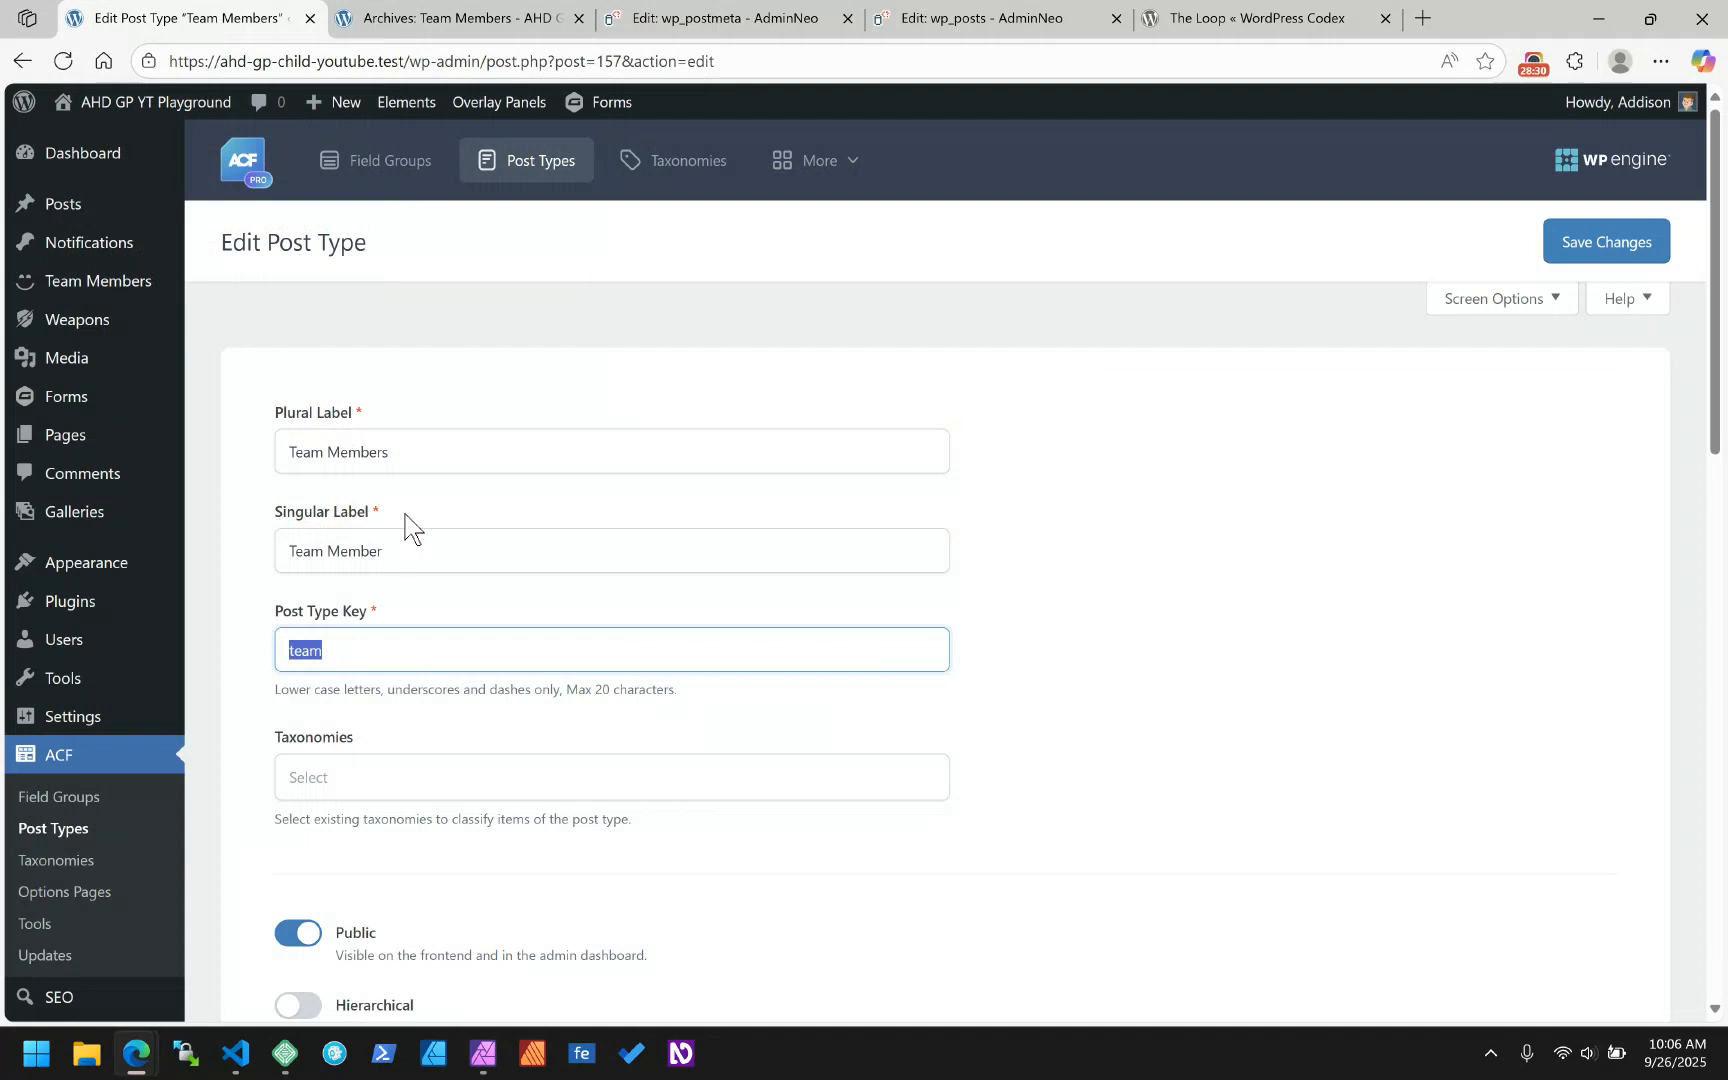
- Set the Team Members post type's archive slug to team-members and save the changes
scroll(405, 527, "down", 15)
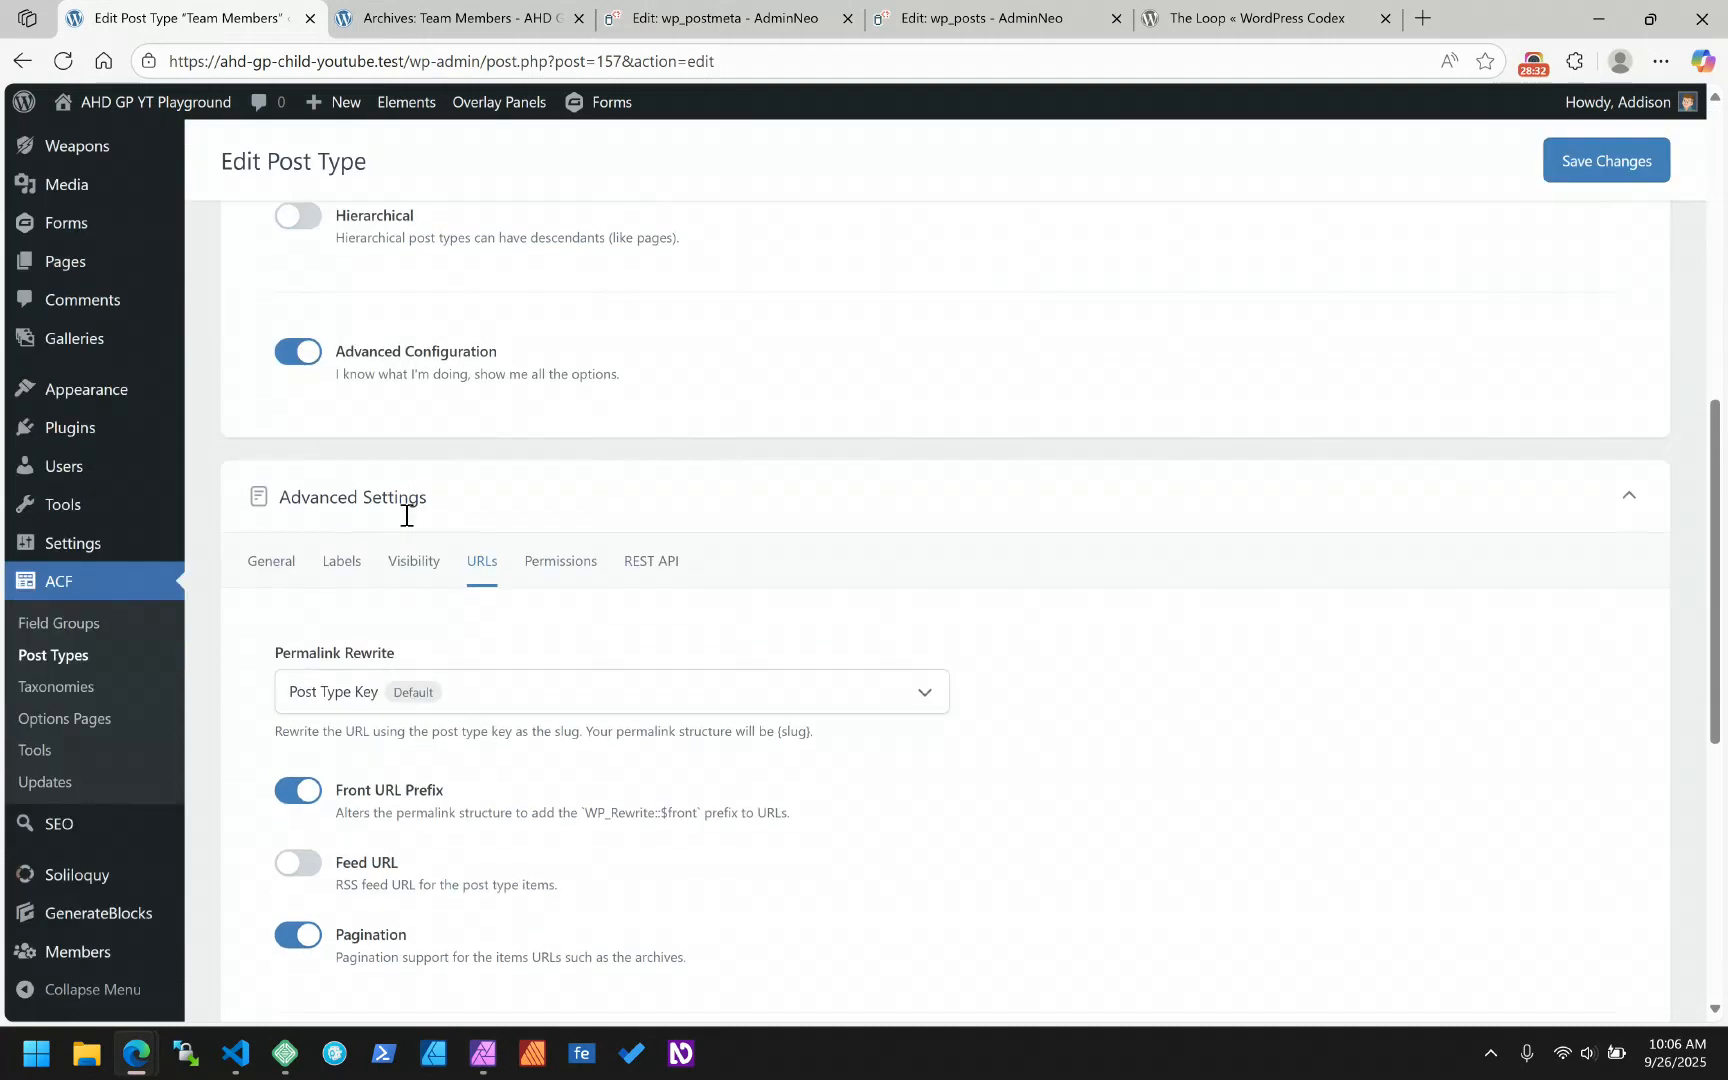
left_click(310, 494)
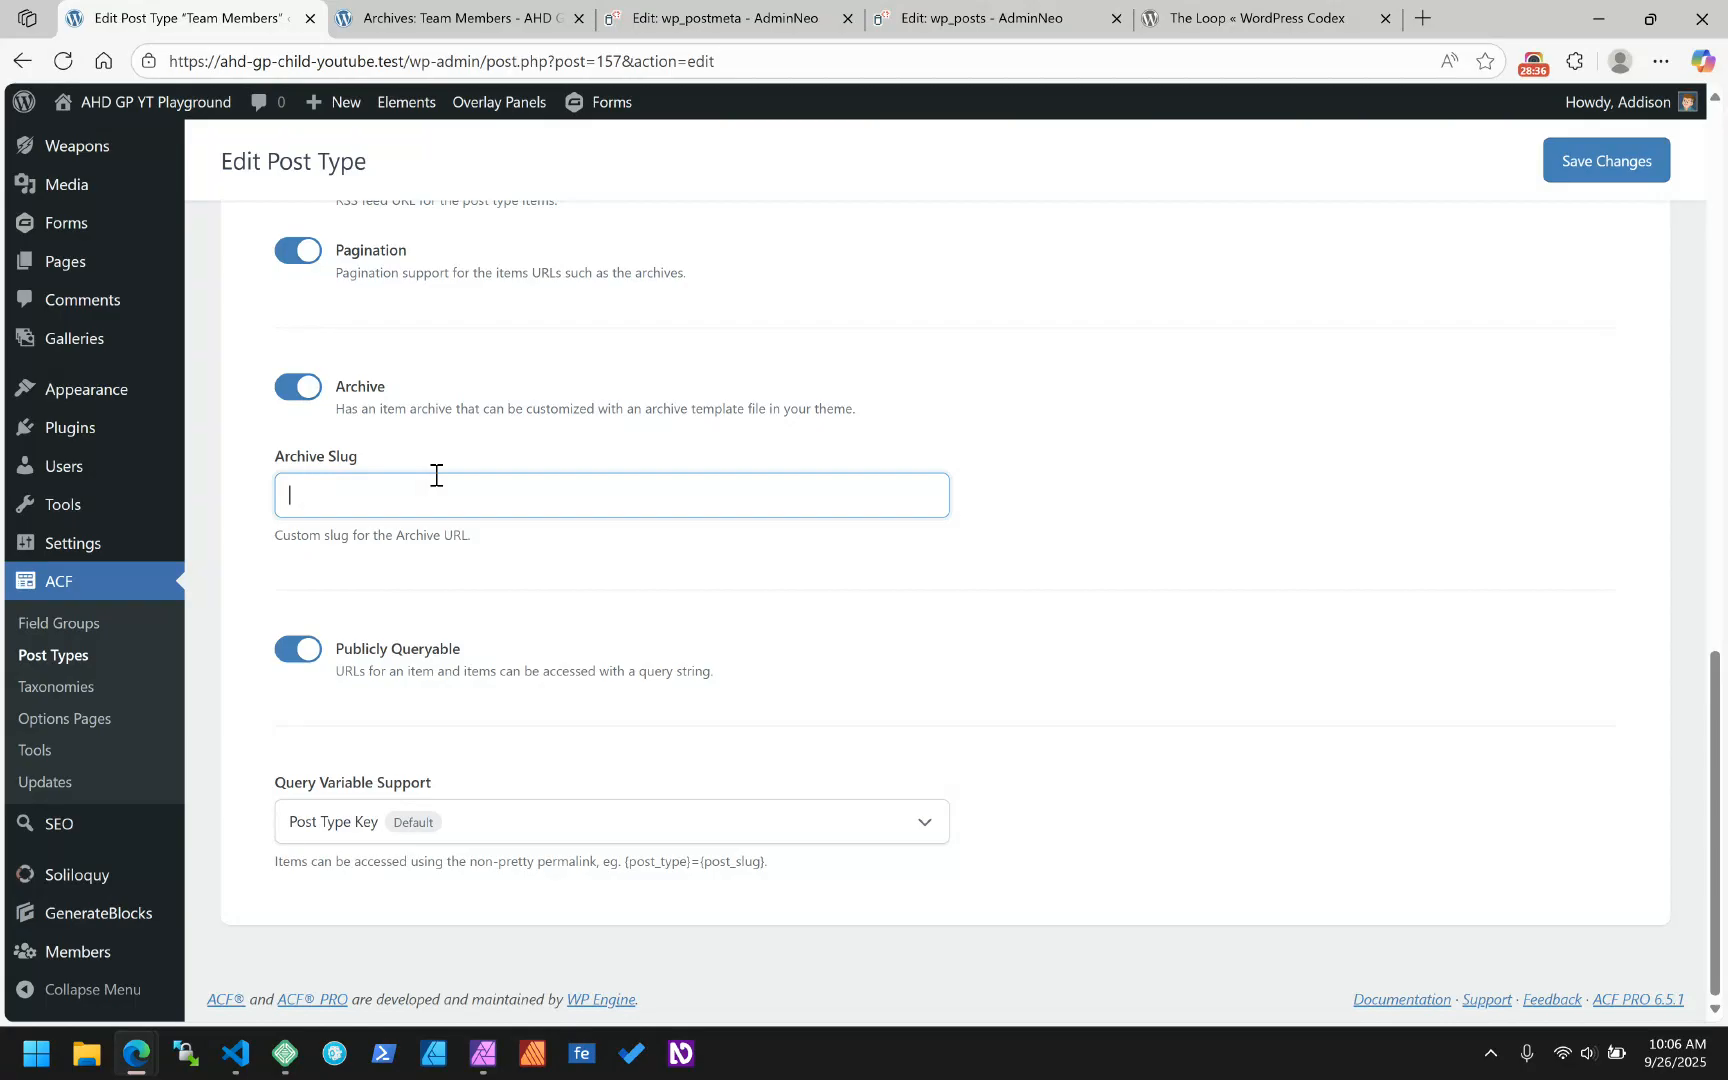
type("team-members")
left_click(1612, 176)
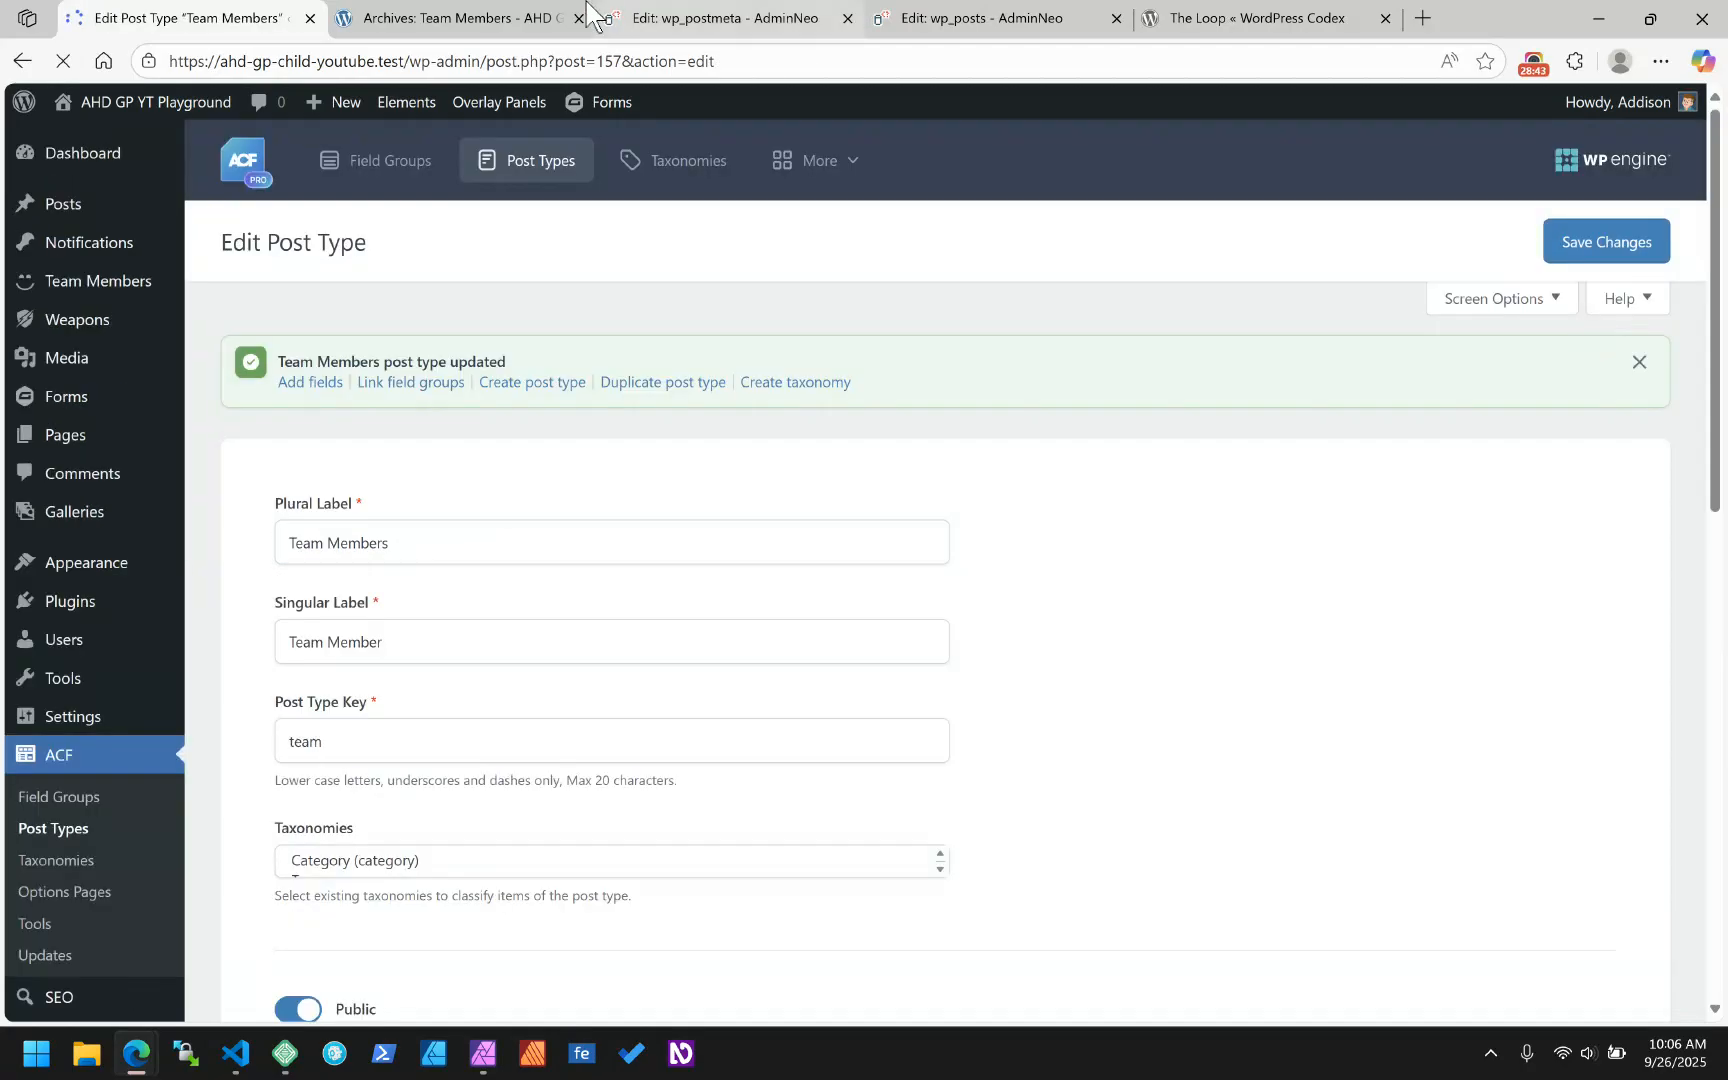
- Reload the /team/ archive page and check the archive at the ahd-gp-child-youtube.test/team-members/ address
left_click(588, 16)
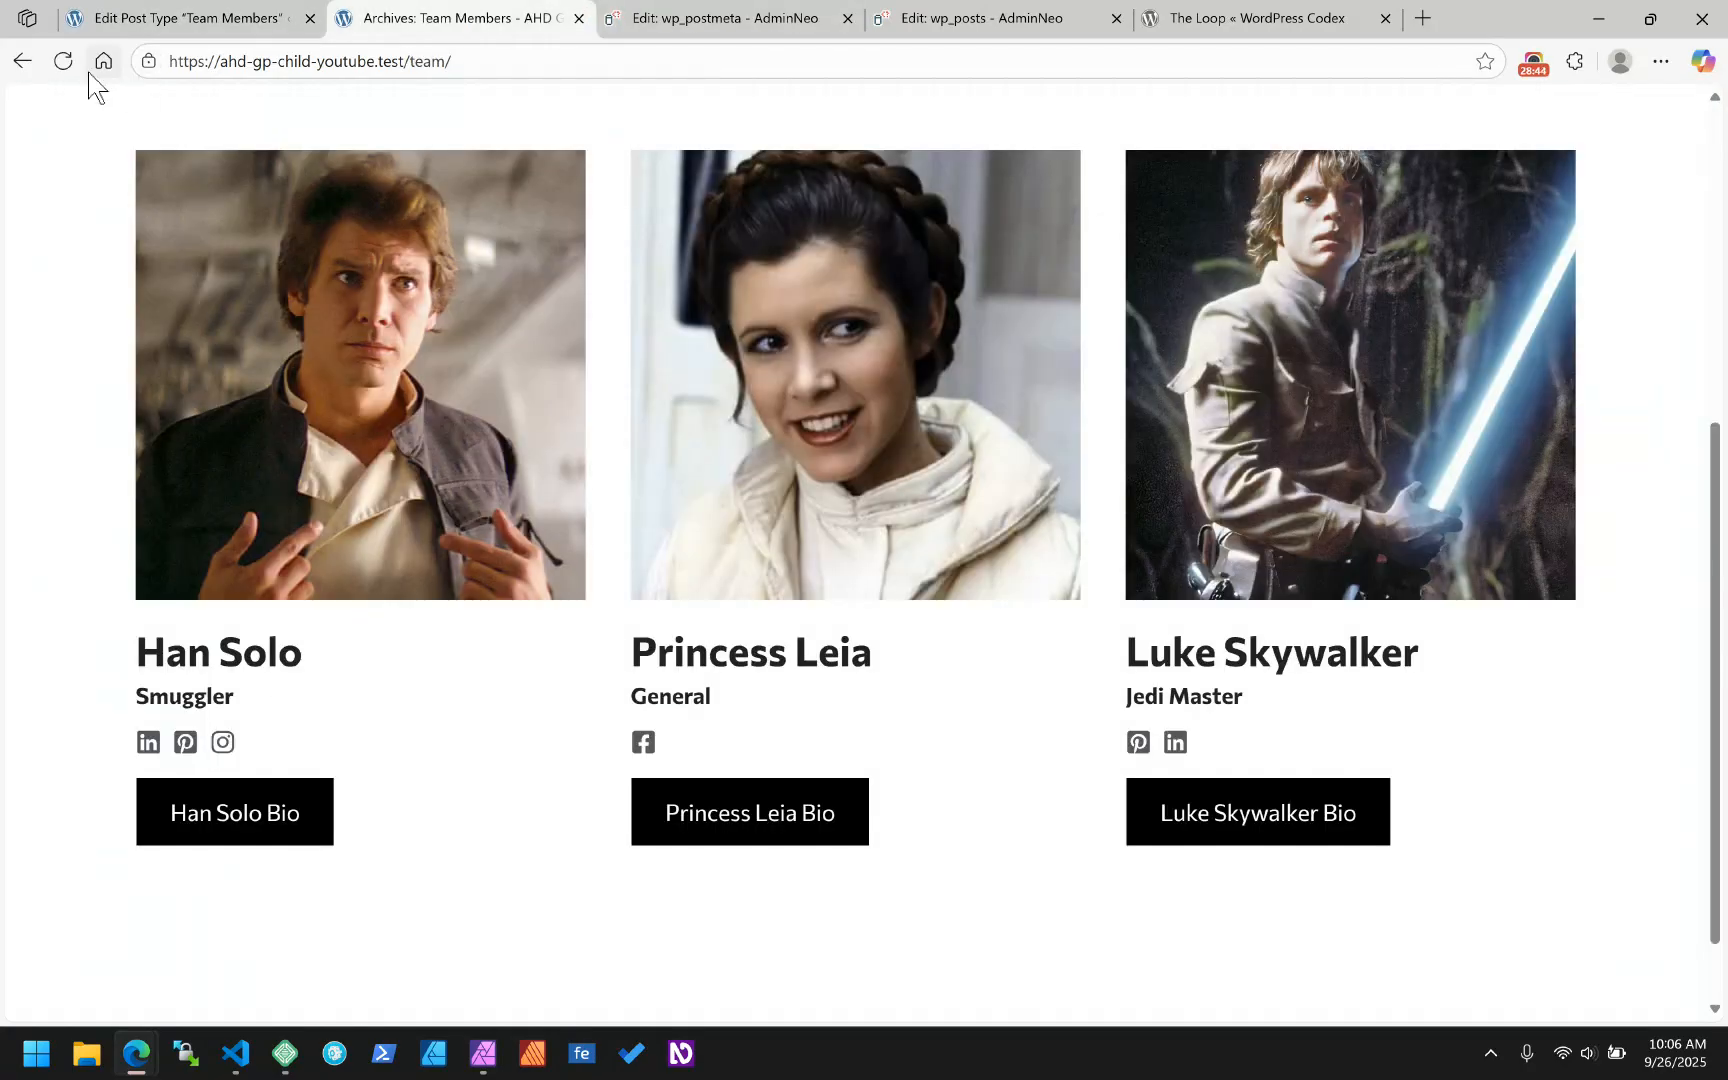
left_click(62, 61)
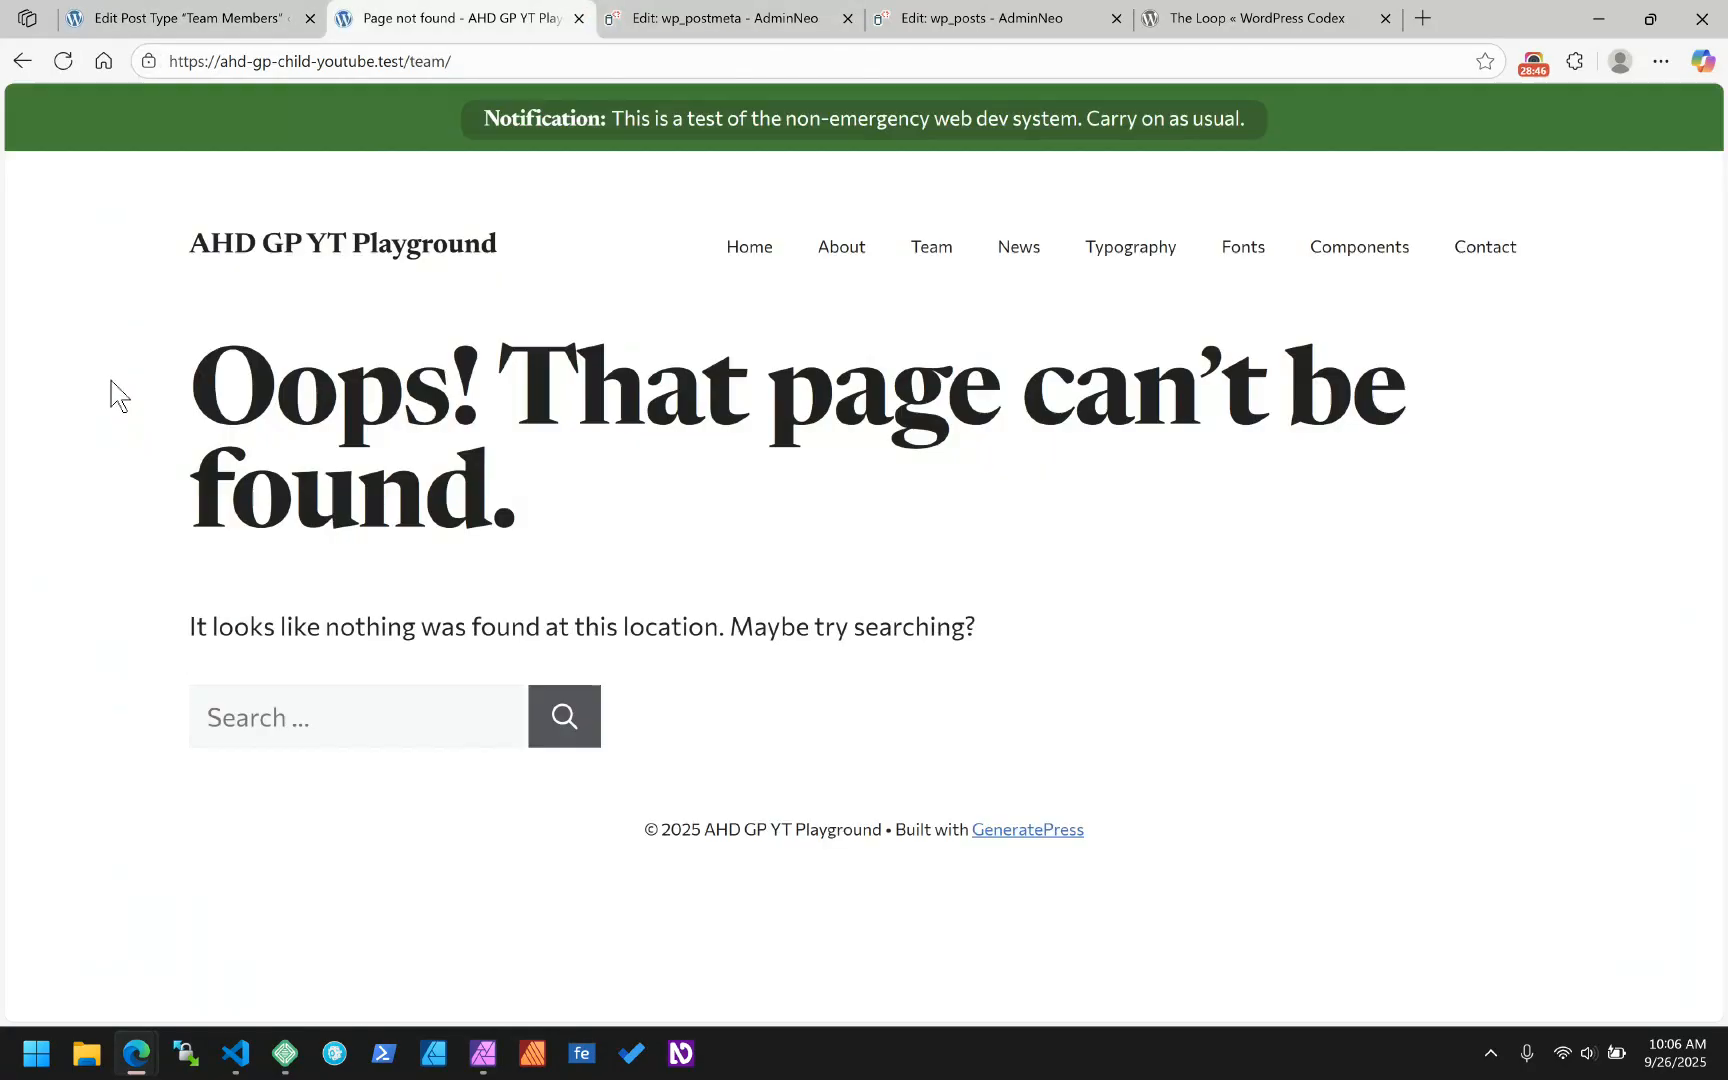
left_click(442, 62)
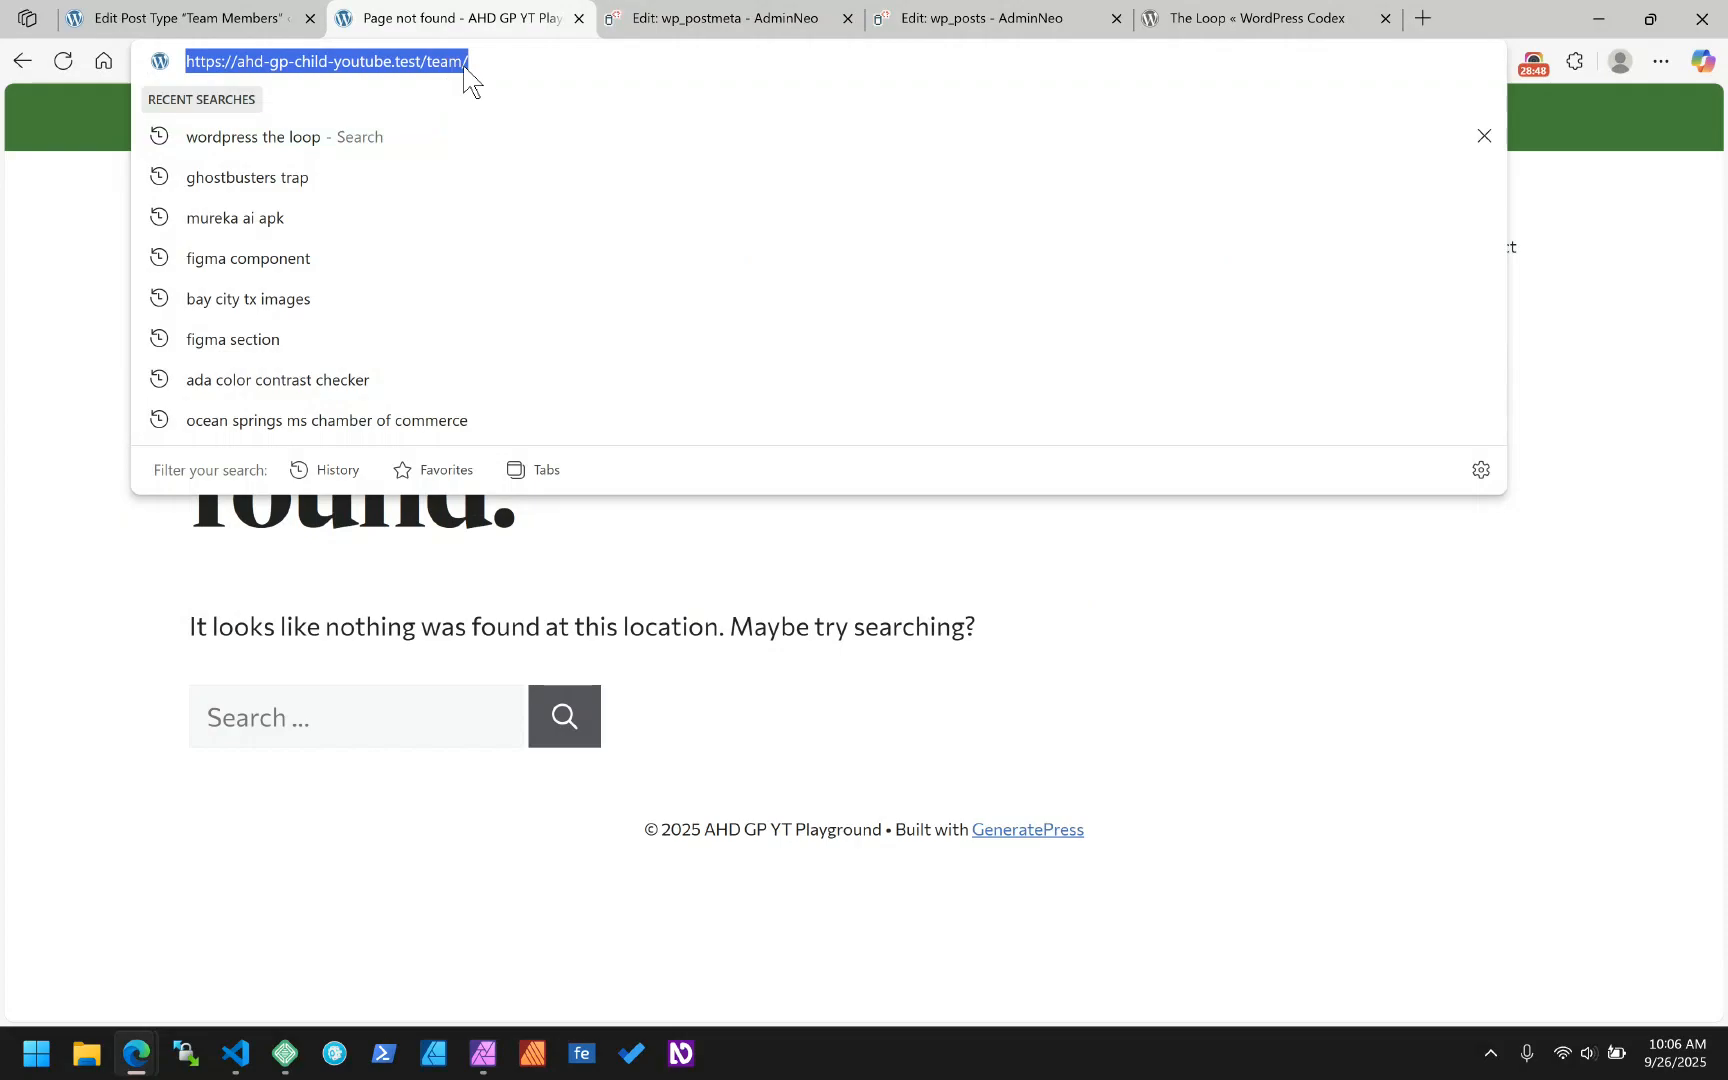
left_click(467, 66)
key("BackSpace")
type("-members/")
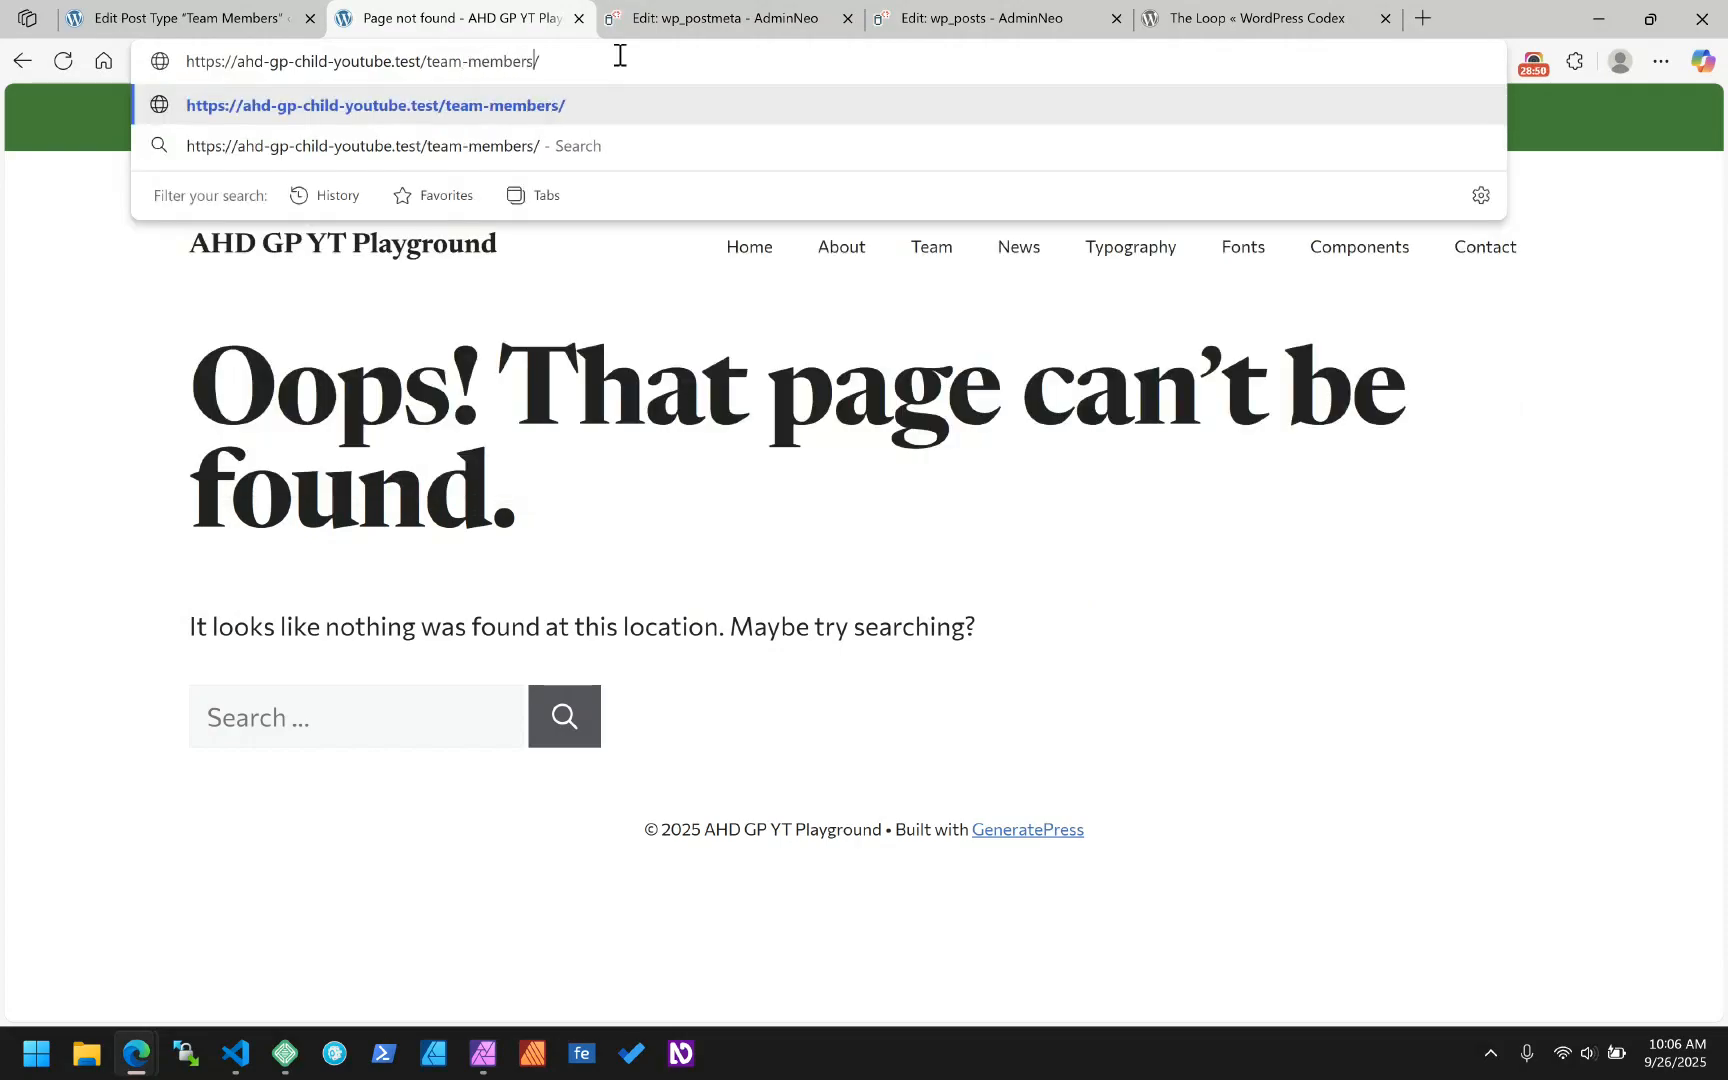
key("Return")
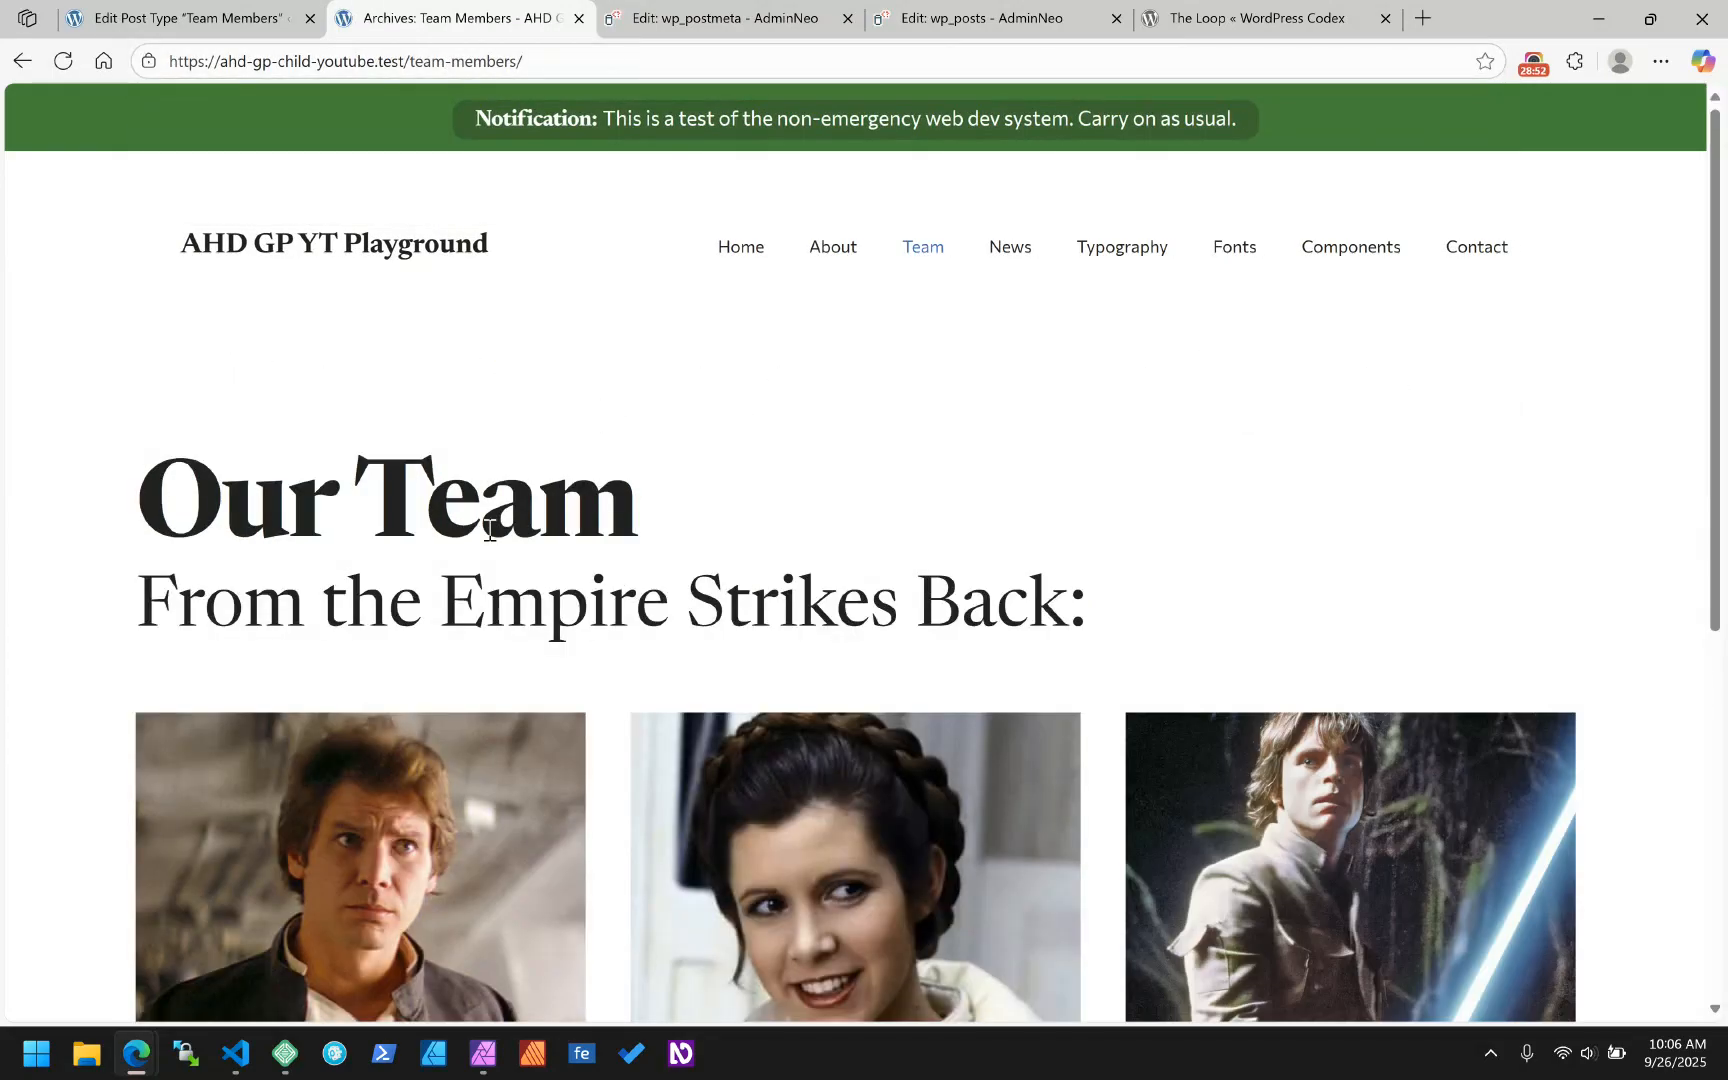
scroll(490, 531, "down", 6)
scroll(488, 525, "up", 6)
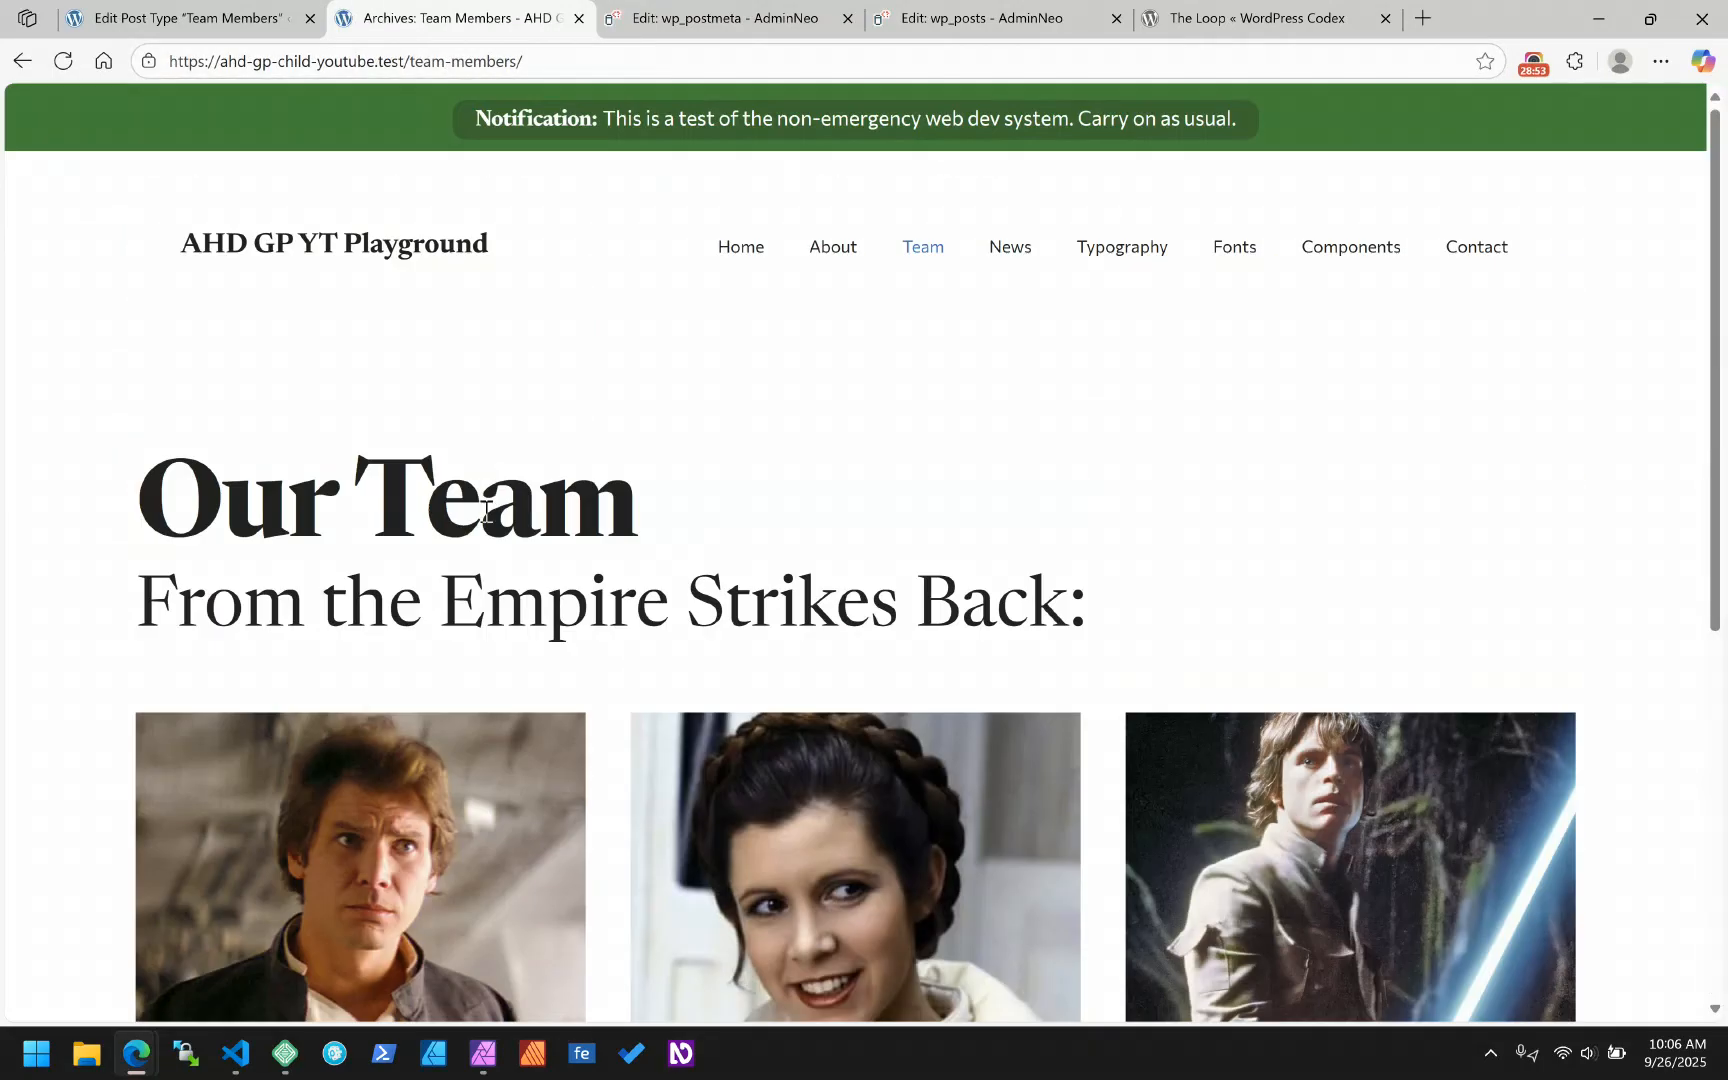
- Clear the custom archive slug in the Team Members post type's advanced URL settings
left_click(248, 24)
scroll(400, 660, "down", 10)
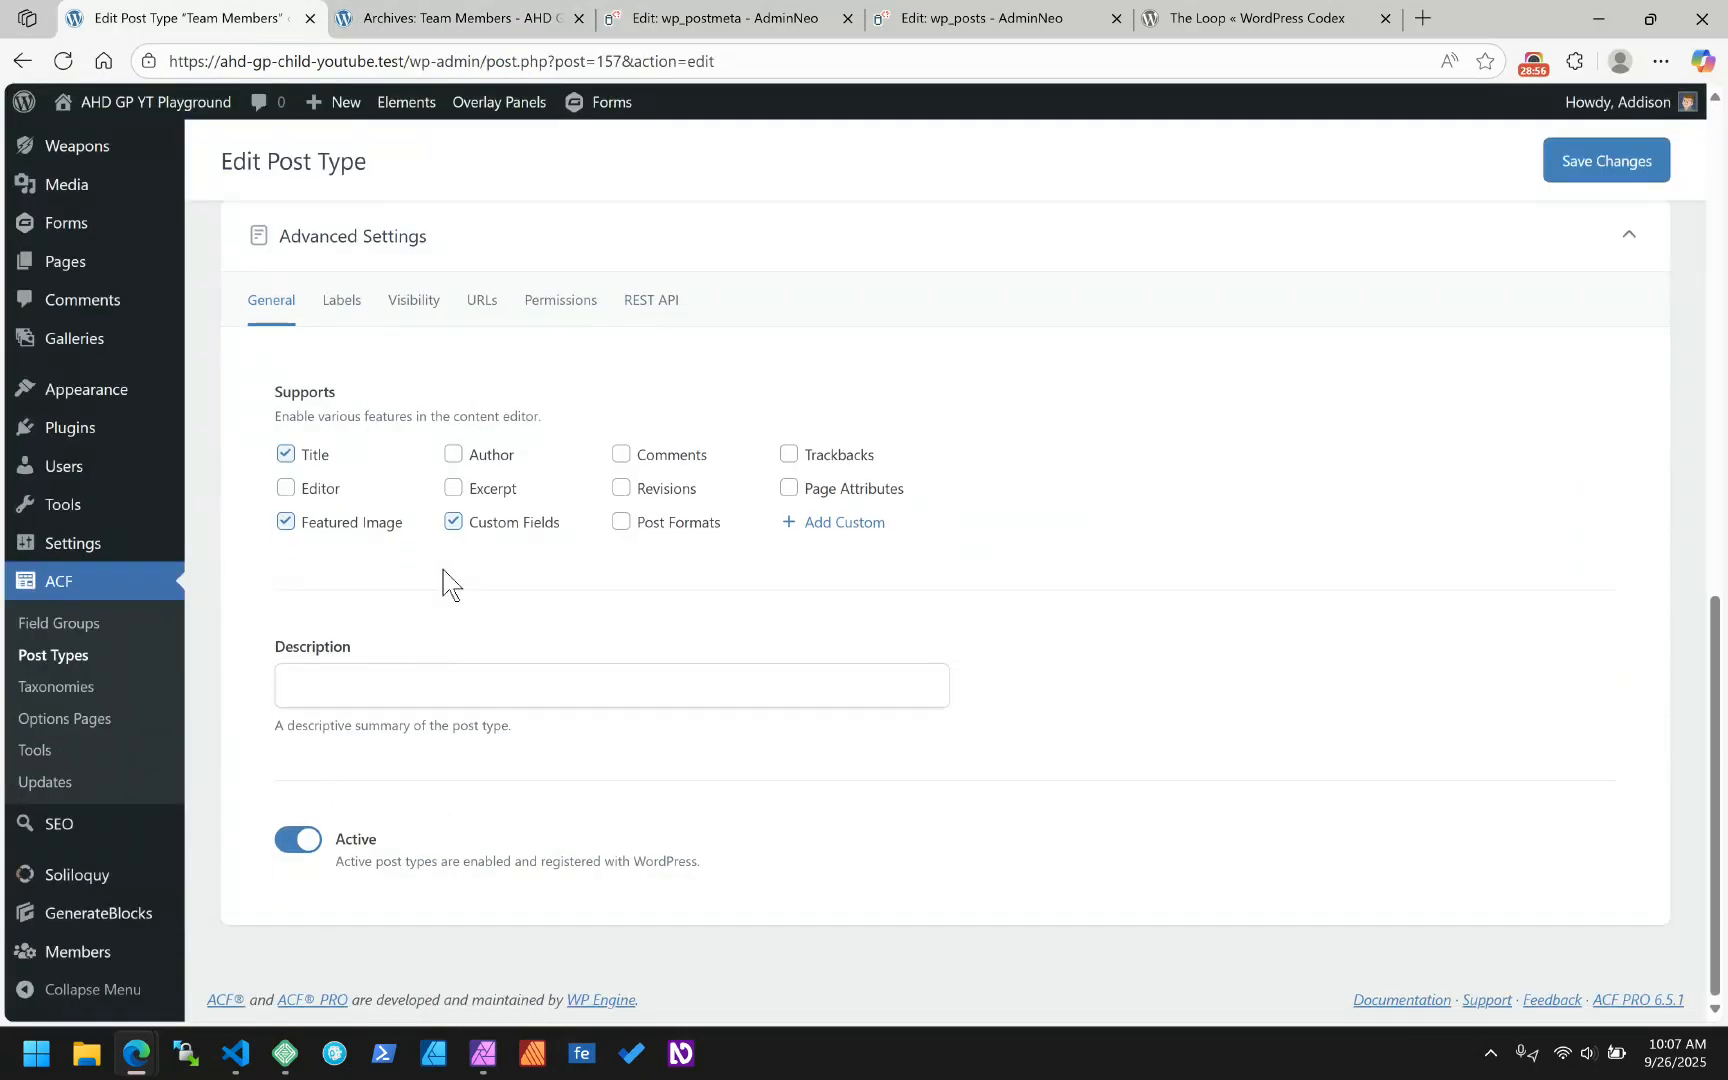
scroll(444, 580, "up", 10)
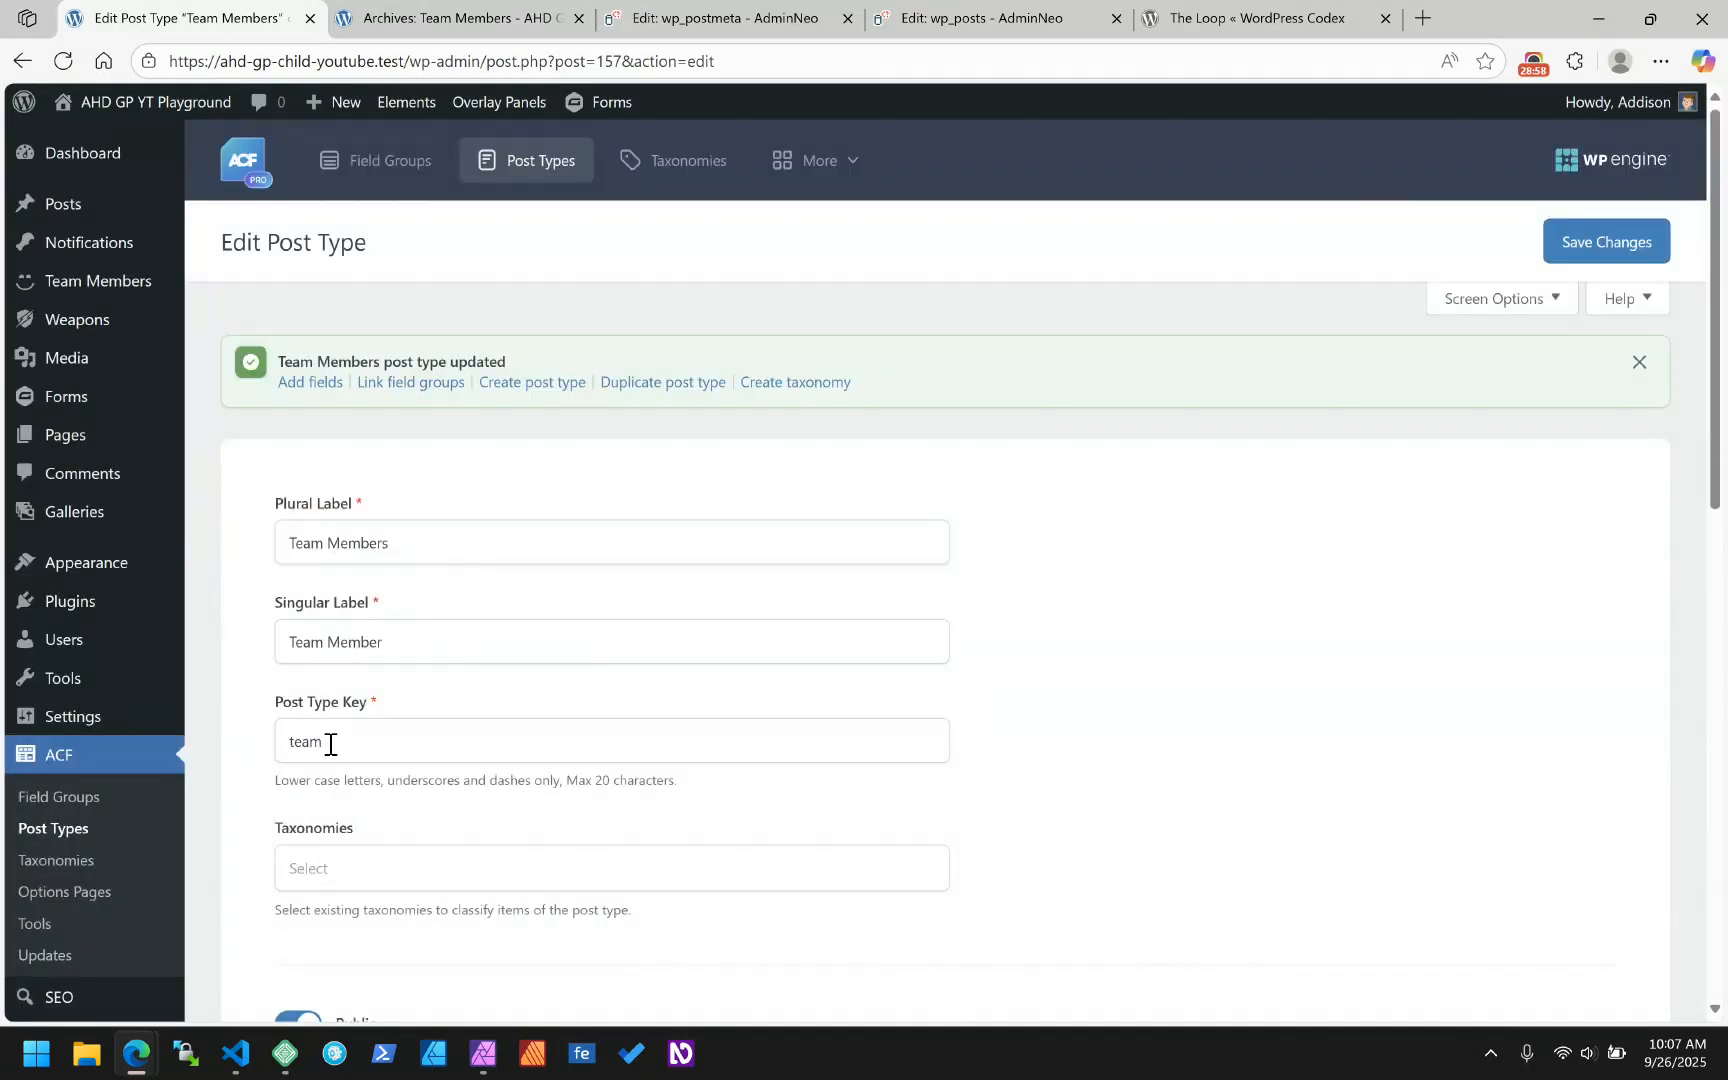
scroll(598, 644, "down", 3)
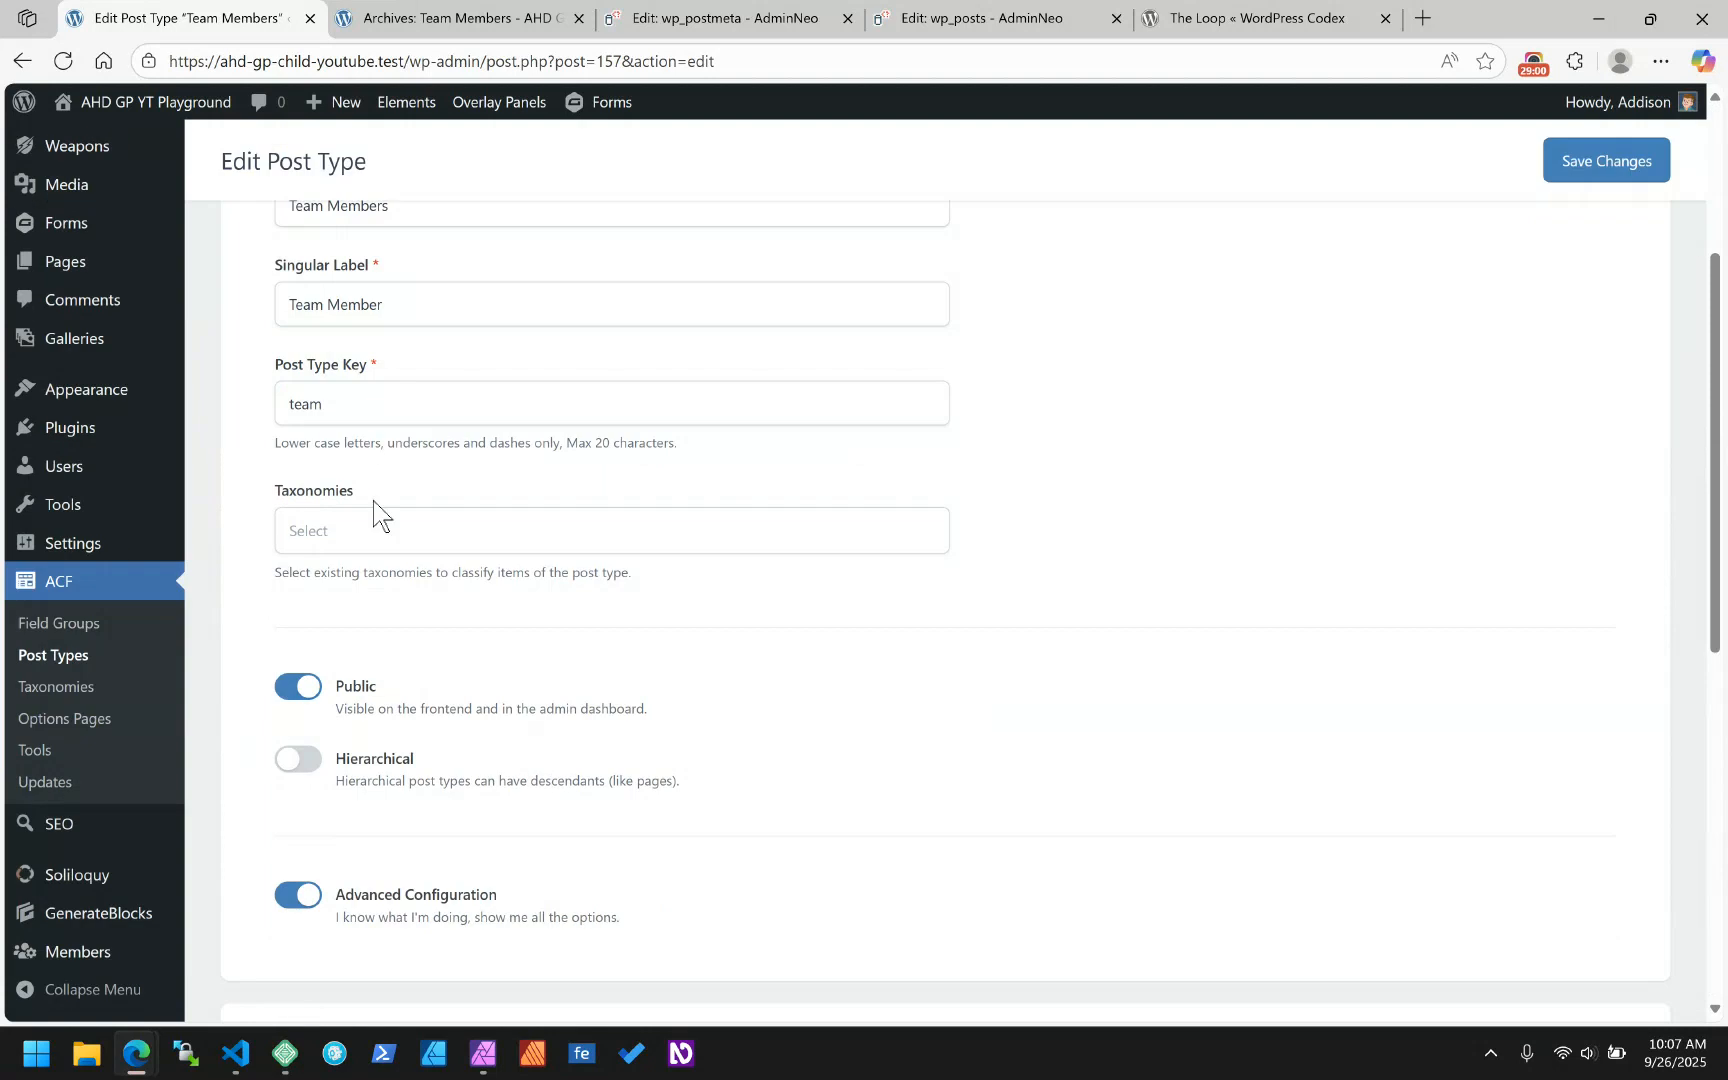
scroll(941, 505, "down", 5)
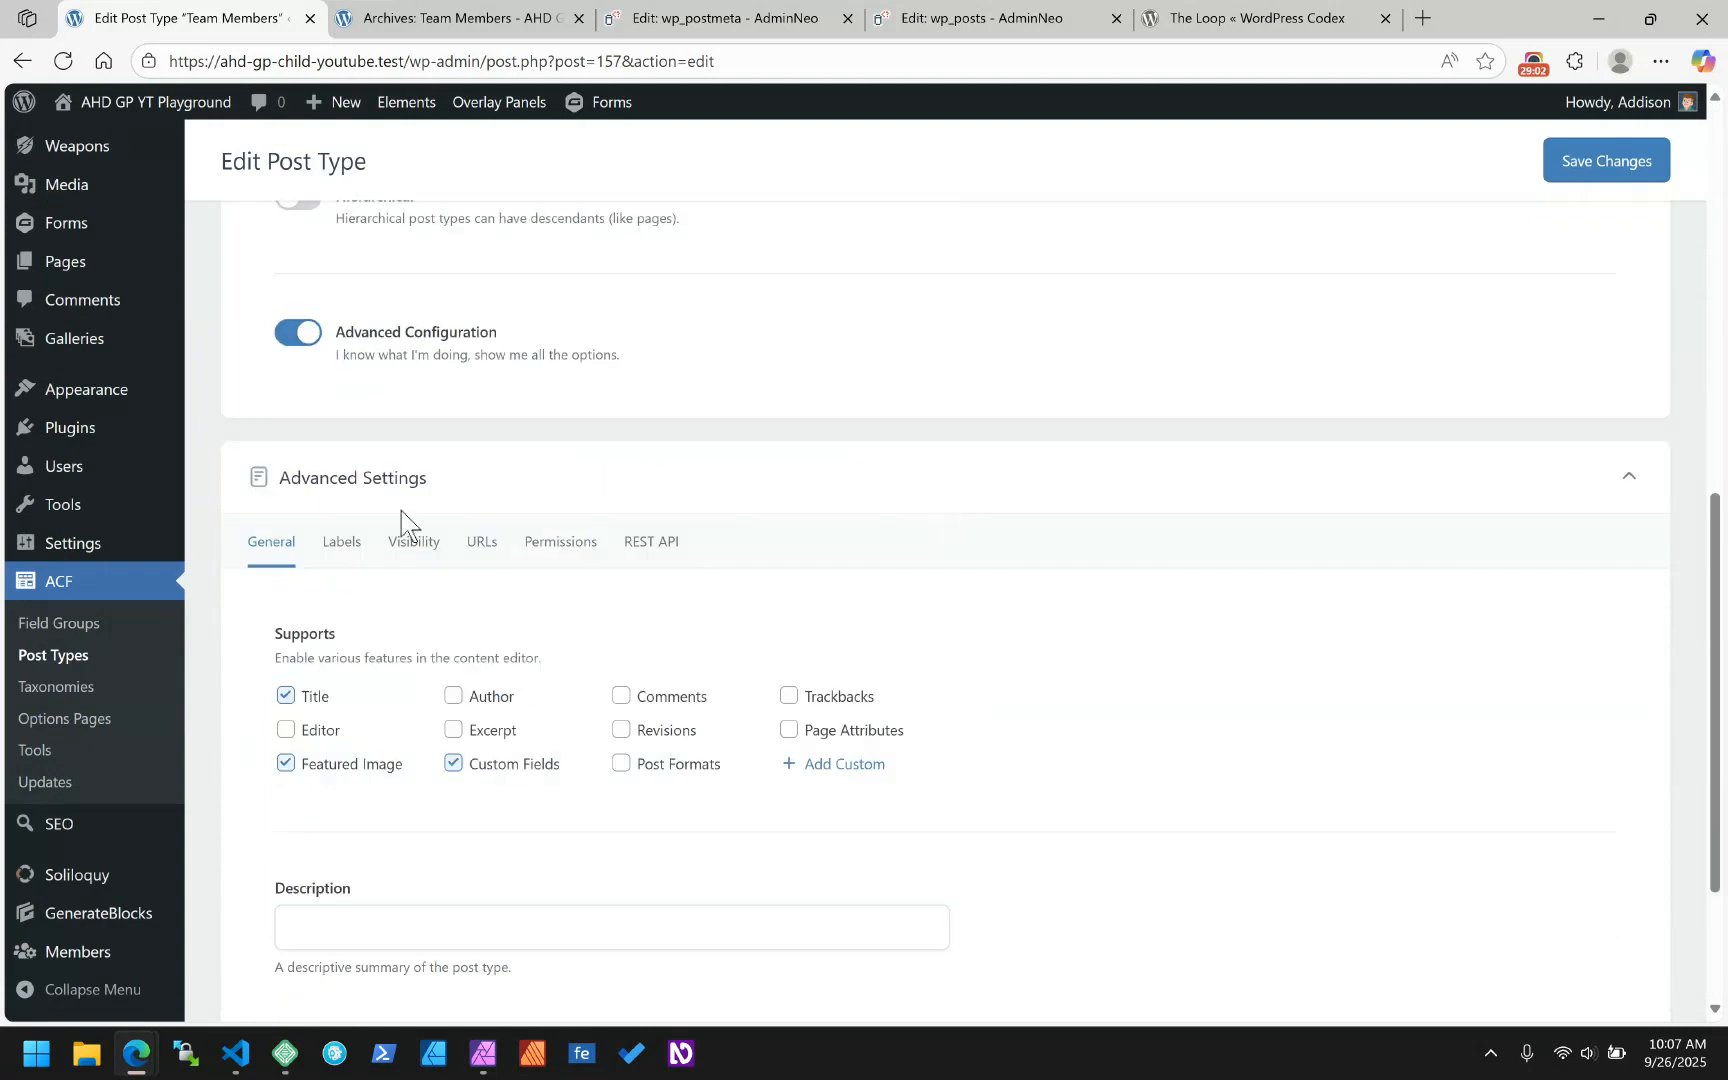
left_click(410, 549)
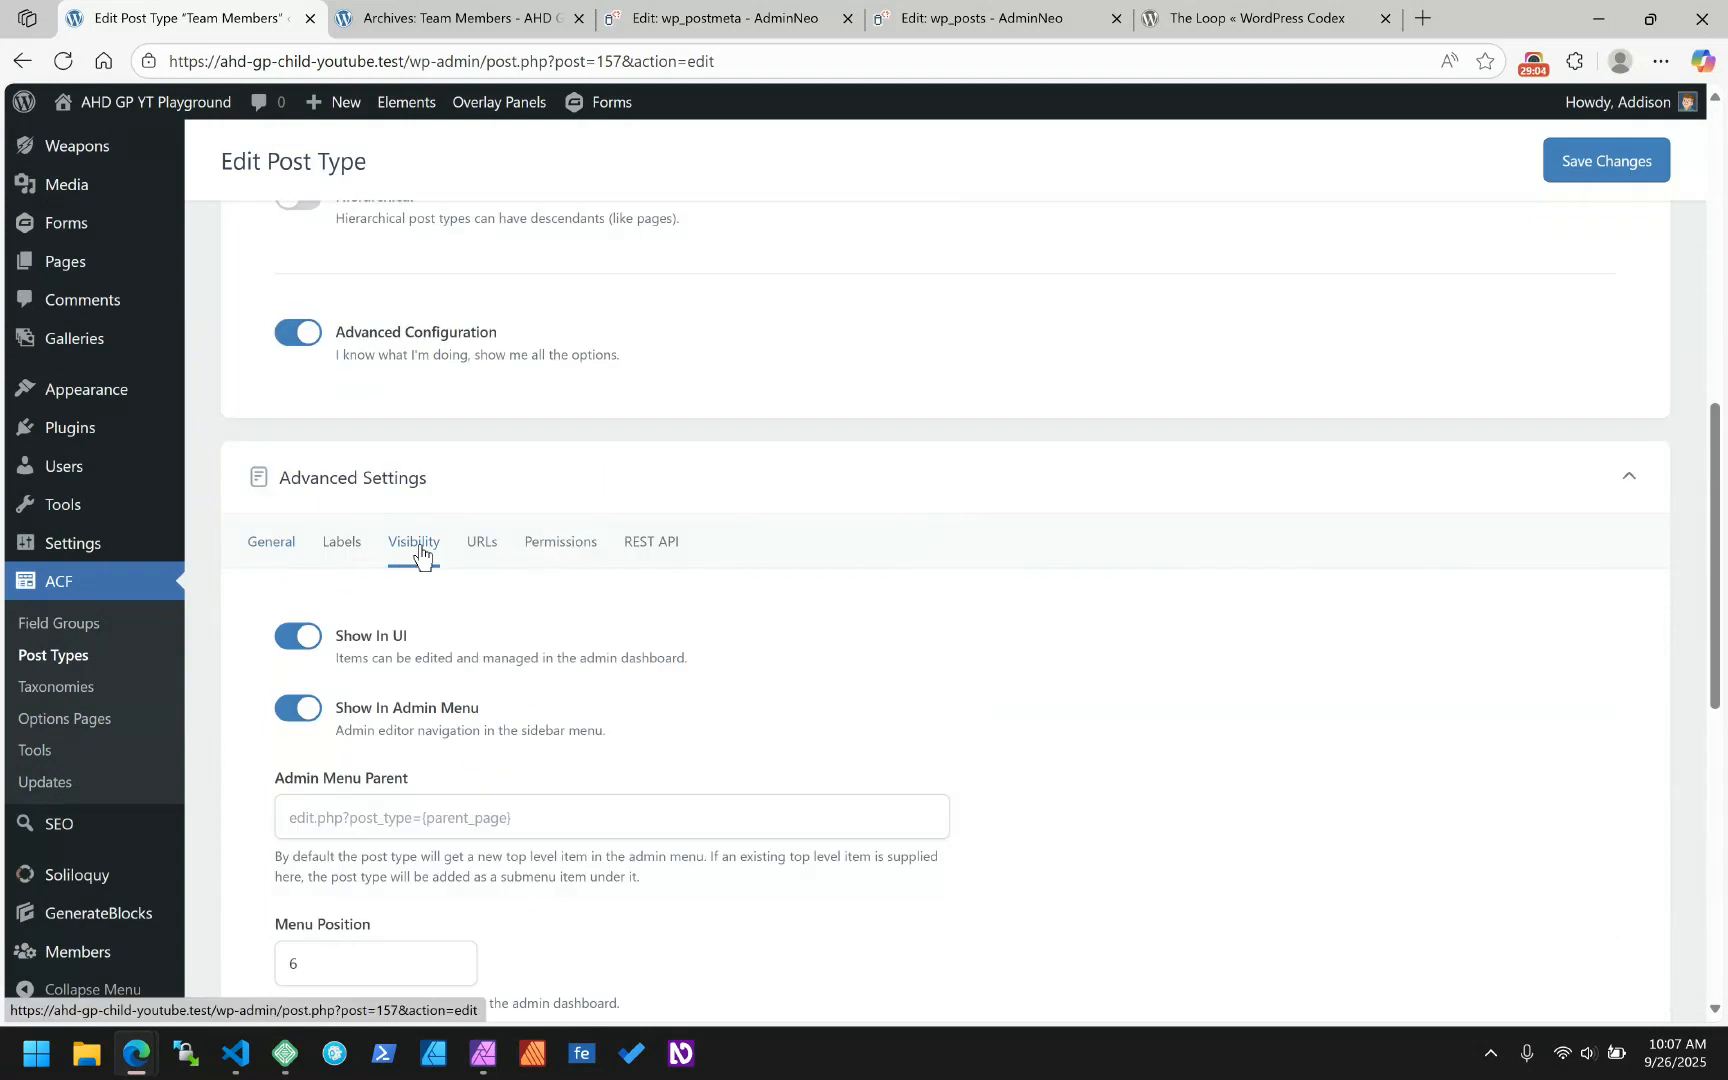
left_click(482, 545)
scroll(550, 548, "down", 6)
triple_click(333, 497)
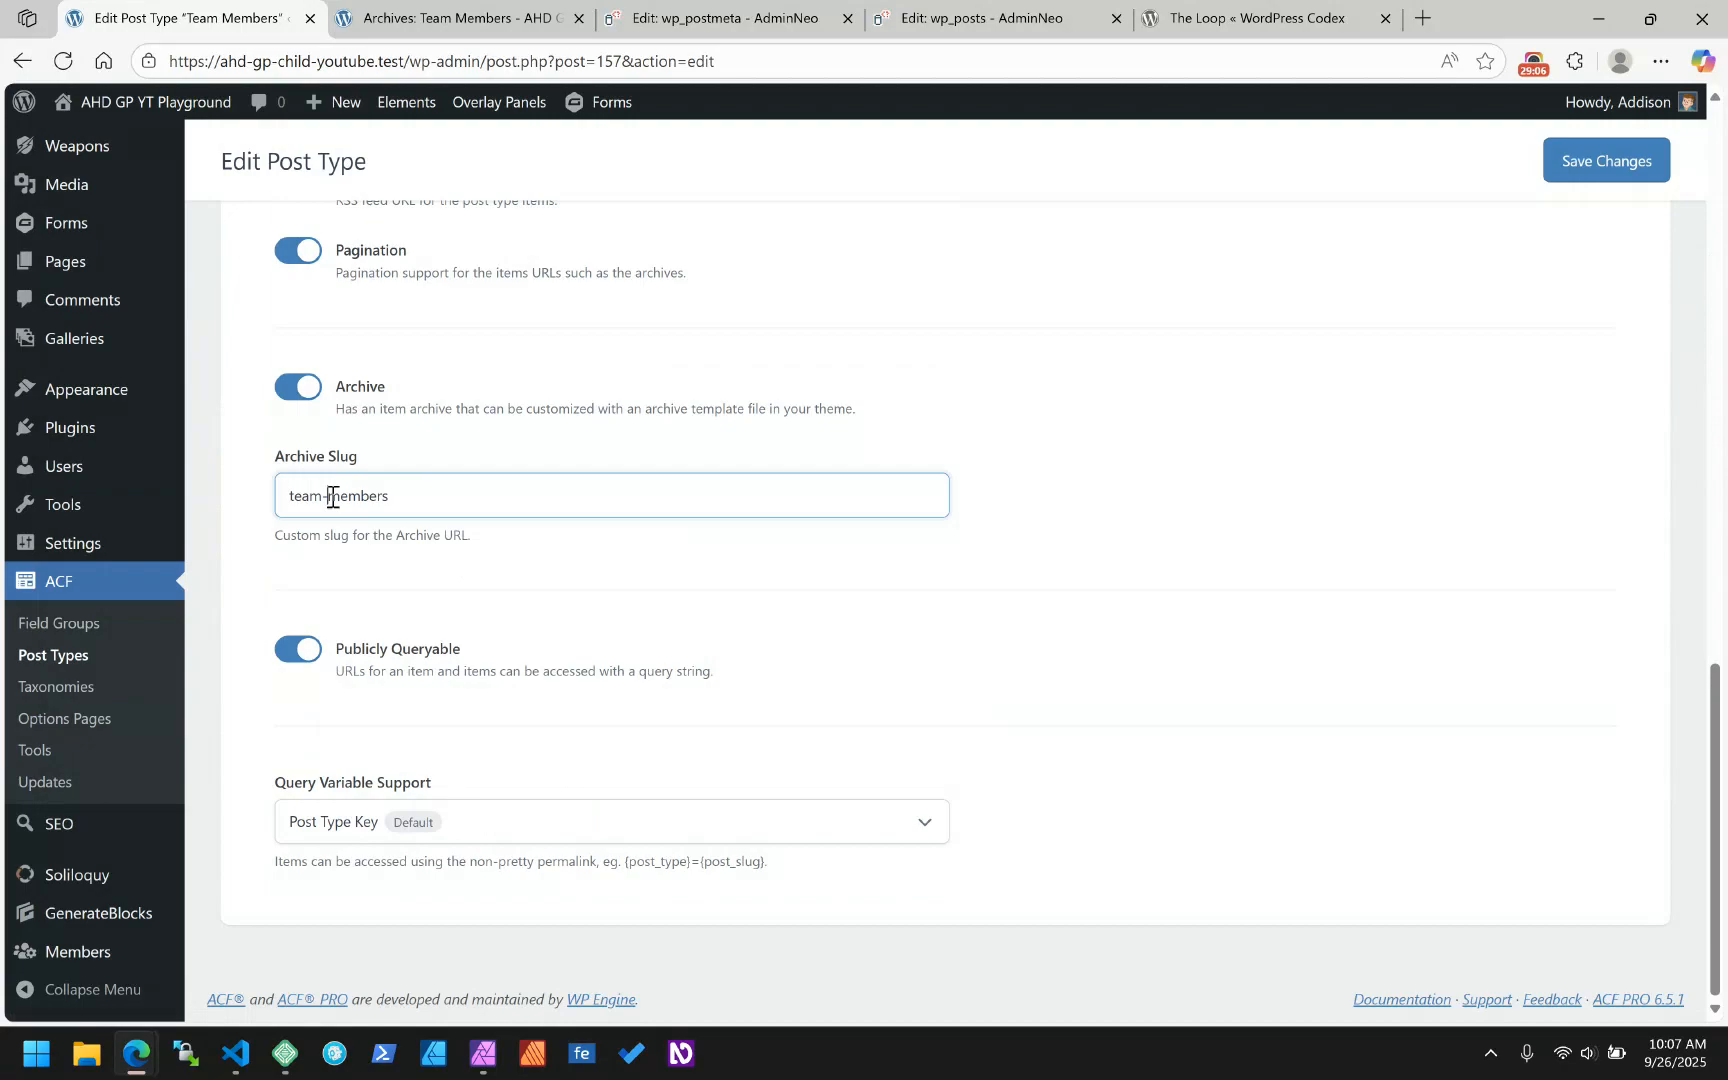
key("BackSpace")
left_click(1205, 485)
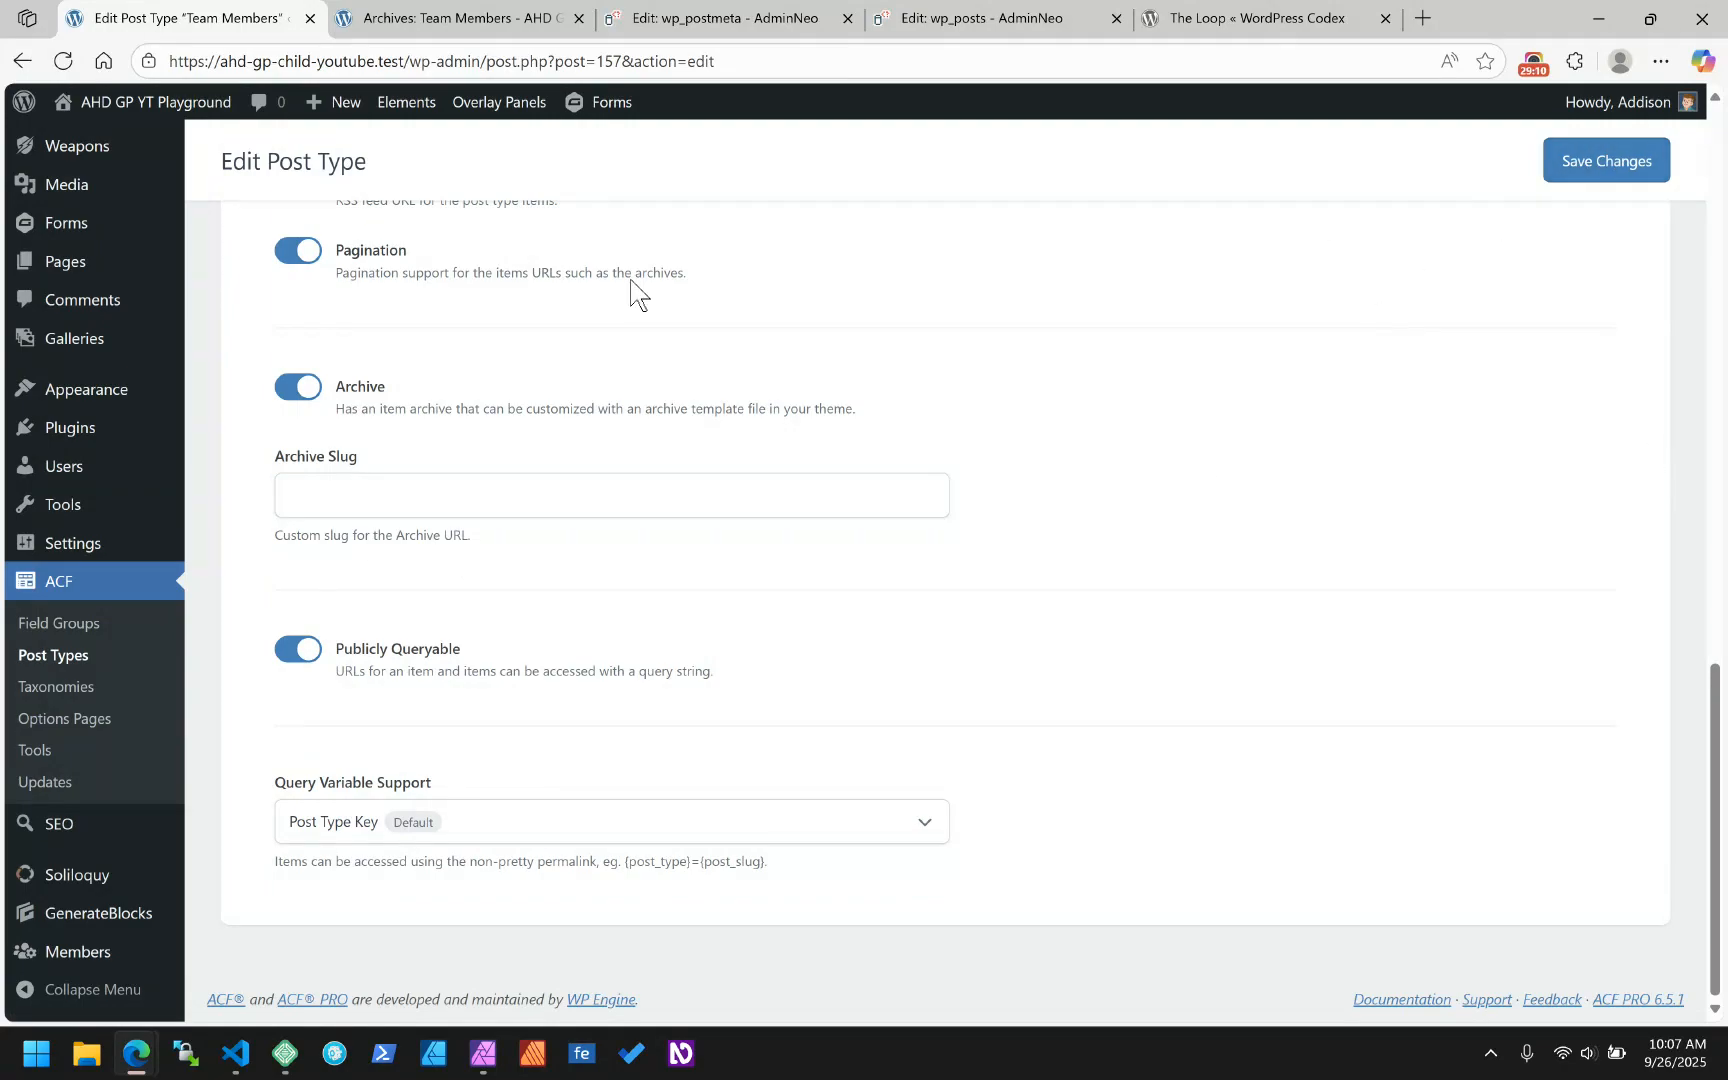
- Disable and save the Team Members post type's Archive option, and reload the /team-members/ page to check the effect
left_click(311, 390)
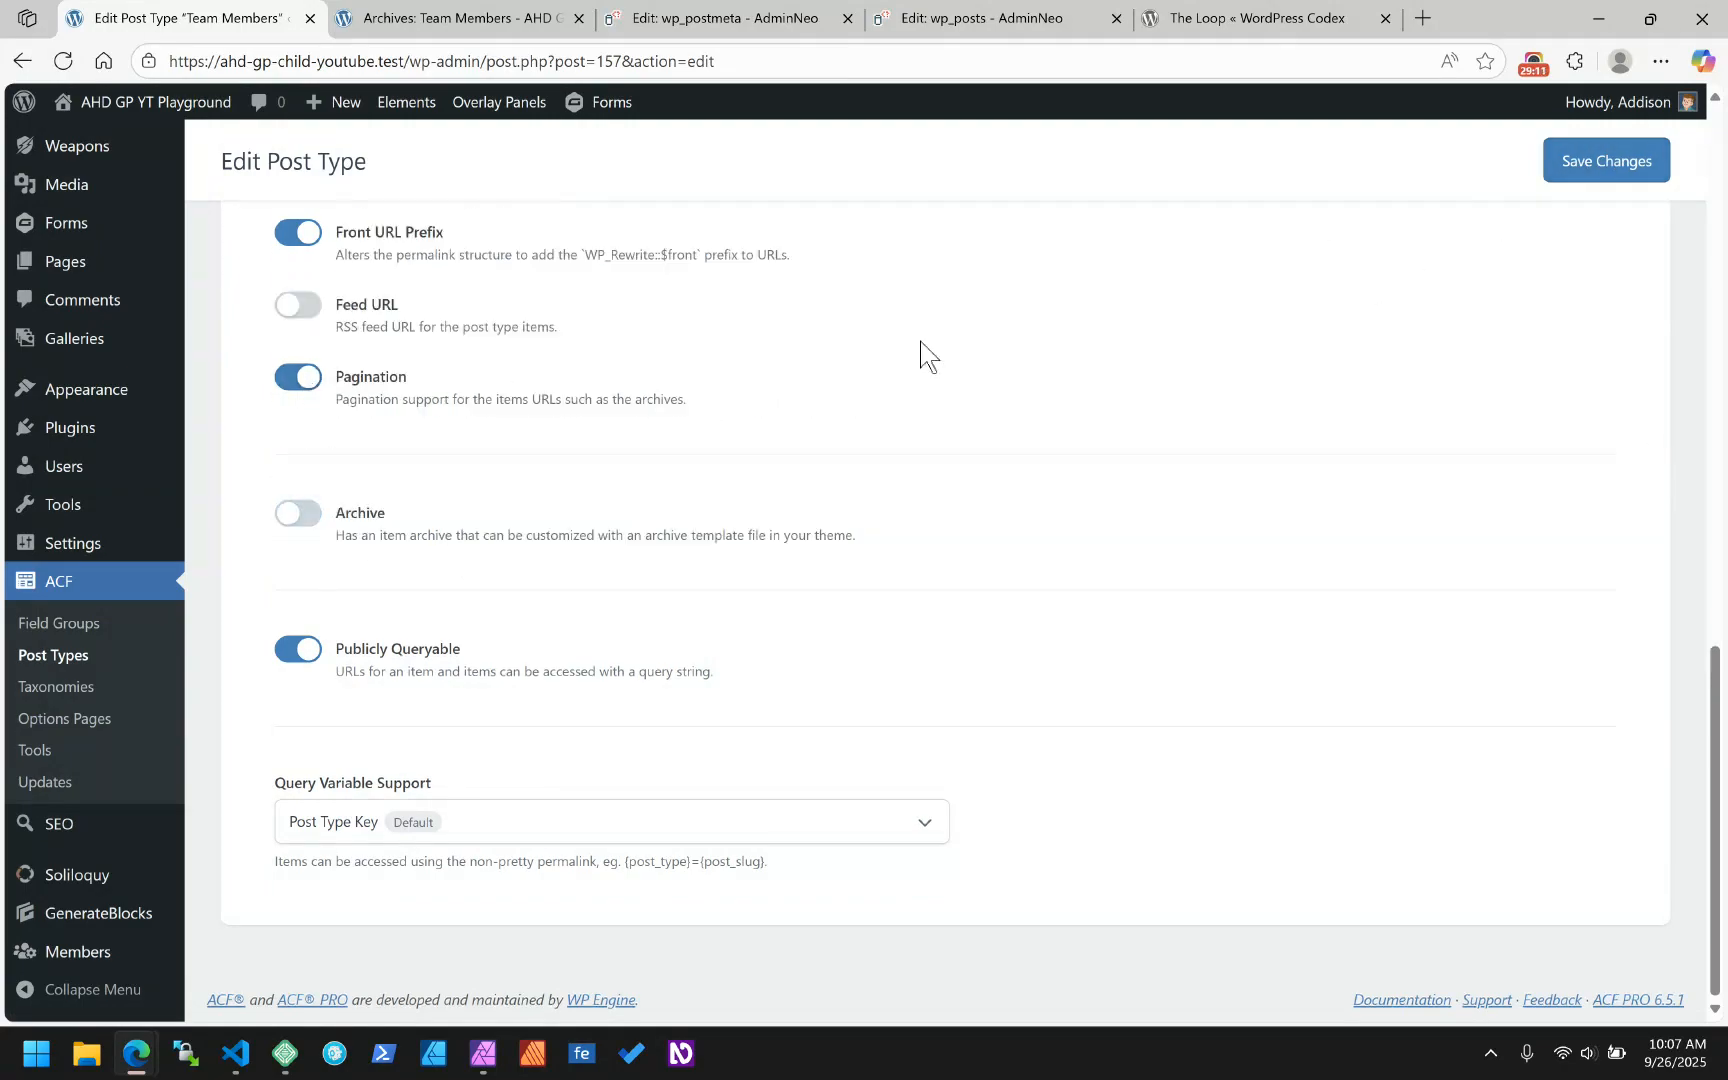
left_click(1595, 172)
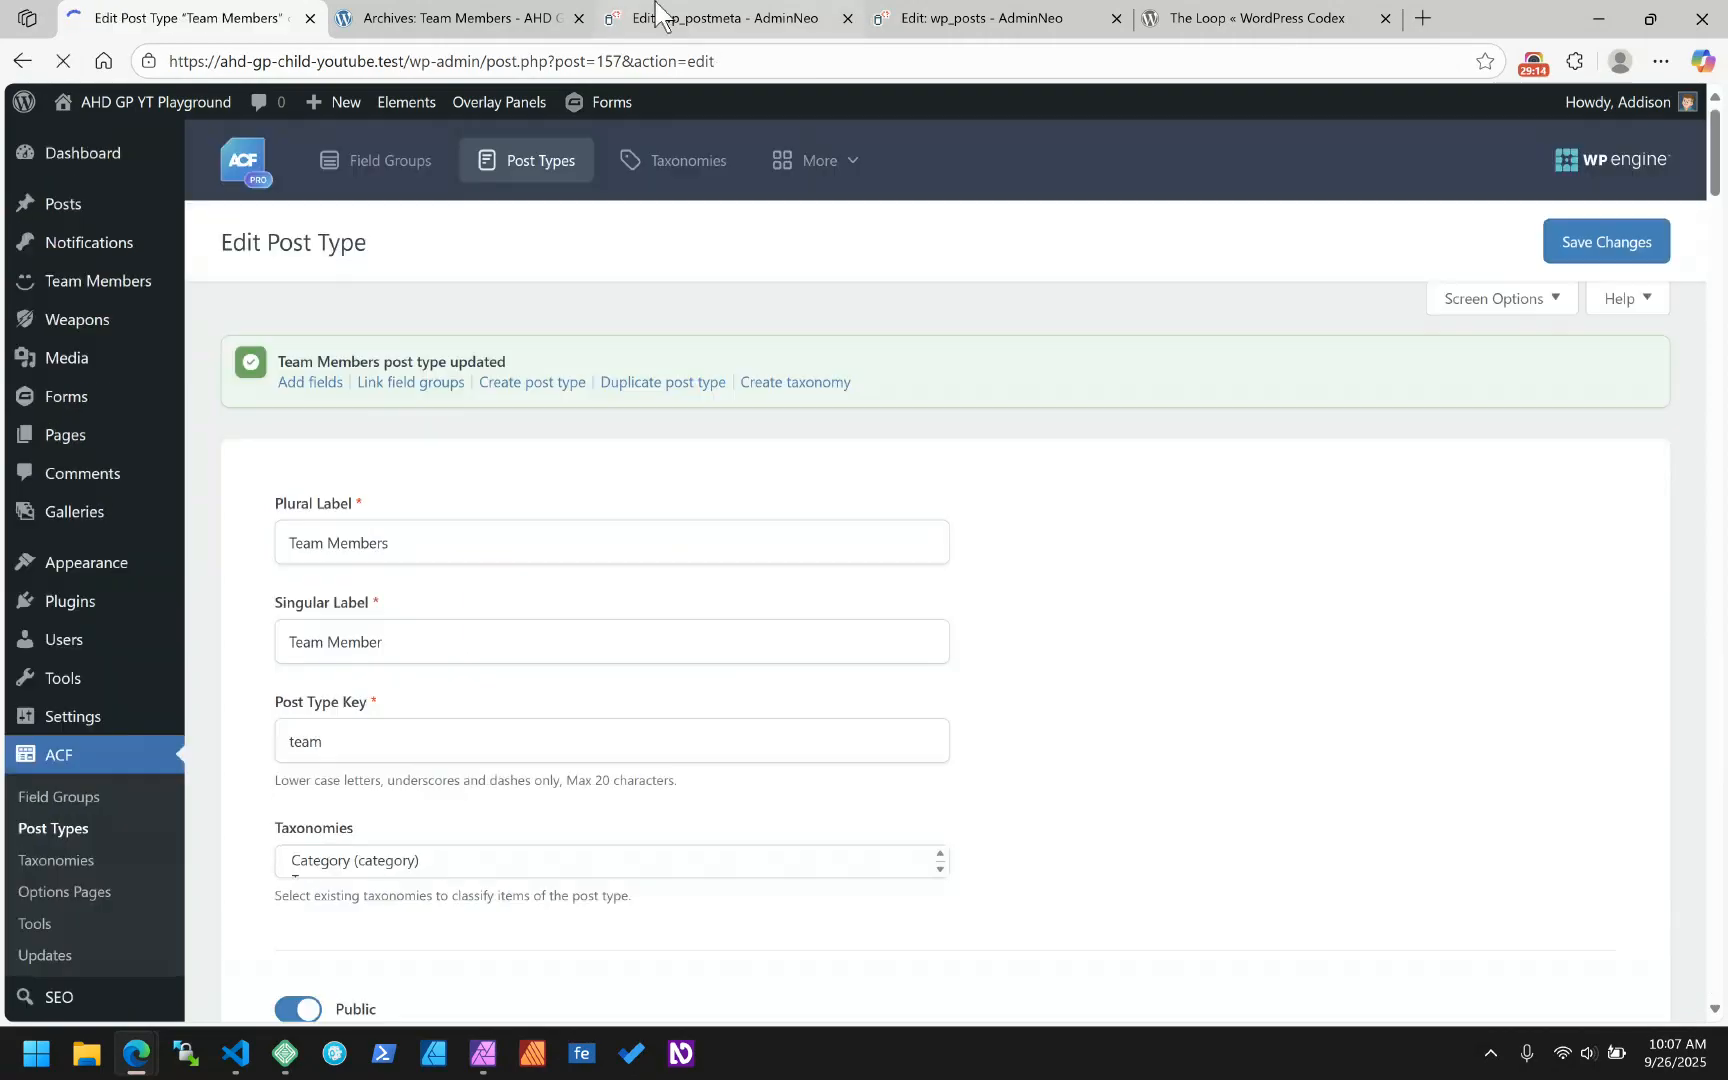
left_click(455, 18)
left_click(62, 61)
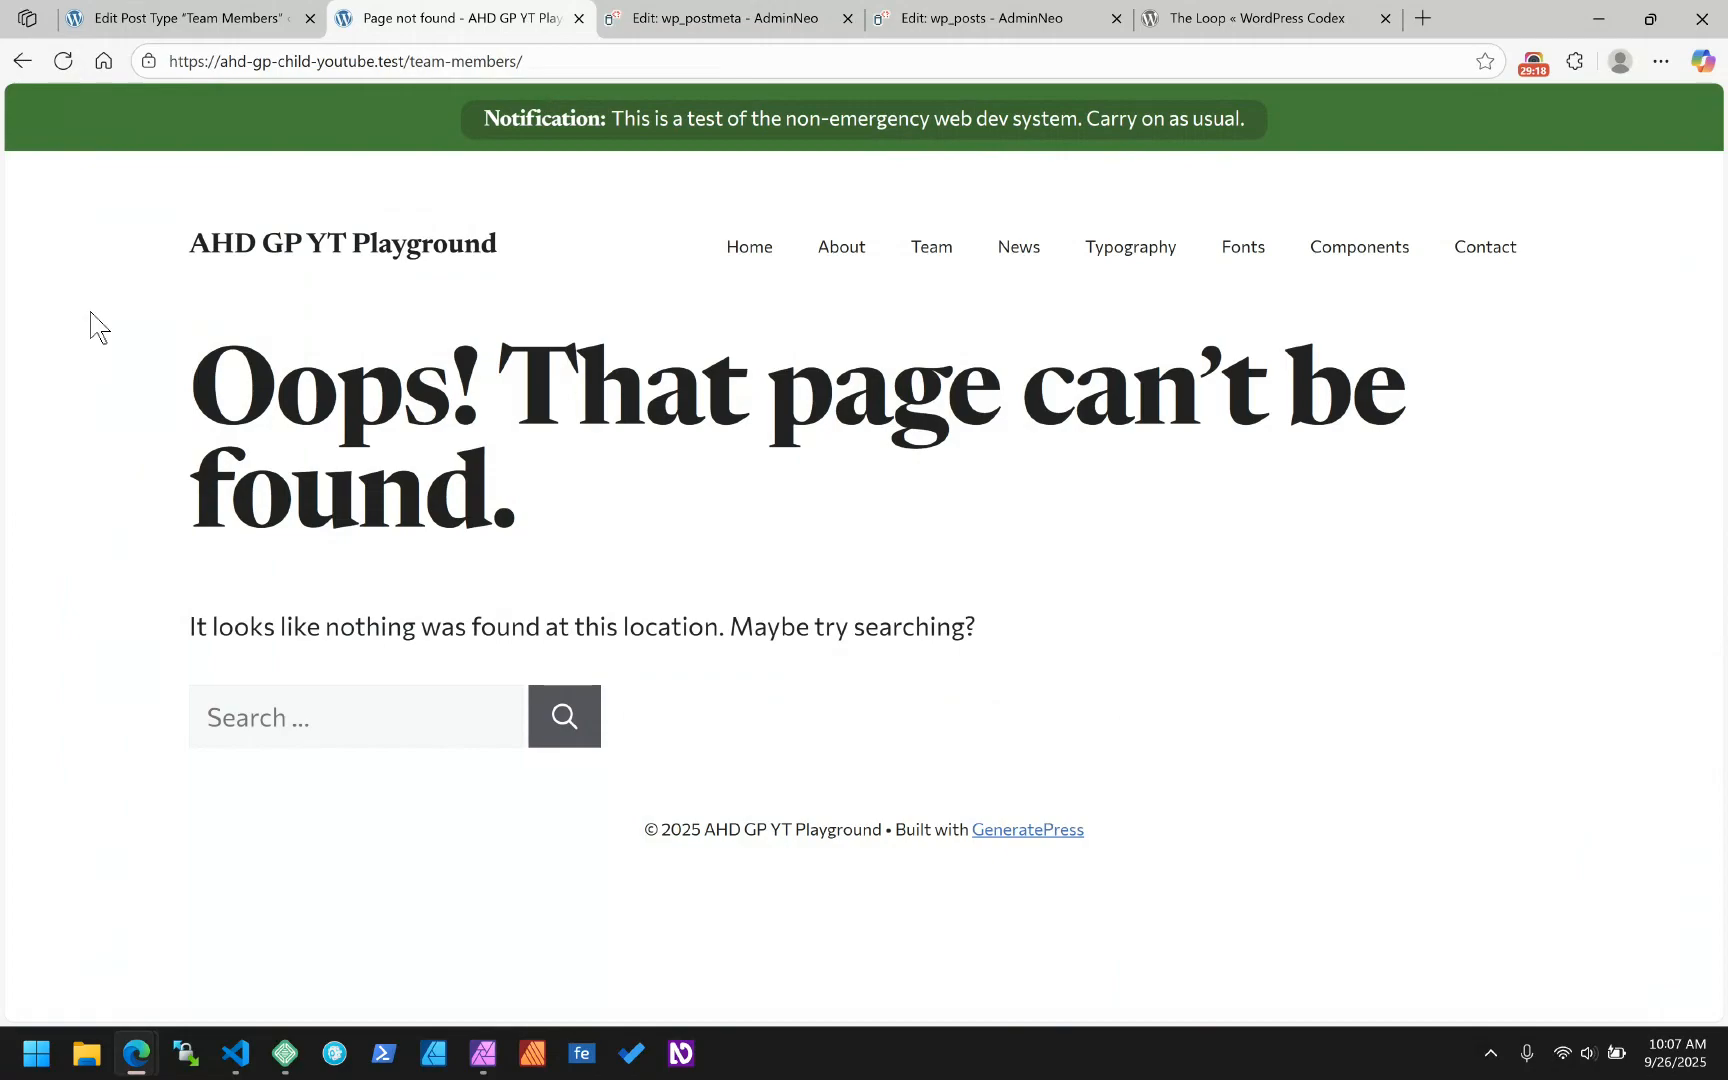
- Enable the Archive option again in the Team Members post type's advanced URL settings
left_click(190, 18)
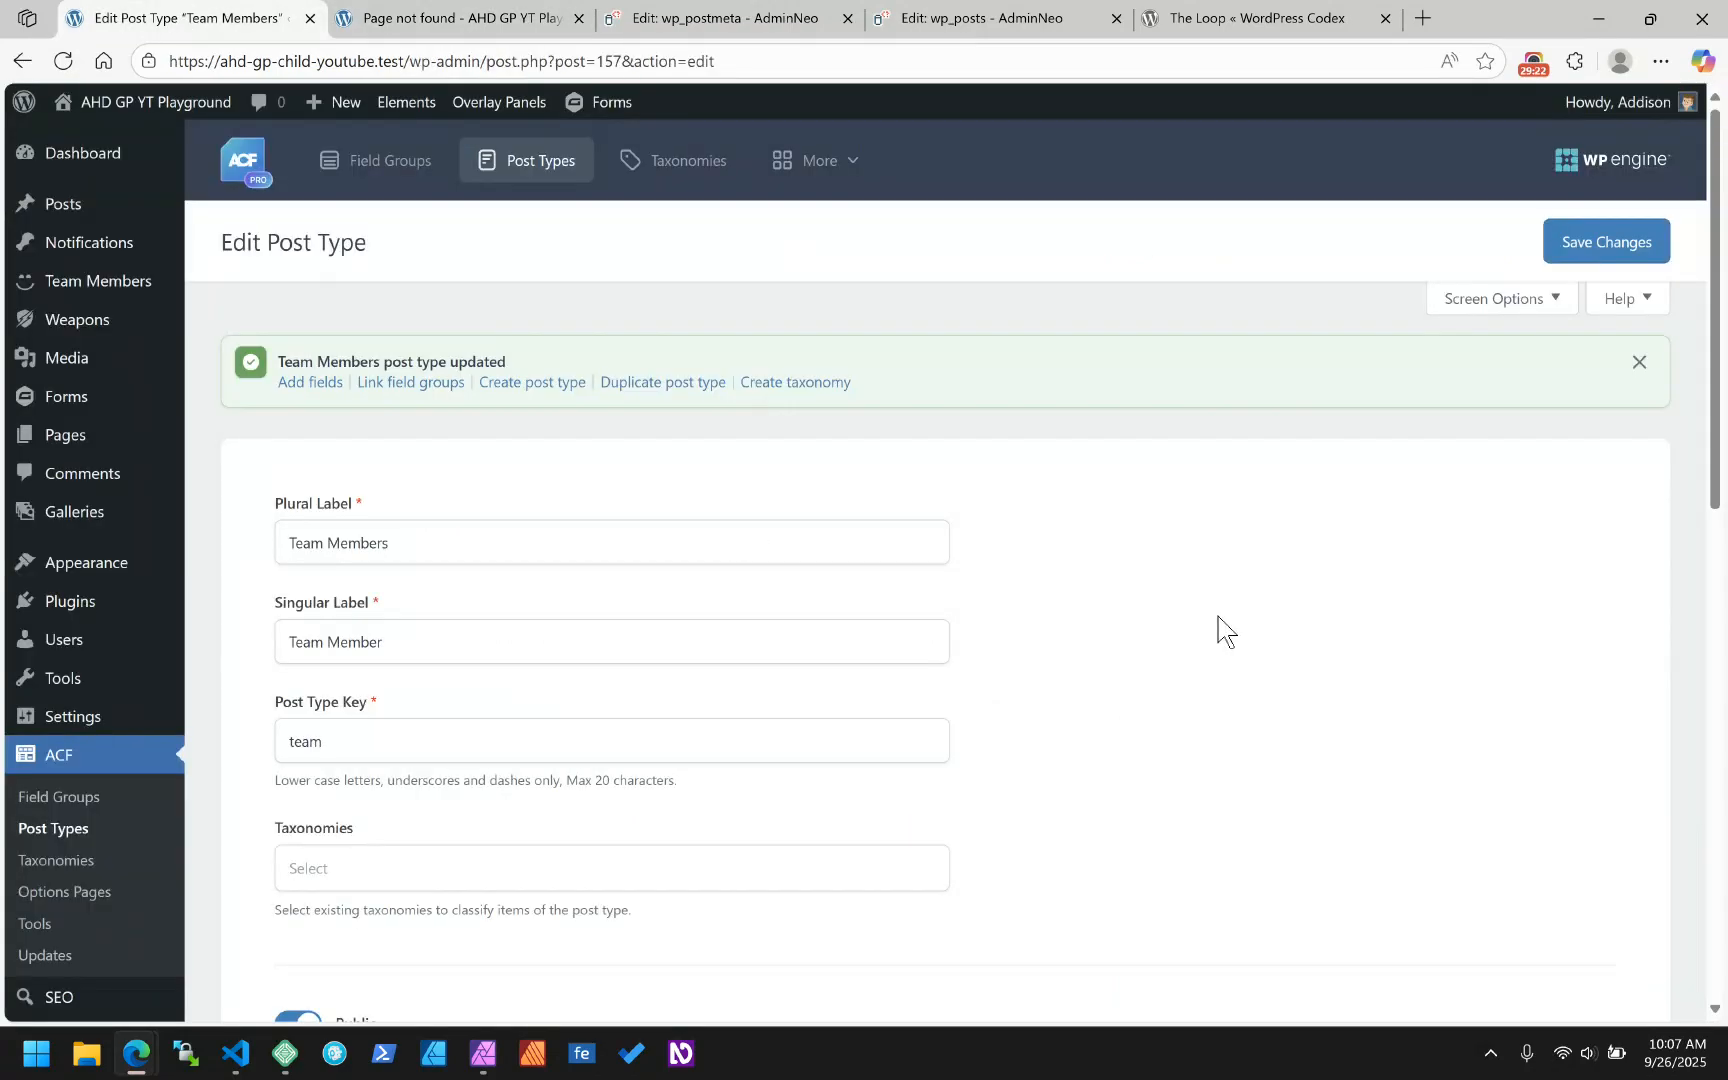
scroll(1094, 630, "down", 8)
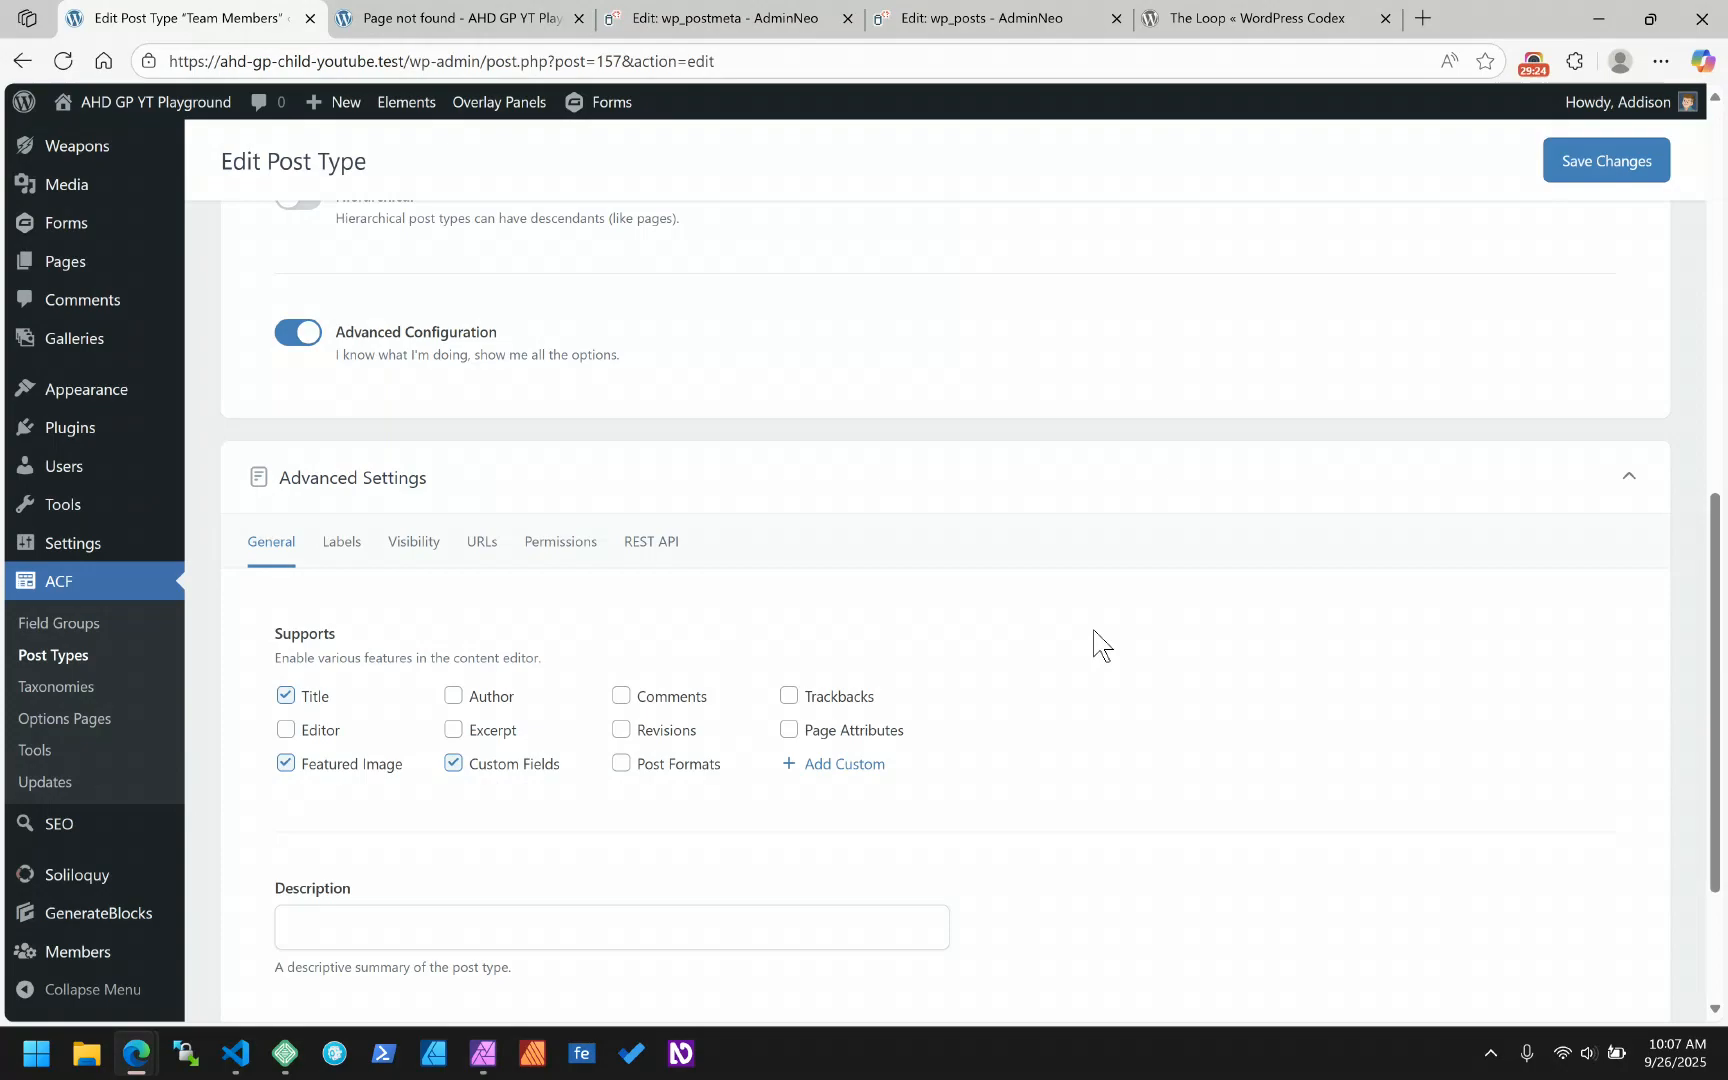
scroll(1094, 631, "up", 10)
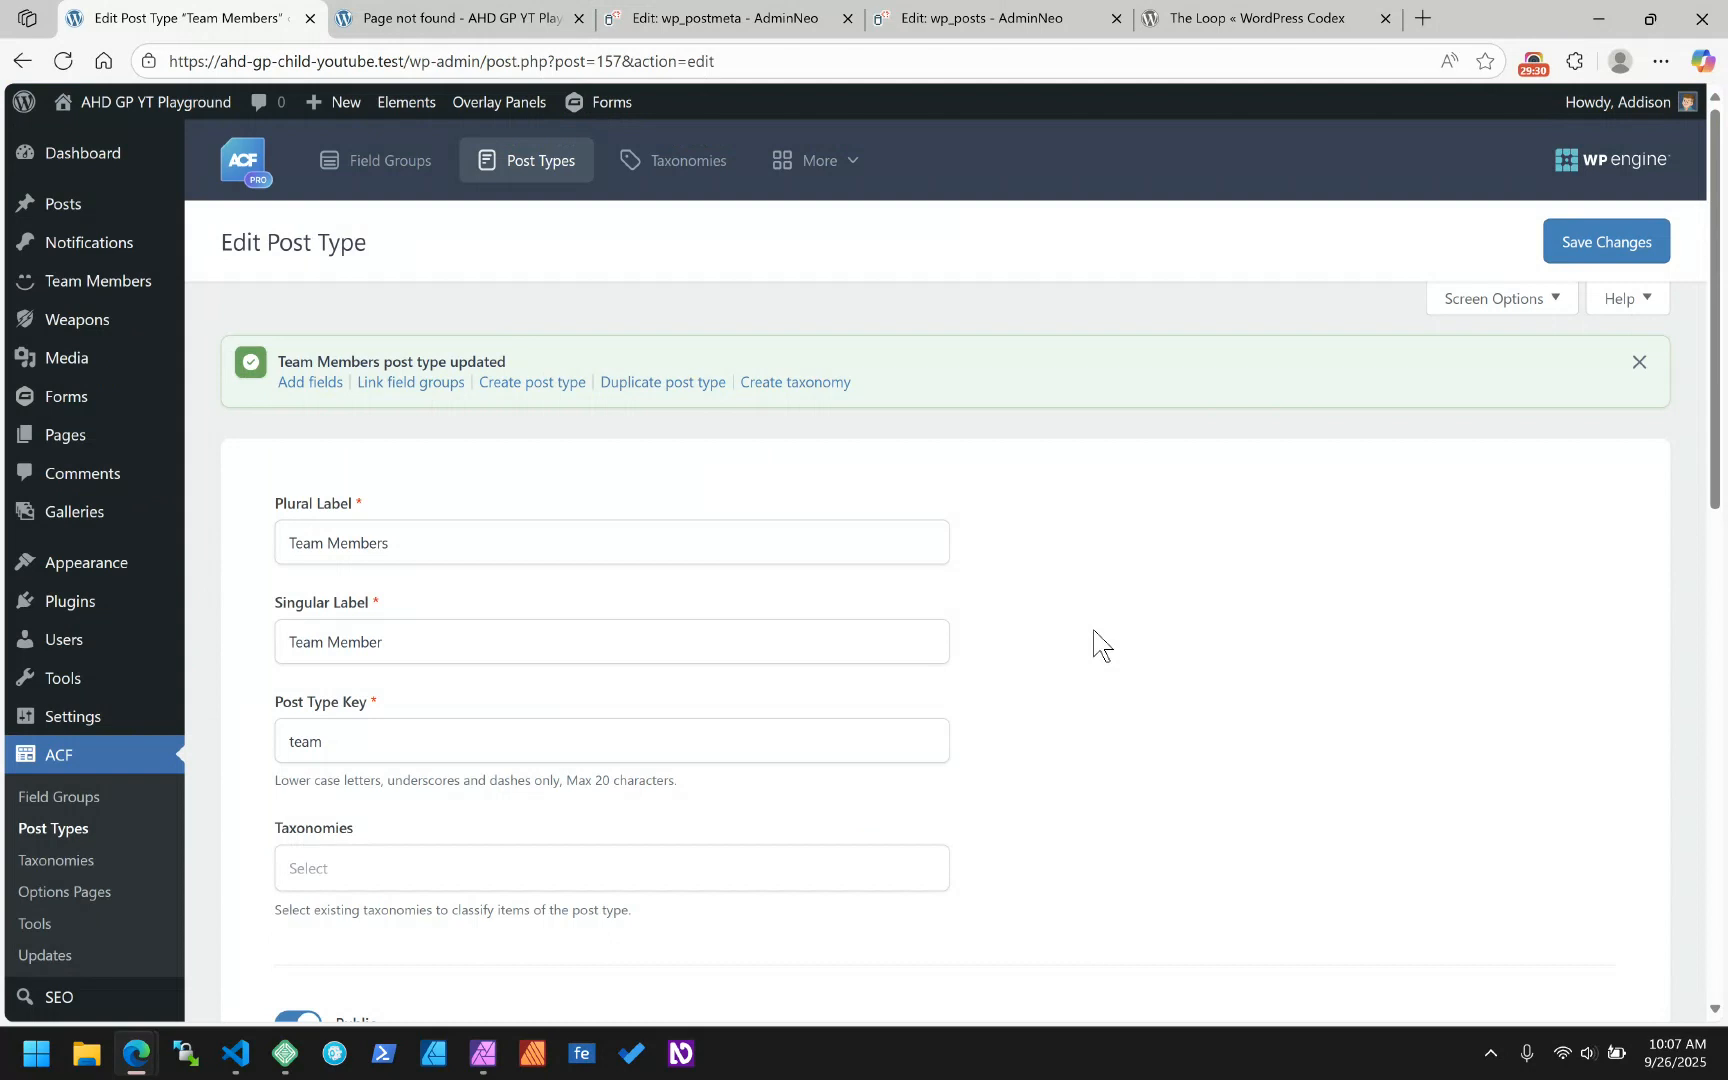
scroll(1094, 640, "down", 10)
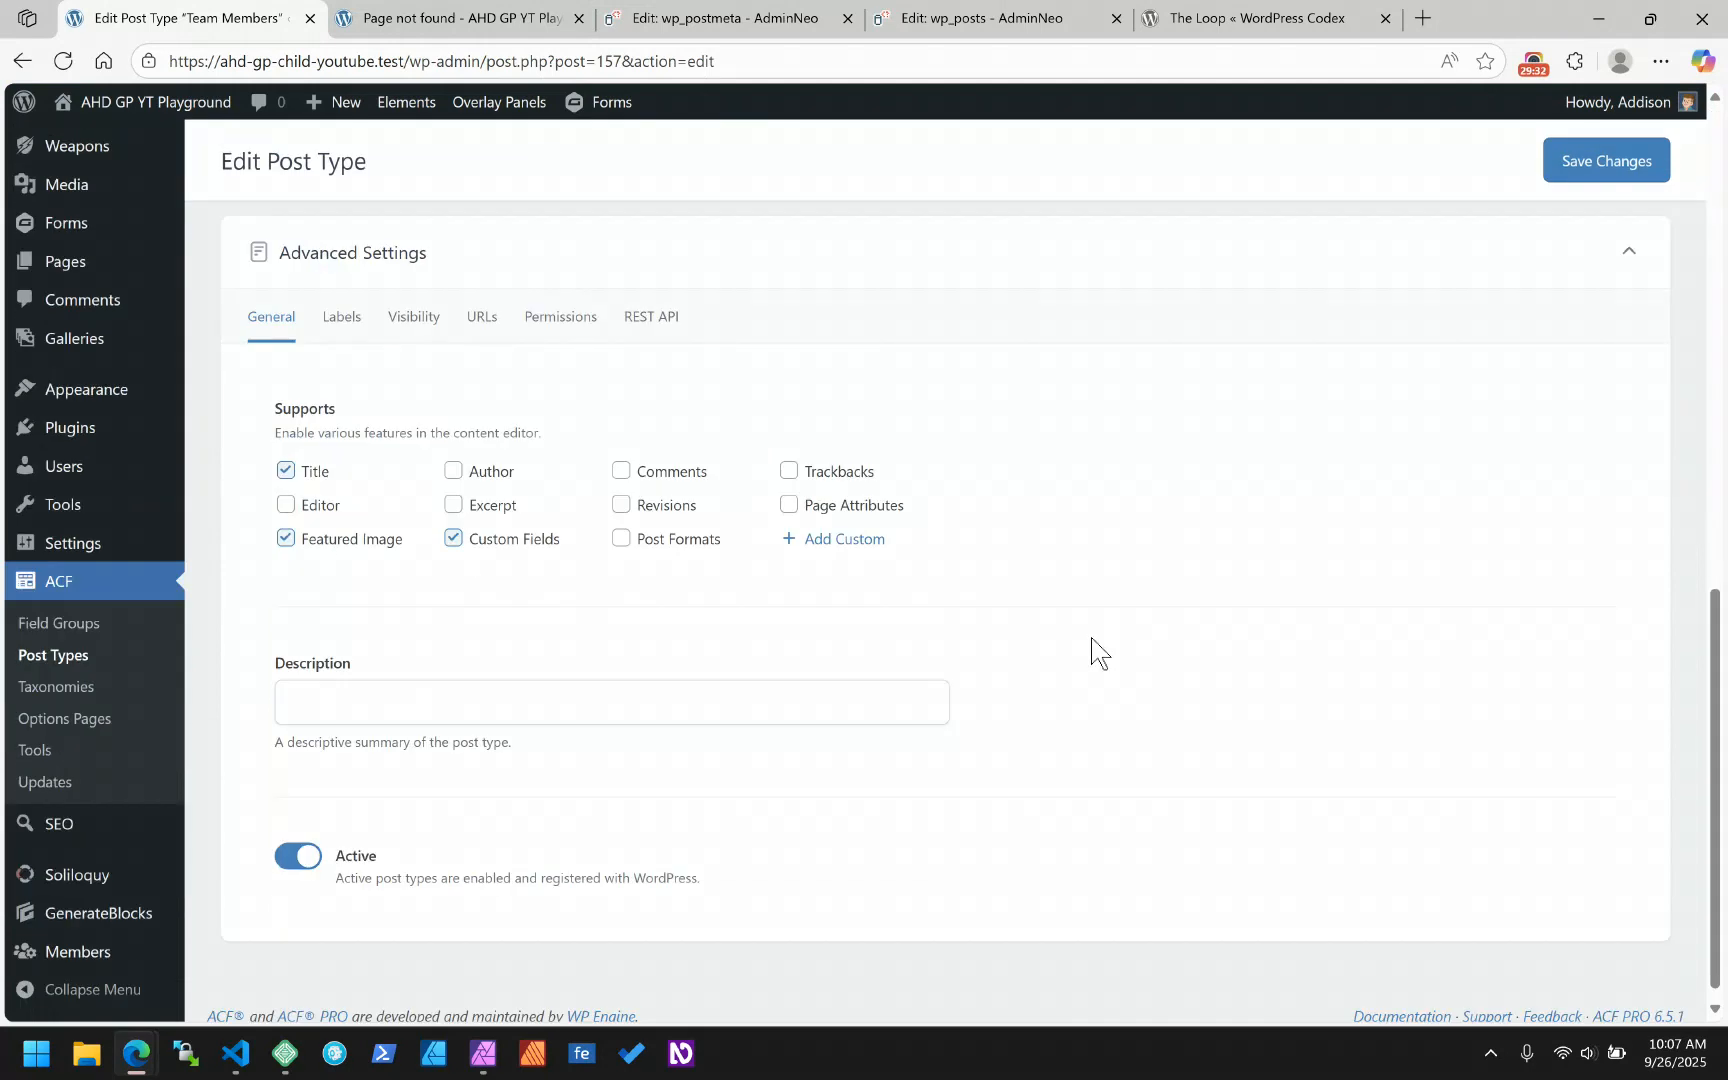
left_click(484, 322)
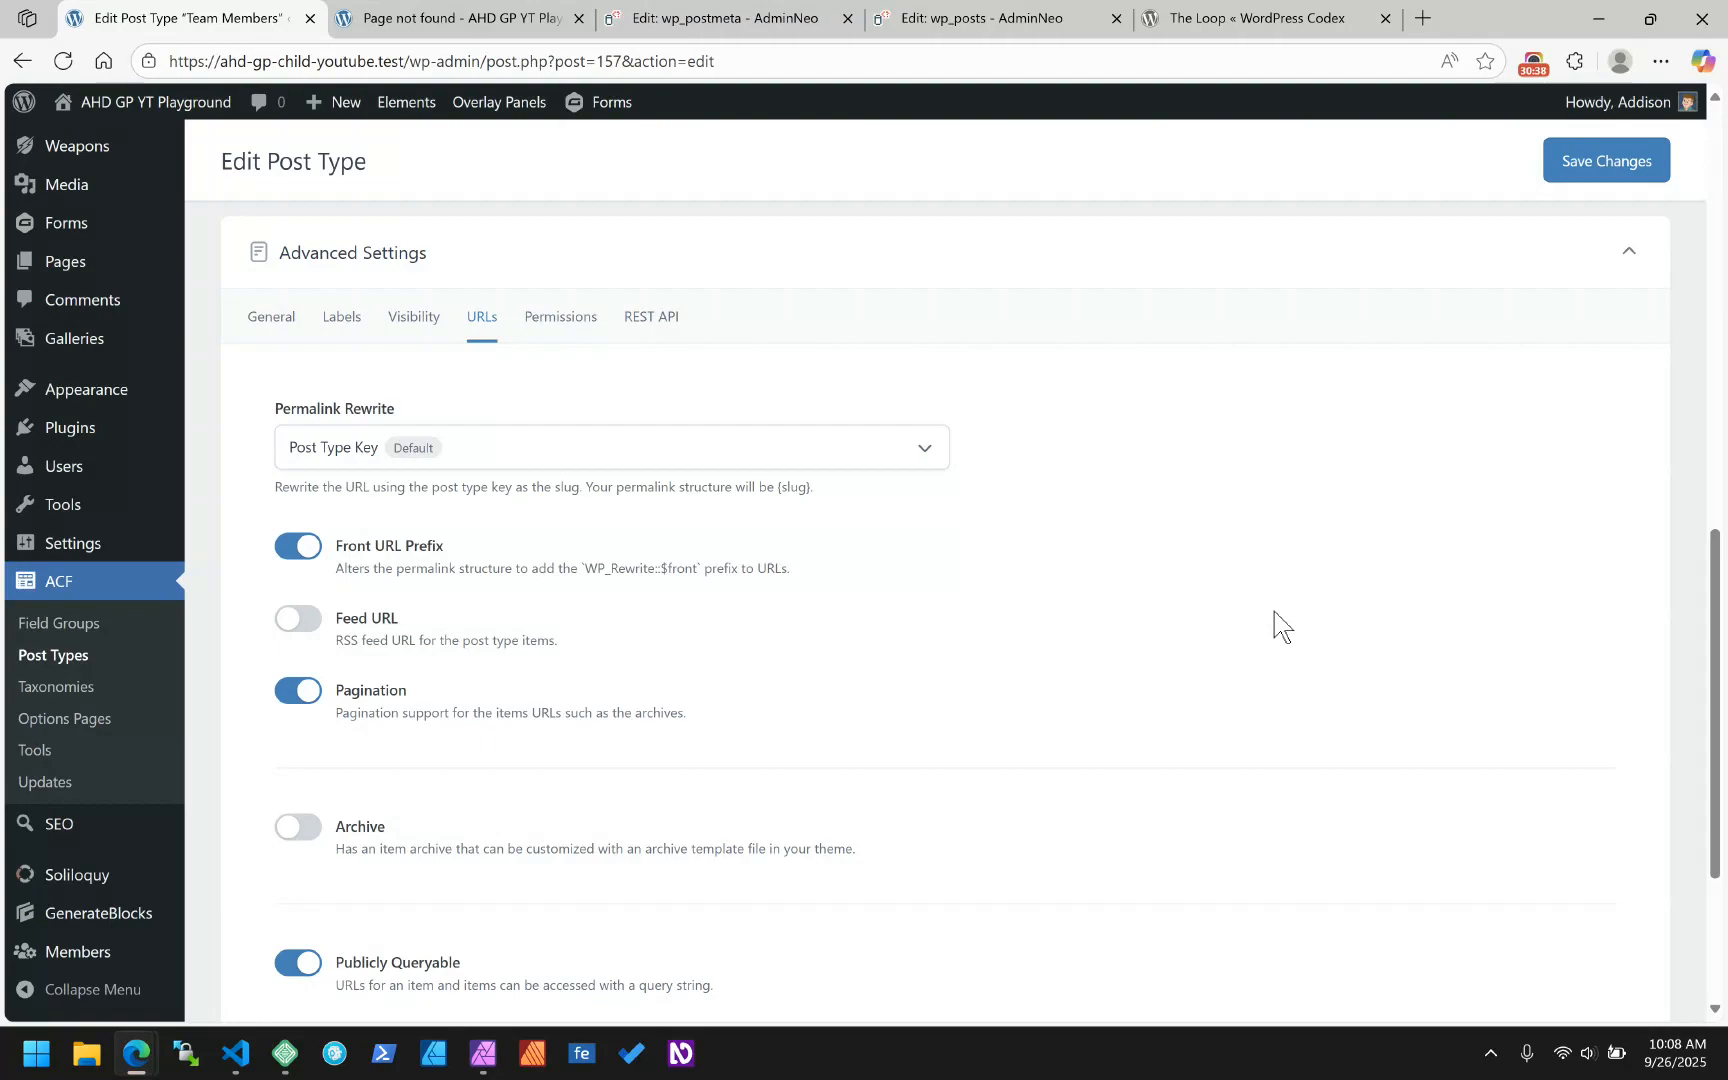
left_click(290, 830)
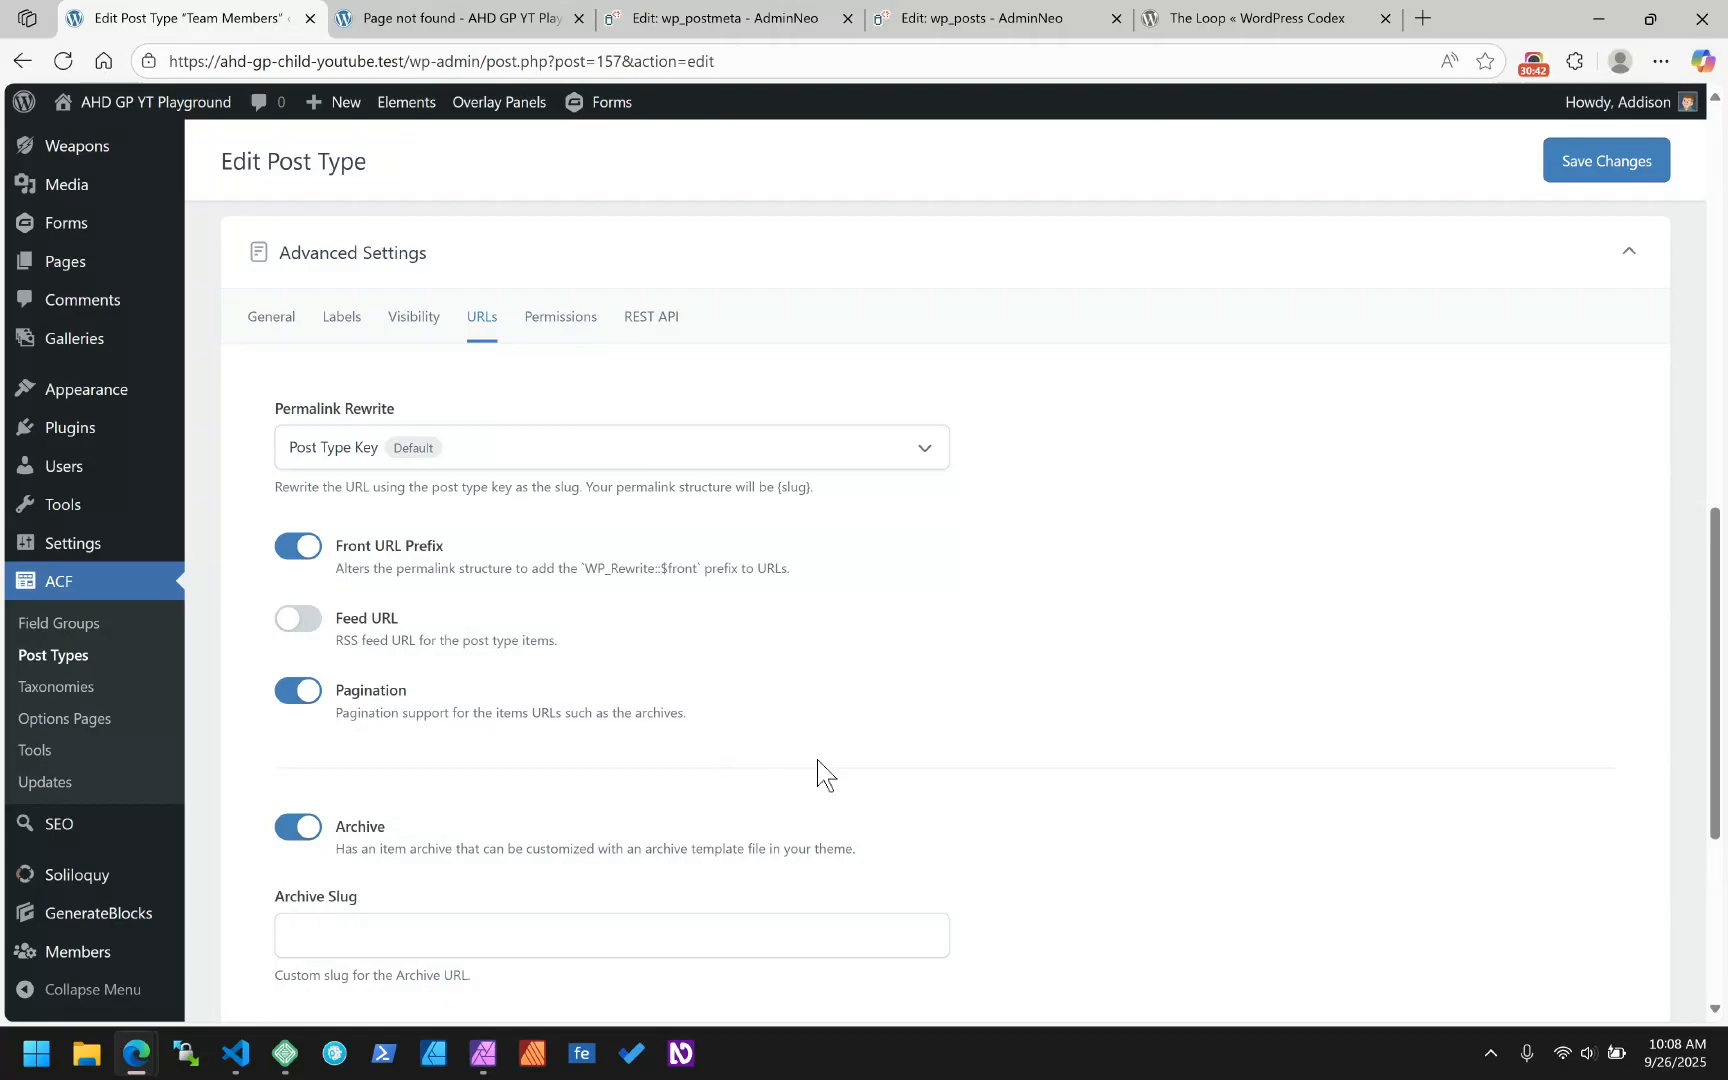
- Review the post type key and activate the empty Archive Slug field in the URL settings
scroll(1284, 610, "up", 12)
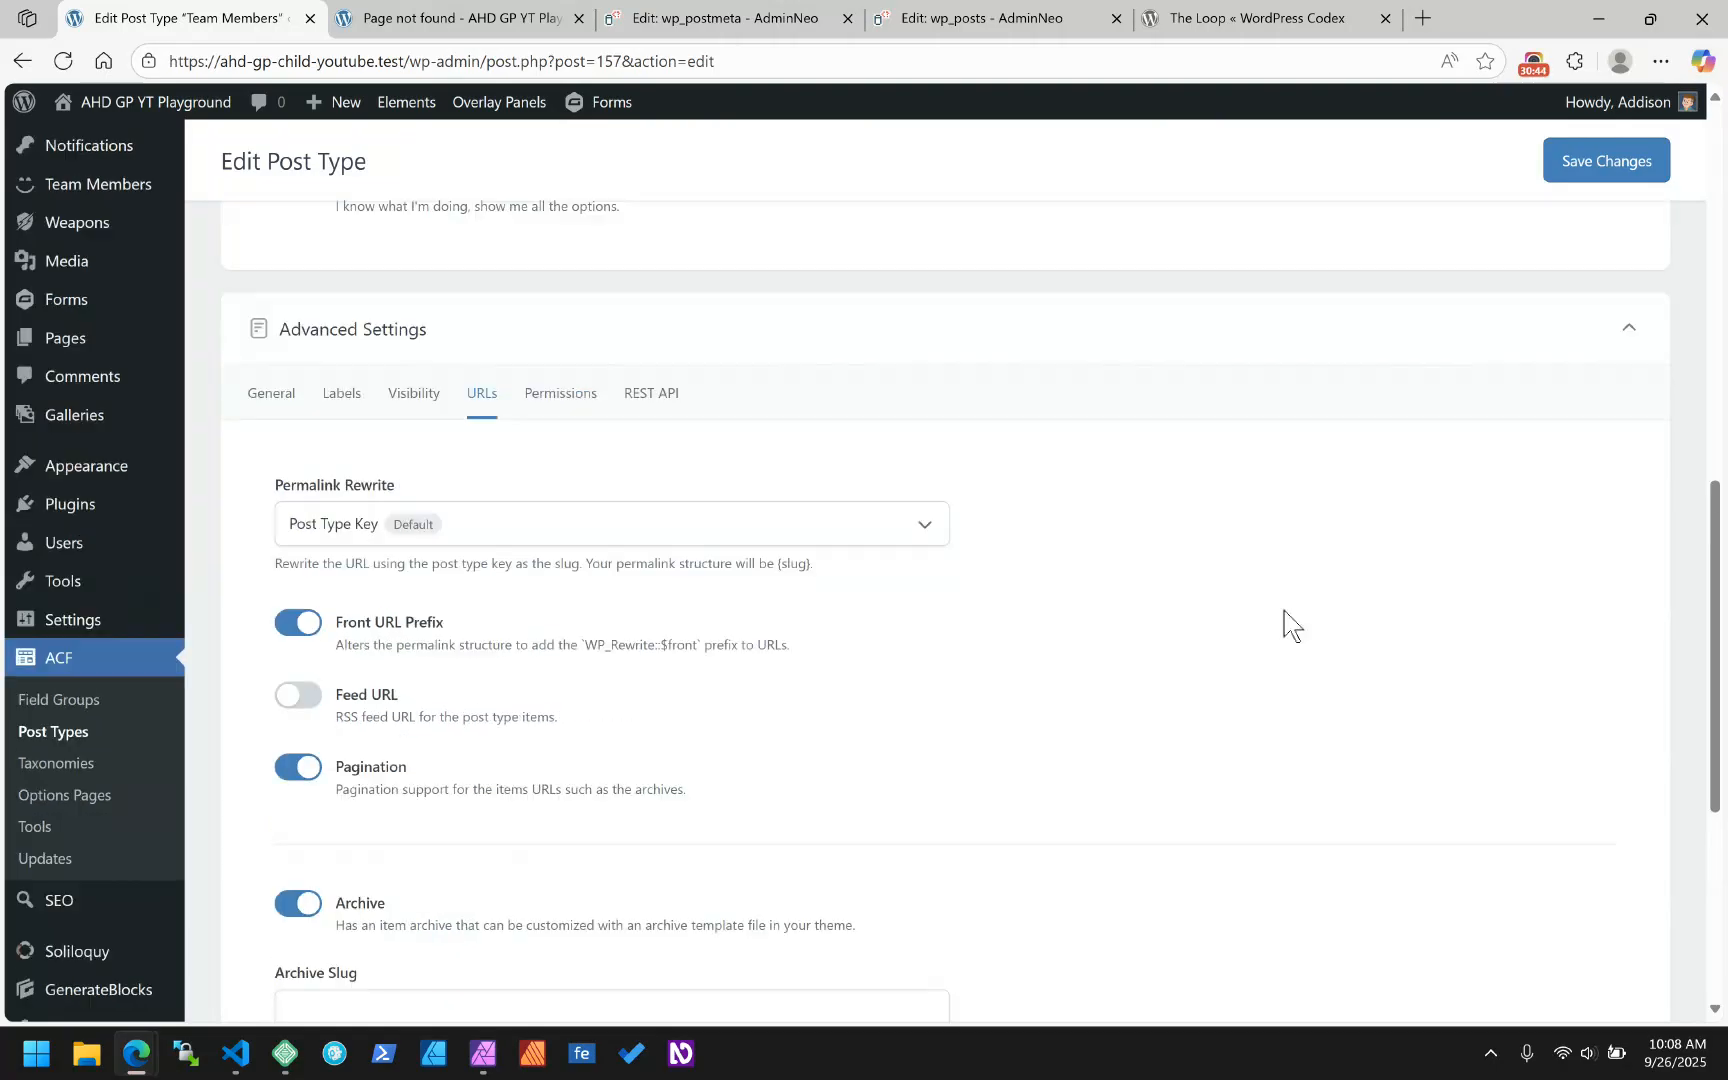
double_click(305, 630)
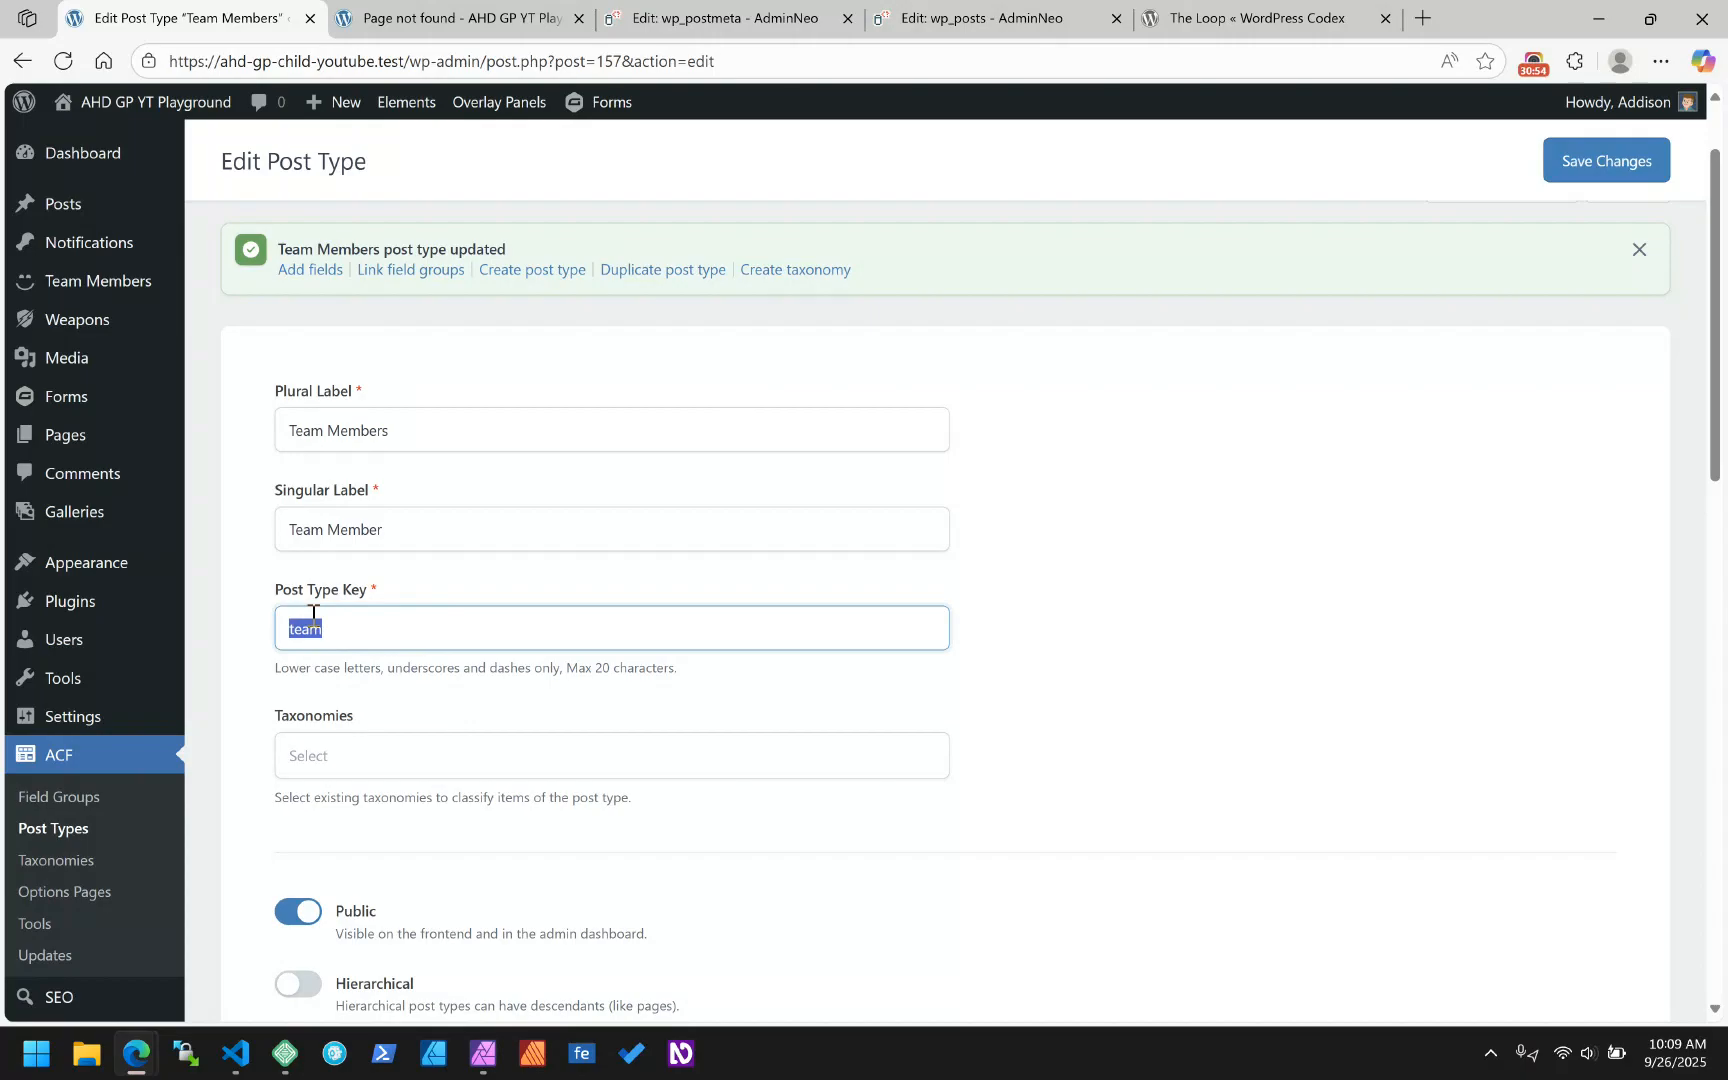
scroll(432, 616, "down", 10)
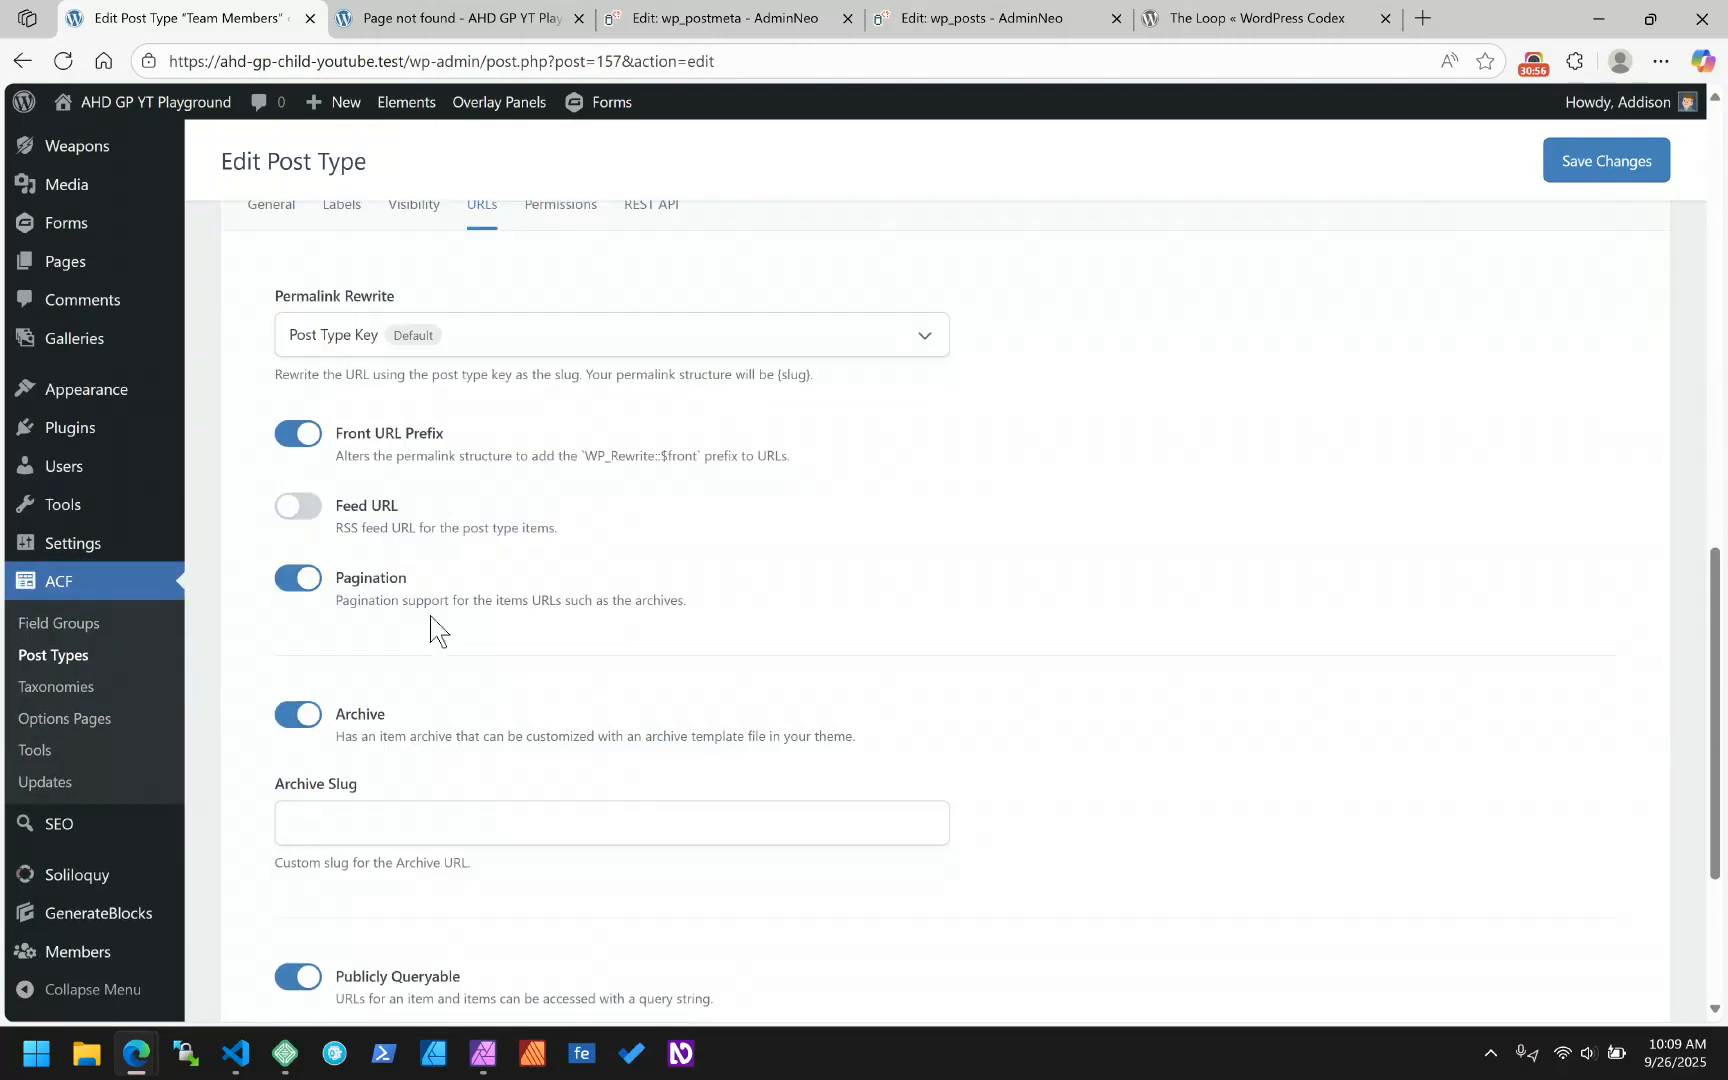
left_click(362, 828)
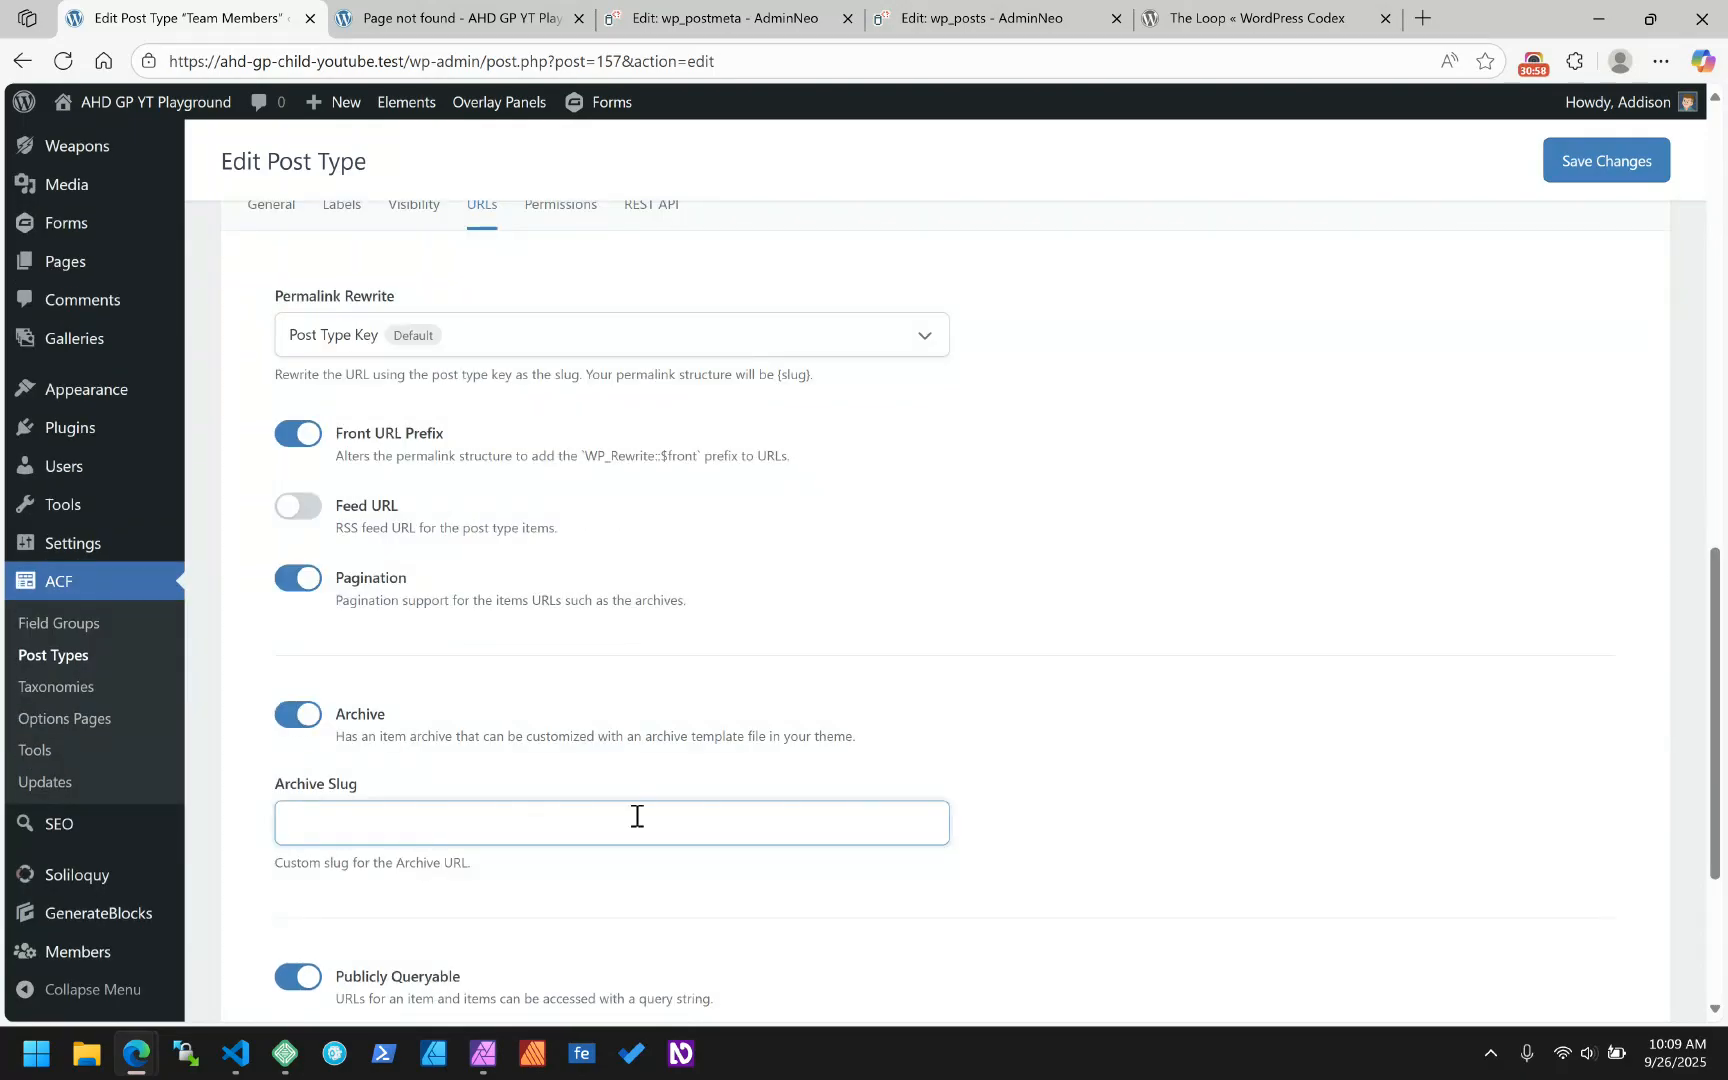
- Save the Team Members post type with its Archive option on and the Archive Slug empty, and reload the /team-members/ page
key("Return")
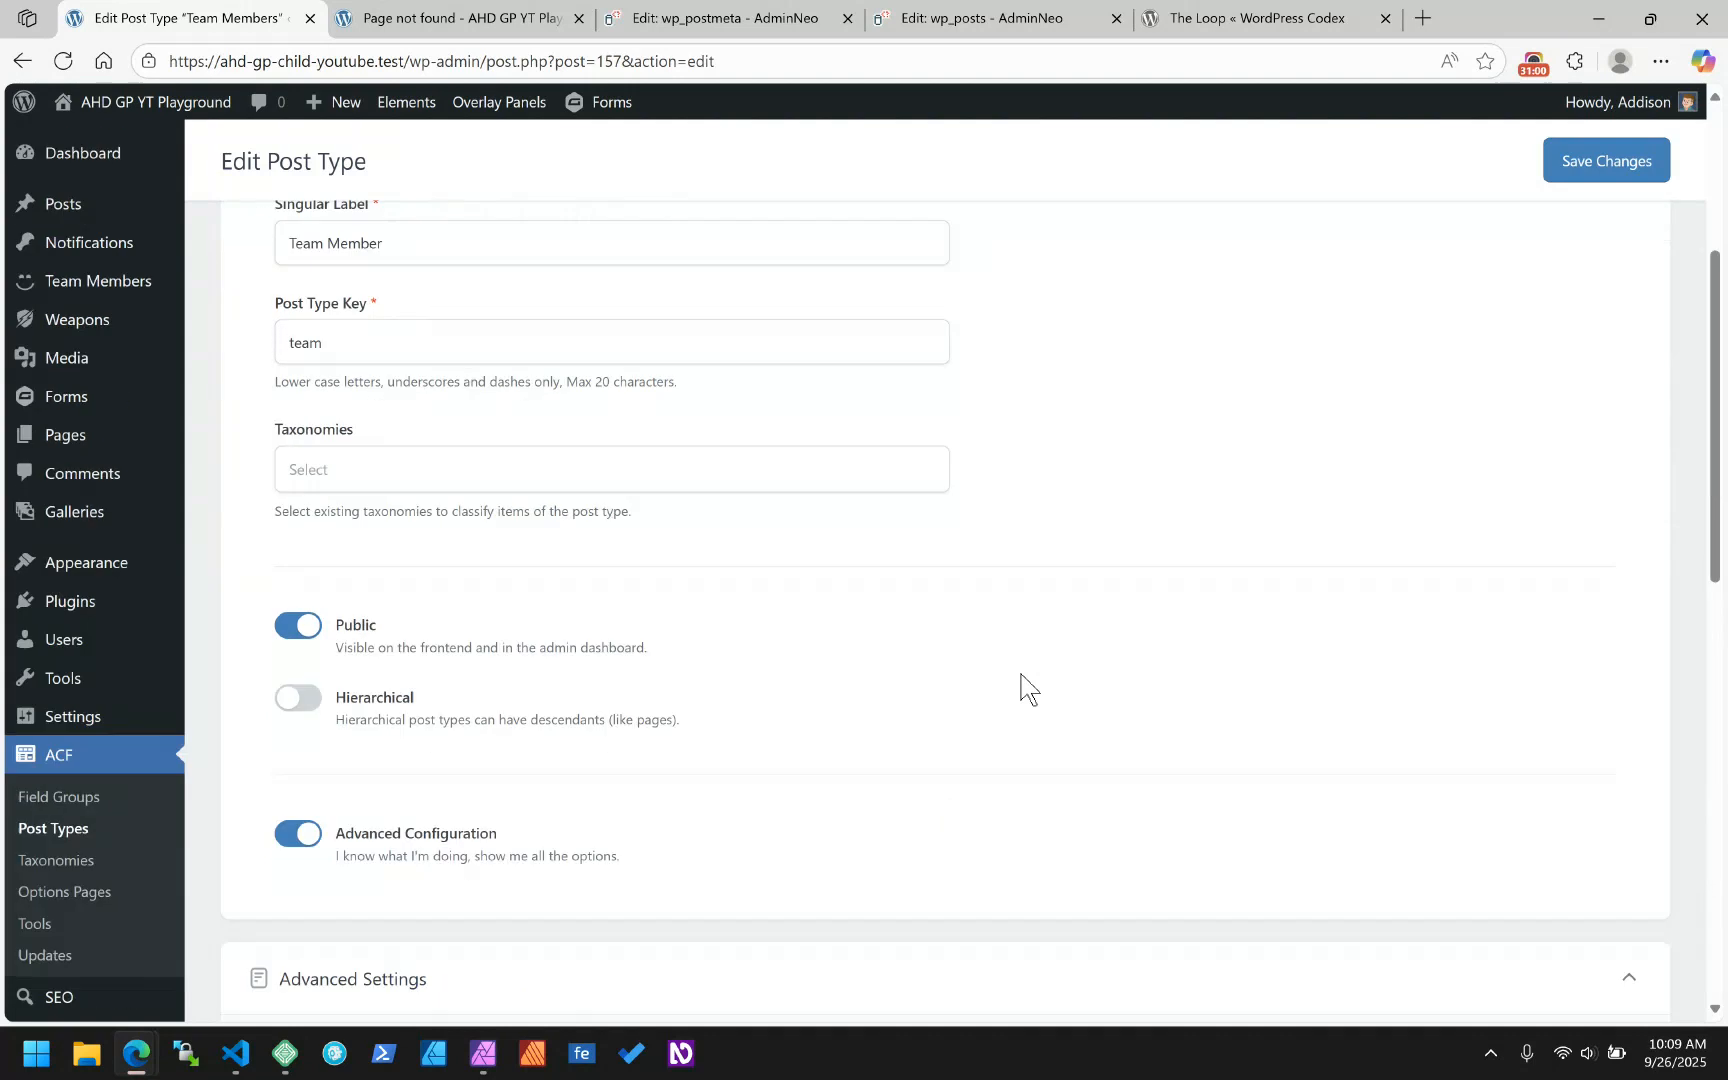
left_click(1580, 256)
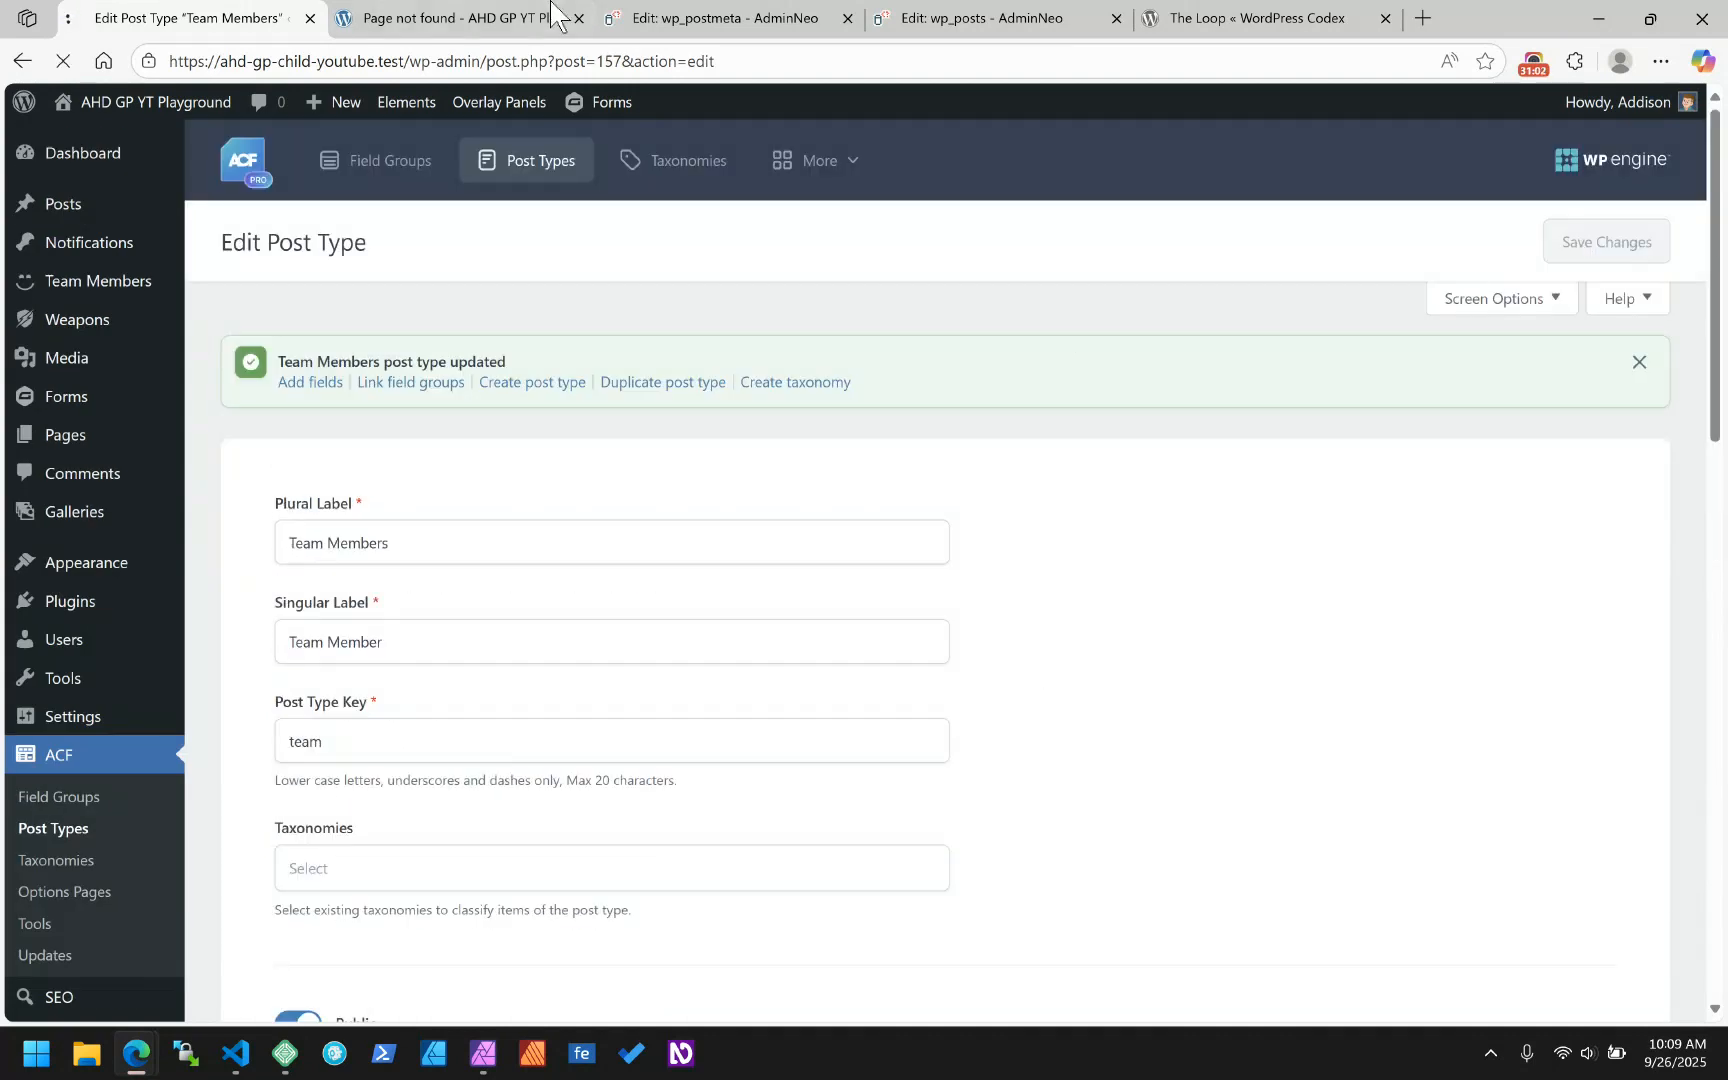
left_click(470, 20)
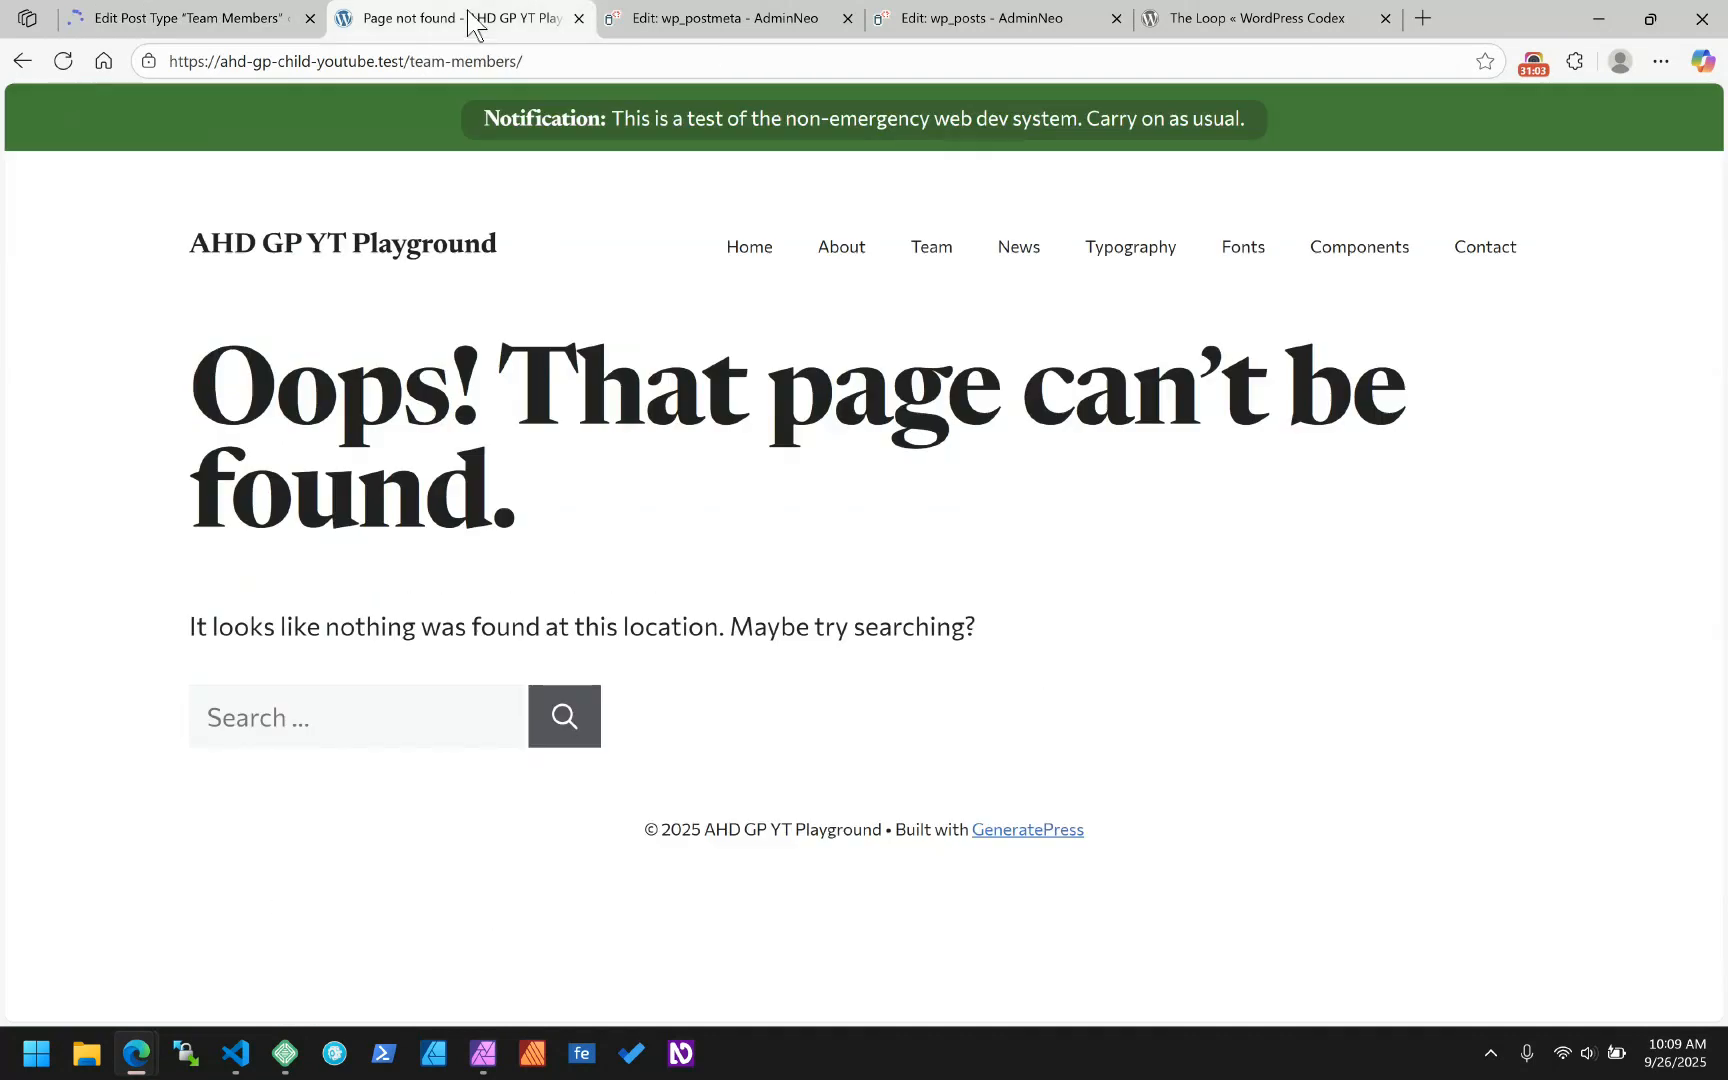
left_click(62, 61)
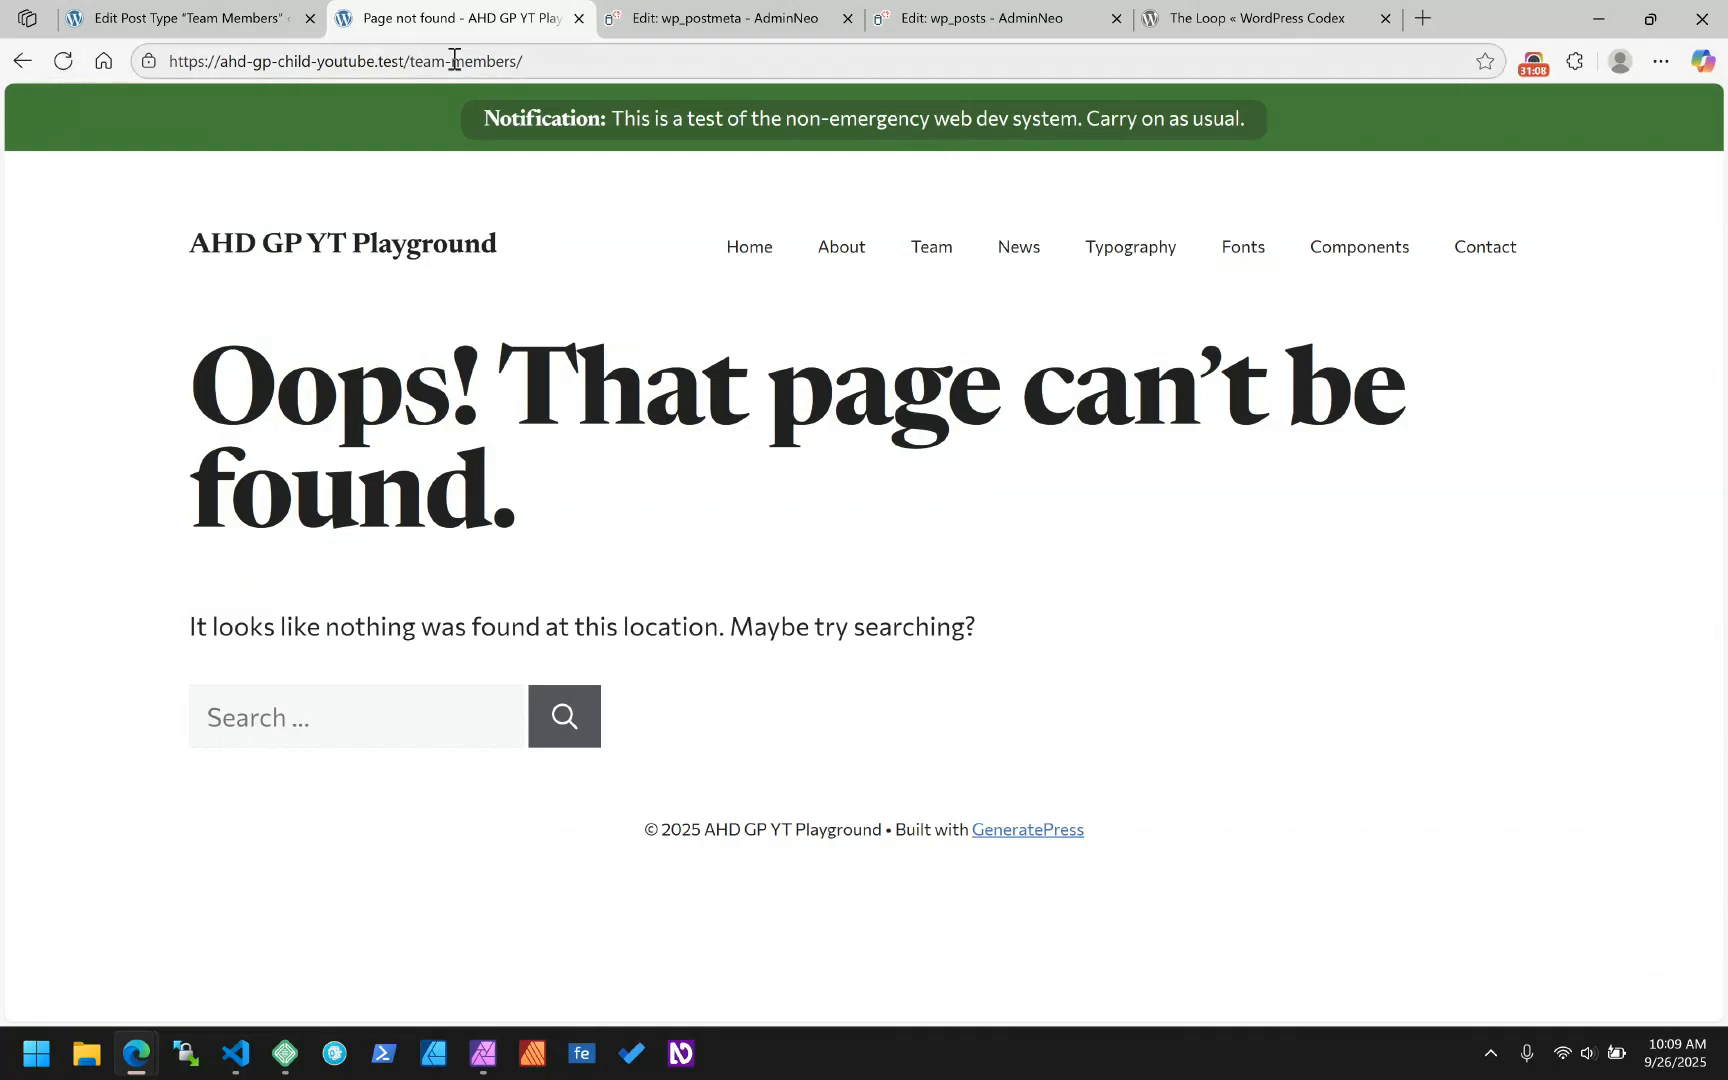
- Change the front-end page address to /team/ and look through the team archive page that loads there
left_click(551, 62)
double_click(513, 62)
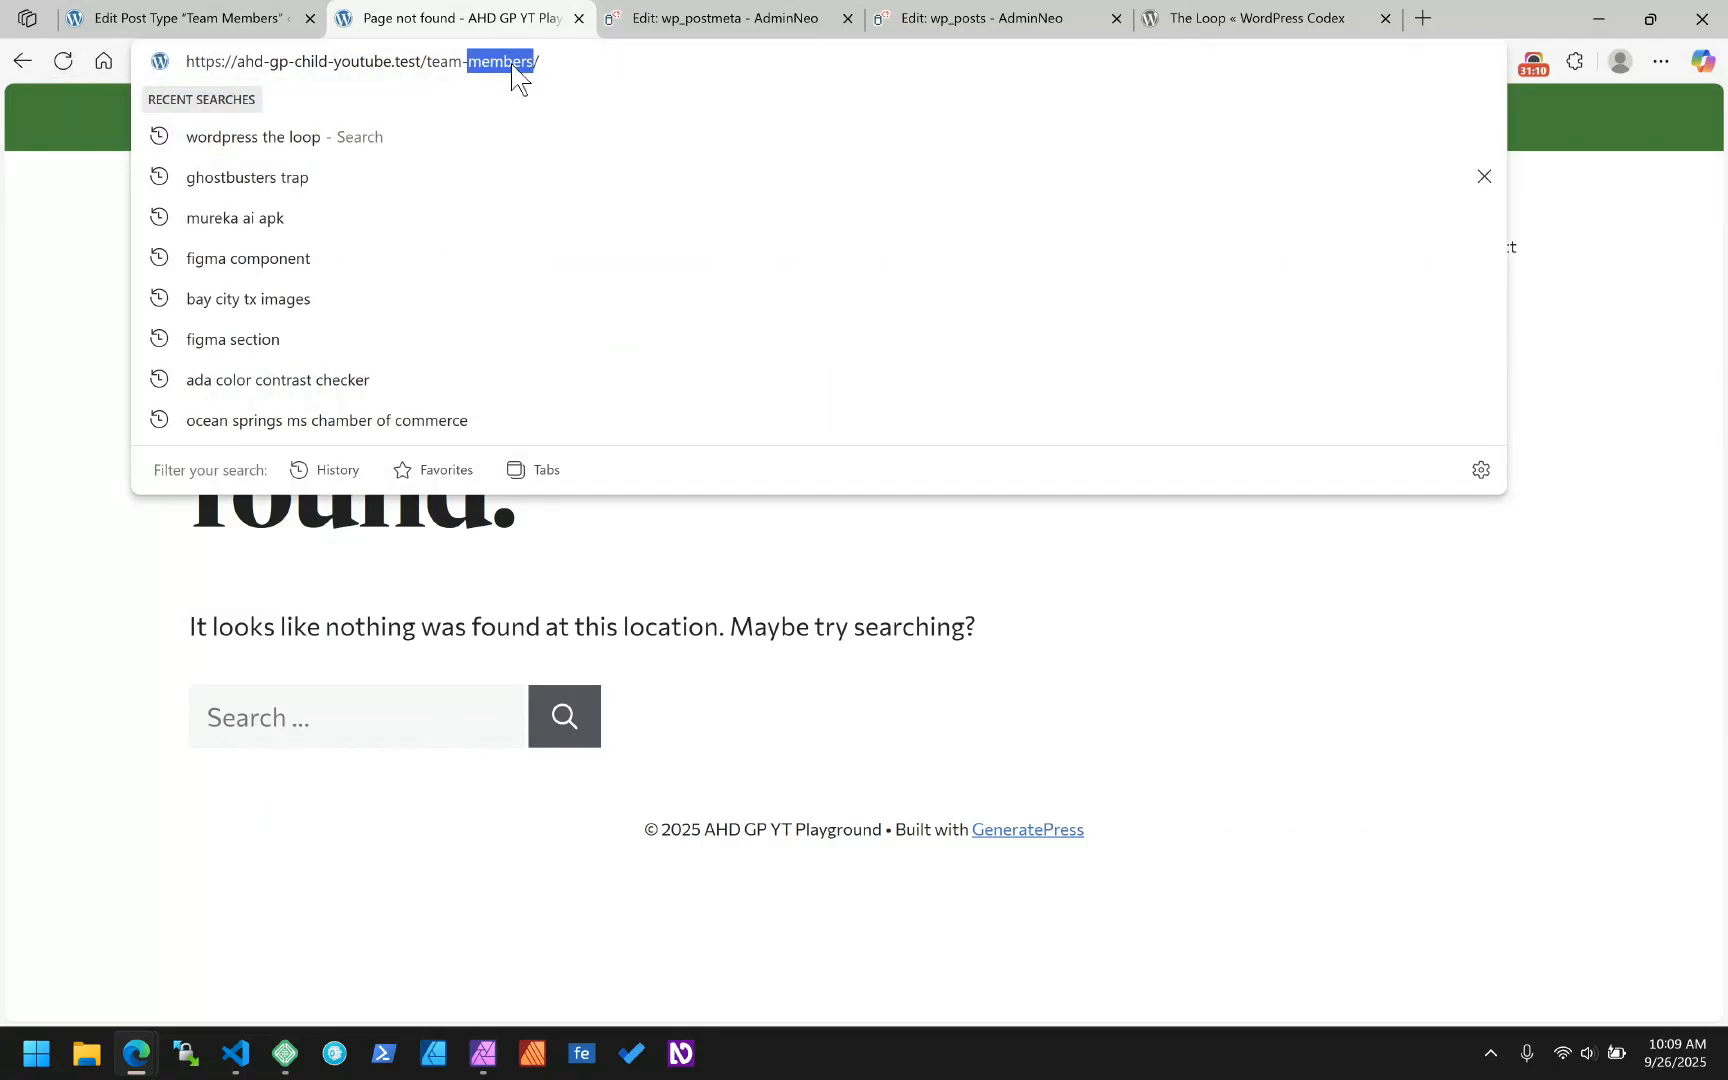
key("BackSpace")
key("BackSpace")
key("Return")
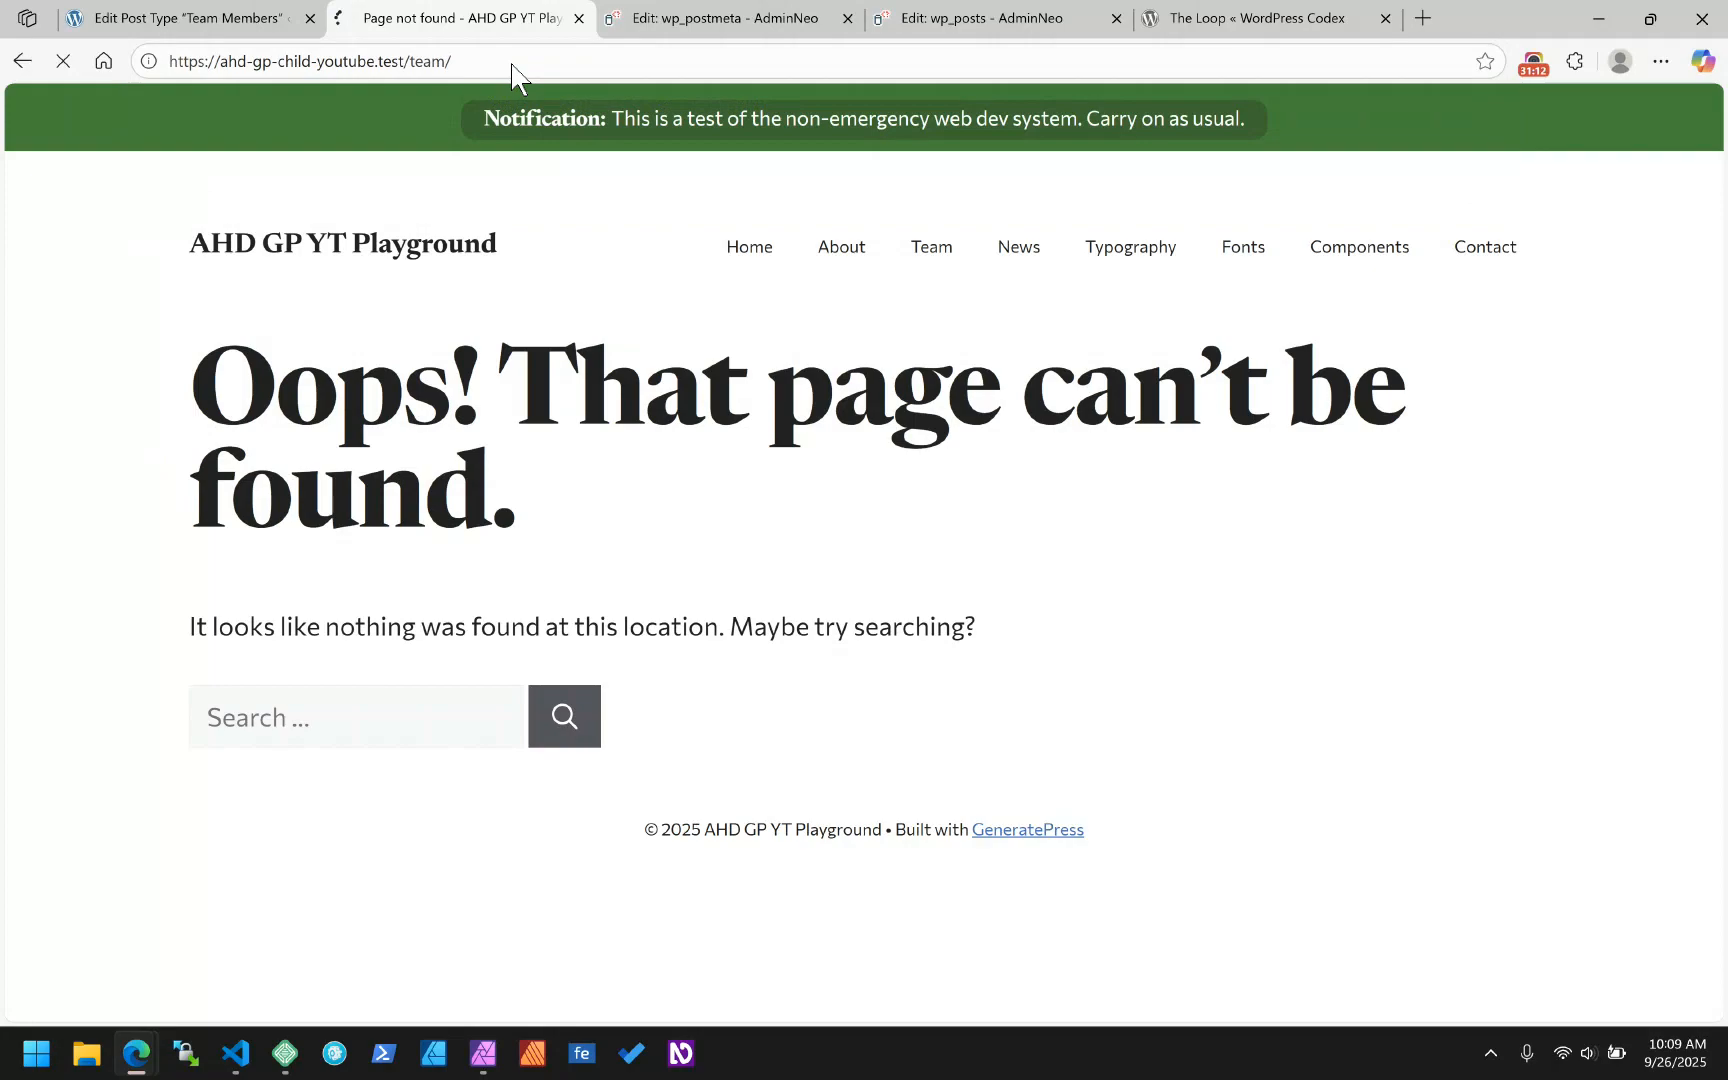
scroll(597, 335, "down", 6)
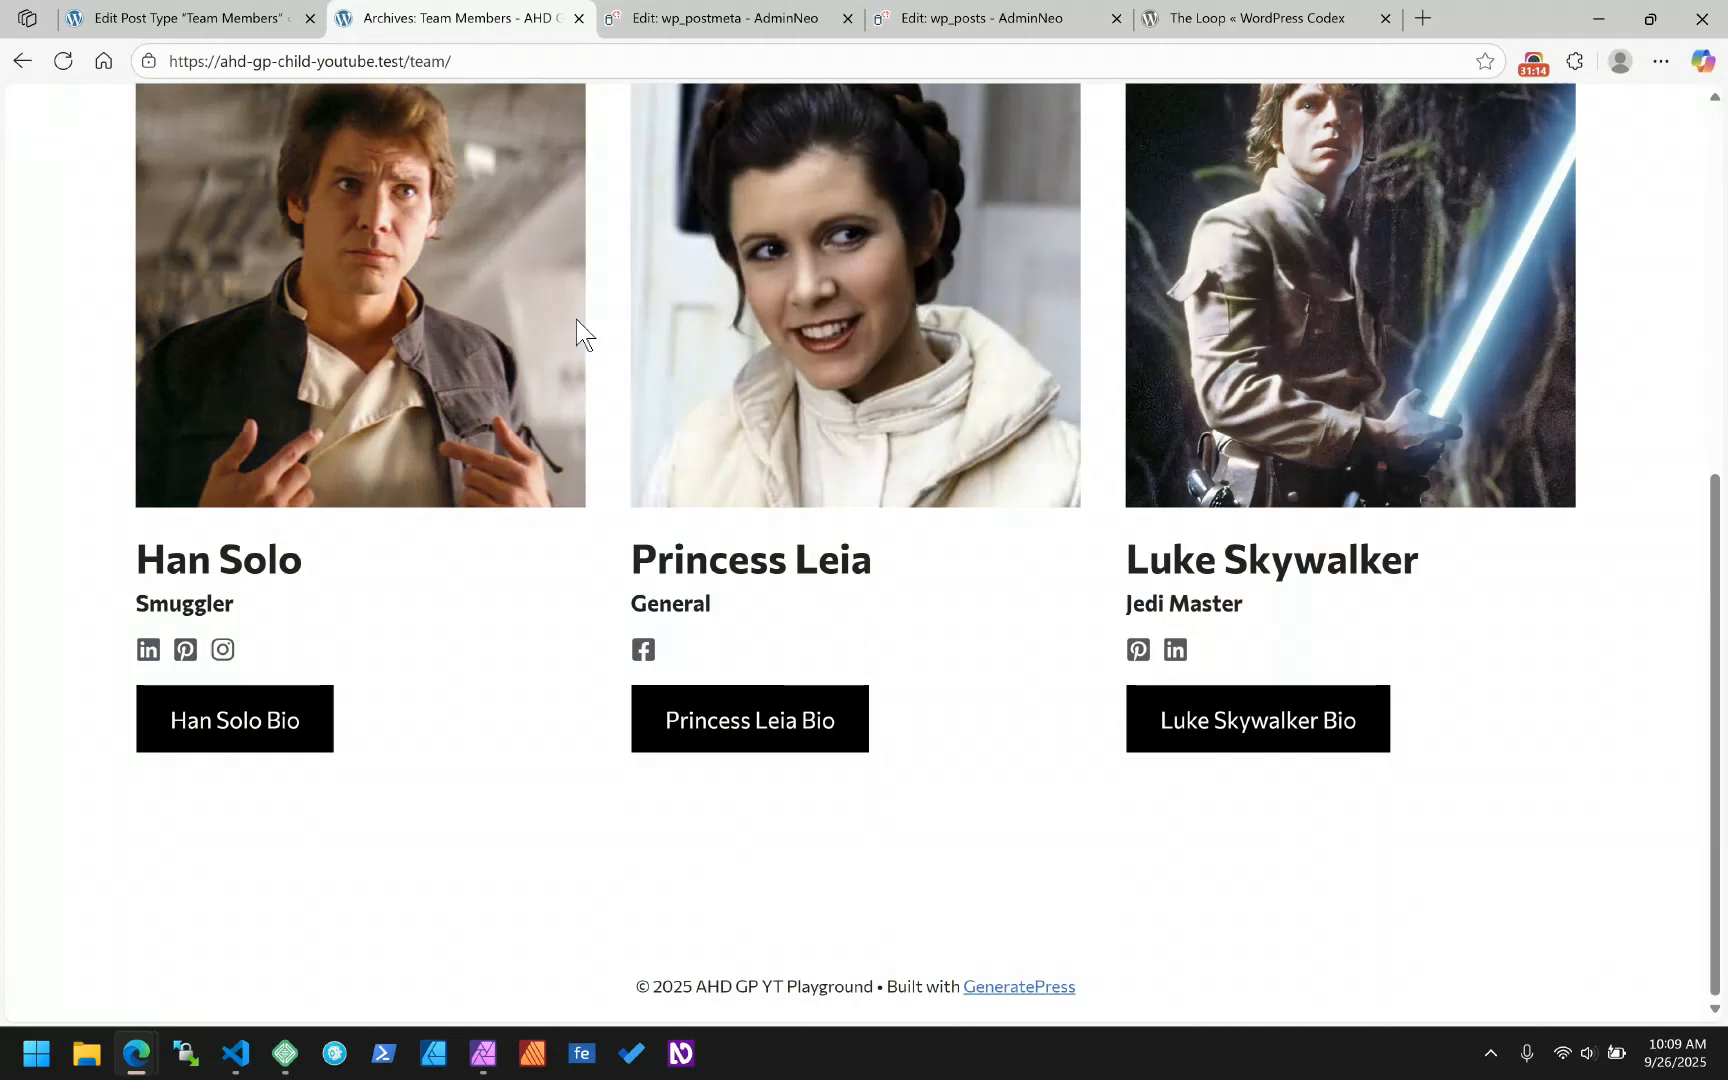
scroll(576, 319, "up", 6)
- Return to the post type editor, go to the Elements list, and open the Team Archive Template in a separate browser tab
left_click(196, 14)
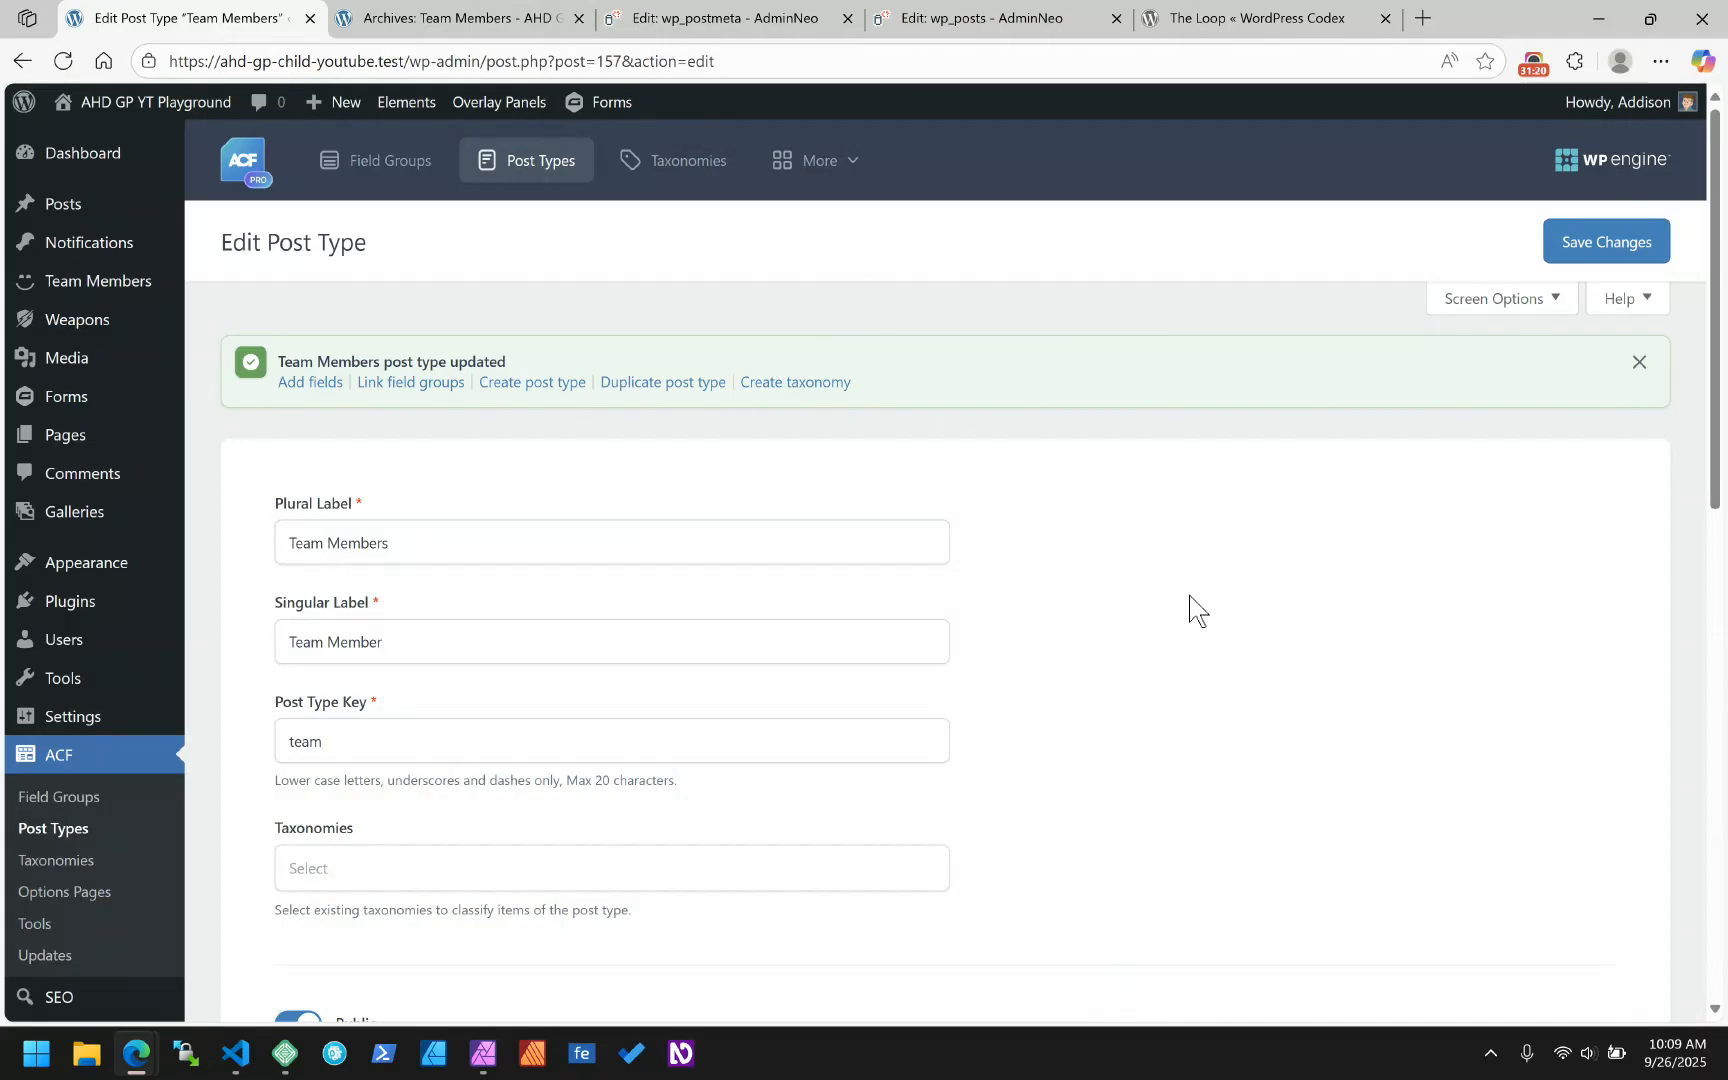
scroll(1197, 610, "down", 8)
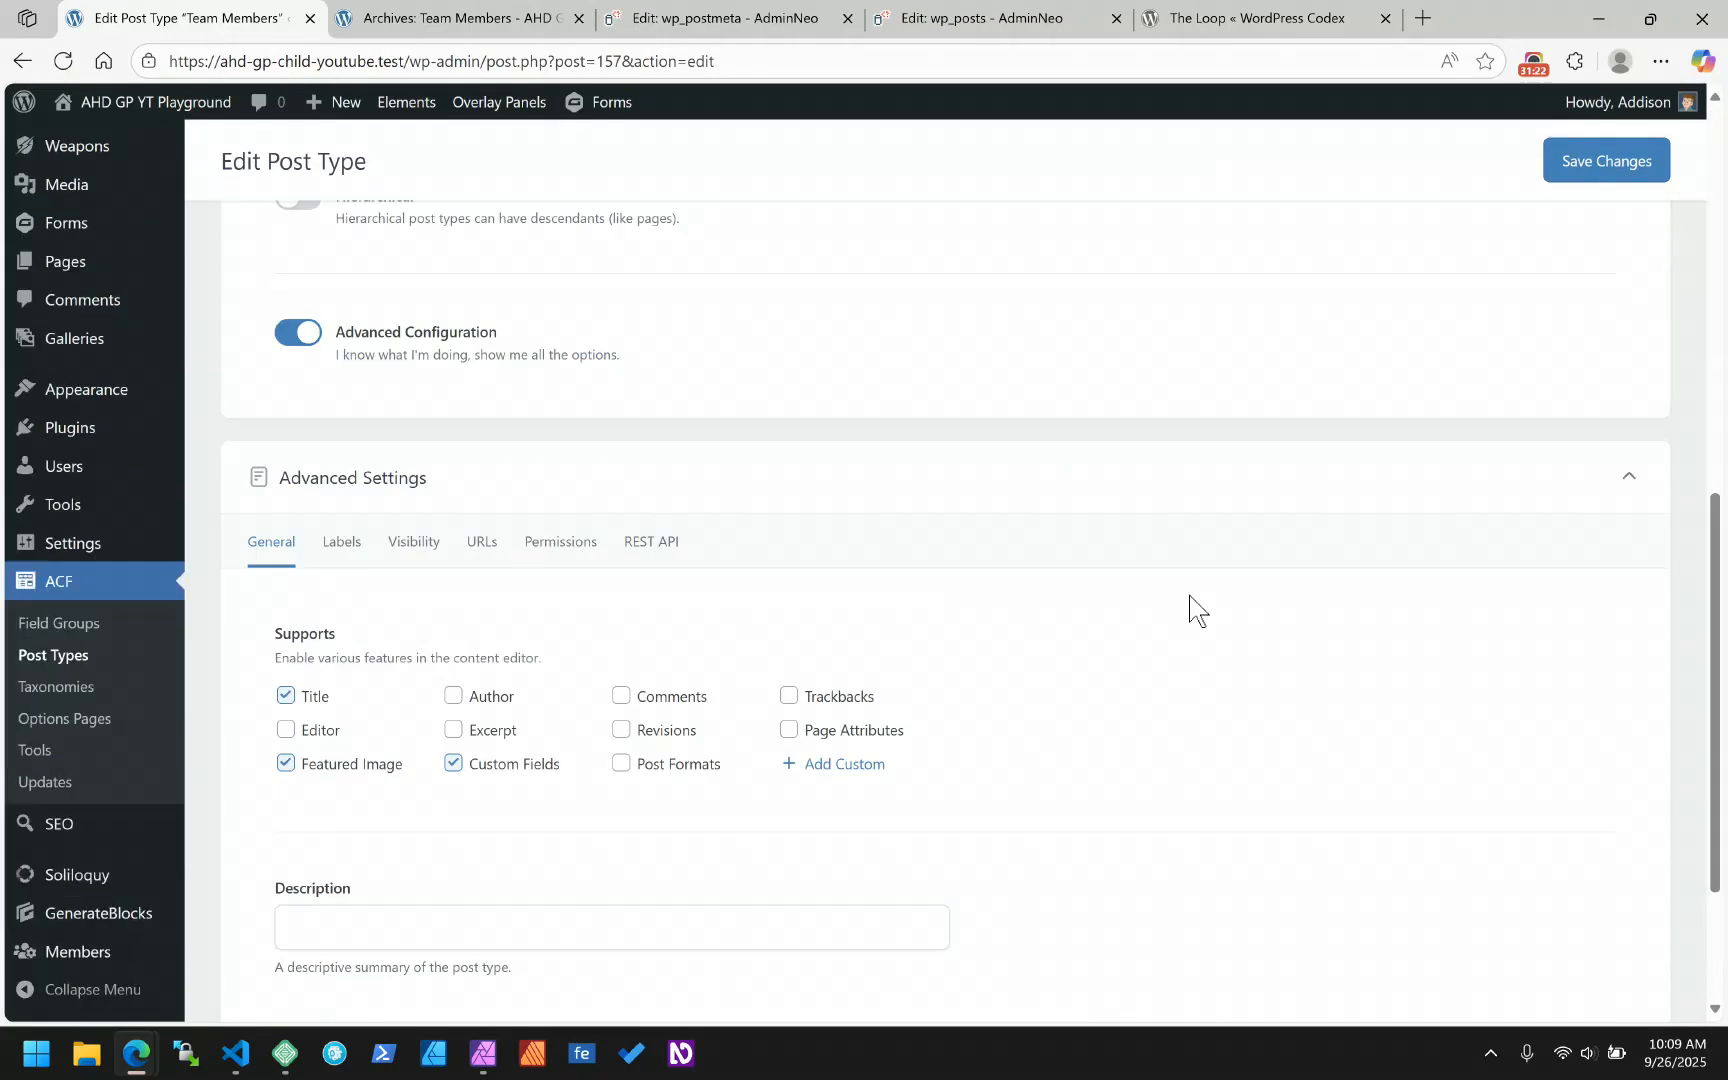
scroll(1197, 610, "up", 8)
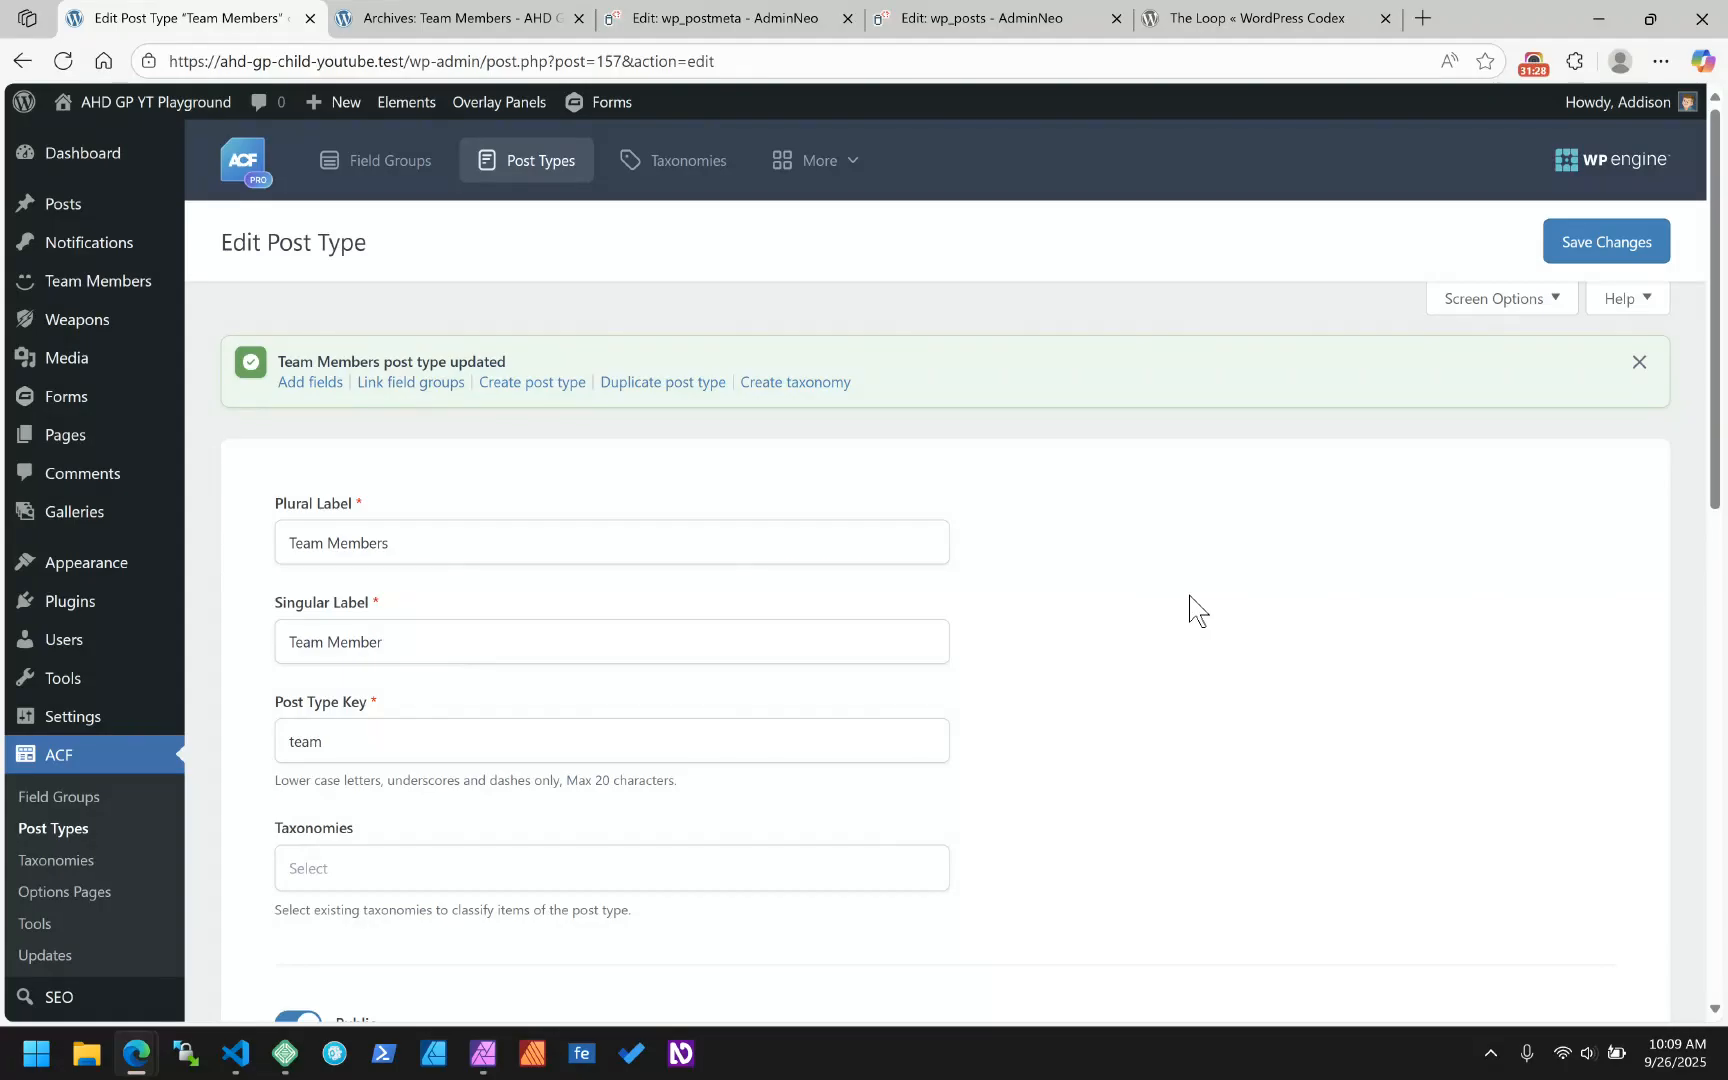
scroll(933, 555, "down", 5)
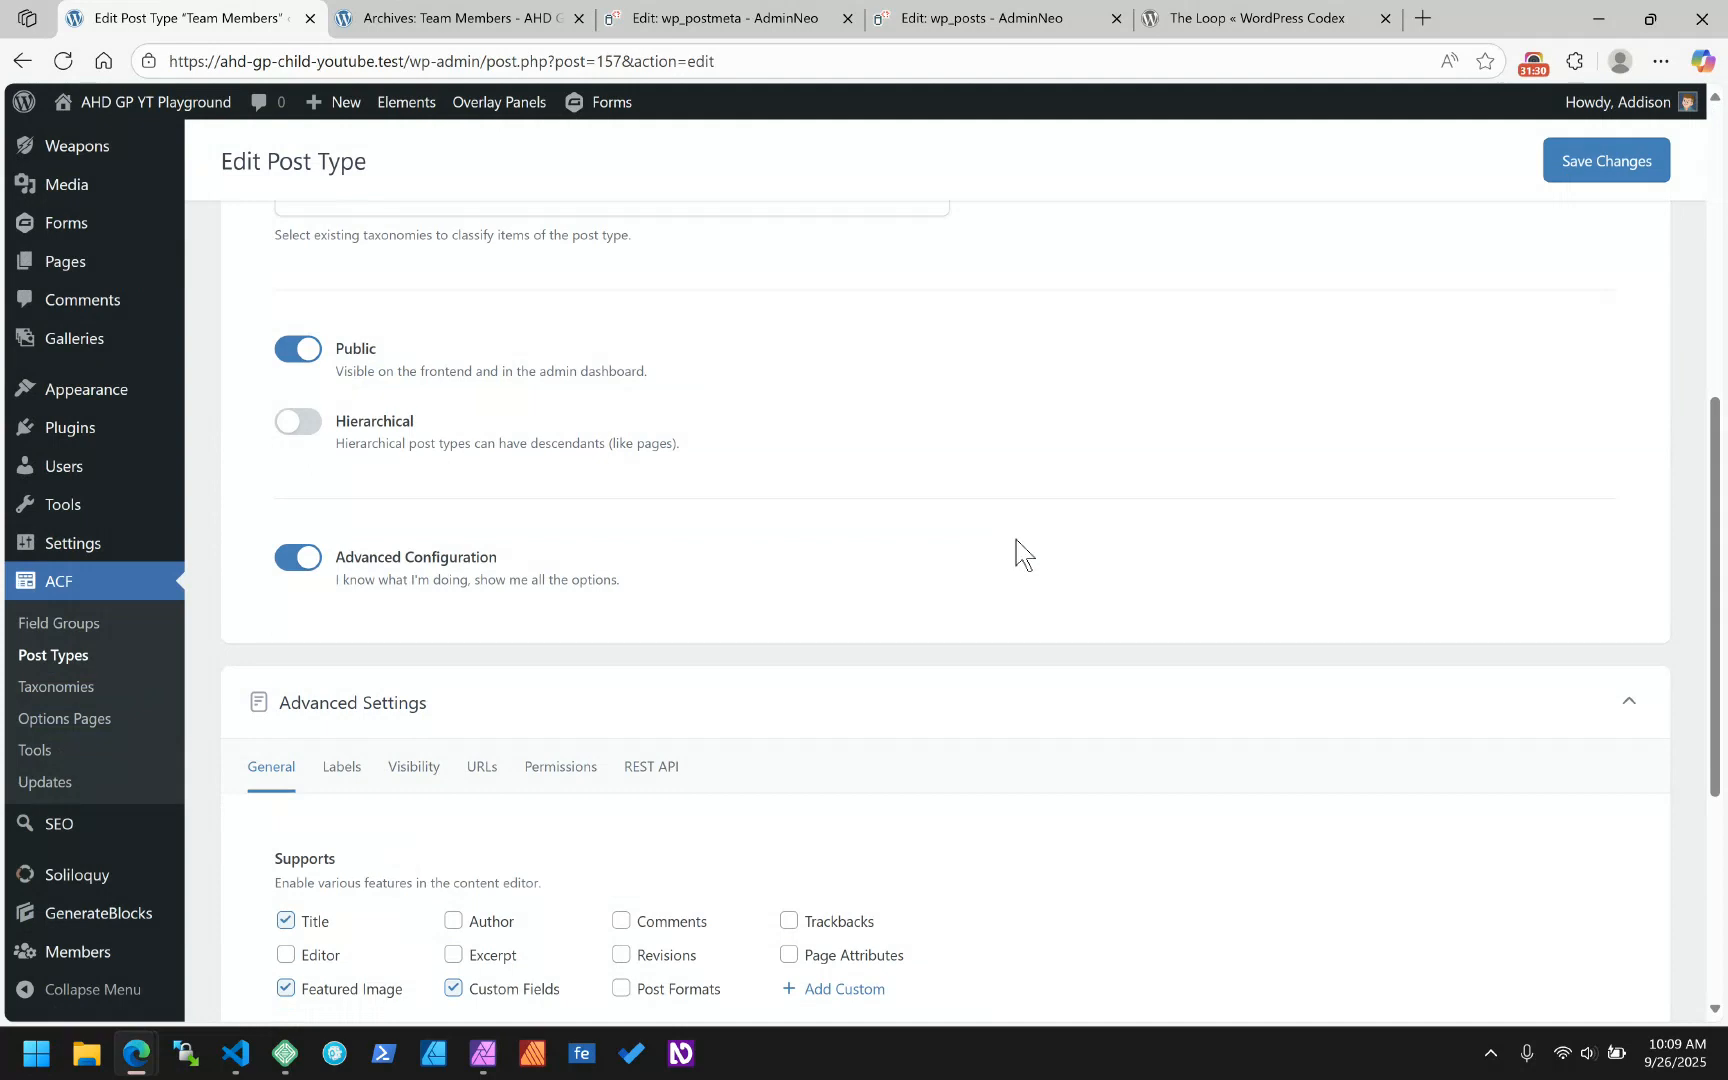
scroll(1130, 530, "up", 6)
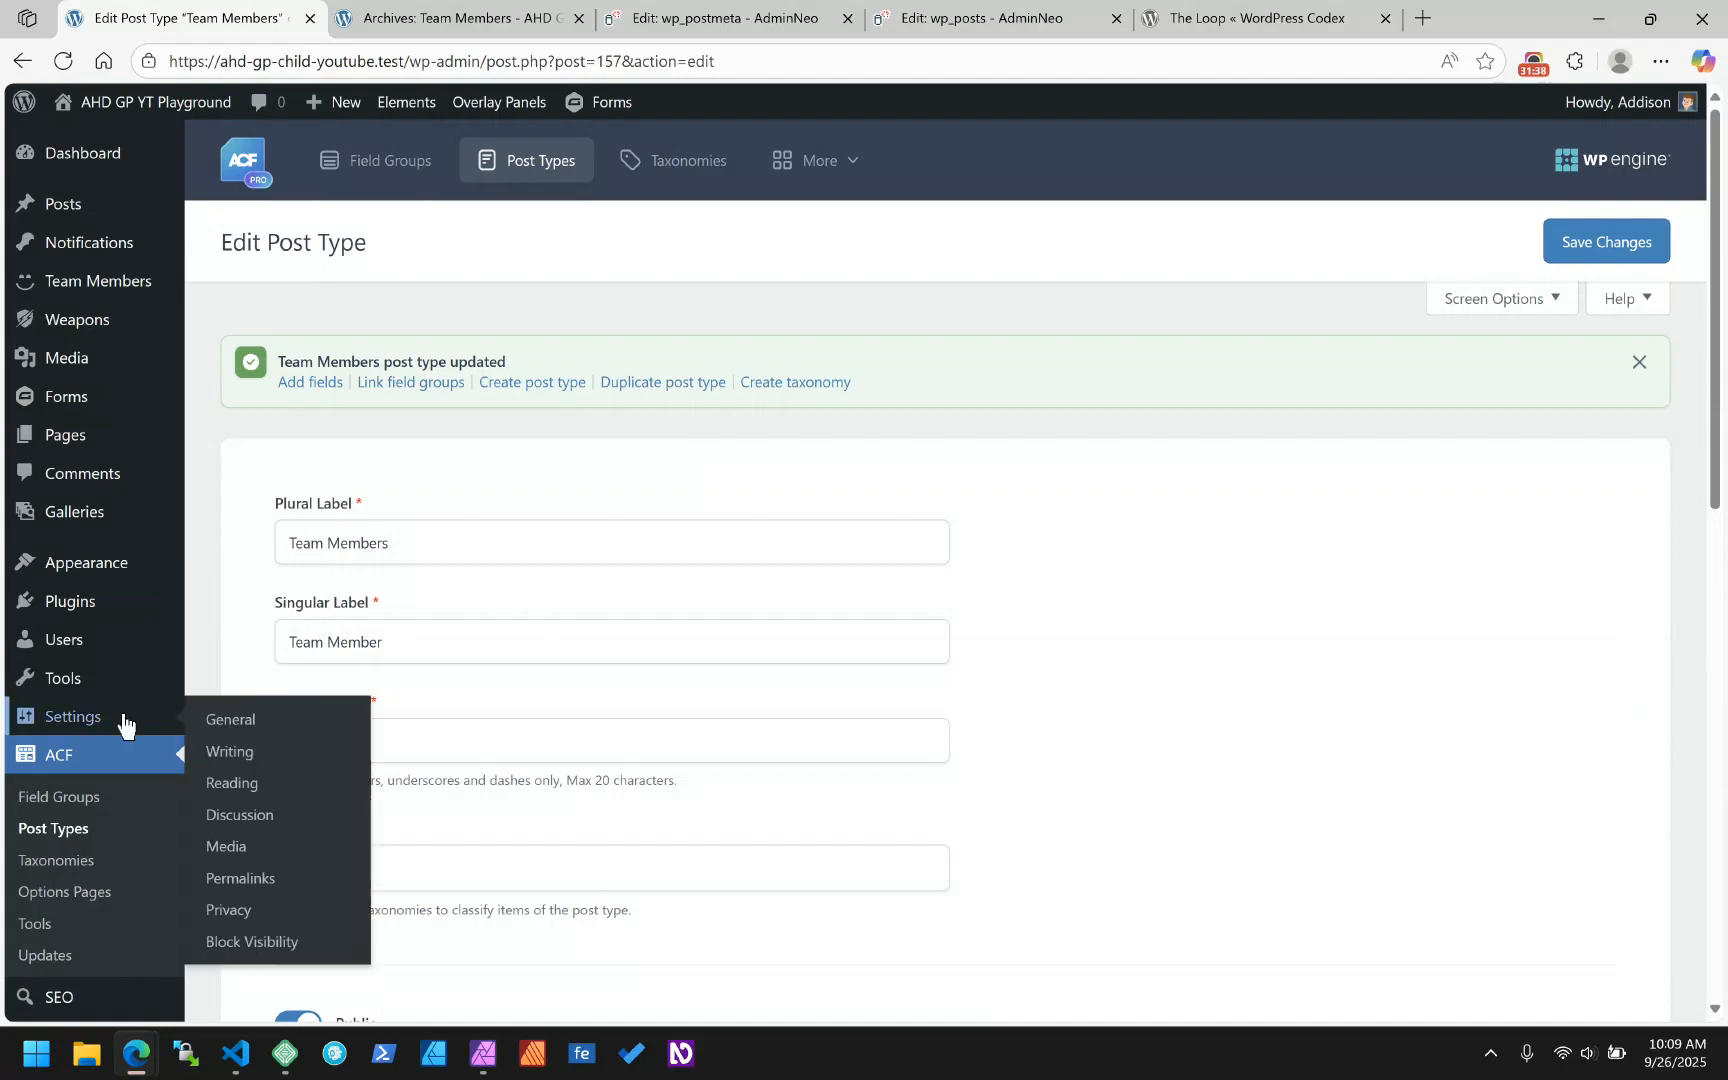
left_click(71, 814)
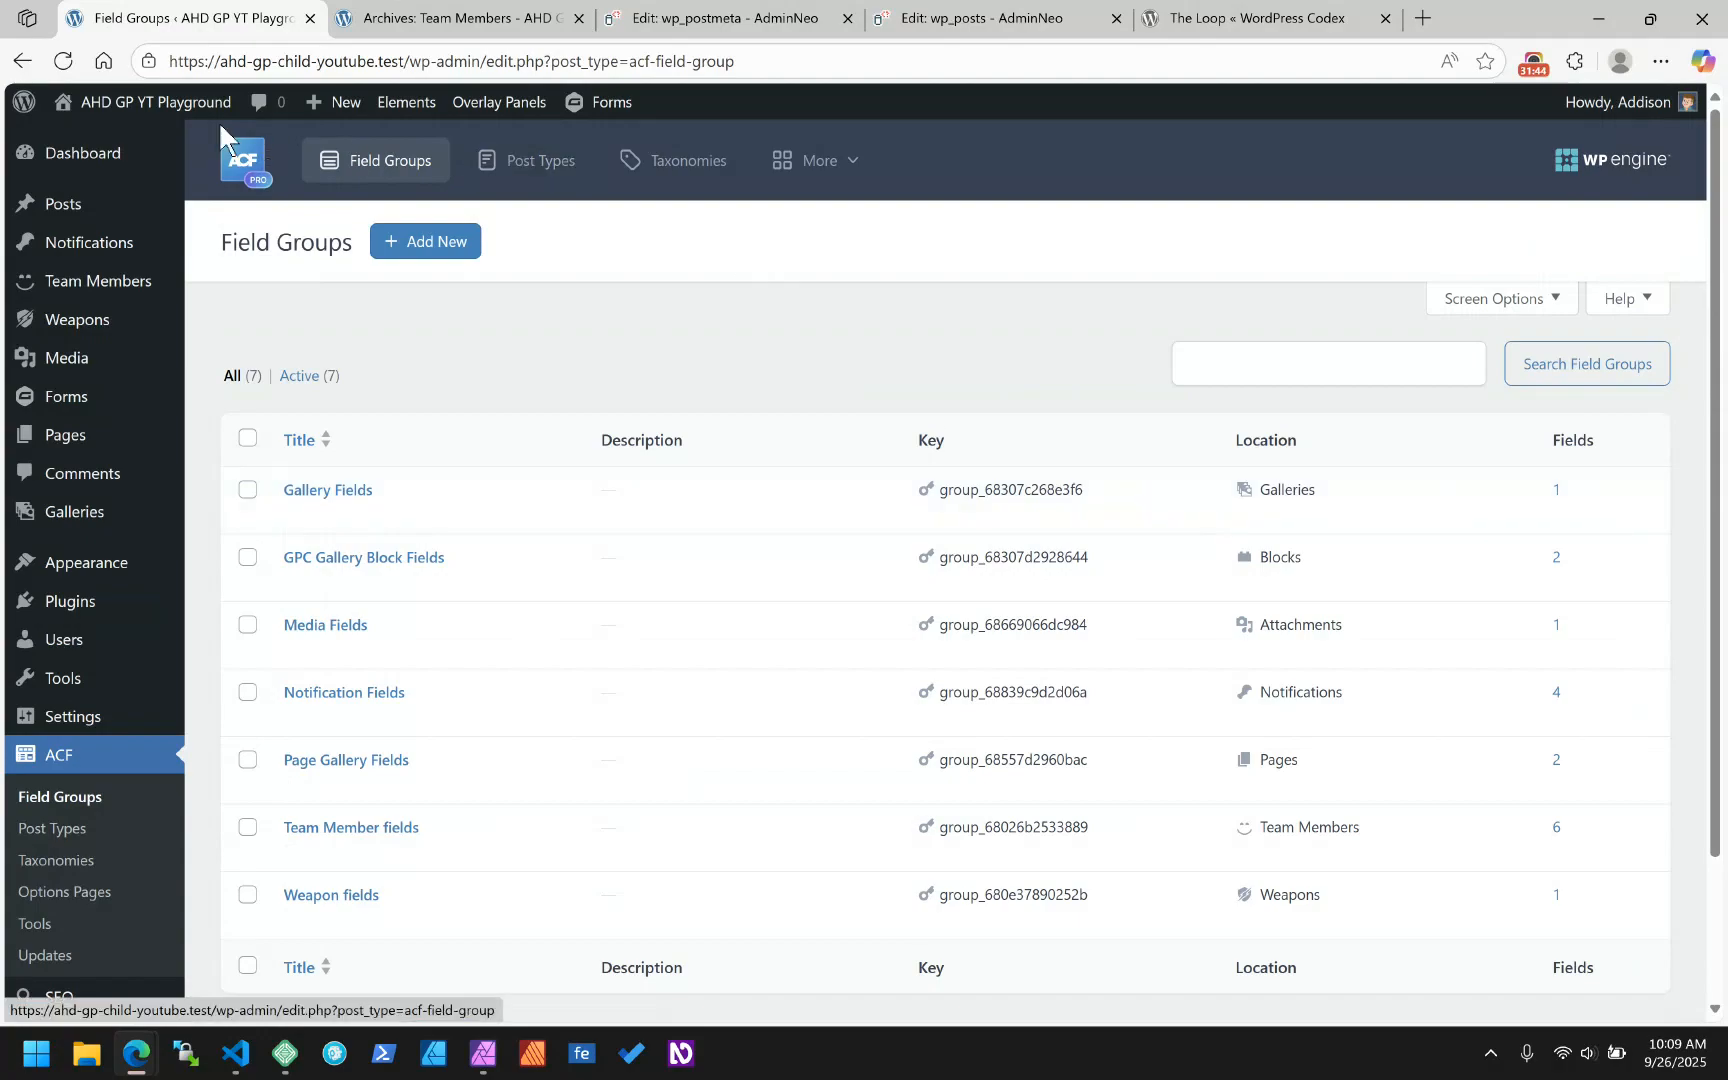
left_click(418, 102)
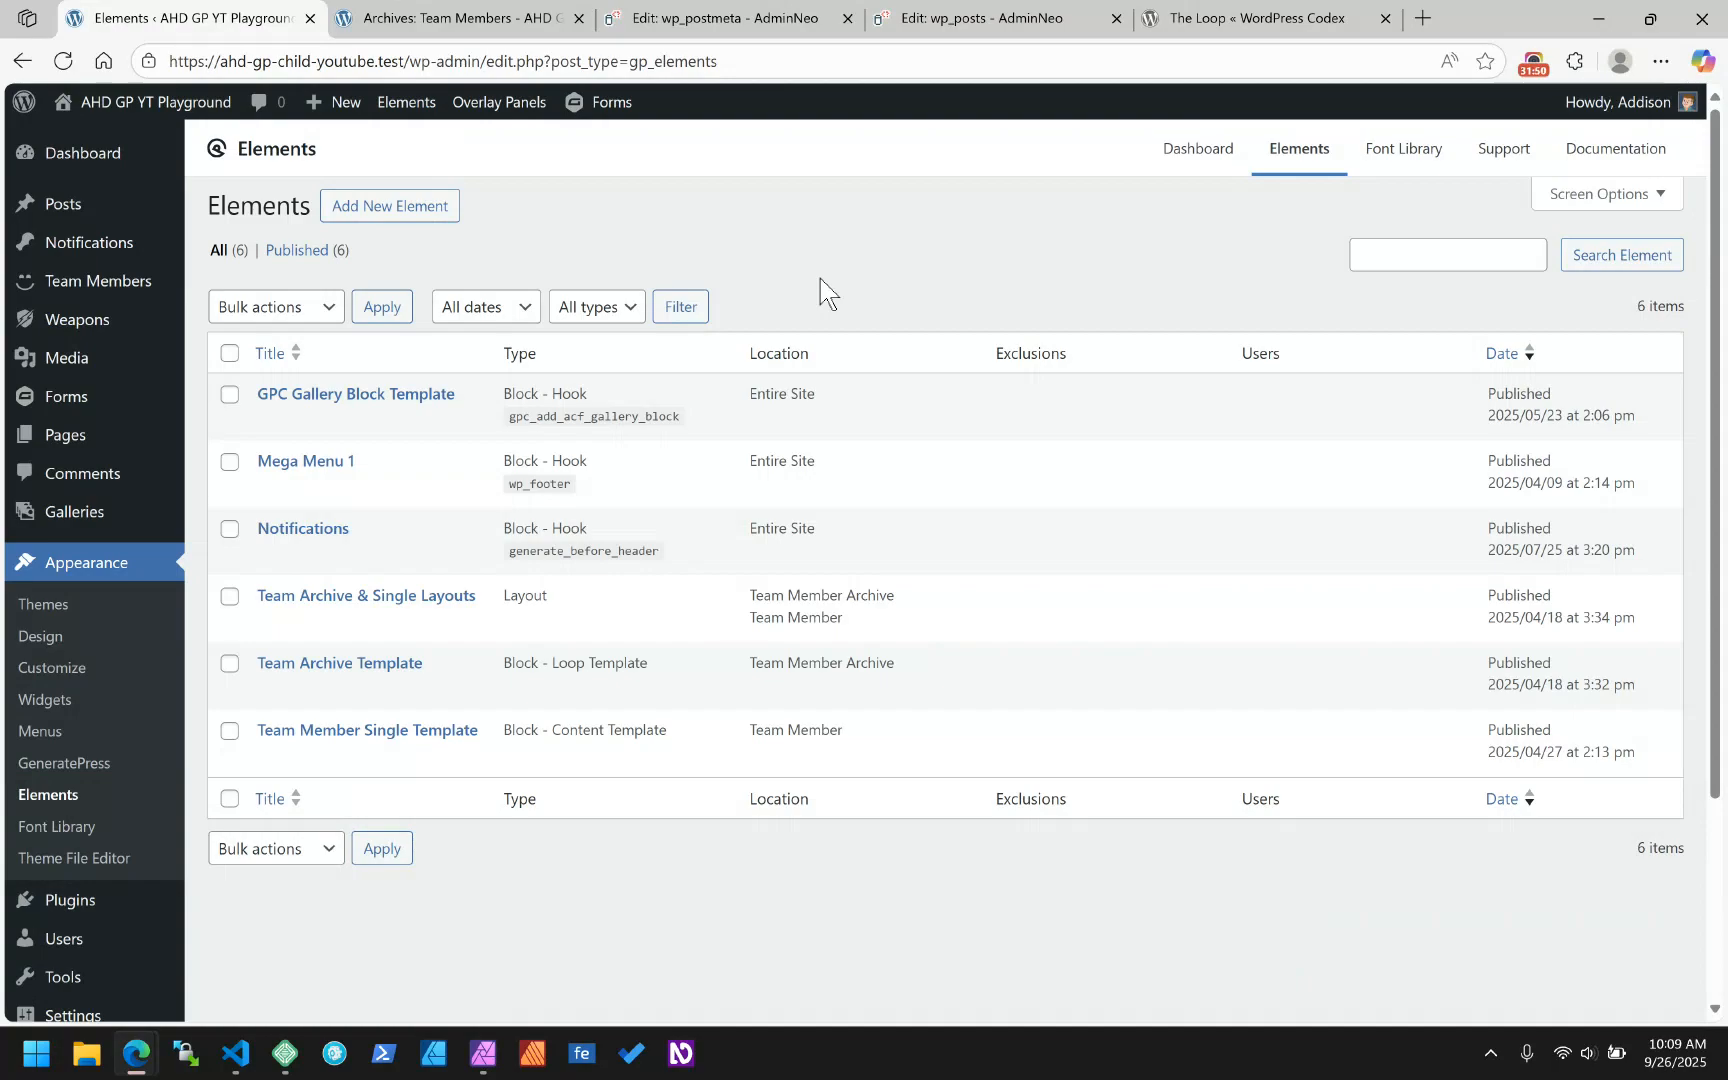
right_click(376, 668)
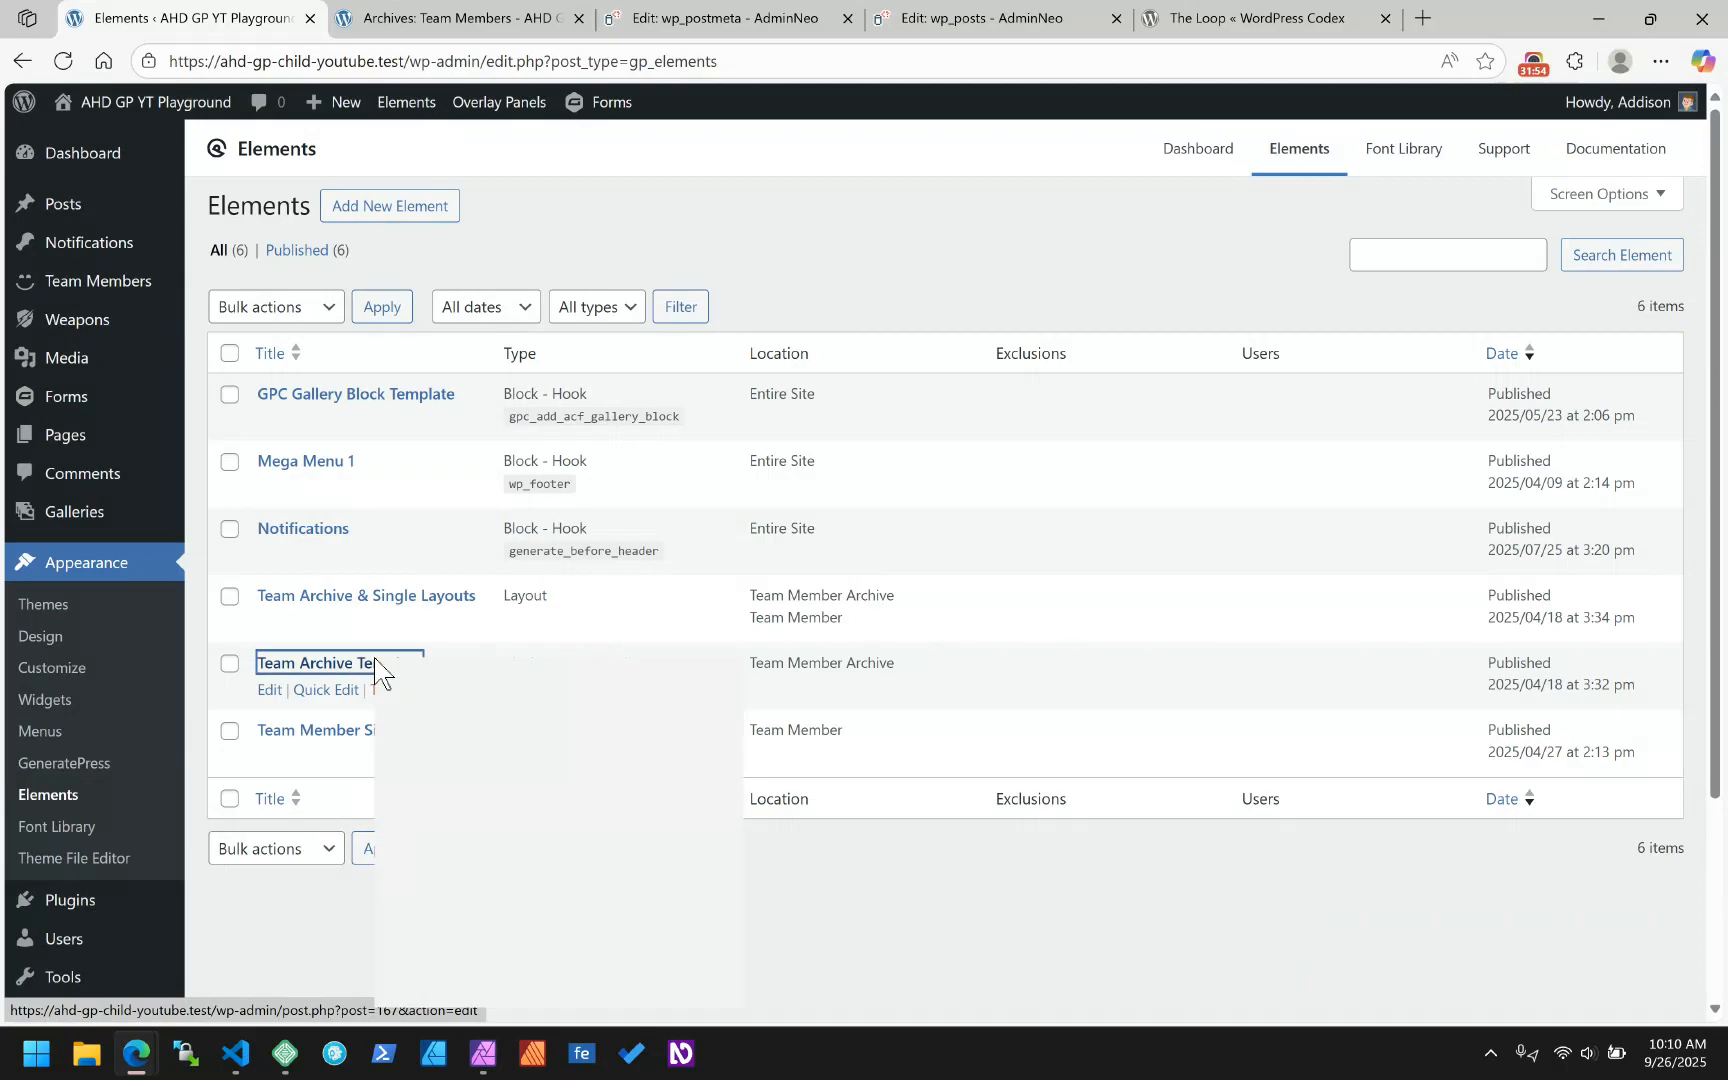
left_click(508, 678)
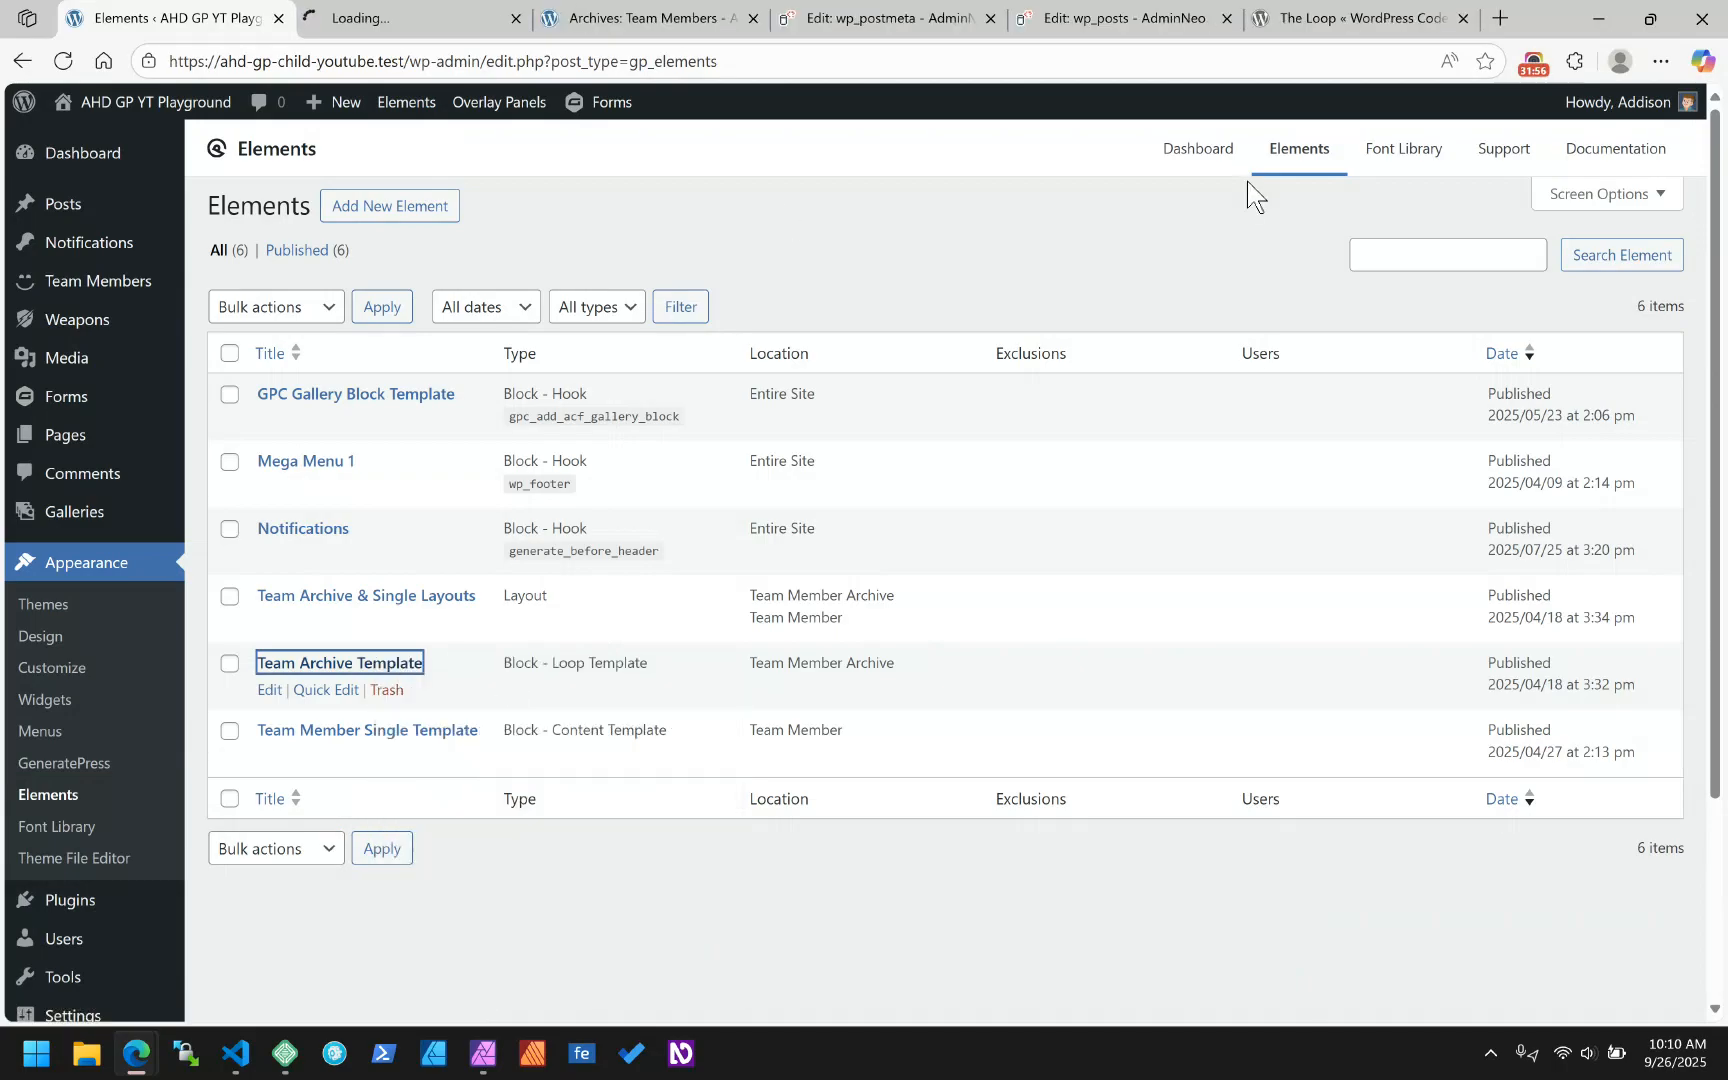
left_click(1535, 66)
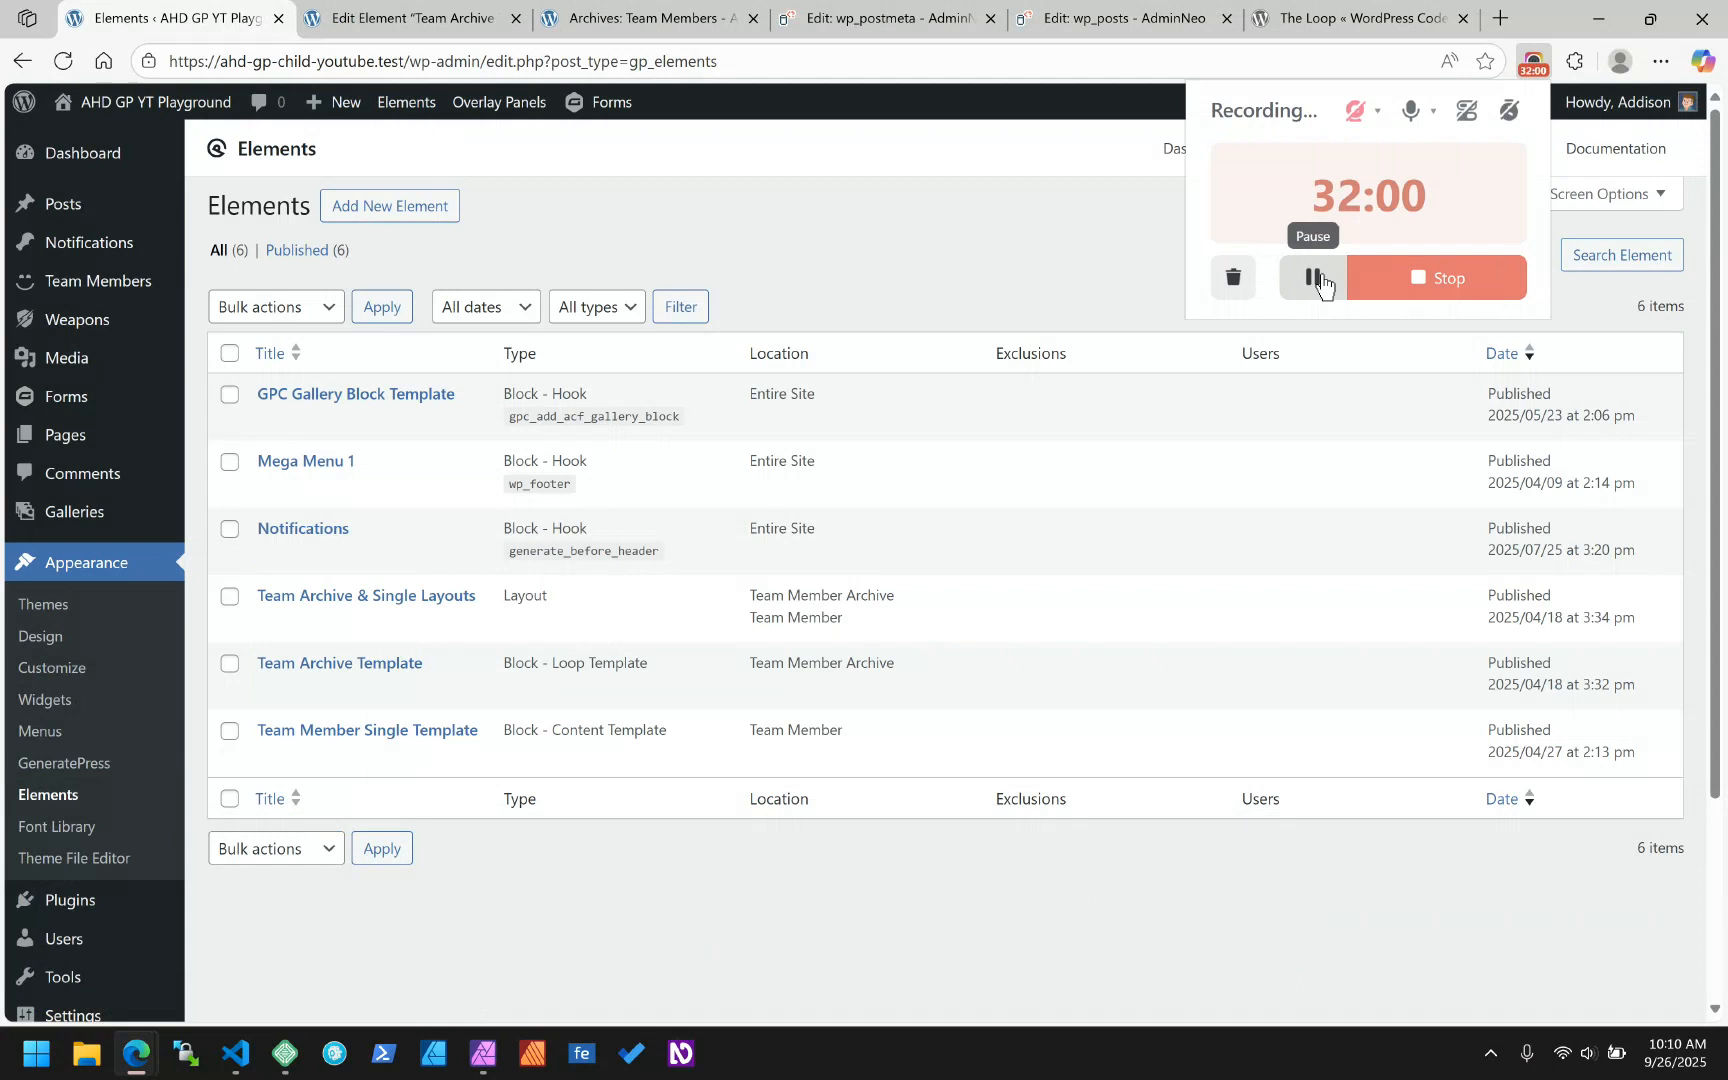
left_click(995, 255)
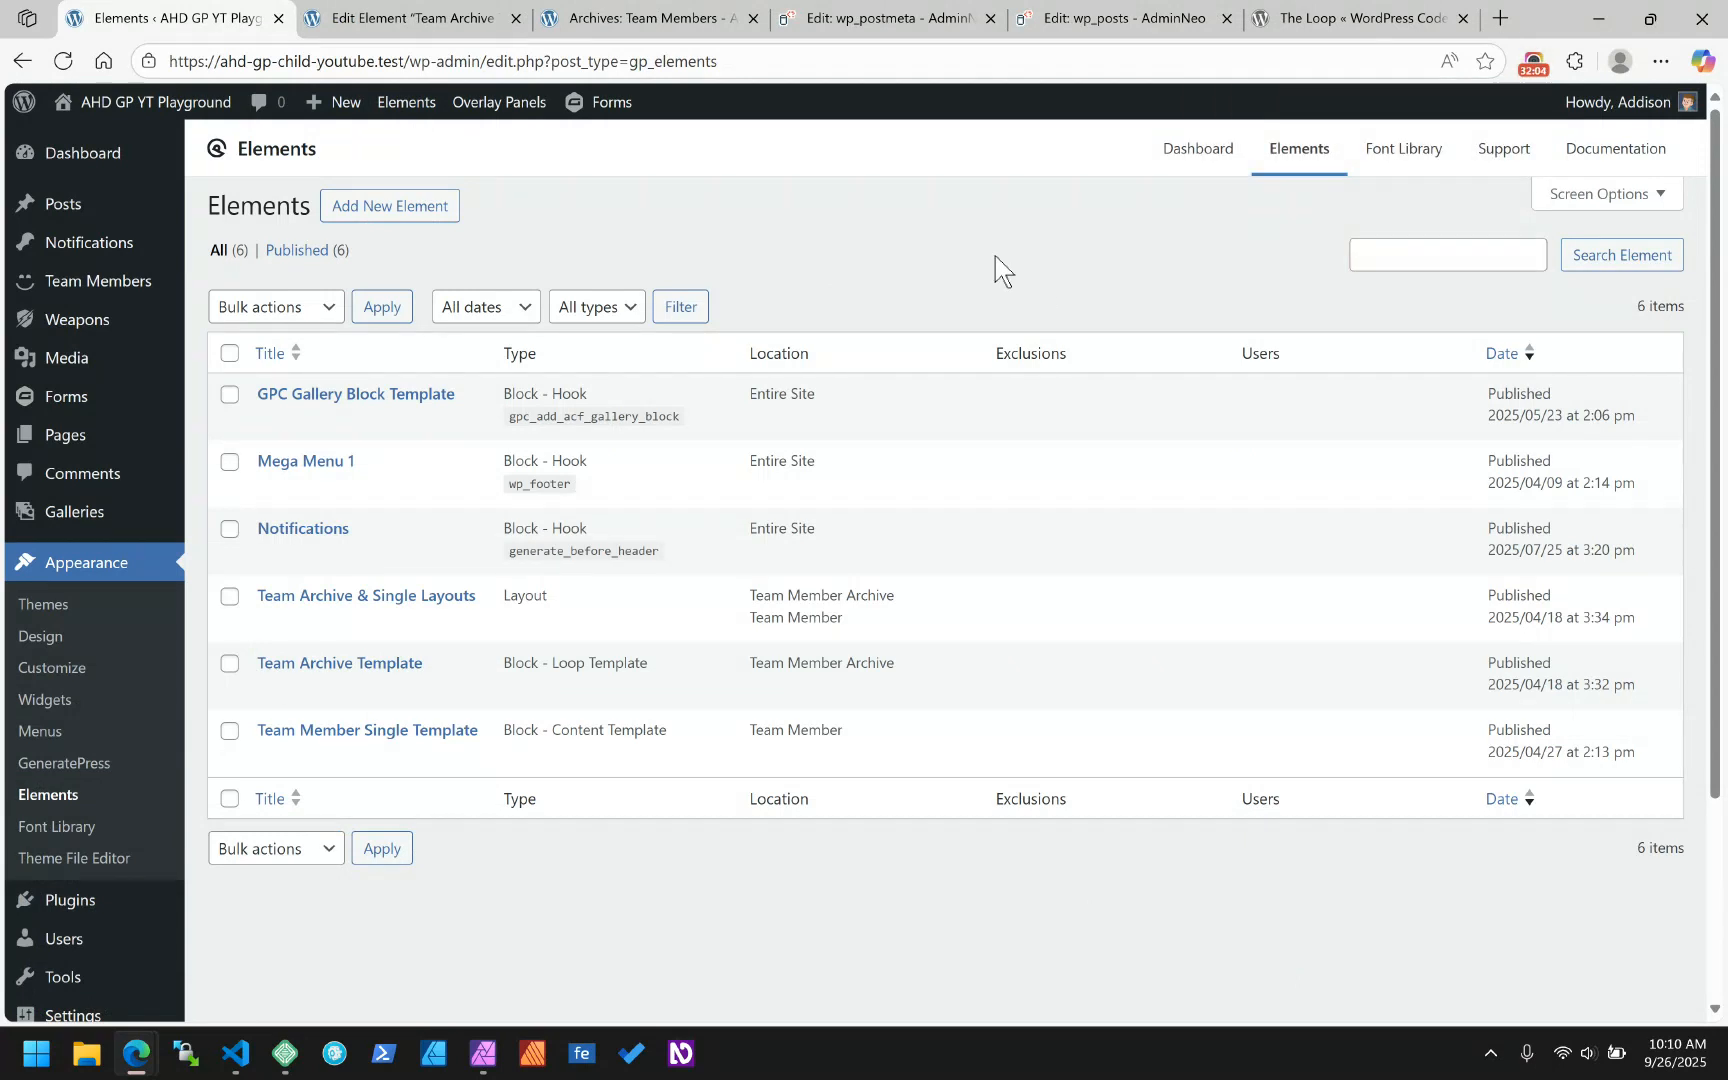
- Look over the Team Archive Template in the editor, expand its nested containers in the block structure, and select the Query block
left_click(390, 12)
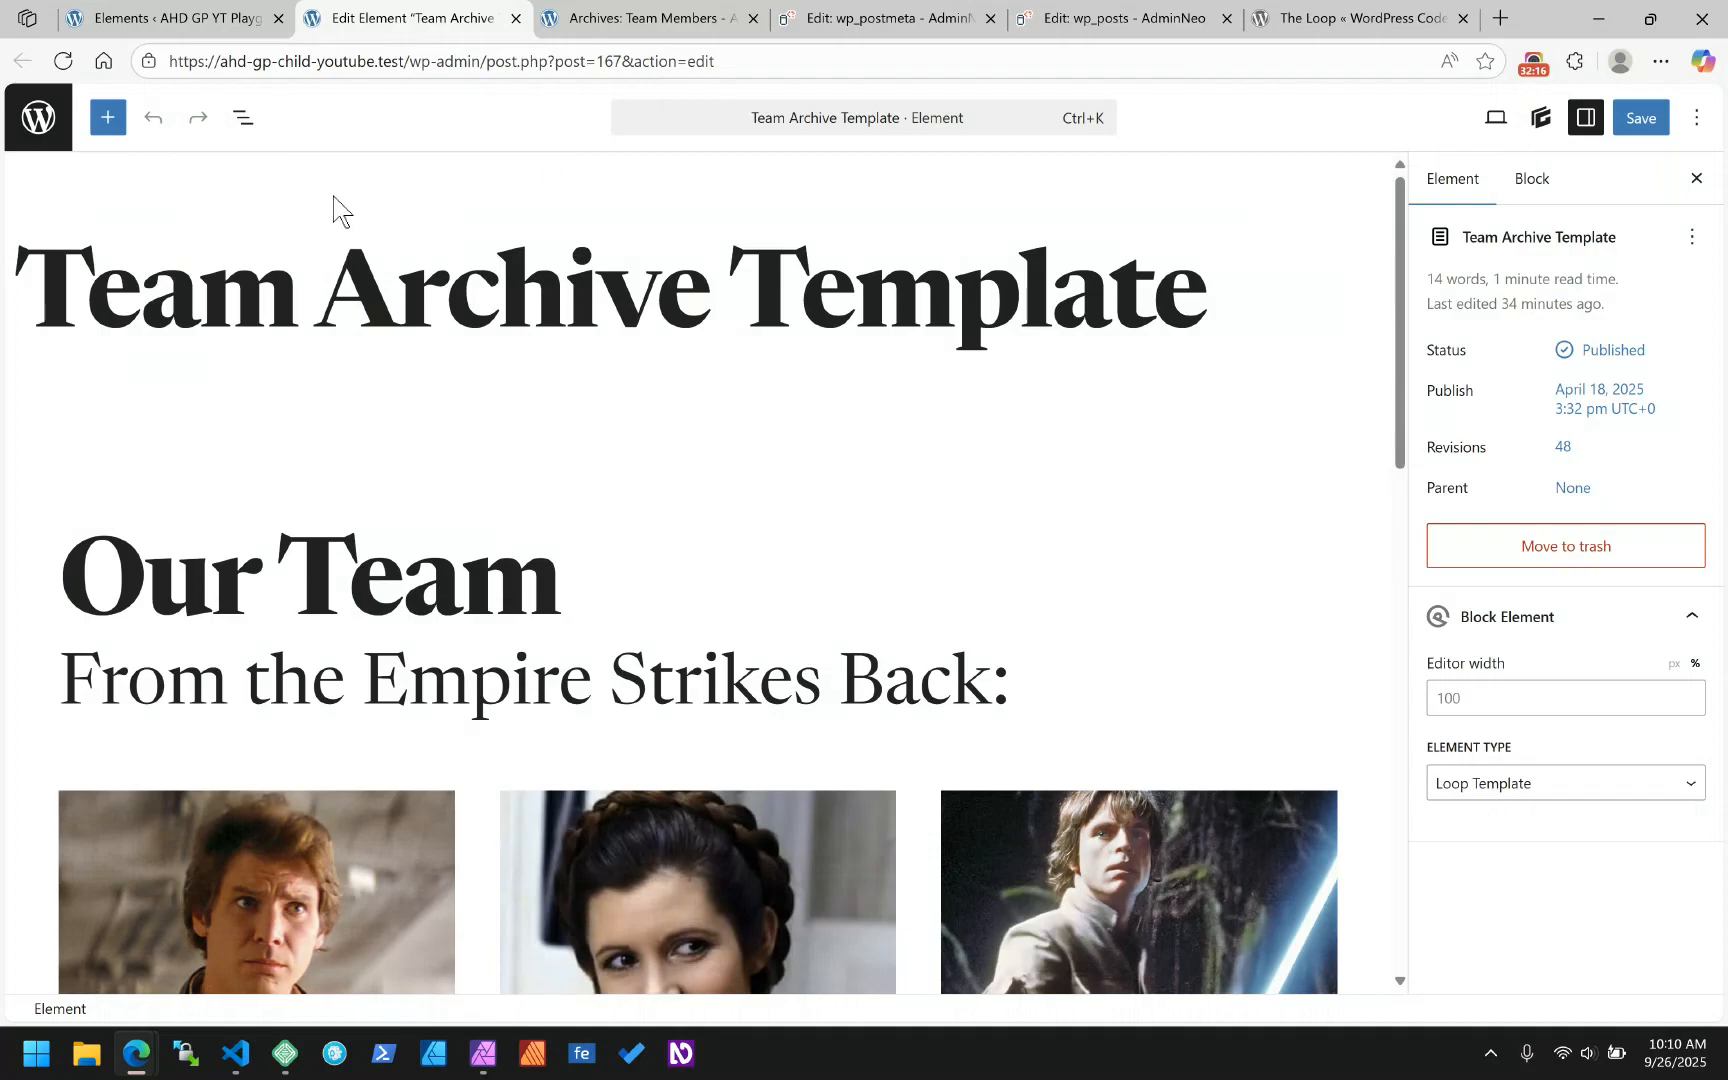
scroll(328, 451, "down", 6)
scroll(328, 451, "up", 6)
left_click(243, 118)
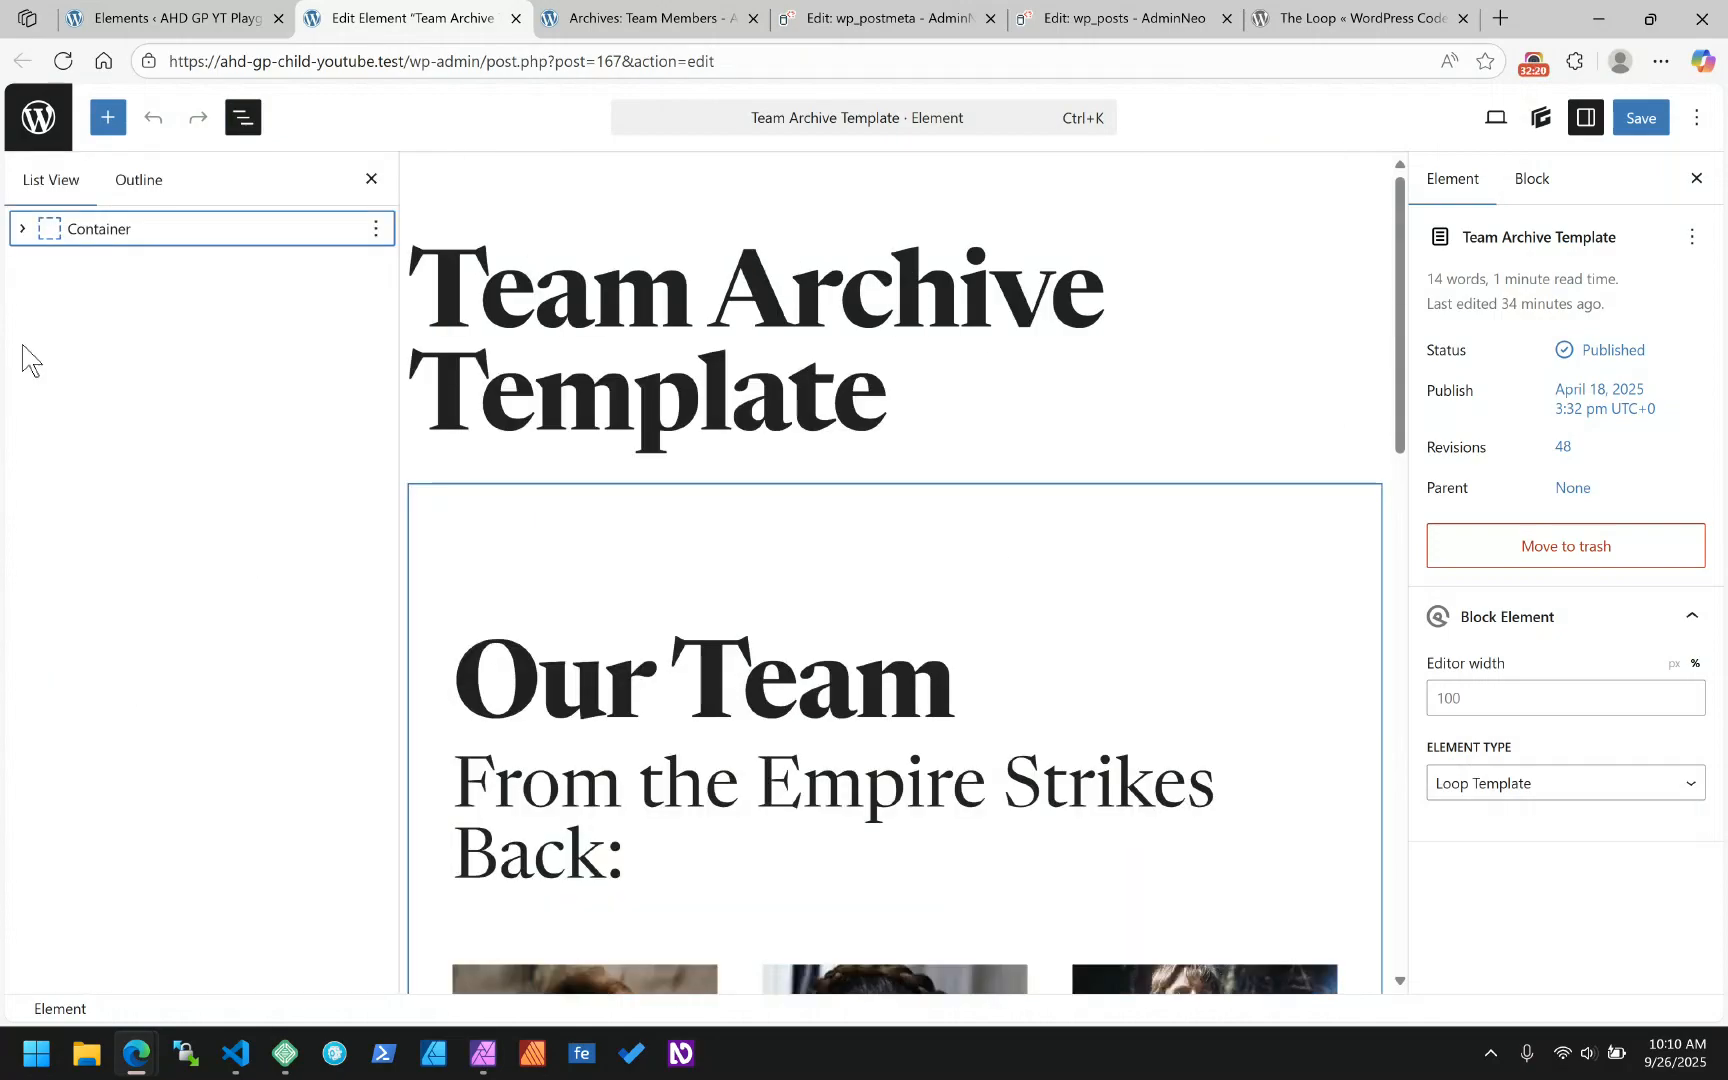
left_click(22, 229)
left_click(52, 270)
left_click(49, 265)
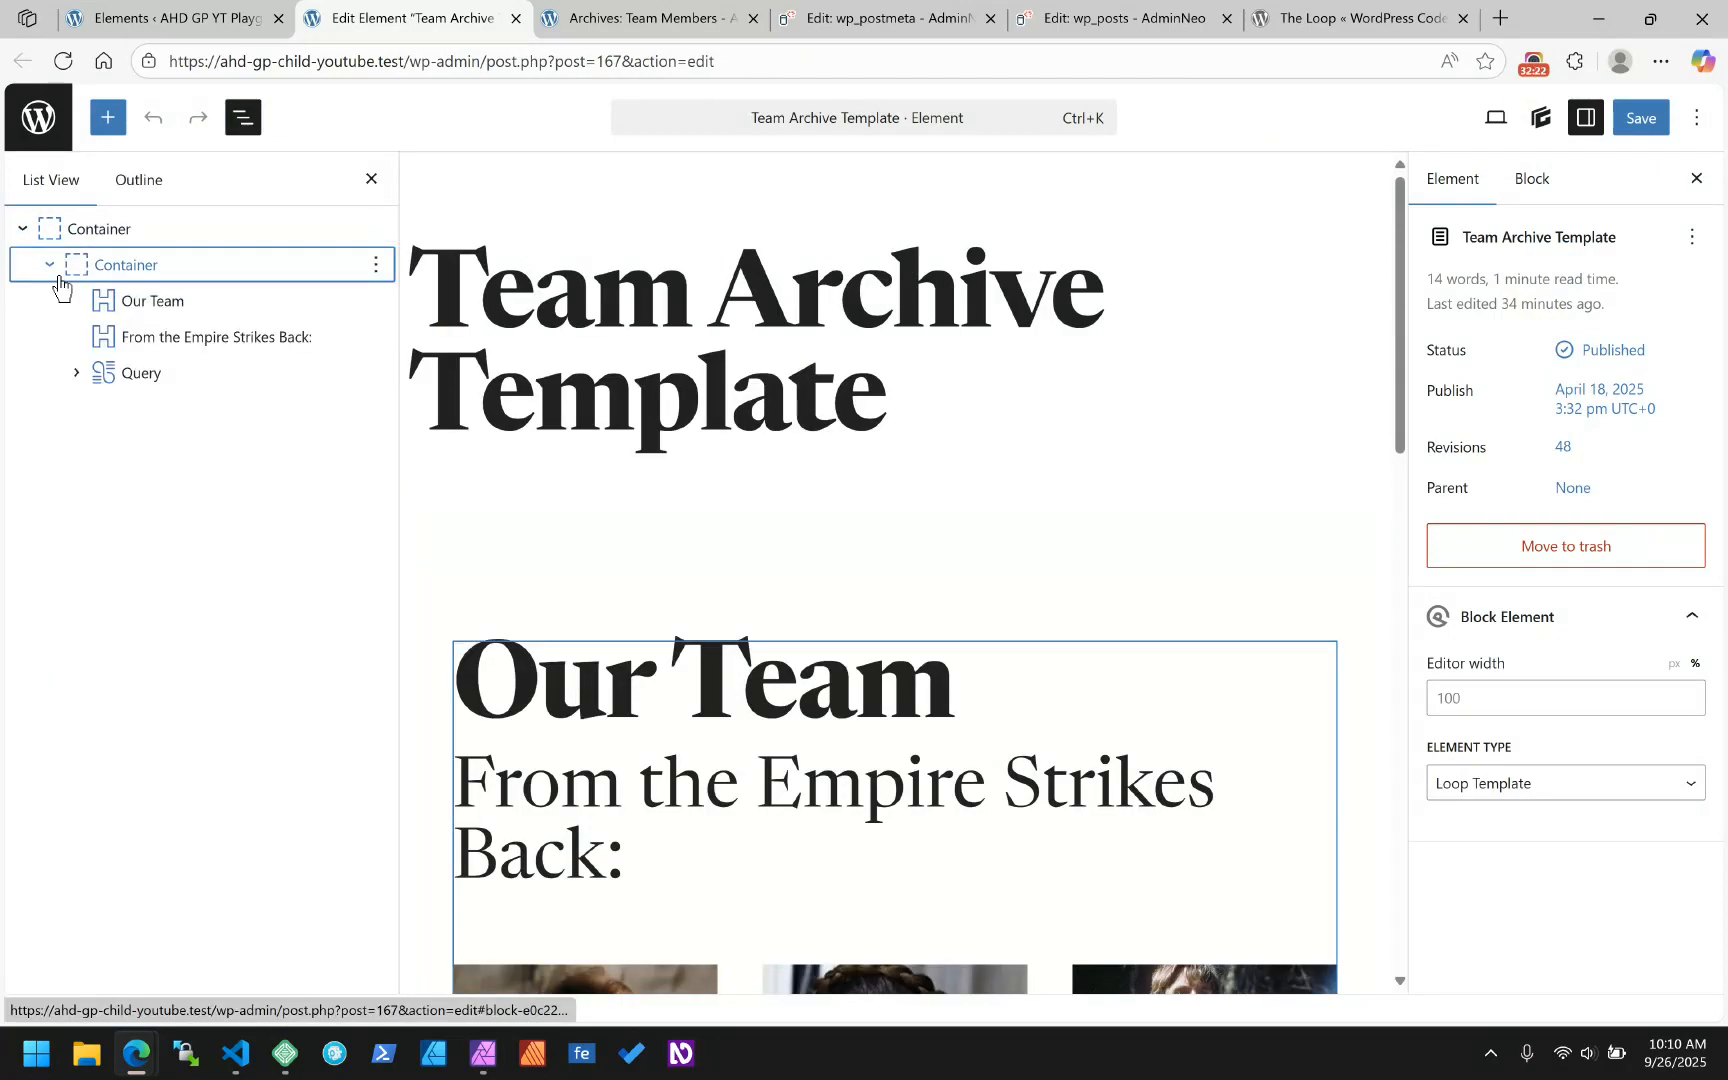
left_click(135, 373)
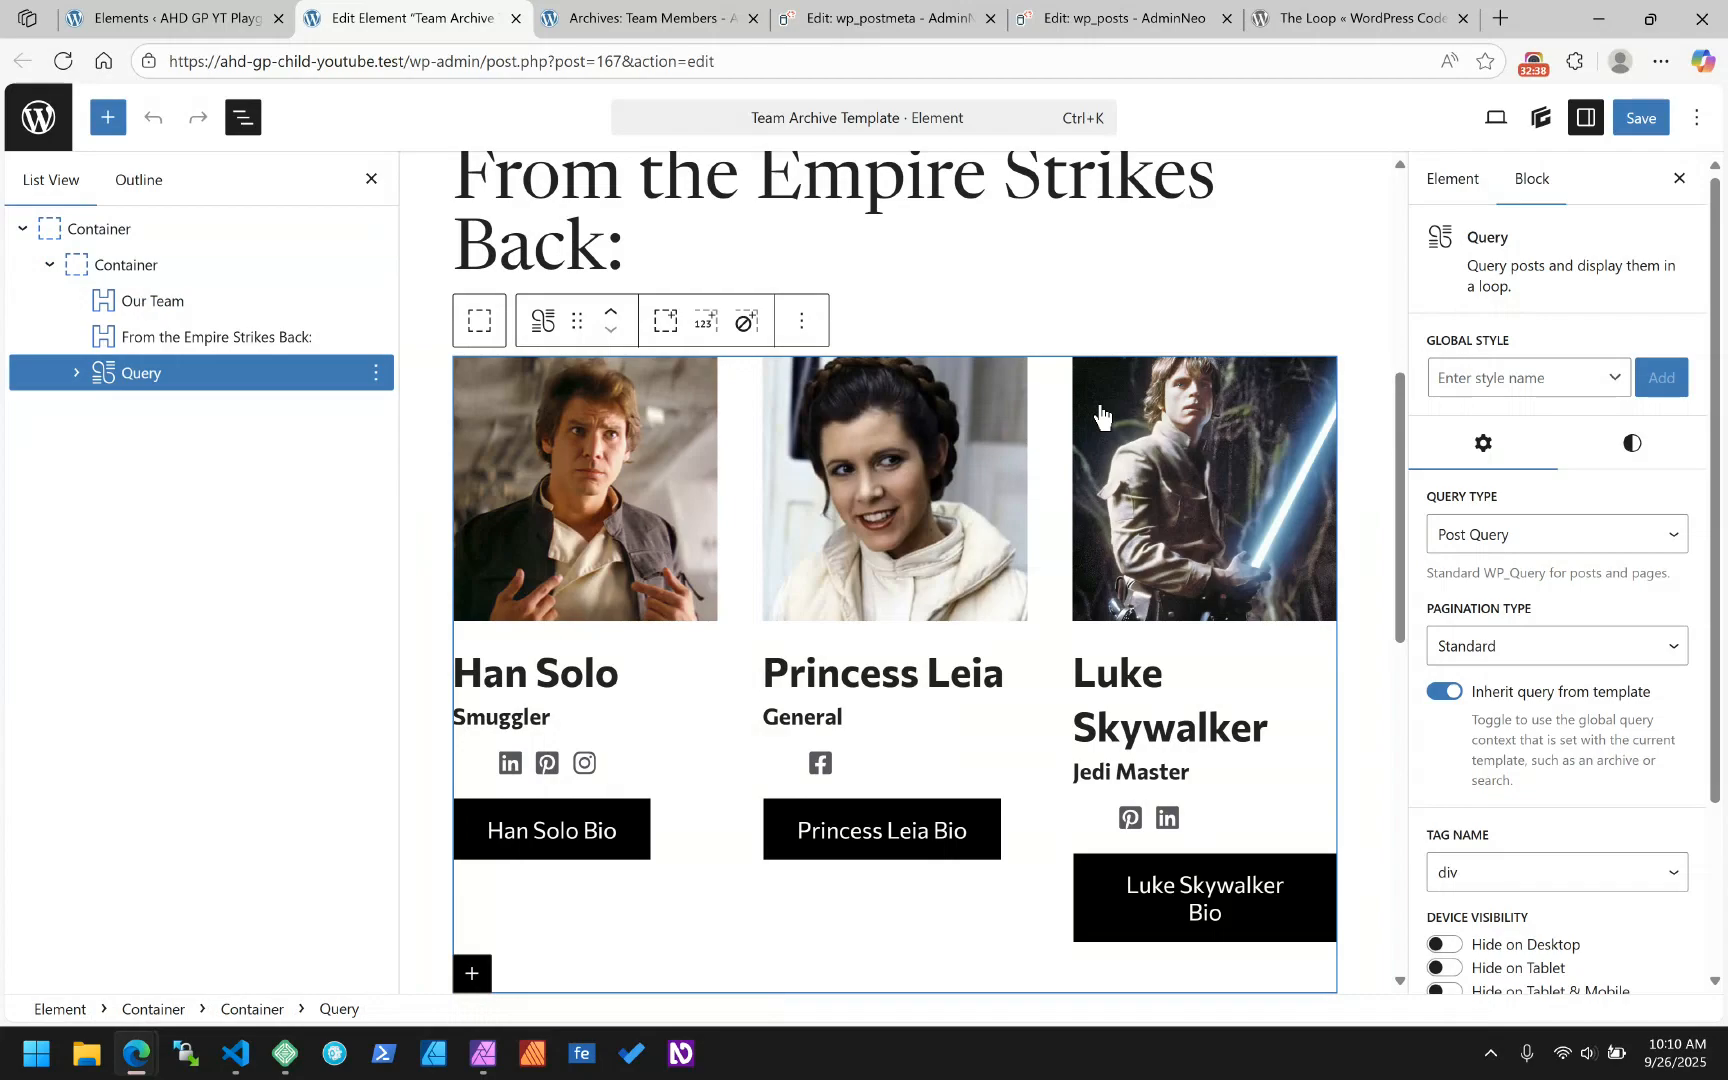
left_click(830, 20)
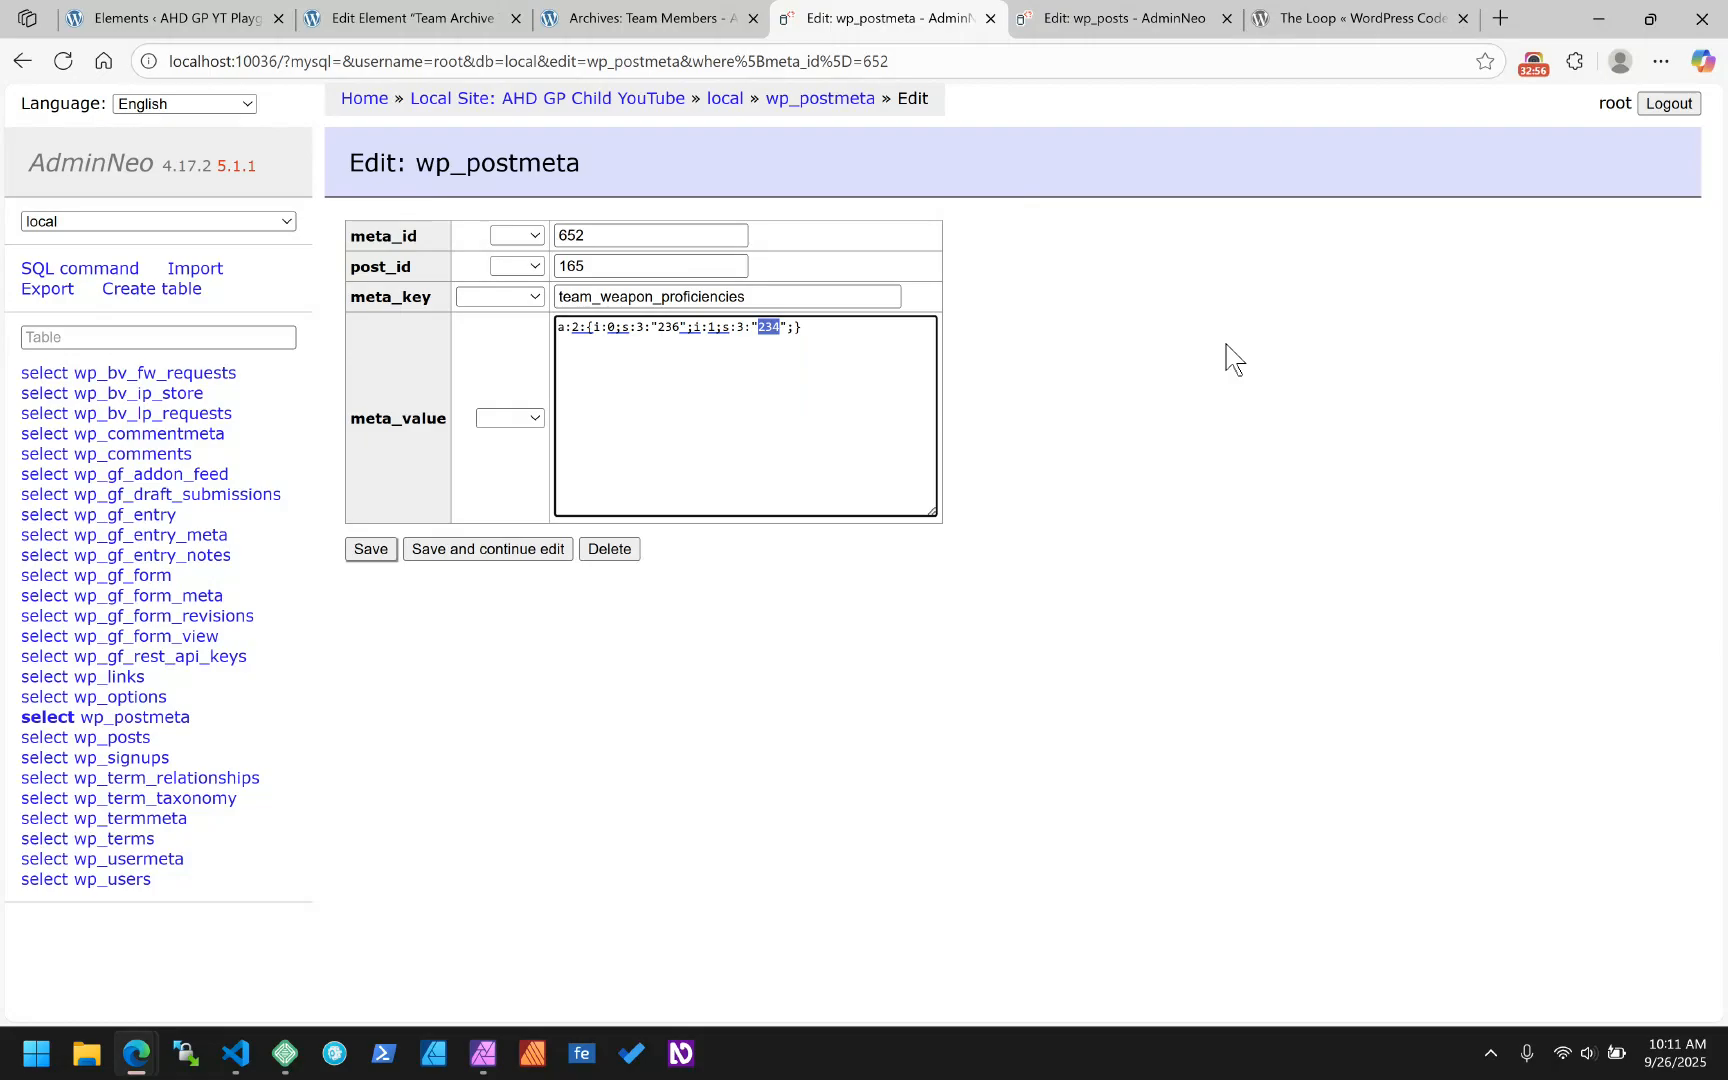
left_click(615, 15)
left_click(471, 14)
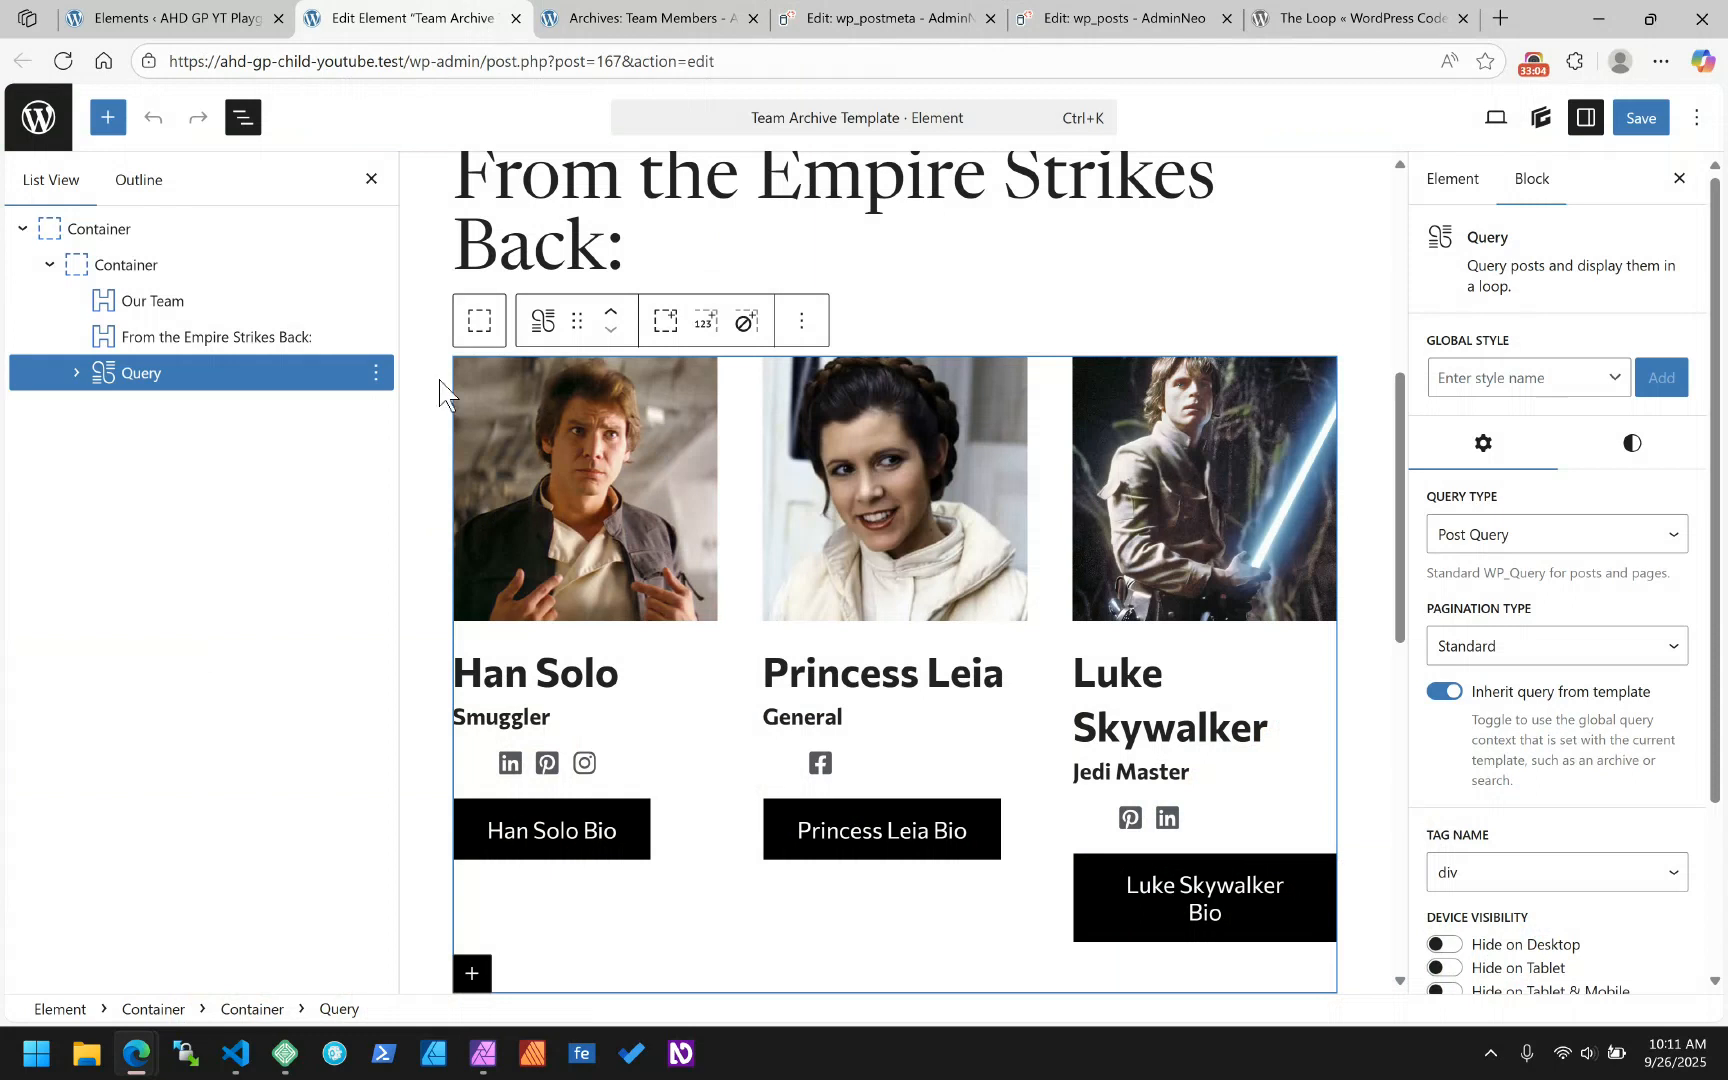
- Check the template's display rules and keep Loop Template as its element type
scroll(440, 393, "down", 10)
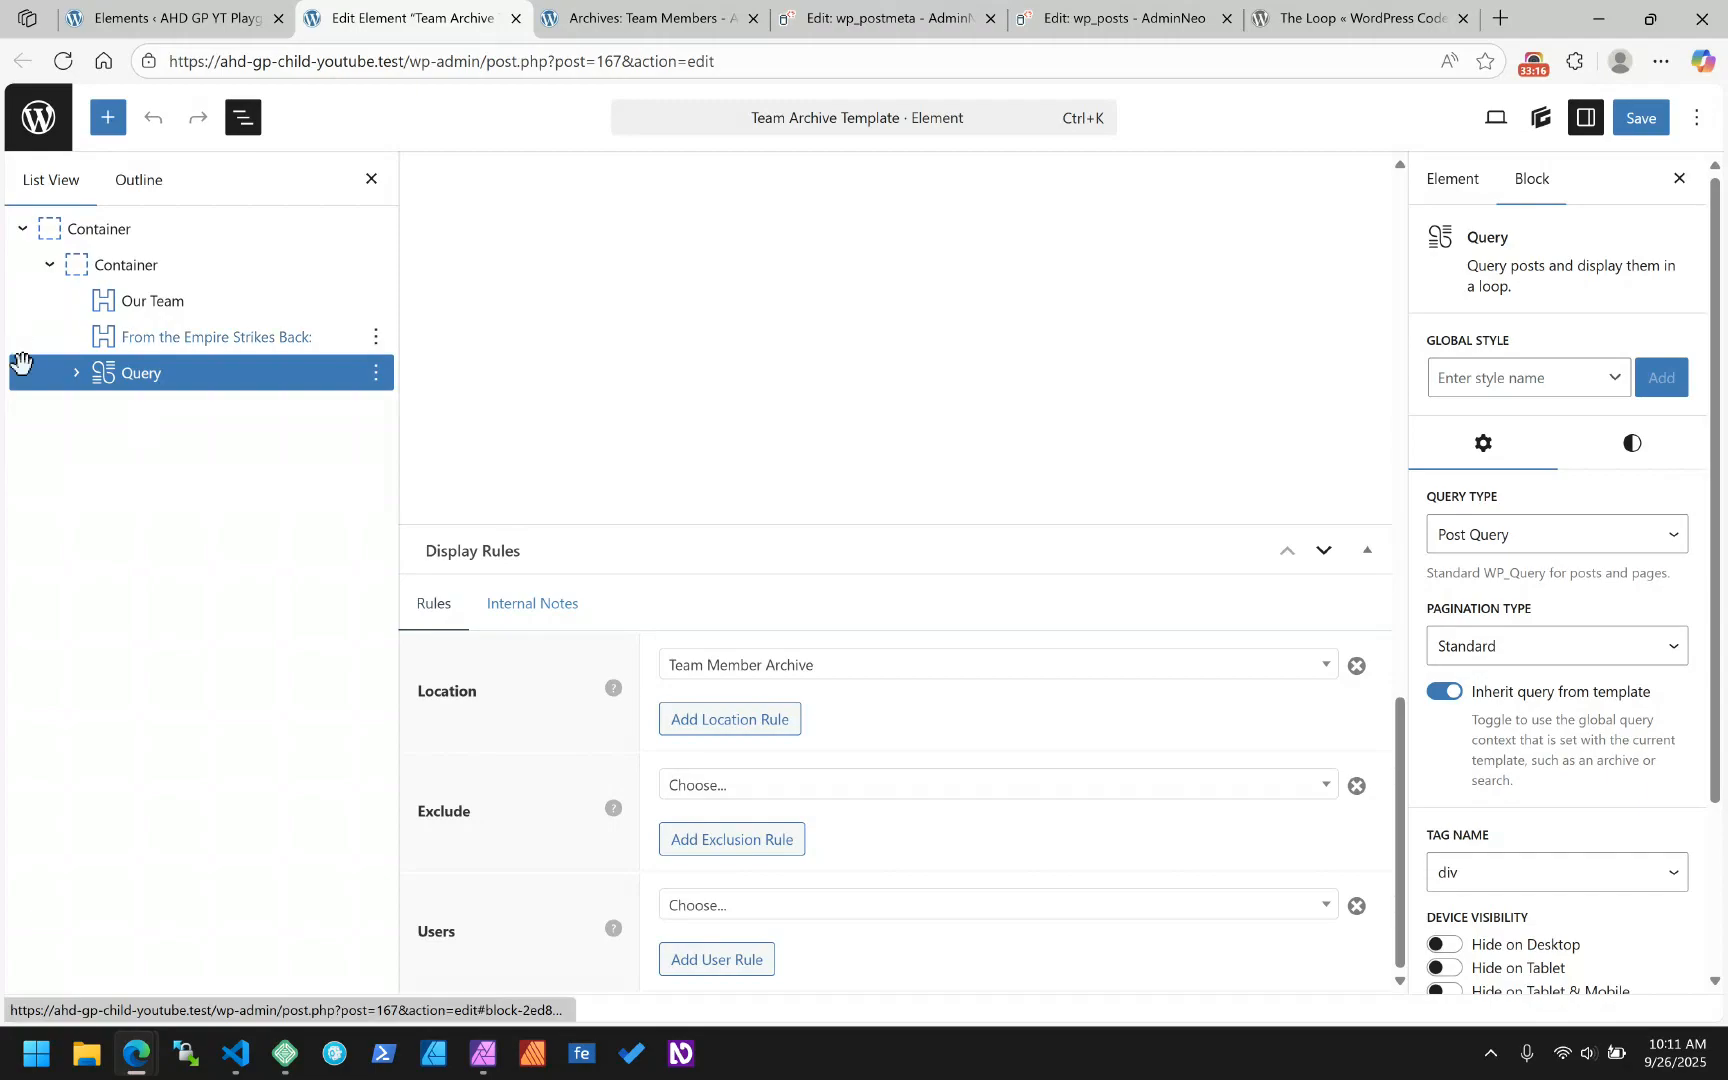
left_click(78, 384)
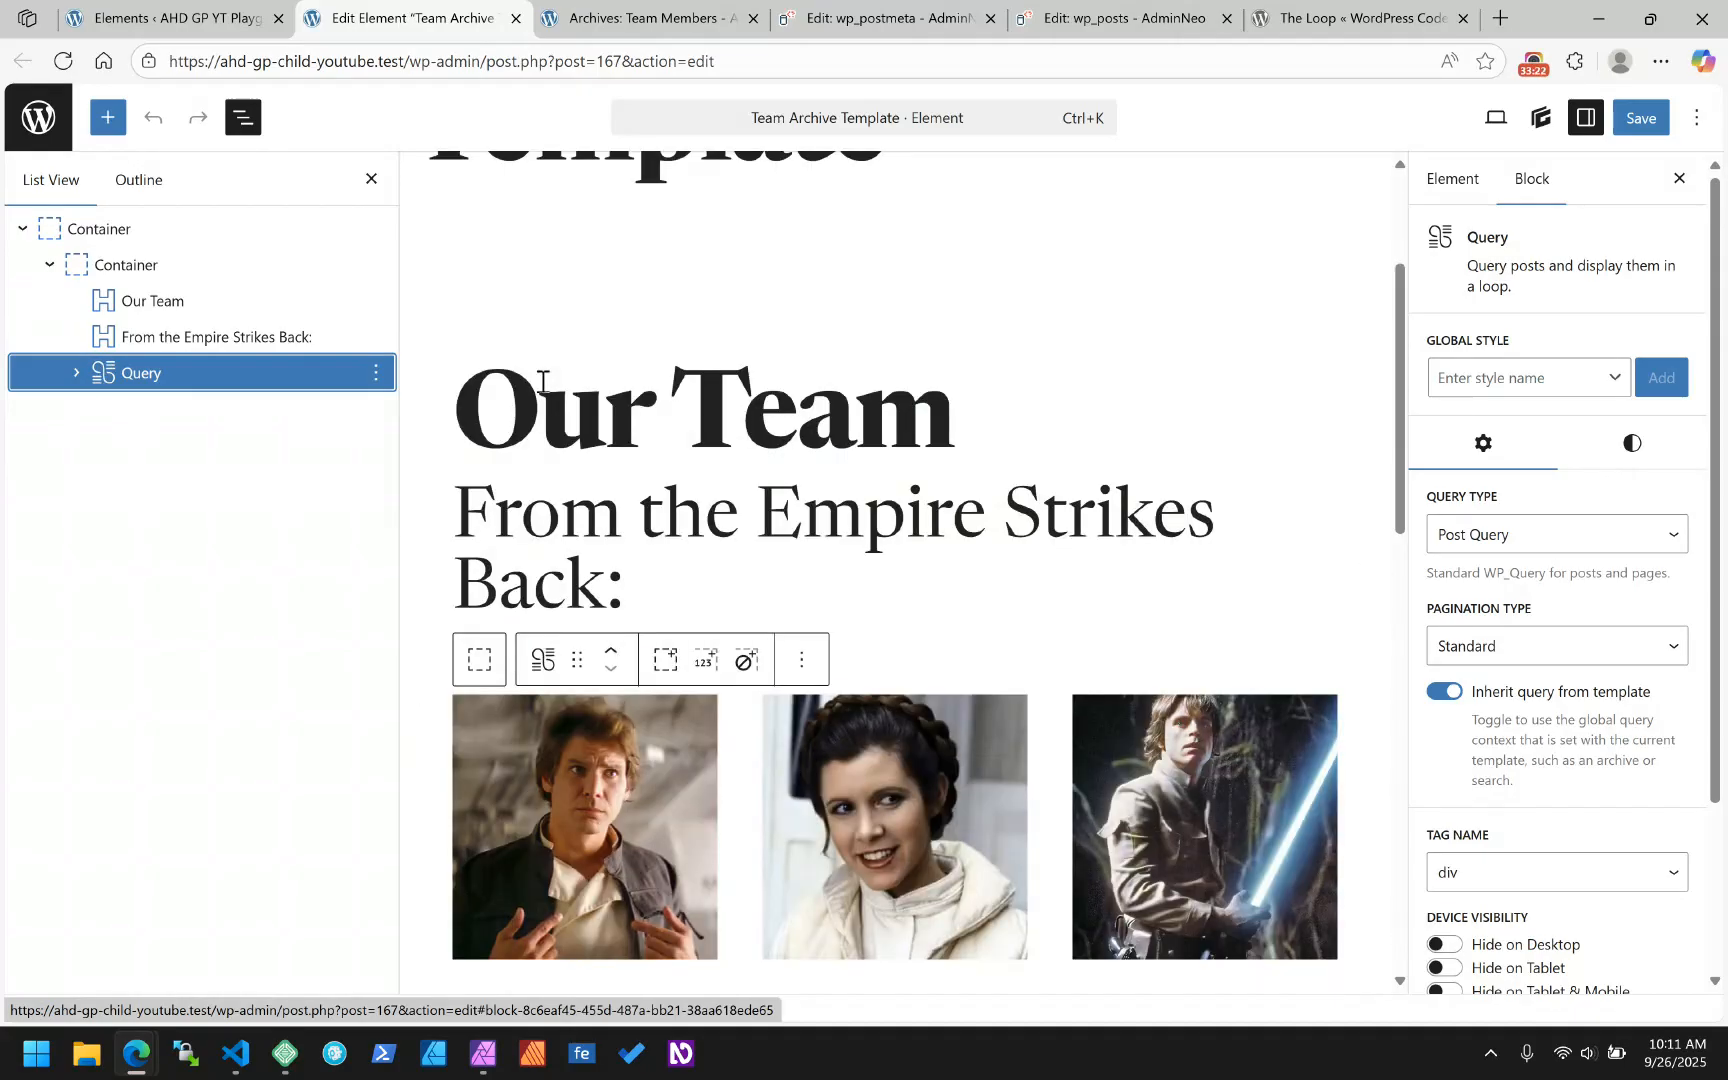
left_click(1460, 195)
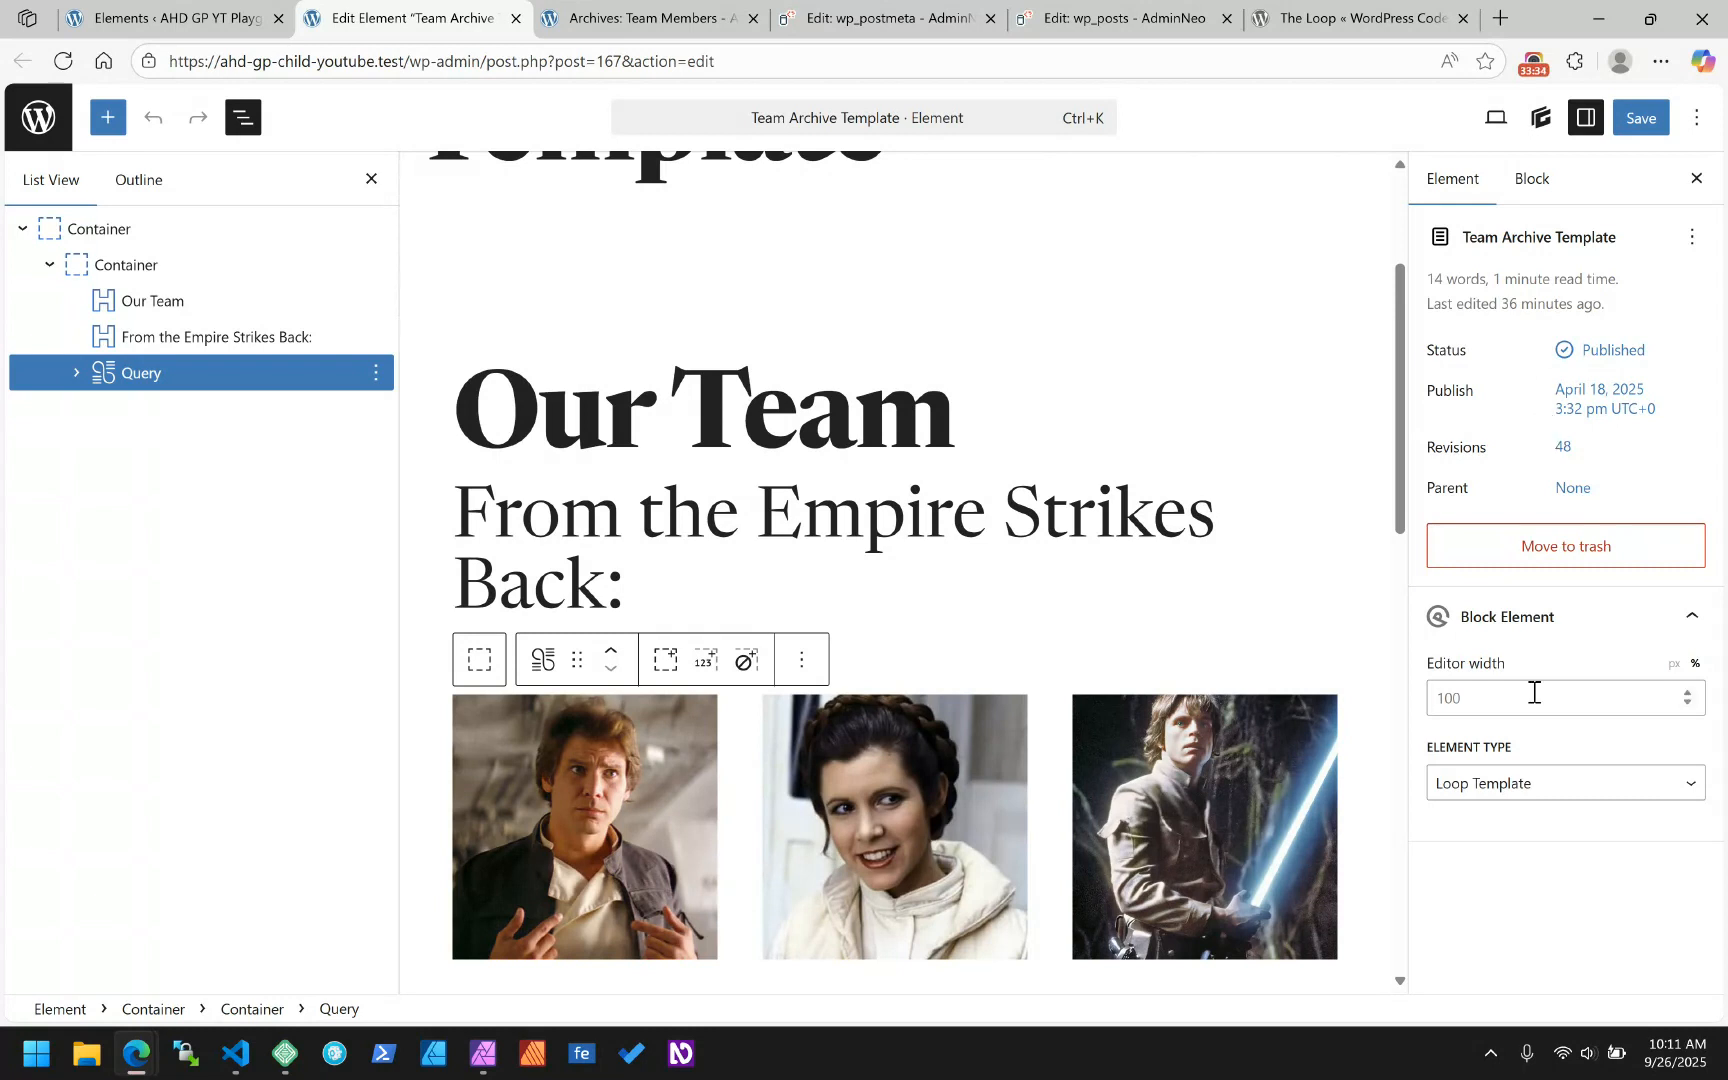
left_click(1487, 785)
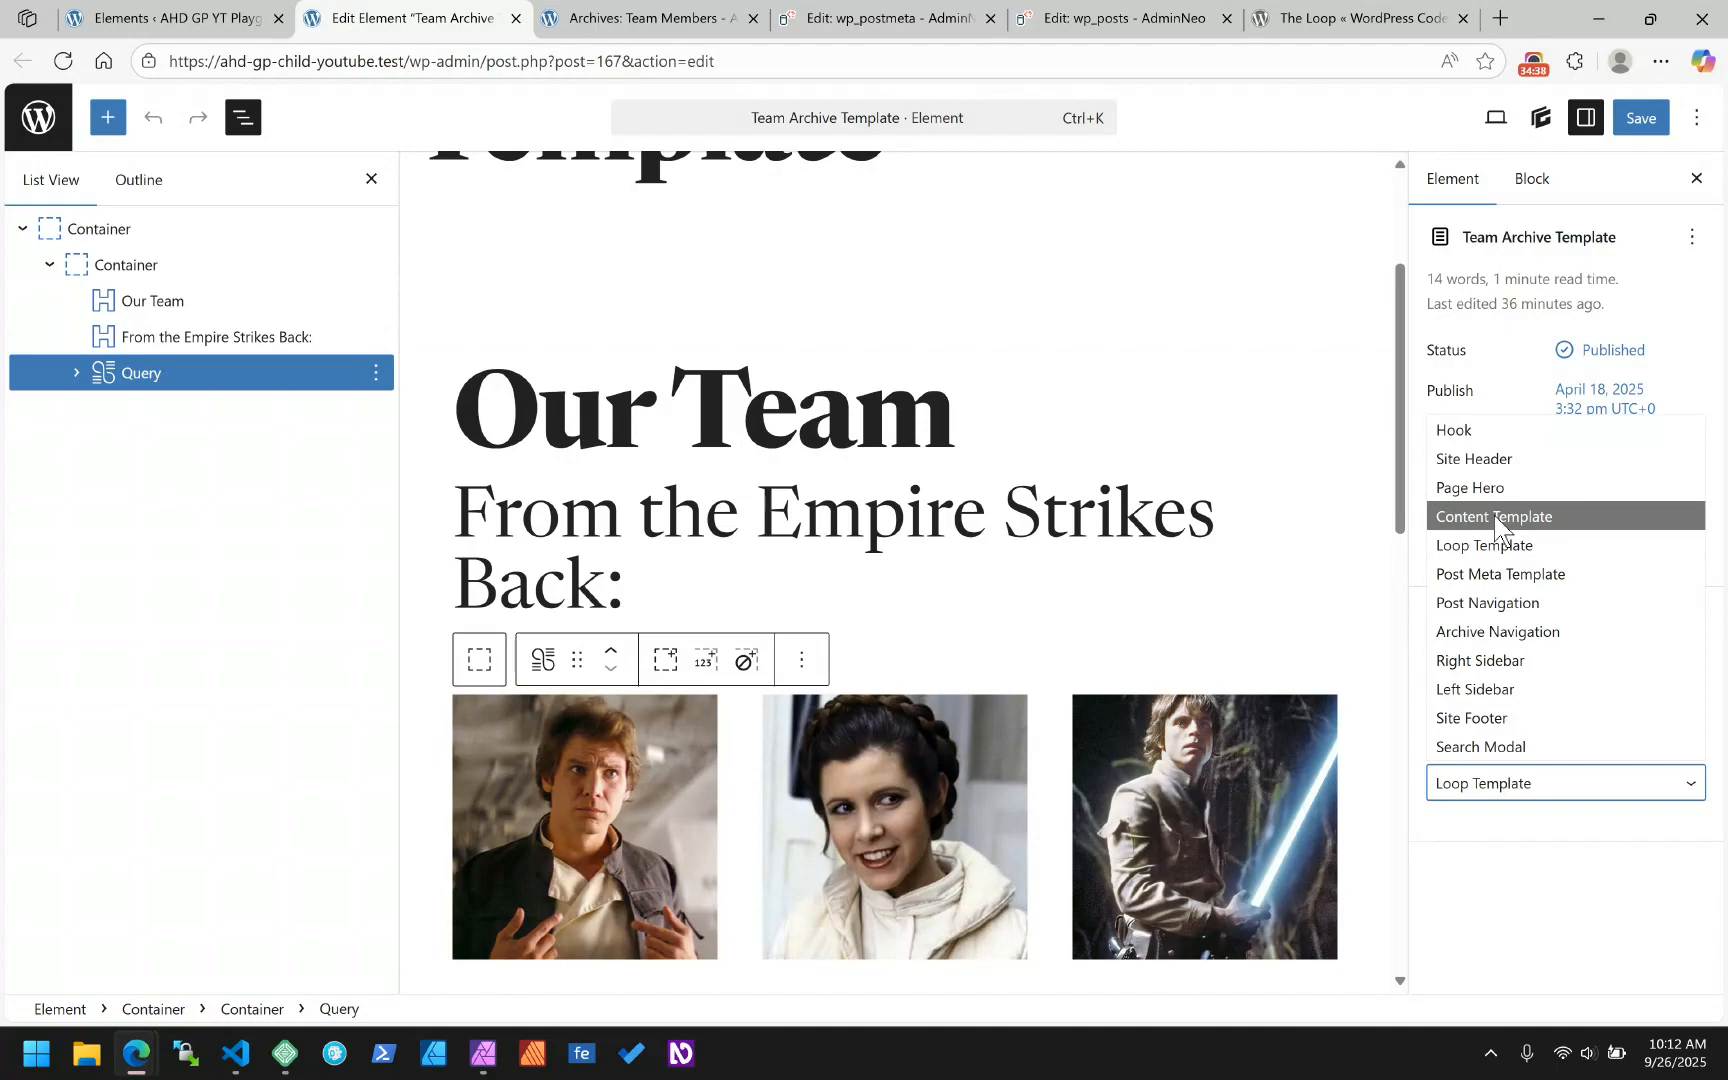
left_click(1486, 542)
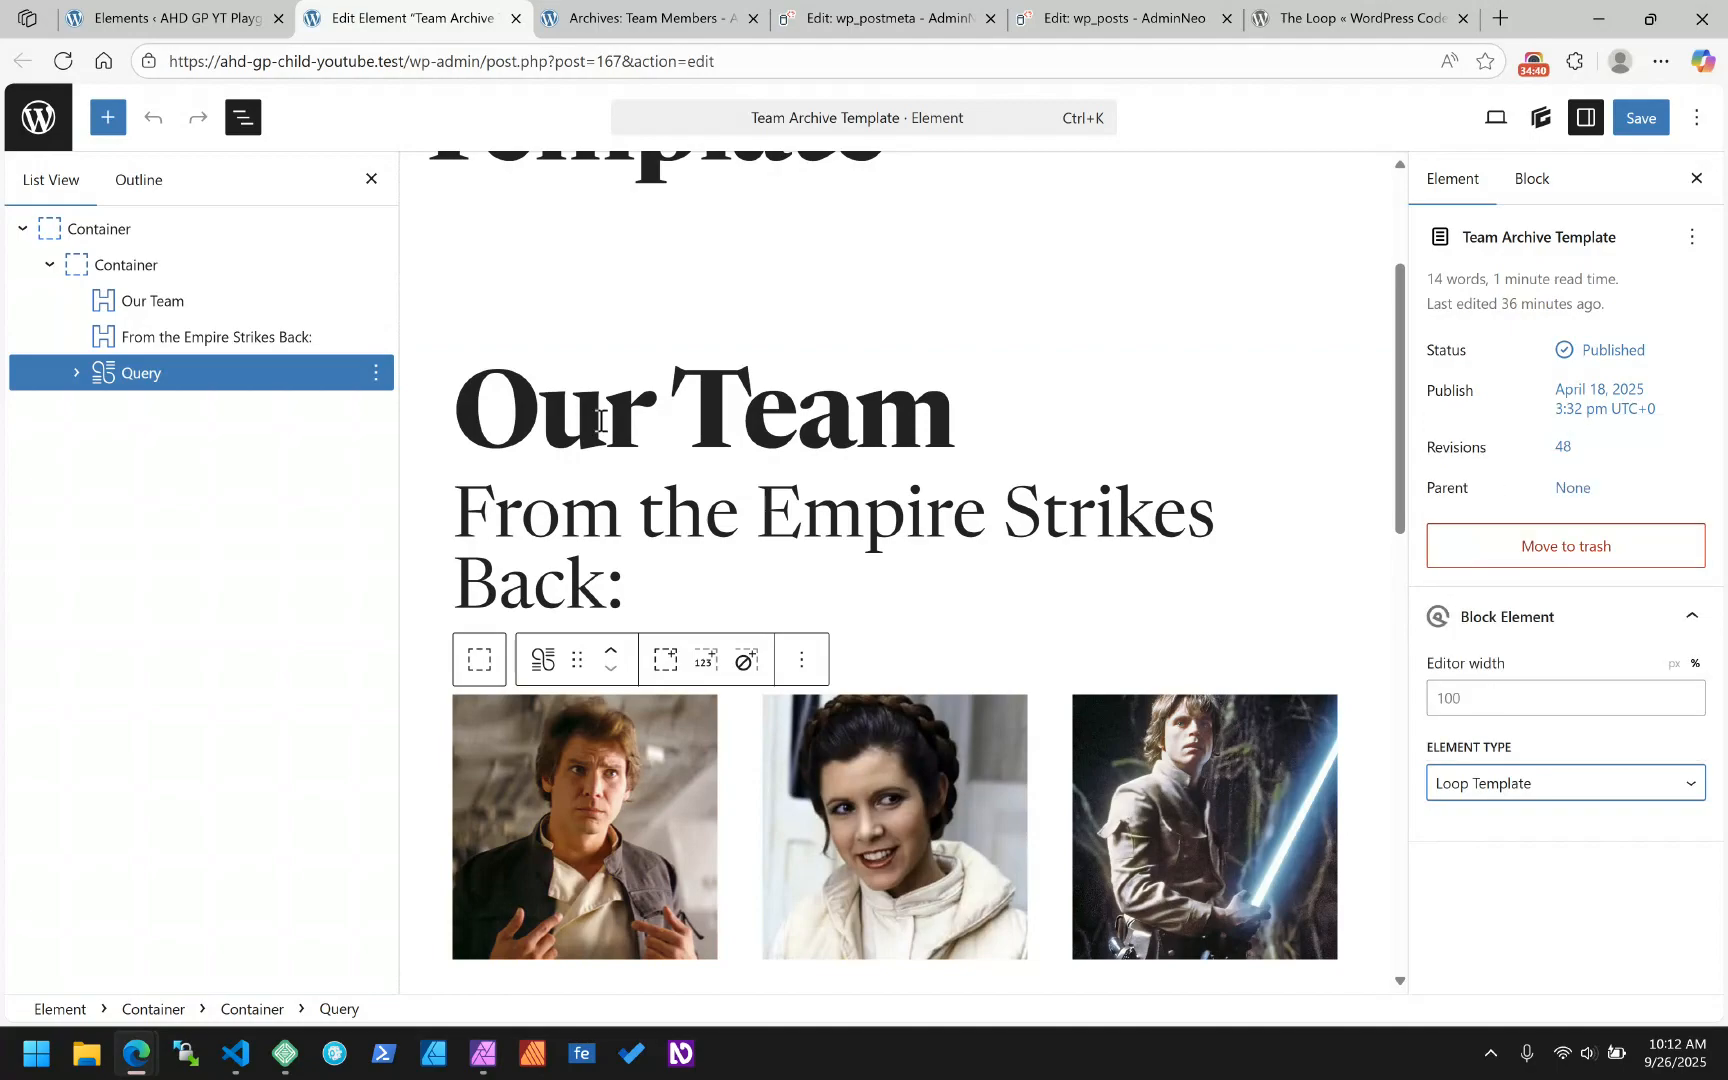
- Review the location choices in the template's display rules and keep Team Member Archive selected
scroll(598, 421, "down", 5)
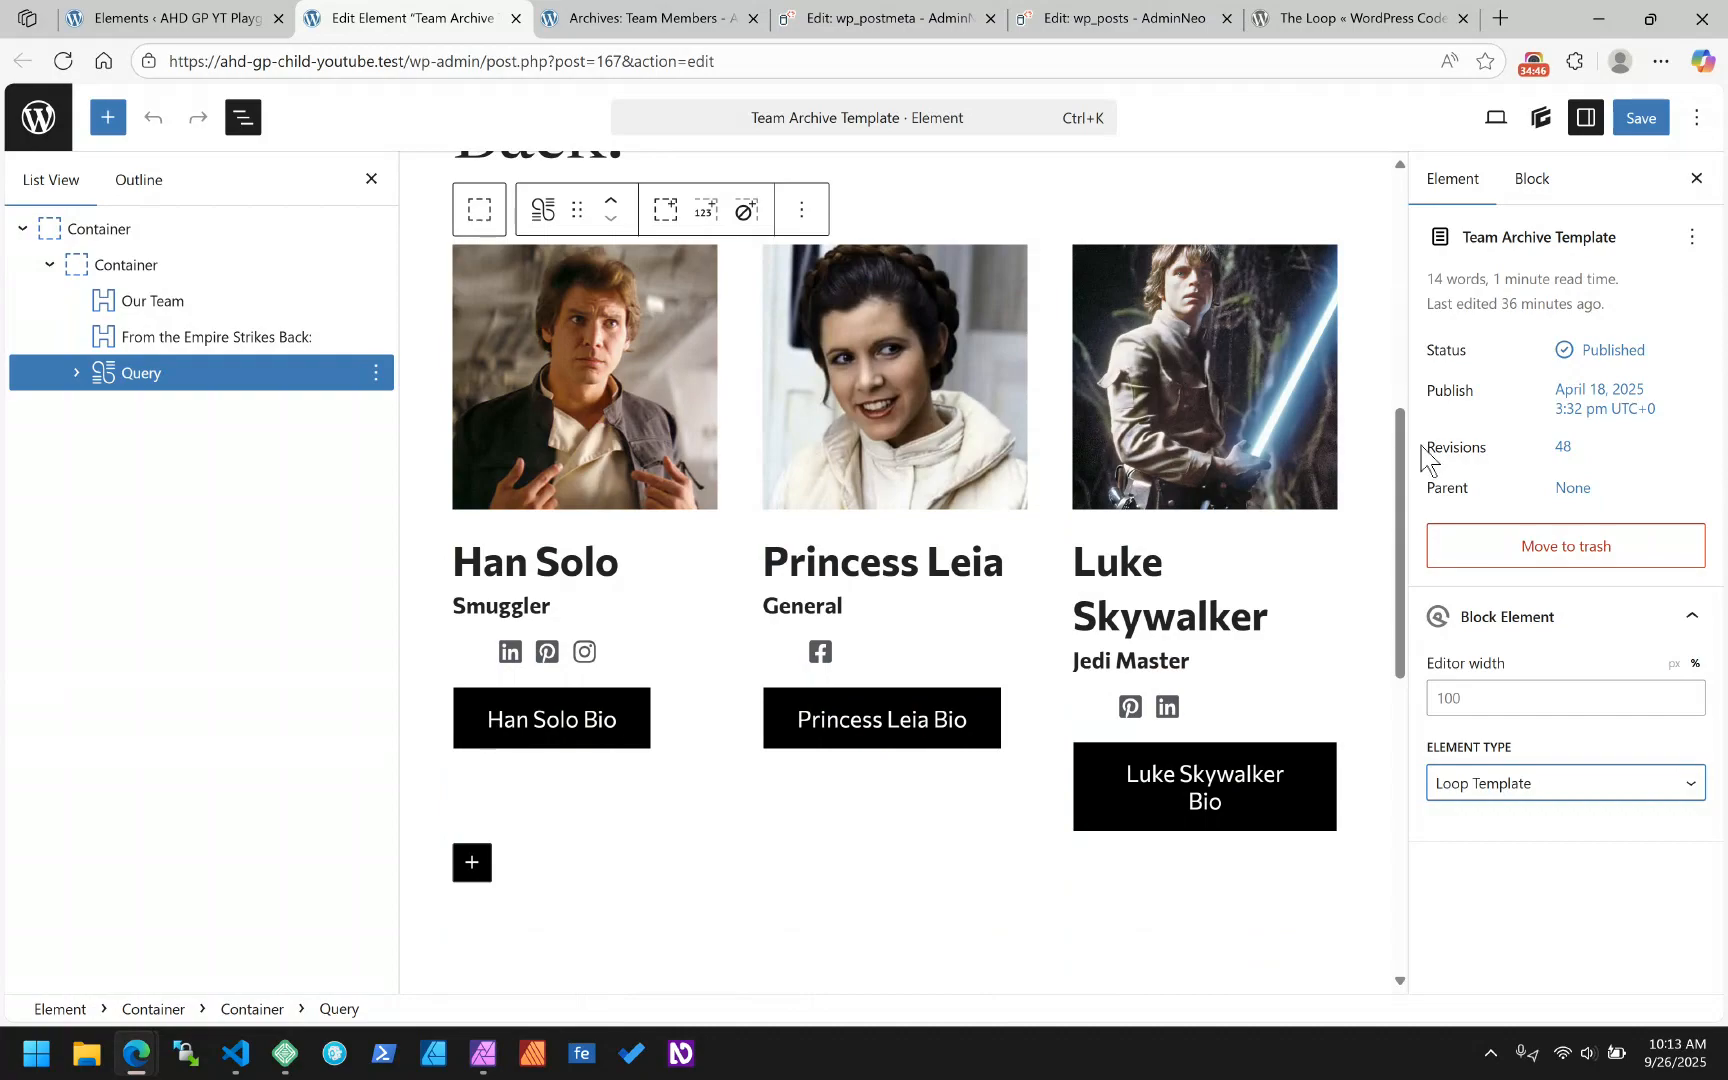
scroll(1075, 415, "down", 5)
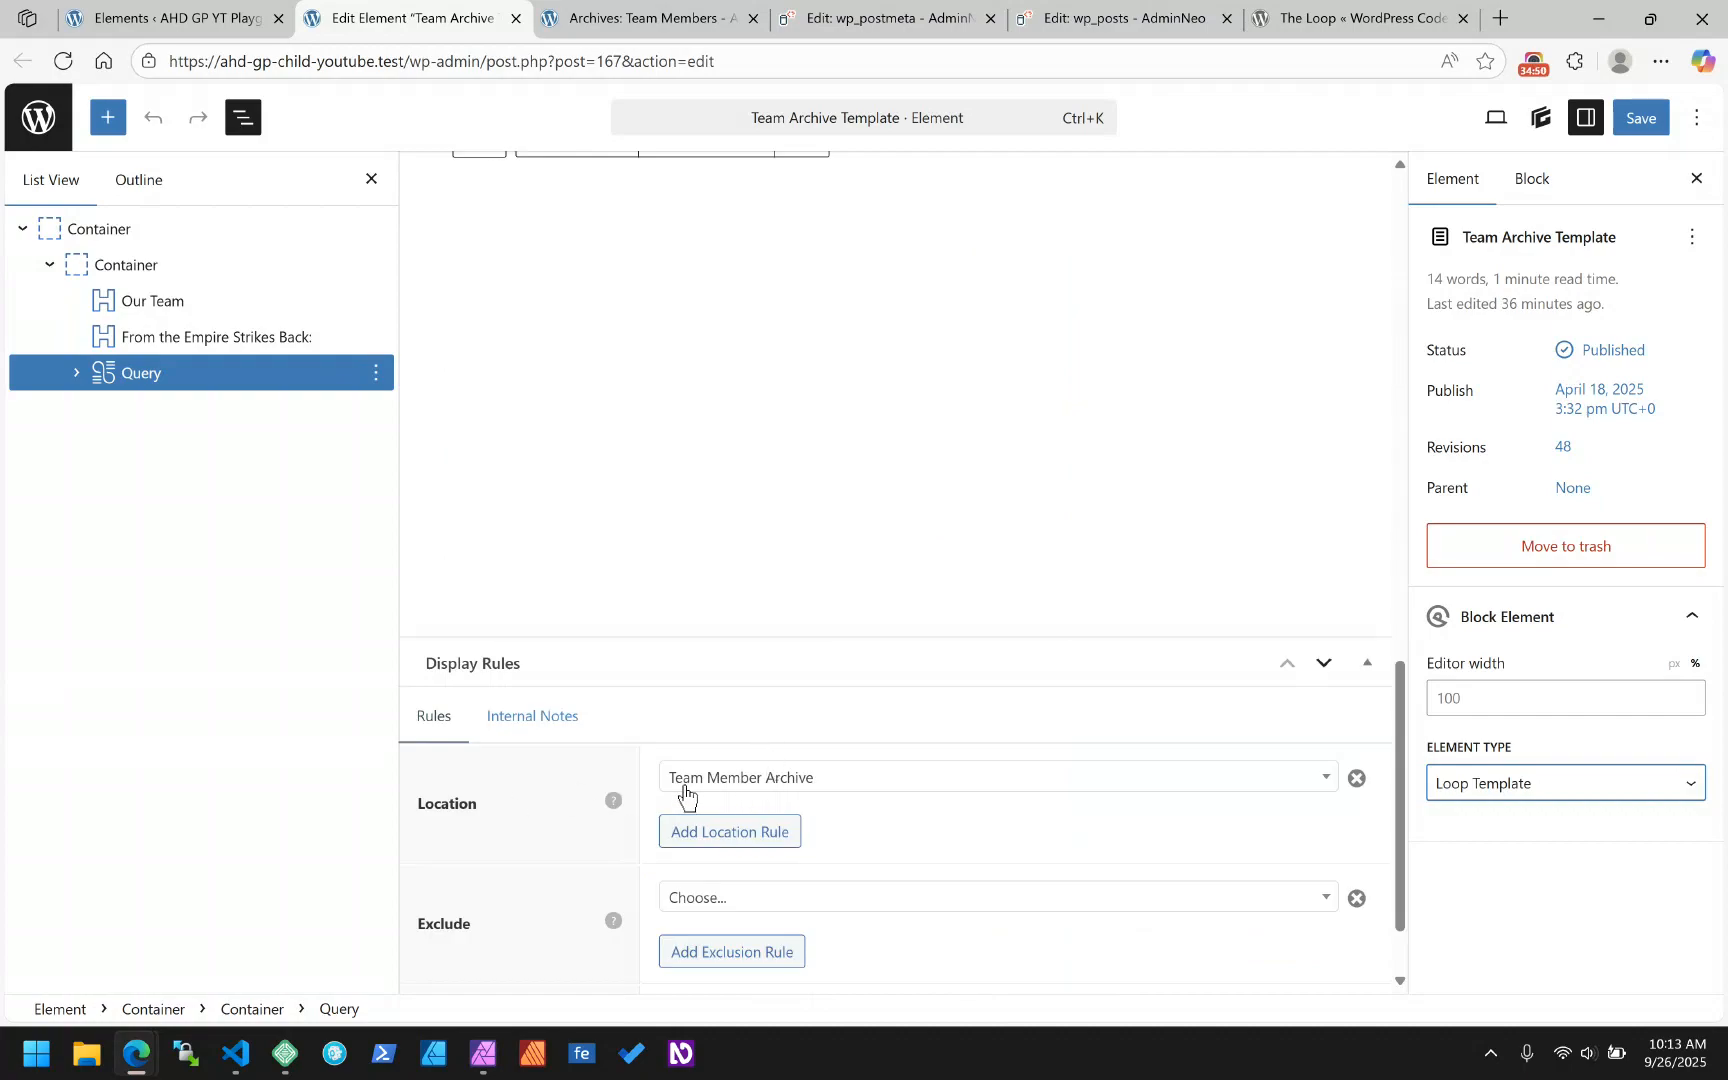
left_click(742, 786)
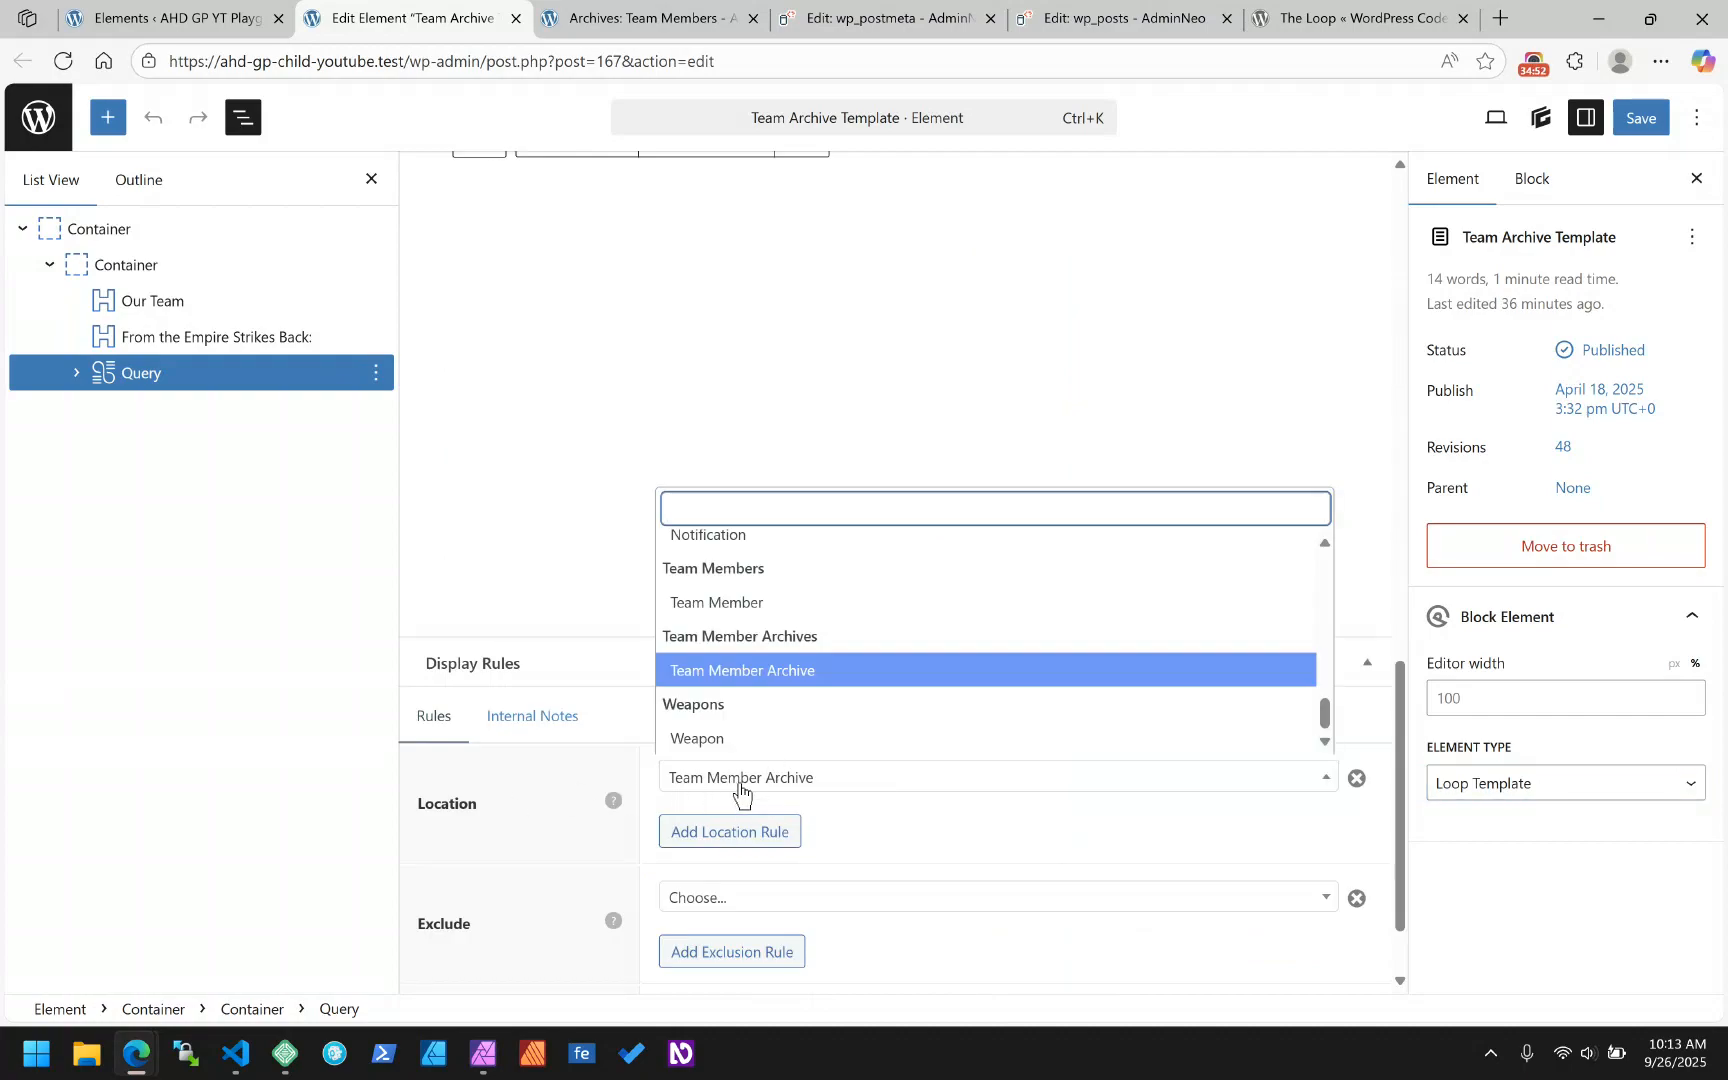
left_click(833, 680)
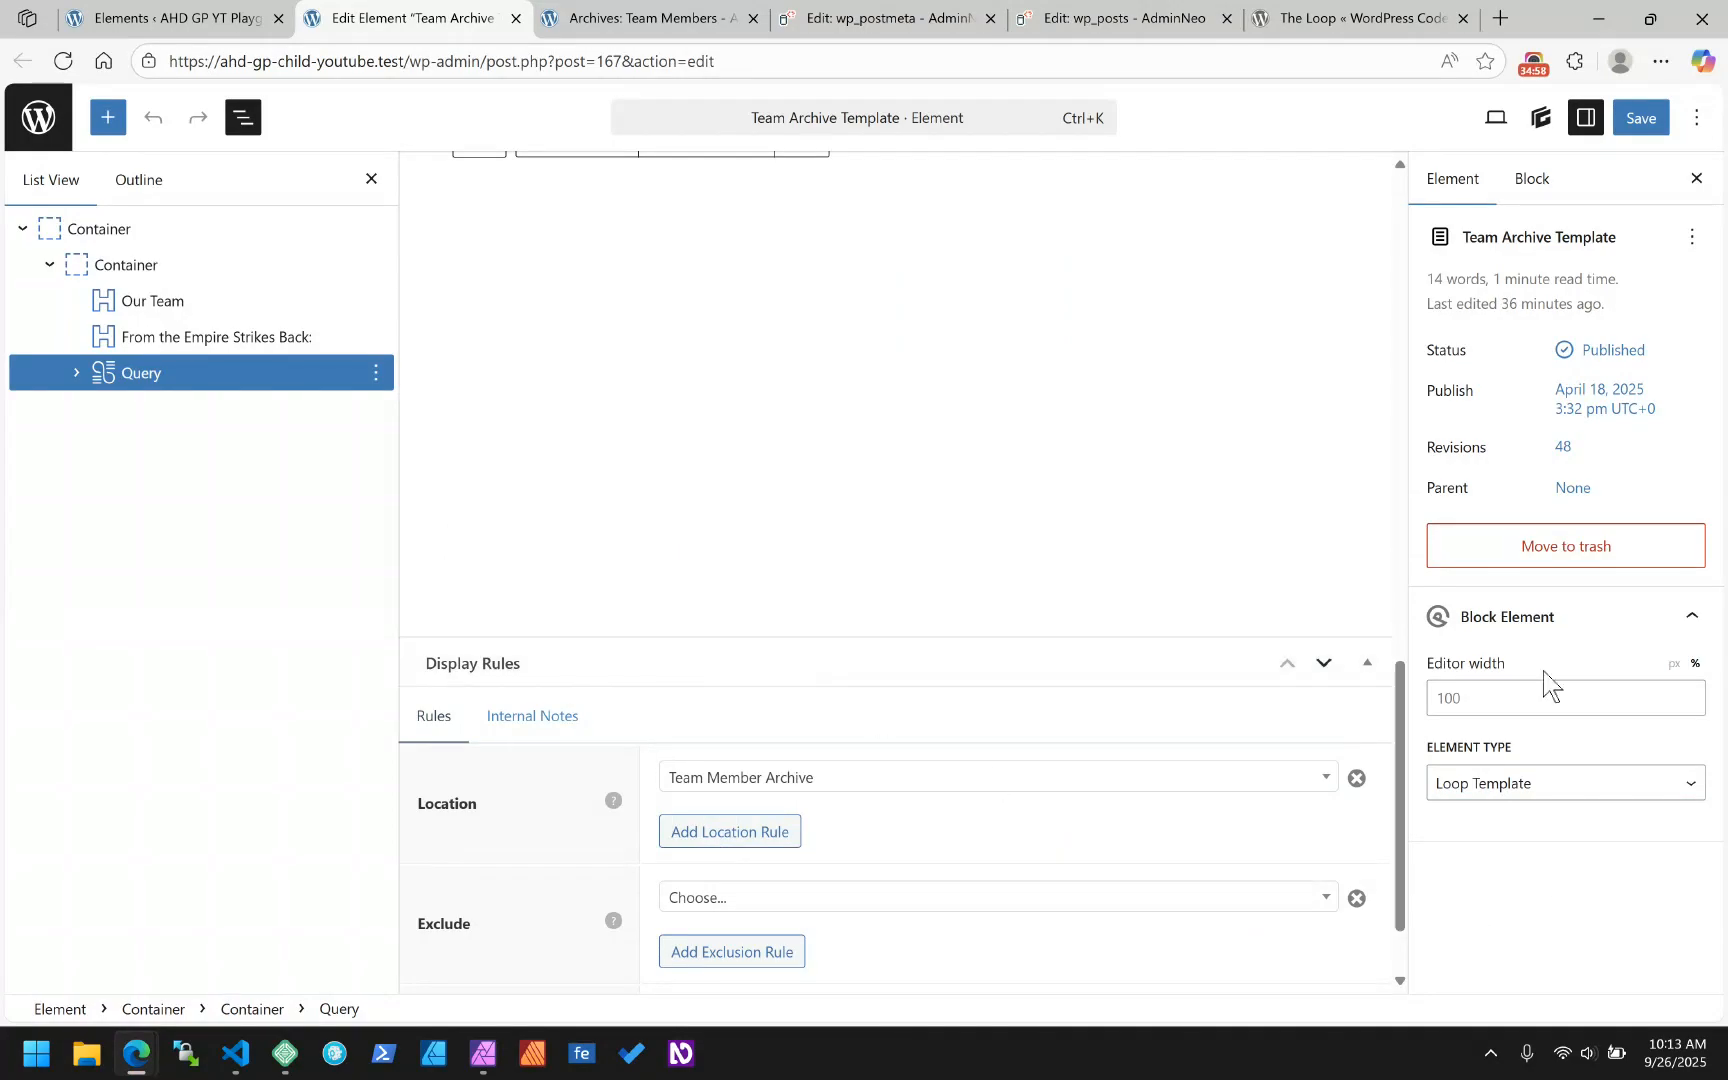
- Return to the team member grid and show the selected Query block's settings
scroll(995, 301, "up", 5)
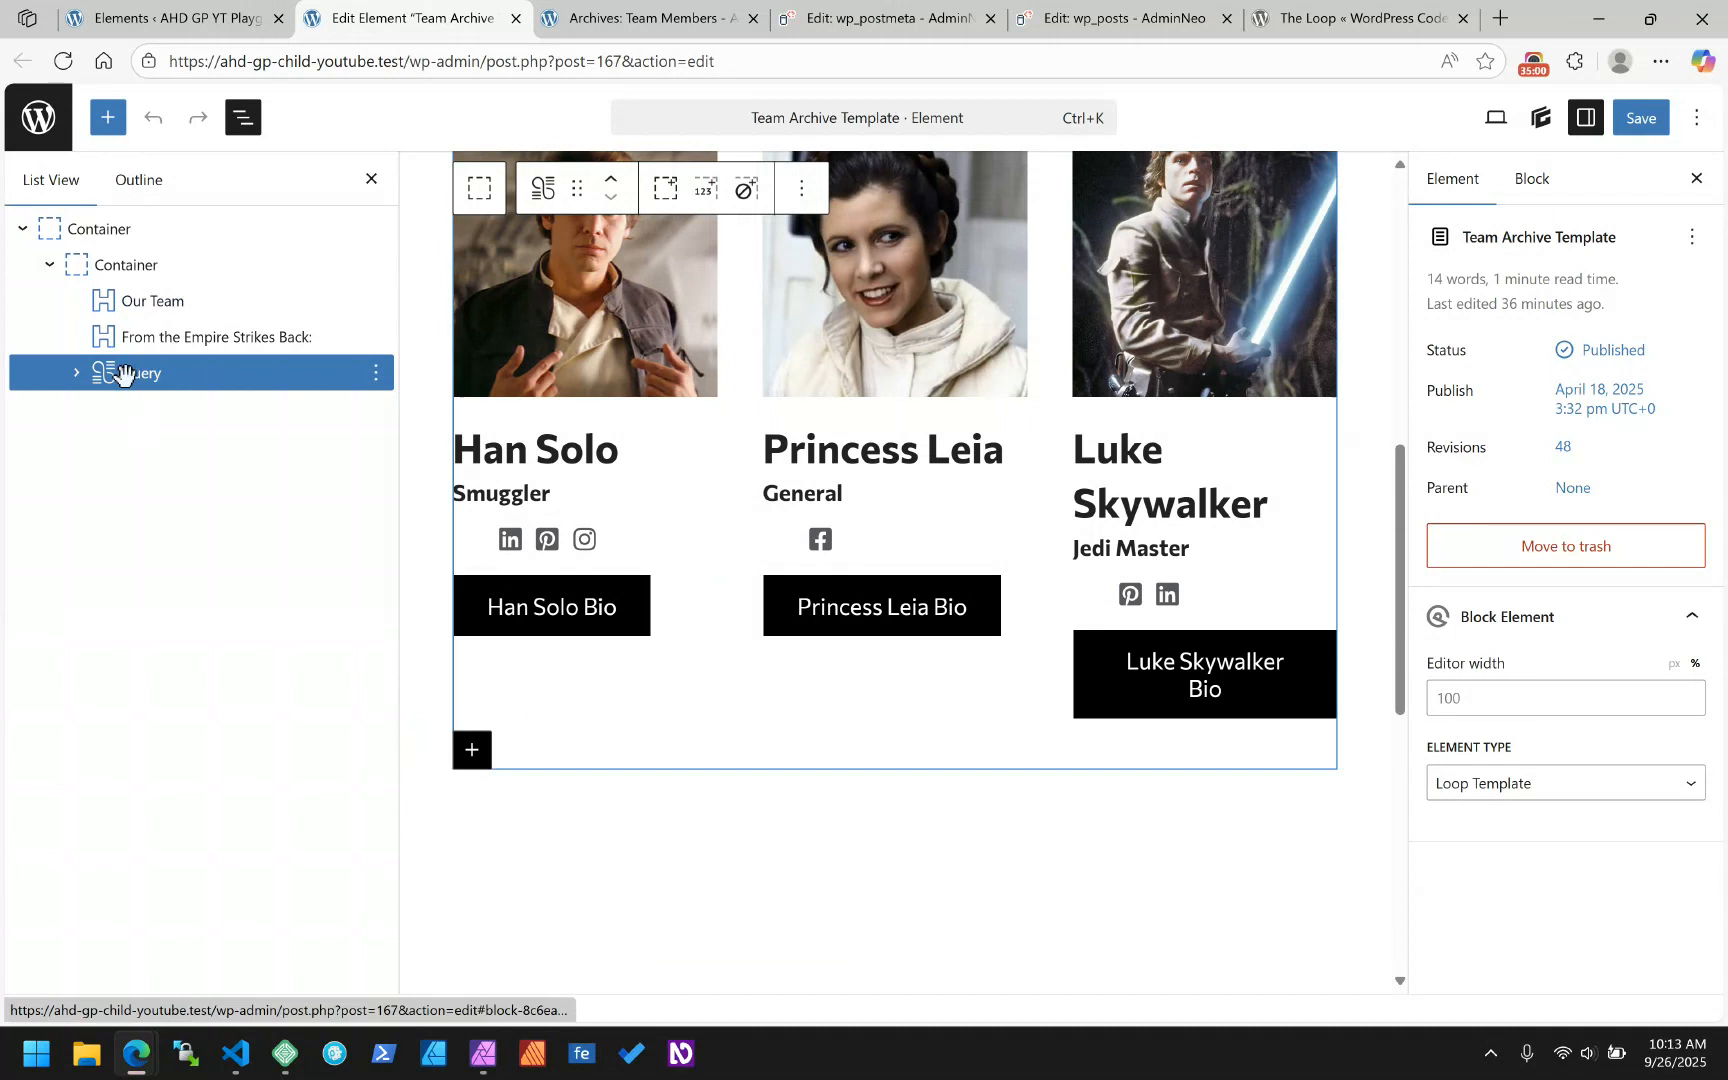
left_click(1531, 180)
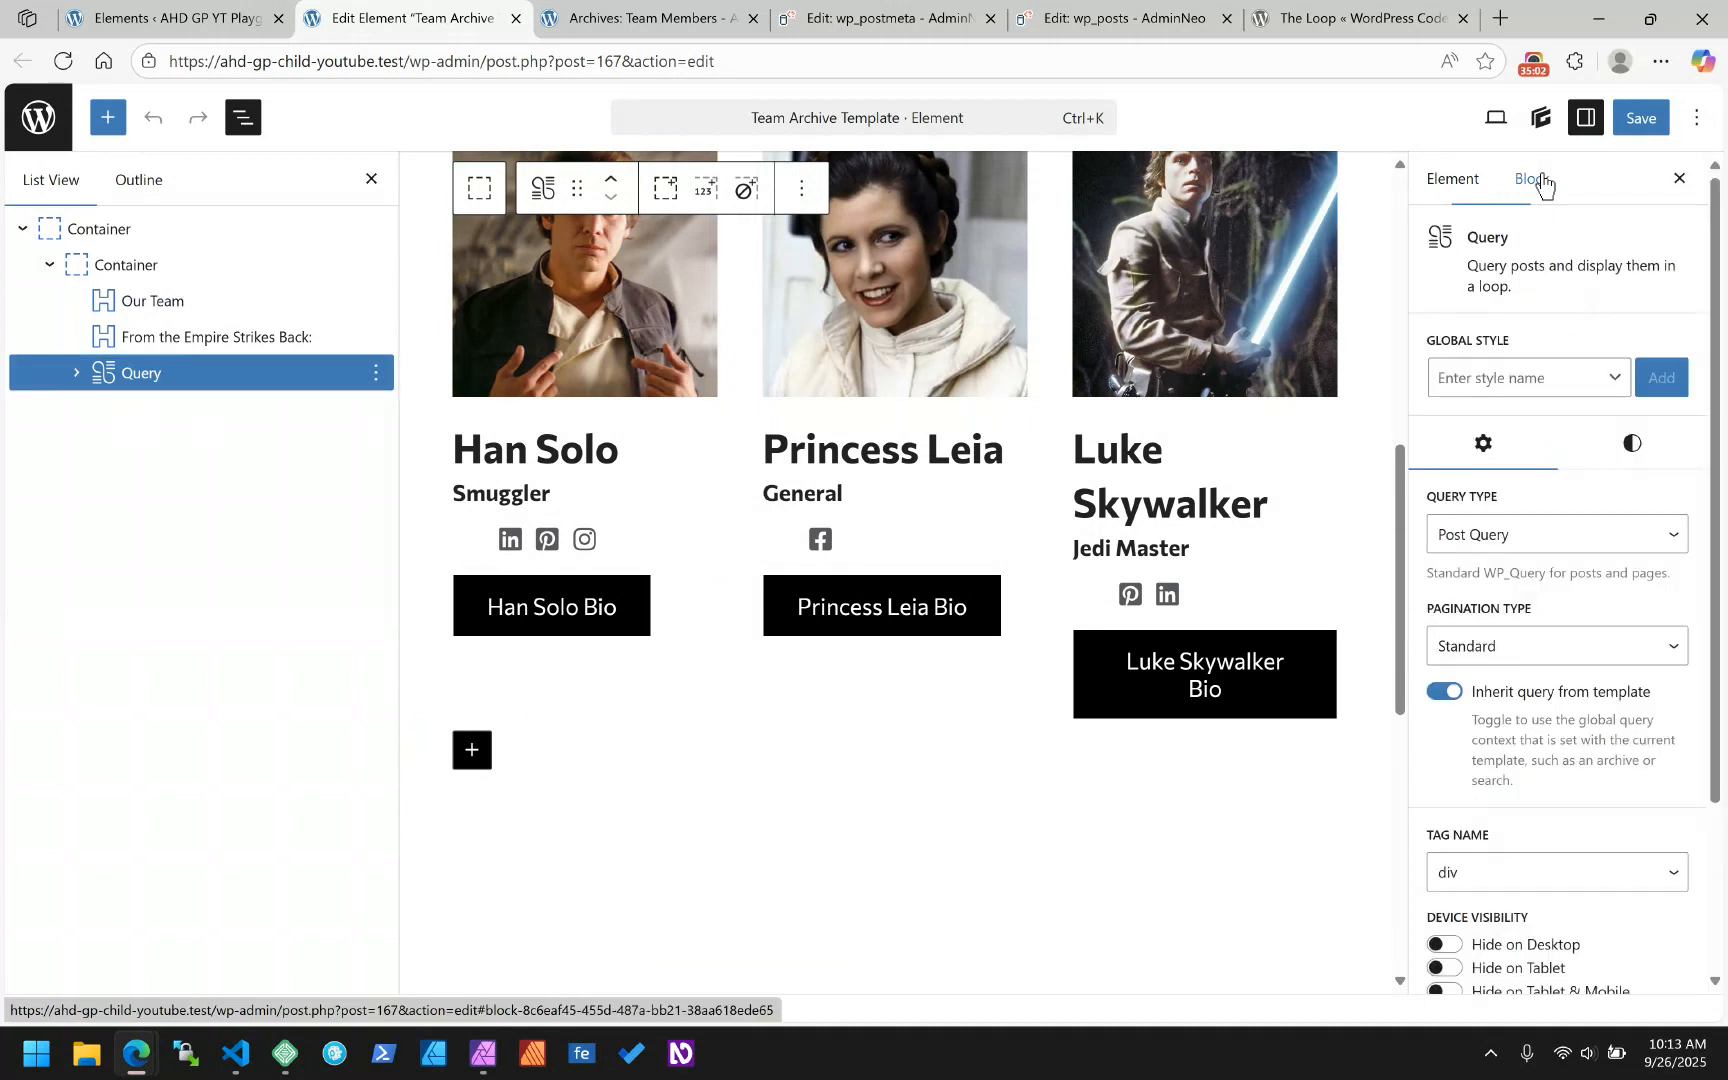
- Turn off template inheritance for the Query block and remove Team Members from its post types
scroll(1590, 458, "down", 1)
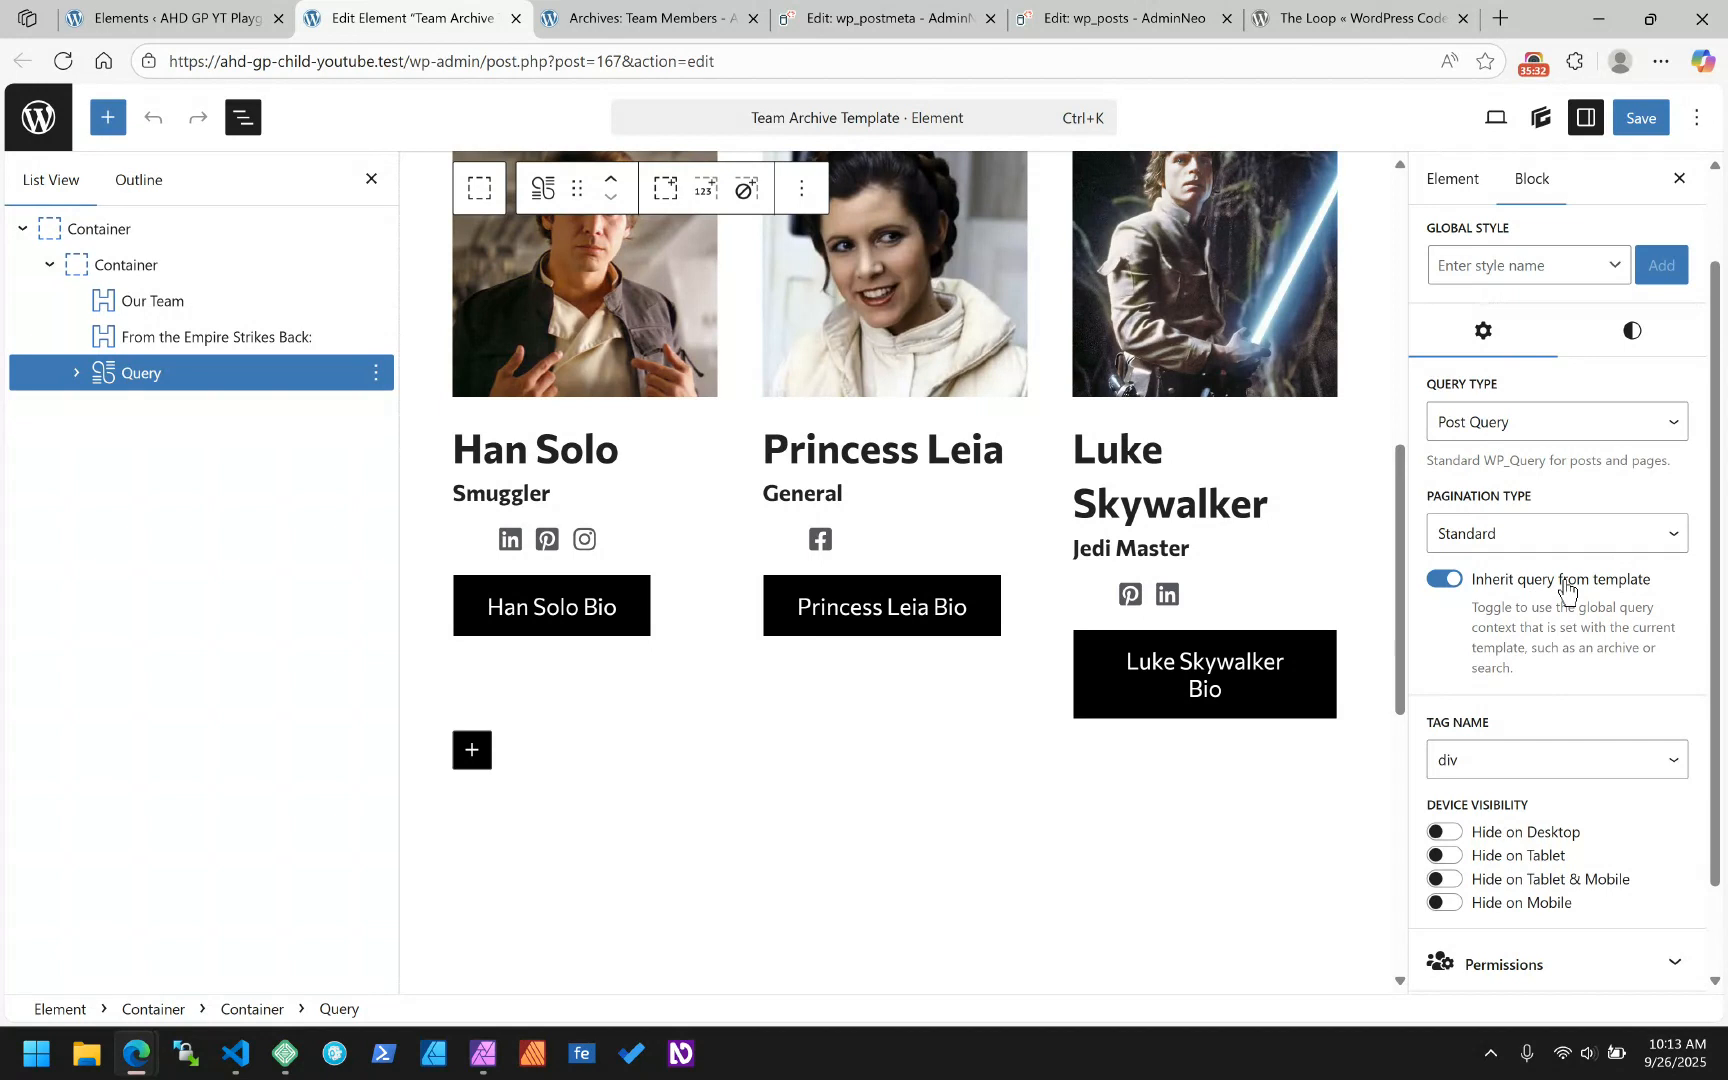
left_click(1444, 586)
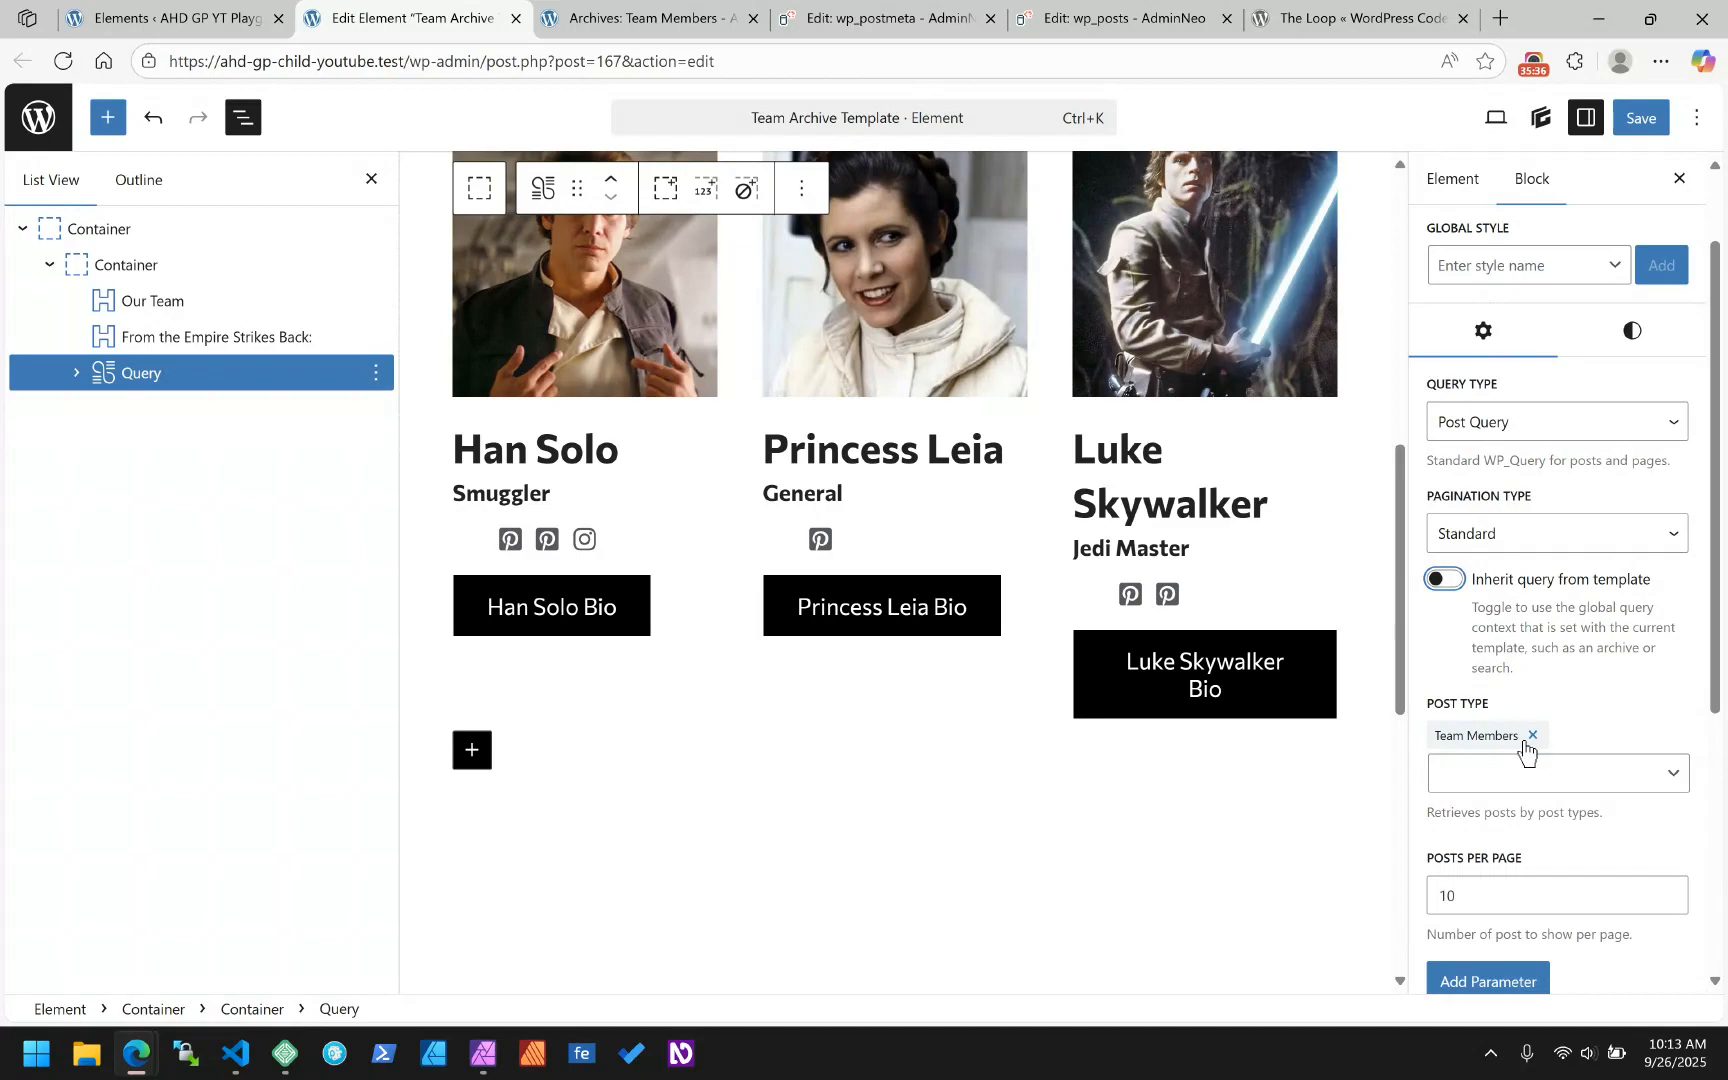
left_click(1533, 736)
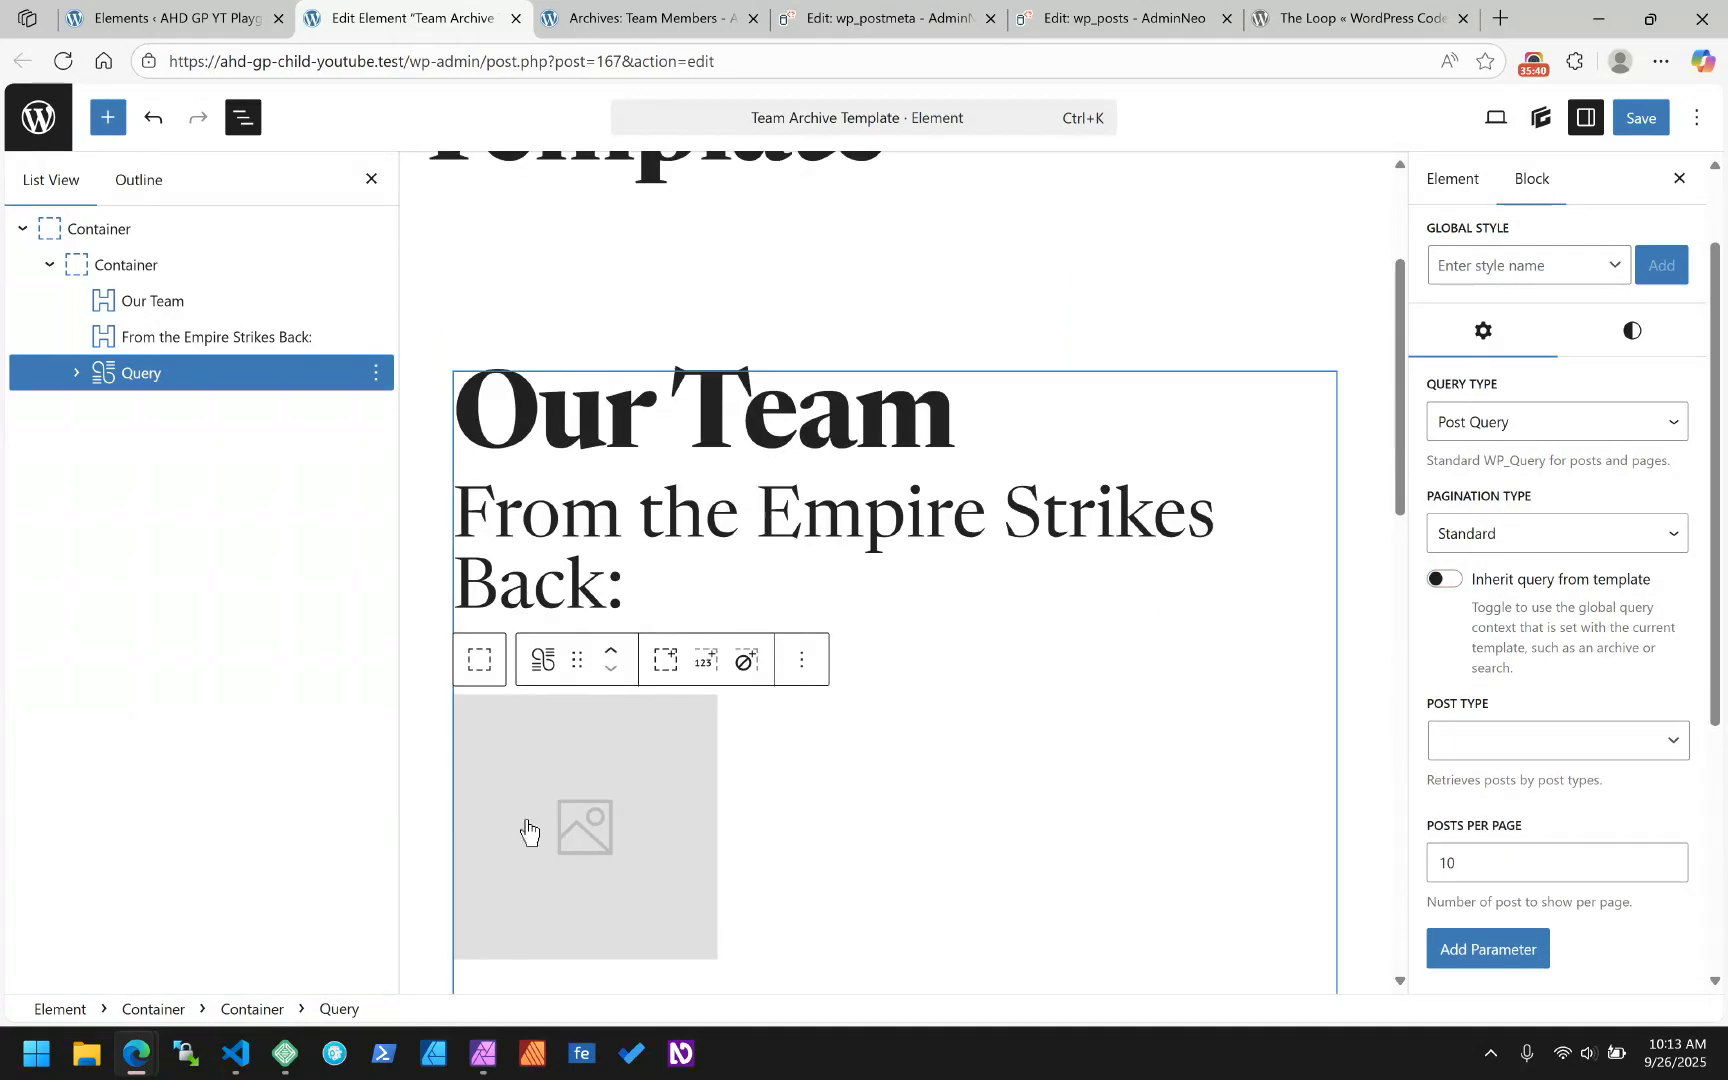
- Turn Inherit query from template back on for the Query block and save the template
scroll(578, 620, "down", 3)
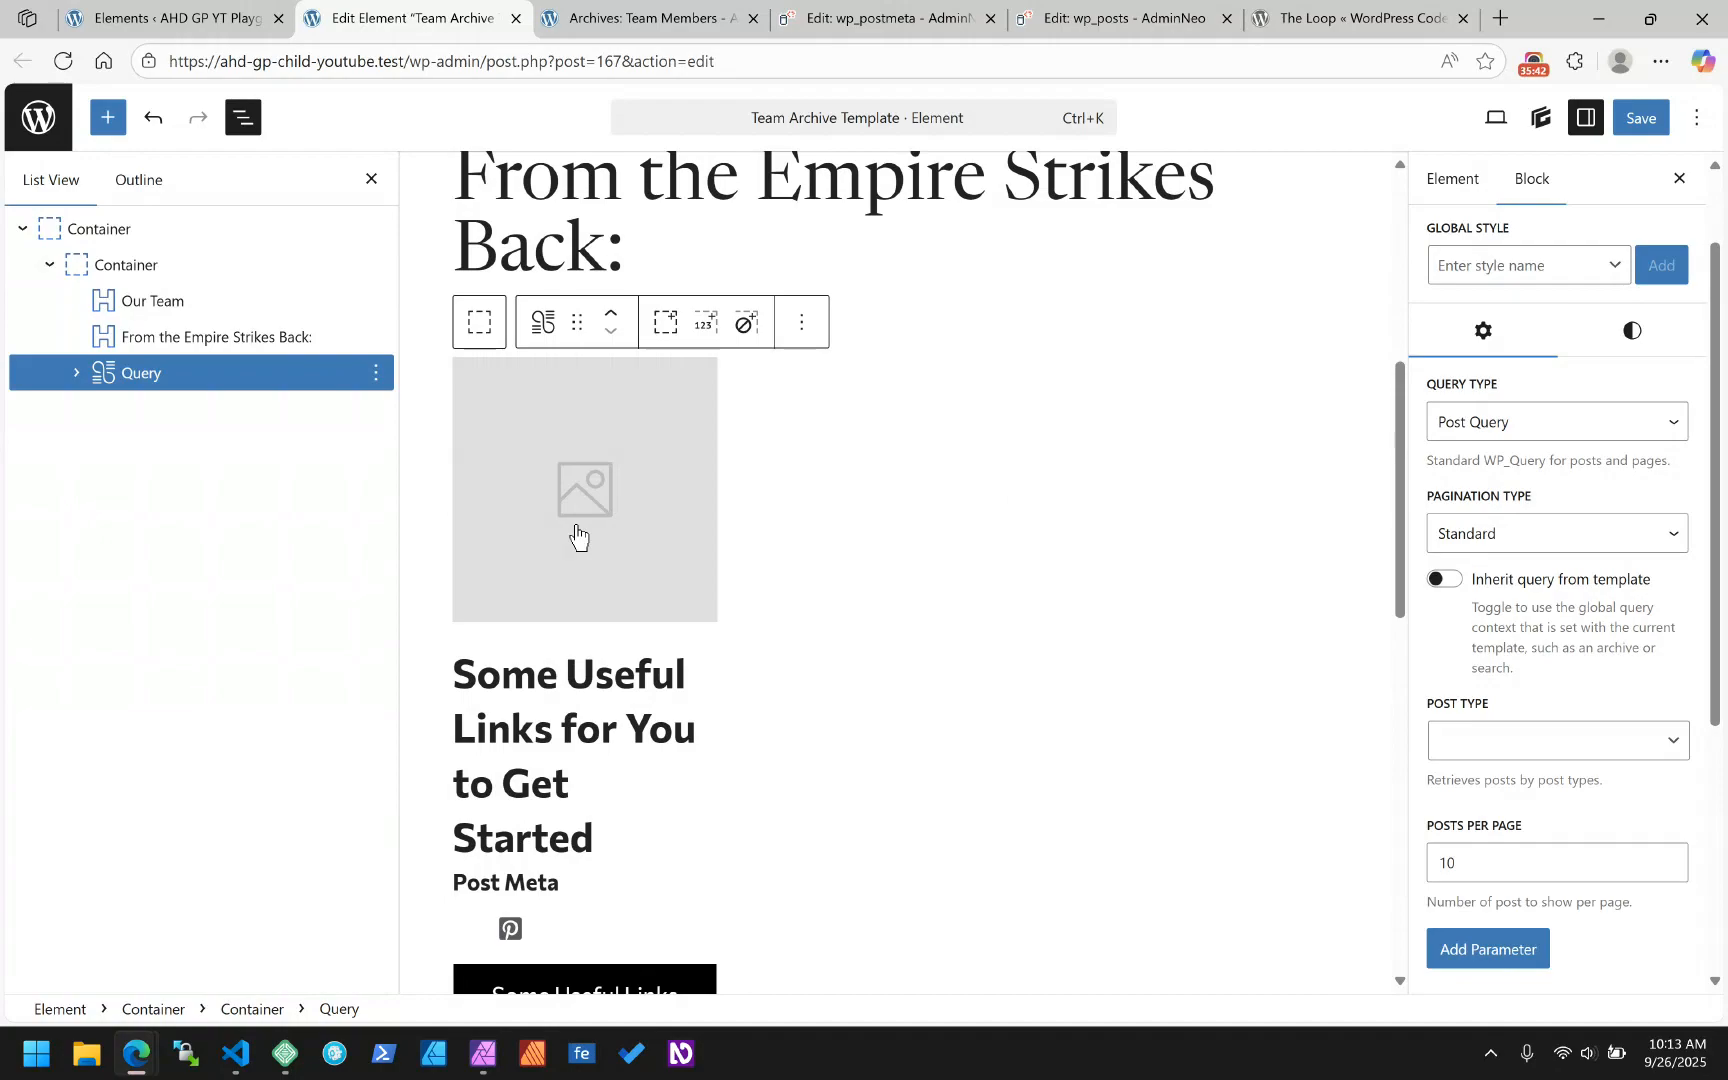
left_click(1445, 580)
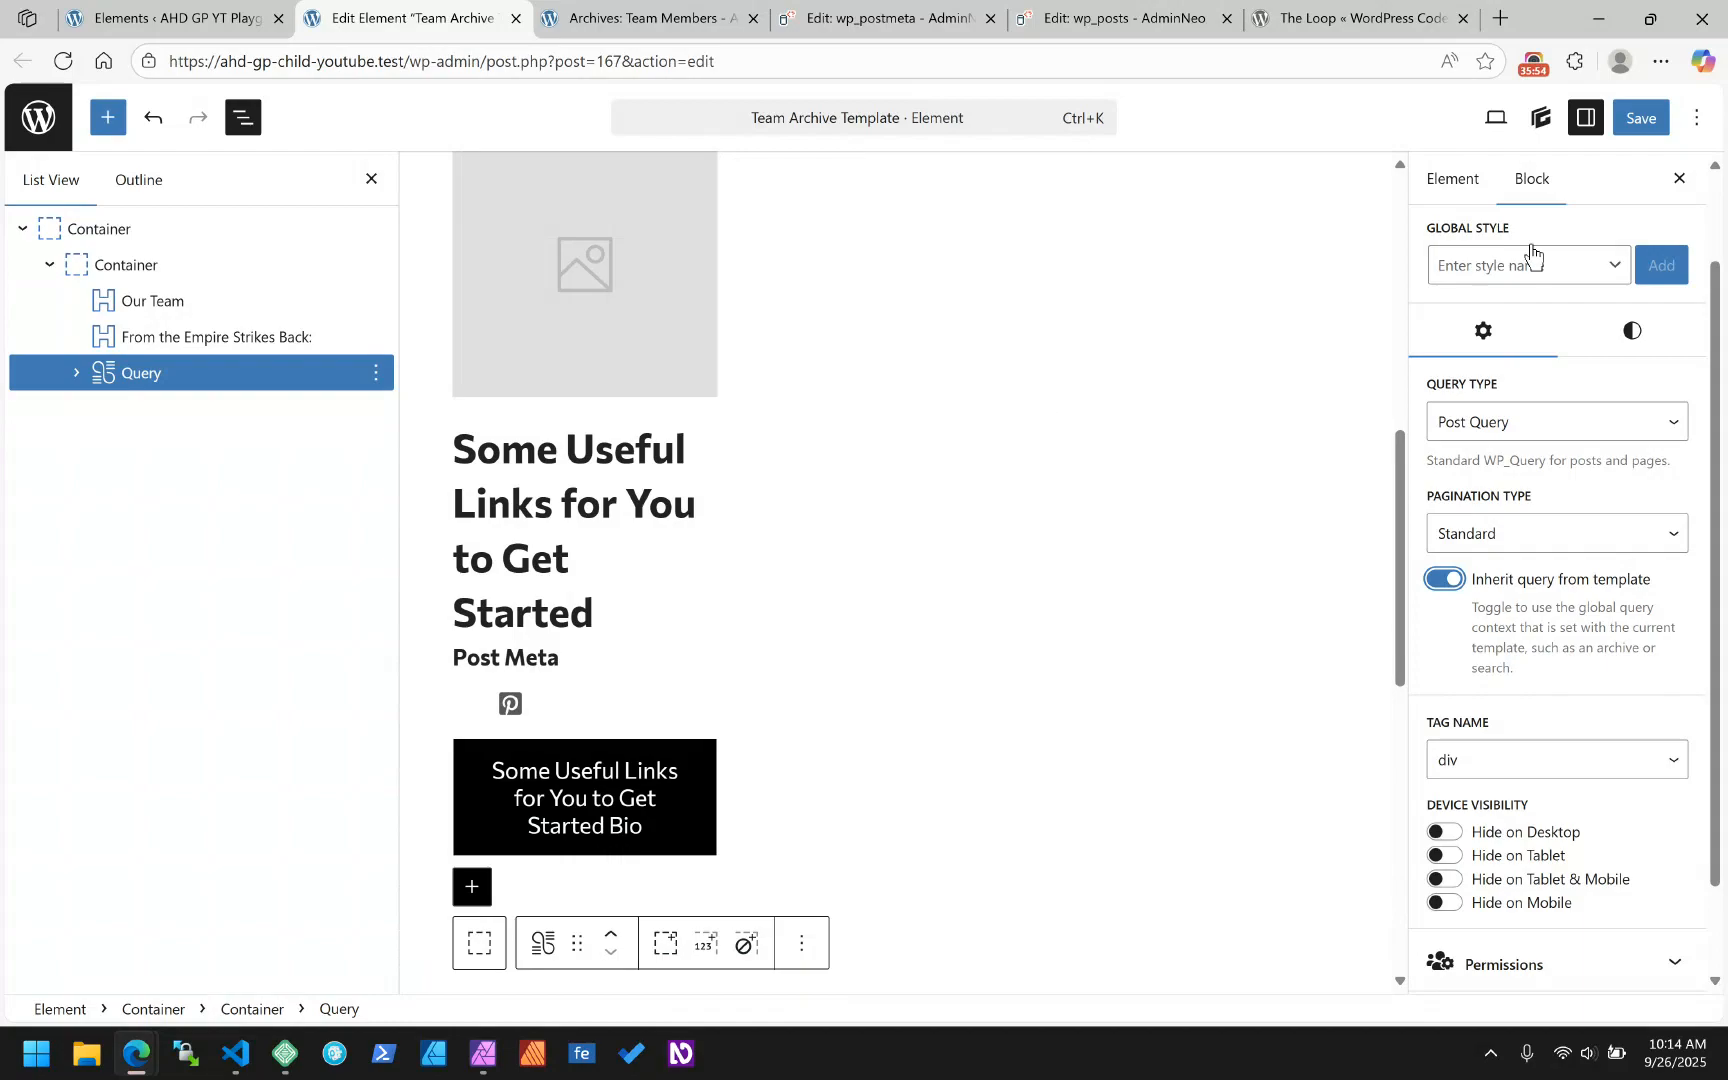
left_click(1642, 119)
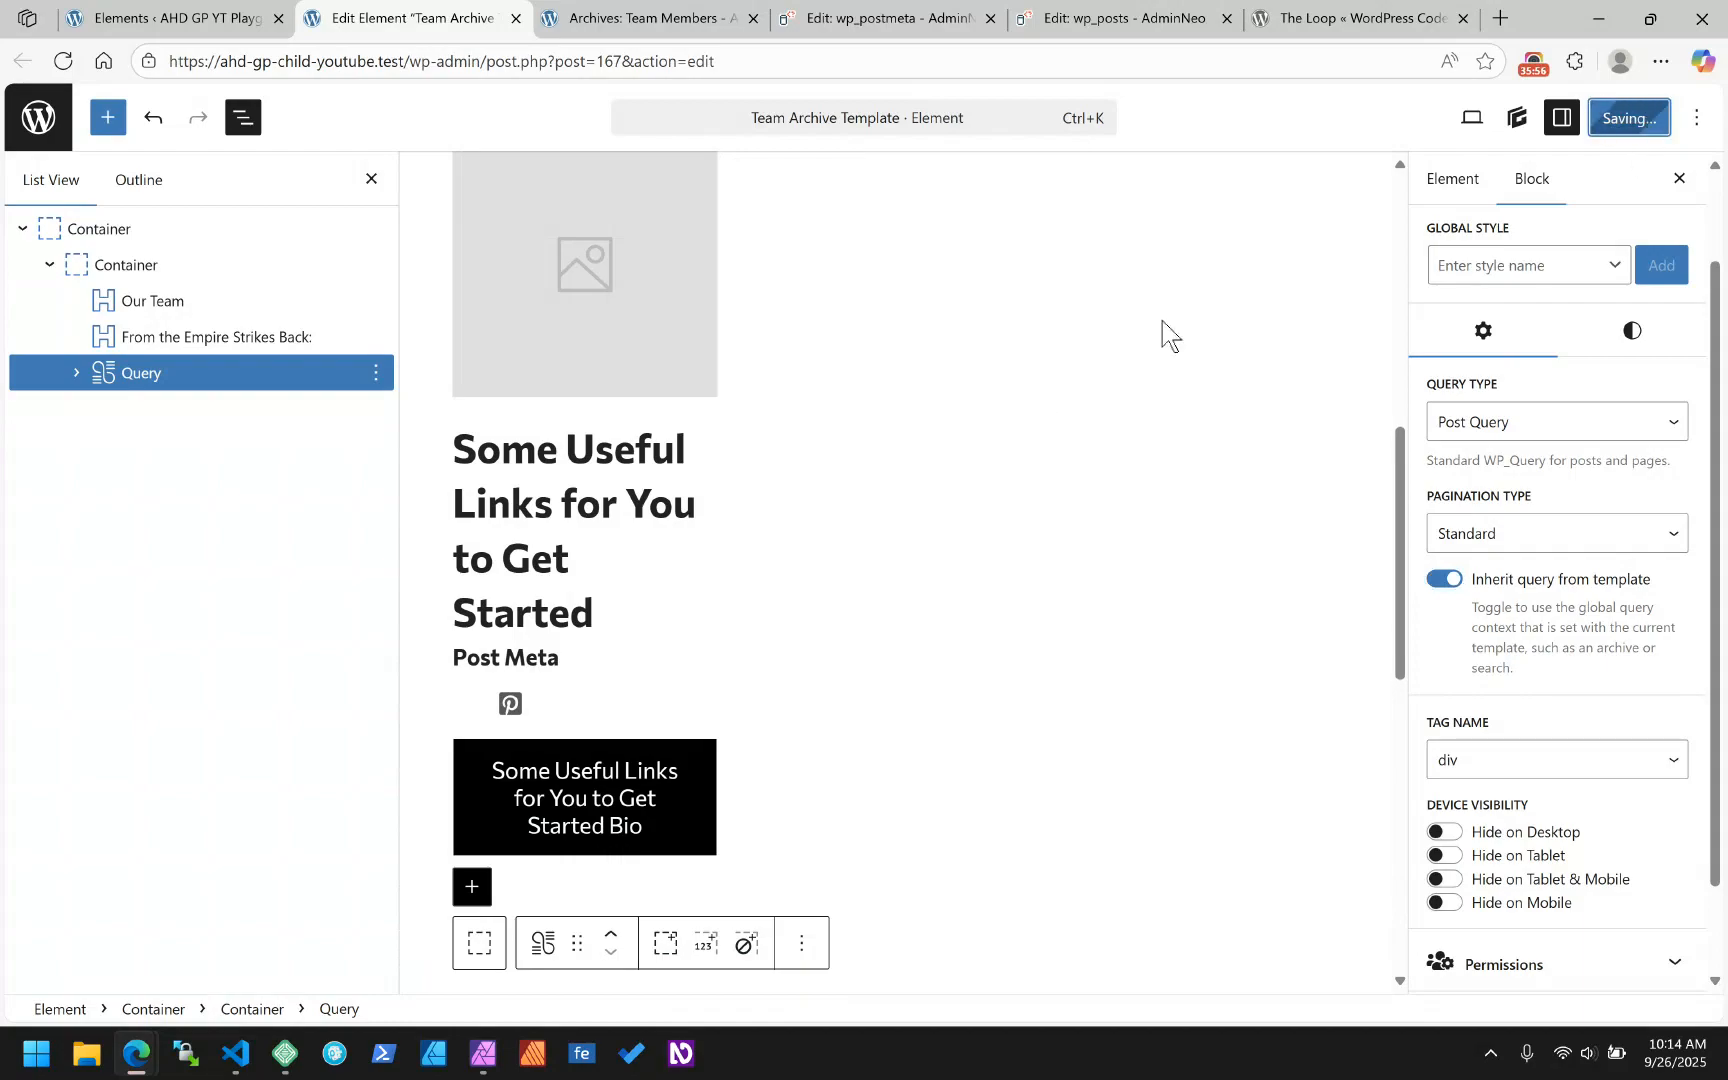
- Reload the live team archive page, look over its member grid, and return to the template's display rules
left_click(645, 18)
left_click(64, 61)
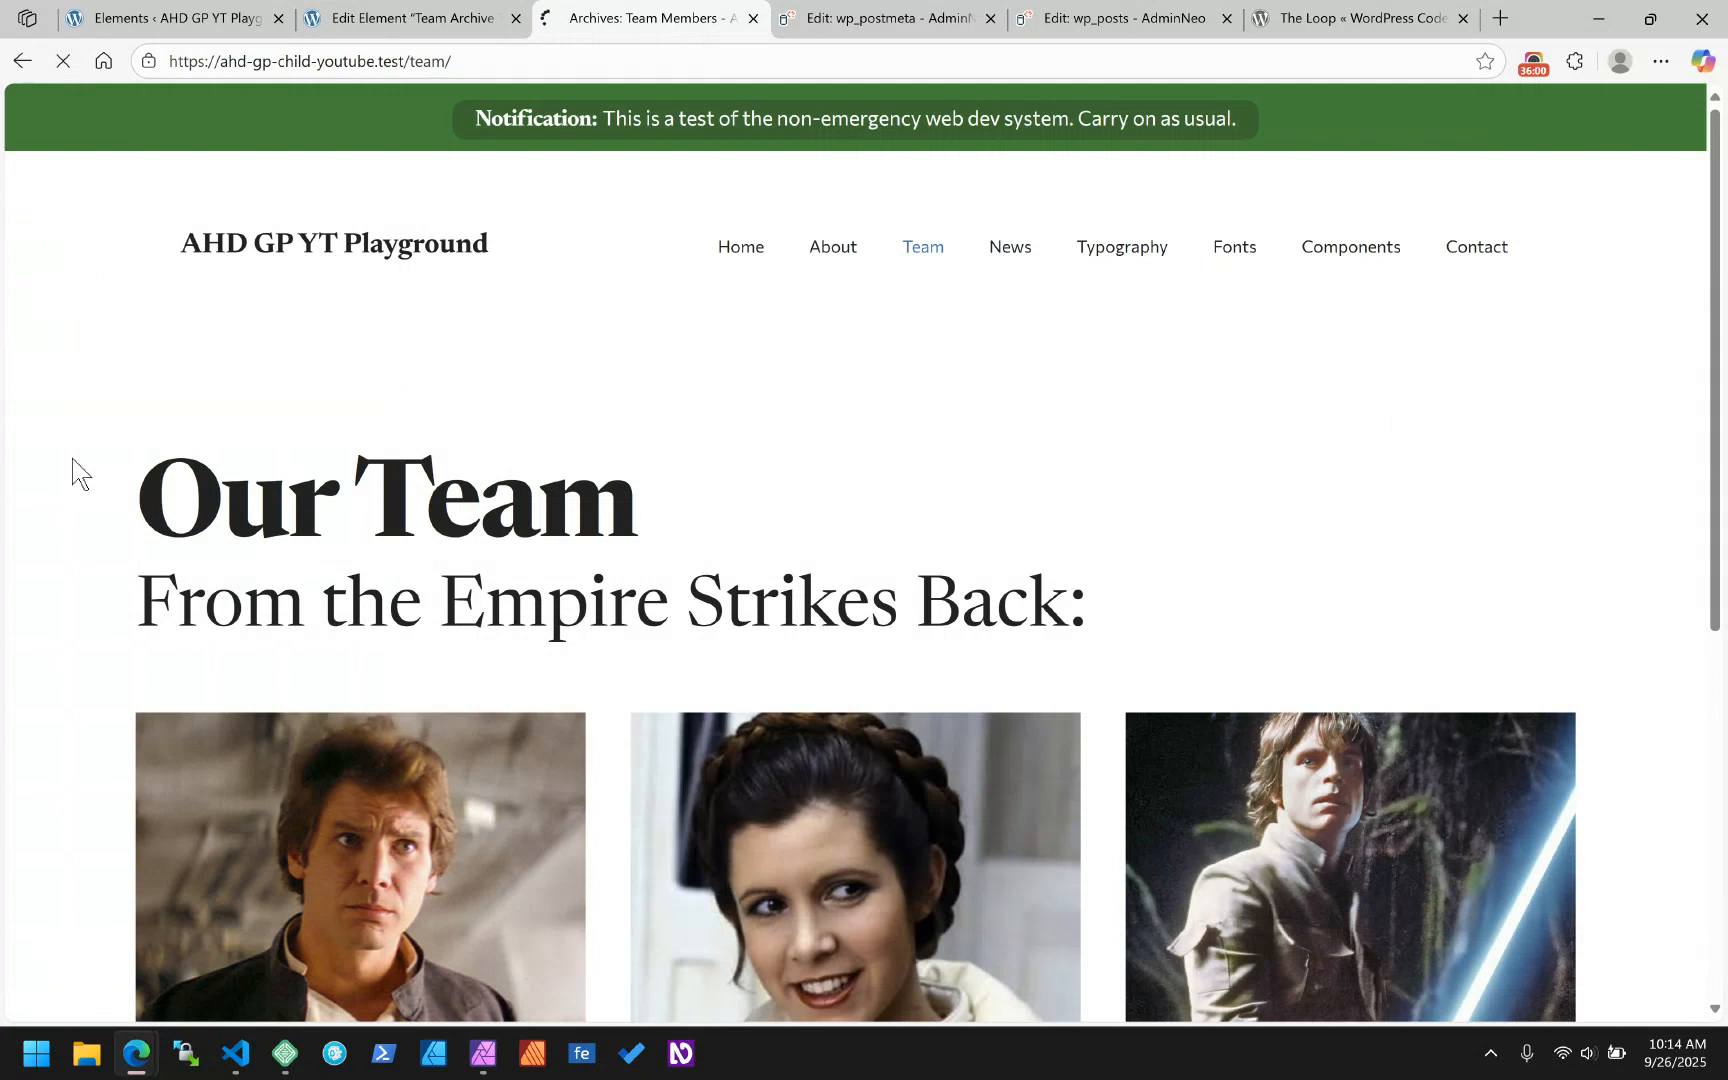
scroll(300, 450, "down", 5)
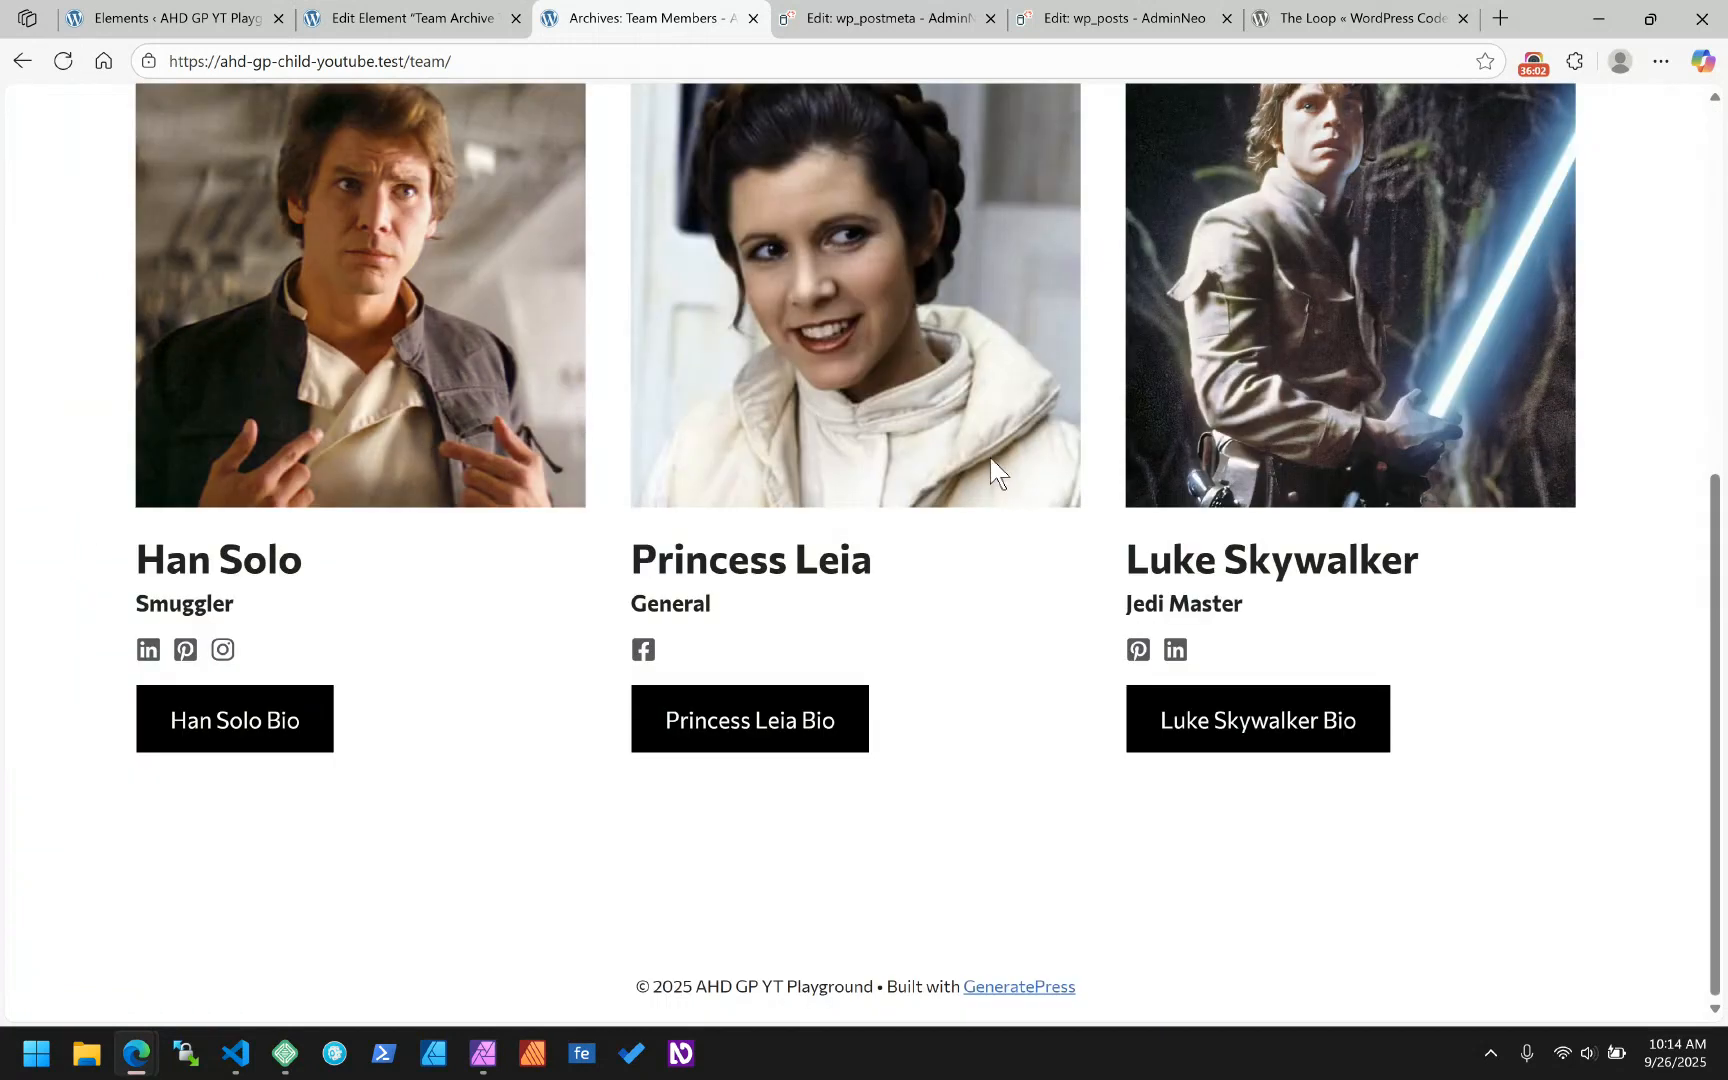
scroll(990, 452, "up", 2)
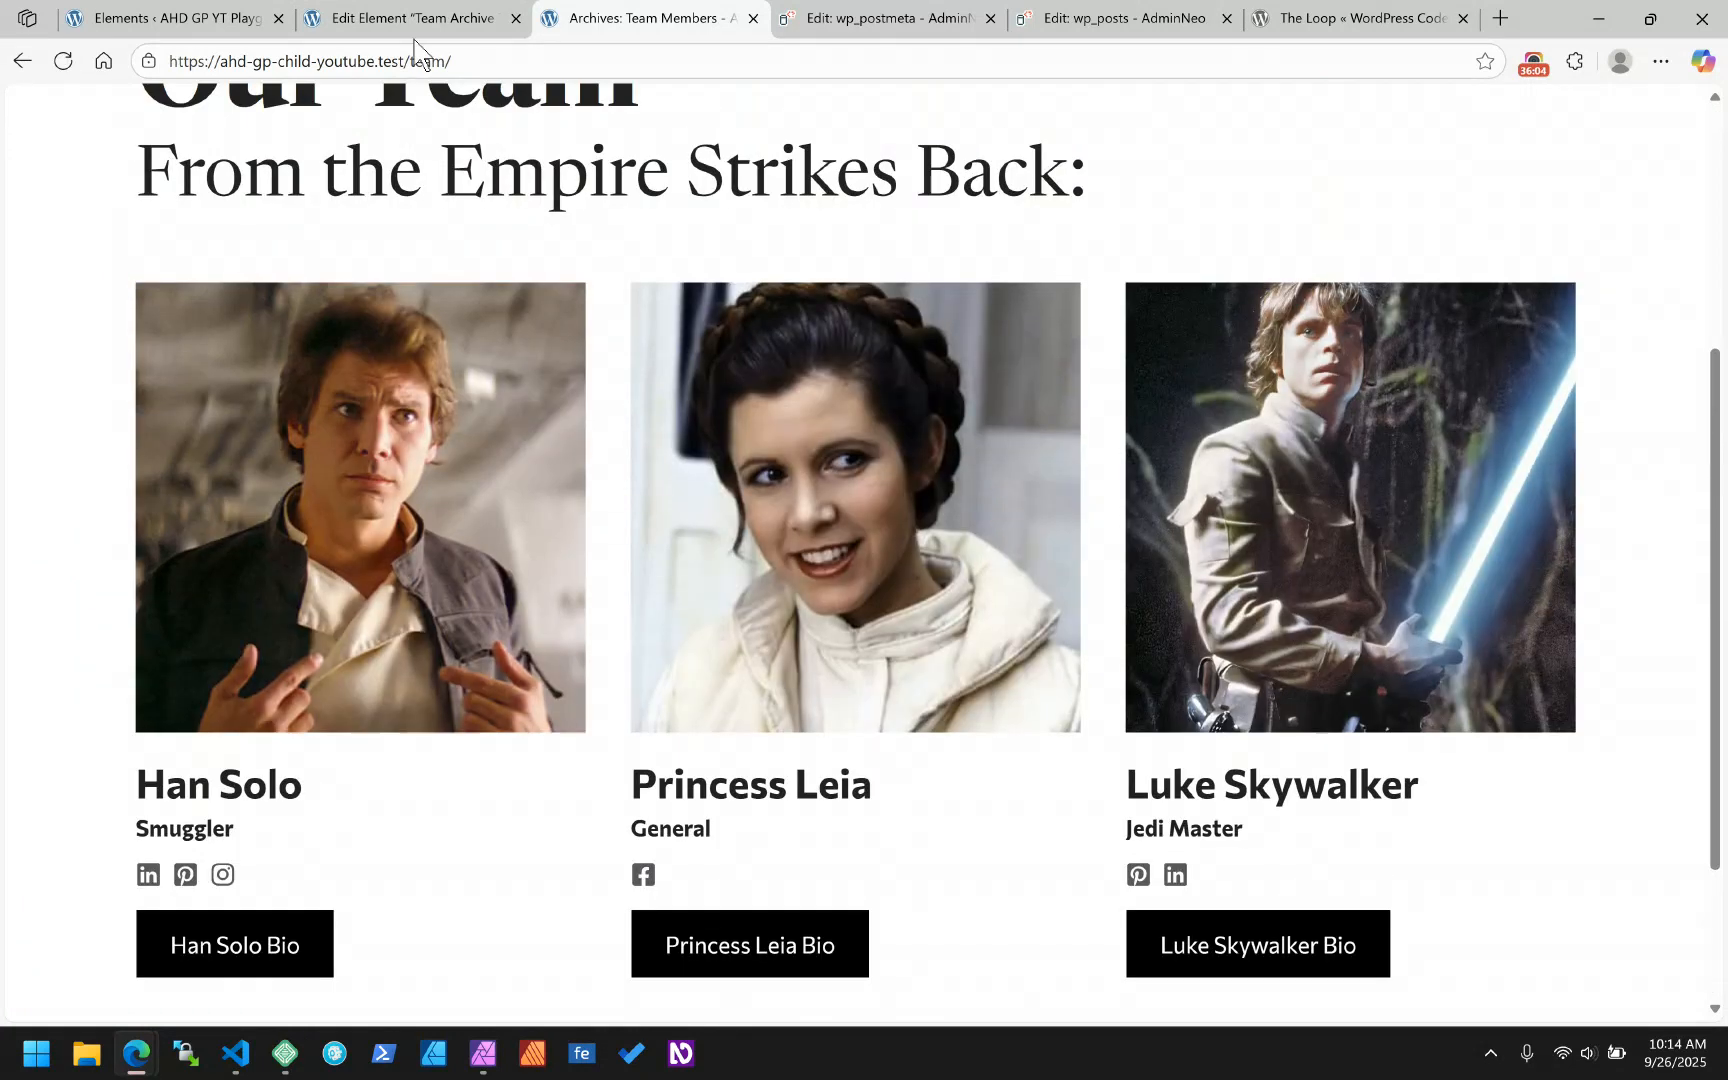
left_click(385, 18)
scroll(722, 718, "down", 8)
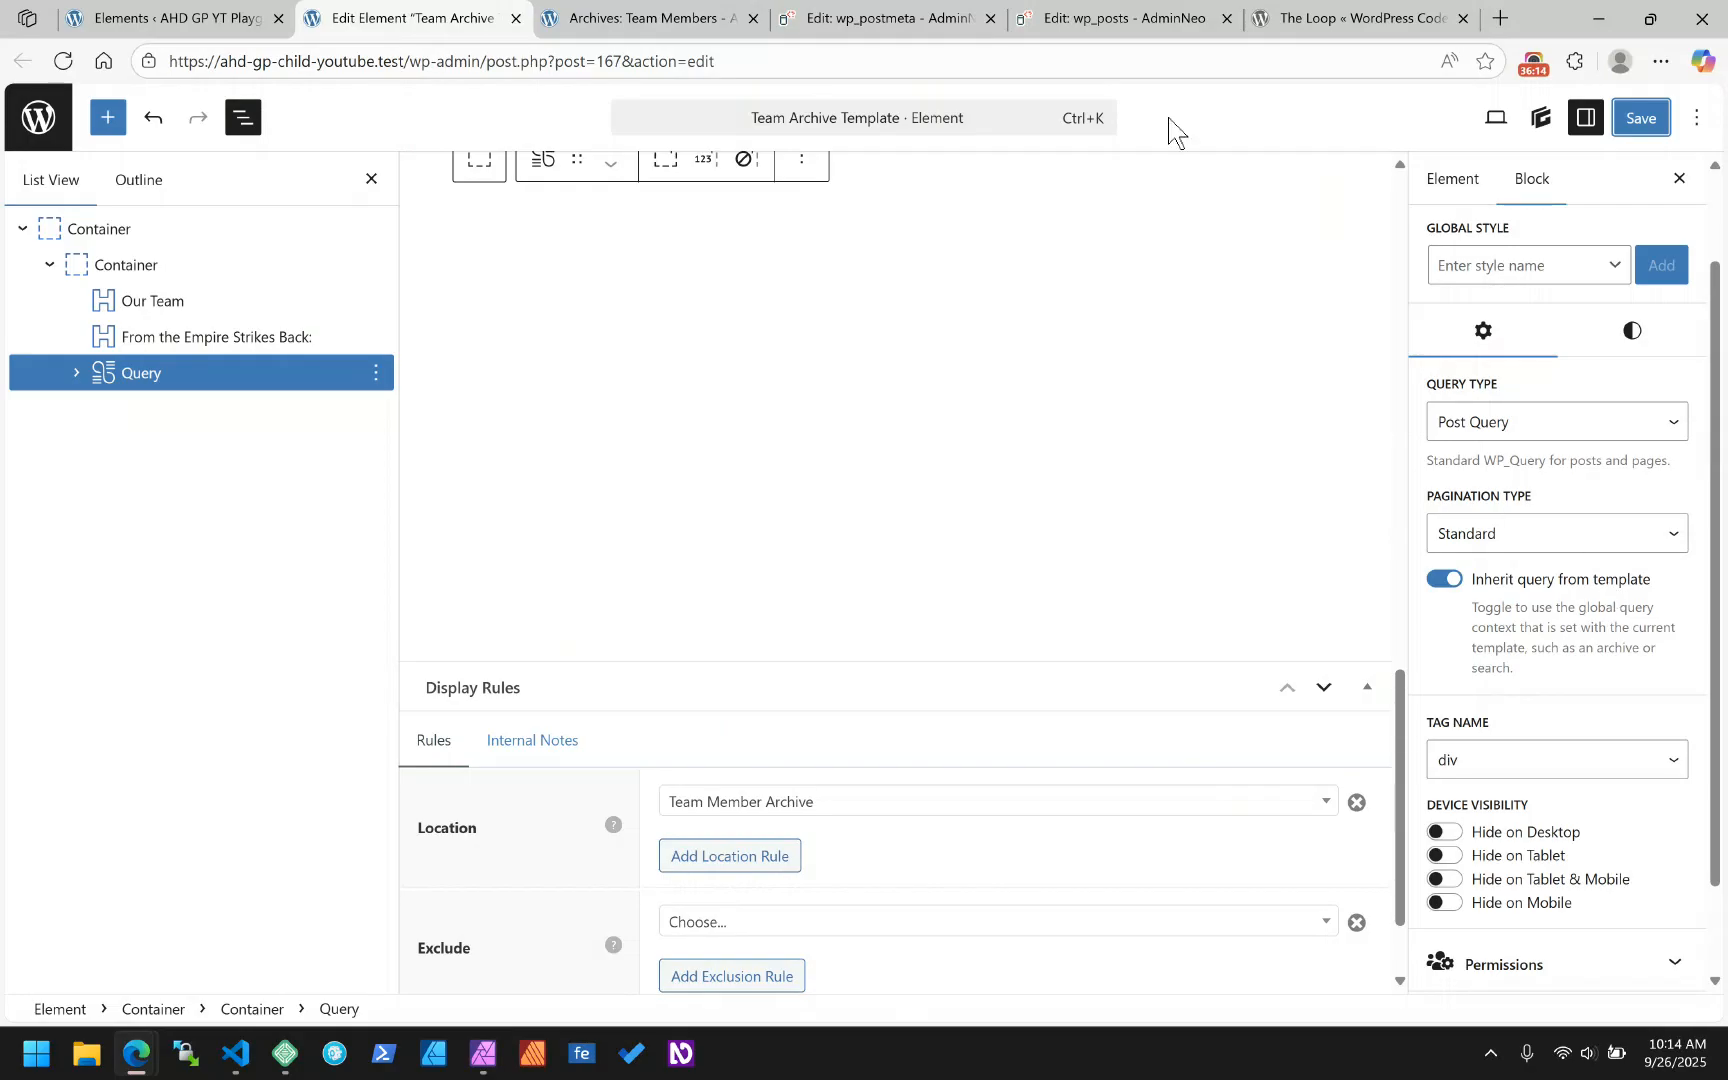
- Bring up the WordPress Codex article on The Loop and highlight its heading
left_click(1339, 32)
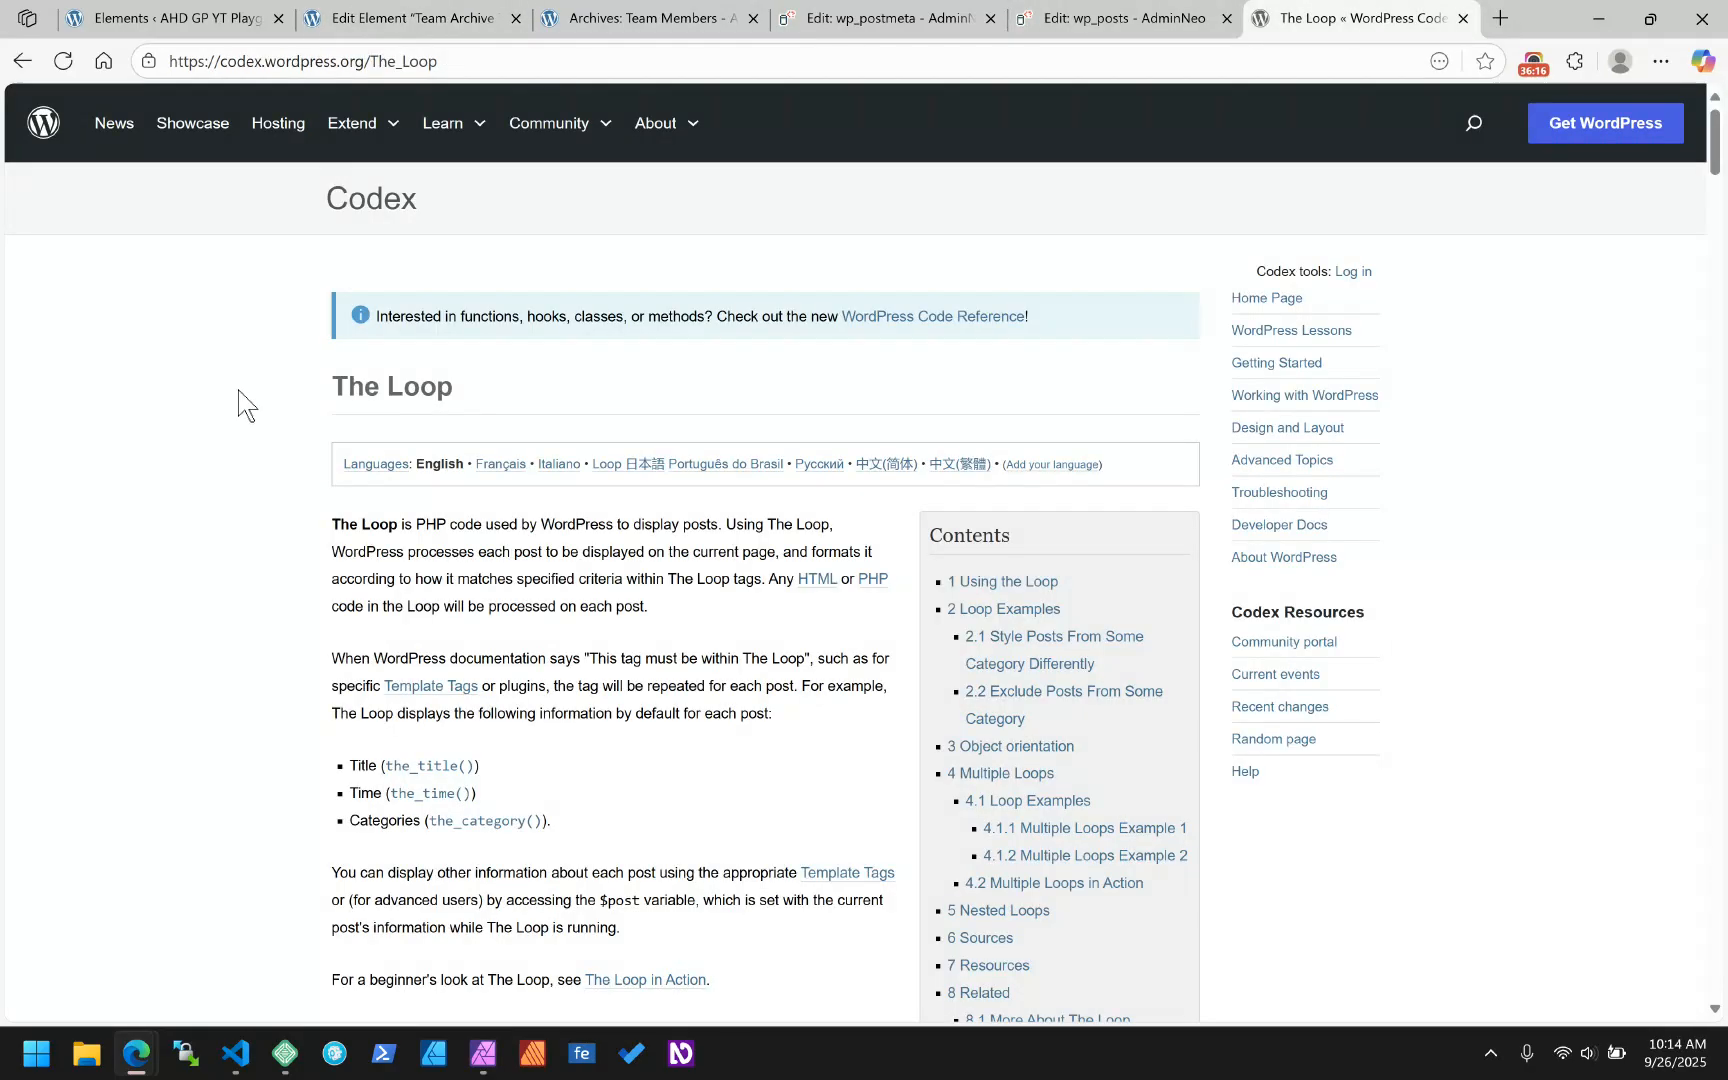
left_click_drag(490, 402, 340, 398)
left_click(352, 400)
left_click_drag(455, 392, 340, 378)
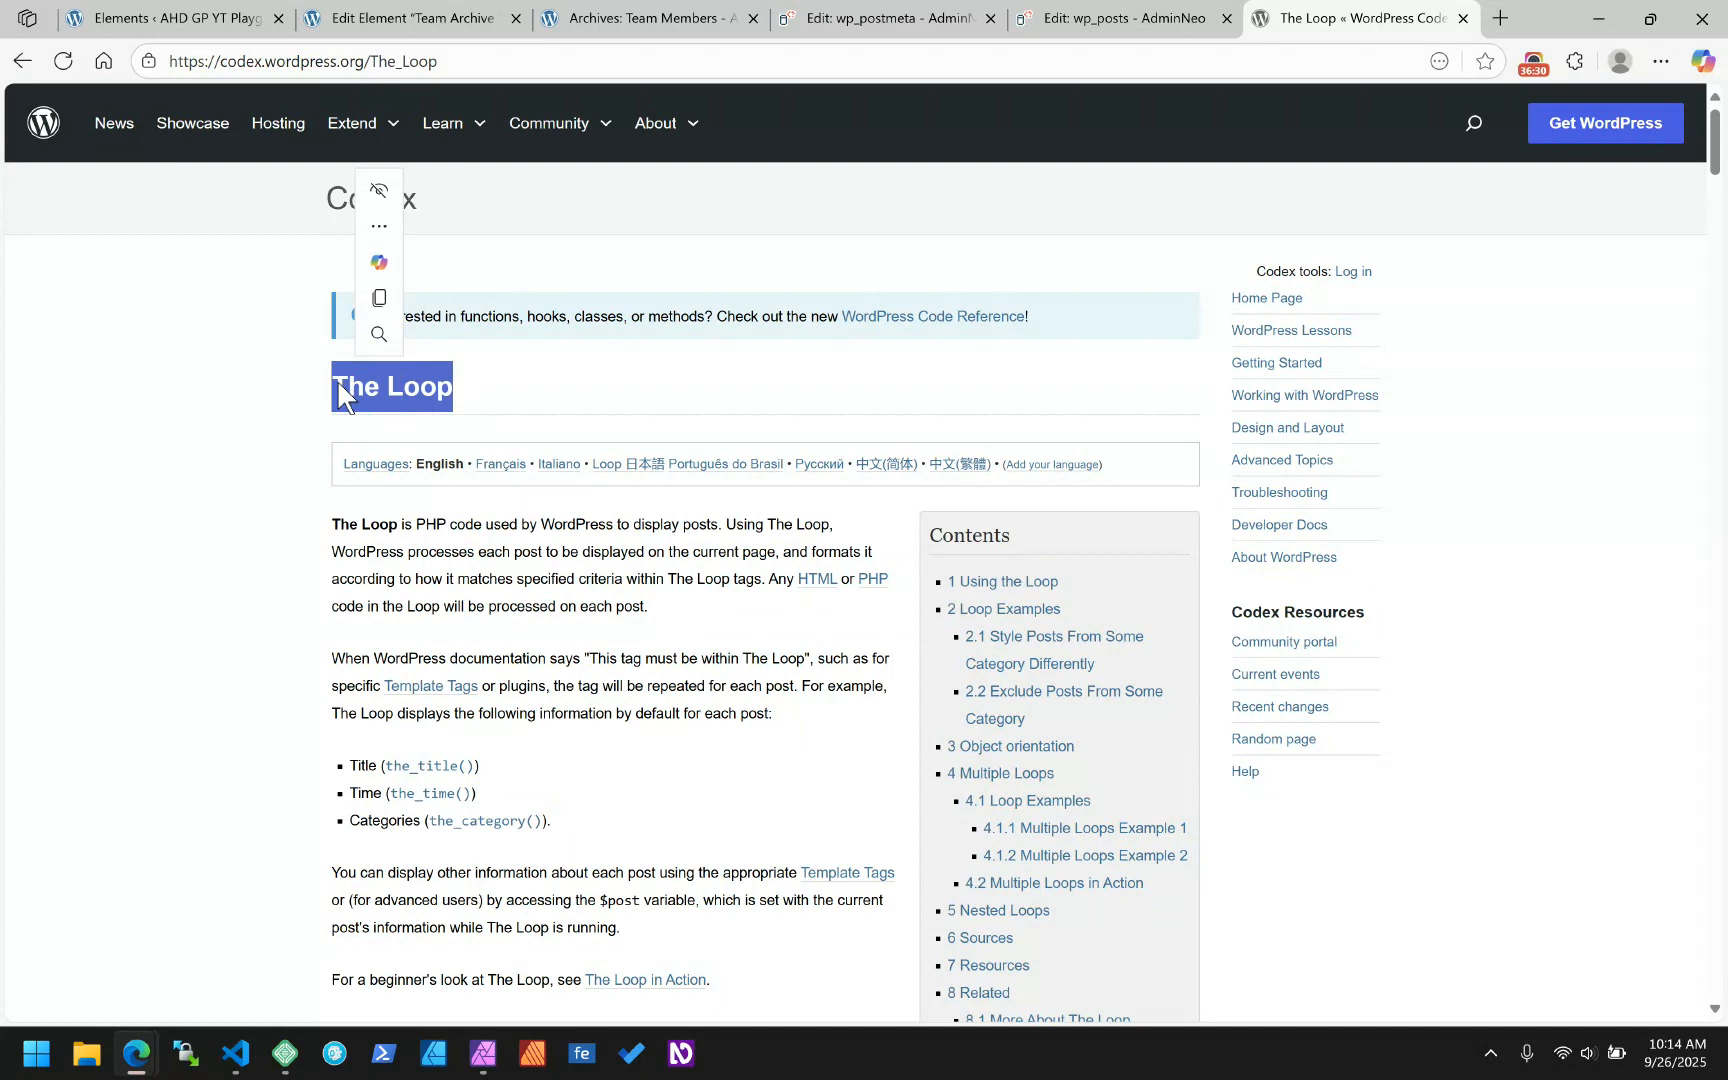
left_click(433, 389)
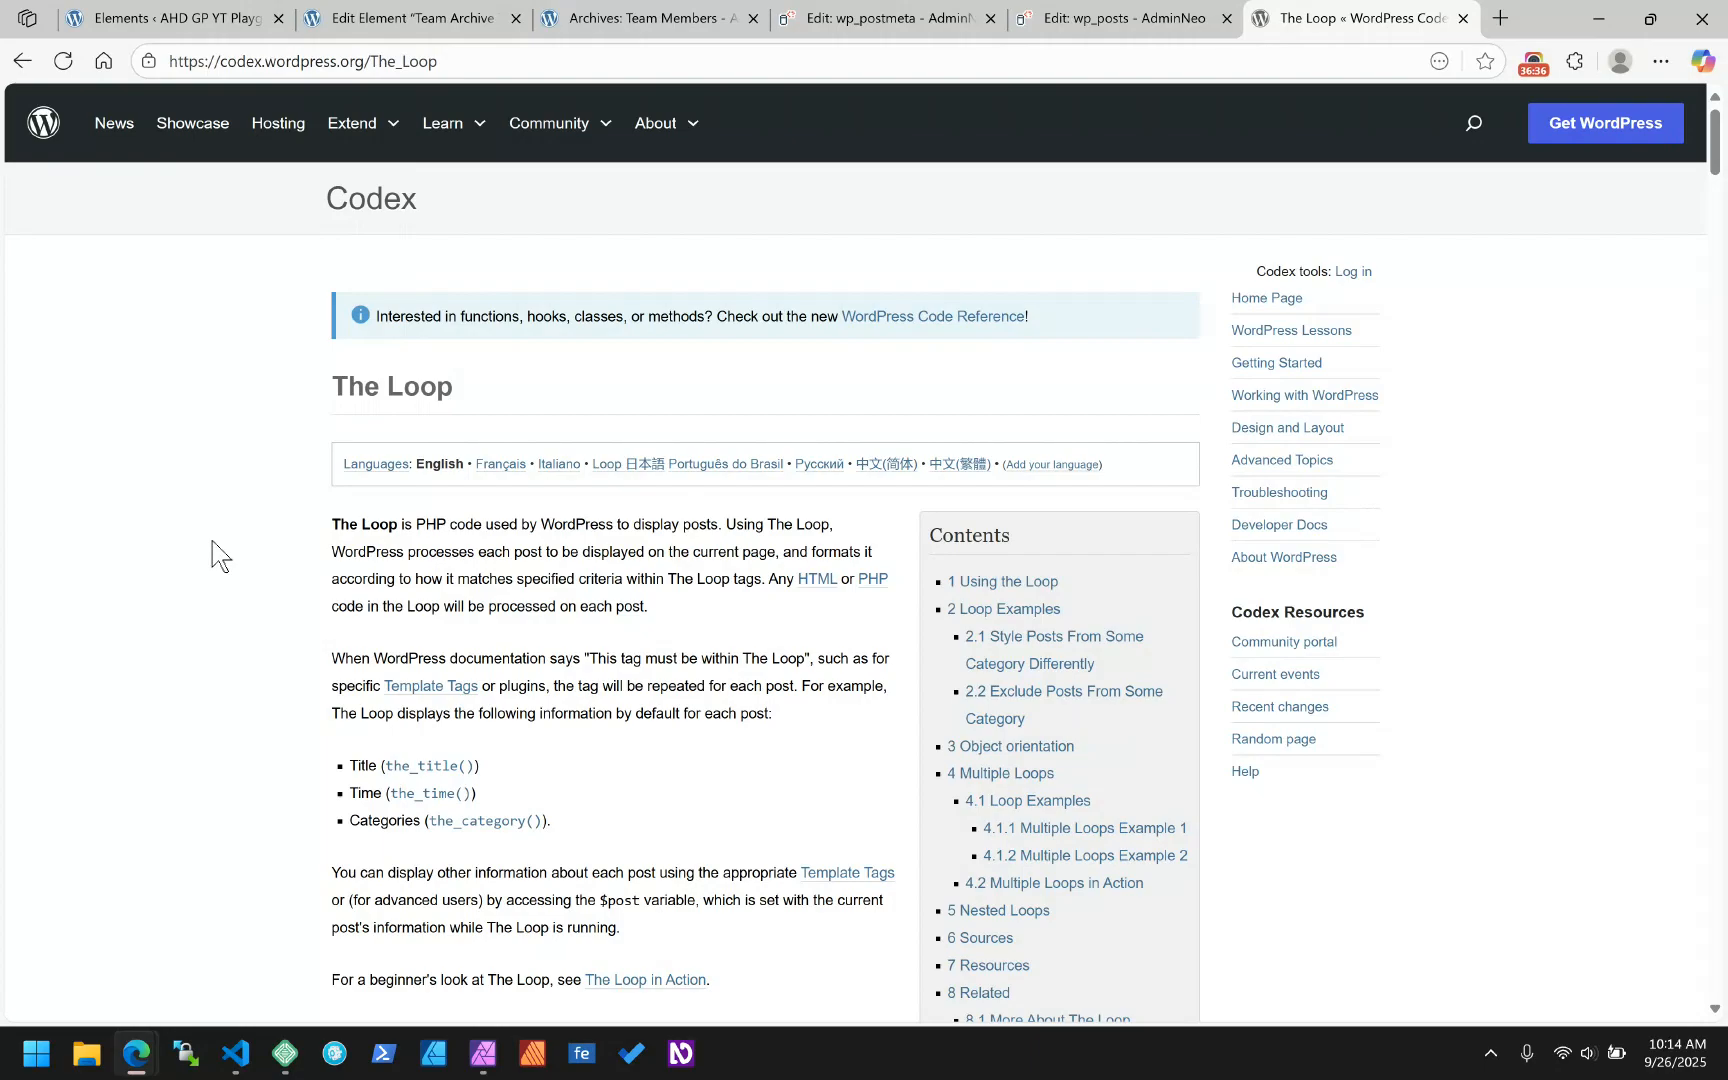
- Examine the code line that starts the loop in the article, highlighting the whole statement, the_post and have_posts
scroll(212, 540, "down", 10)
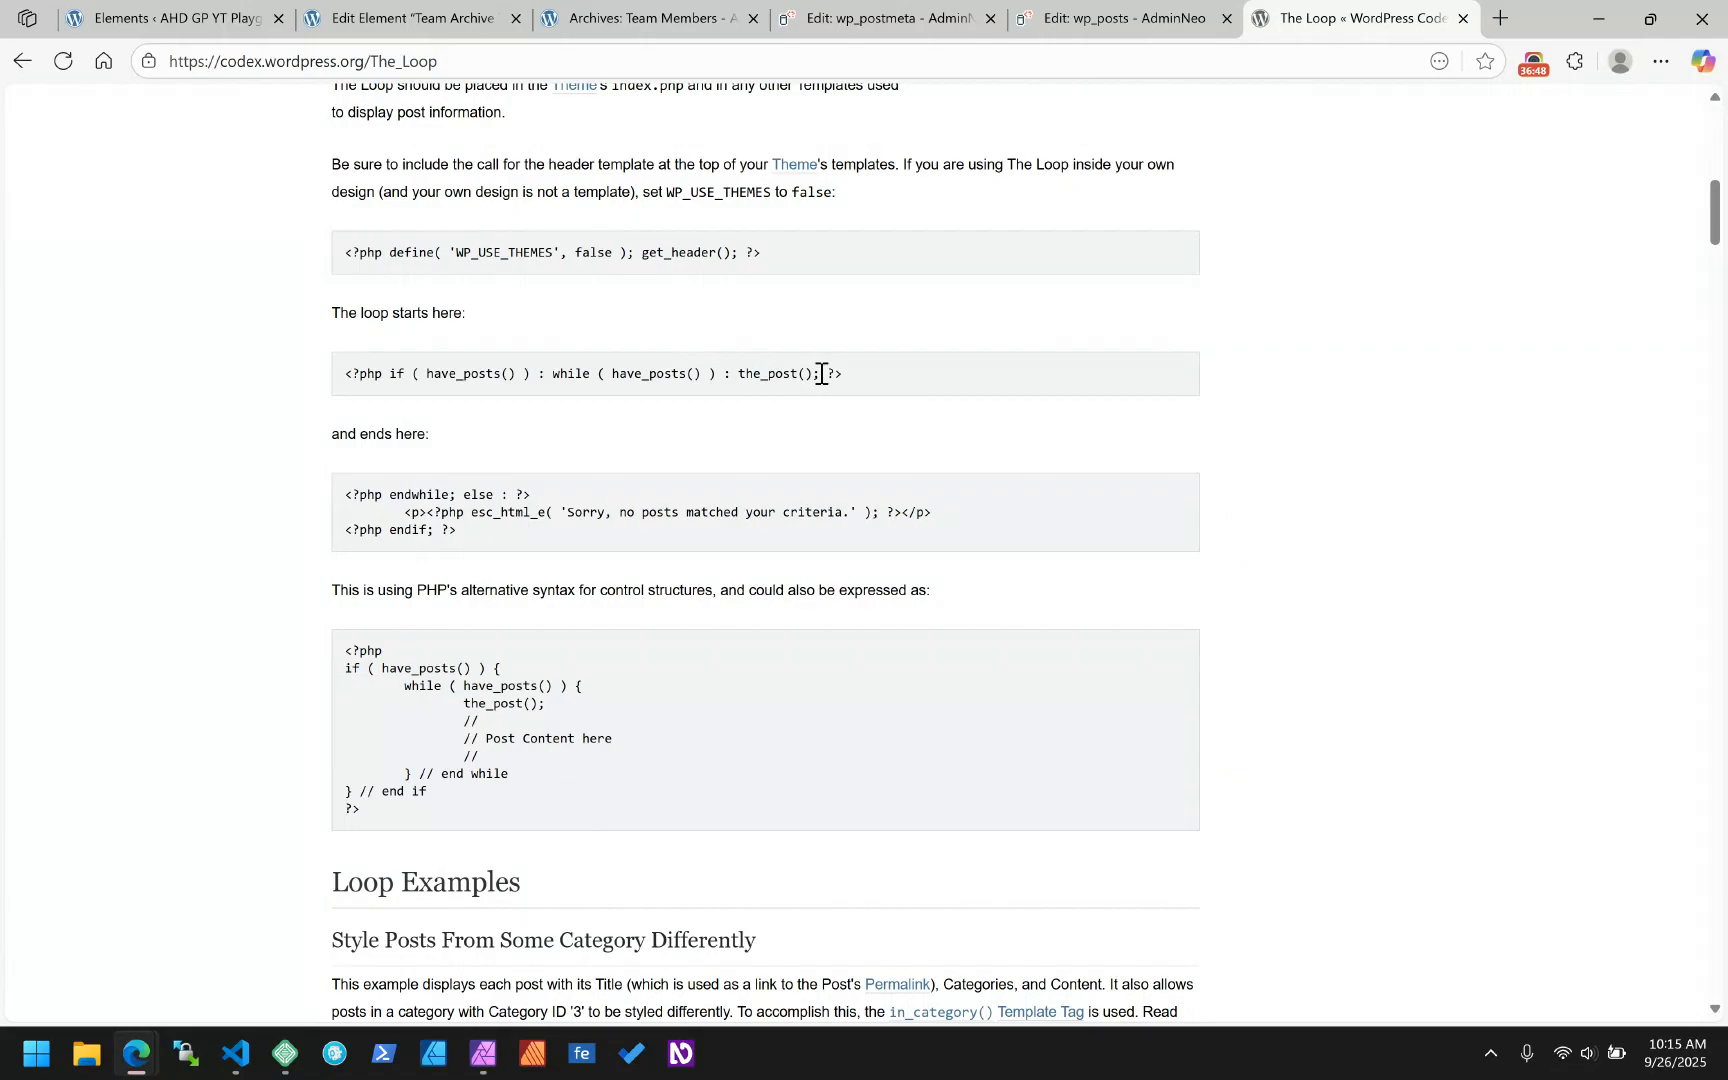
left_click_drag(820, 374, 388, 374)
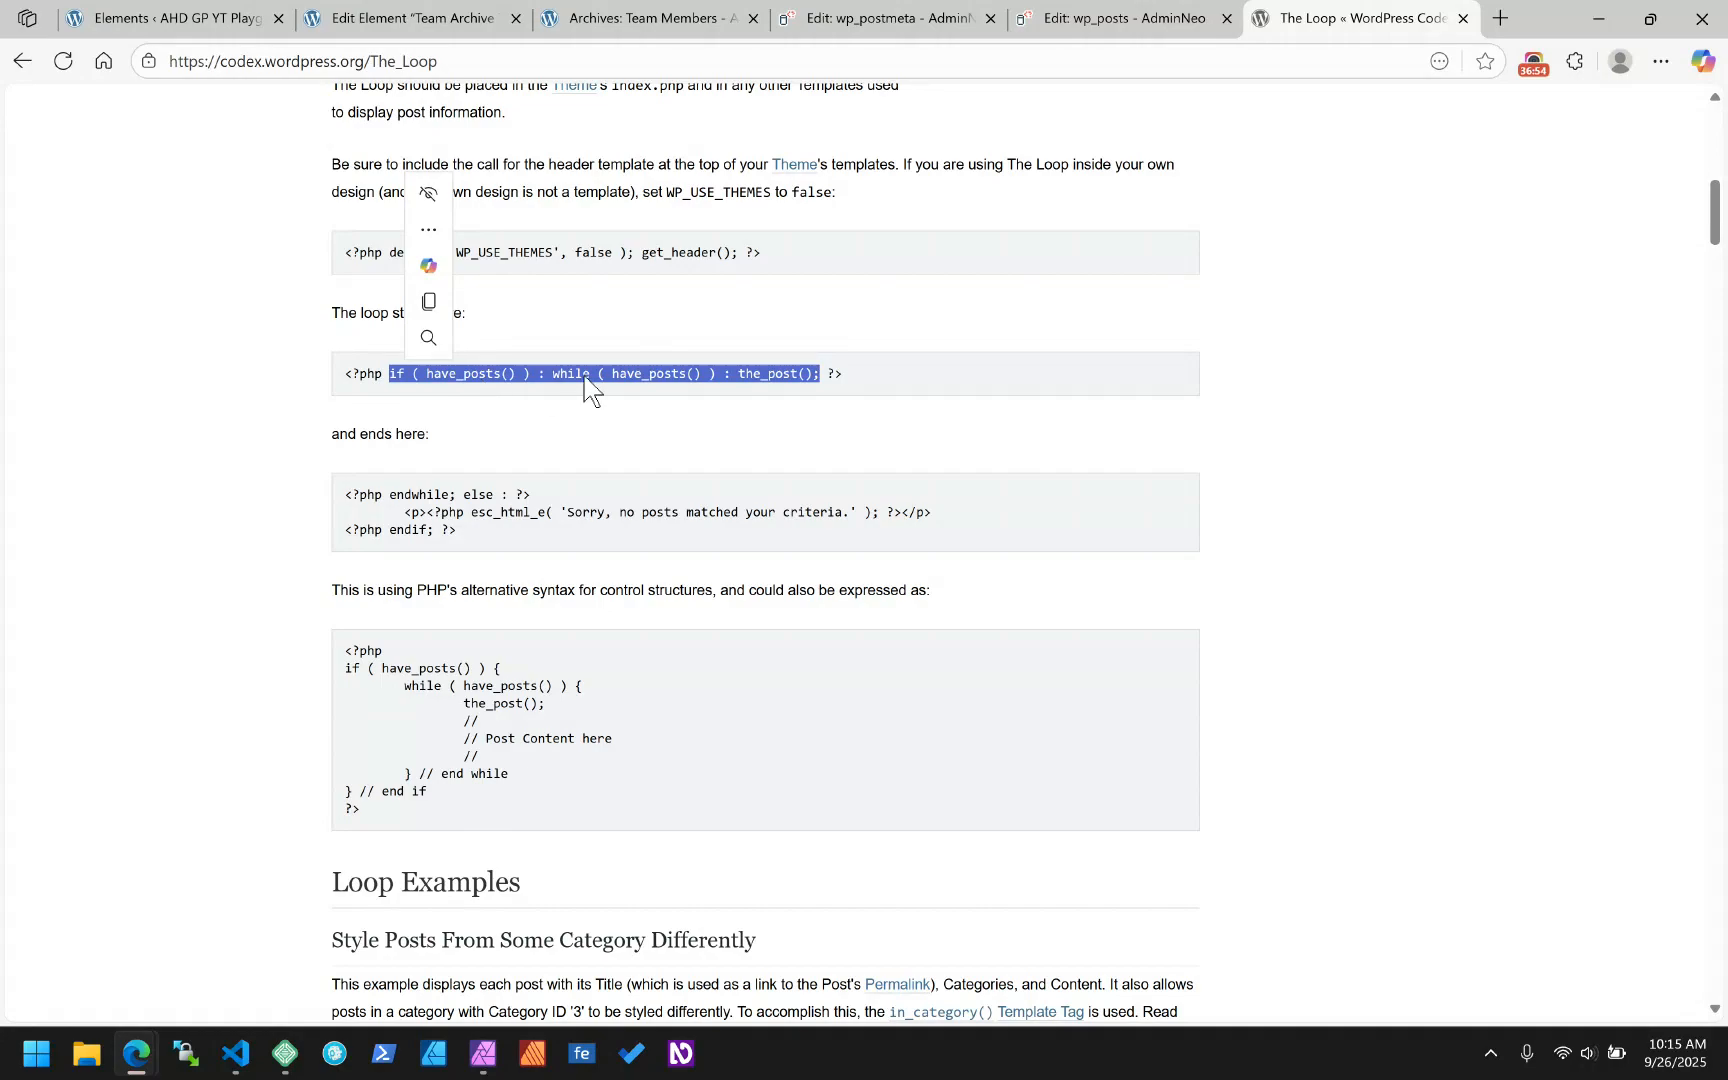
double_click(771, 376)
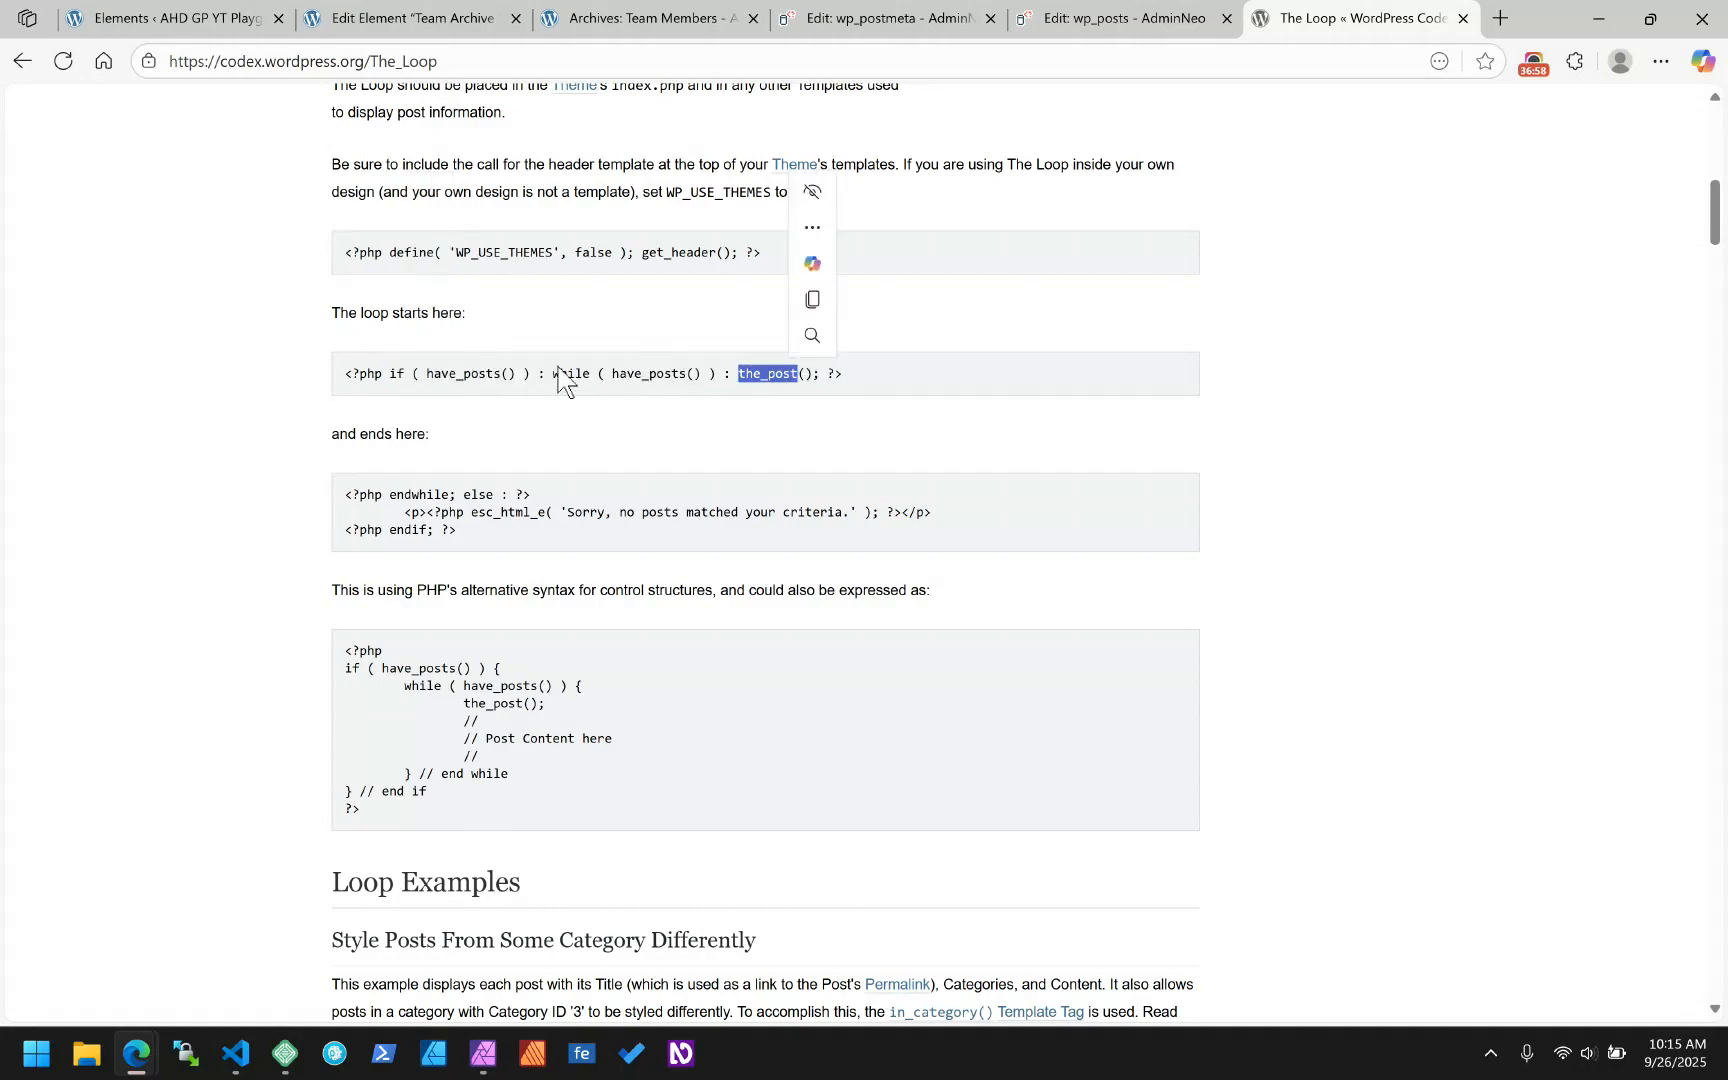
left_click(776, 370)
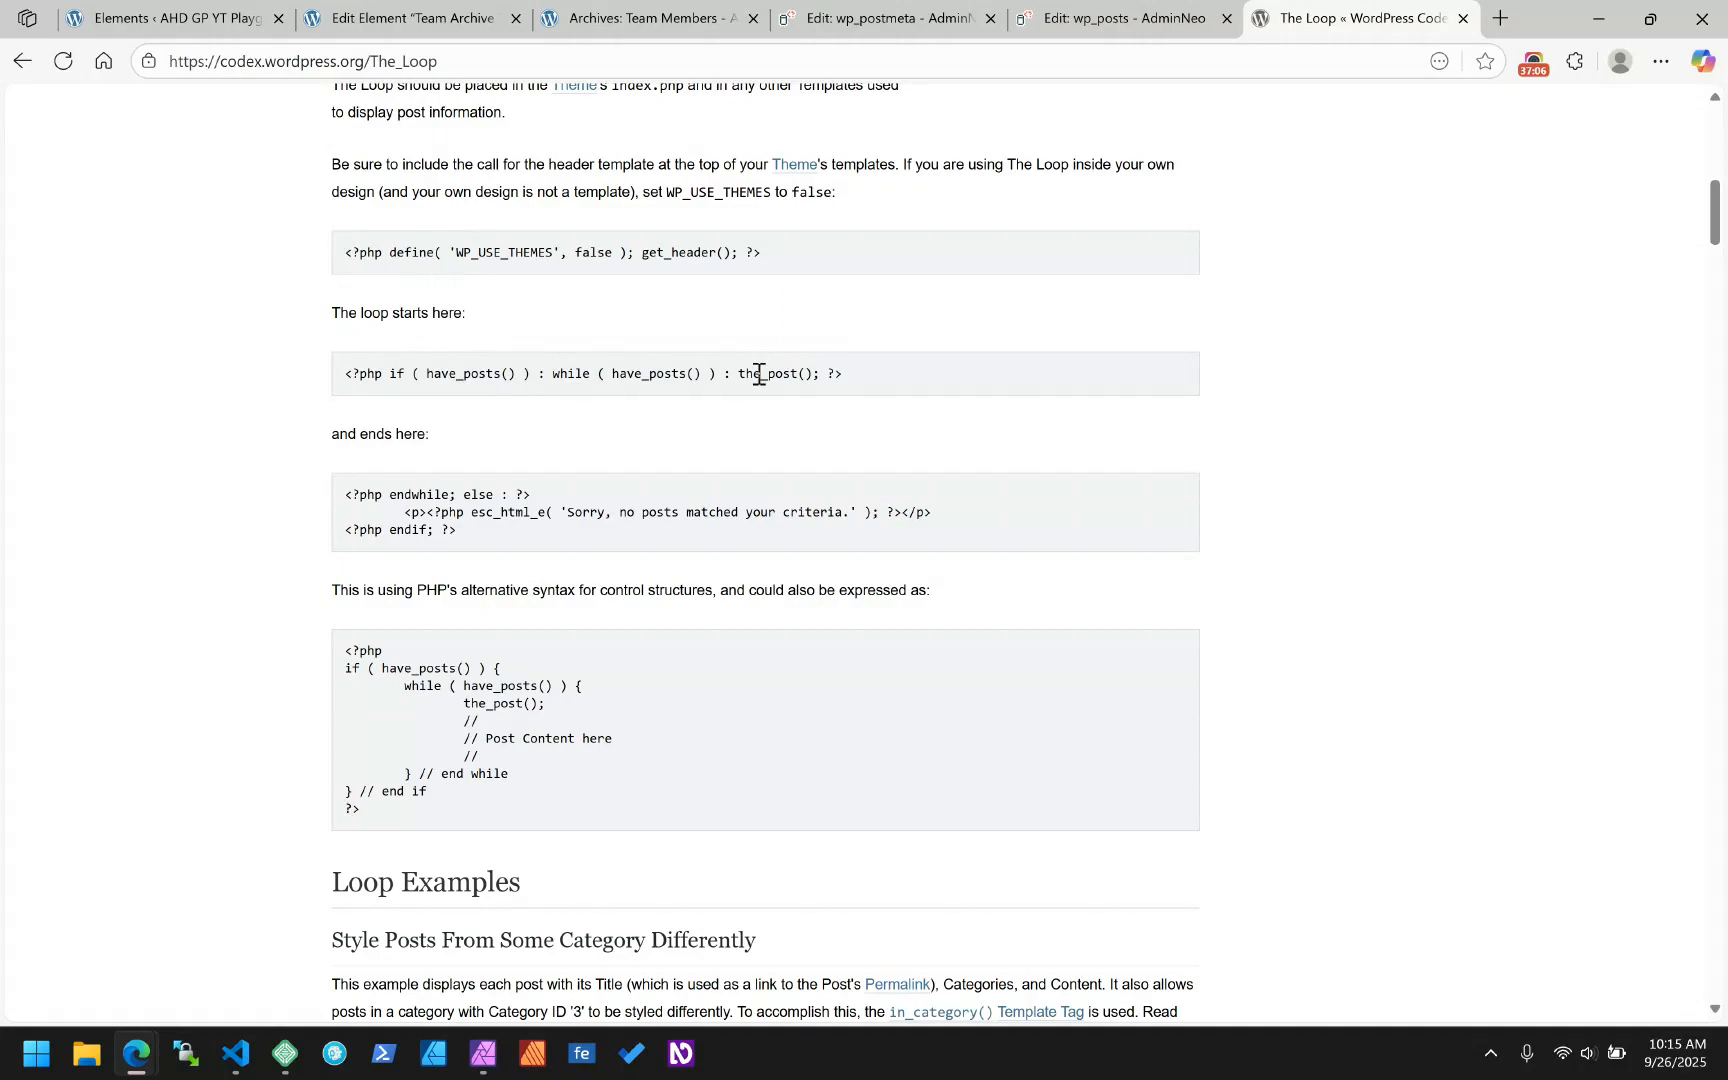
double_click(632, 376)
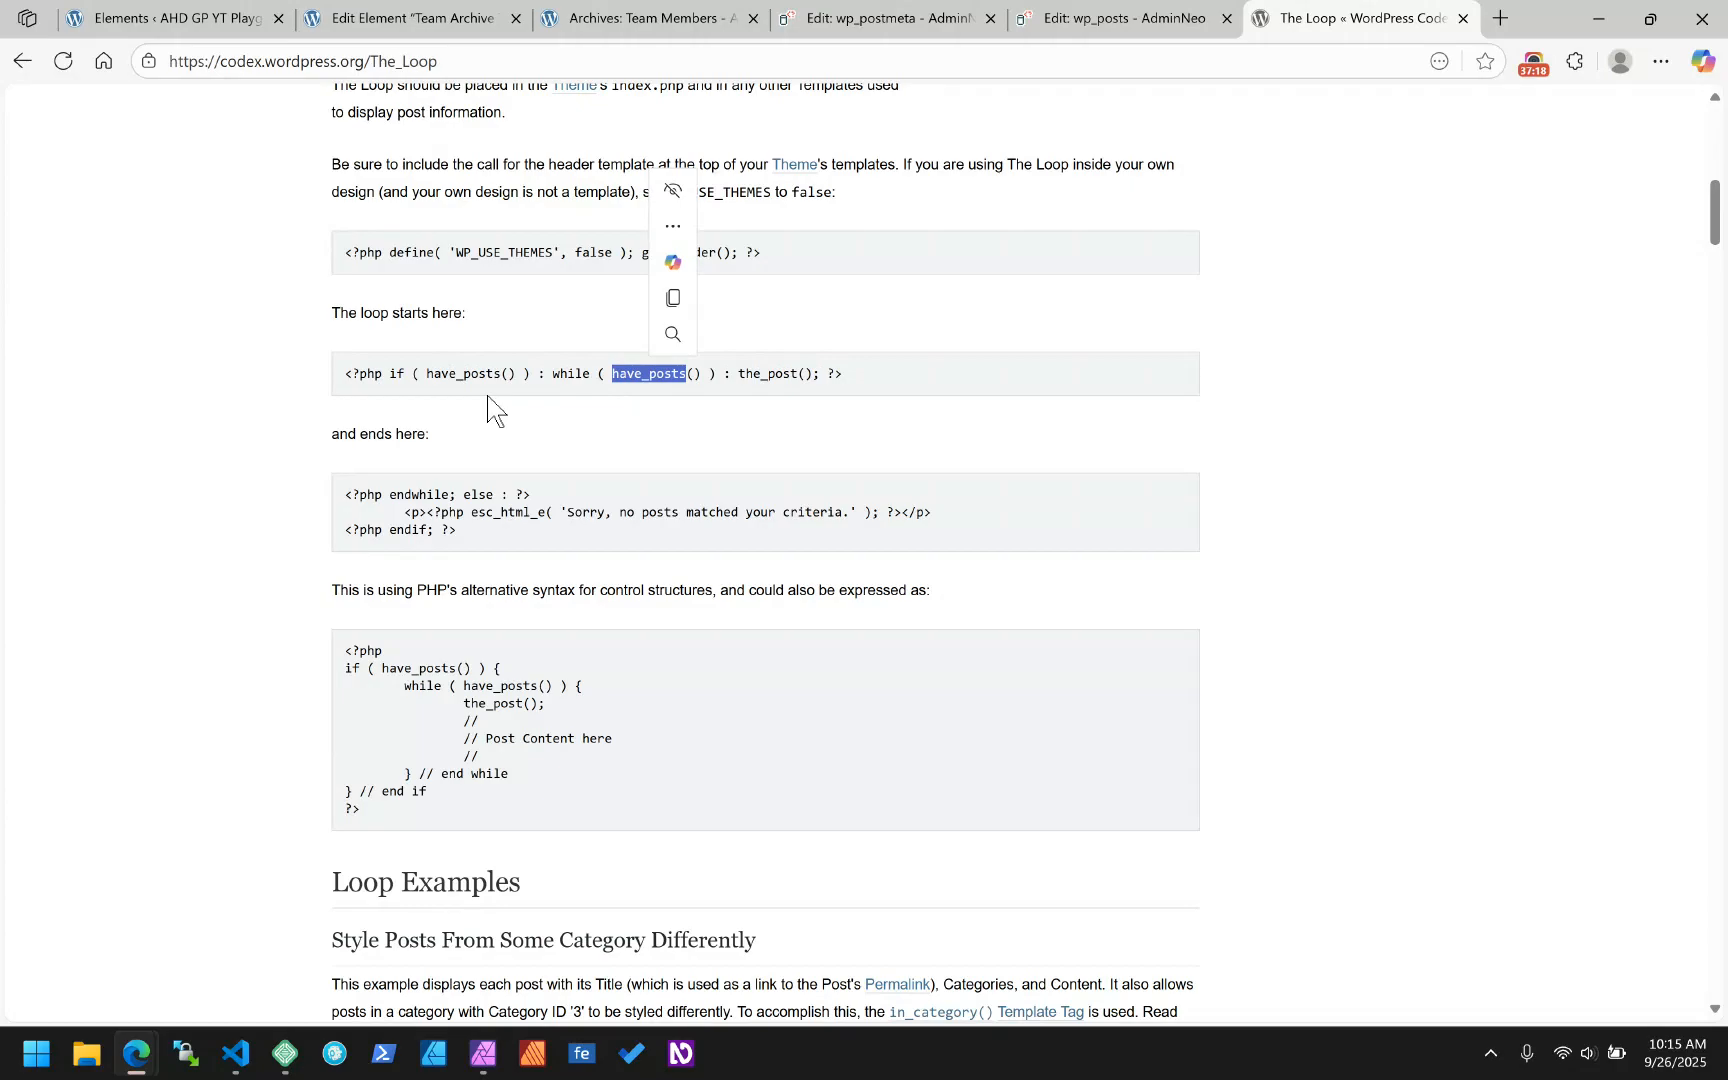
- Examine the loop structure in the "Style Posts From Some Category Differently" example, highlighting have_posts, the_post and endwhile
scroll(487, 396, "down", 5)
scroll(395, 447, "down", 3)
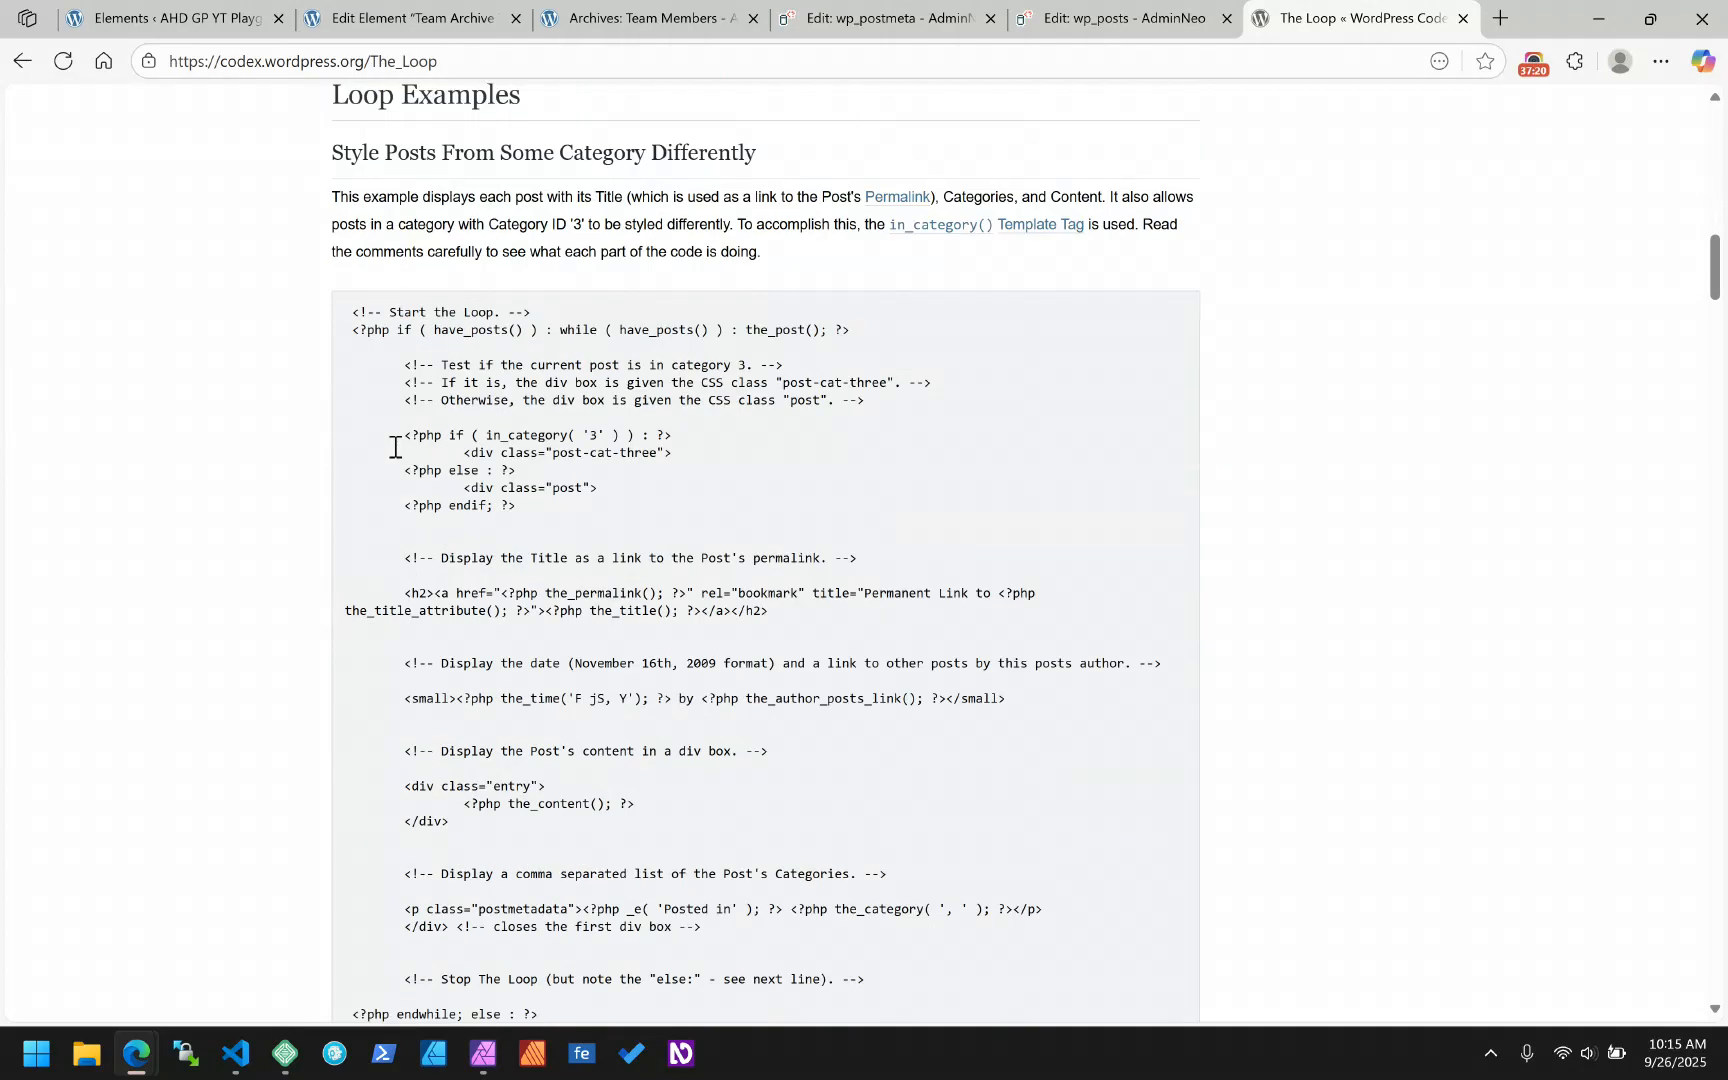
double_click(465, 331)
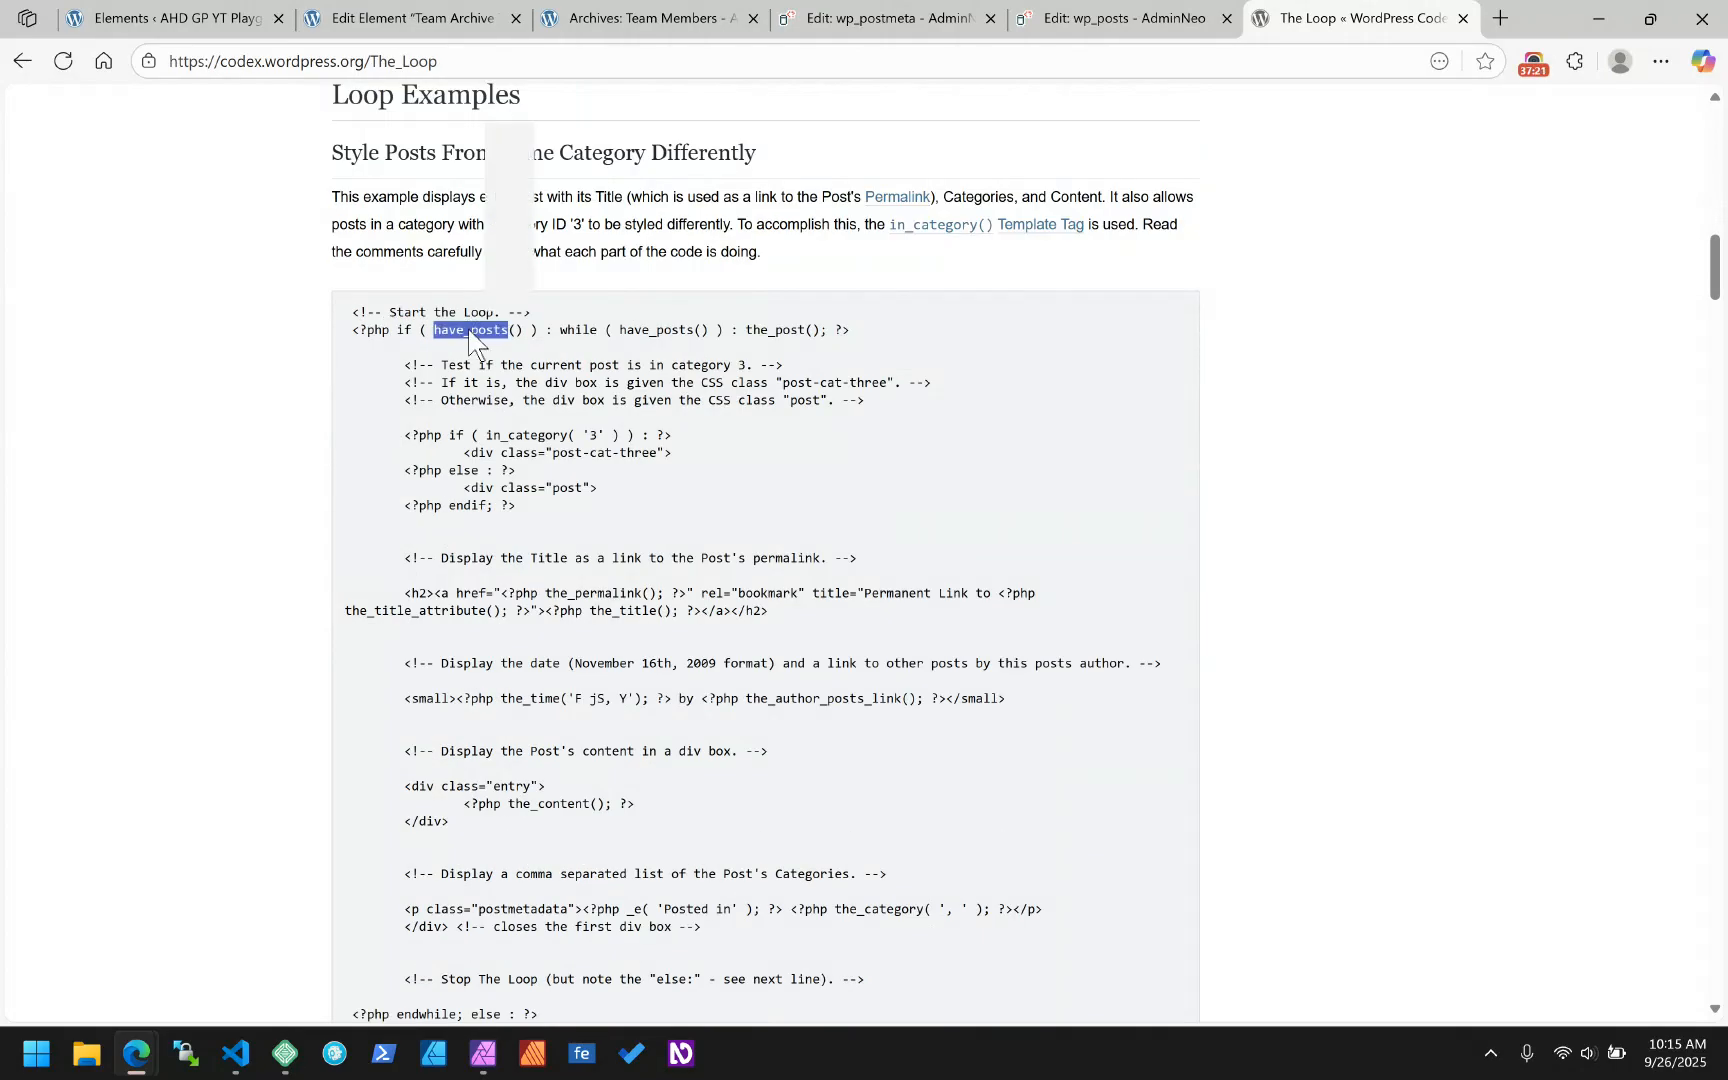
left_click(578, 330)
double_click(660, 330)
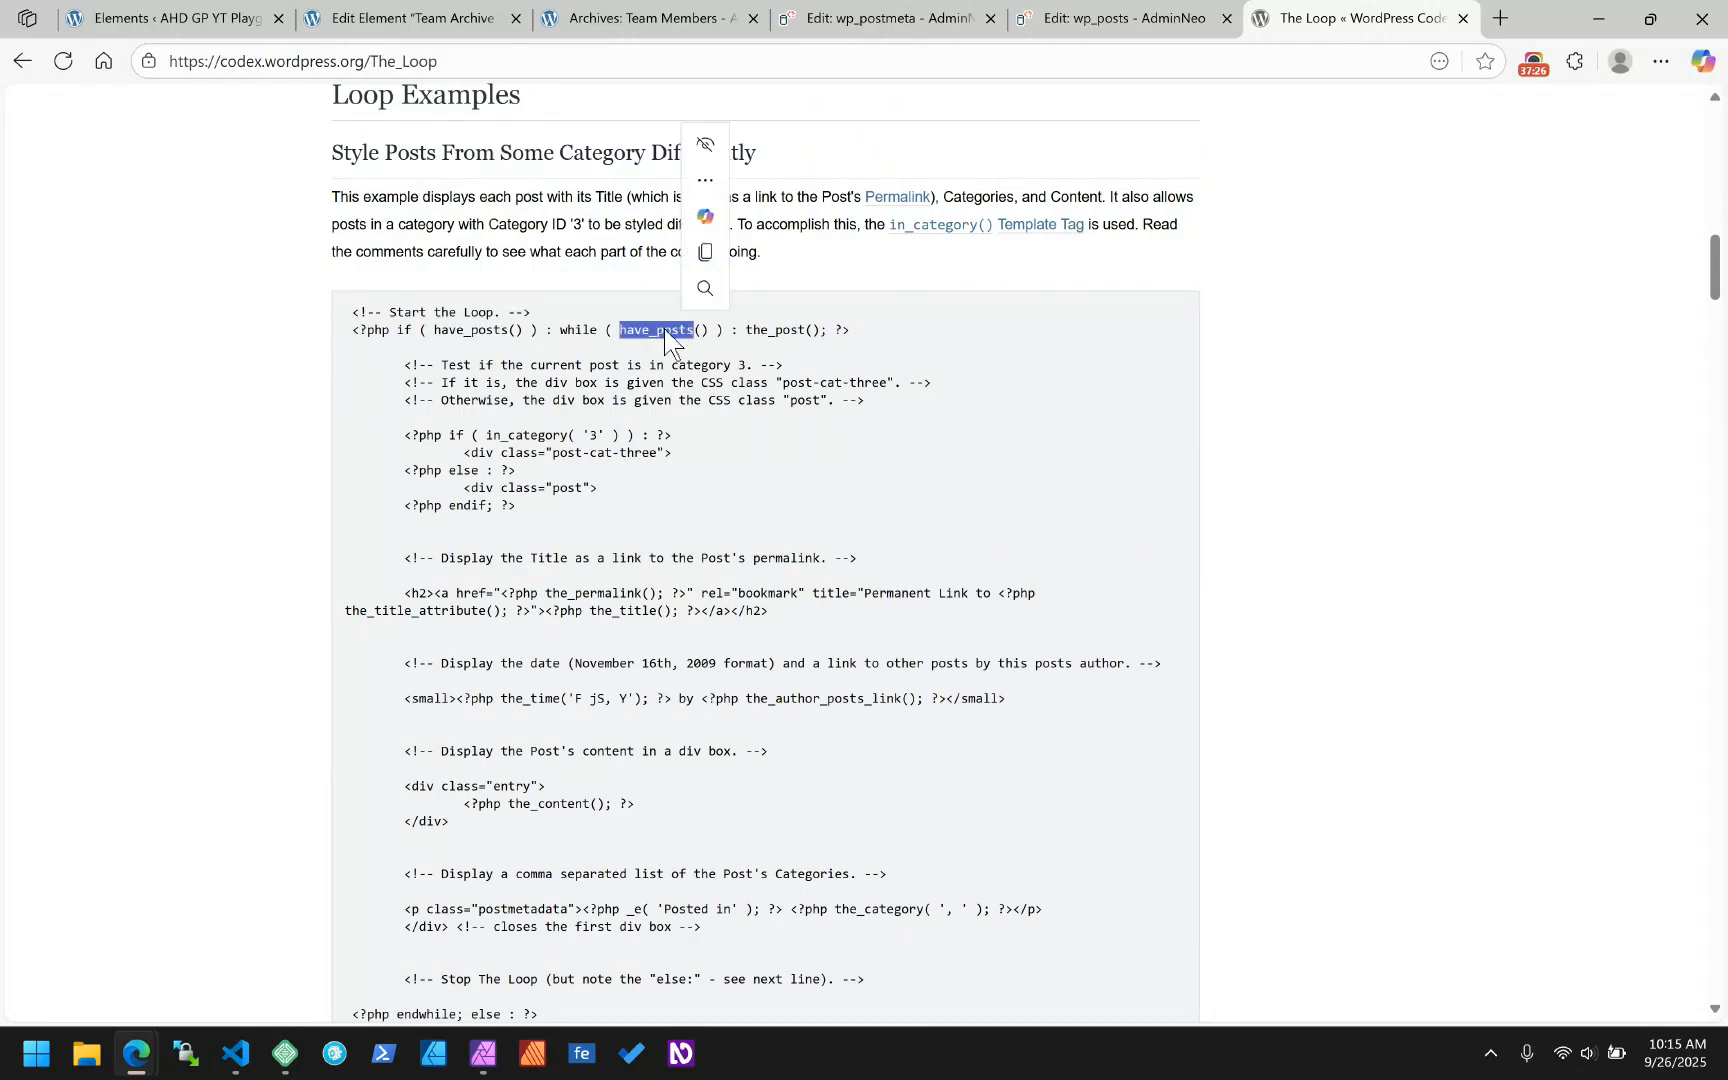
double_click(790, 331)
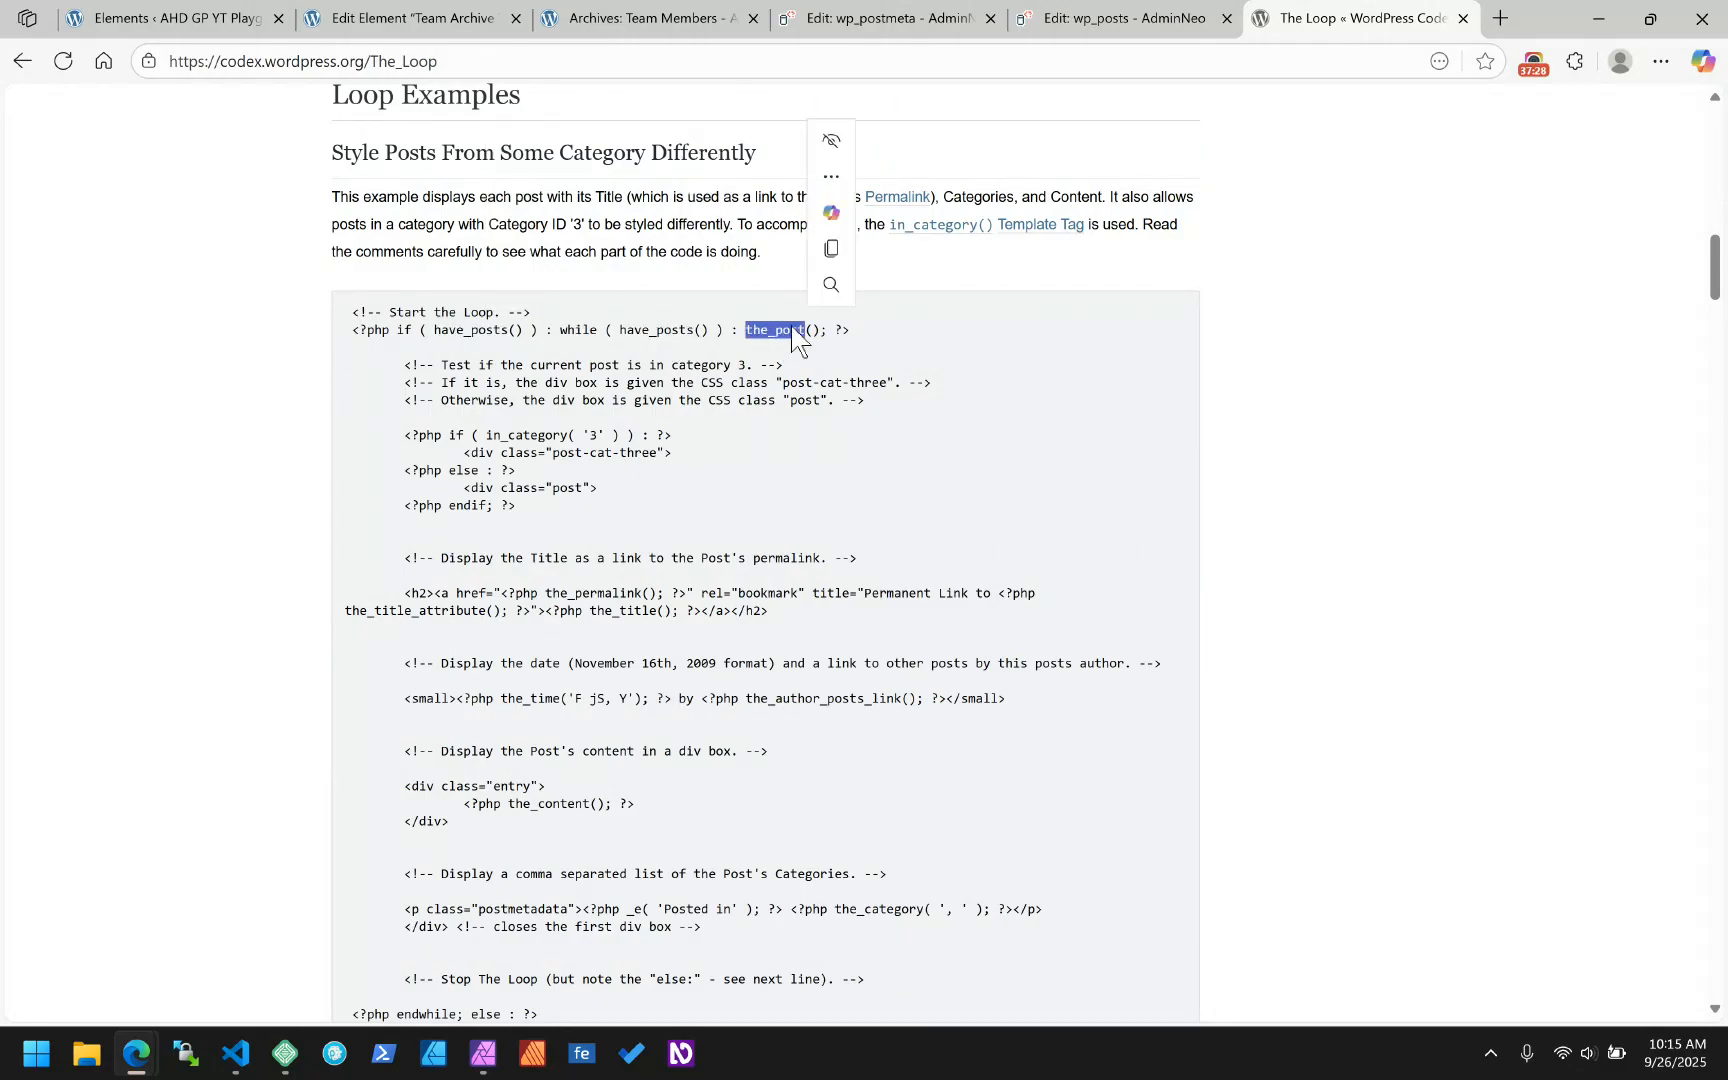
scroll(610, 462, "down", 3)
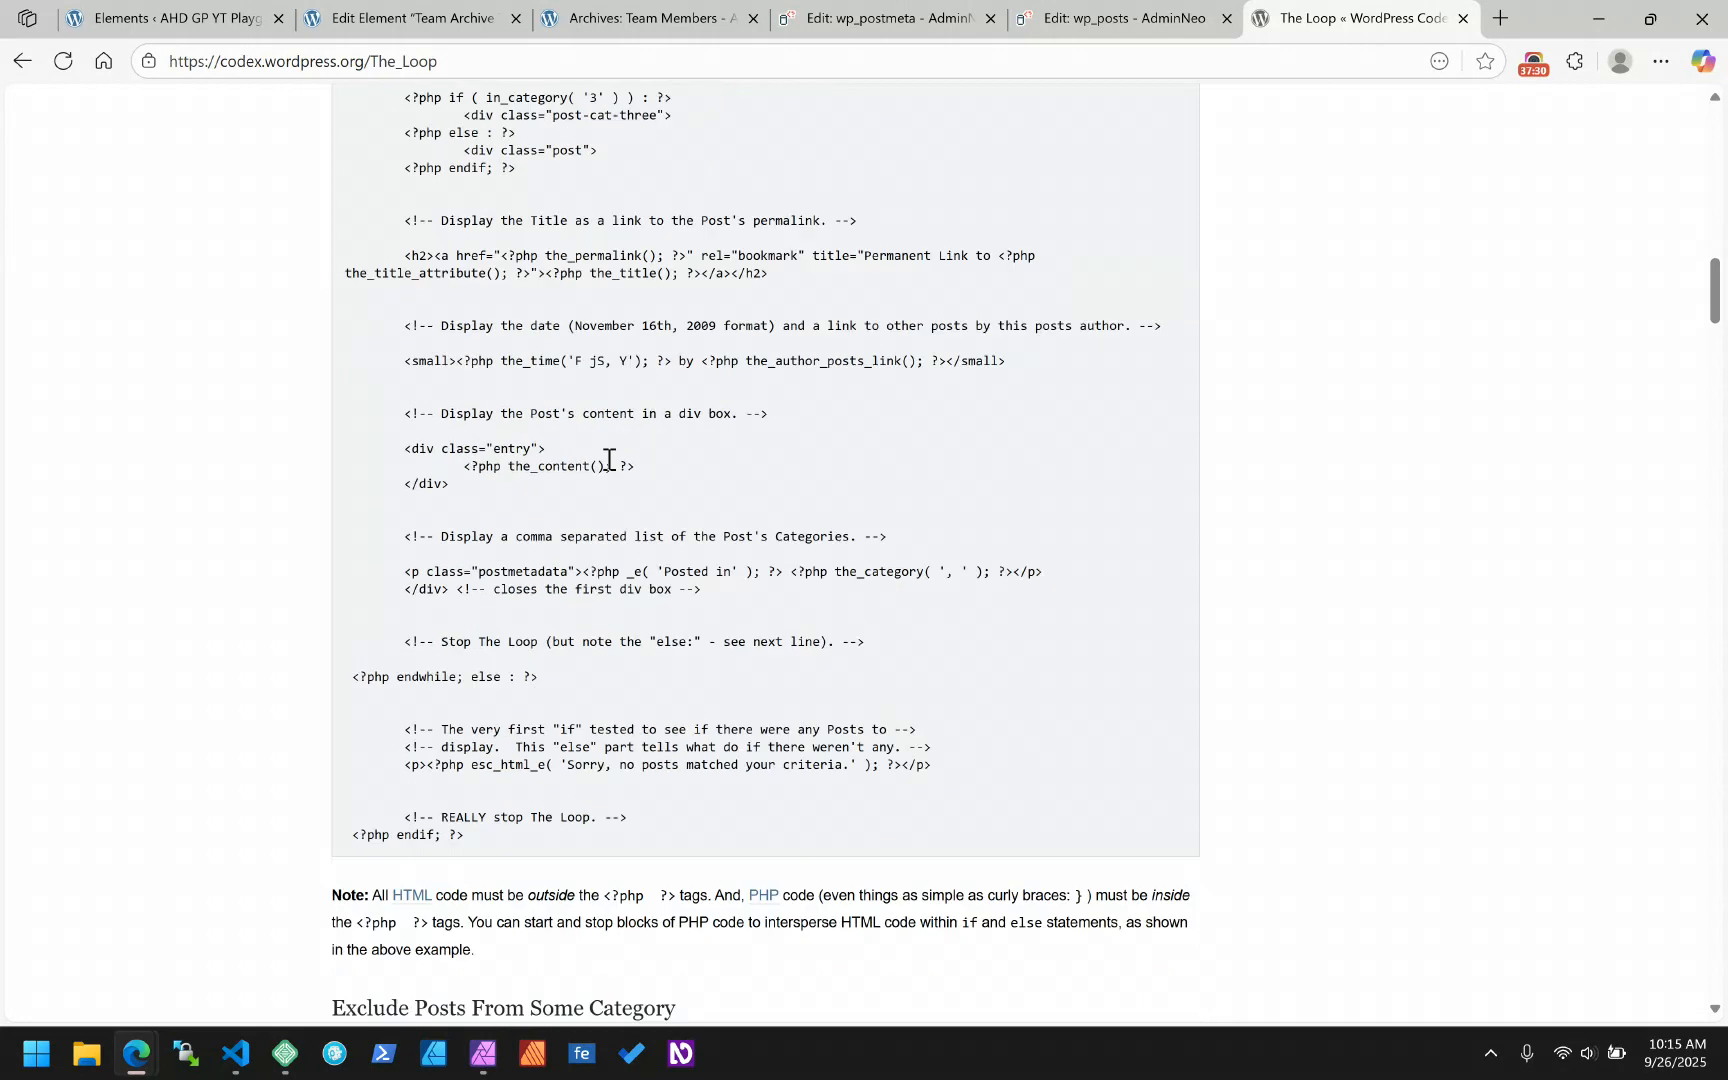
double_click(414, 678)
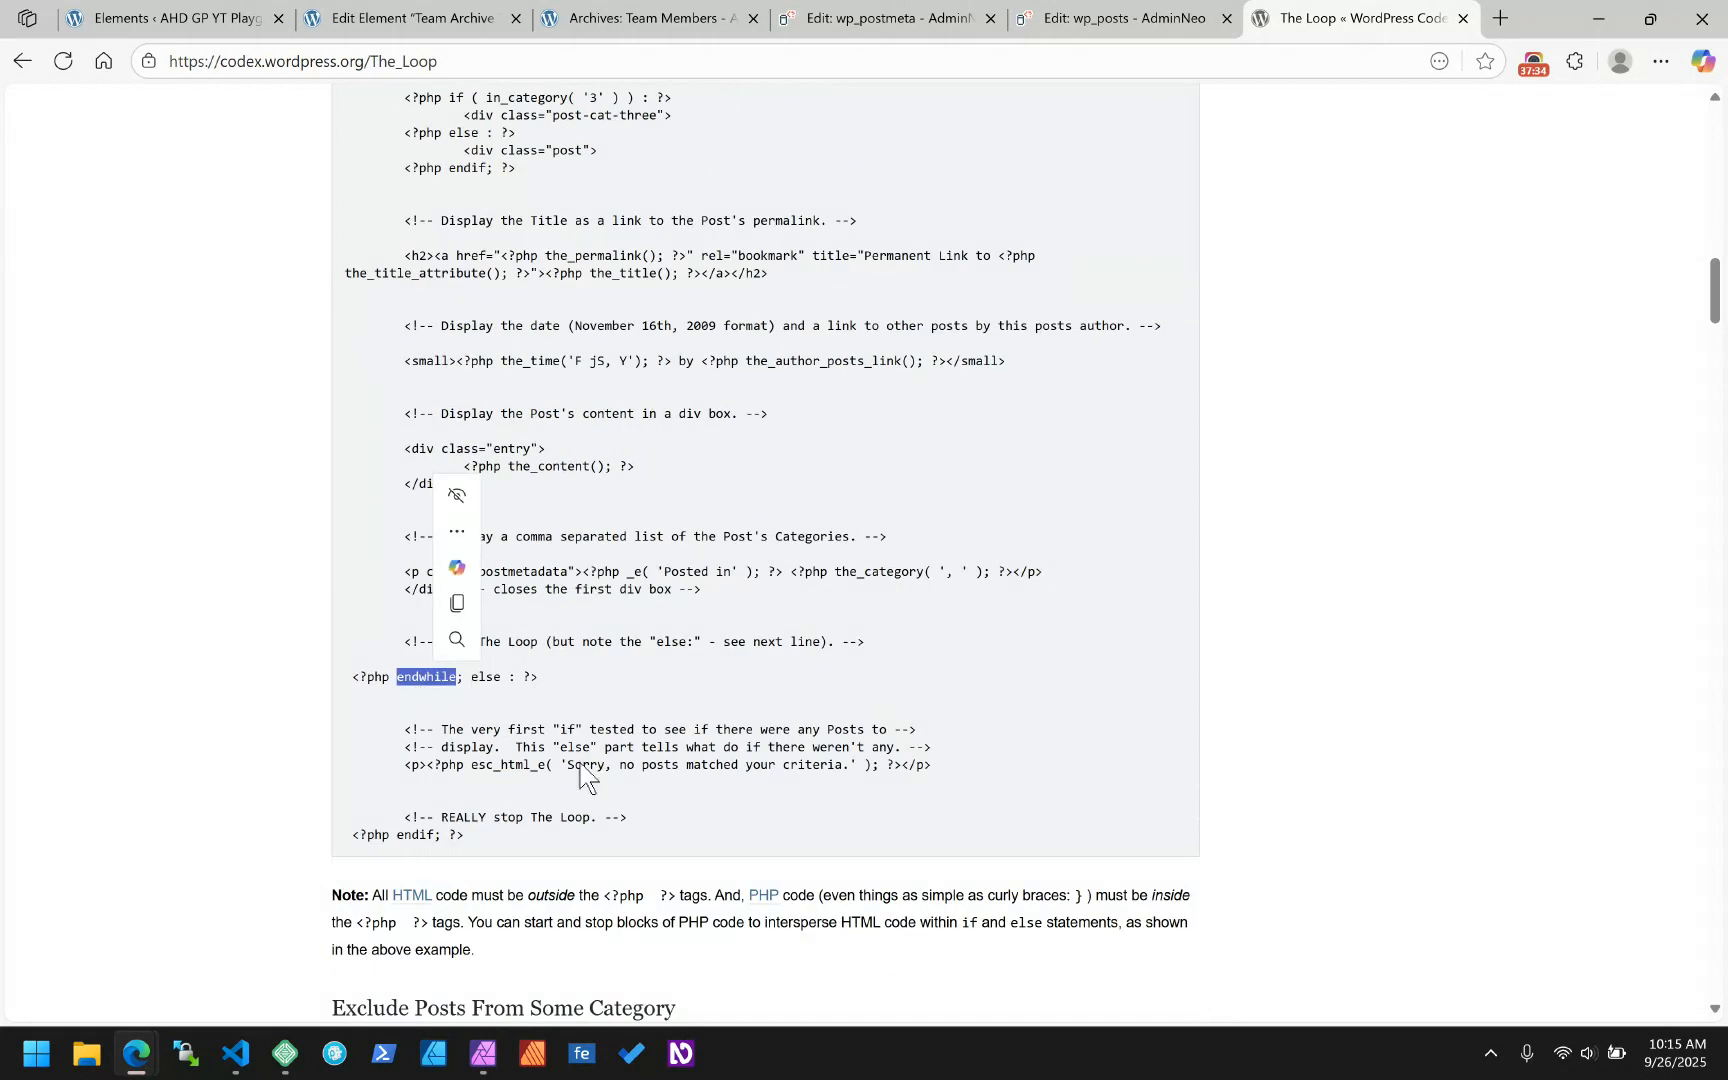
scroll(660, 765, "up", 3)
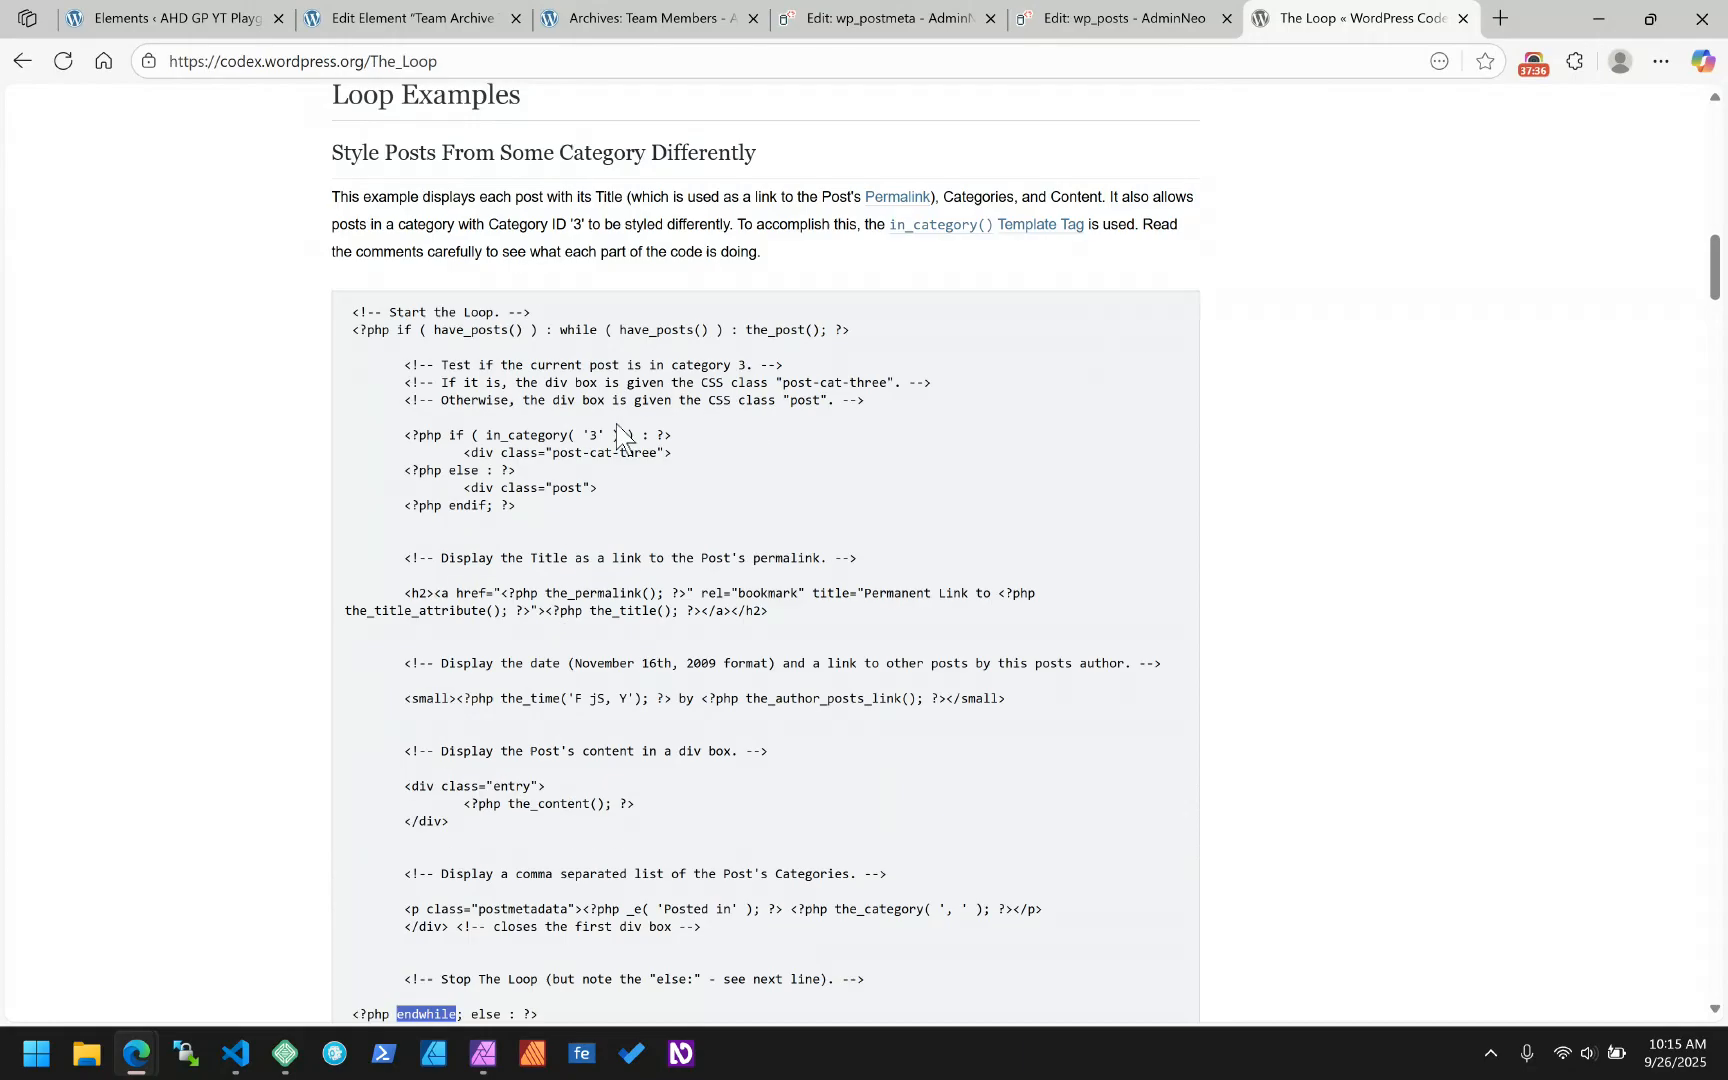
- Highlight the template tags the_time, the_permalink and the_content inside the example loop
scroll(609, 490, "down", 2)
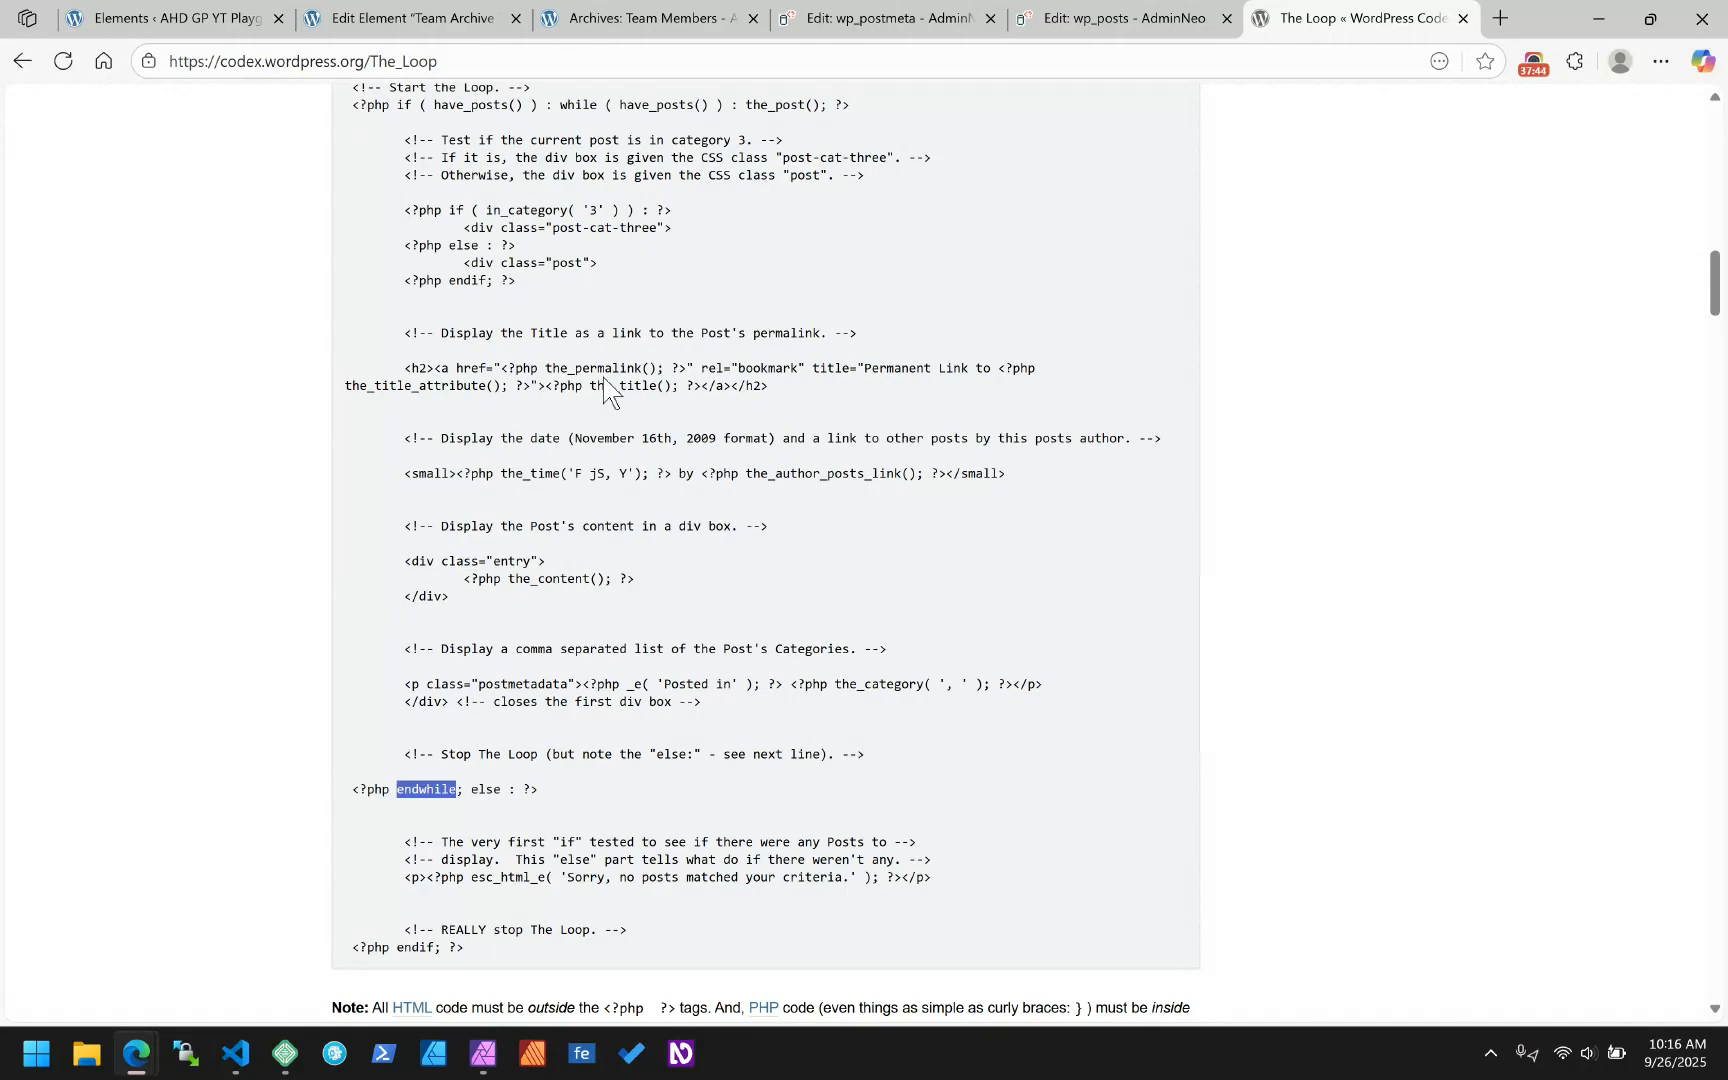
double_click(528, 473)
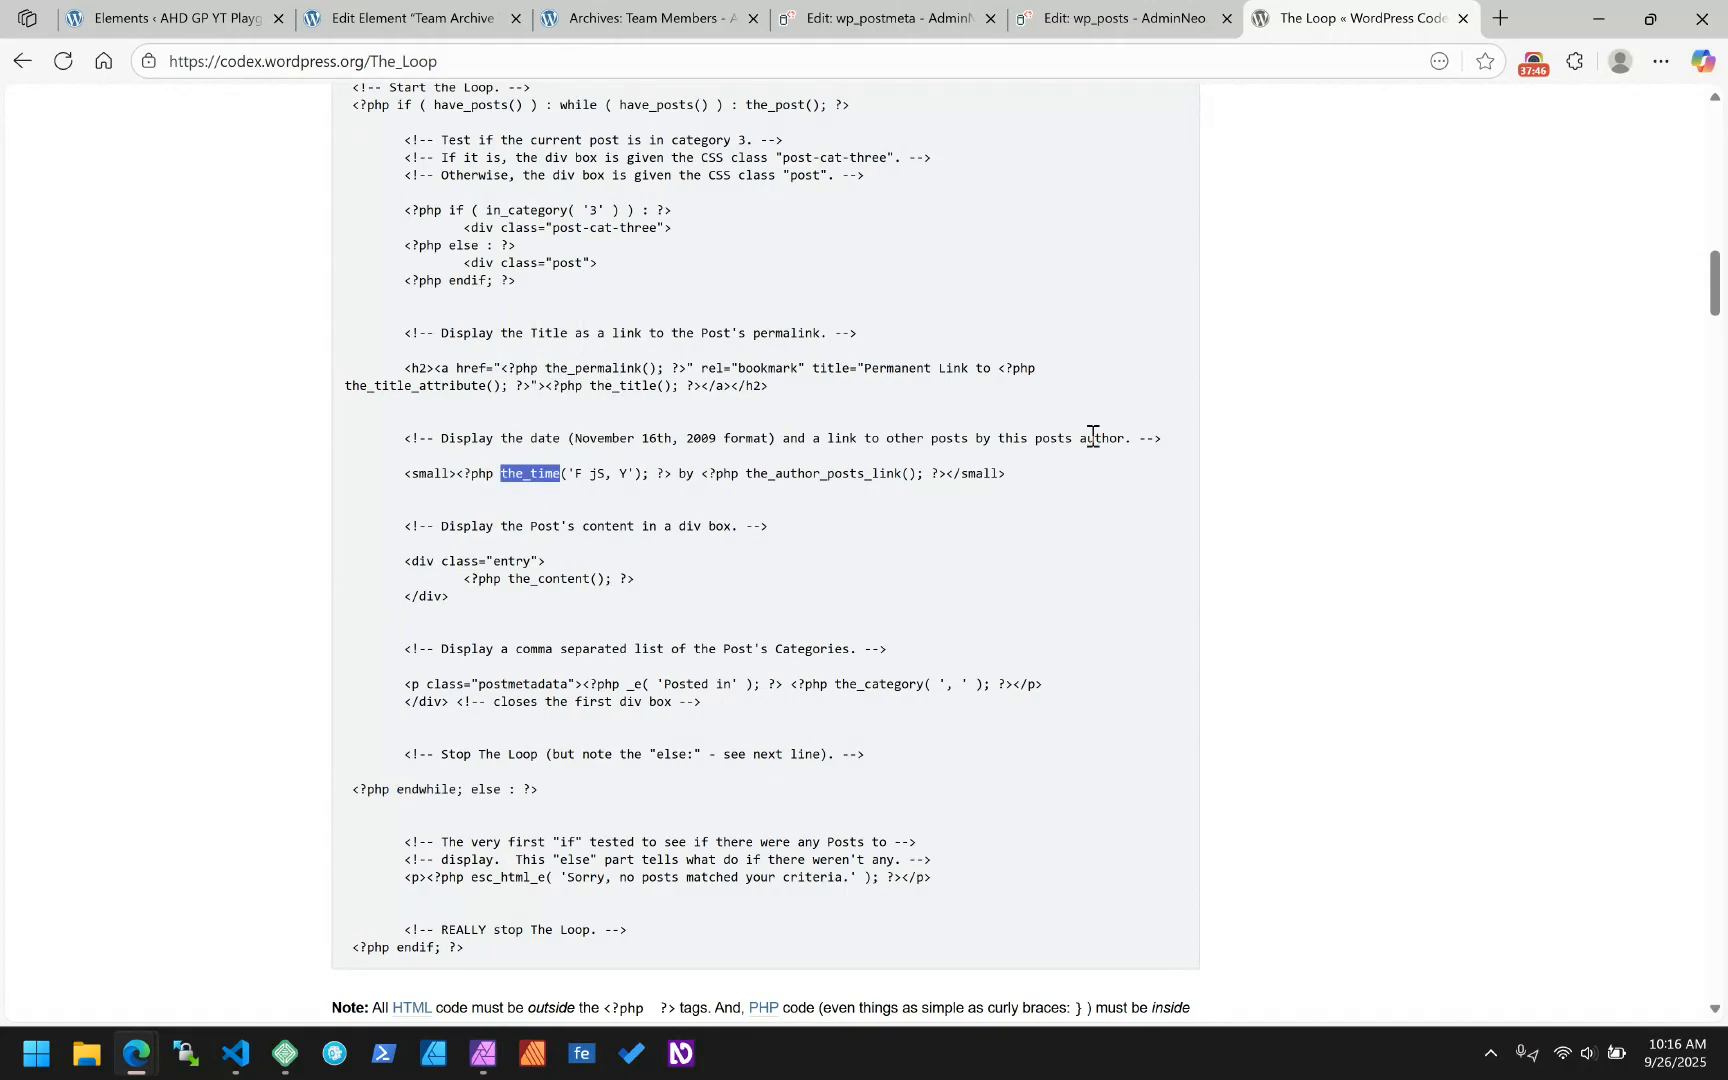
left_click(1035, 425)
double_click(578, 367)
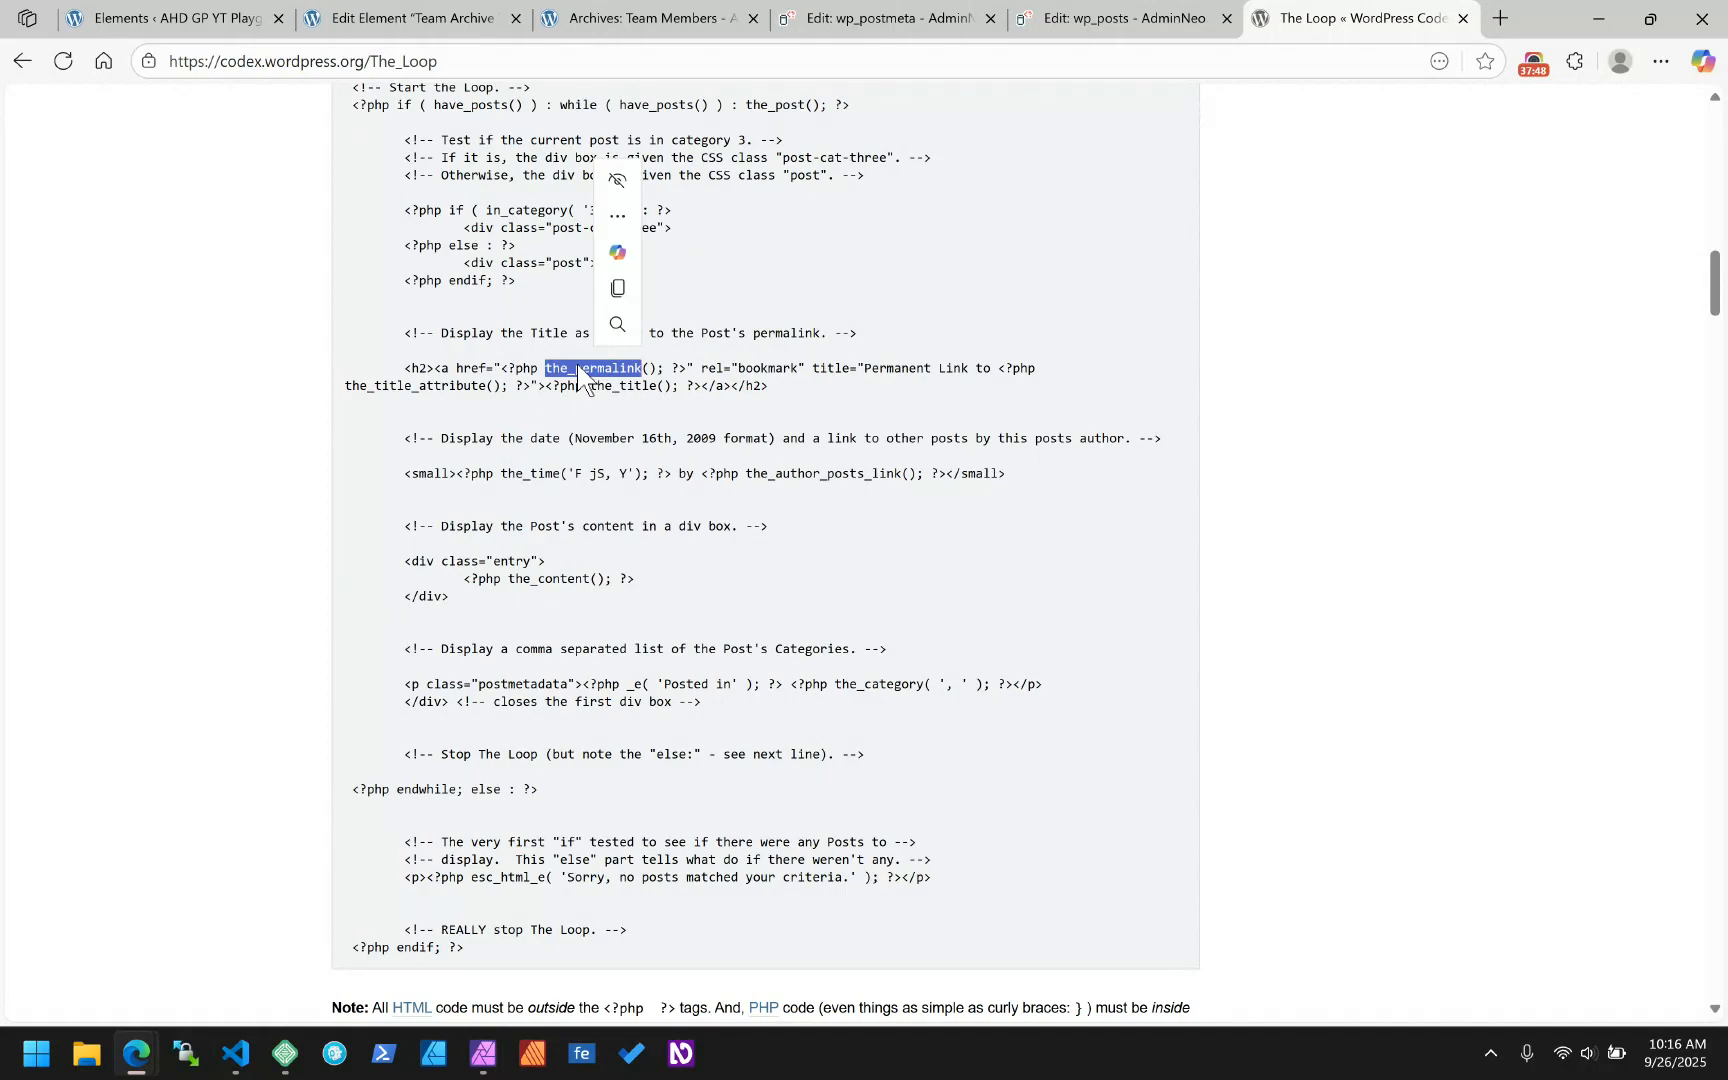
left_click_drag(507, 473, 518, 474)
left_click(549, 576)
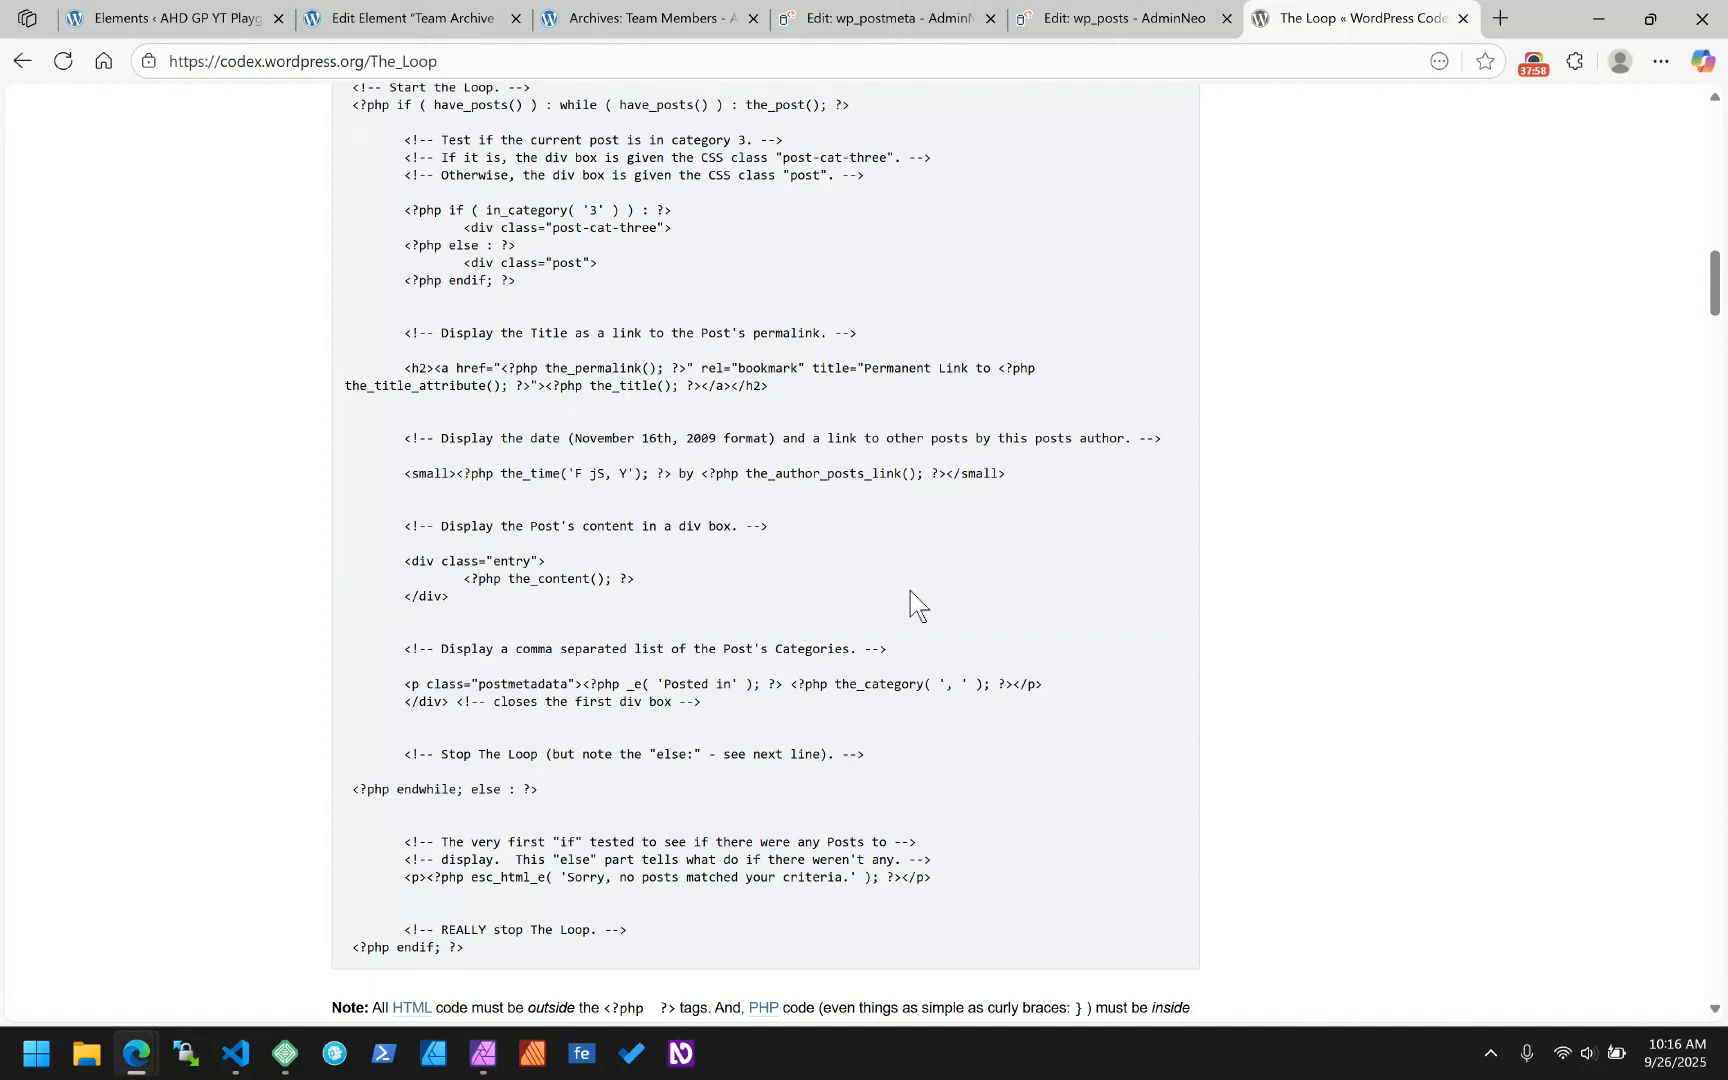
double_click(550, 580)
- Read the "Exclude Posts From Some Category" example and return to the start of the article
scroll(866, 540, "down", 3)
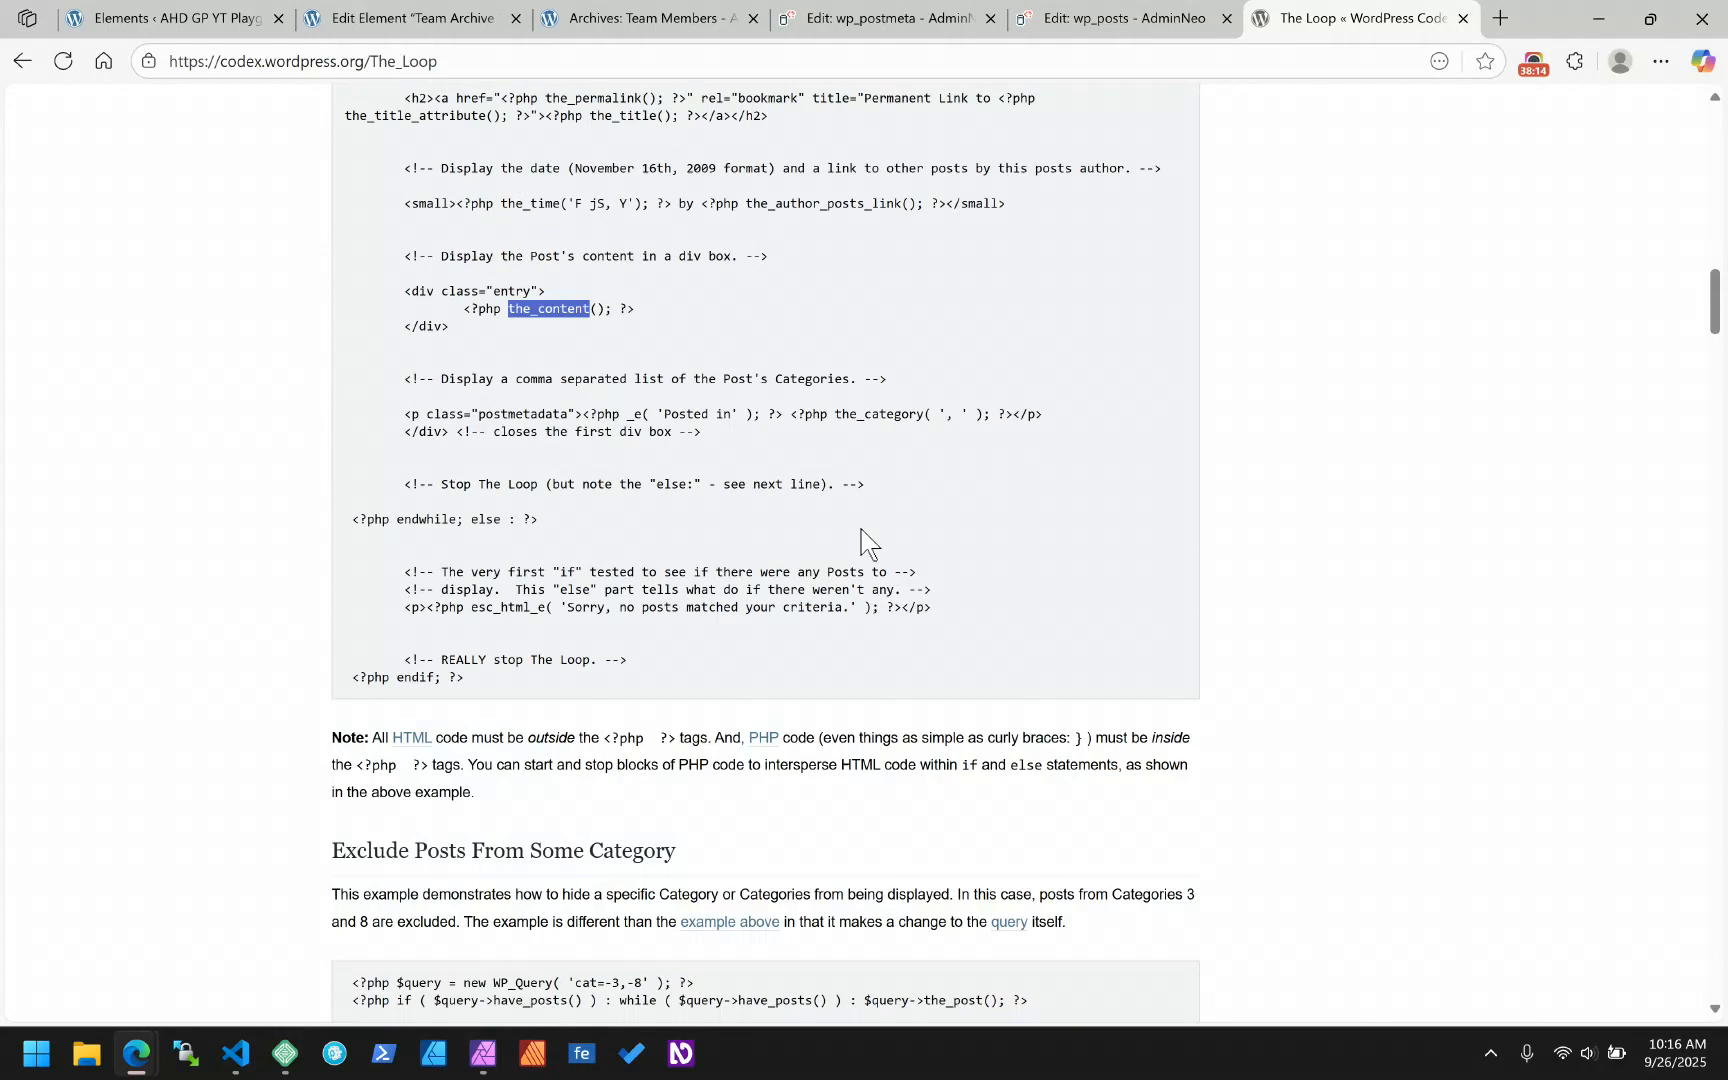
scroll(862, 531, "down", 4)
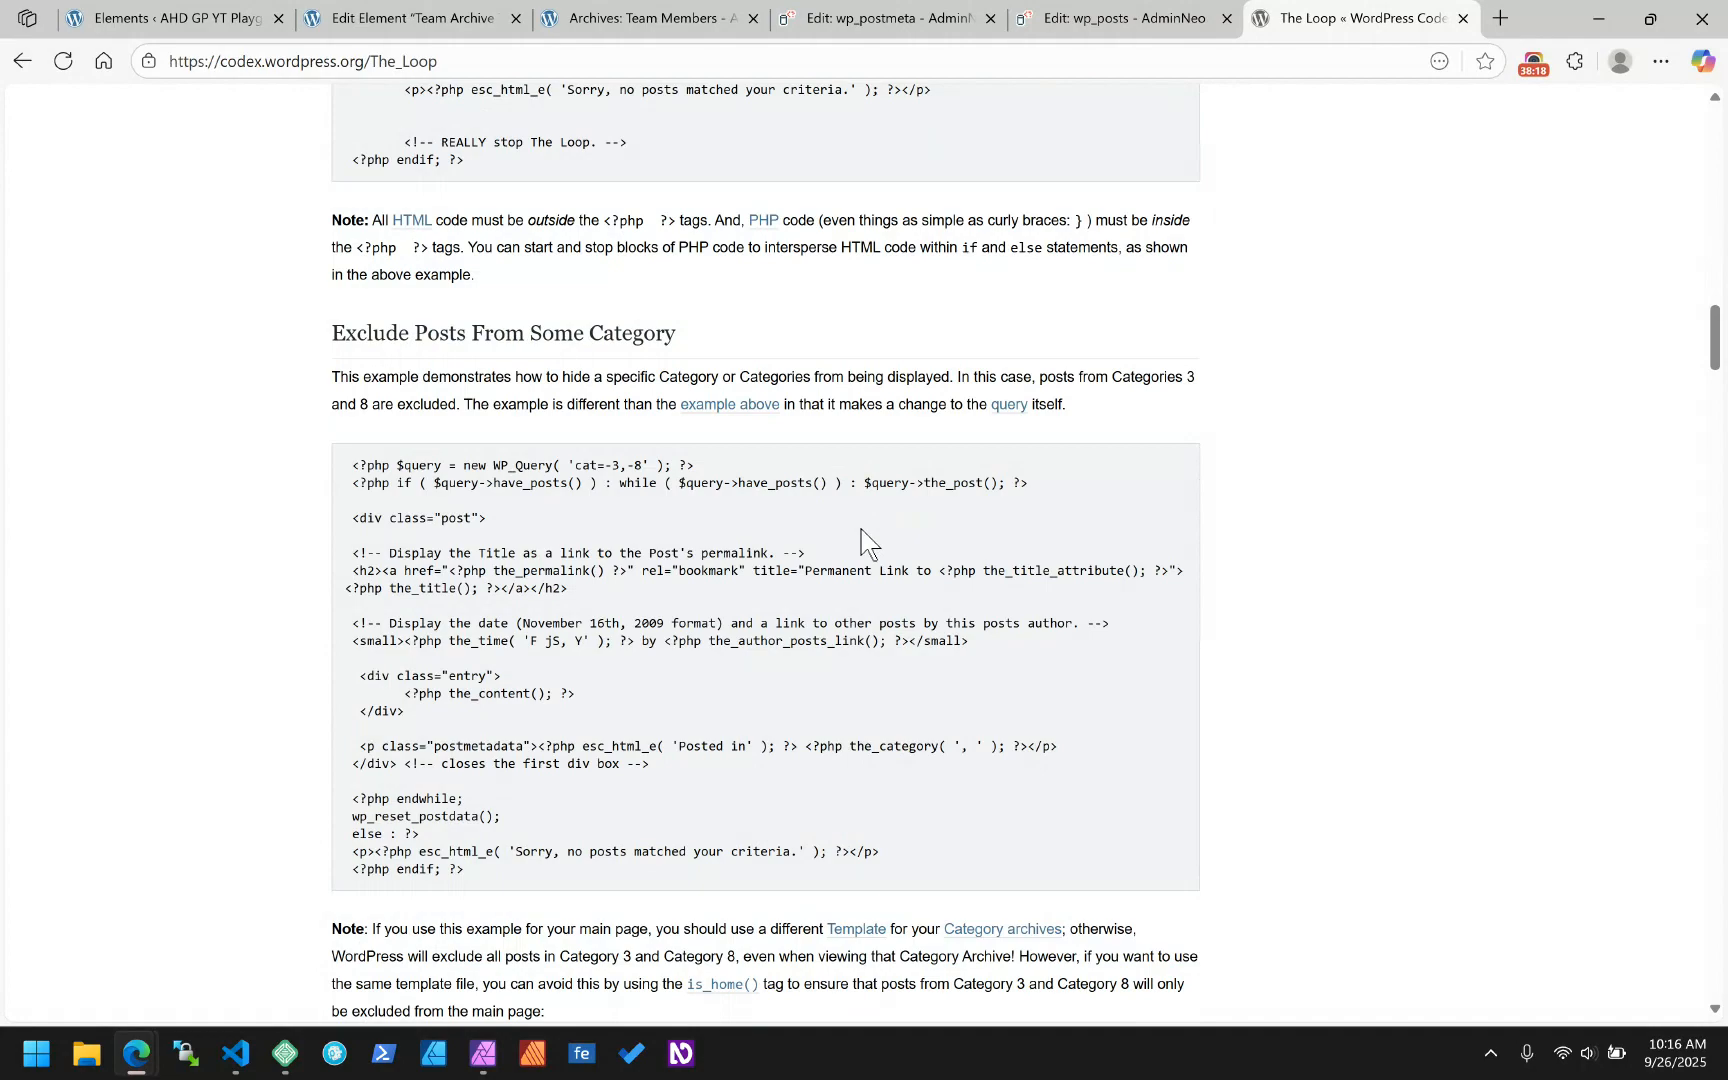
scroll(862, 541, "up", 15)
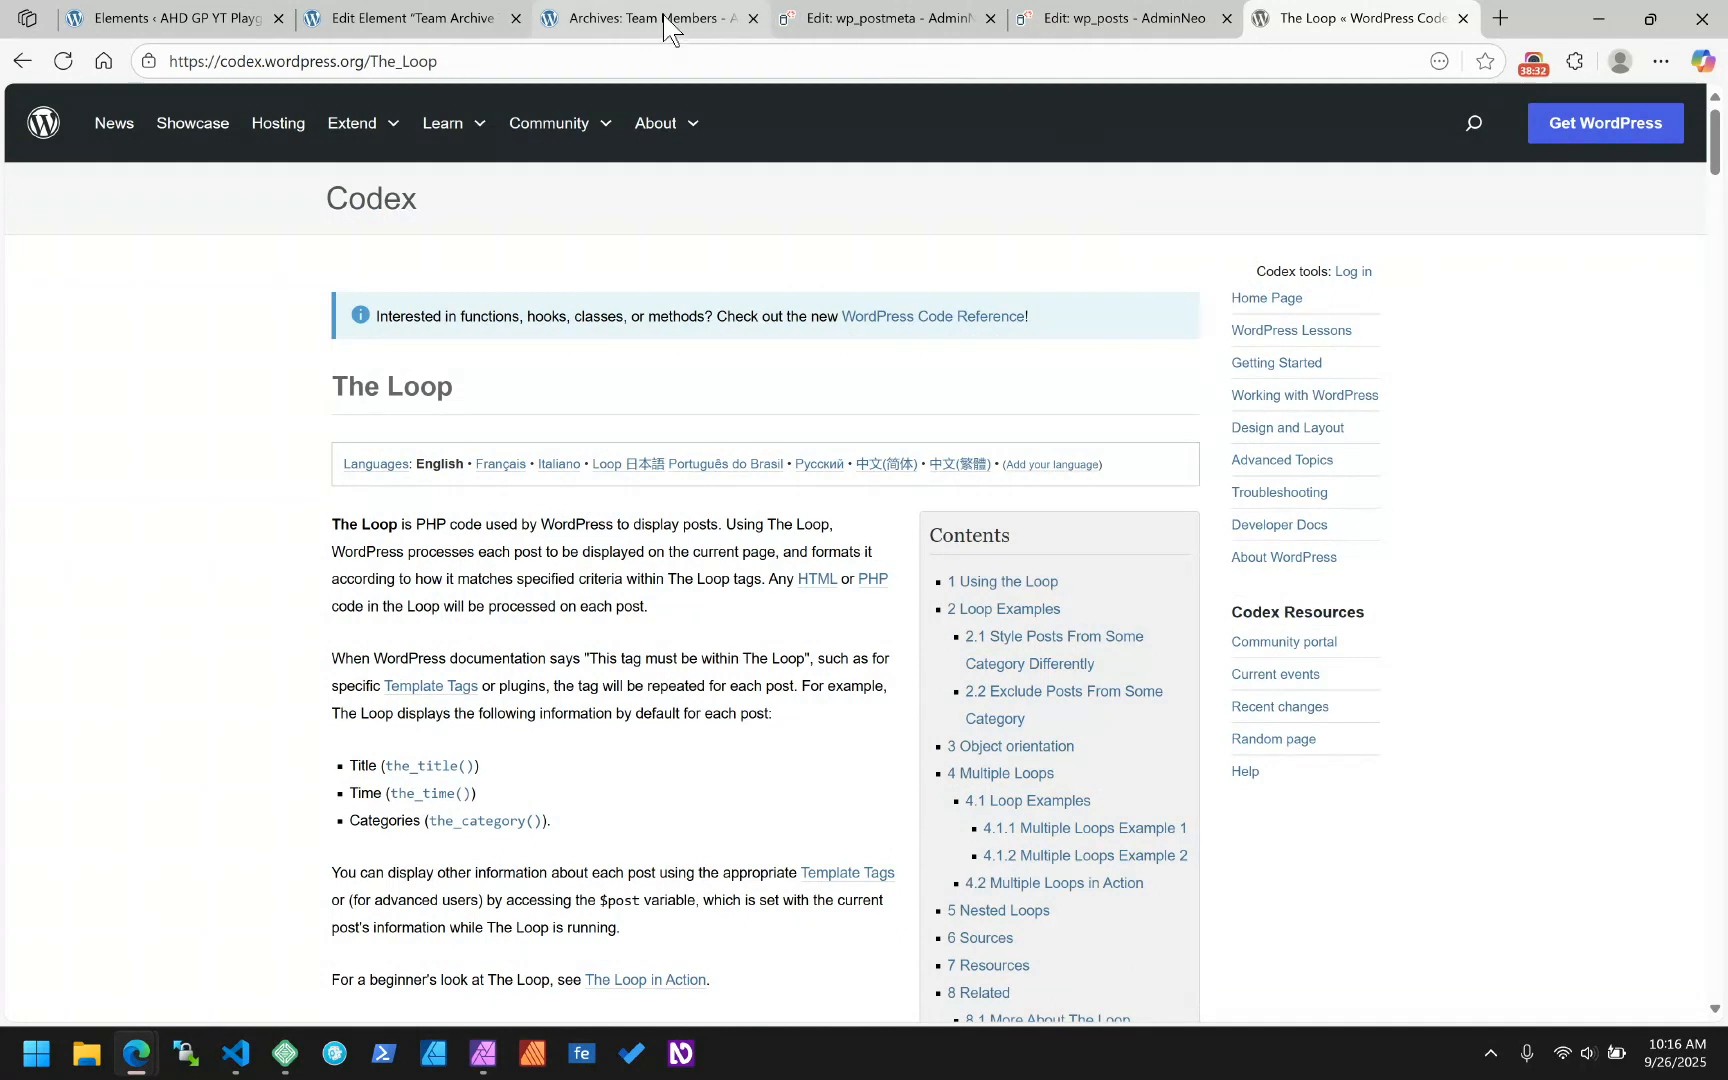
- Return to the Team Archive Template, check its location rule, and select the Loop Item inside the Query block
left_click(565, 22)
left_click(417, 16)
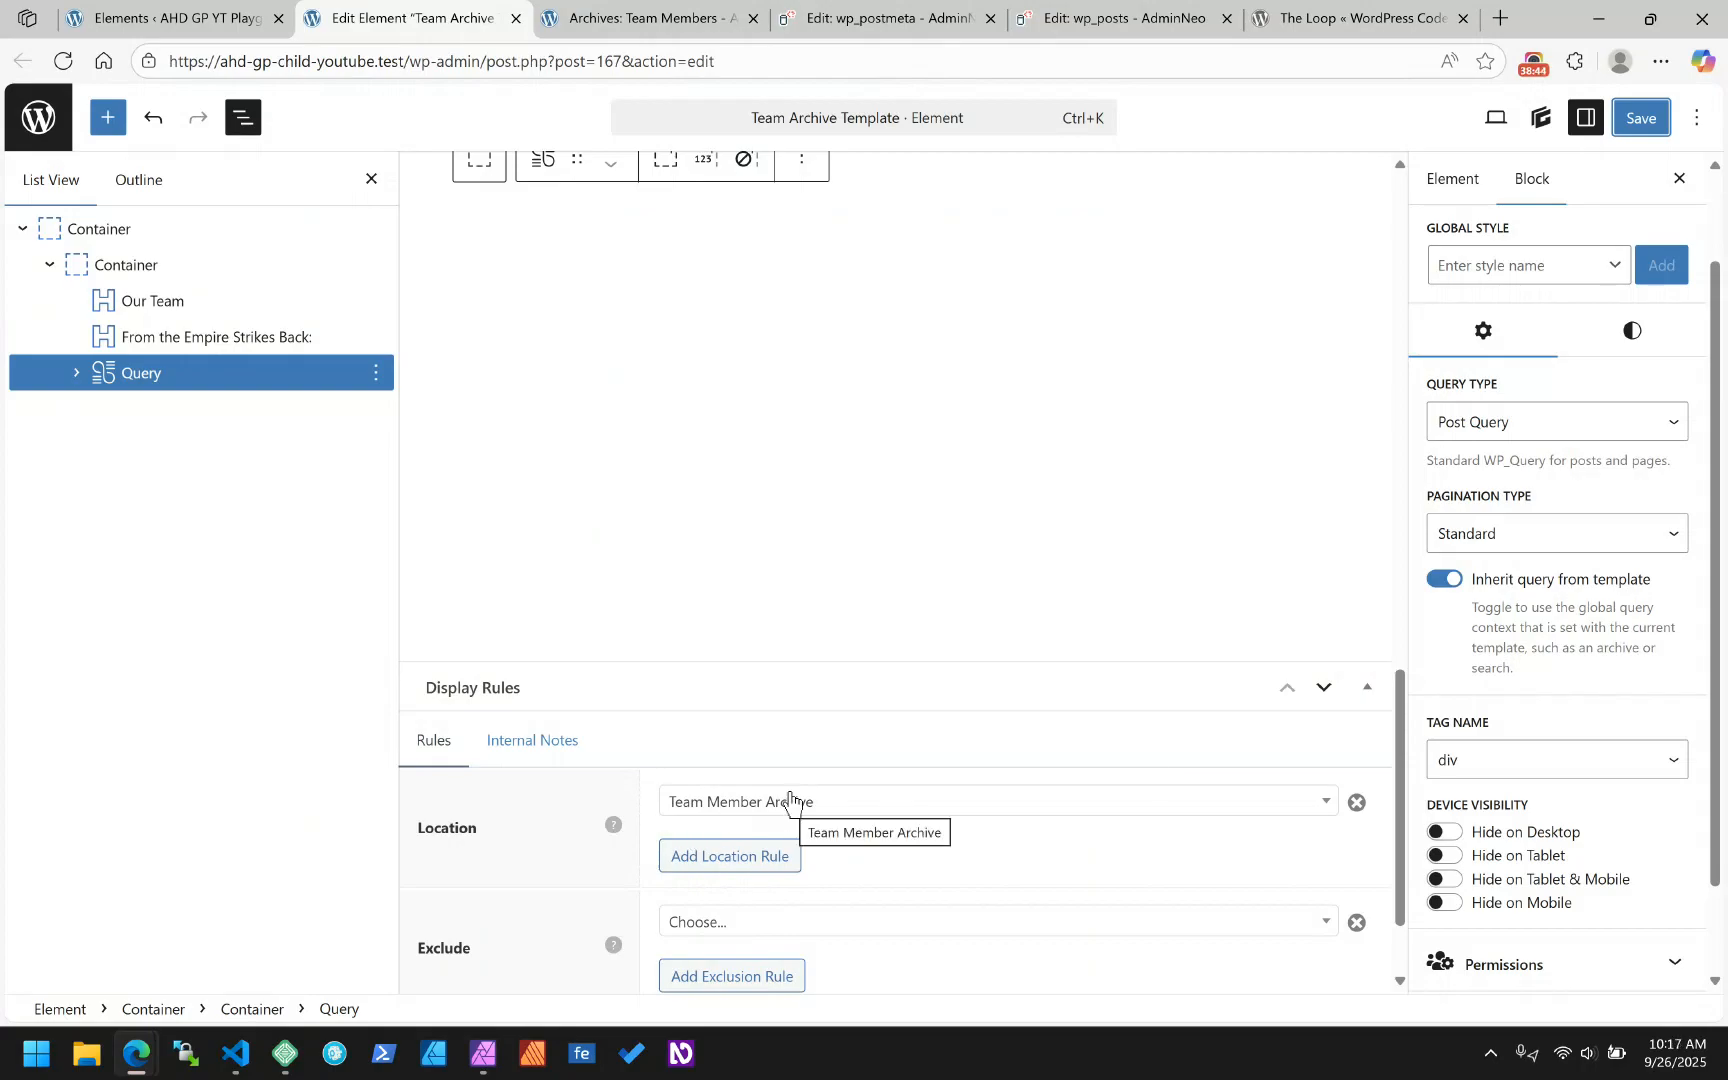
scroll(860, 478, "up", 10)
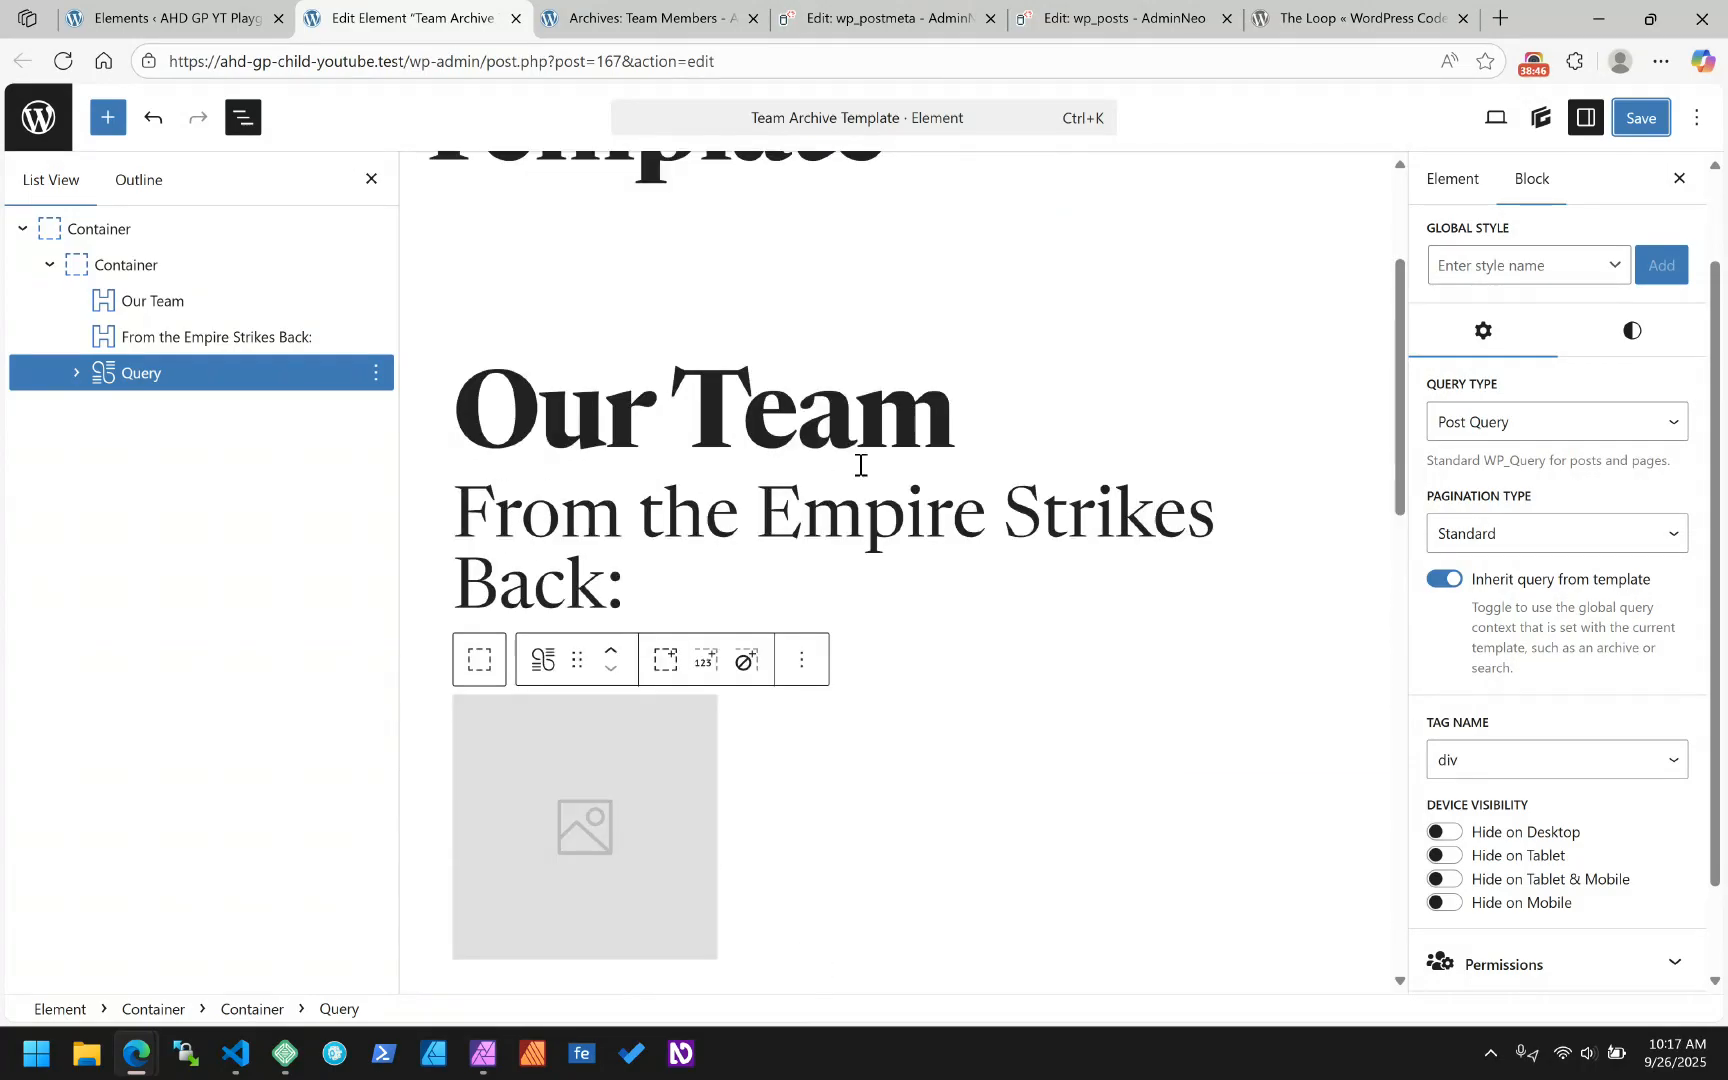
scroll(860, 465, "down", 5)
left_click(582, 292)
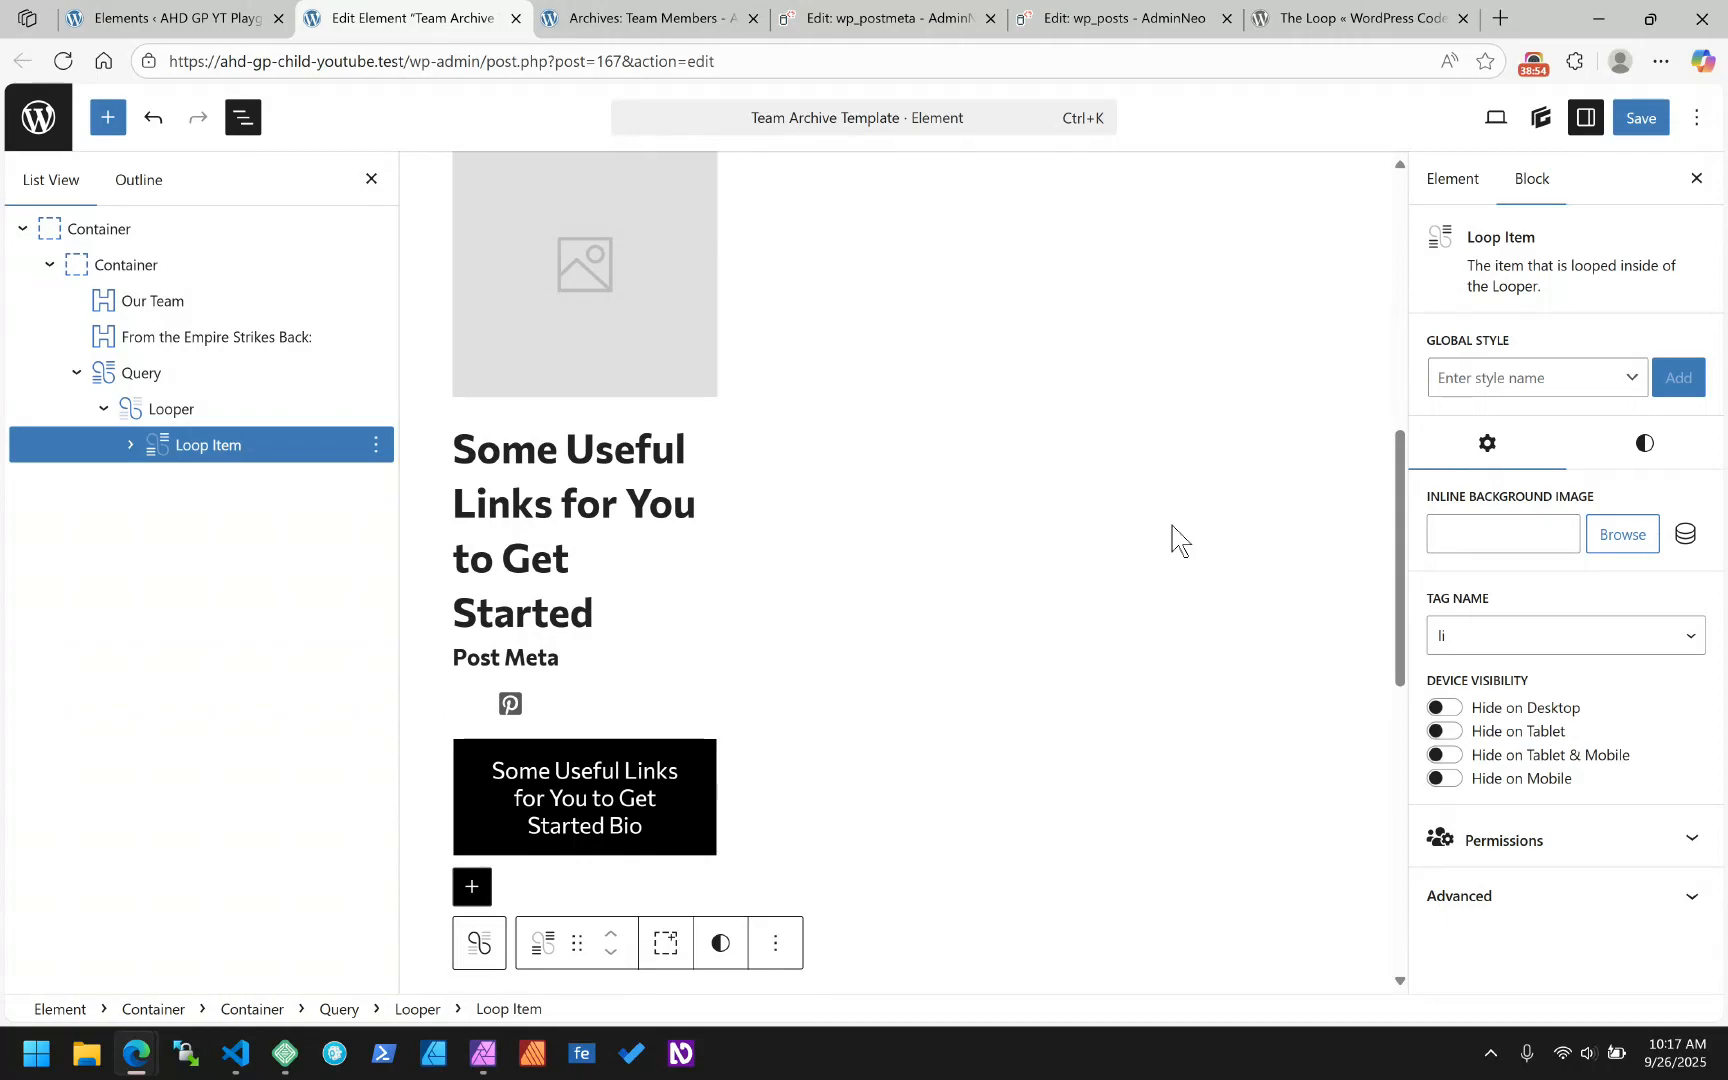
- Examine the Loop Item's style settings, the Query block's type and inherit query option, and the template's location rule
left_click(1666, 436)
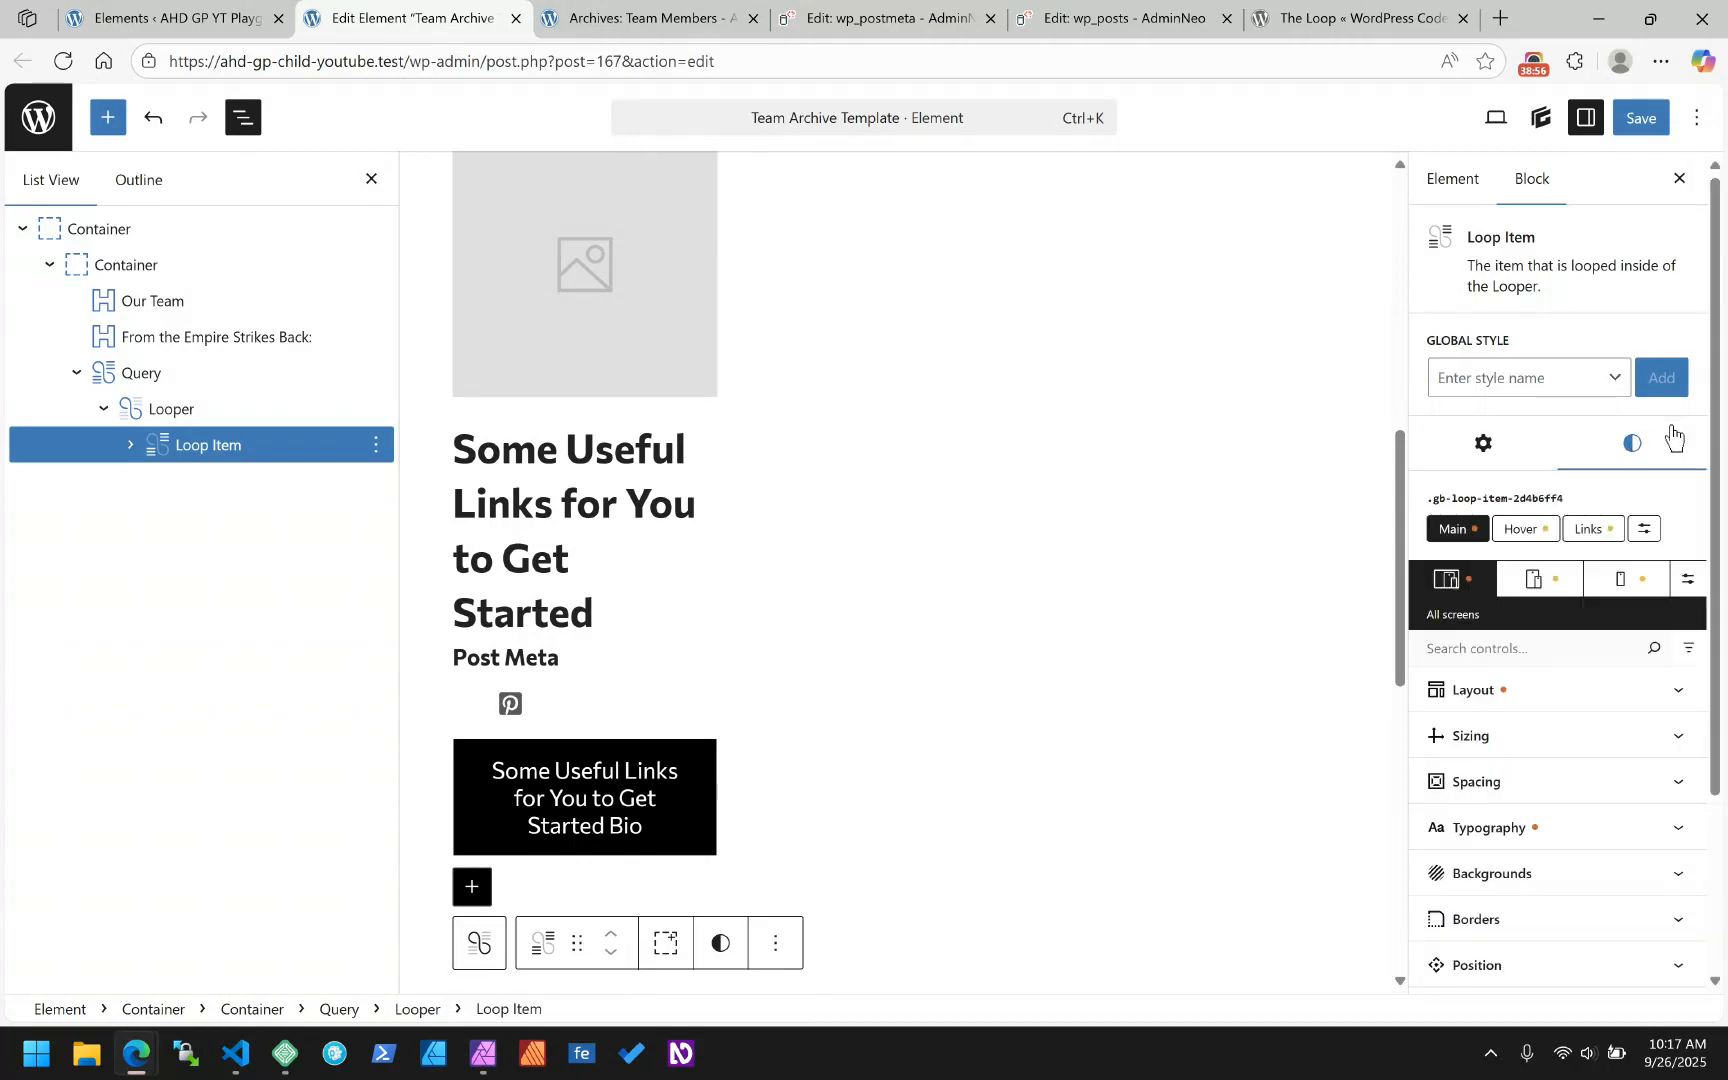
left_click(1486, 445)
left_click(132, 372)
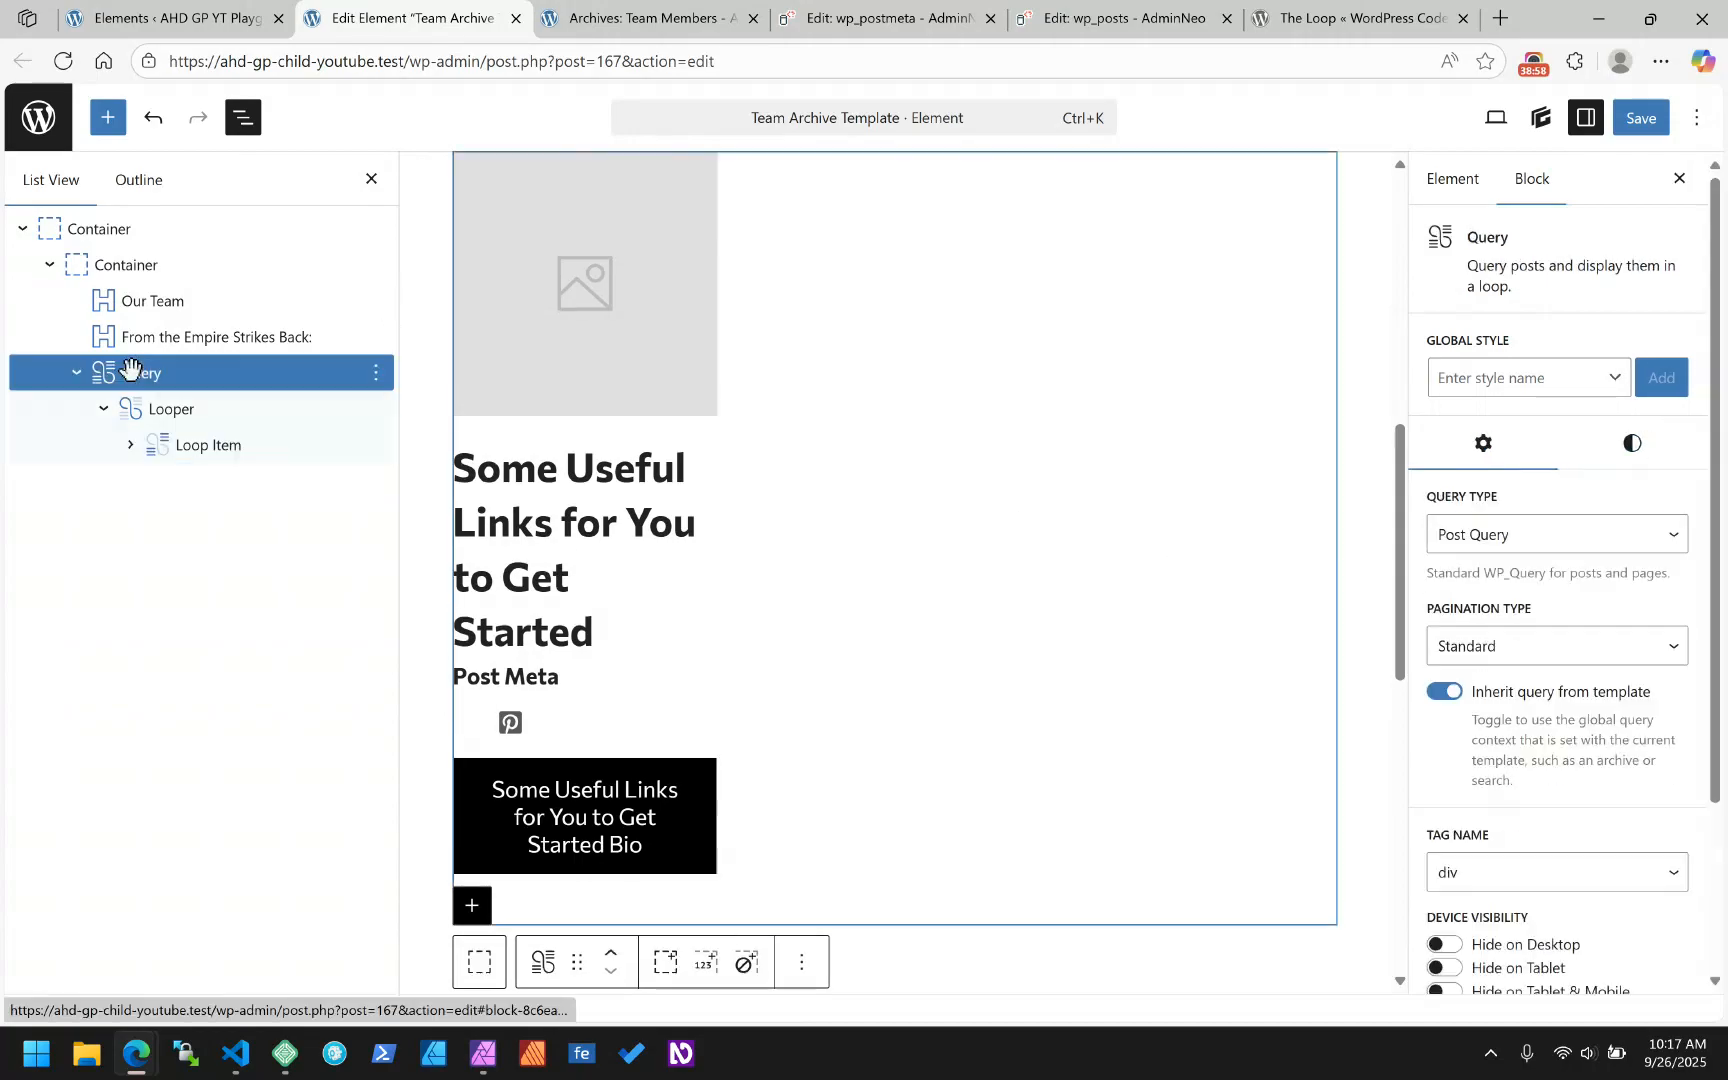
scroll(1519, 731, "down", 2)
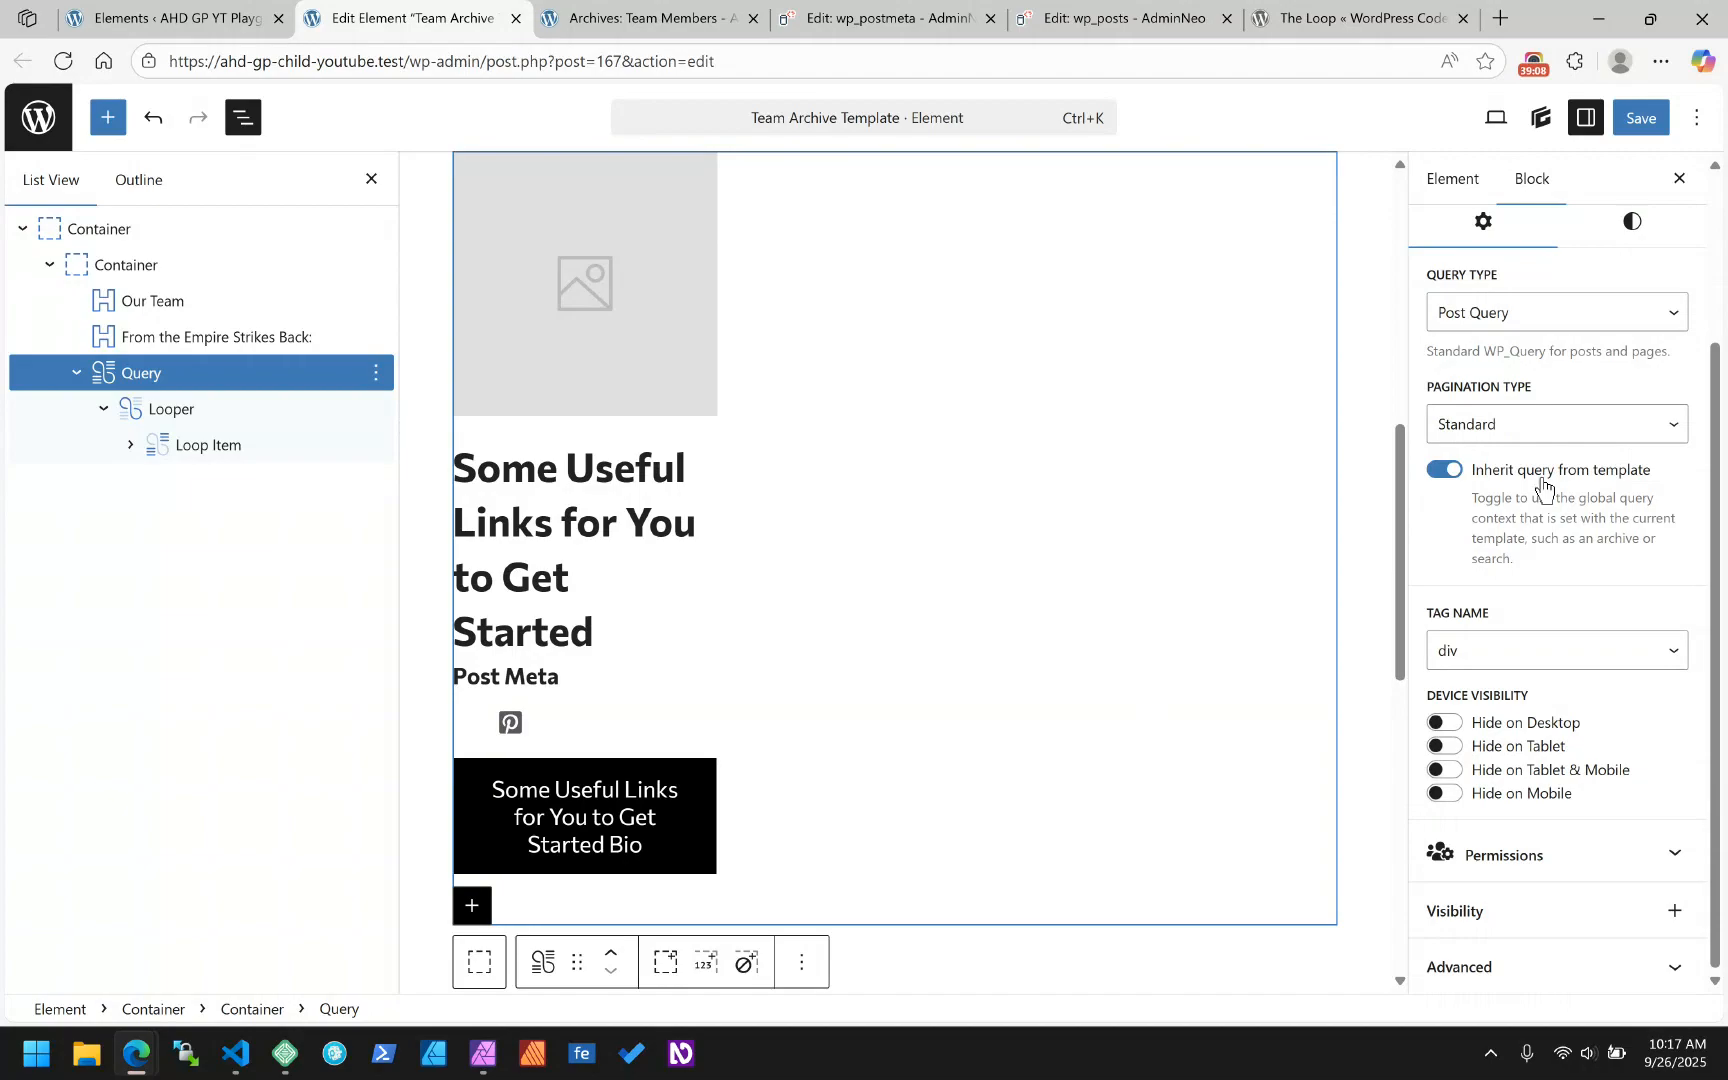
scroll(1118, 687, "down", 7)
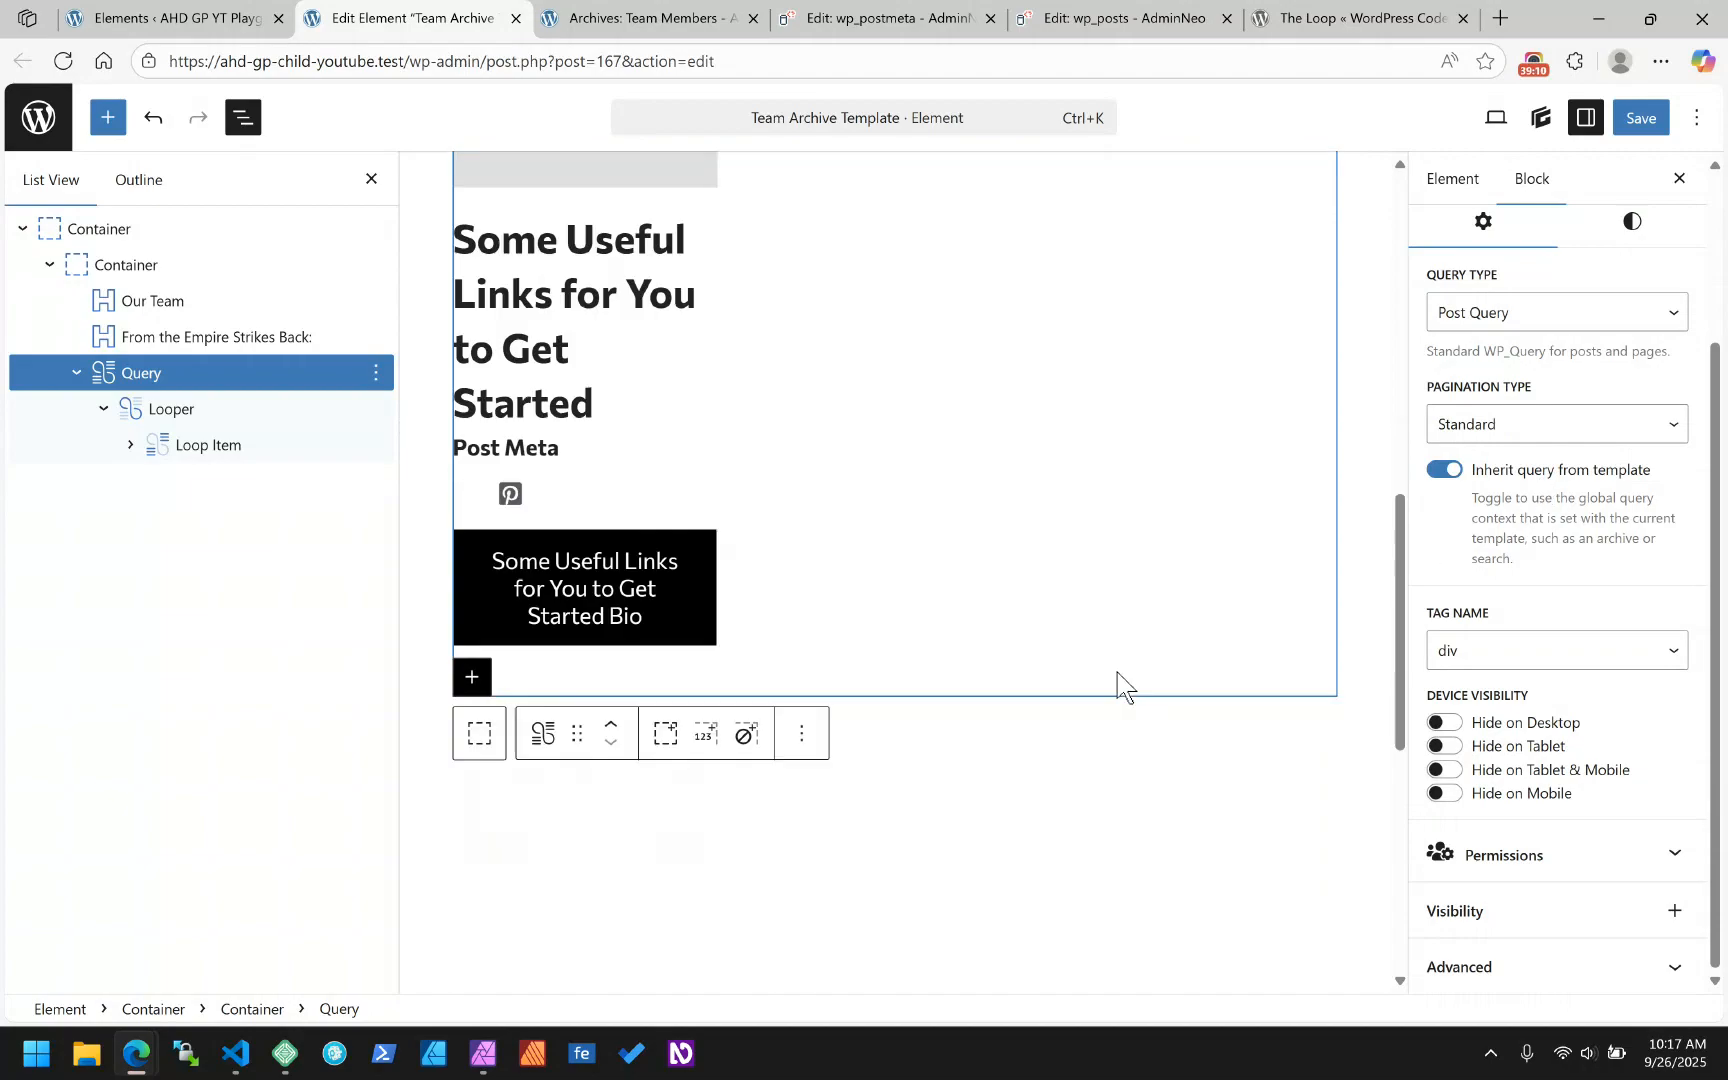
scroll(594, 800, "down", 2)
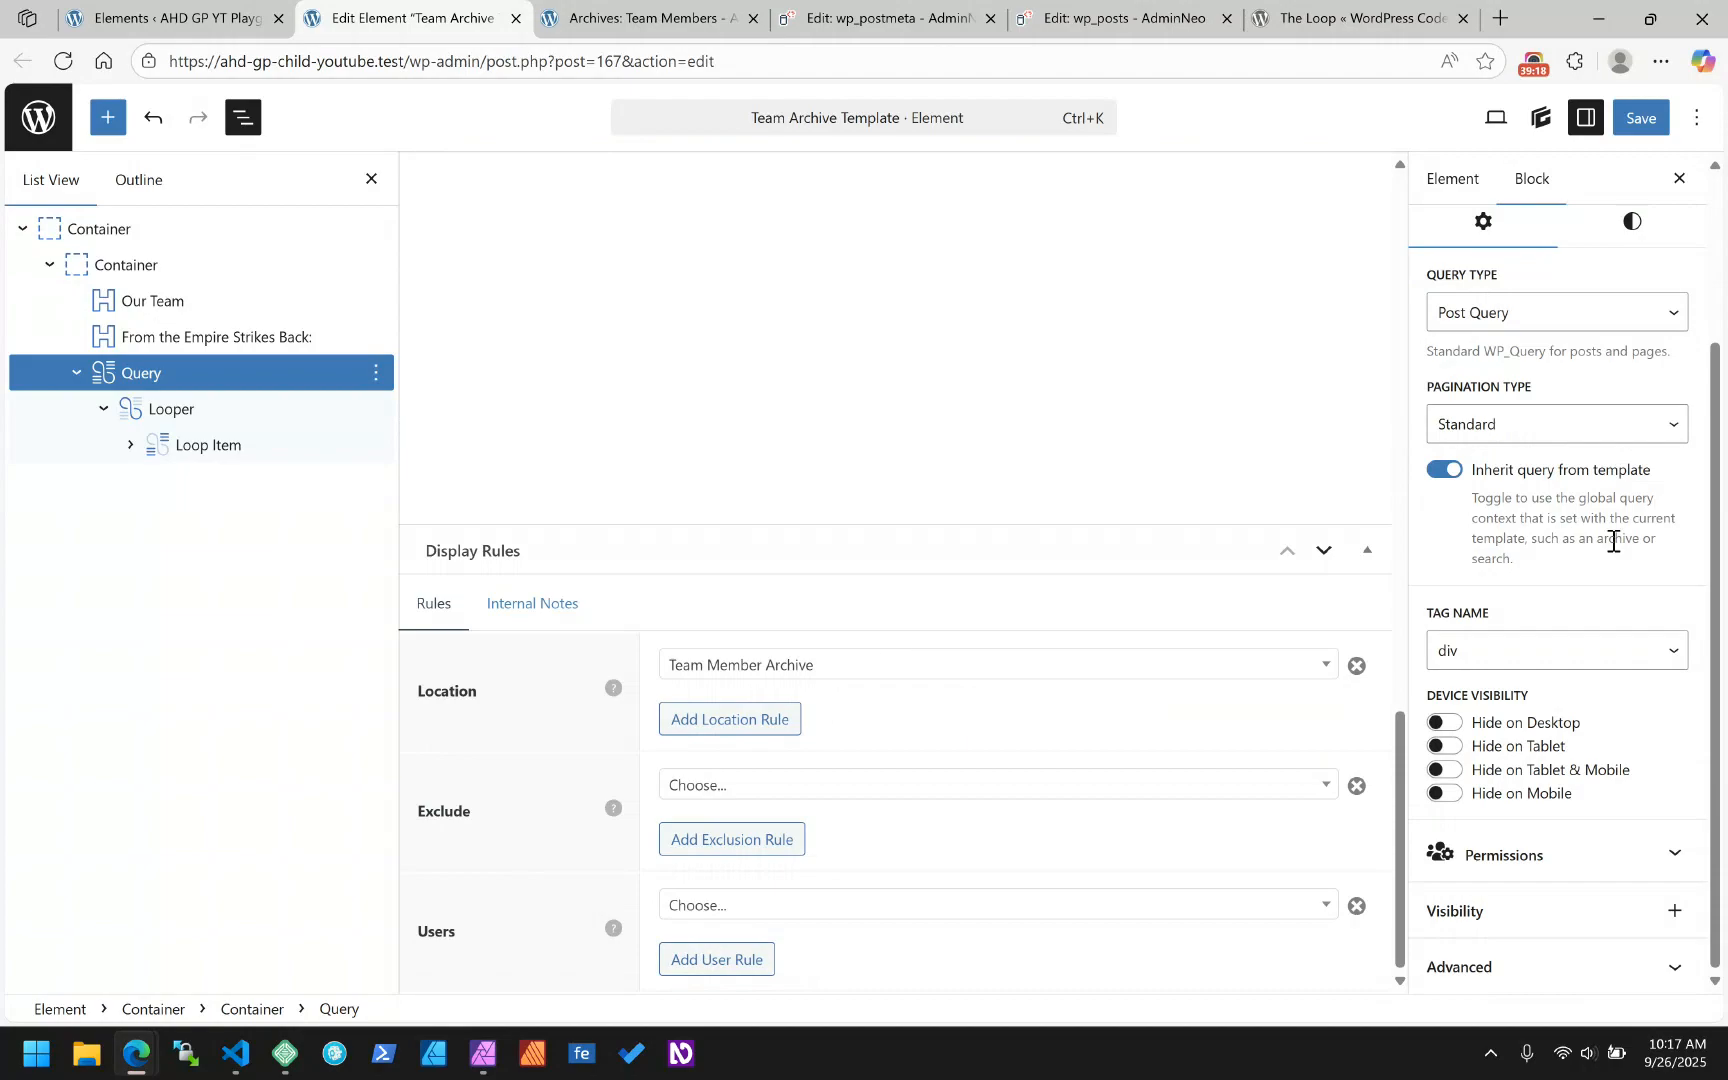
scroll(1612, 545, "up", 3)
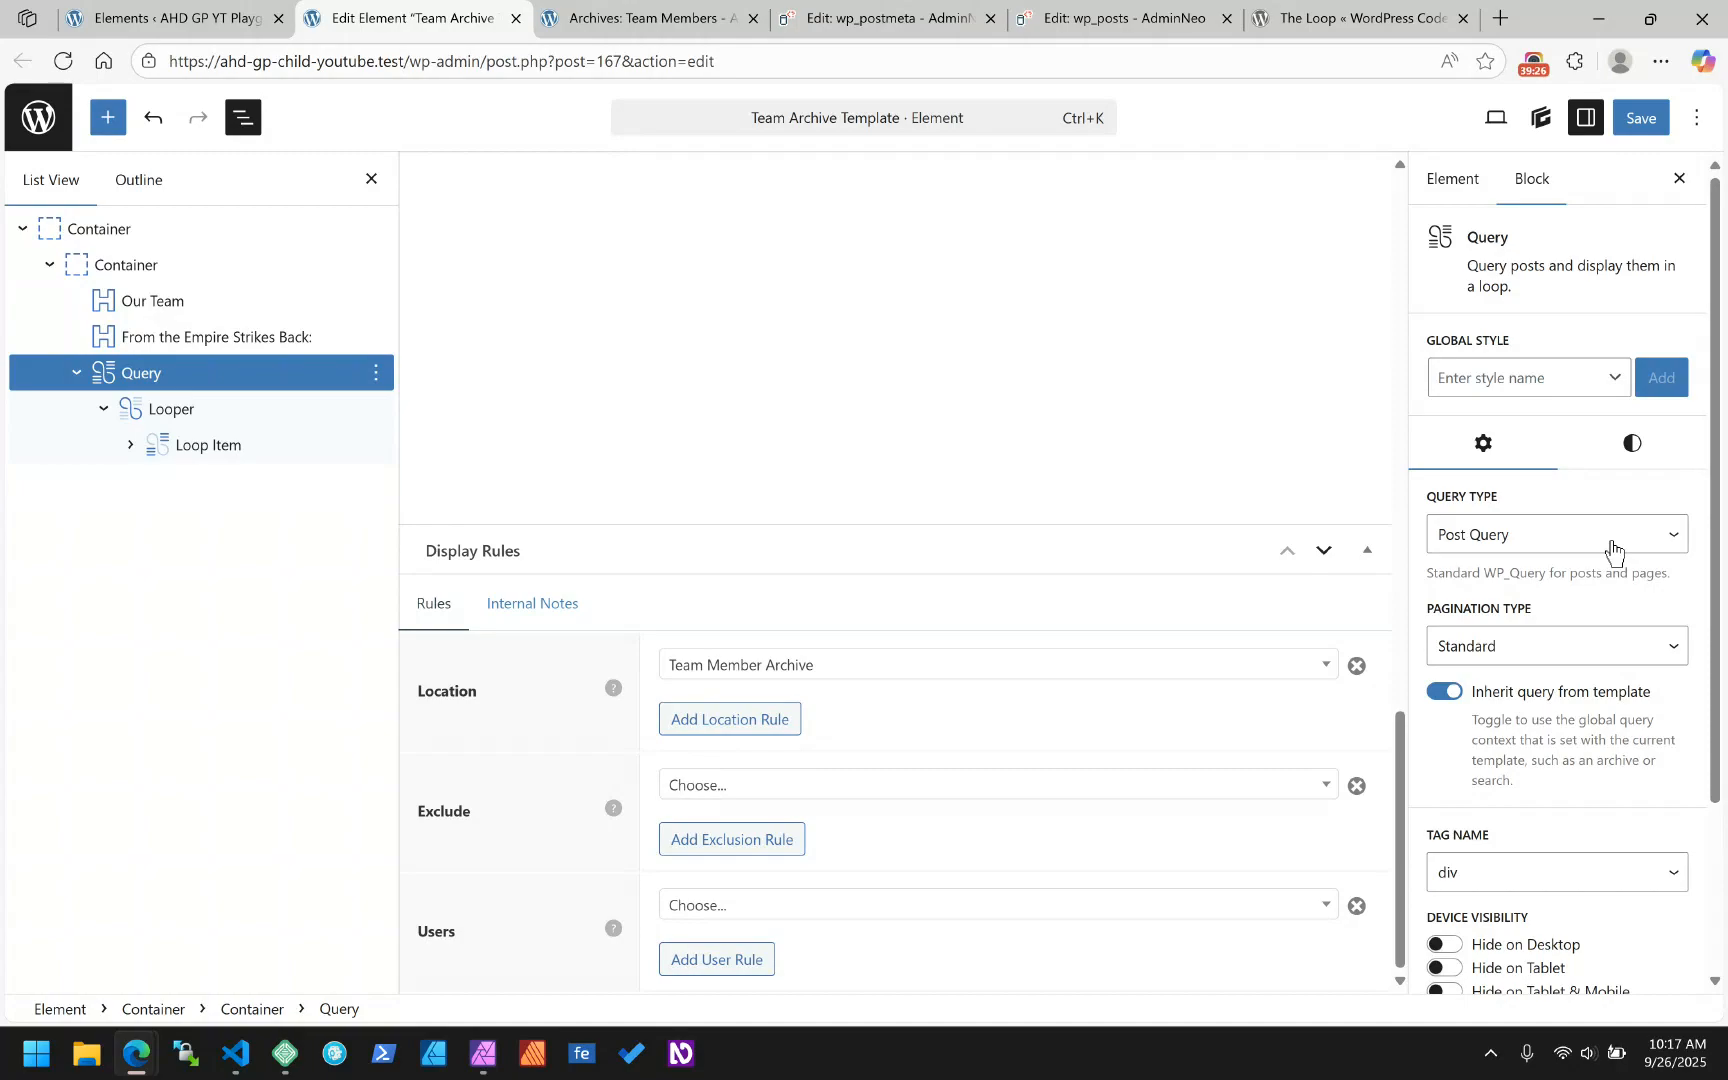
scroll(837, 427, "up", 10)
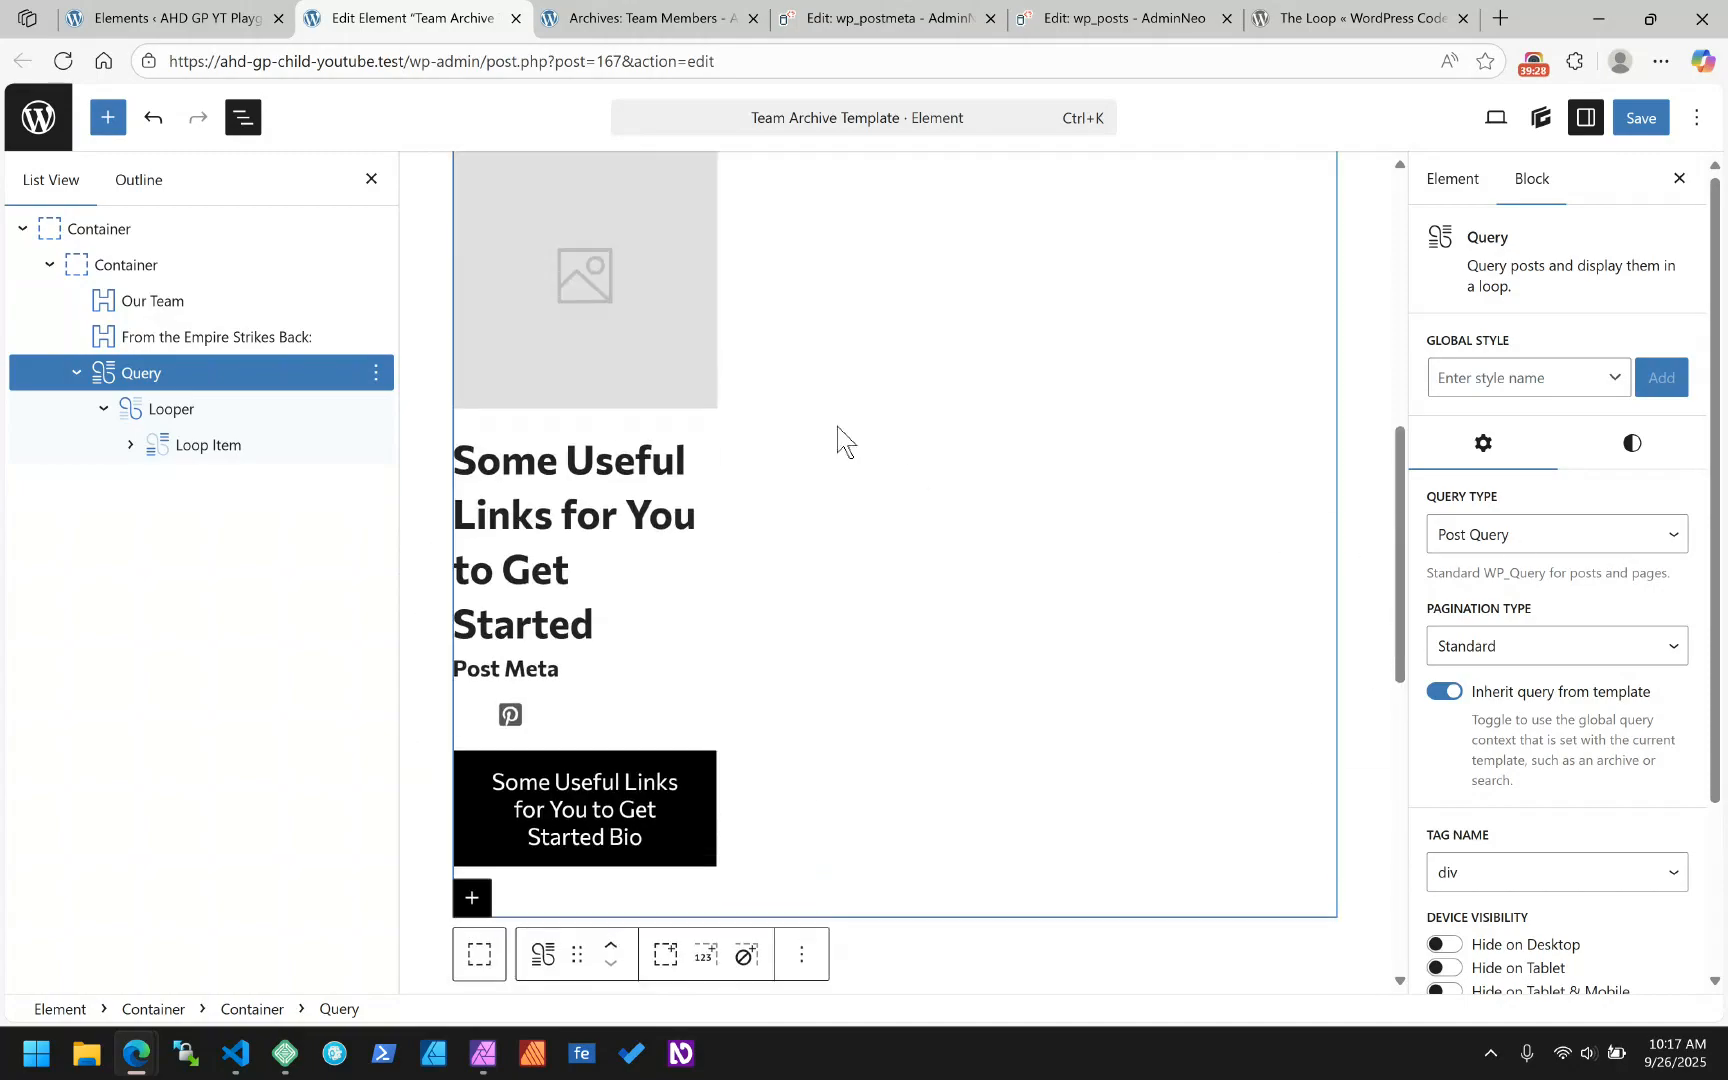
scroll(1535, 640, "down", 2)
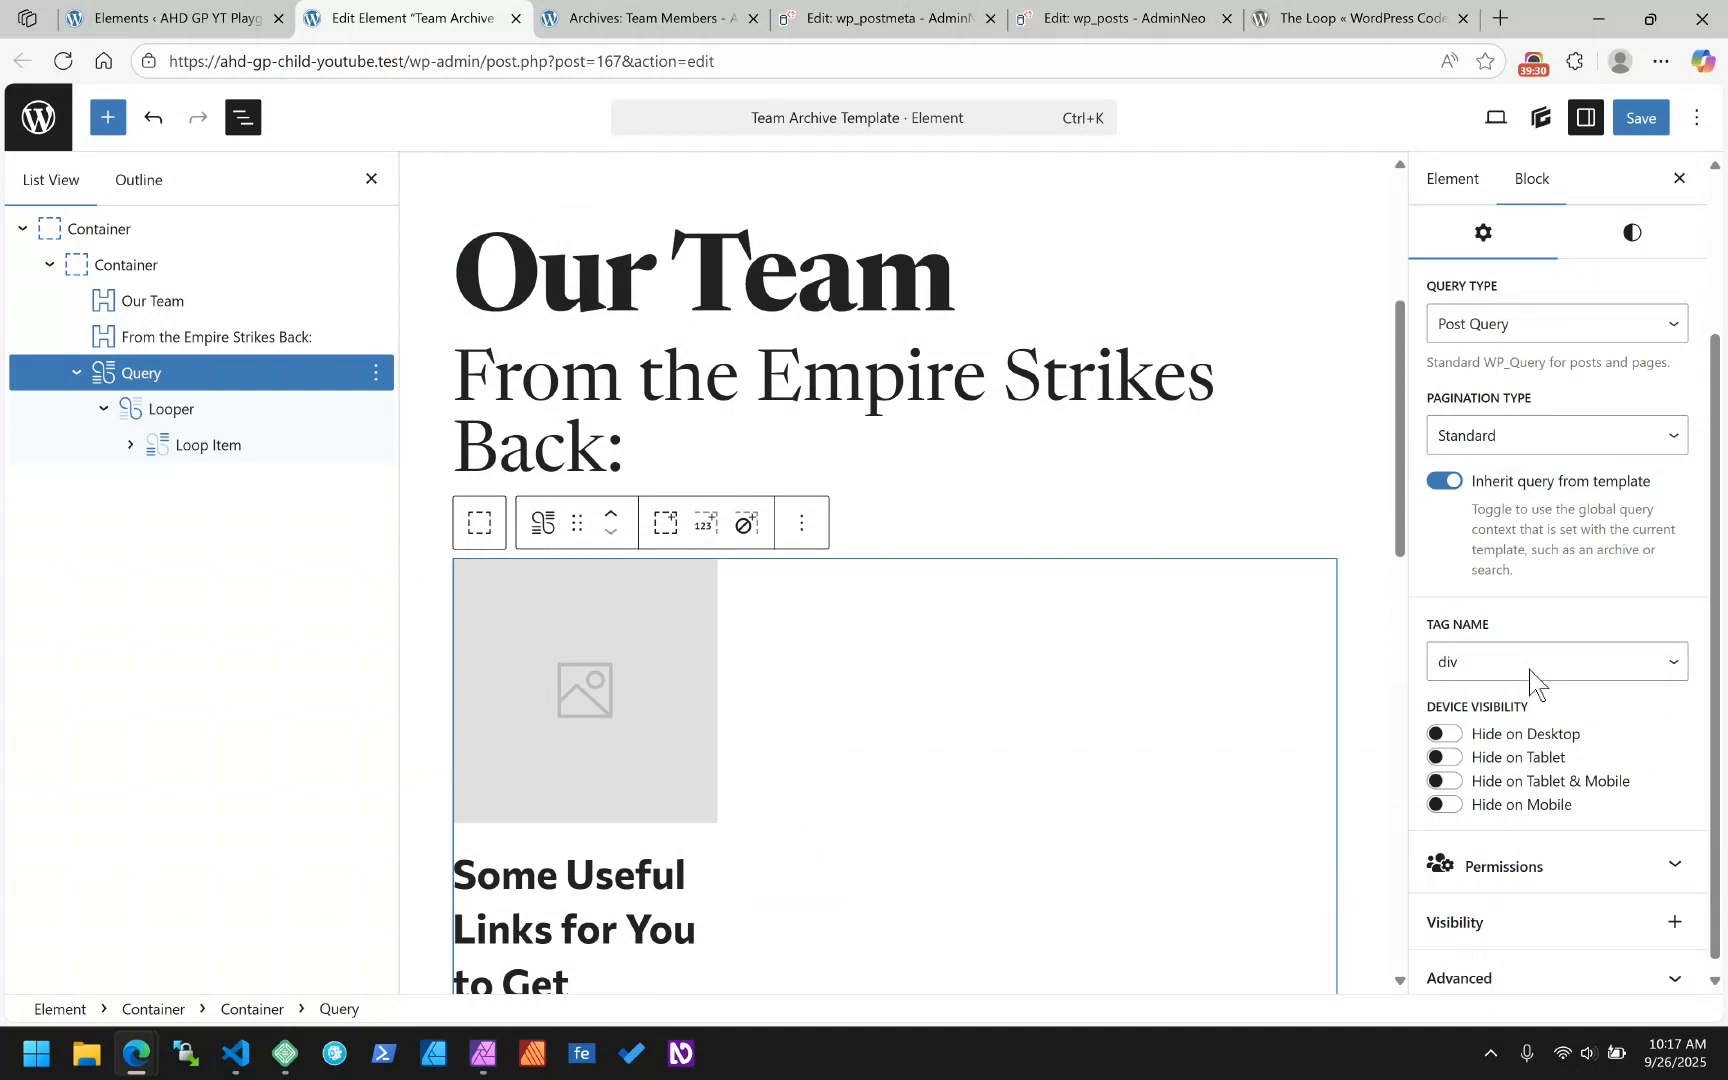
- Turn off query inheritance on the Query block, set its post type to Team Members, and turn inheritance back on
left_click(1444, 470)
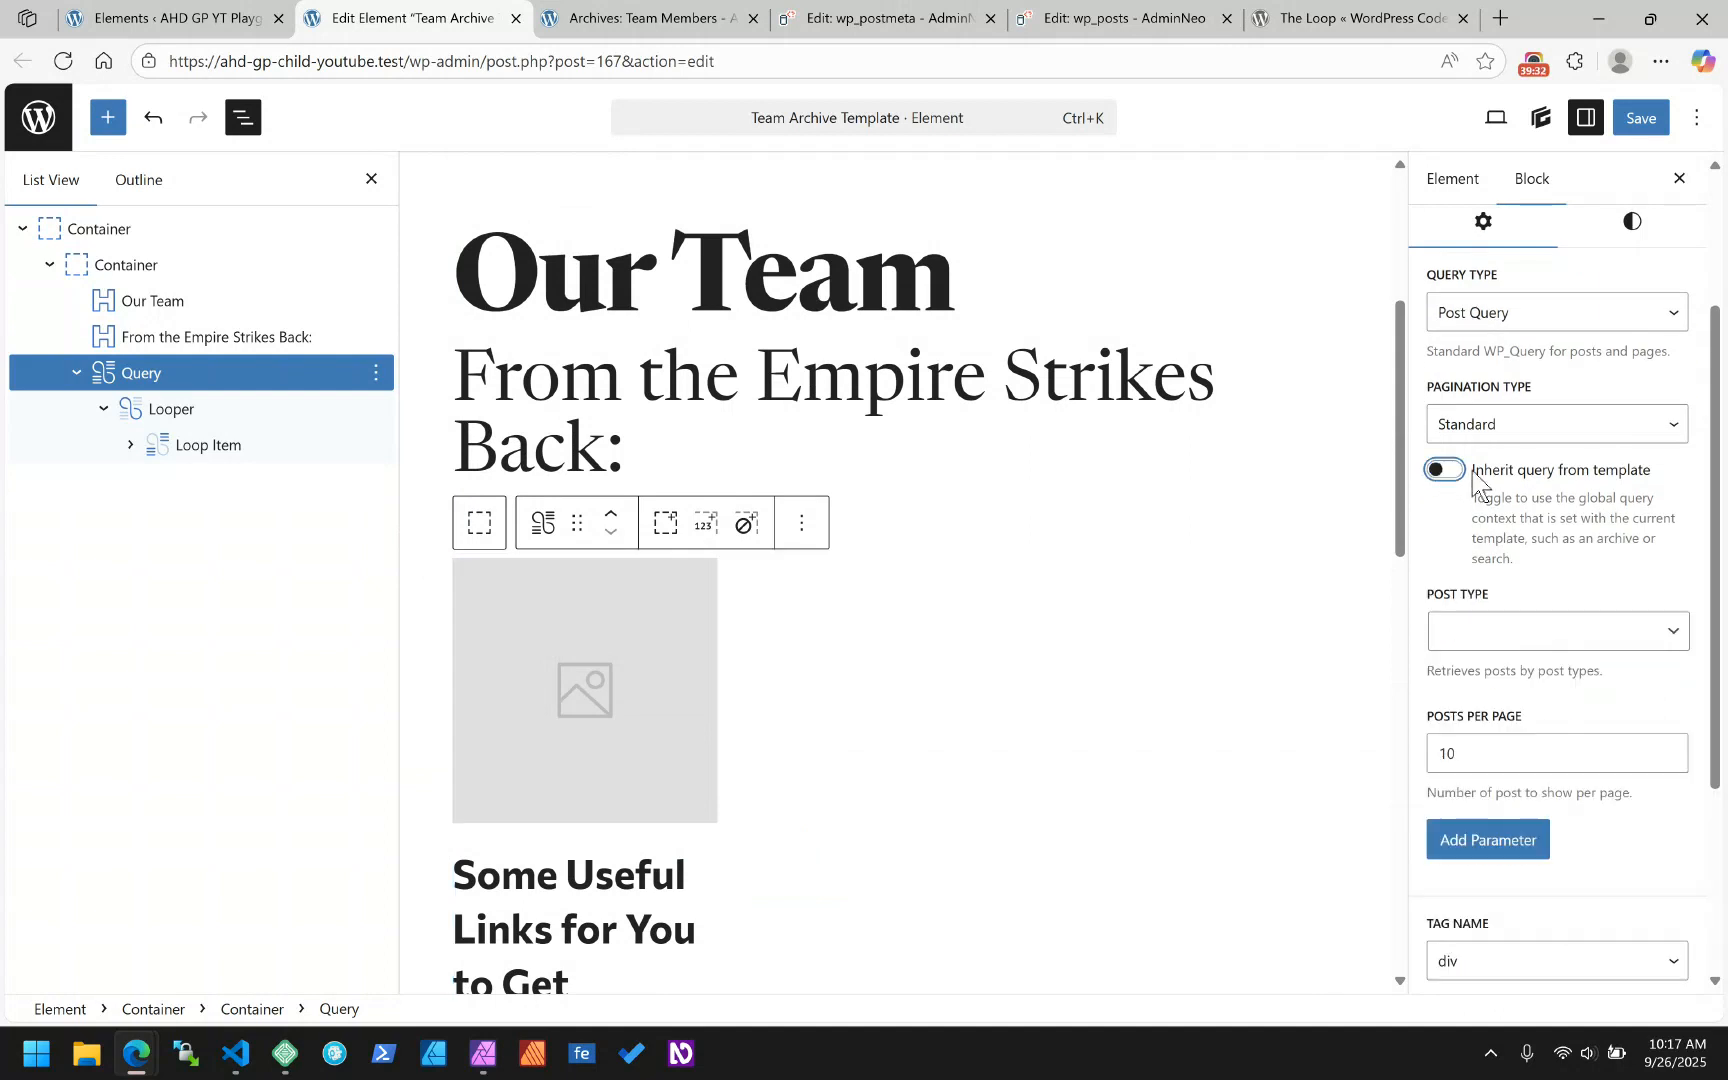
left_click(1505, 652)
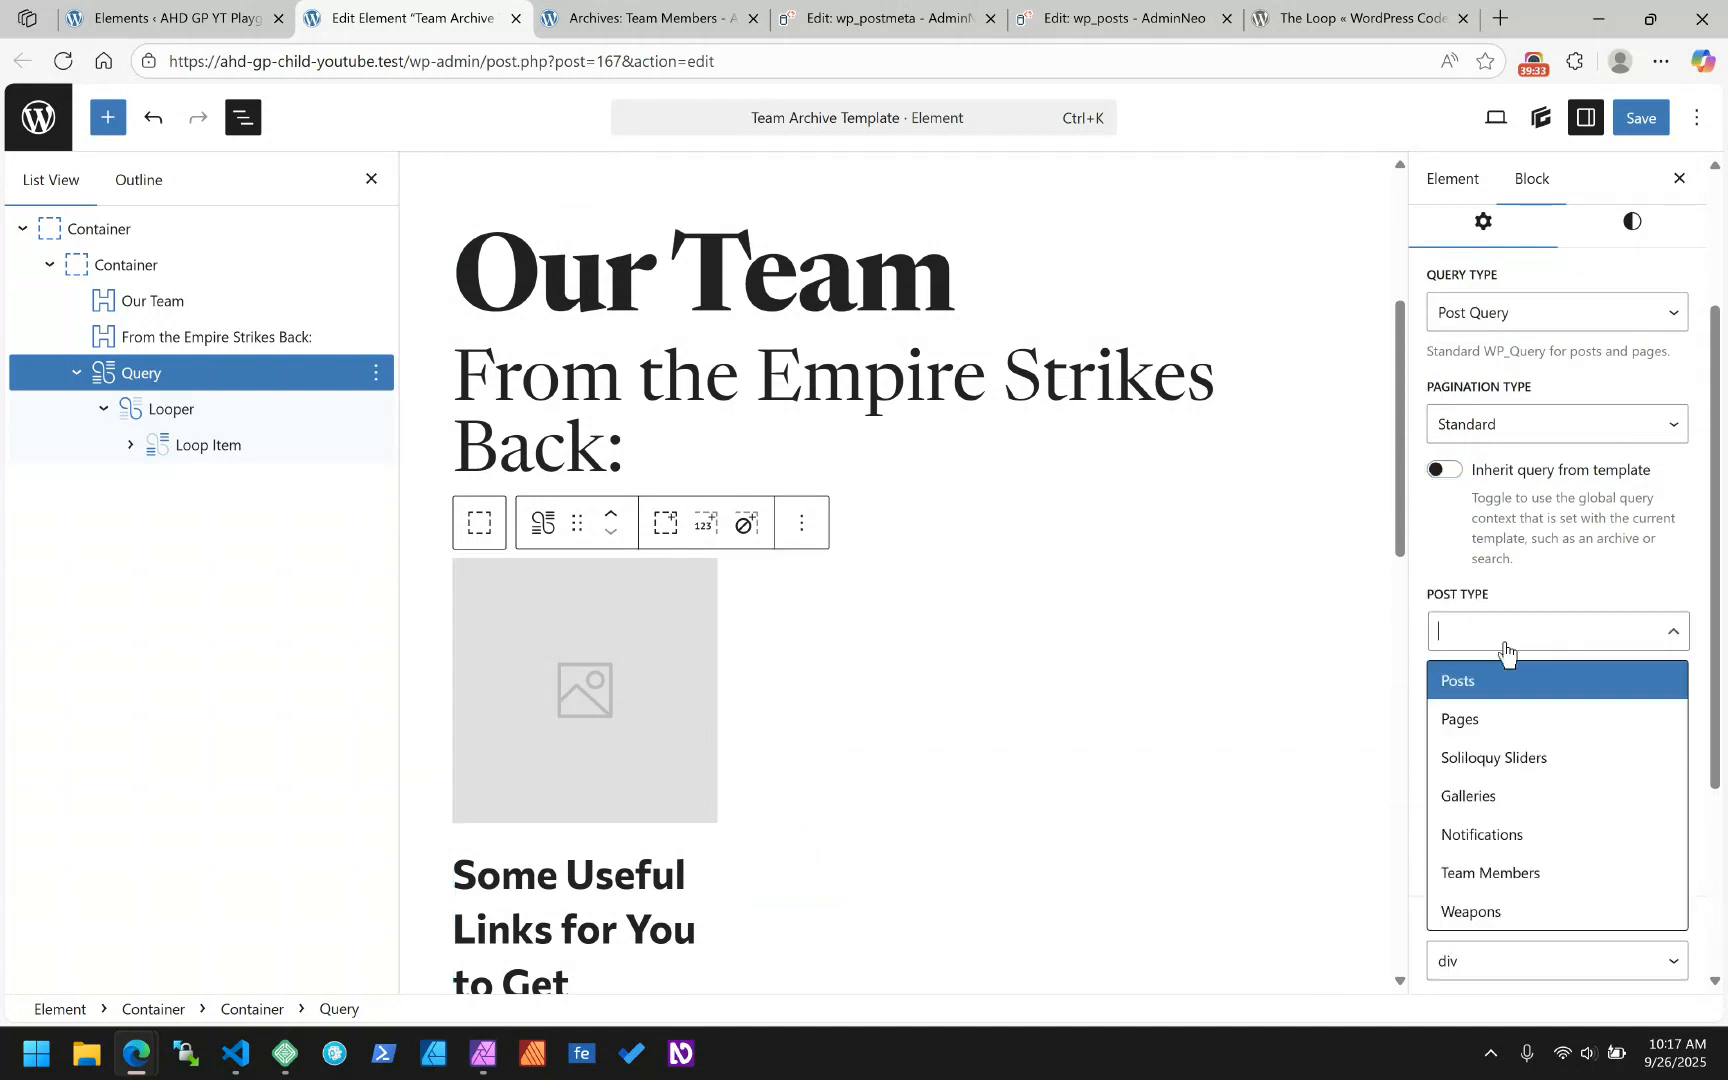
left_click(1510, 870)
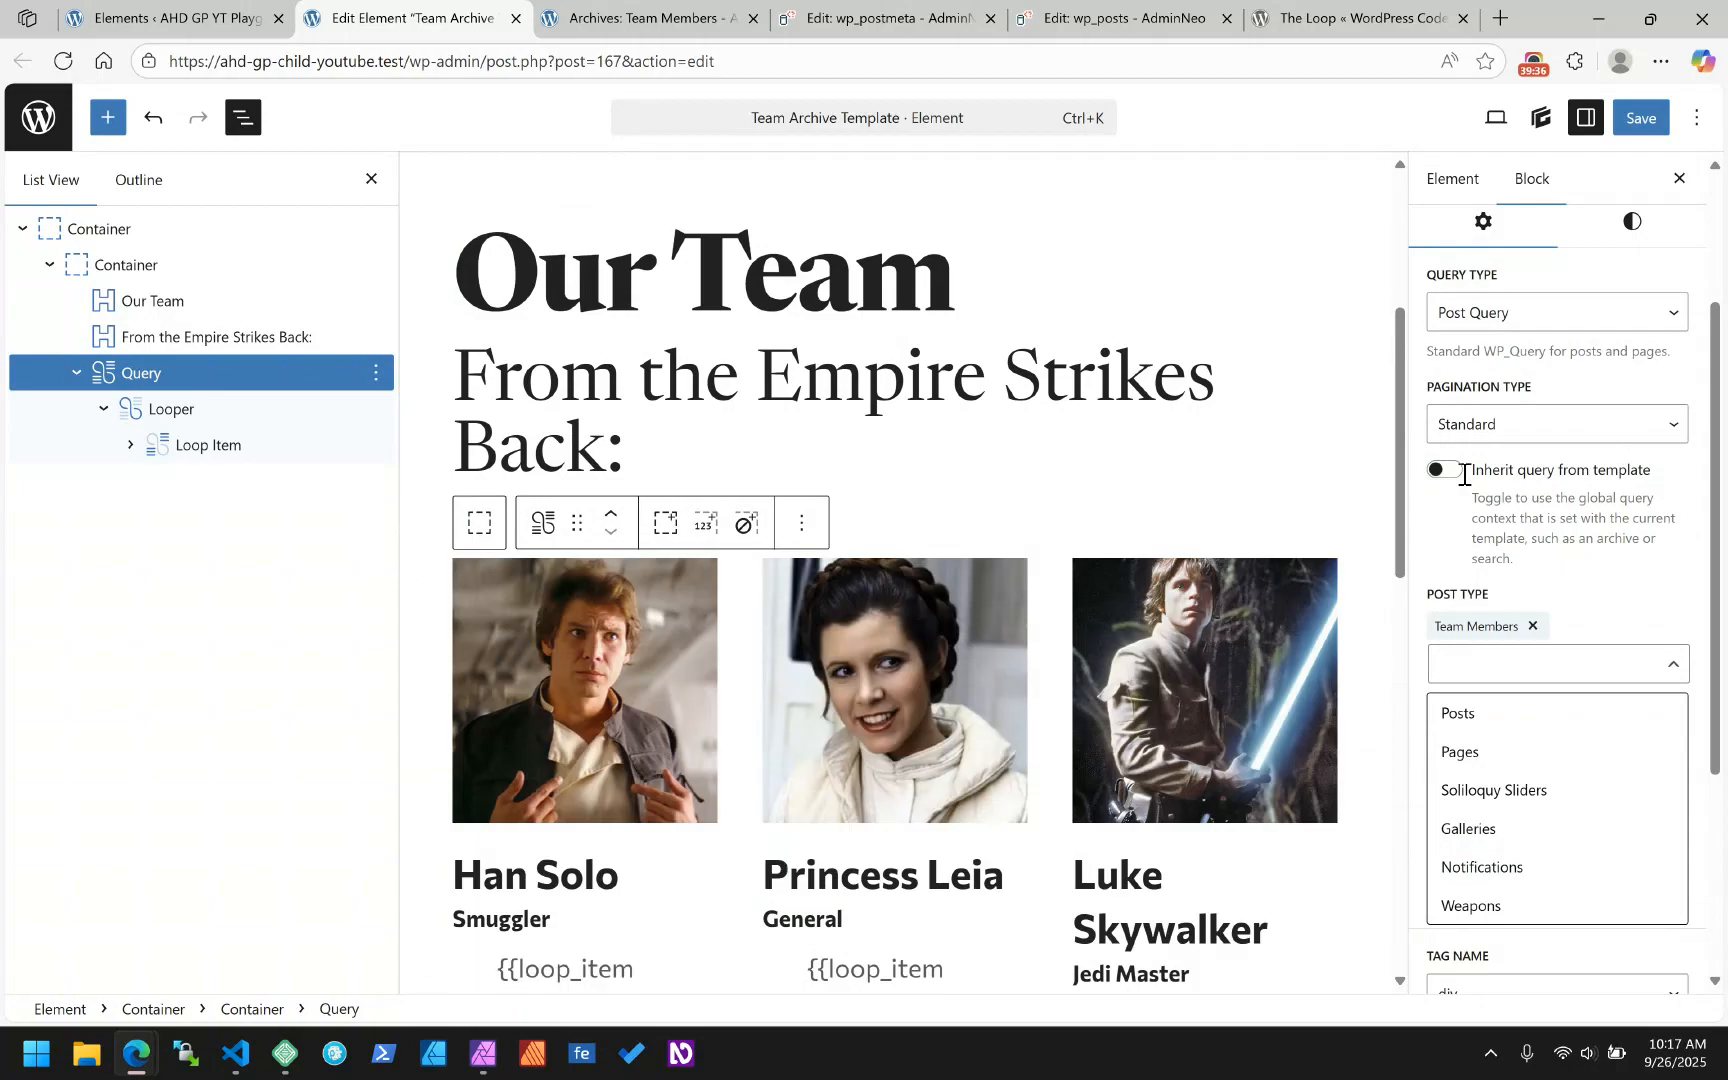
left_click(1445, 471)
scroll(730, 455, "down", 3)
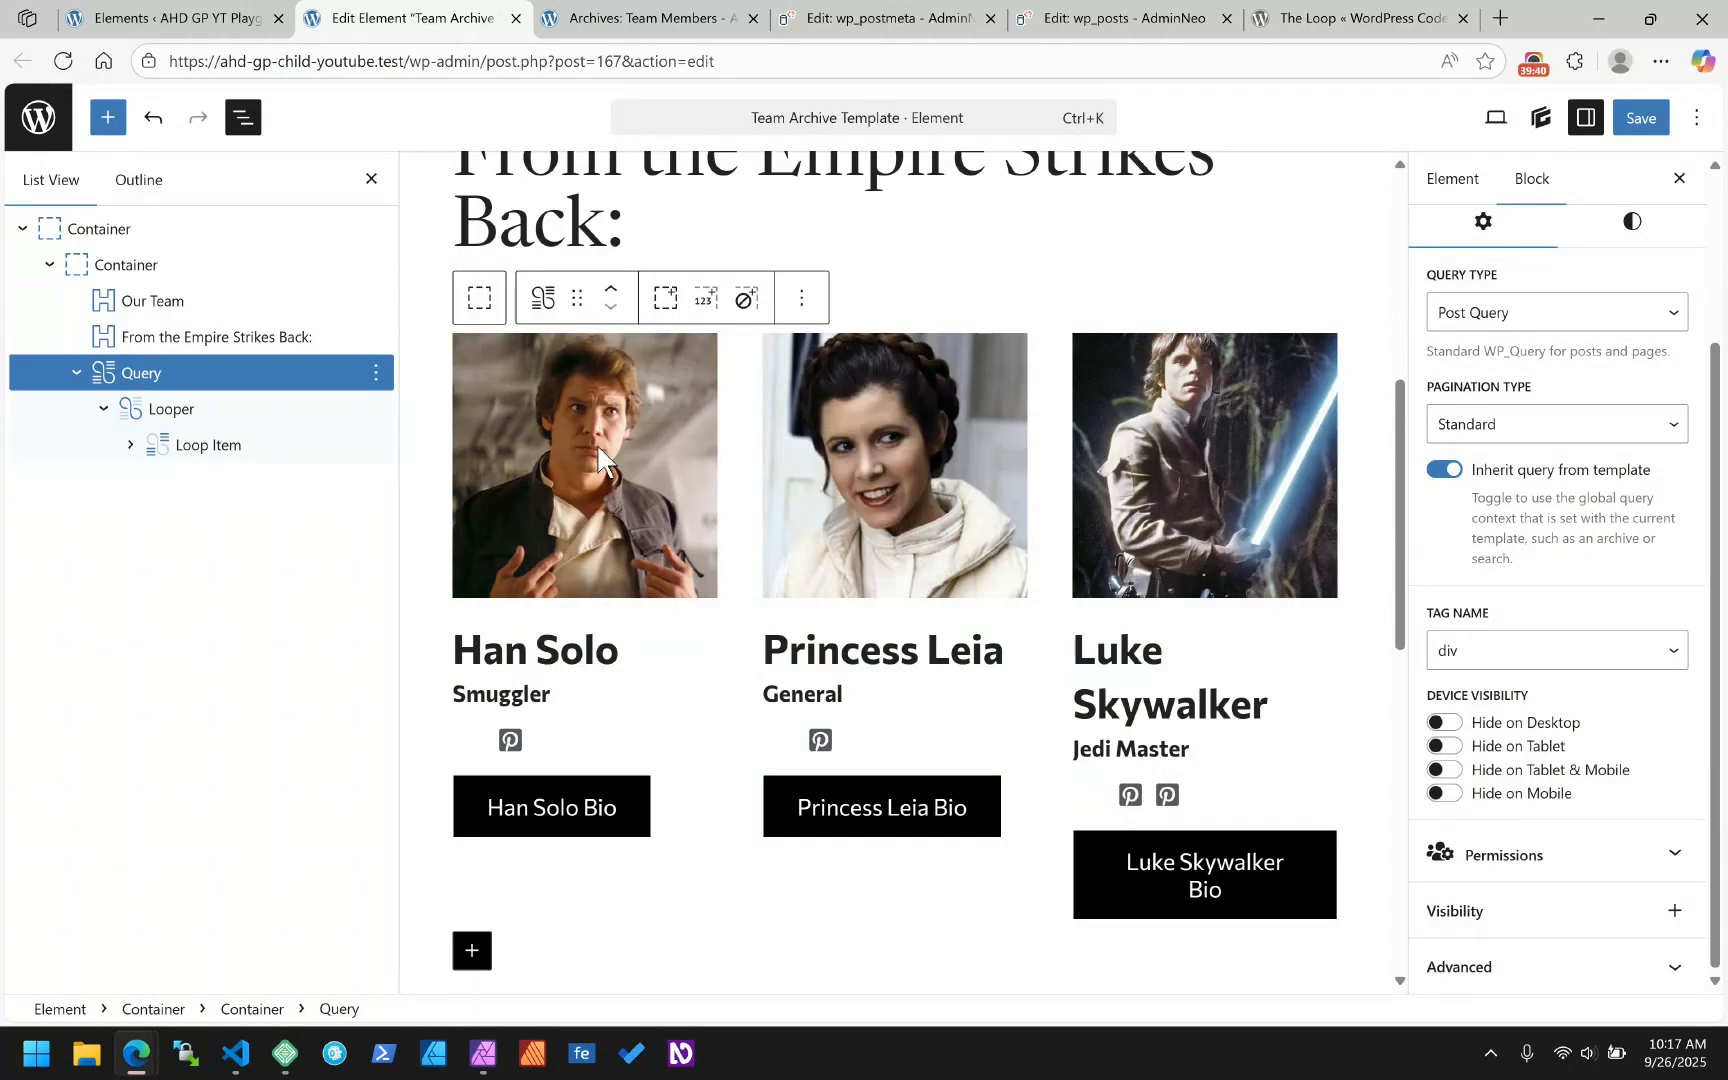
- Open the dynamic tag settings of the Team Card's image and review the available tags, keeping Featured Image
left_click(537, 653)
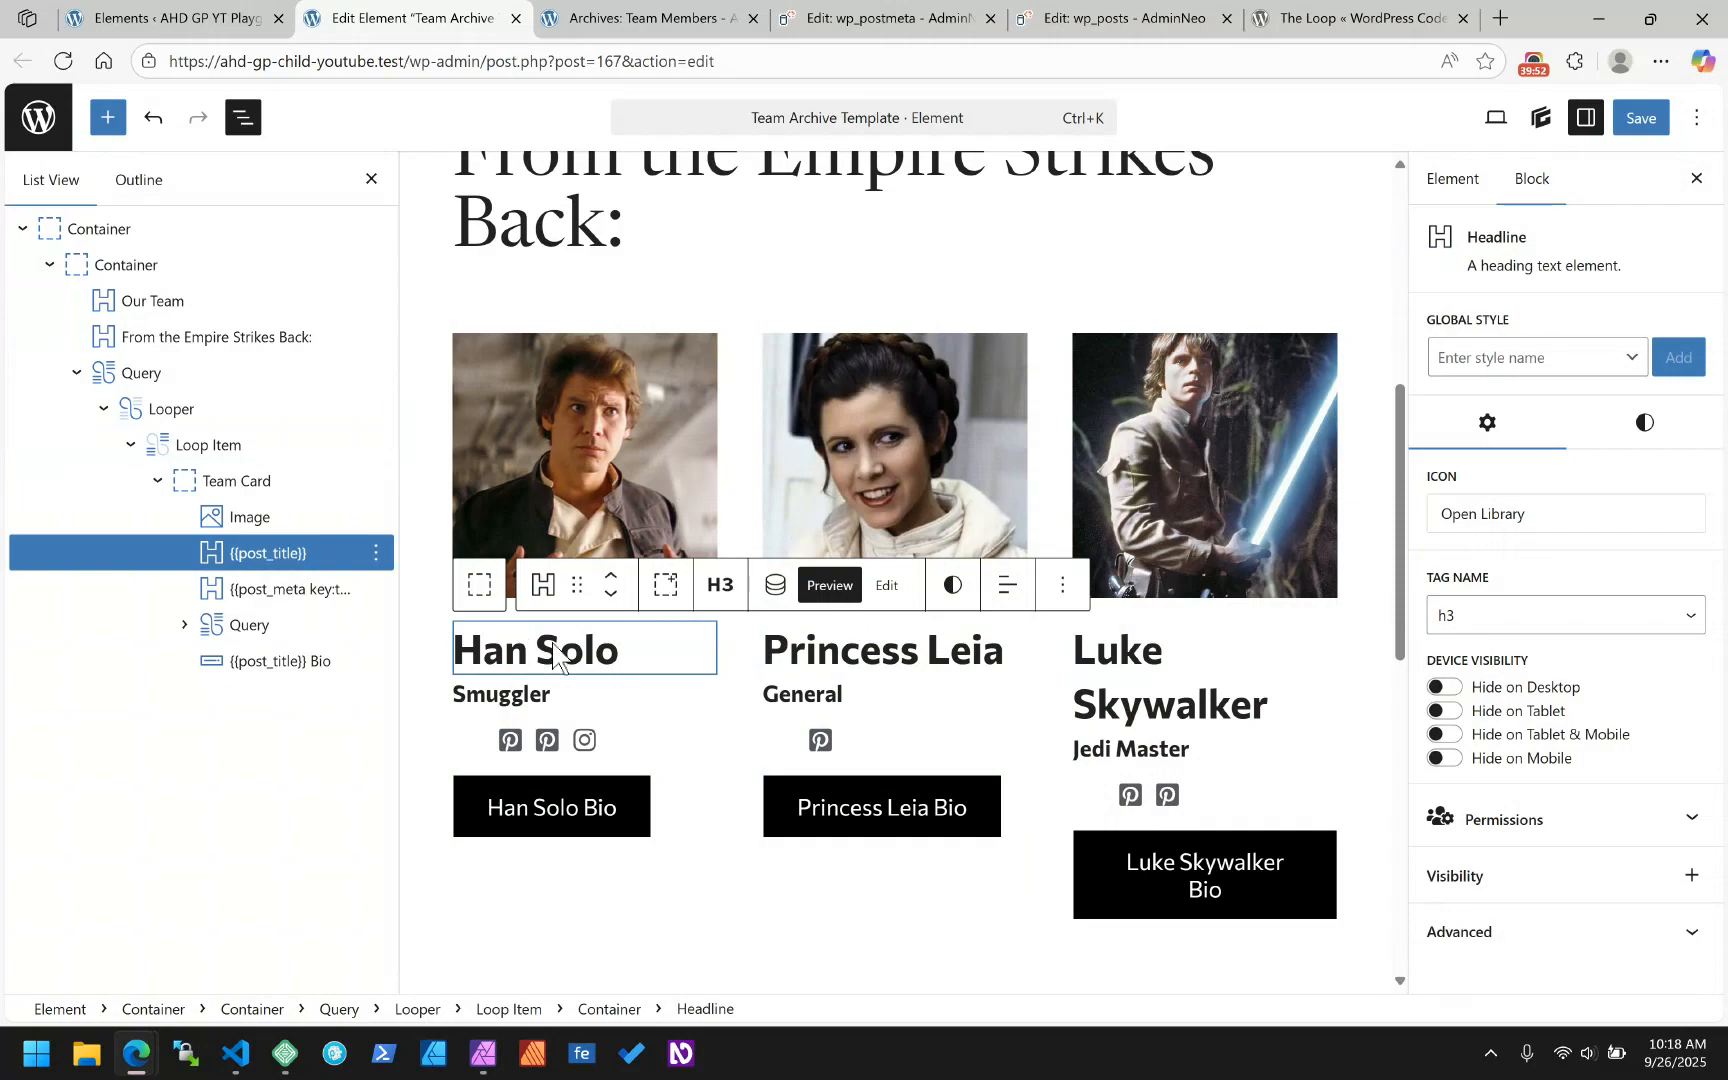
left_click(571, 451)
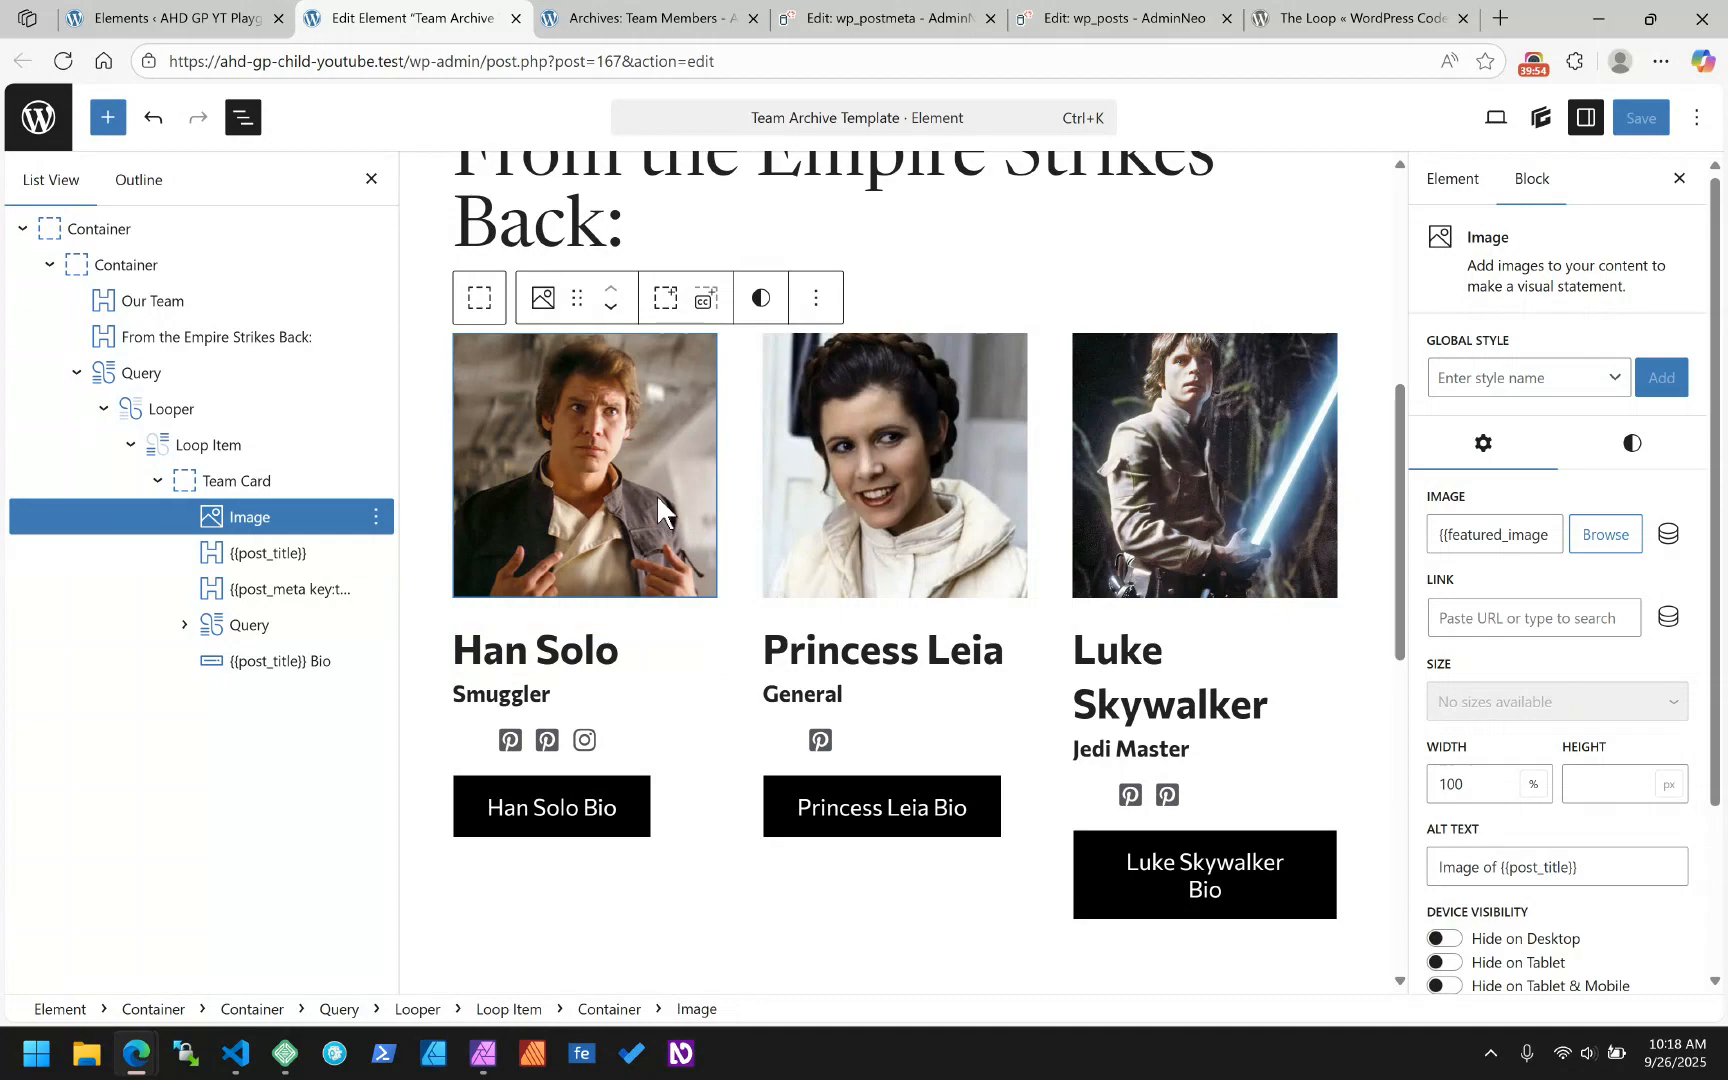
left_click_drag(1517, 541, 1585, 546)
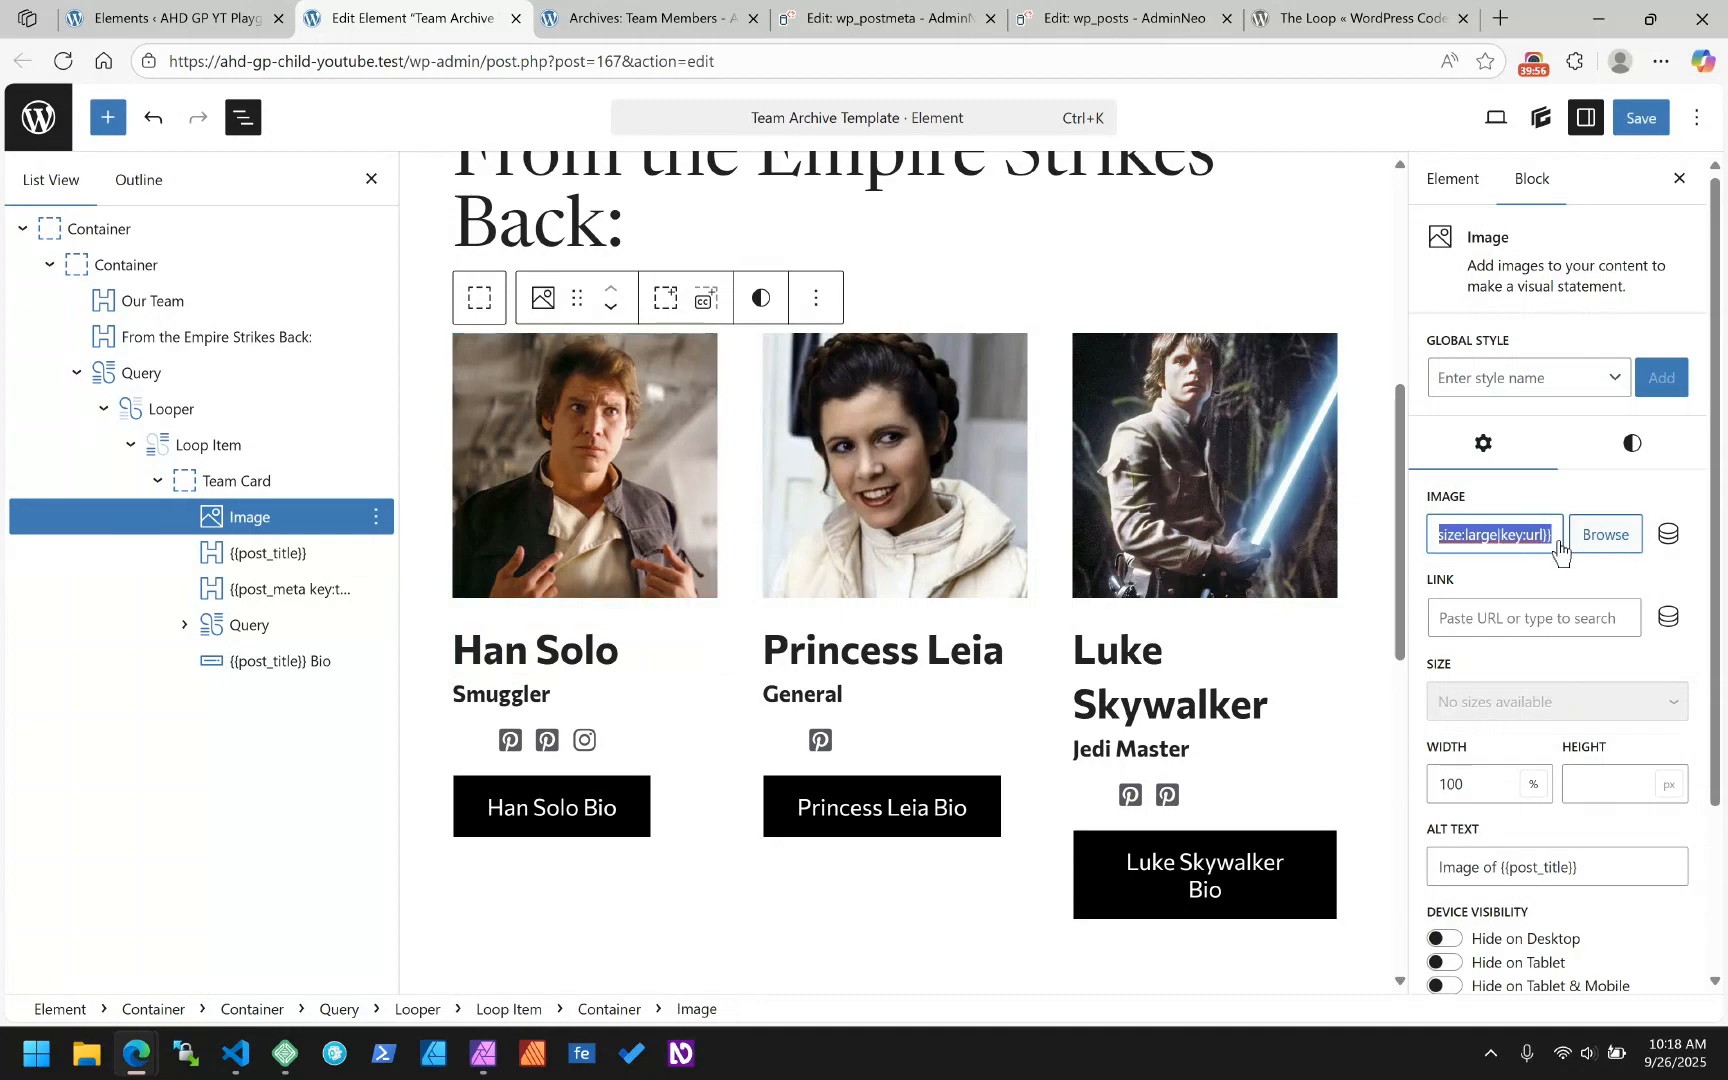
left_click(1667, 534)
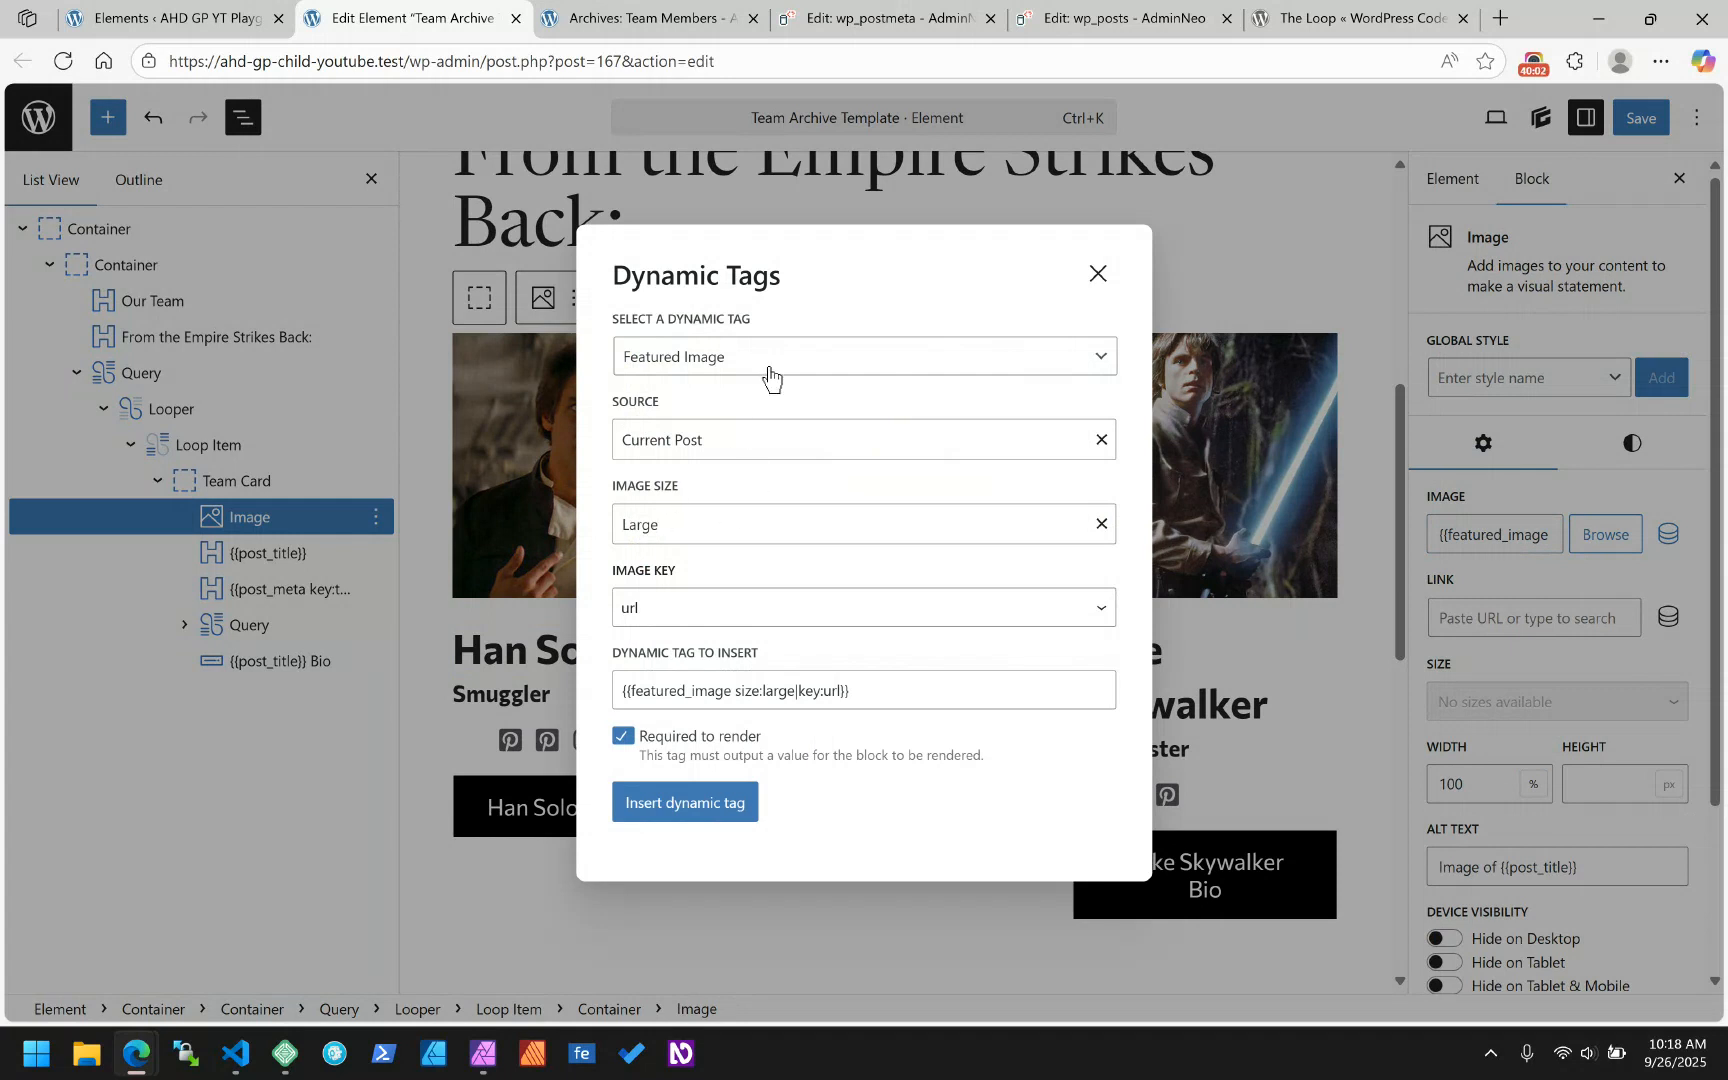
left_click(847, 354)
scroll(841, 540, "down", 5)
scroll(841, 540, "up", 5)
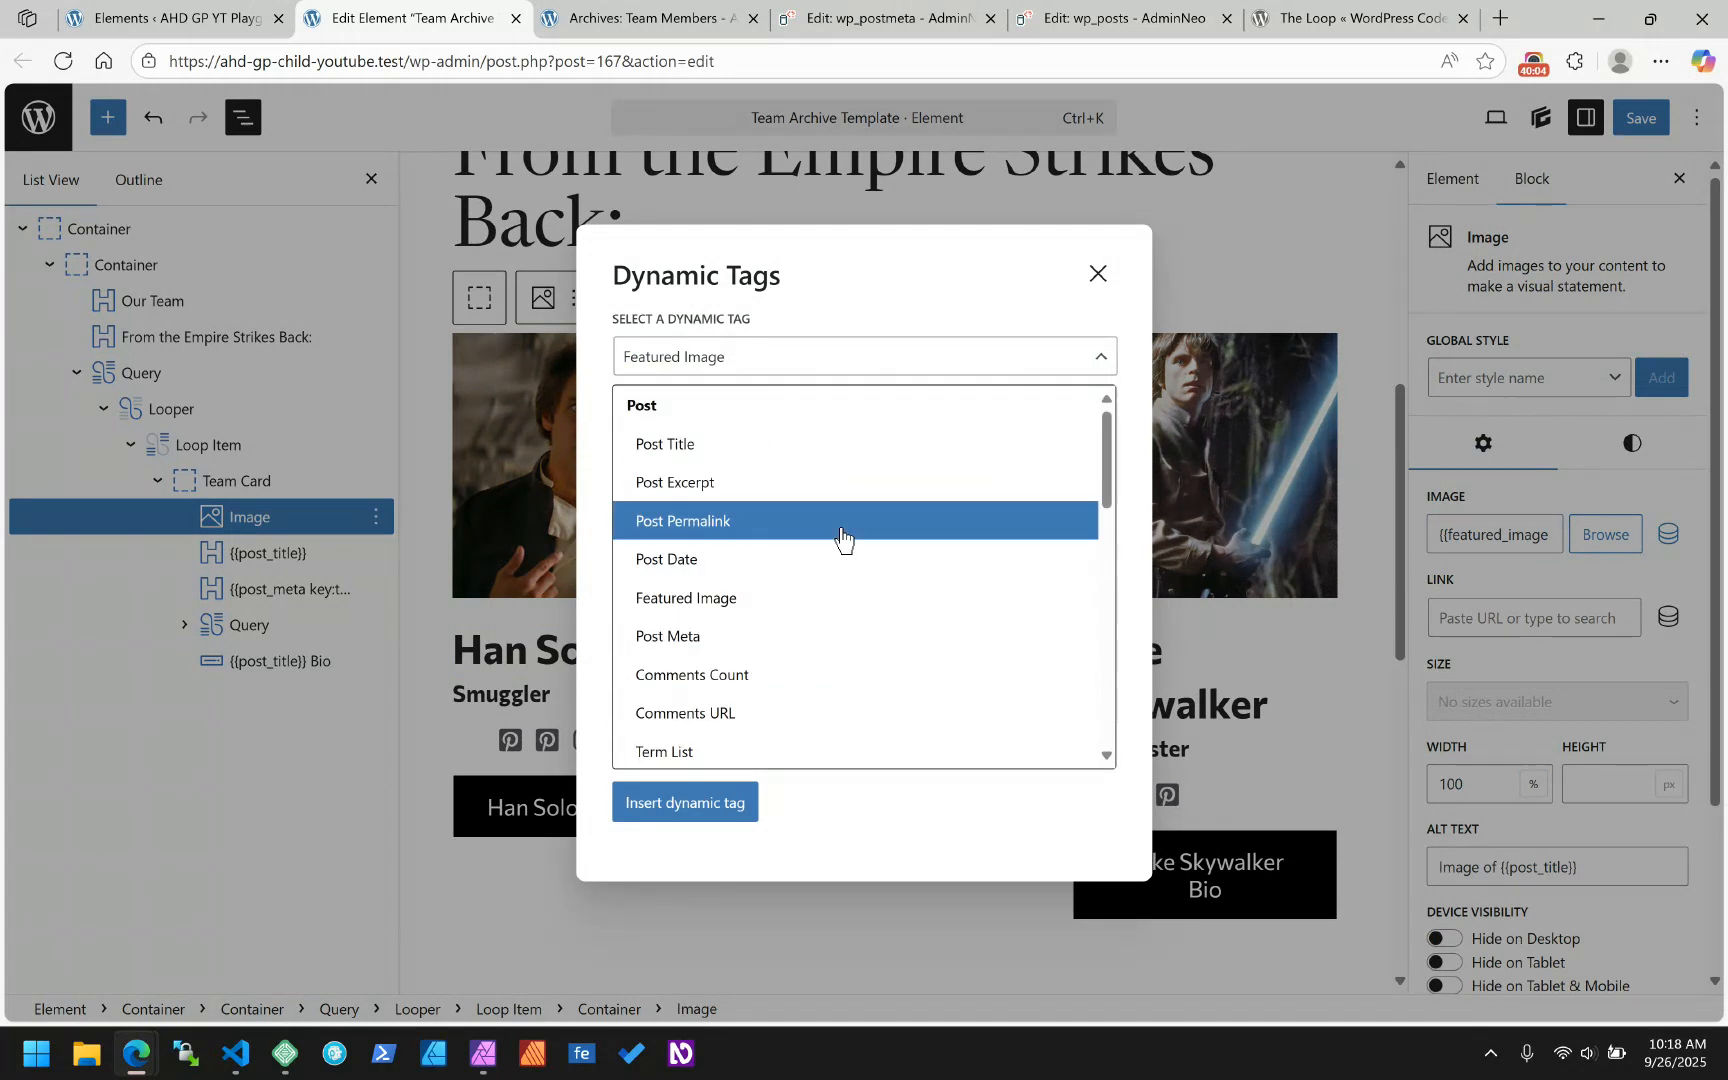
left_click(936, 290)
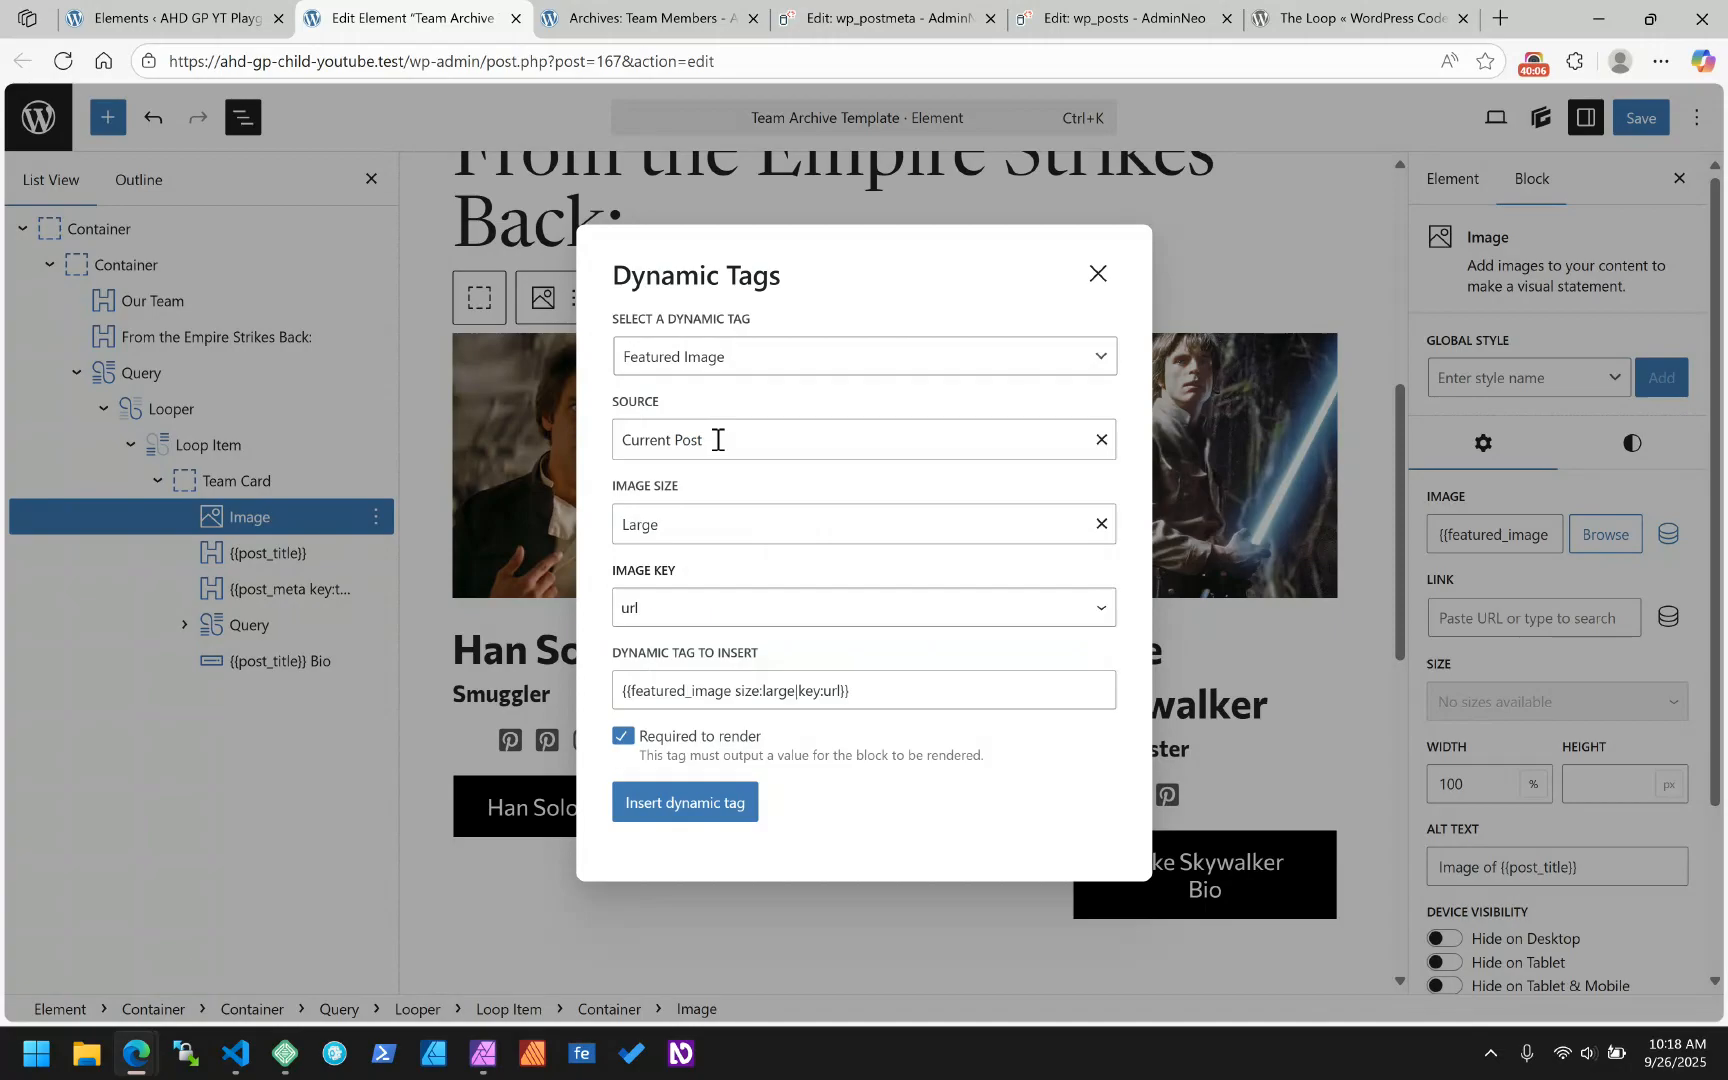
- Set the featured image tag's size to Medium and keep url as its image key
left_click(664, 520)
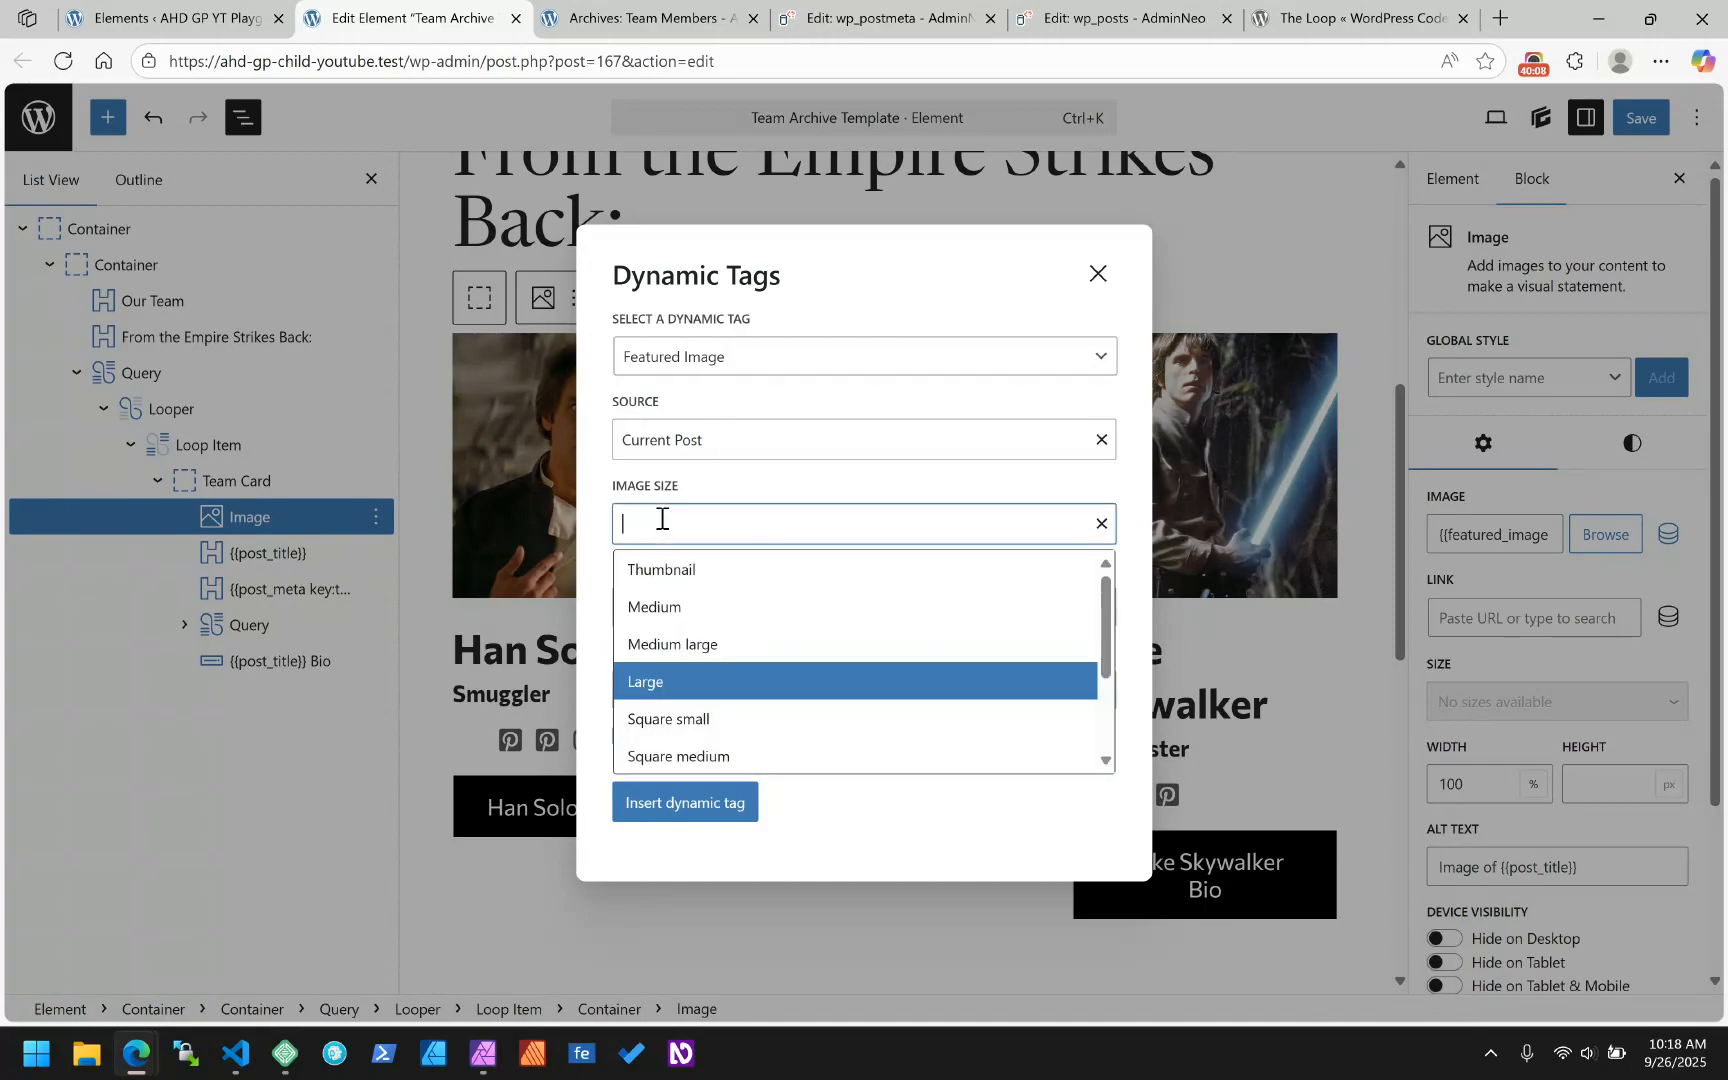
scroll(685, 745, "down", 3)
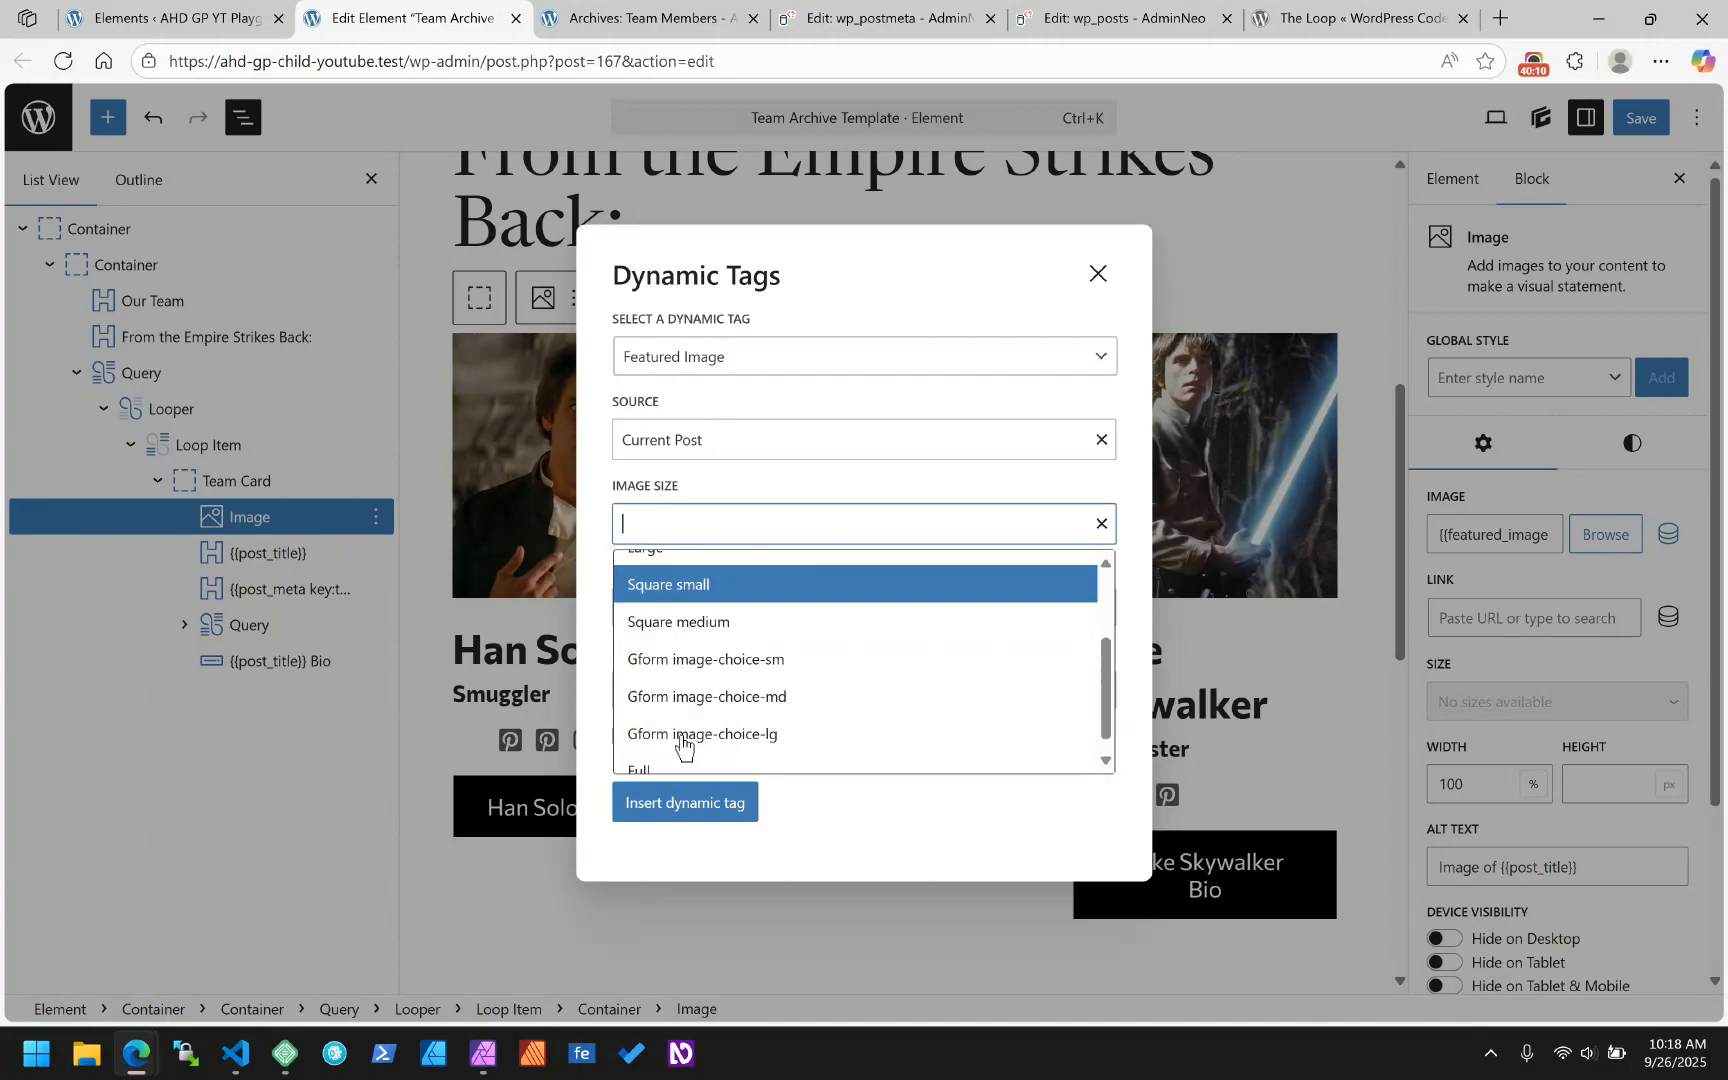
scroll(677, 741, "up", 3)
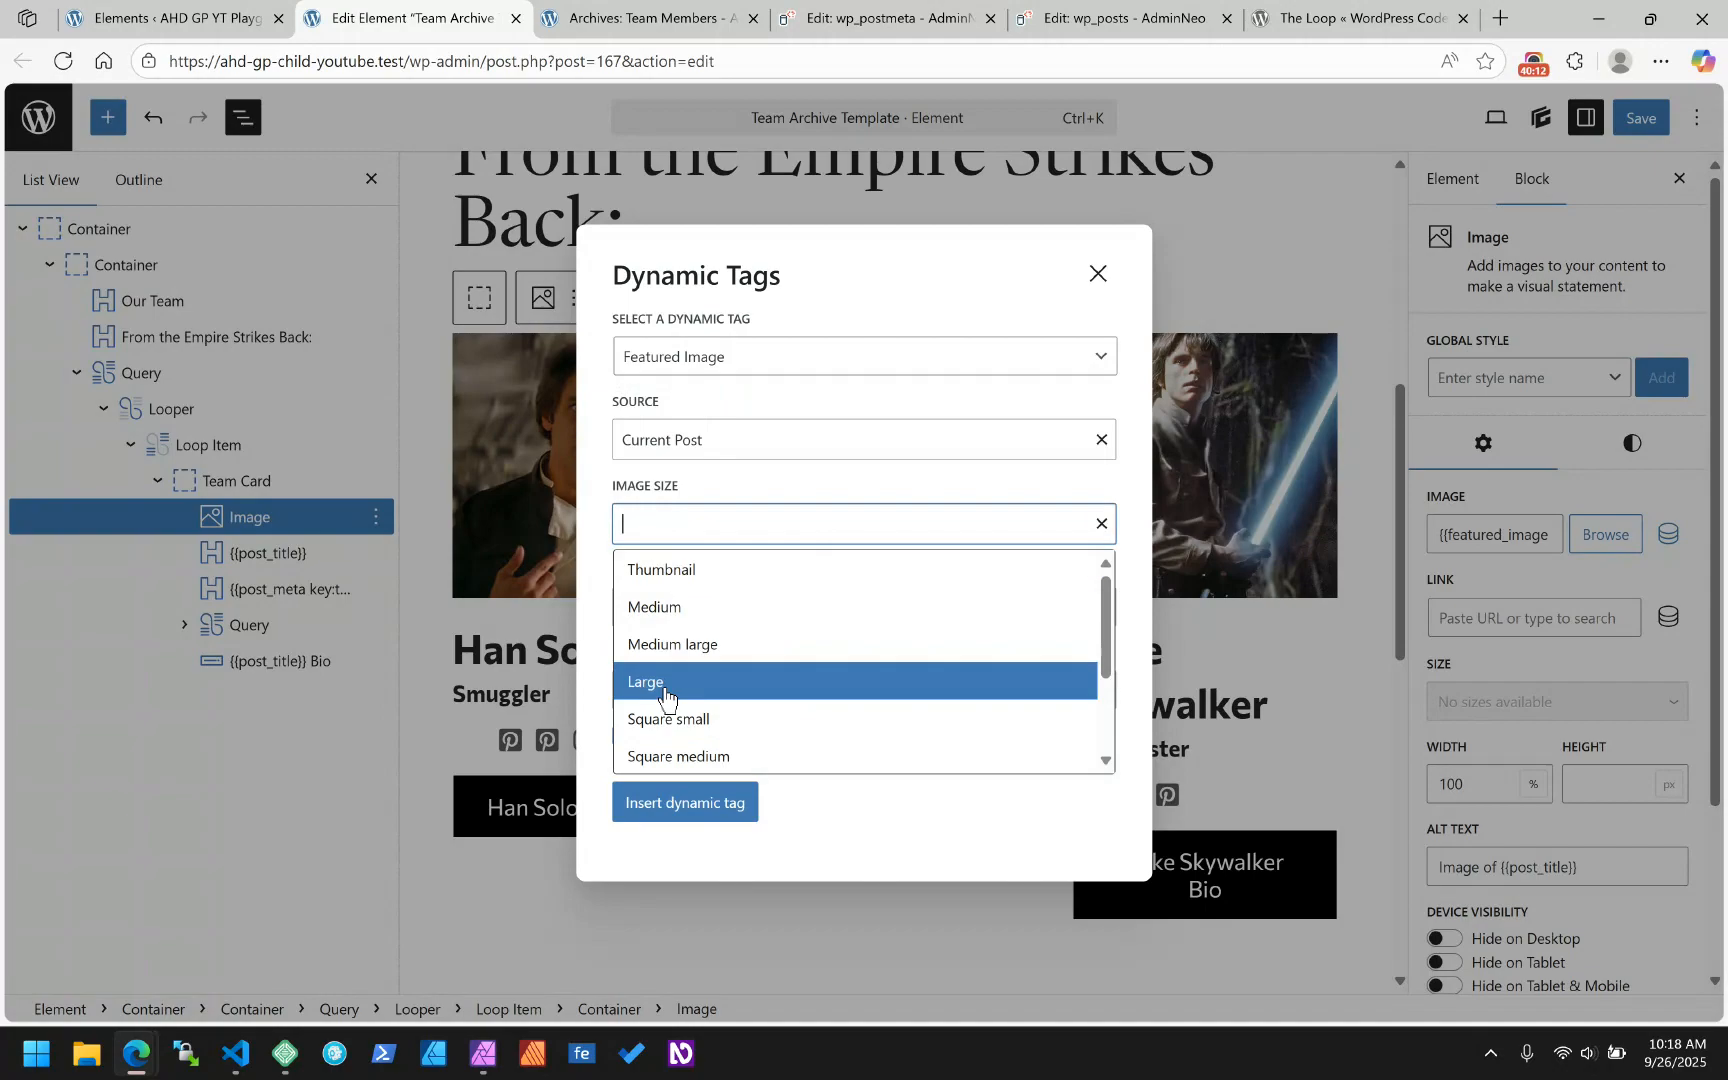
left_click(698, 606)
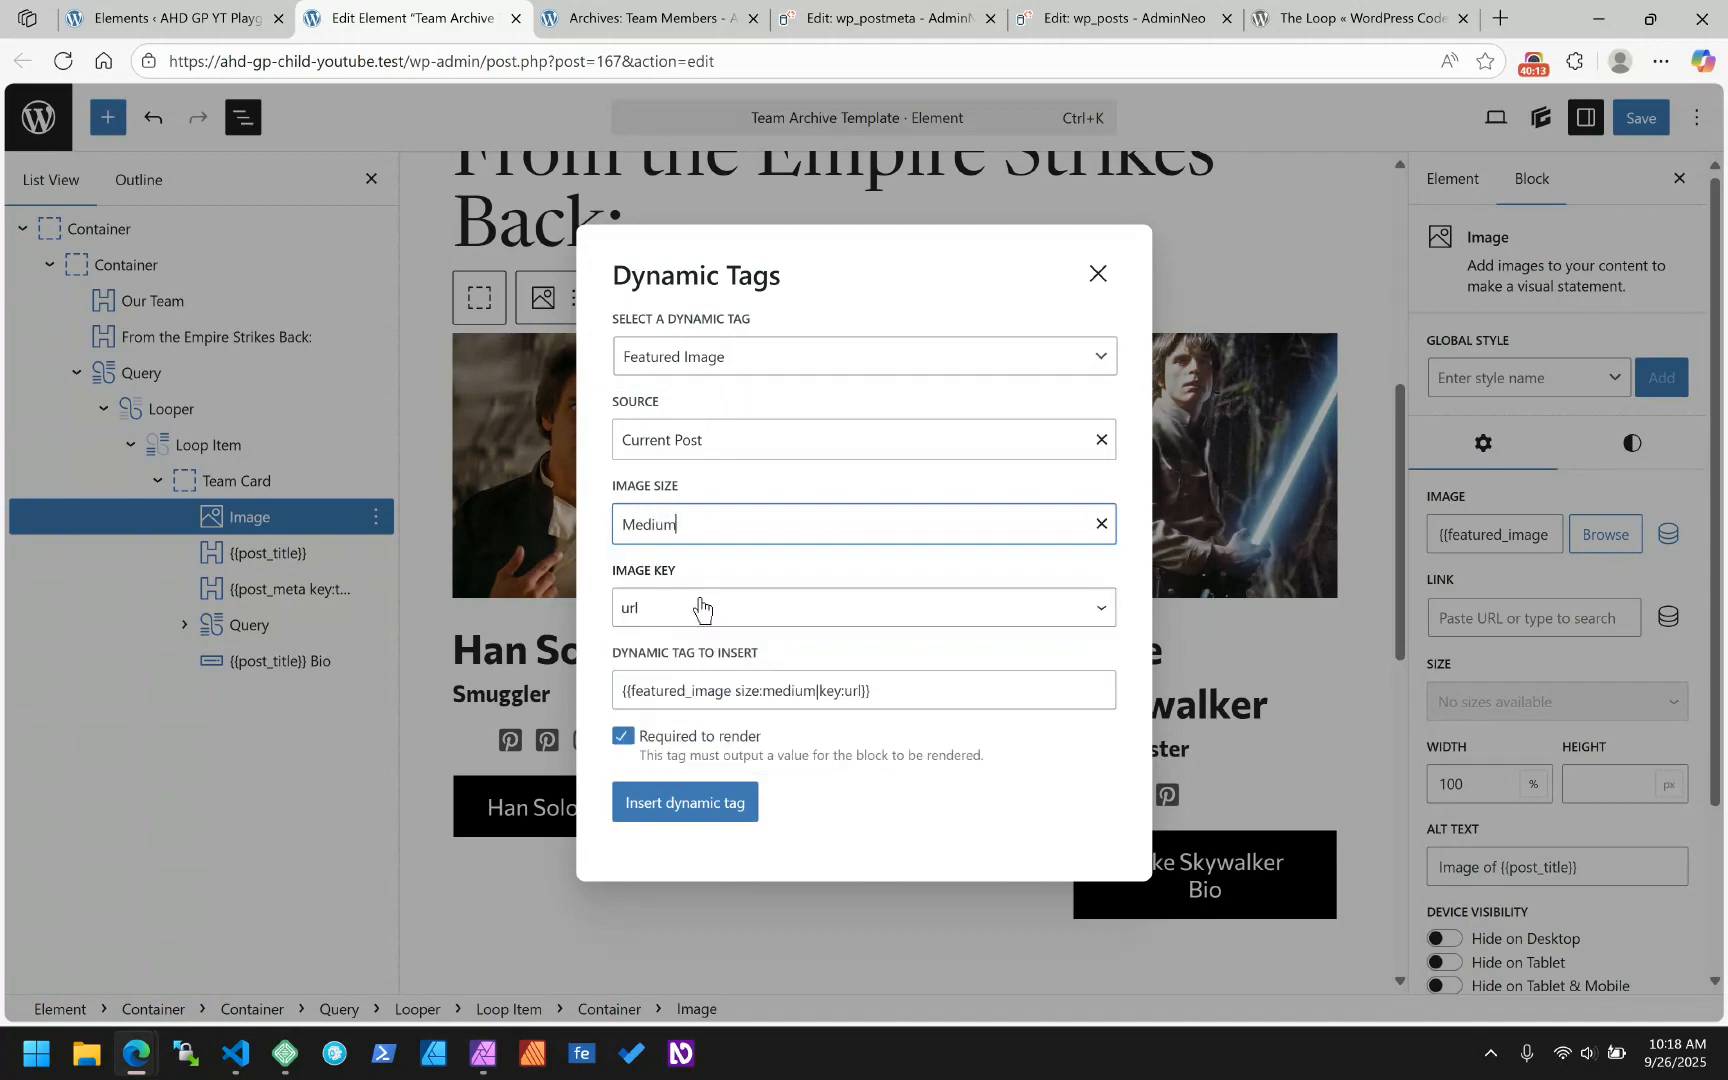
left_click(633, 612)
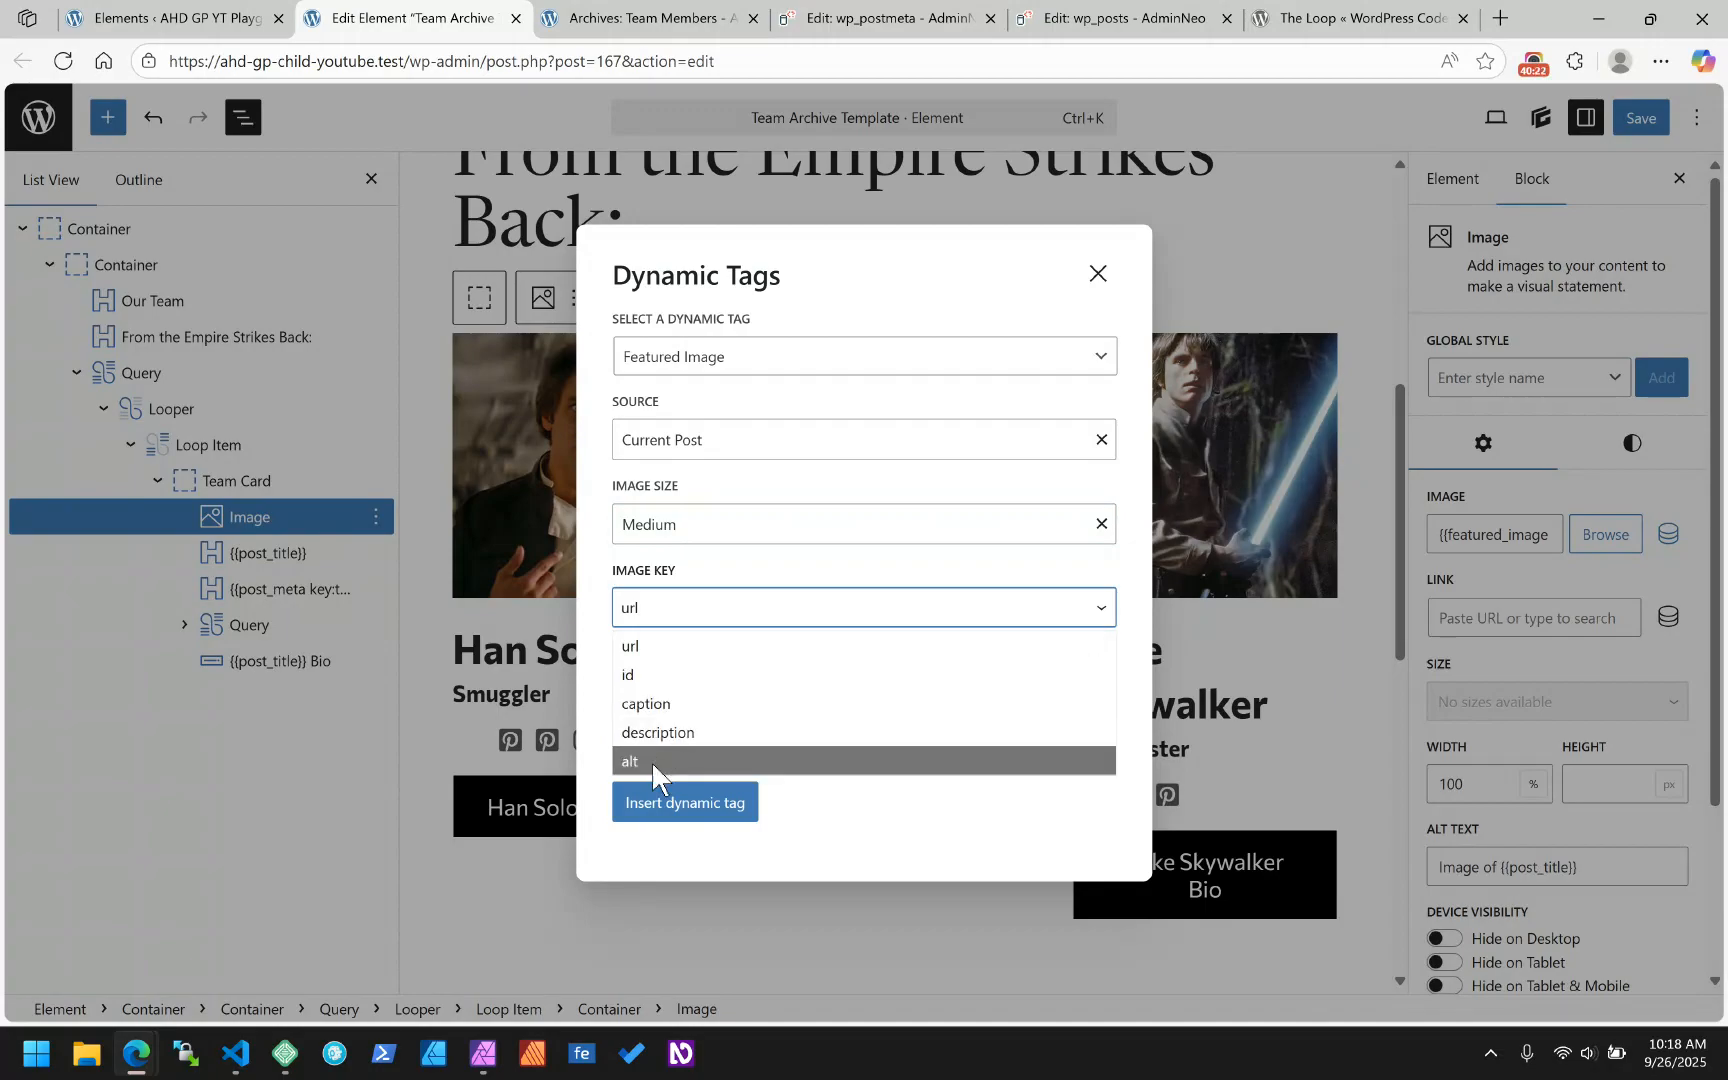
left_click(660, 646)
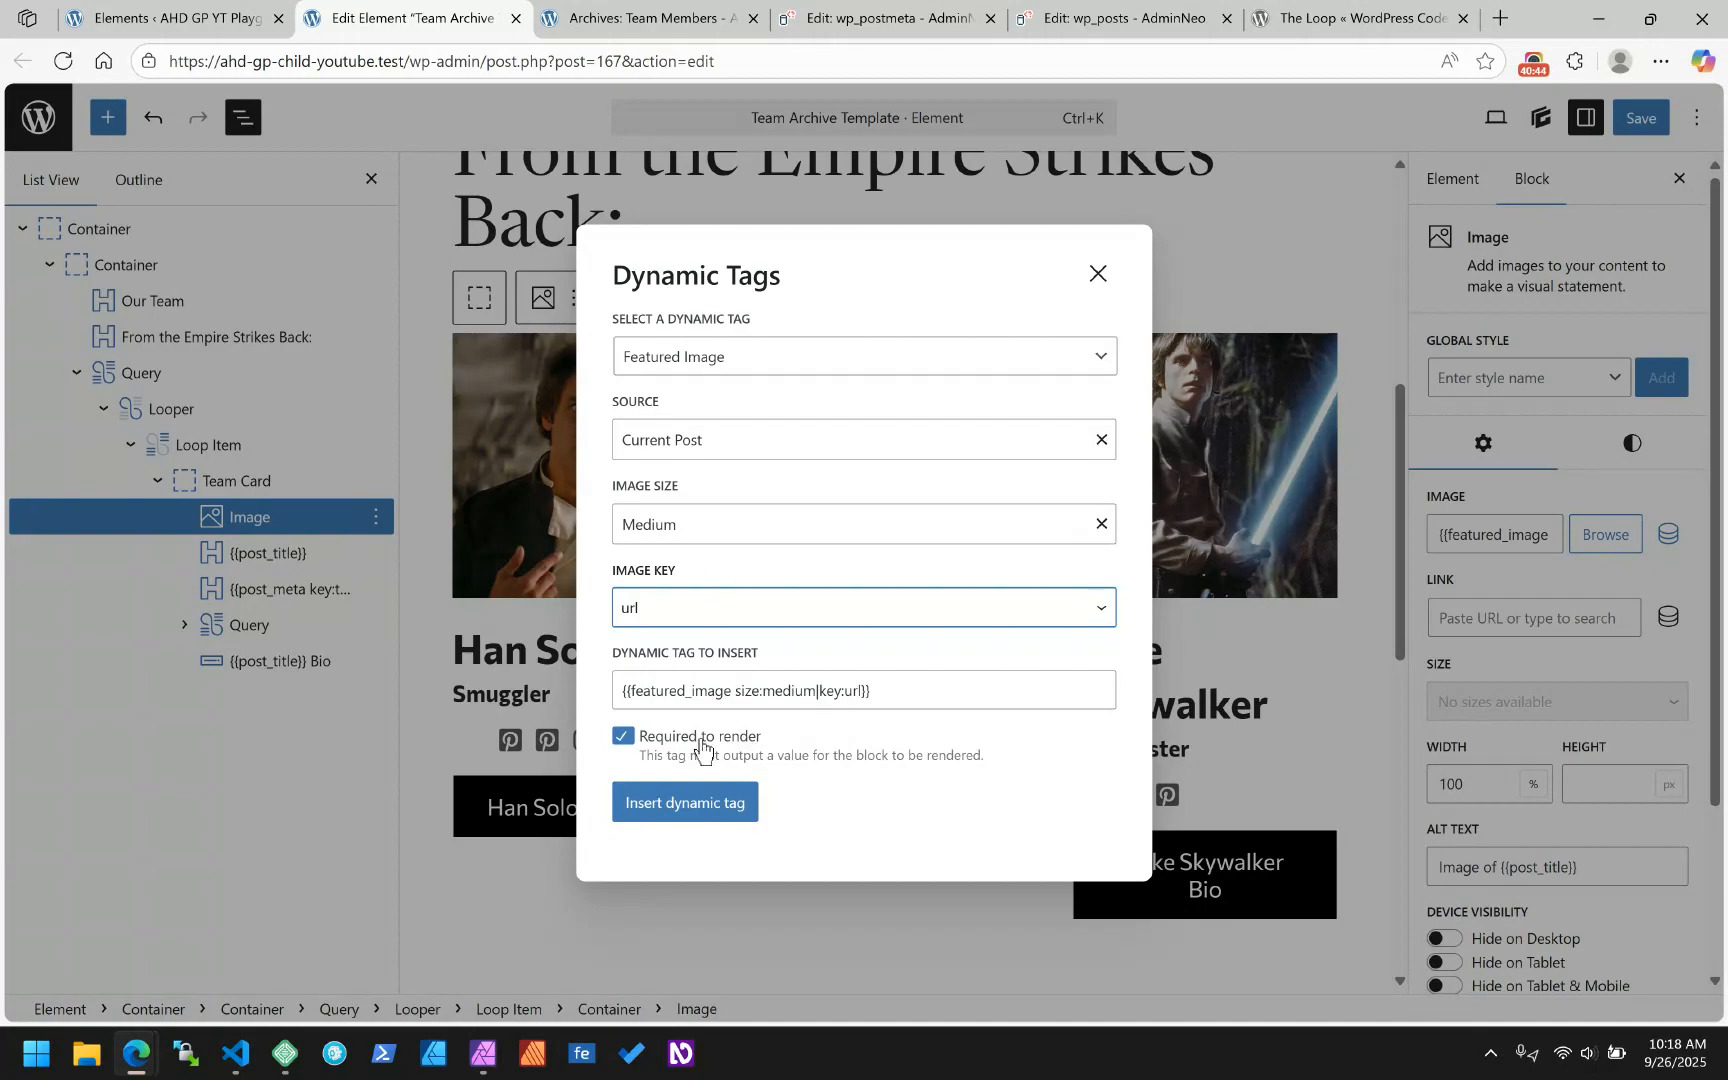
- Highlight the whole dynamic tag to insert, then its featured_image name and its key parameter
left_click_drag(895, 698, 621, 704)
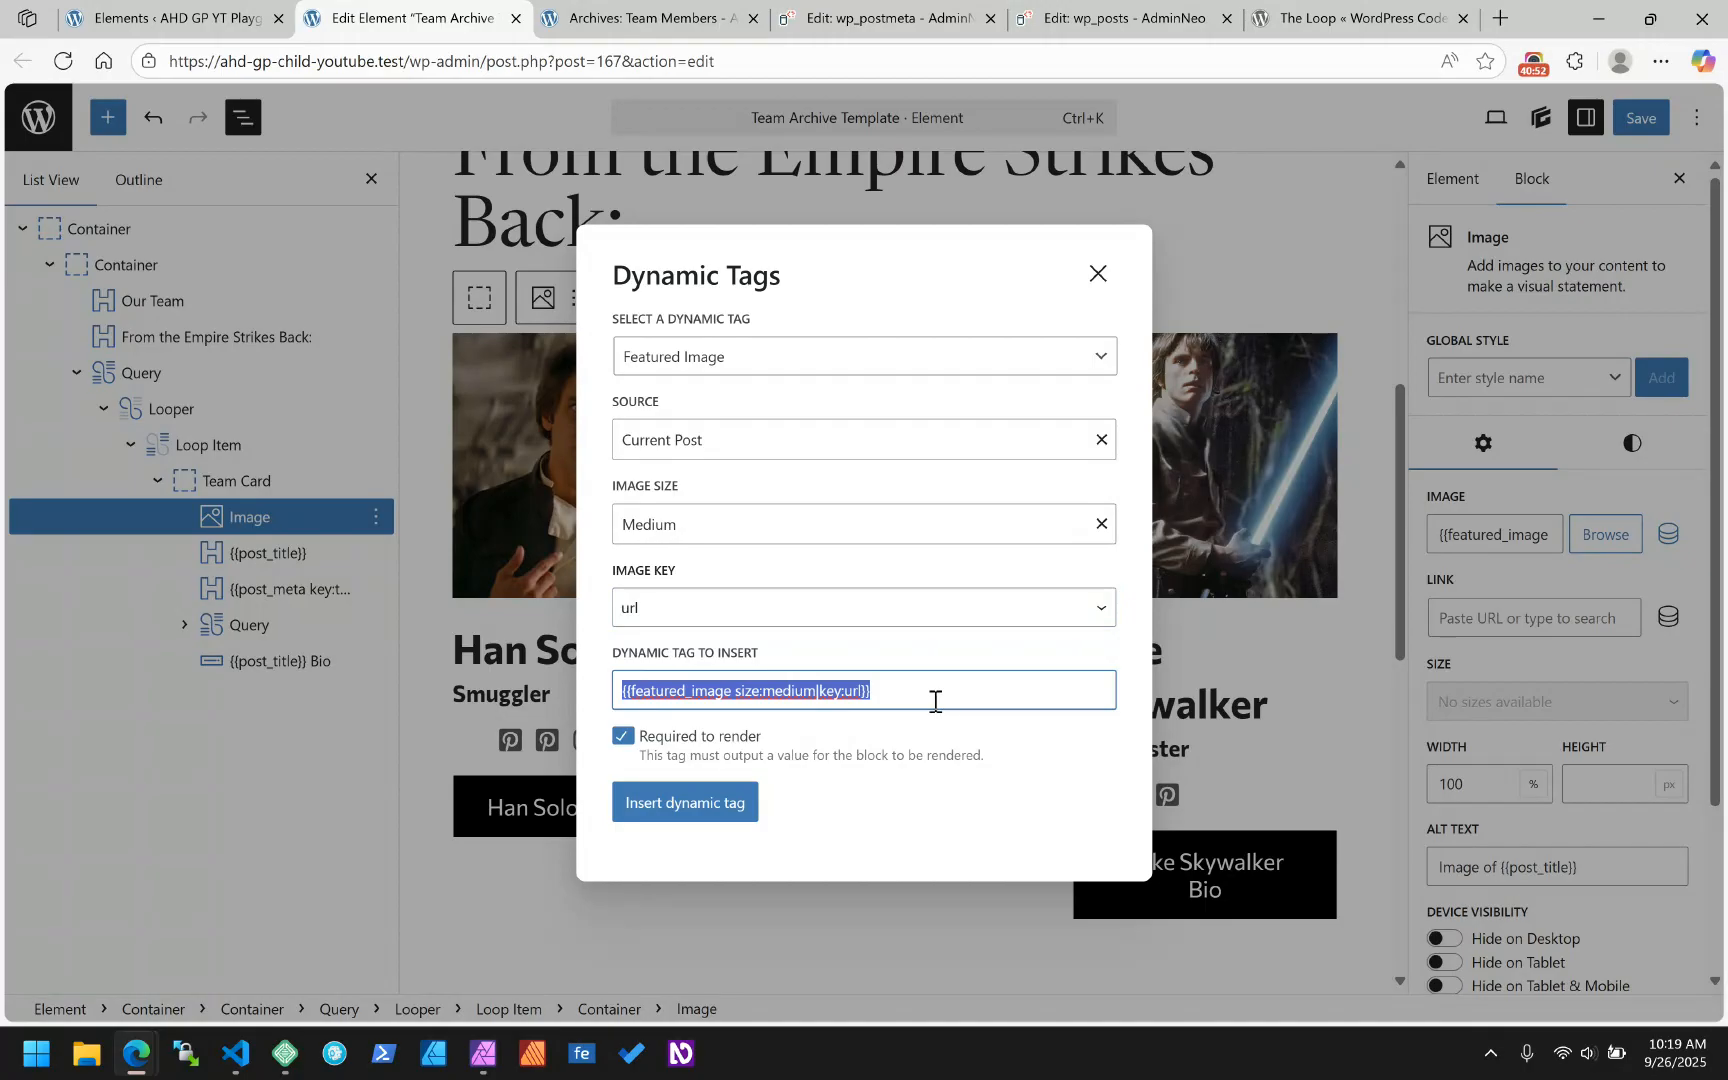
left_click(762, 738)
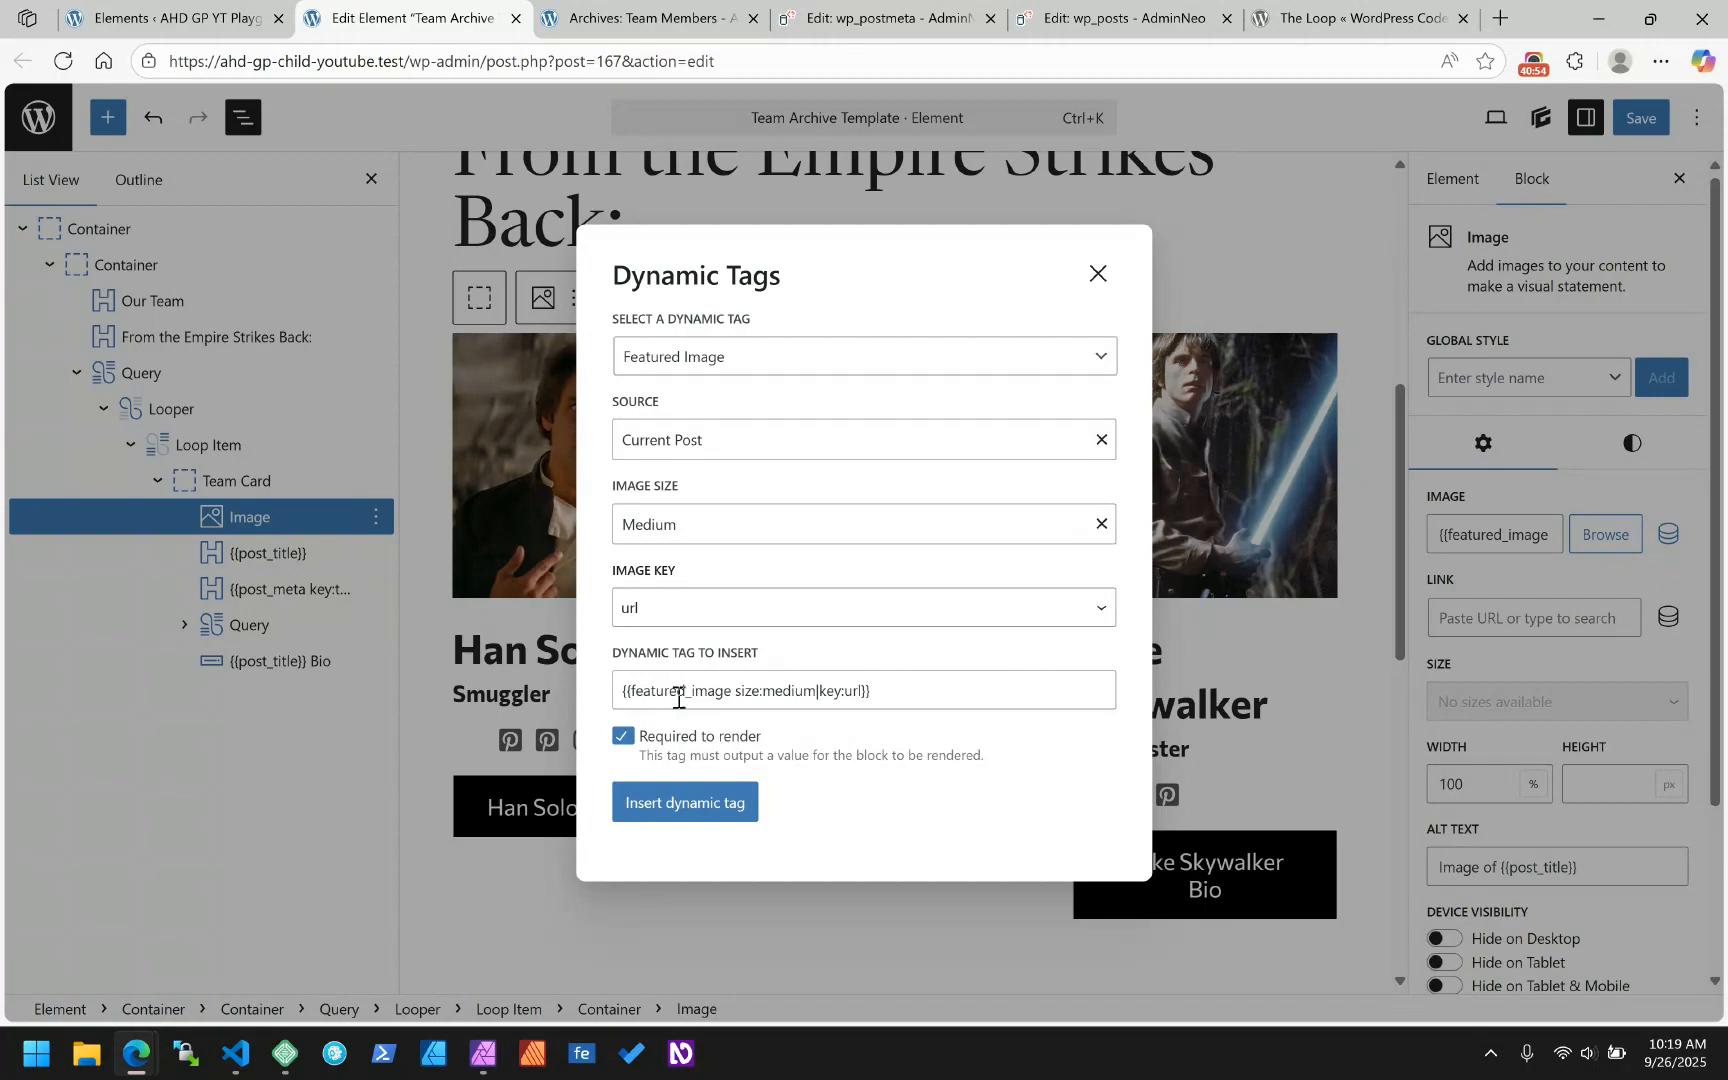
left_click_drag(737, 698, 636, 691)
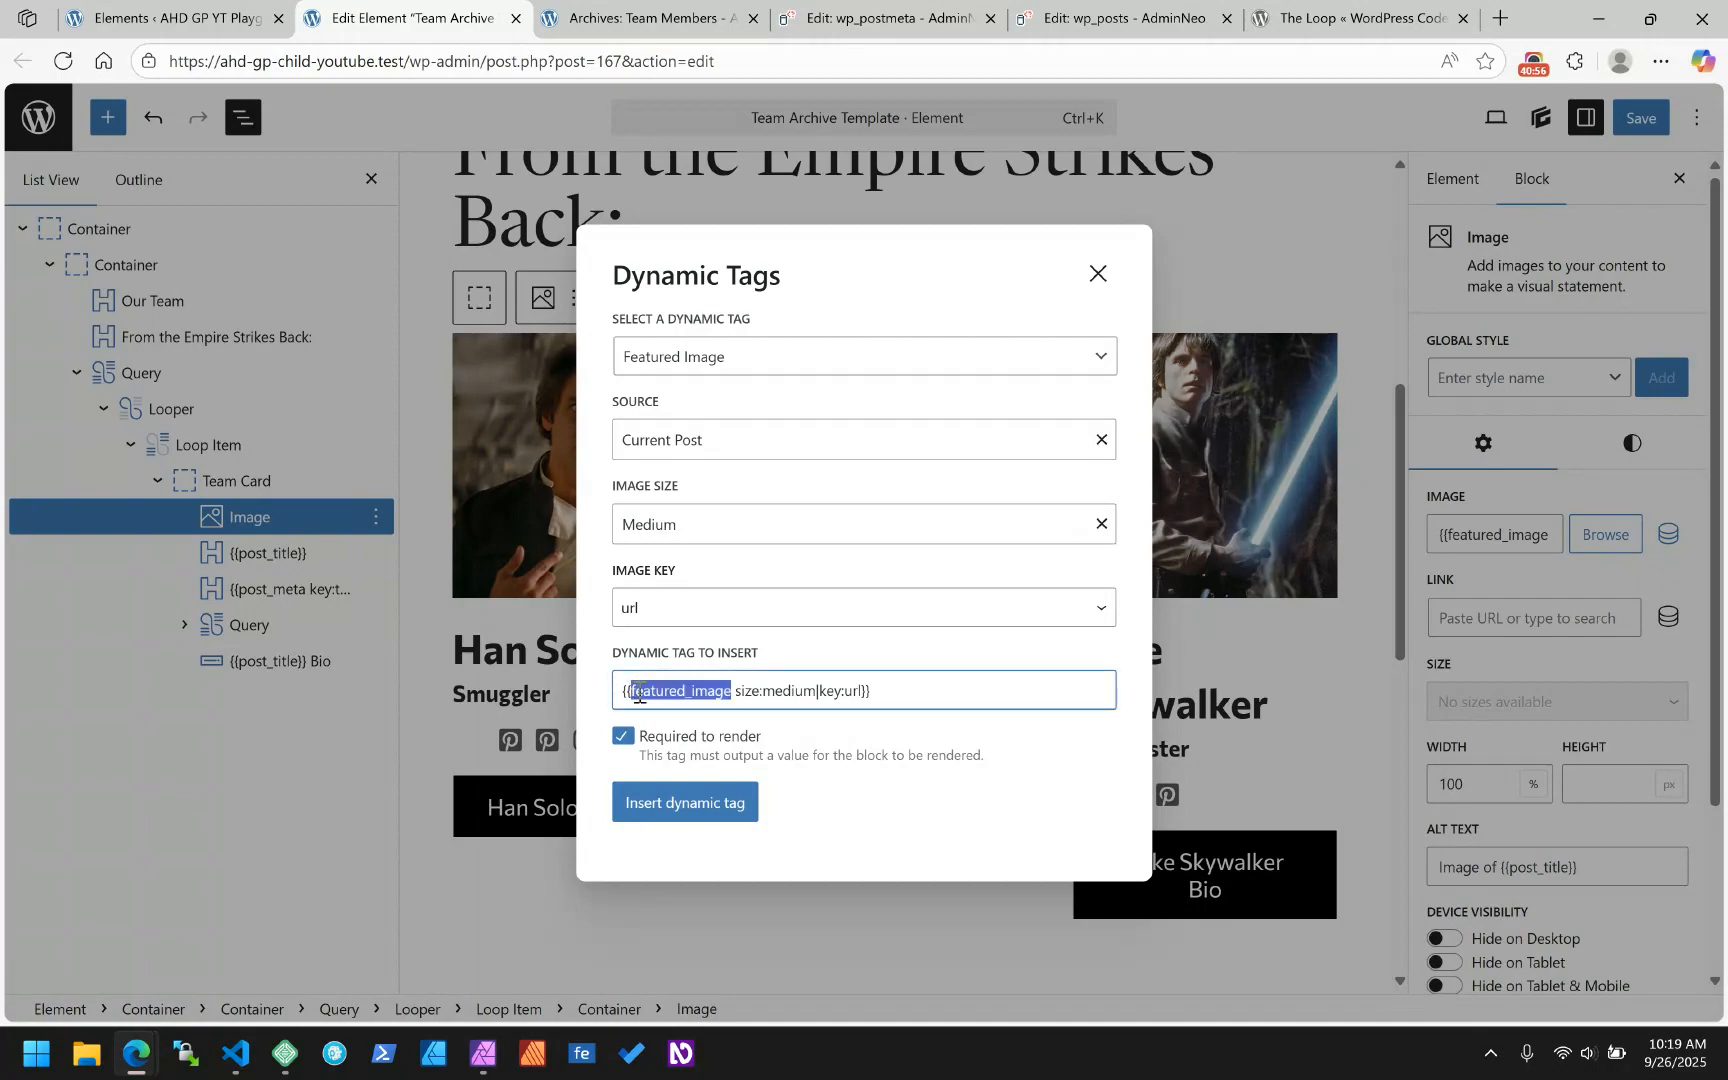
left_click(916, 693)
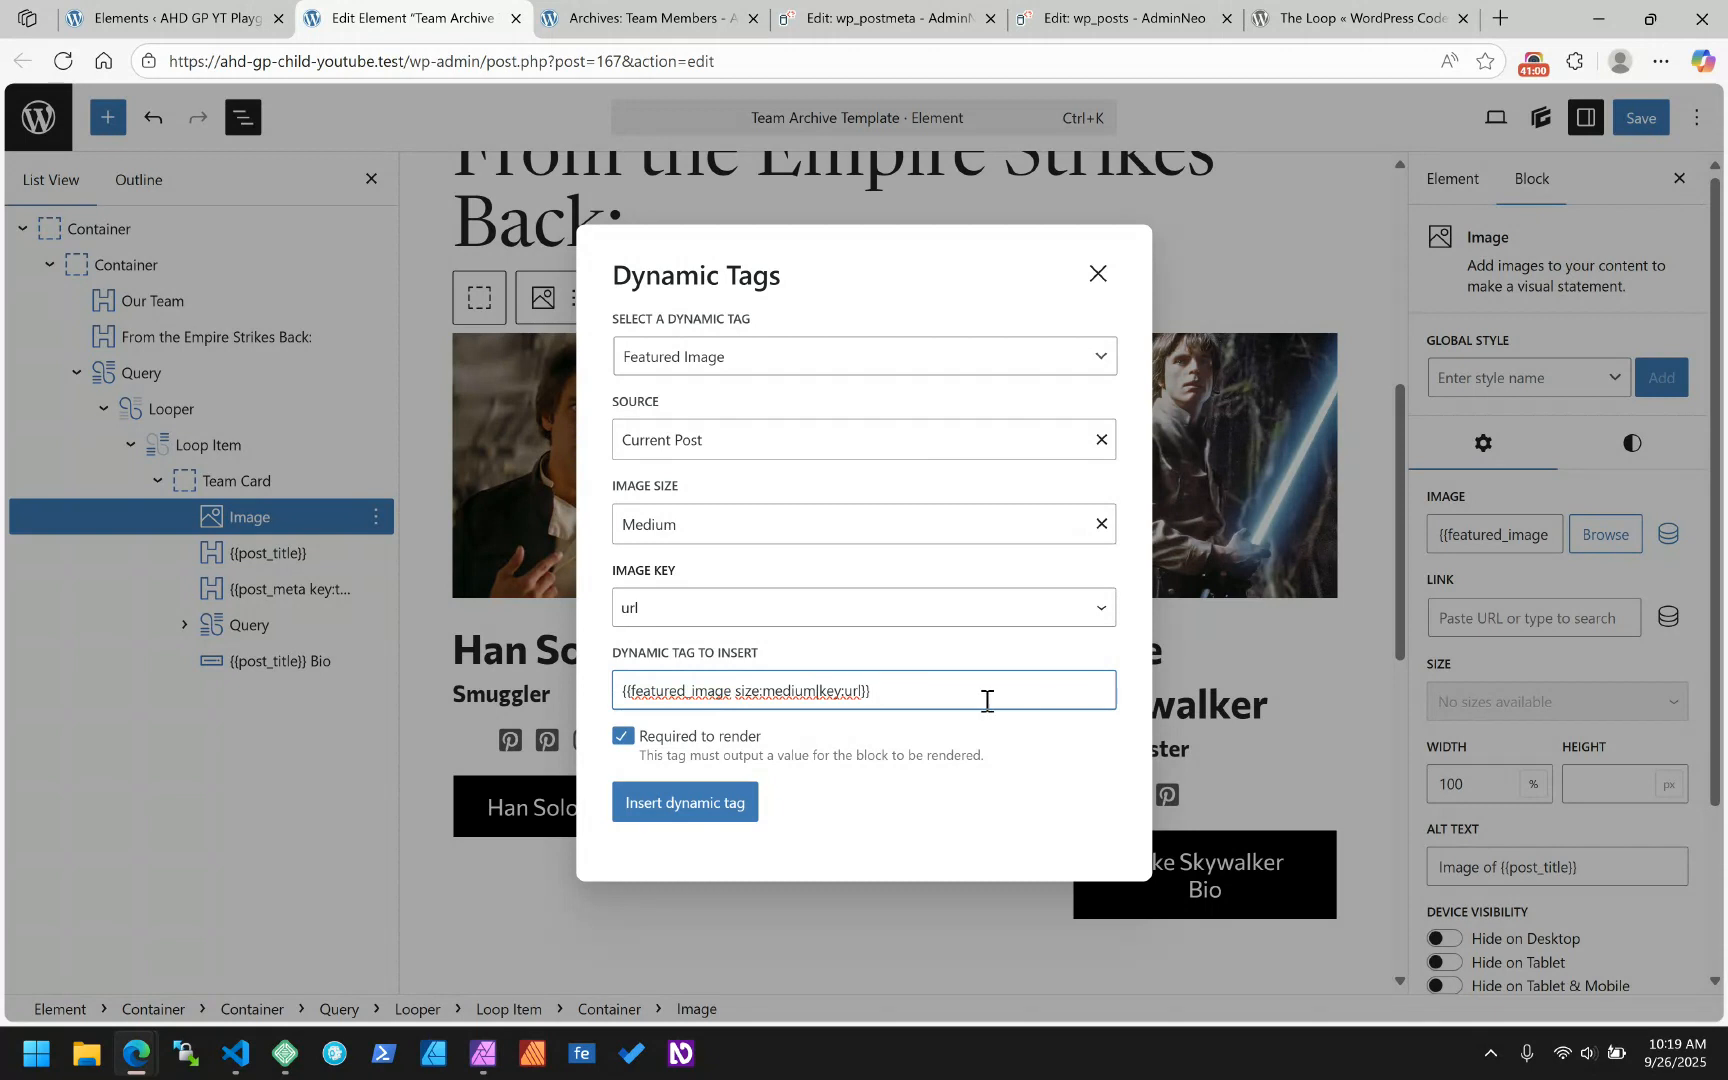
double_click(835, 699)
- Highlight the team_weapon_proficiencies meta key in the wp_postmeta record, then return to the Team Archive Template
left_click(822, 20)
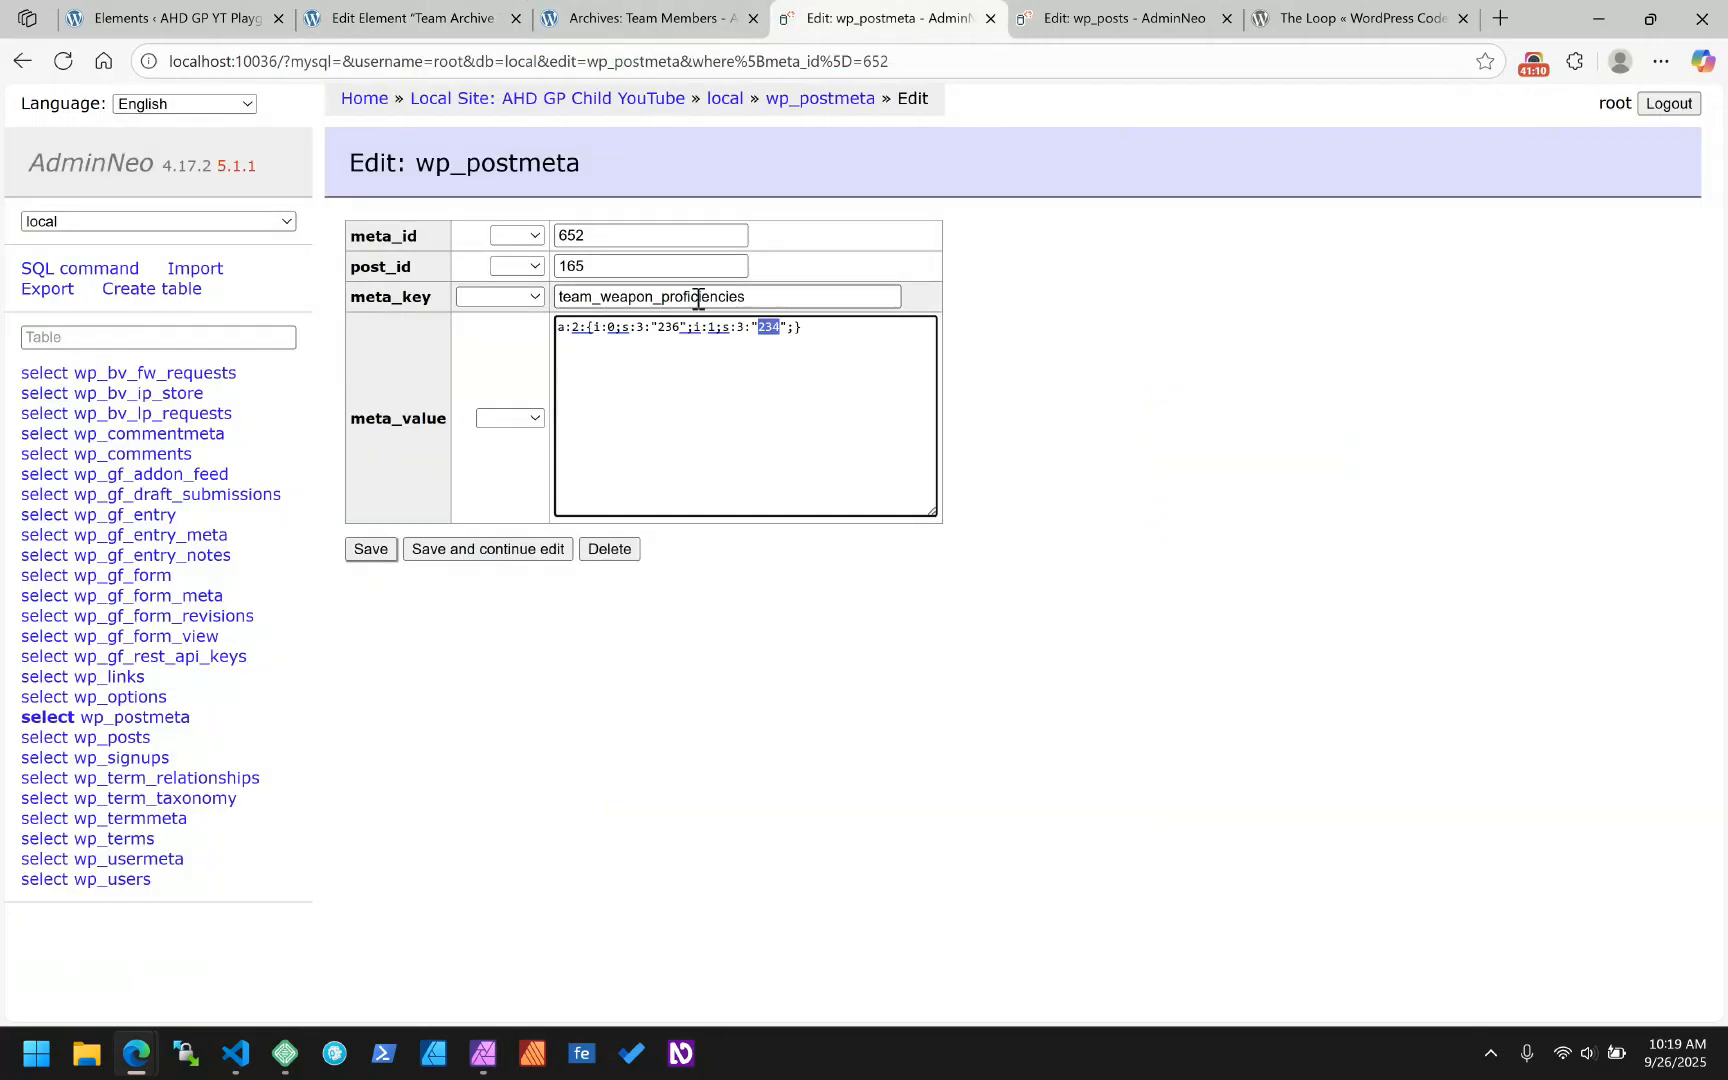
left_click(771, 297)
left_click_drag(771, 297, 556, 298)
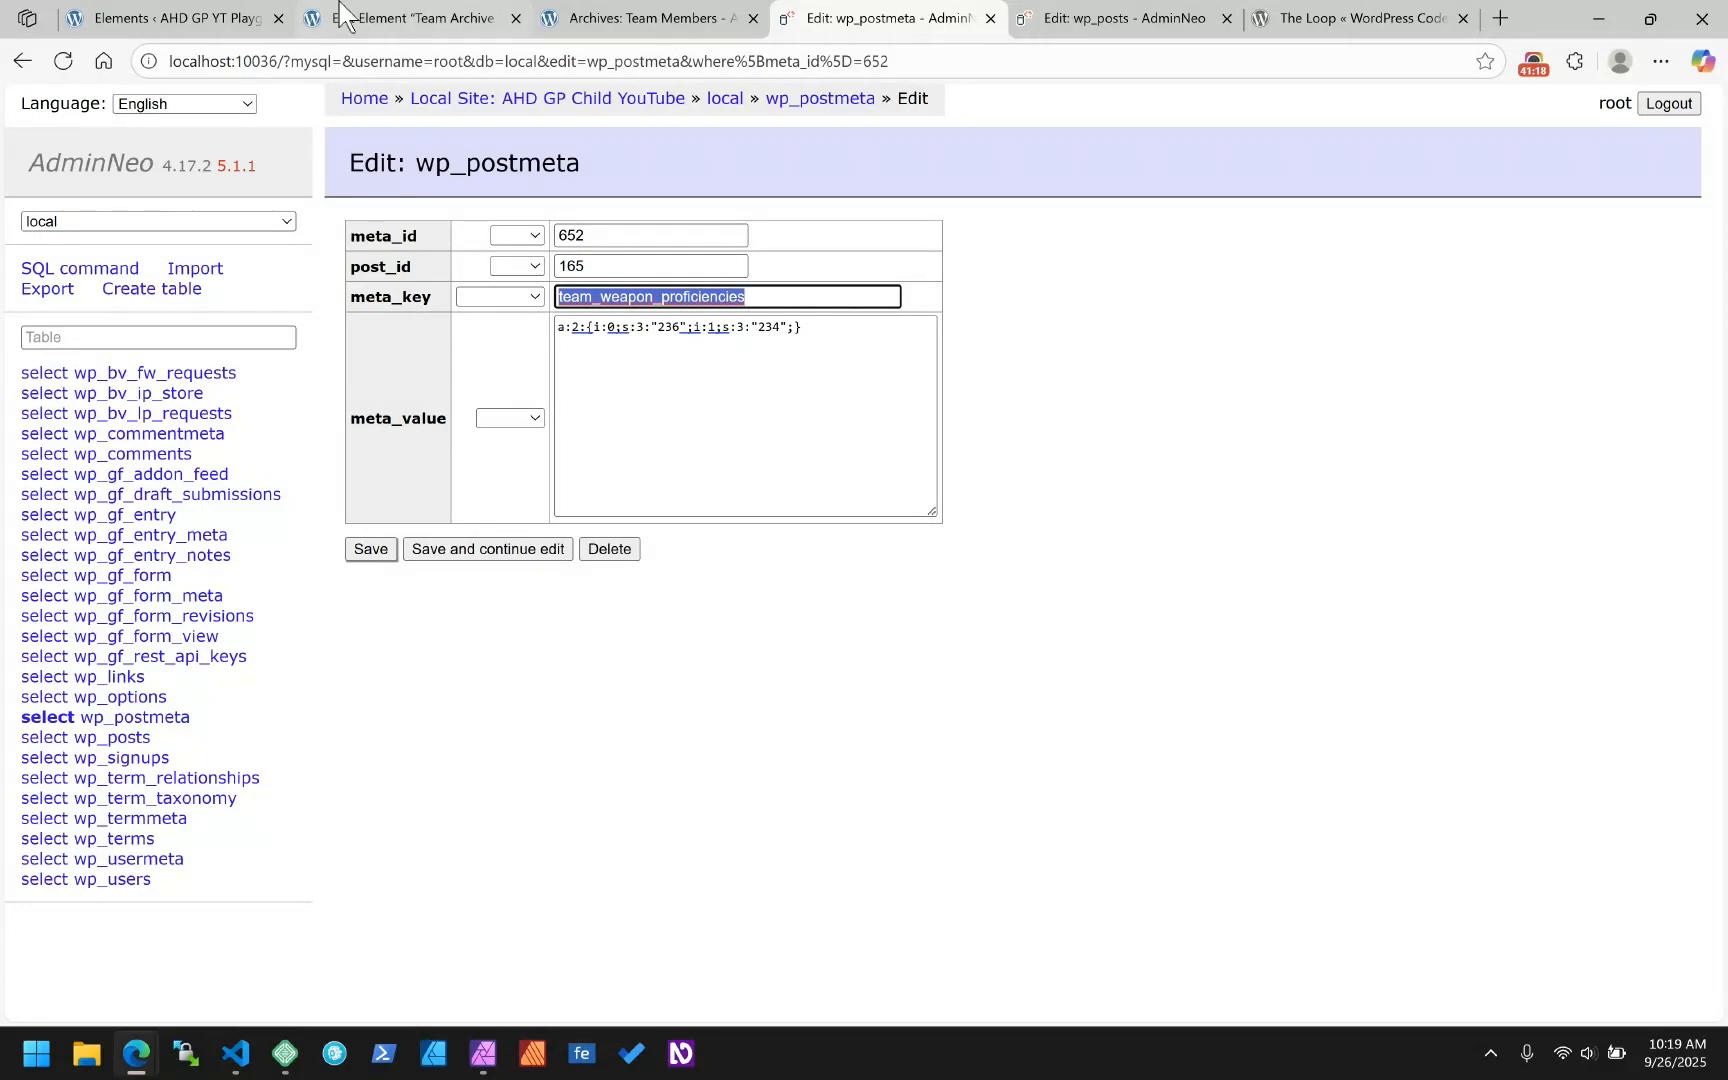
left_click(175, 20)
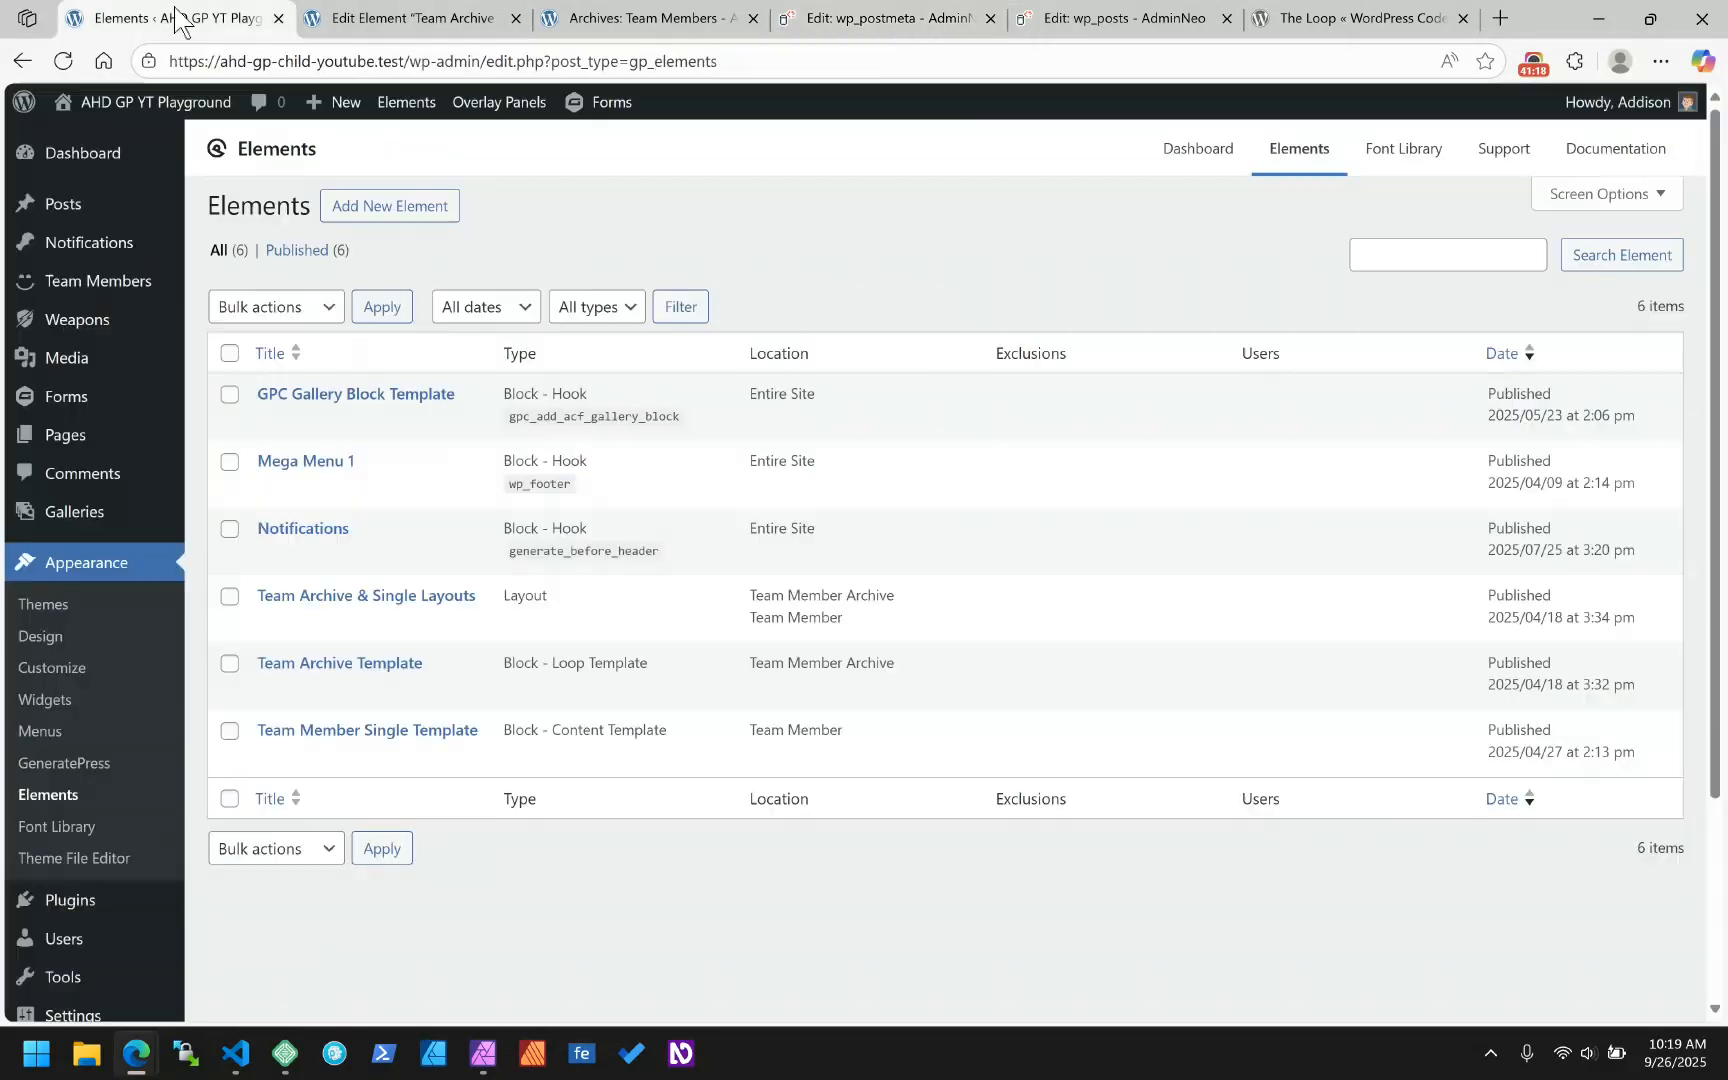
left_click(415, 15)
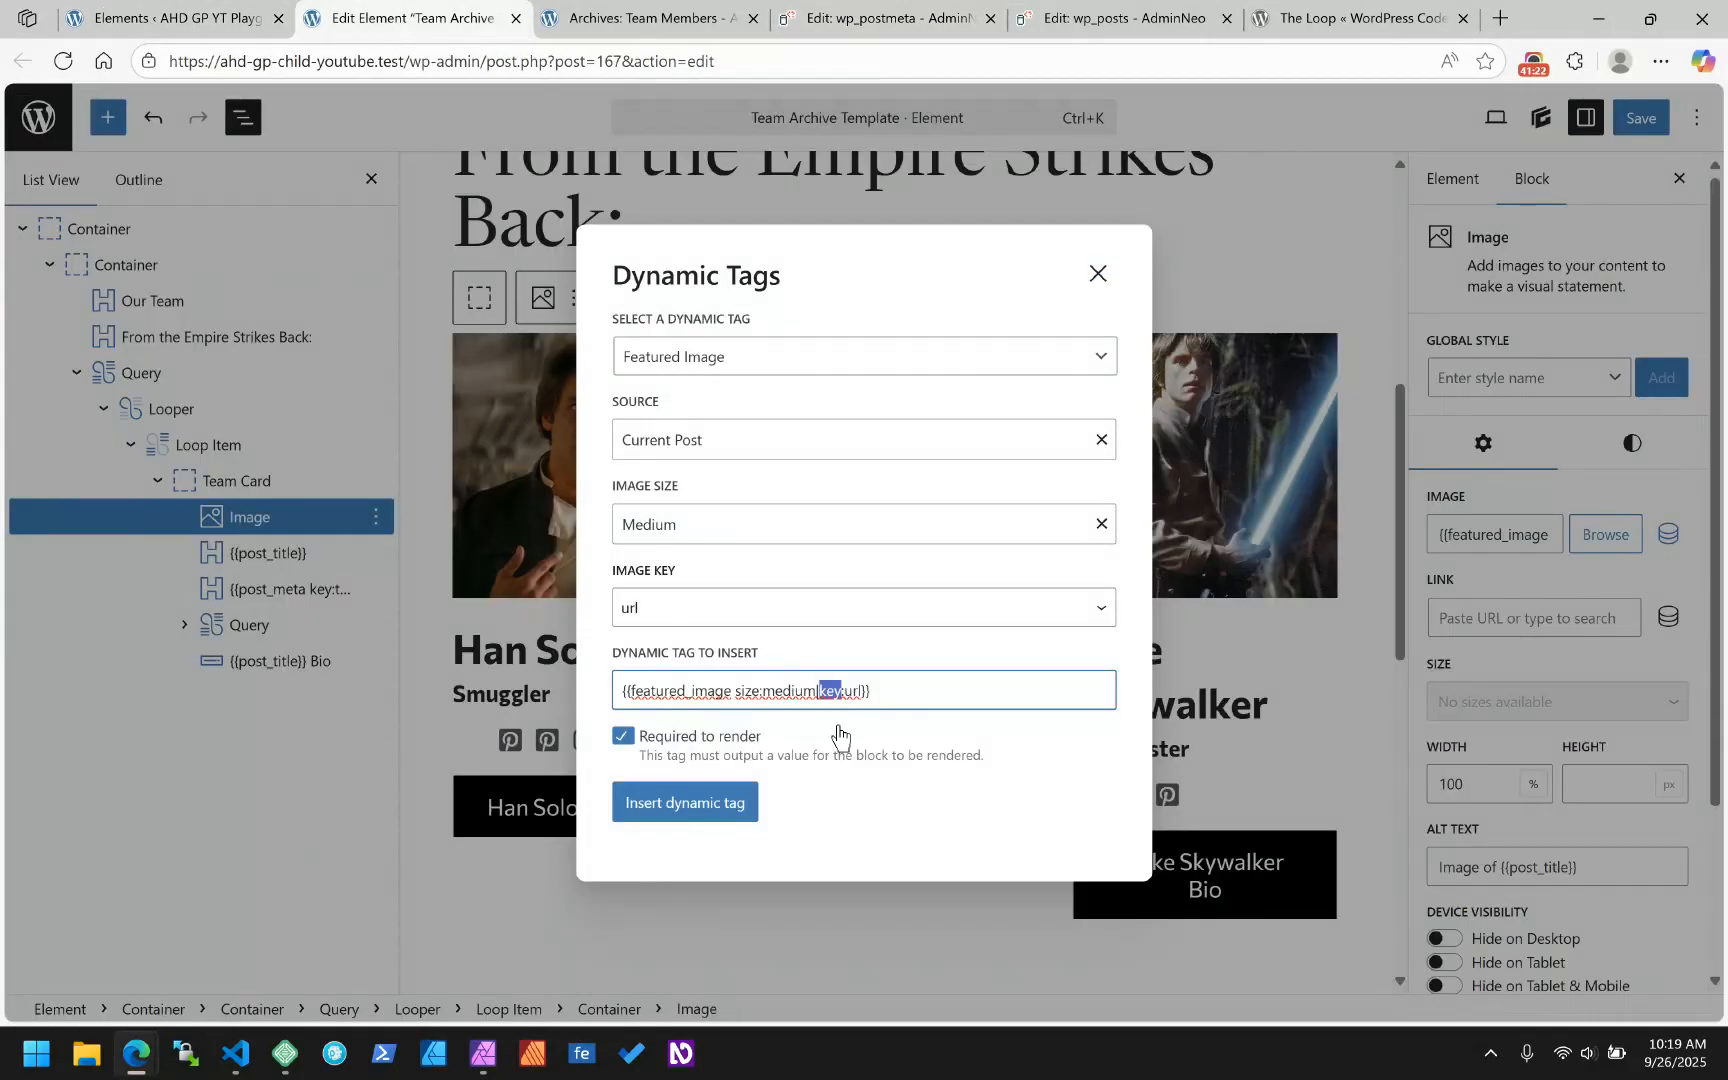
- Insert the medium-size featured image tag into the image block, and select the Team Card's post title and post meta headlines
left_click(684, 806)
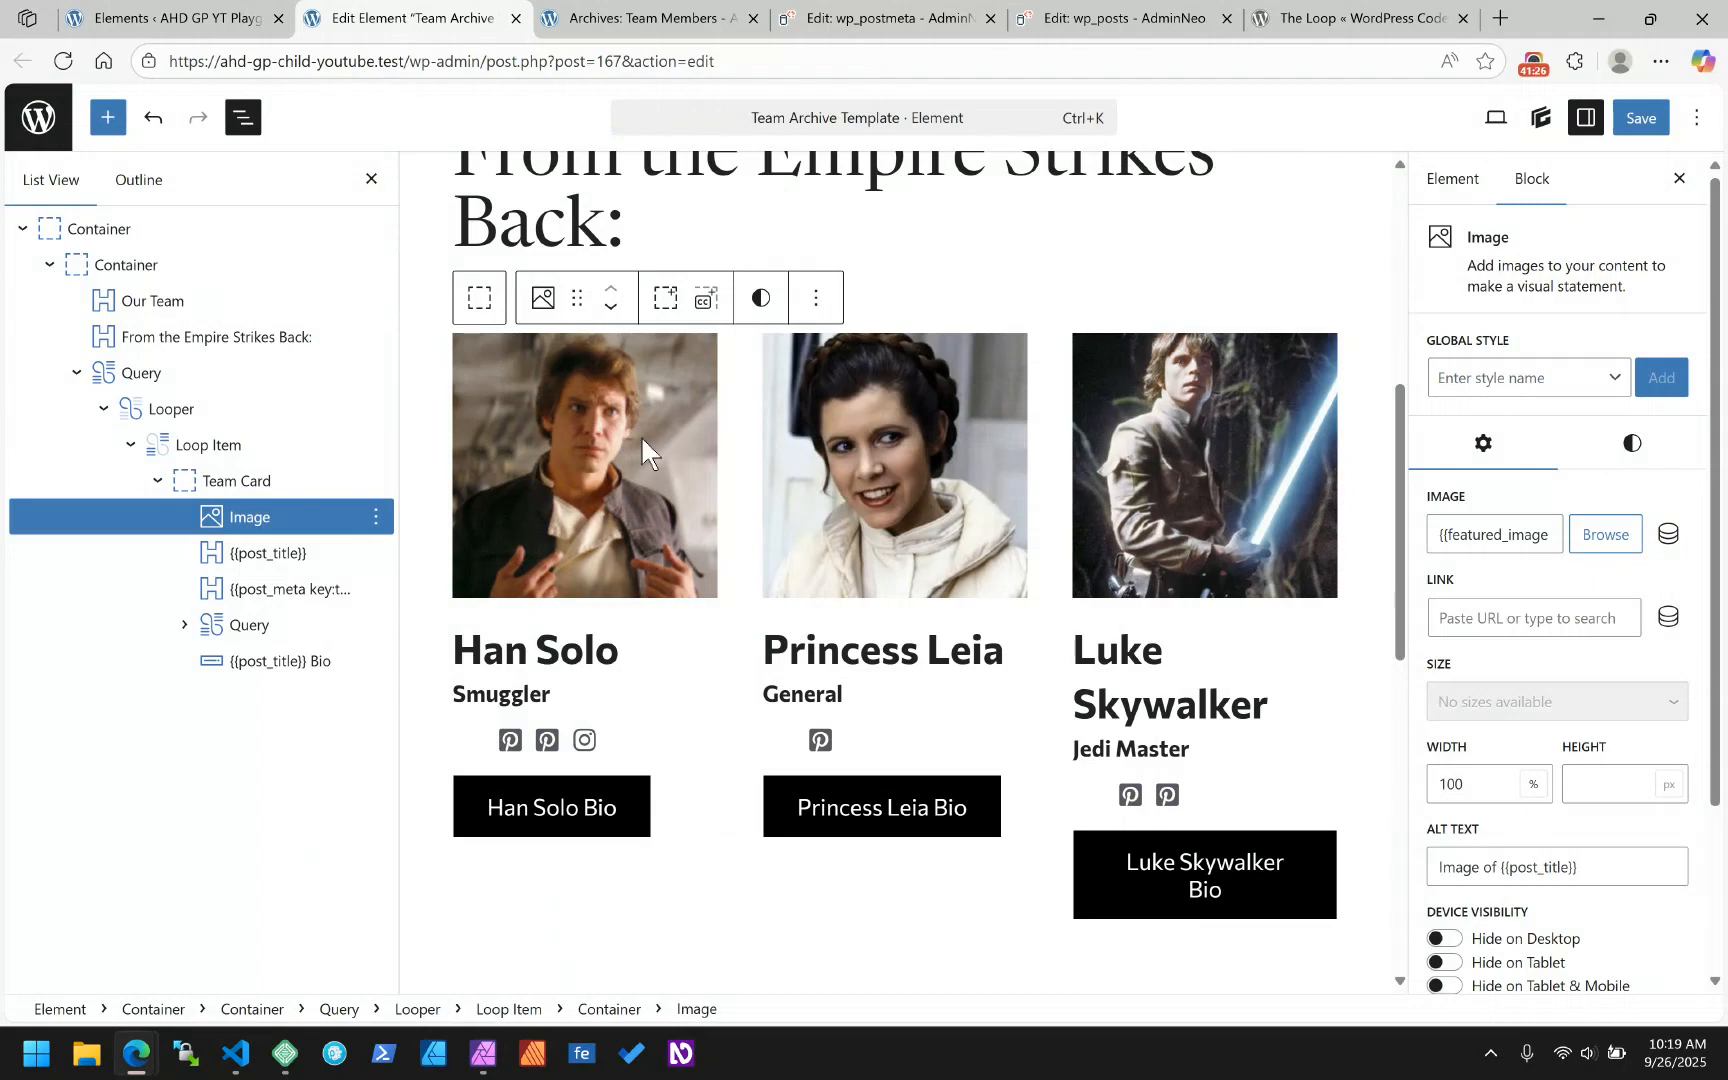
left_click(557, 660)
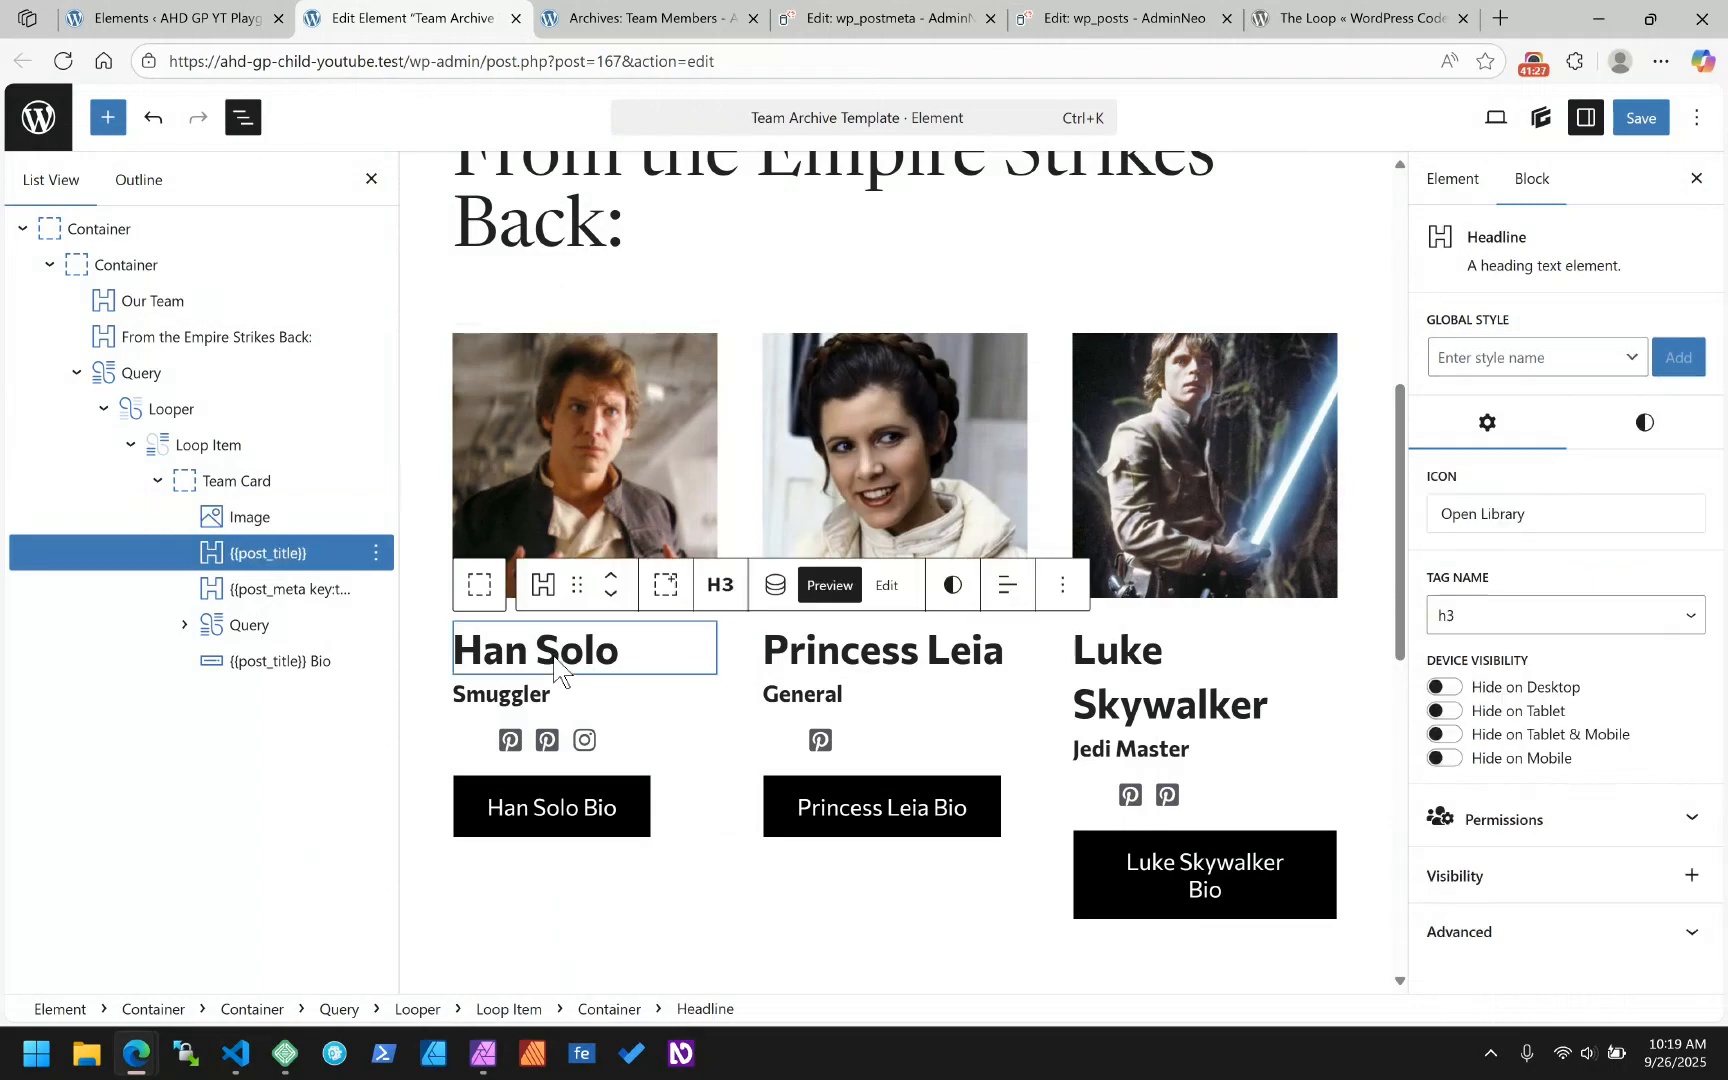
left_click(518, 701)
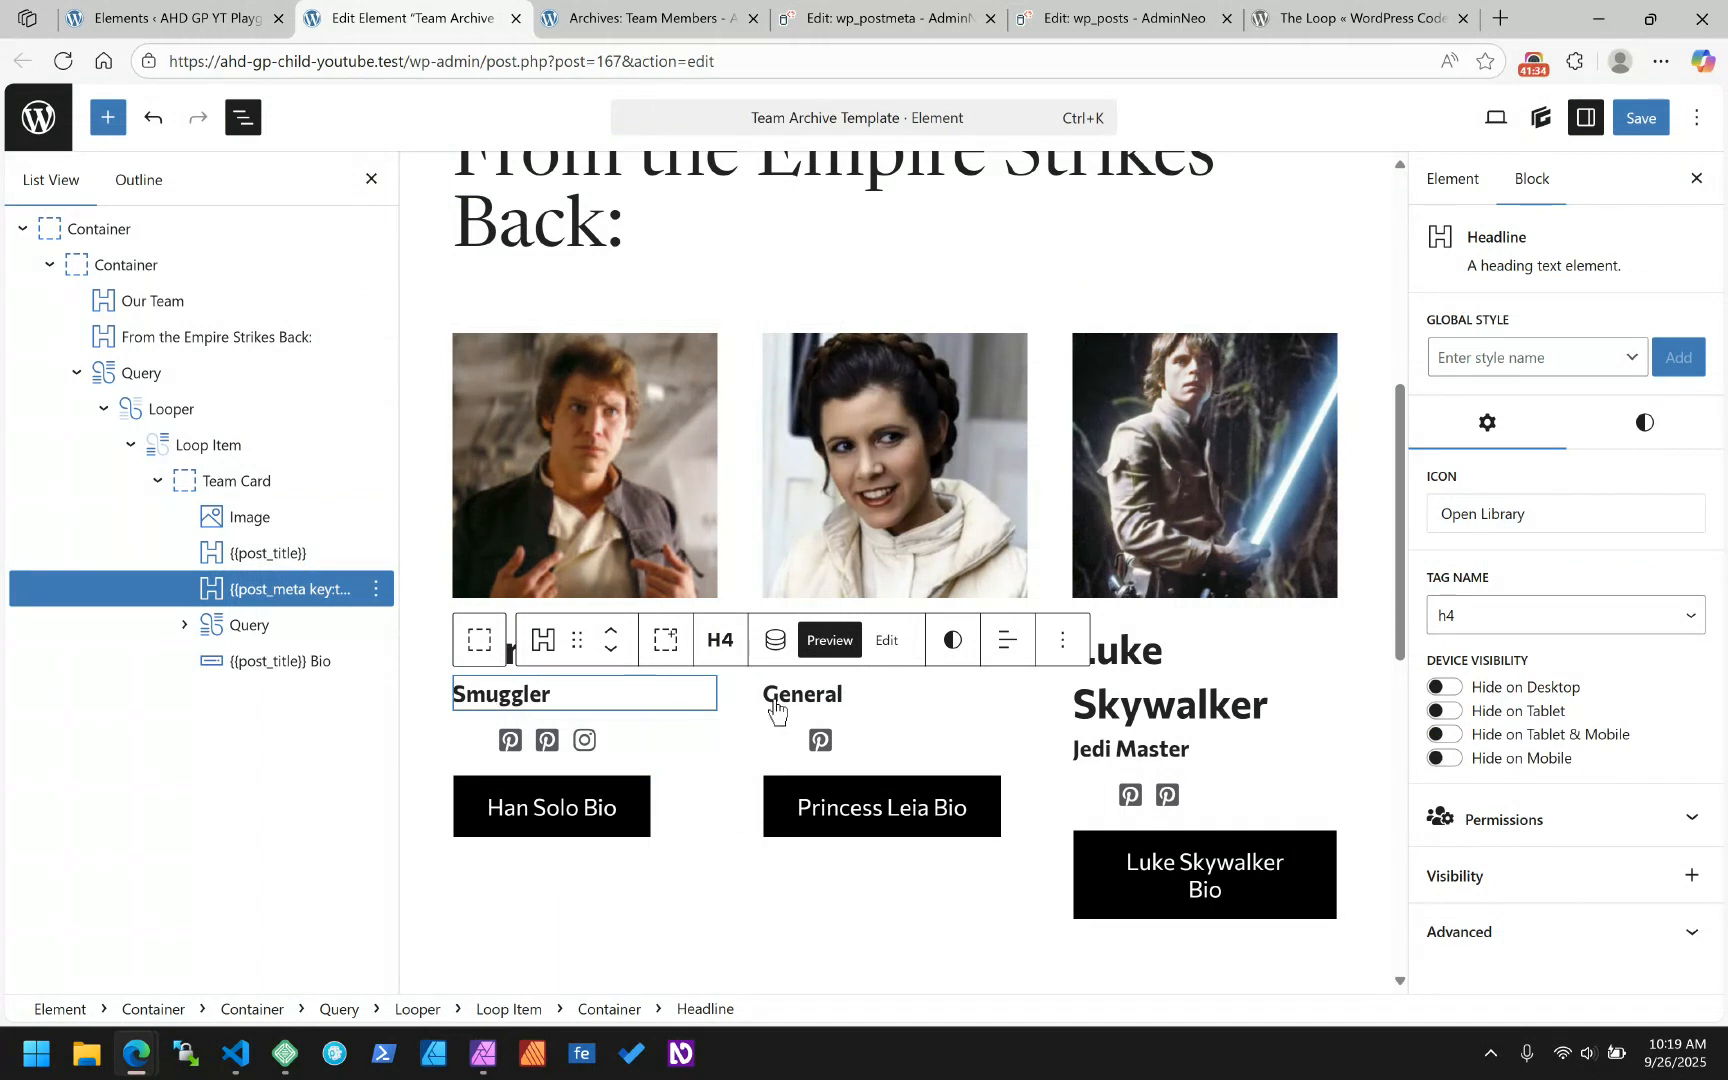
- Open the headline's post_meta team_title dynamic tag for editing and list the ACF fields offered as meta keys
left_click(775, 640)
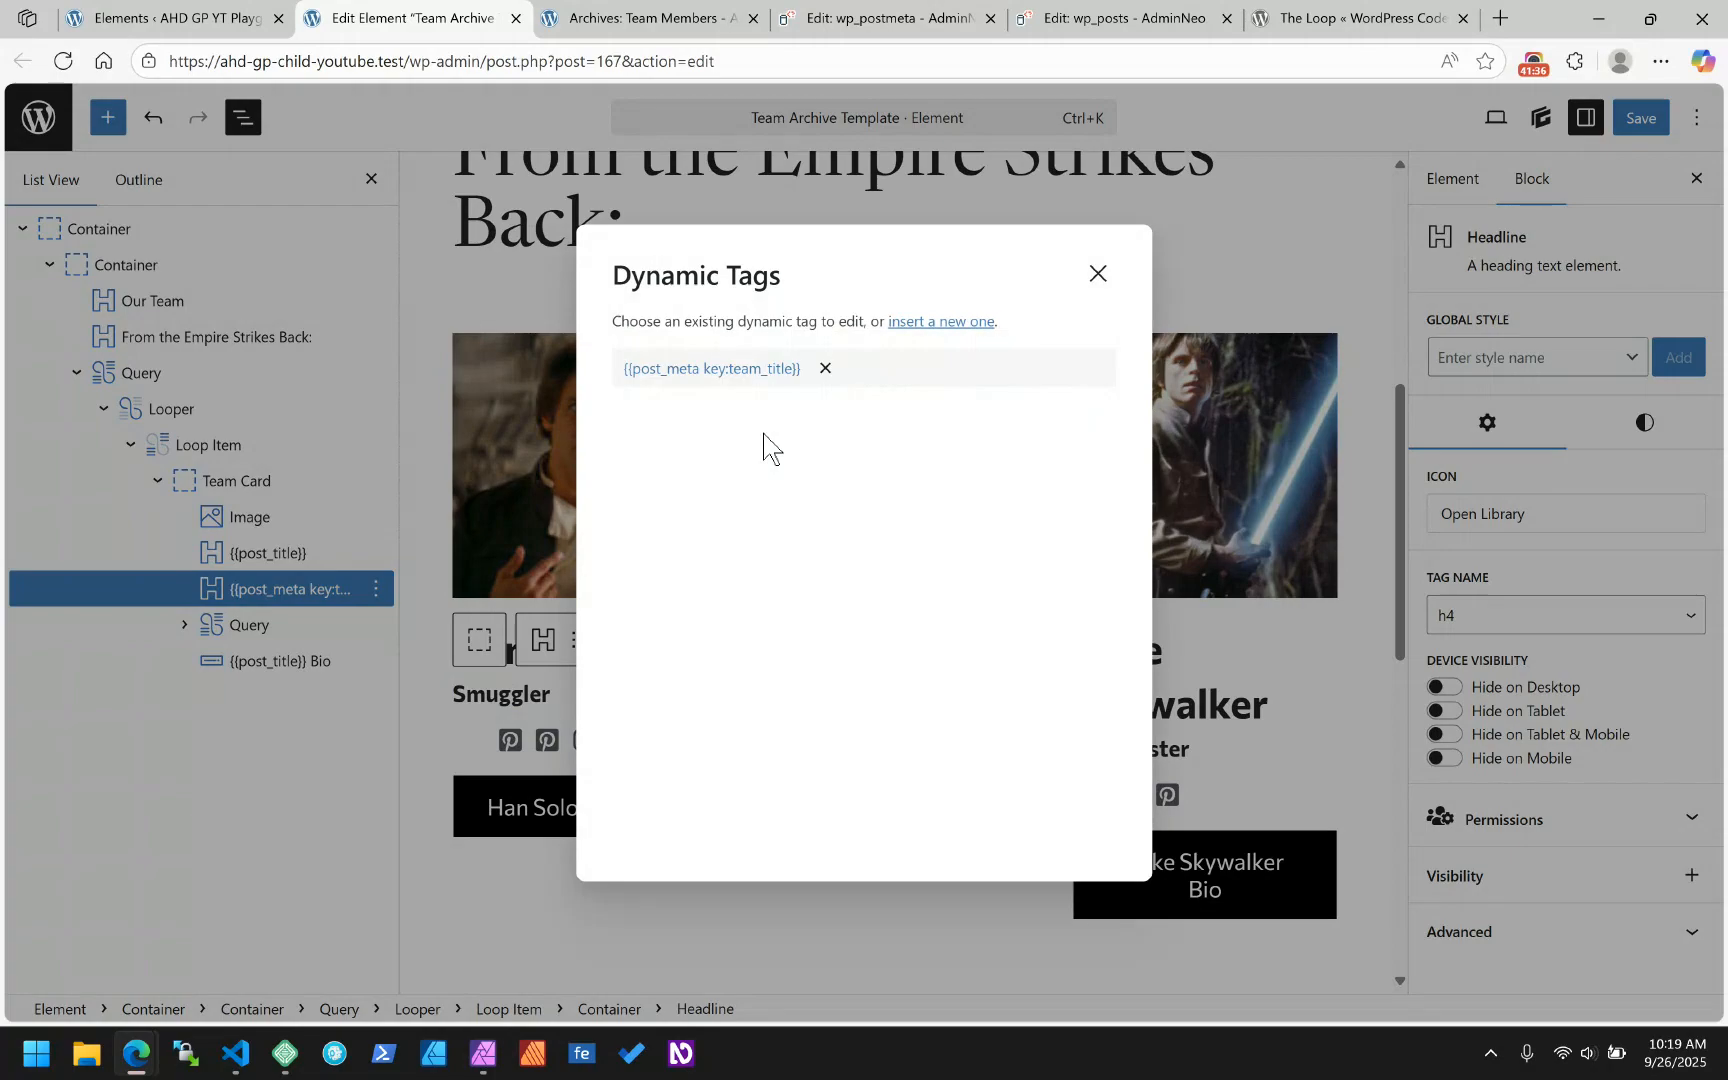
left_click(706, 369)
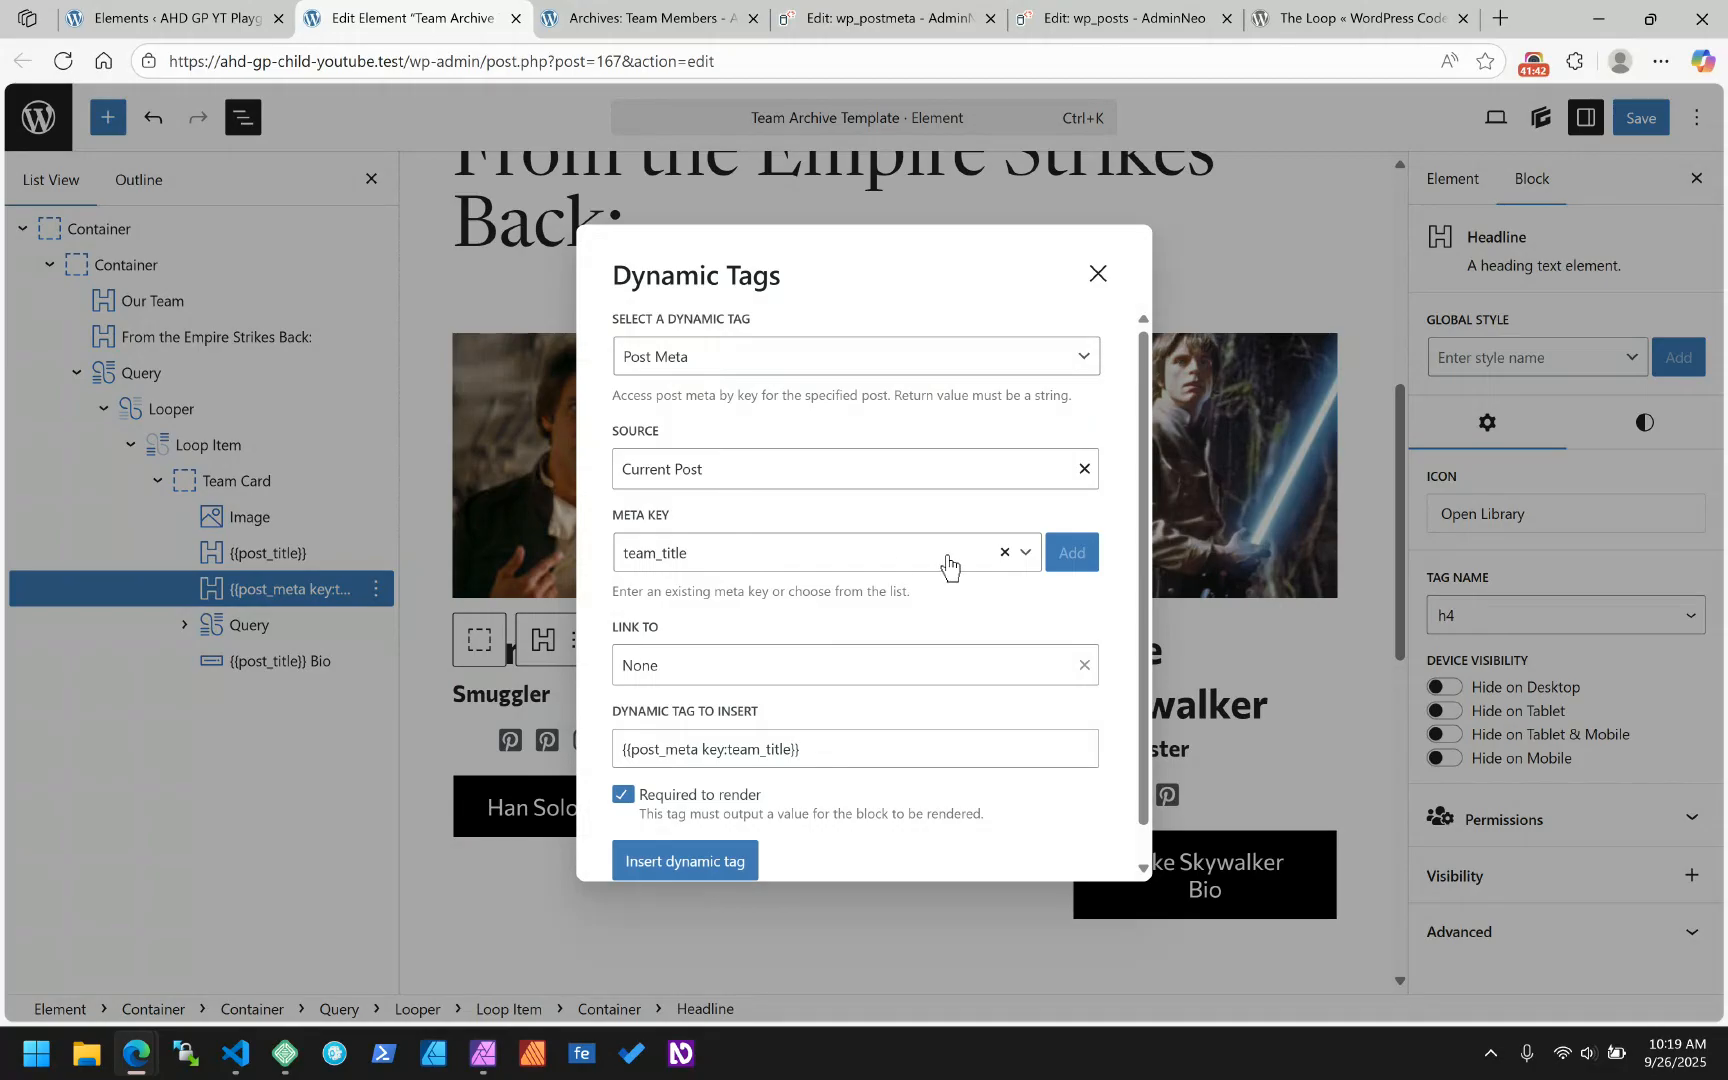
left_click(1026, 554)
scroll(792, 692, "down", 1)
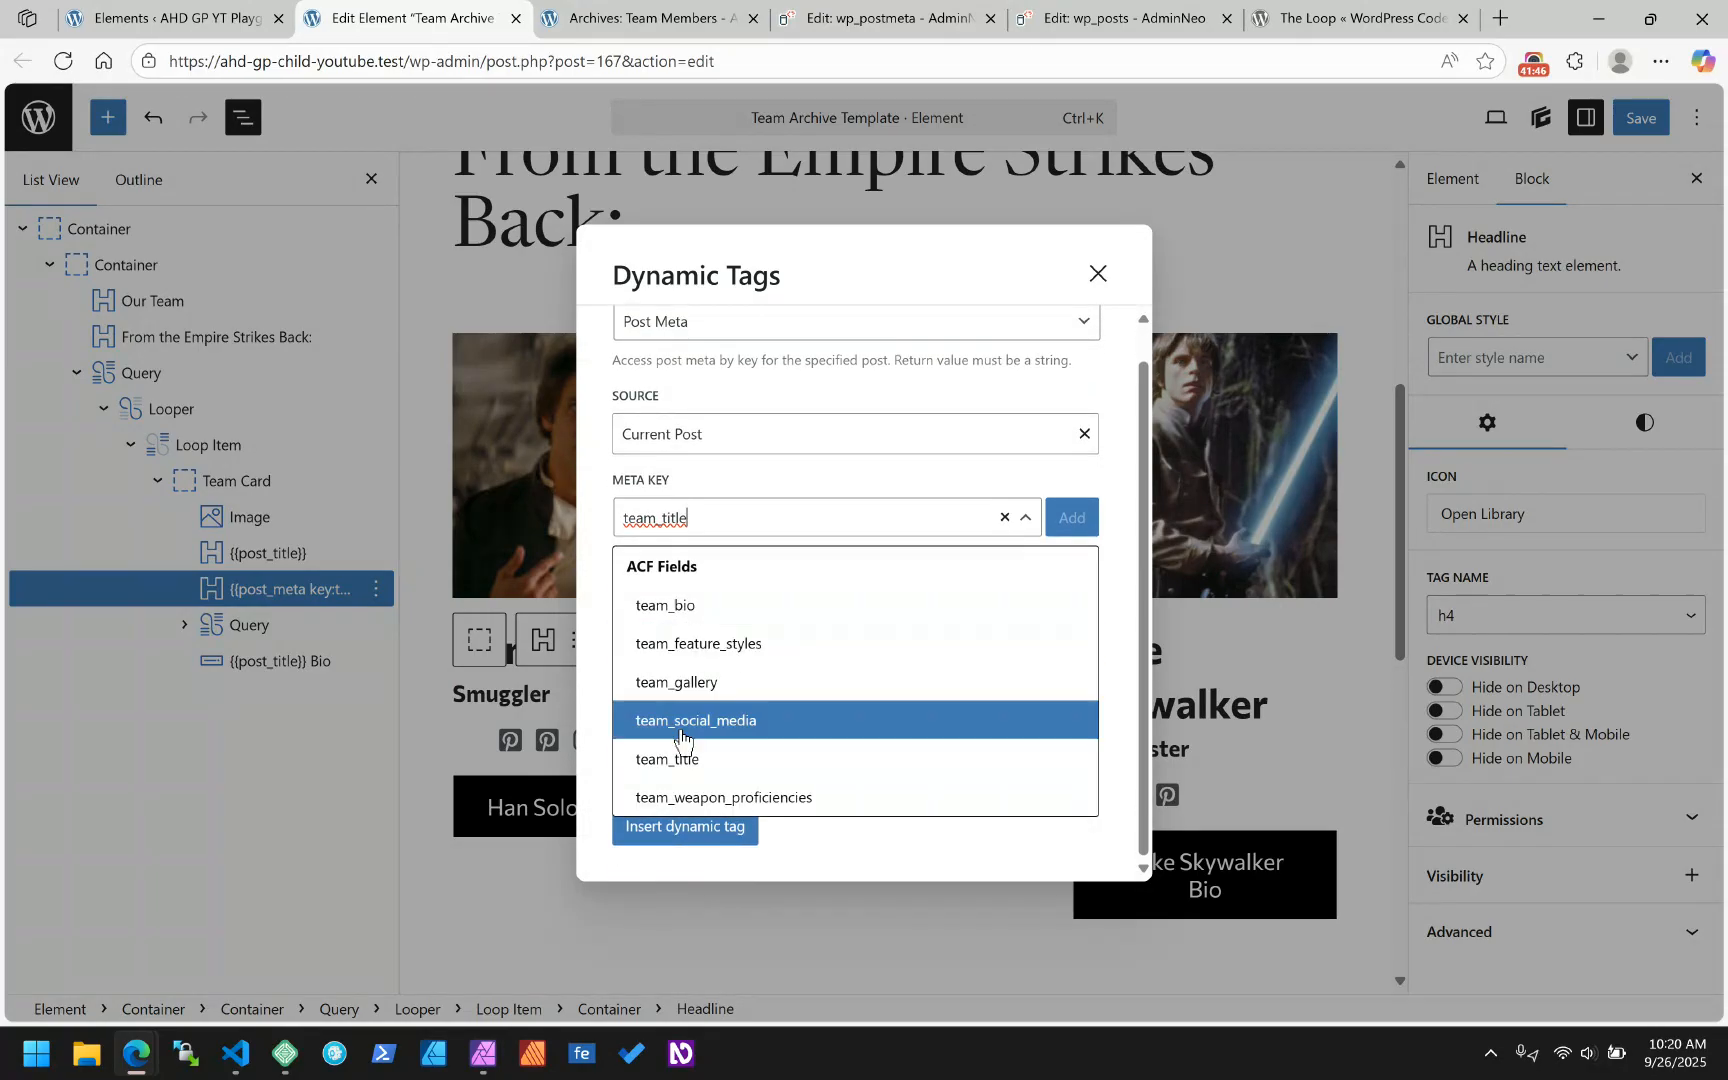
left_click(923, 243)
- Open the ACF field group Team Member fields and show its group settings, including the Show in REST API option
left_click(140, 12)
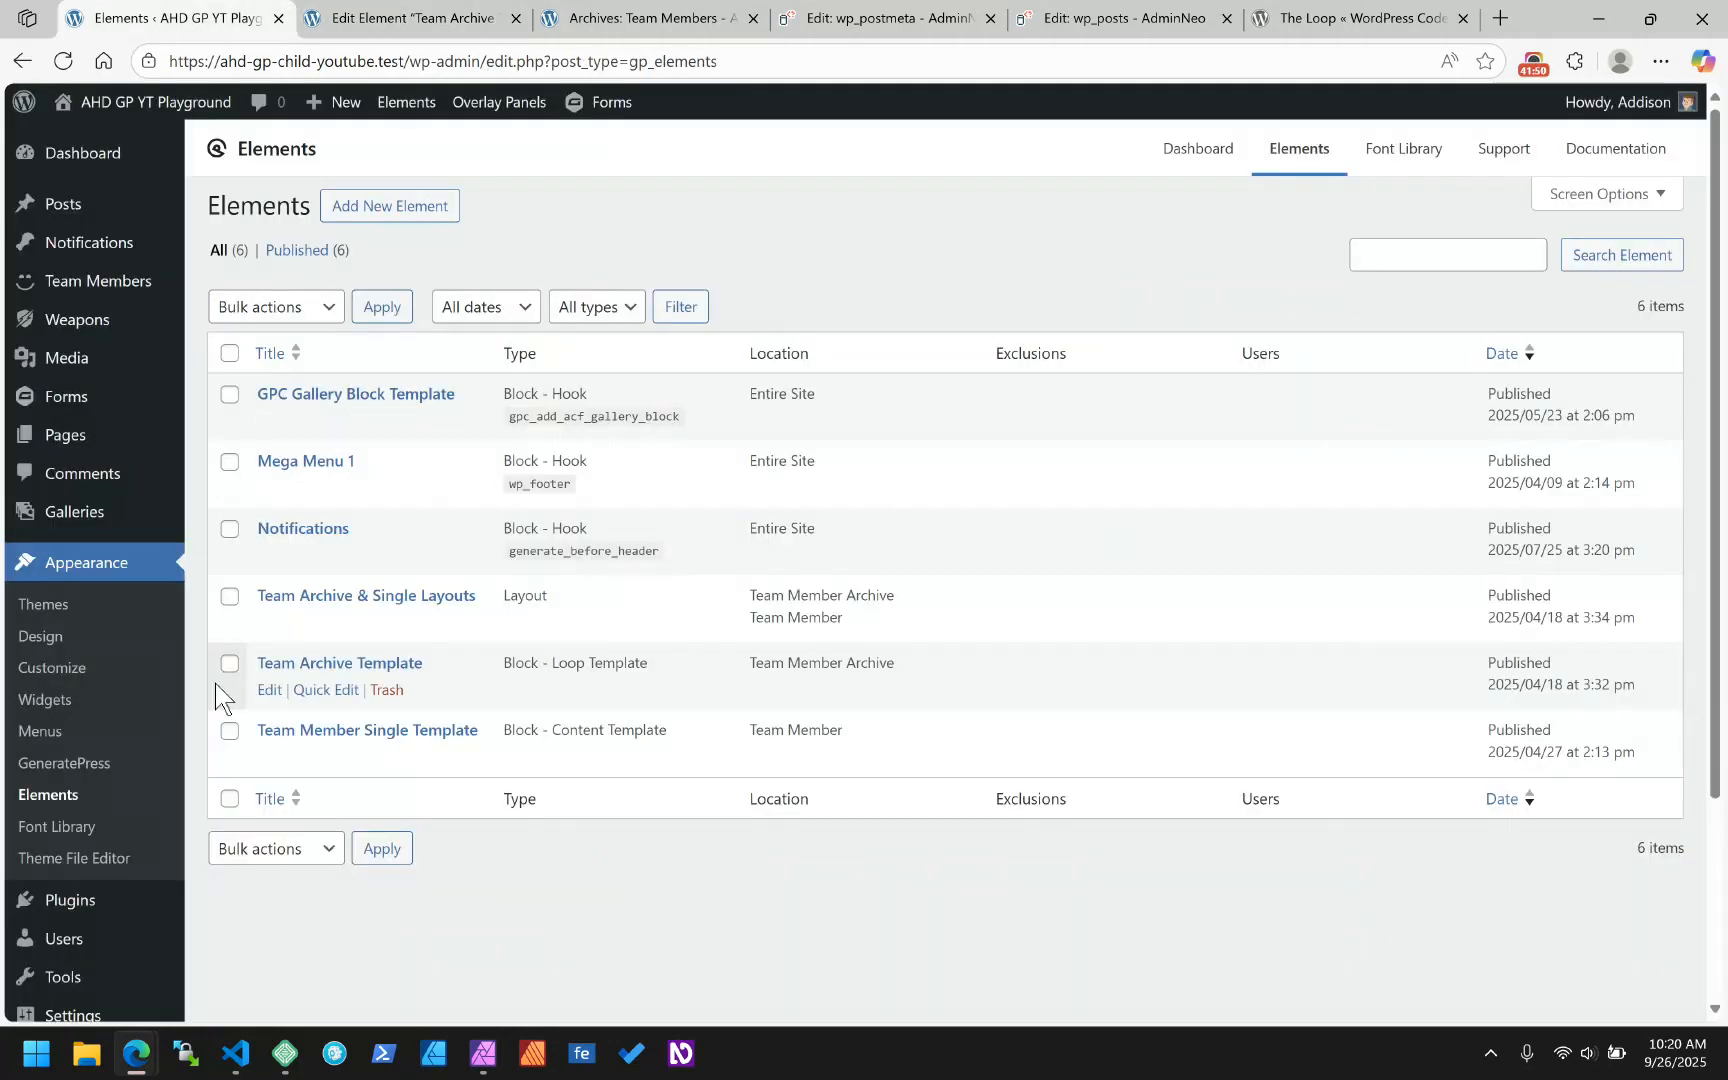
scroll(113, 700, "down", 3)
left_click(52, 785)
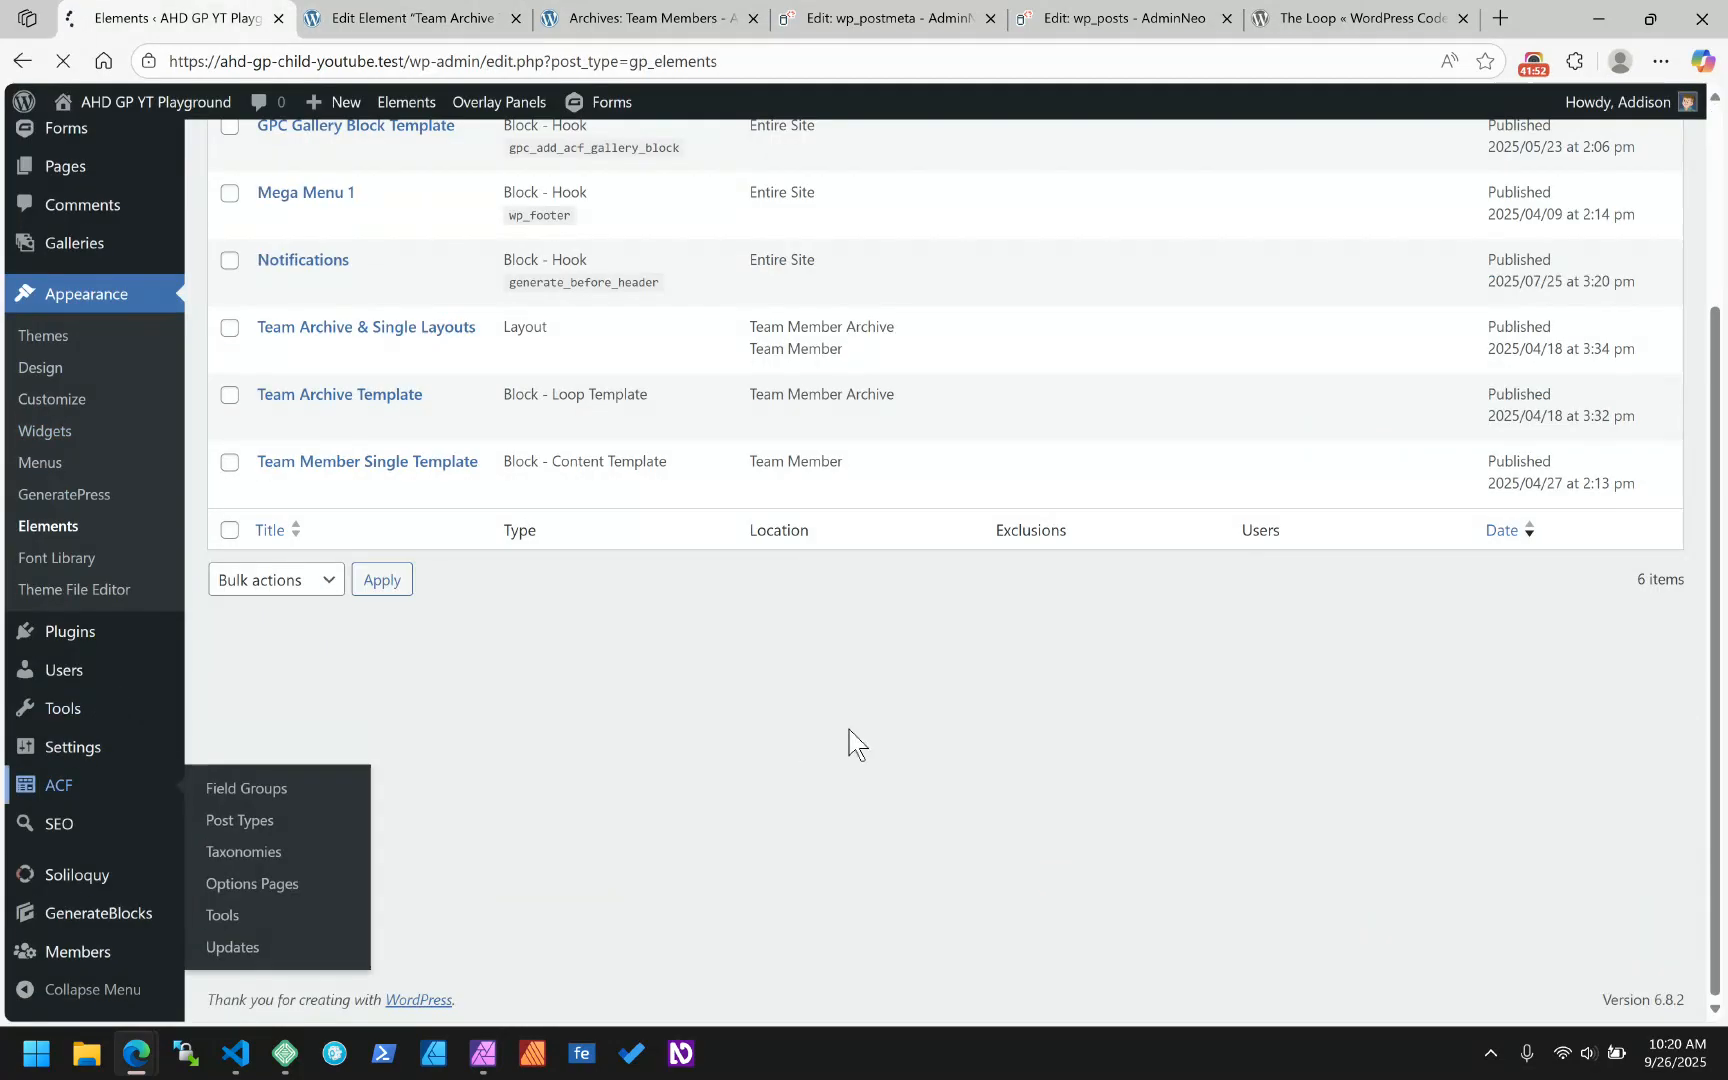
scroll(424, 451, "down", 1)
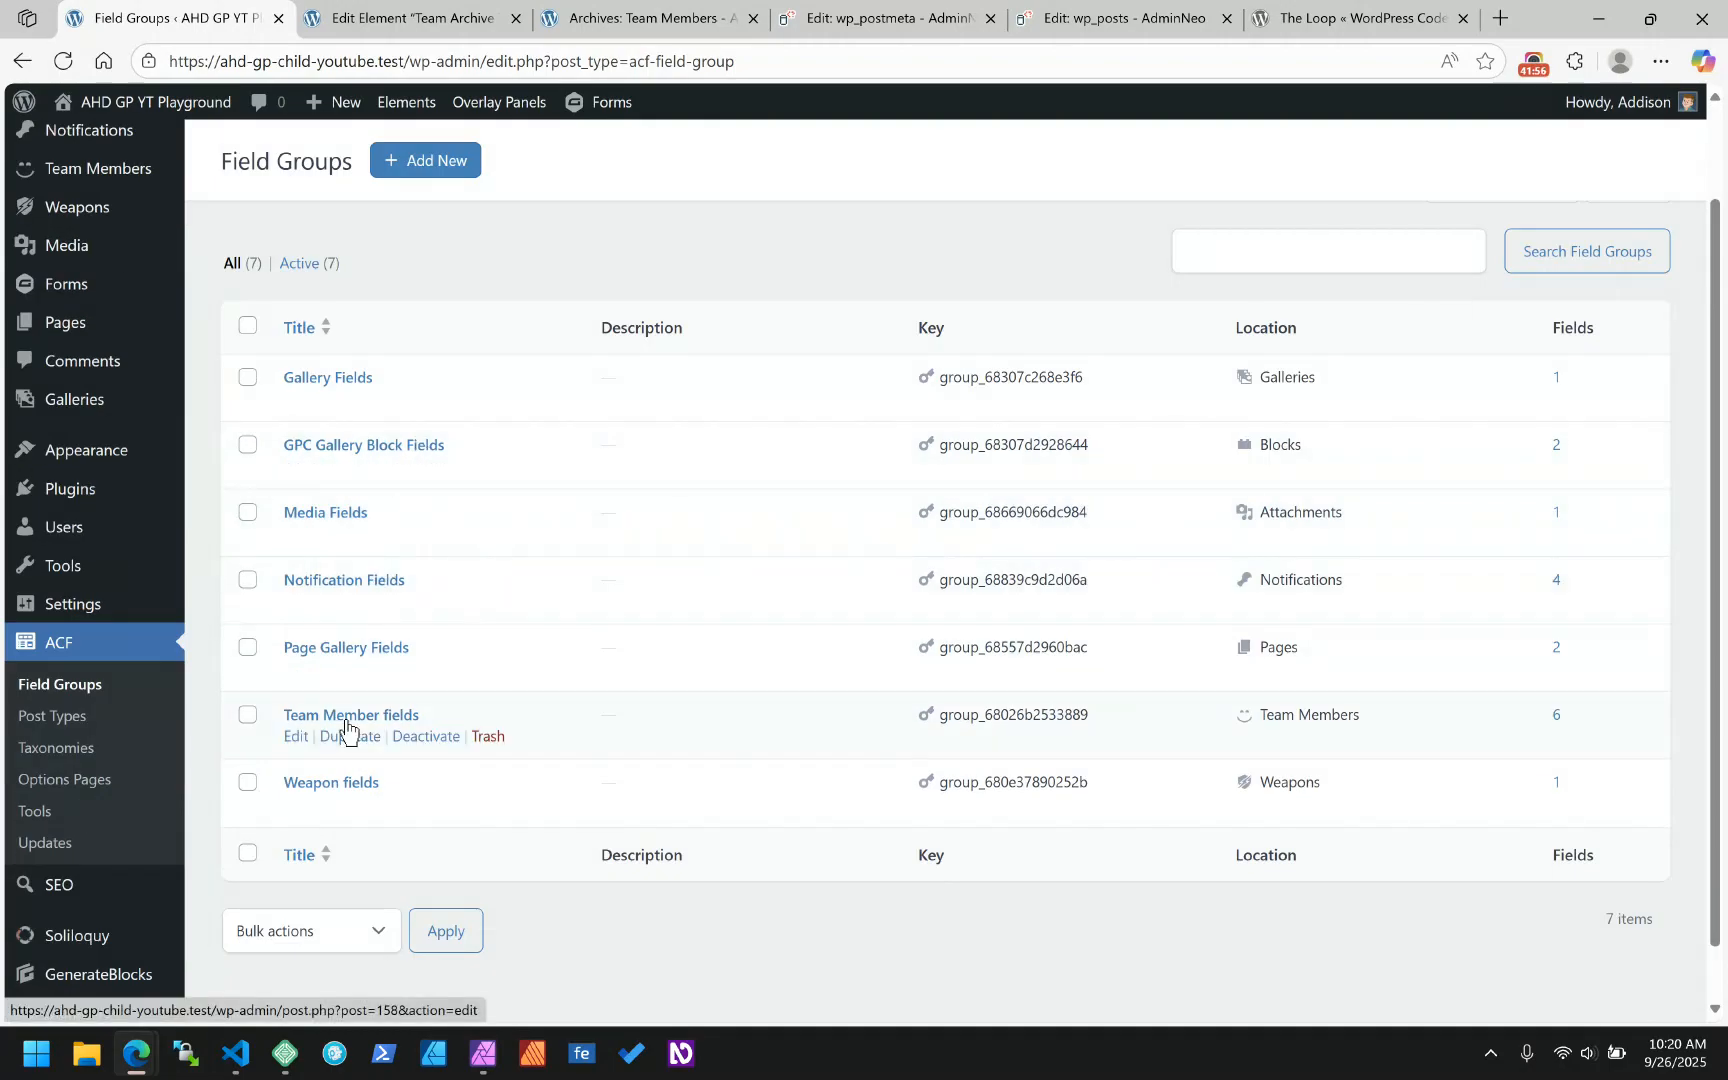
left_click(346, 719)
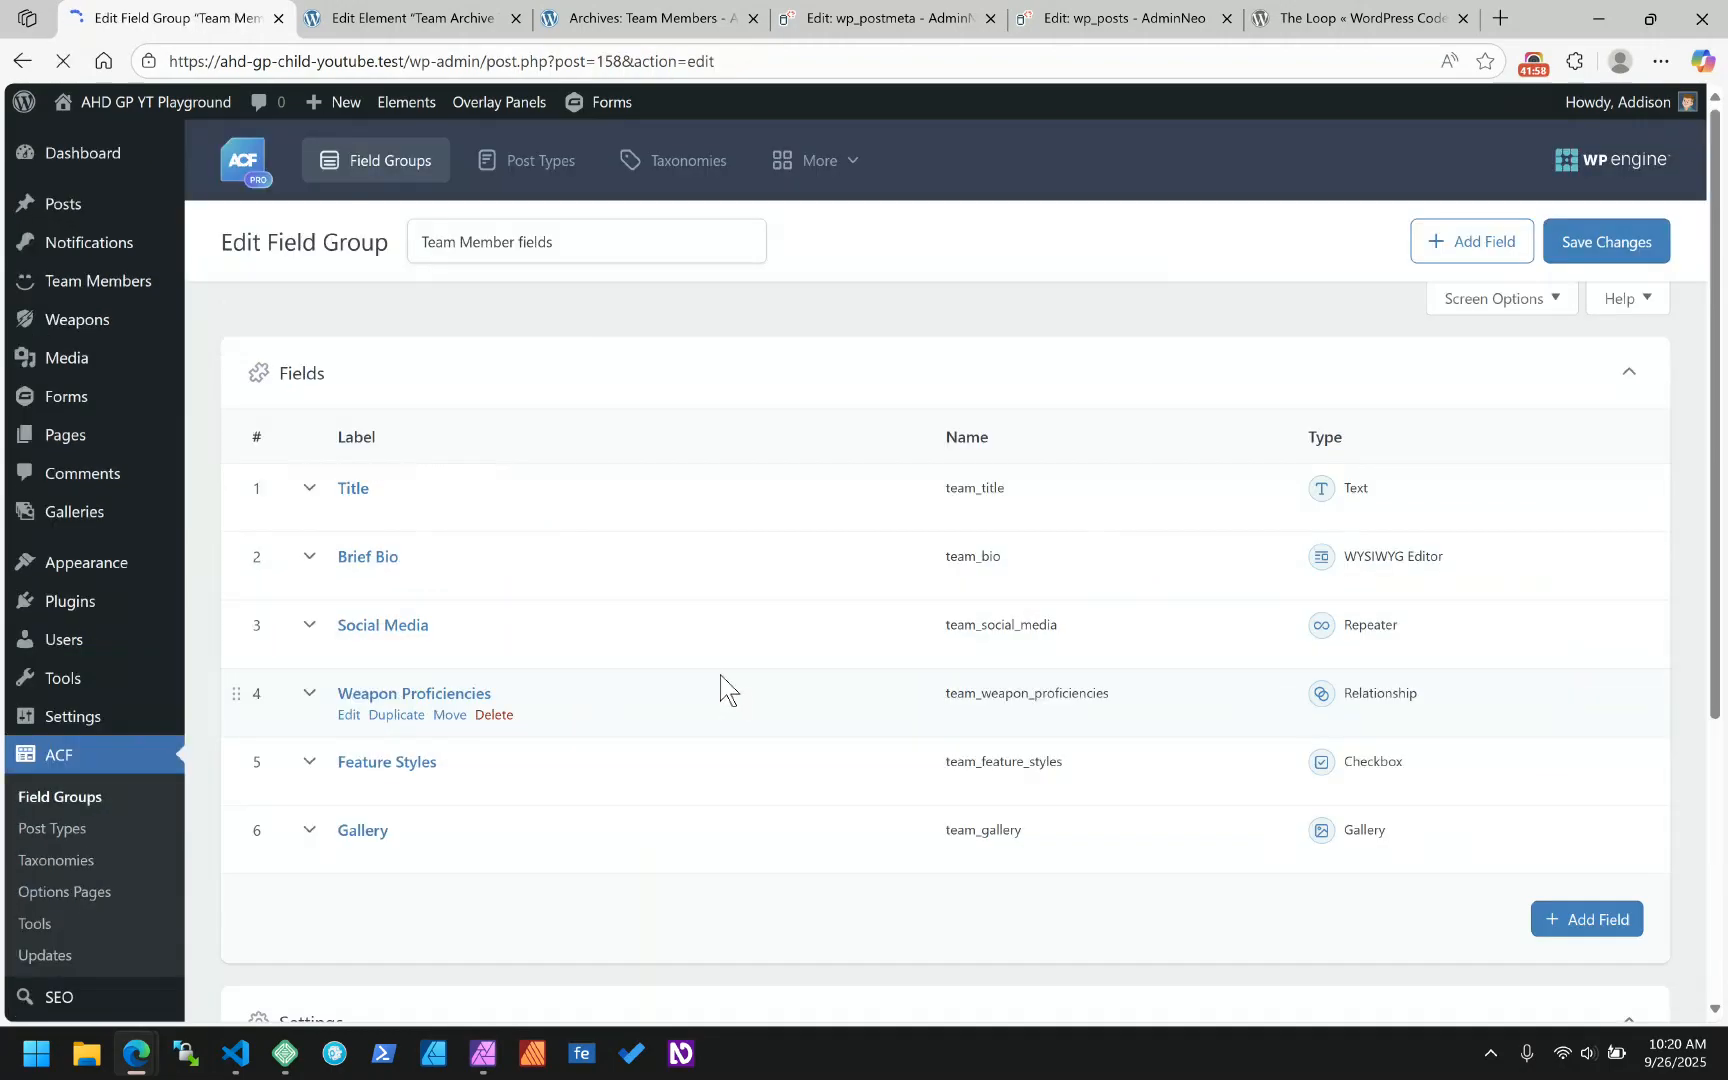
scroll(706, 688, "down", 4)
left_click(516, 661)
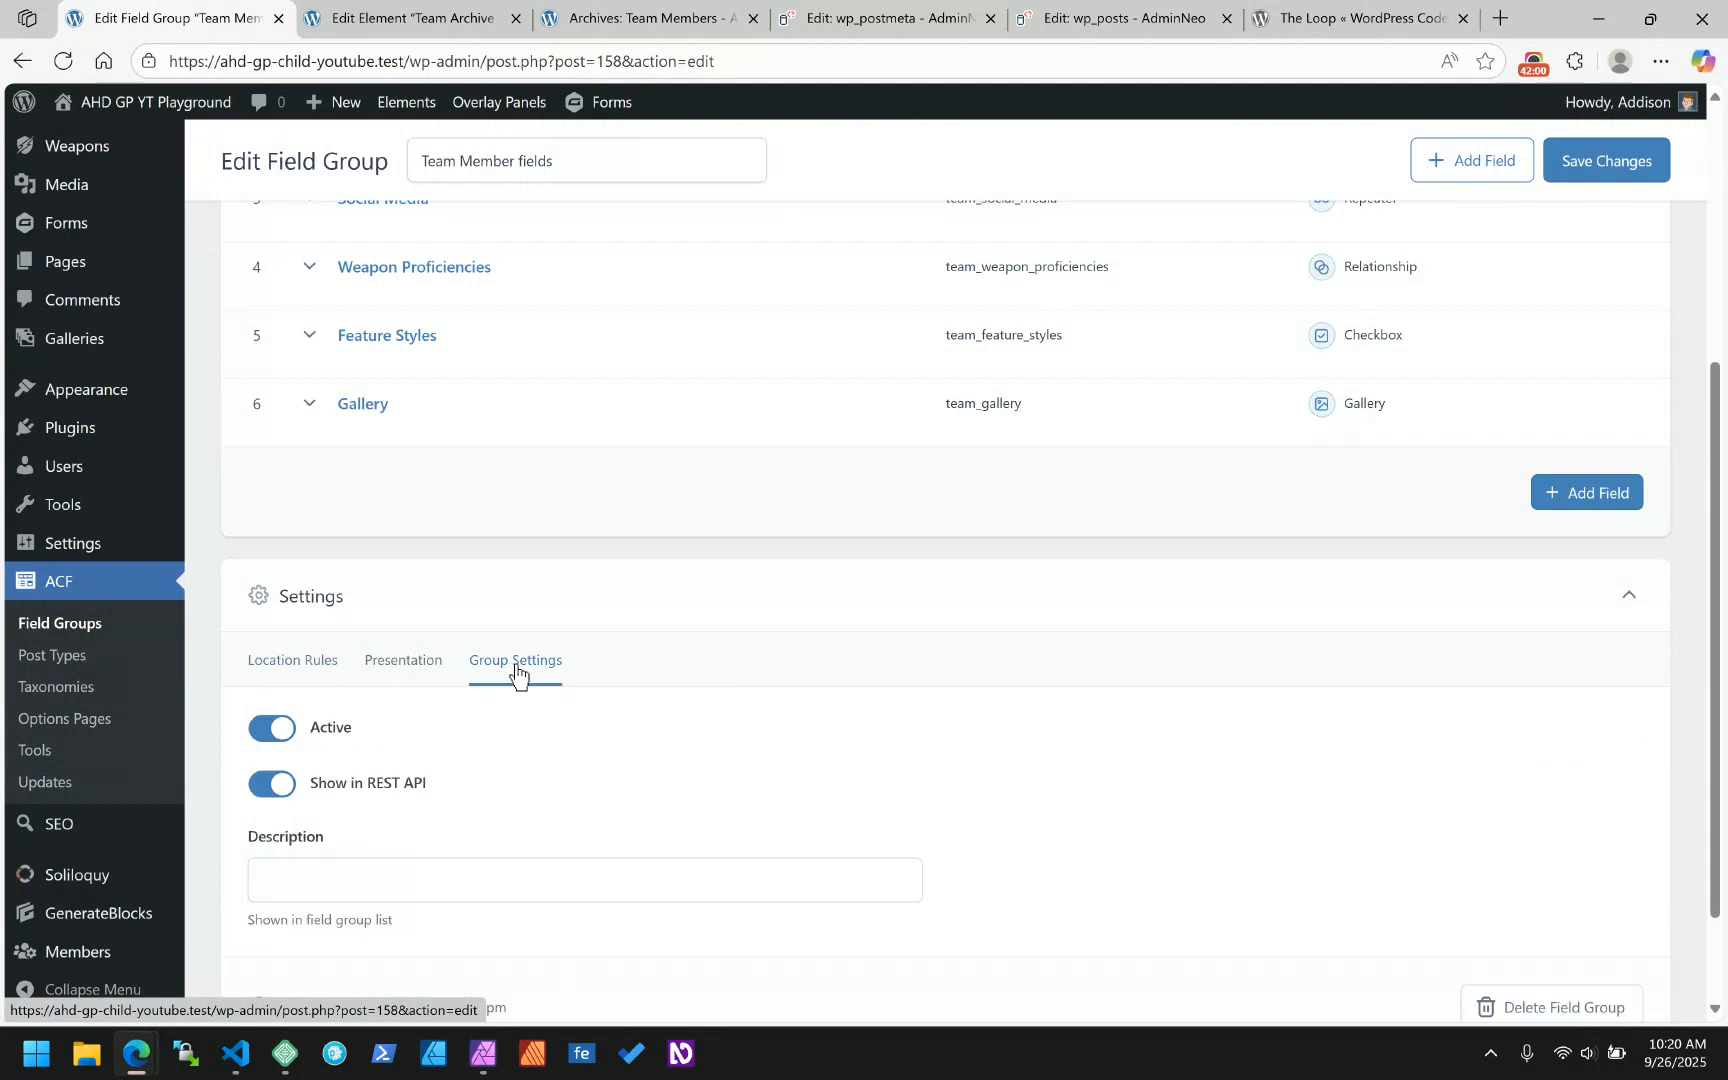
scroll(517, 740, "down", 1)
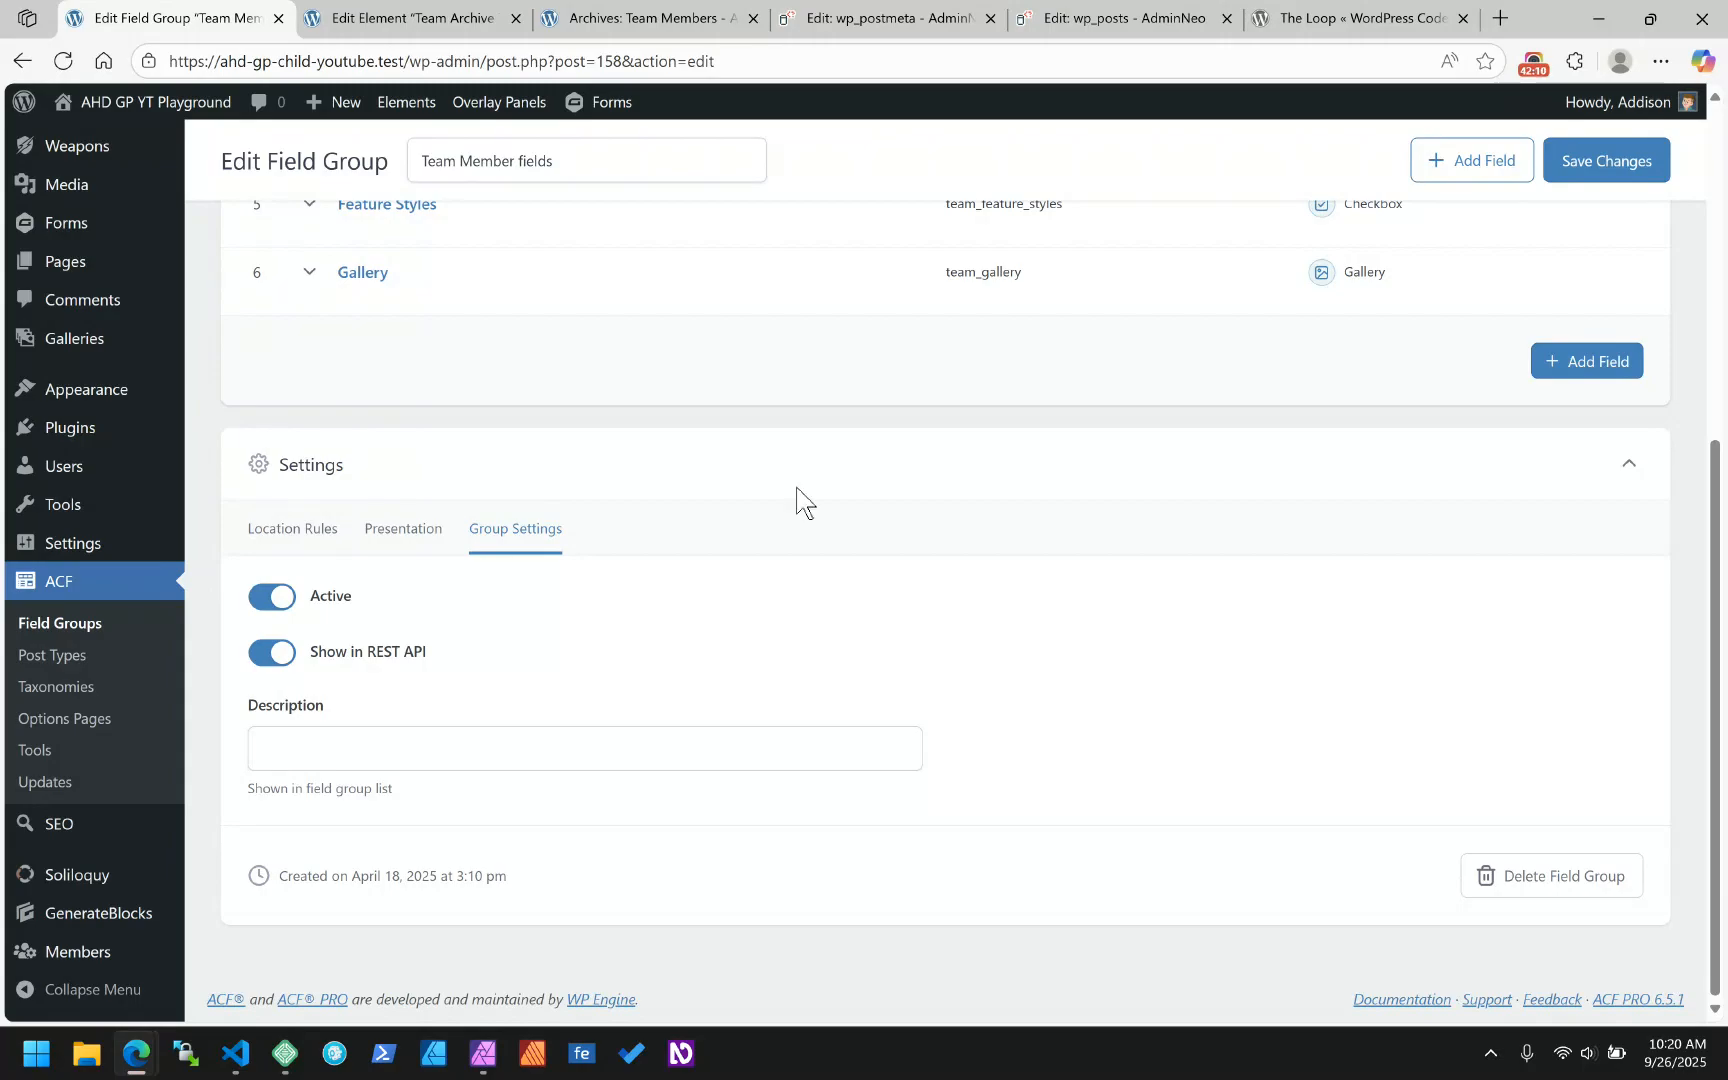
- Return to the Team Archive Template's dynamic tag settings and view the list of ACF meta keys again
left_click(580, 17)
left_click(440, 17)
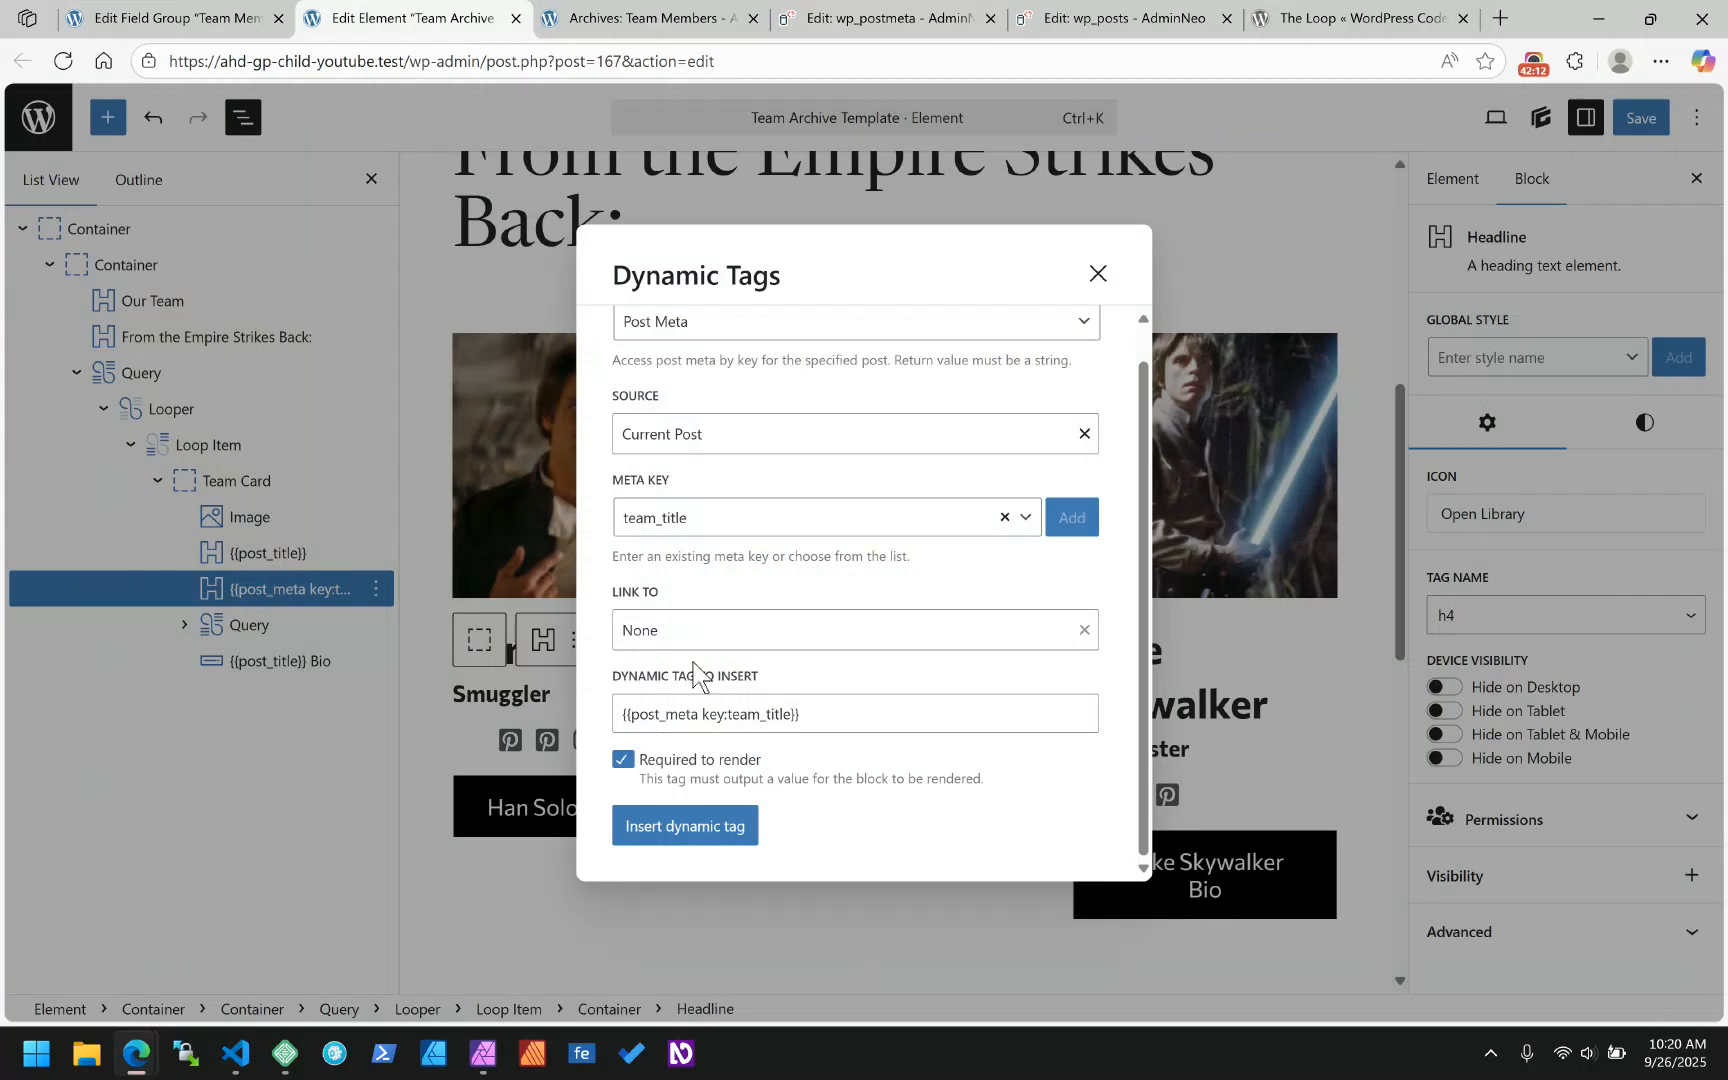
left_click(745, 525)
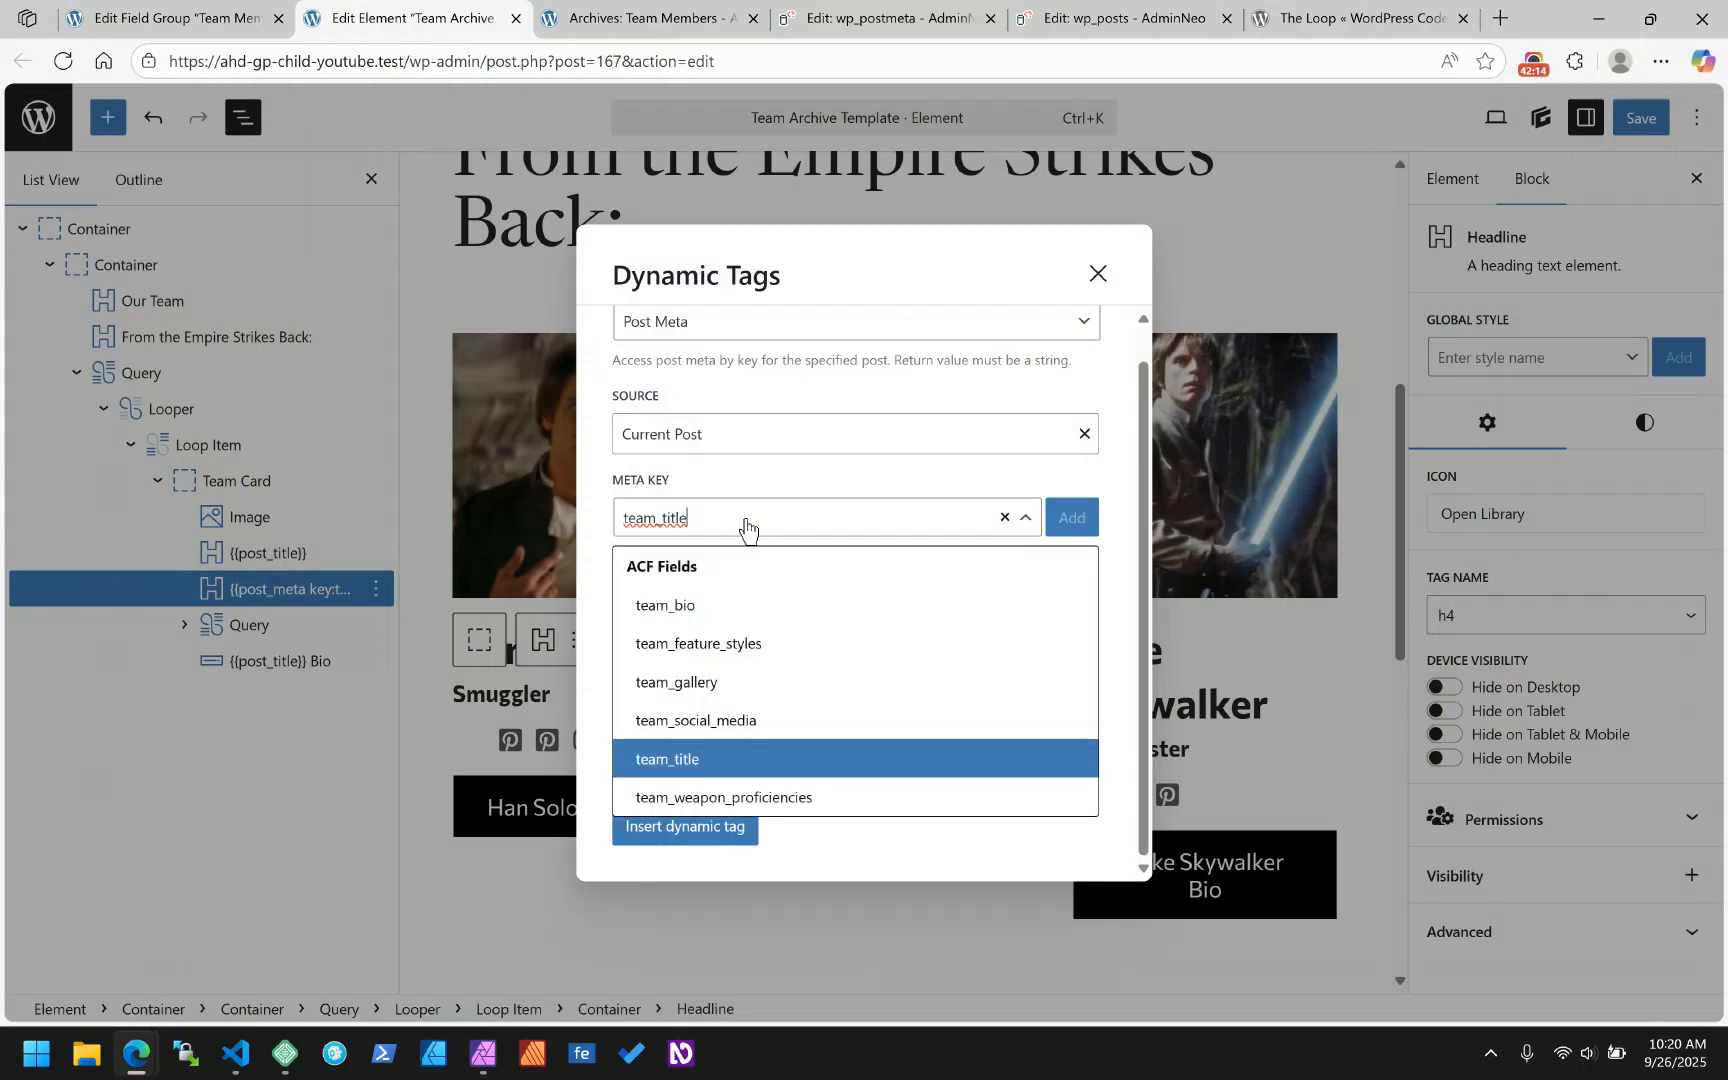
left_click(787, 486)
- Review the field names in the Team Member fields group, starting with team_title, and return to the Team Archive Template
left_click(182, 17)
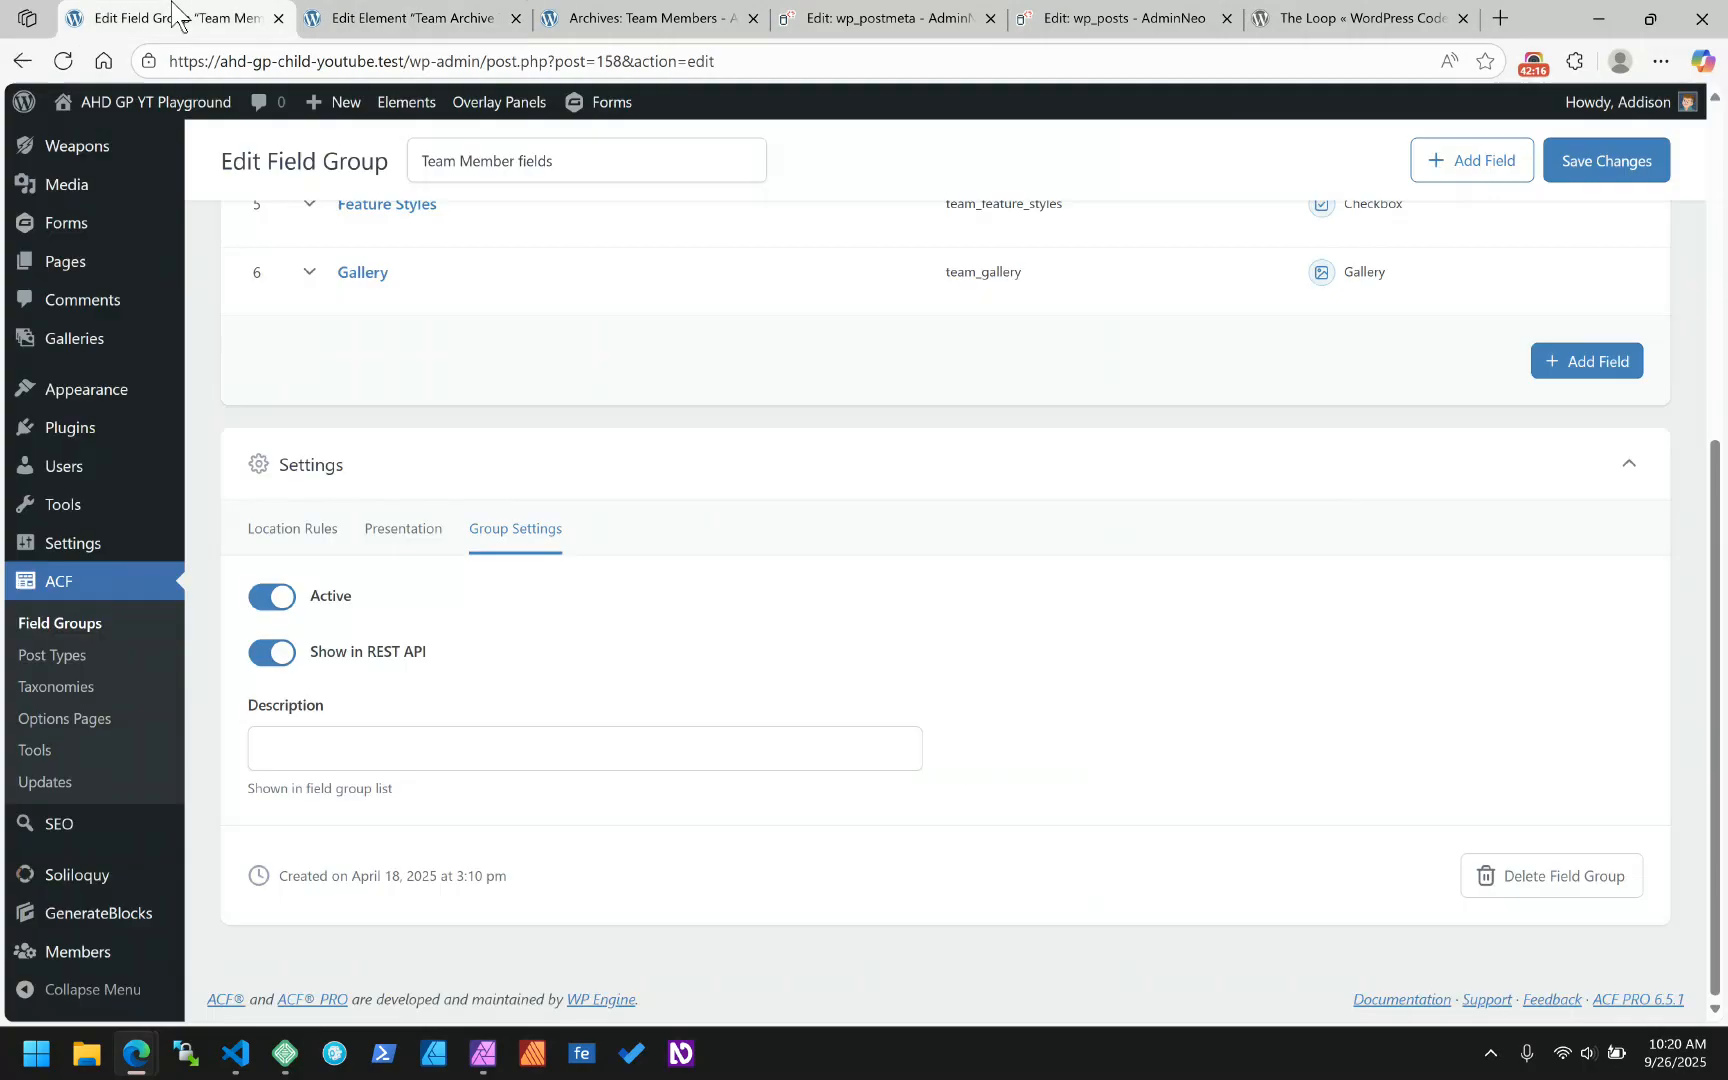
scroll(463, 435, "up", 5)
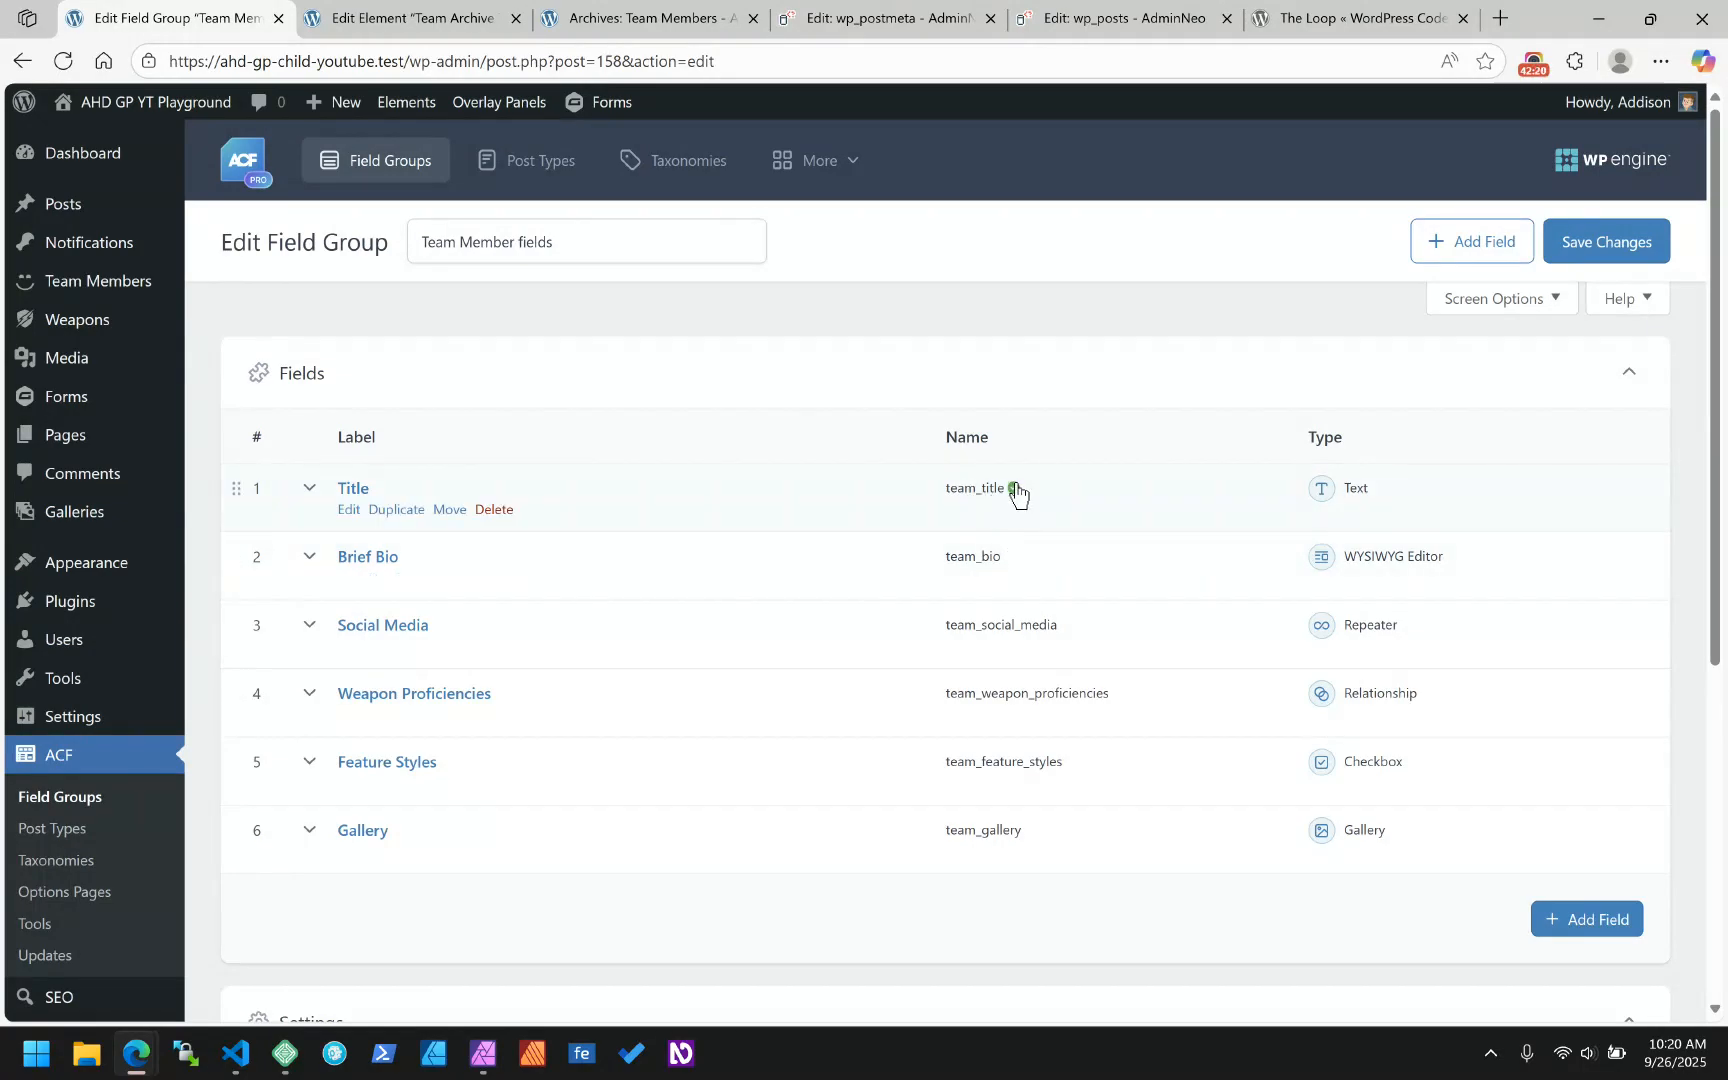
left_click(375, 18)
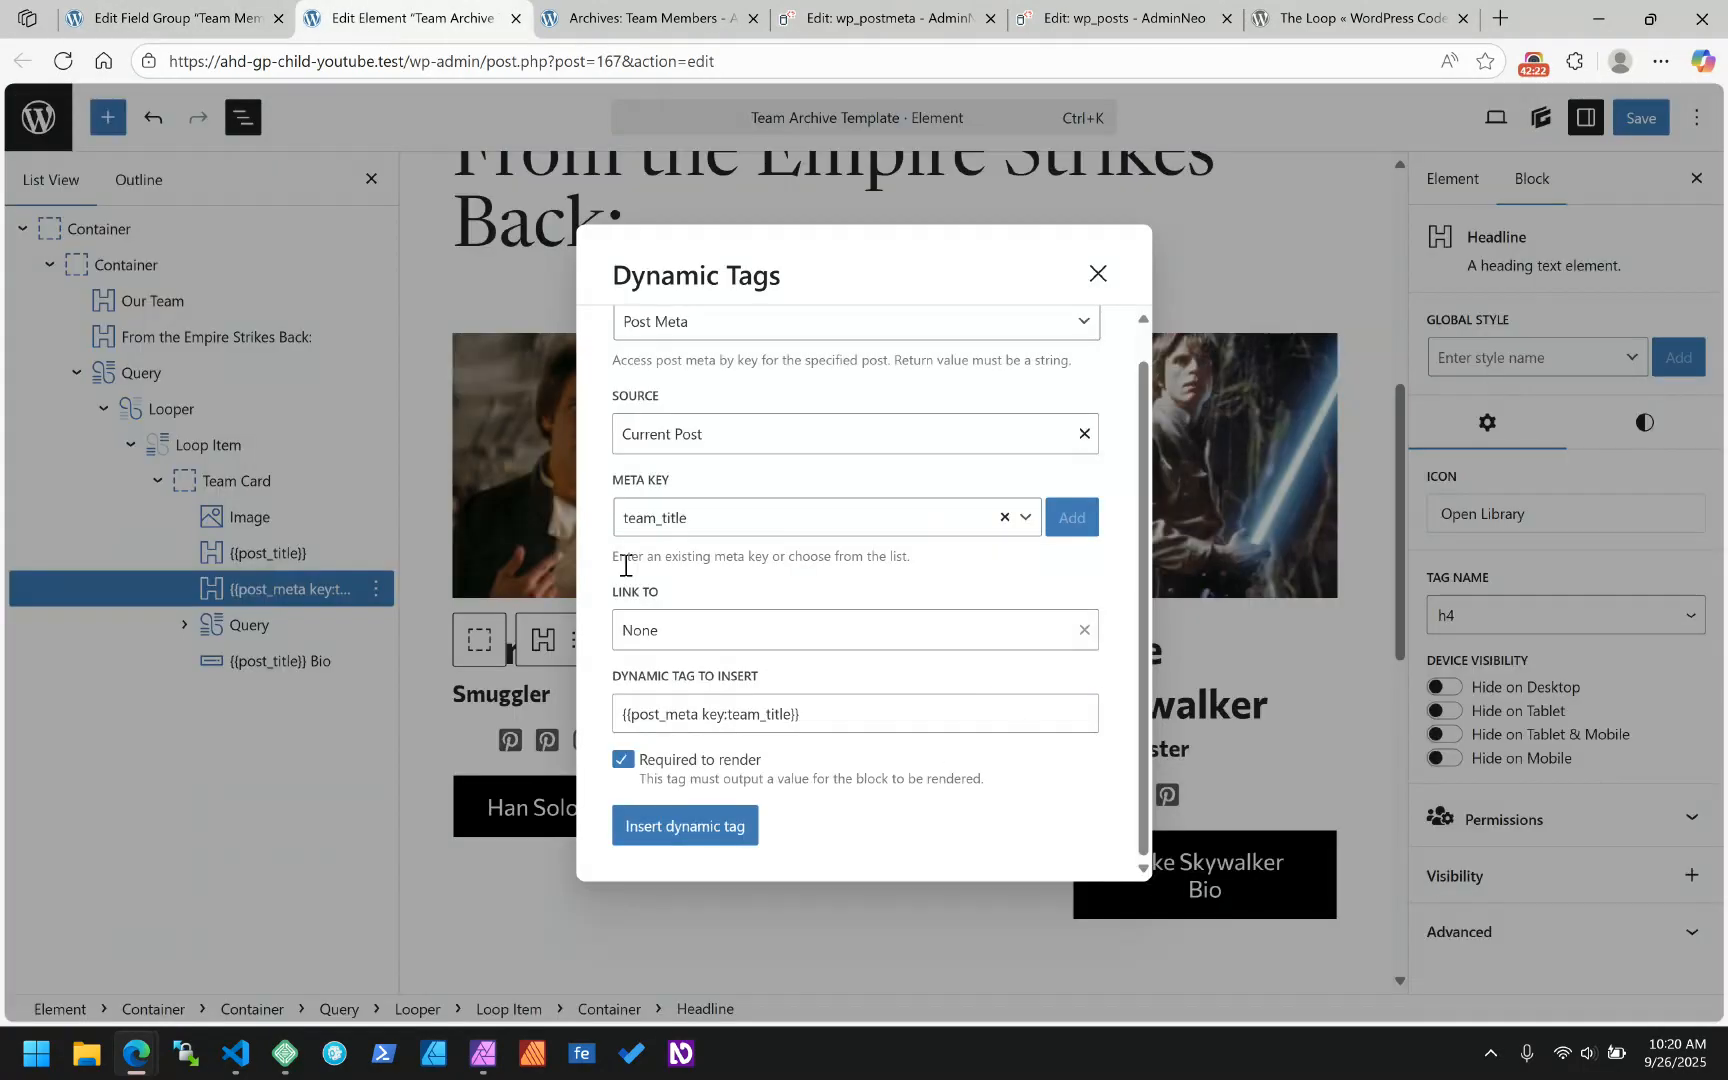
- Compare the field names with the dynamic tag's meta key list, then highlight post_meta in the dynamic tag to insert
double_click(660, 520)
left_click(660, 533)
left_click(1028, 518)
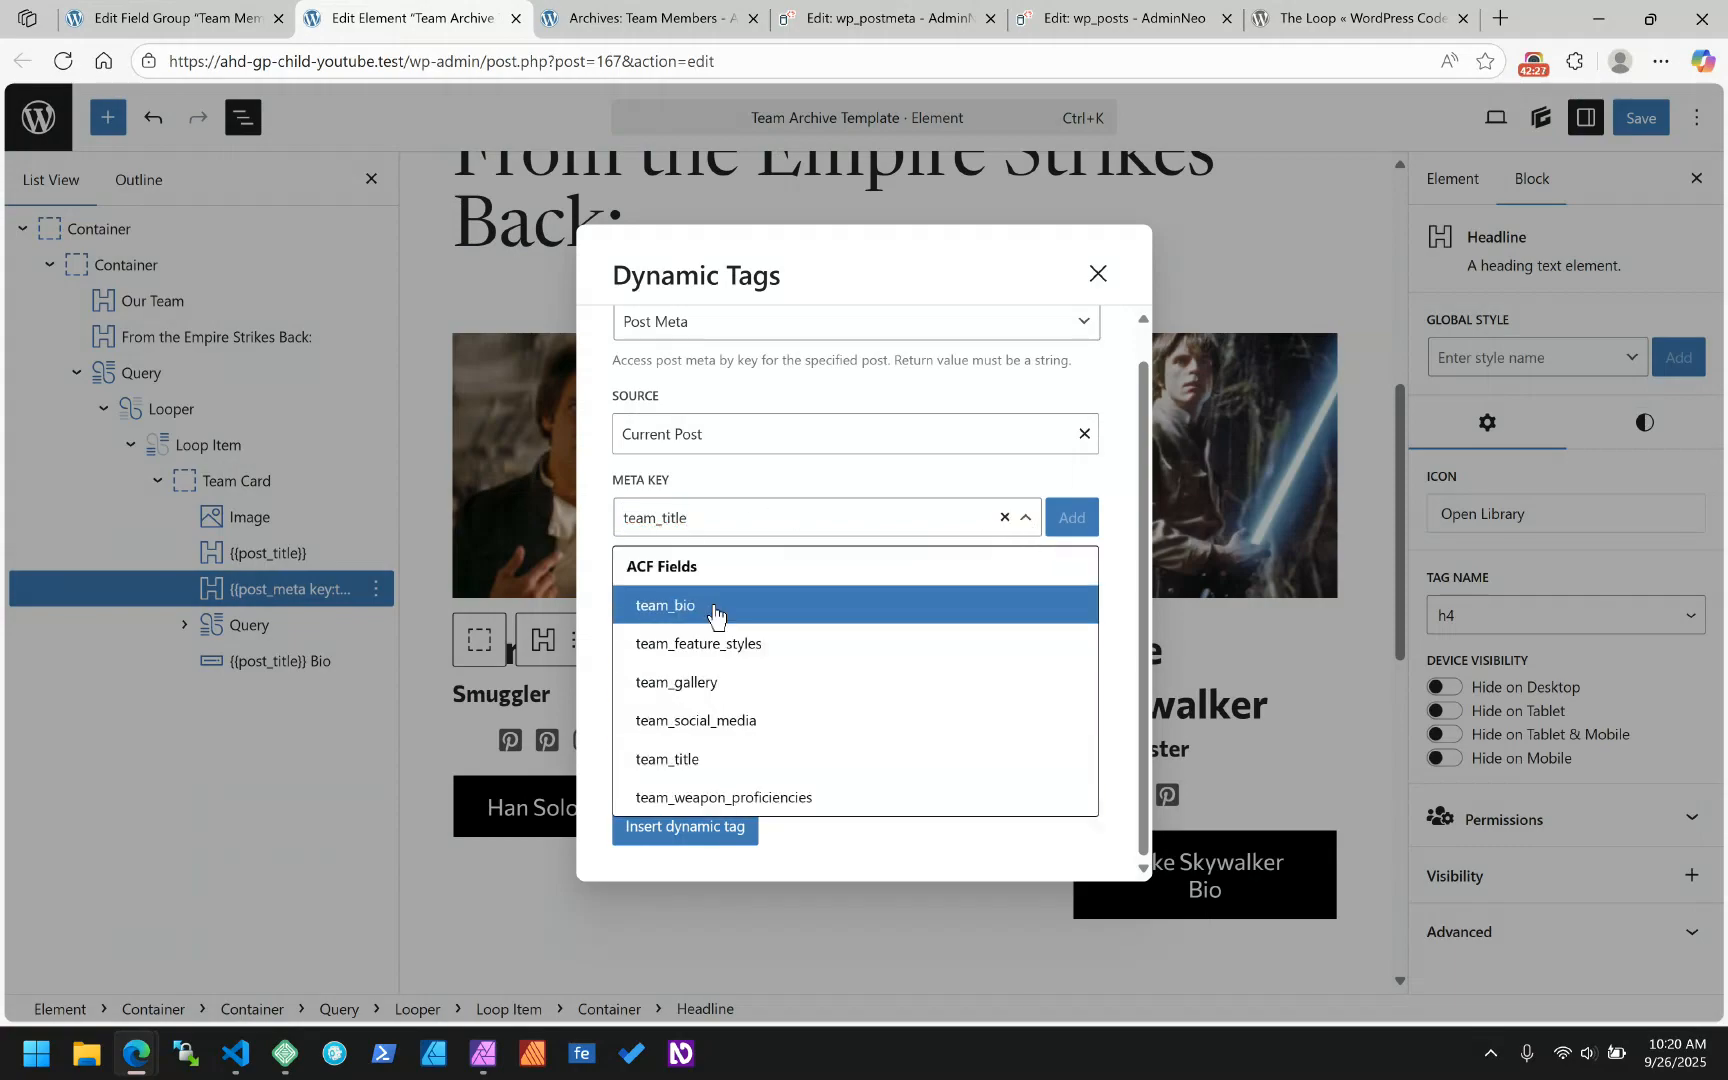
left_click(789, 497)
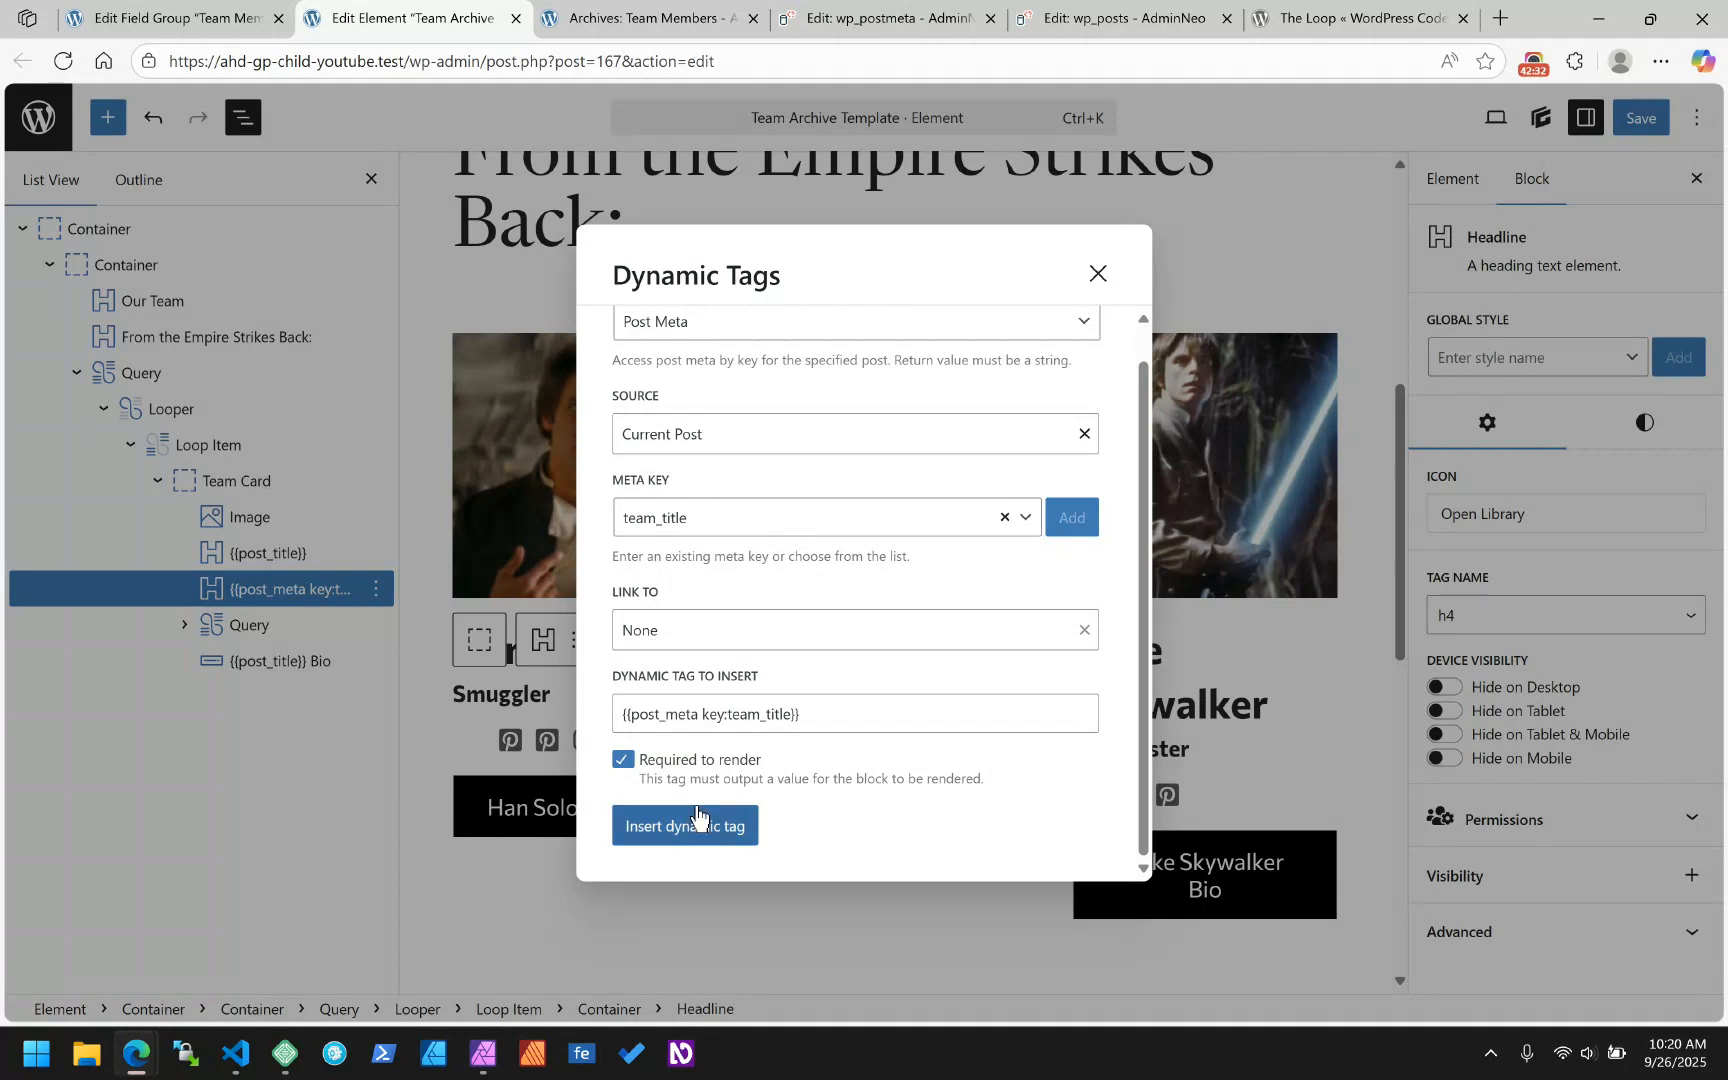
left_click(648, 716)
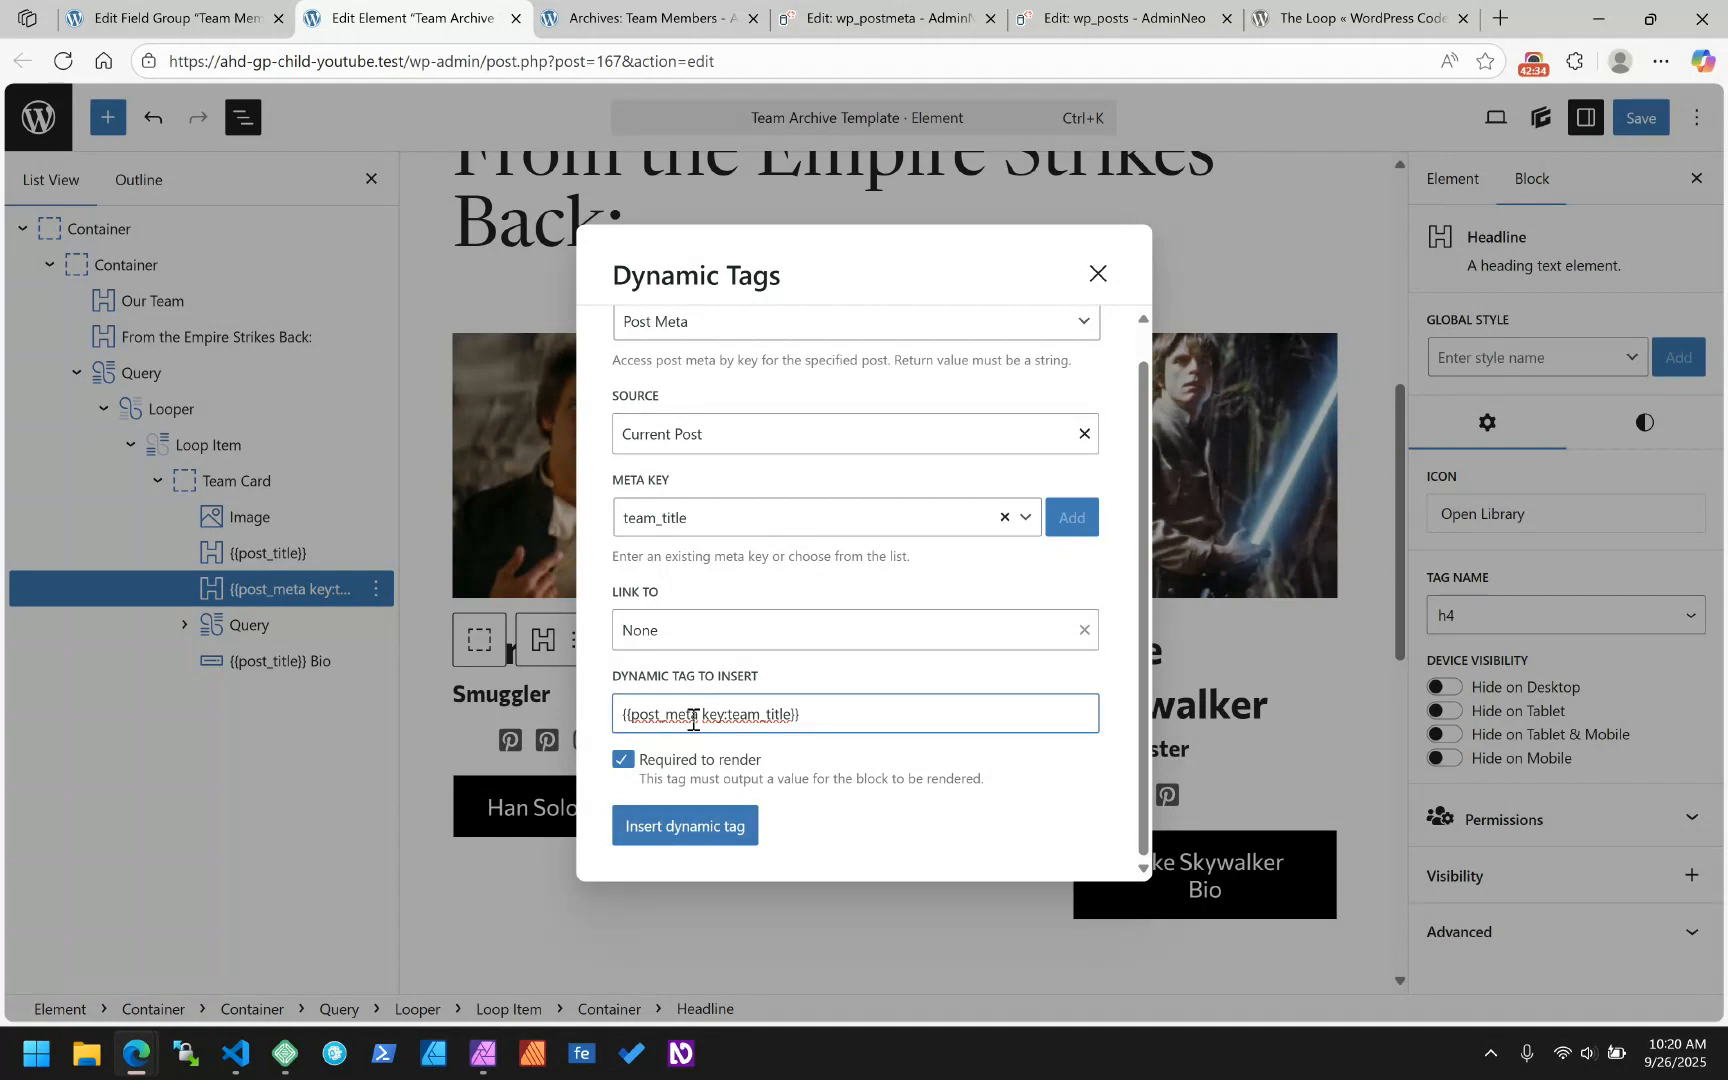
left_click_drag(698, 714, 643, 716)
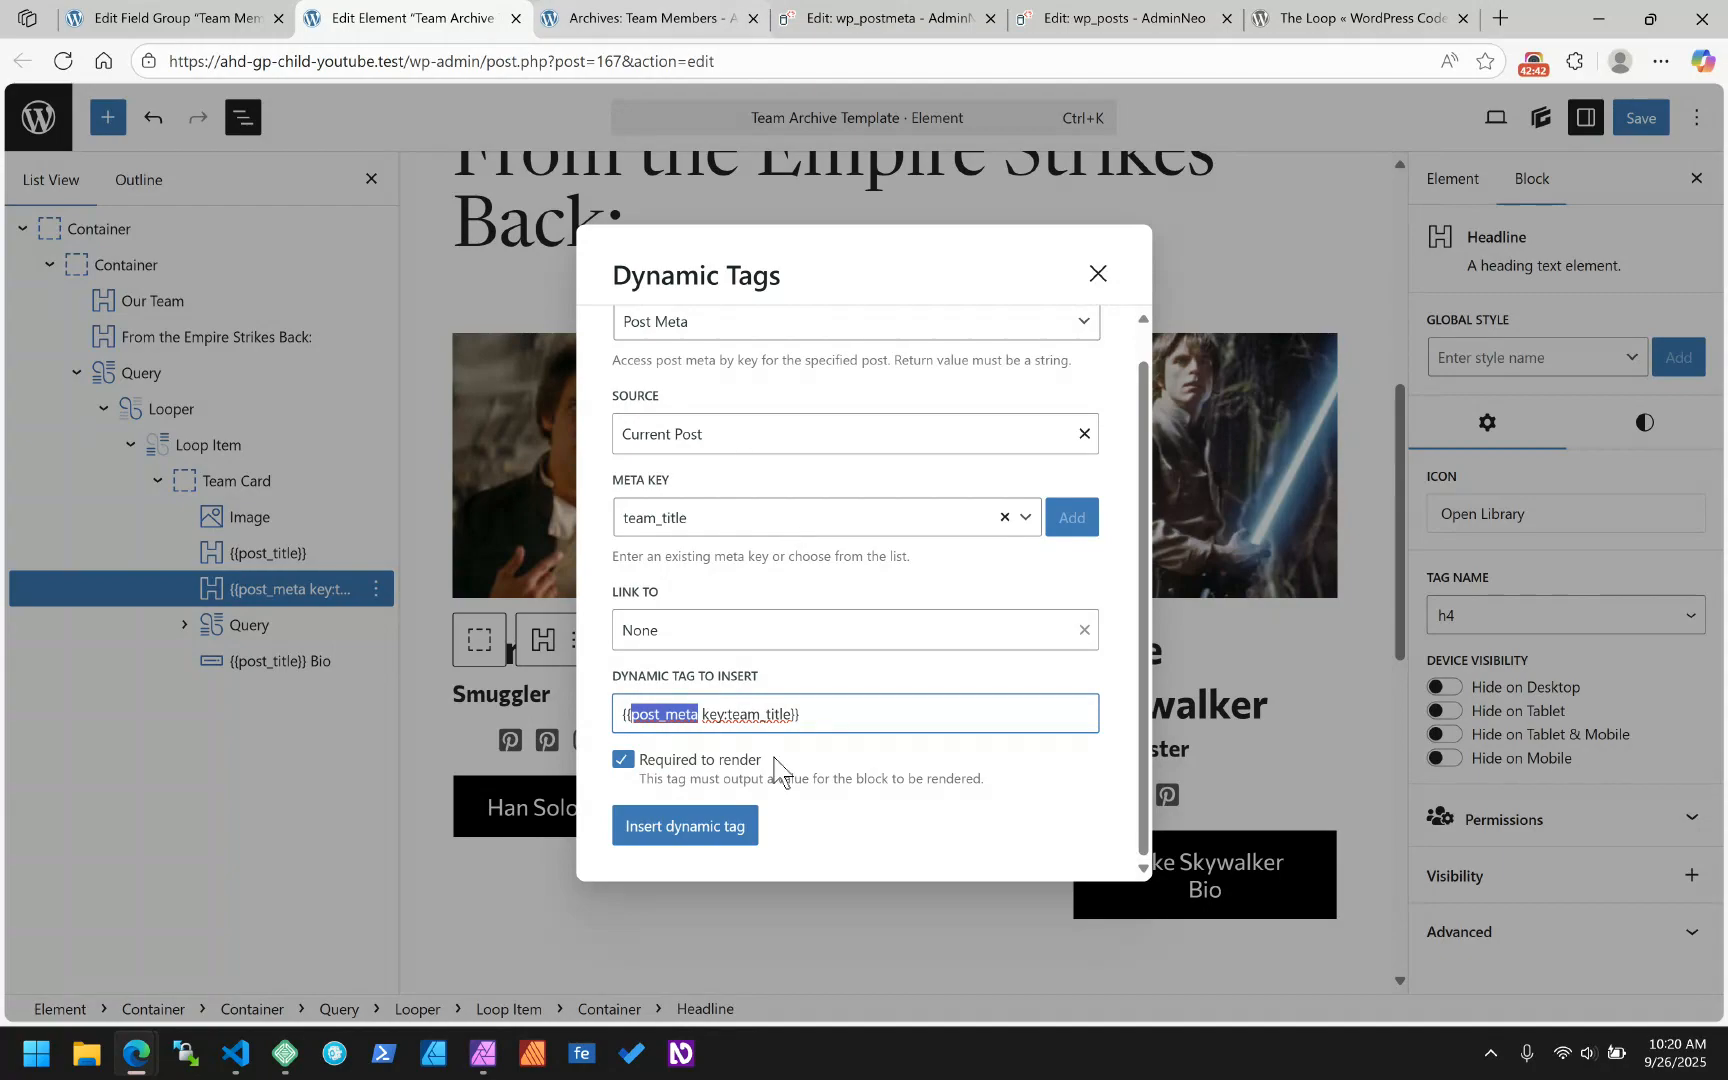
- Switch to AdminNeo and search the wp_postmeta table for records whose meta_key equals team_title
left_click(203, 15)
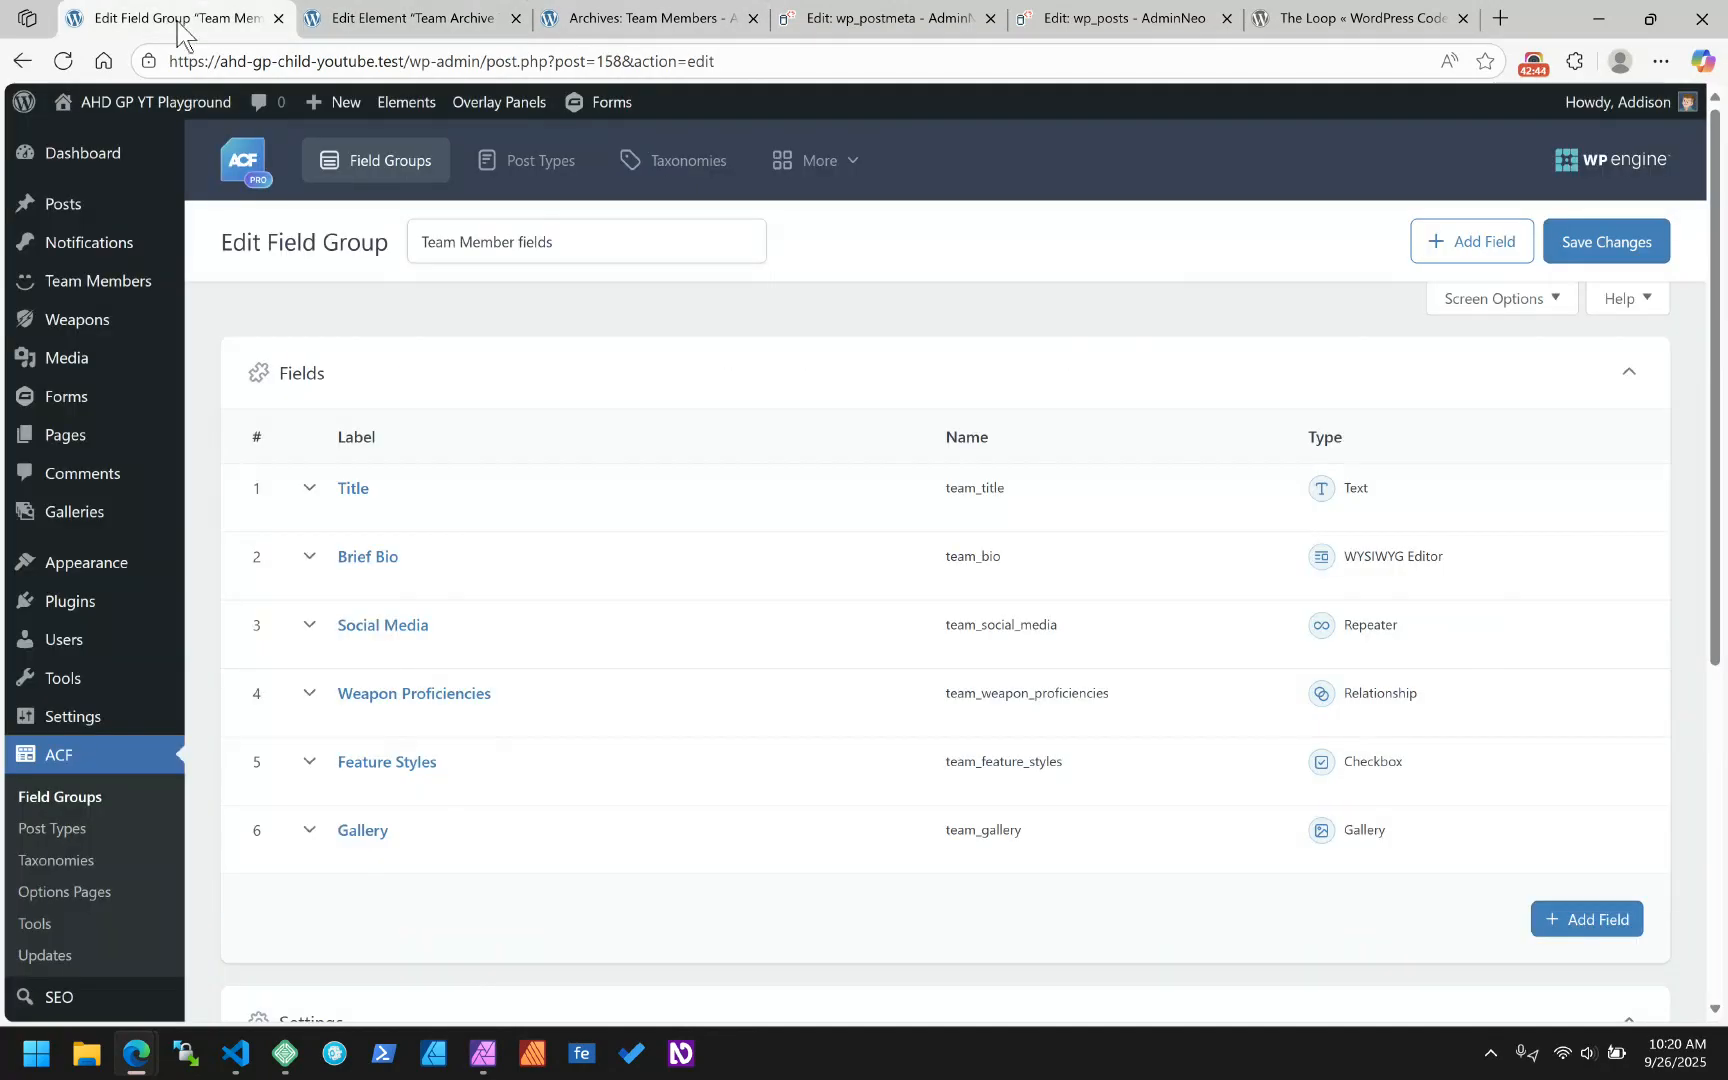
left_click(808, 18)
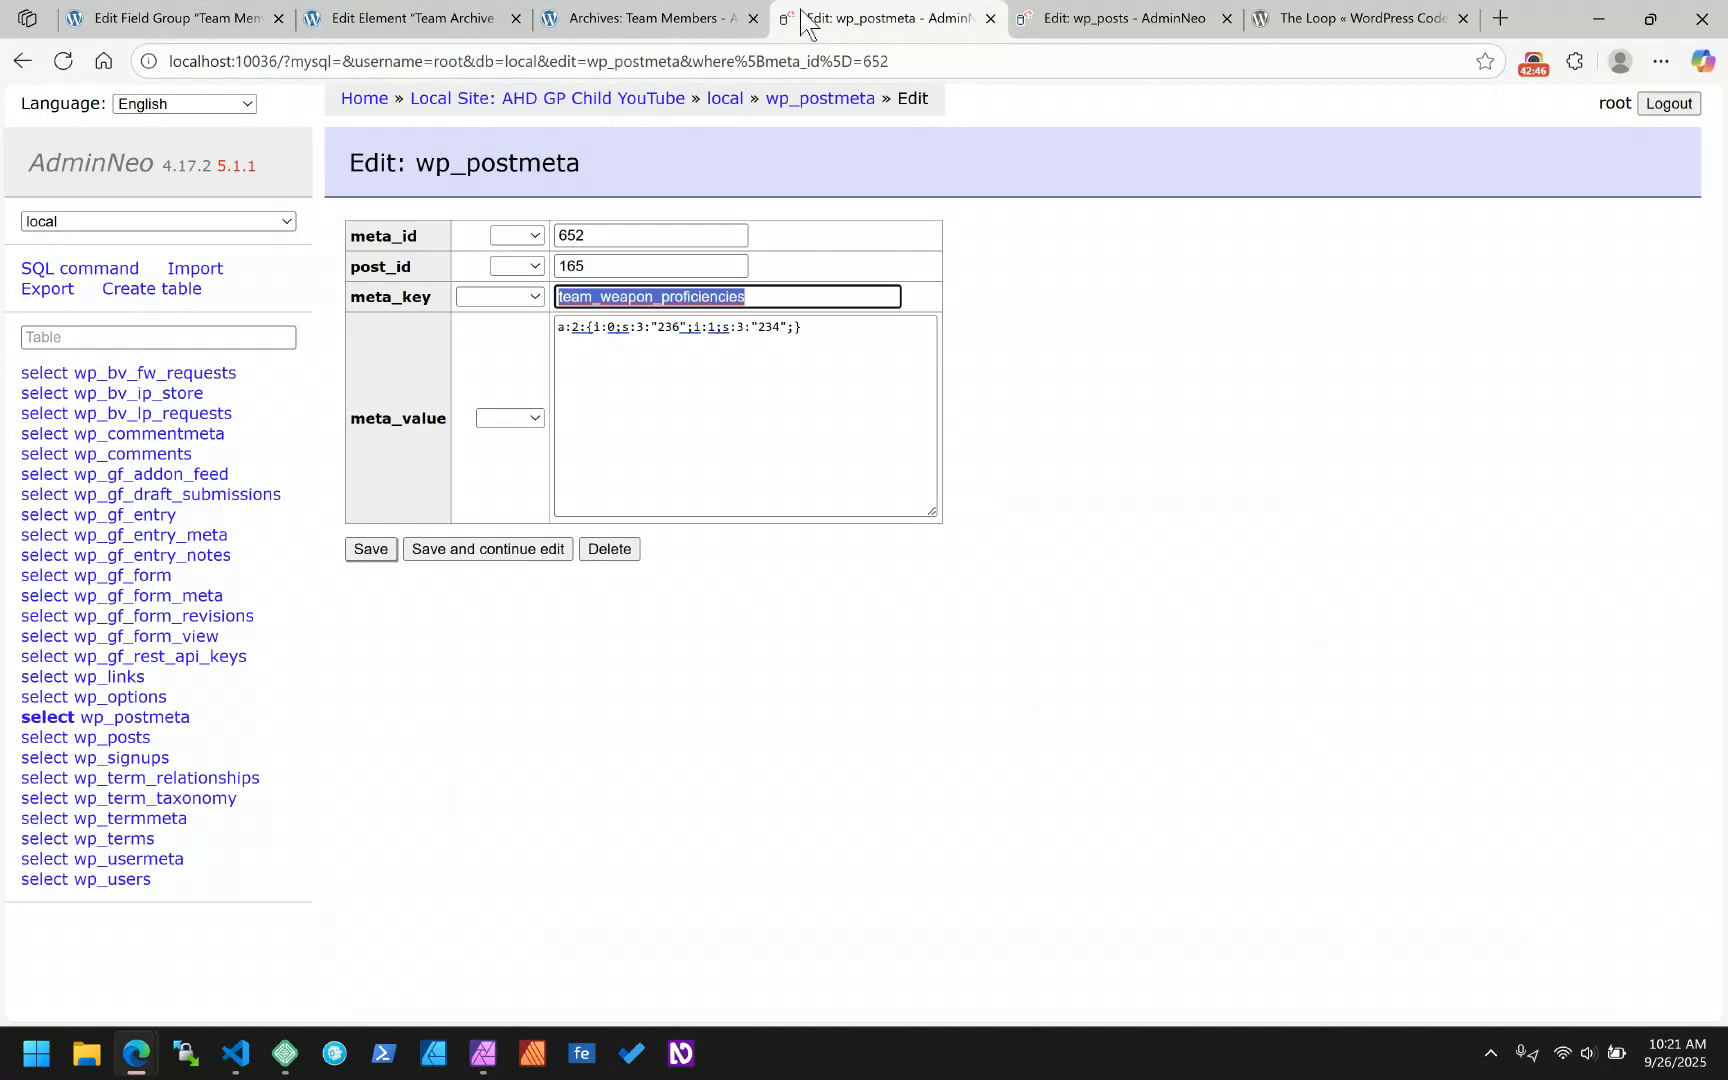
left_click(818, 99)
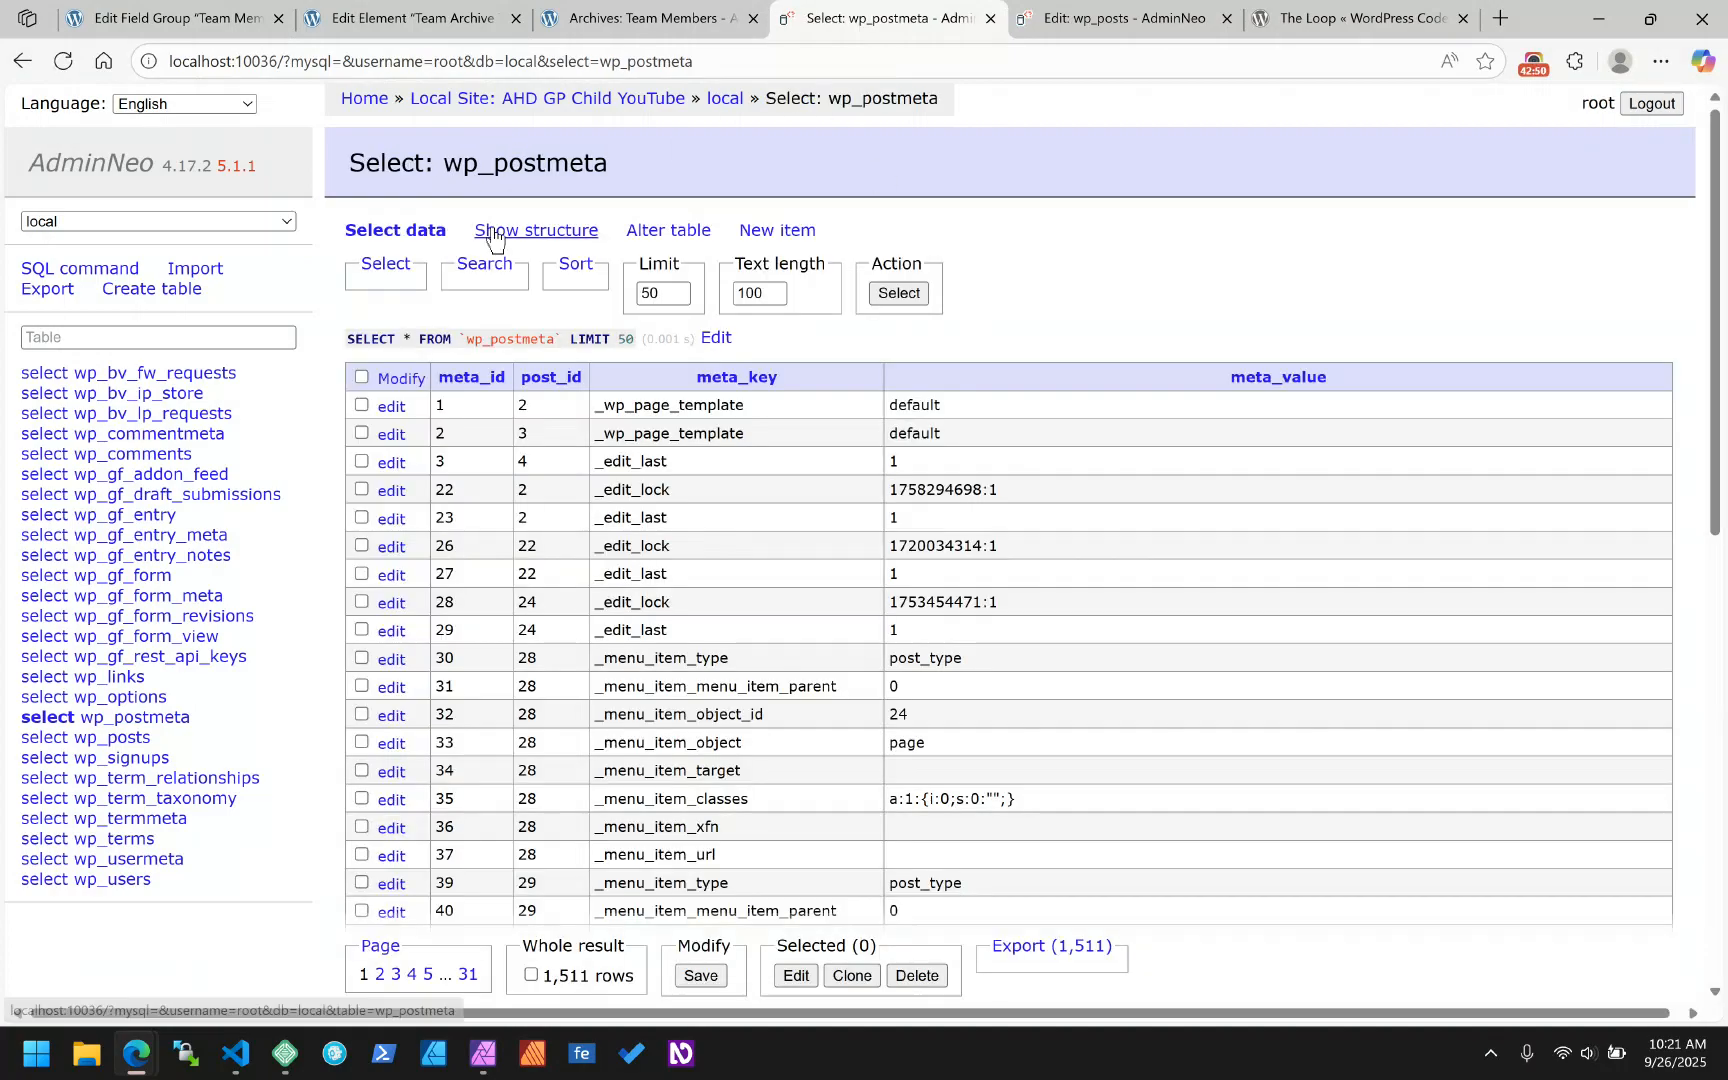
left_click(484, 264)
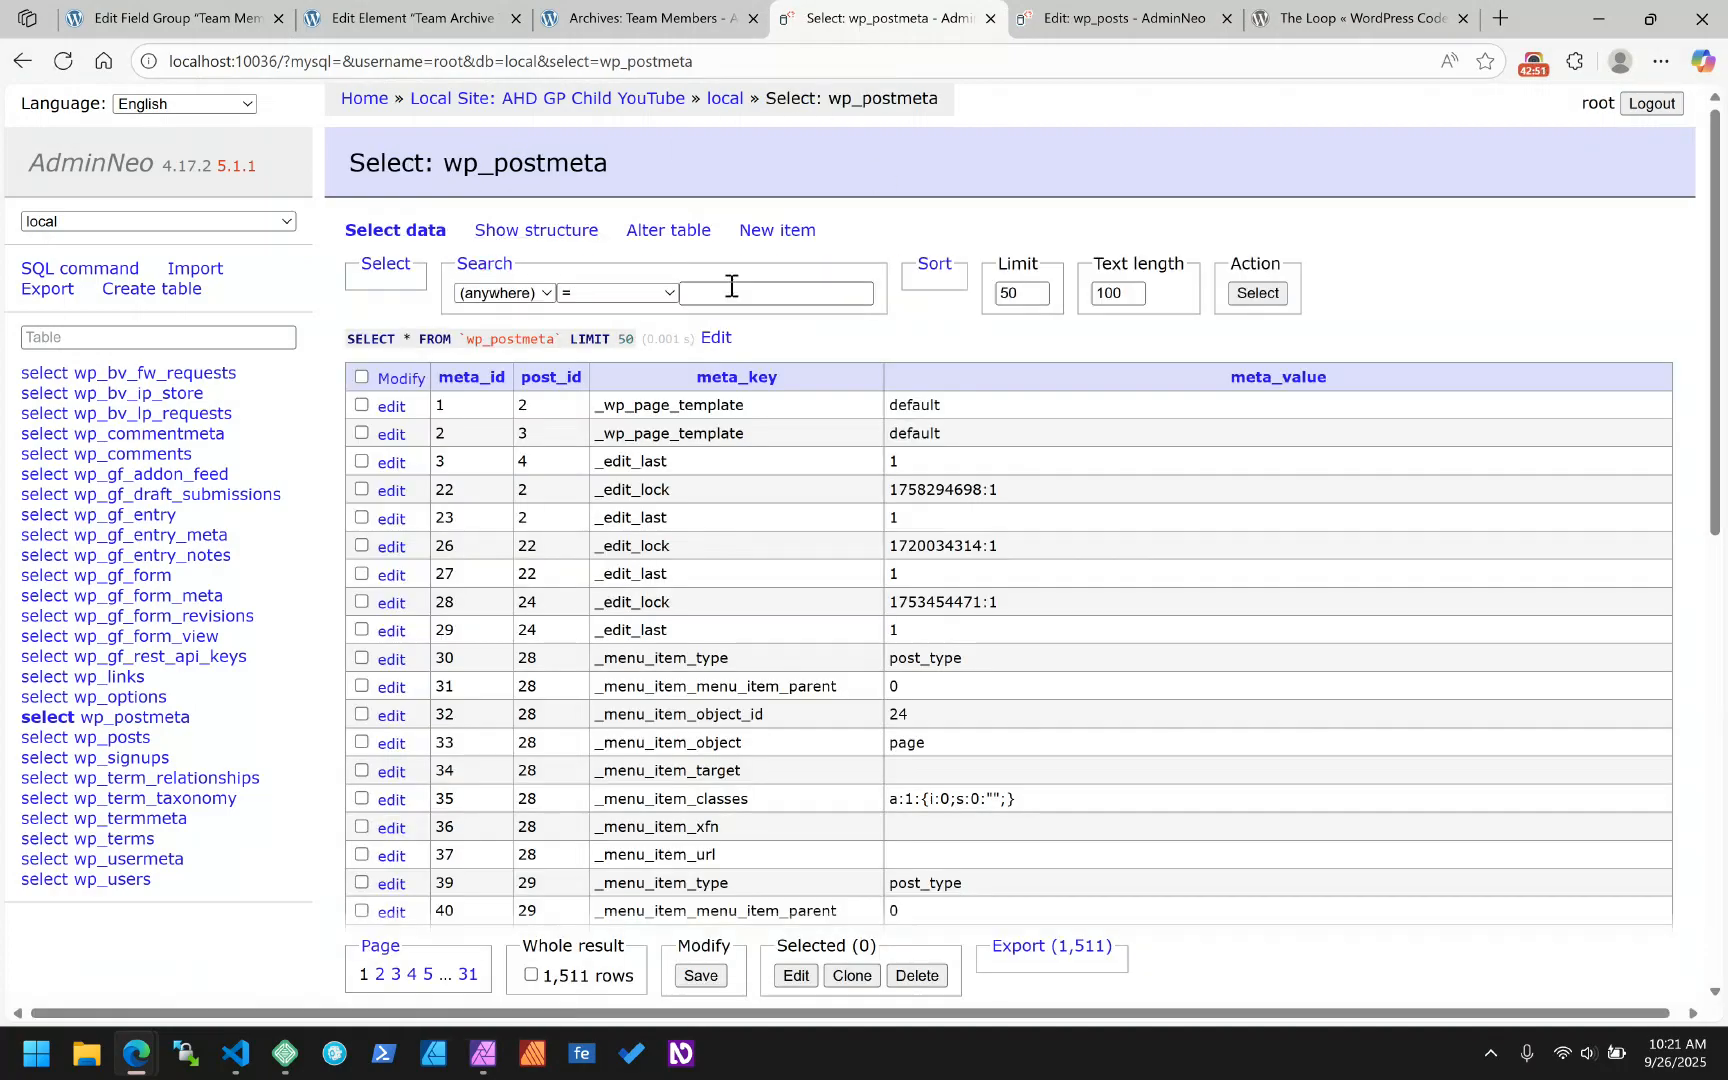
left_click(505, 292)
left_click(492, 418)
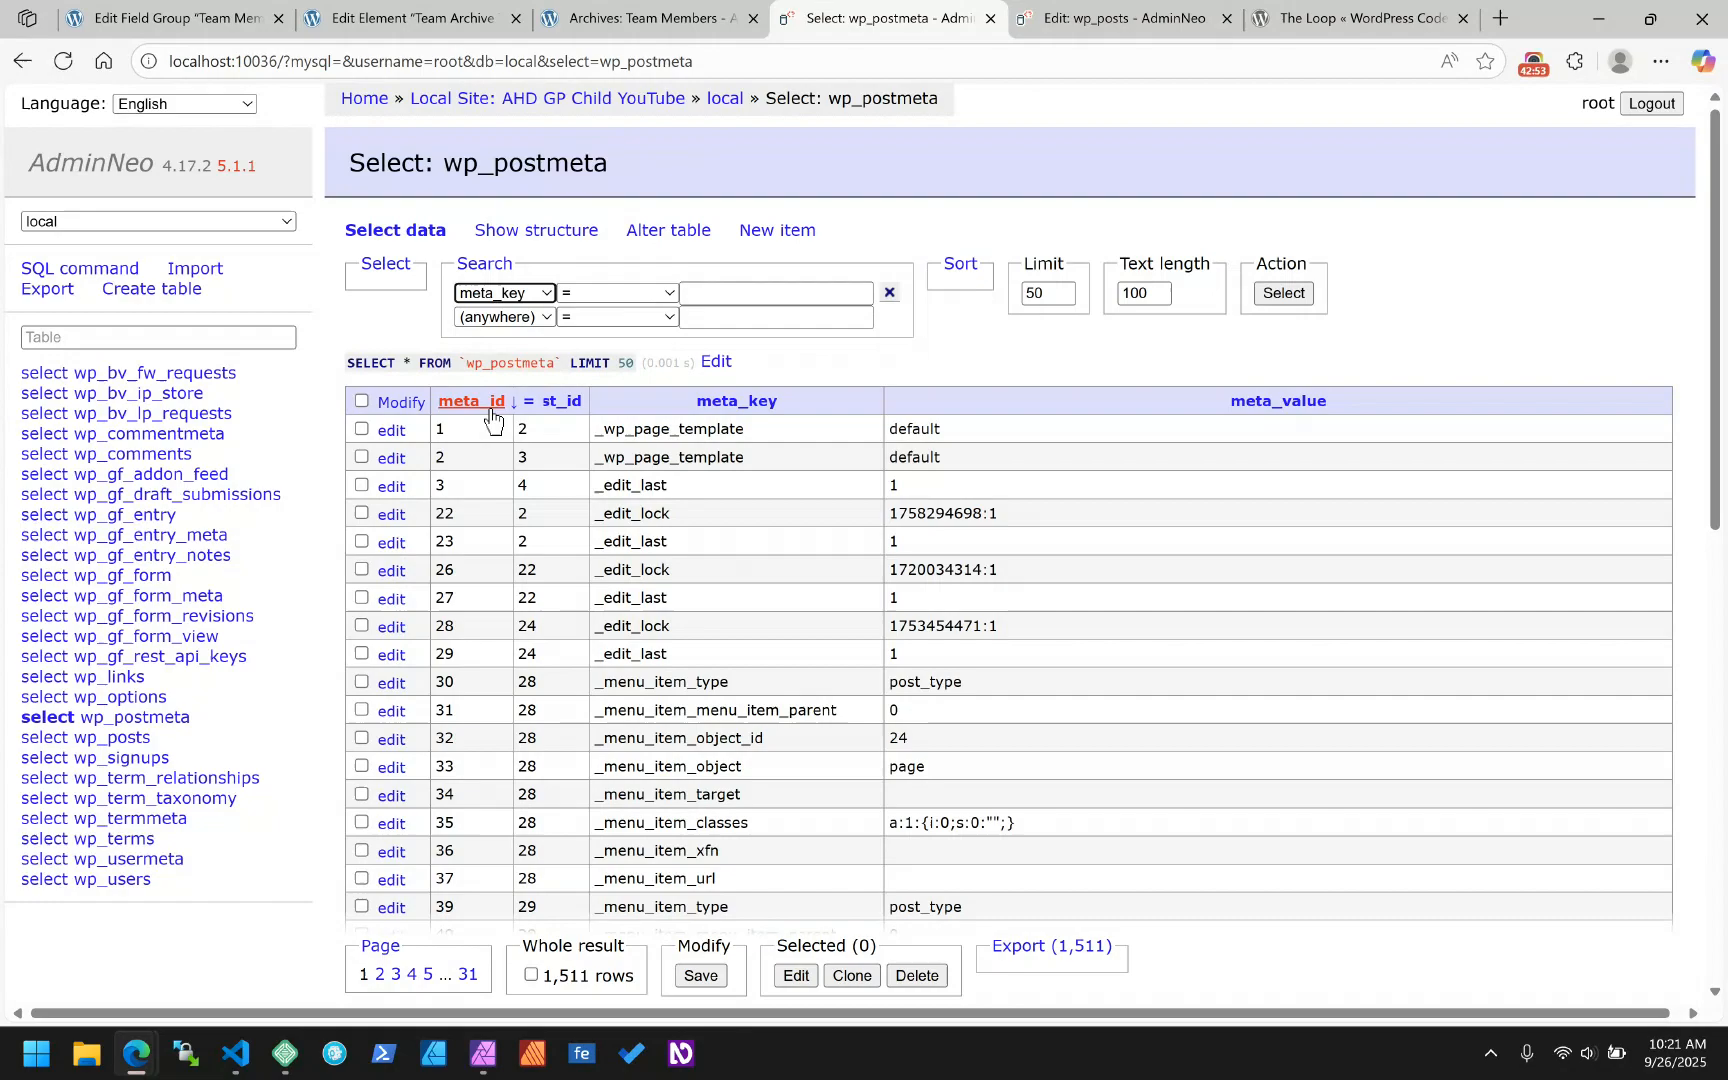
left_click(729, 293)
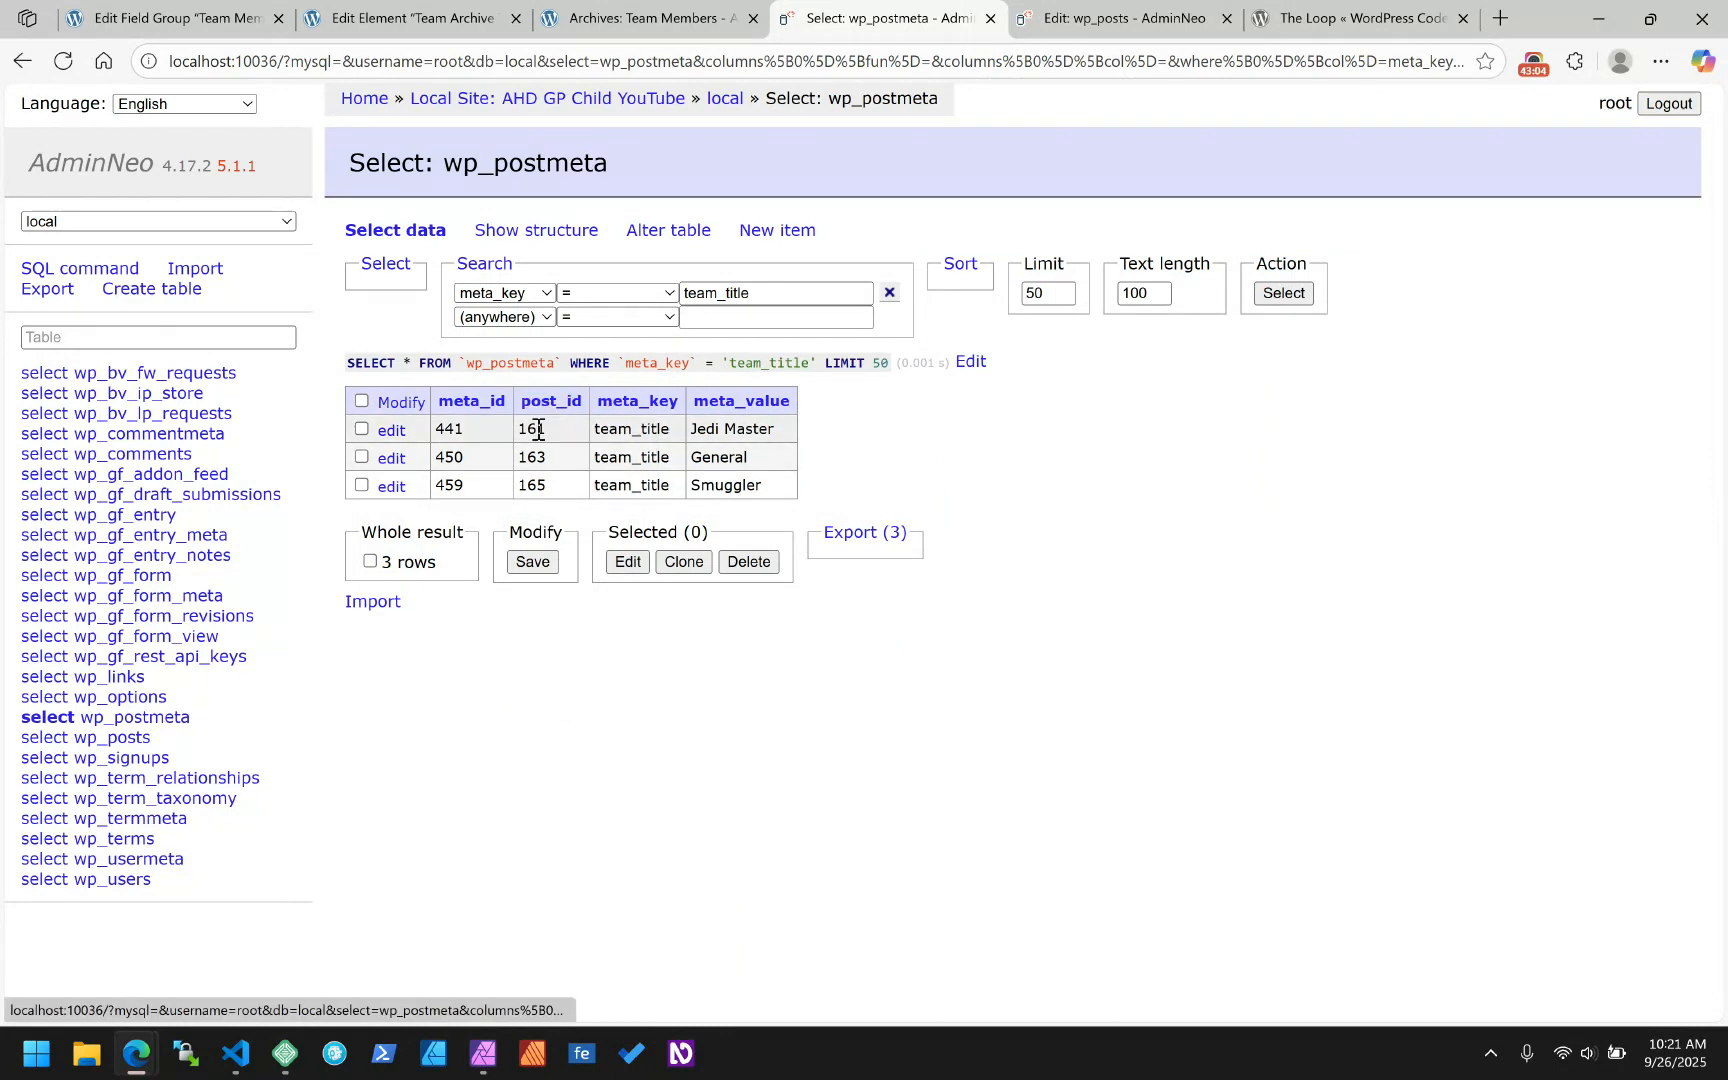
- Copy the team_title meta key from the Smuggler record, check the dynamic tag's Current Post source, and return to wp_postmeta
double_click(616, 484)
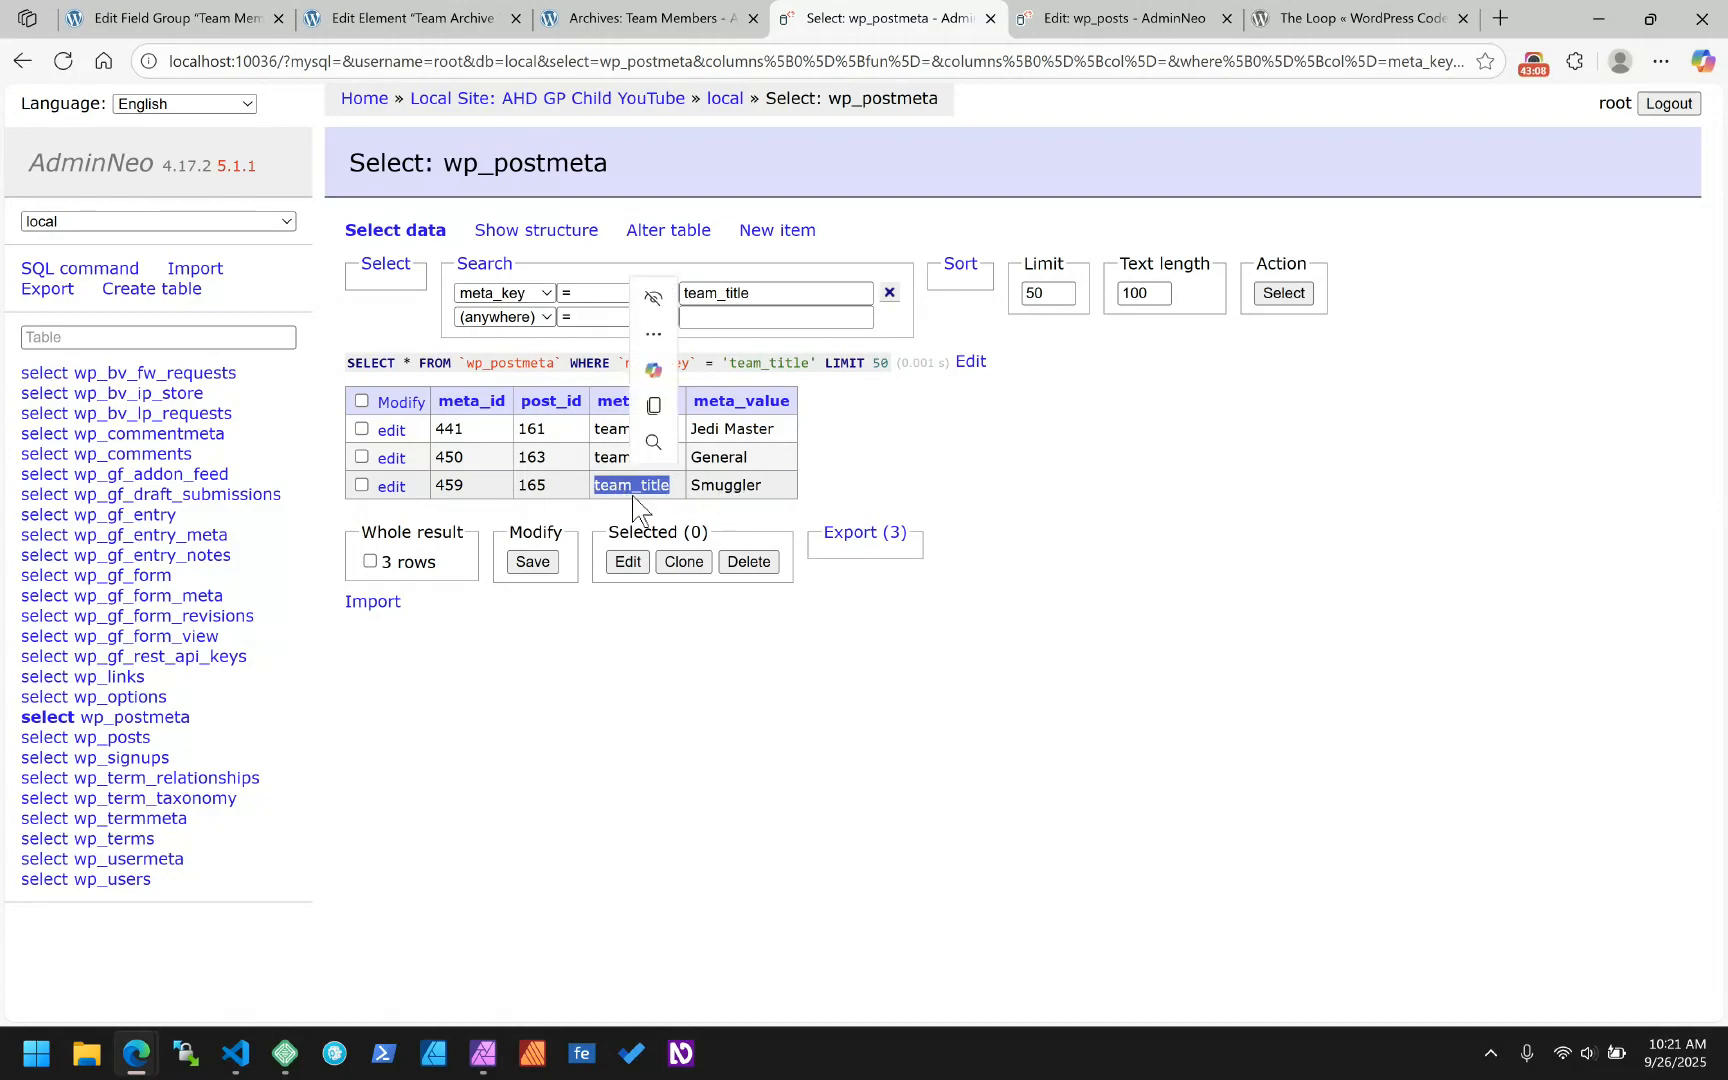
key("ctrl+c")
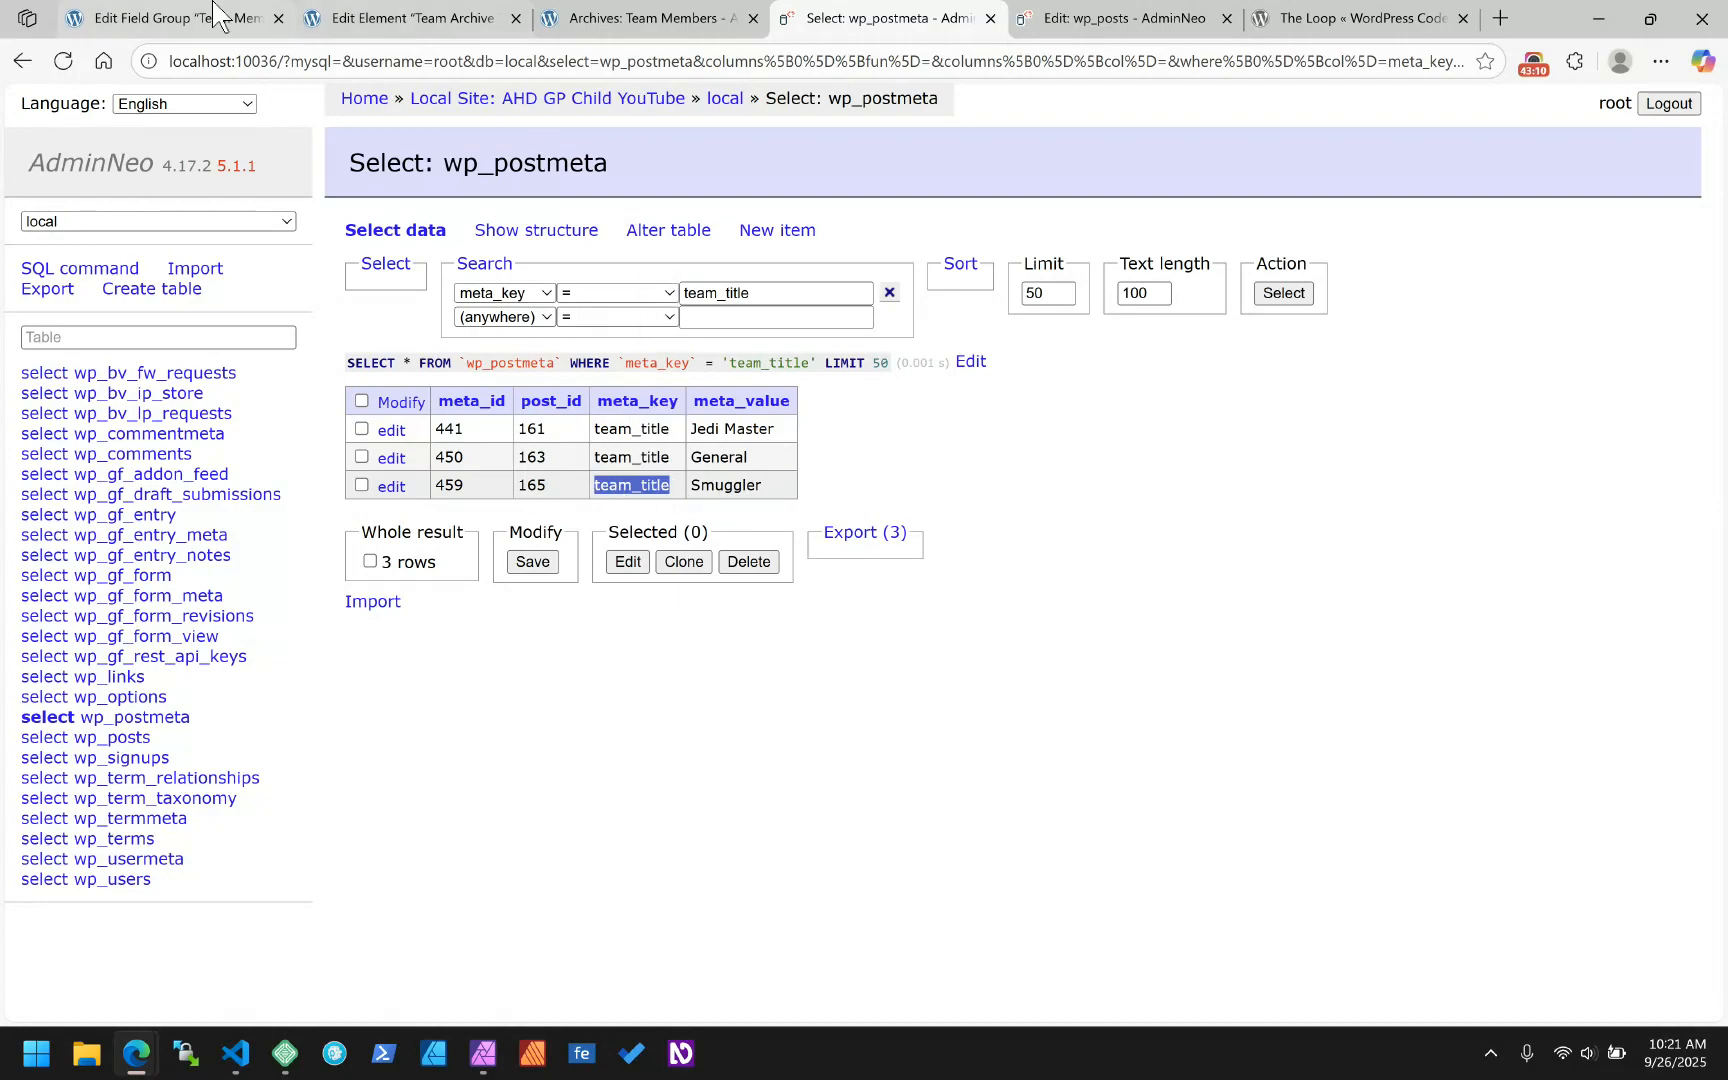
left_click(340, 18)
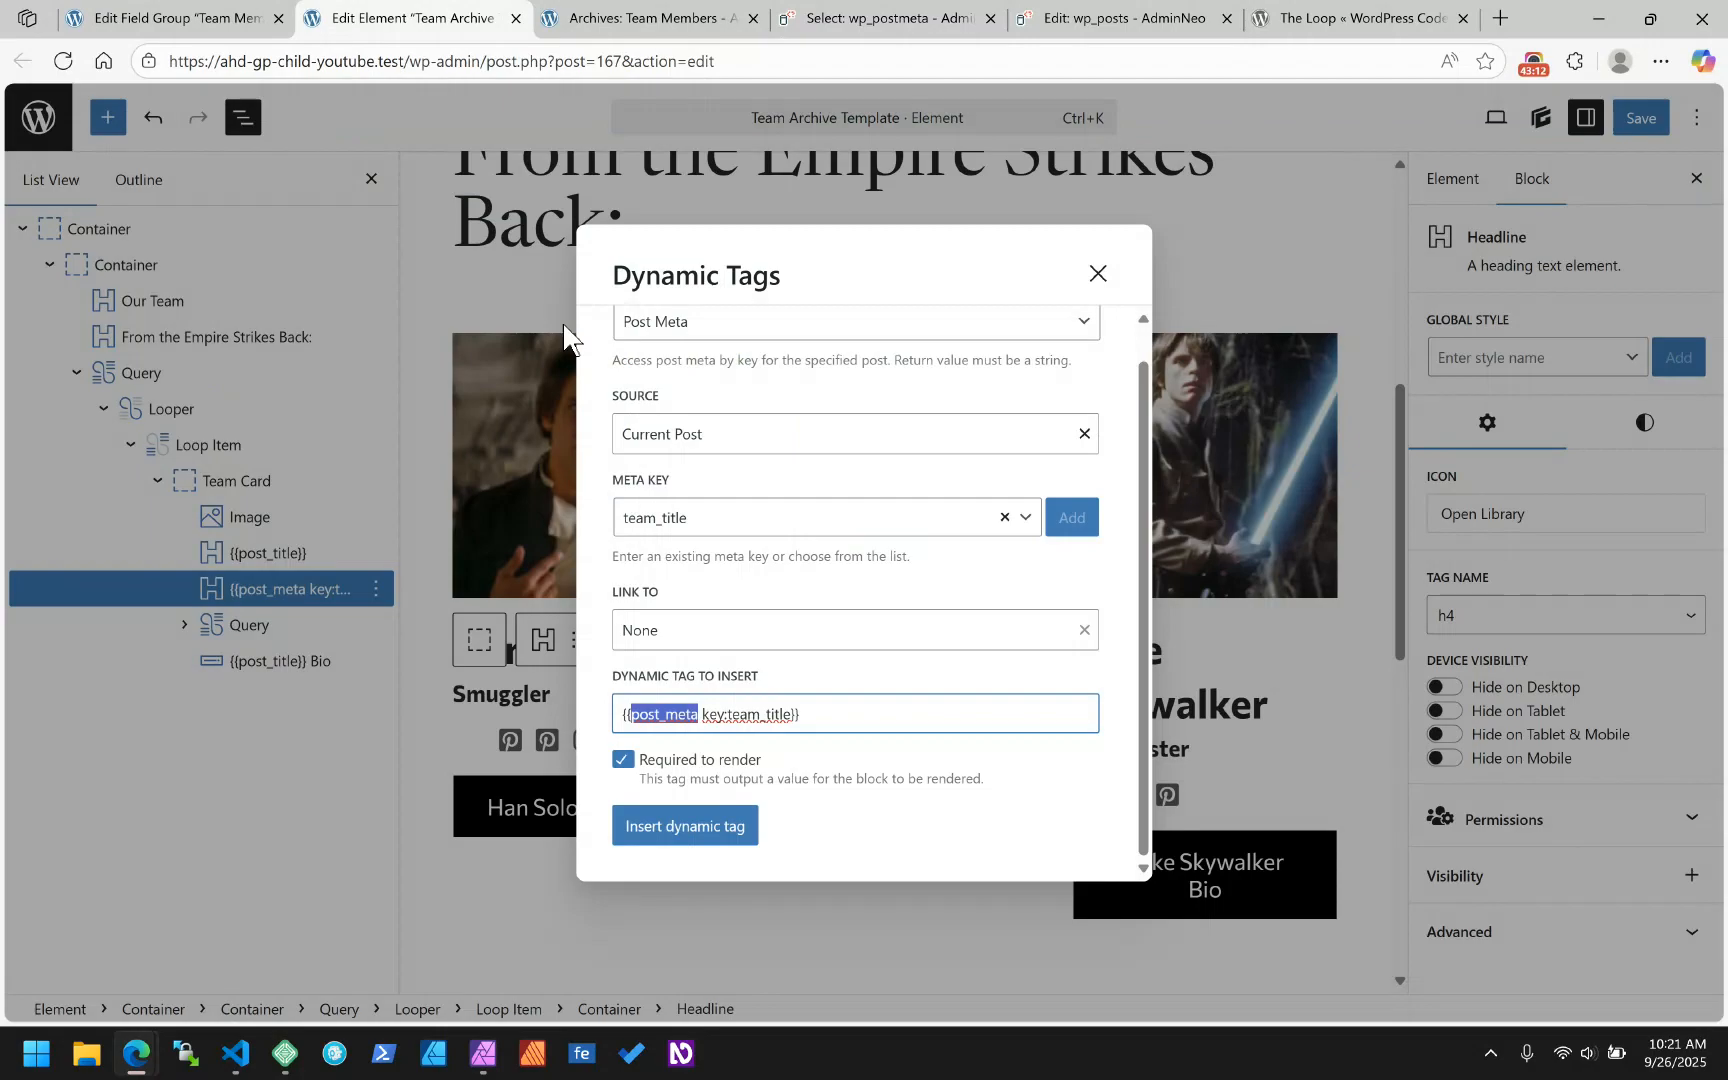
scroll(640, 480, "up", 1)
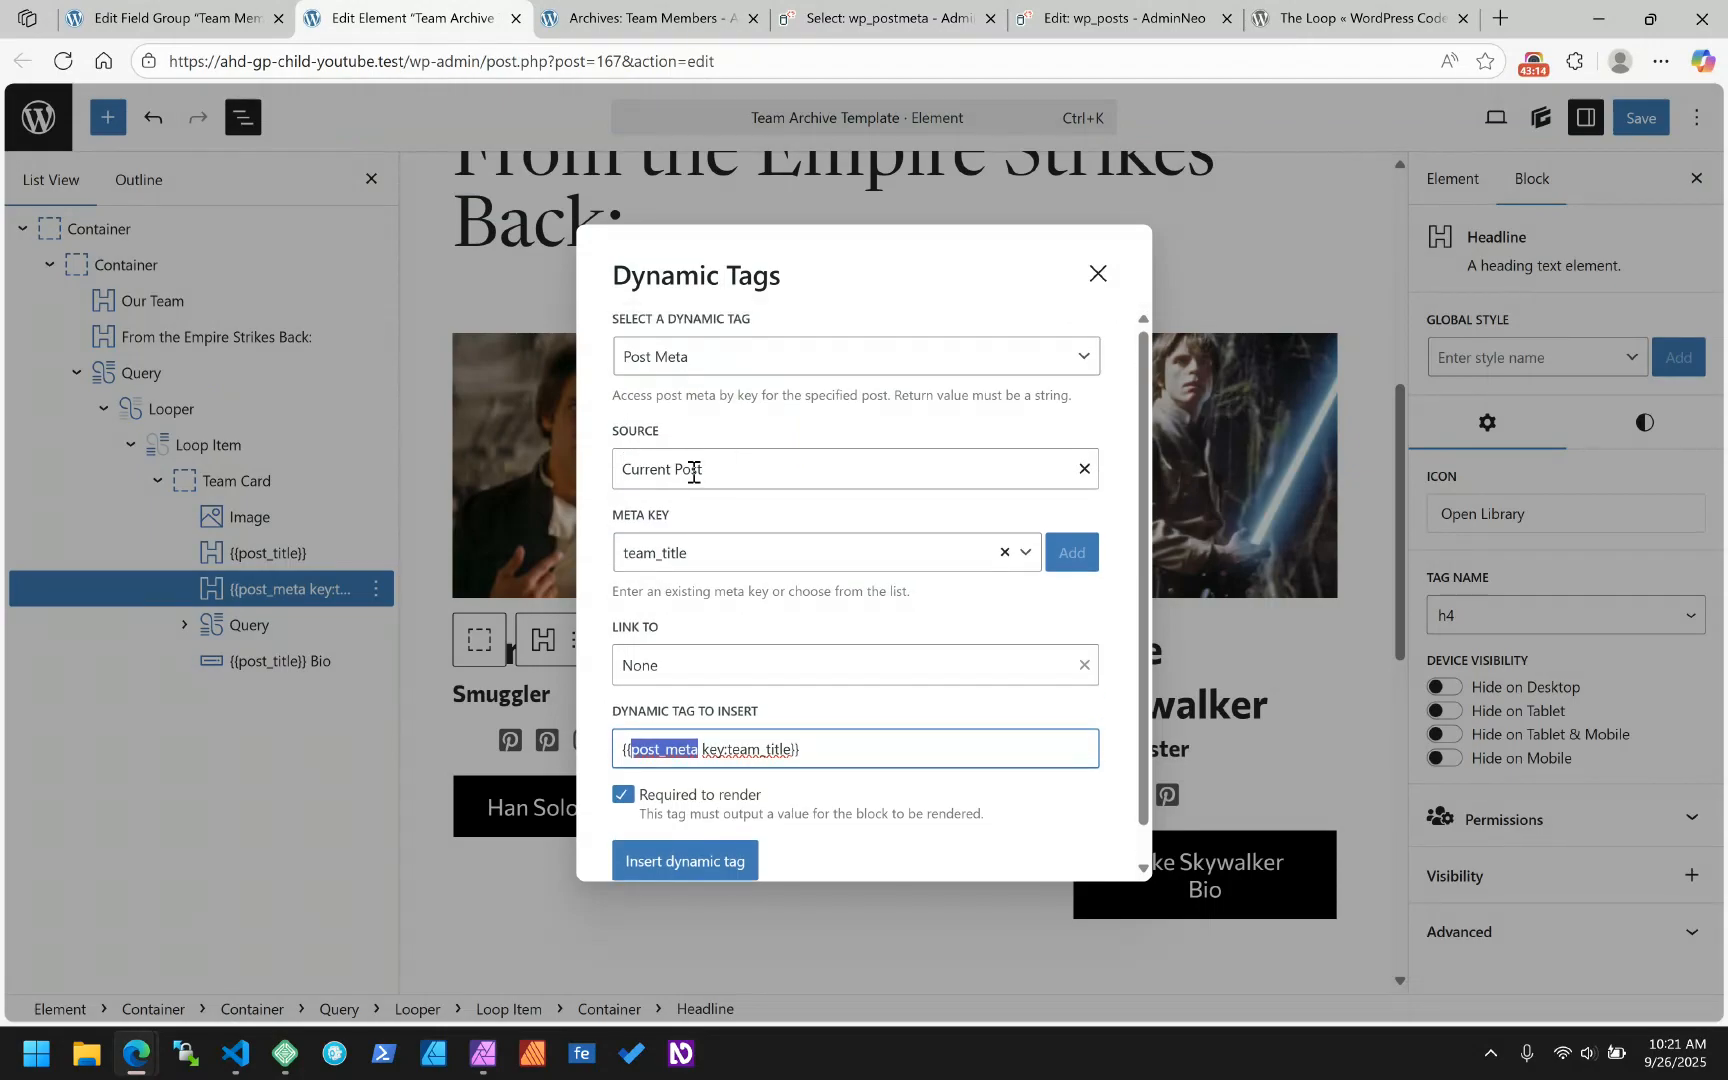
left_click(648, 14)
left_click(843, 16)
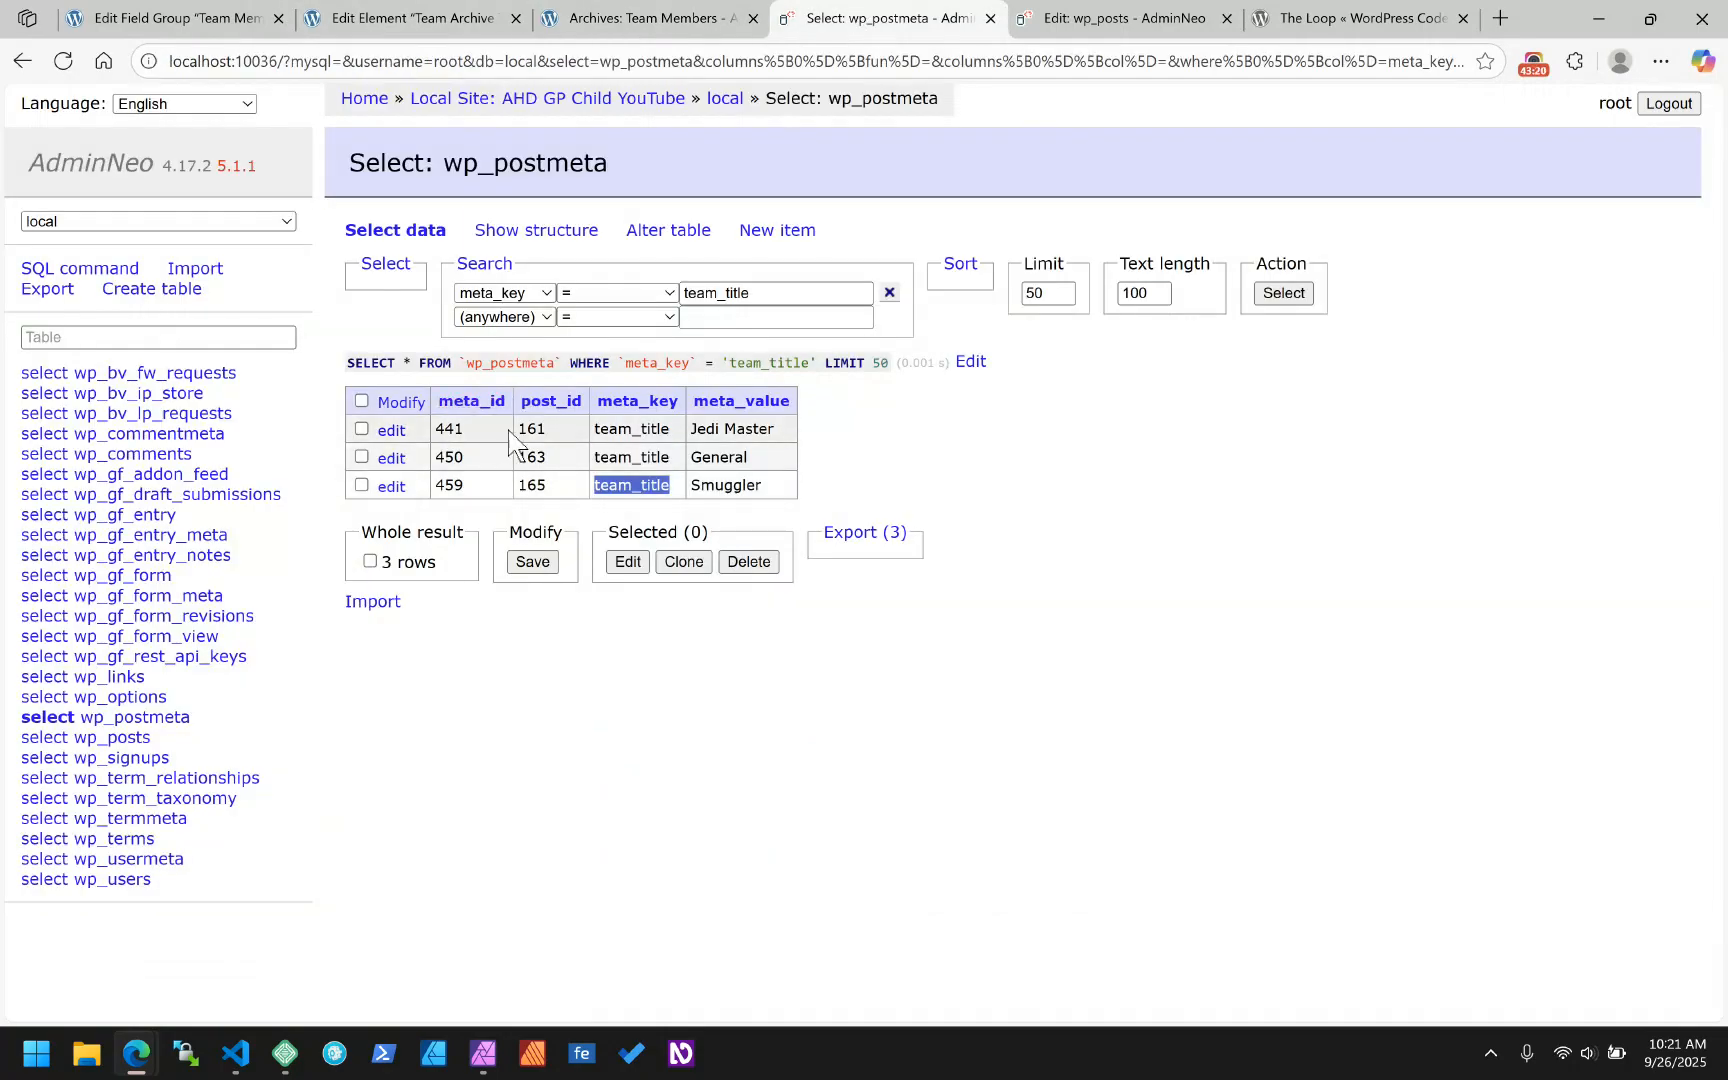
- Highlight the post IDs of the team_title records, then the Jedi Master meta value belonging to post 161
left_click_drag(556, 490, 514, 428)
left_click(533, 455)
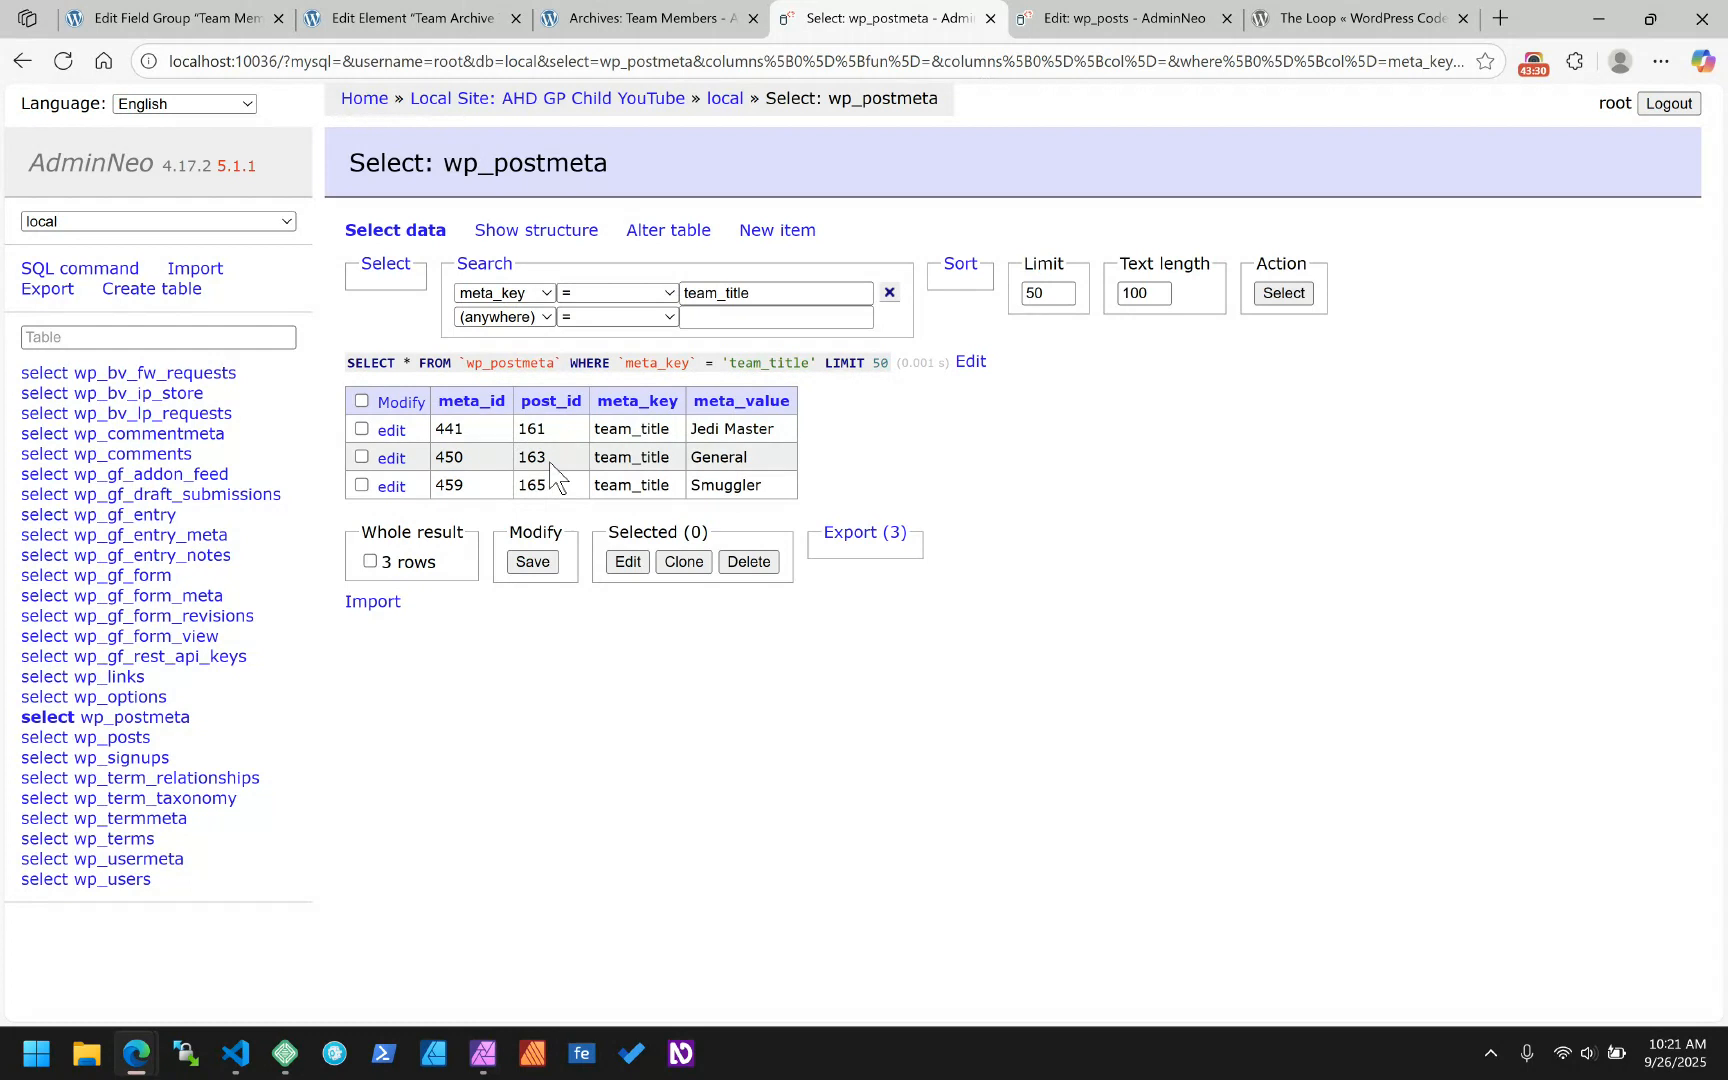
double_click(532, 456)
left_click(568, 487)
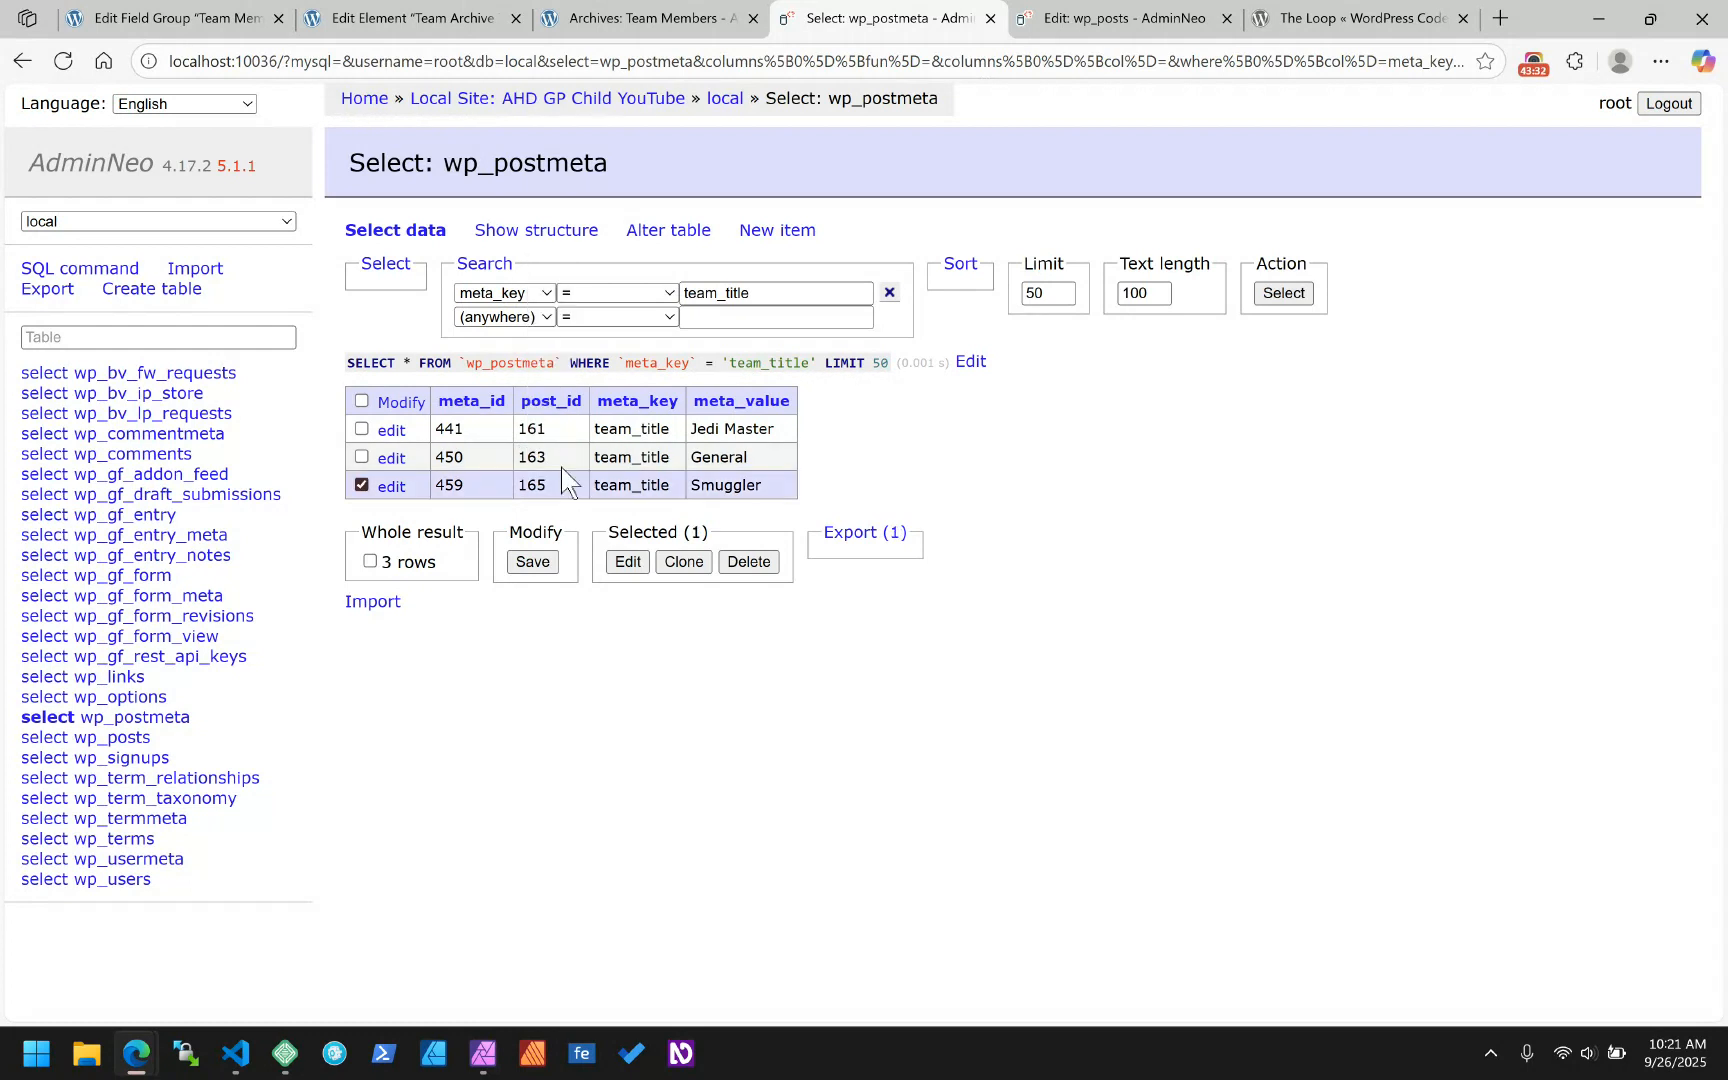
double_click(531, 429)
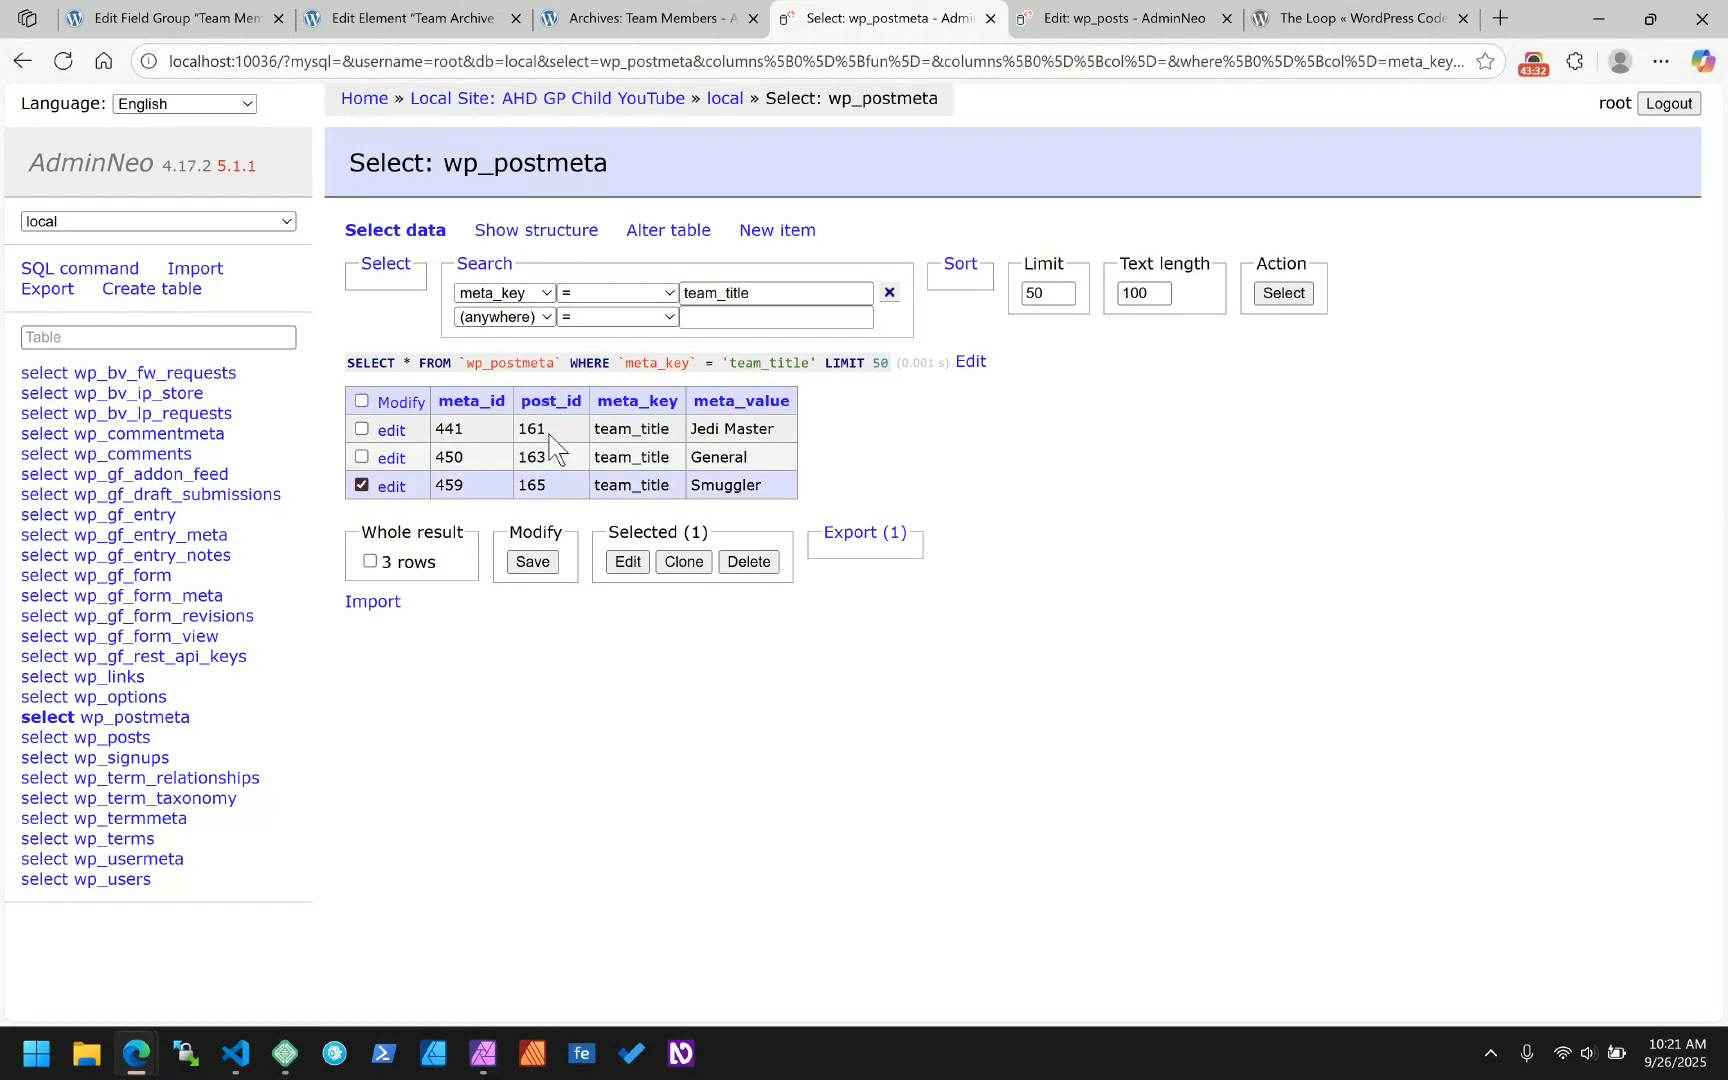
left_click(361, 485)
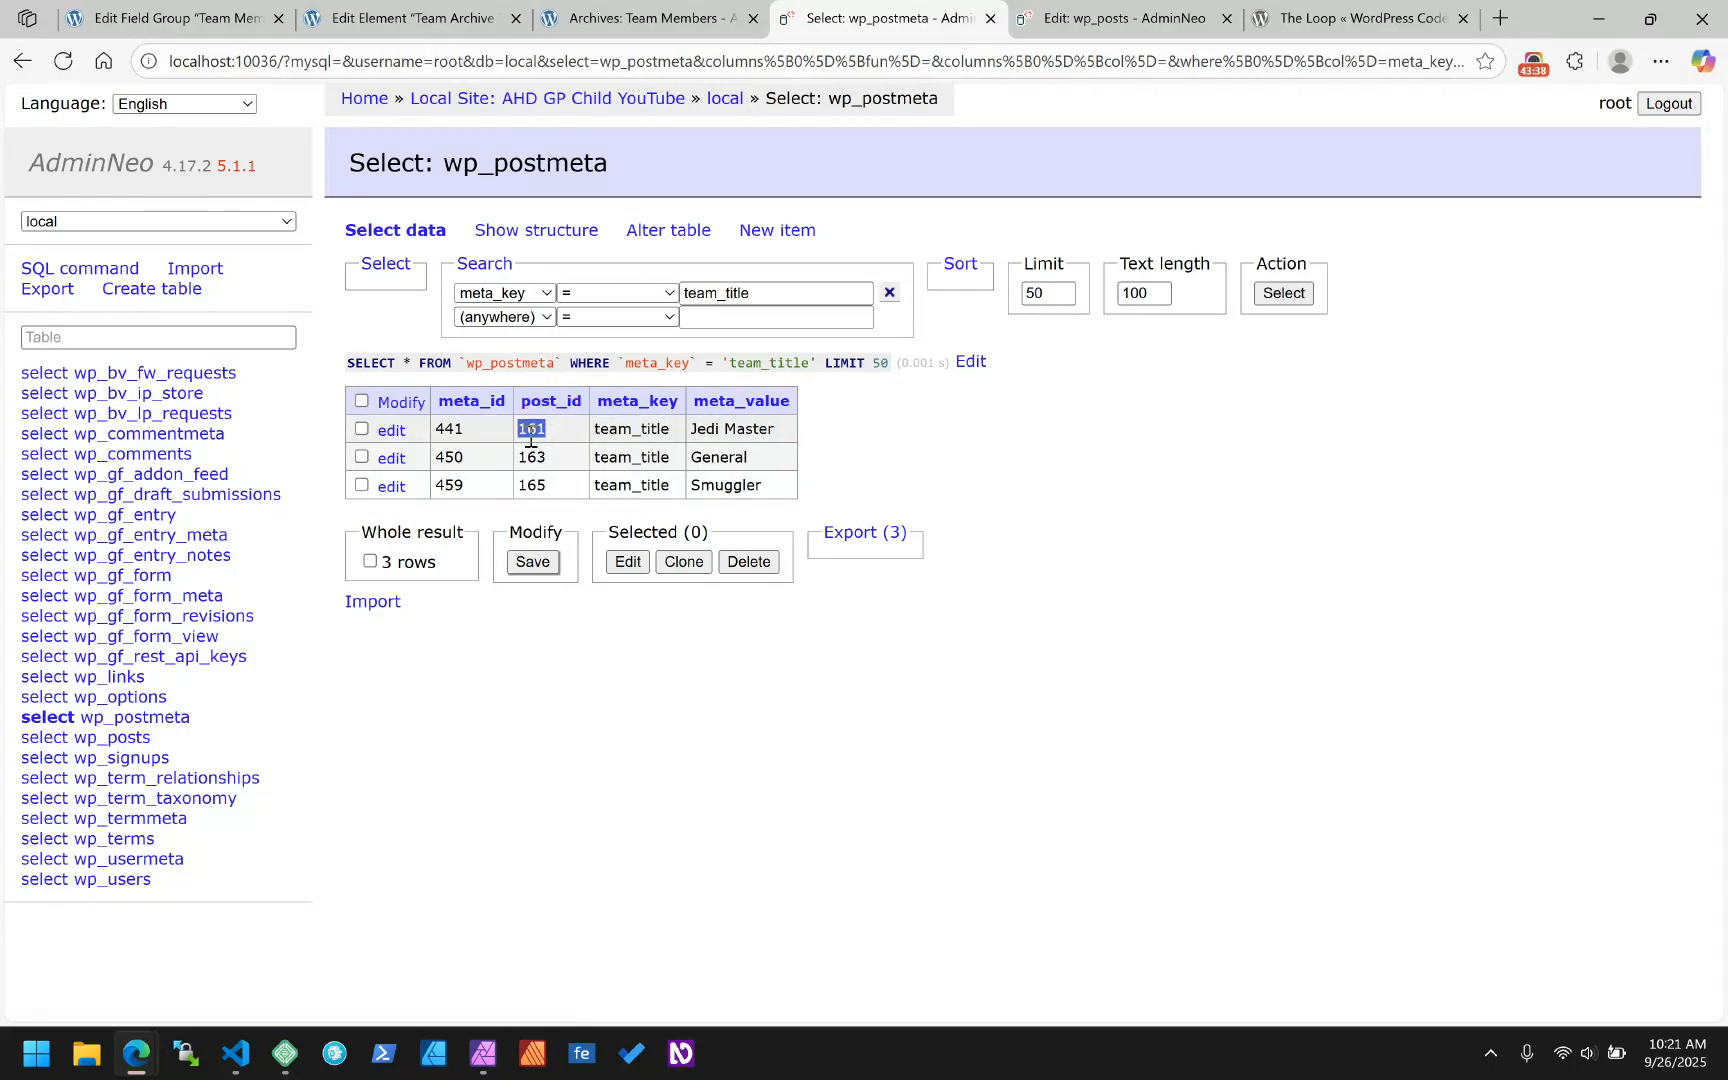
left_click_drag(783, 432, 688, 431)
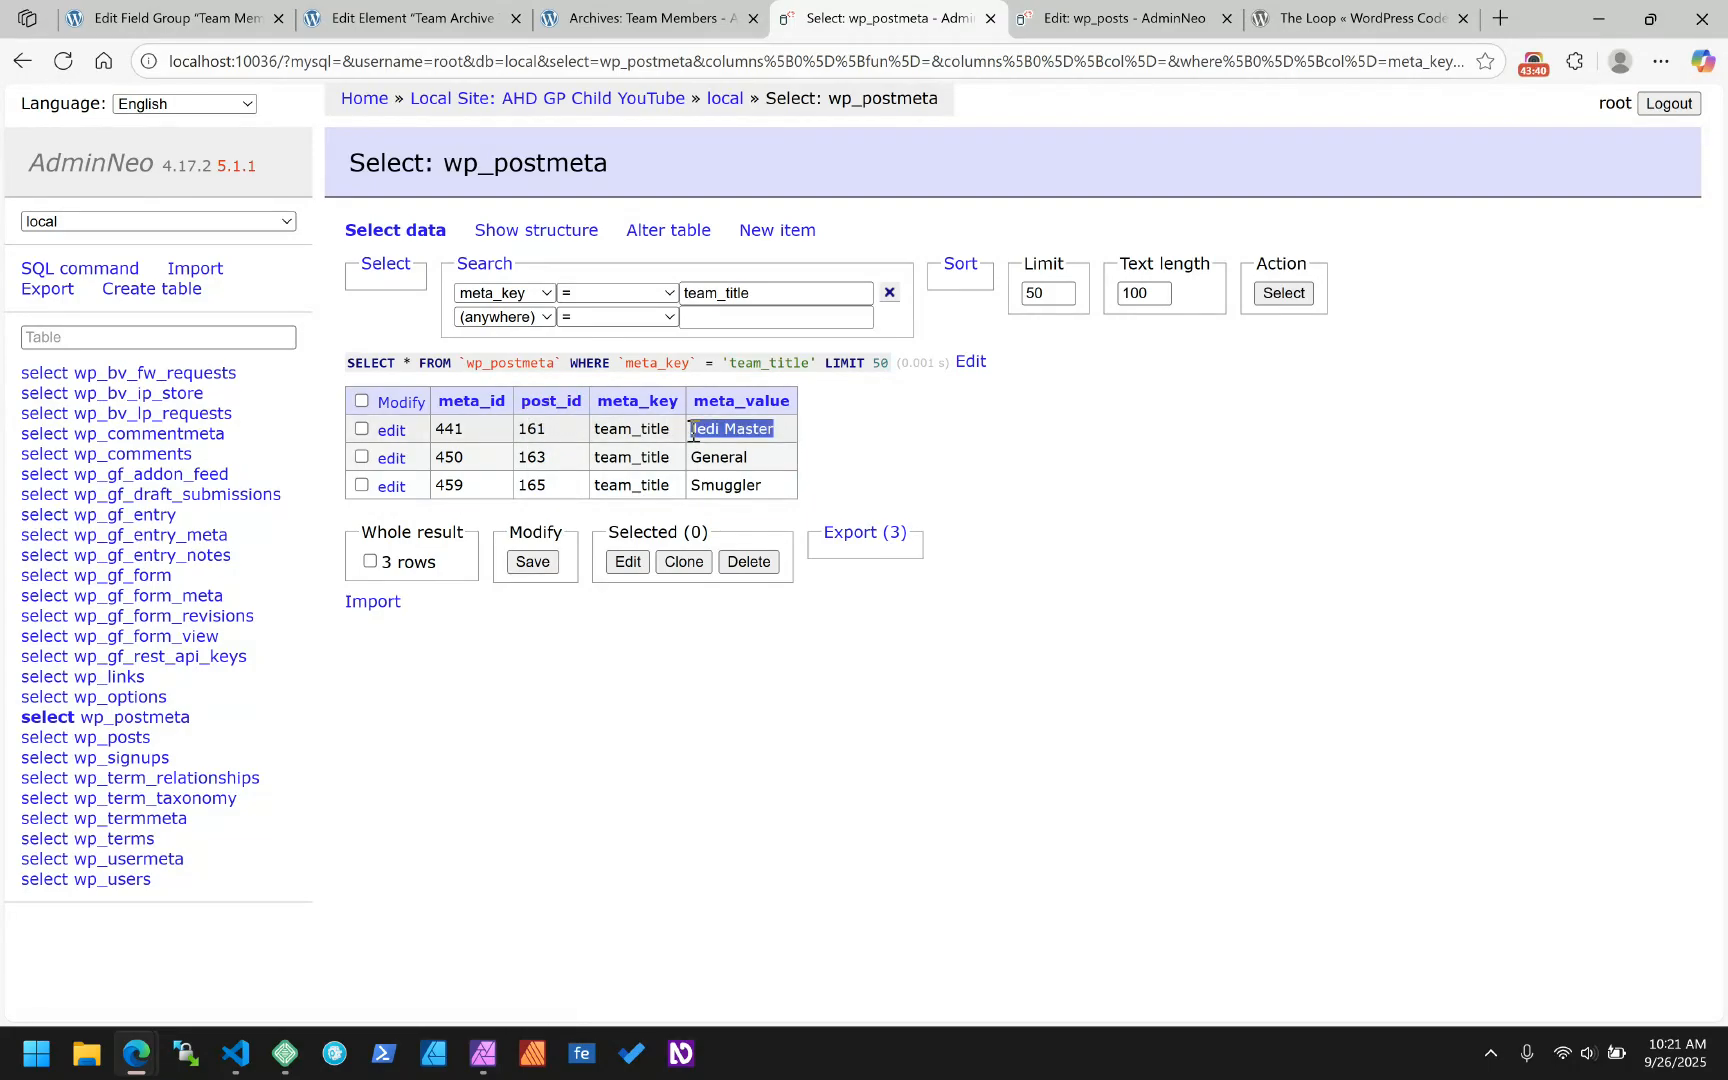
left_click(916, 452)
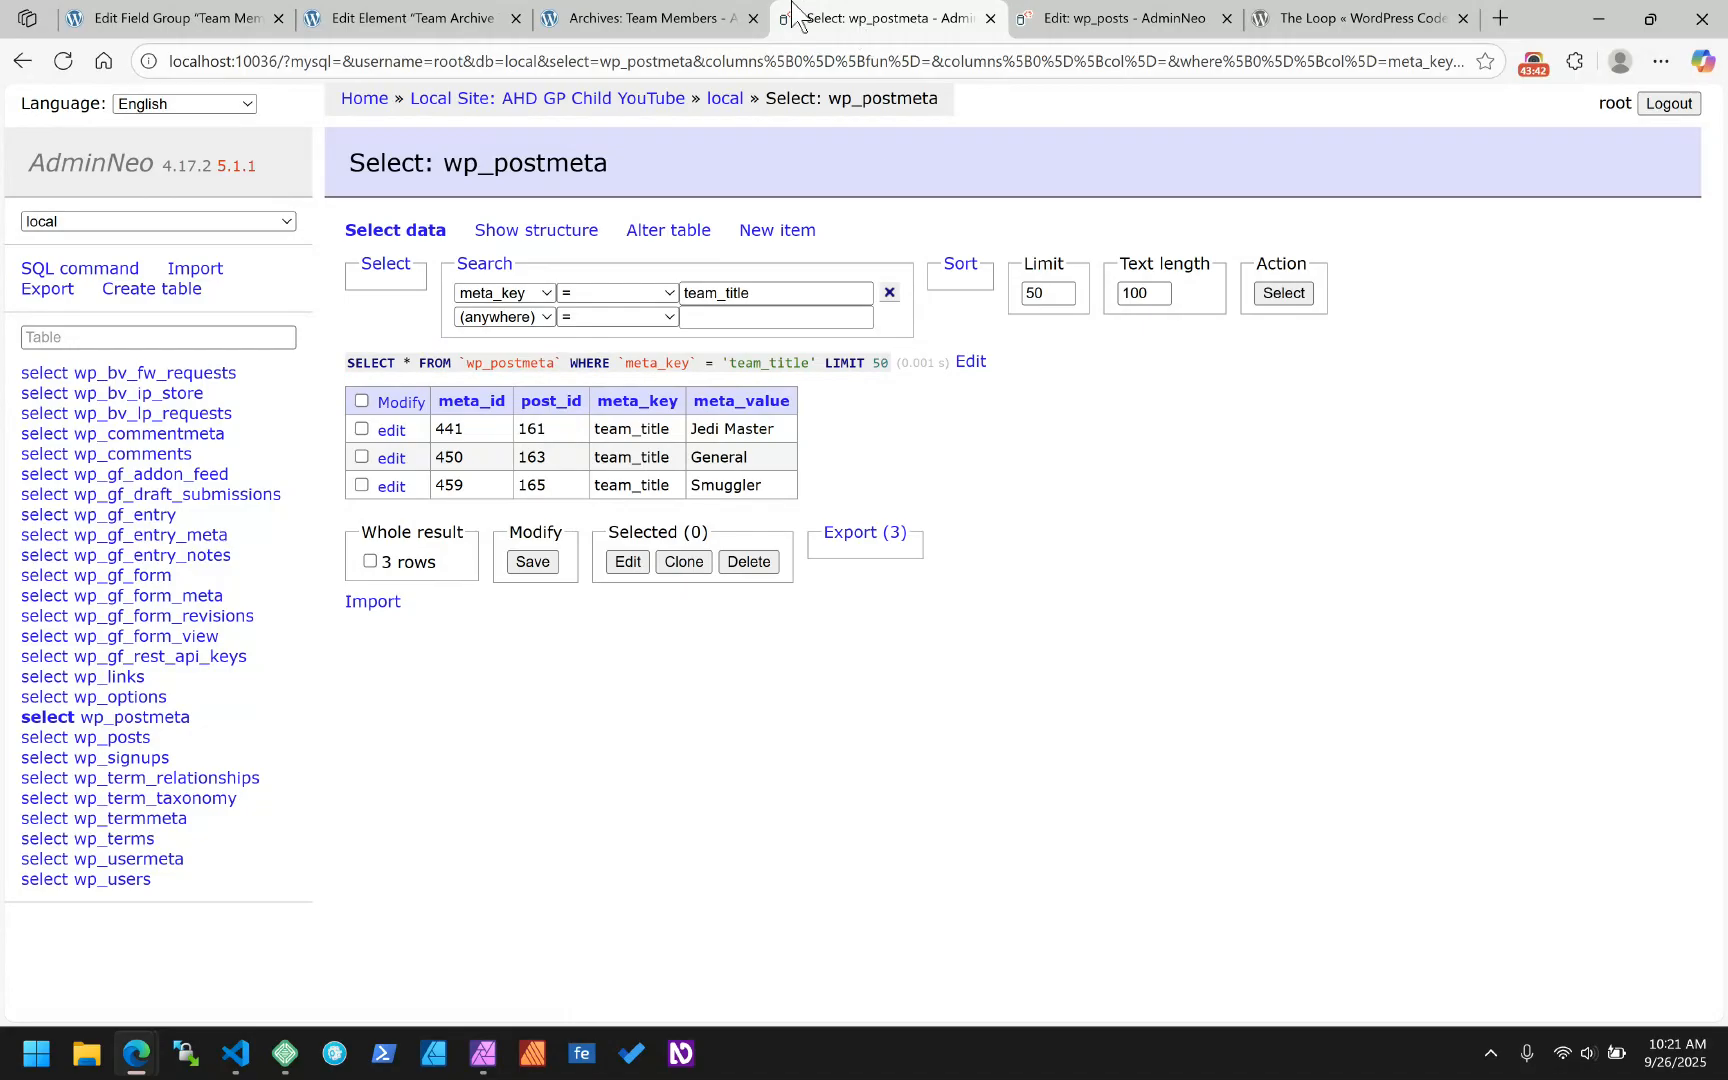
- Return to the Team Archive element, close the Dynamic Tags dialog, and select the nested Query block inside the Team Card
left_click(662, 14)
left_click(503, 15)
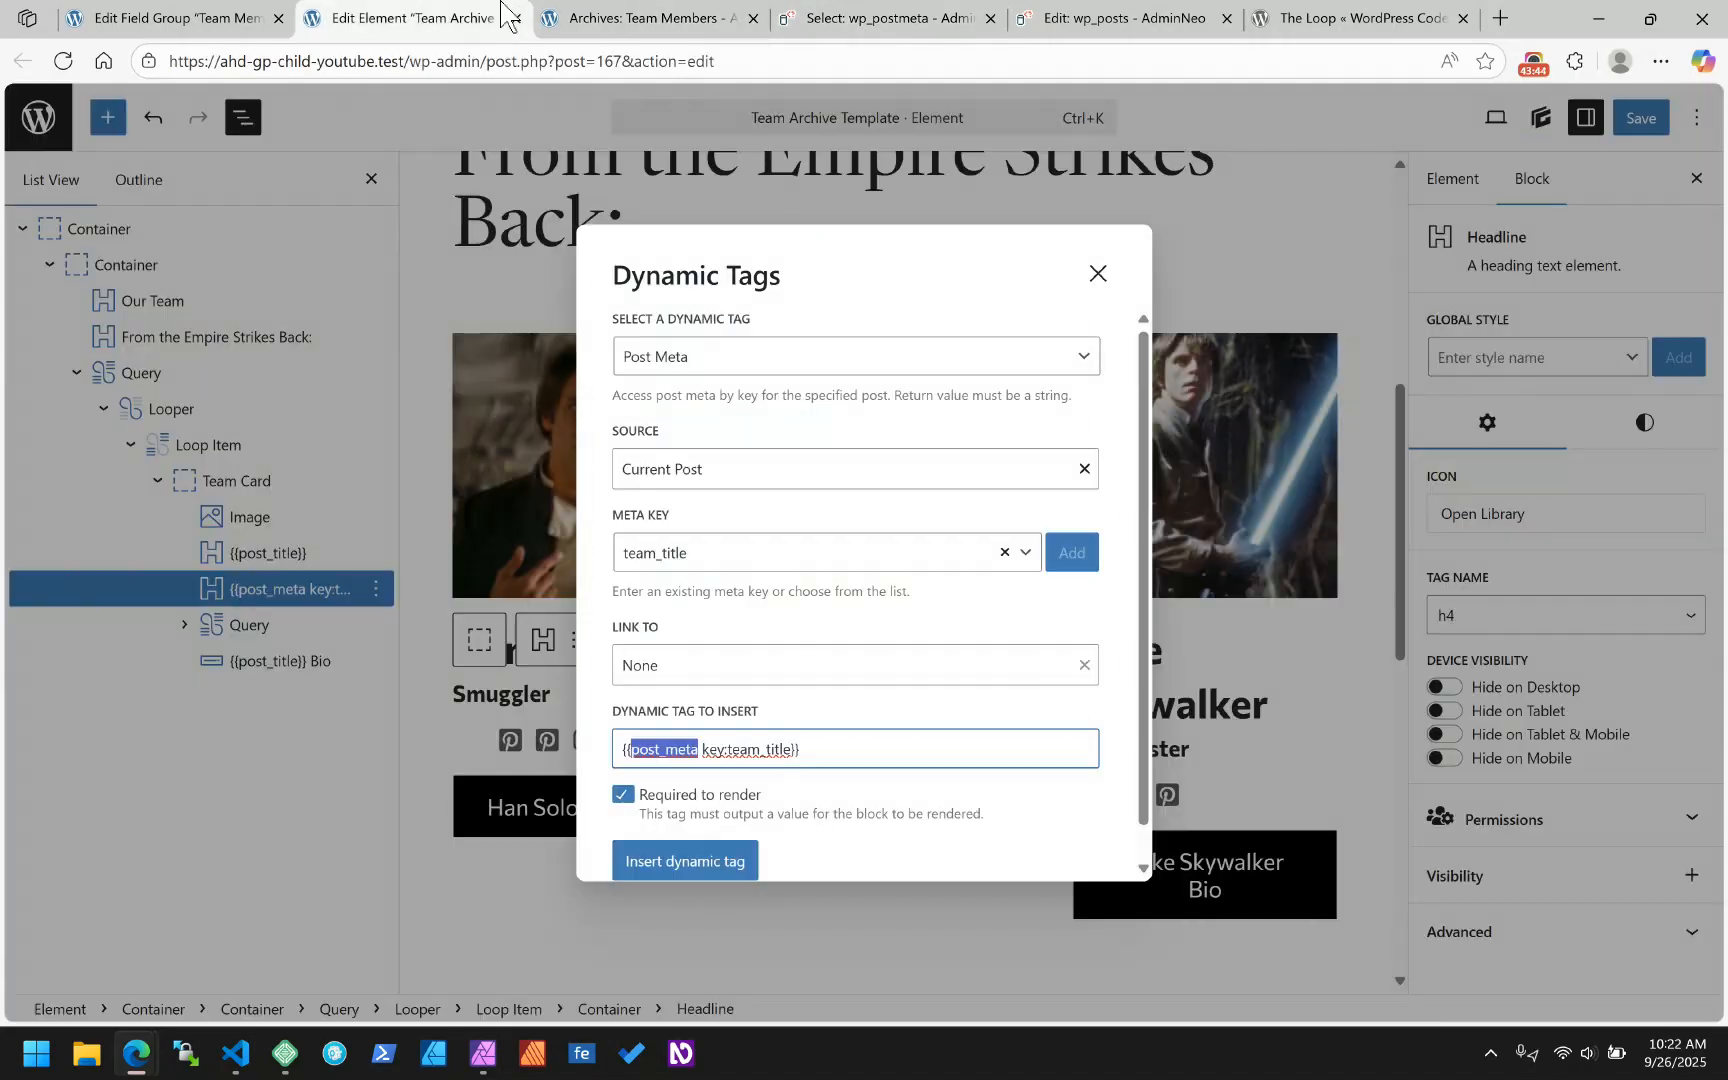
left_click(1097, 274)
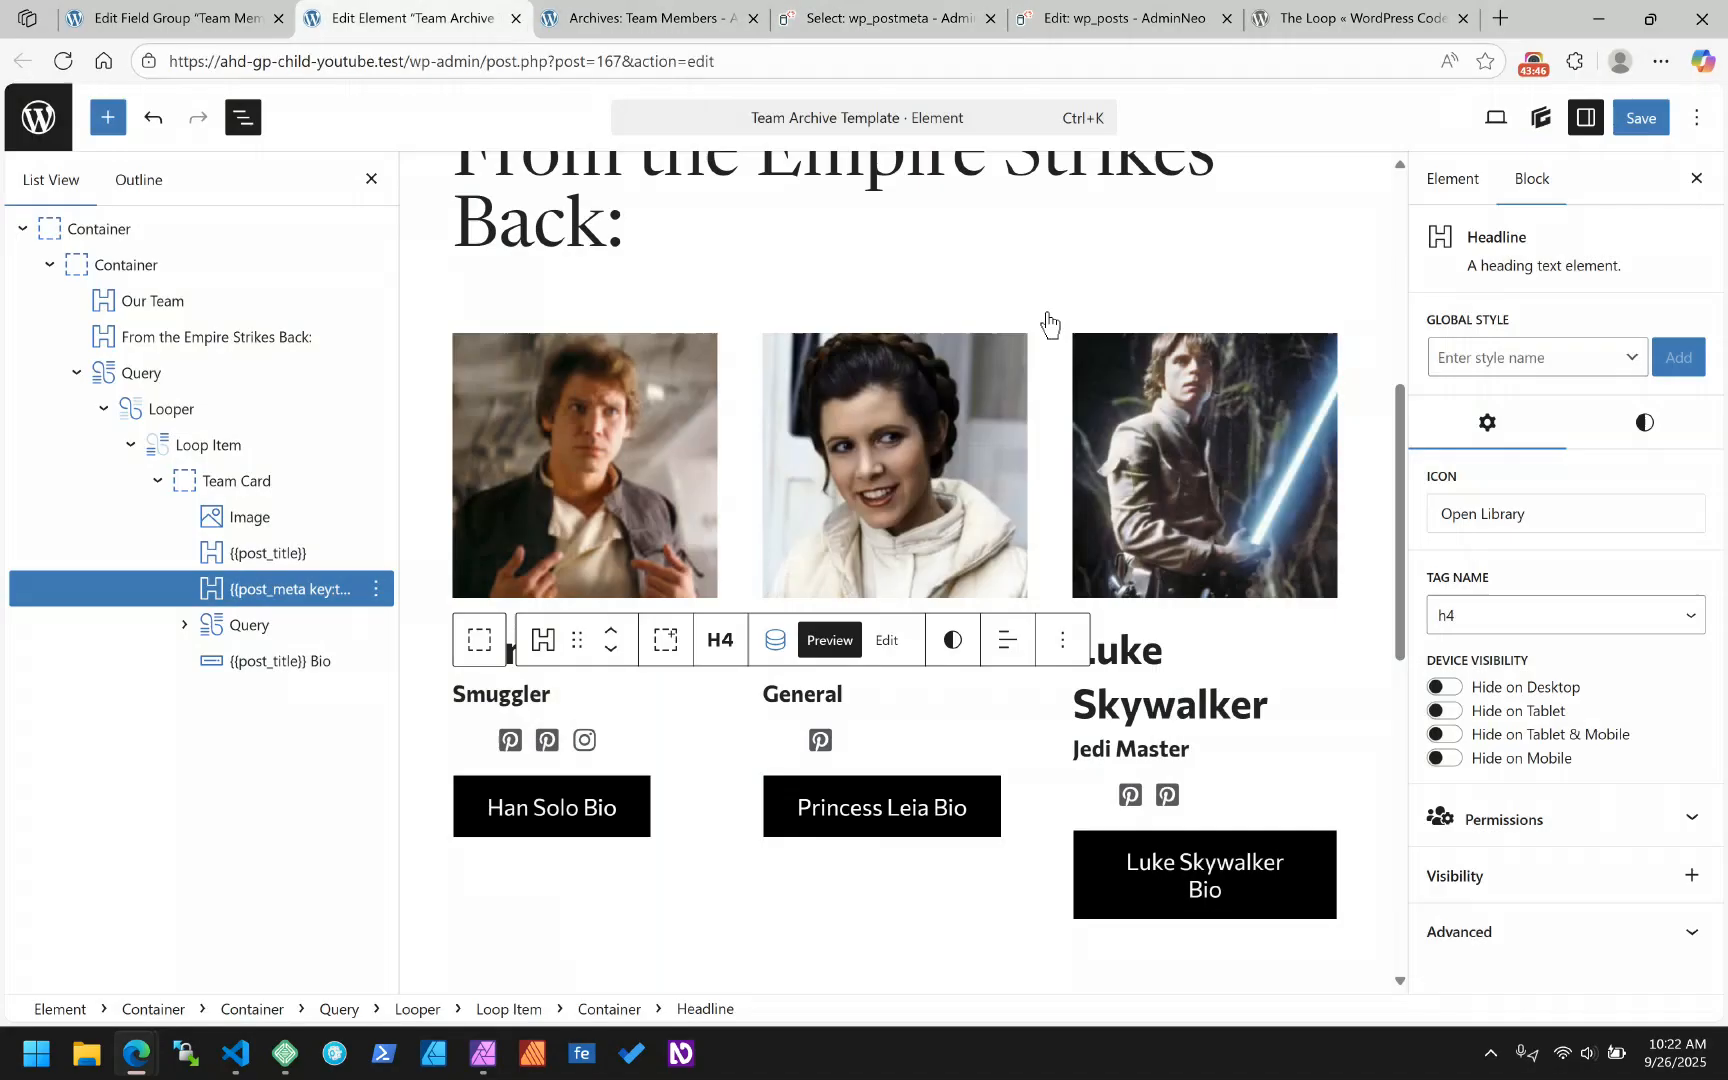
scroll(675, 501, "down", 2)
left_click(509, 518)
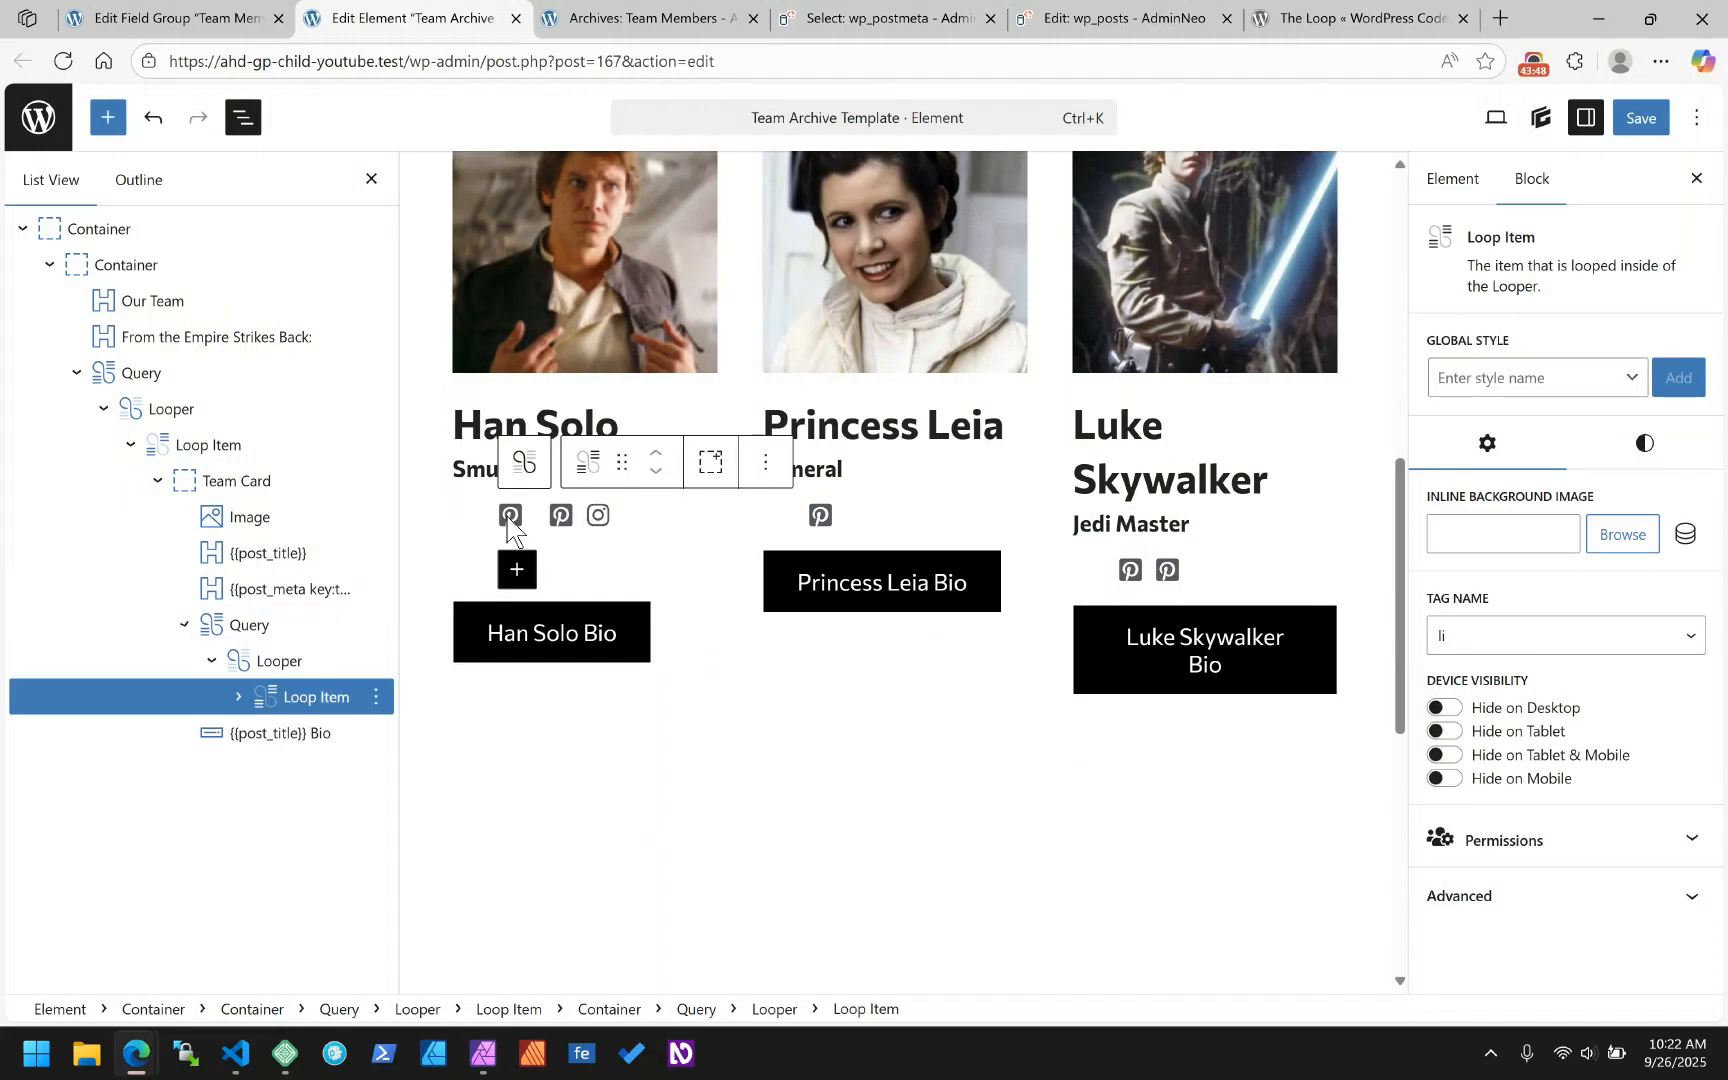
left_click(250, 625)
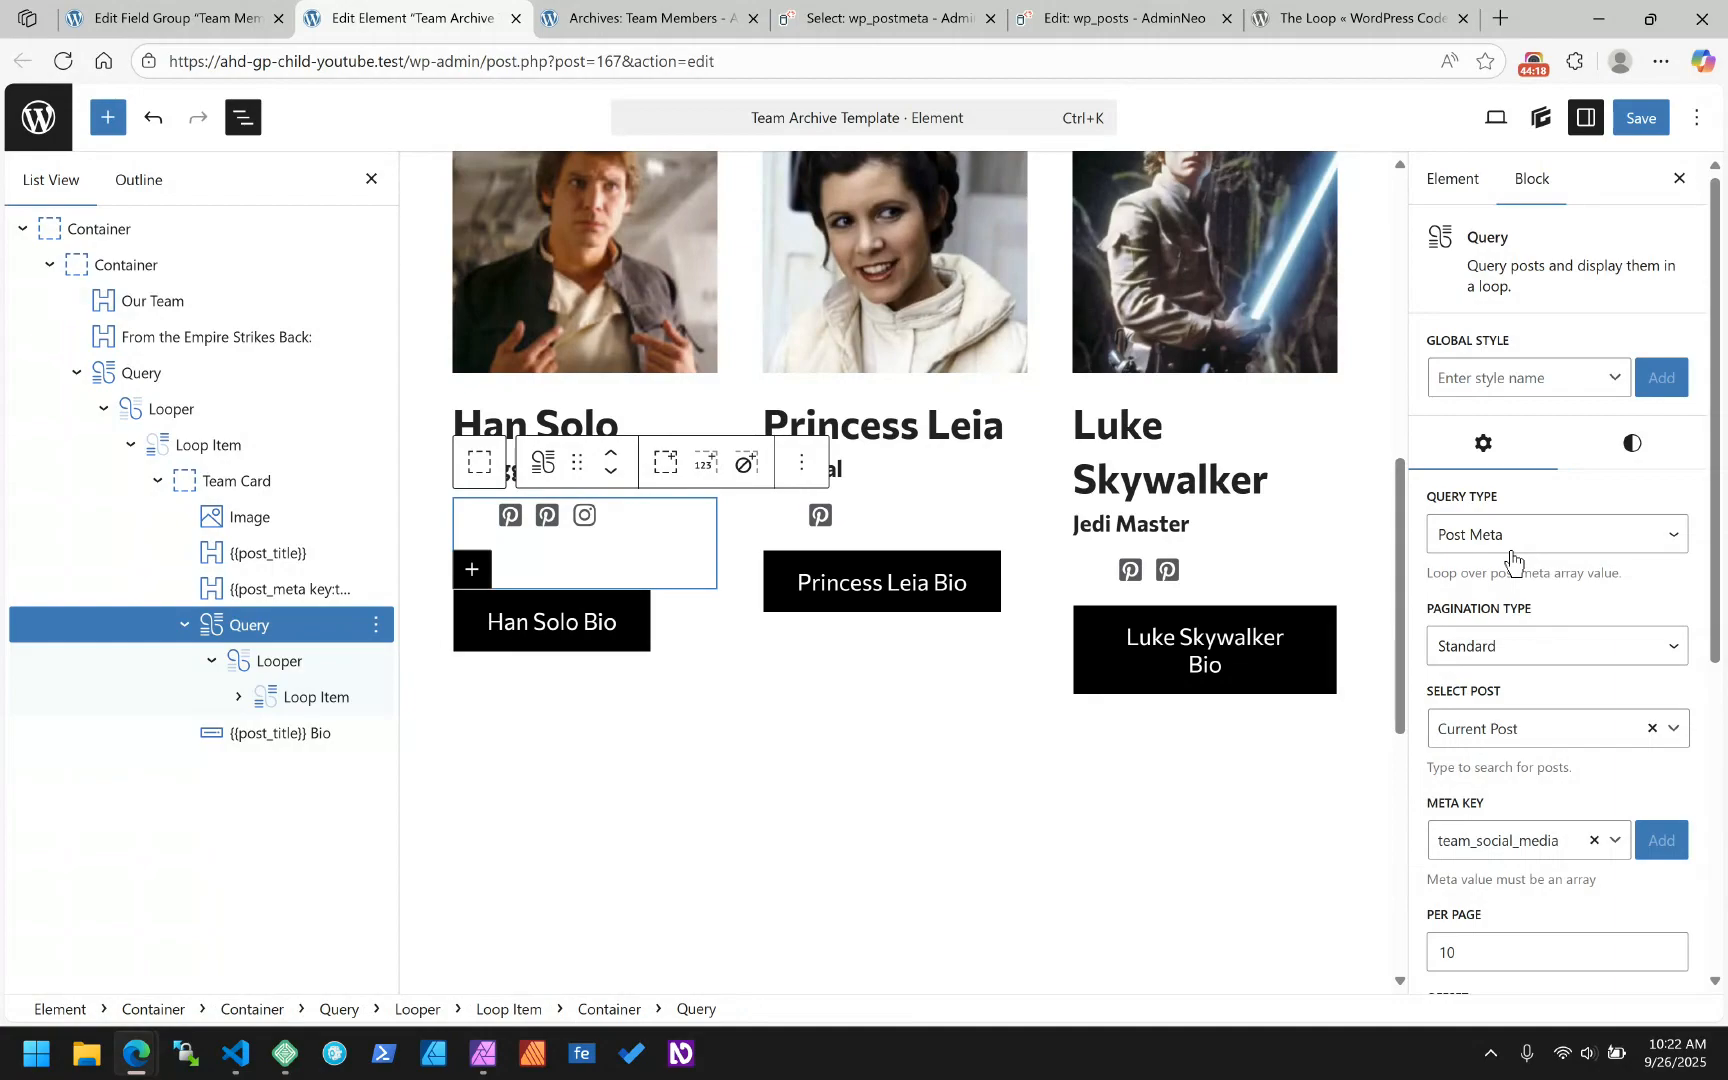
- Clear the team_title filter on wp_postmeta in AdminNeo, check the Social Media field's name in the ACF field group, and return to wp_postmeta
left_click(1125, 17)
left_click(922, 14)
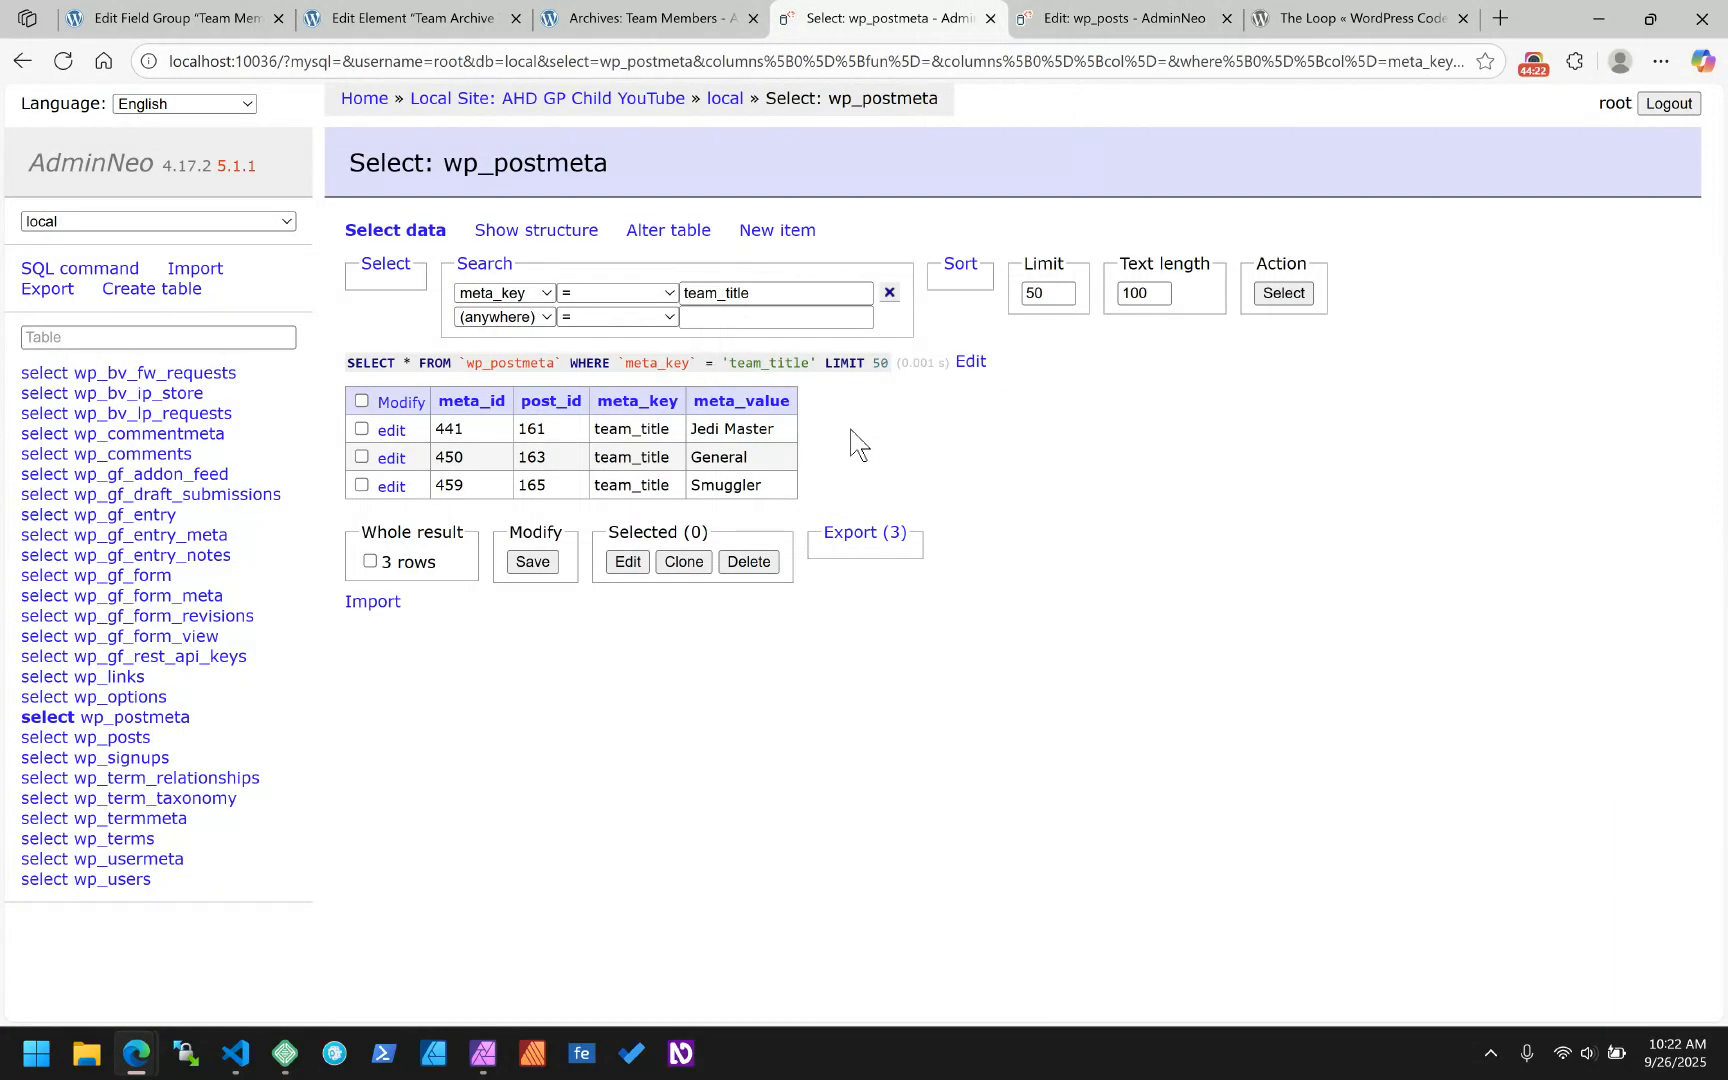
left_click(392, 233)
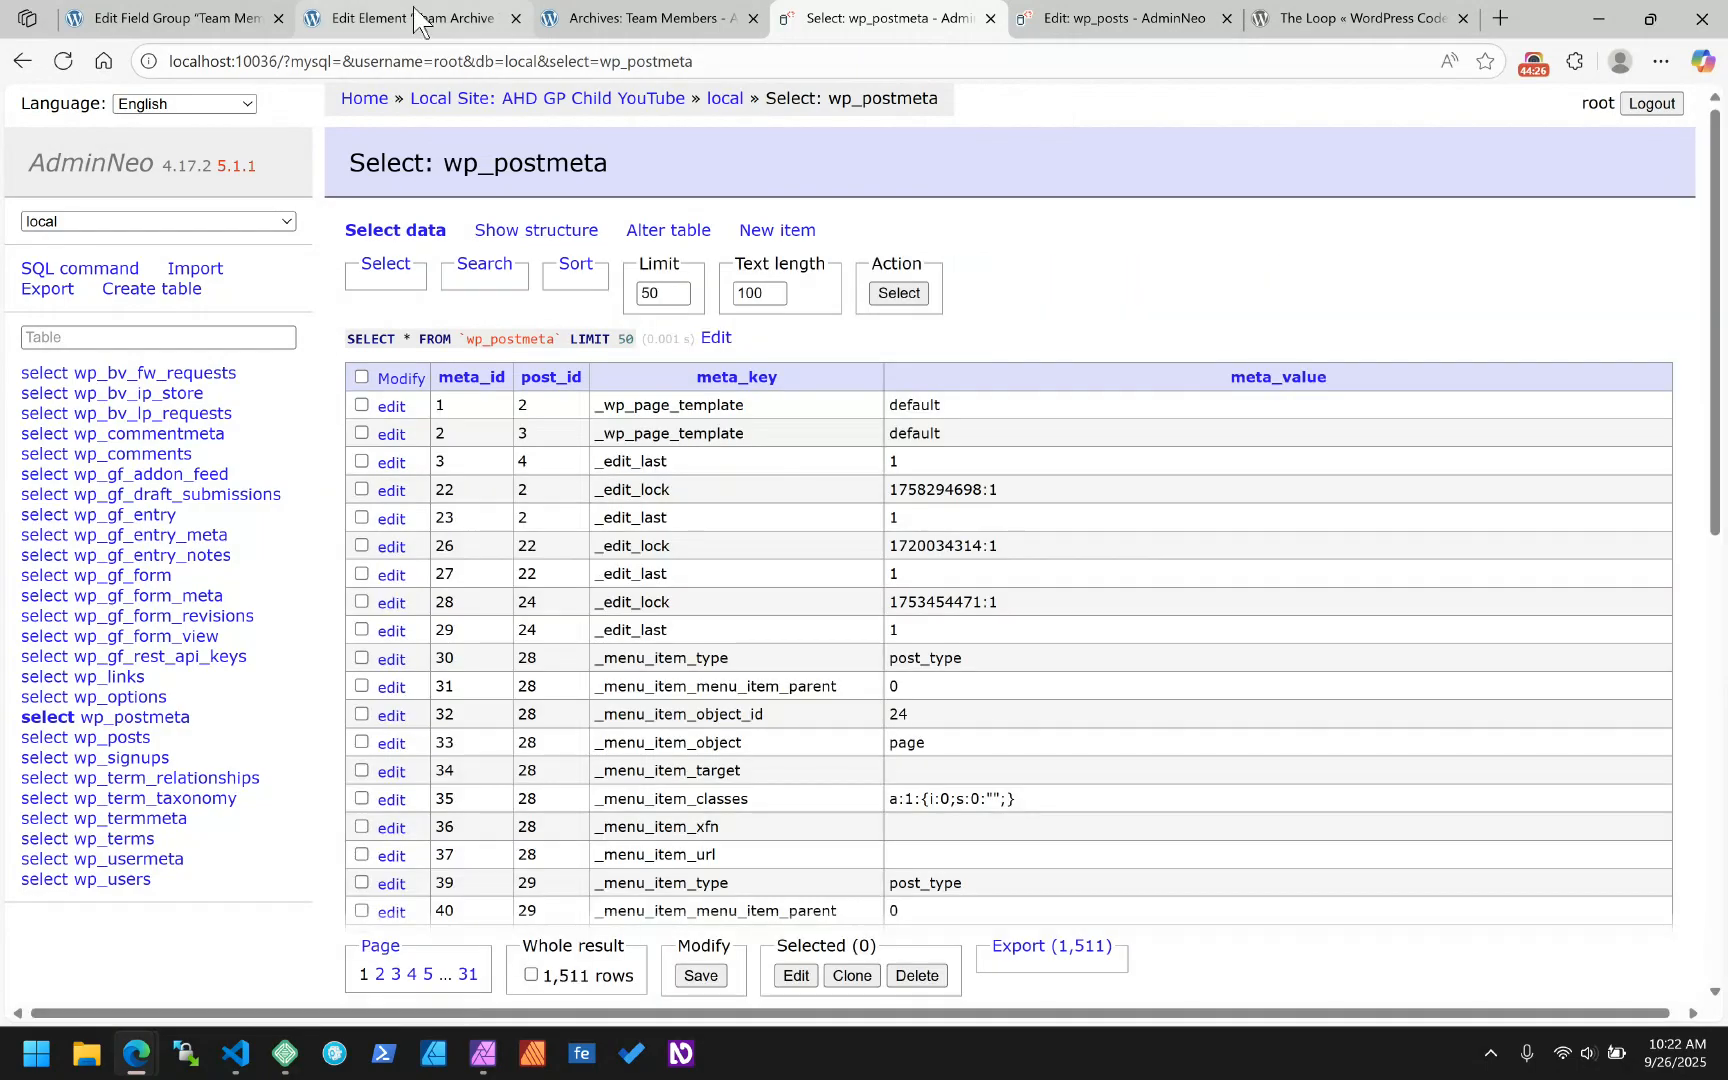
left_click(452, 12)
left_click(205, 17)
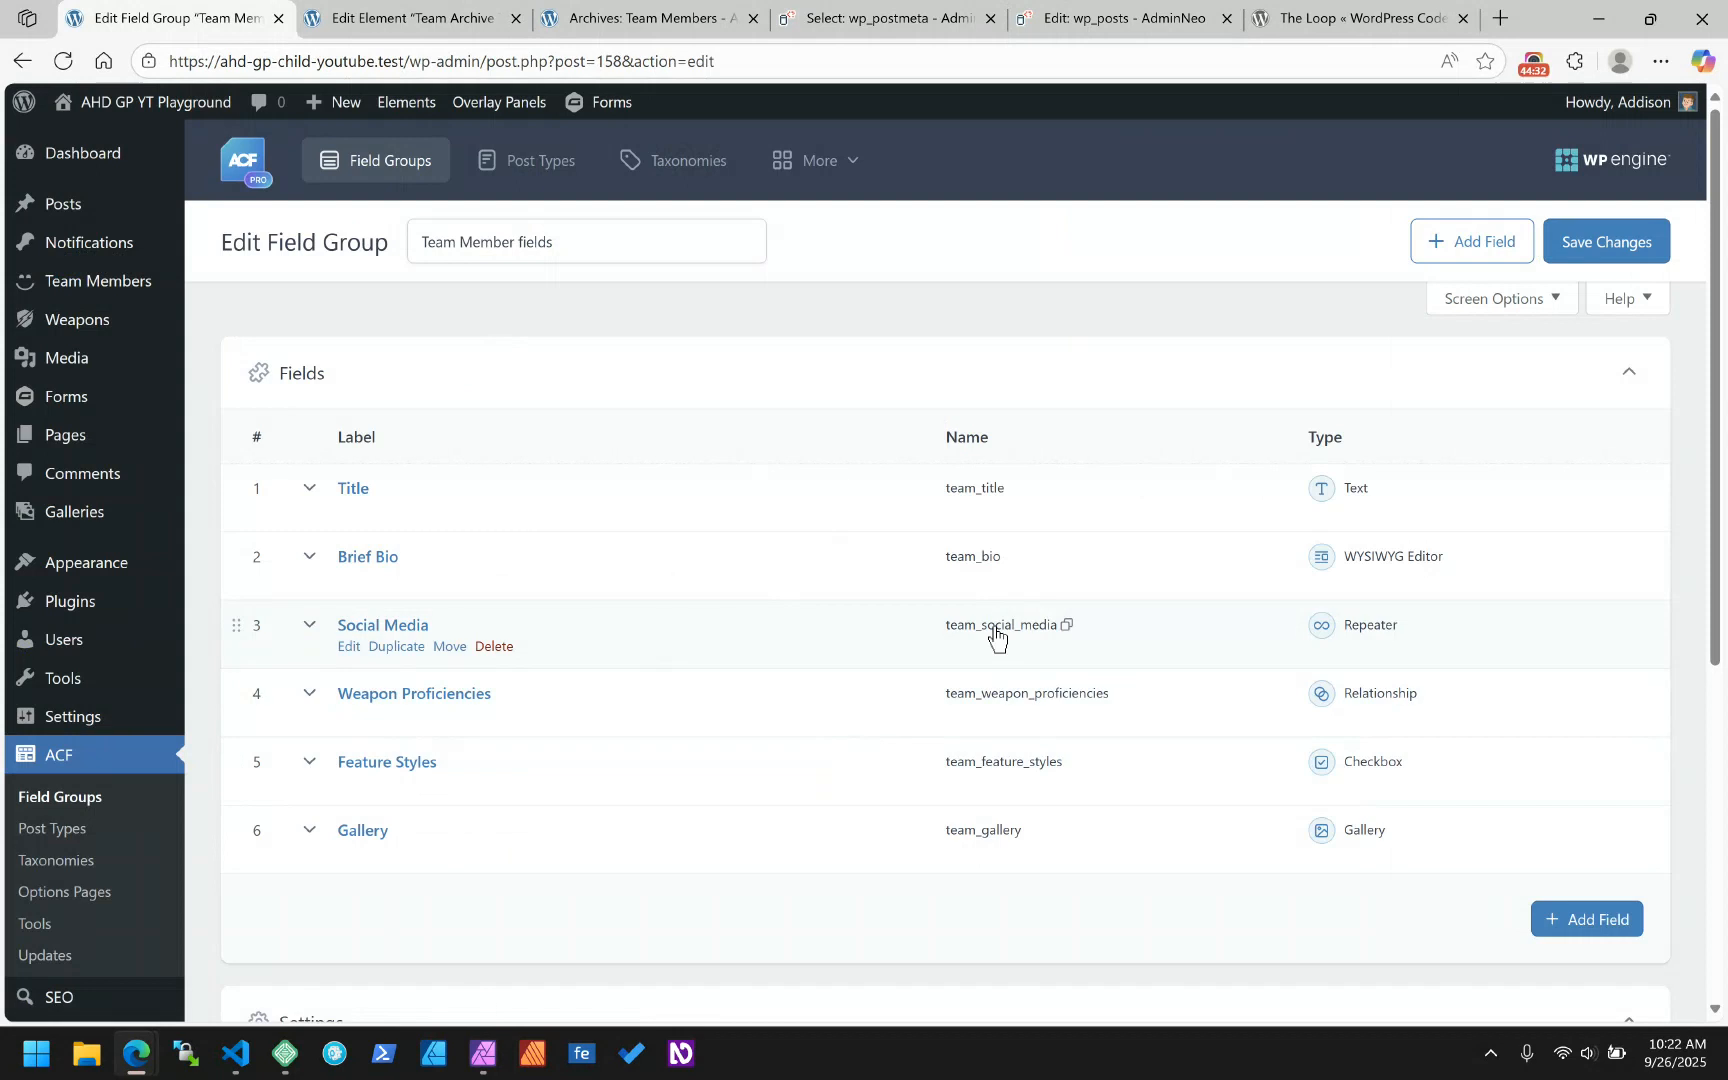
left_click(895, 16)
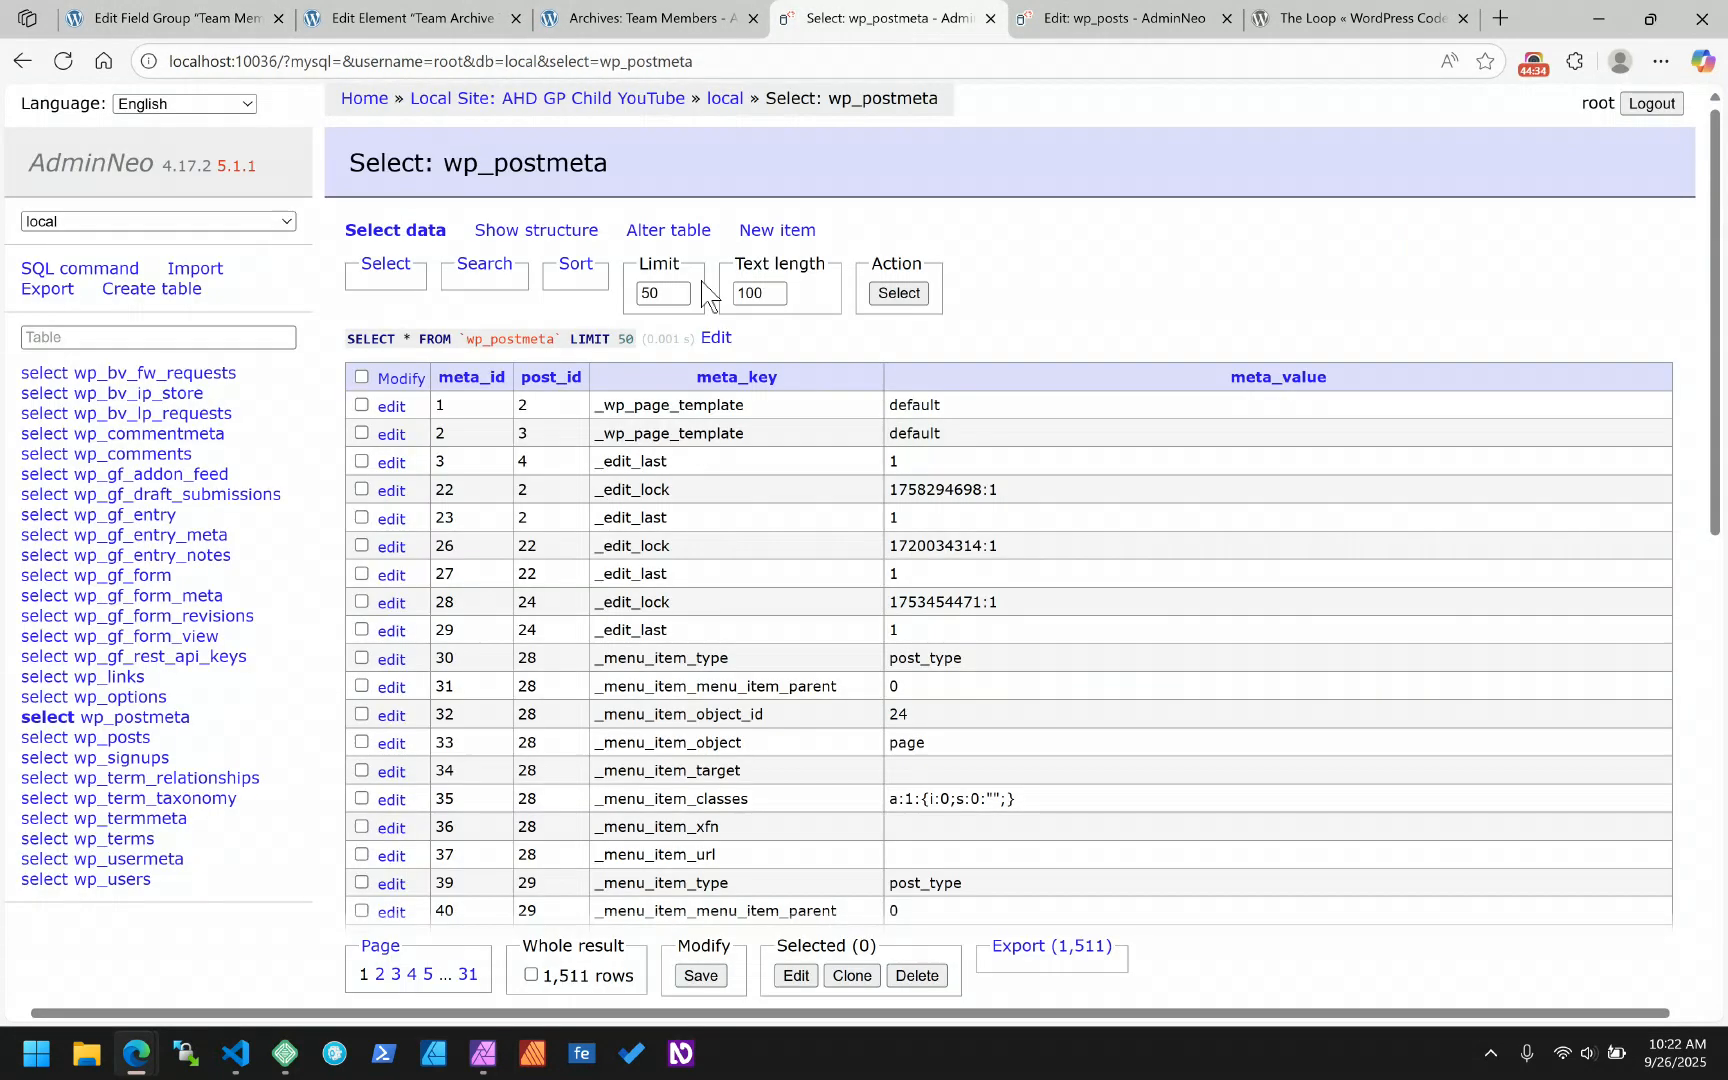
- Search the wp_postmeta table for records whose meta_key equals team_social_media
left_click(476, 290)
left_click(528, 293)
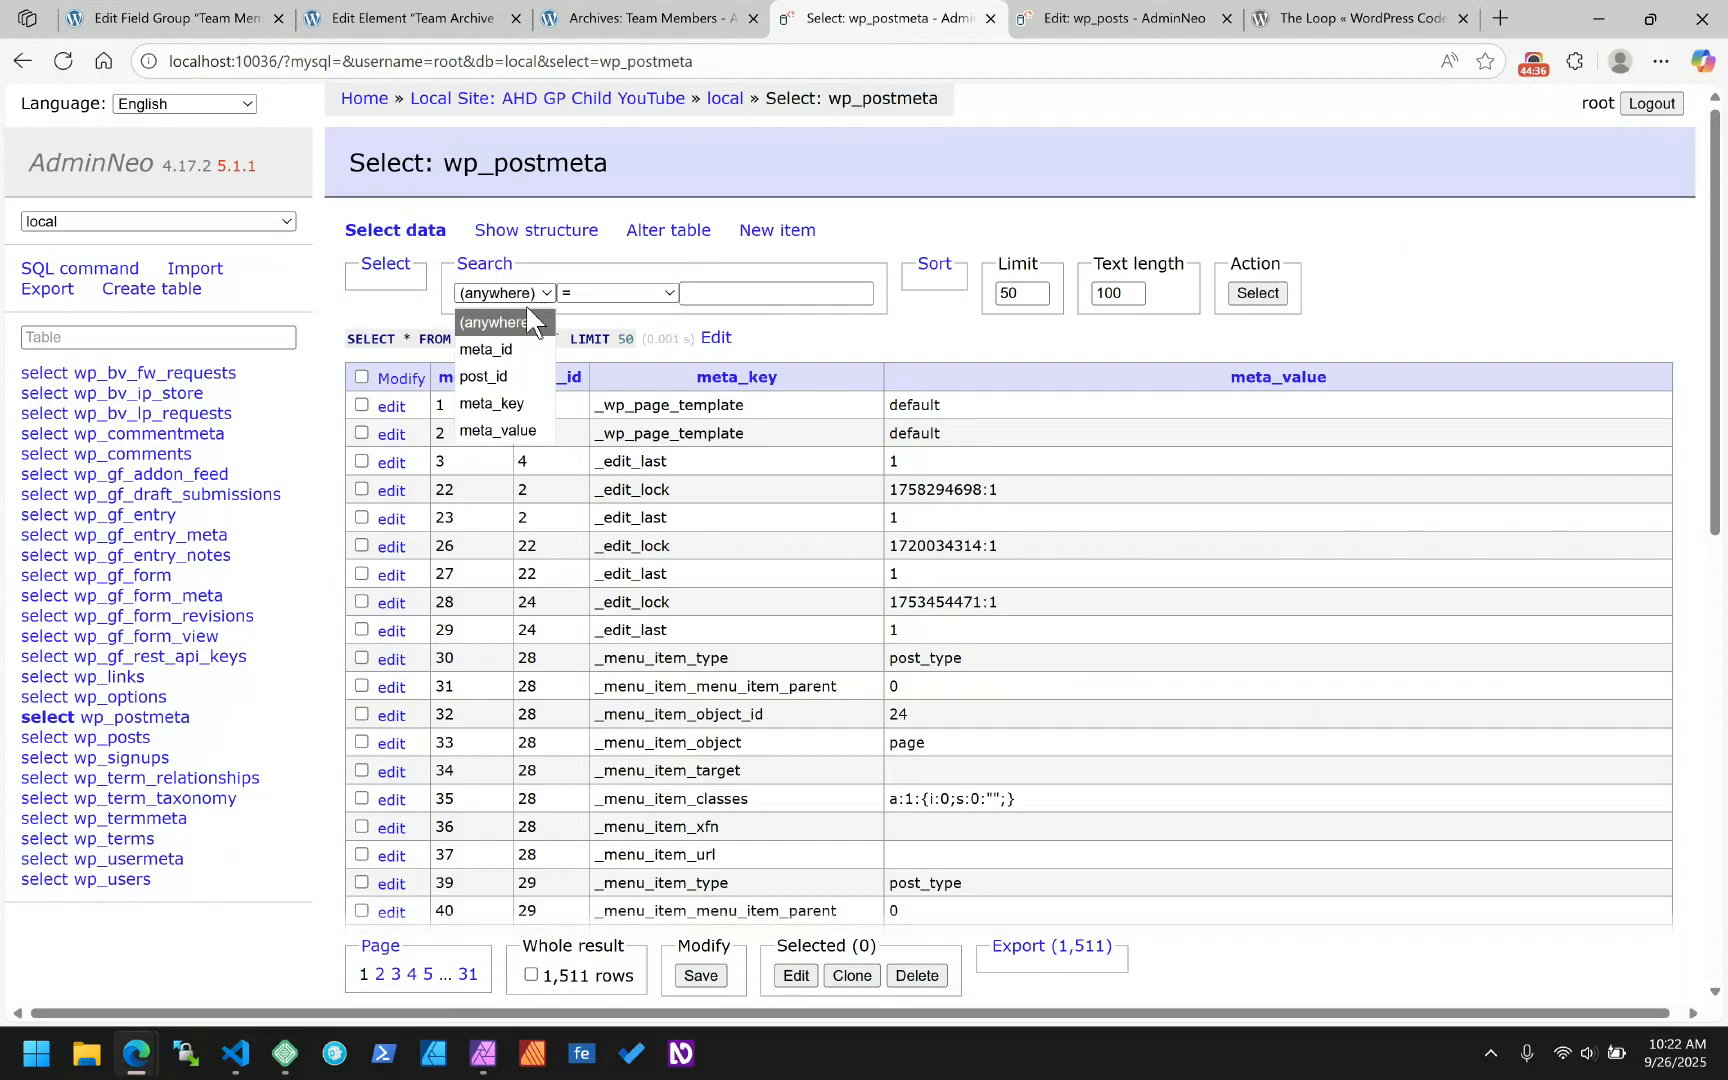
left_click(505, 403)
left_click(757, 293)
type("team_social_media")
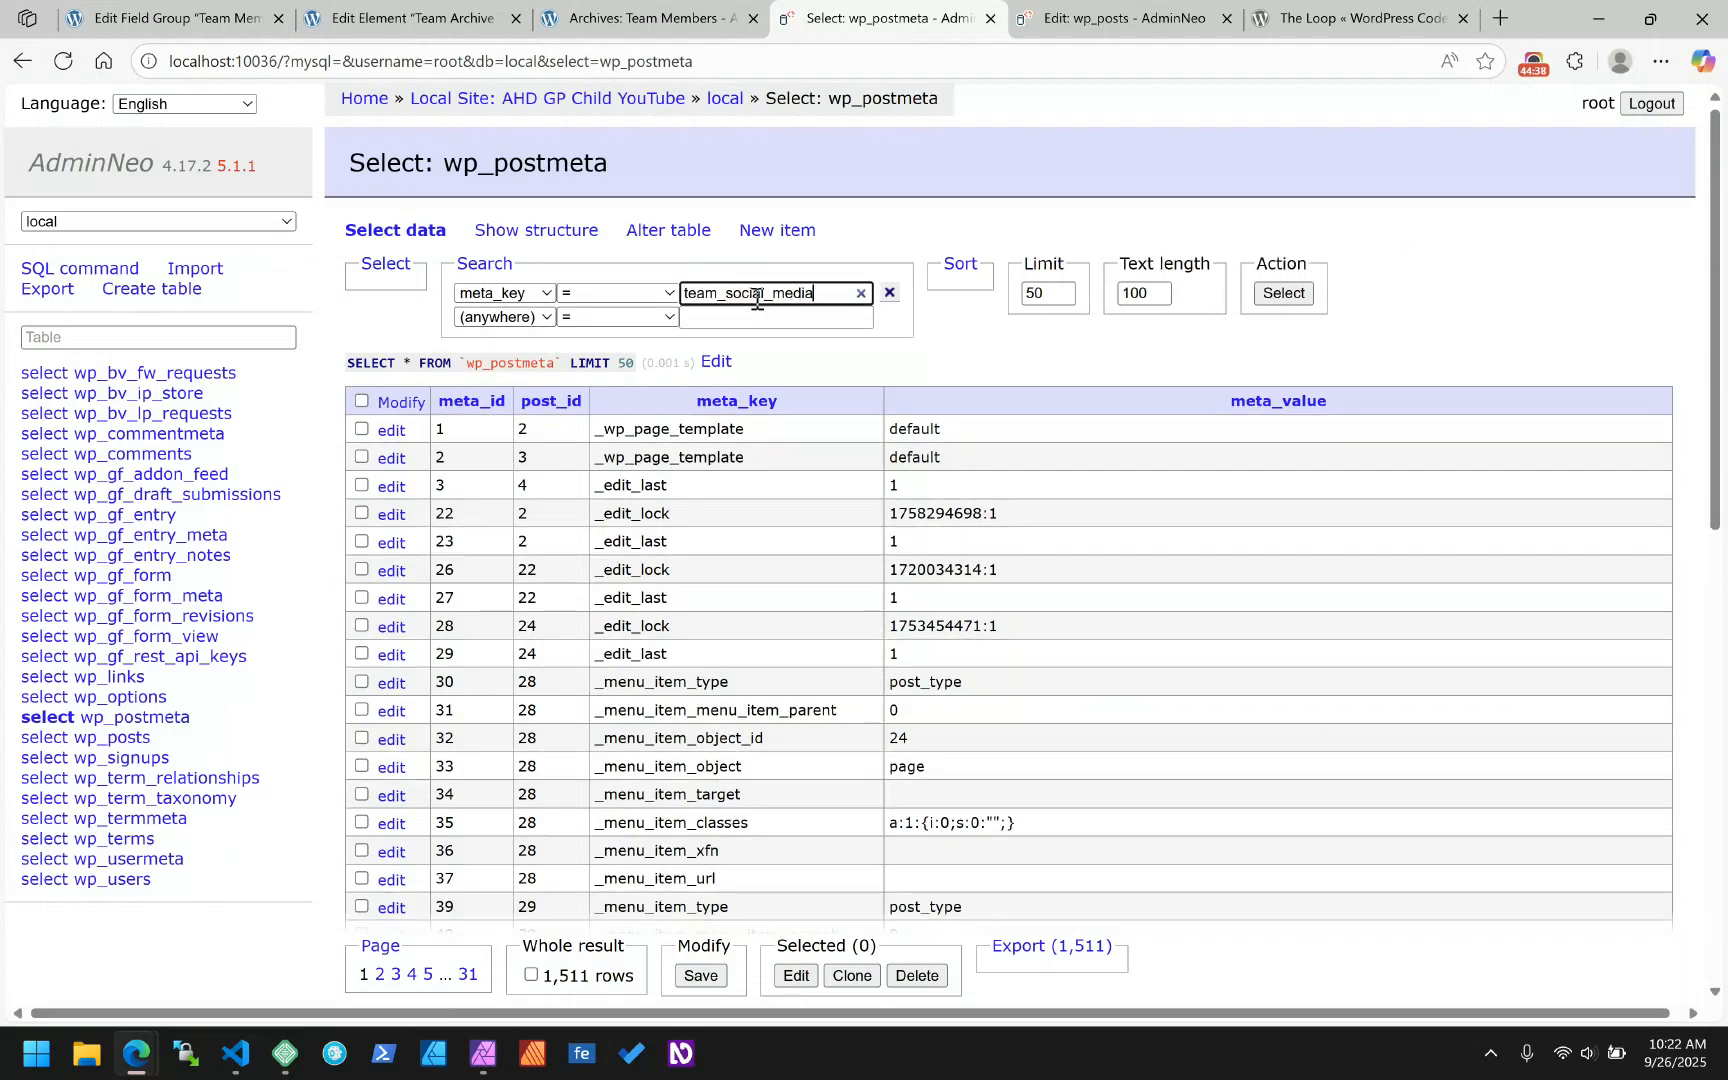
key("Return")
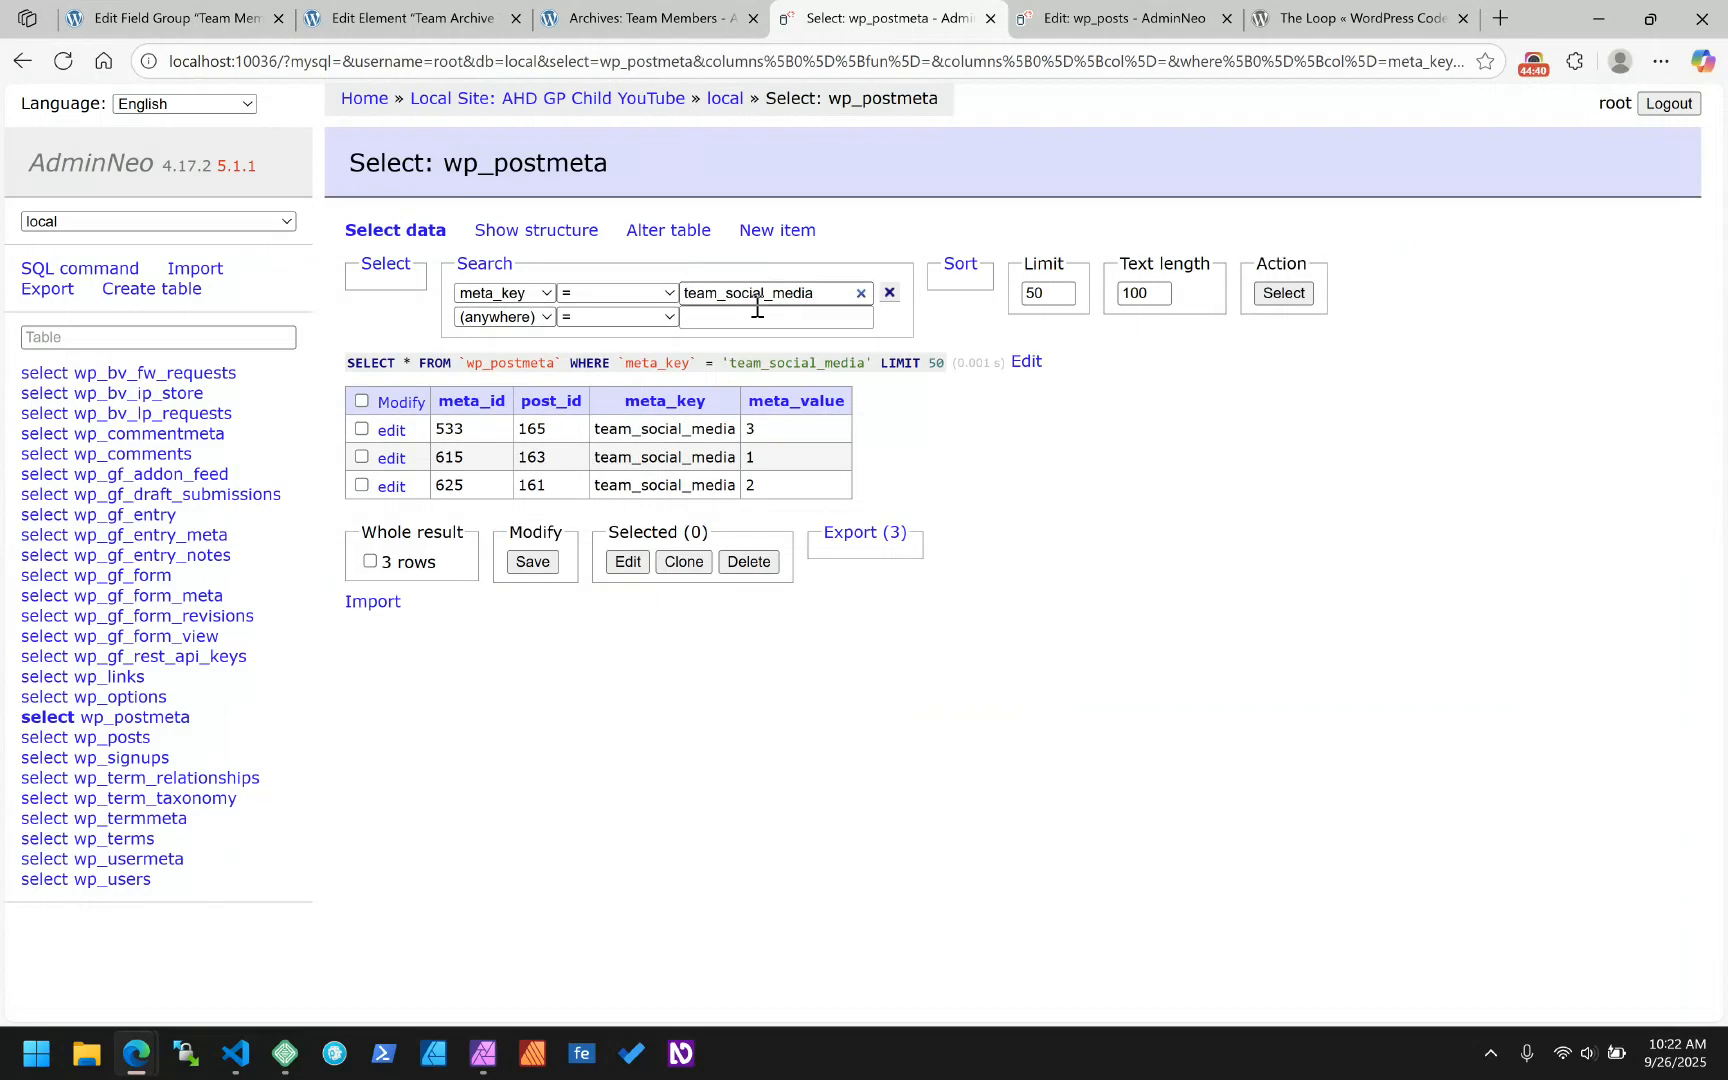
- Broaden the meta_key search to LIKE %% for team_social_media, then highlight the team_social_media_0_social_media_platform key of record 551
left_click(615, 293)
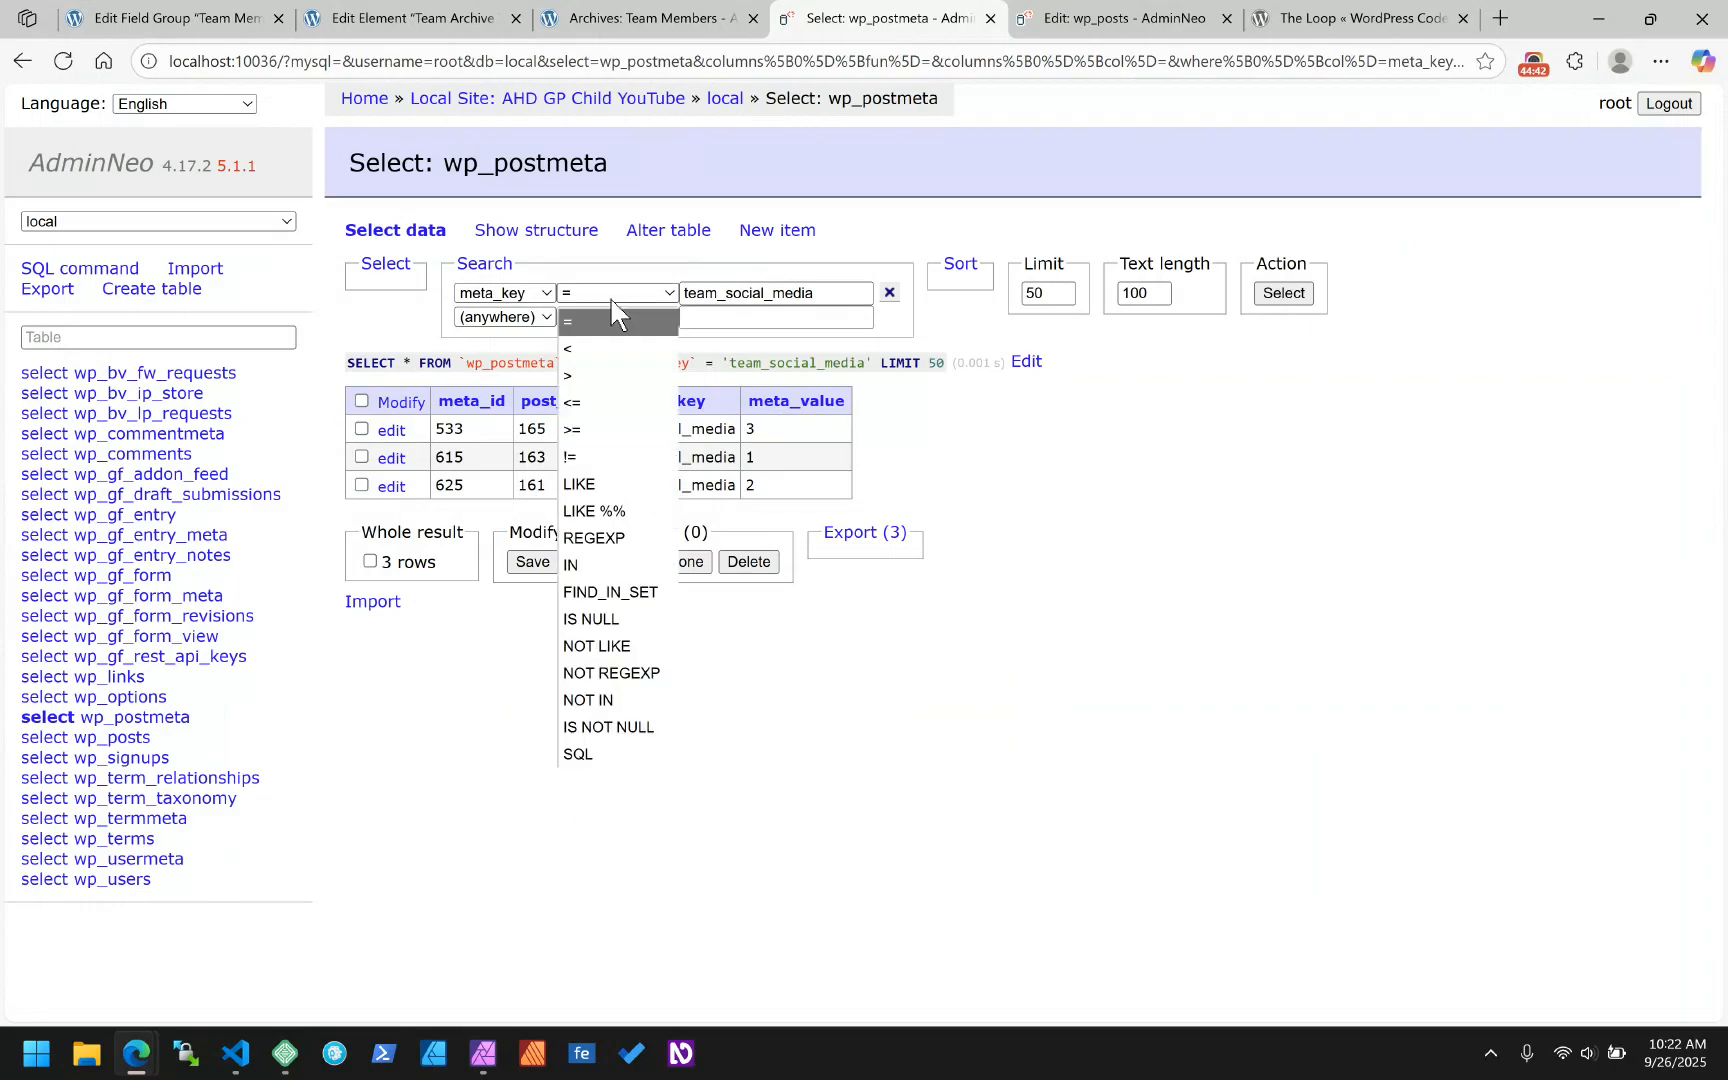
left_click(587, 510)
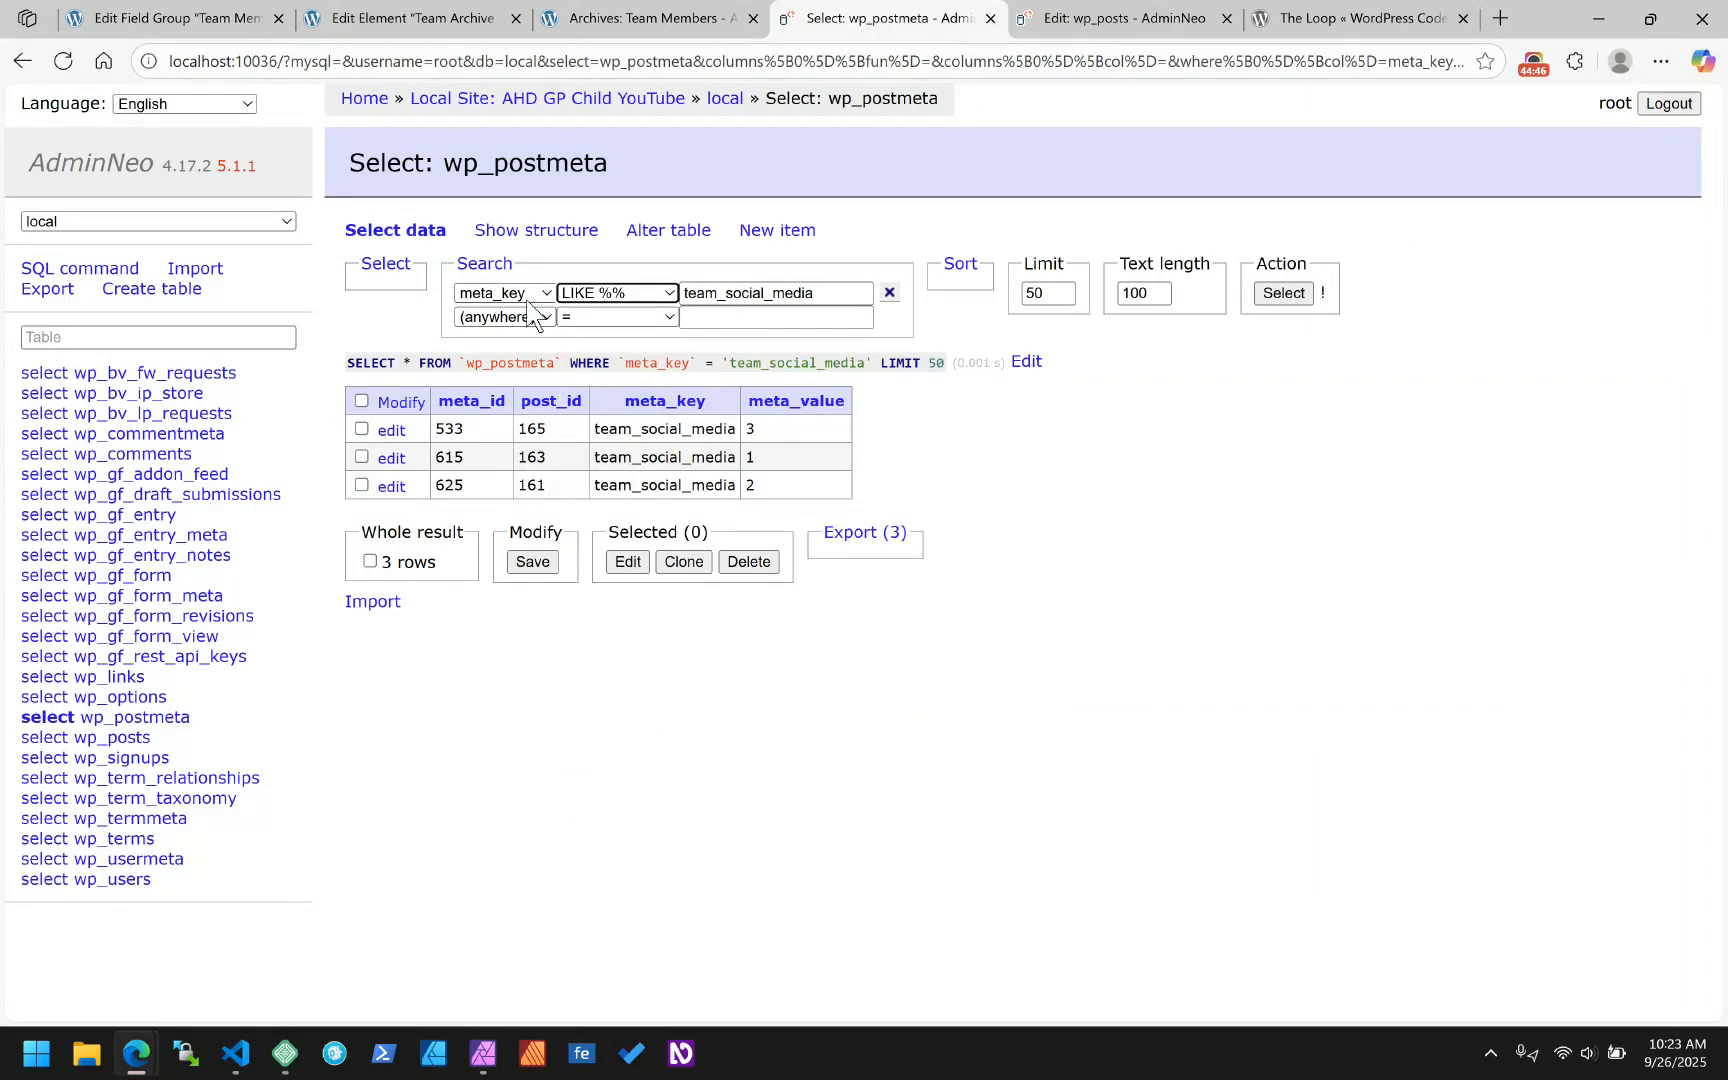
left_click(820, 293)
key("Return")
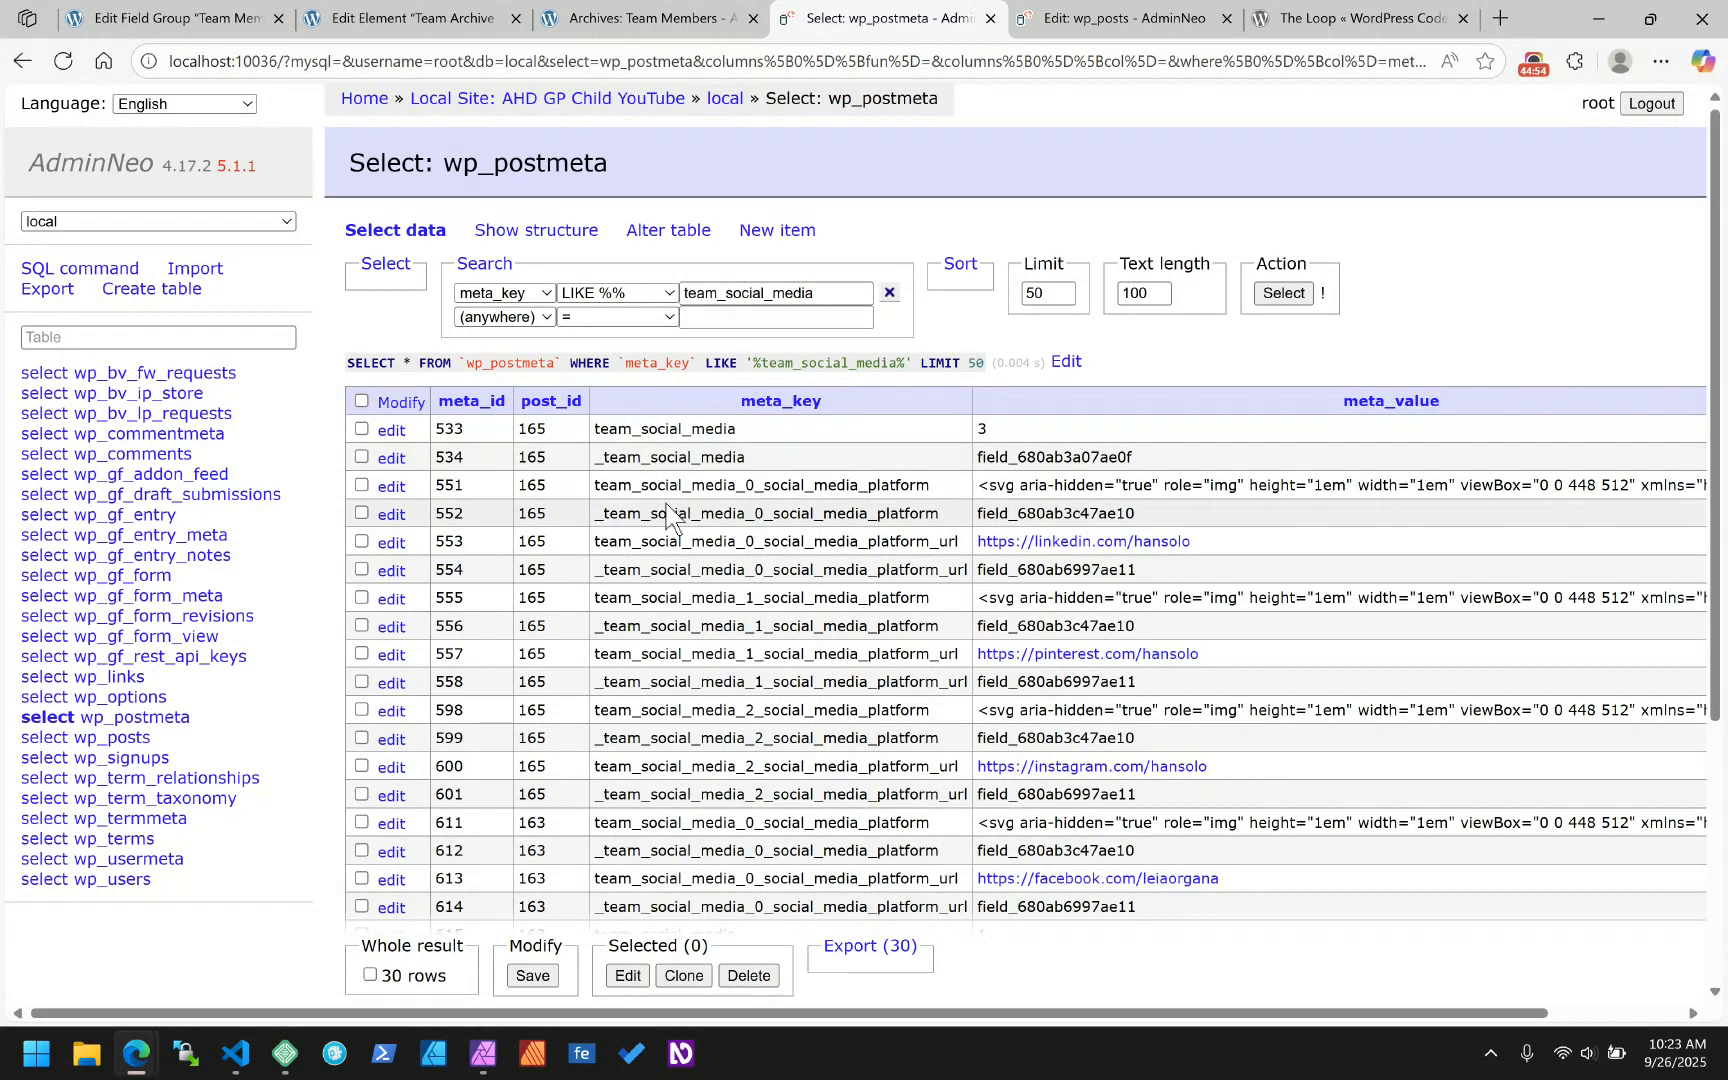
scroll(674, 452, "down", 1)
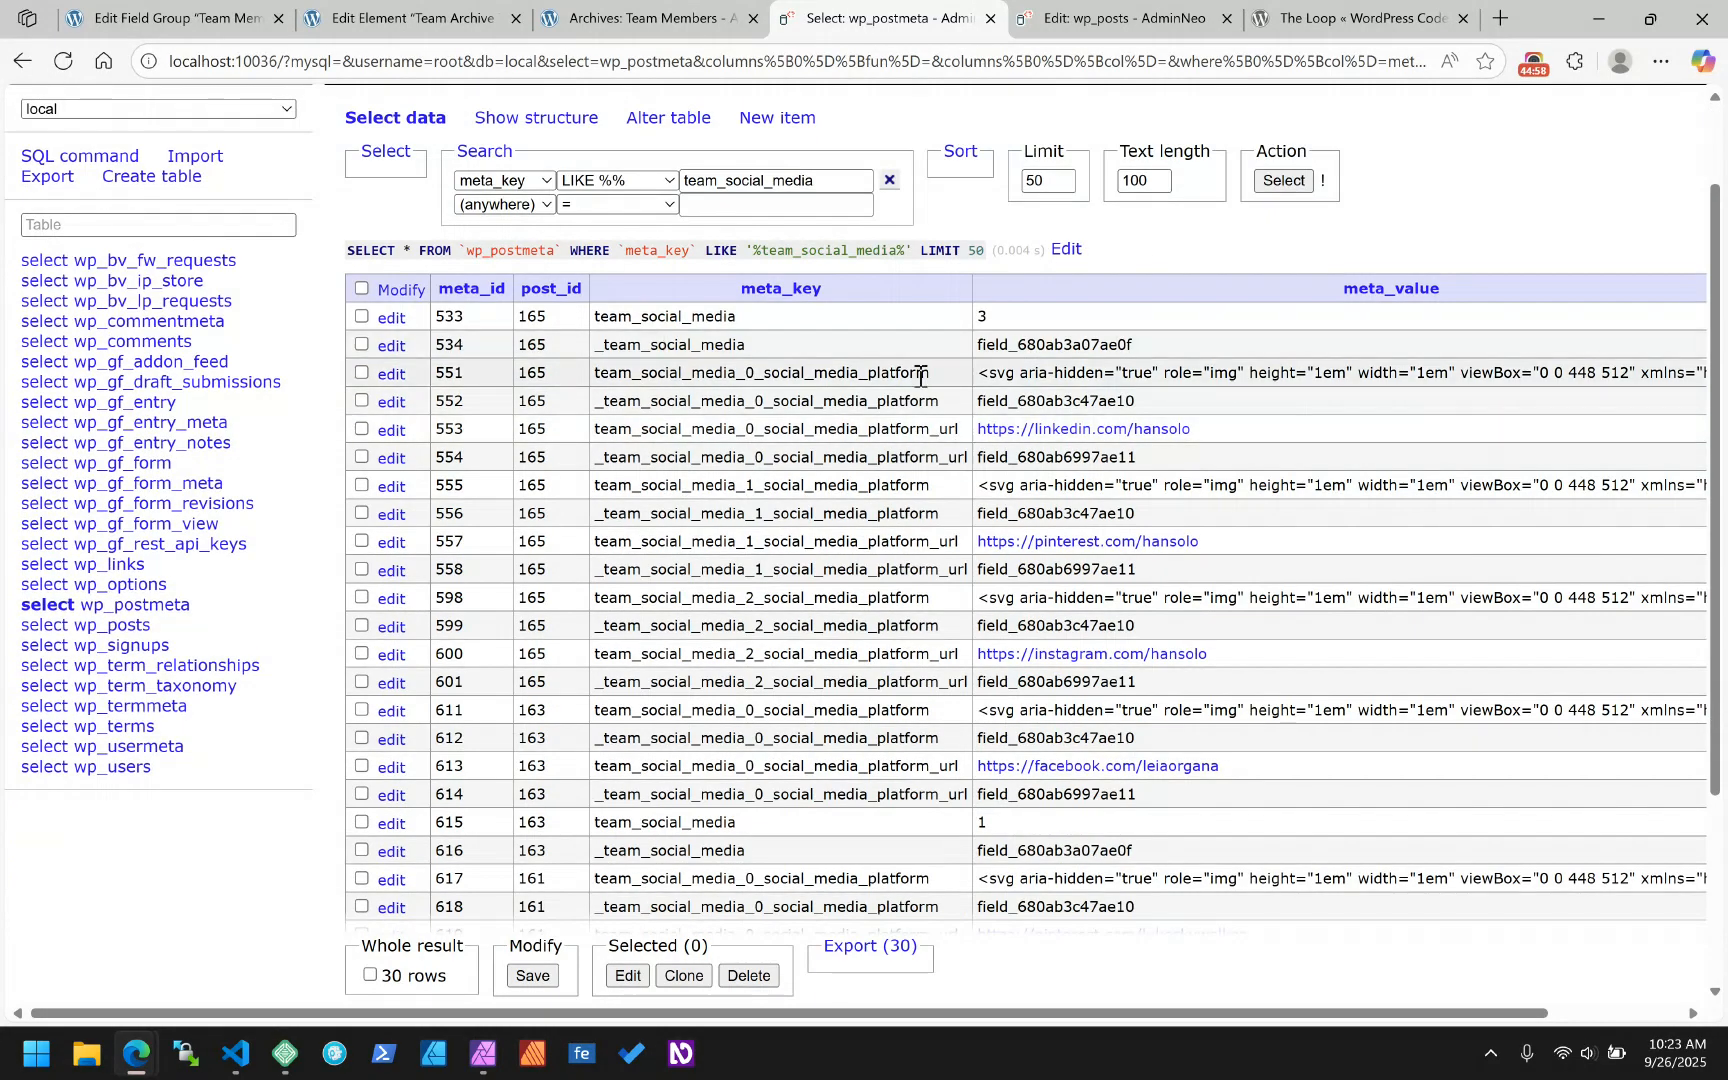
left_click_drag(921, 374, 592, 378)
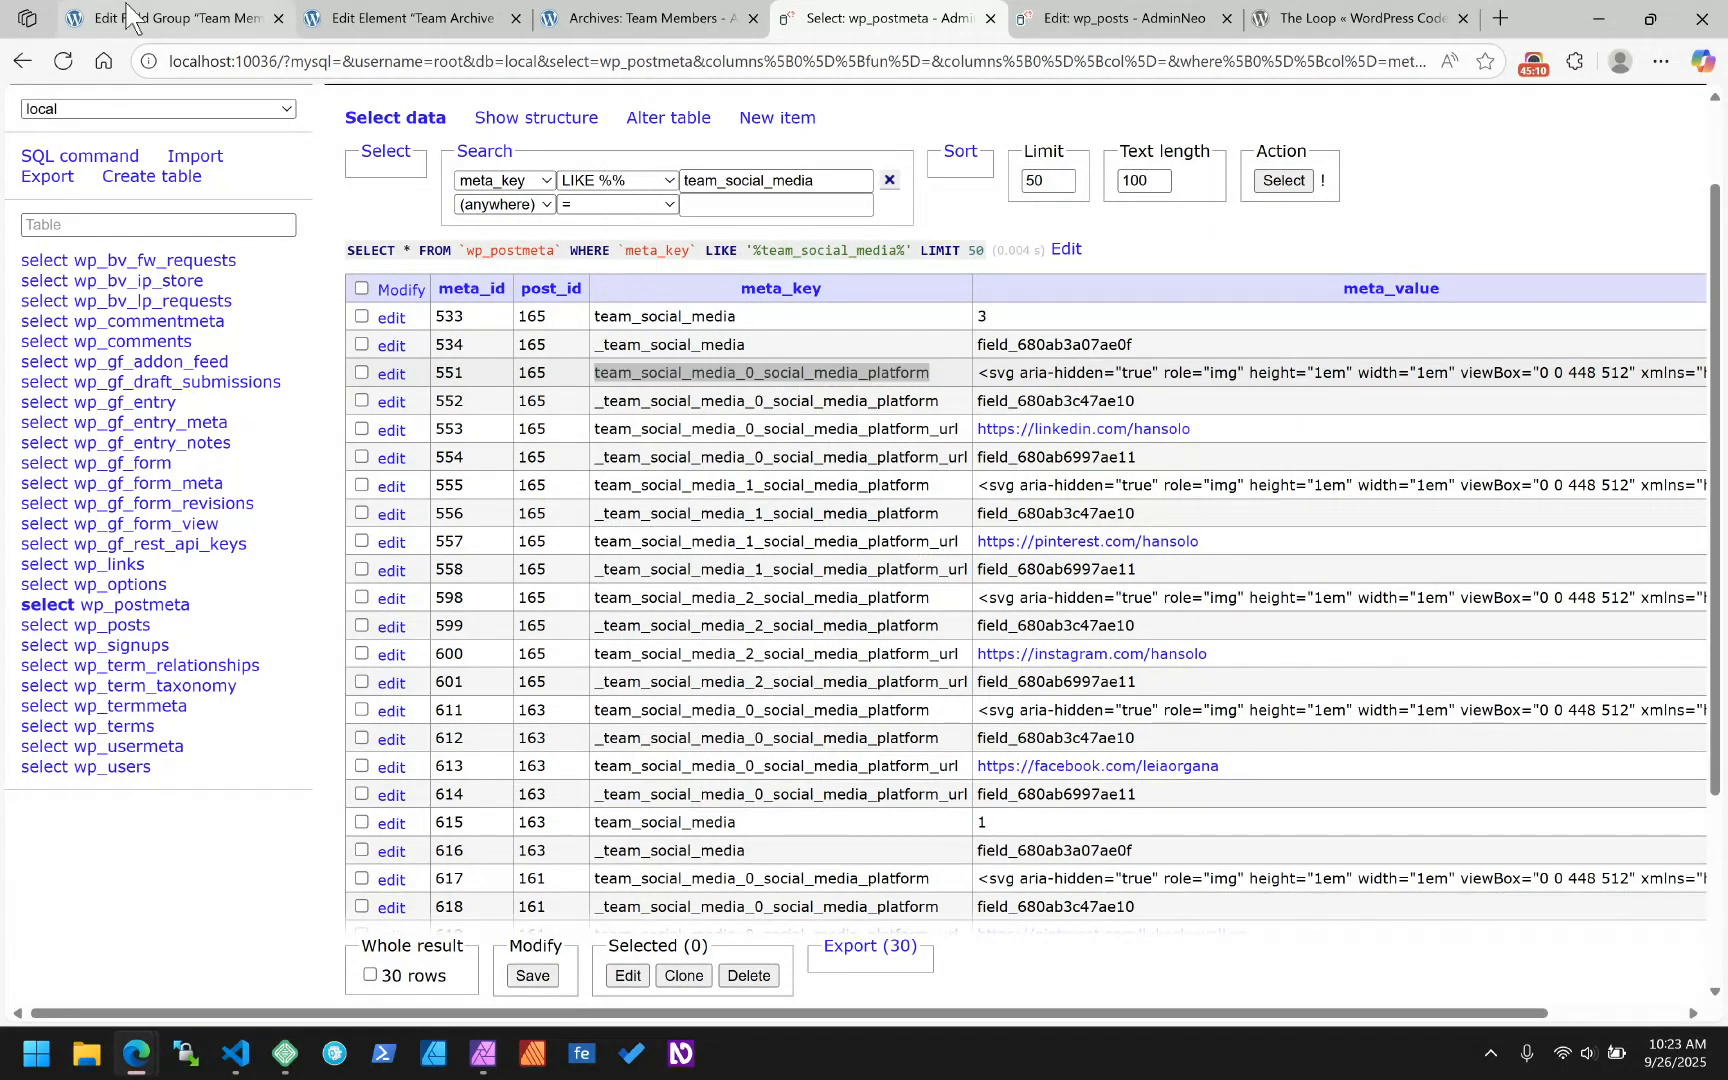
- Return to the Team Archive element, expand the nested Query's Loop Item, and select the social media button inside it
left_click(181, 14)
left_click(345, 17)
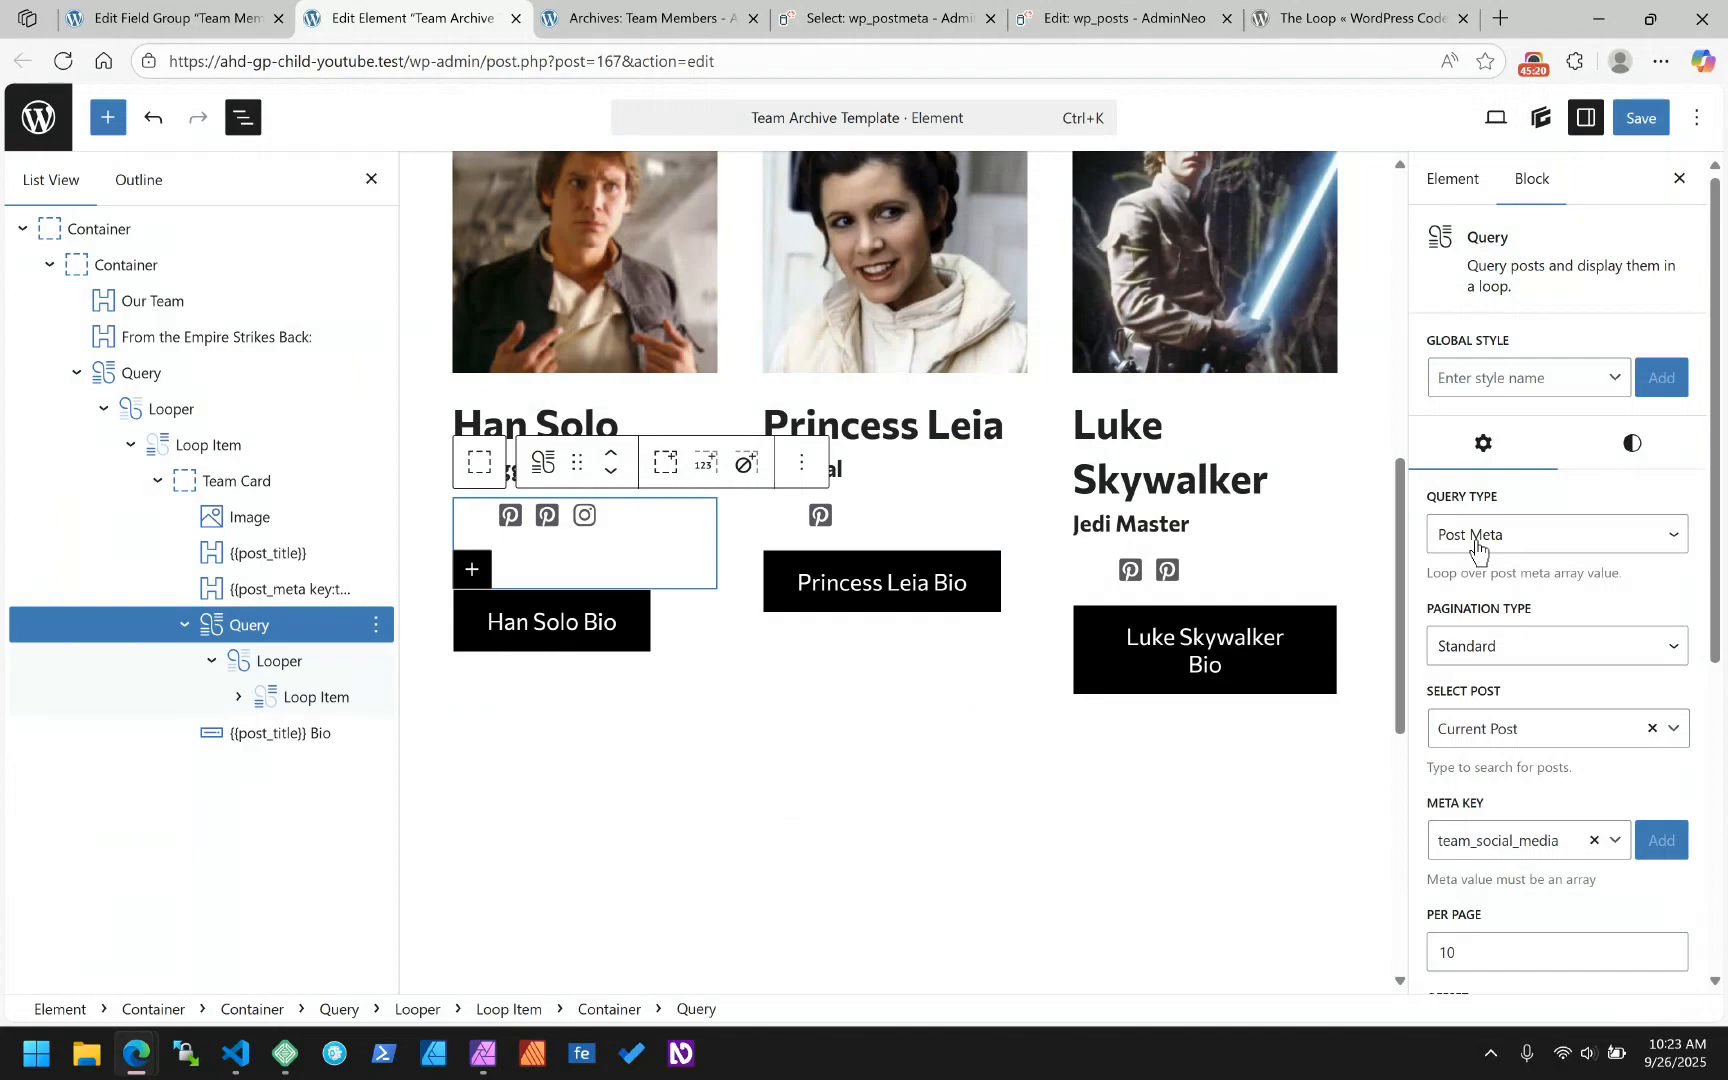
left_click(283, 657)
left_click(303, 697)
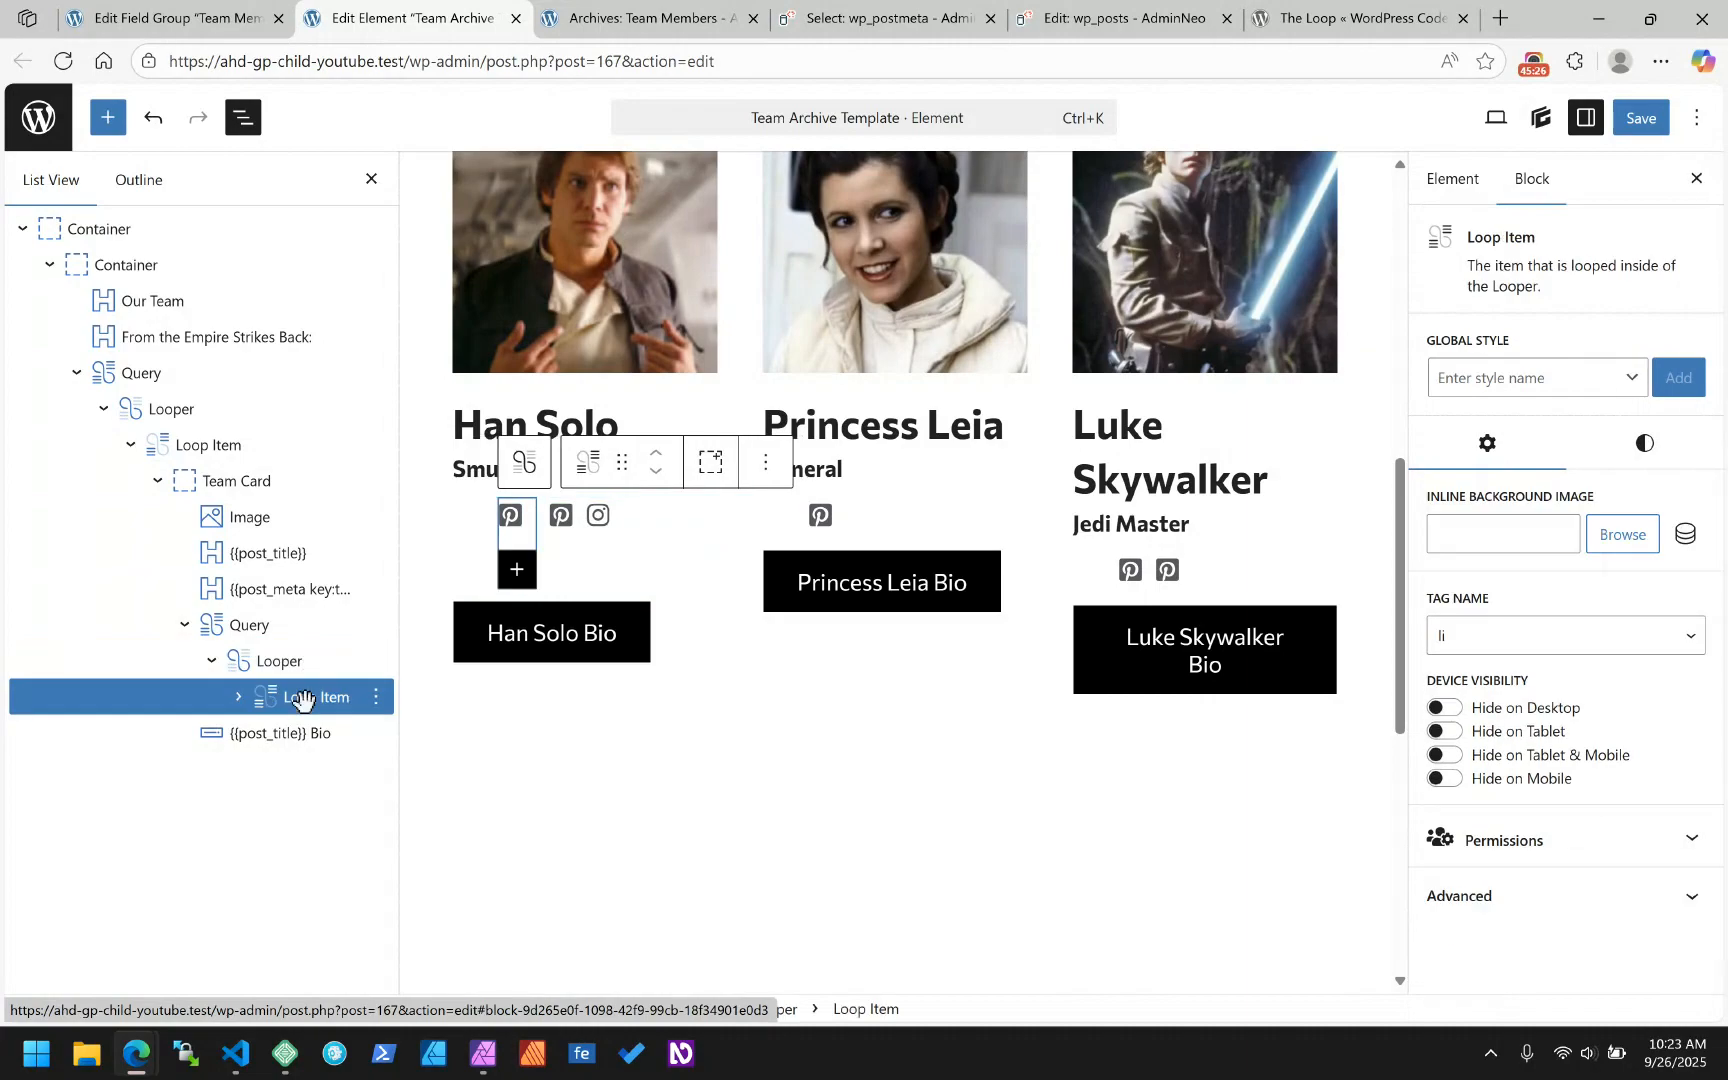
left_click(239, 697)
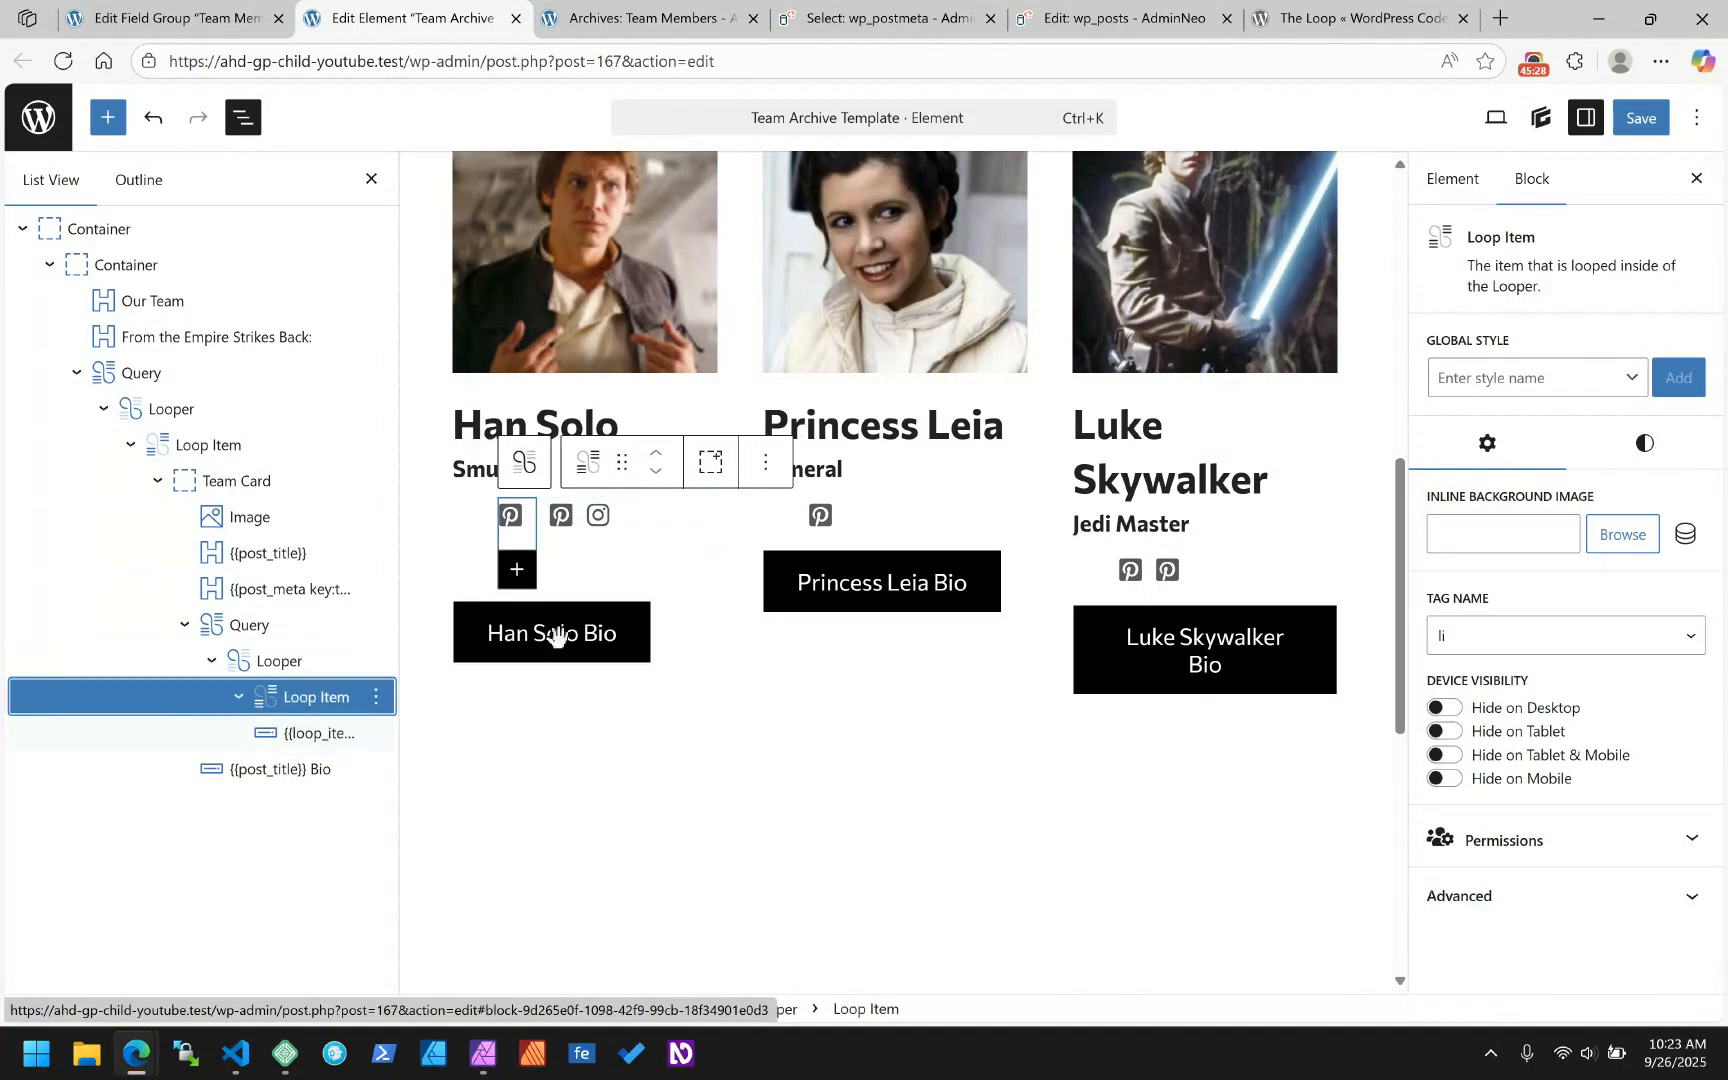
left_click(318, 733)
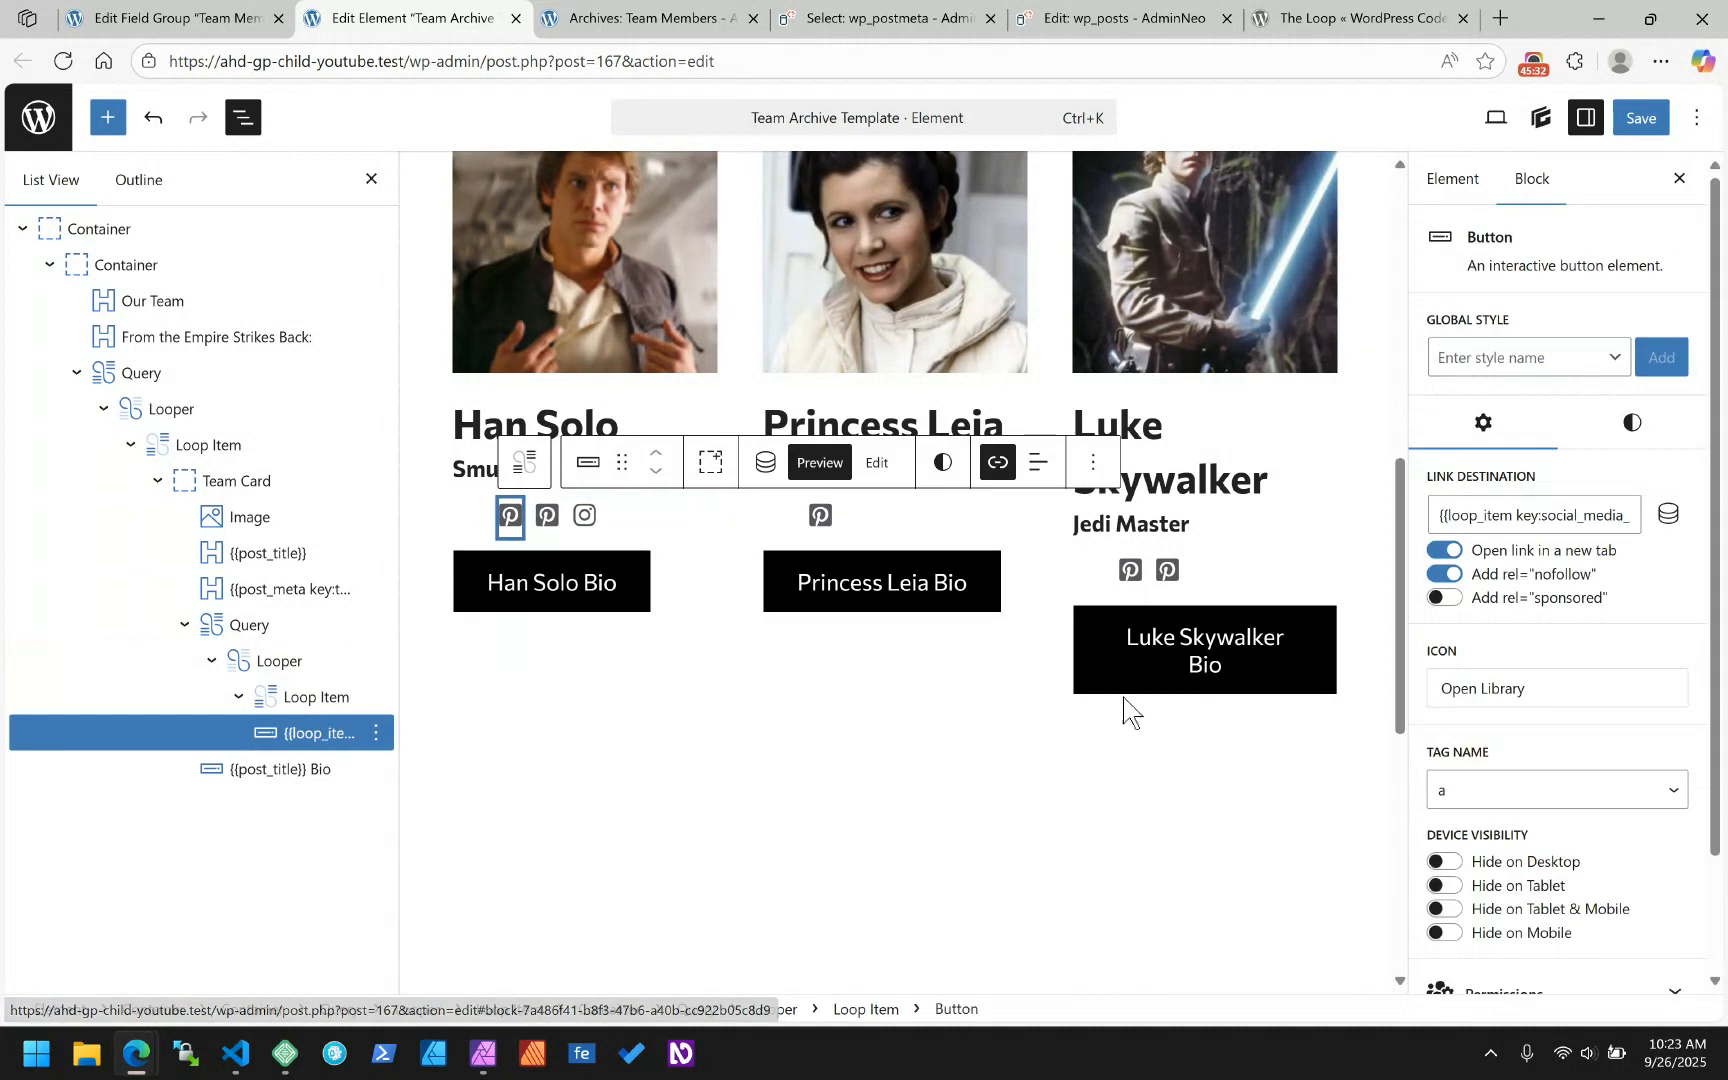
- Inspect the button link's dynamic tag, keep social_media_platform_url as meta key, highlight loop_item in the tag to insert, and close the dialog
left_click(1668, 514)
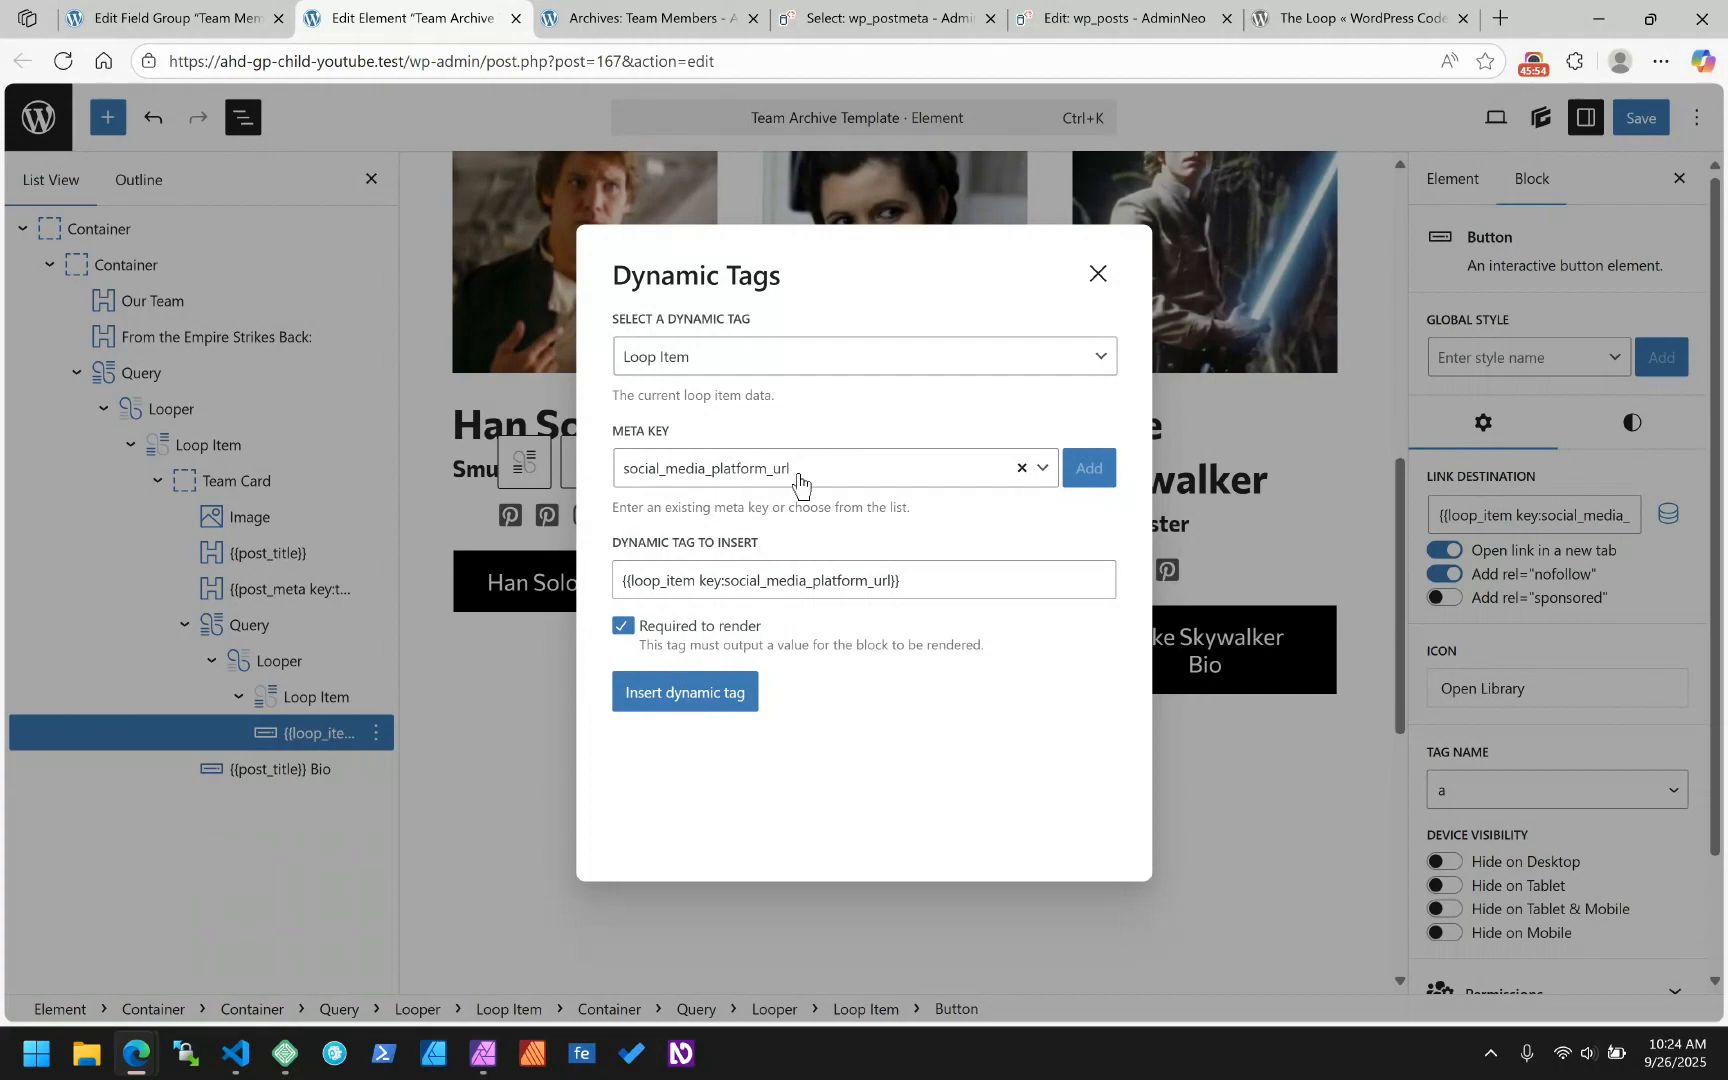
left_click(1043, 477)
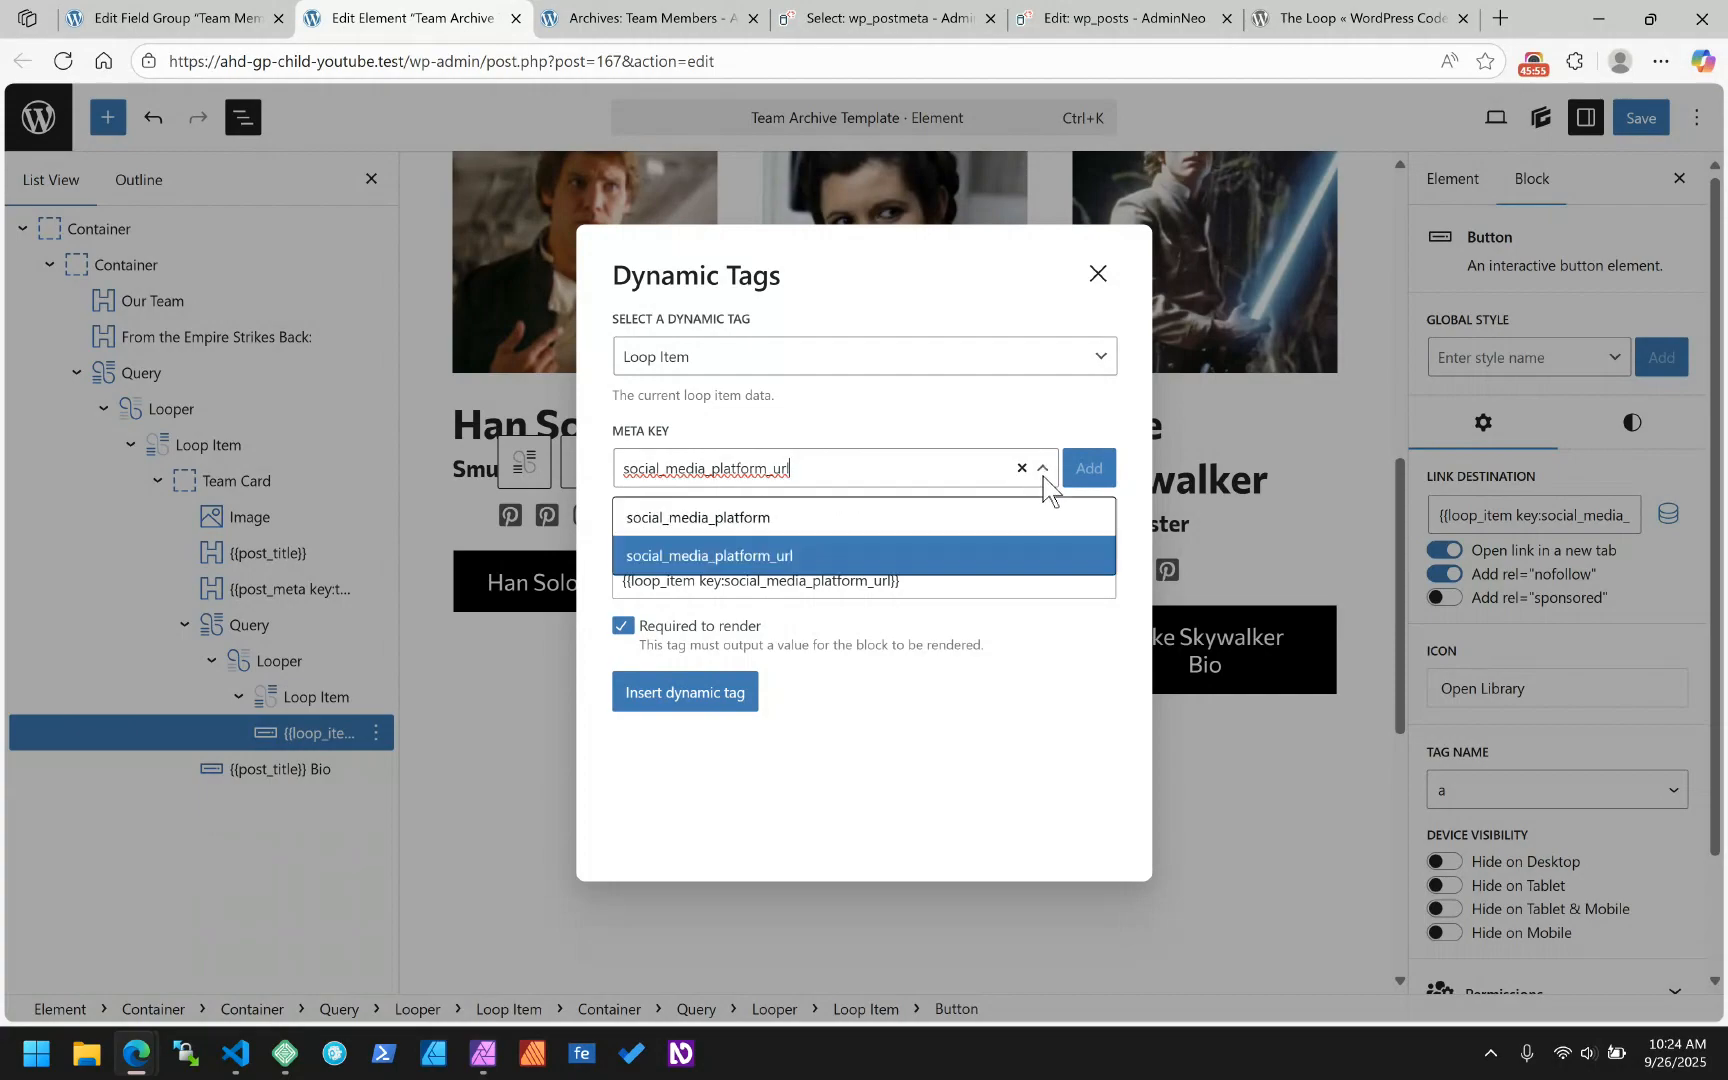
left_click(768, 557)
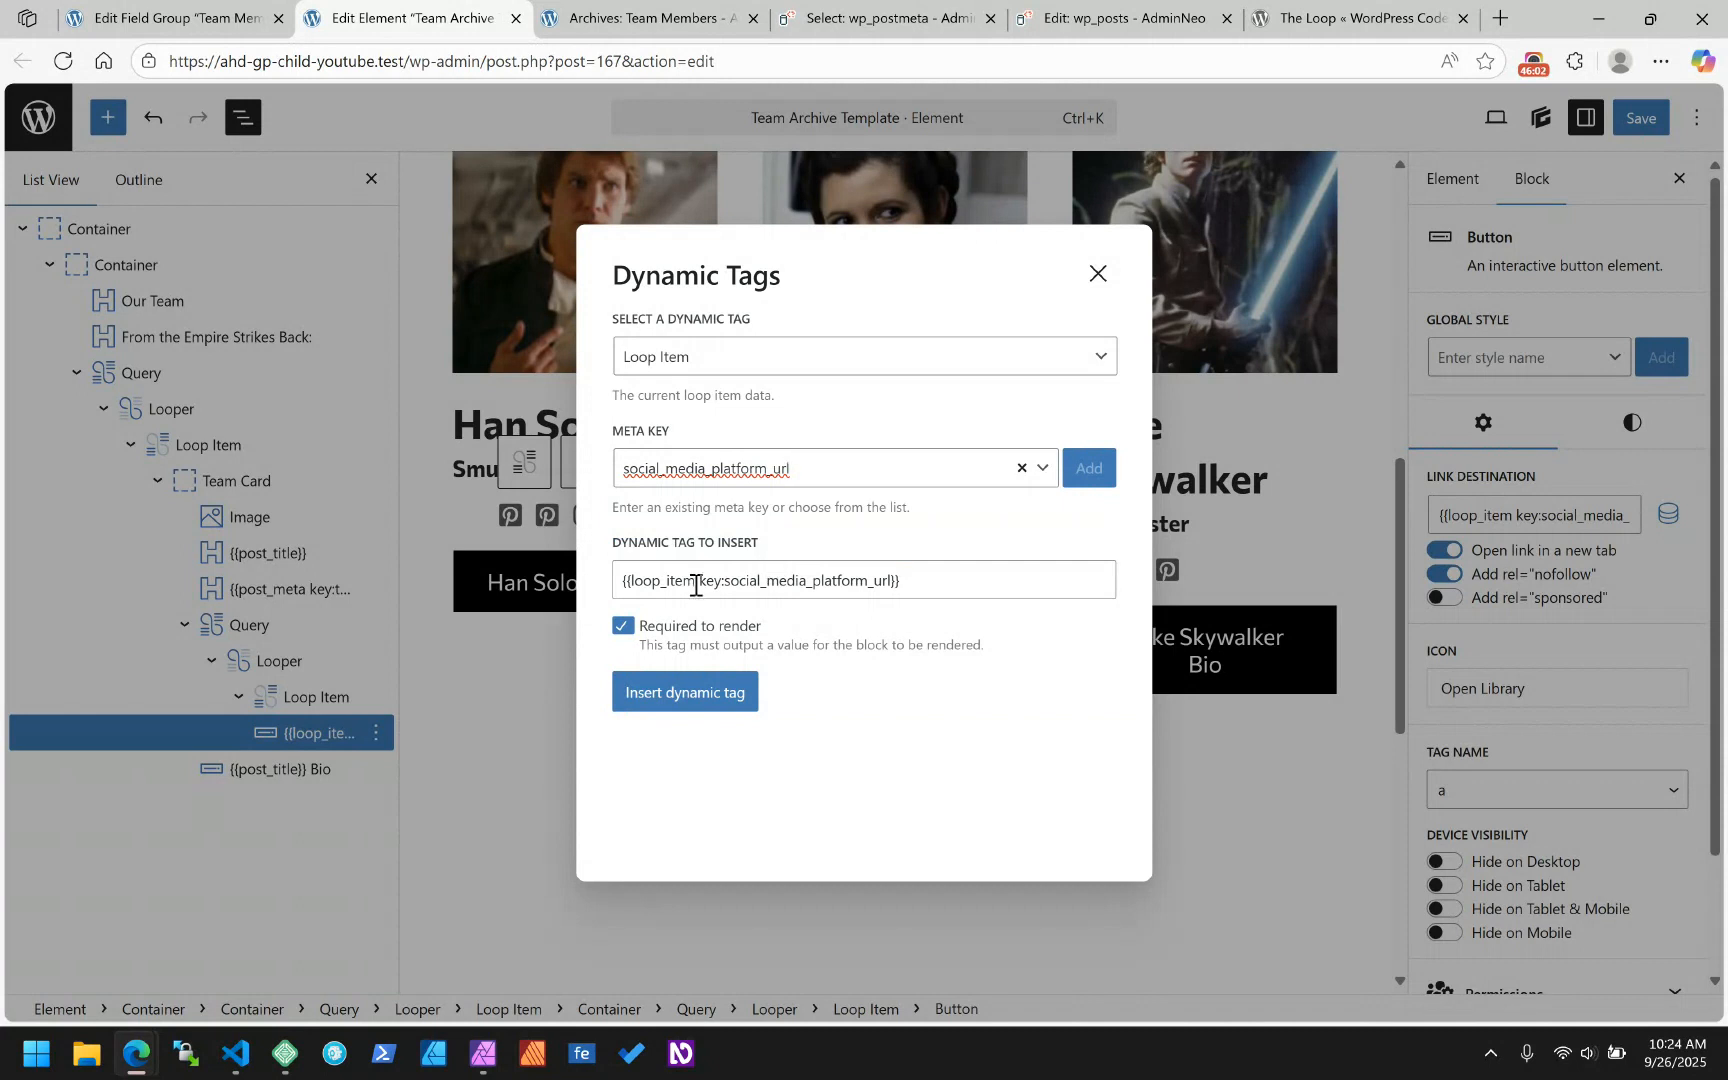
left_click_drag(696, 585, 641, 590)
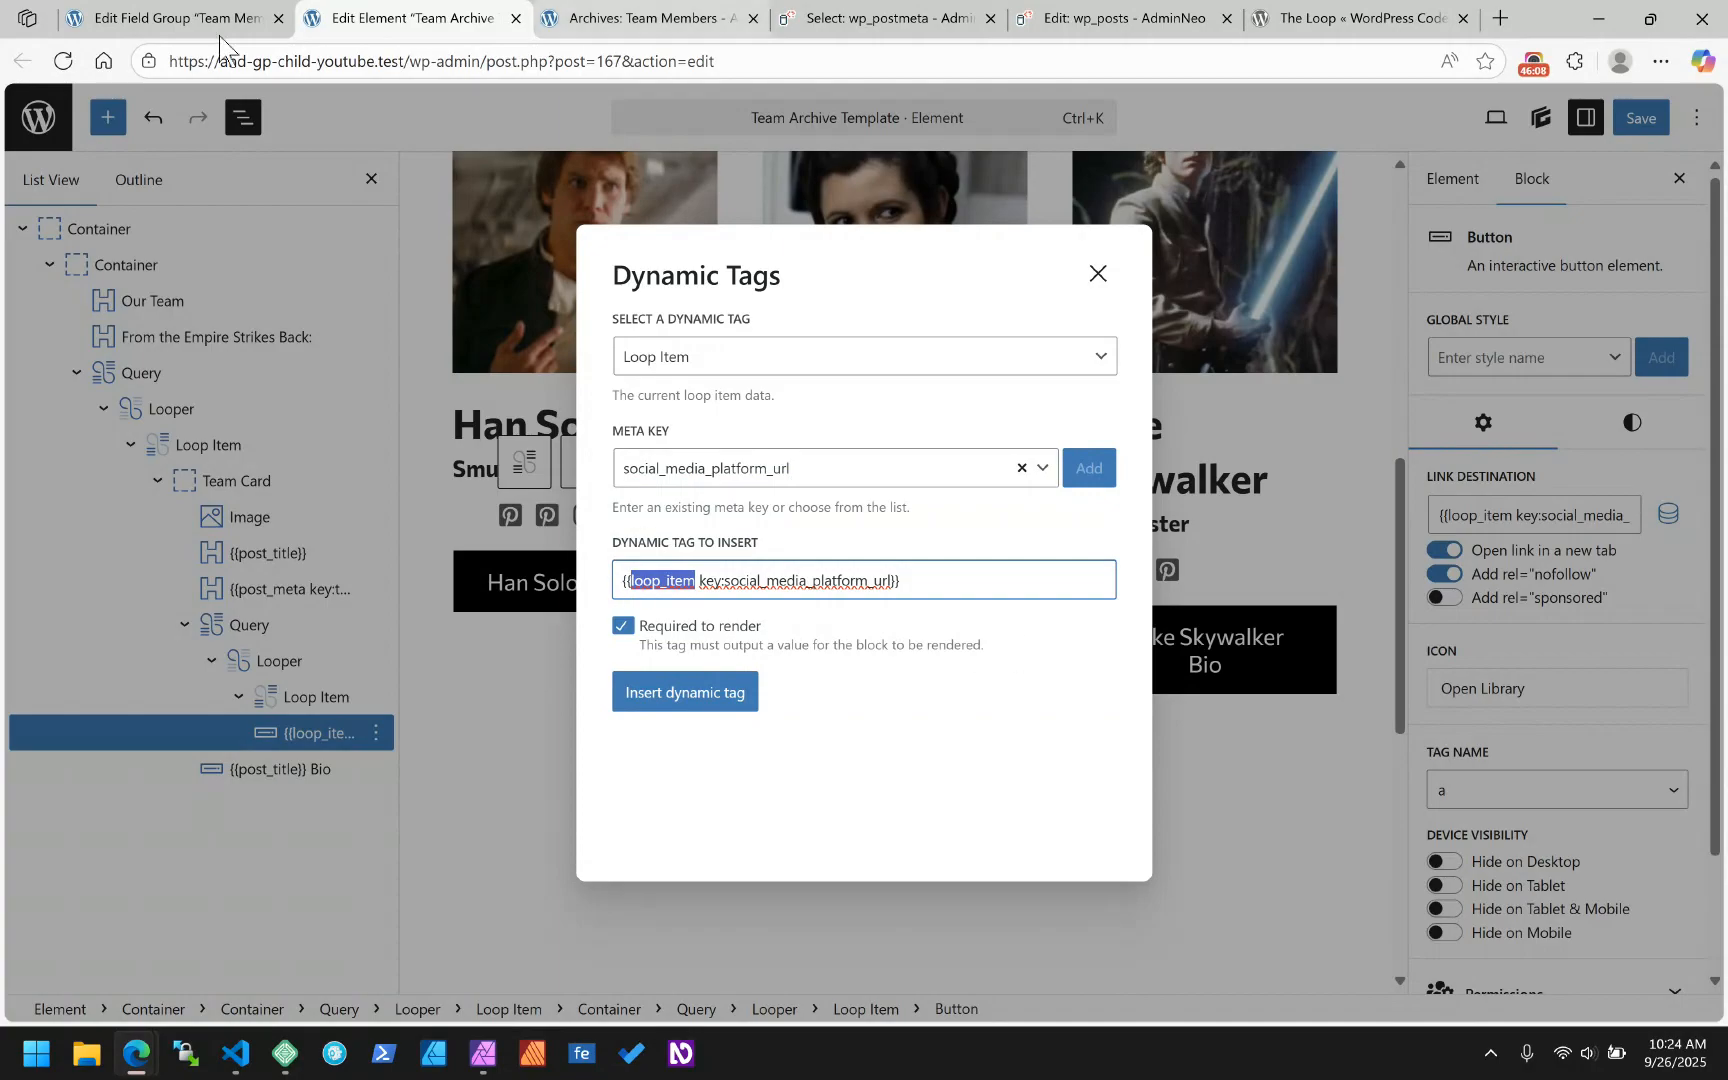
left_click(125, 18)
left_click(338, 16)
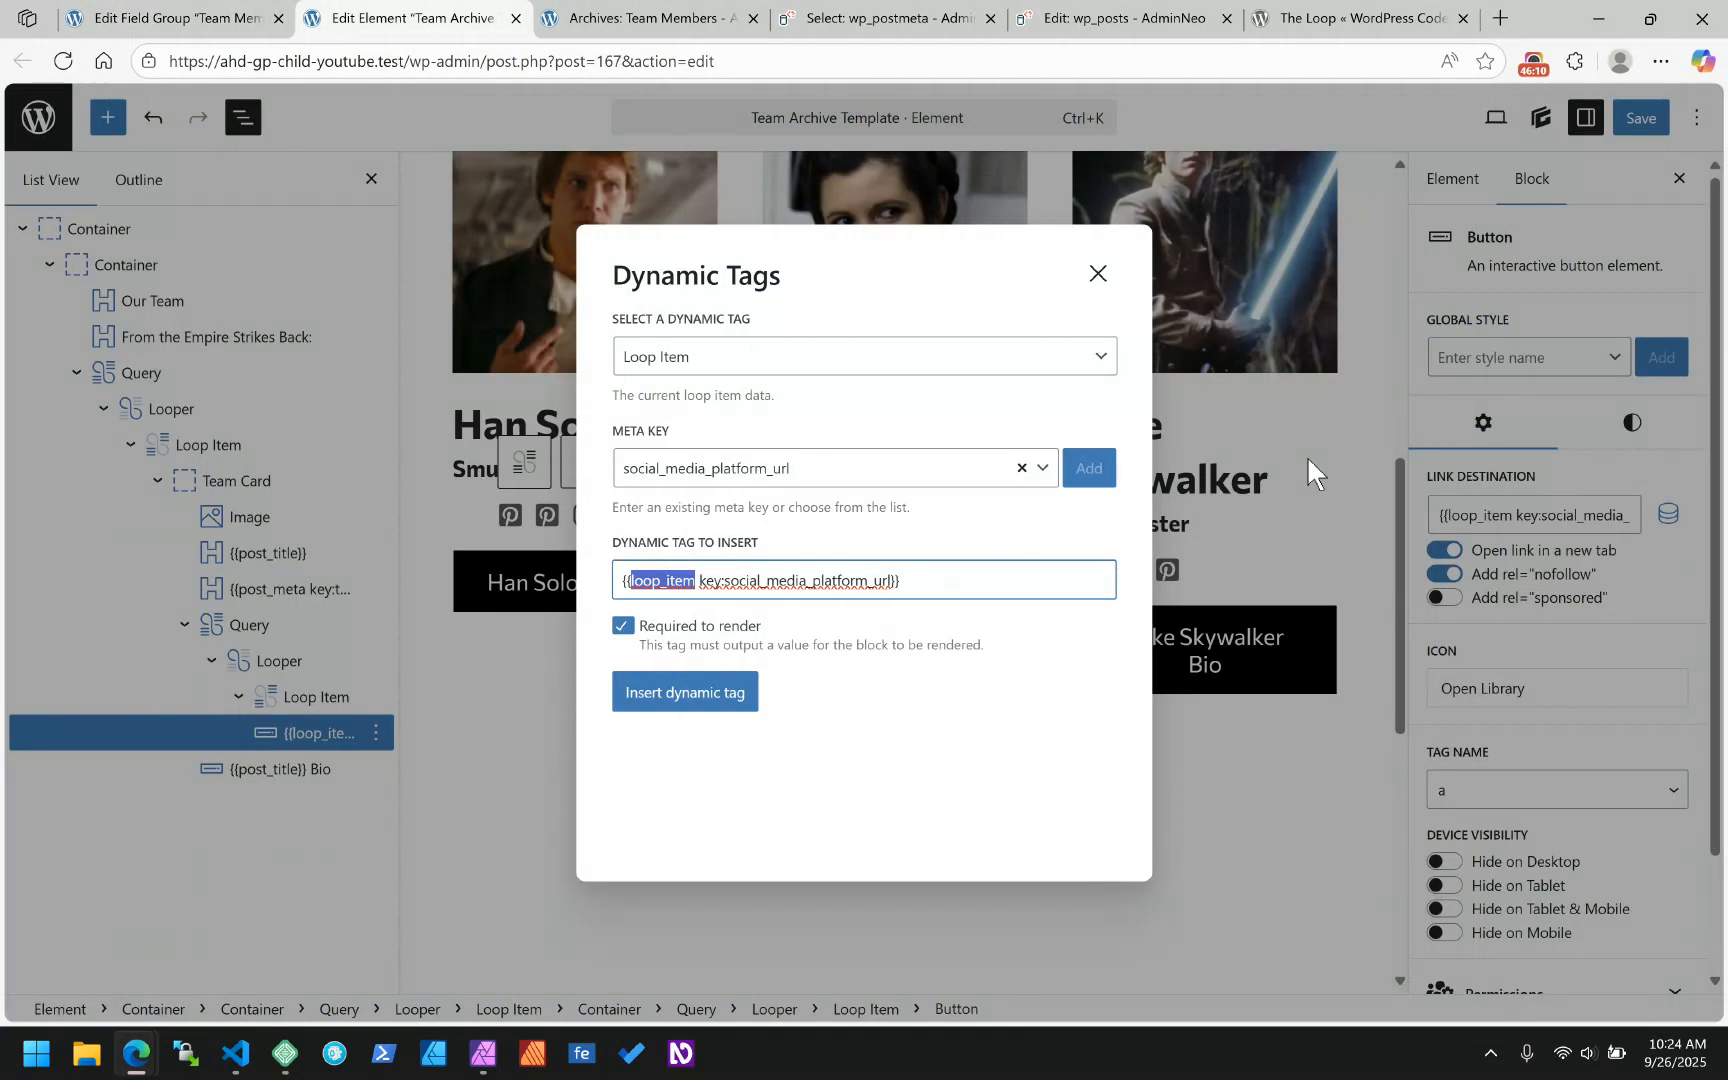
left_click(1106, 268)
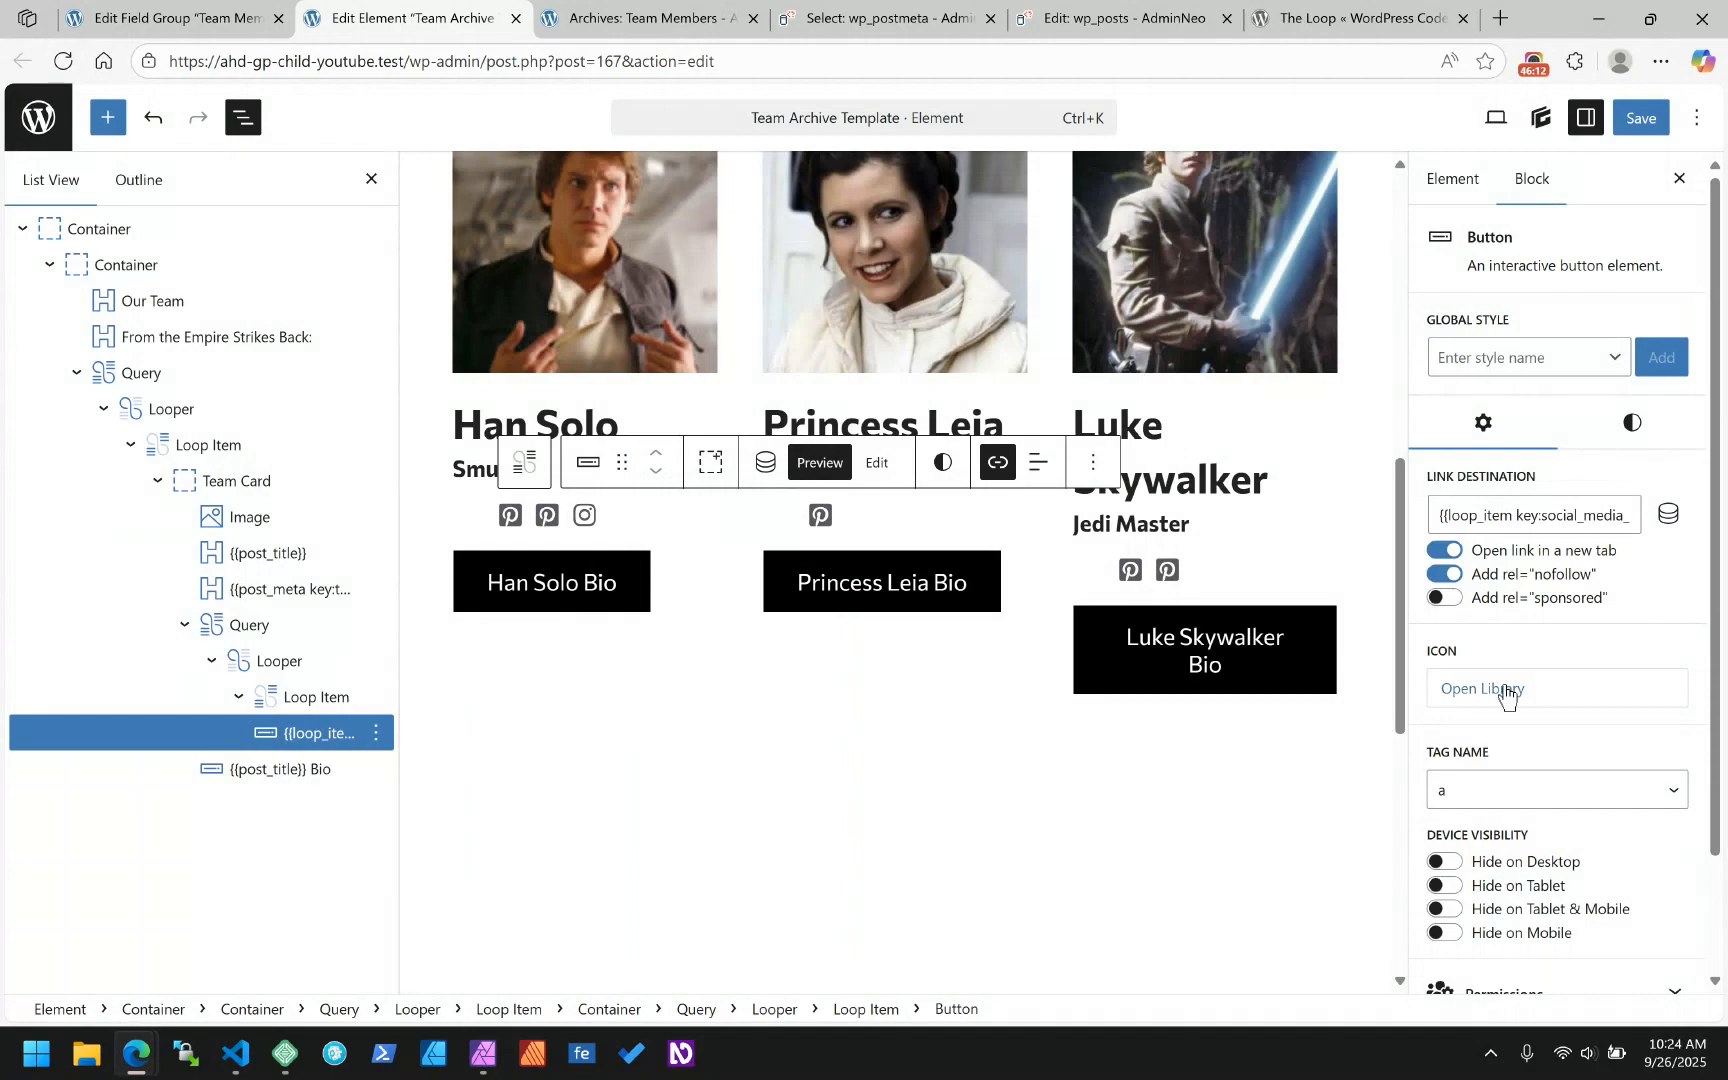
scroll(1504, 690, "down", 2)
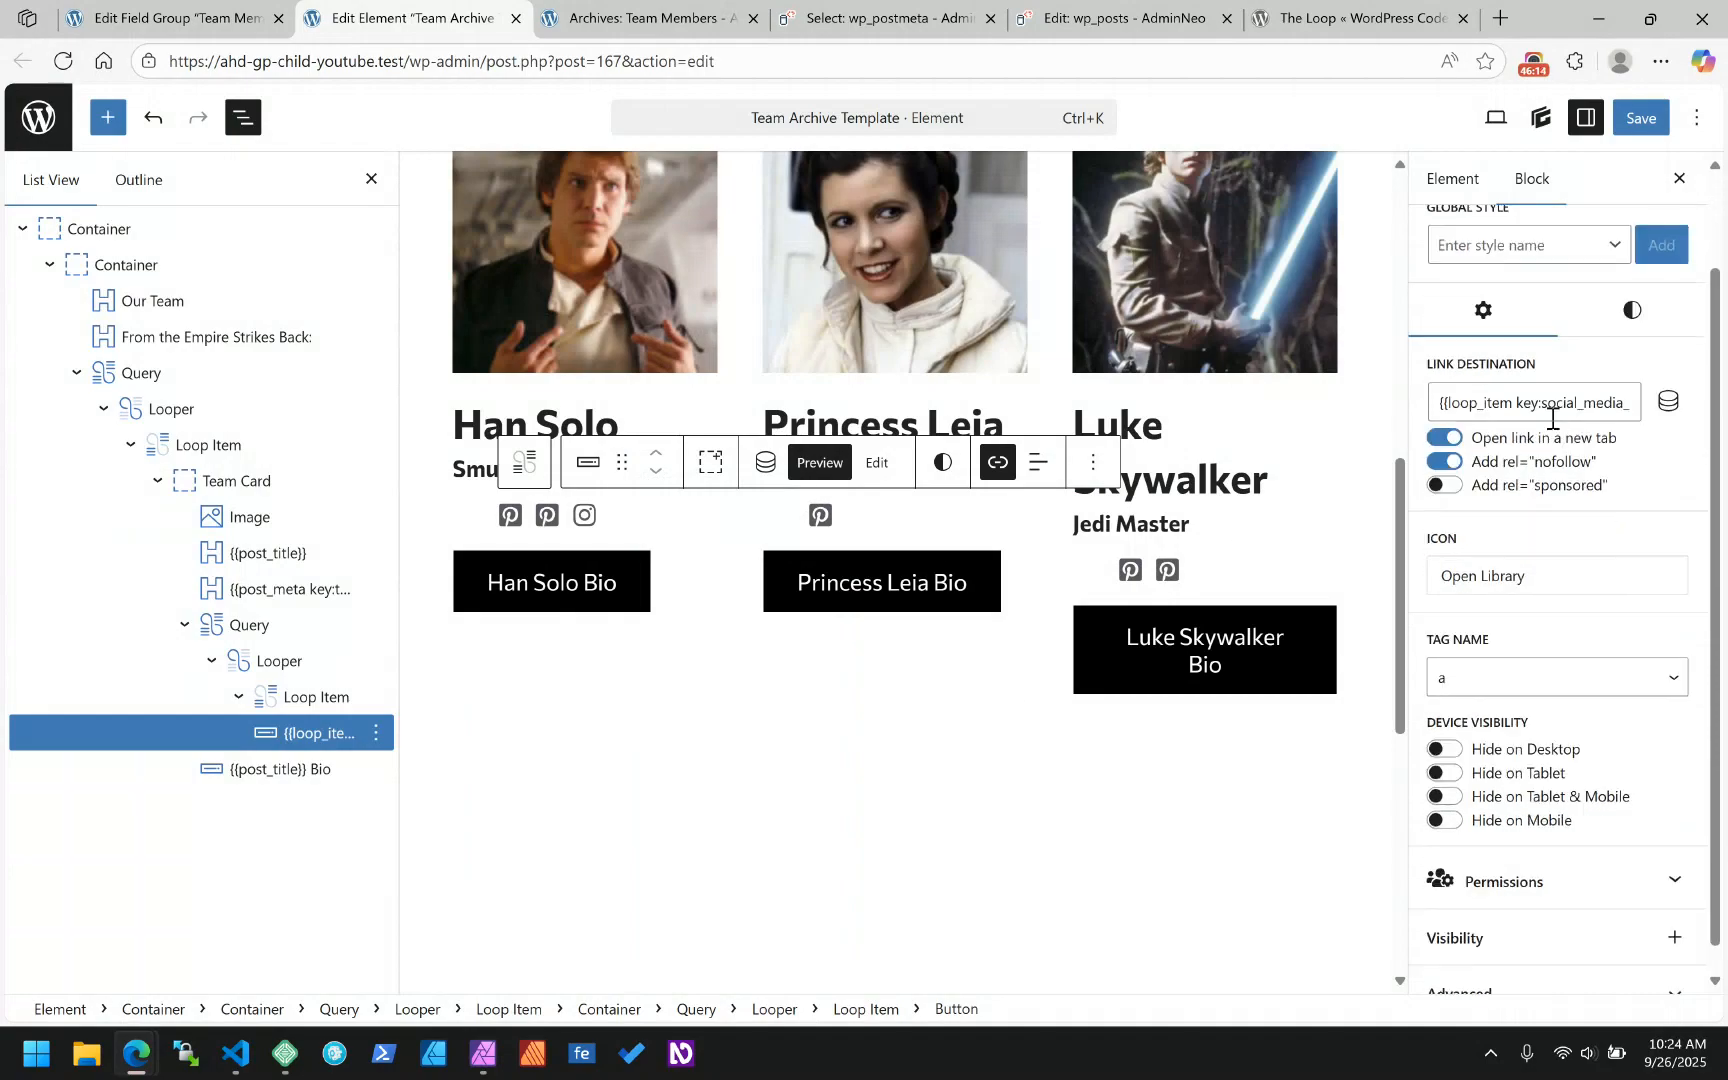
scroll(1558, 450, "up", 2)
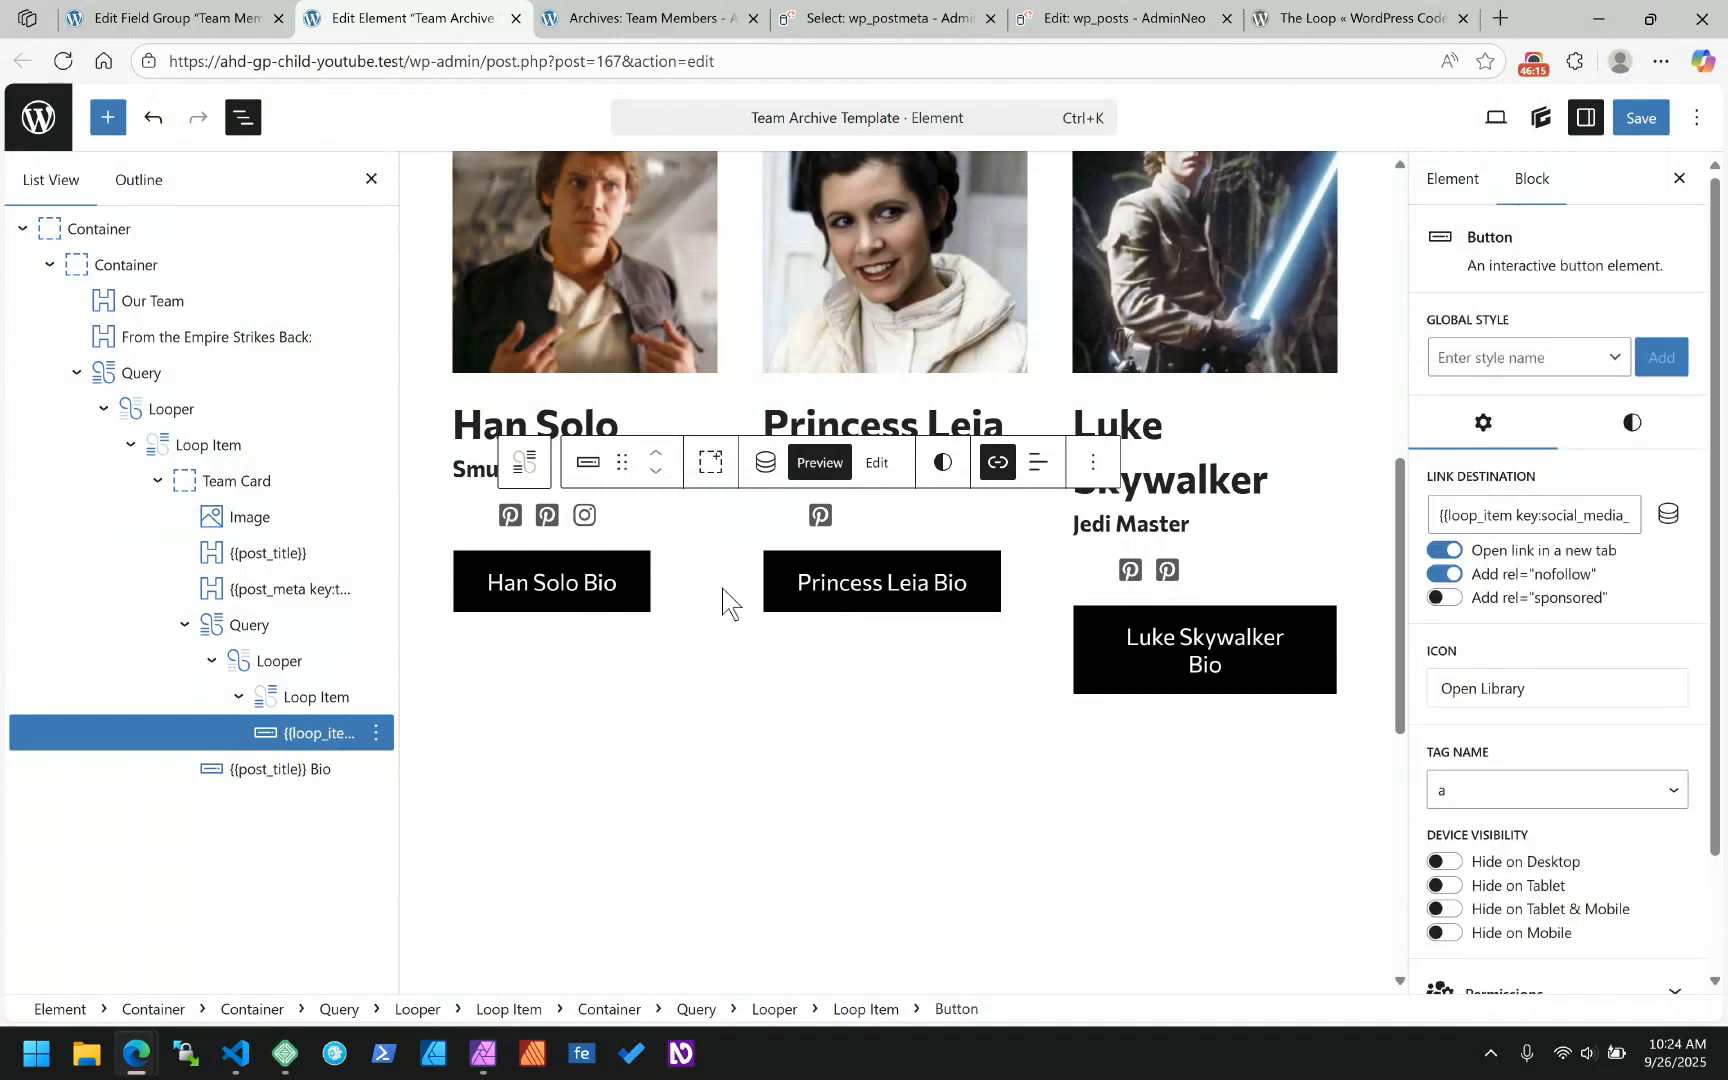
- Compare the nested Query's Post Meta settings with wp_postmeta, highlighting the team_social_media key and post ID 165 of record 533
left_click(333, 627)
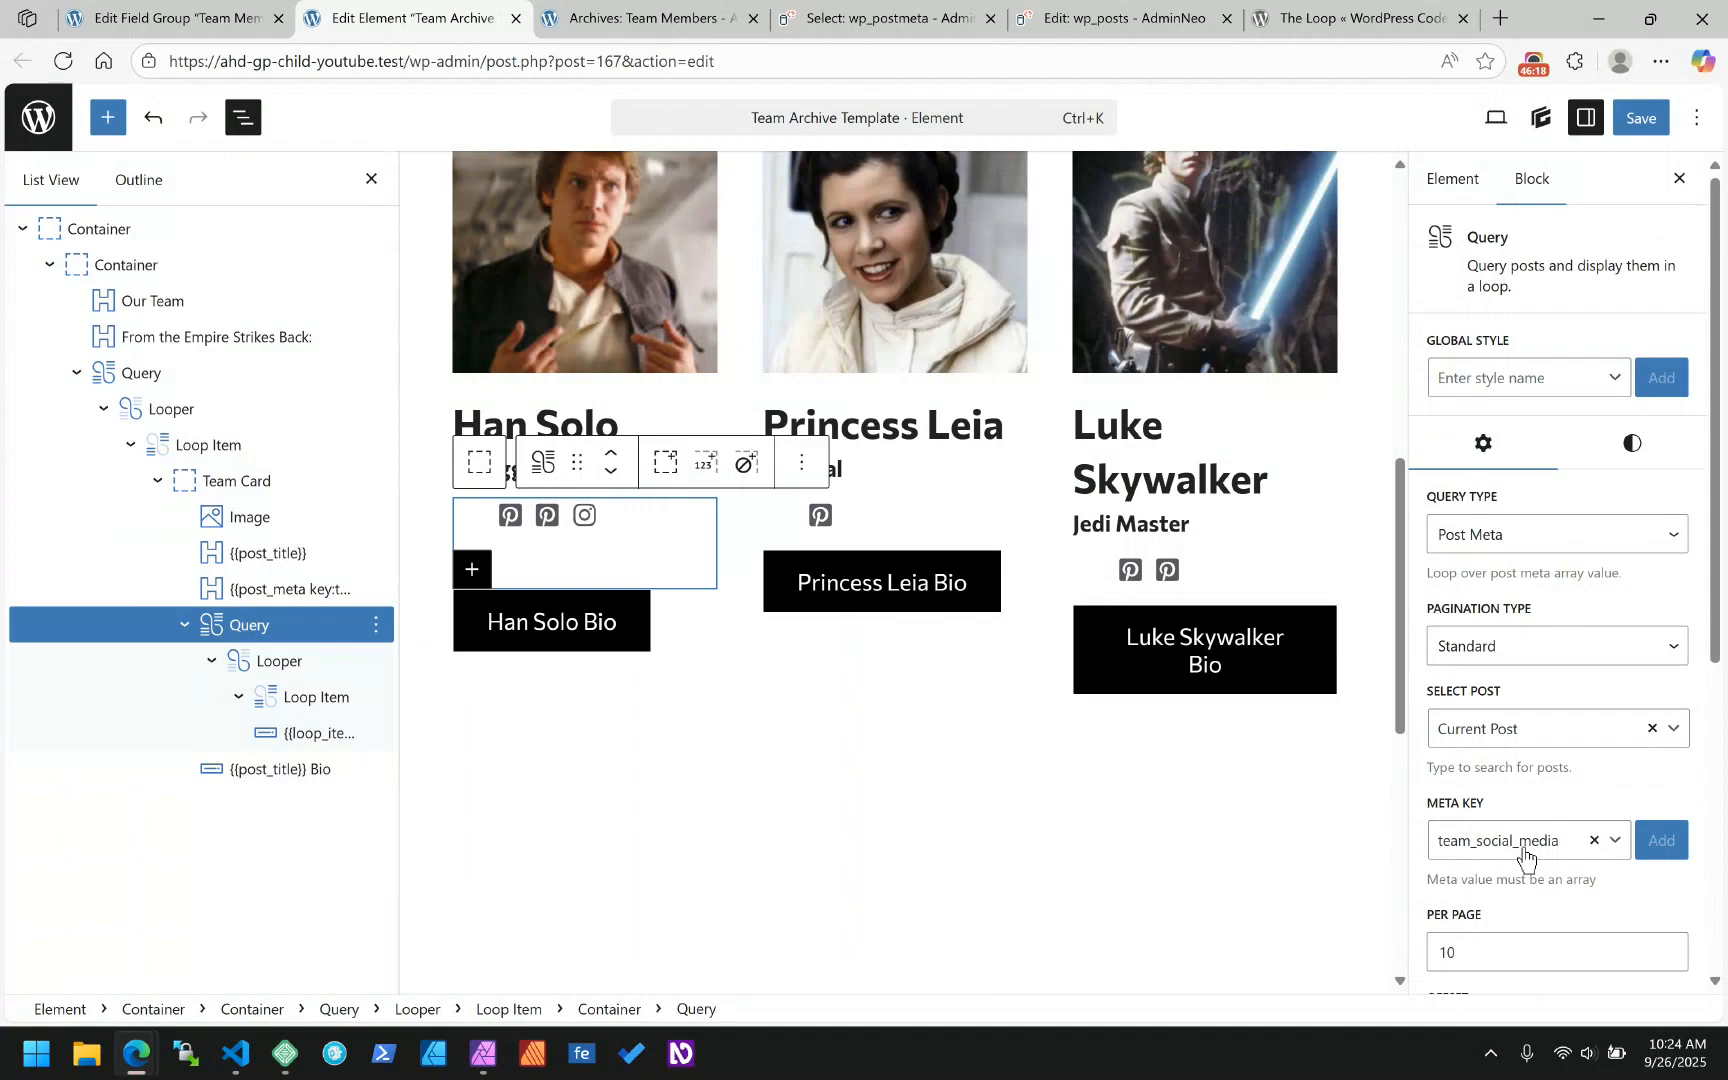
left_click(888, 15)
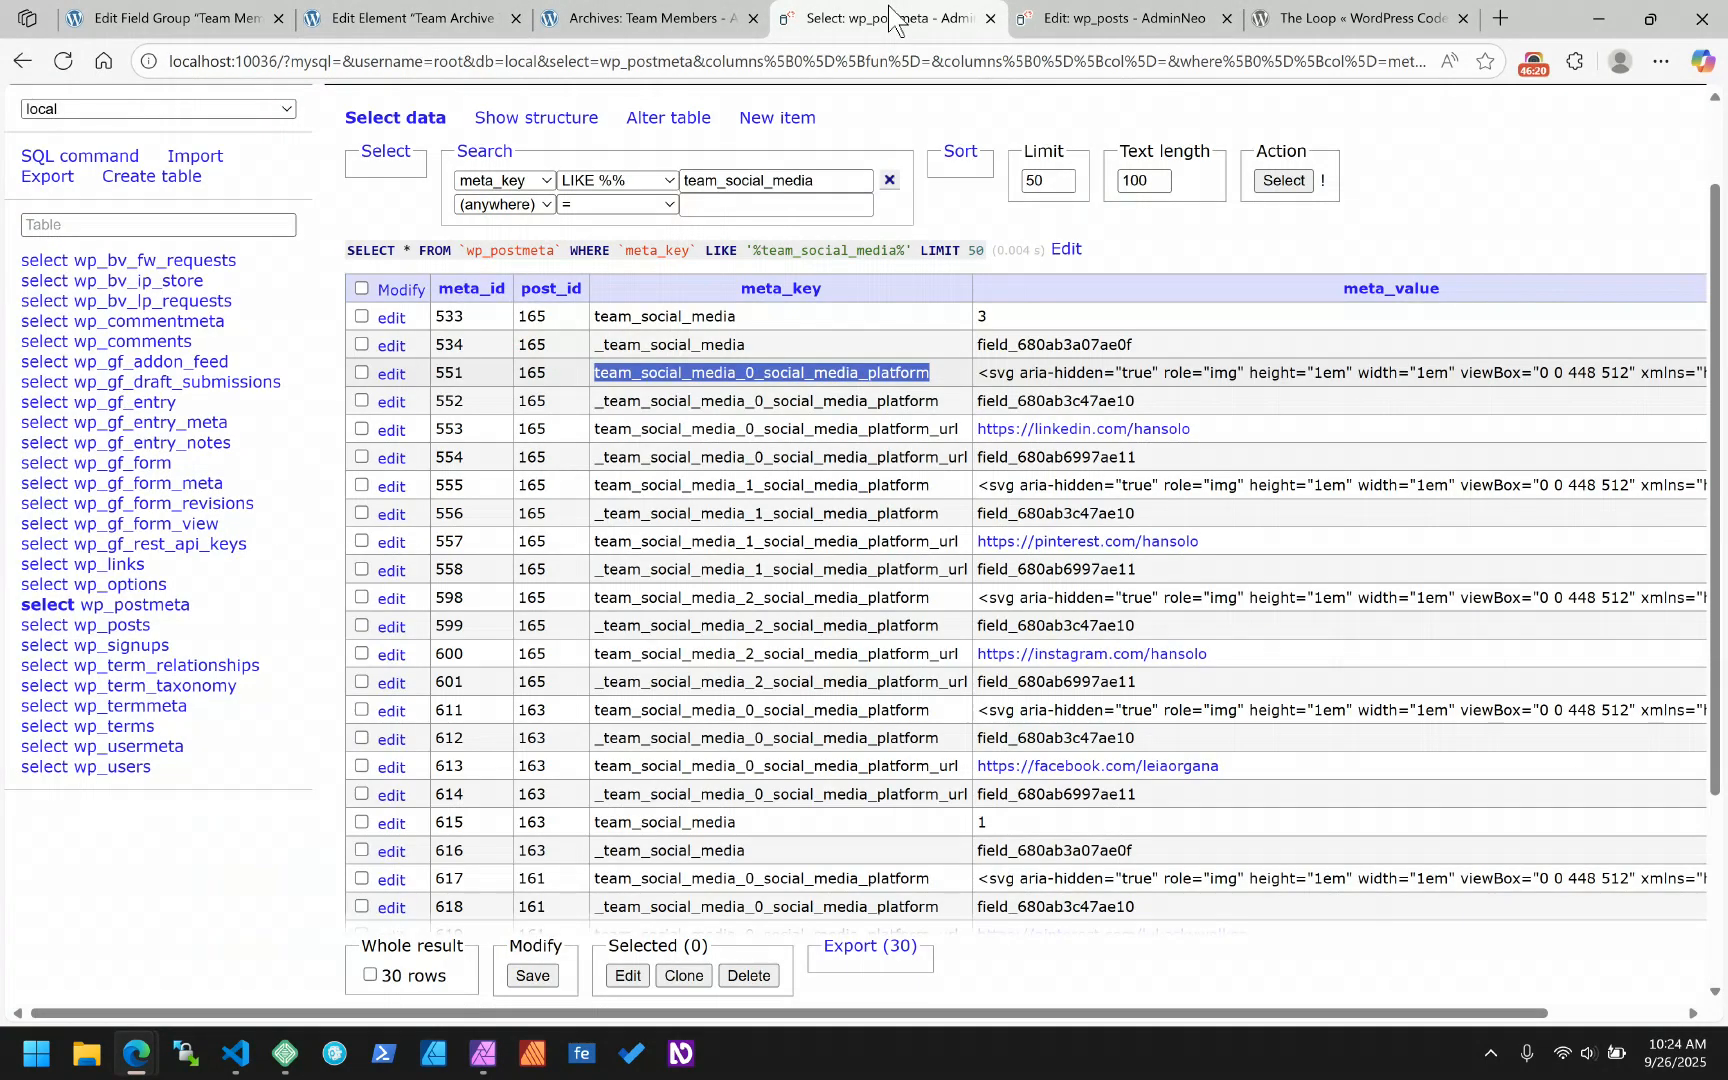
double_click(703, 317)
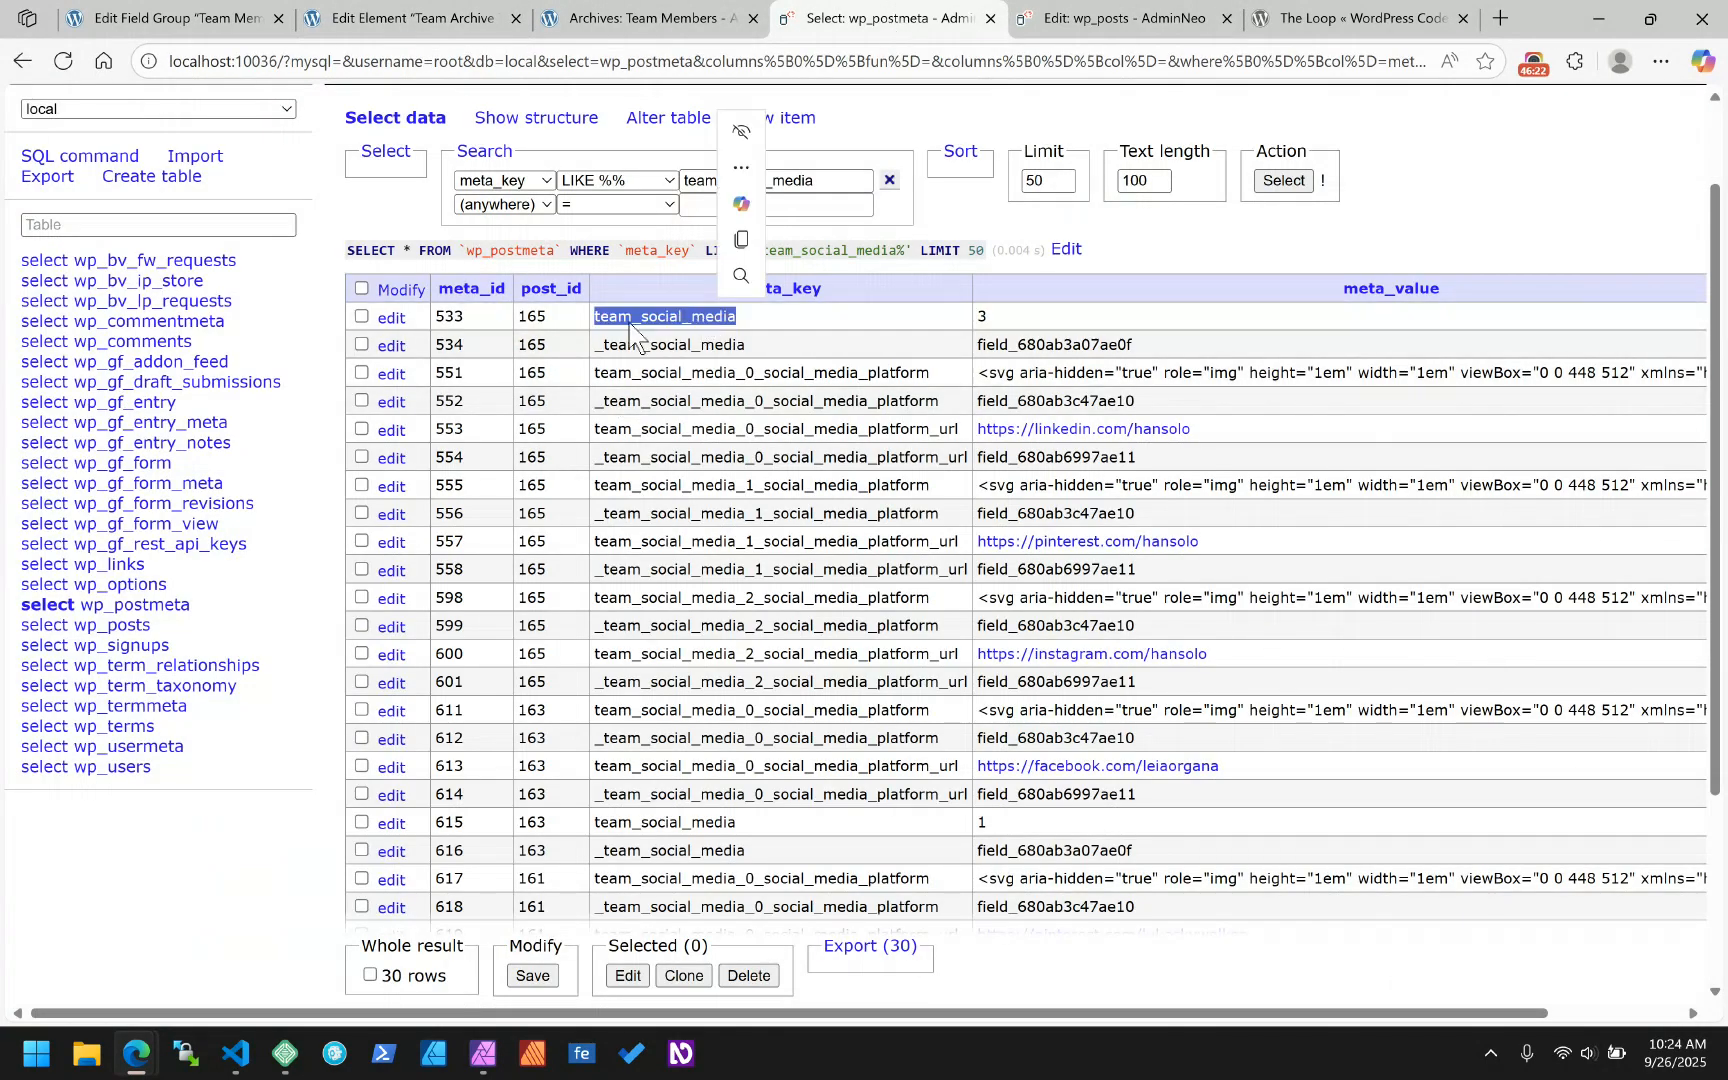
left_click(527, 316)
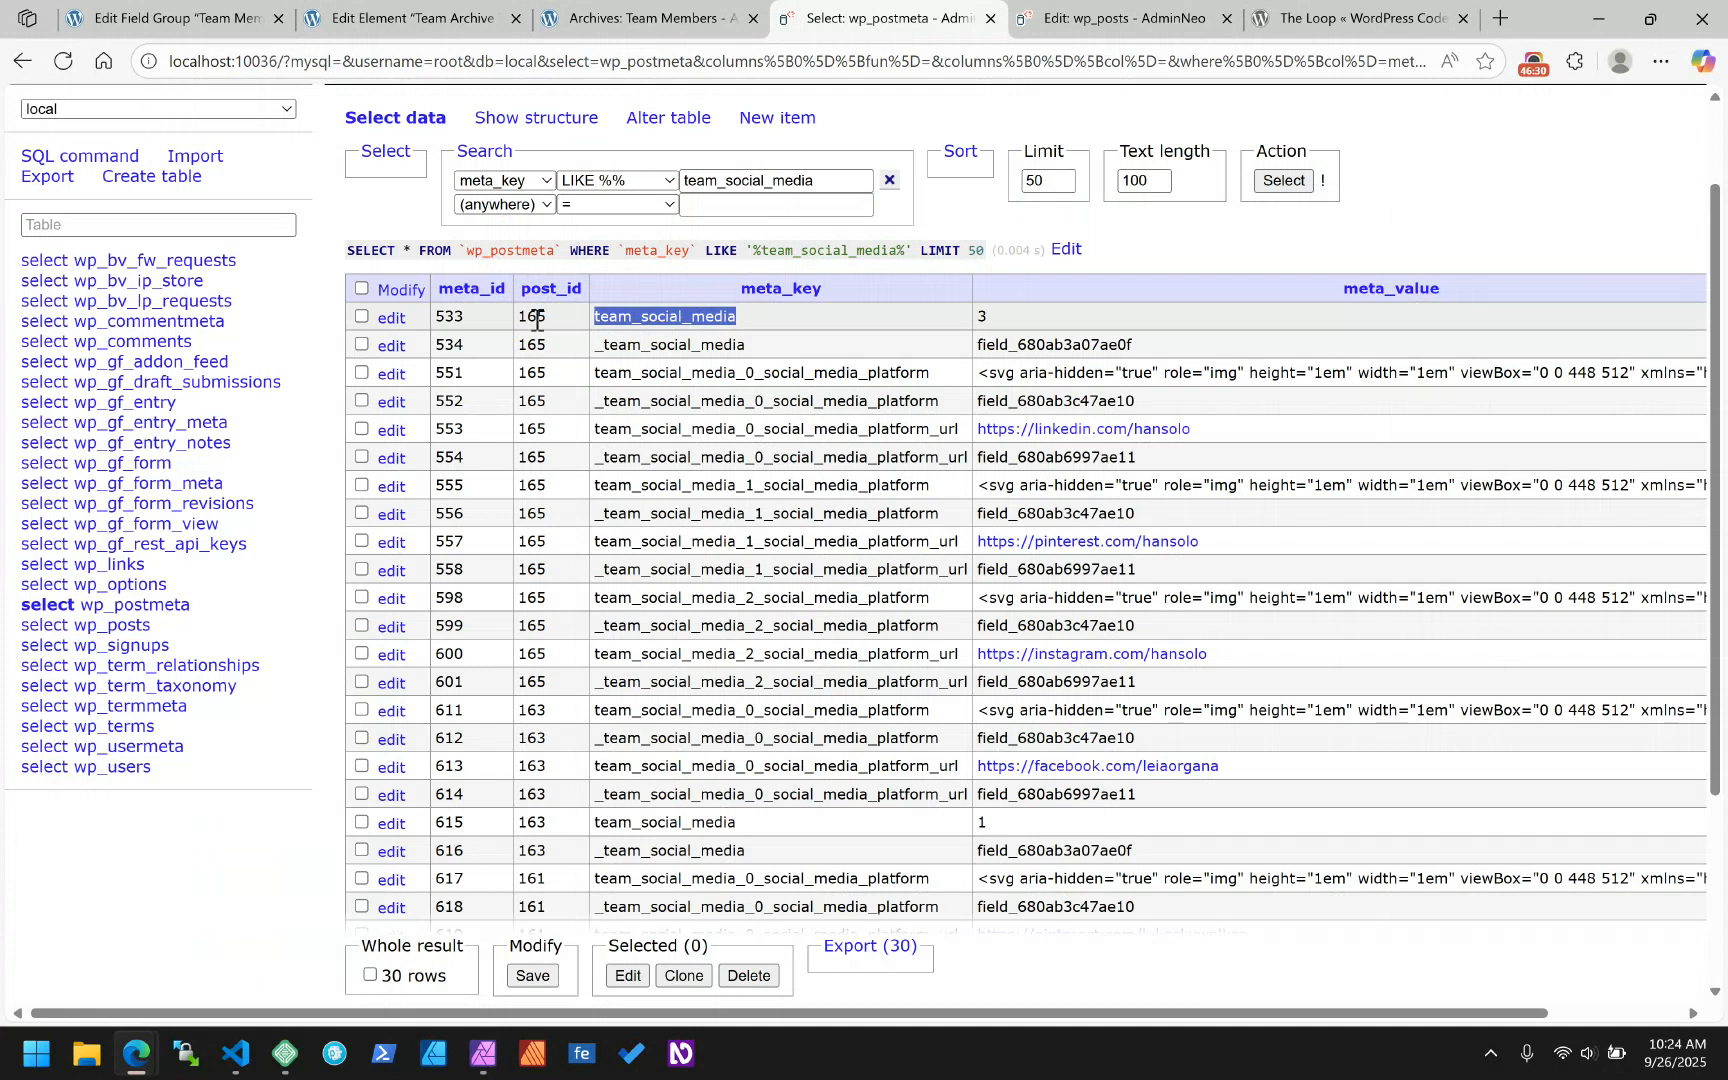
double_click(537, 317)
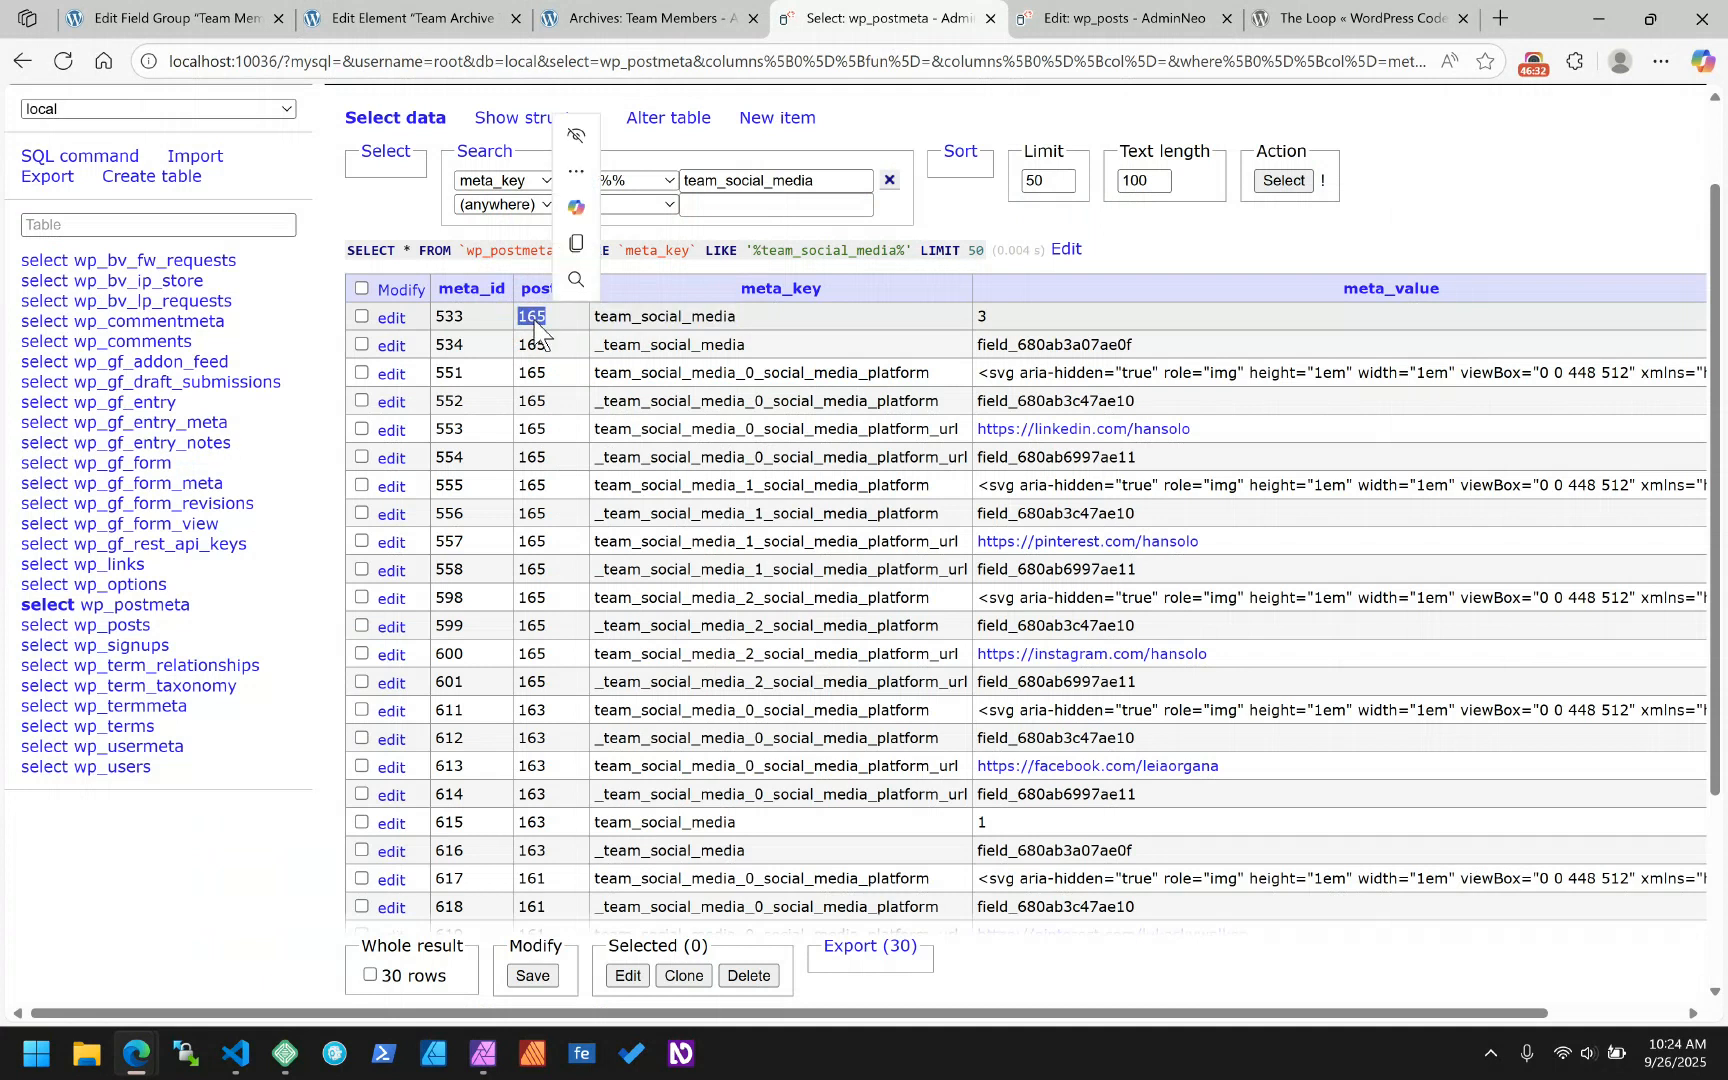
left_click(360, 22)
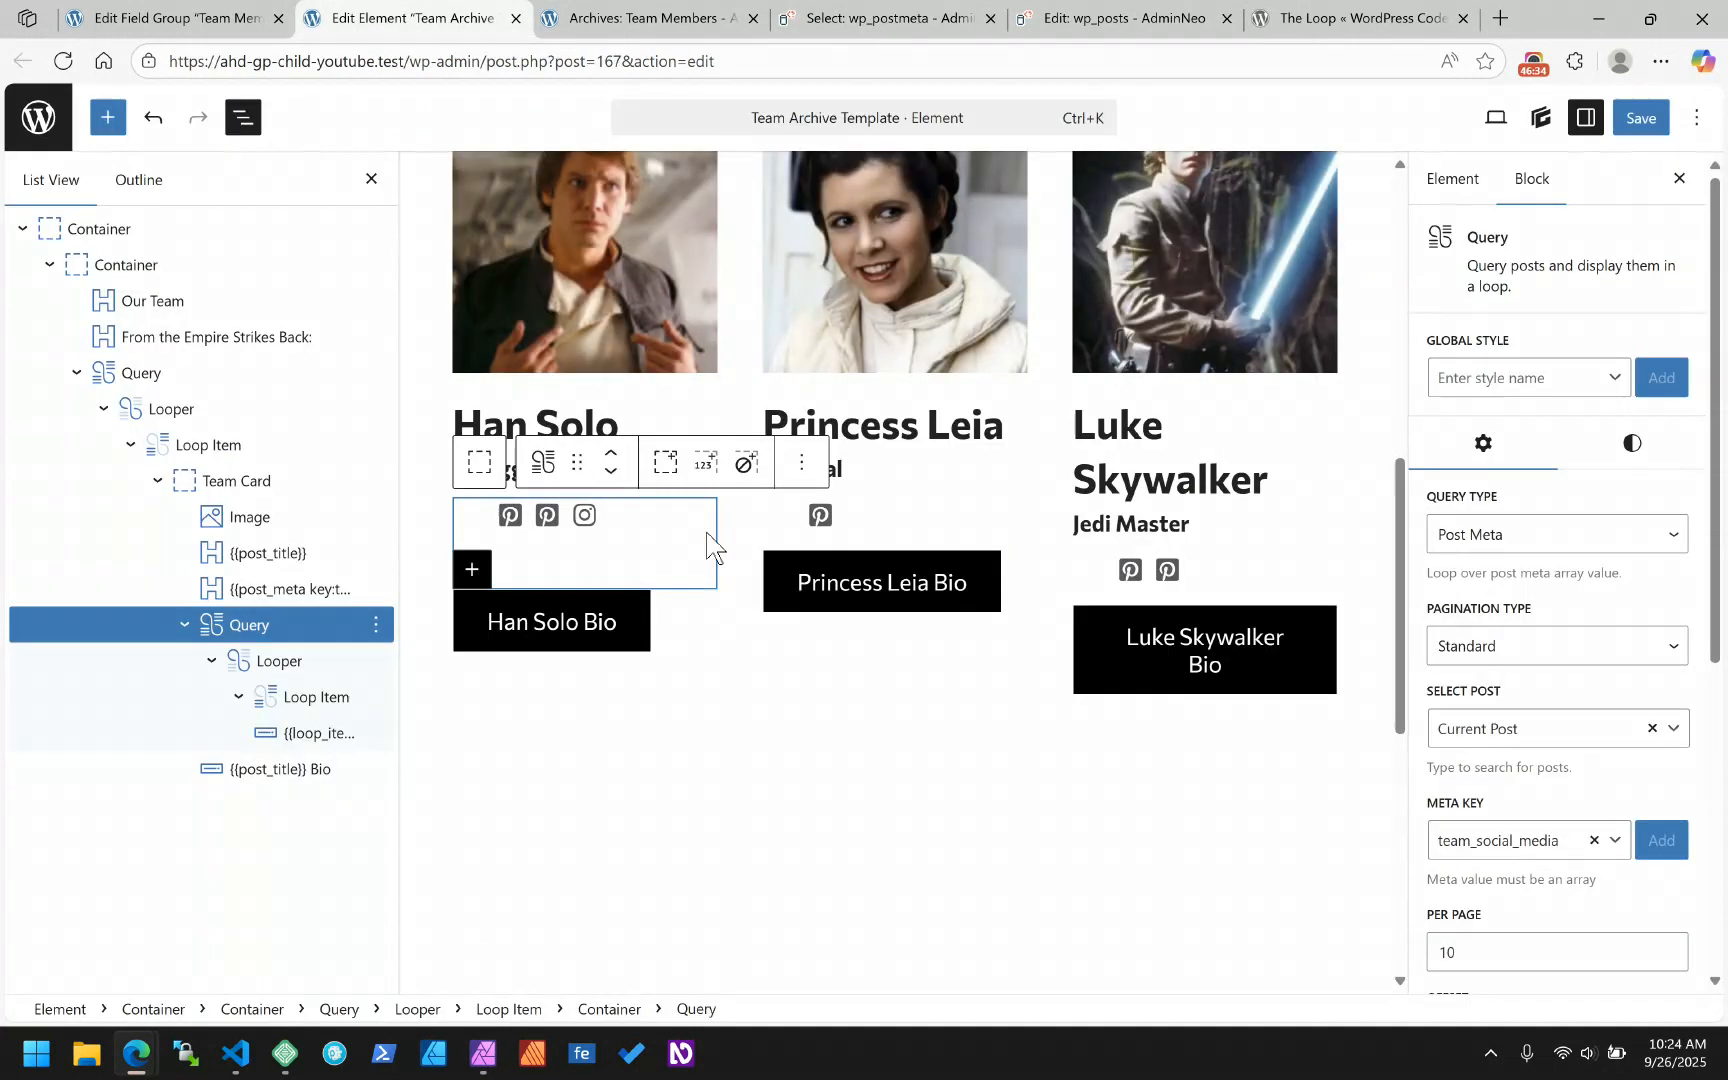
scroll(1560, 745, "down", 1)
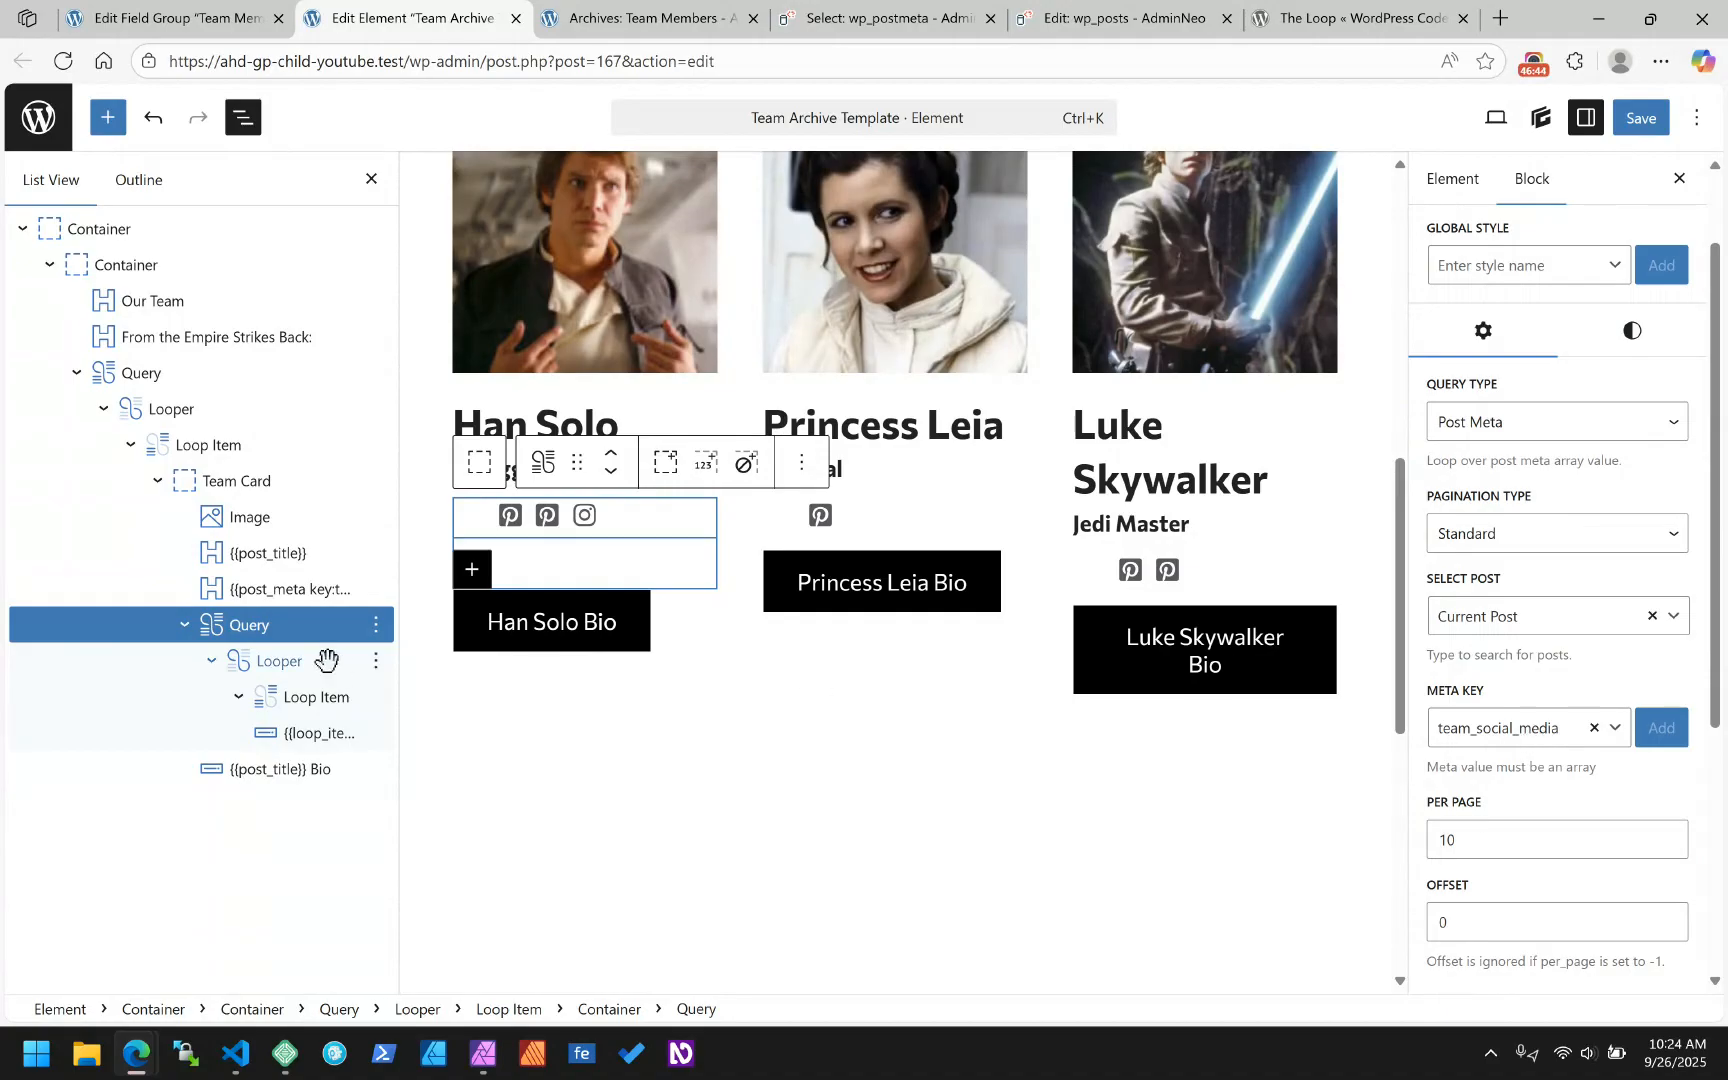
- Select the social media button in the nested Loop Item, expand its advanced settings, and highlight the href attribute's value
left_click(321, 731)
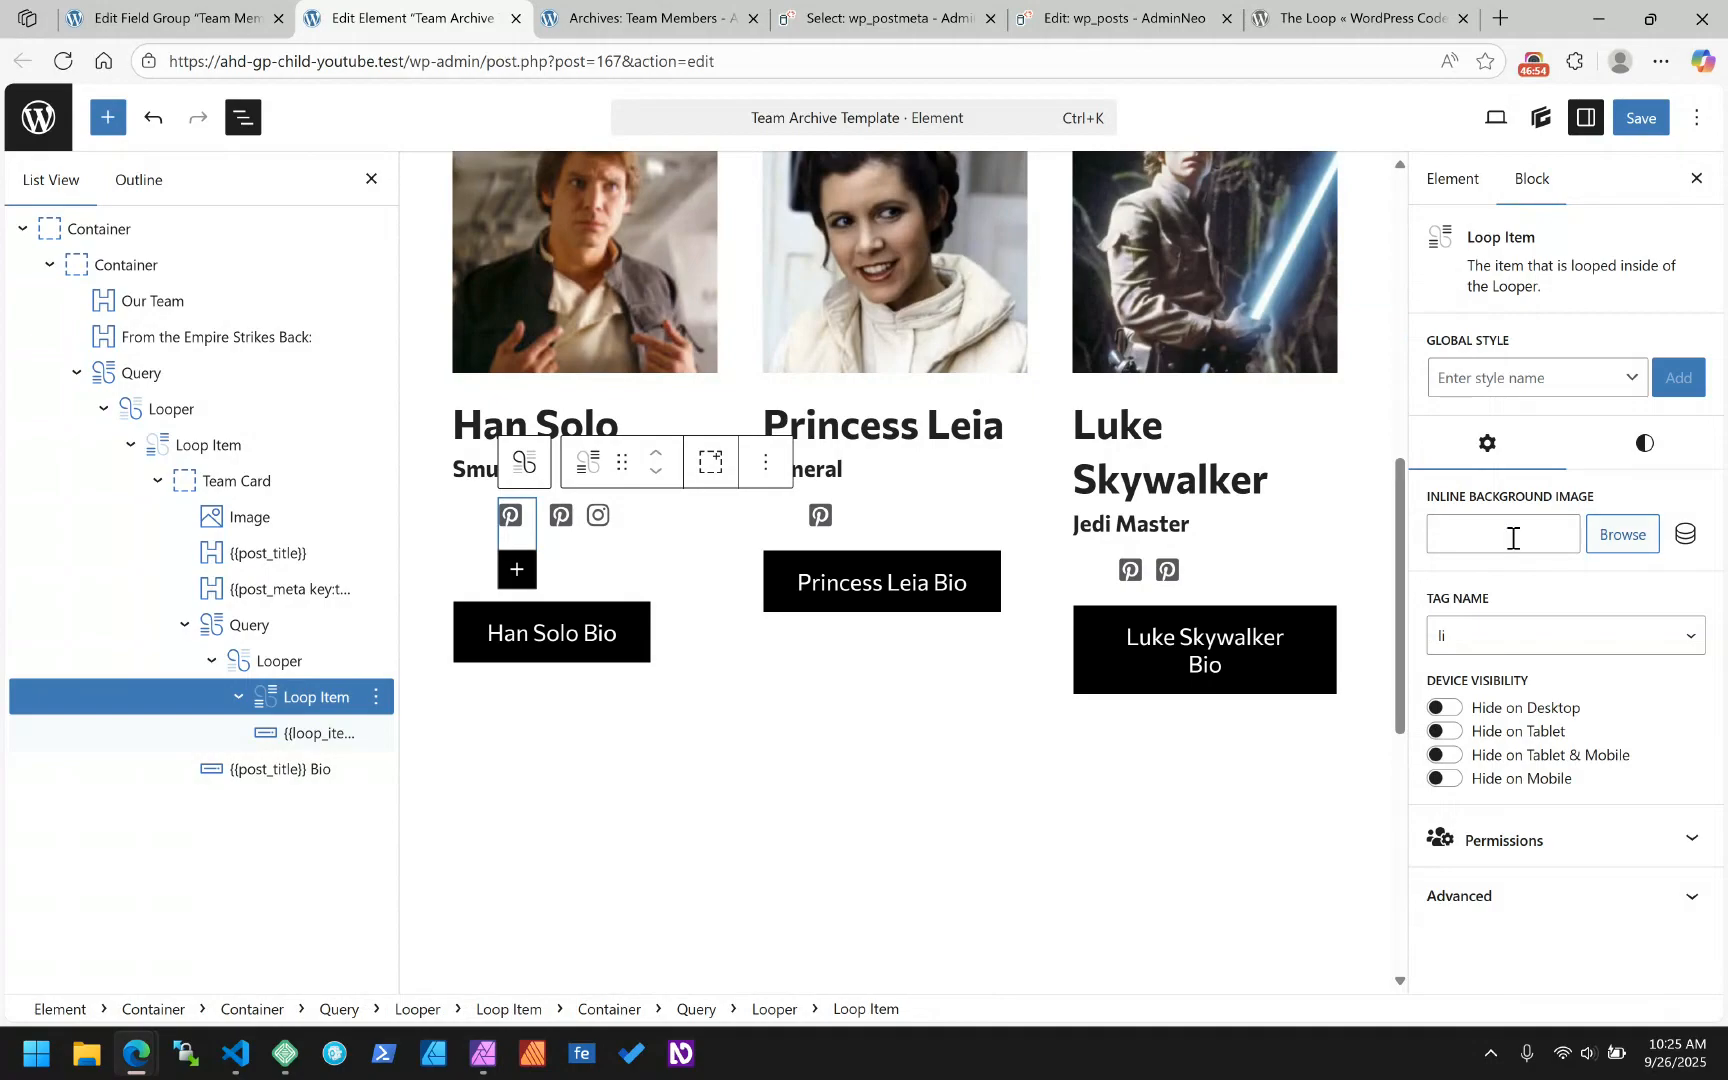
left_click(306, 733)
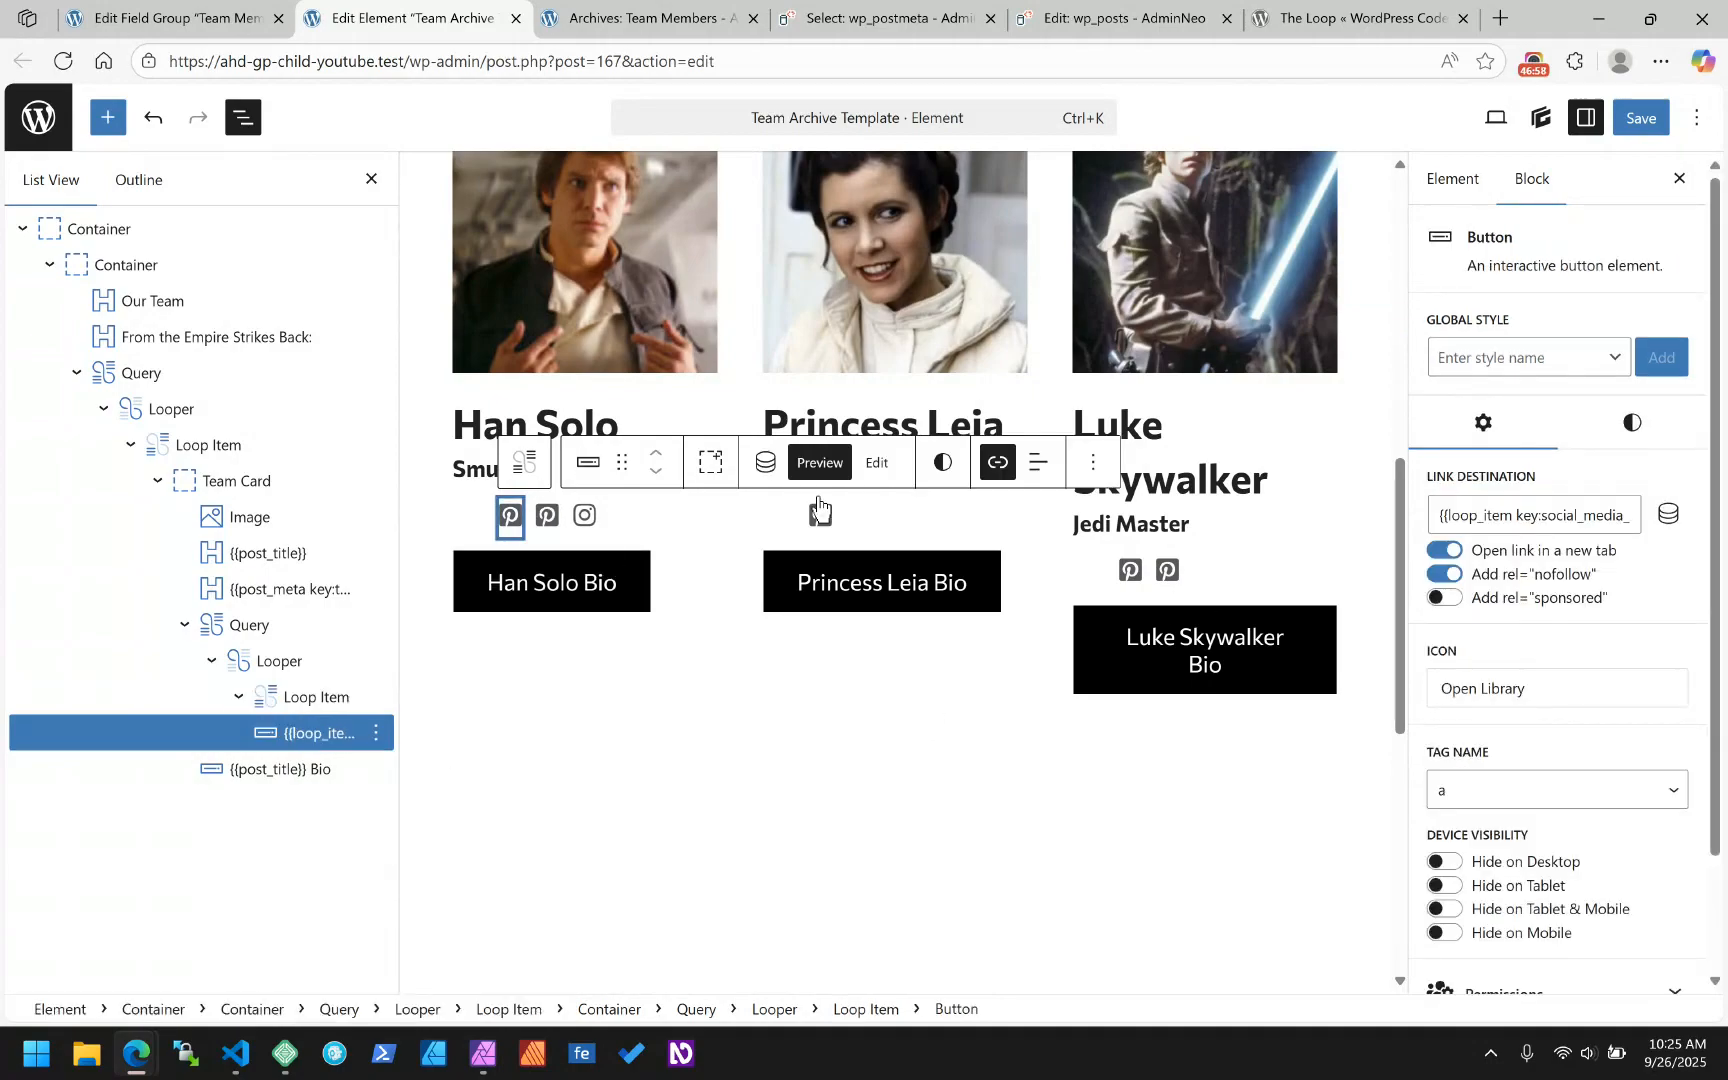
scroll(1550, 705, "down", 2)
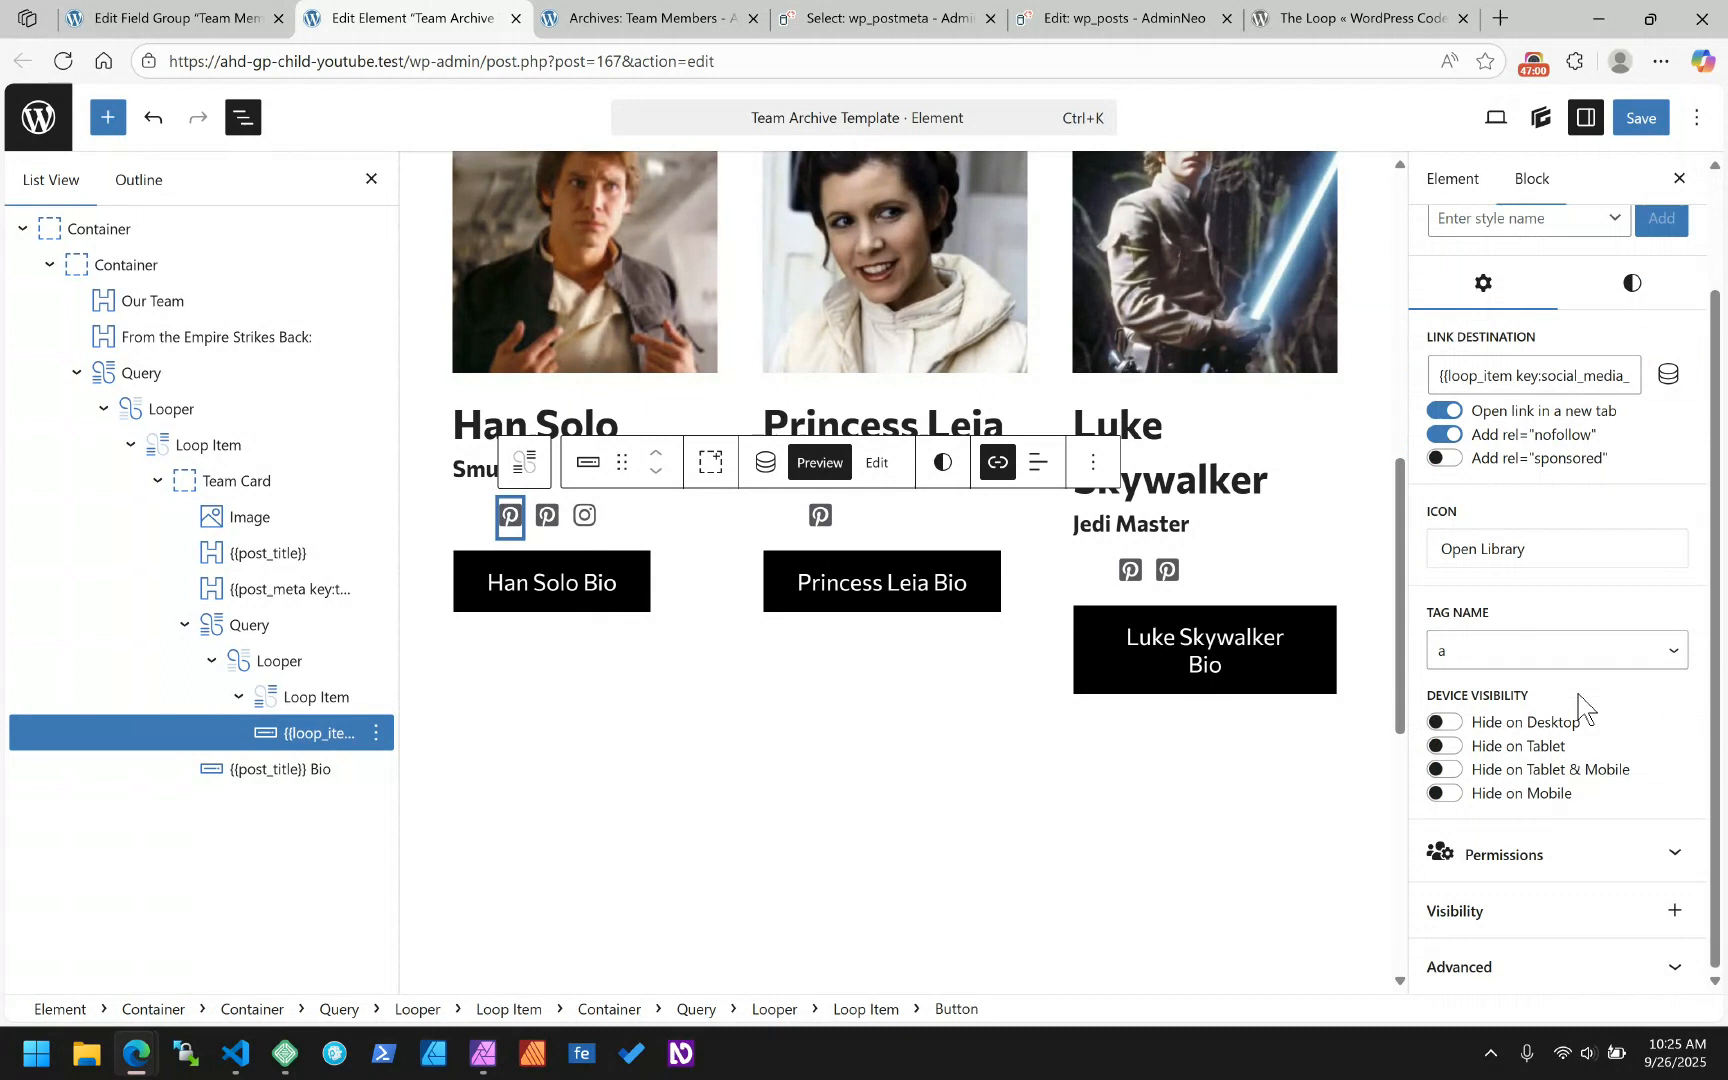
left_click(1480, 968)
scroll(1578, 795, "down", 5)
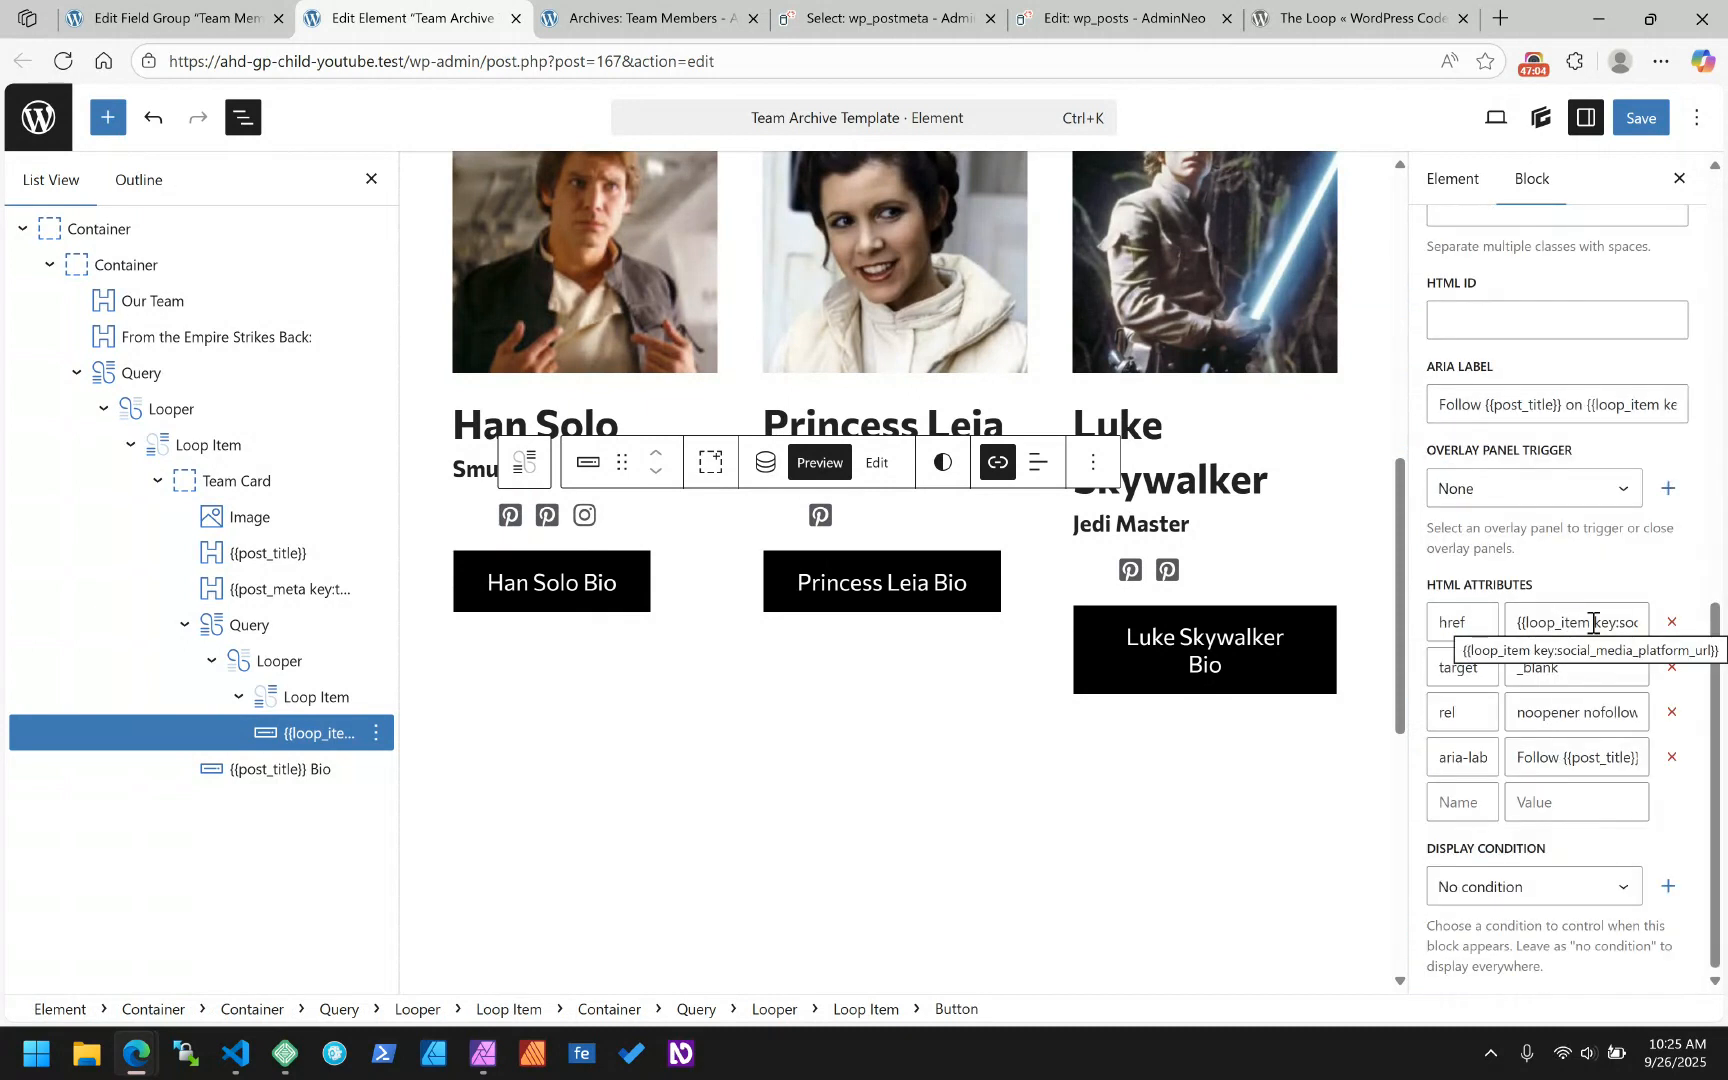
left_click_drag(1593, 622, 1642, 622)
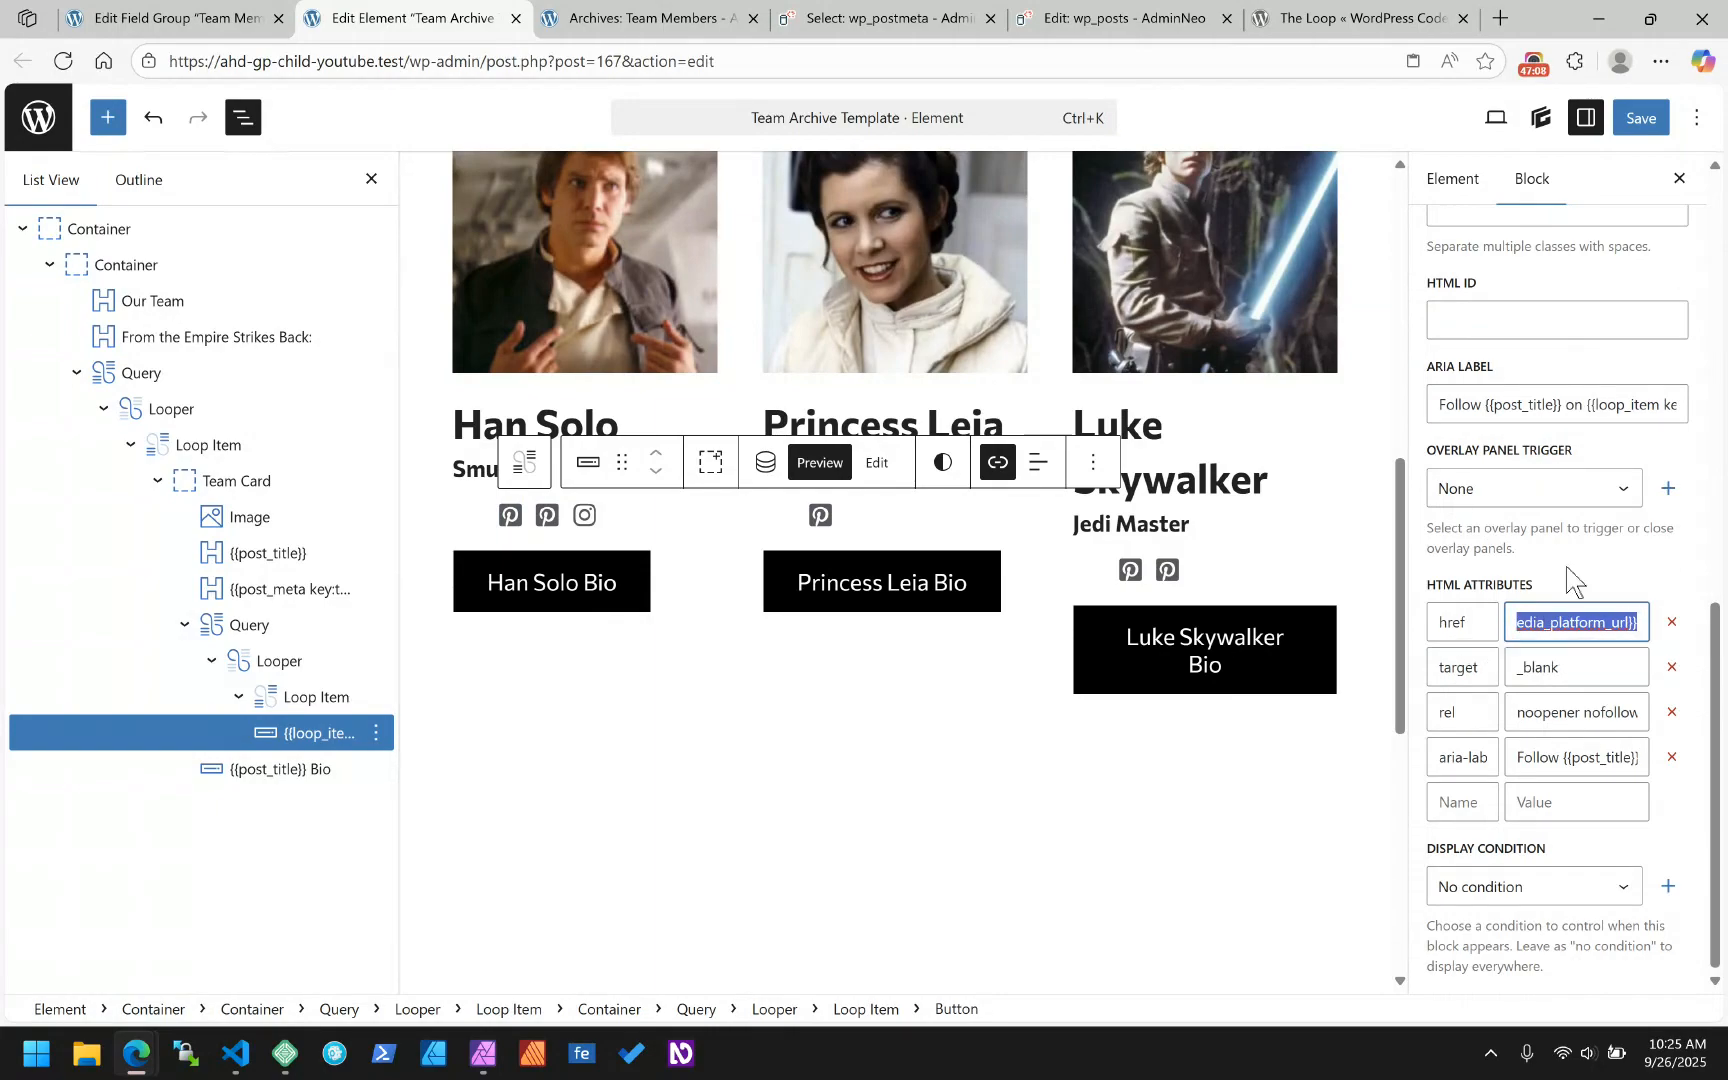
- Highlight the button's ARIA label text, ending on the word label in its social_media_platform.label key
scroll(1550, 516, "up", 1)
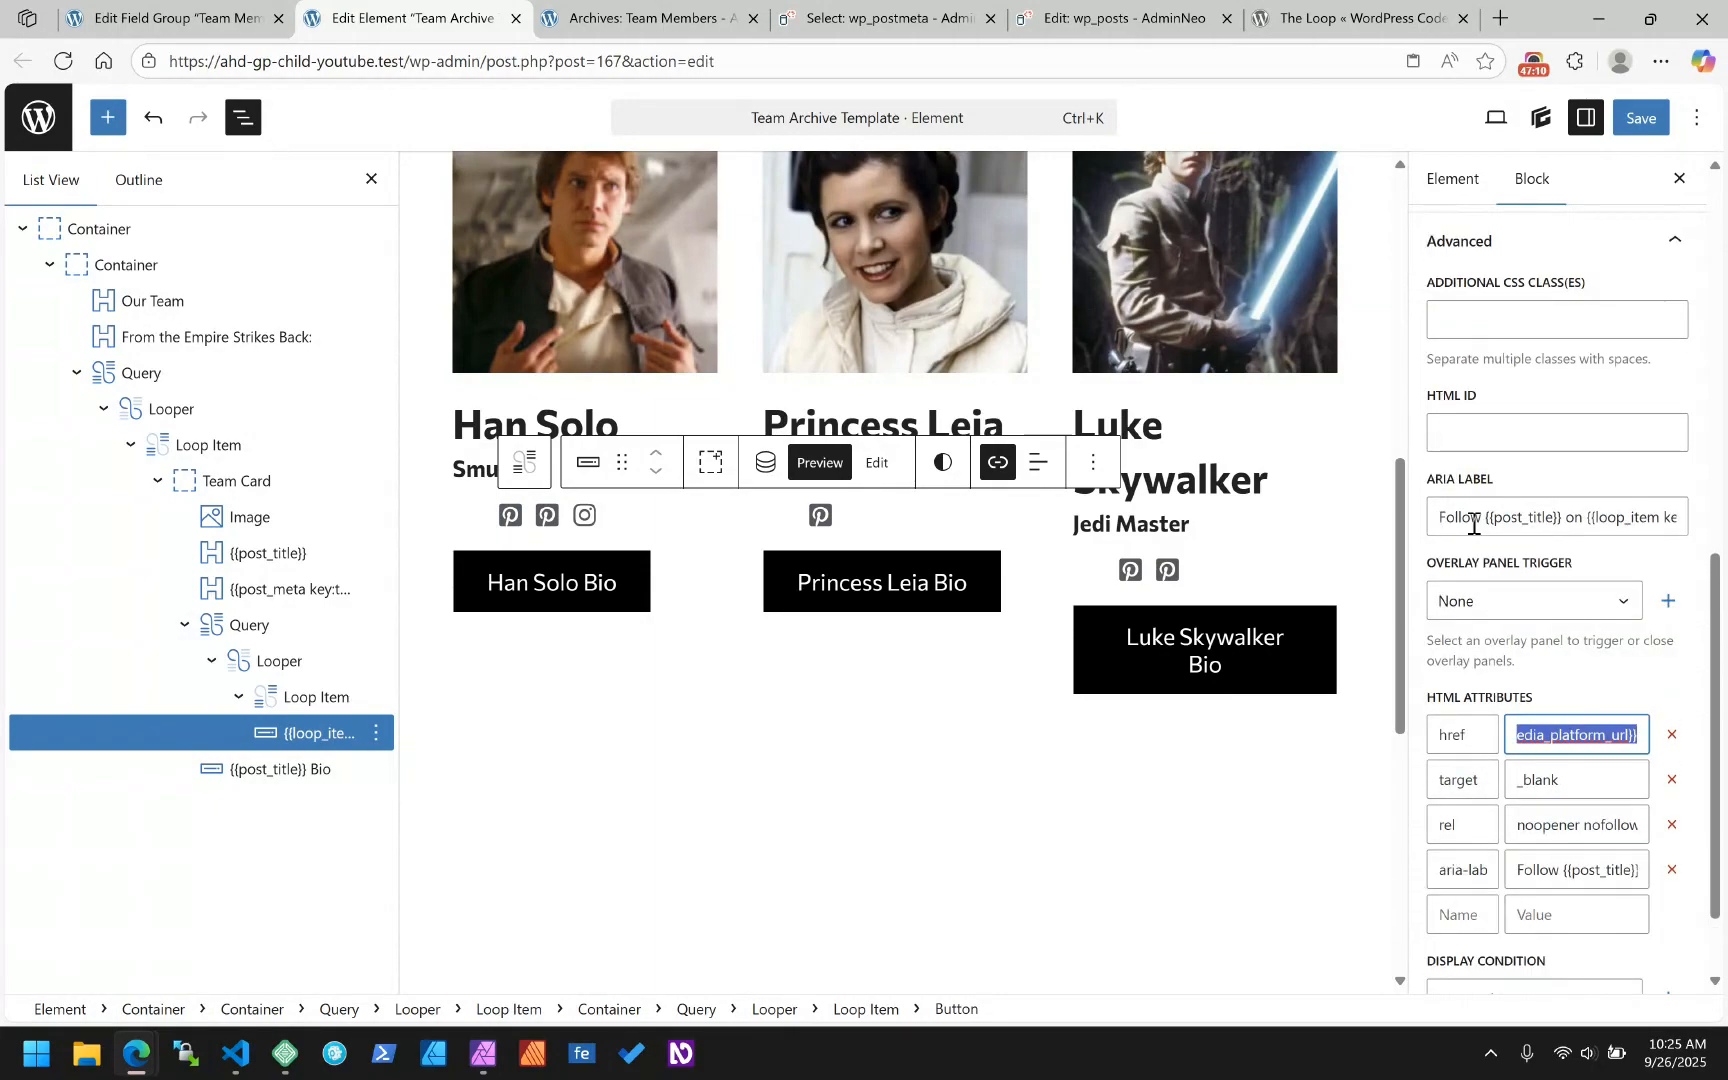
left_click_drag(1440, 520, 1660, 520)
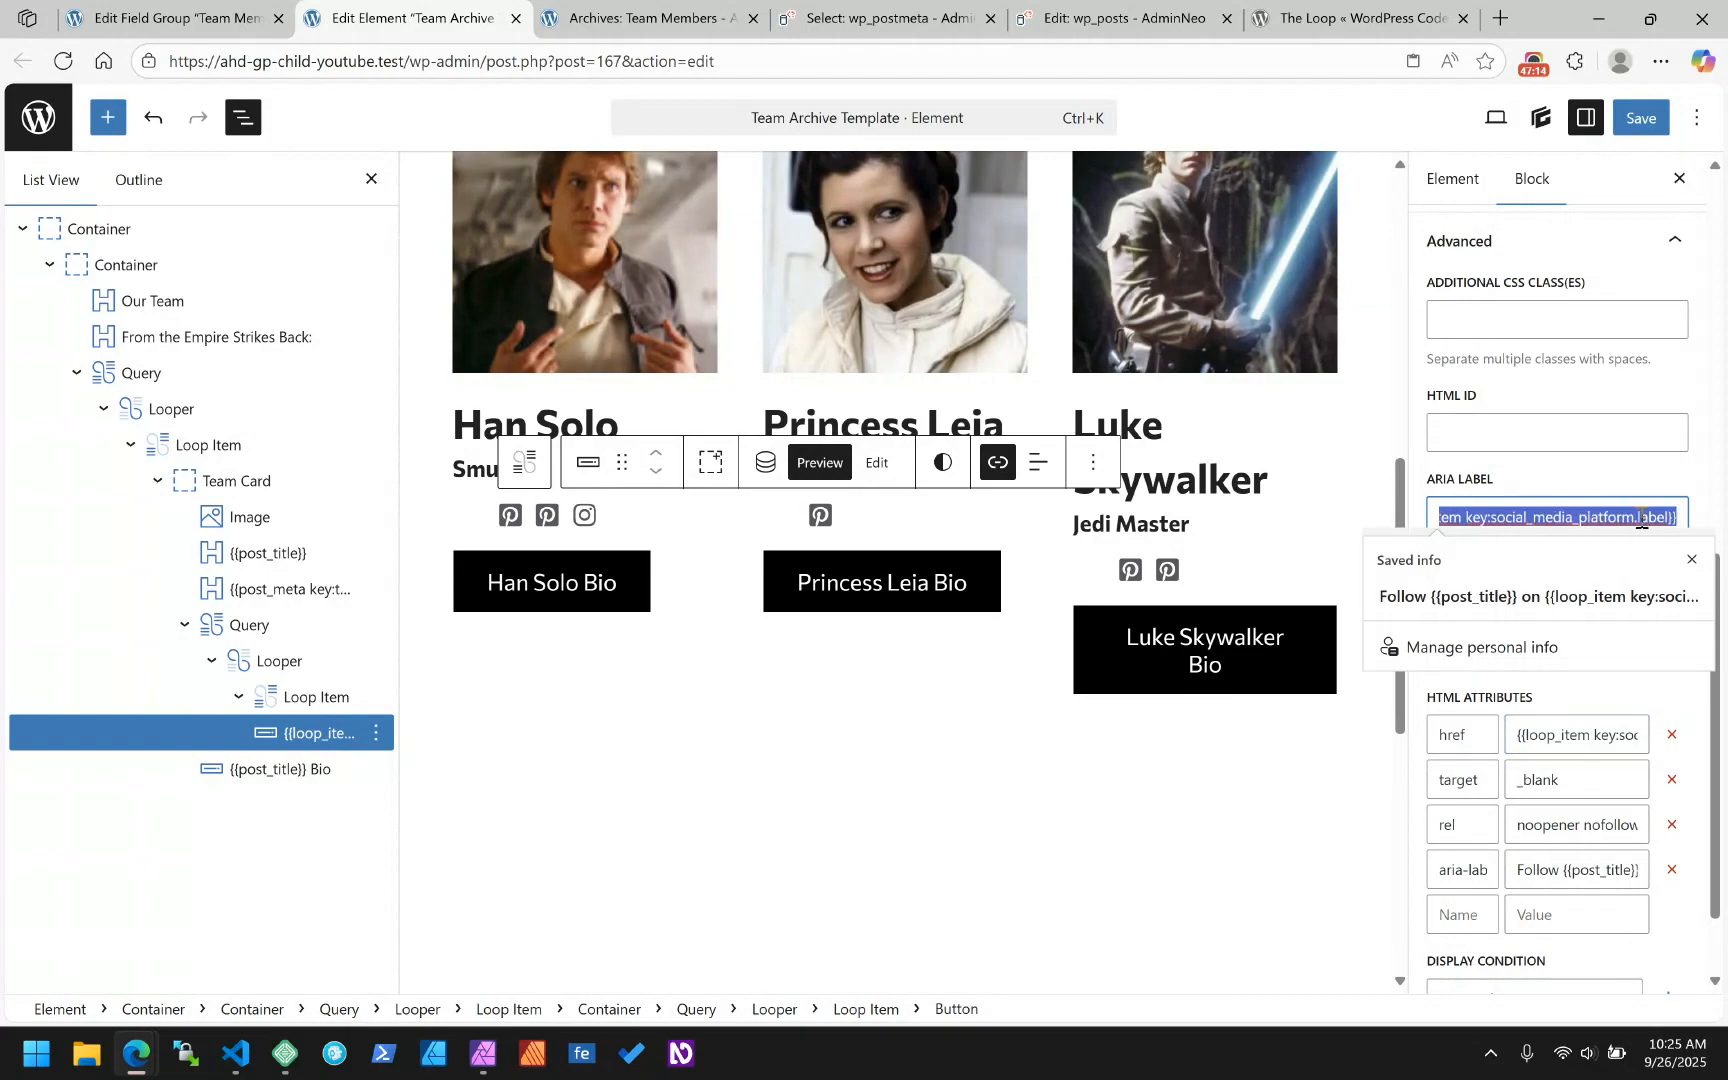
double_click(1653, 516)
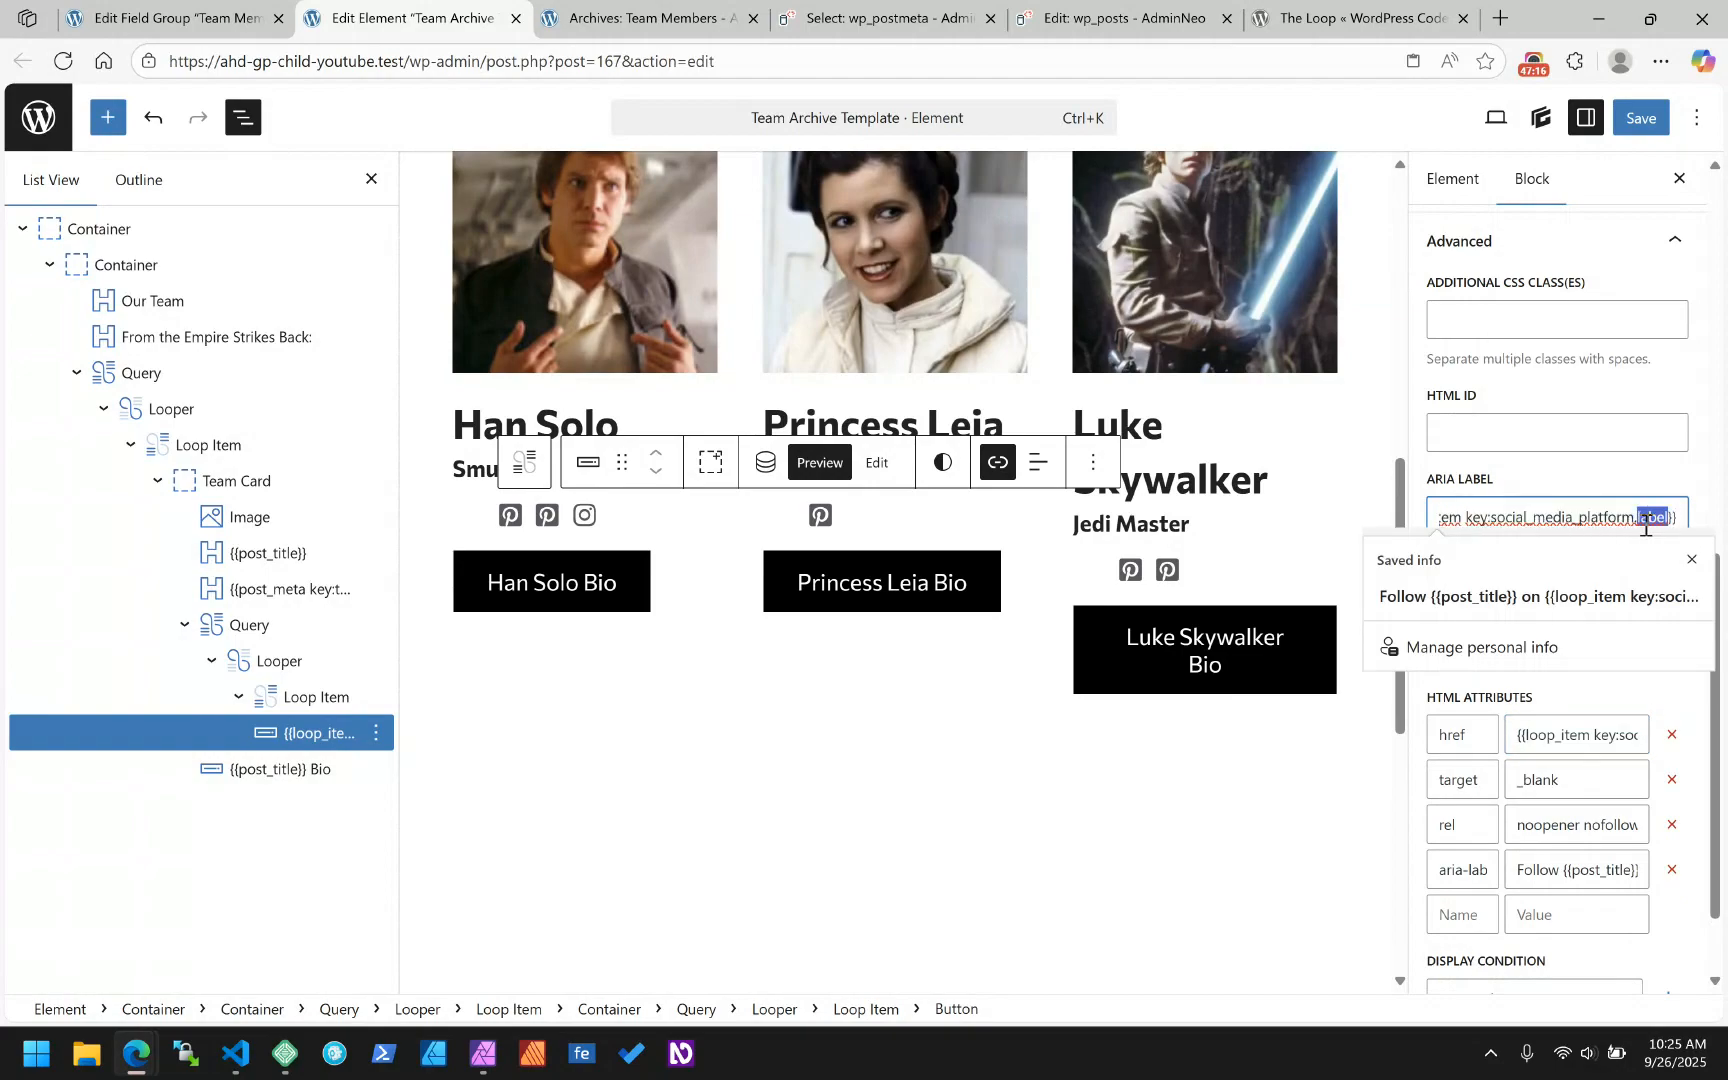
- Review the social media button's block settings, HTML attributes and Typography styles, finishing on the element's own settings
left_click(303, 738)
scroll(1641, 470, "up", 10)
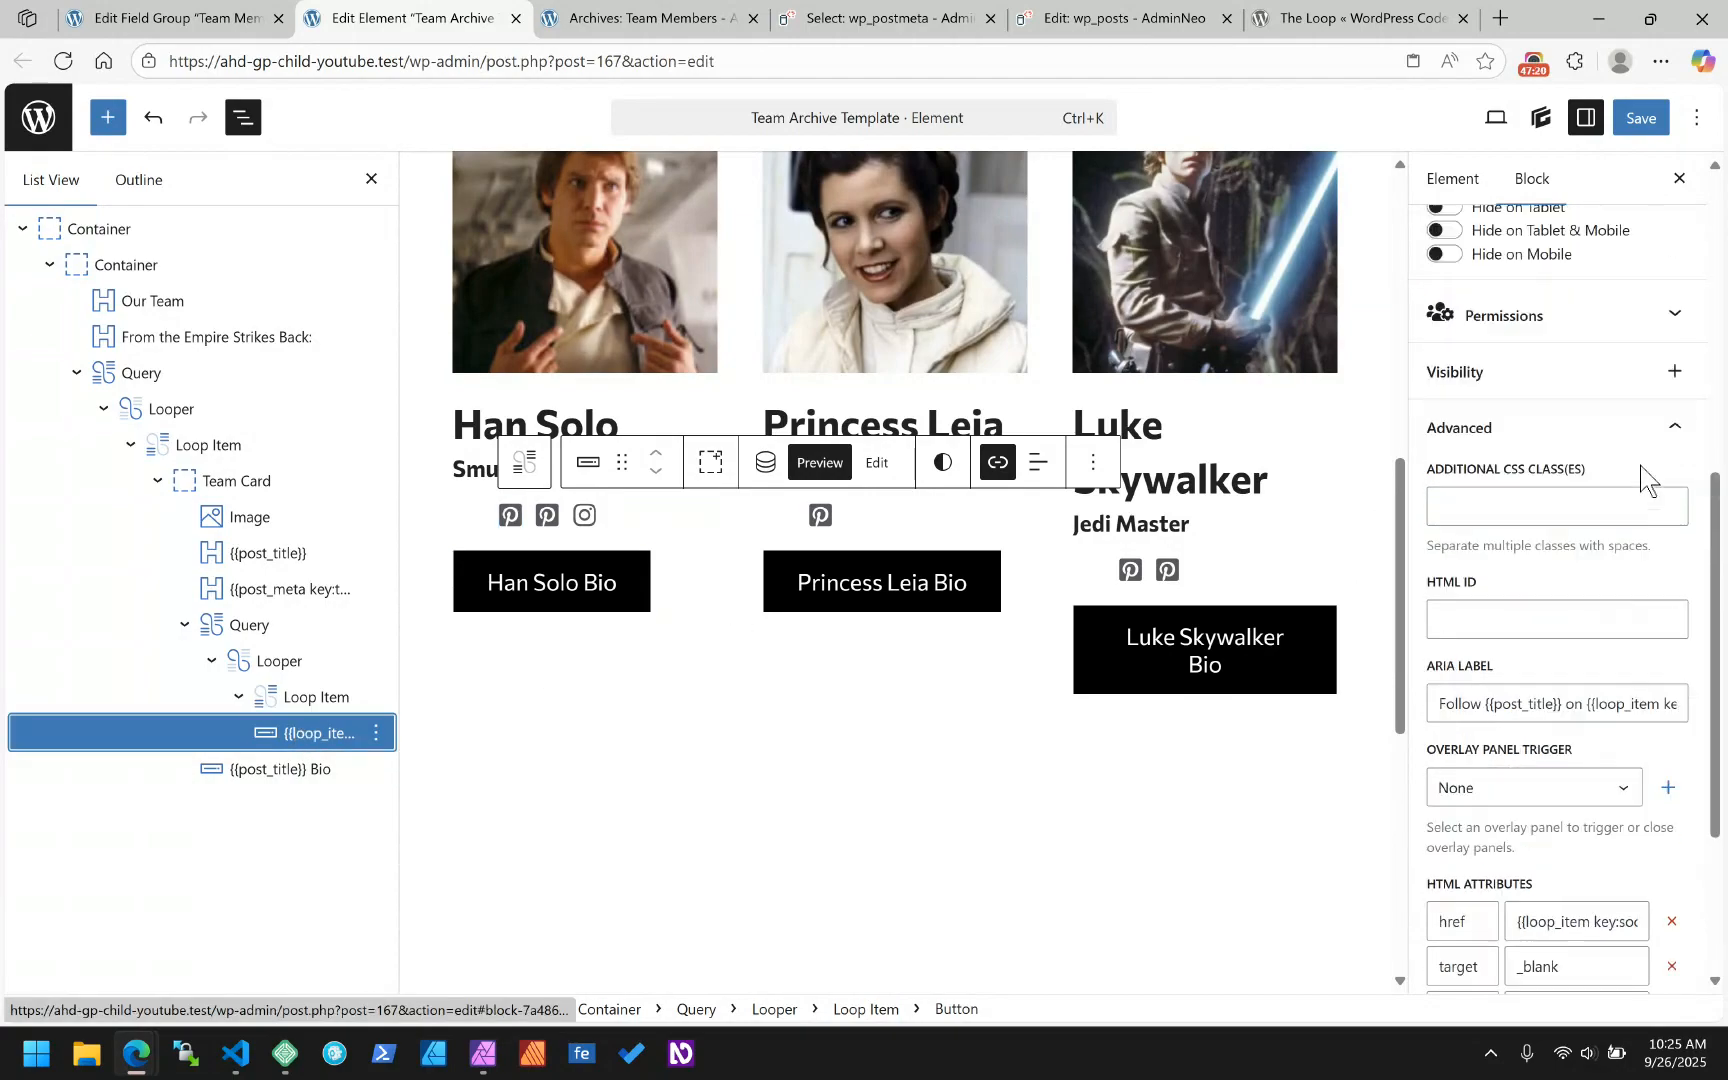
scroll(1641, 470, "up", 1)
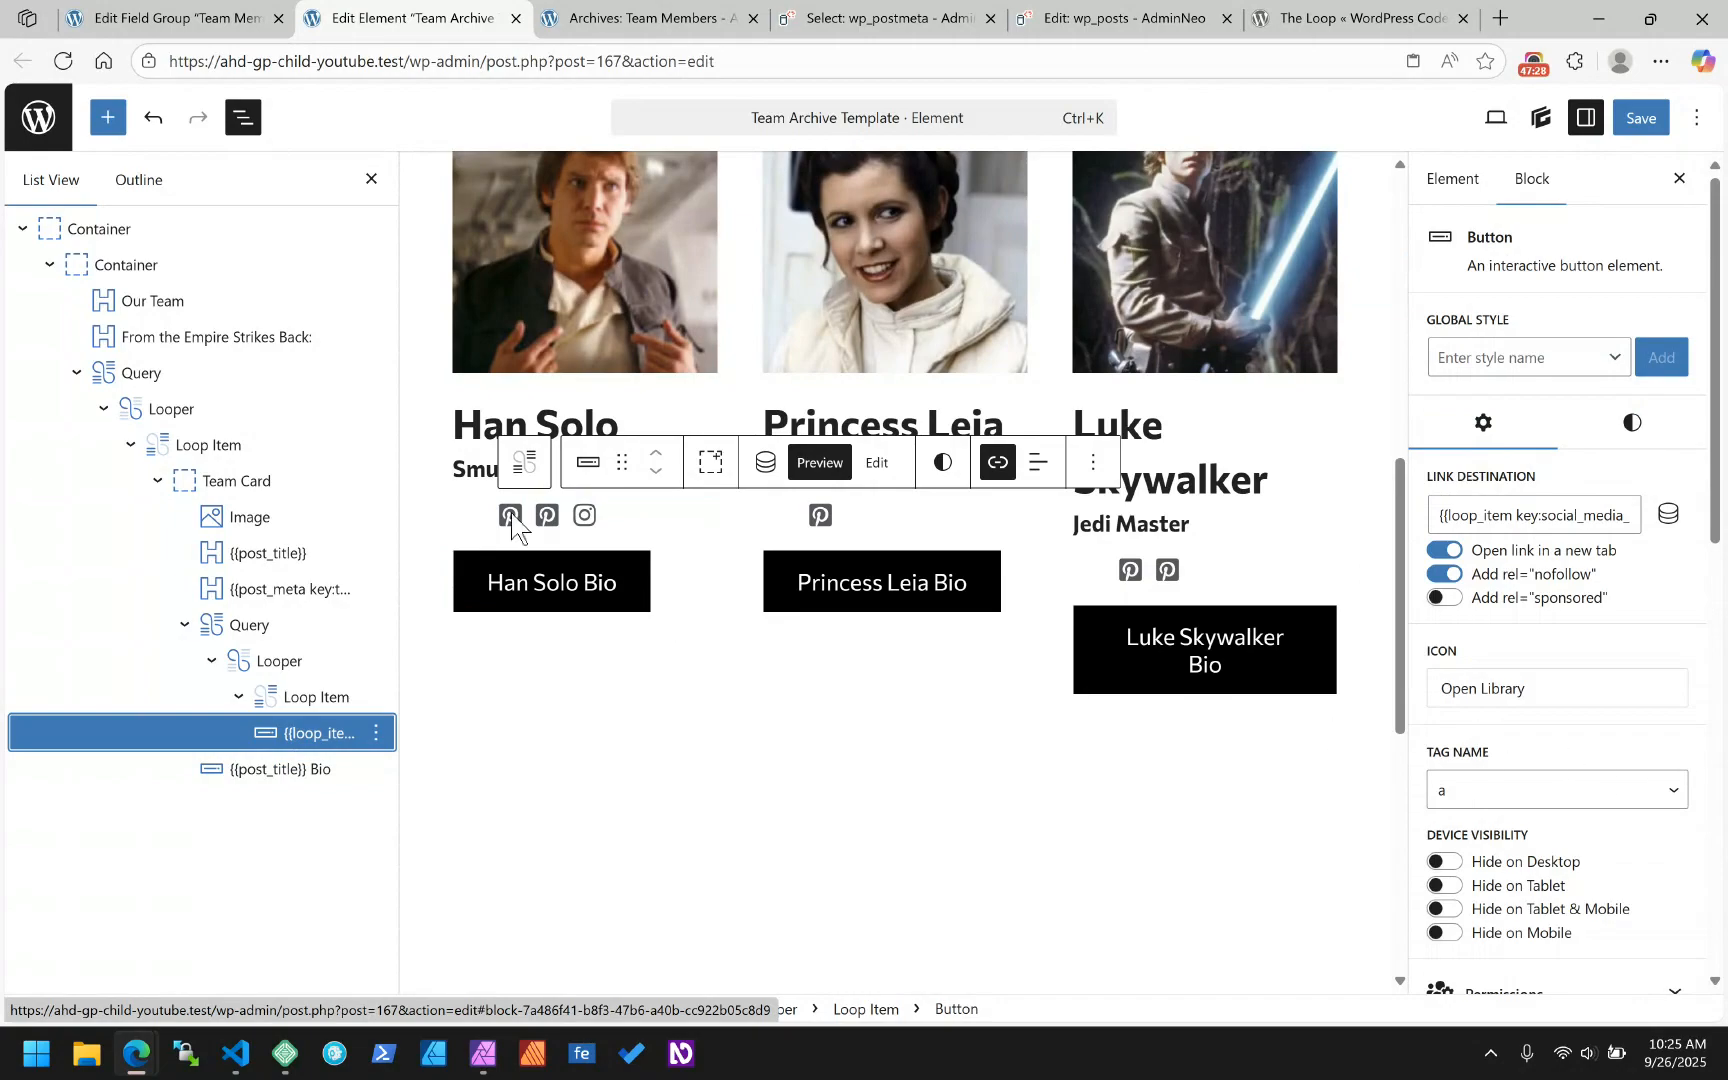
scroll(1640, 605, "down", 5)
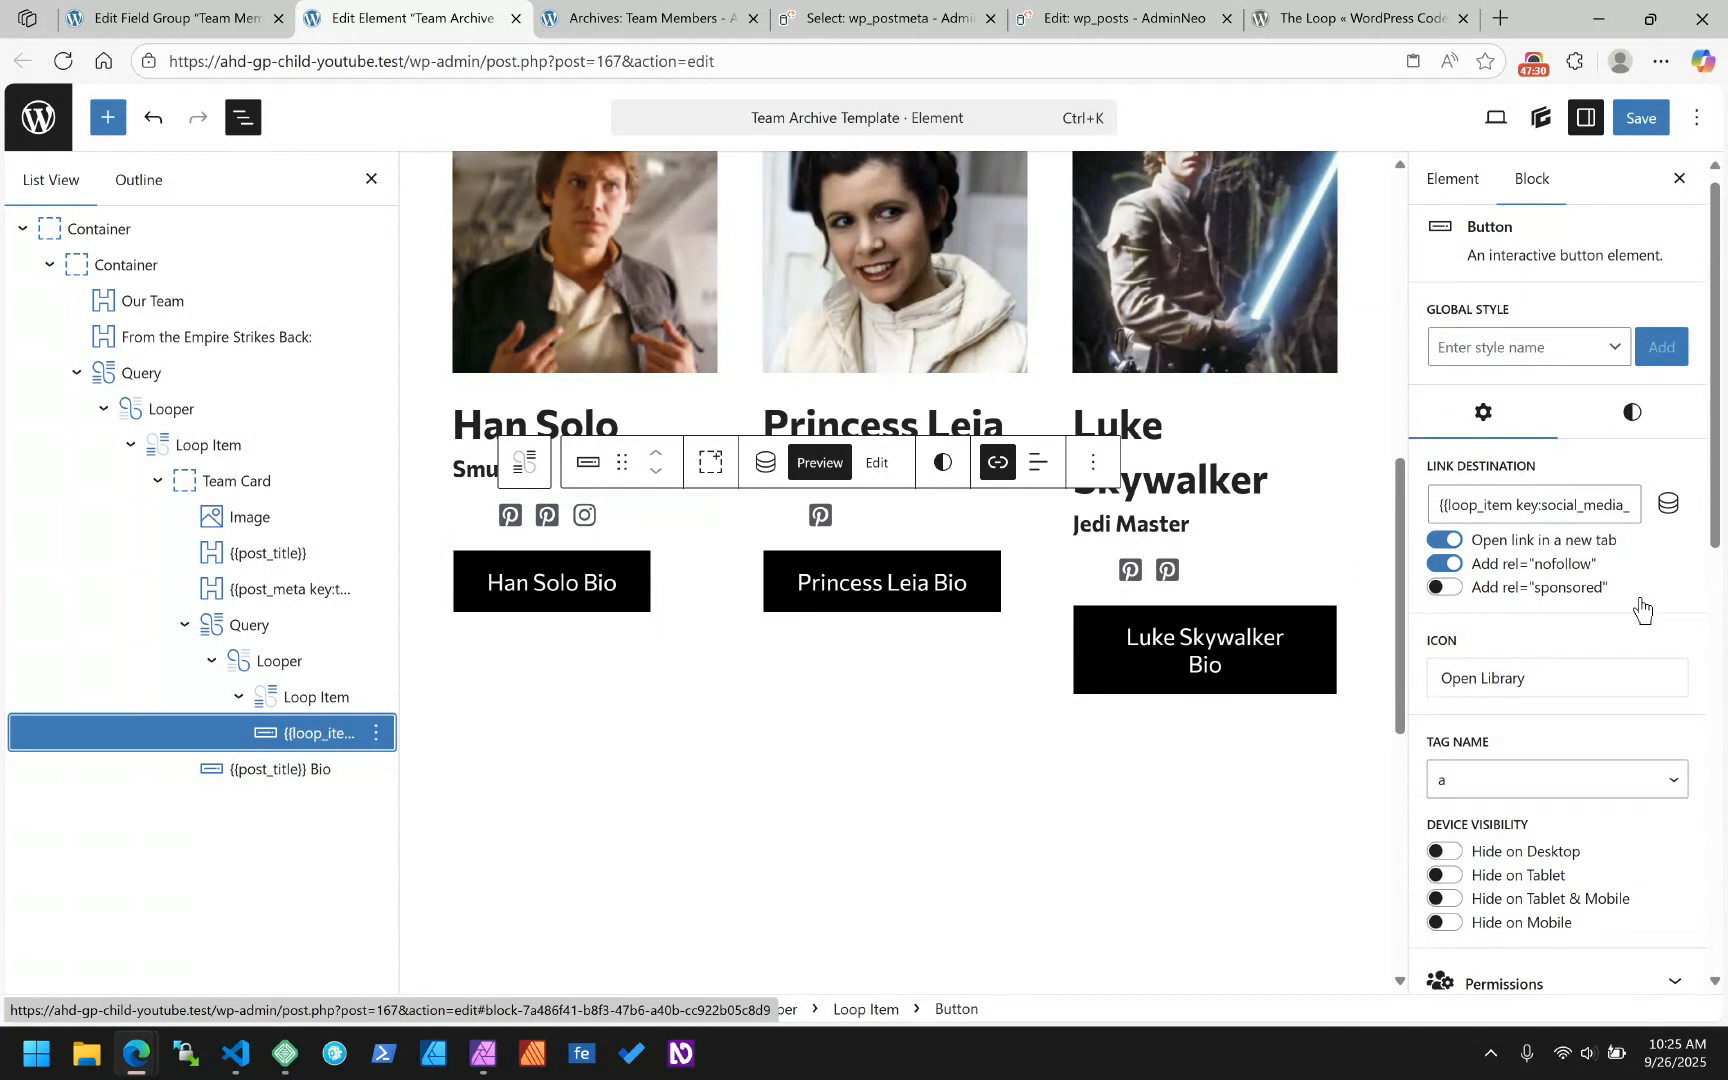
scroll(1640, 605, "down", 5)
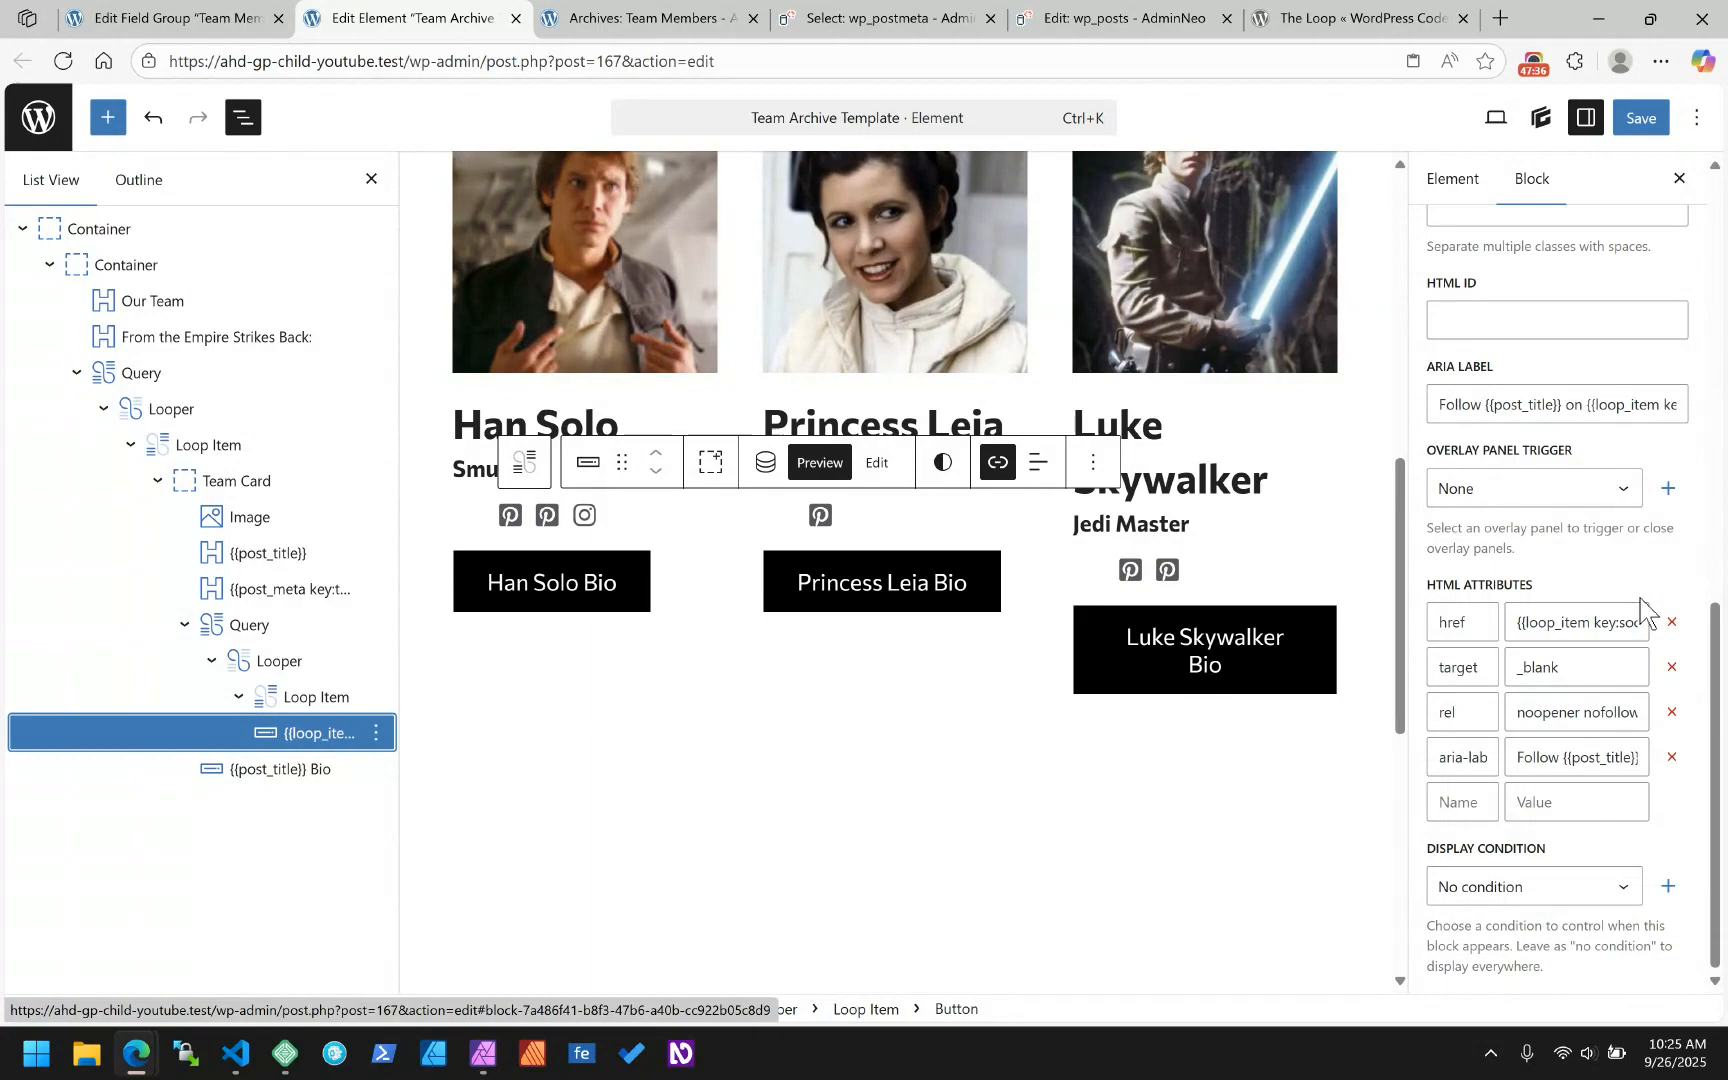
scroll(1636, 541, "up", 10)
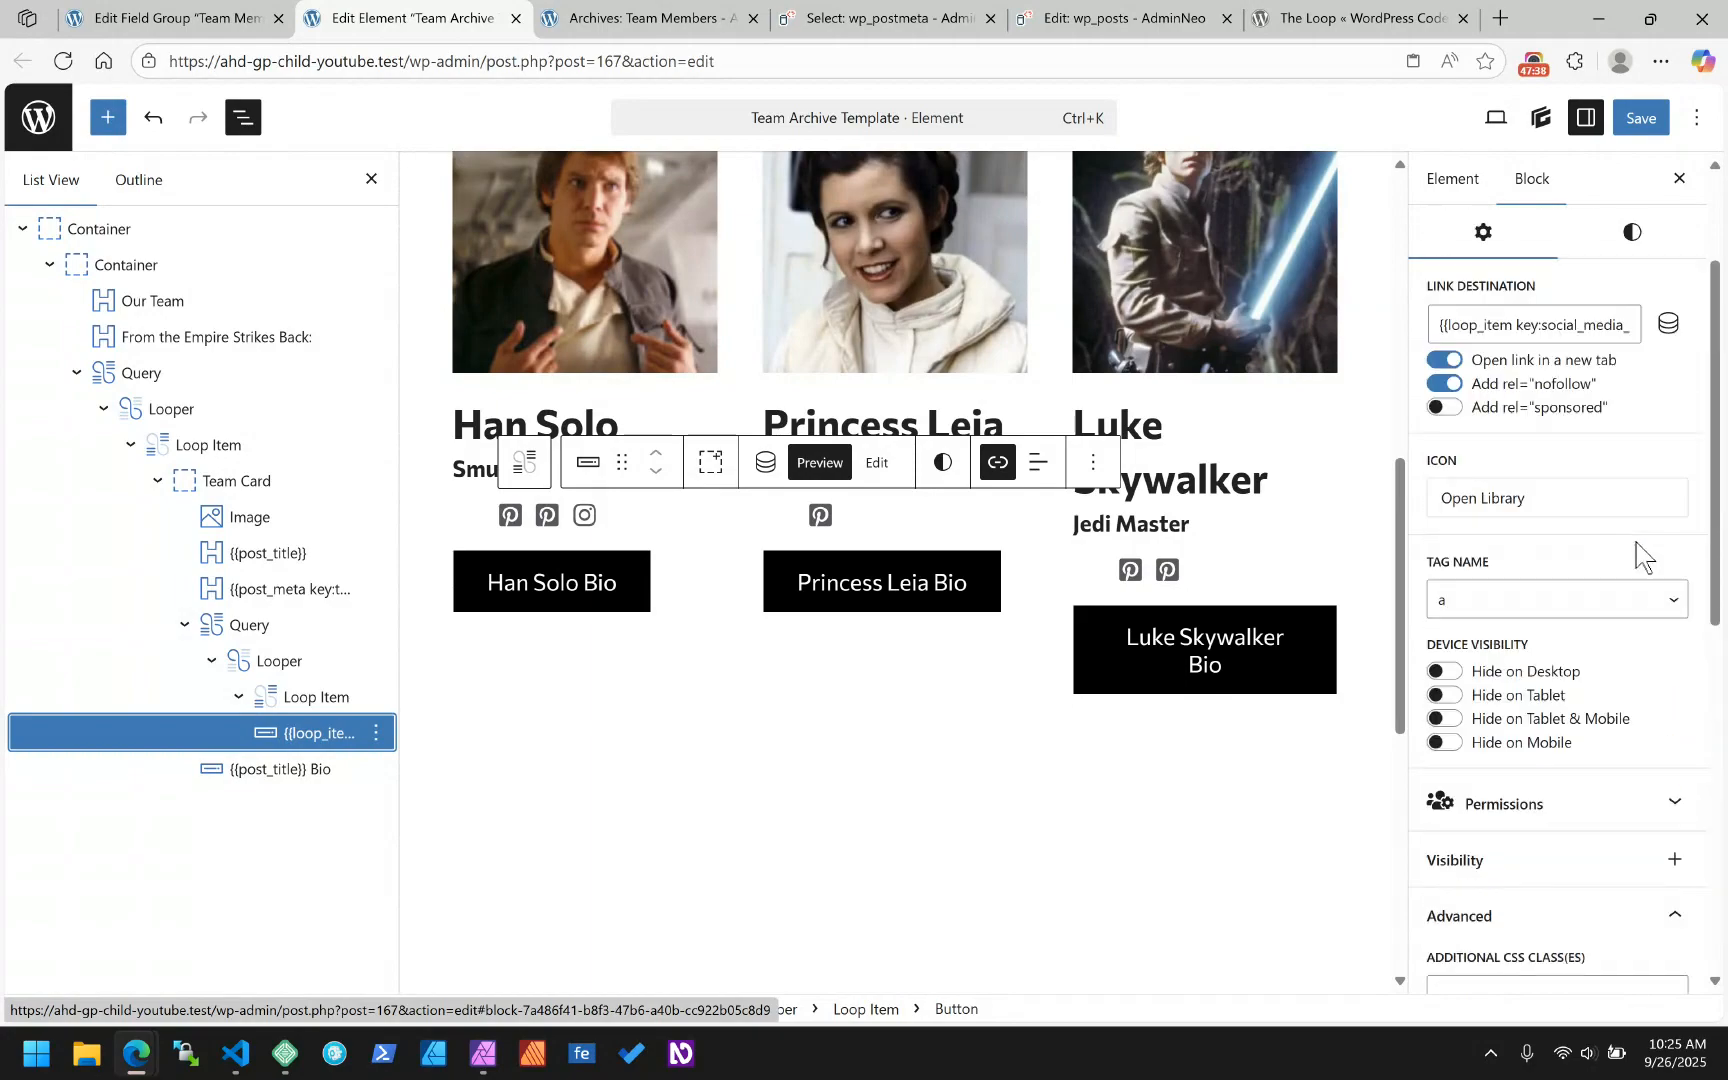
left_click(1636, 424)
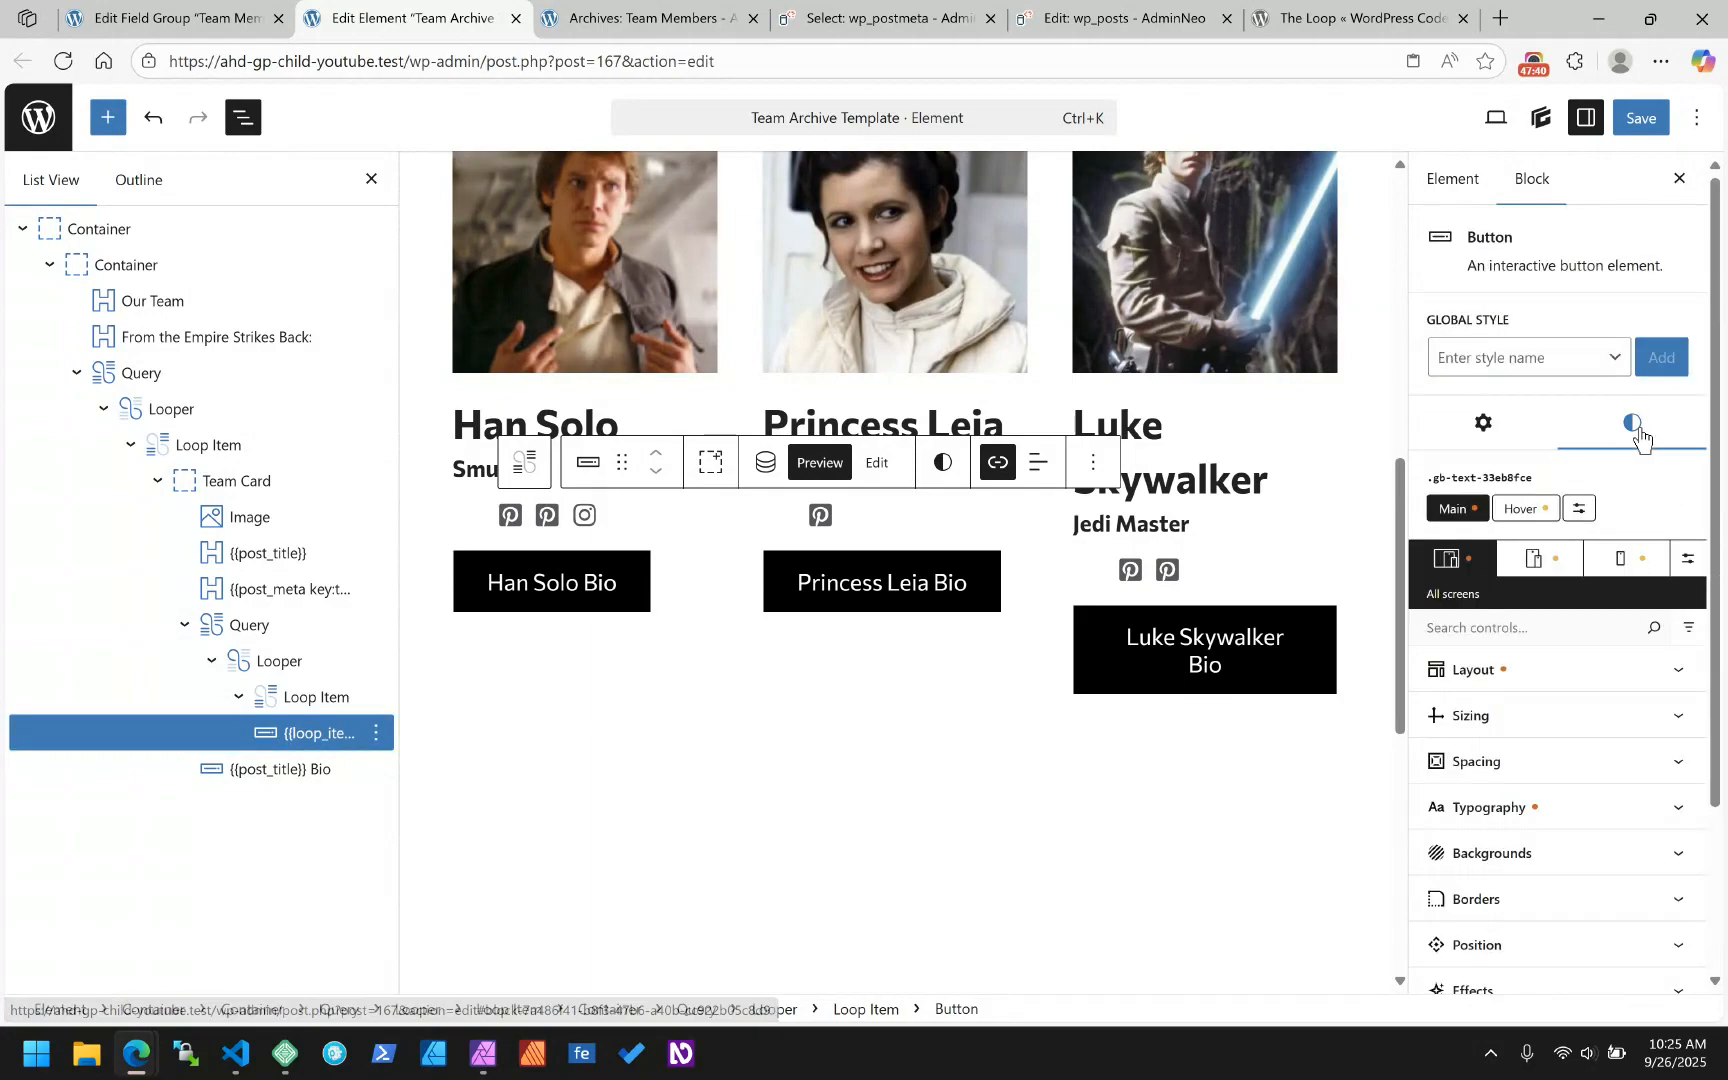
scroll(1640, 535, "down", 2)
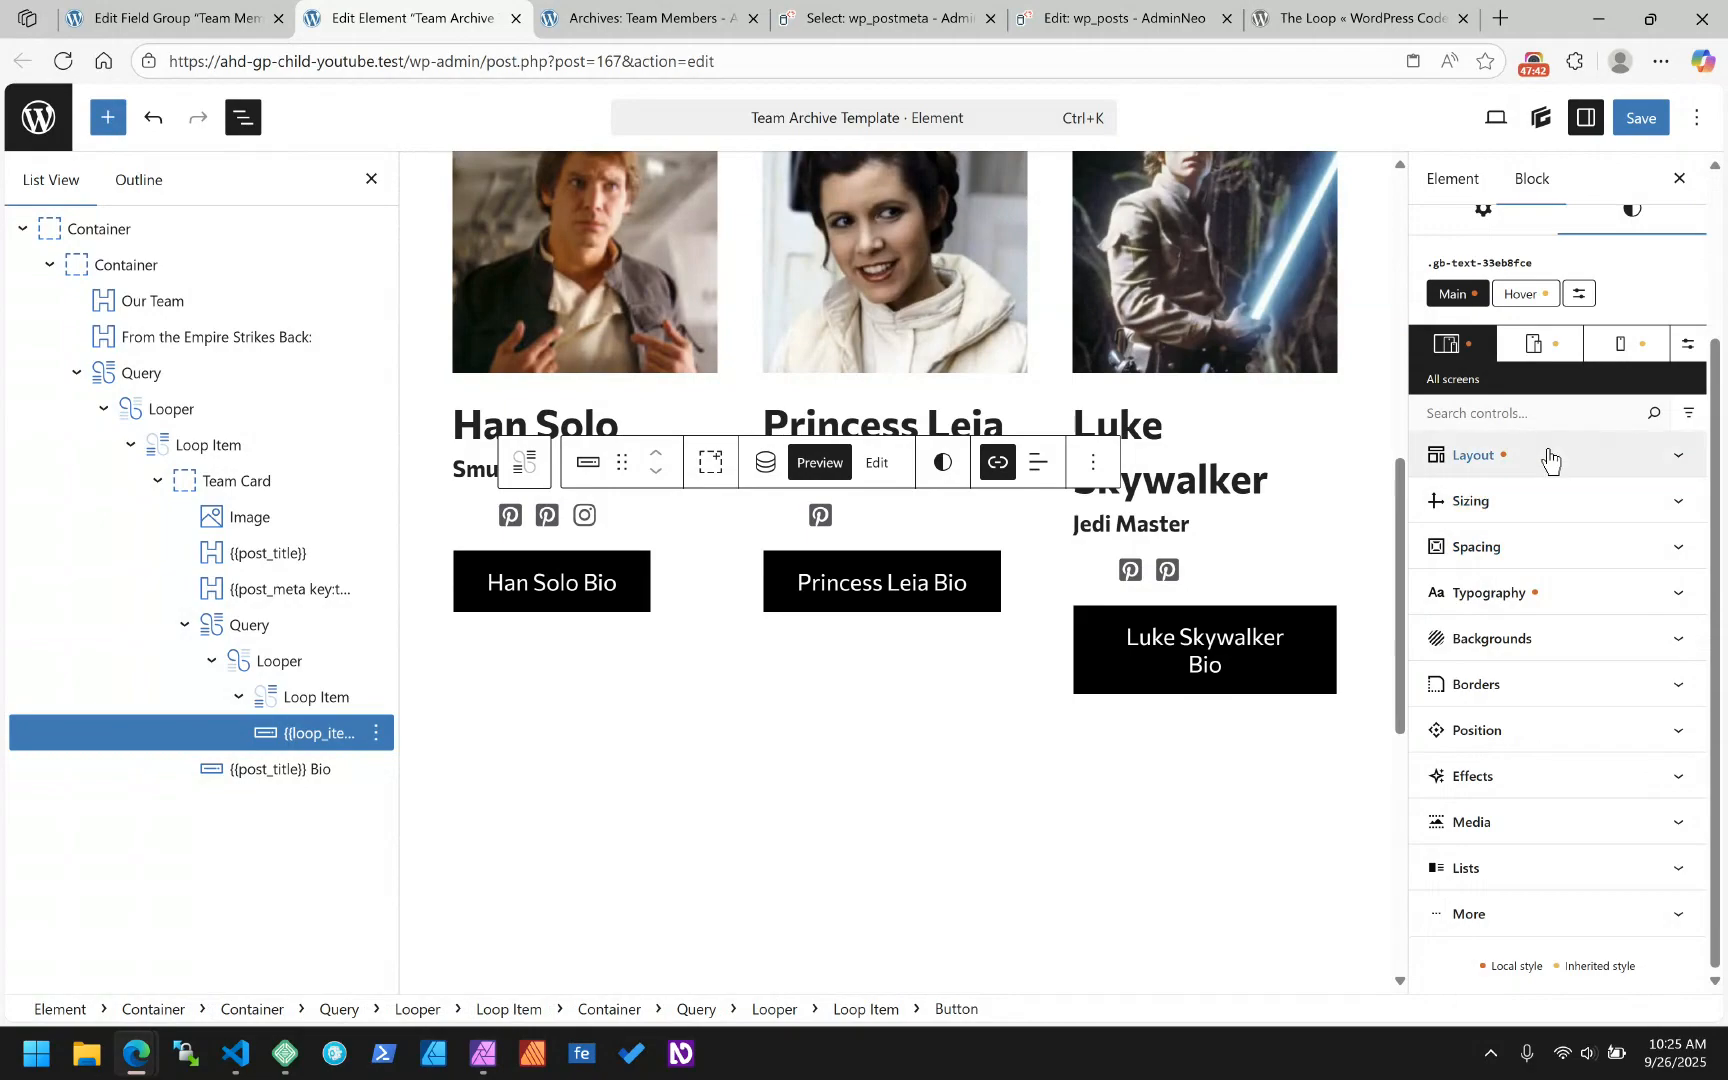
left_click(1551, 590)
scroll(1555, 590, "down", 5)
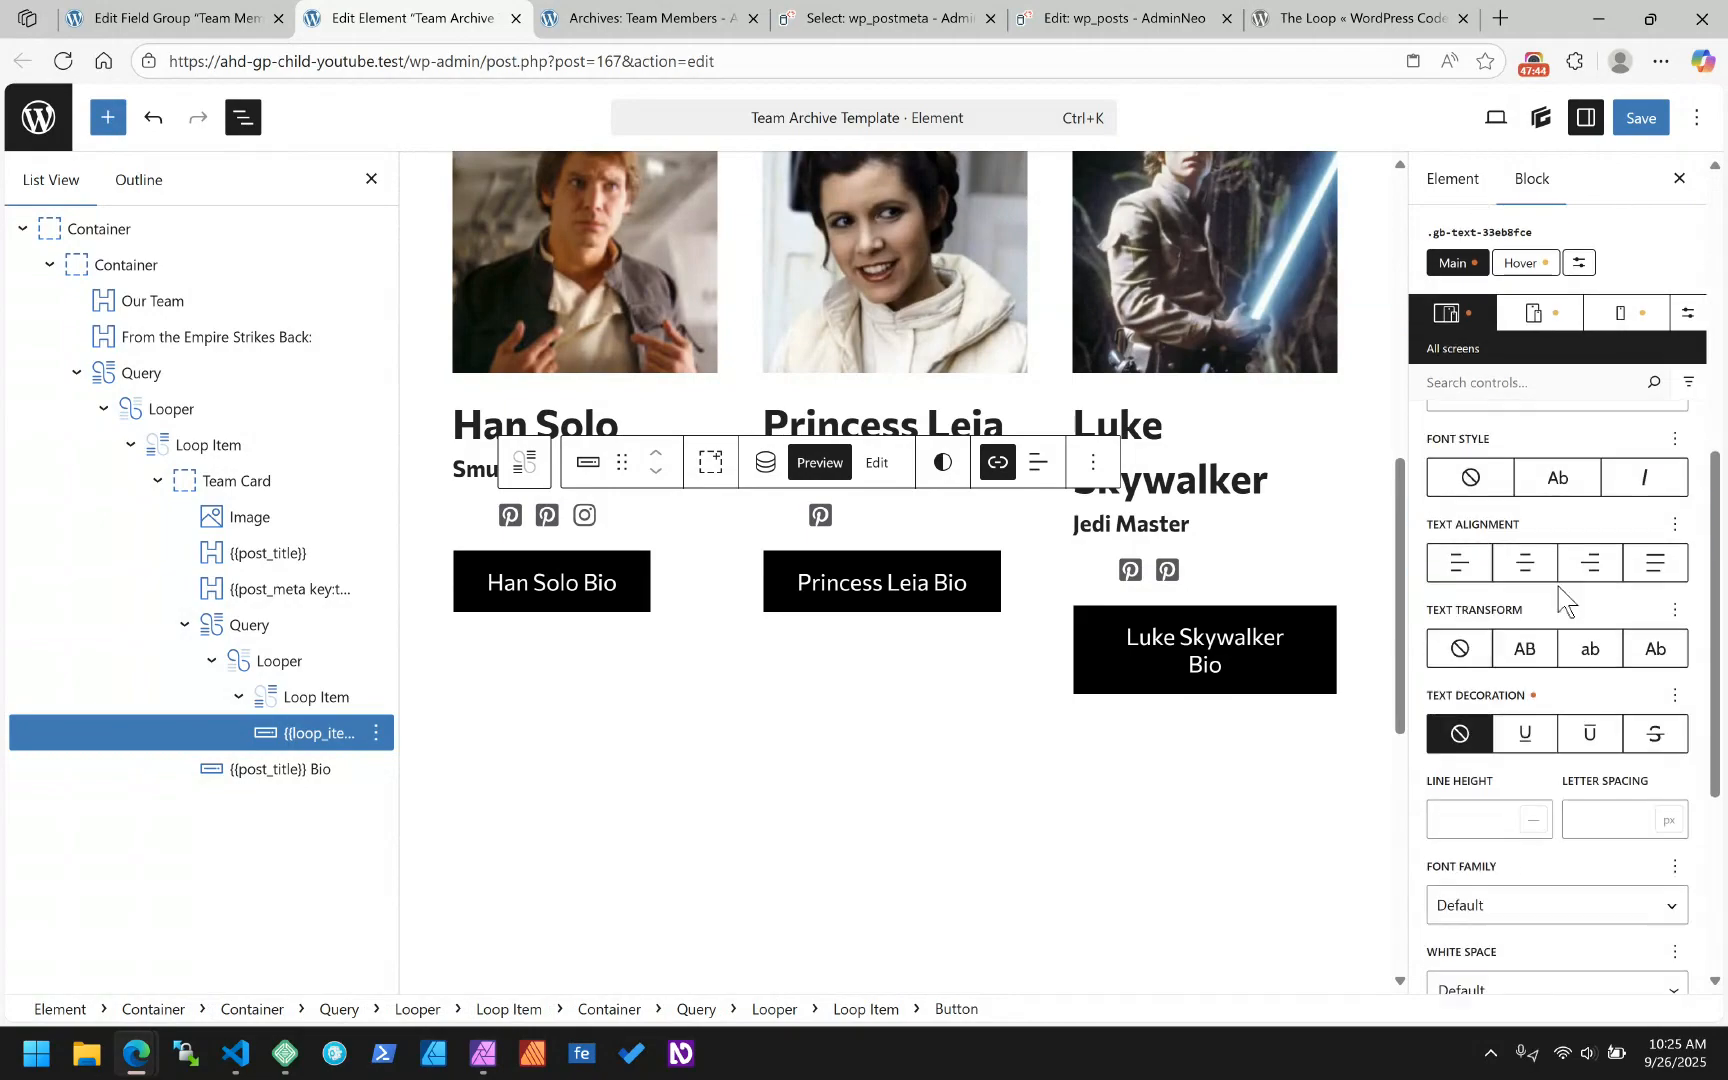
scroll(1558, 586, "up", 5)
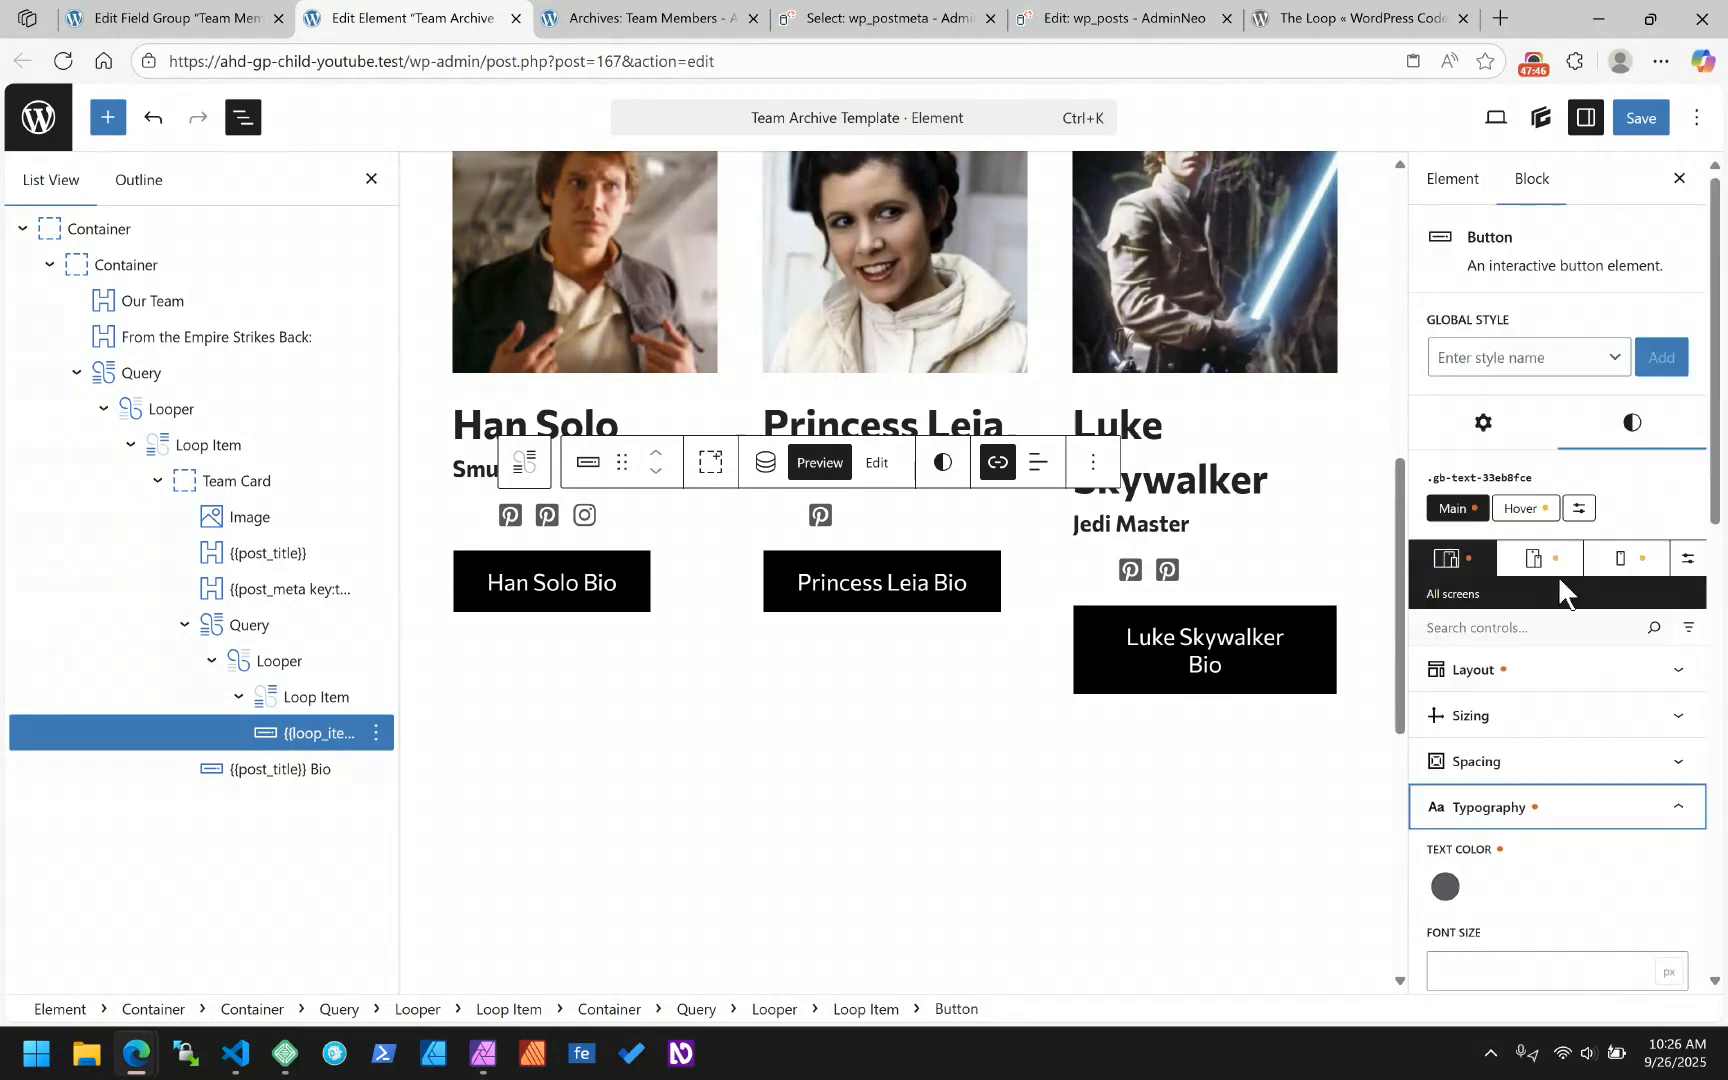
left_click(1455, 180)
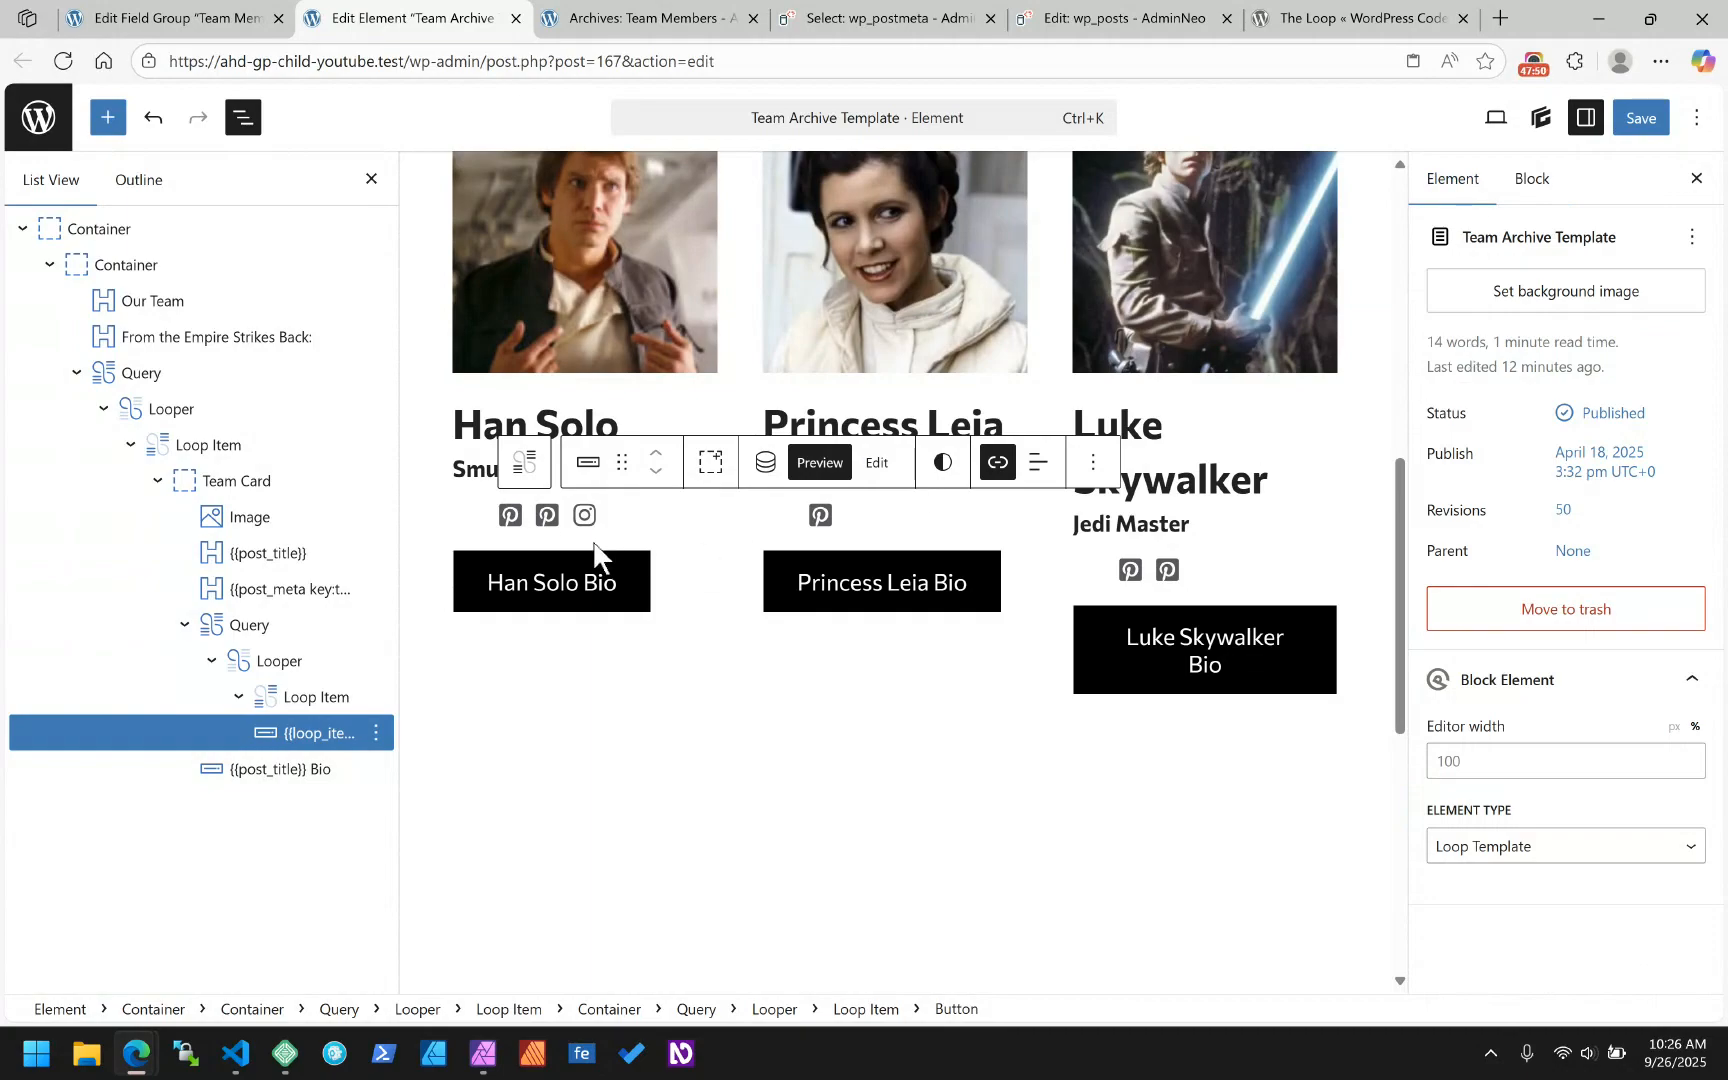
- Open the first social media button's loop_item content tag for editing and list the meta keys available for it
left_click(545, 518)
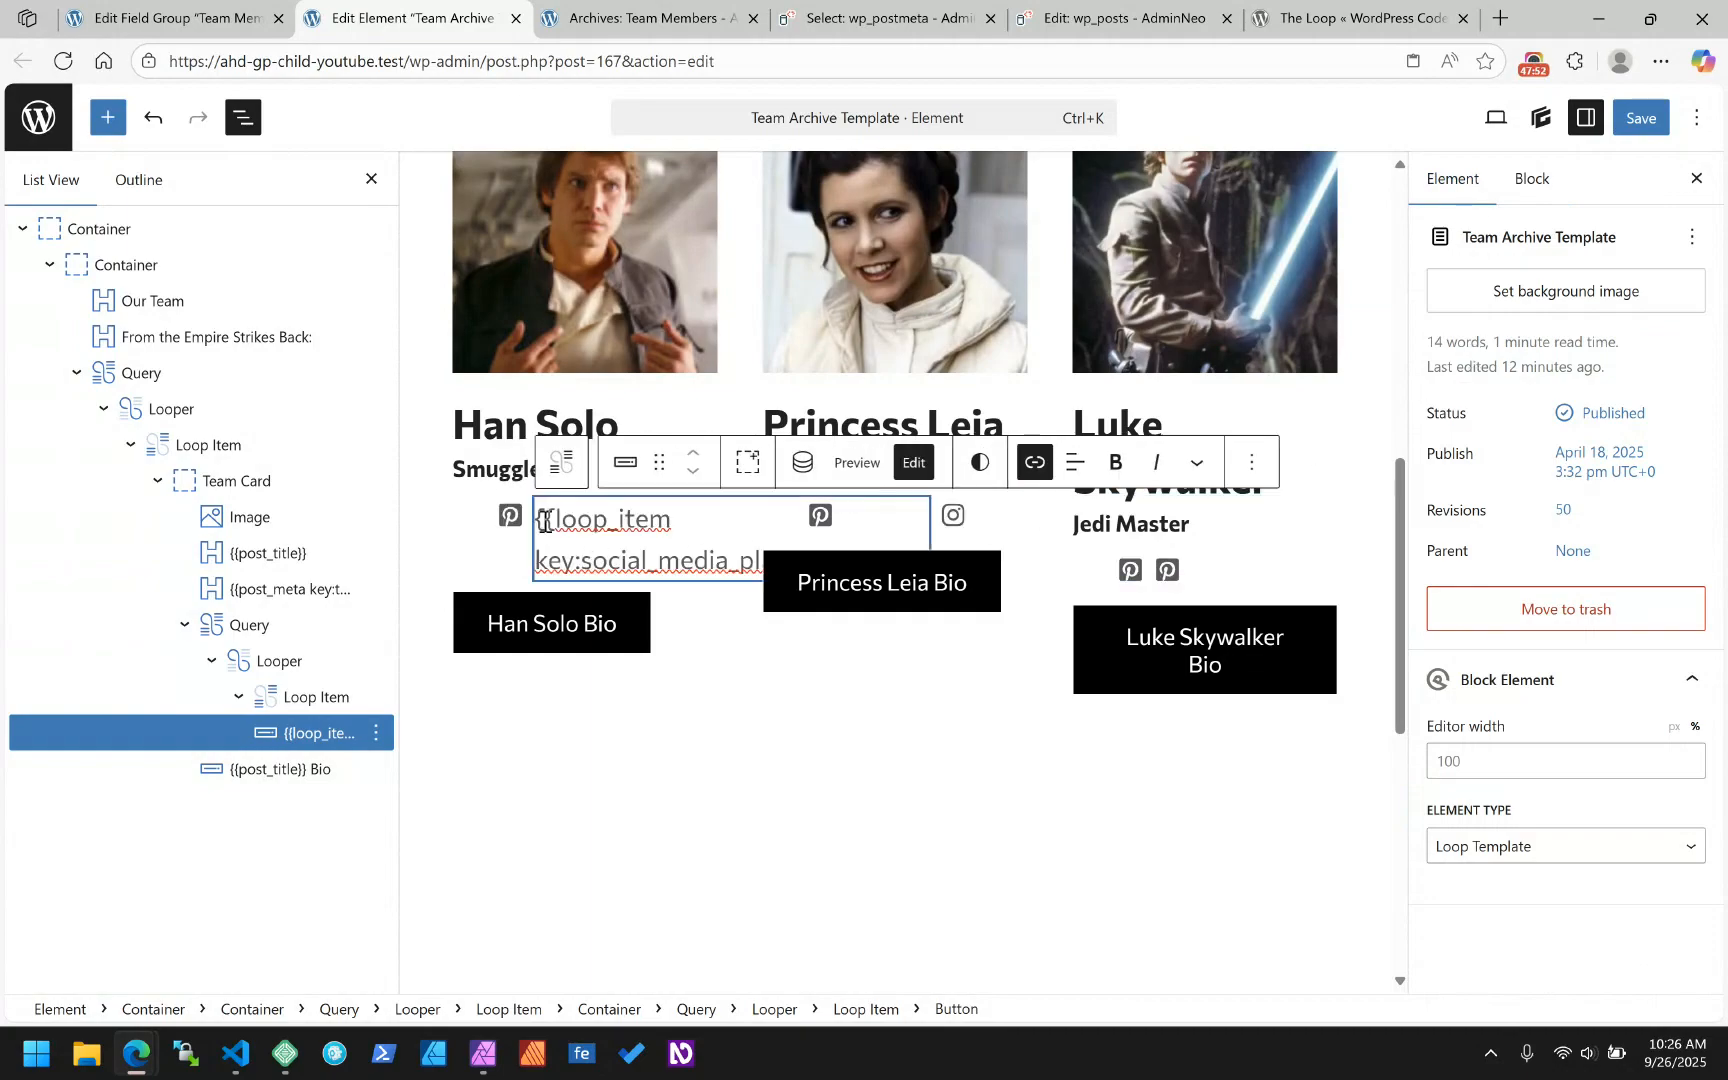
scroll(640, 528, "down", 1)
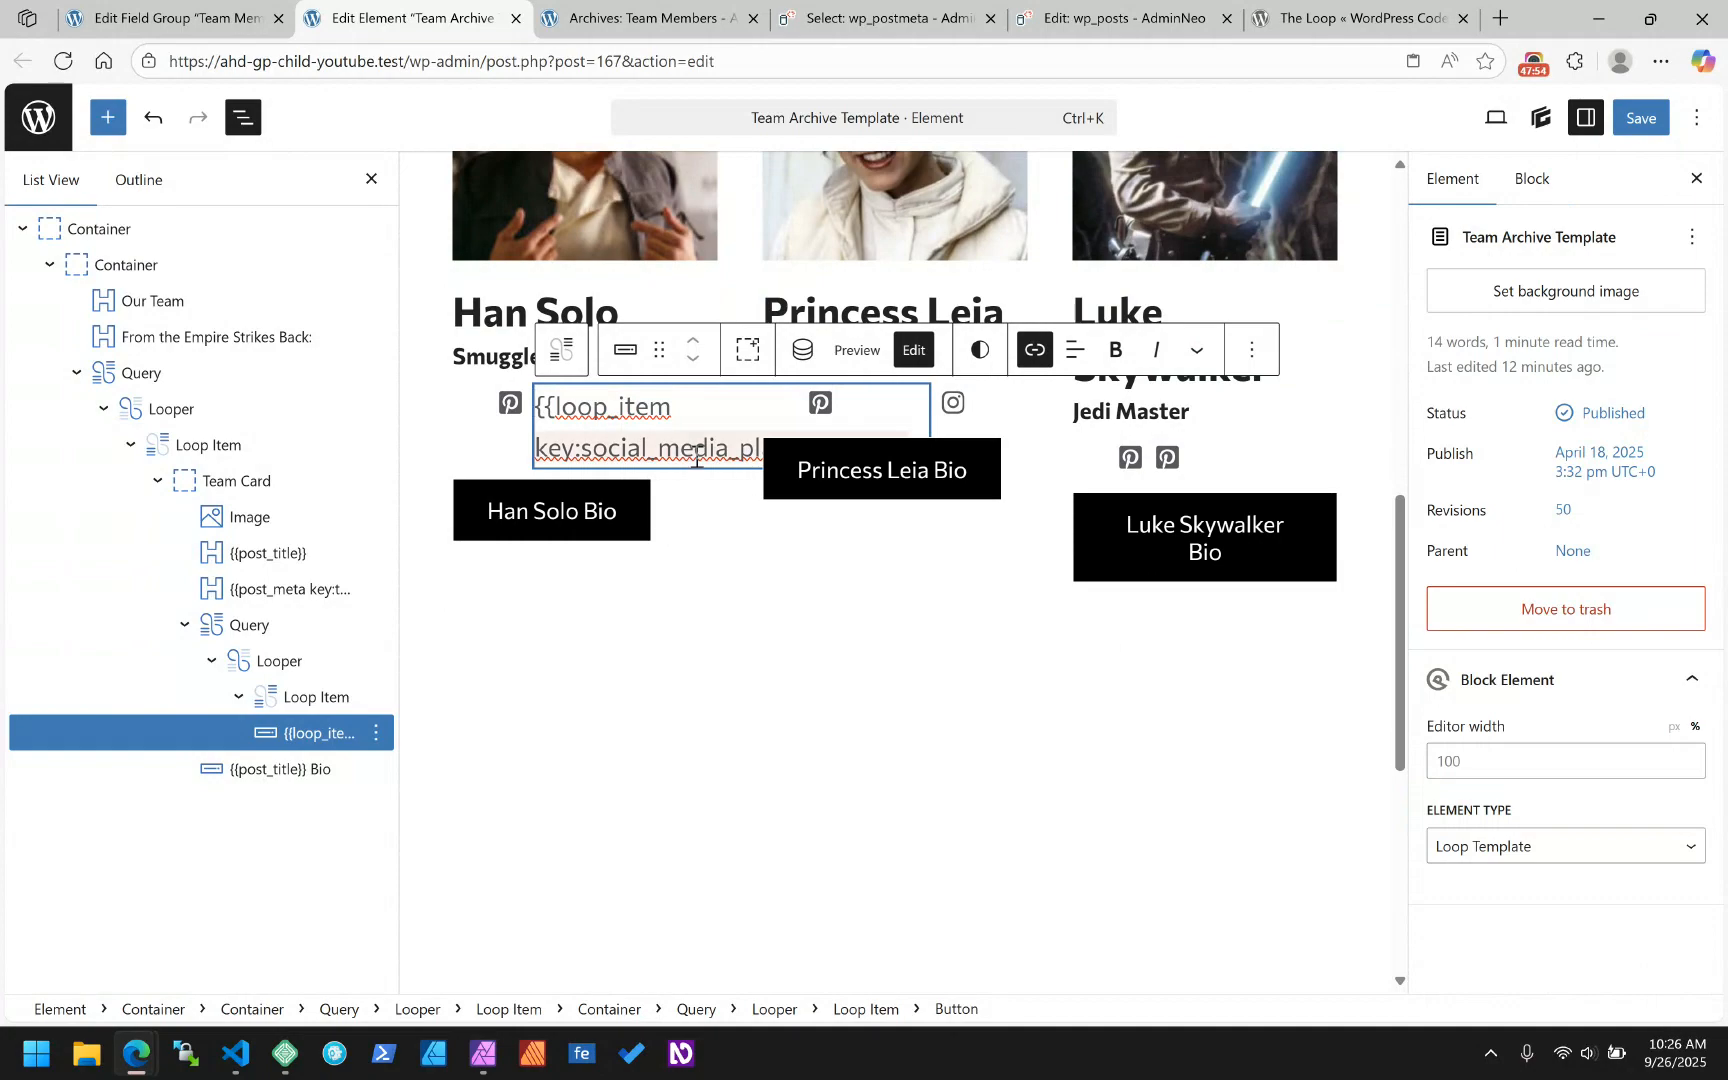
left_click(510, 411)
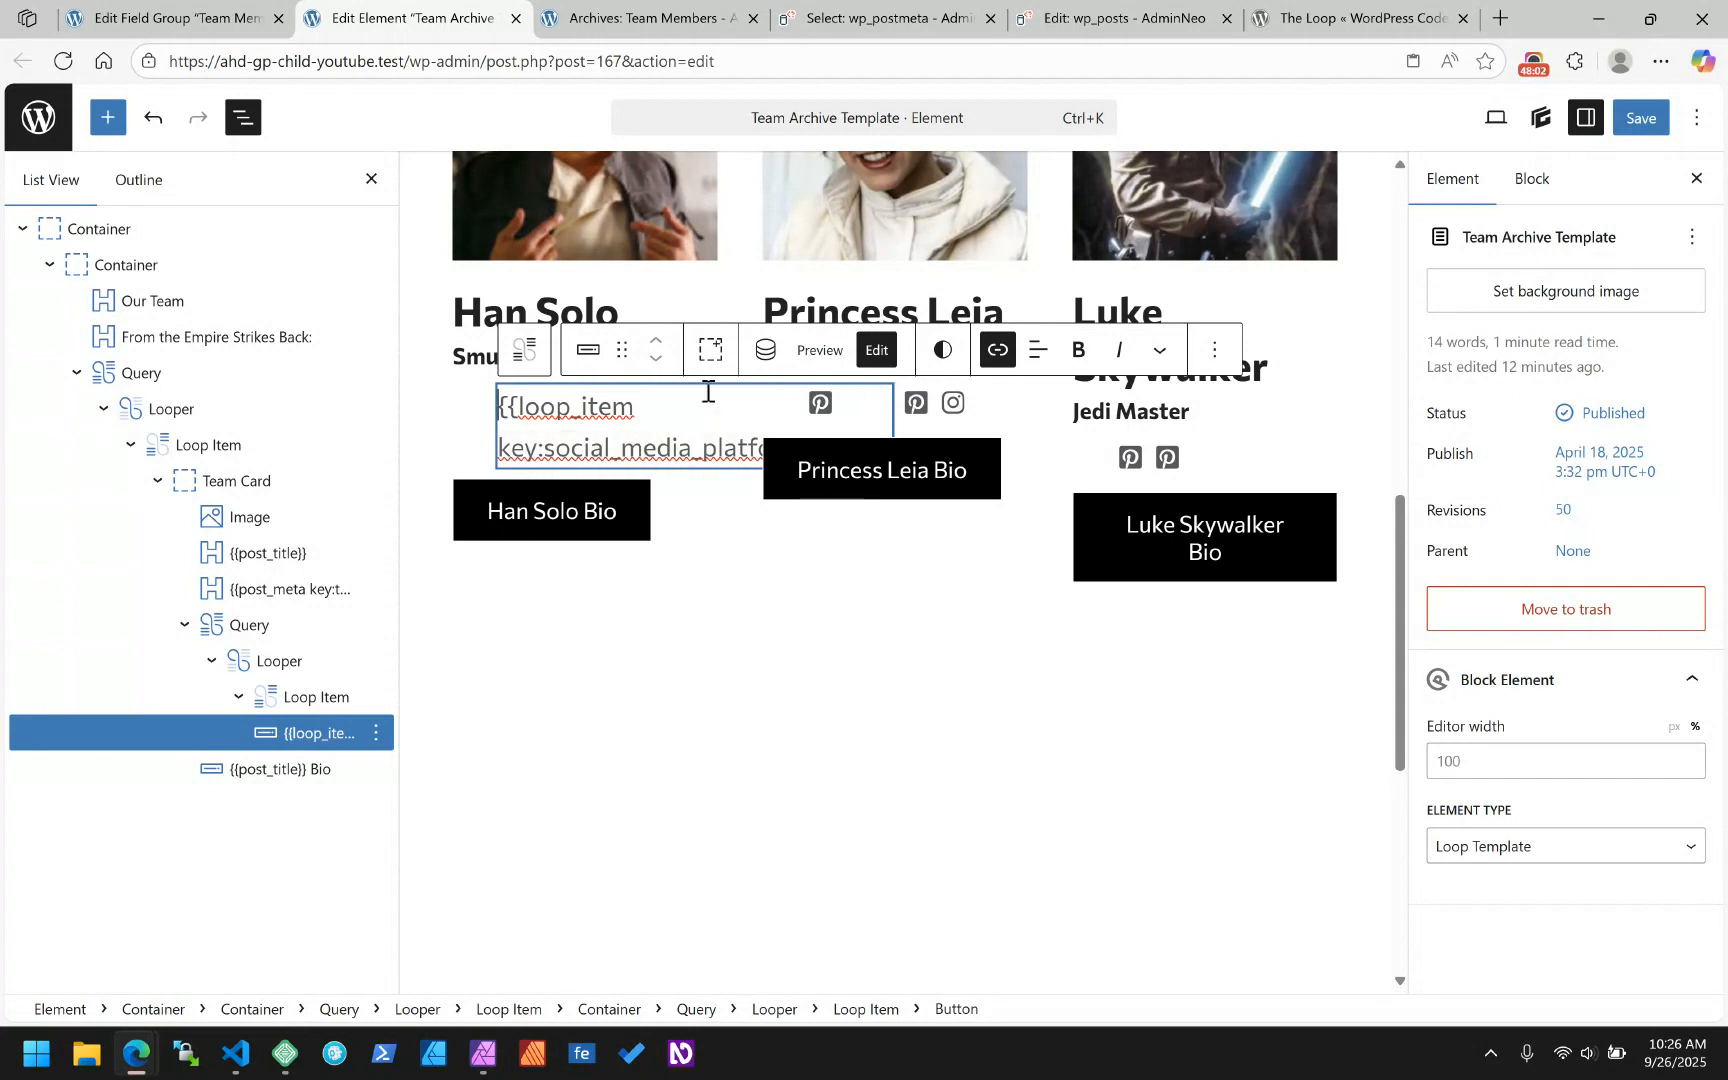
left_click(767, 352)
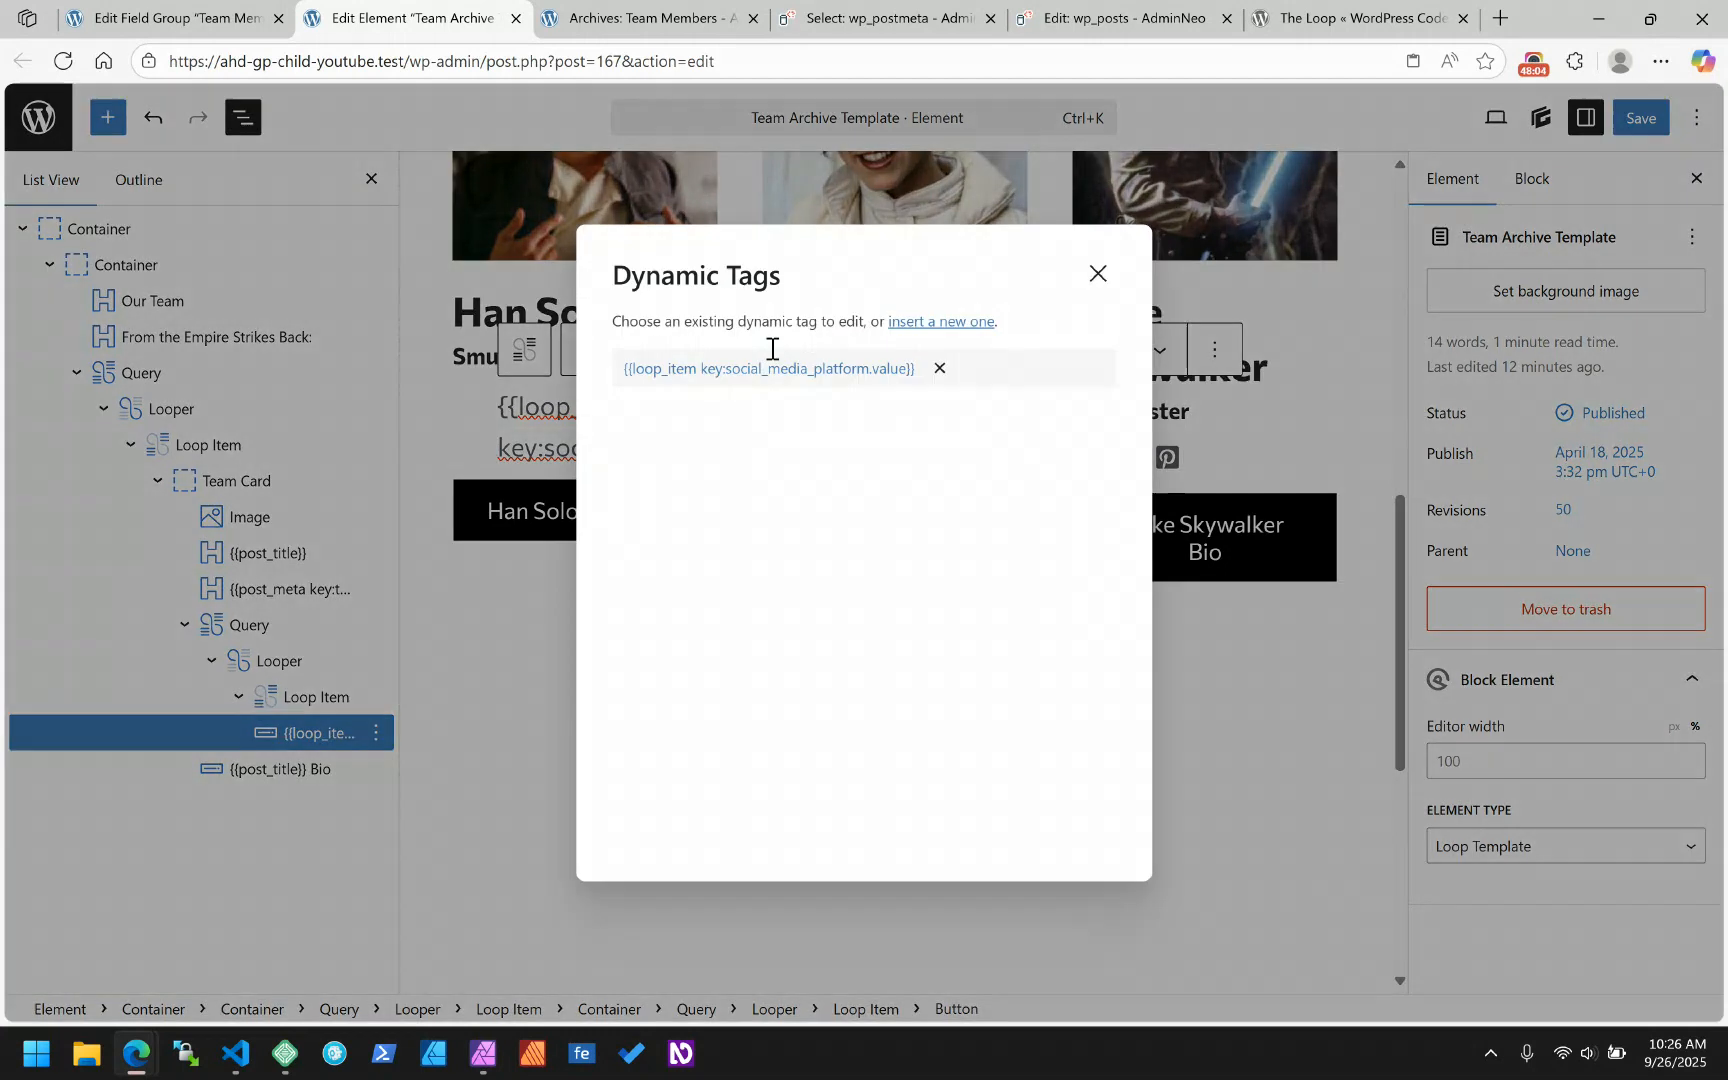
left_click(664, 386)
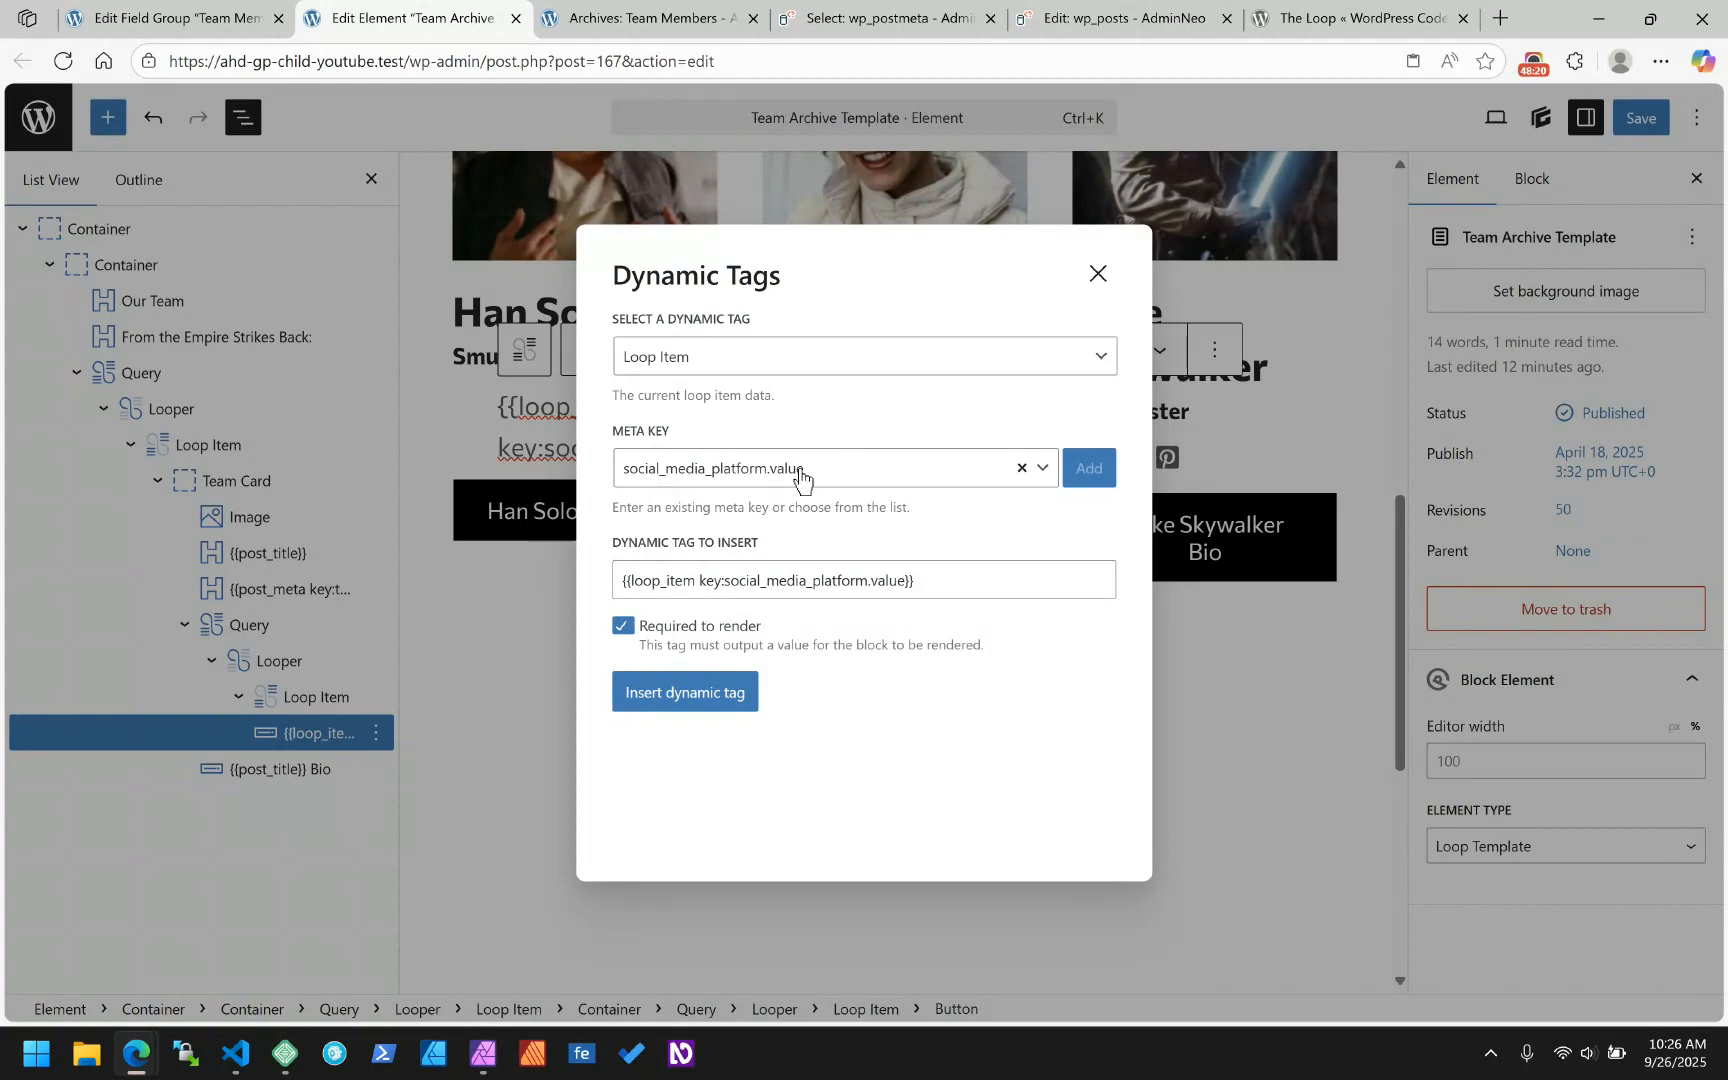
left_click(1042, 470)
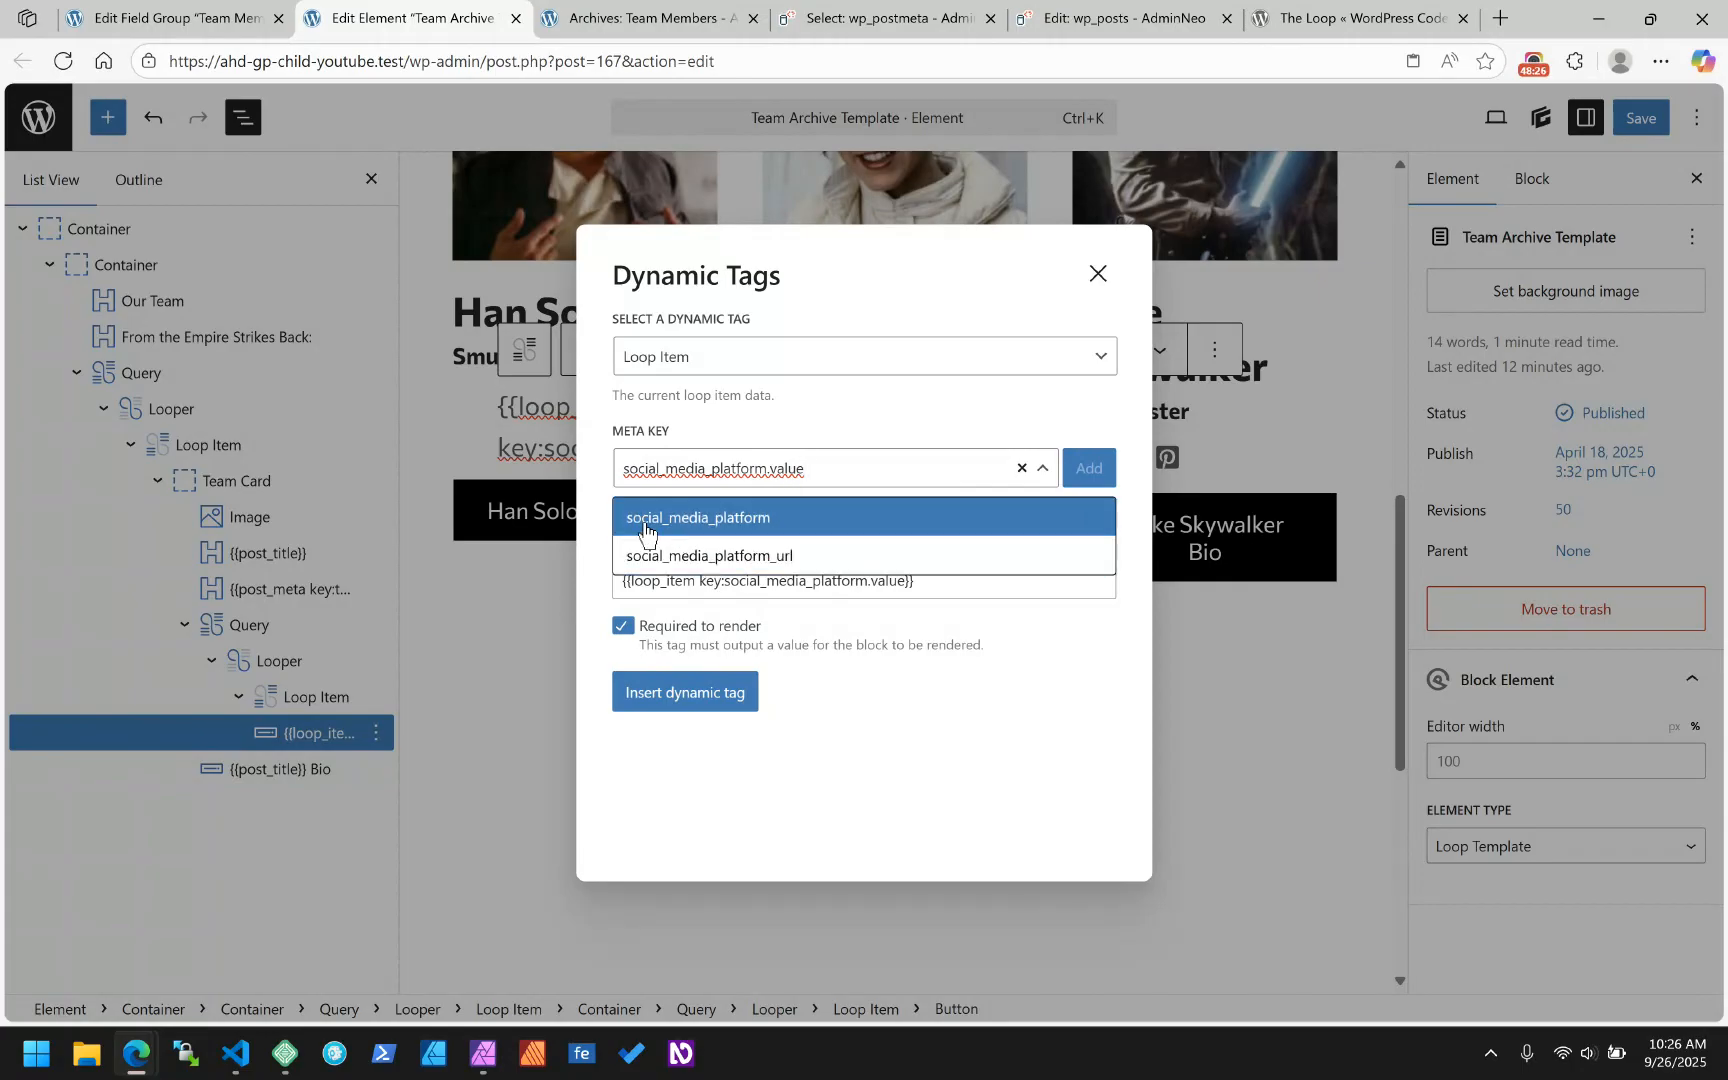
- Switch to the Team Member fields group and expand the Platform sub field inside the Social Media repeater
left_click(122, 17)
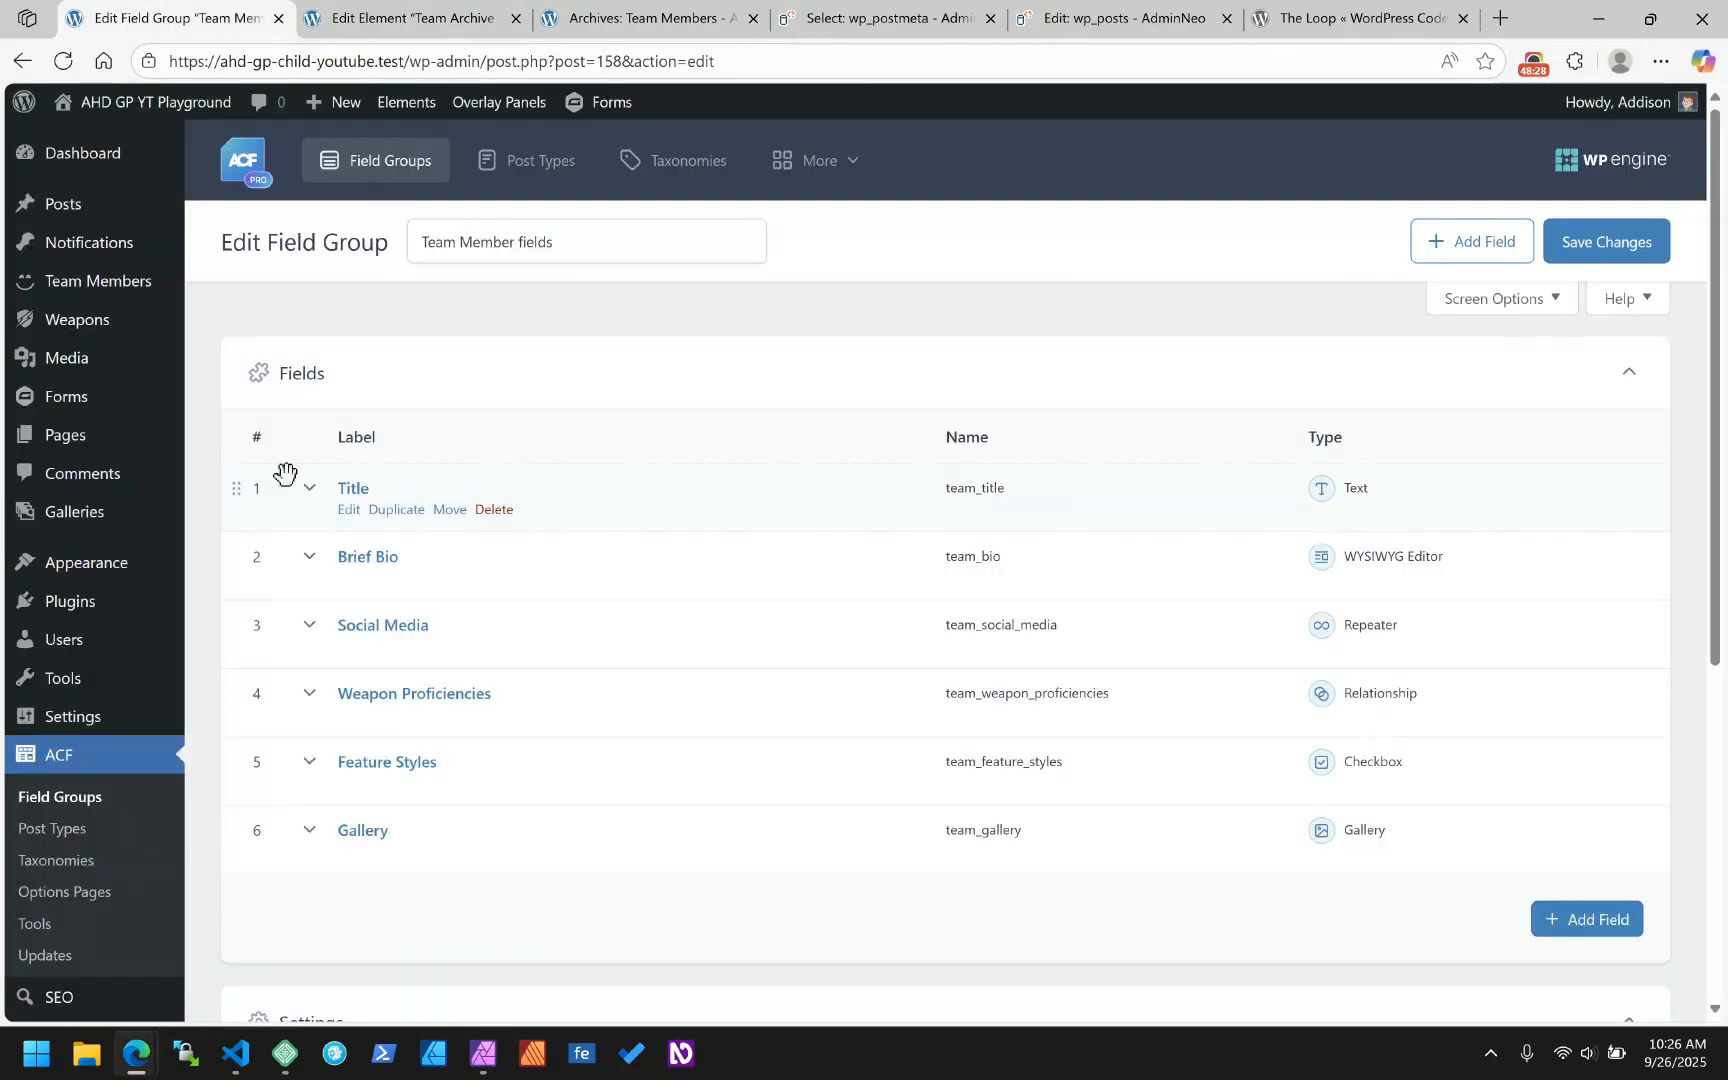
left_click(305, 627)
scroll(587, 522, "down", 5)
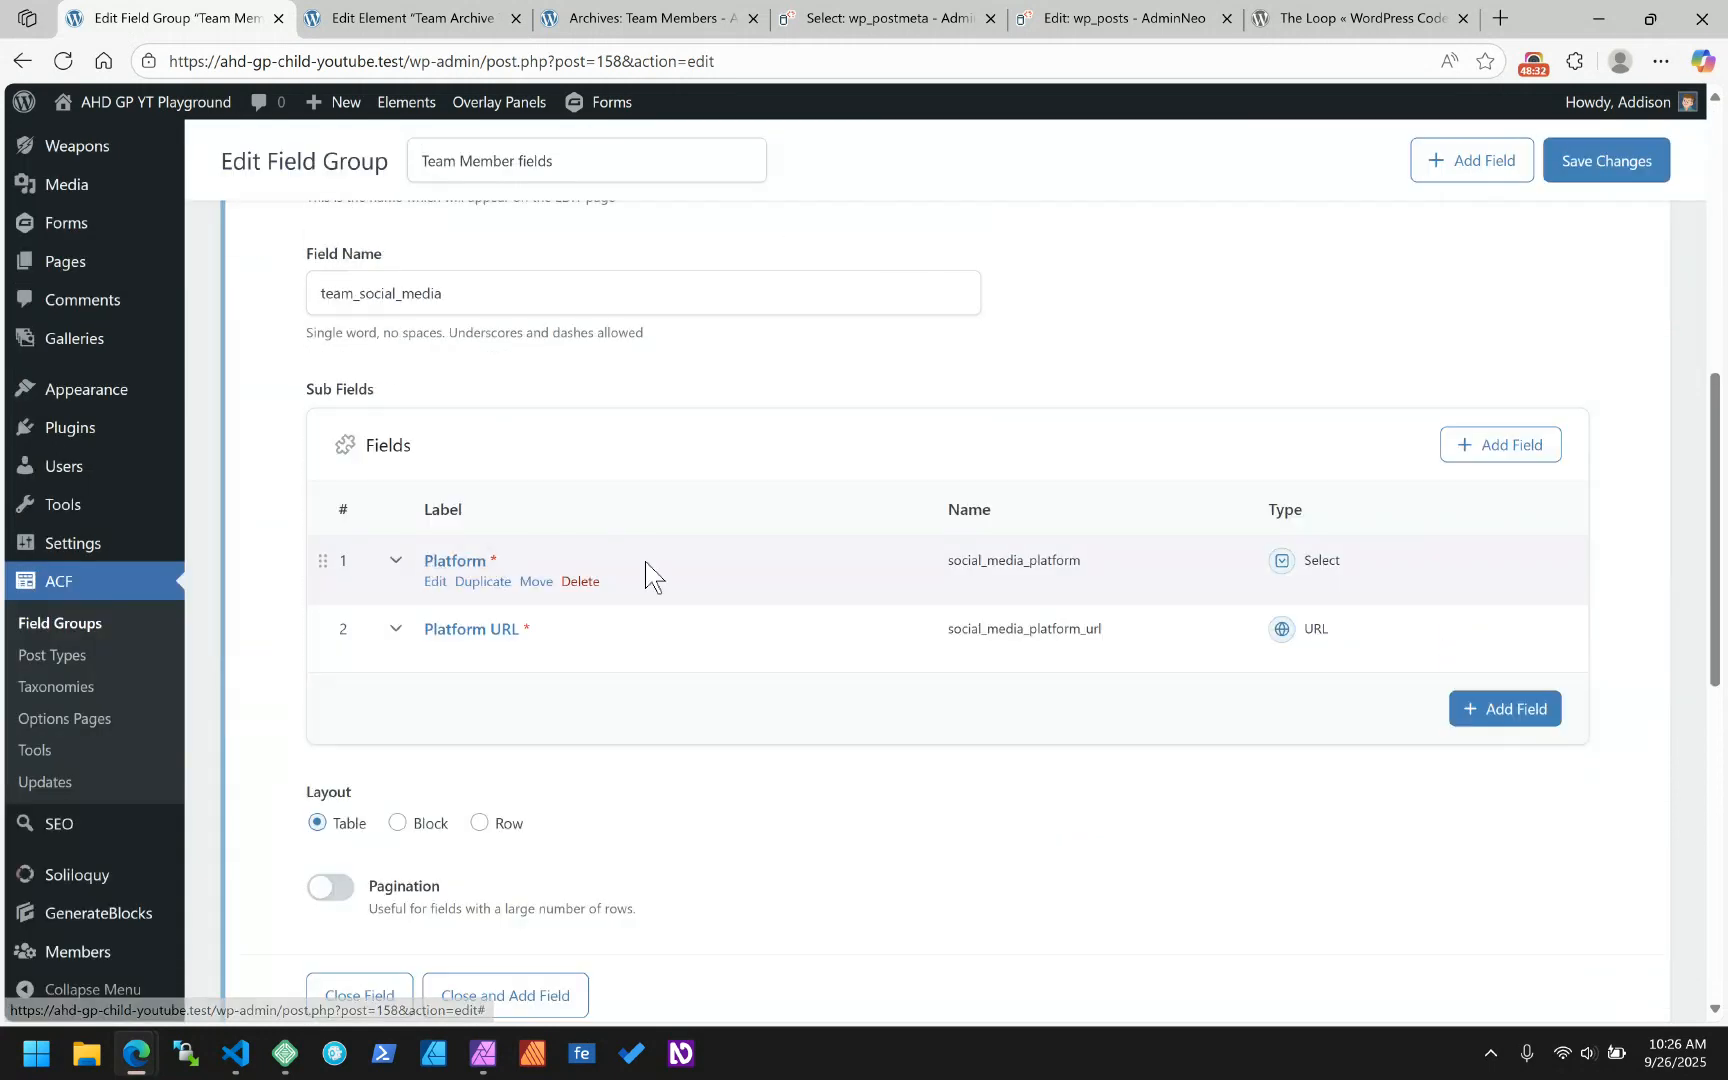
left_click(394, 565)
scroll(585, 482, "down", 2)
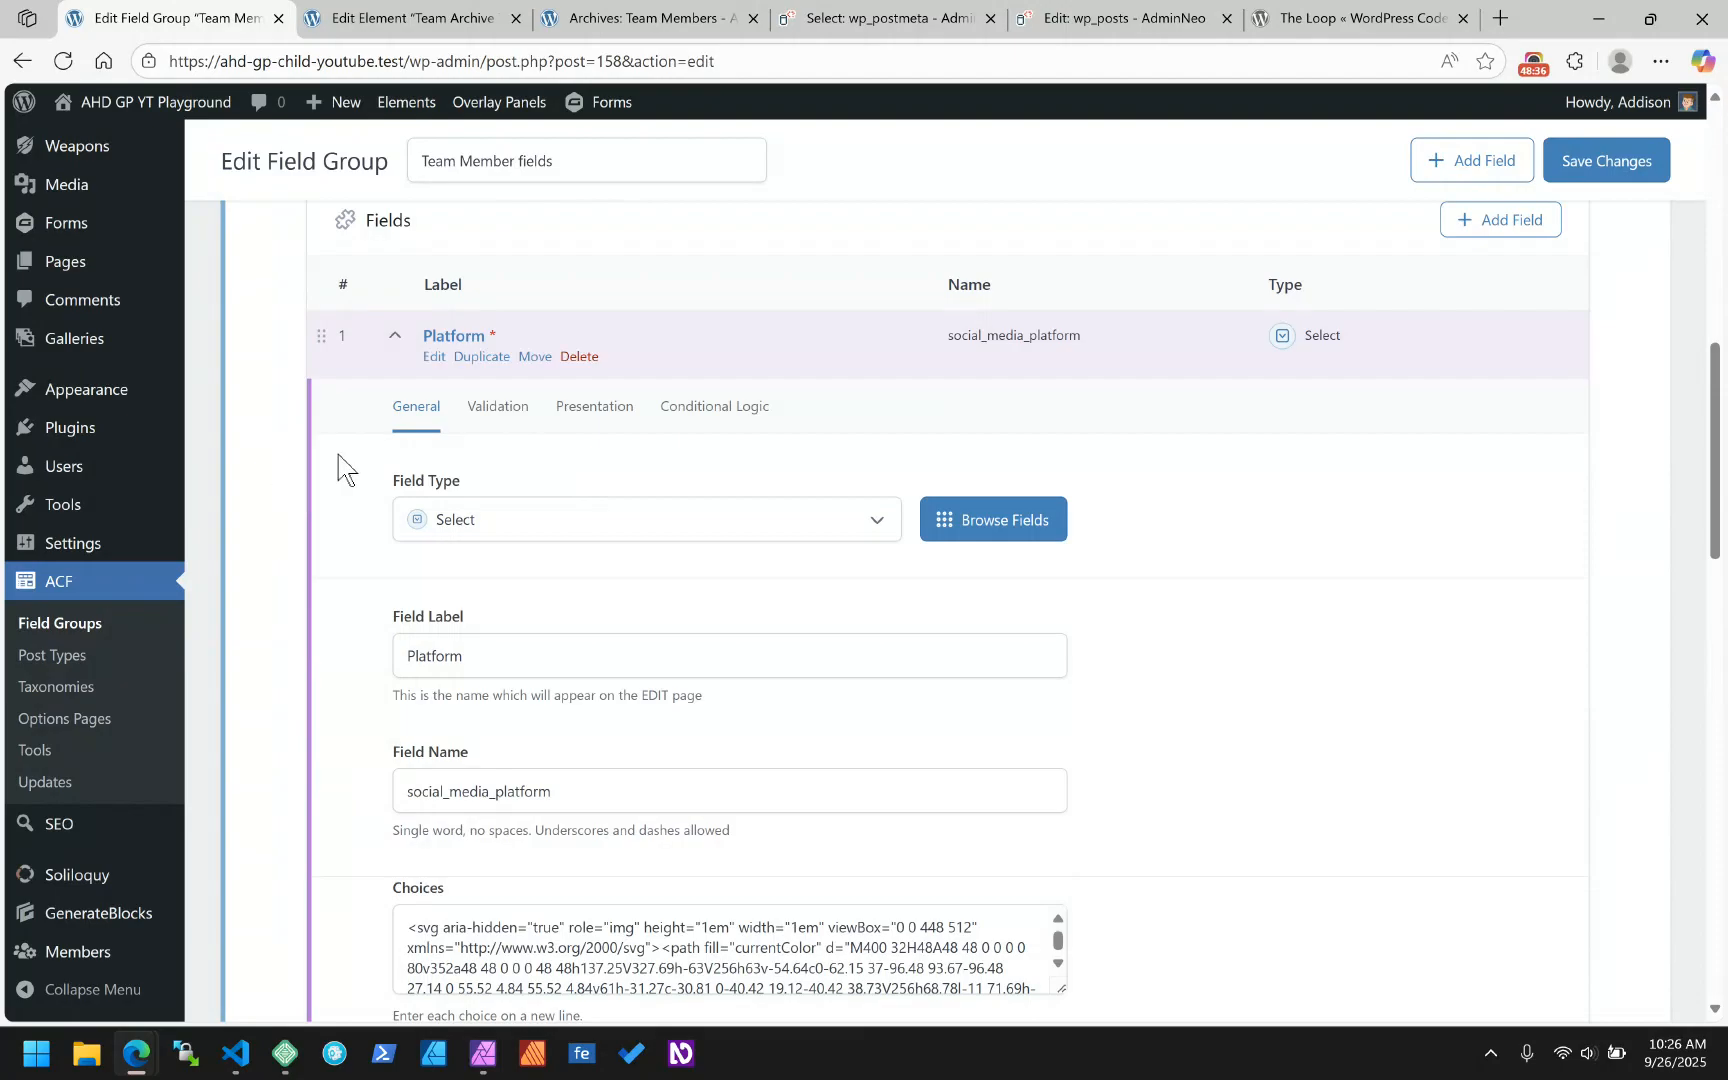
- Enlarge the Platform field's Choices box, select the LinkedIn label, and highlight the "red : Red" format example
scroll(338, 460, "down", 3)
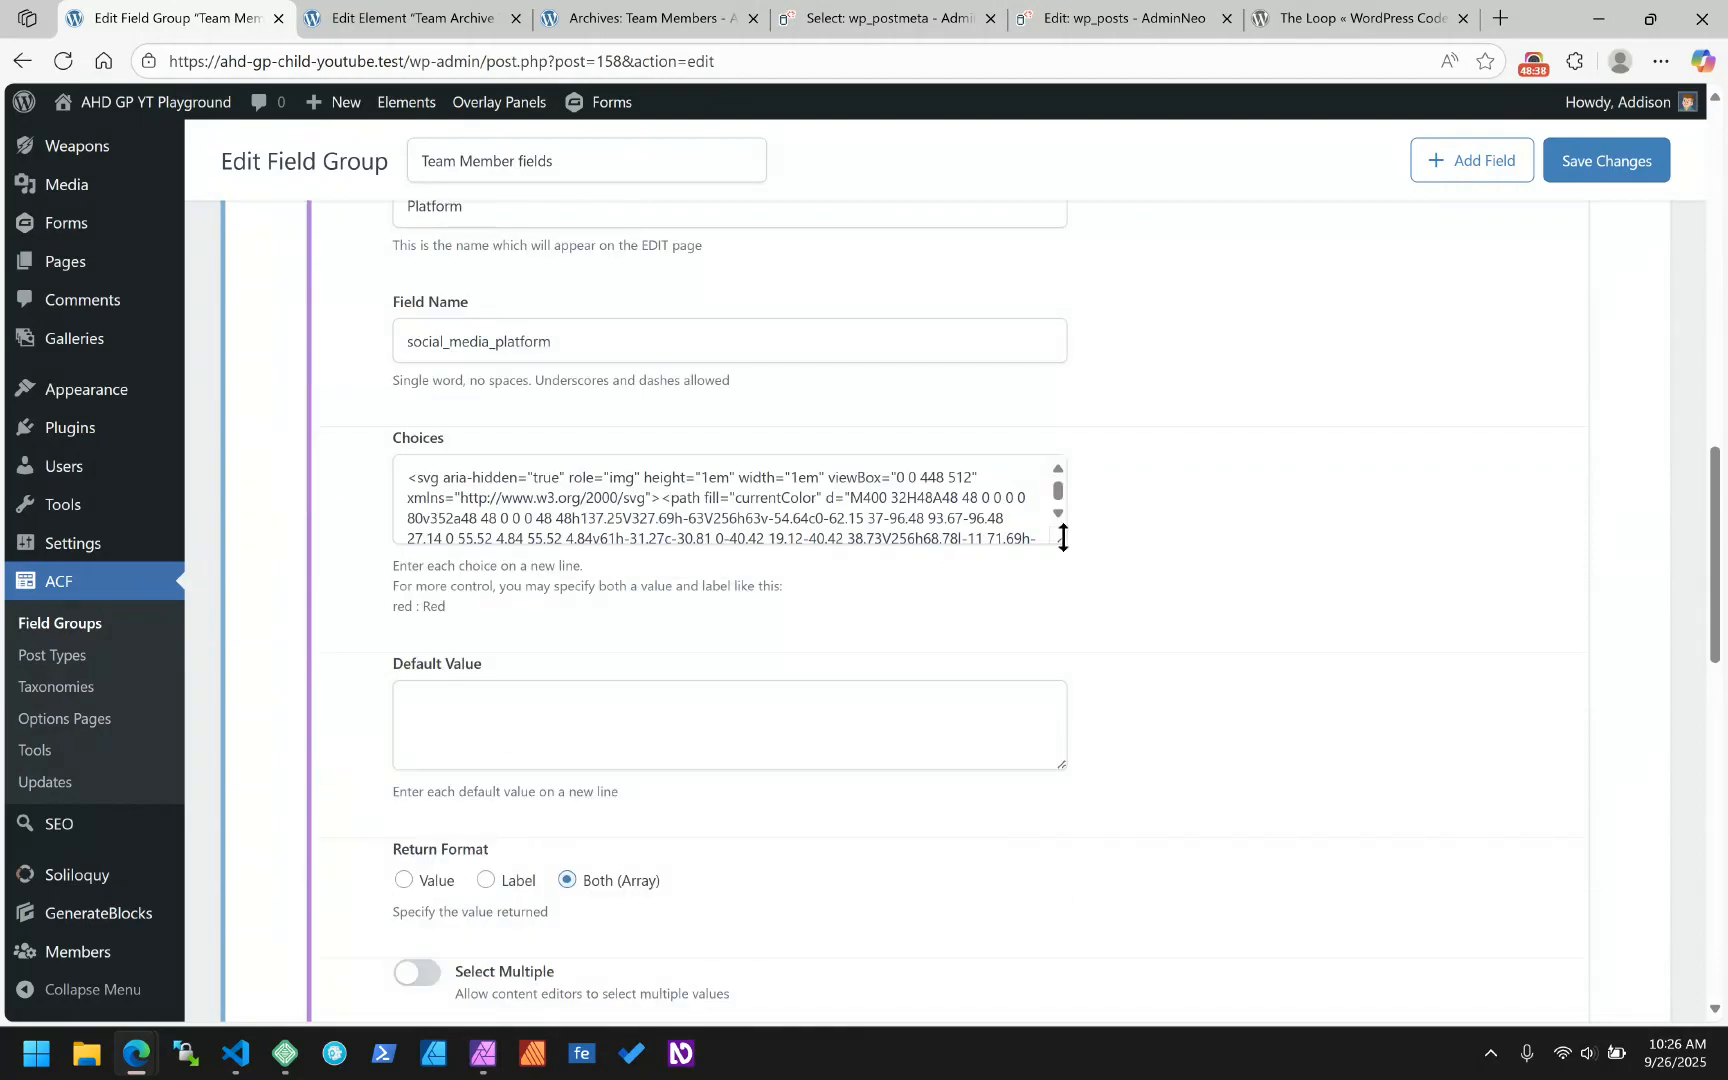
left_click_drag(1061, 589, 1062, 710)
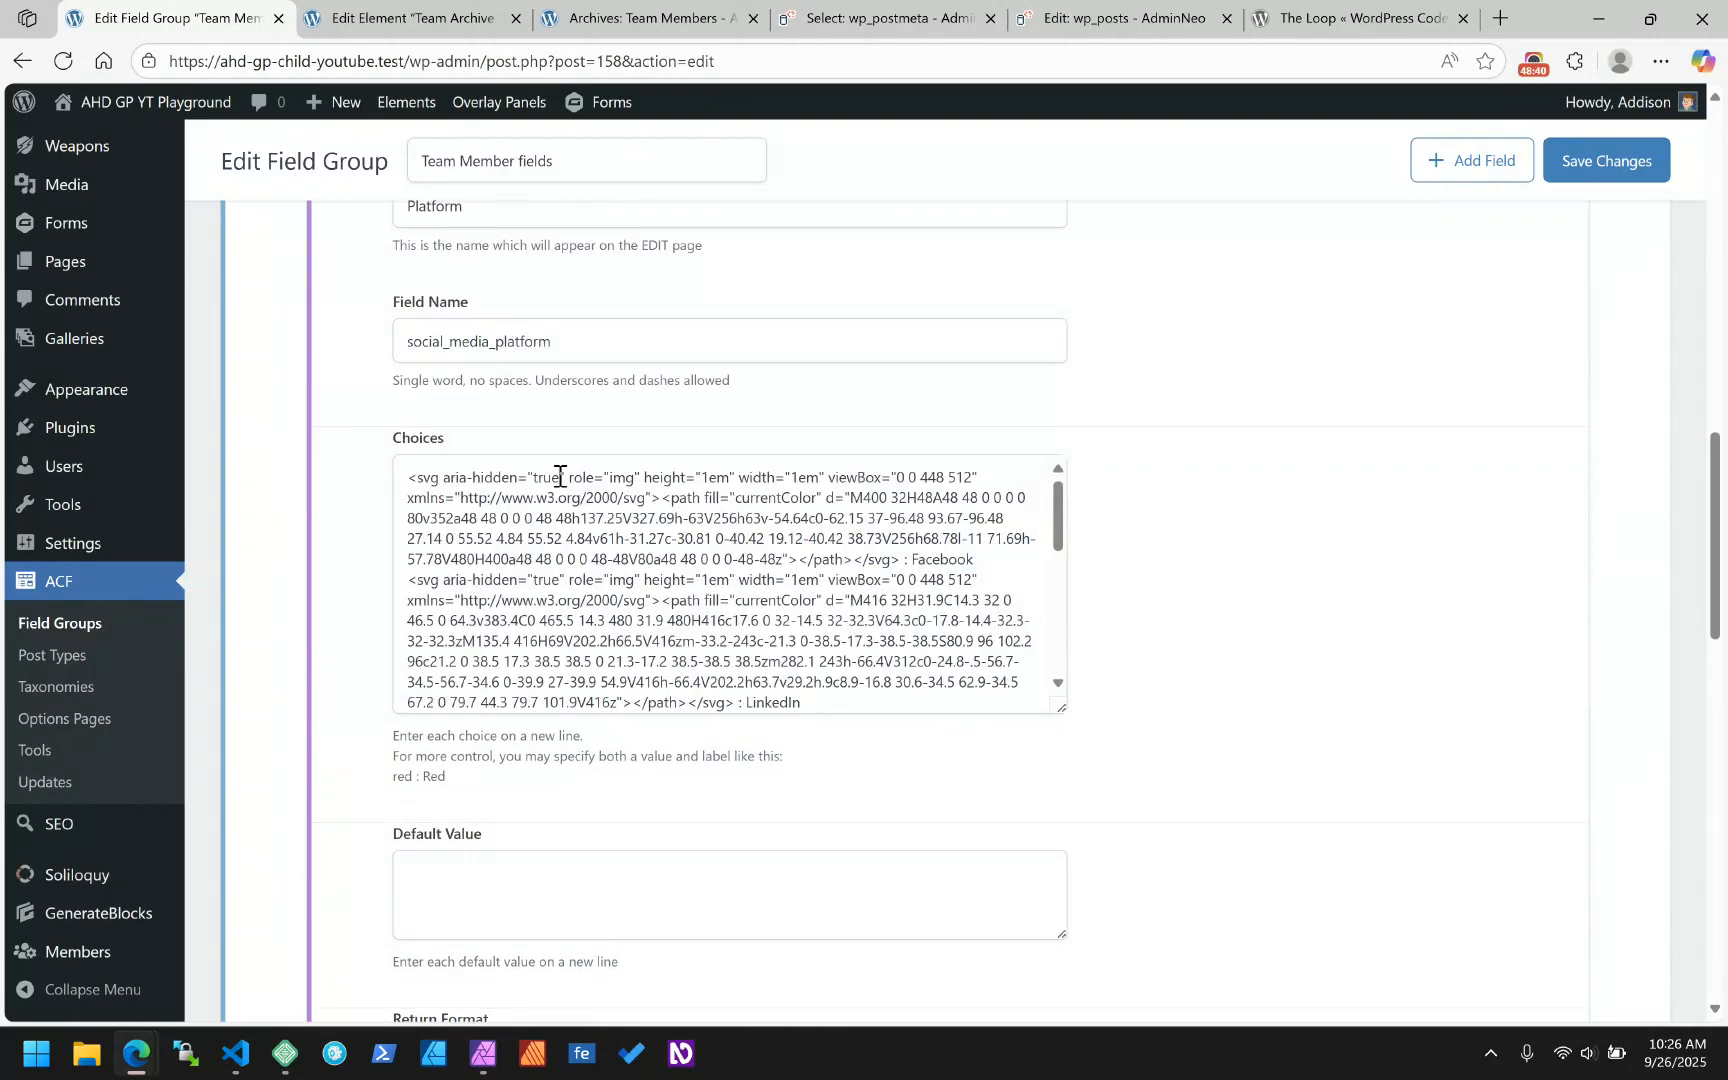
scroll(540, 515, "down", 2)
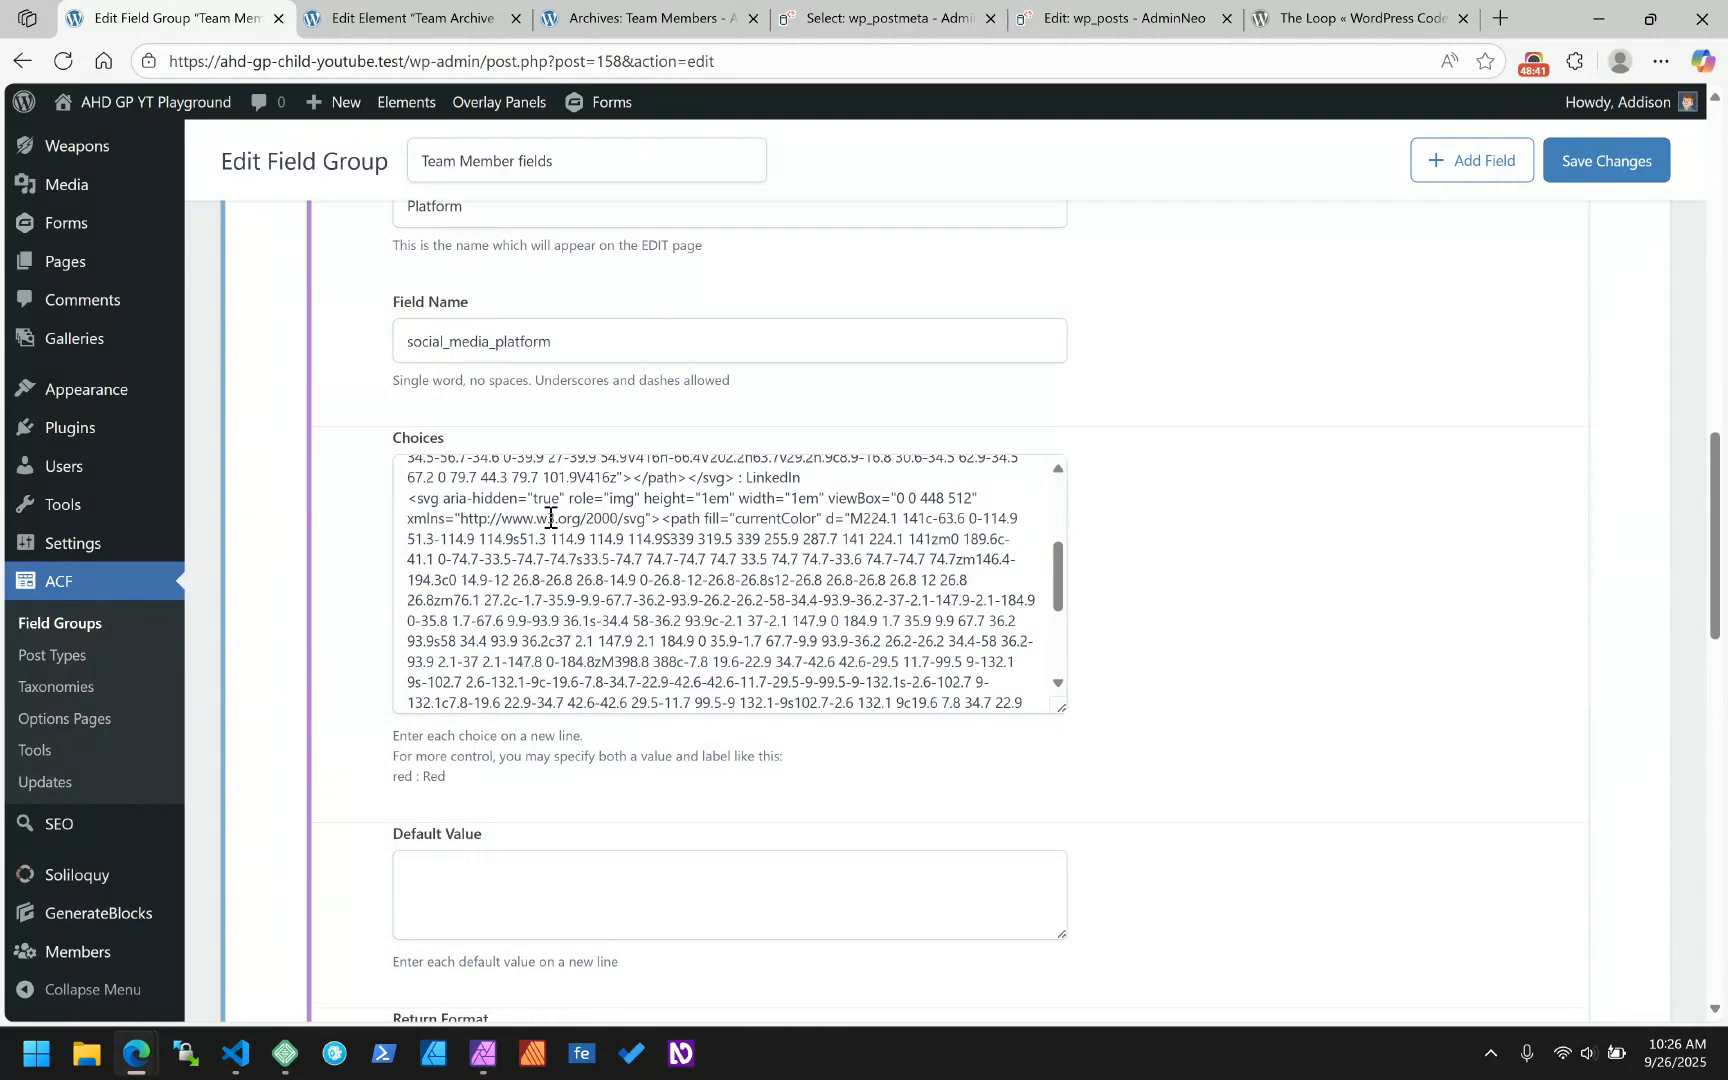
double_click(778, 478)
left_click_drag(447, 778, 394, 762)
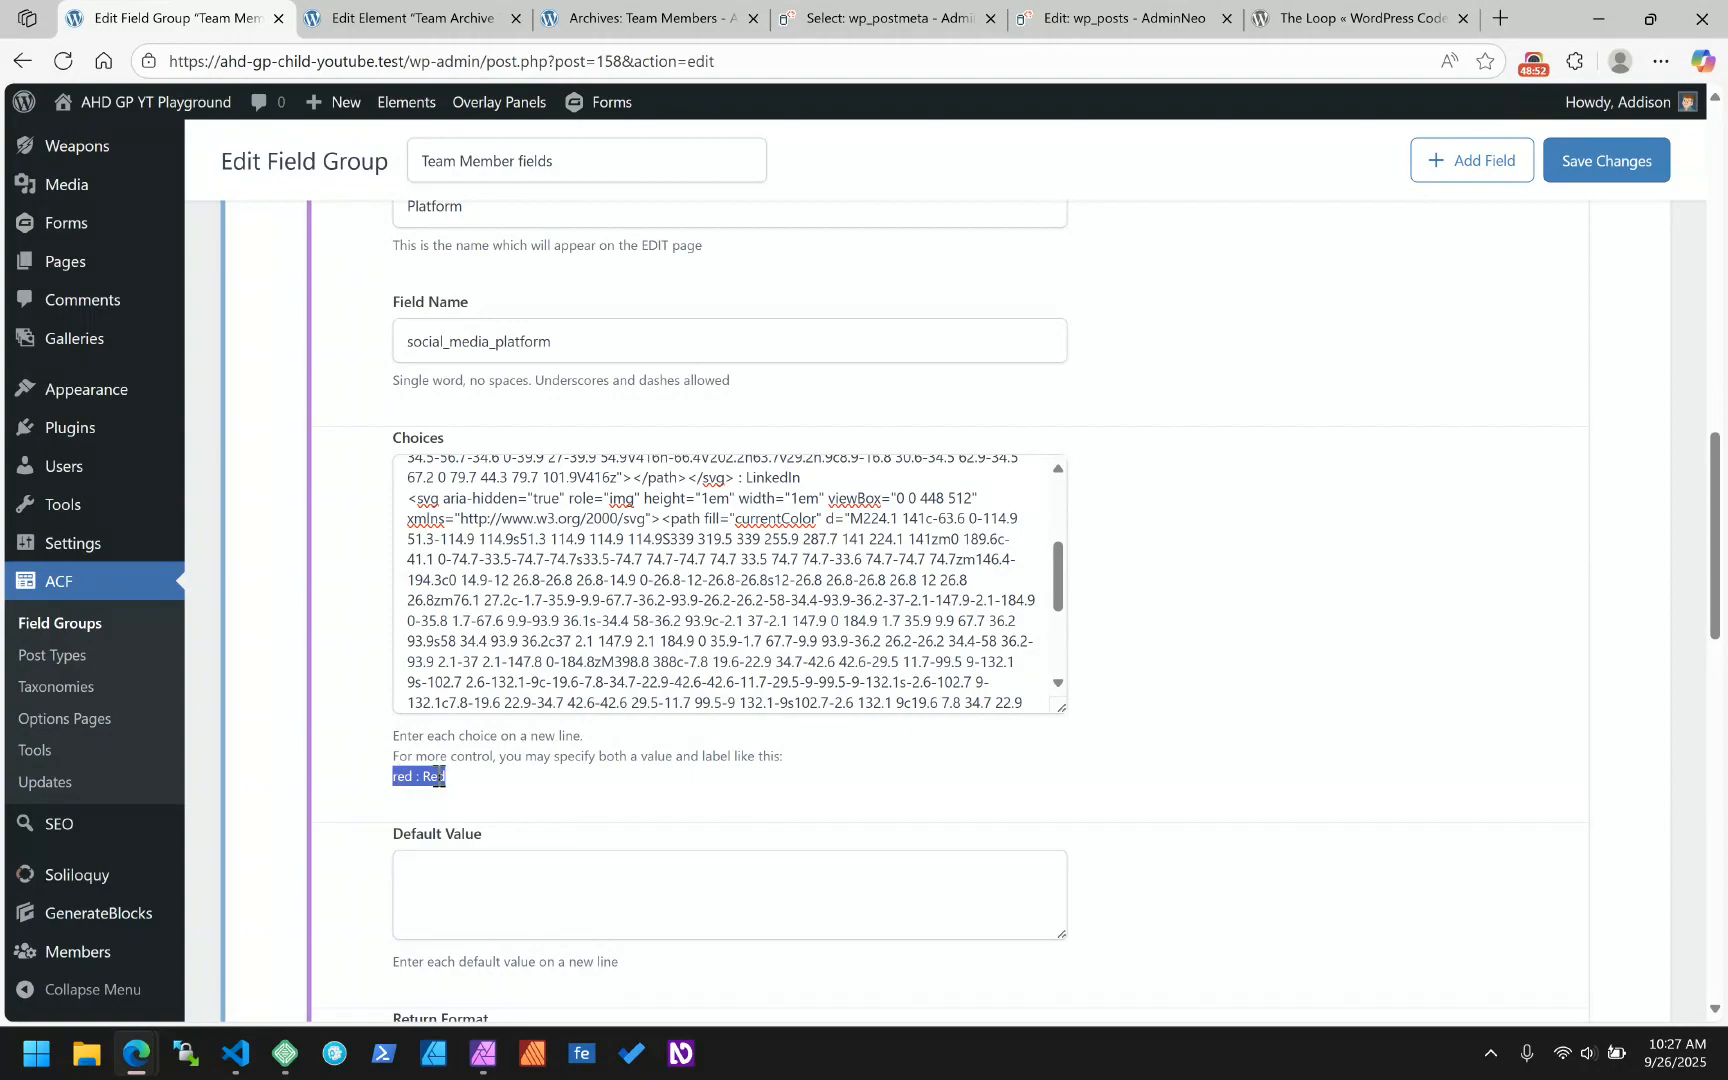
- Return to the Team Archive element and try to insert the content tag with meta key social_media_platform.label
left_click(449, 14)
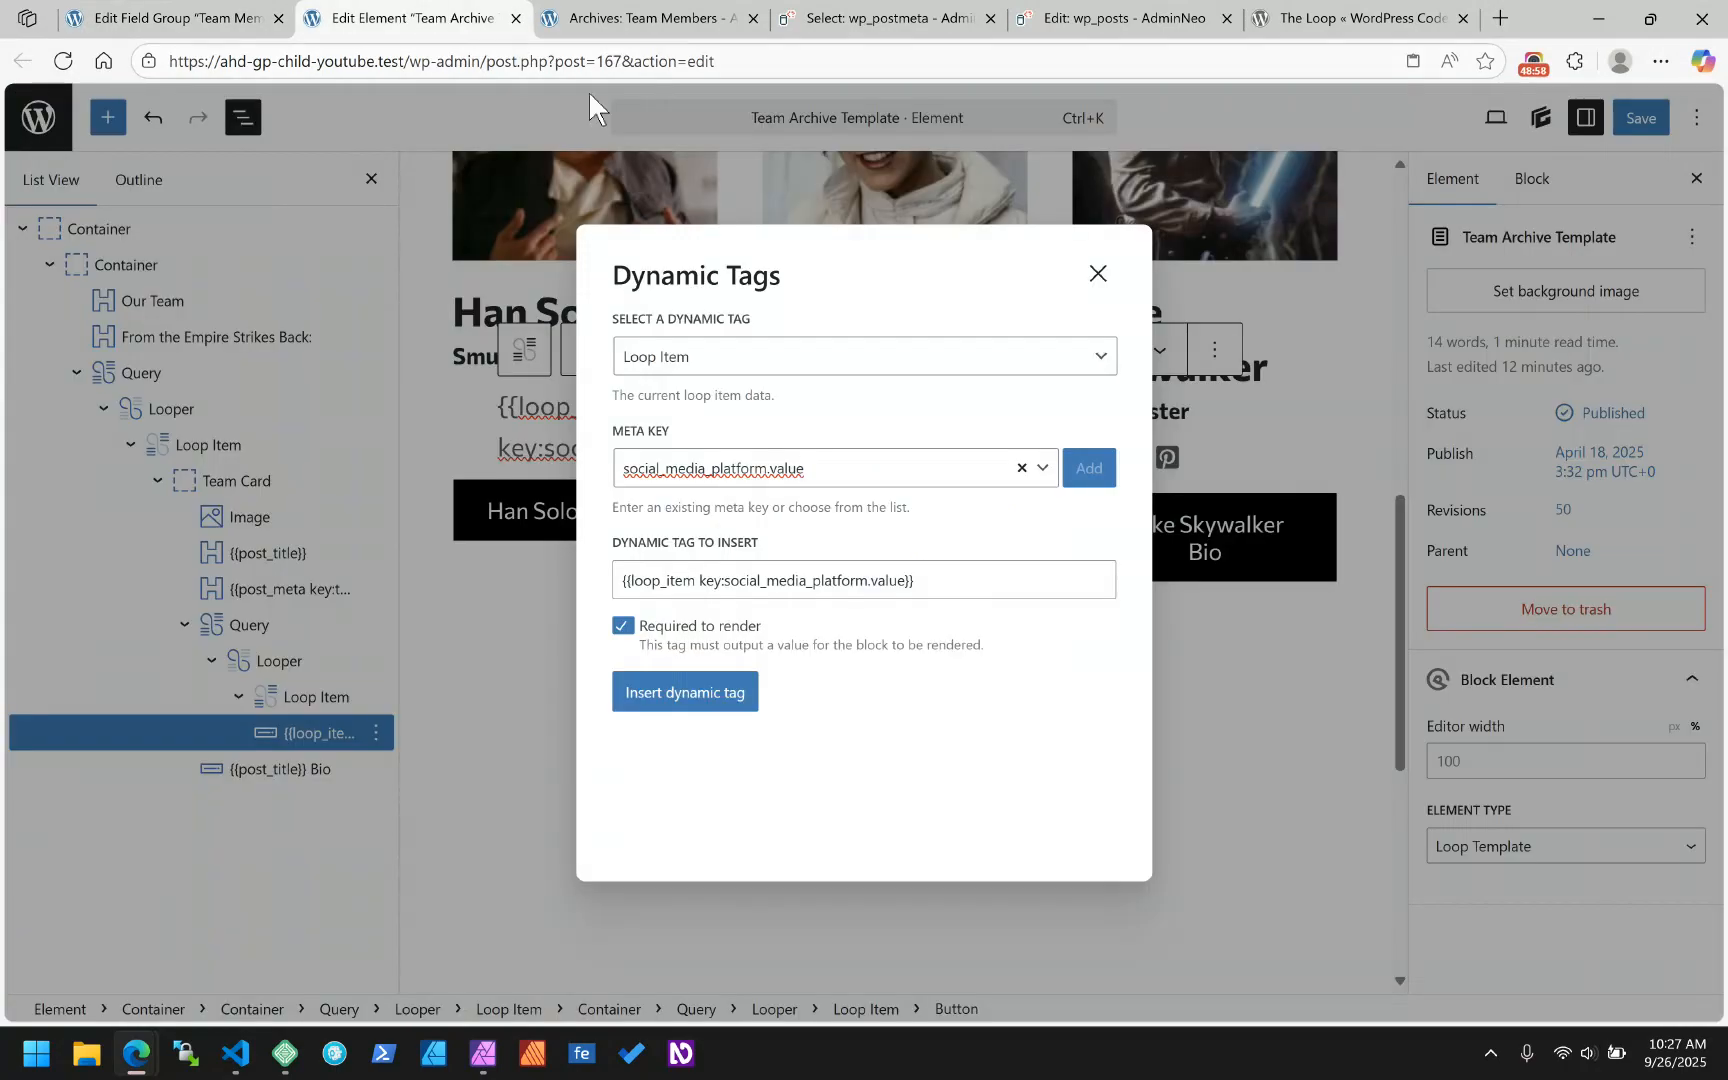
double_click(787, 470)
type("labe")
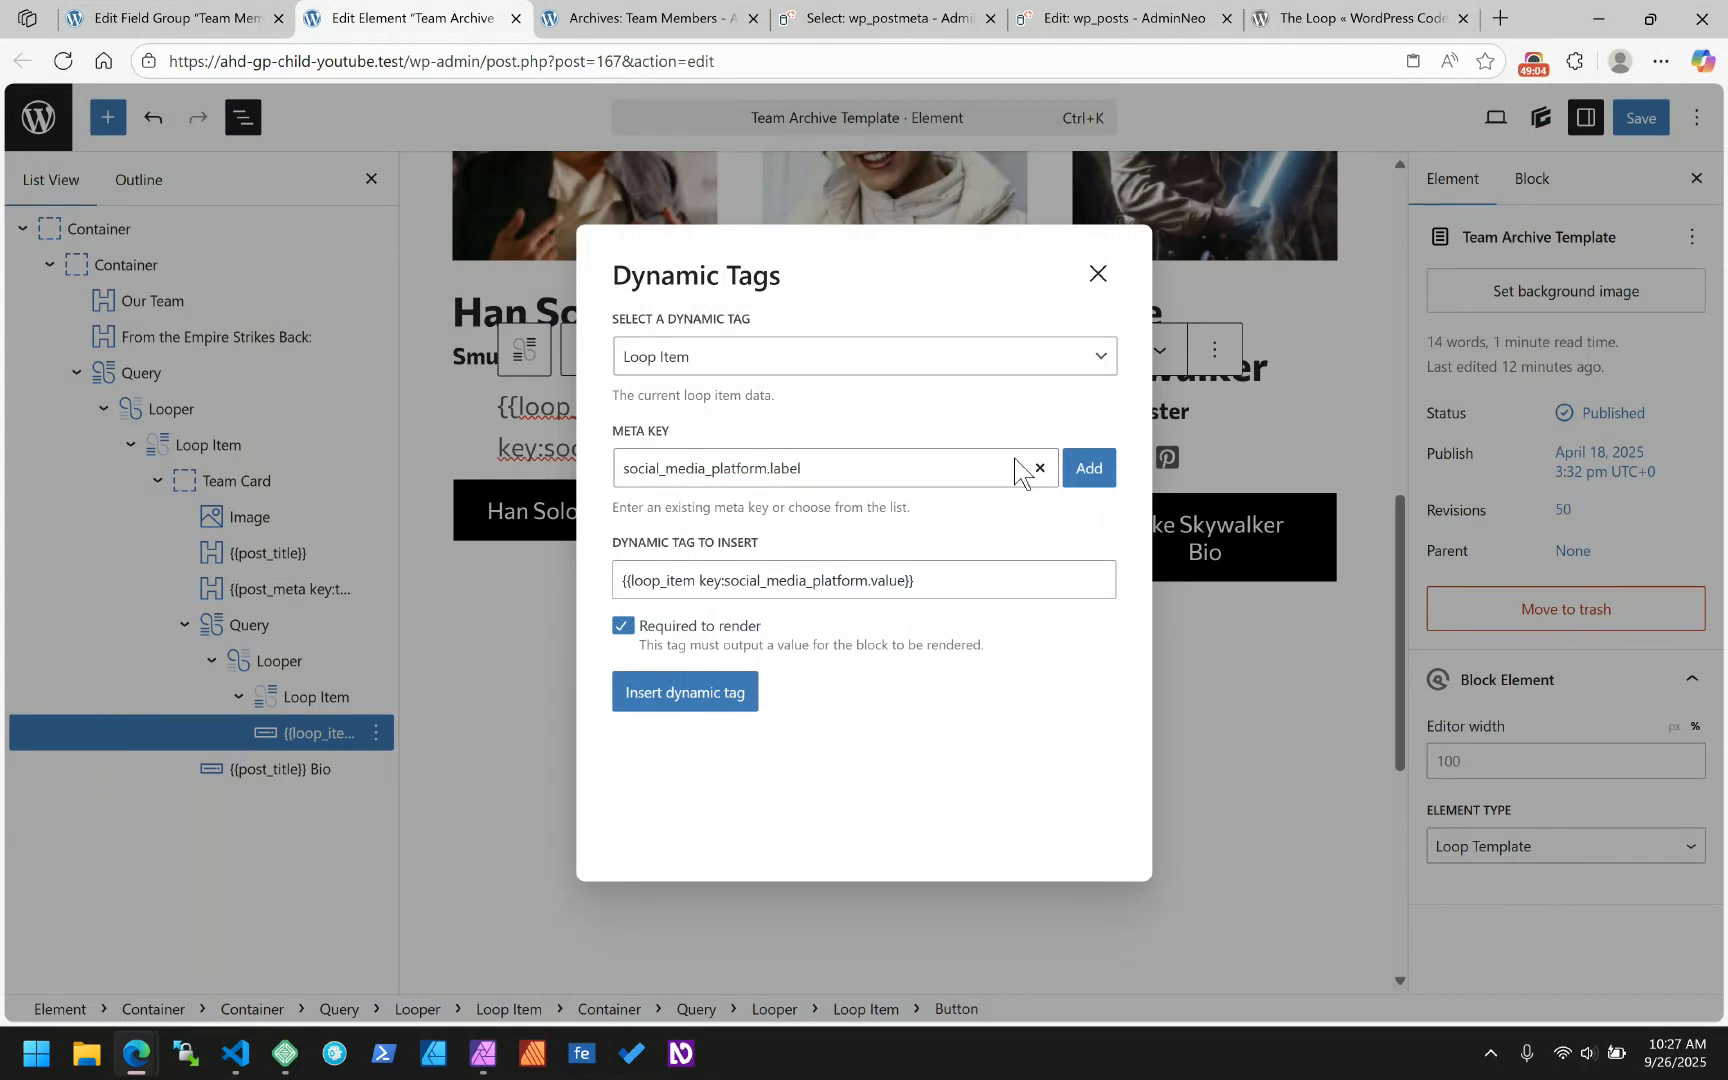
left_click(690, 693)
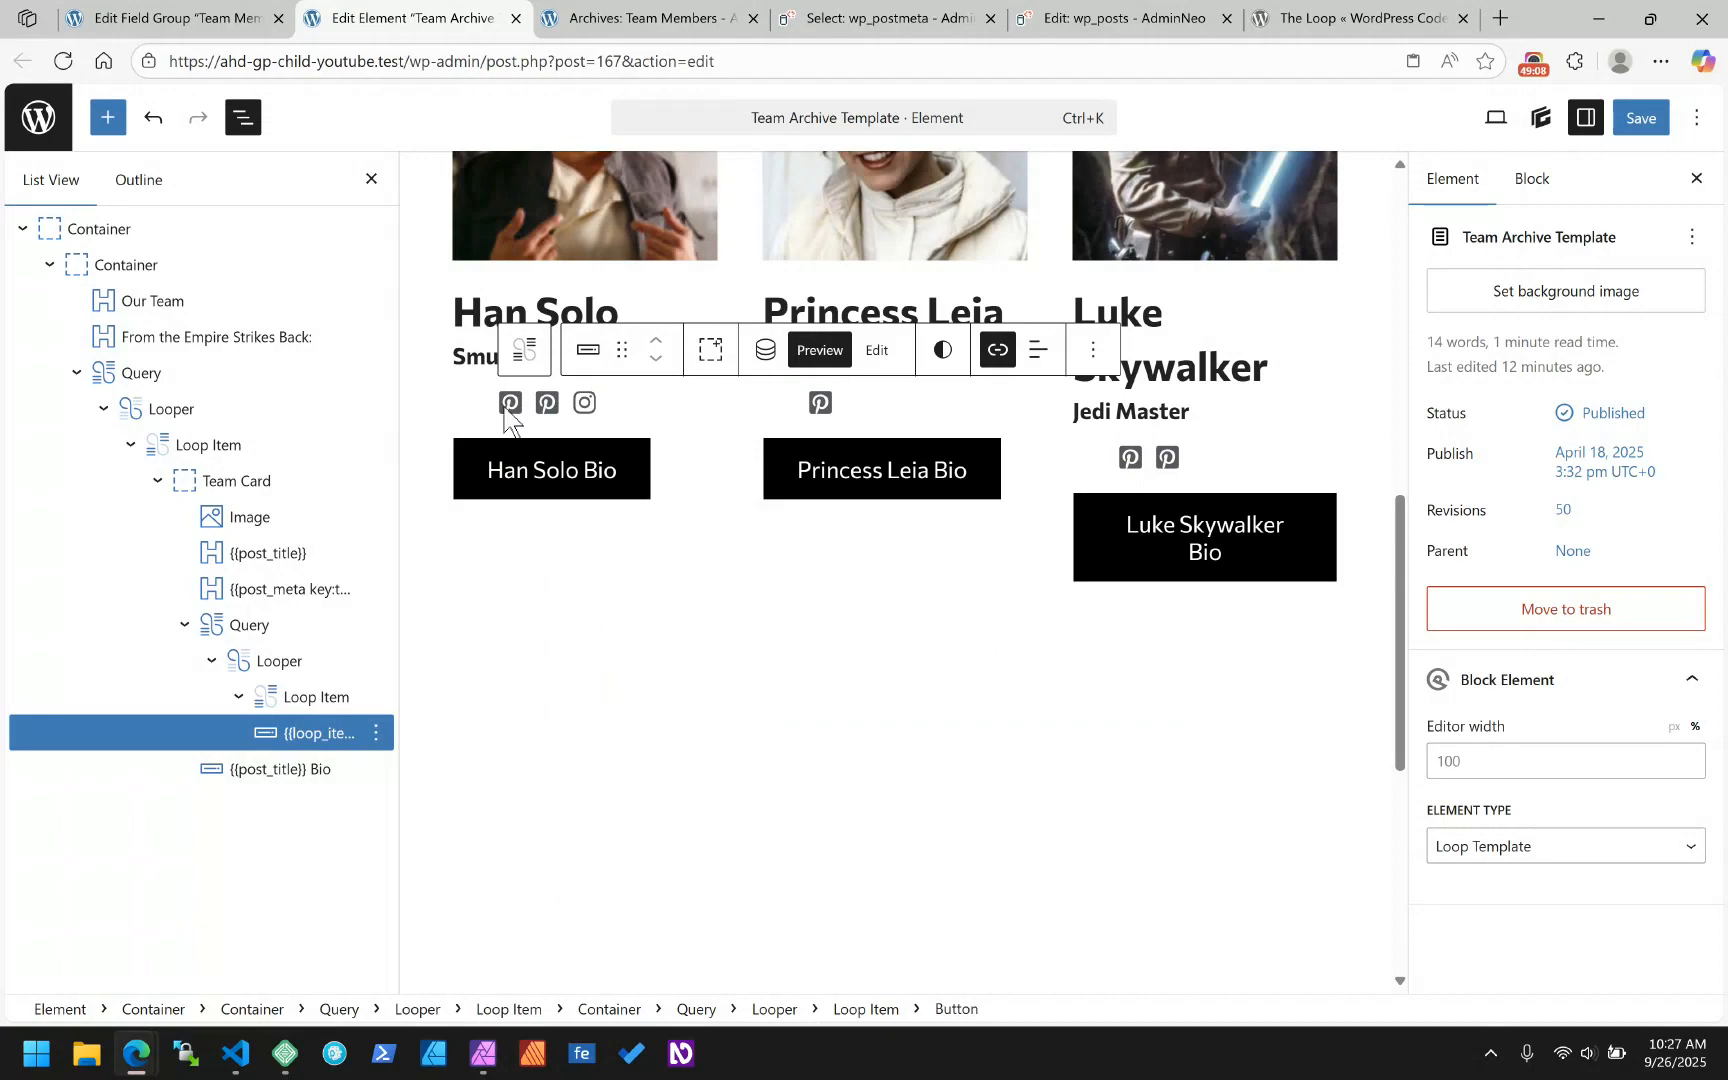
- Change the first social media button's loop_item content tag to meta key social_media_platform.label and insert it
left_click(874, 352)
left_click(766, 352)
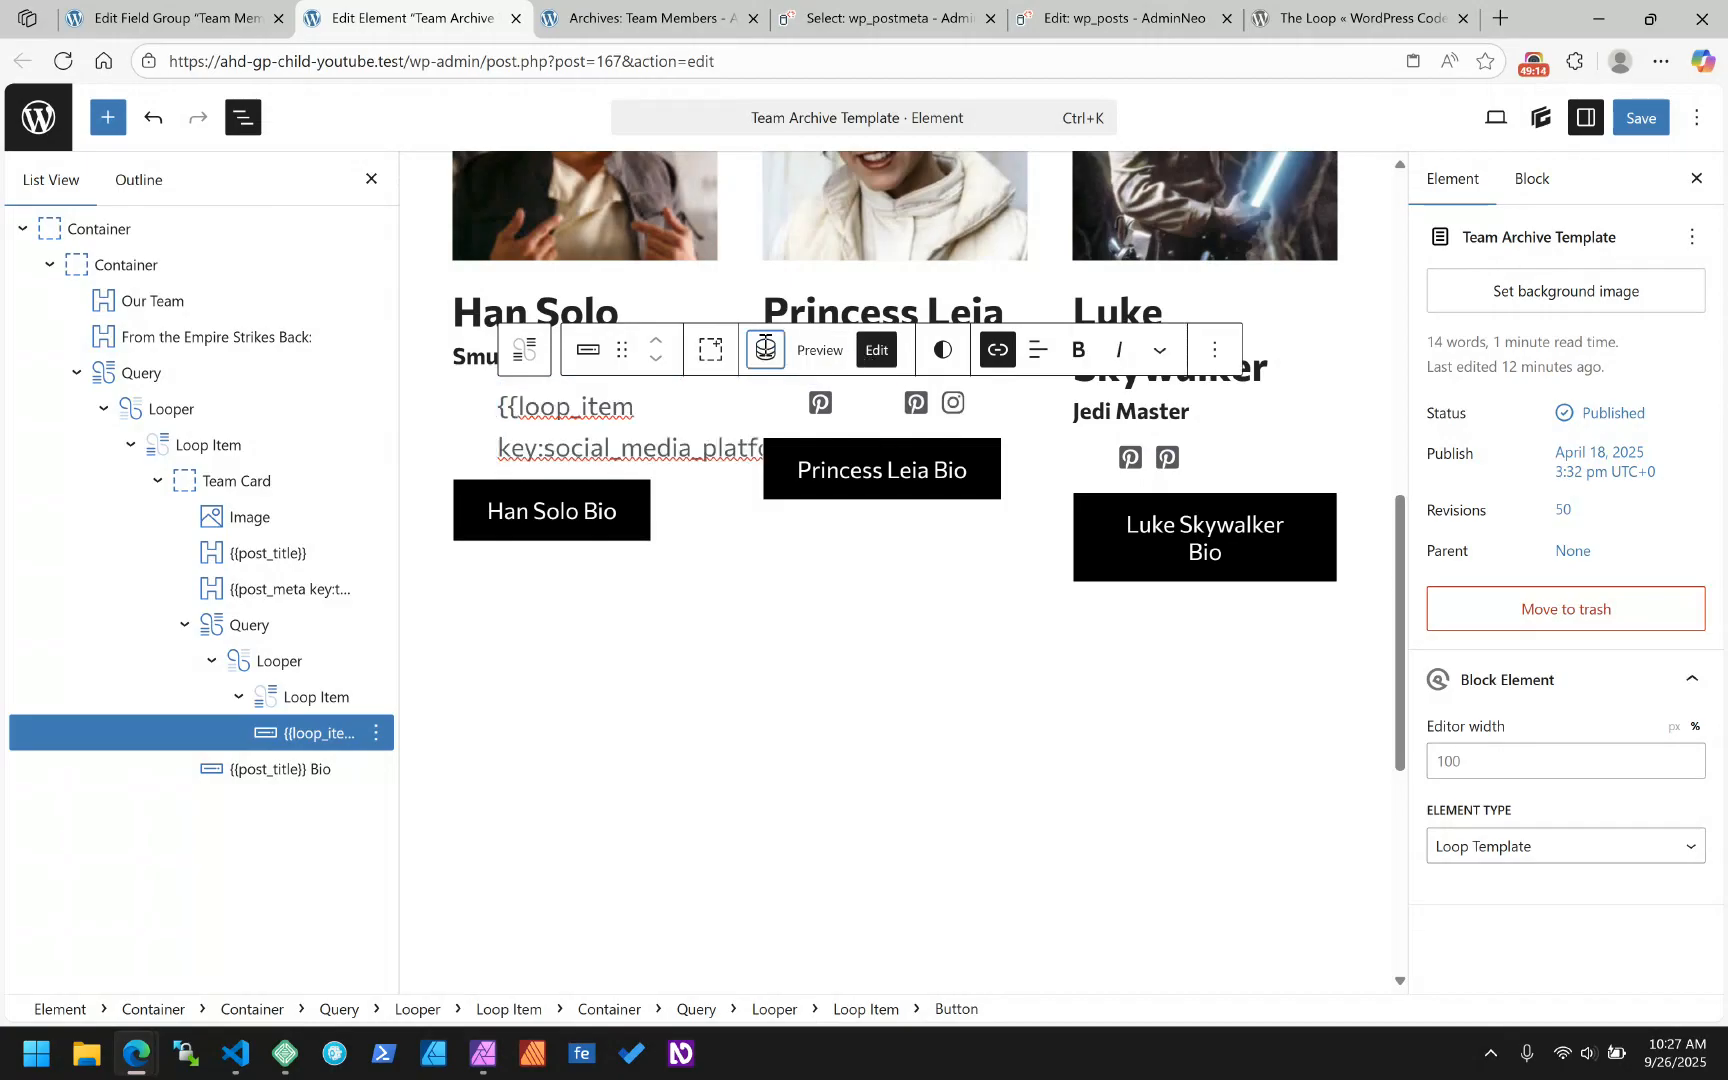
left_click(762, 372)
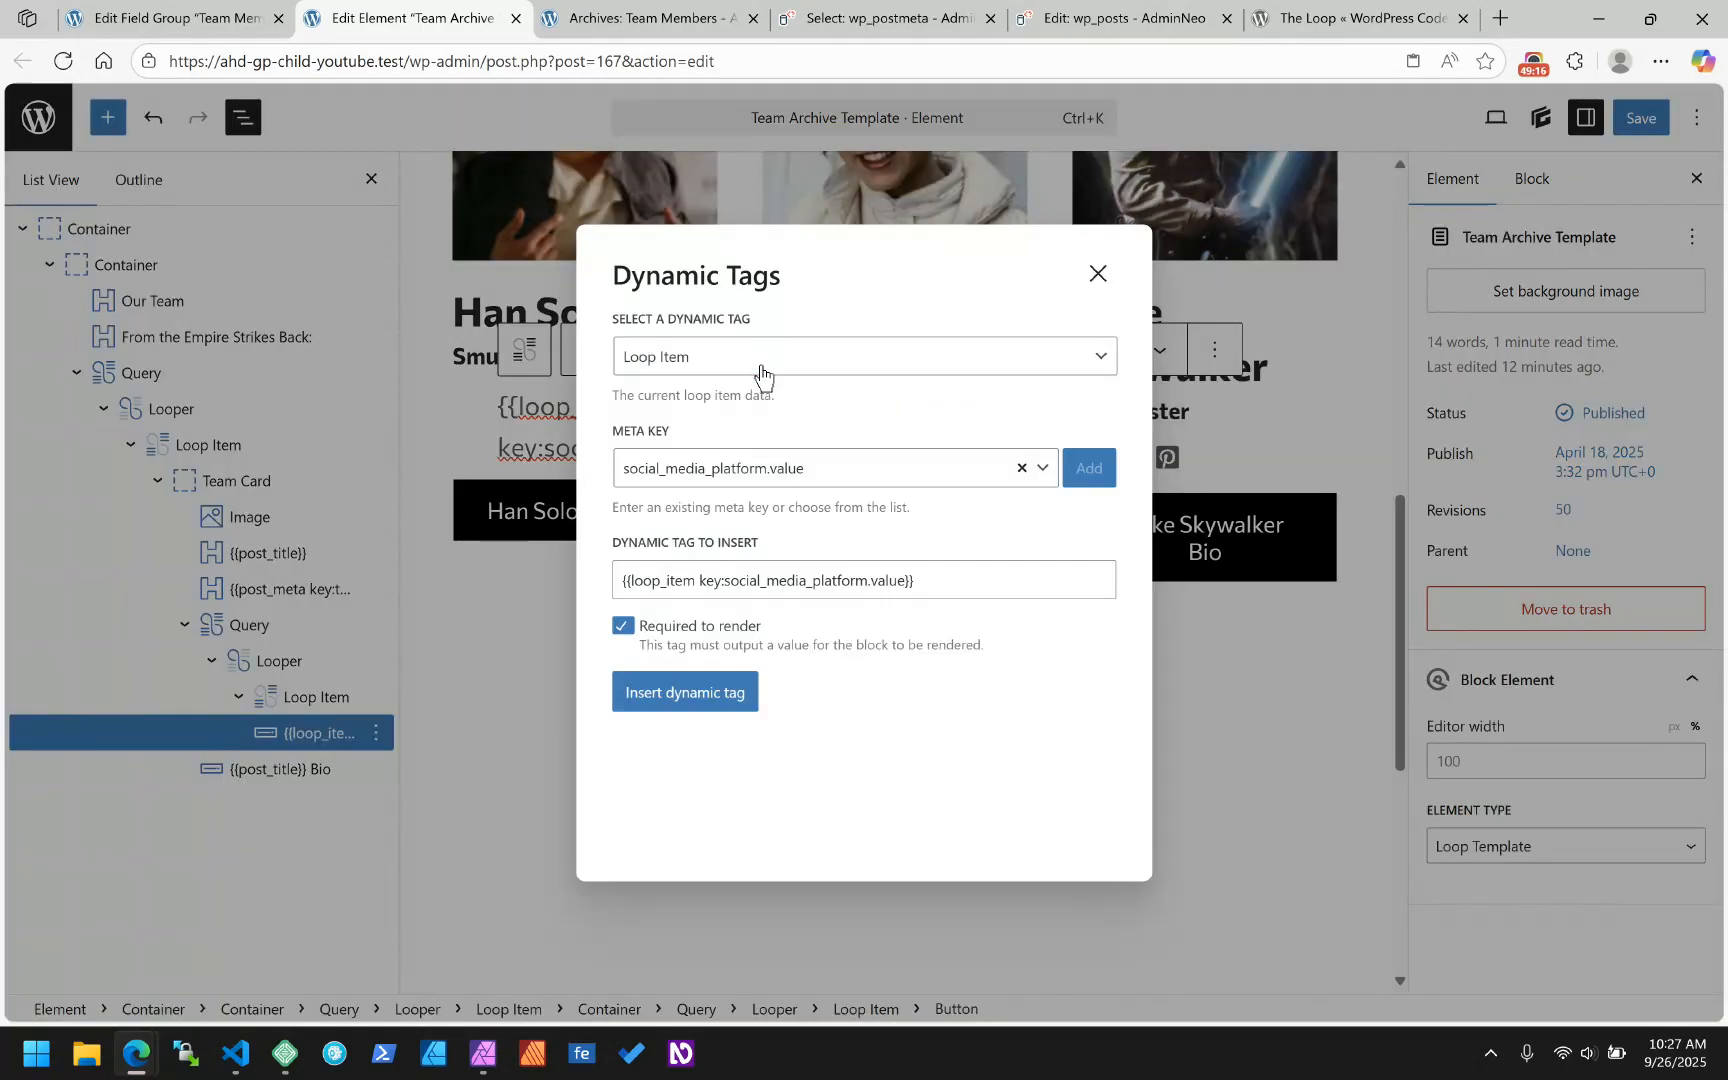
double_click(797, 476)
type("label")
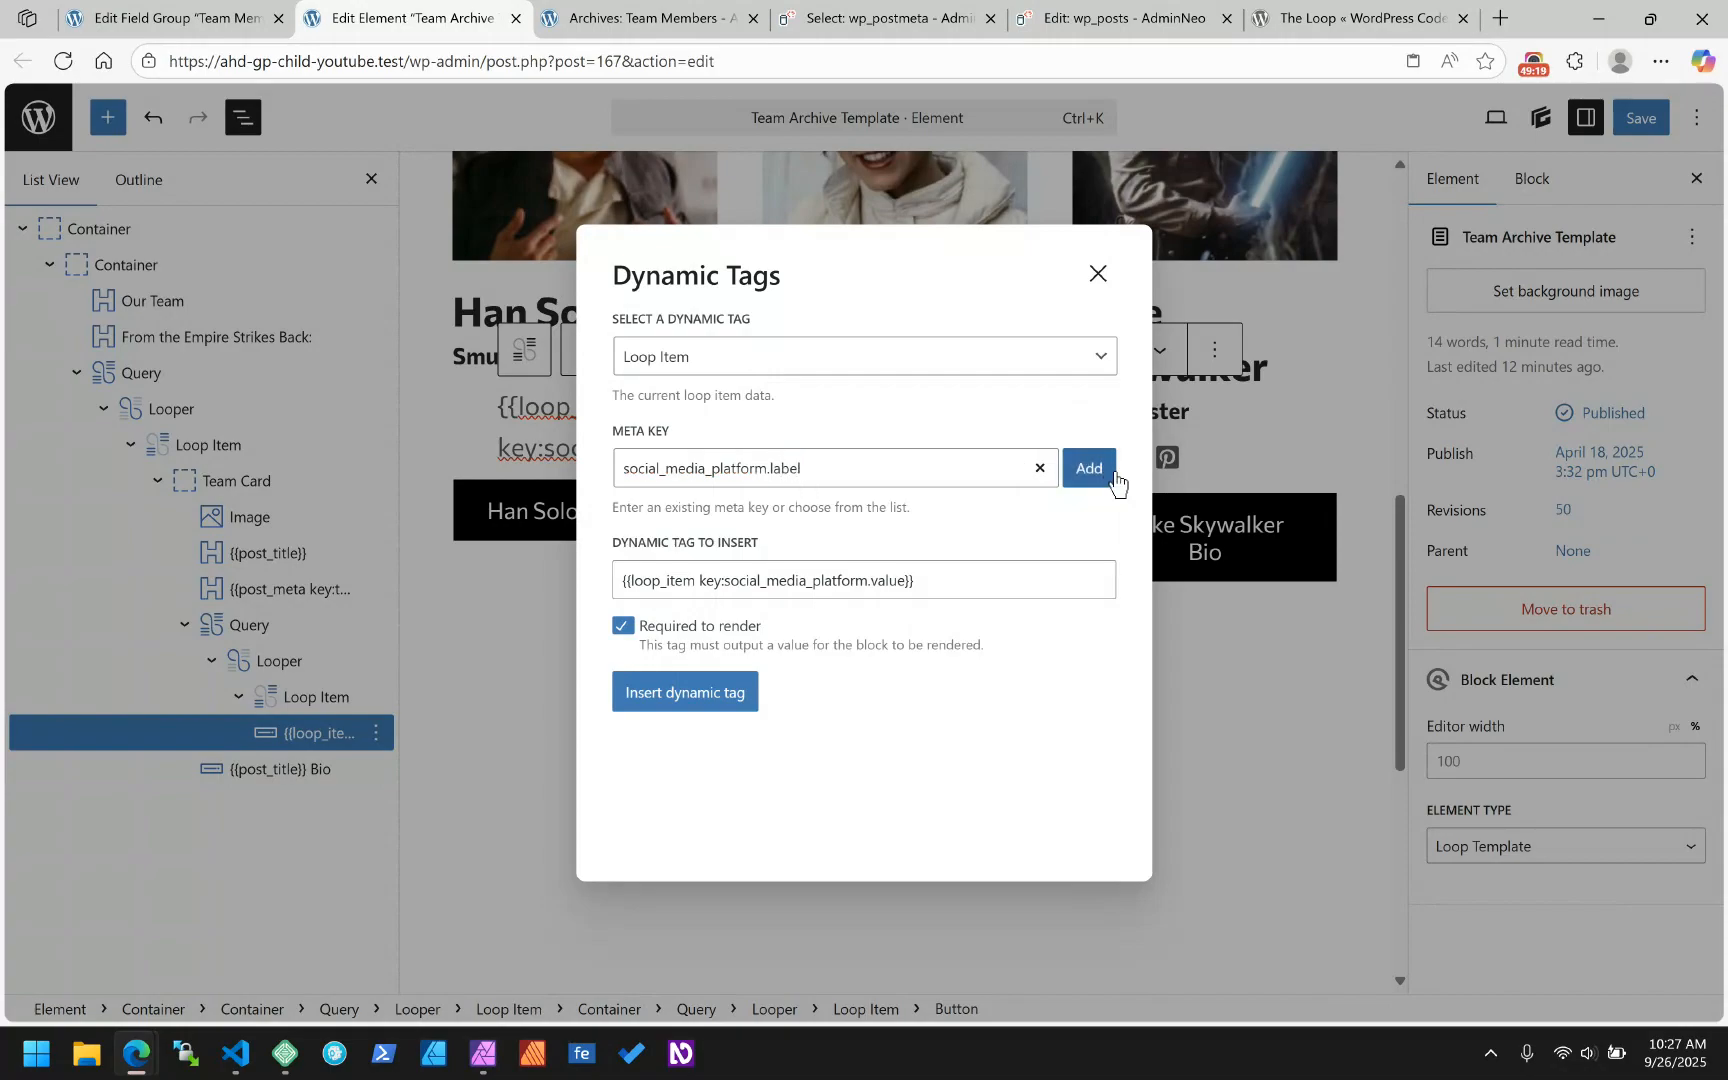
left_click(1110, 466)
left_click(717, 698)
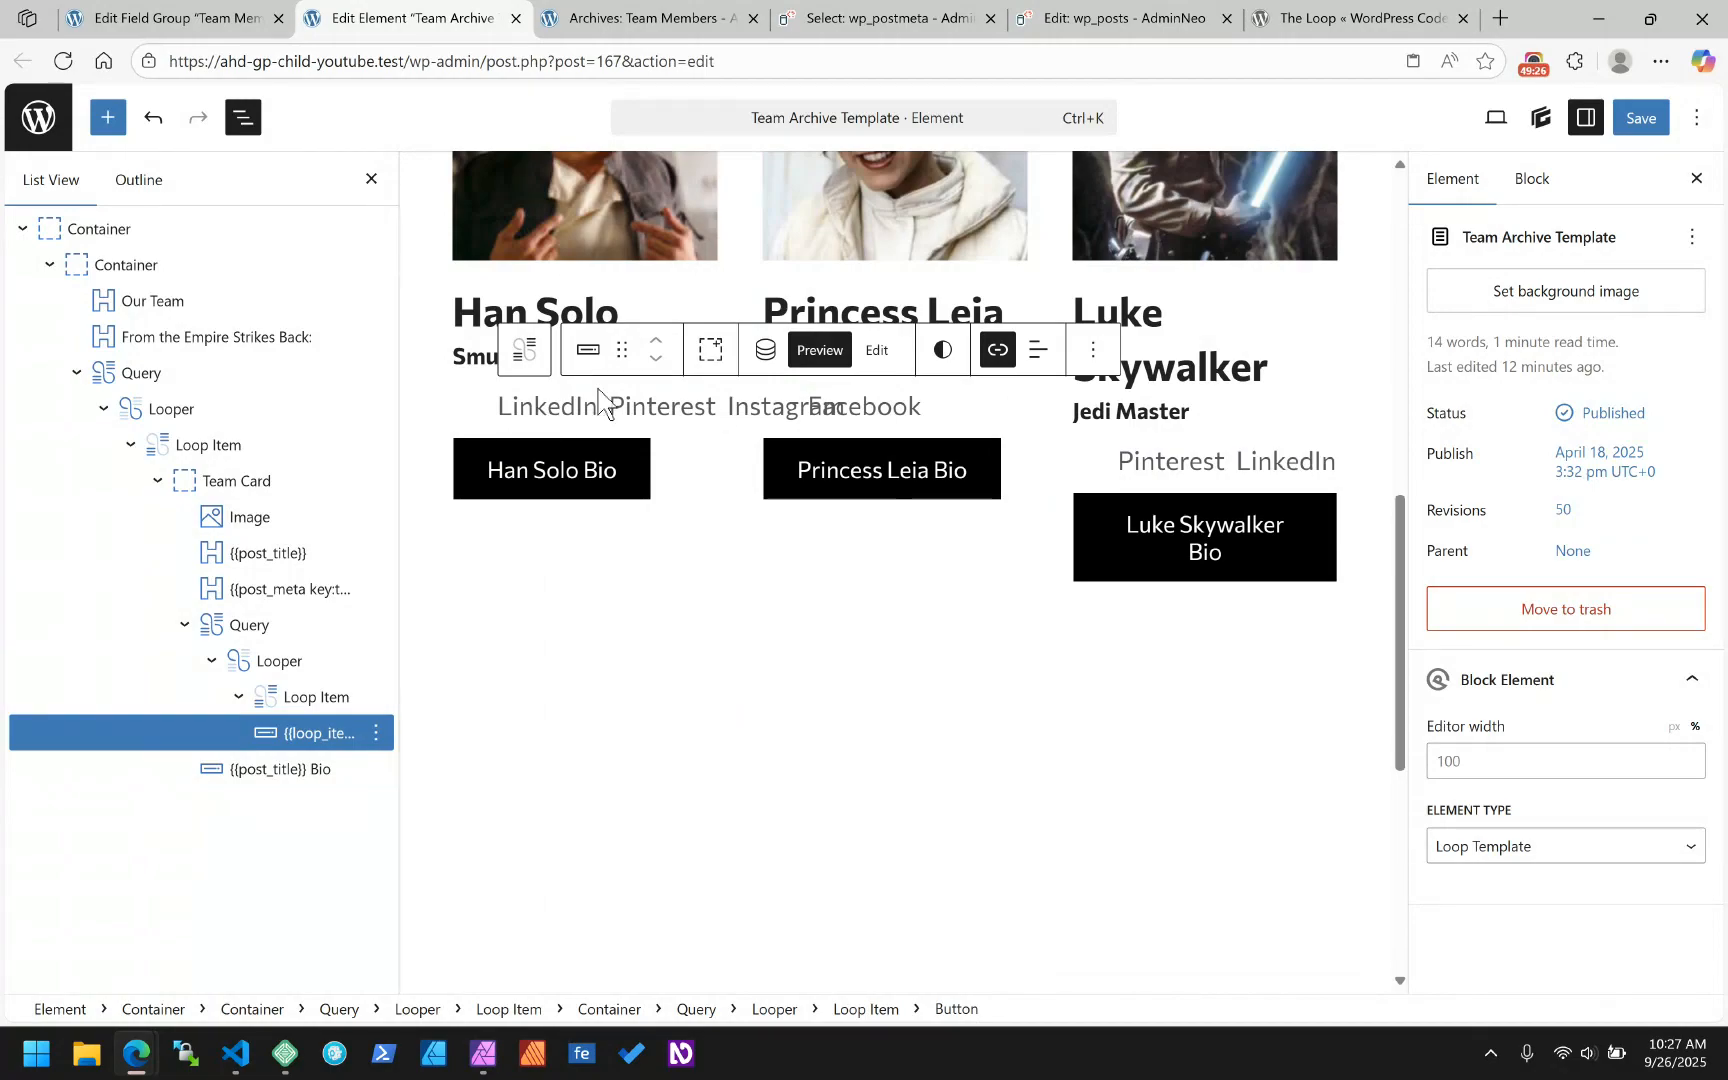
- Set the social media button's content tag back to meta key social_media_platform.value and insert it
left_click(766, 352)
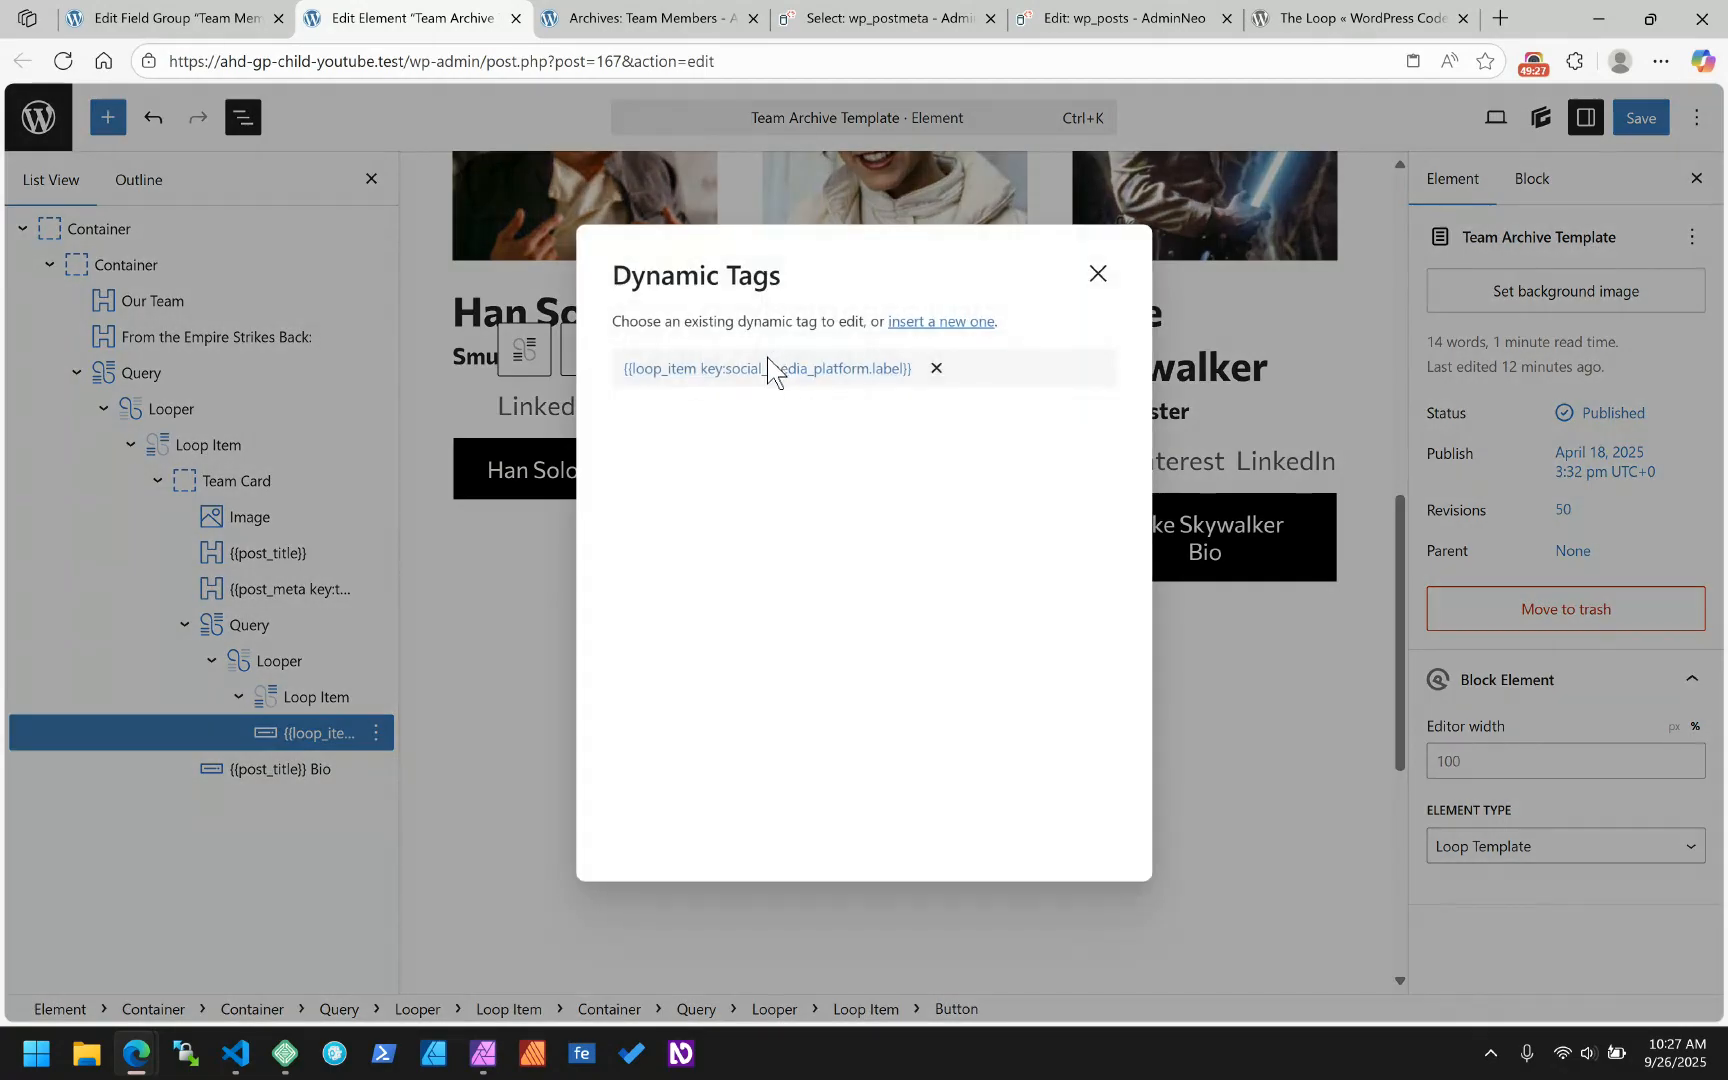
left_click(885, 375)
double_click(791, 470)
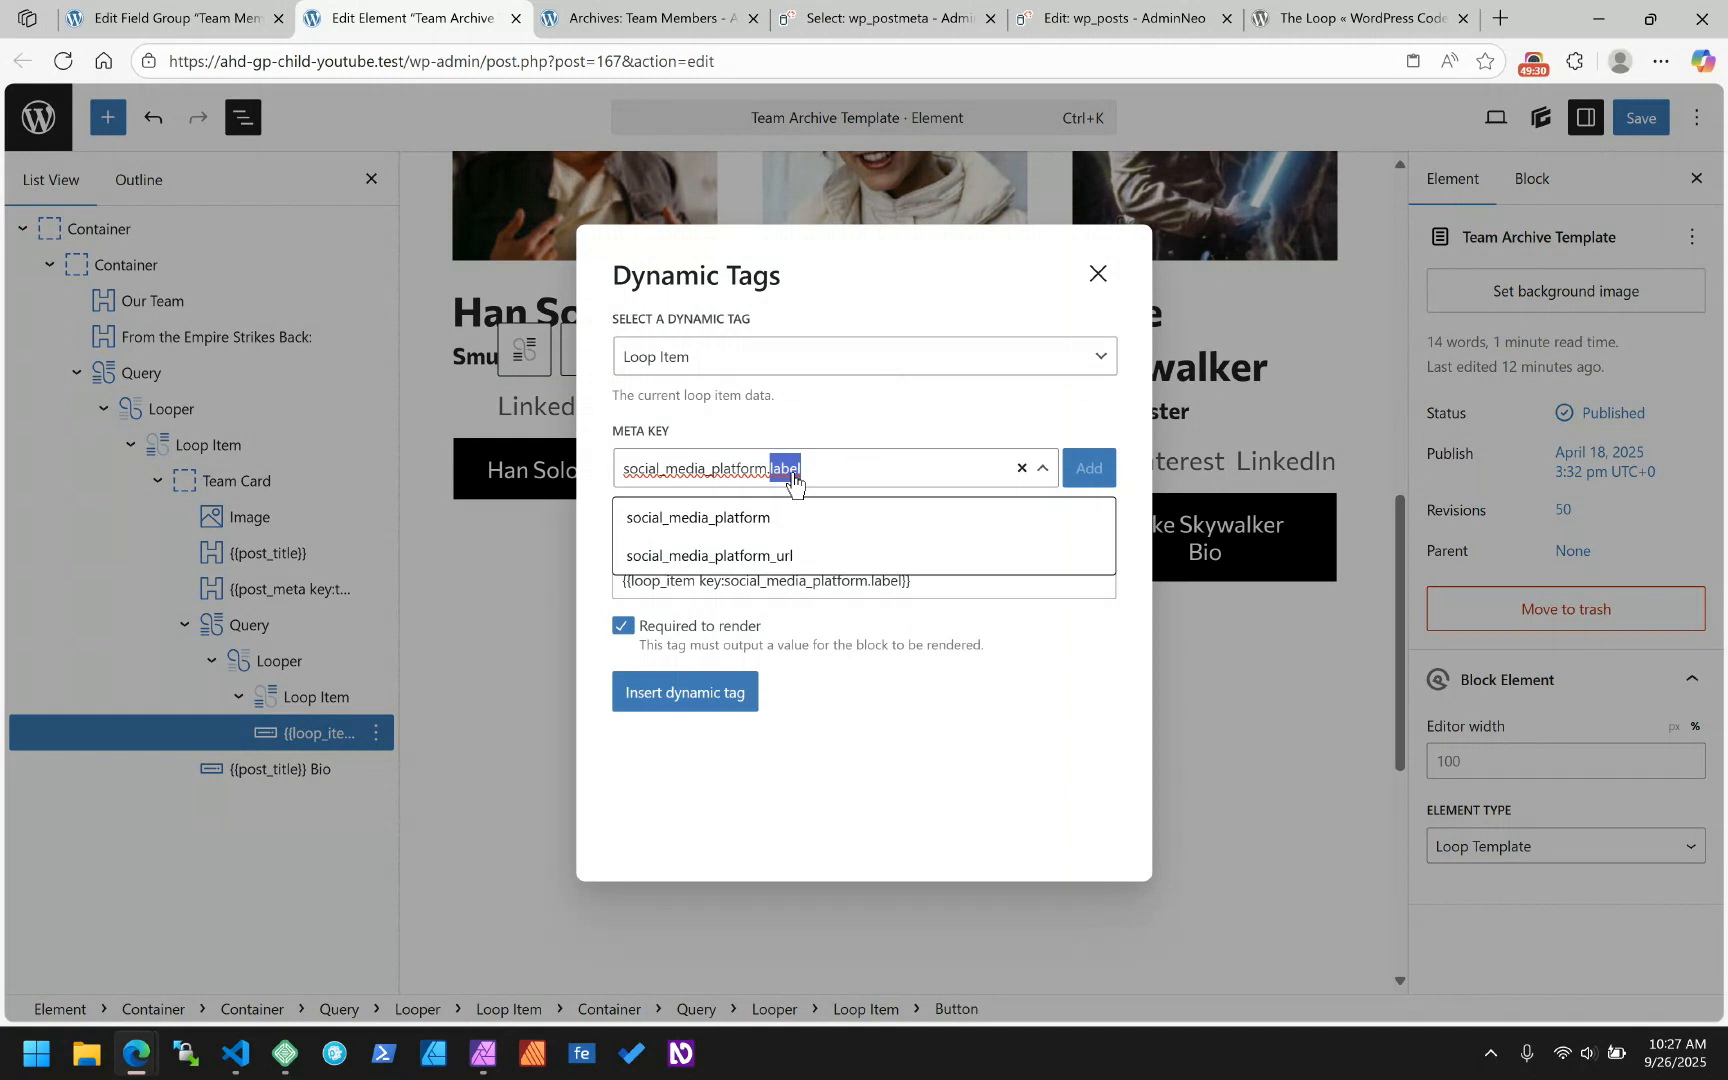
type("valu")
left_click(1095, 481)
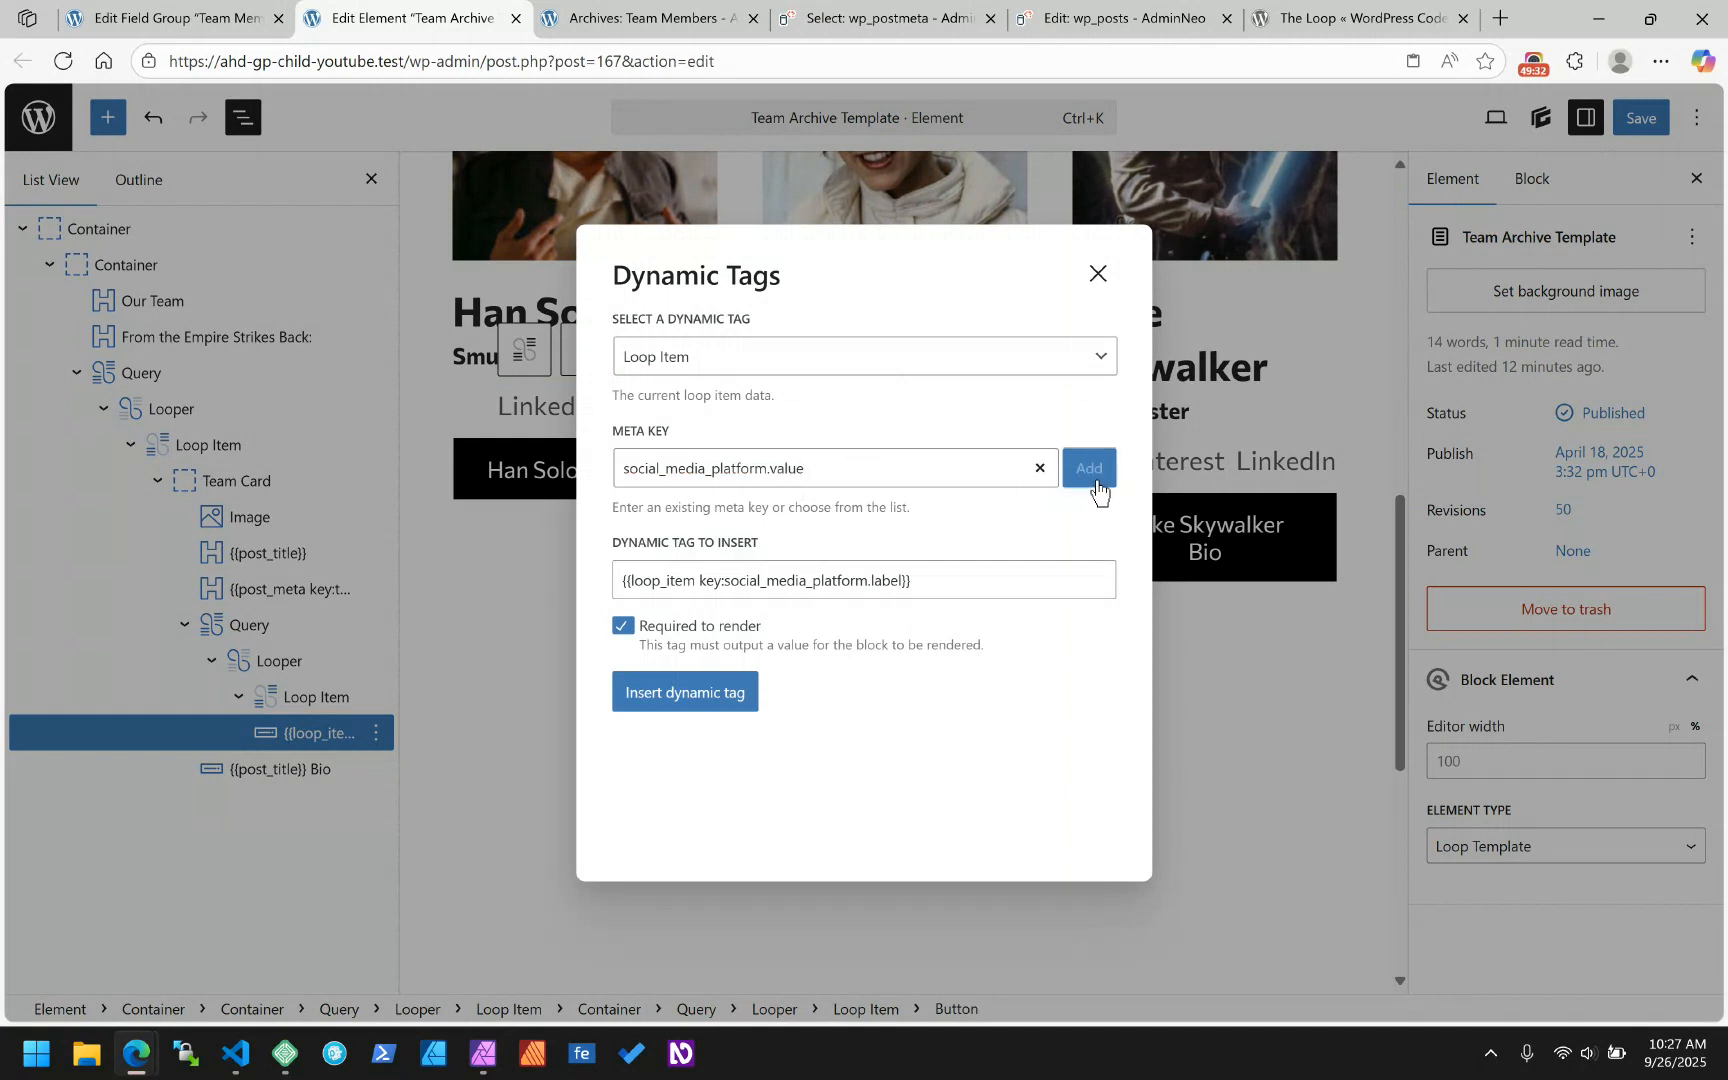
left_click(686, 693)
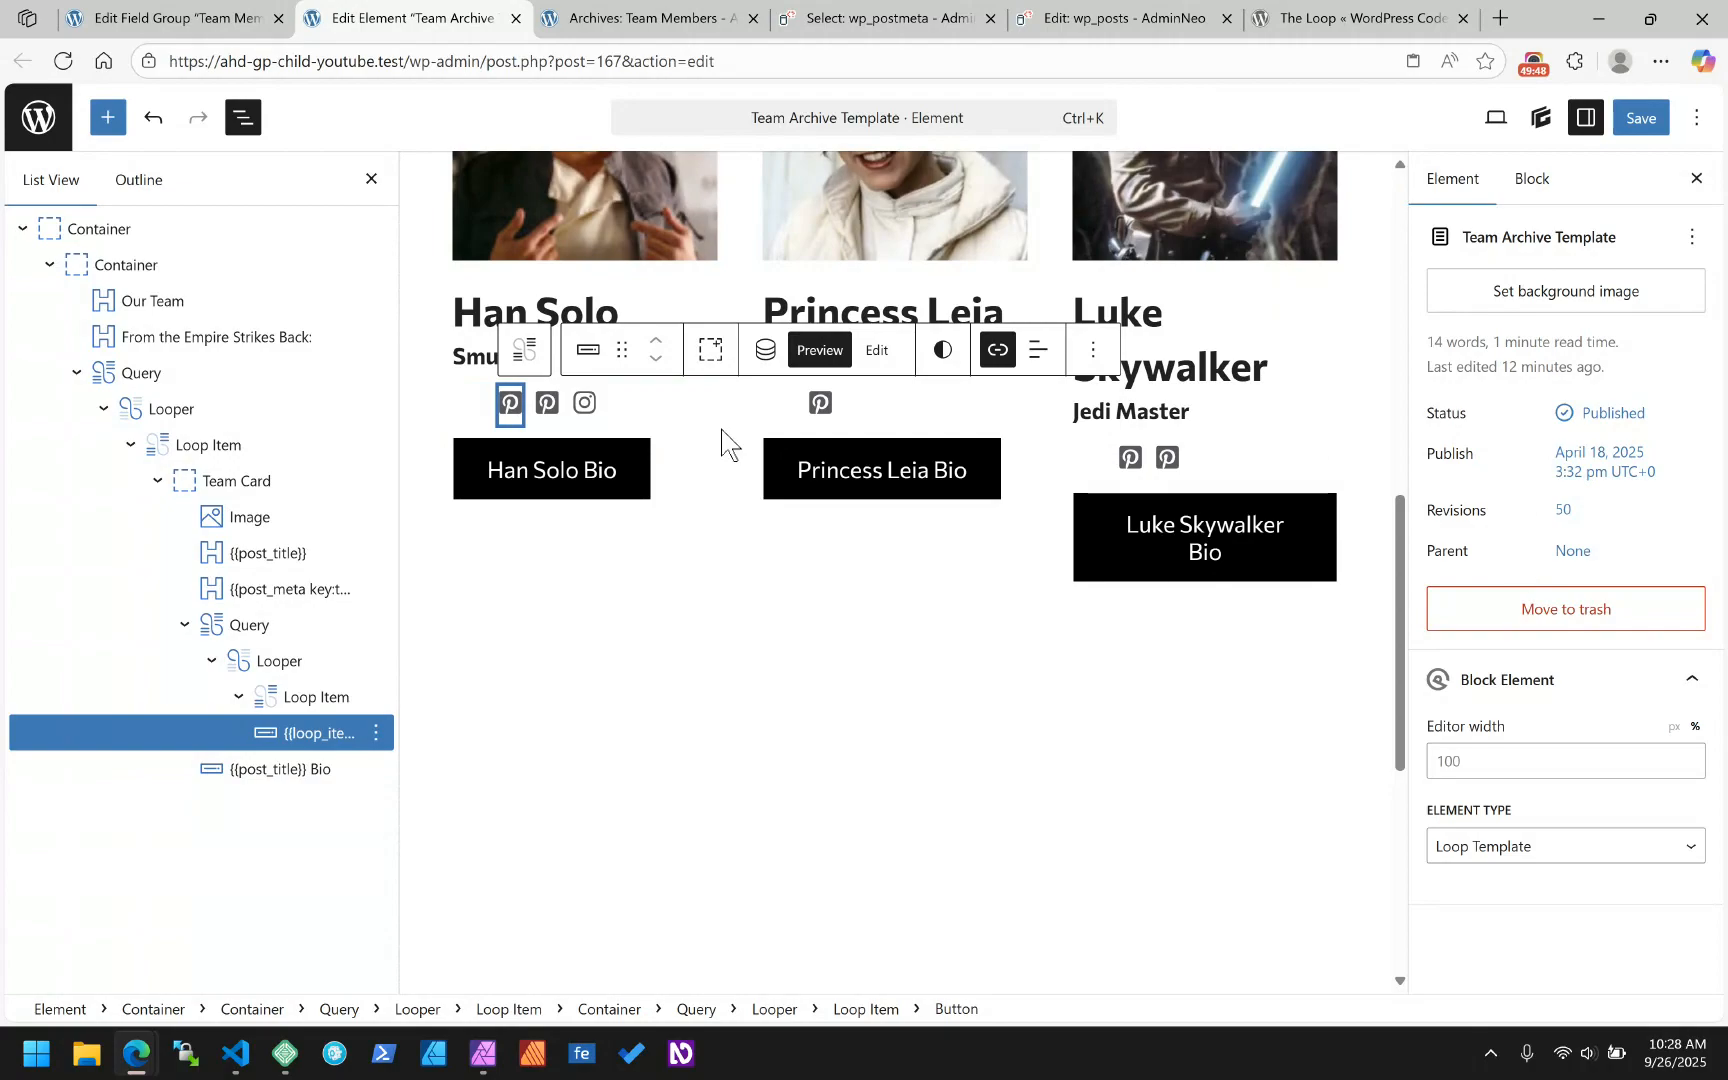
left_click(587, 412)
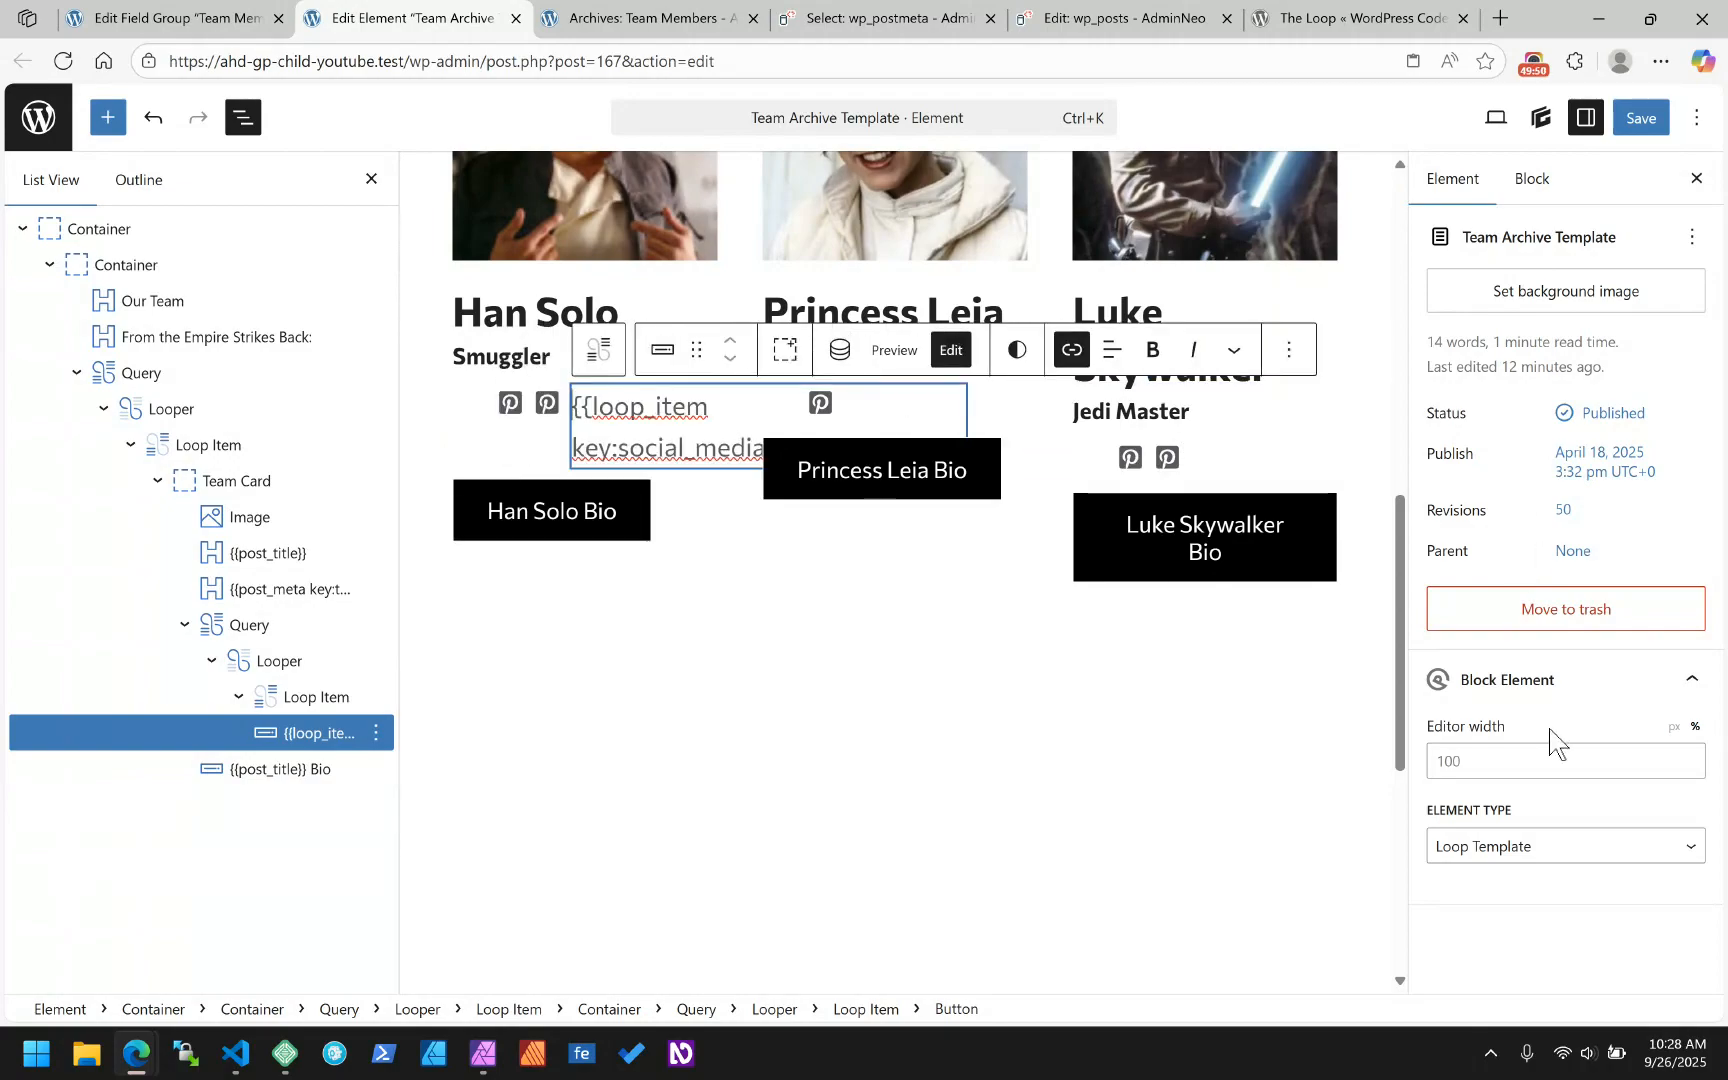
left_click(1534, 179)
left_click(1452, 180)
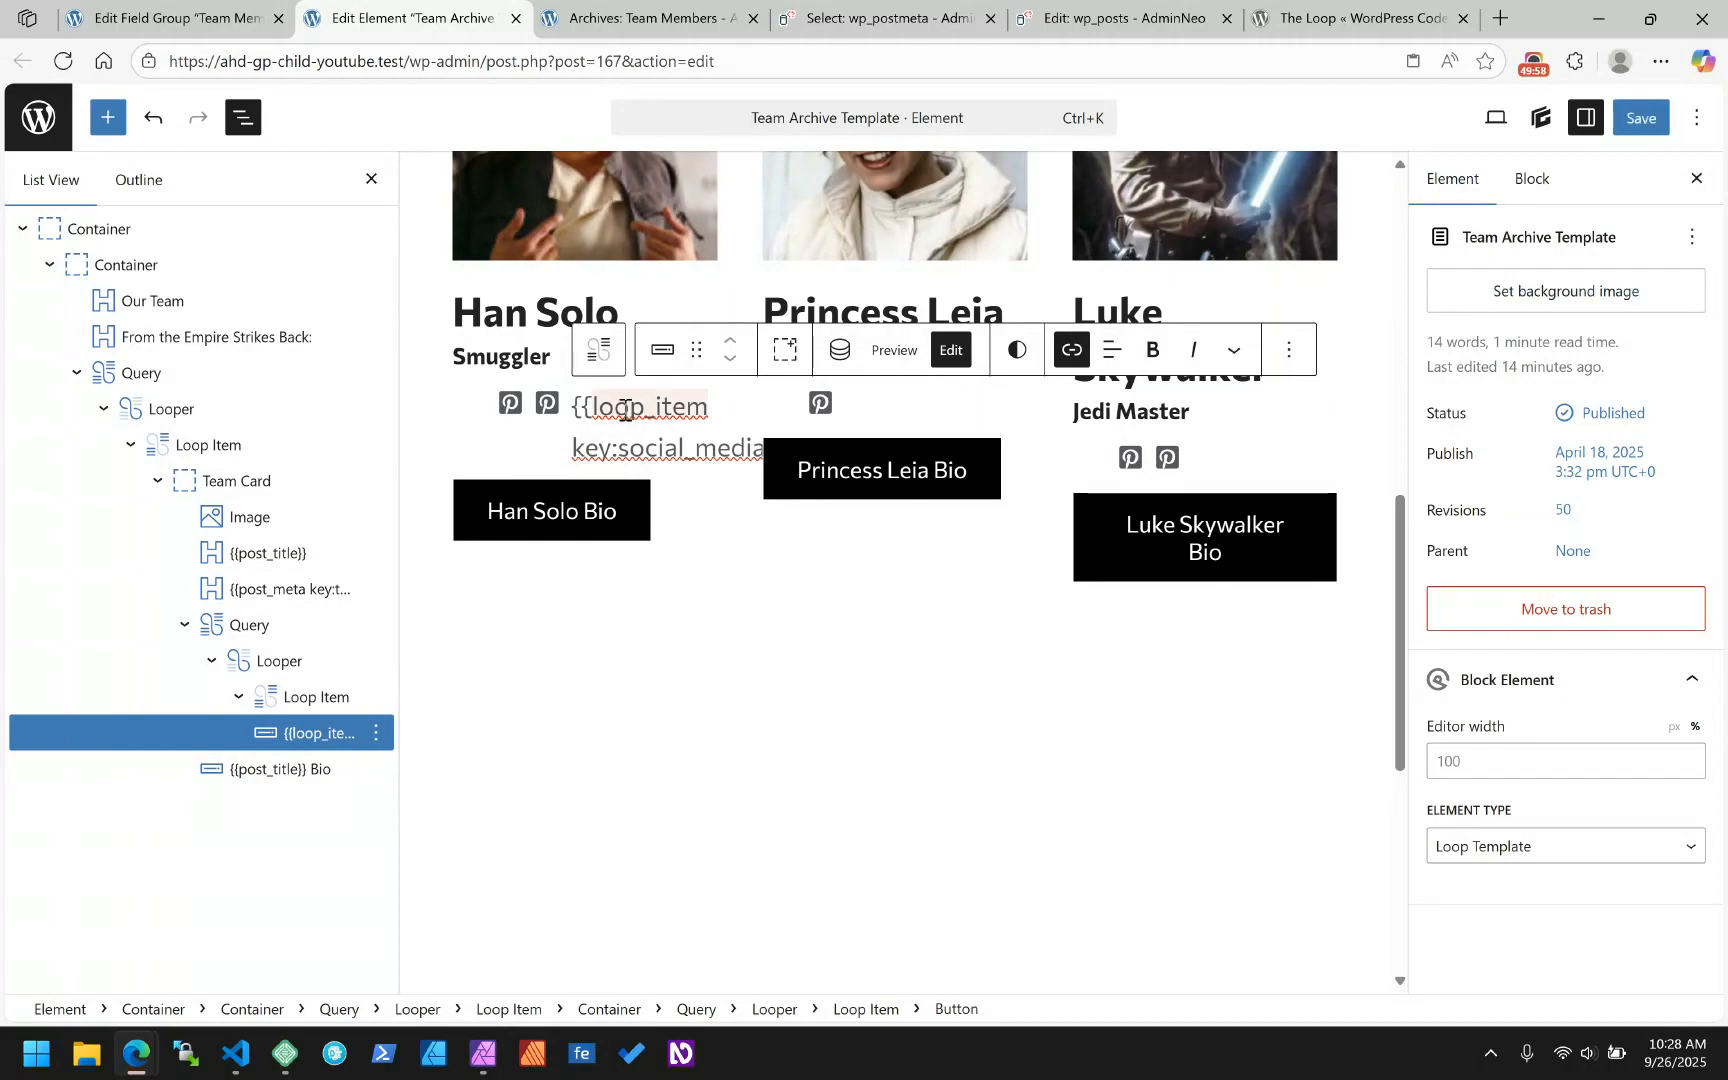
left_click(1532, 73)
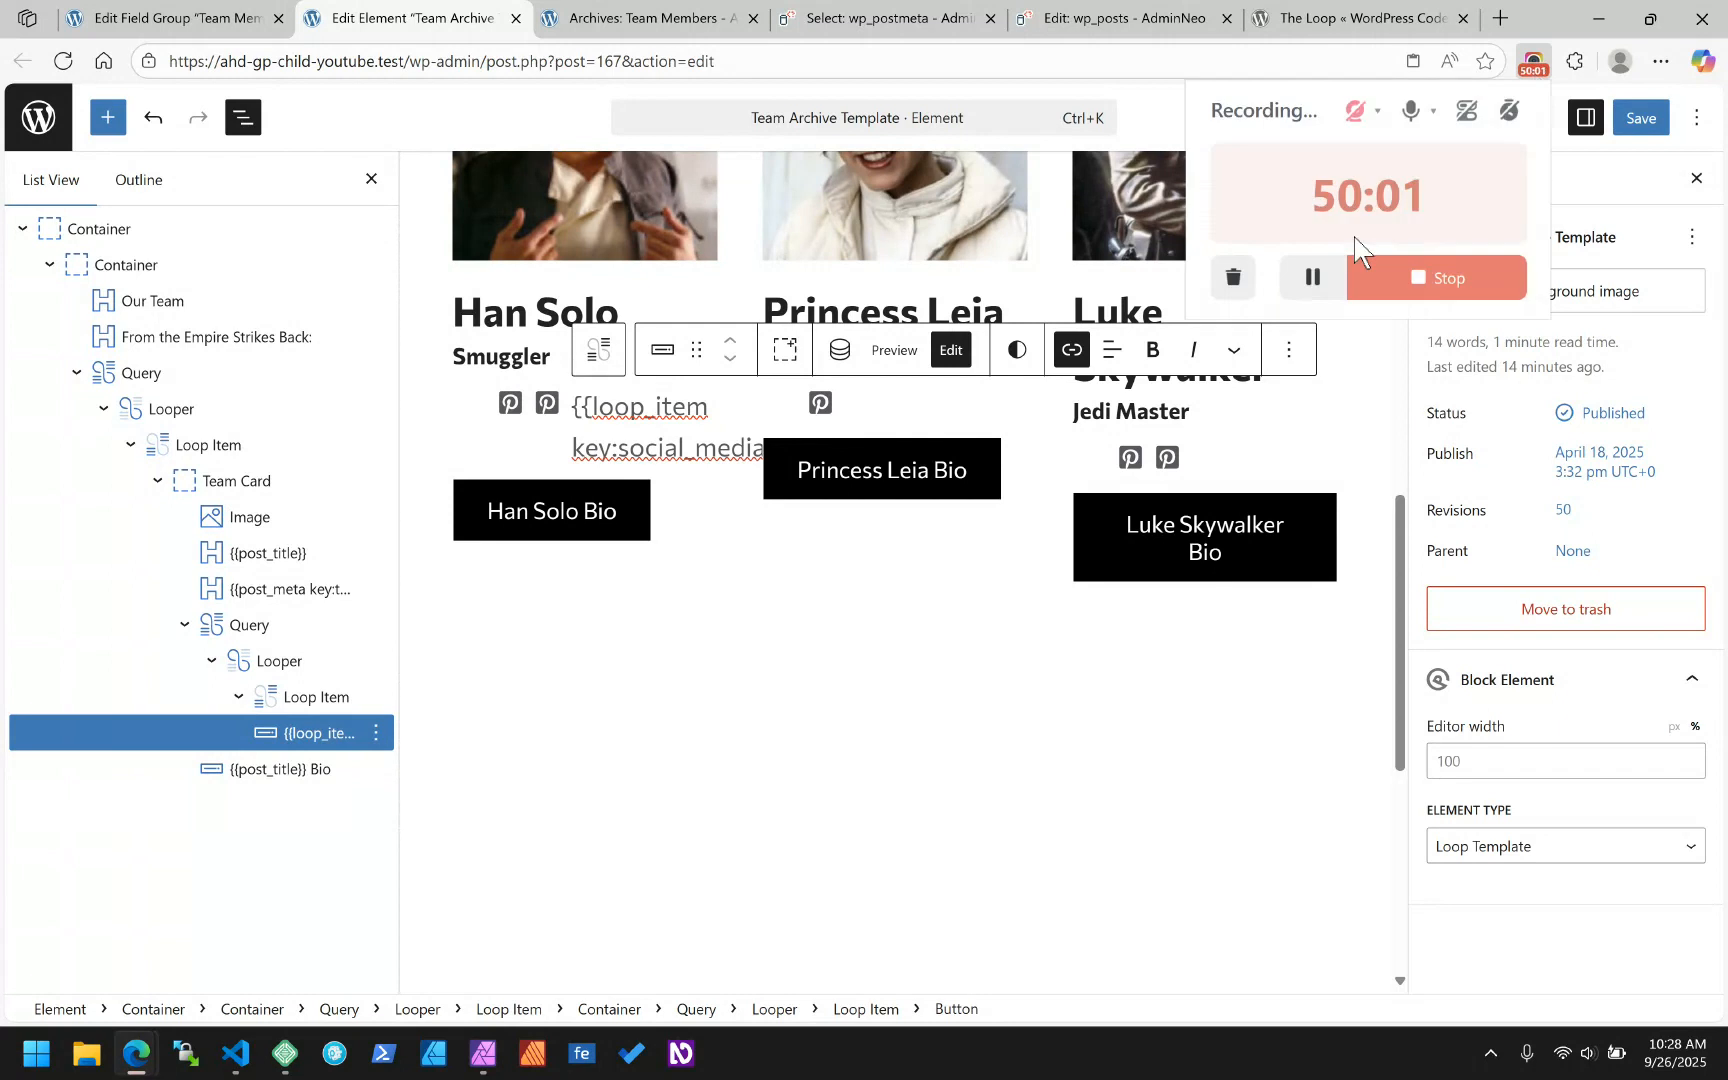
left_click(1309, 288)
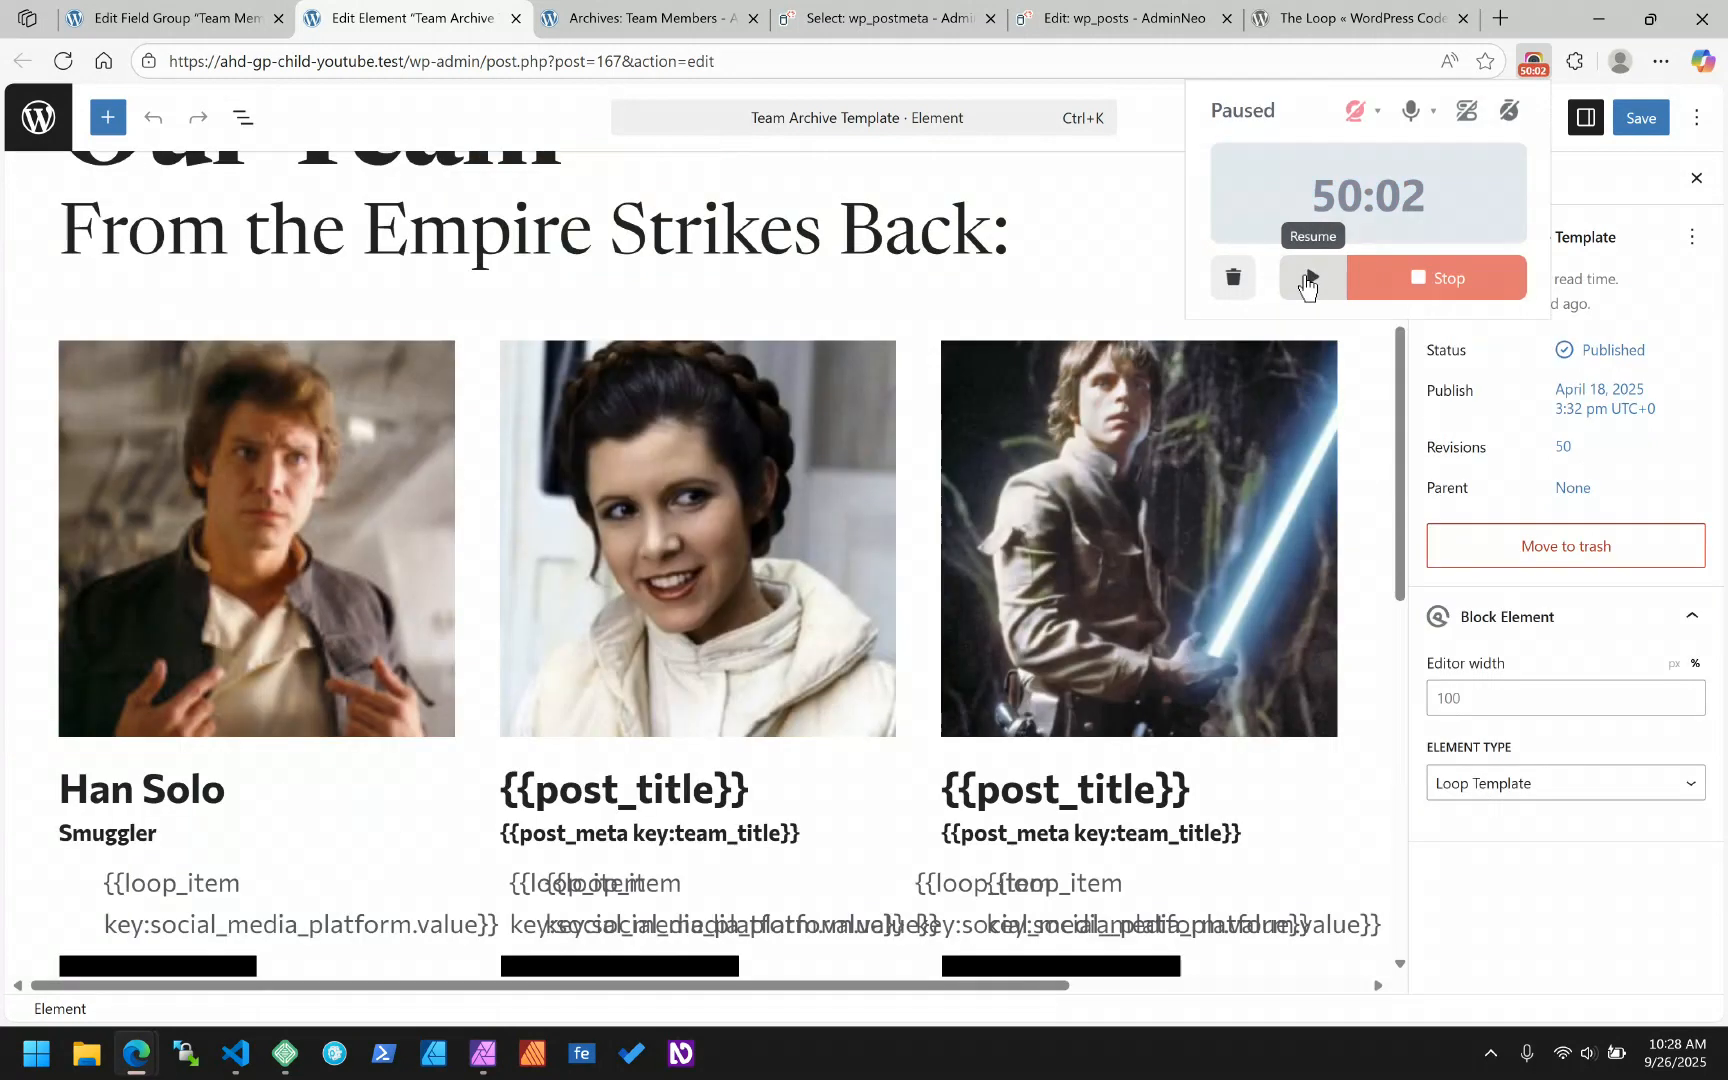
left_click(1309, 280)
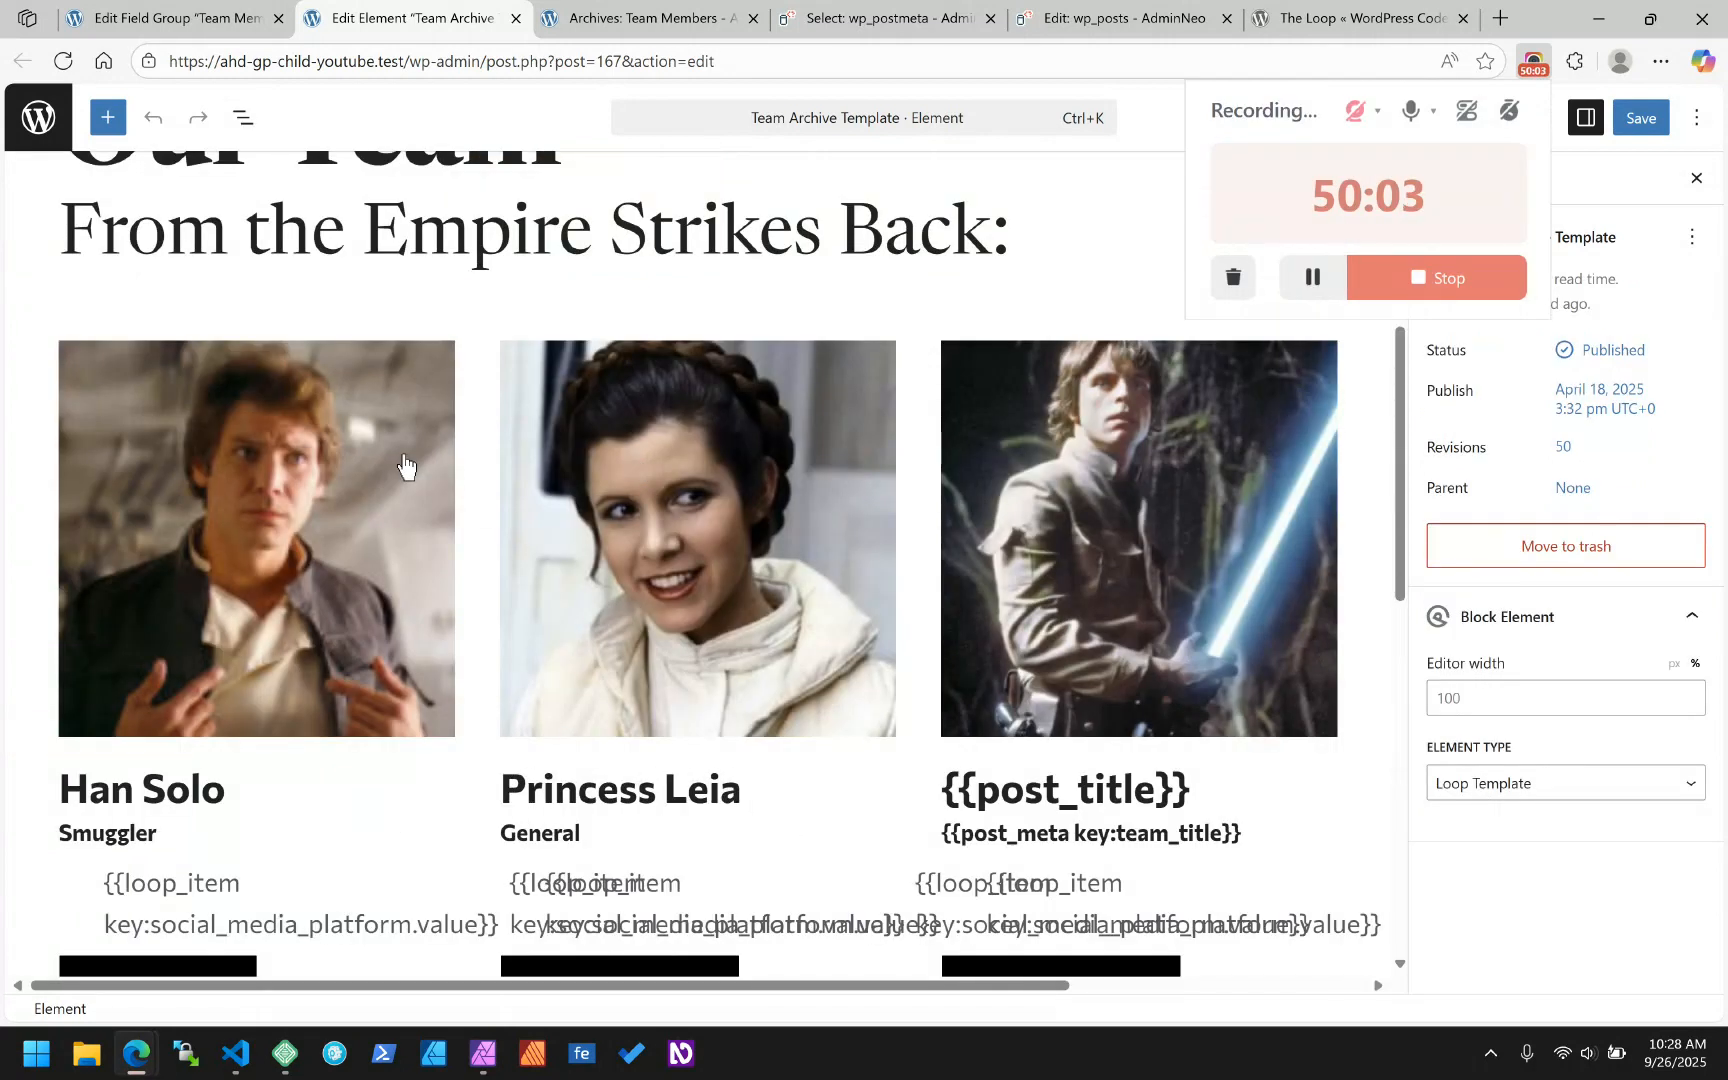
- Select the first social media button under Han Solo and open its link destination's dynamic tag for editing
scroll(404, 465, "down", 3)
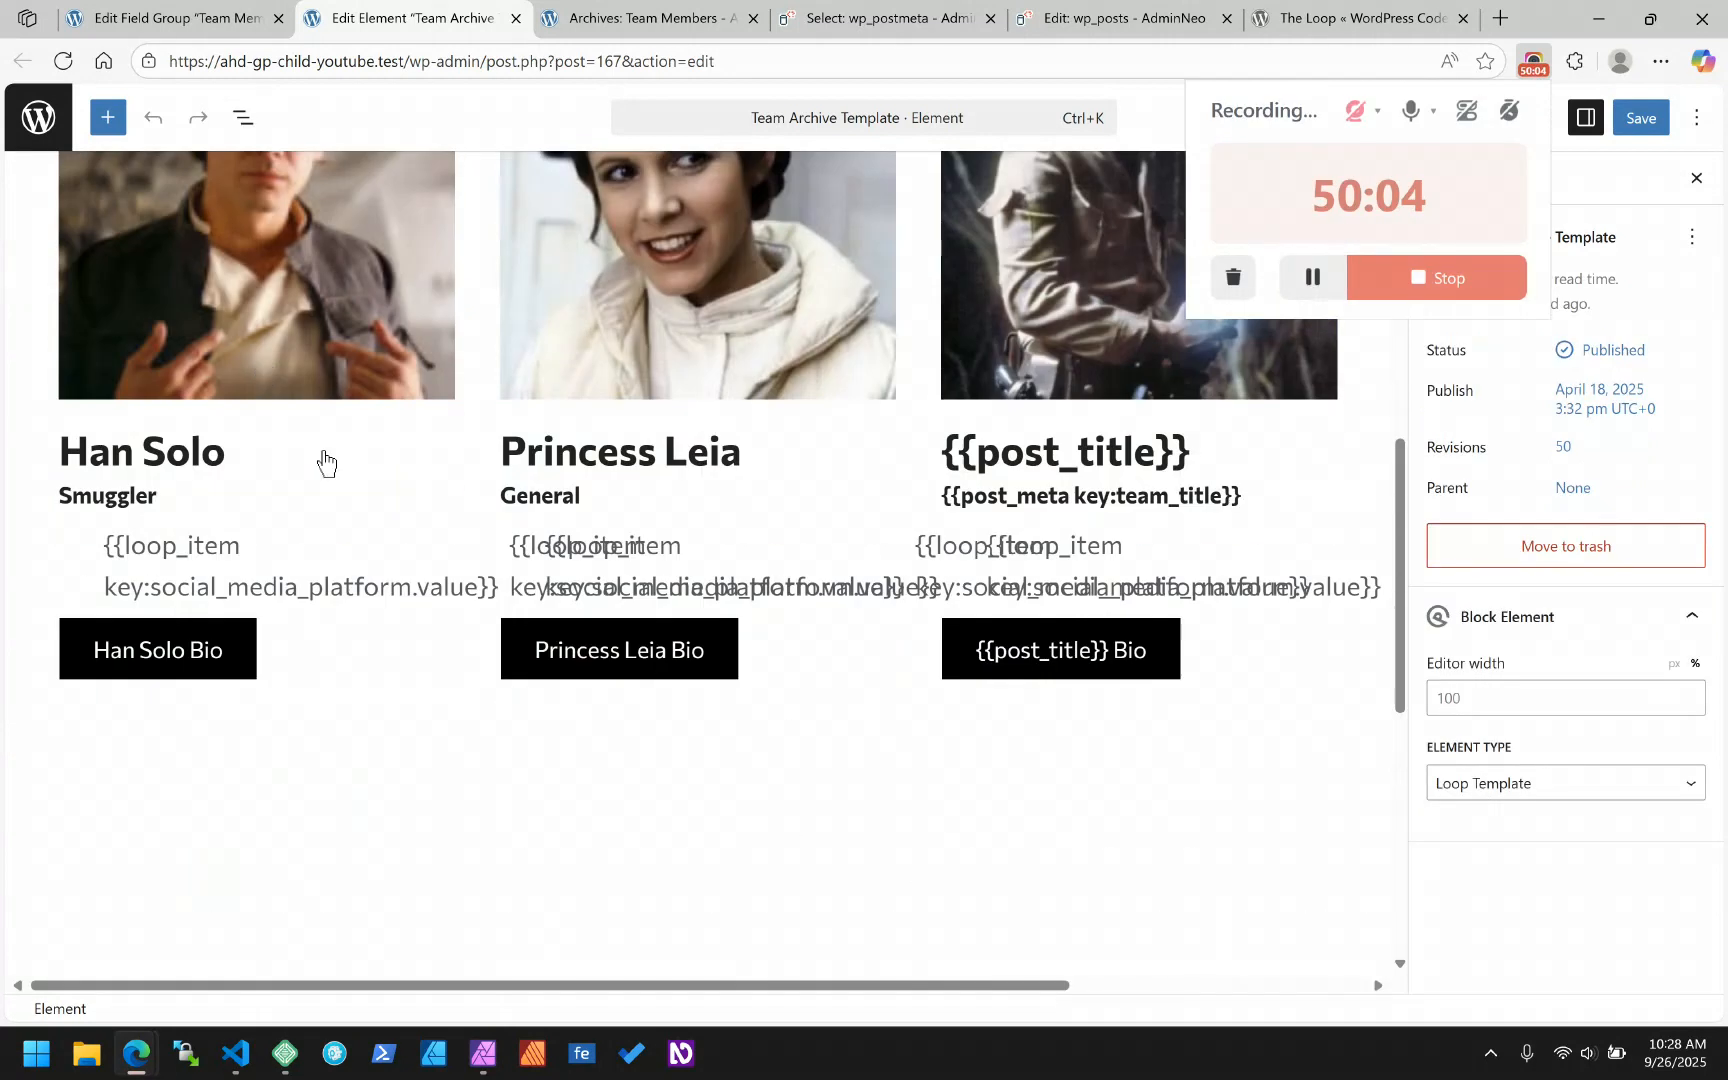
left_click(195, 558)
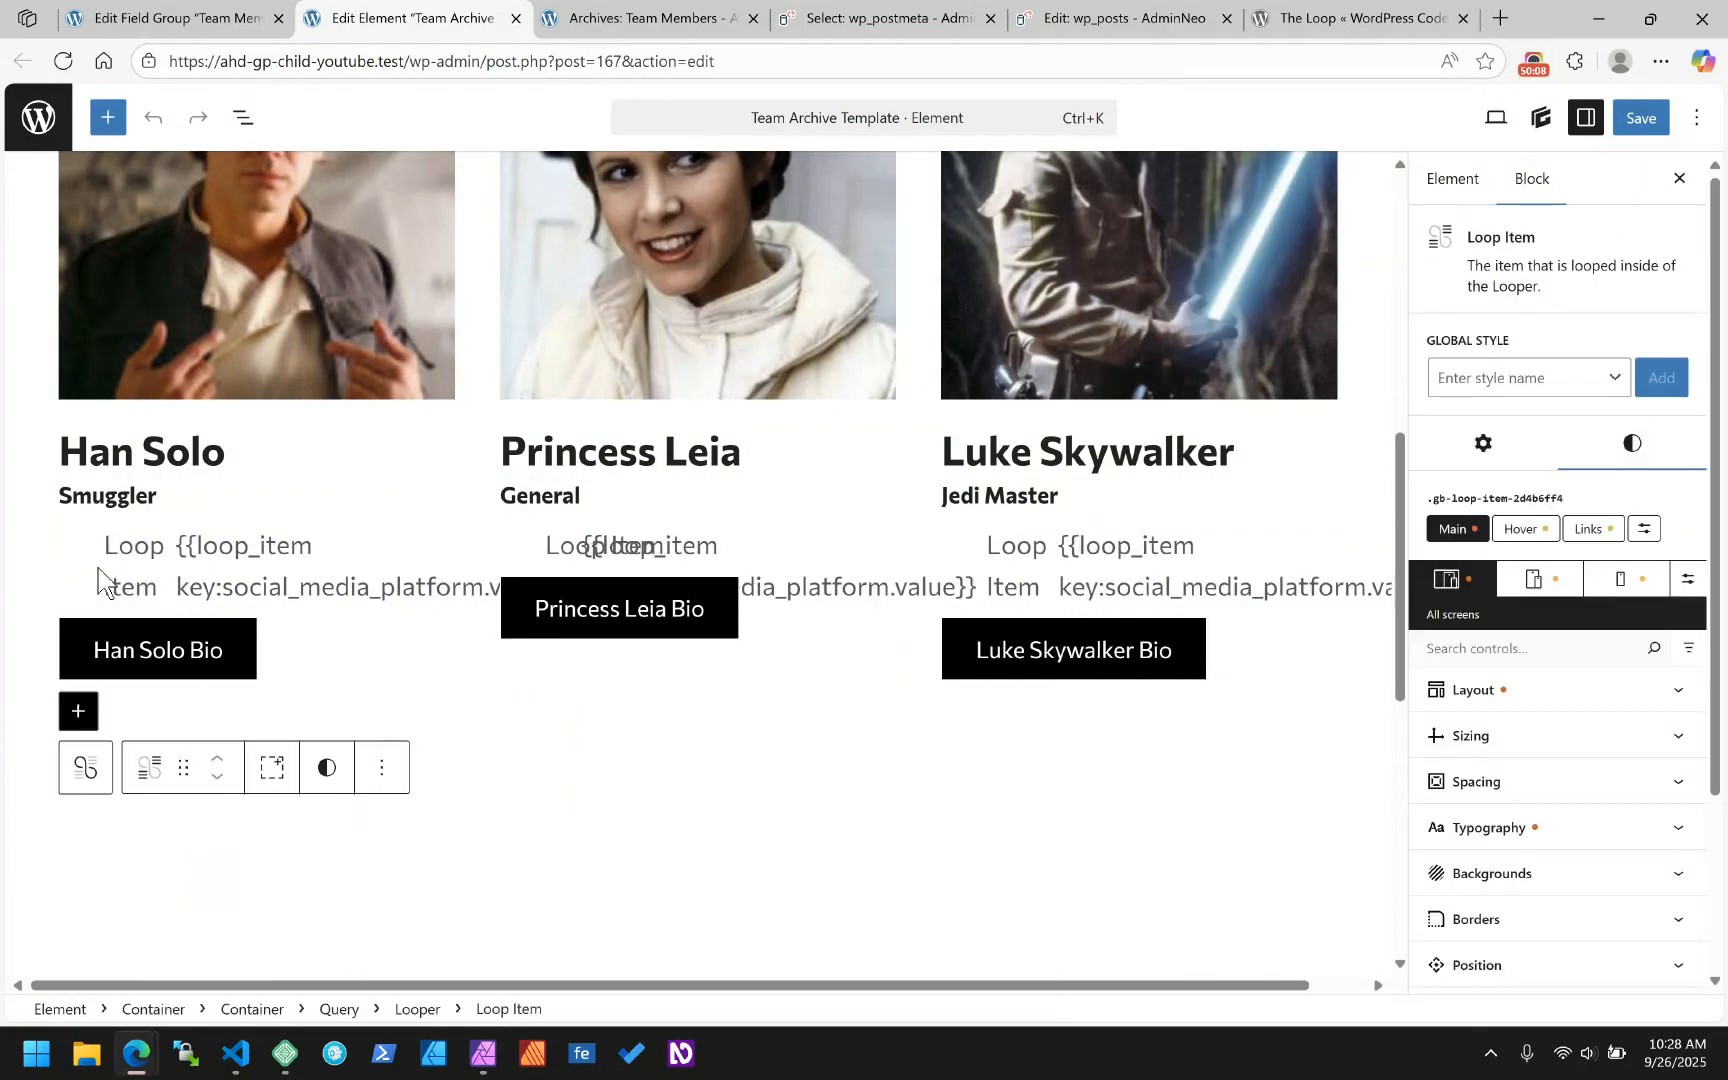
left_click(1516, 442)
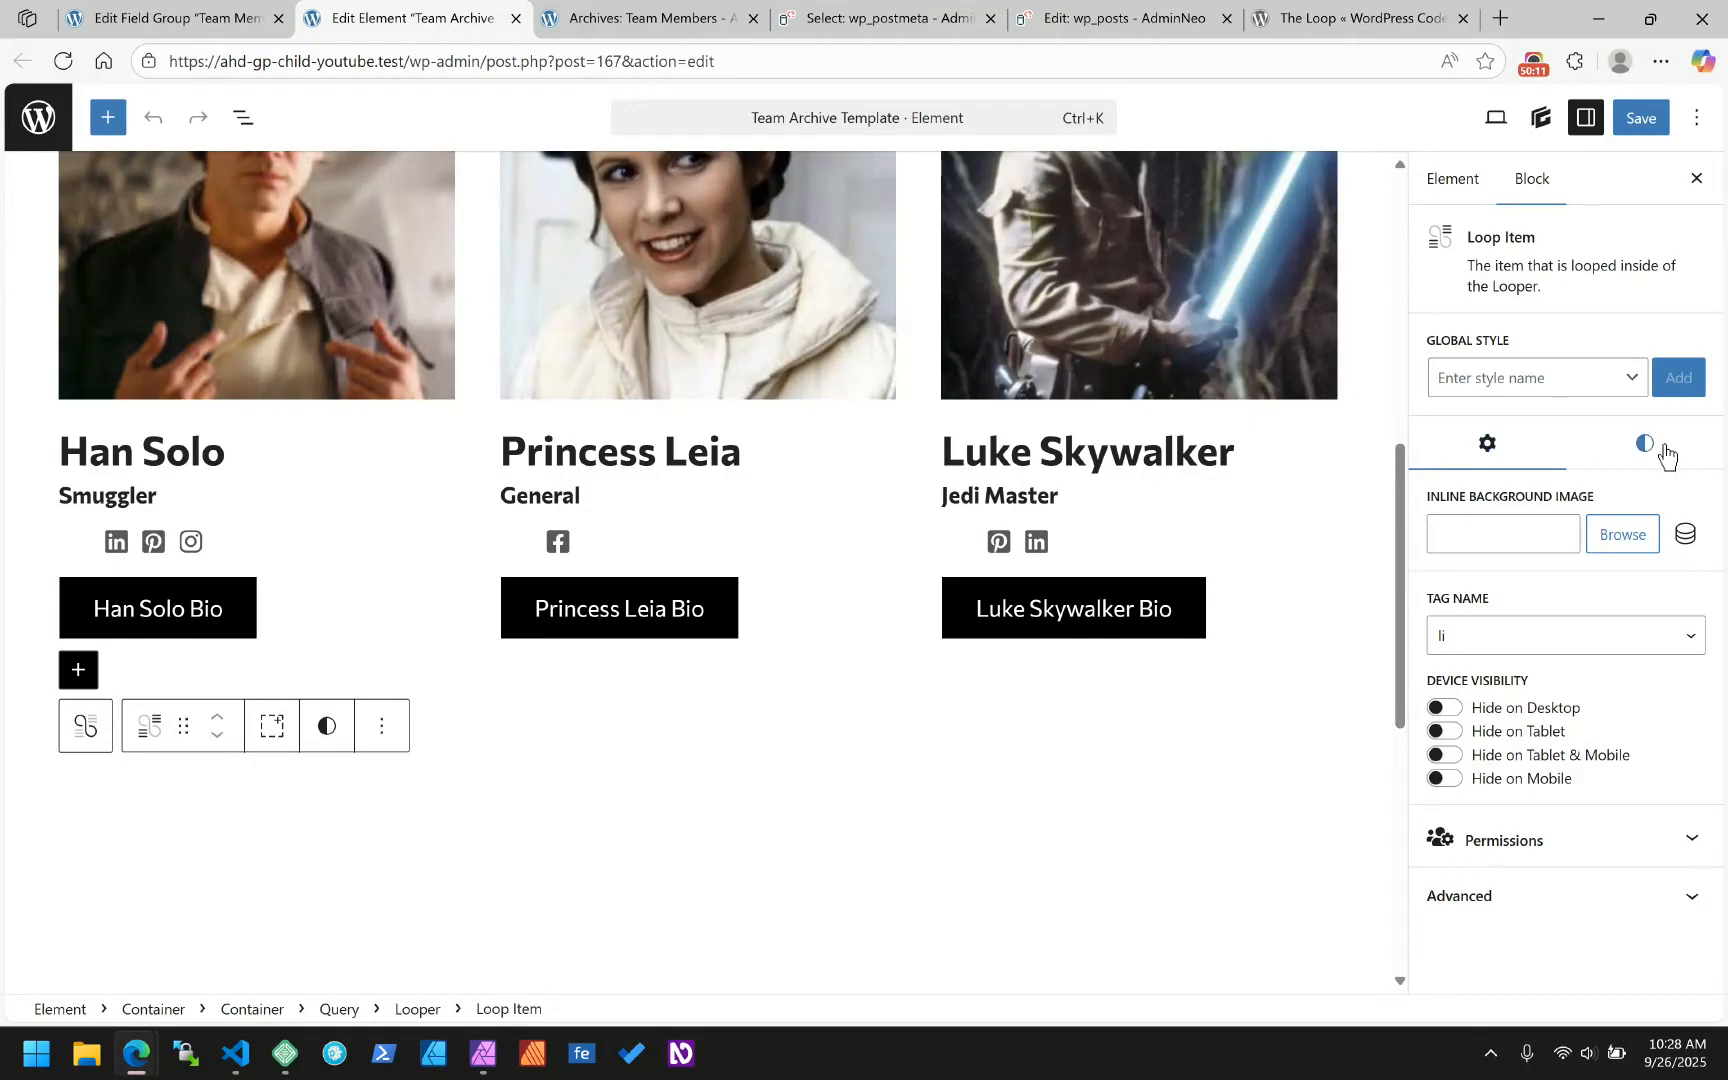
left_click(117, 549)
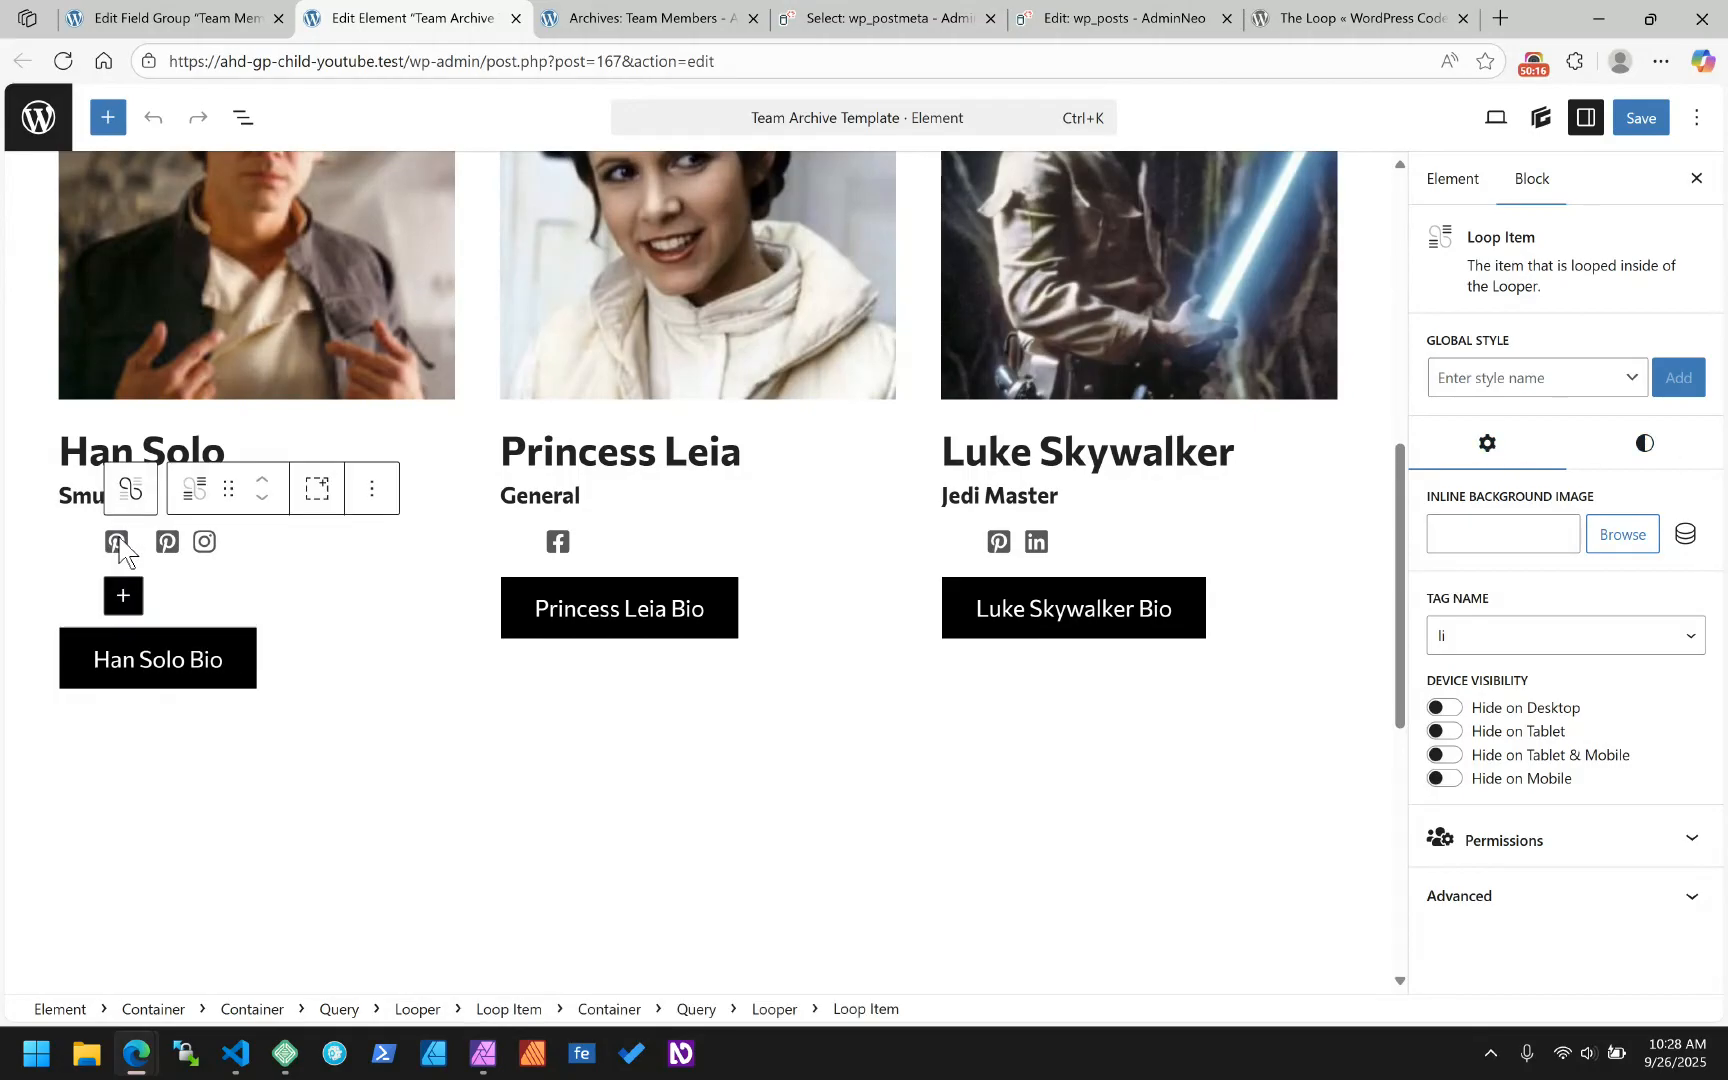
left_click(117, 546)
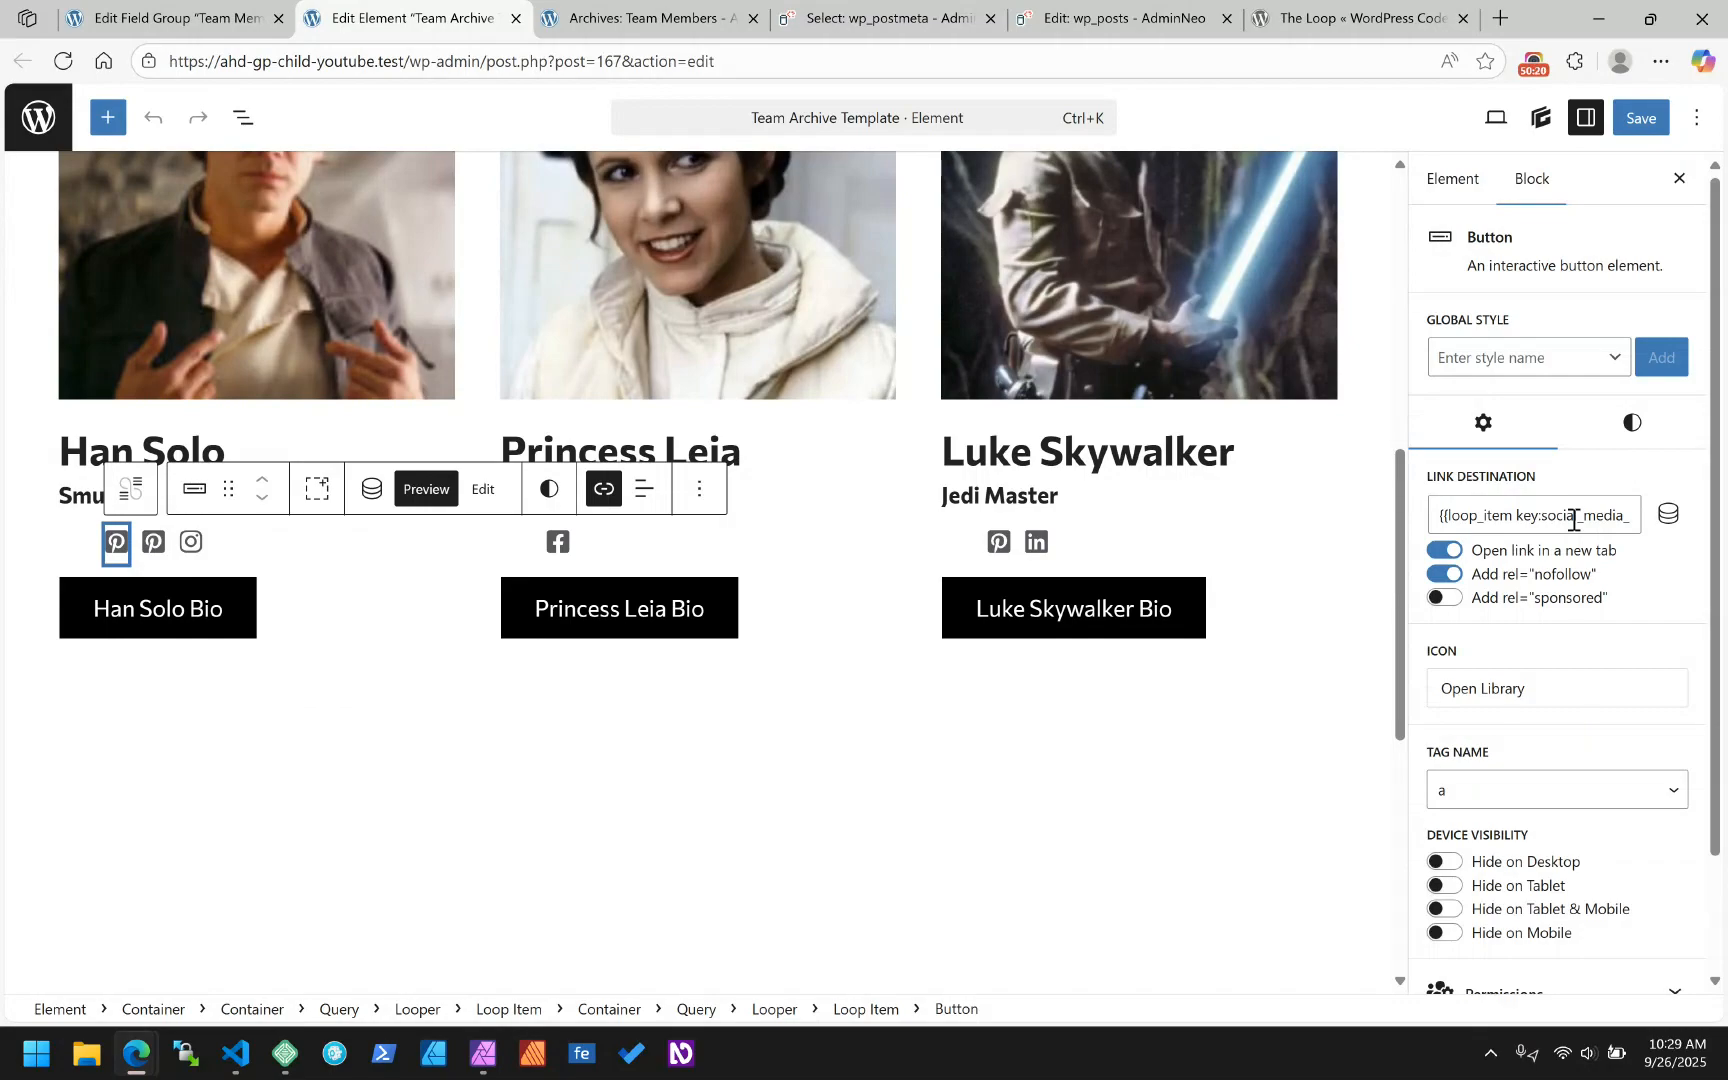
left_click(1673, 519)
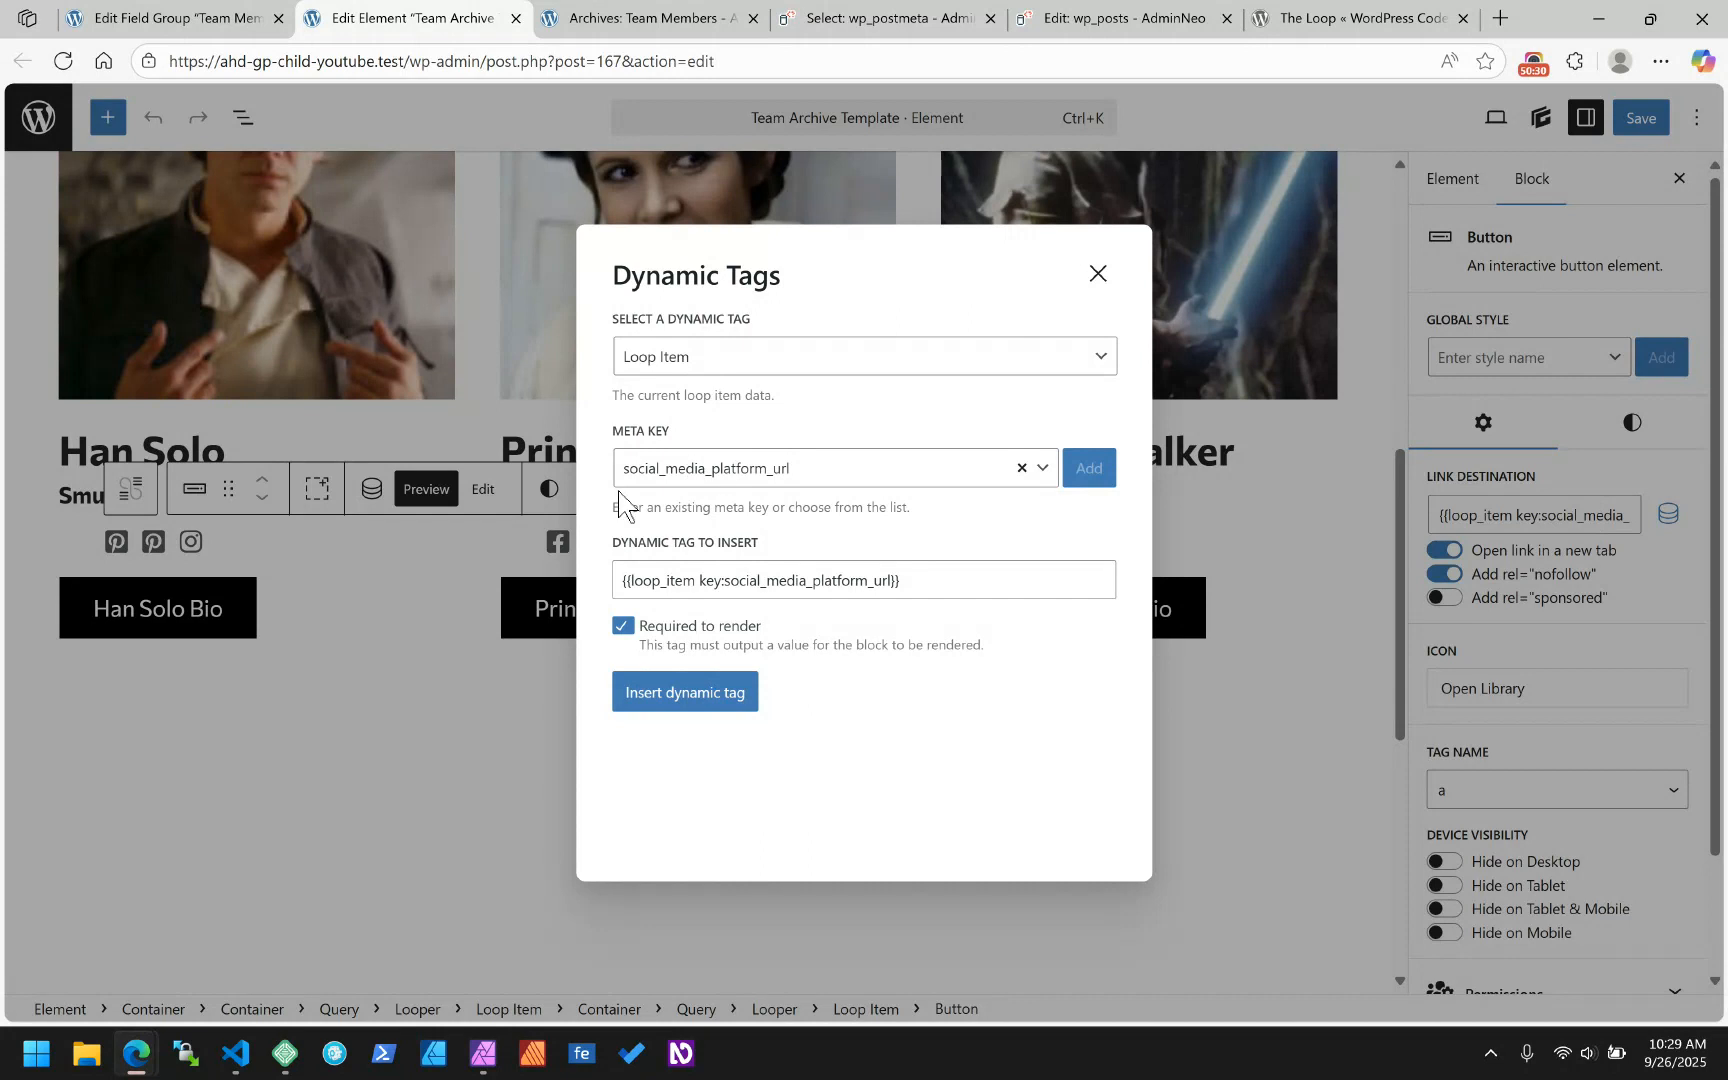
- In wp_postmeta, highlight the key's row index, its social_media_platform_url part and the URL rows' post IDs, and compare with the Team Members archive page
left_click(878, 12)
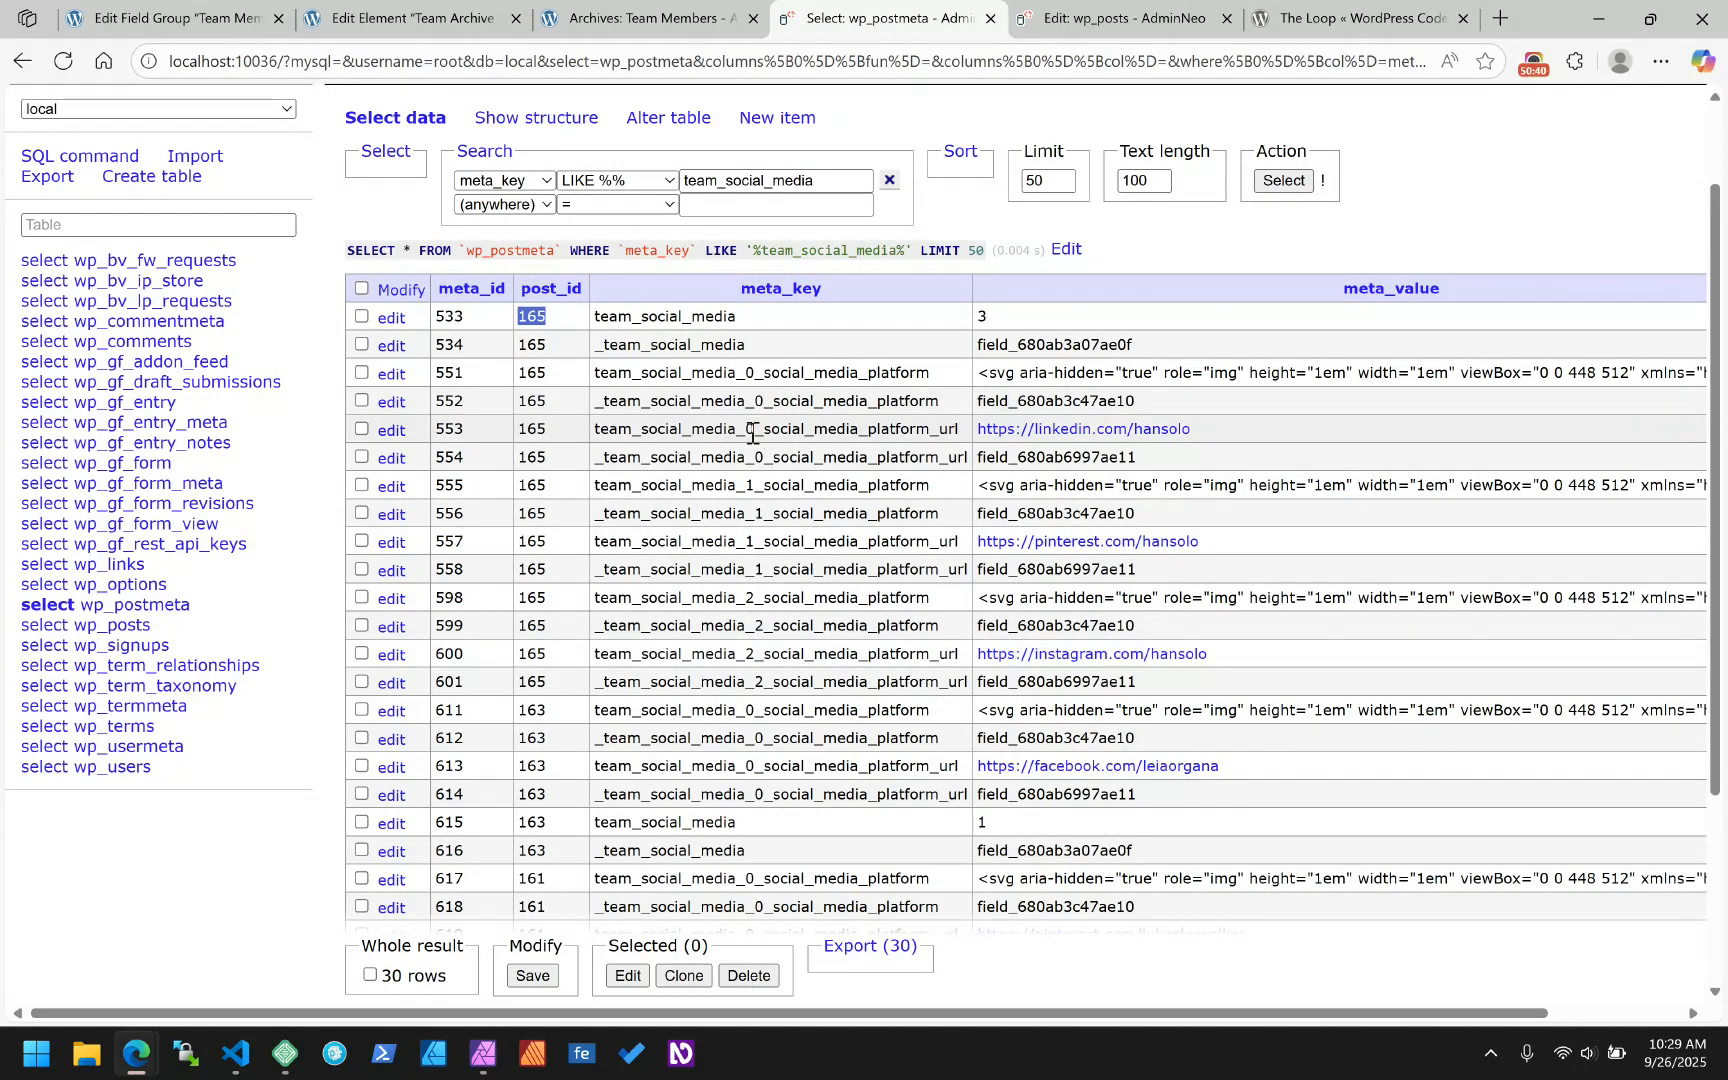
left_click_drag(756, 430, 744, 430)
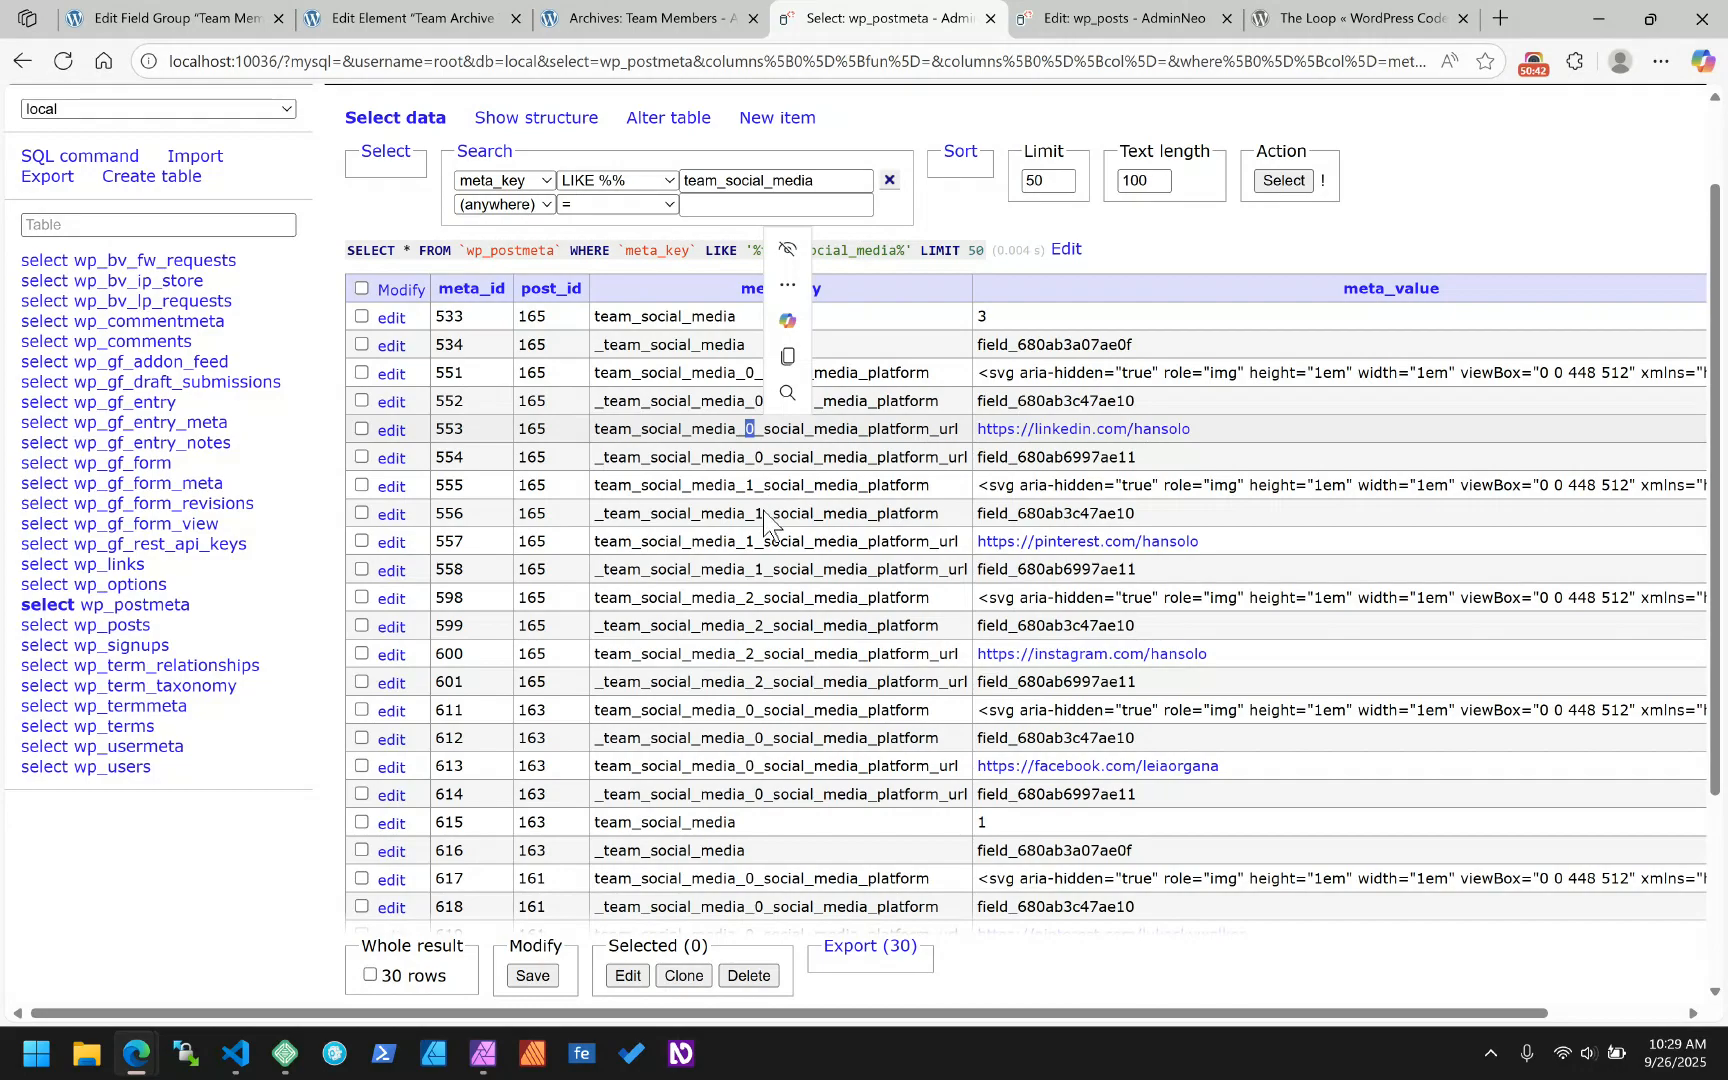
left_click_drag(963, 431, 767, 445)
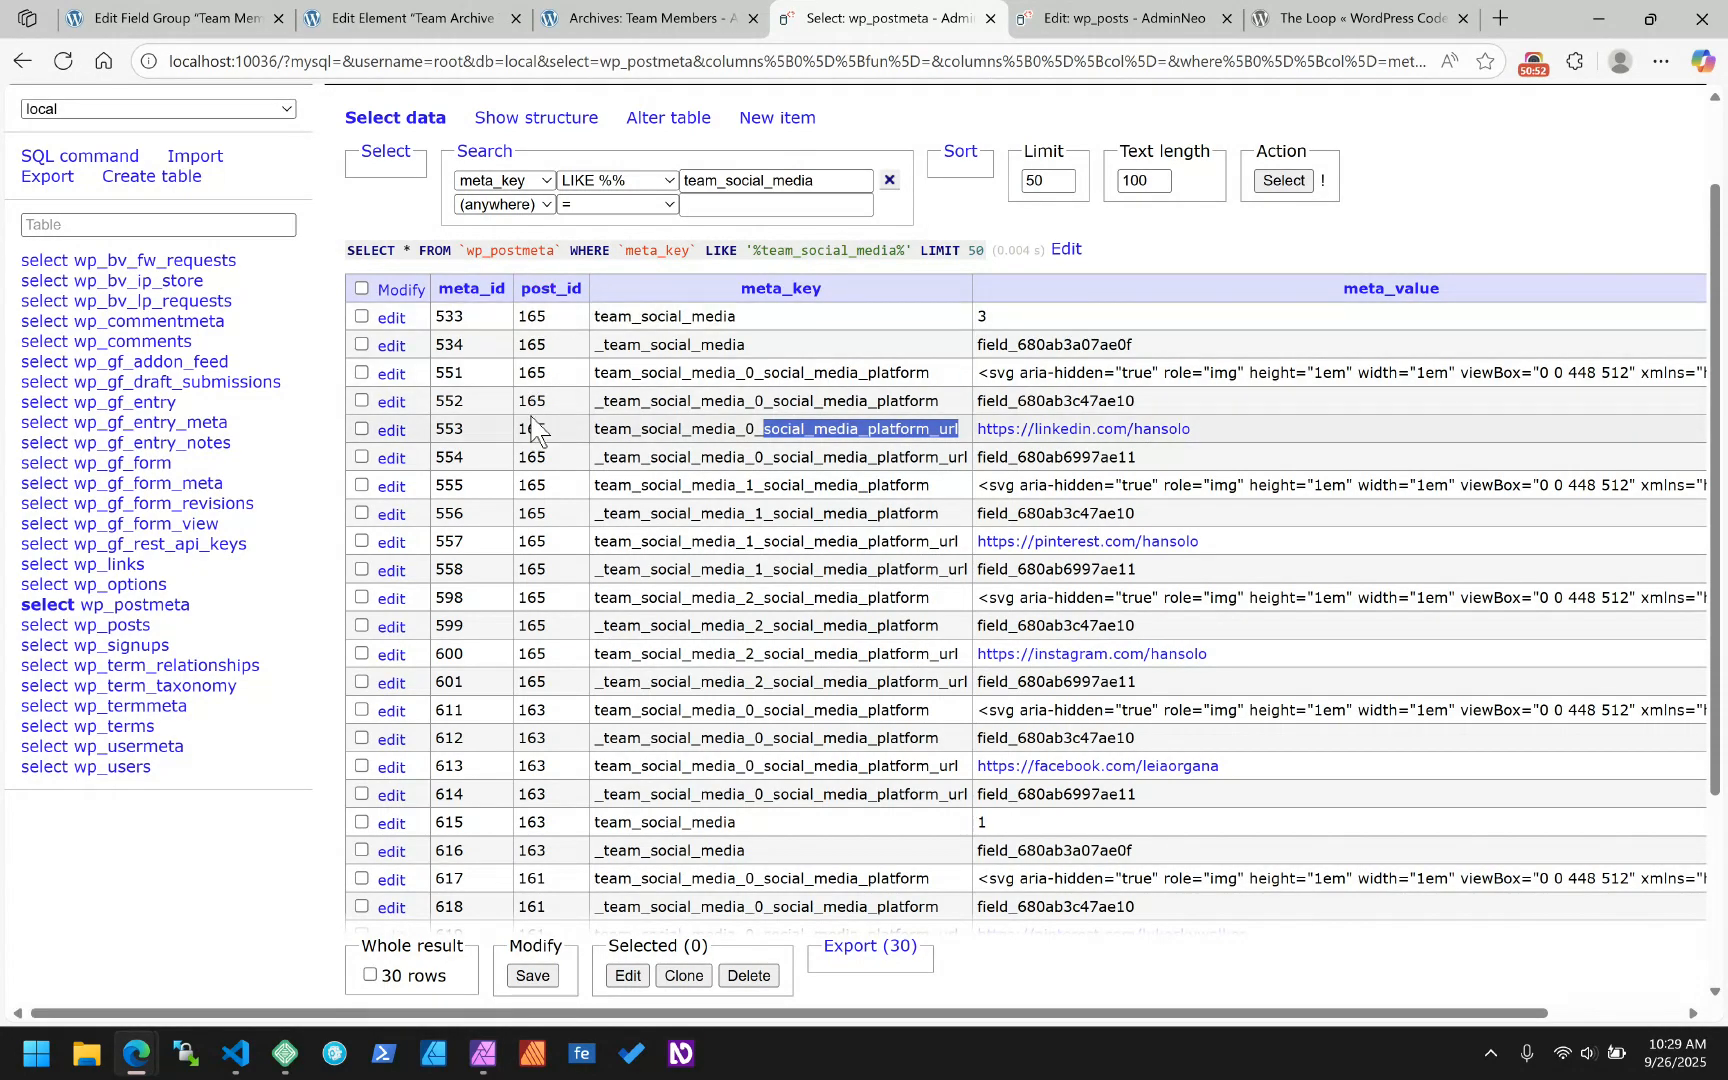
left_click(532, 436)
double_click(532, 436)
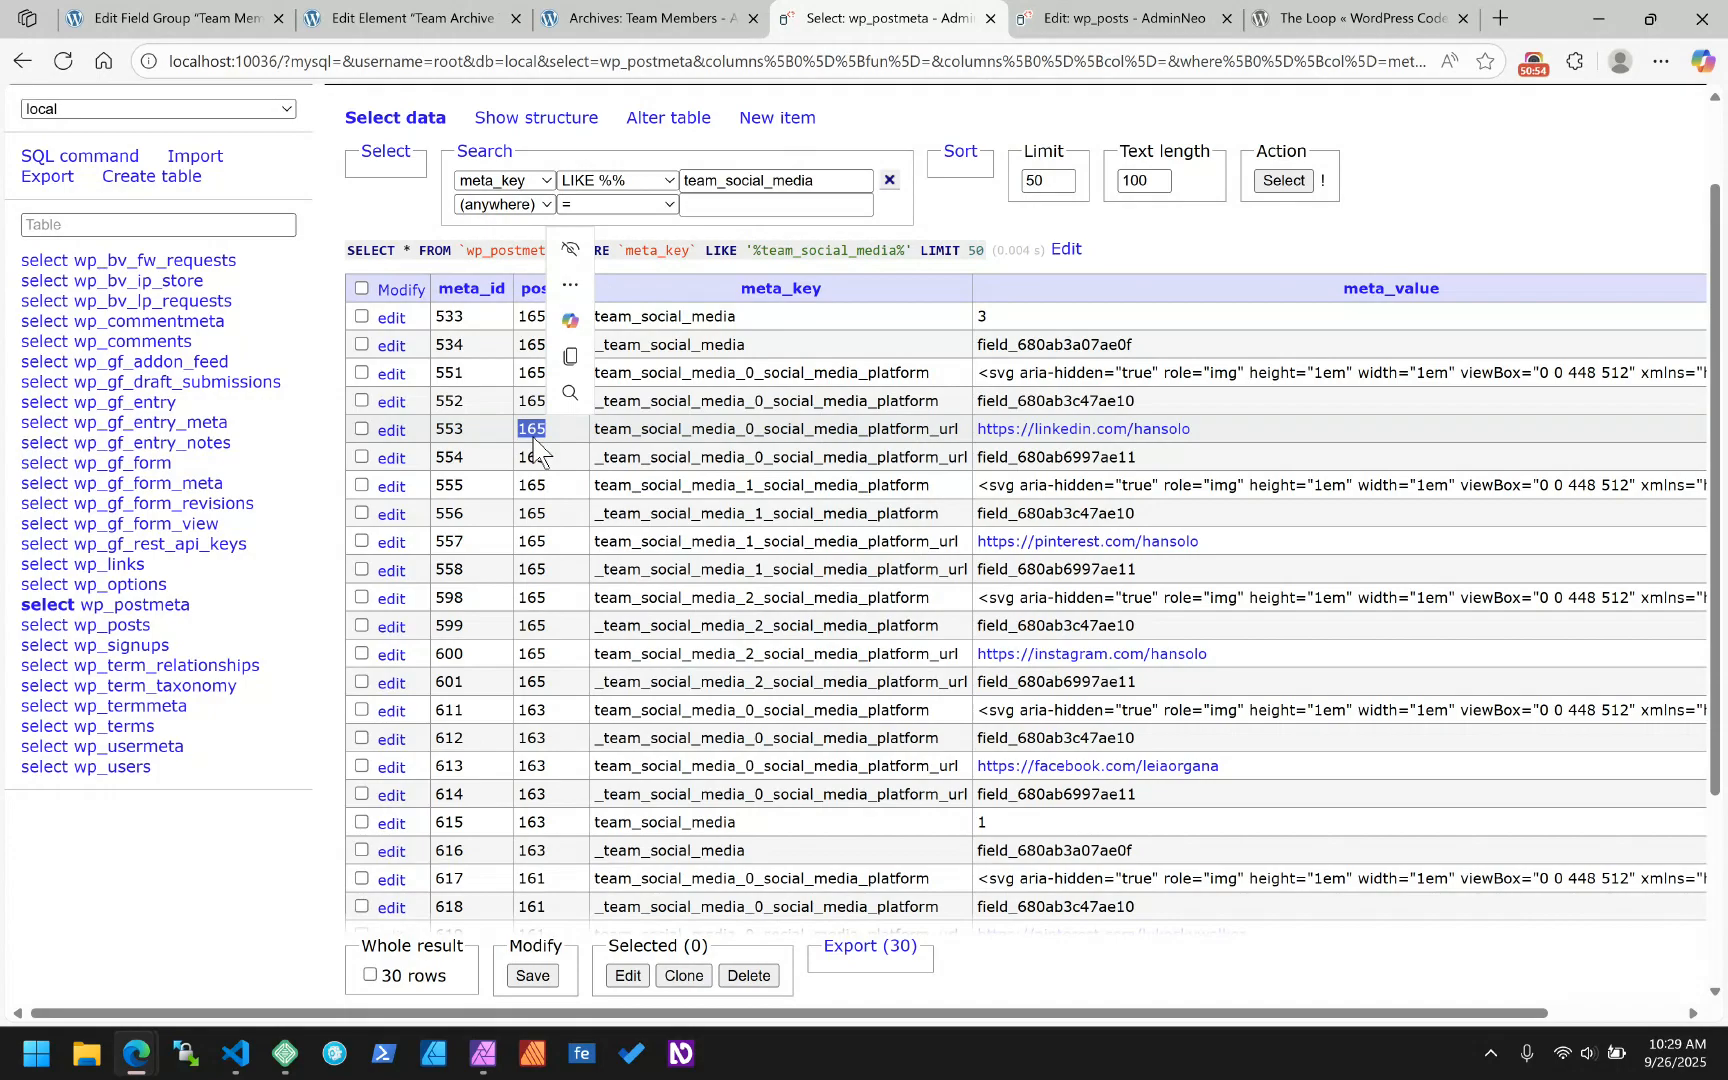
double_click(532, 541)
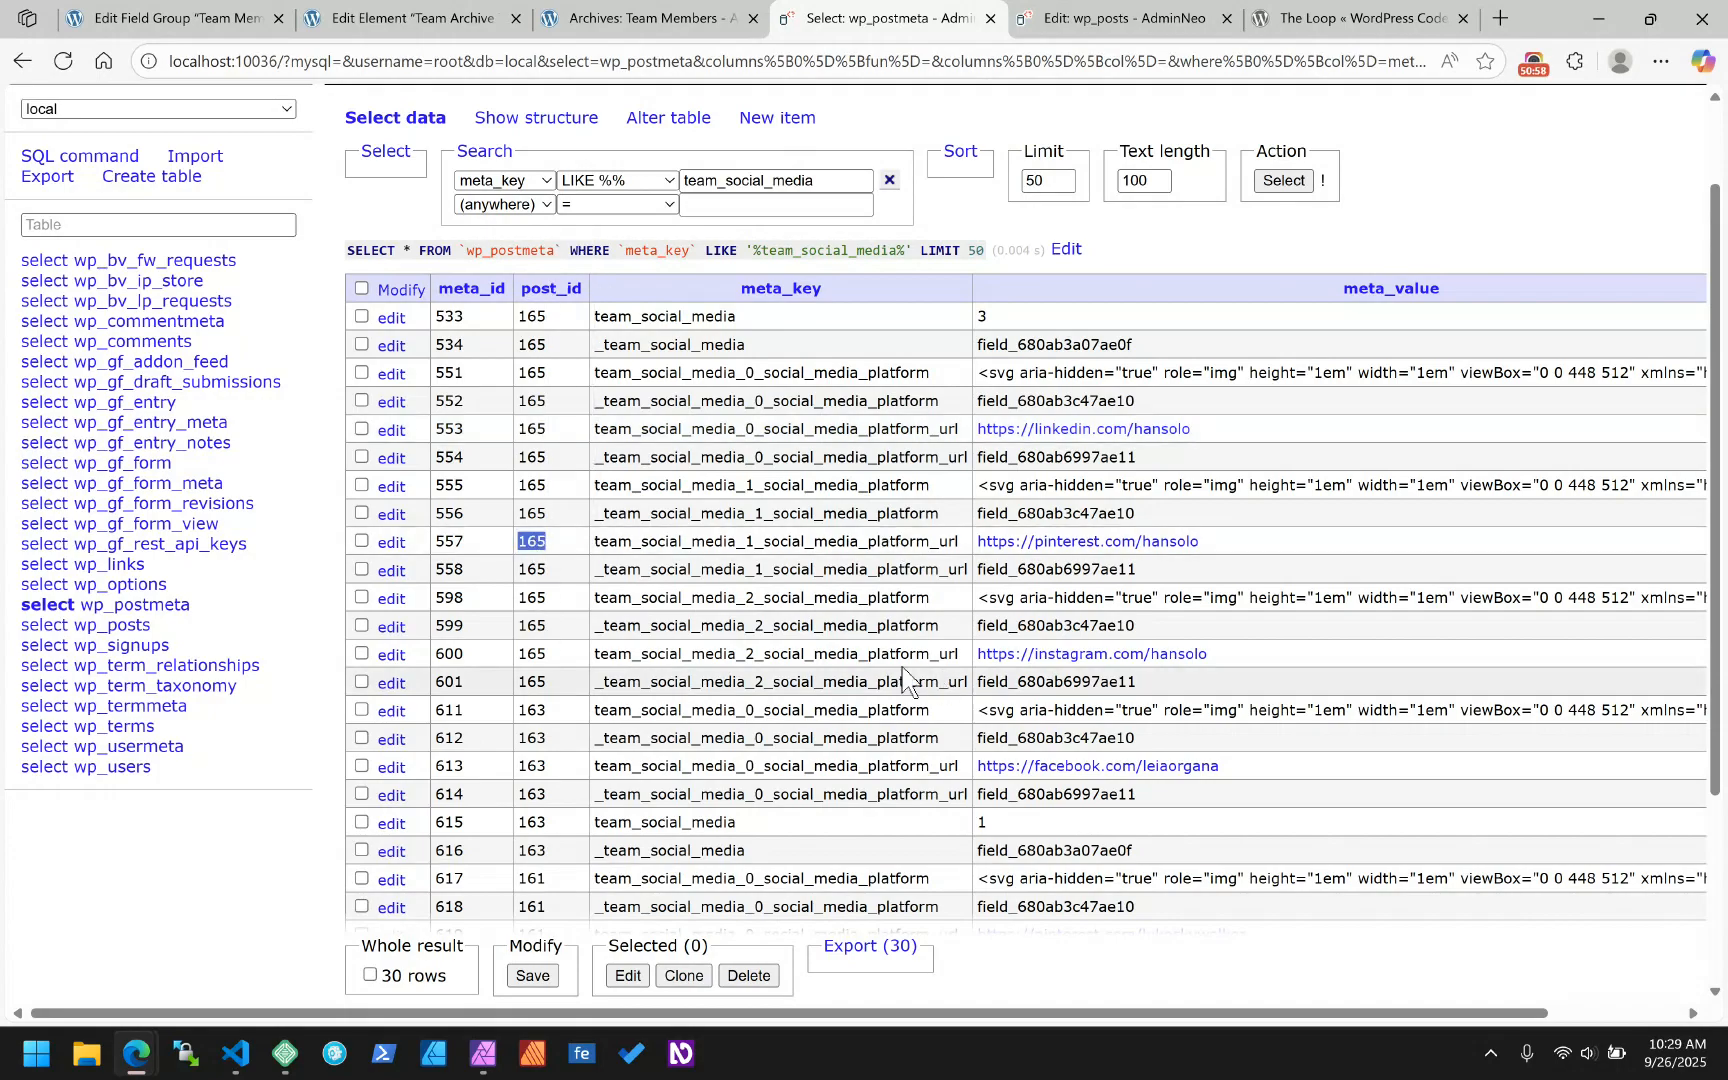
double_click(532, 654)
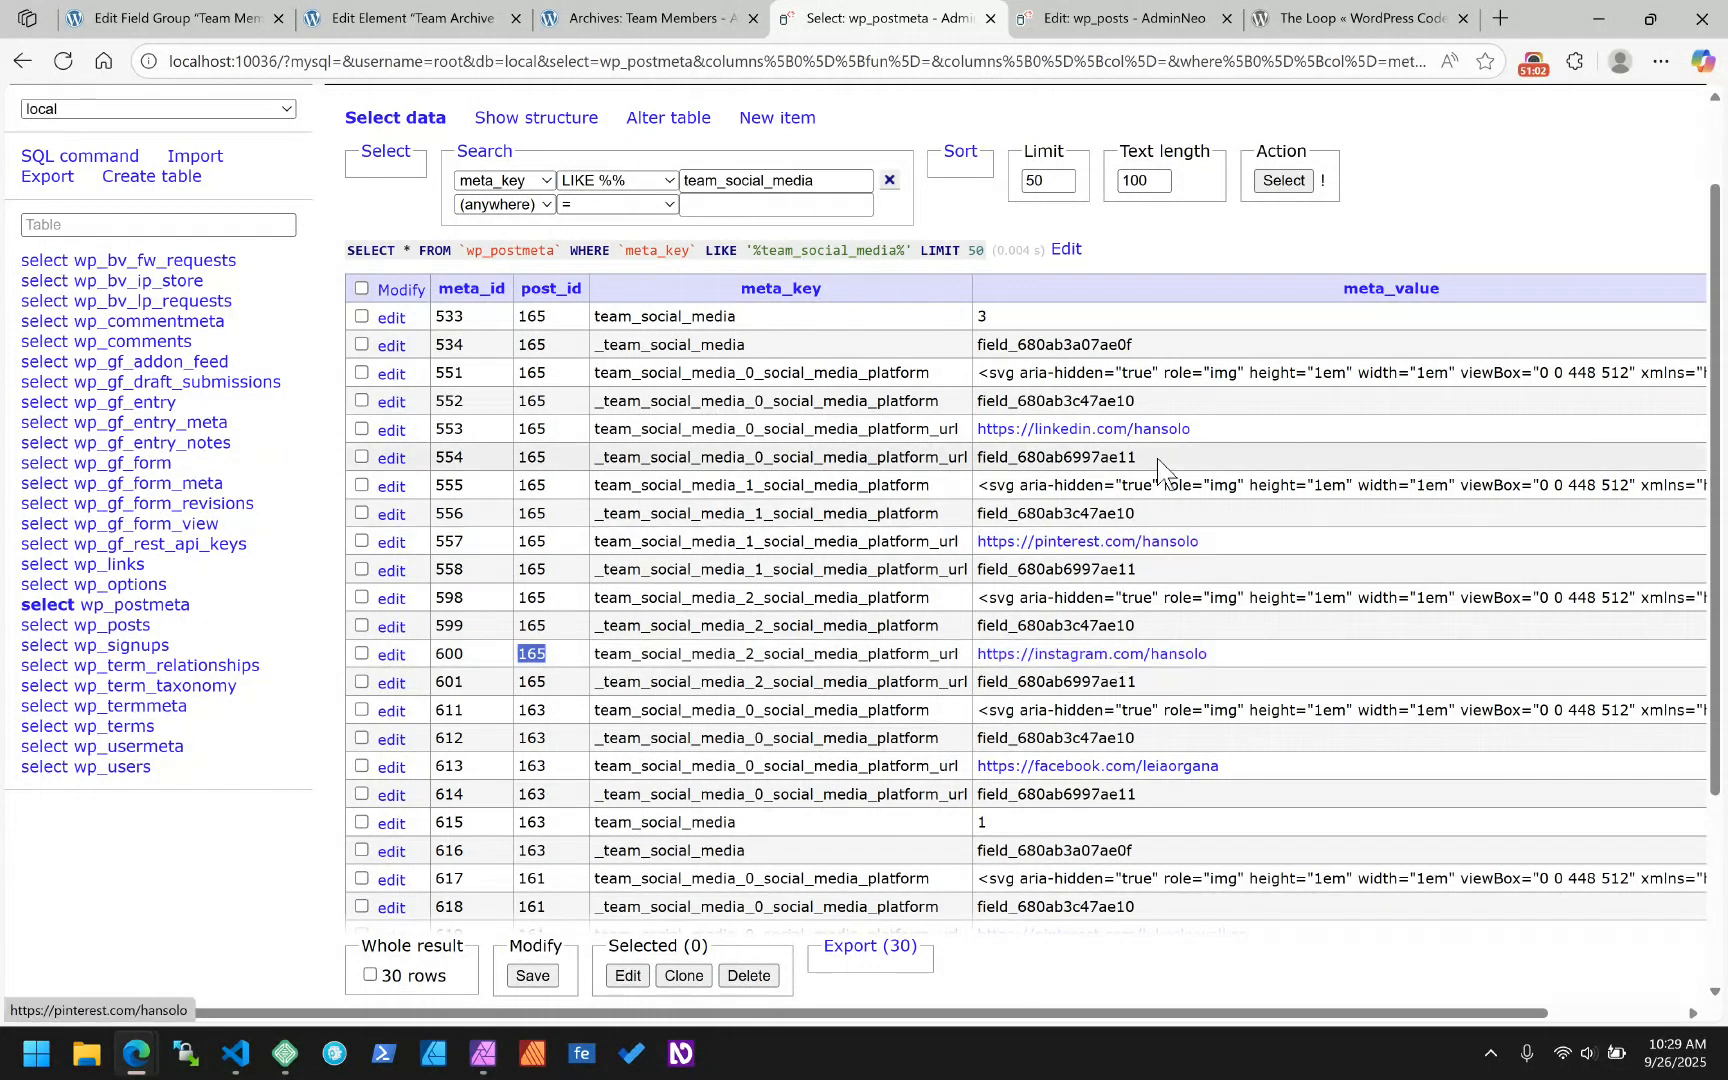
left_click(597, 14)
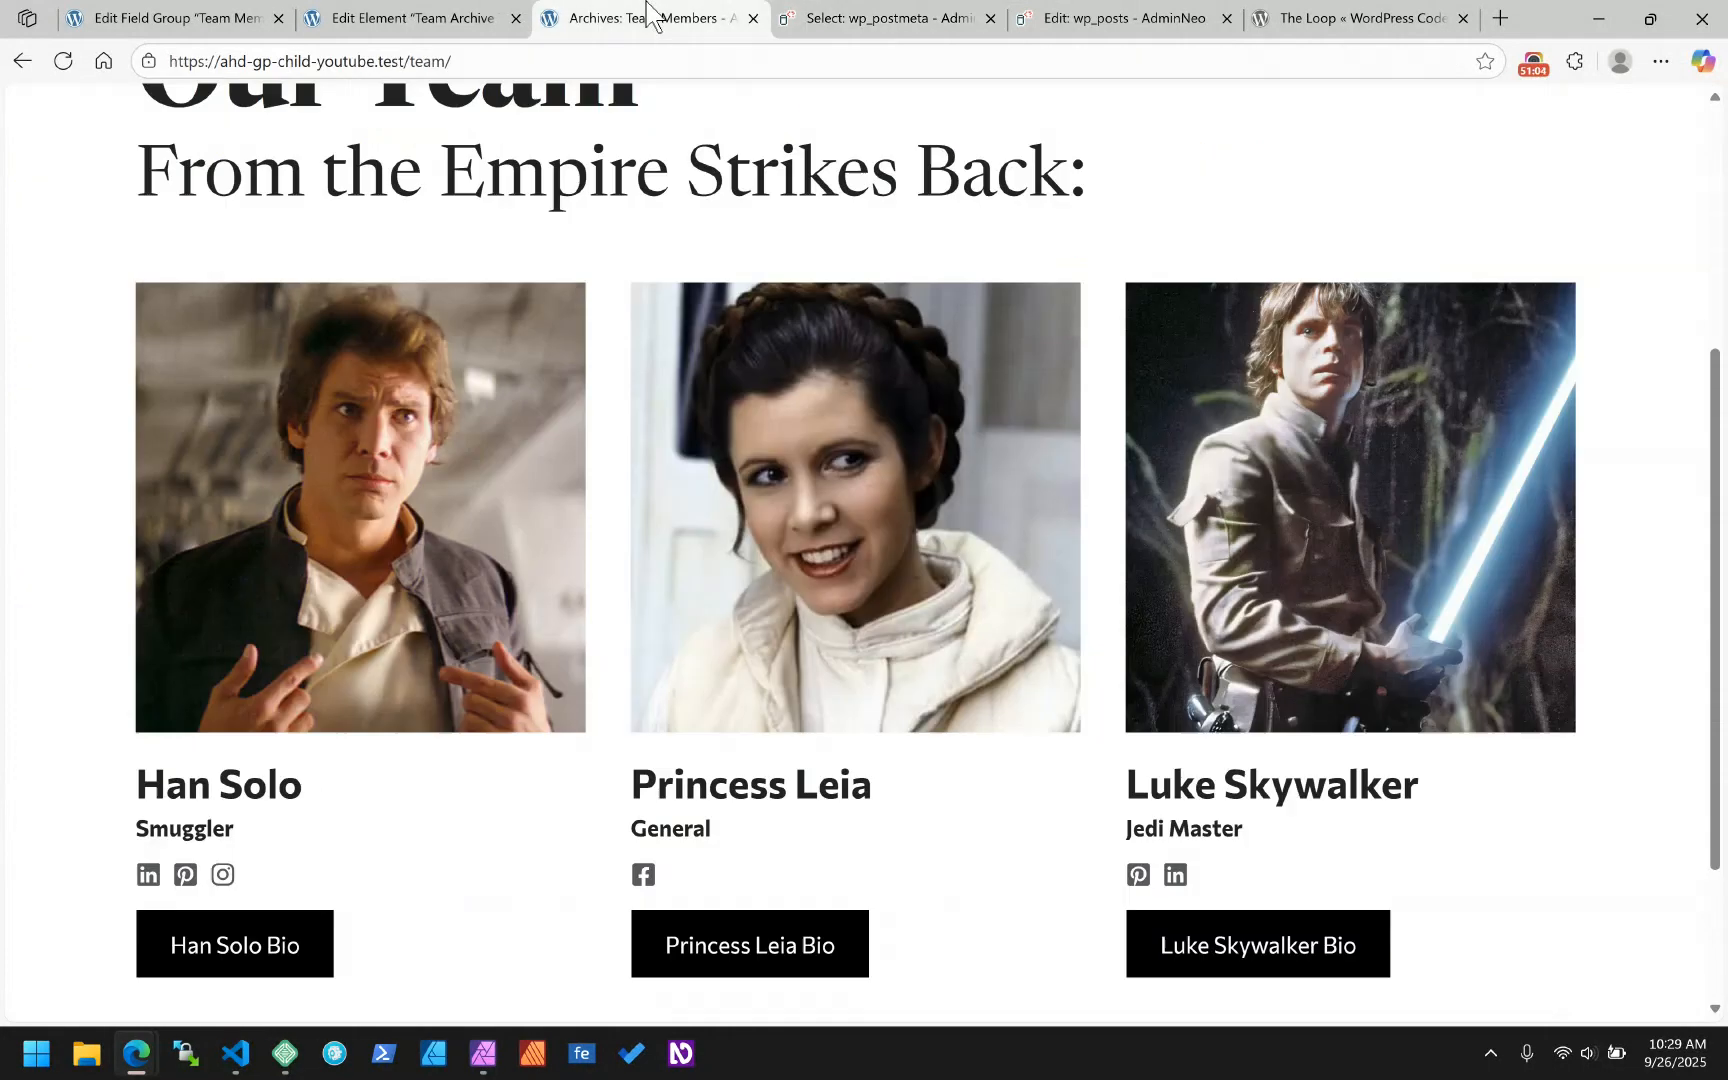
- Return to the Team Archive element, insert the link destination tag with meta key social_media_platform_url, and save the template
left_click(430, 16)
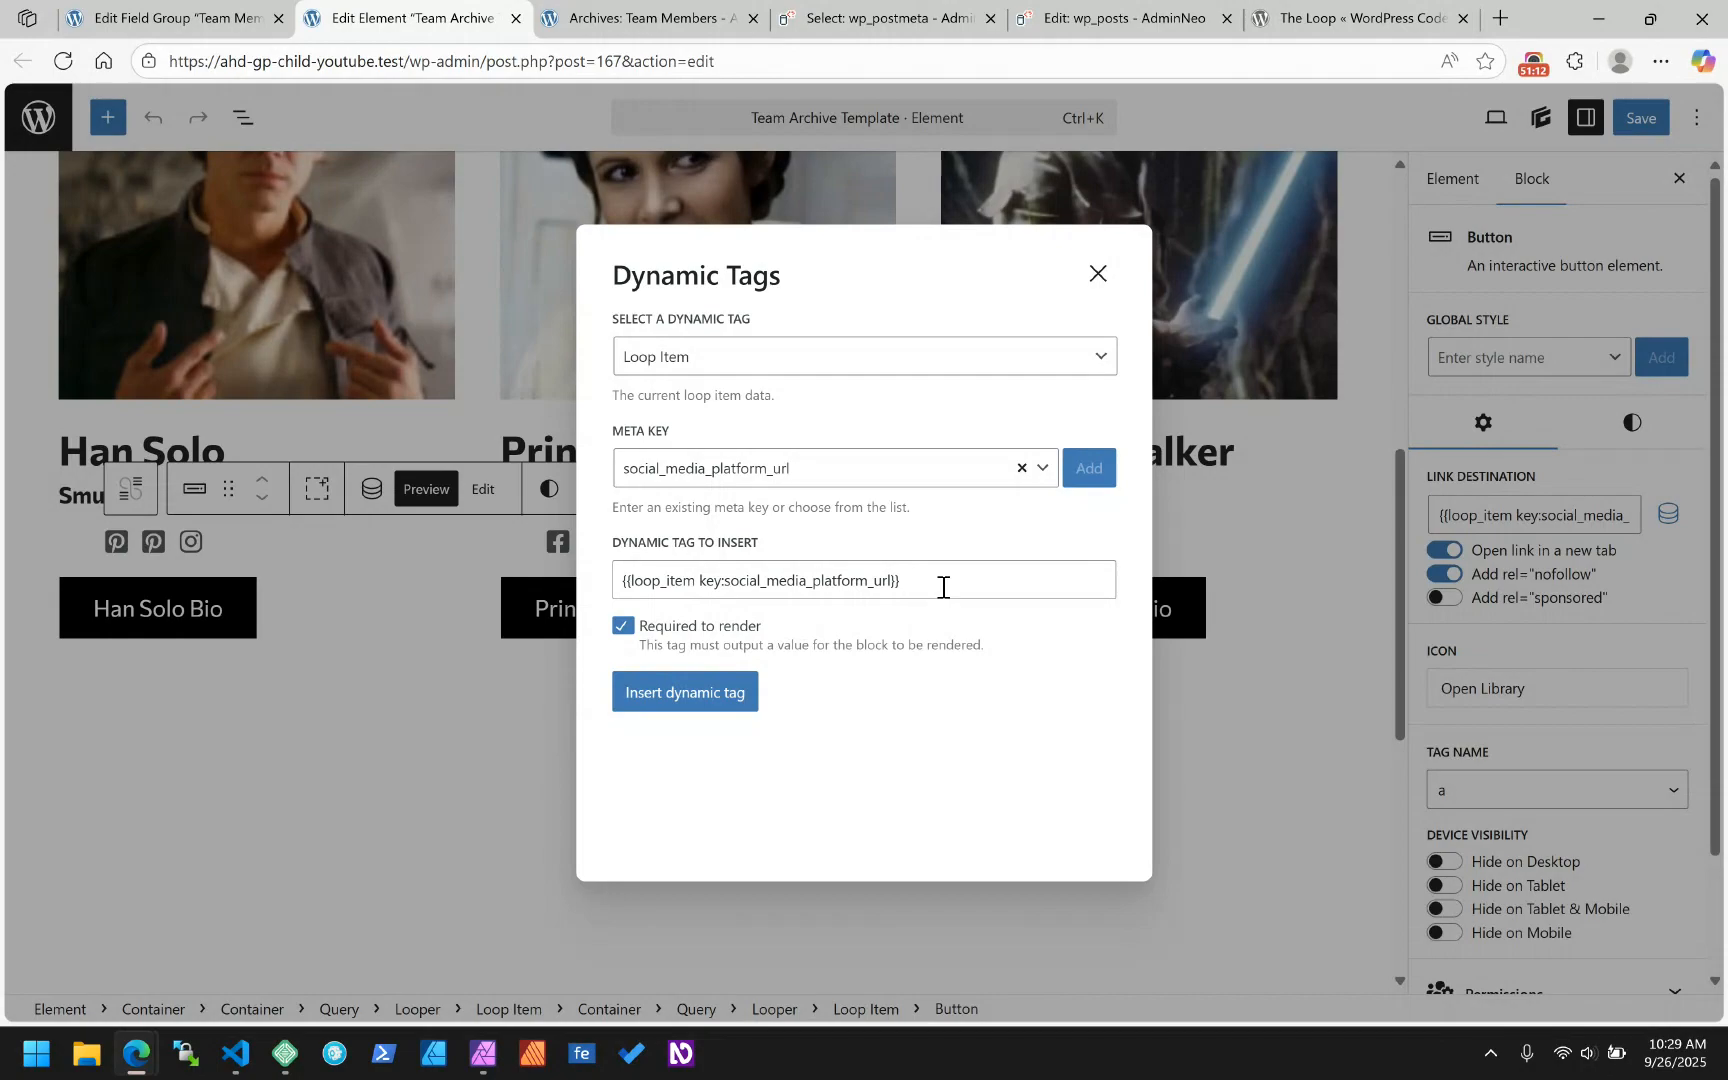
mouse_move(664, 14)
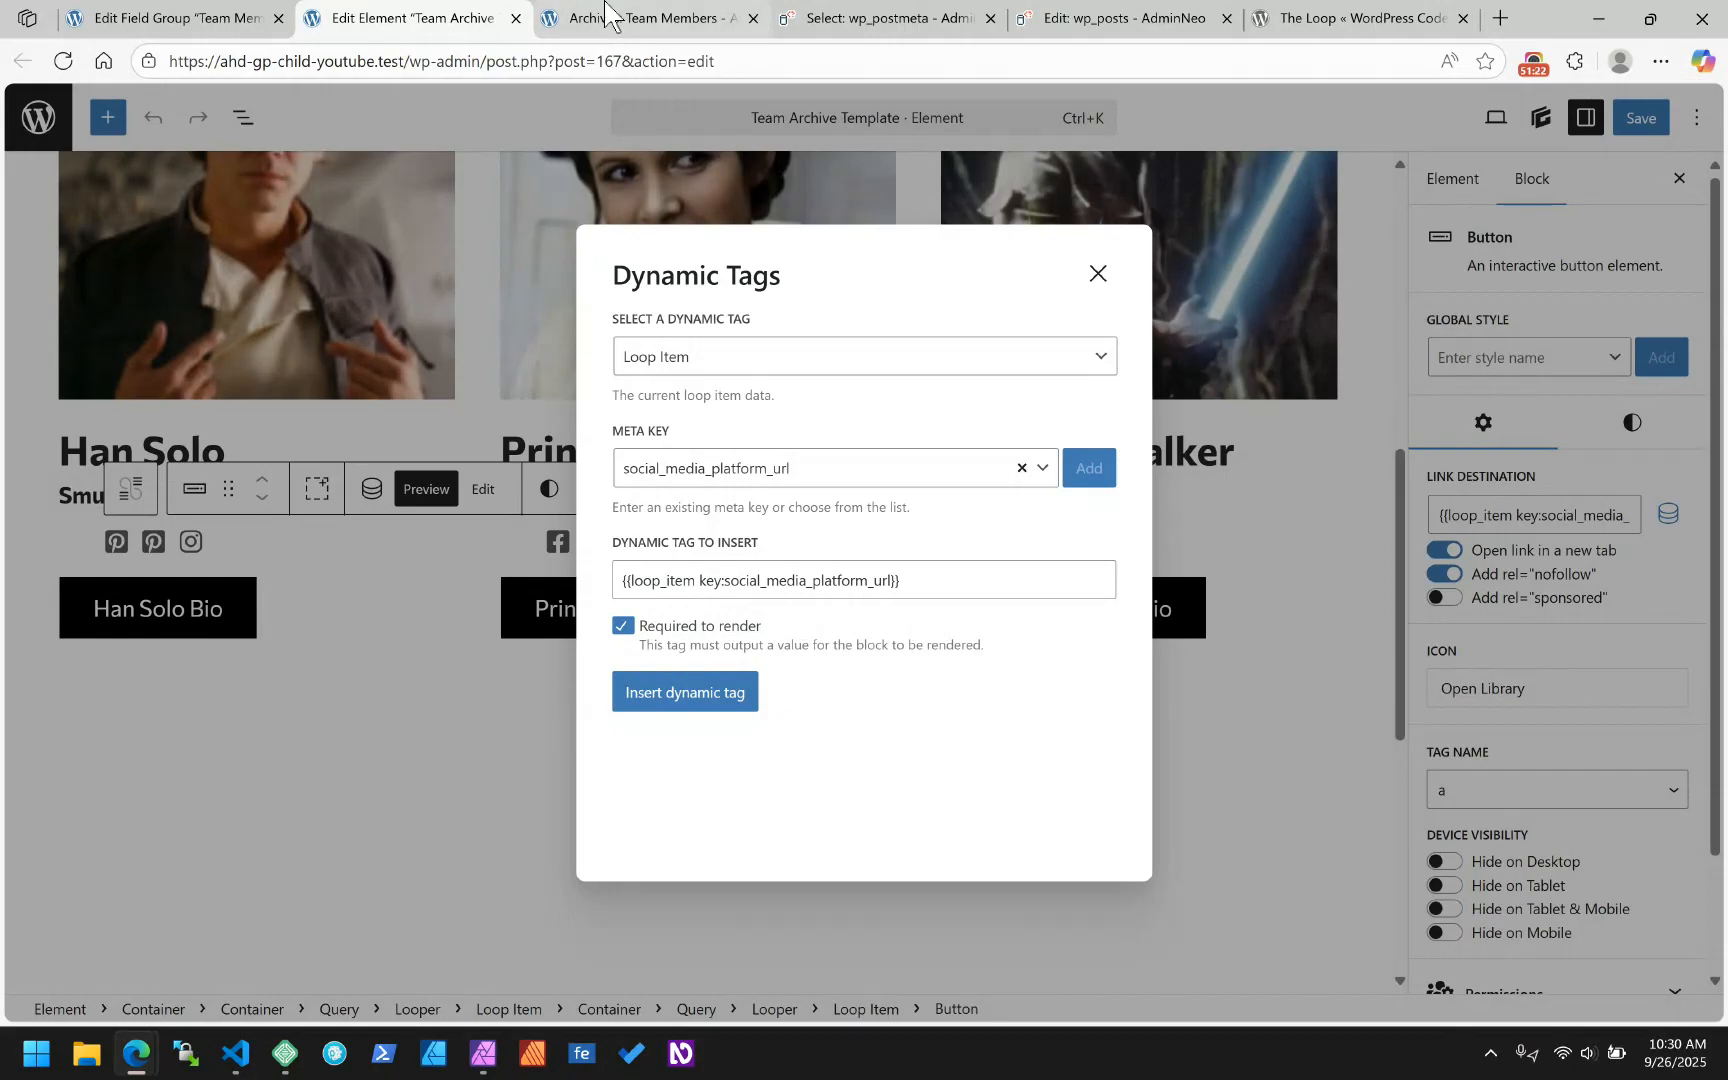
left_click(675, 693)
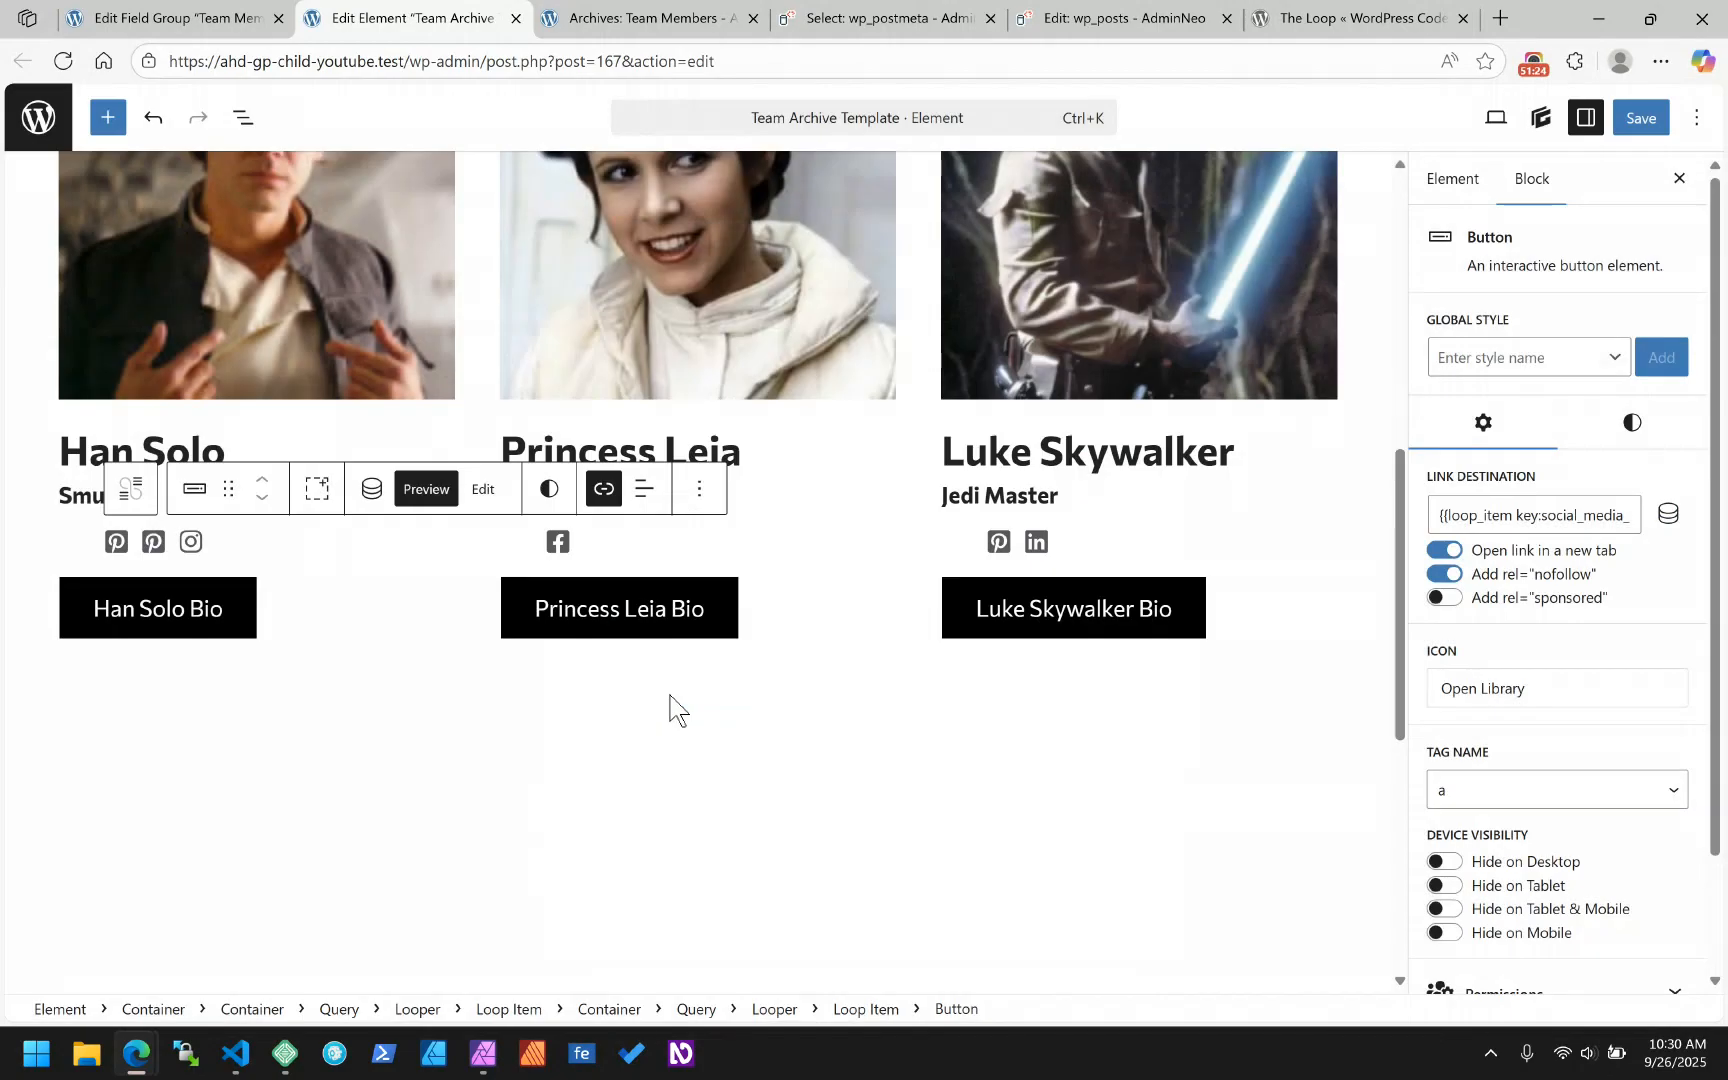
left_click(1652, 124)
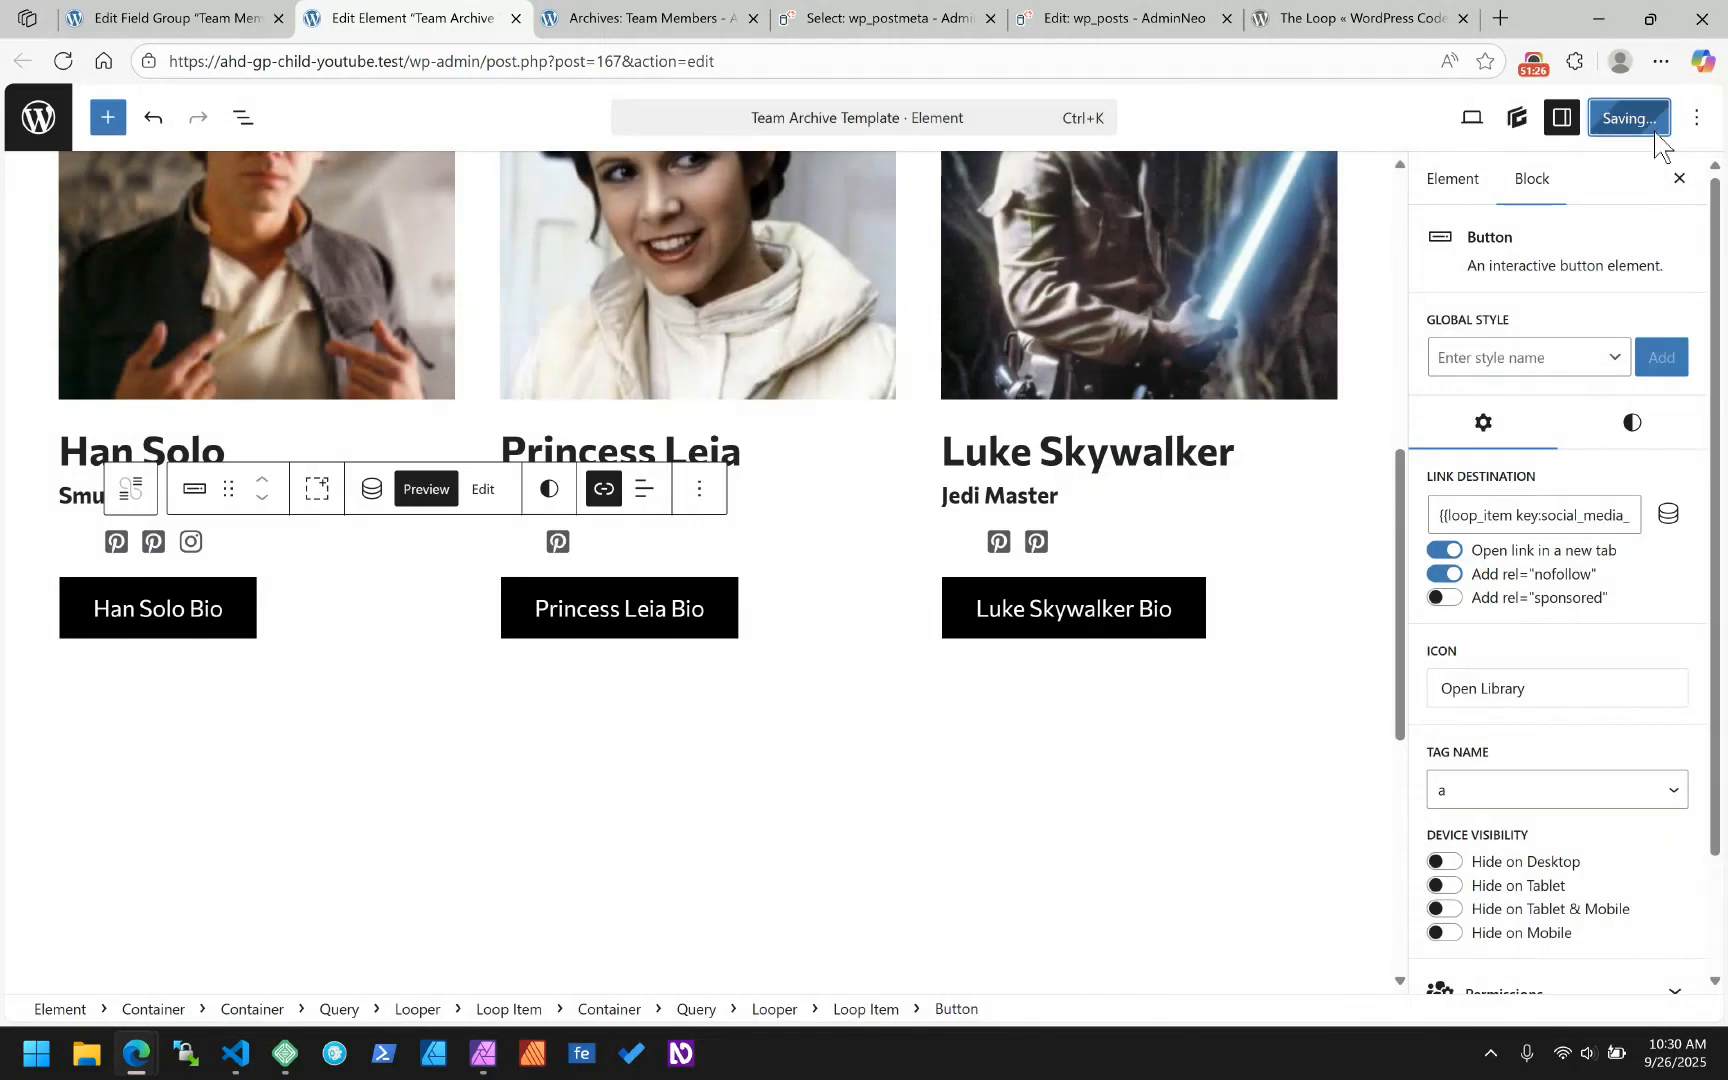
- Examine the team_social_media rows in wp_postmeta and the team cards with their social icons on the Team Members archive page
left_click(641, 12)
left_click(869, 12)
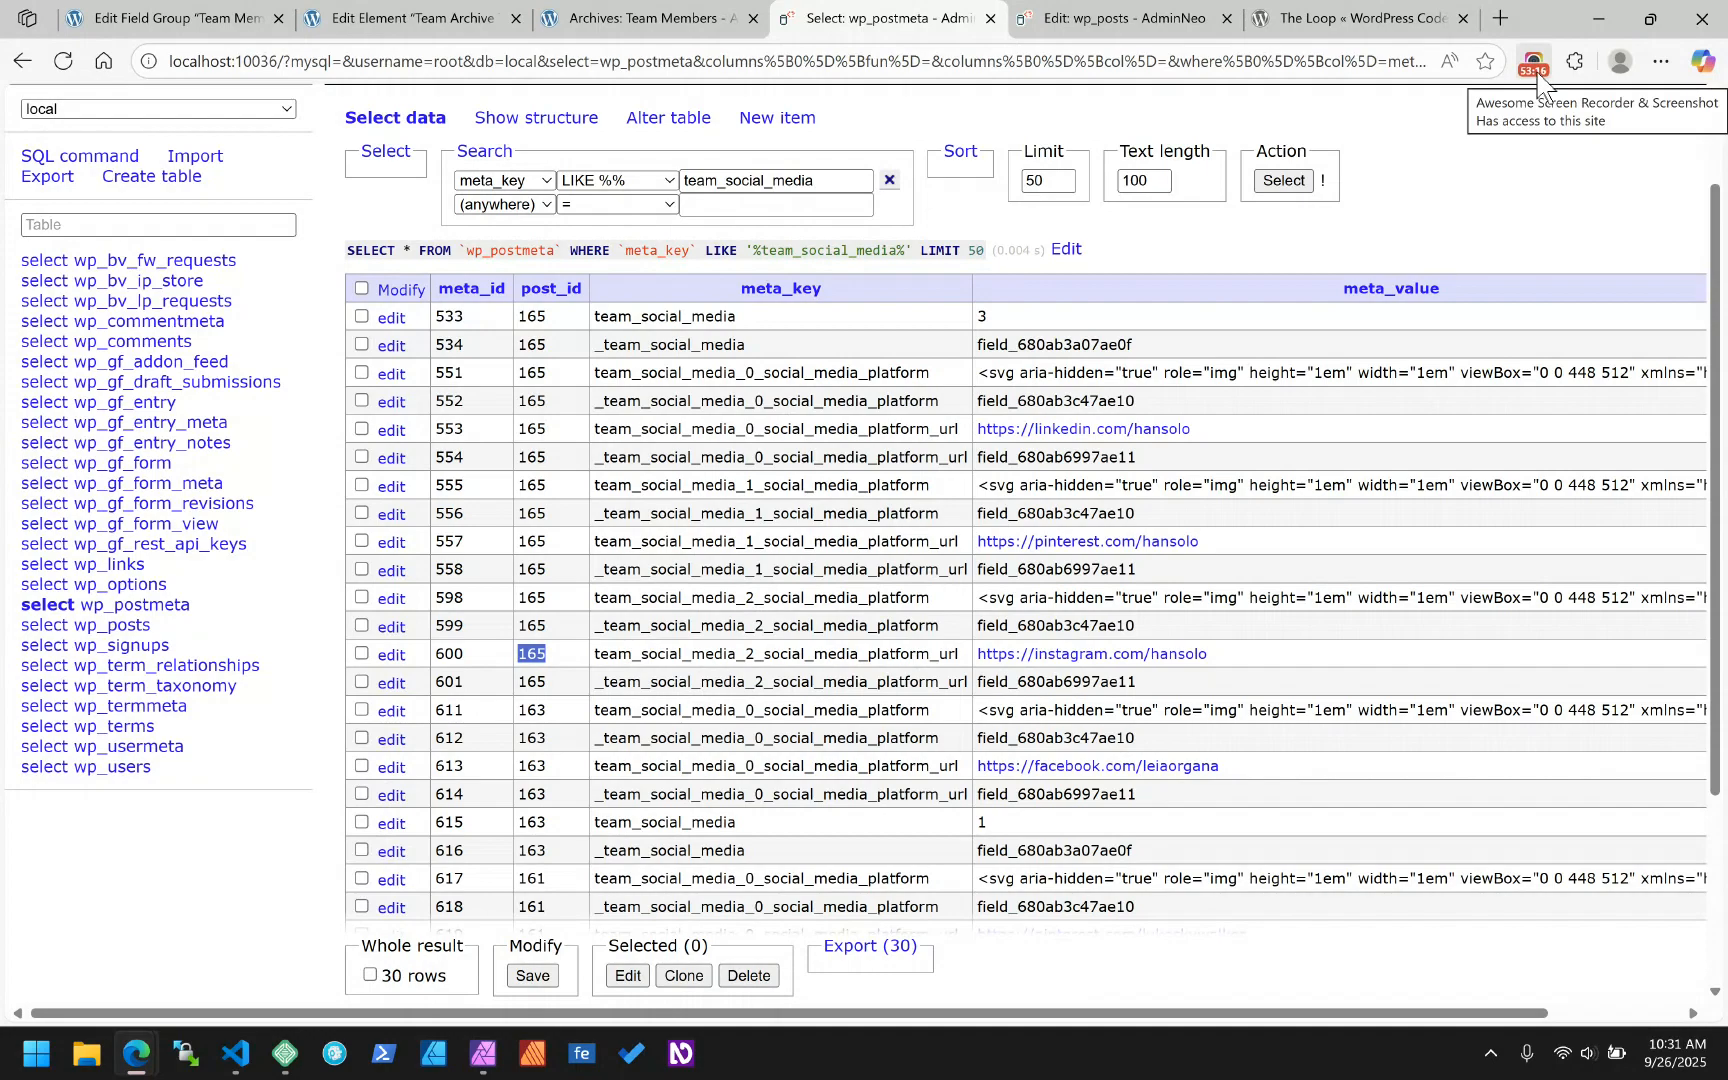
left_click(600, 18)
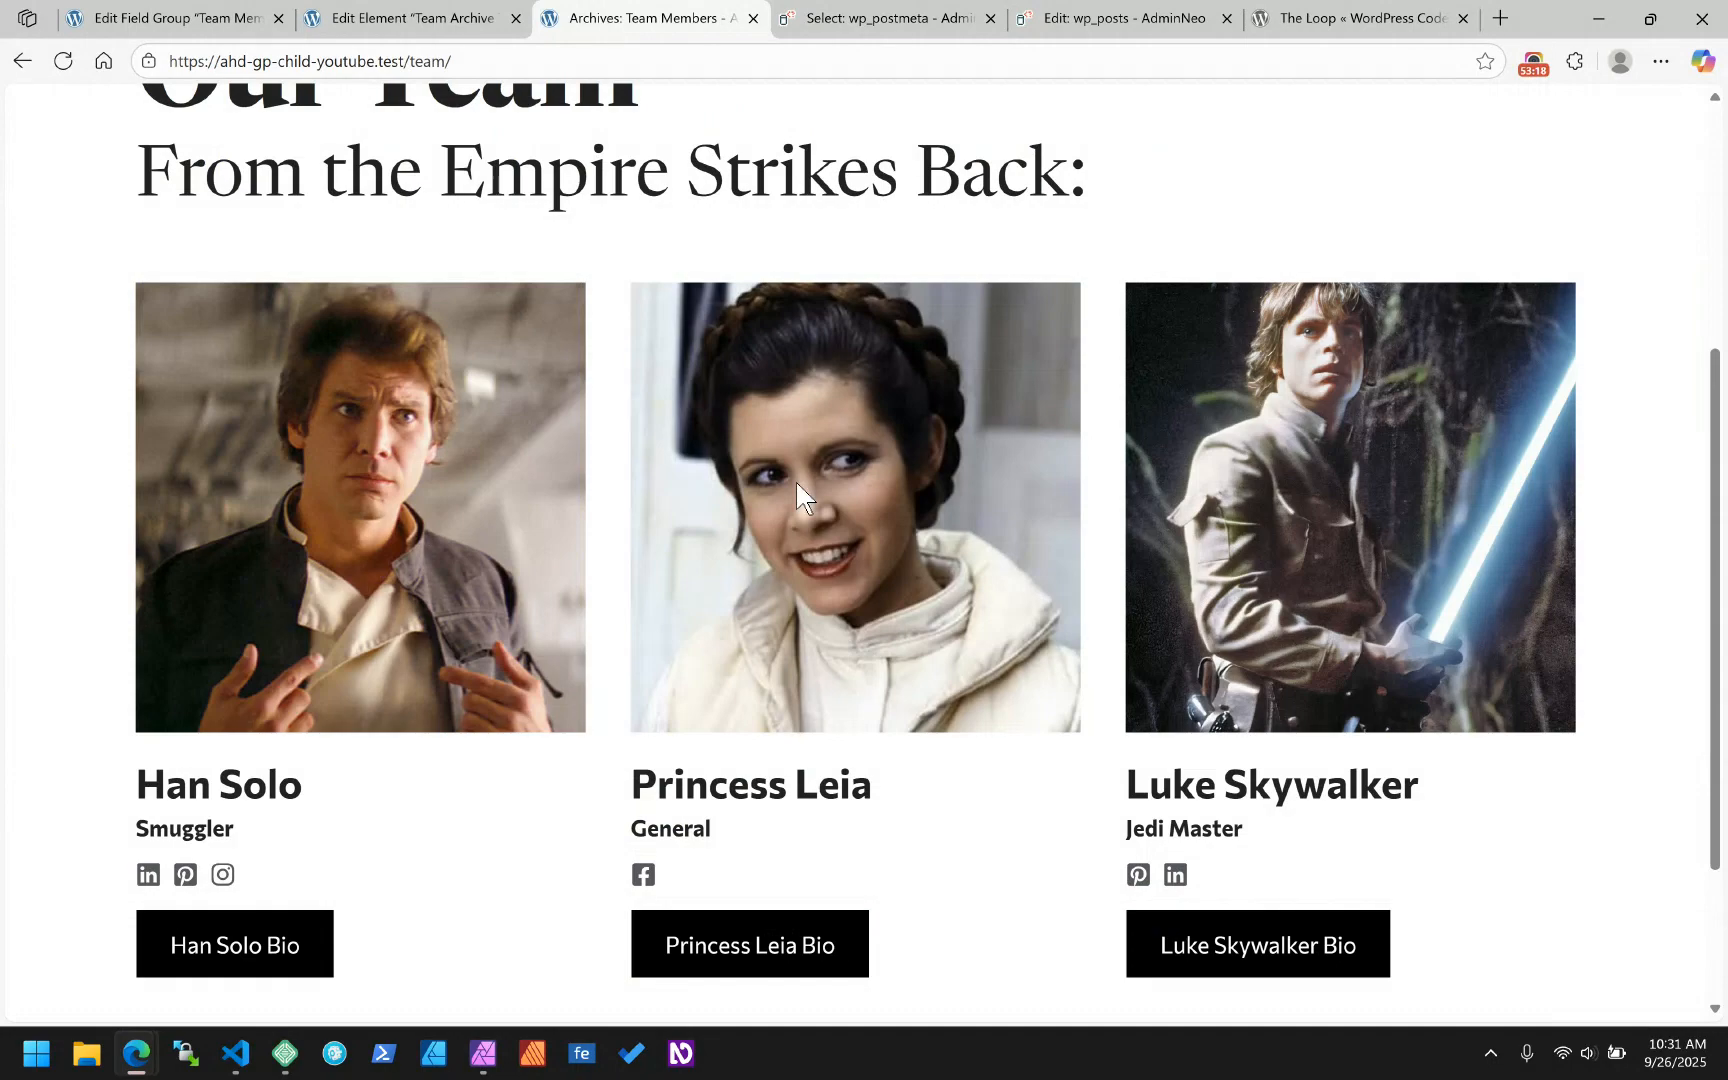
scroll(797, 484, "up", 4)
scroll(1657, 613, "down", 3)
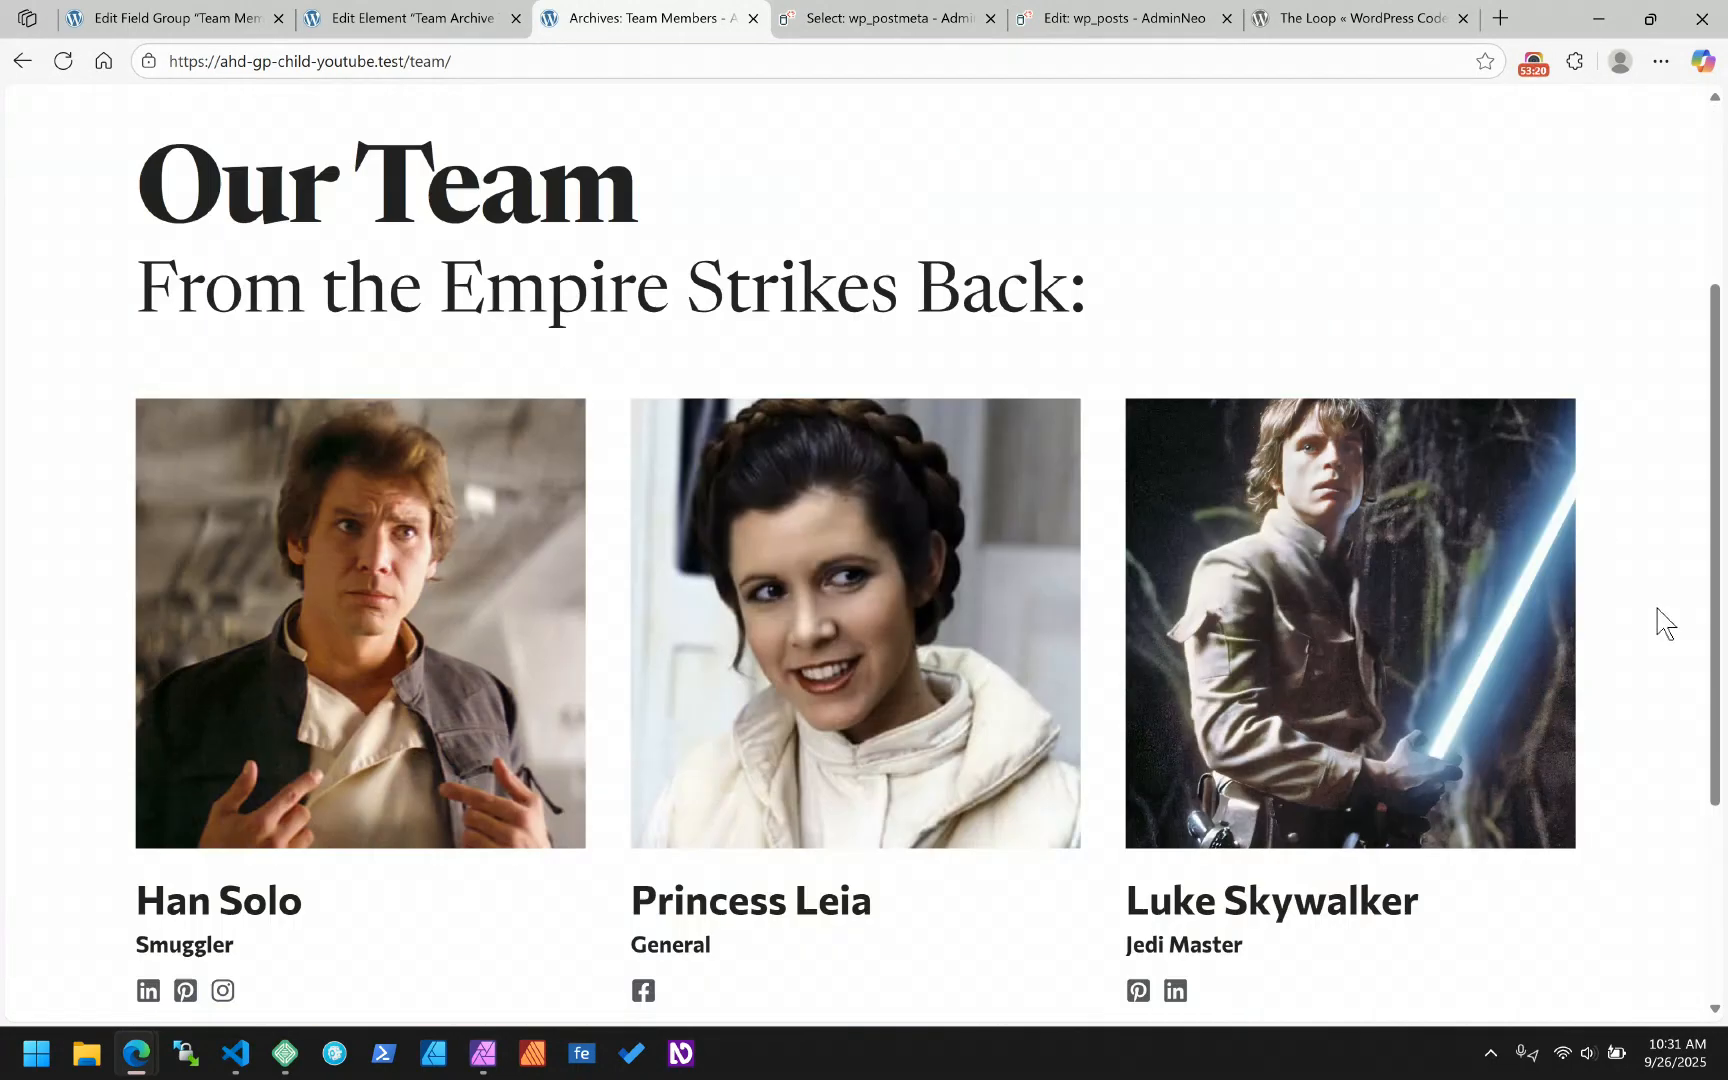
scroll(1656, 608, "down", 1)
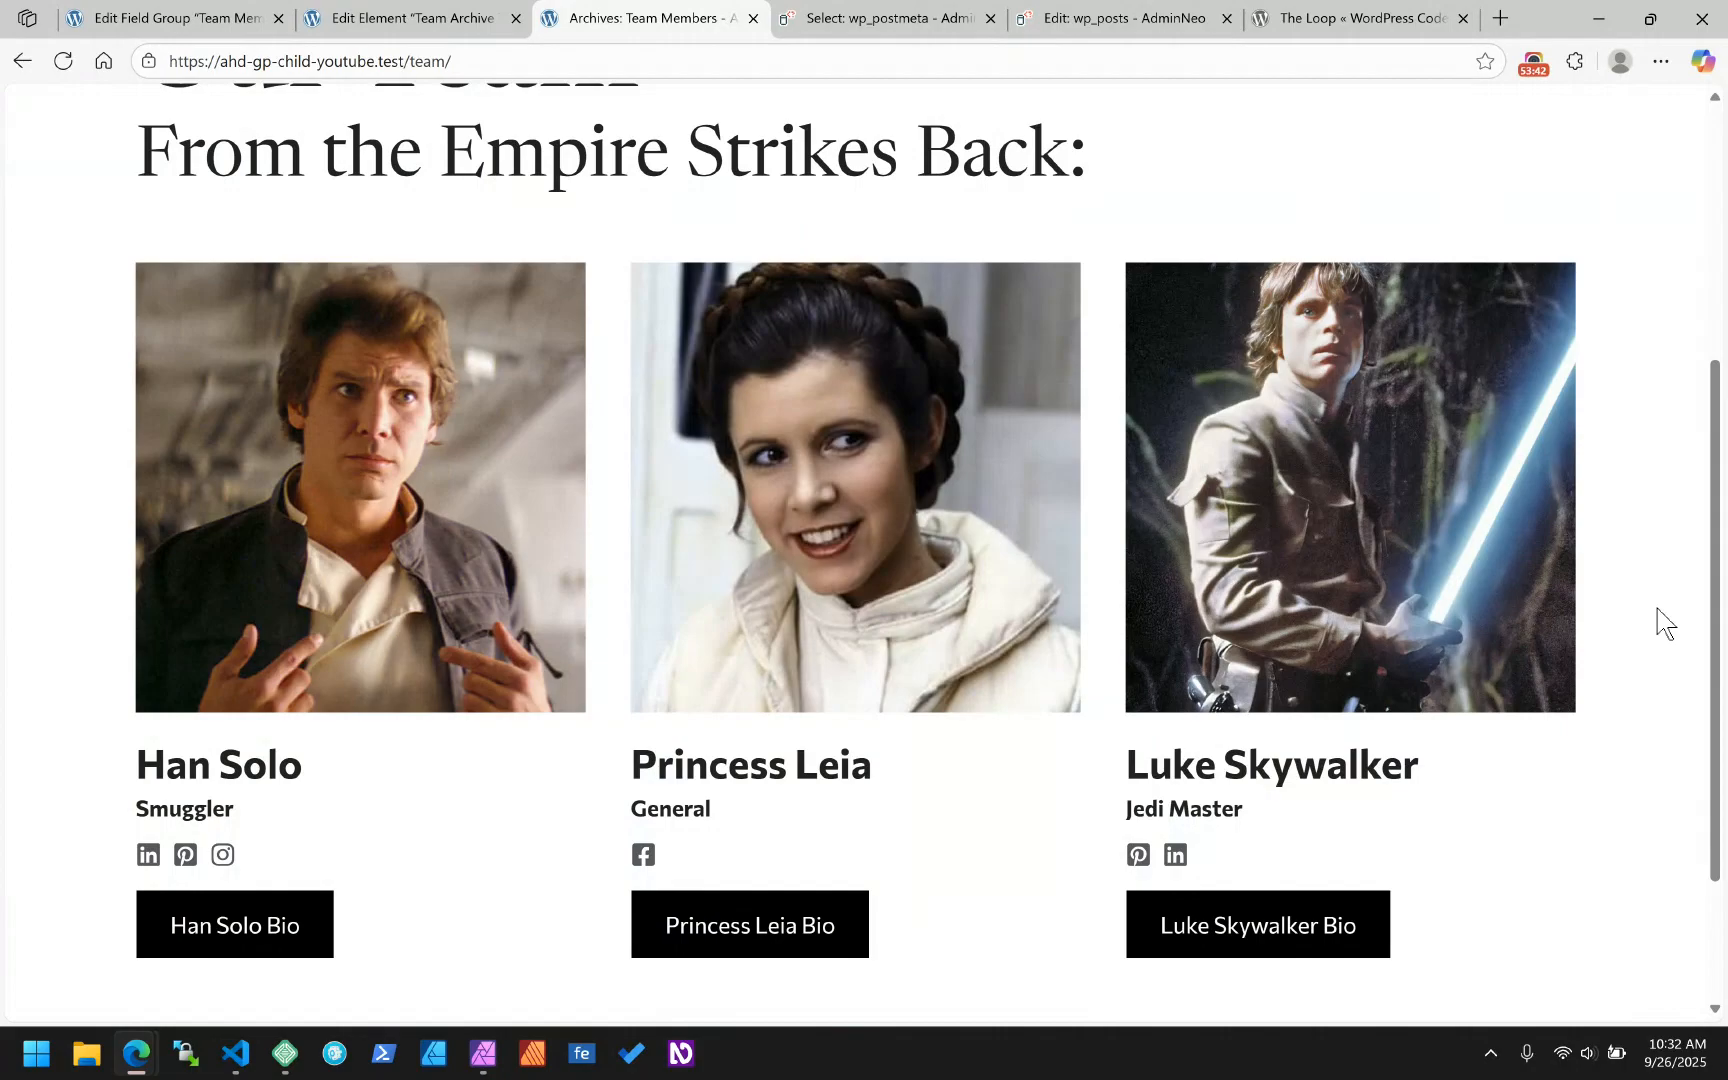
scroll(1057, 240, "up", 5)
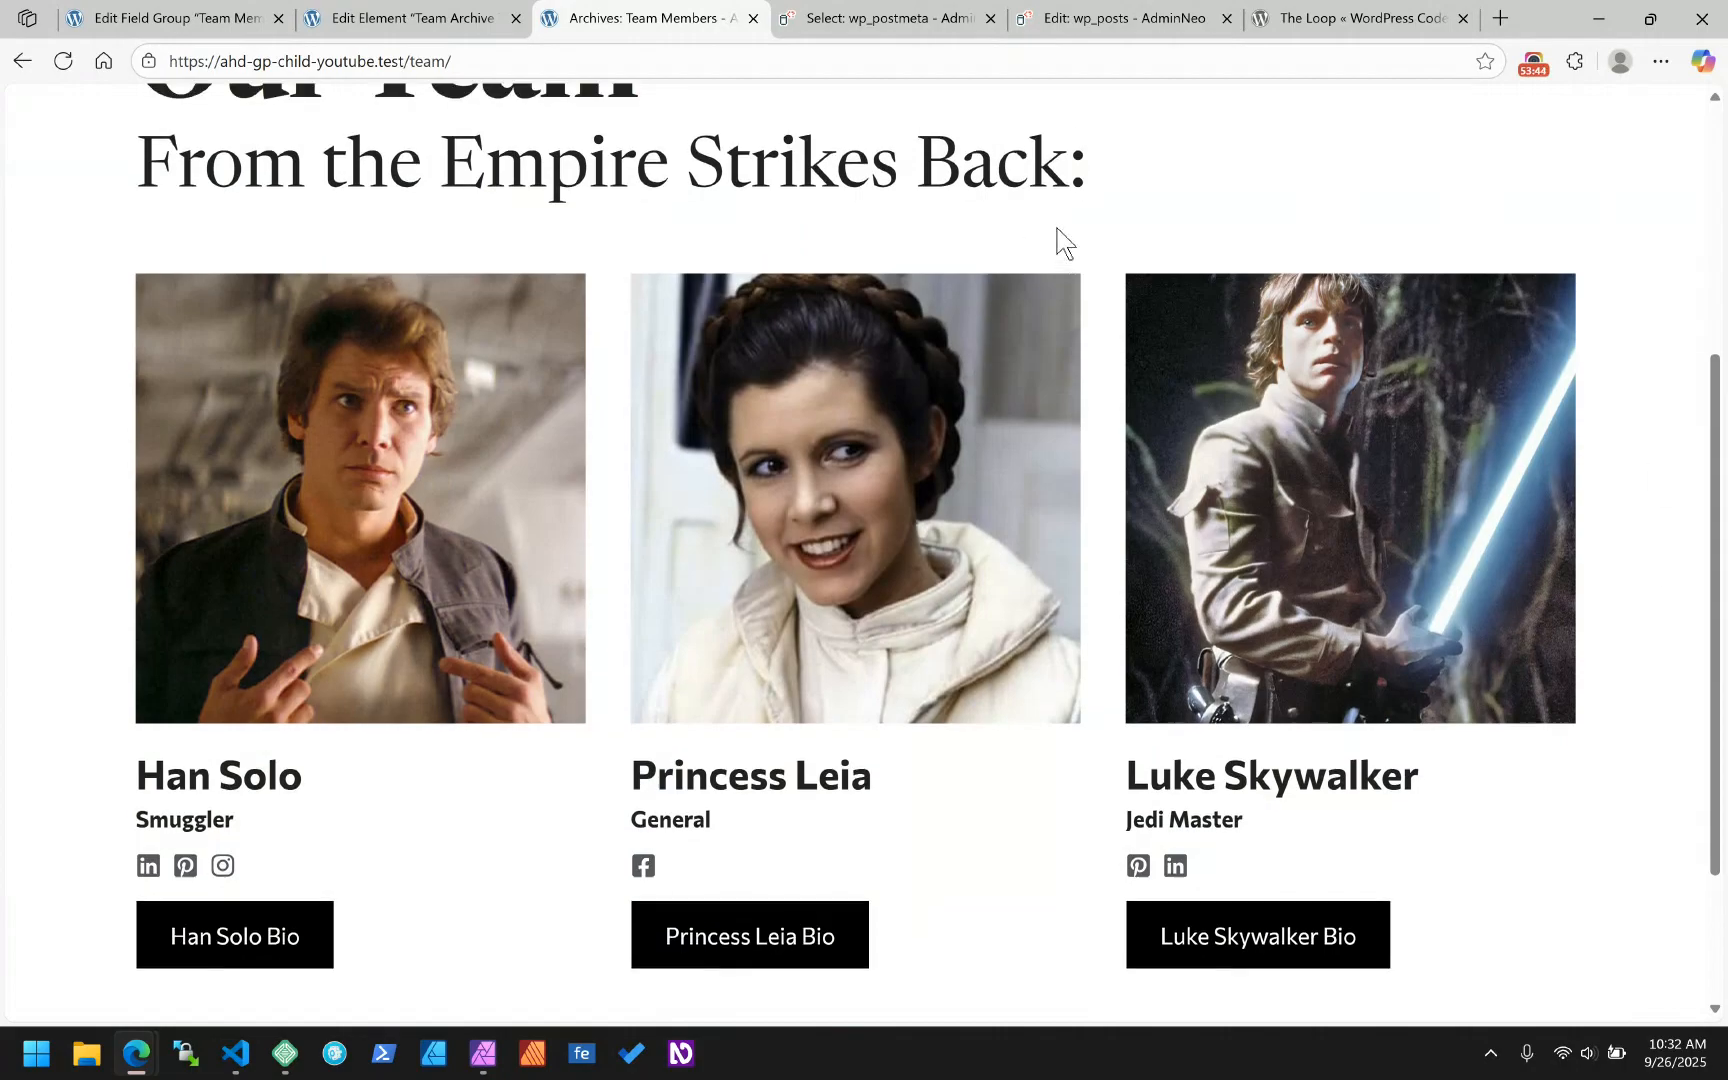
scroll(1467, 427, "down", 5)
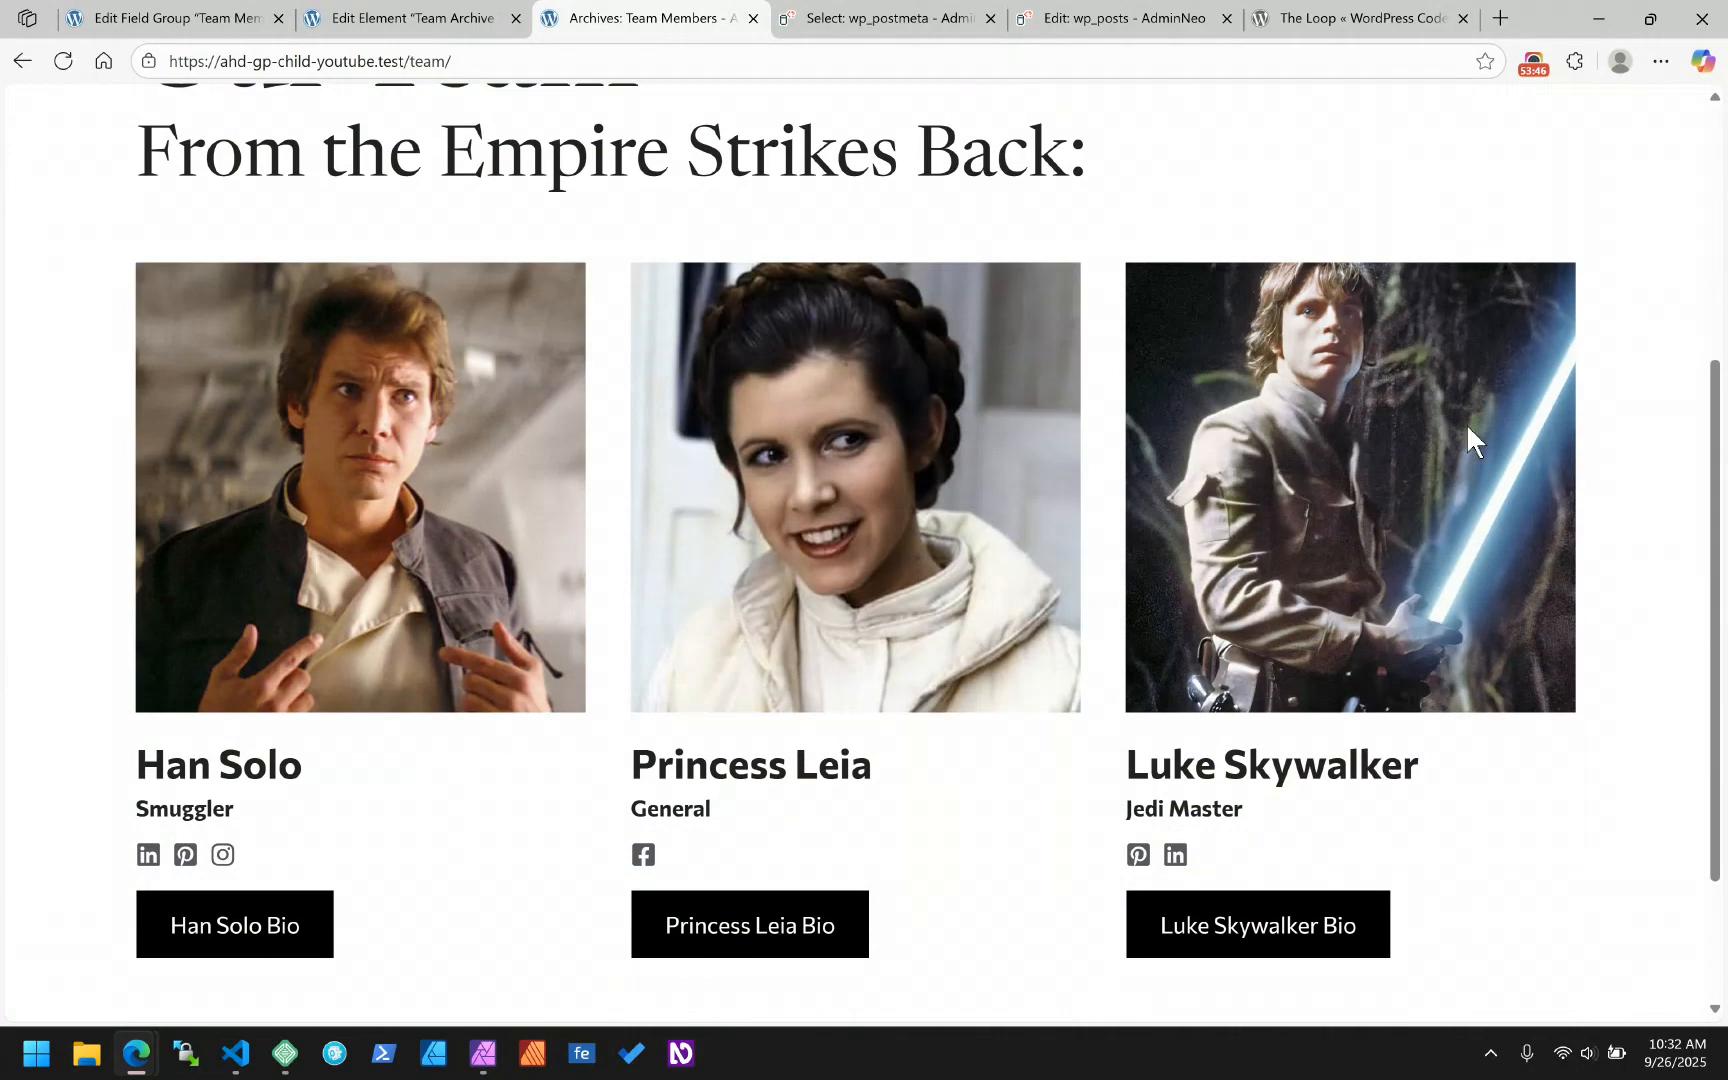
scroll(1466, 423, "up", 1)
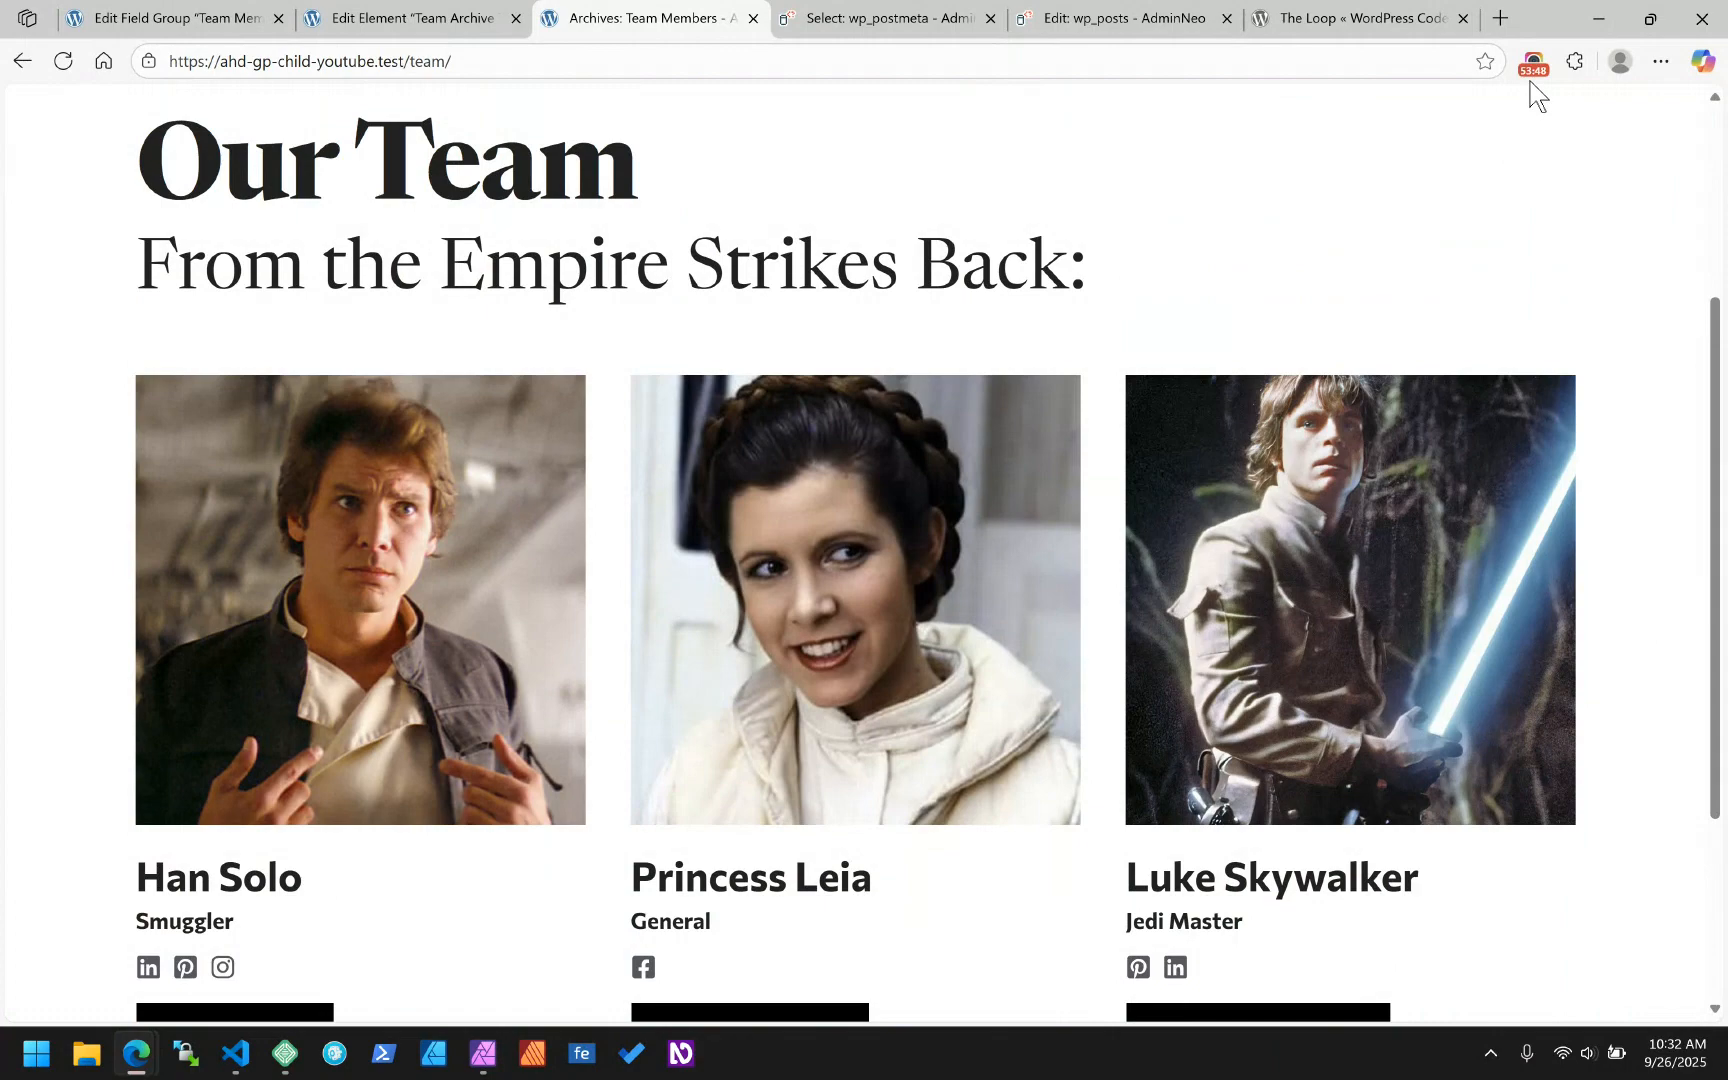